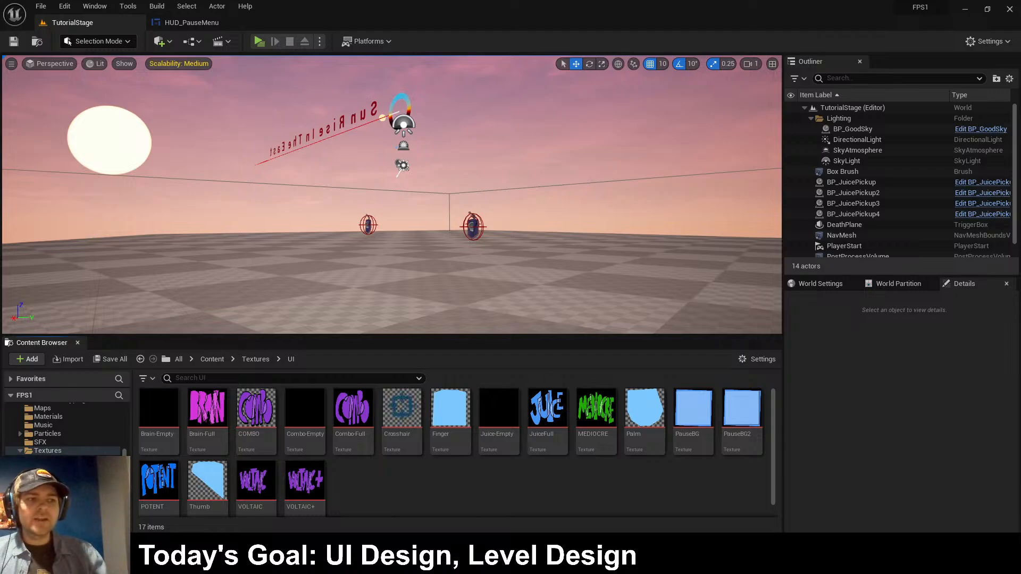
# - Create a sprite from the MEDIOCRE texture, view it in the sprite editor and return to the TutorialStage level
pyautogui.rightClick(597, 415)
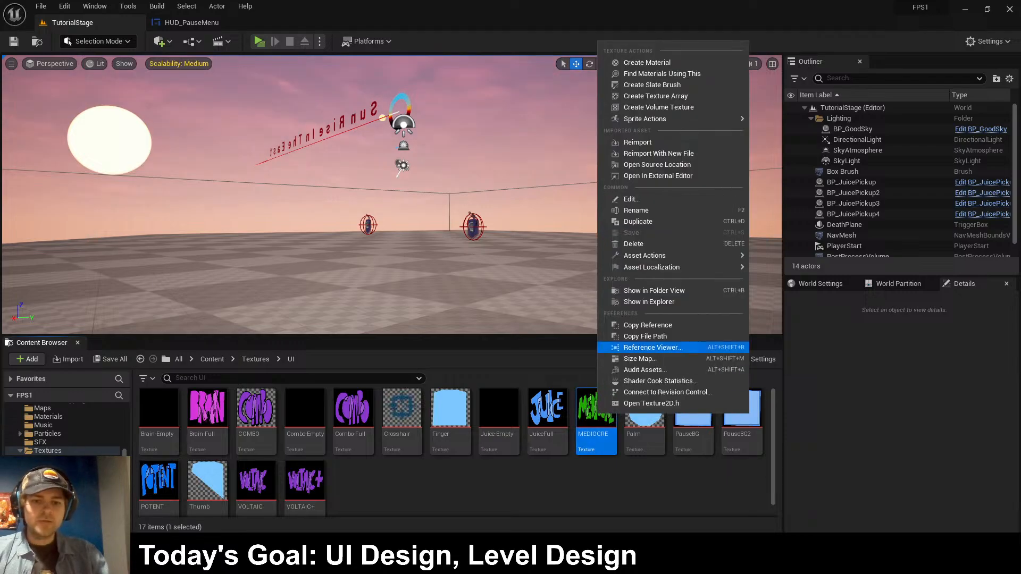
pyautogui.click(591, 481)
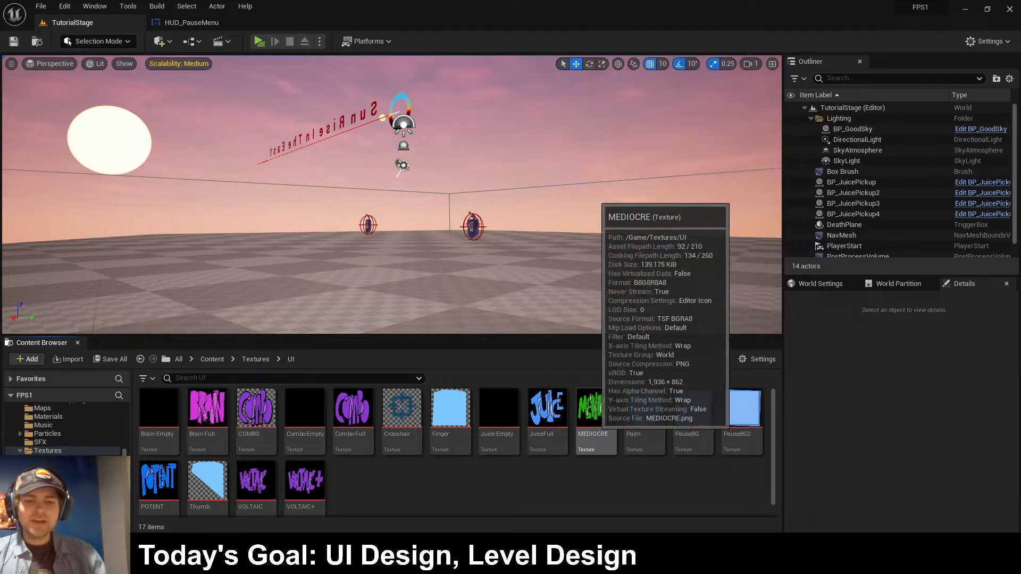
pyautogui.rightClick(596, 417)
pyautogui.moveTo(644, 121)
pyautogui.click(787, 125)
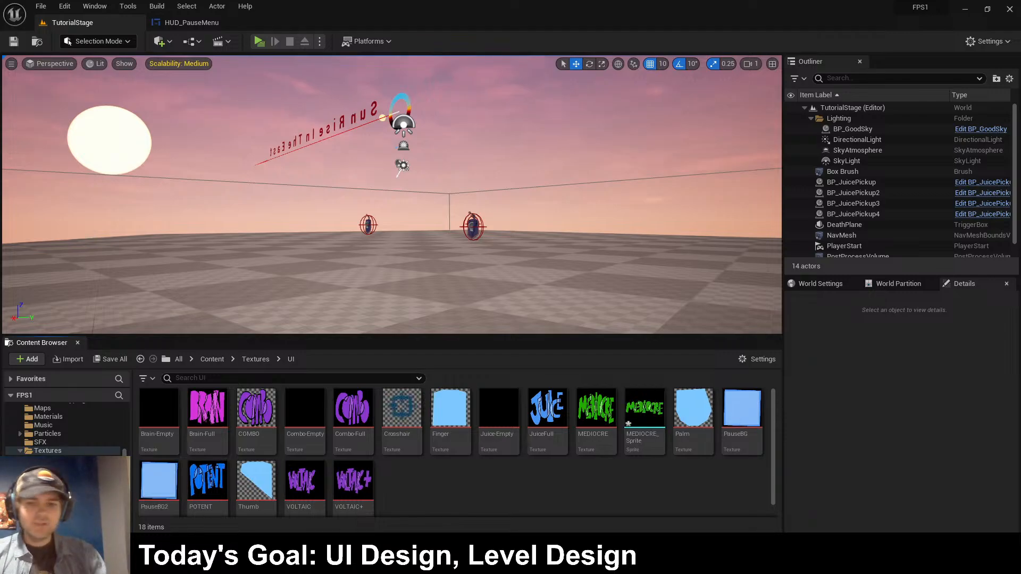
pyautogui.doubleClick(645, 417)
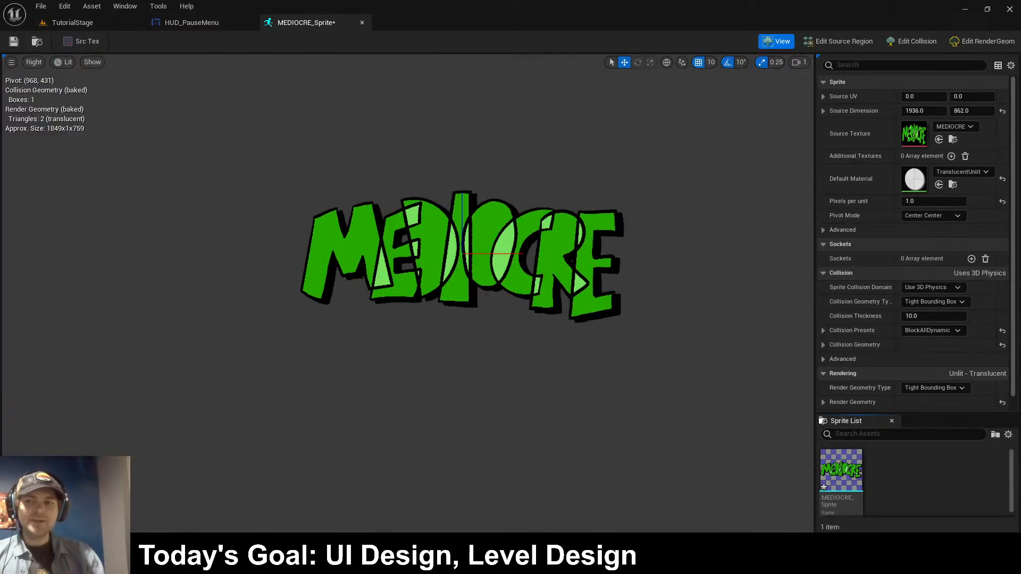
pyautogui.click(72, 23)
# - Create a sprite from the POTENT texture, open it for viewing and return to the level
pyautogui.rightClick(206, 487)
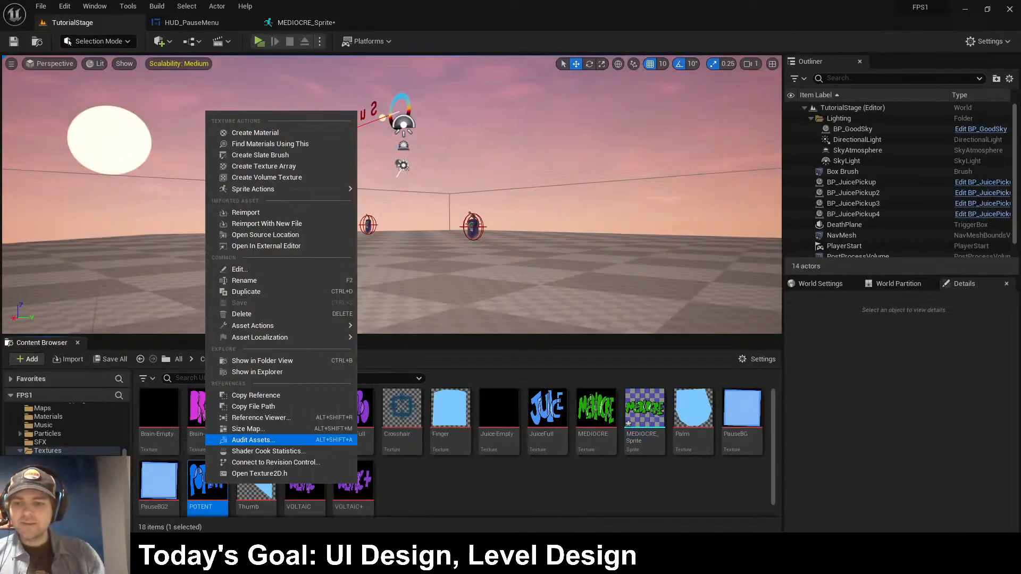
pyautogui.moveTo(298, 188)
pyautogui.click(391, 191)
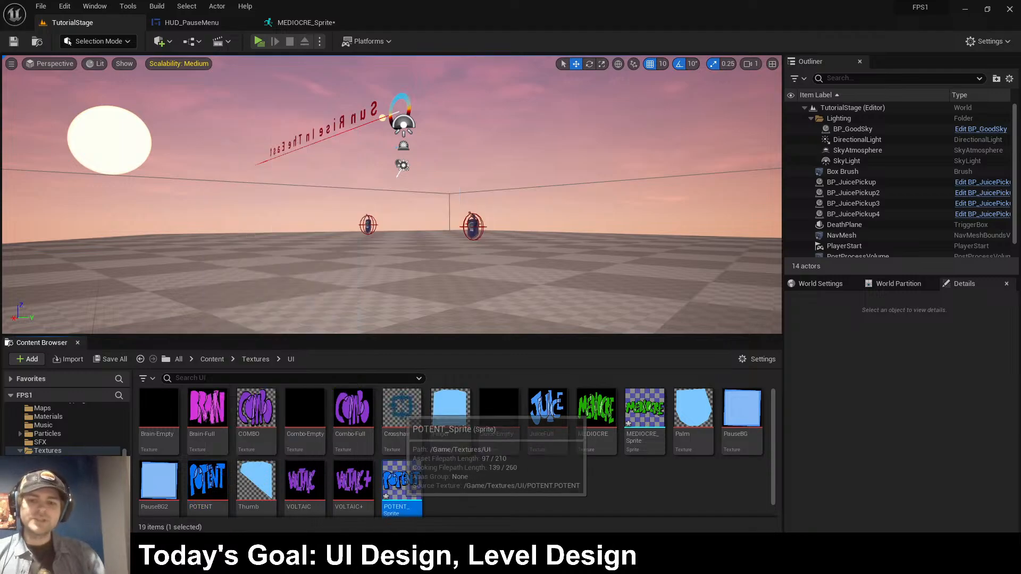
pyautogui.doubleClick(401, 480)
pyautogui.click(72, 22)
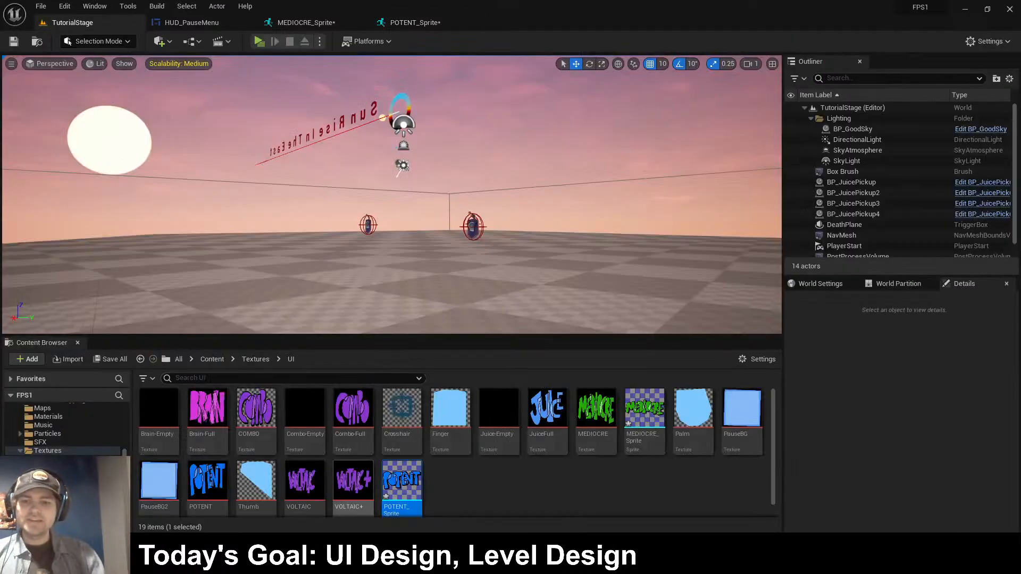
# - Create a sprite from the VOLTAIC texture, open it for viewing and return to the level
pyautogui.rightClick(301, 481)
pyautogui.moveTo(372, 186)
pyautogui.click(468, 190)
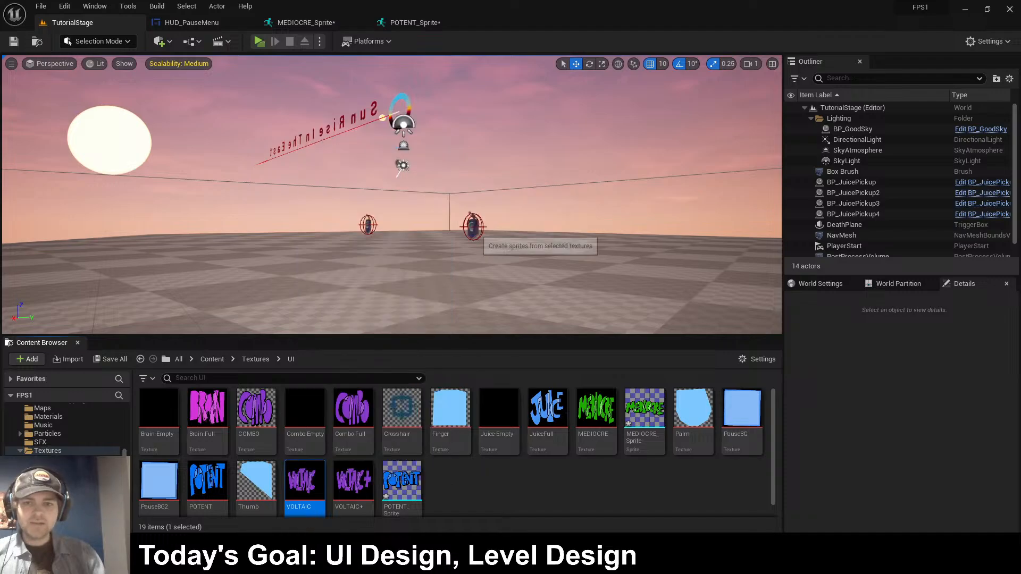
pyautogui.doubleClick(450, 481)
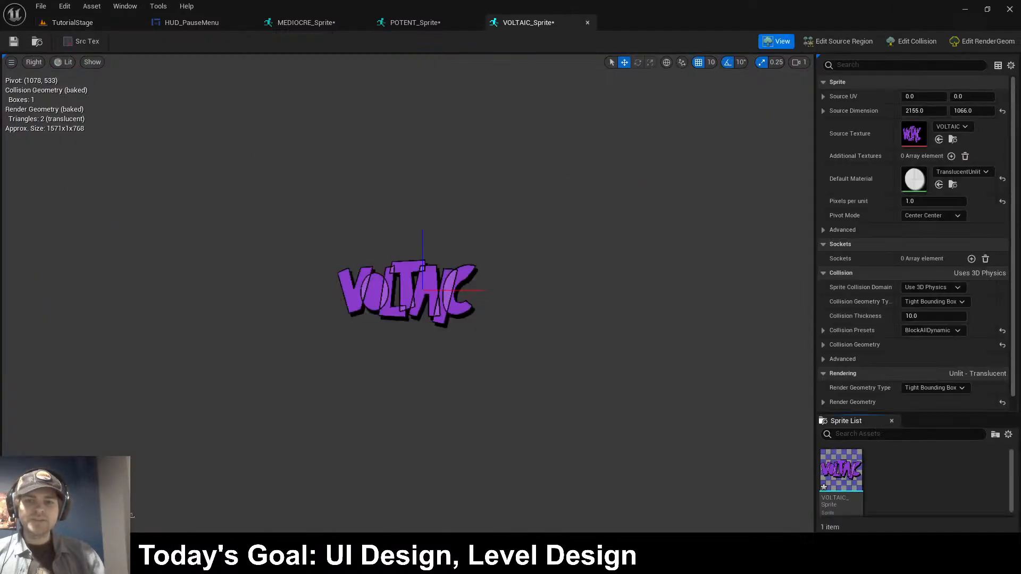
pyautogui.click(72, 23)
# - Create a sprite from the VOLTAIC+ texture
pyautogui.click(402, 482)
pyautogui.rightClick(402, 481)
pyautogui.moveTo(532, 181)
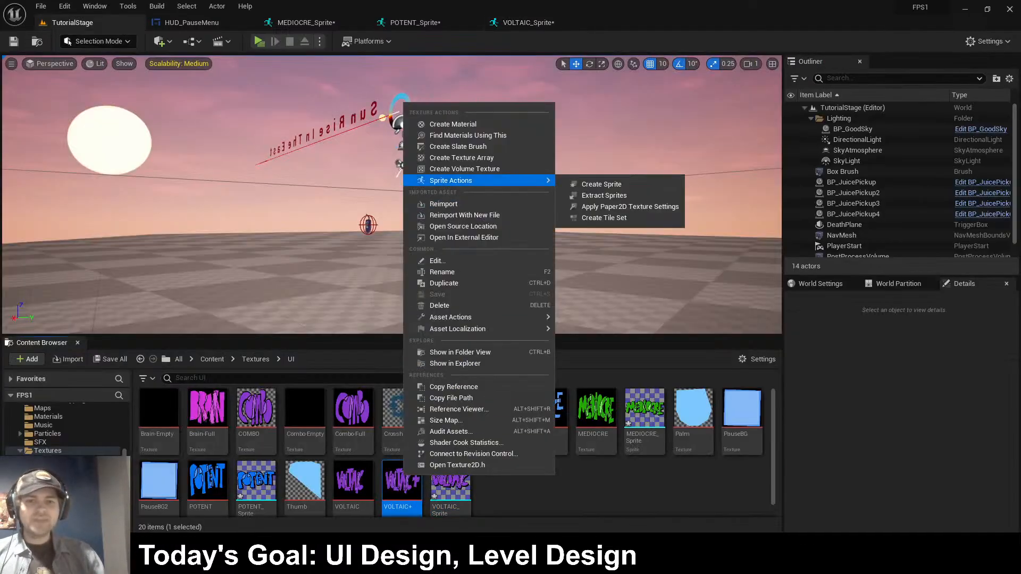
pyautogui.click(602, 184)
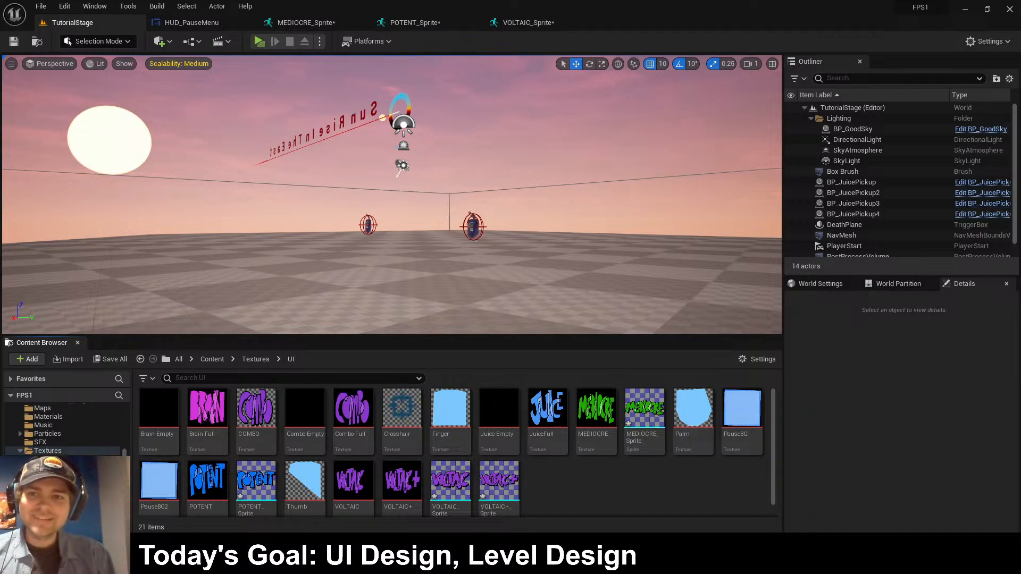
# - Close the open MEDIOCRE, POTENT and VOLTAIC sprite editors
pyautogui.click(362, 22)
pyautogui.click(362, 22)
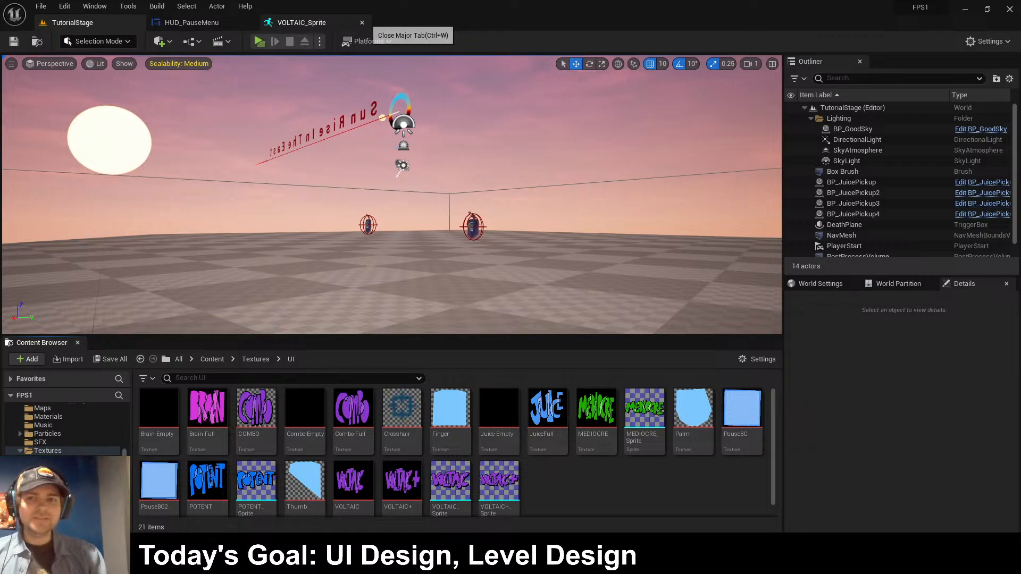
pyautogui.click(362, 22)
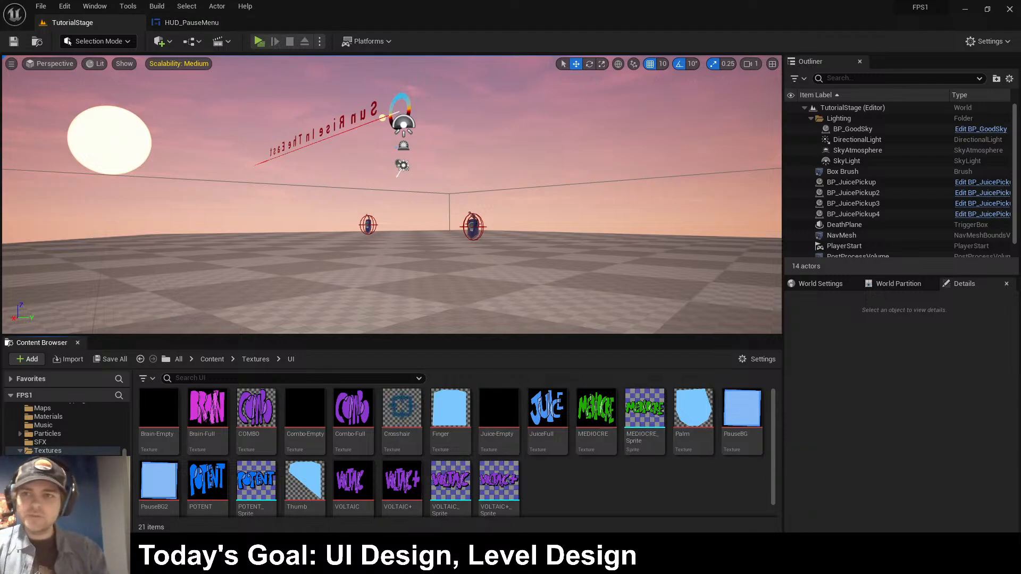
# - Create a User Widget blueprint named HUD_EndRanking in the Blueprints/Hud content folder
pyautogui.click(256, 359)
pyautogui.click(212, 359)
pyautogui.doubleClick(159, 409)
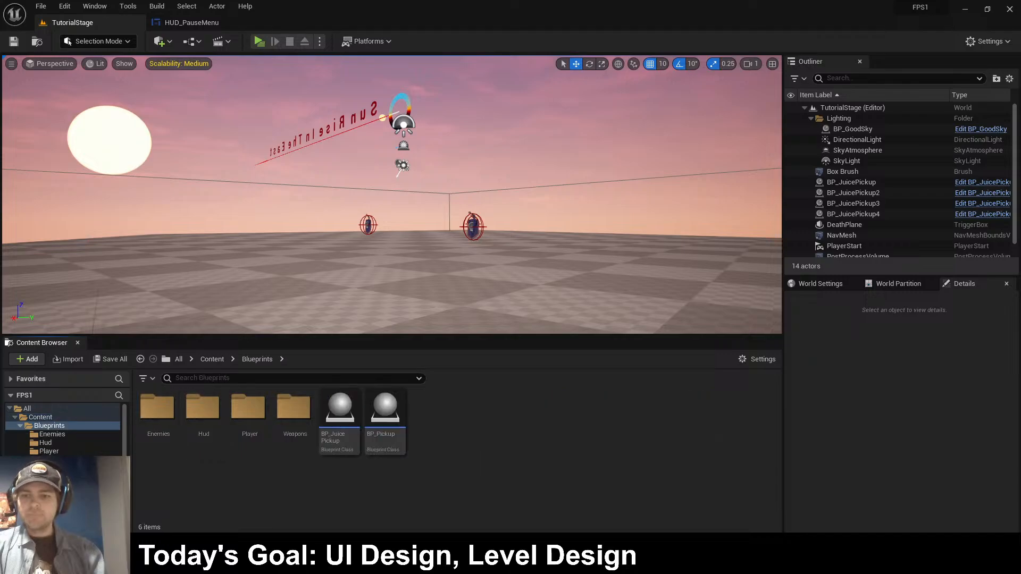
pyautogui.doubleClick(204, 409)
pyautogui.rightClick(407, 433)
pyautogui.moveTo(425, 410)
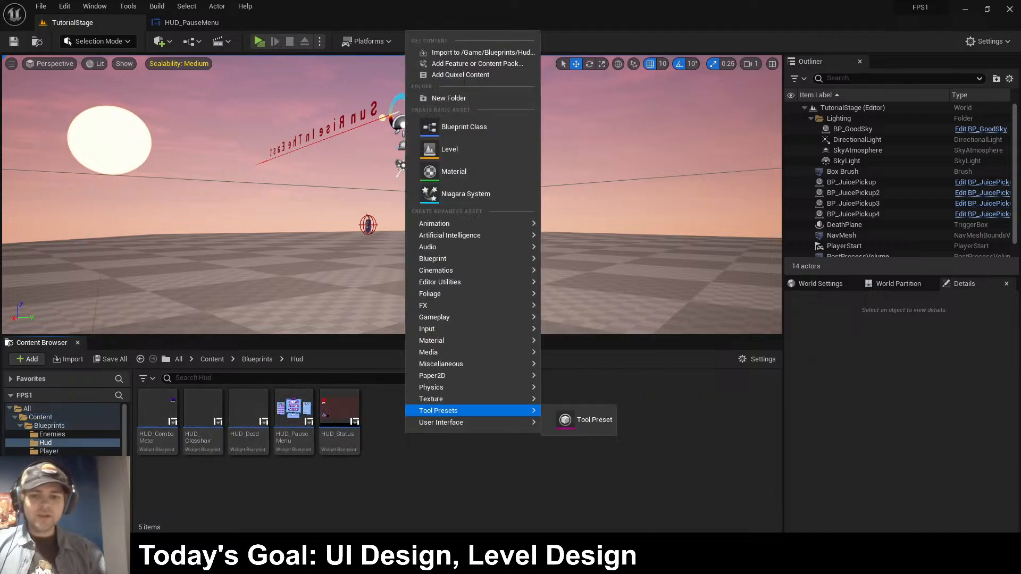
pyautogui.click(585, 521)
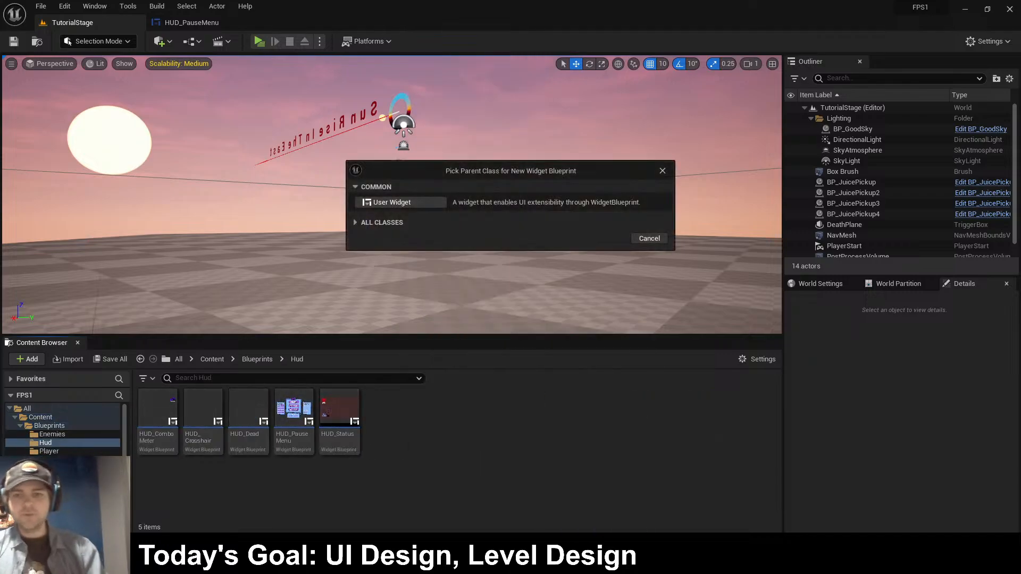
pyautogui.click(392, 202)
pyautogui.write('HUD_')
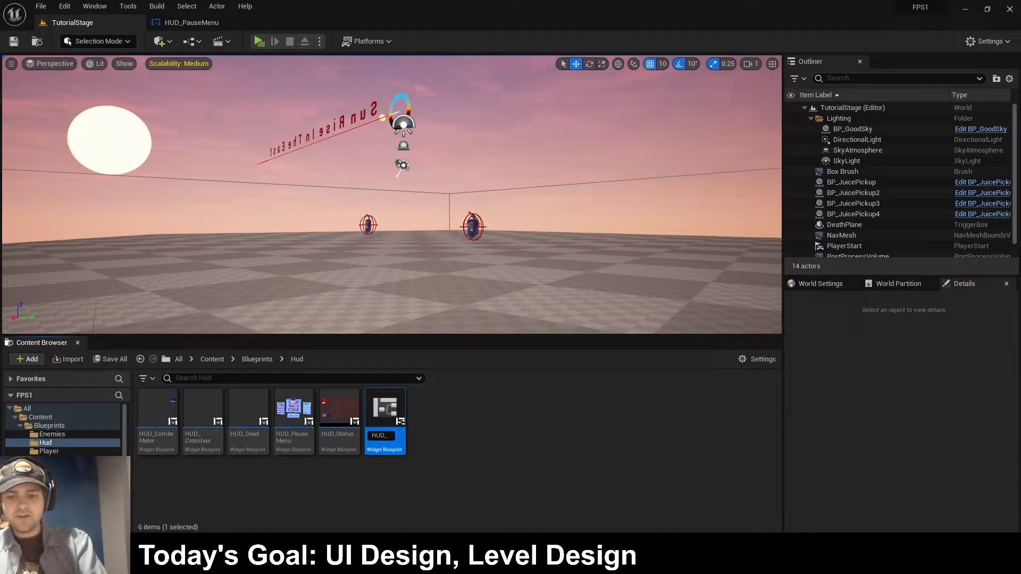
pyautogui.write('EndRanking')
pyautogui.press('Return')
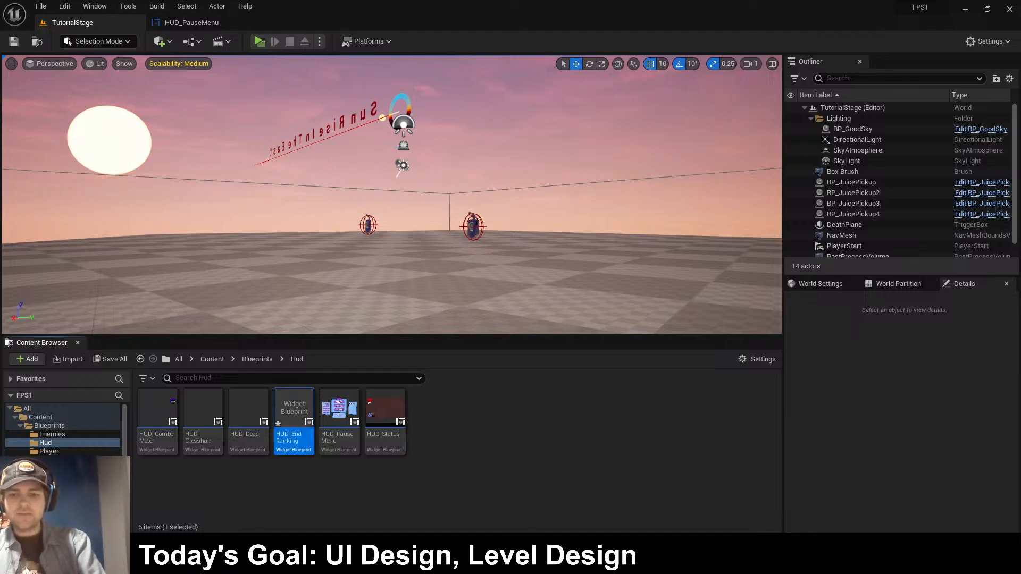
# - Open the HUD_EndRanking widget and add a Canvas Panel as its root
pyautogui.doubleClick(294, 412)
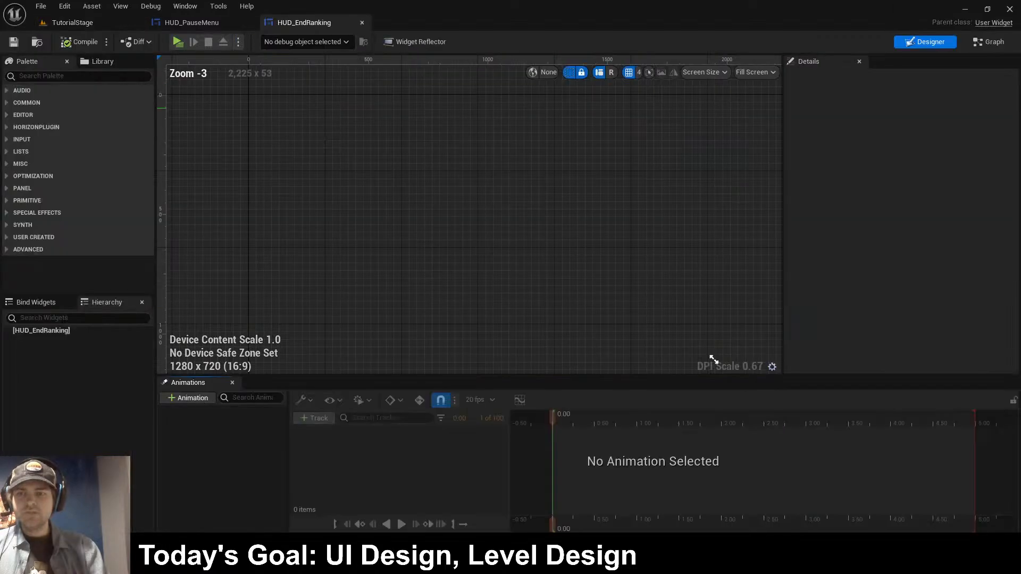
pyautogui.write('canvas')
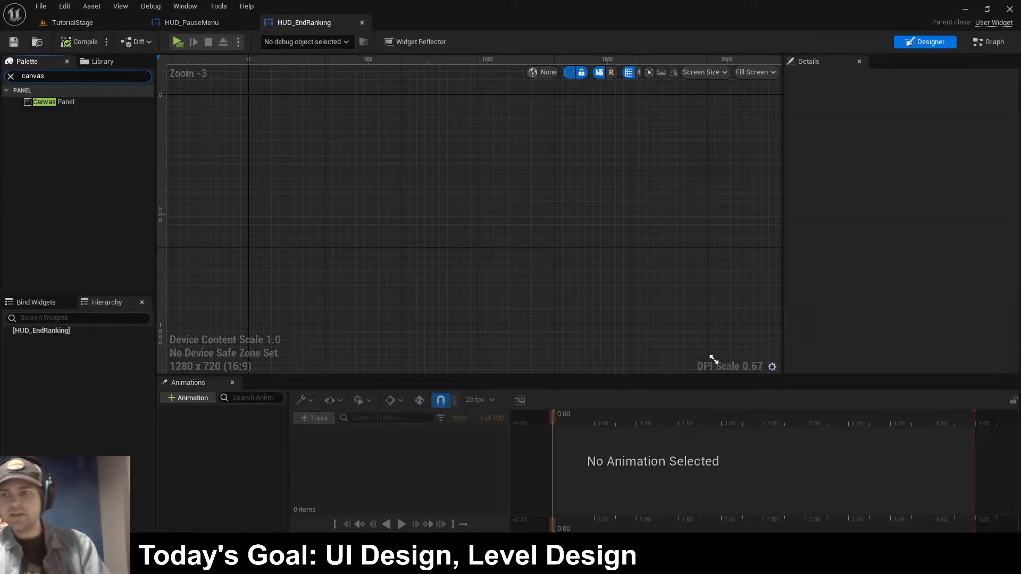
pyautogui.moveTo(53, 102); pyautogui.dragTo(510, 232)
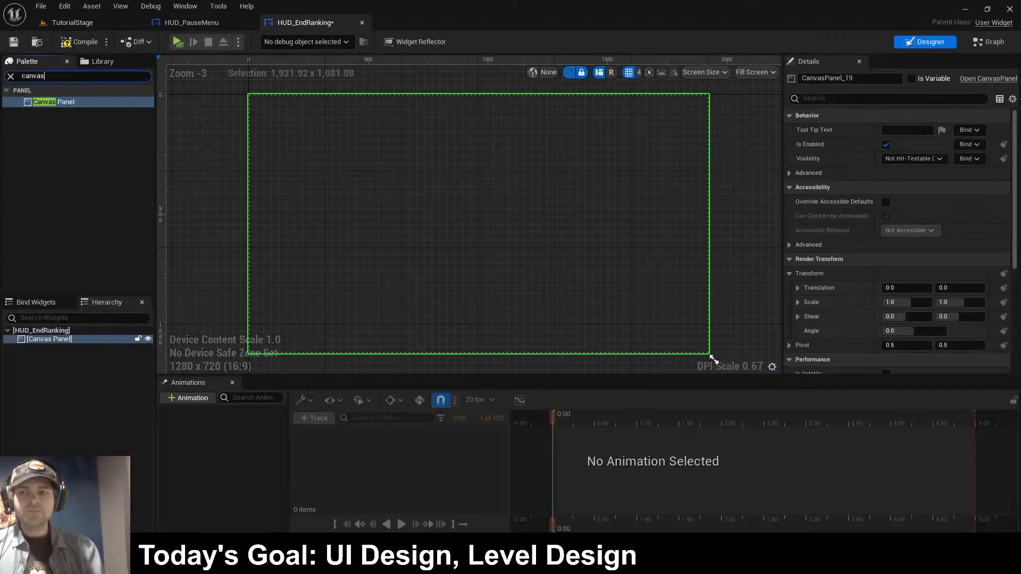
# - Add an Image widget of about 287 by 214 near the canvas centre, at about X 756, Y 396
pyautogui.hotkey('ctrl', 'BackSpace')
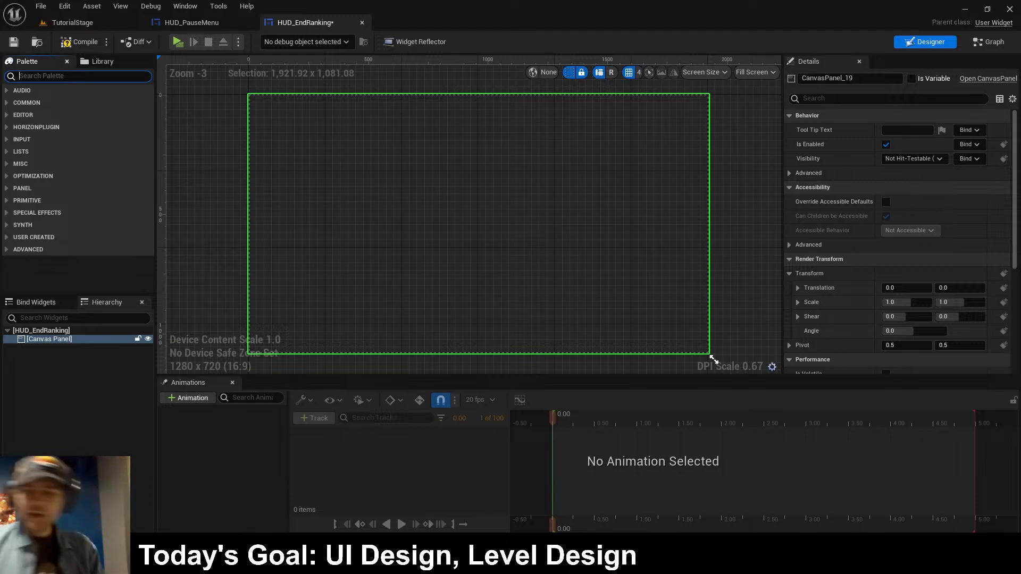
pyautogui.write('image')
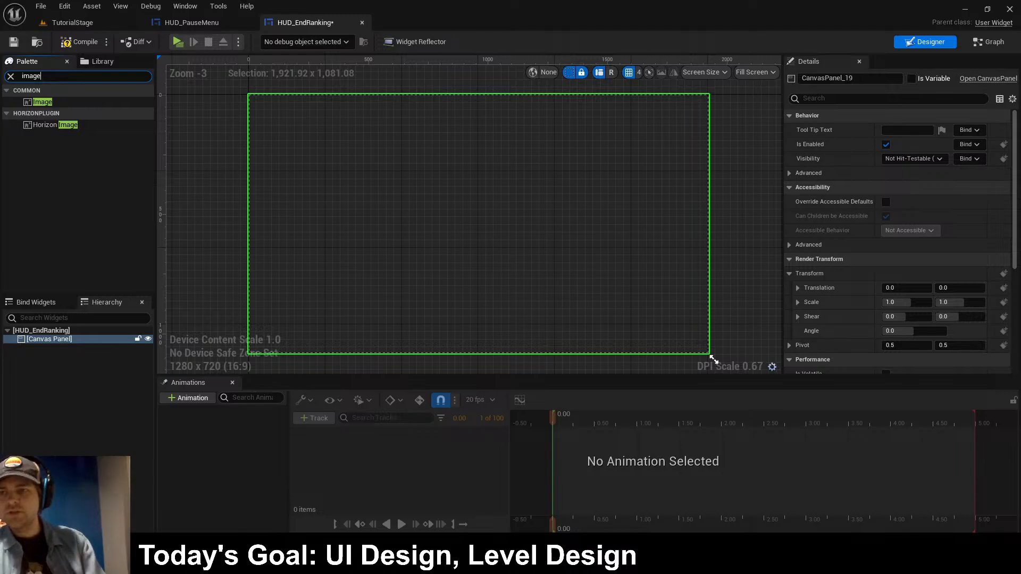
pyautogui.moveTo(43, 101); pyautogui.dragTo(534, 245)
pyautogui.moveTo(498, 215); pyautogui.dragTo(465, 213)
# - Assign the MEDIOCRE texture to the new image's brush
pyautogui.click(955, 276)
pyautogui.write('po')
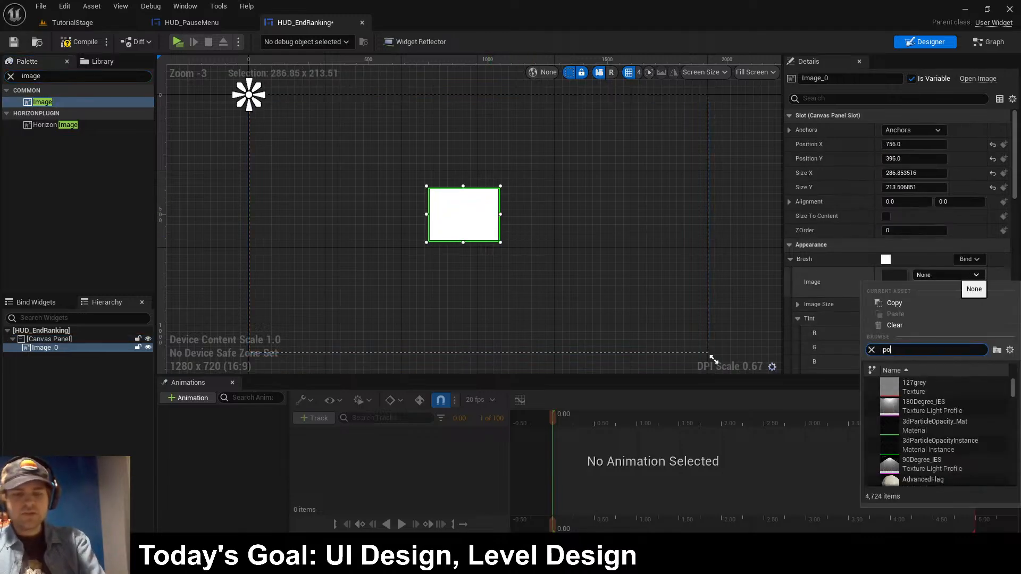
pyautogui.write('ten')
pyautogui.write('me')
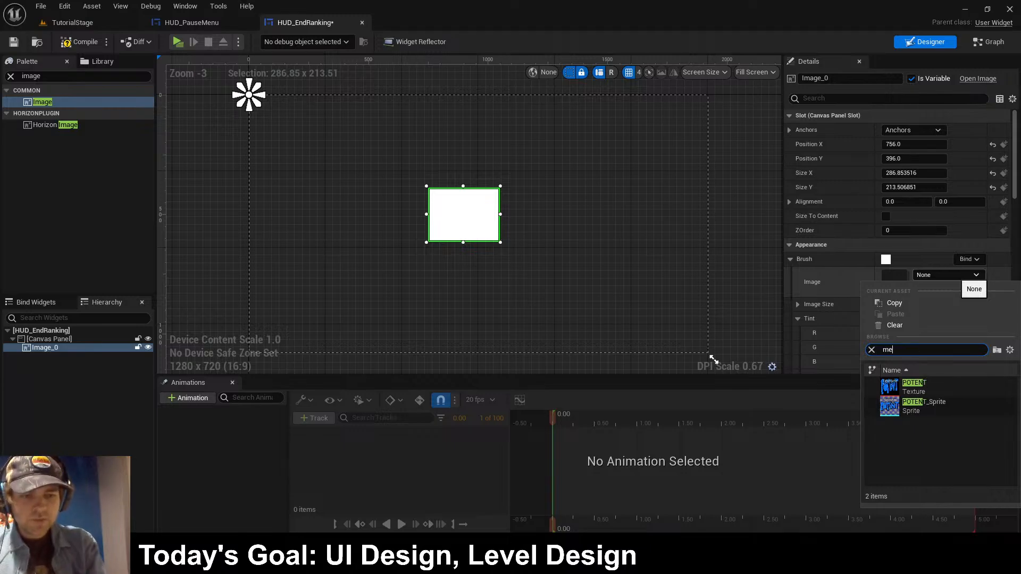
pyautogui.write('diocre')
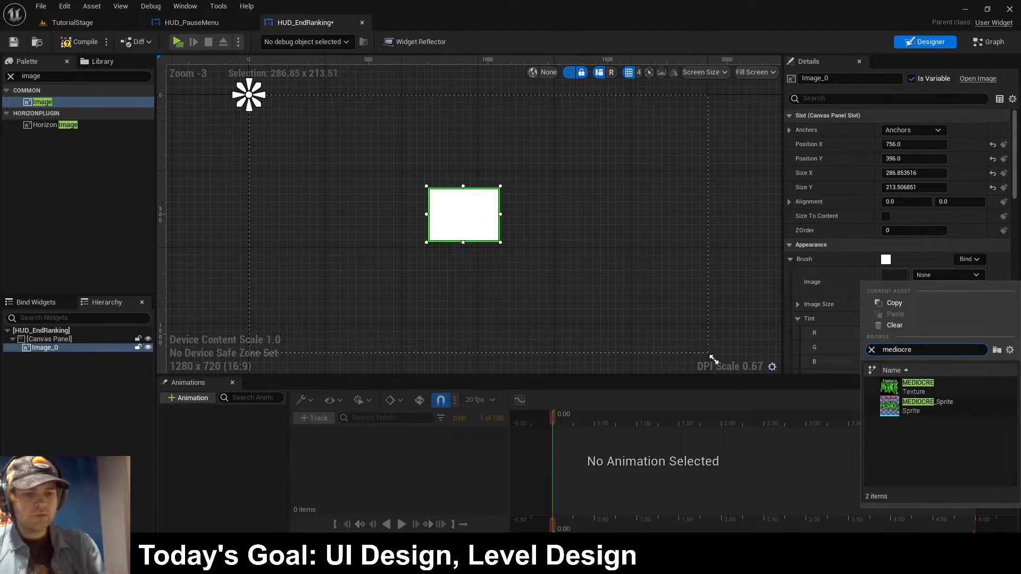
pyautogui.press('Return')
# - Enlarge the MEDIOCRE image to about 859 by 447 and move it to X 512, Y 160 in the upper middle of the canvas
pyautogui.click(505, 215)
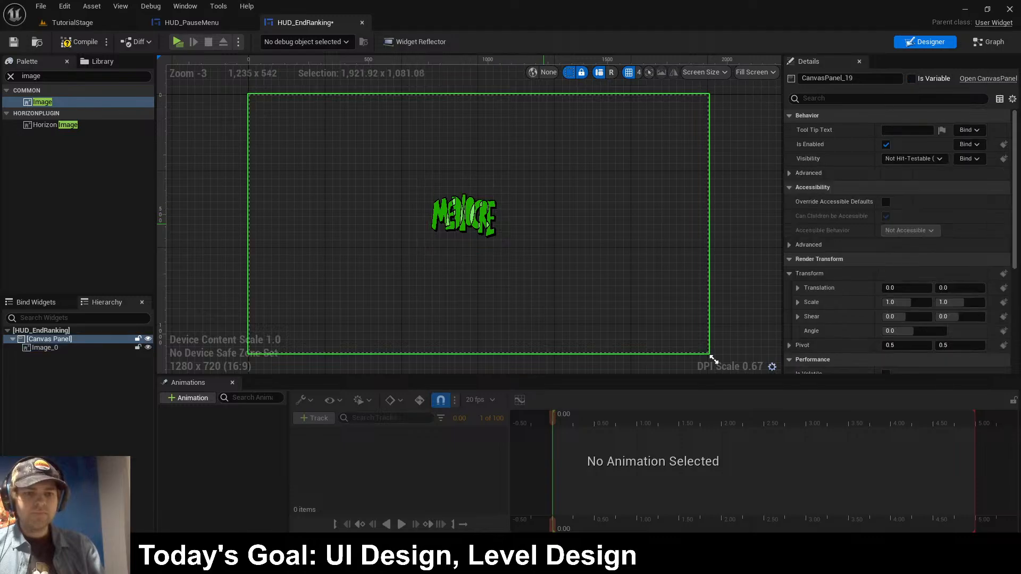
pyautogui.click(485, 215)
pyautogui.moveTo(501, 214); pyautogui.dragTo(637, 298)
pyautogui.moveTo(575, 244); pyautogui.dragTo(514, 186)
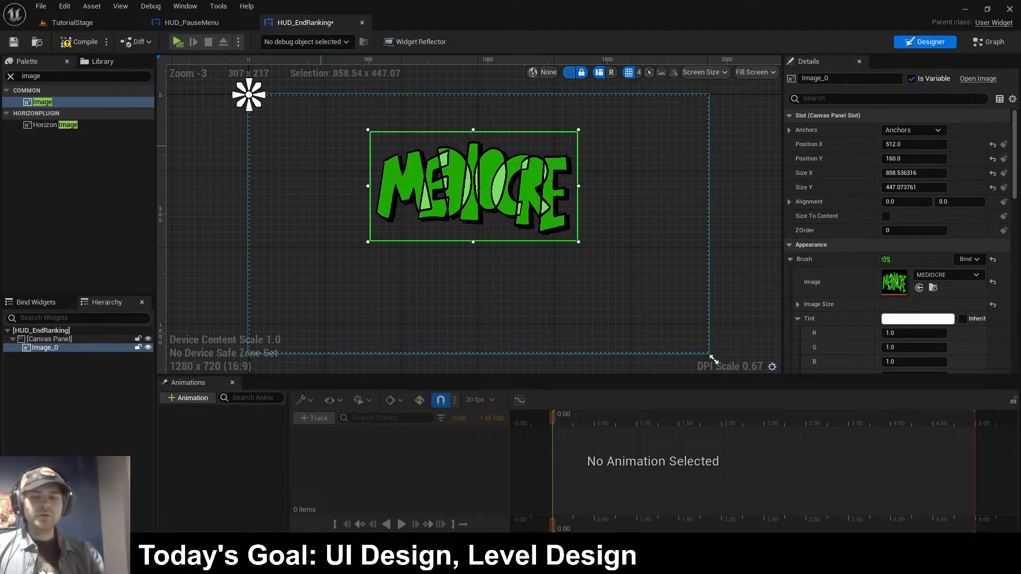
# - Stretch the MEDIOCRE image's anchors to about the image's own corners and compile the widget
pyautogui.moveTo(248, 94); pyautogui.dragTo(369, 133)
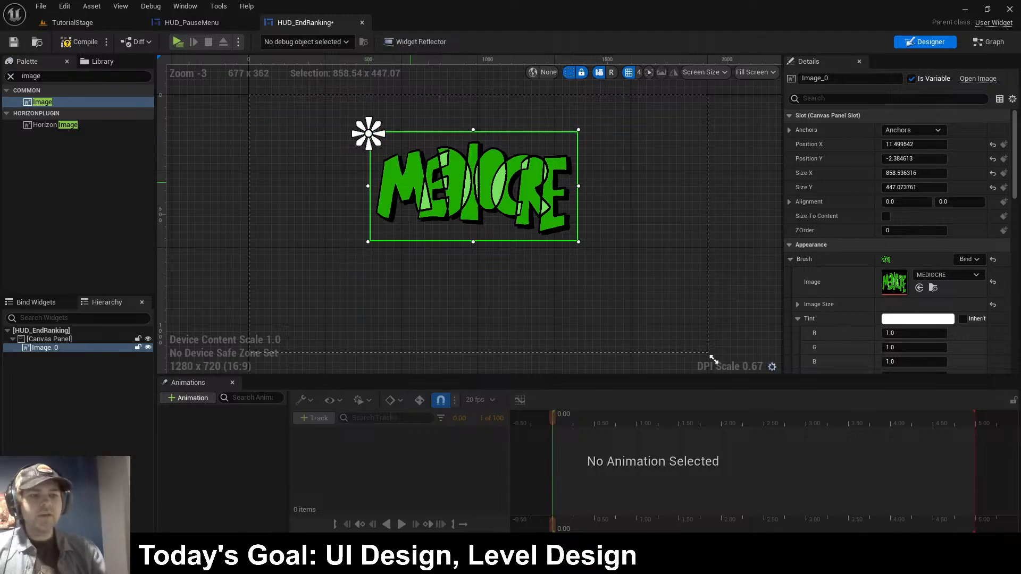
pyautogui.moveTo(375, 135); pyautogui.dragTo(585, 245)
pyautogui.click(713, 360)
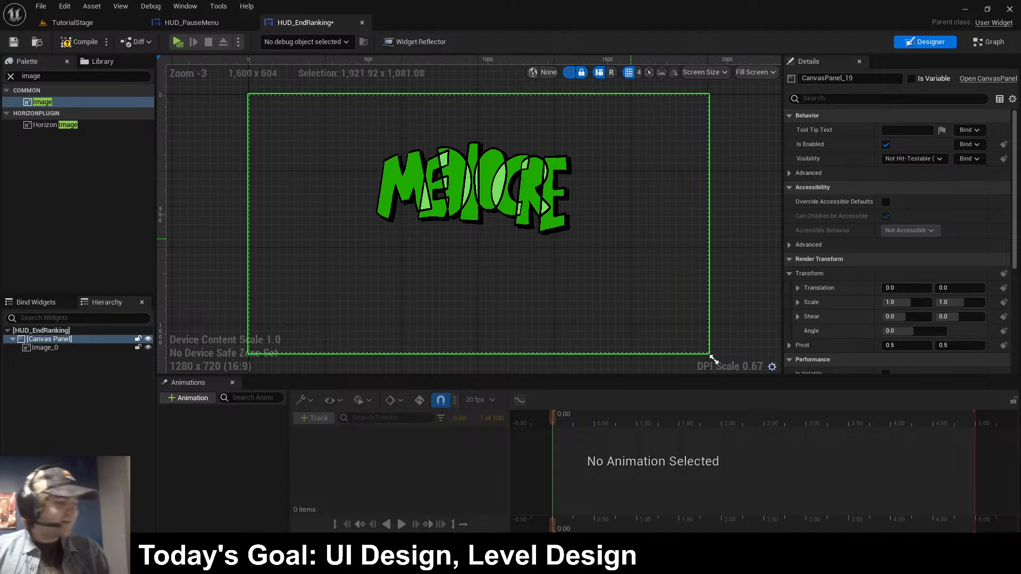
pyautogui.click(84, 42)
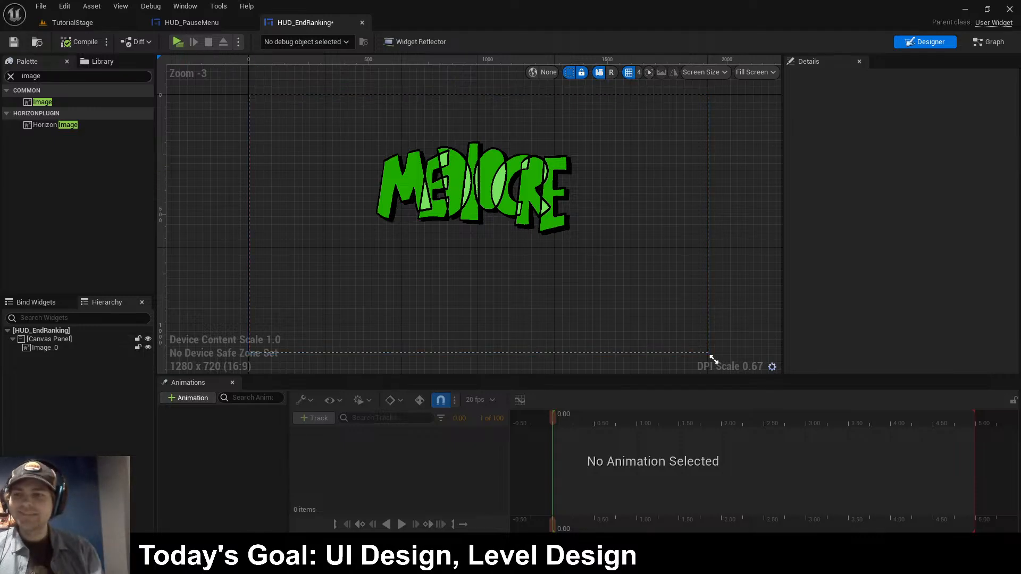
# - Add a second image of about 669 by 988 at X 436, Y -36 and order it behind the MEDIOCRE image
pyautogui.moveTo(42, 101); pyautogui.dragTo(491, 367)
pyautogui.moveTo(419, 255); pyautogui.dragTo(445, 224)
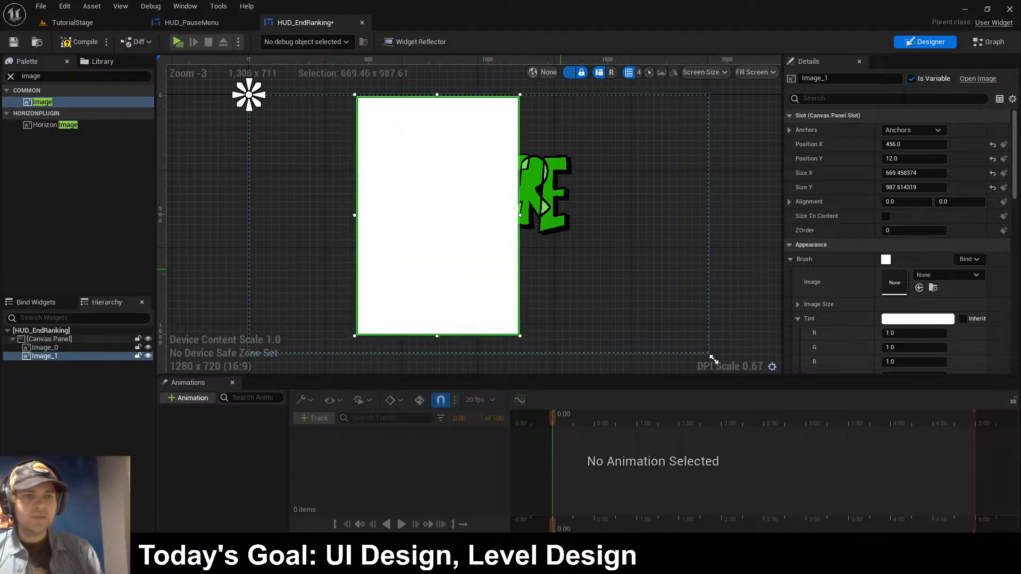
pyautogui.moveTo(466, 288); pyautogui.dragTo(464, 278)
pyautogui.moveTo(45, 355)
pyautogui.mouseDown()
pyautogui.moveTo(74, 352)
pyautogui.moveTo(58, 344)
pyautogui.mouseUp()
# - Rename the MEDIOCRE image widget as Rank and select the blank white image behind it
pyautogui.click(54, 356)
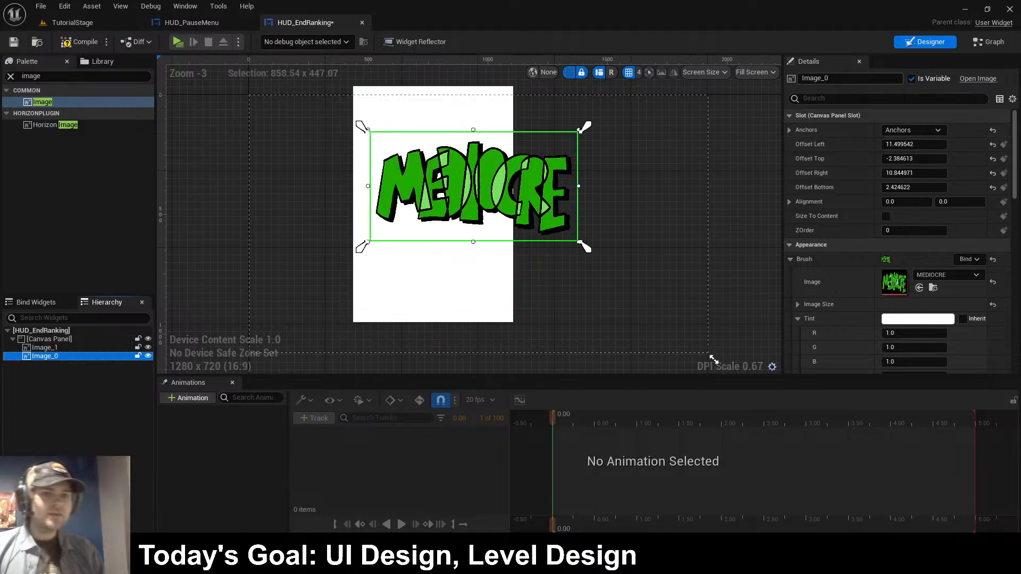
pyautogui.click(850, 78)
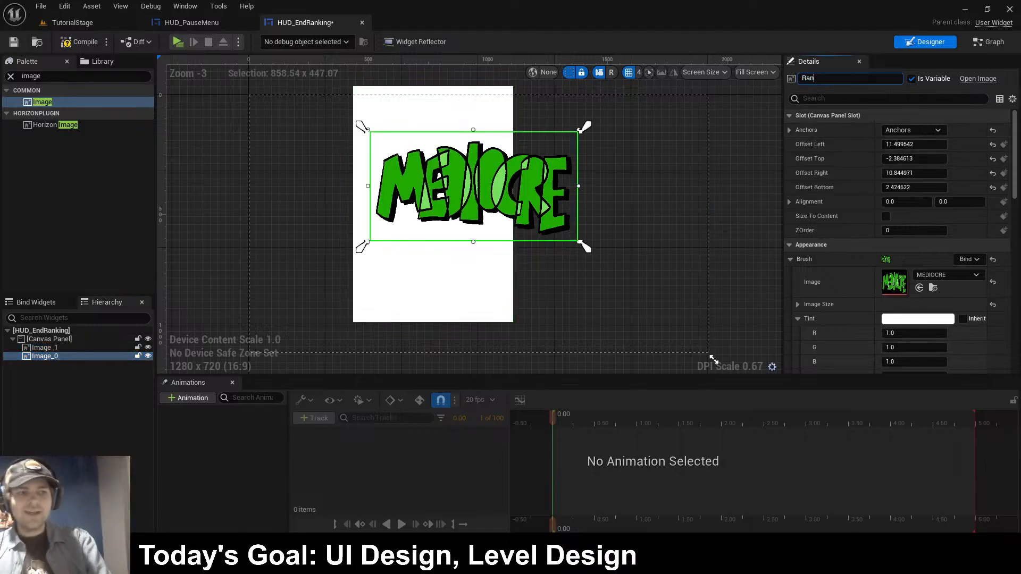
pyautogui.write('Rank')
pyautogui.press('Return')
pyautogui.click(452, 279)
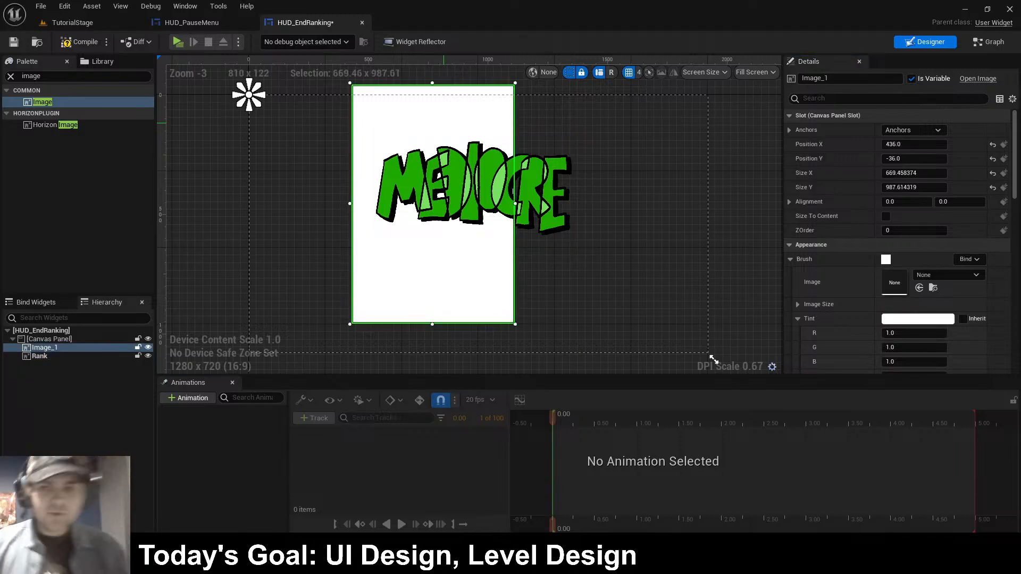
# - Rename the blank white image widget as Background_Main
pyautogui.click(849, 78)
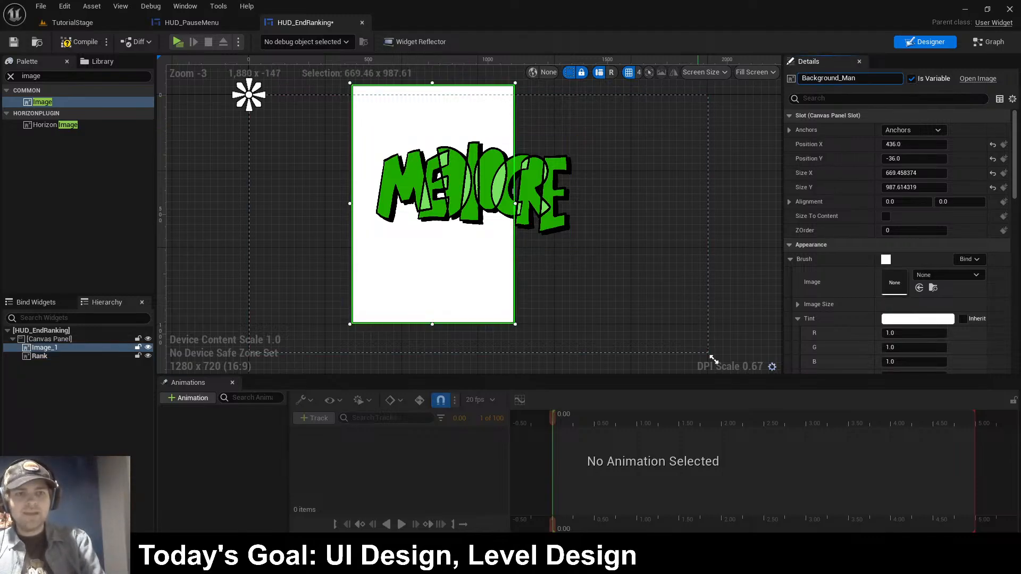
pyautogui.press('Return')
pyautogui.click(850, 78)
pyautogui.press('Right')
pyautogui.press('BackSpace')
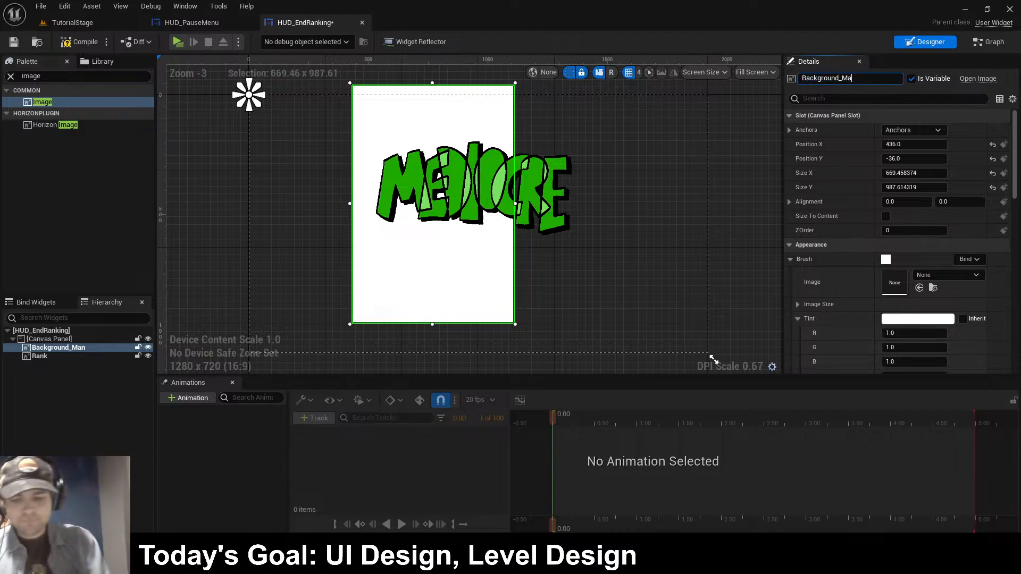
# - Run the game preview to examine the pause menu's look, testing its Effects volume slider and the resume option
pyautogui.click(918, 318)
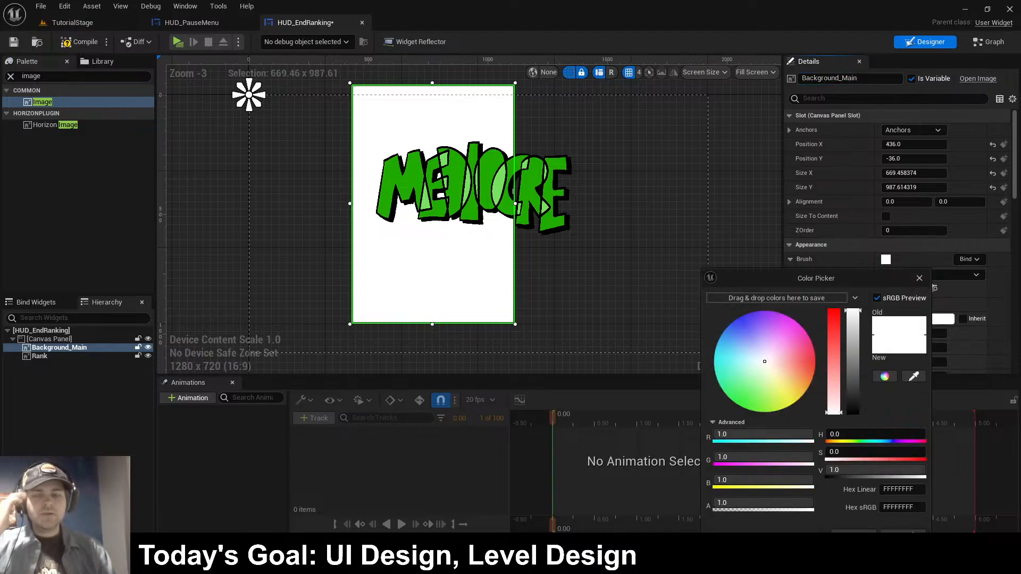
pyautogui.click(191, 22)
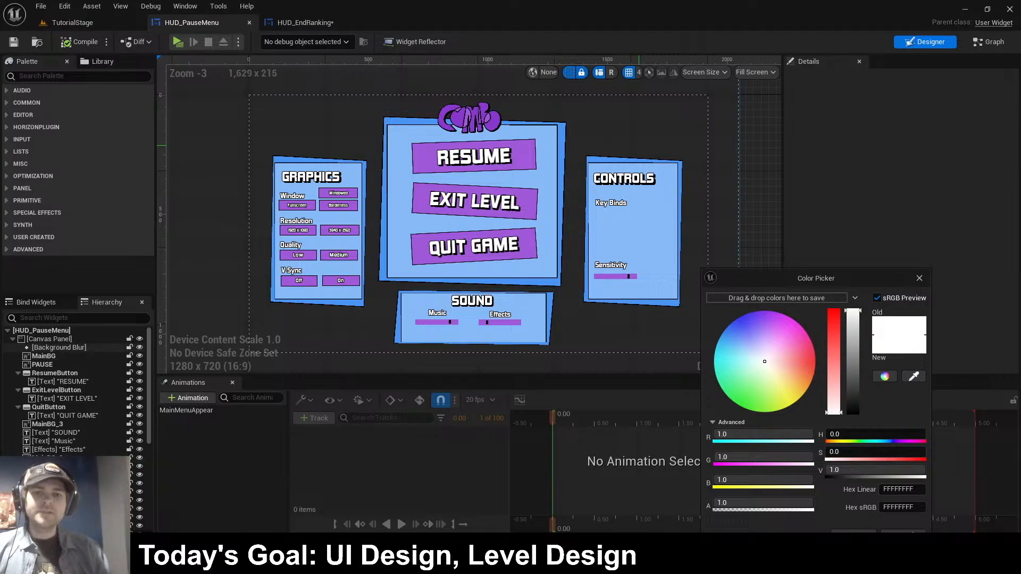
pyautogui.click(178, 42)
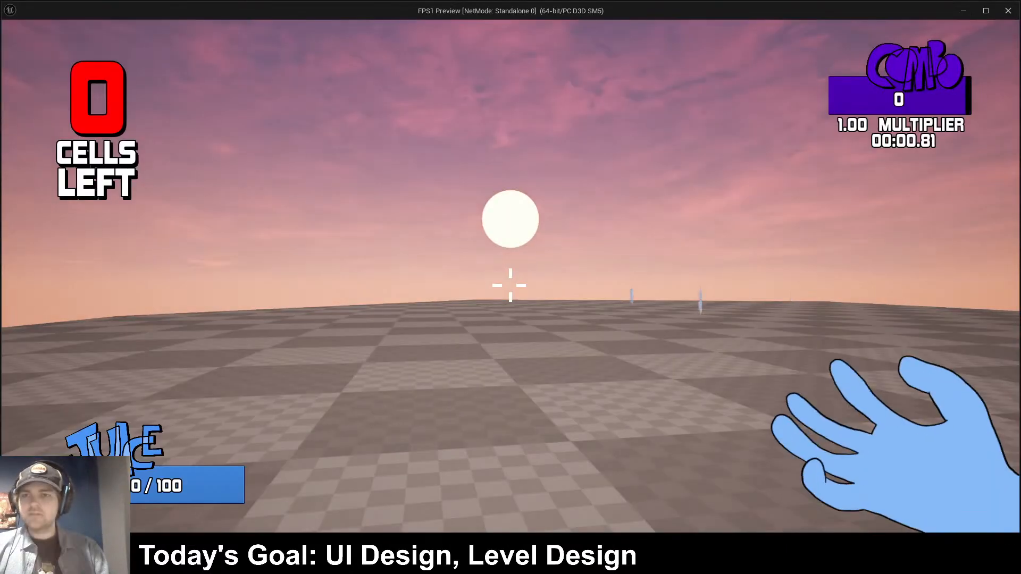
pyautogui.press('Escape')
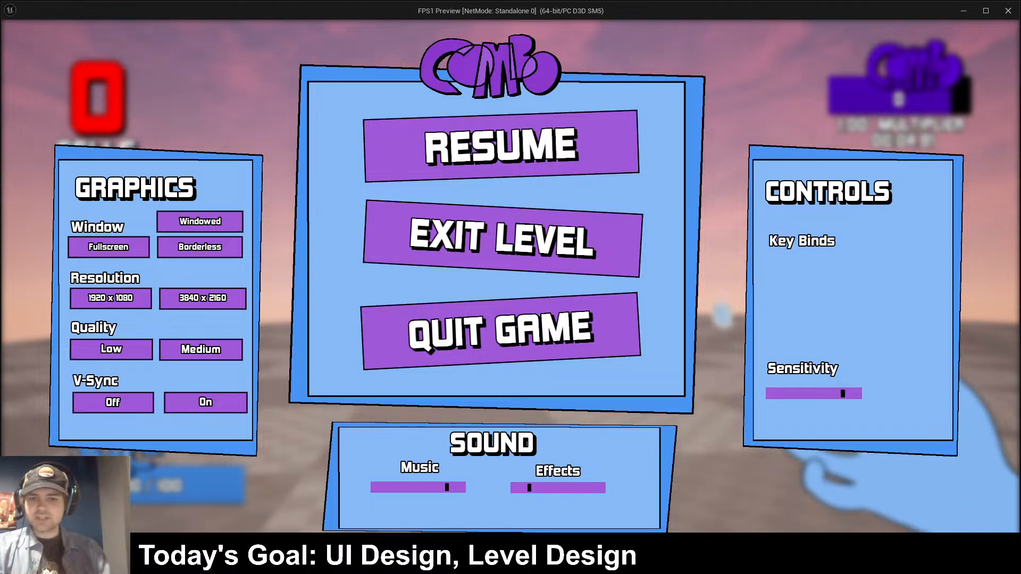
pyautogui.moveTo(529, 487)
pyautogui.mouseDown()
pyautogui.moveTo(603, 487)
pyautogui.moveTo(549, 487)
pyautogui.mouseUp()
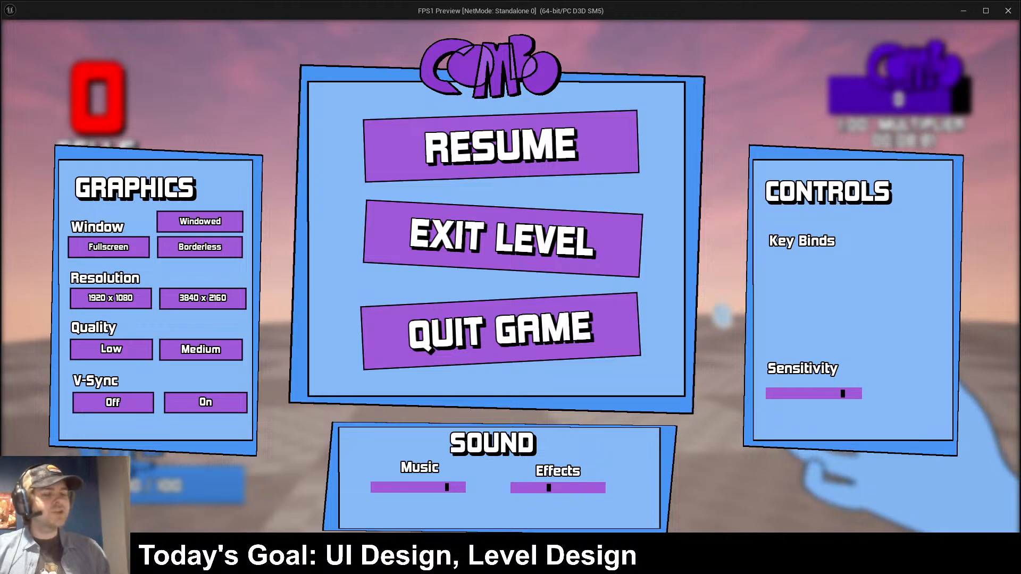
pyautogui.click(501, 146)
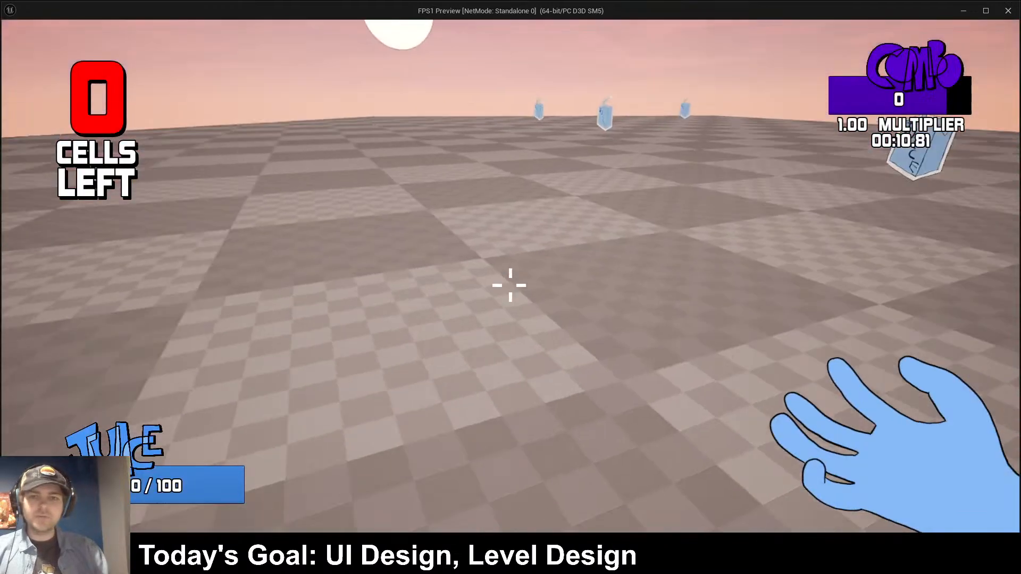
pyautogui.press('Escape')
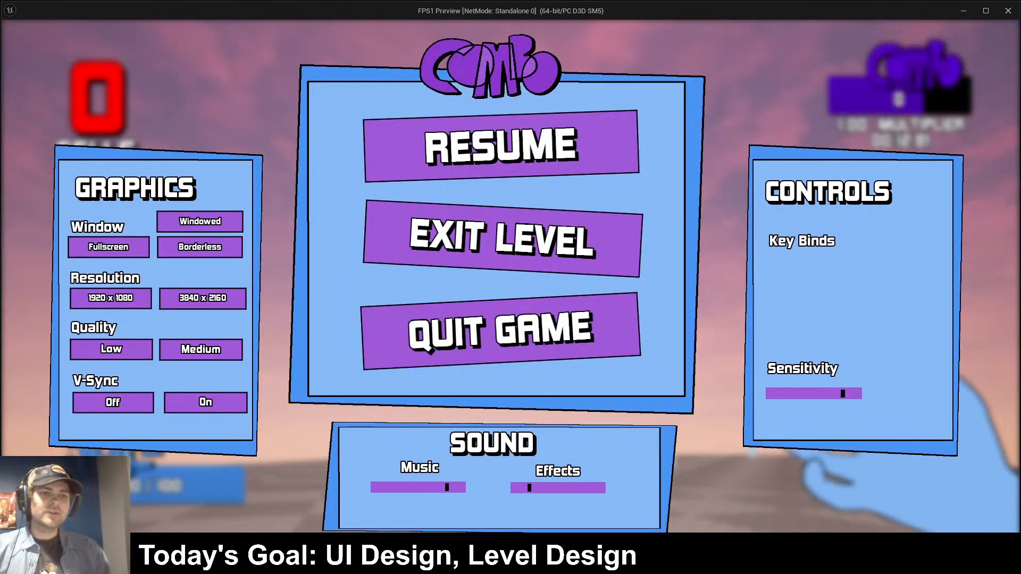
pyautogui.hotkey('alt', 'Tab')
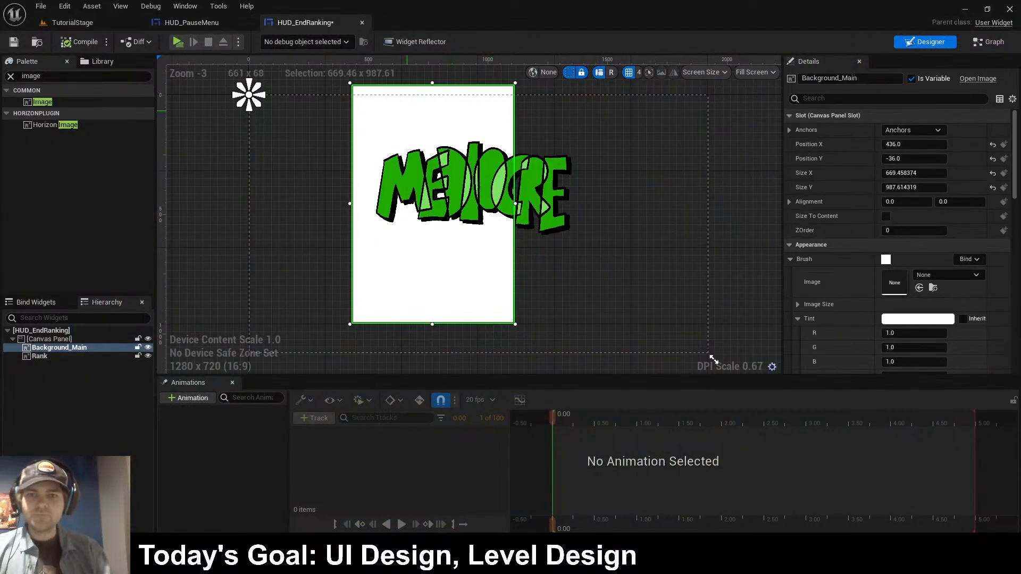
# - Tint Background_Main with the purple sampled from the RESUME button in HUD_PauseMenu
pyautogui.click(918, 318)
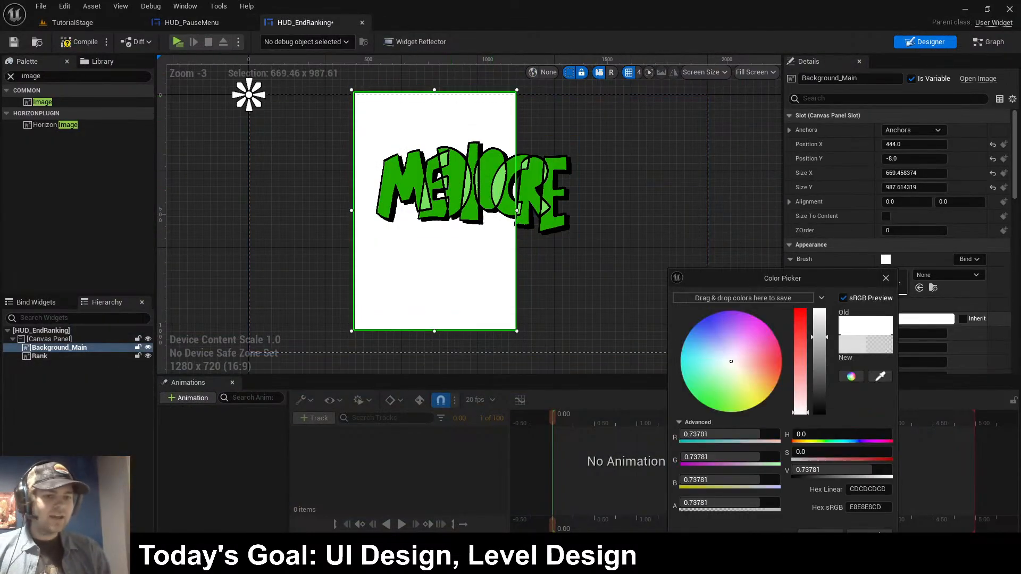
pyautogui.click(880, 376)
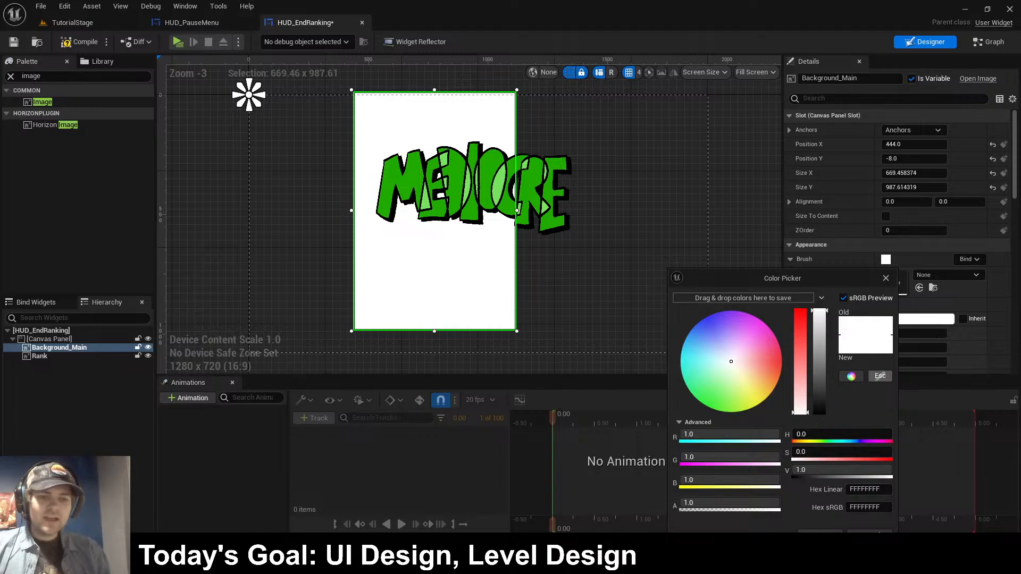
pyautogui.click(191, 22)
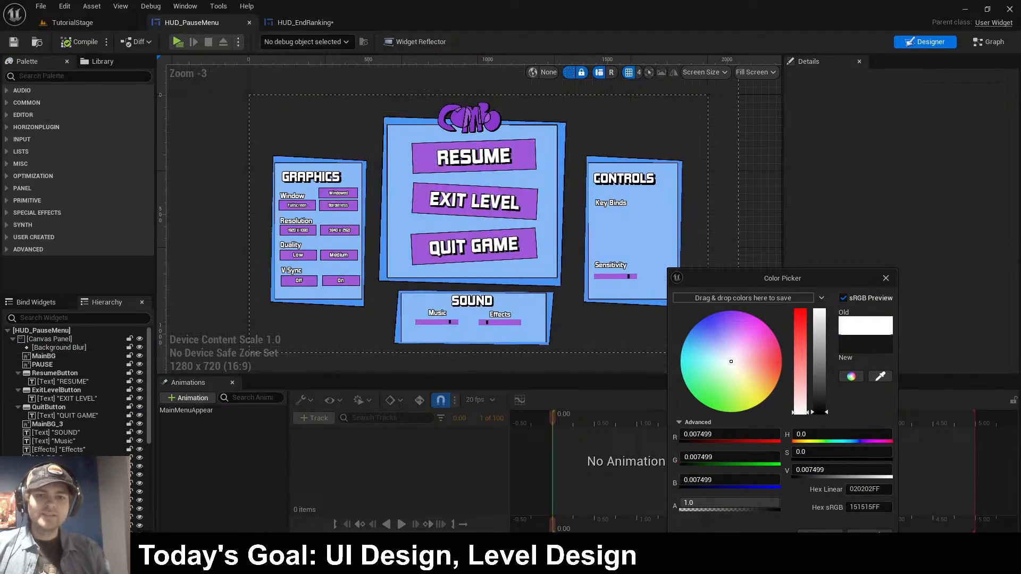
pyautogui.click(880, 376)
pyautogui.click(473, 155)
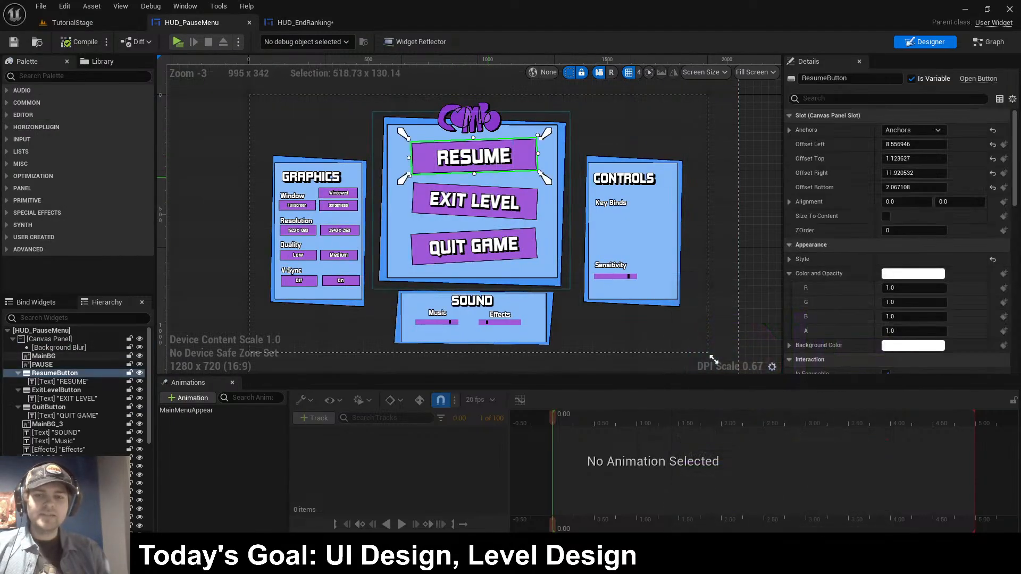
pyautogui.click(560, 186)
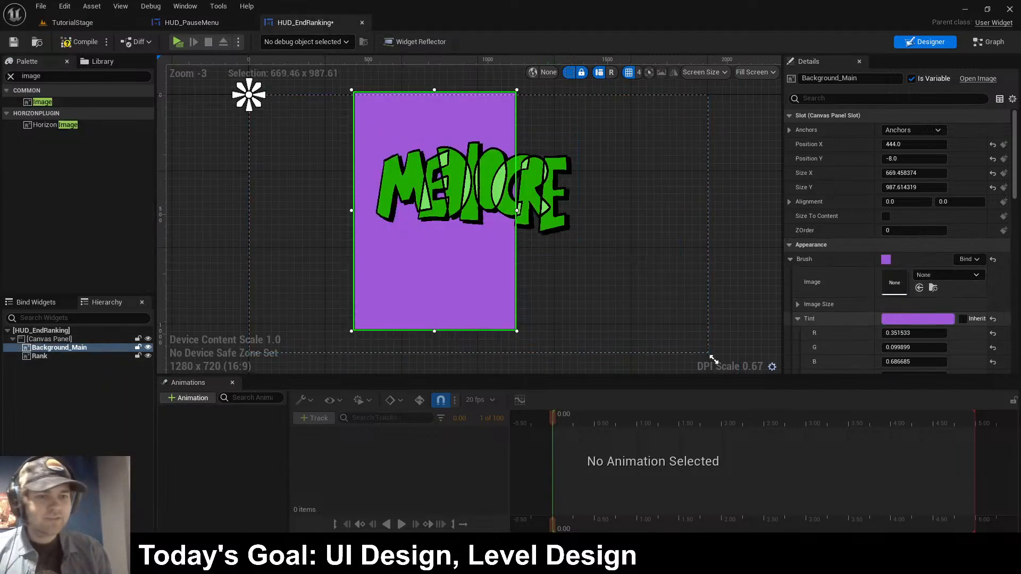
# - Tint Background_Main with the light blue sampled from the main panel background in HUD_PauseMenu
pyautogui.click(918, 319)
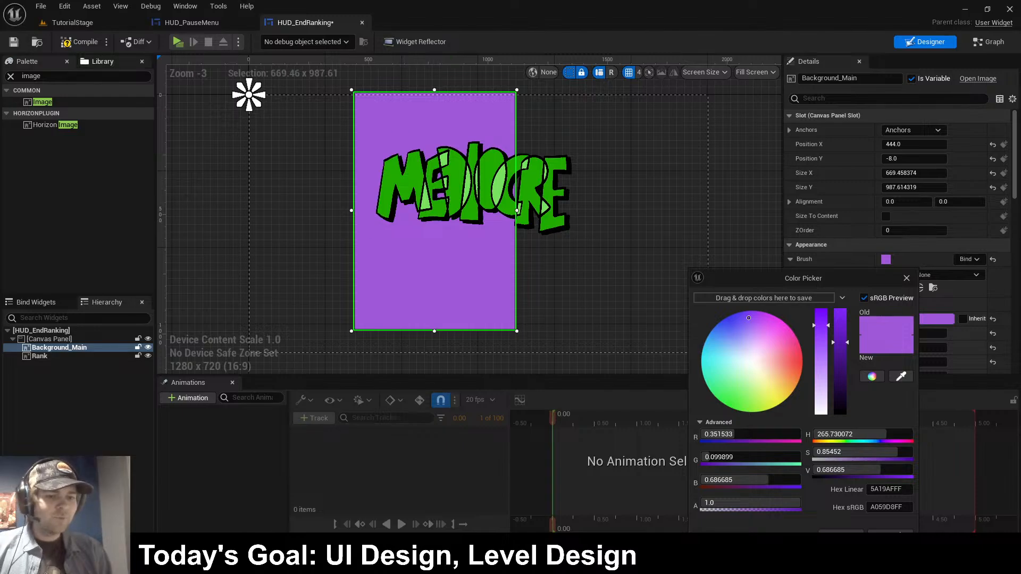
pyautogui.click(192, 23)
pyautogui.click(901, 376)
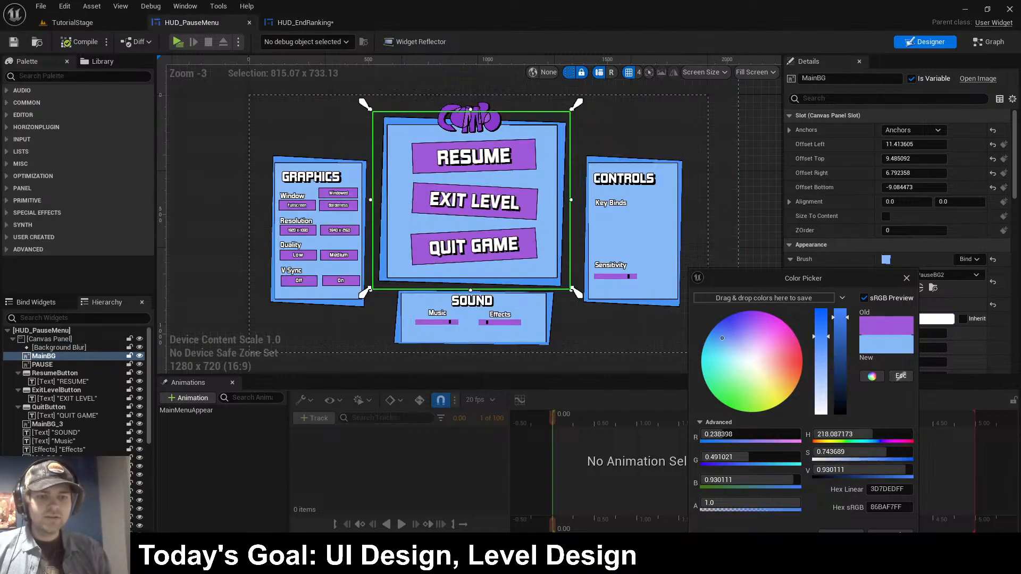
pyautogui.click(841, 533)
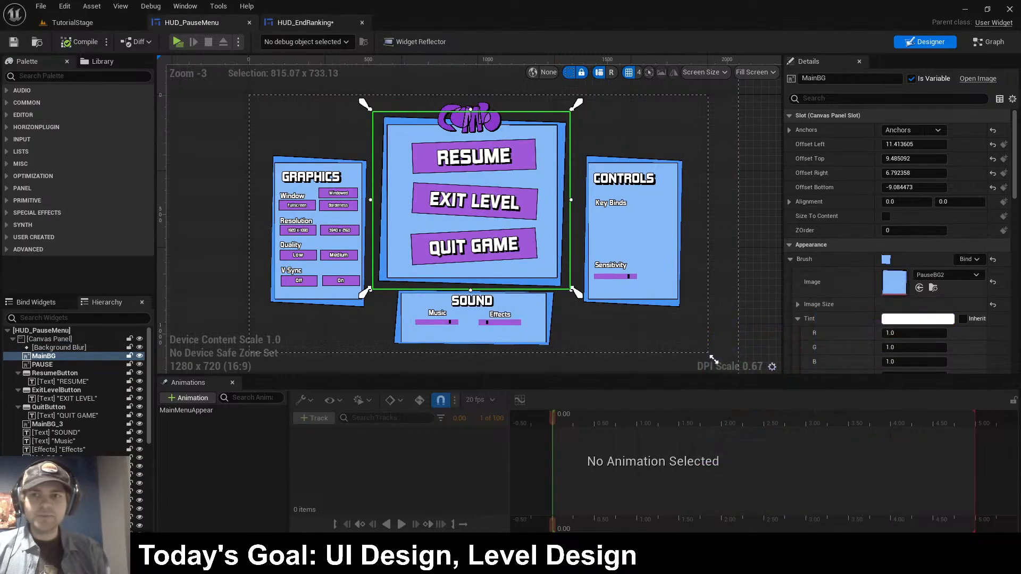
pyautogui.click(314, 23)
# - Enlarge Background_Main to about 942 by 1266 and position it at X 472, Y -108 behind the MEDIOCRE image
pyautogui.moveTo(444, 262); pyautogui.dragTo(468, 264)
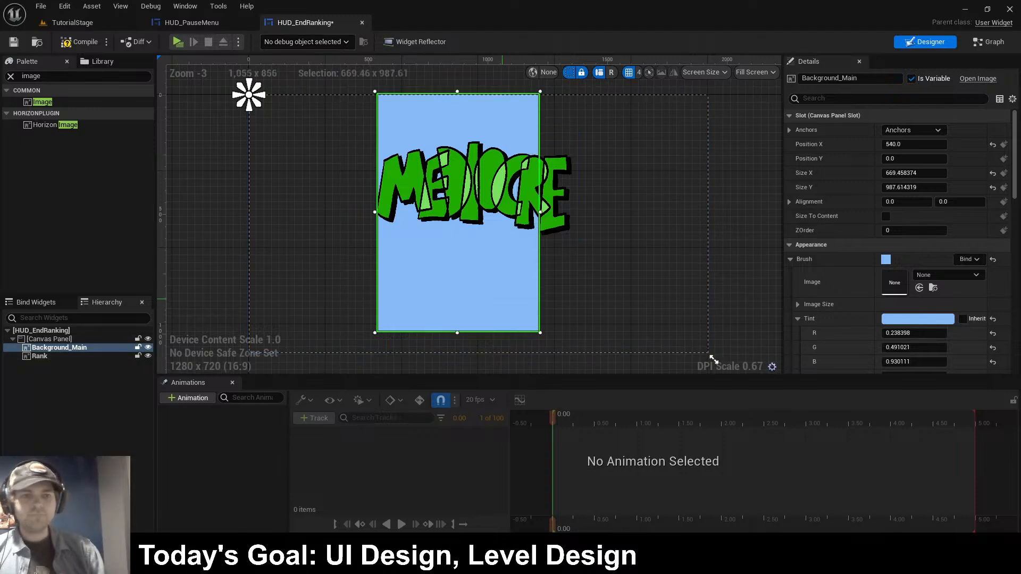
pyautogui.moveTo(538, 94); pyautogui.dragTo(598, 84)
pyautogui.scroll(-3, 714, 358)
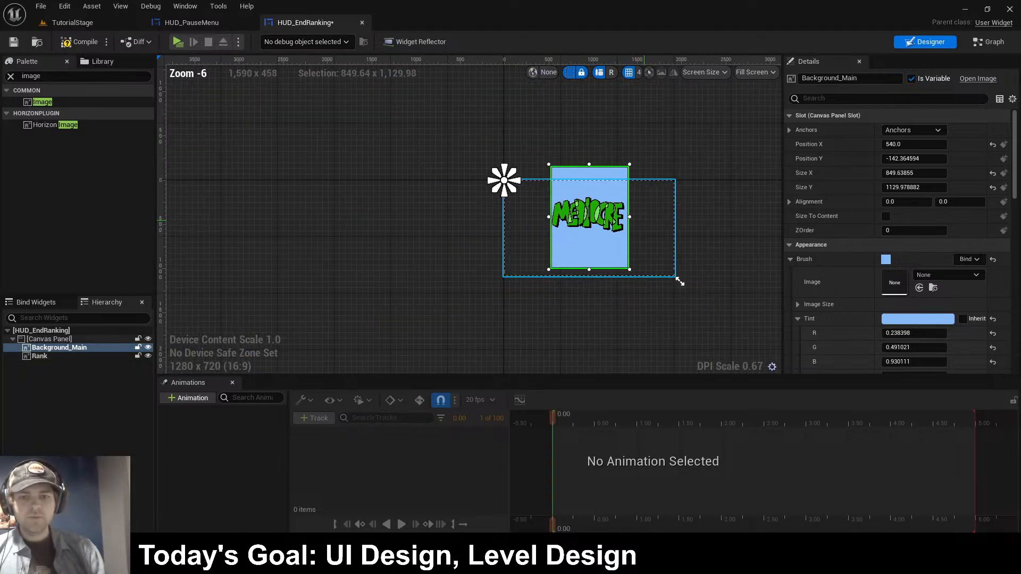
pyautogui.scroll(2, 650, 296)
pyautogui.scroll(-1, 659, 353)
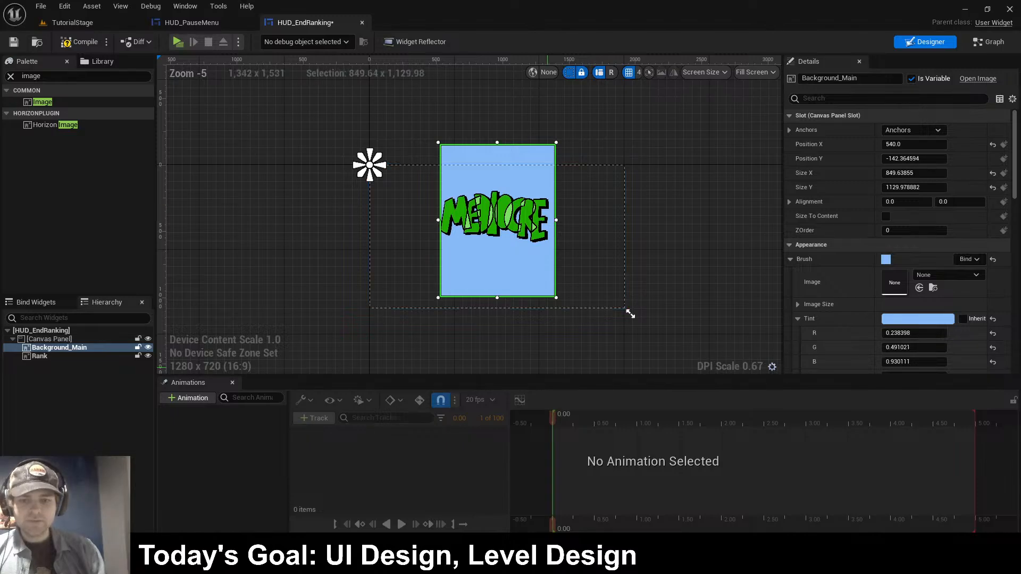
pyautogui.moveTo(547, 375); pyautogui.dragTo(546, 447)
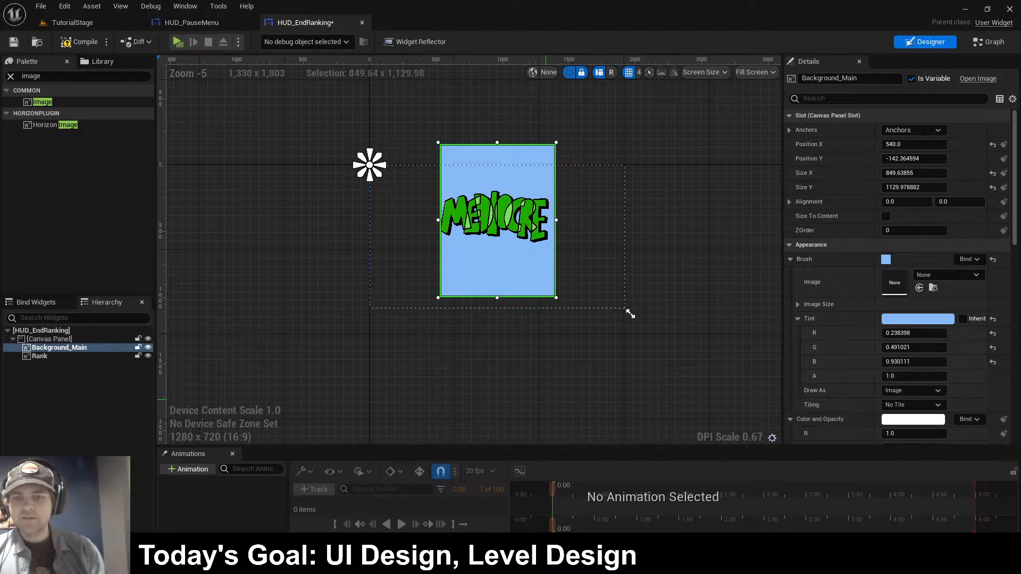
pyautogui.moveTo(535, 286); pyautogui.dragTo(532, 303)
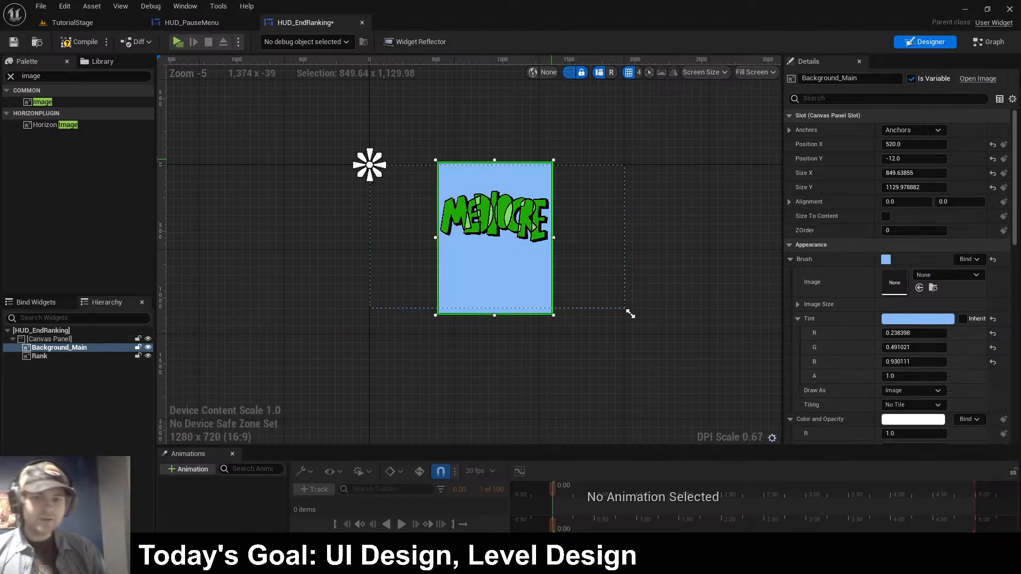
pyautogui.moveTo(553, 160); pyautogui.dragTo(564, 141)
pyautogui.moveTo(527, 288); pyautogui.dragTo(520, 294)
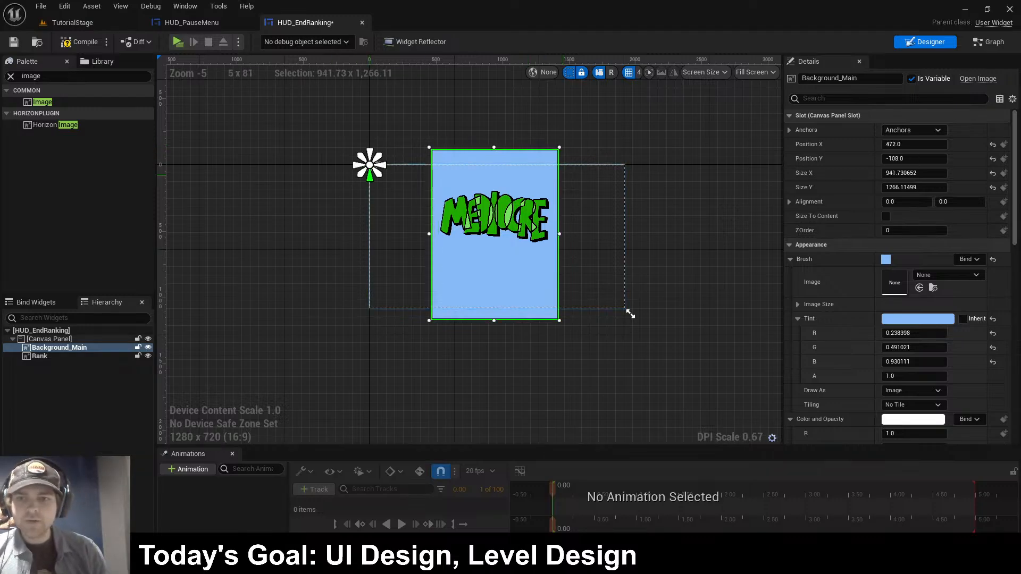
# - Stretch Background_Main's anchors to the canvas corners and widen the image on both sides to about 1190 by 1266
pyautogui.moveTo(379, 174); pyautogui.dragTo(698, 351)
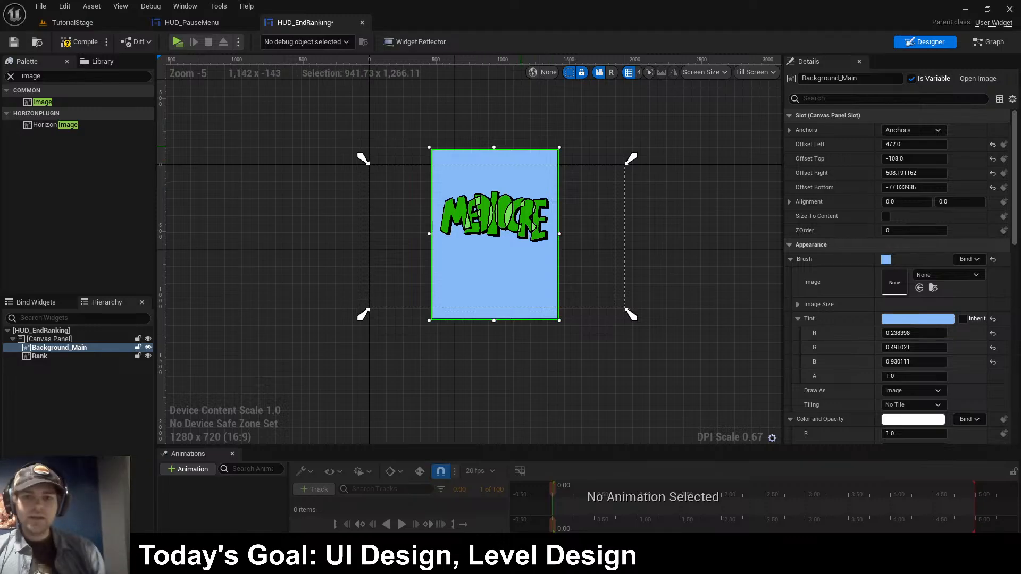
pyautogui.moveTo(520, 156); pyautogui.dragTo(518, 159)
pyautogui.click(630, 314)
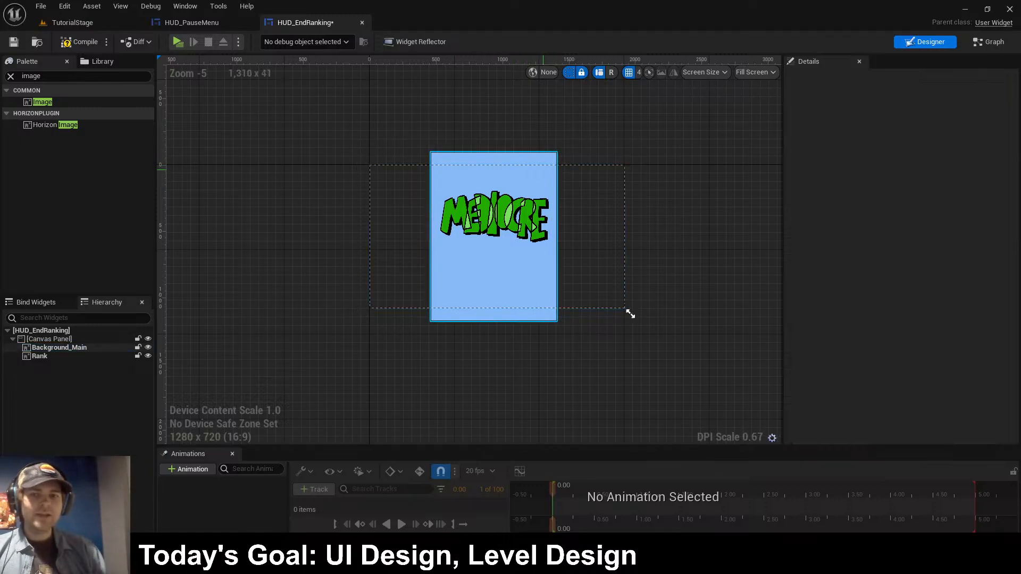
pyautogui.moveTo(557, 236); pyautogui.dragTo(580, 236)
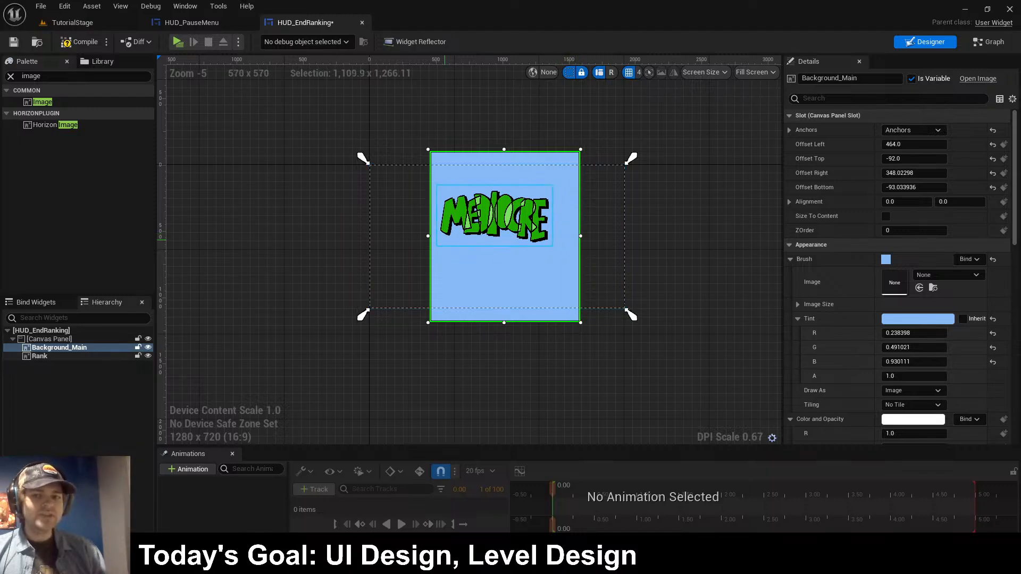
pyautogui.moveTo(429, 235); pyautogui.dragTo(418, 236)
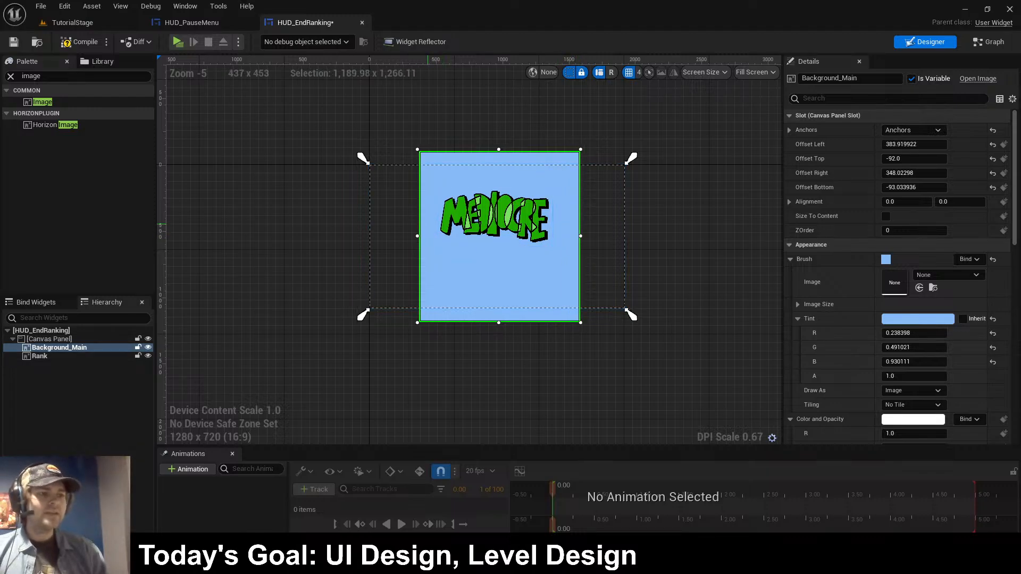
# - Rotate Background_Main by trying render transform angles of -3 and 5 through 9, settling on 10
pyautogui.click(862, 99)
pyautogui.write('an')
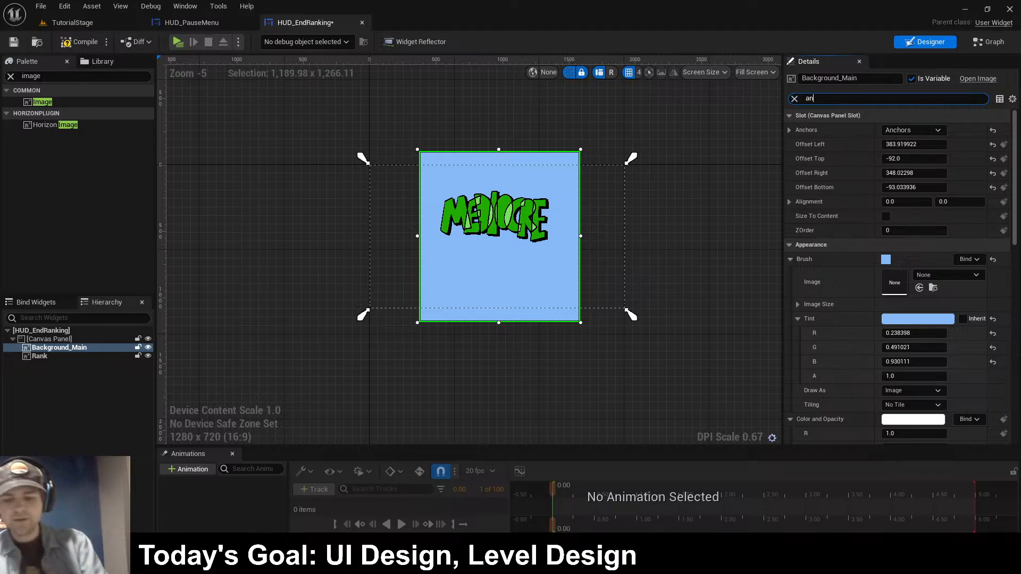
pyautogui.write('gle')
pyautogui.press('Tab')
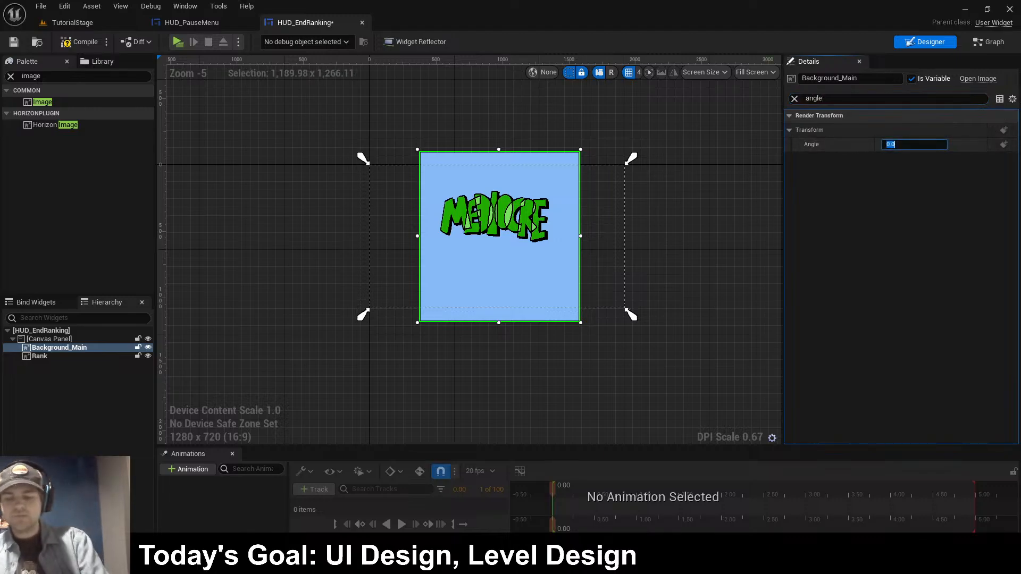
pyautogui.write('-3')
pyautogui.press('Return')
pyautogui.write('4')
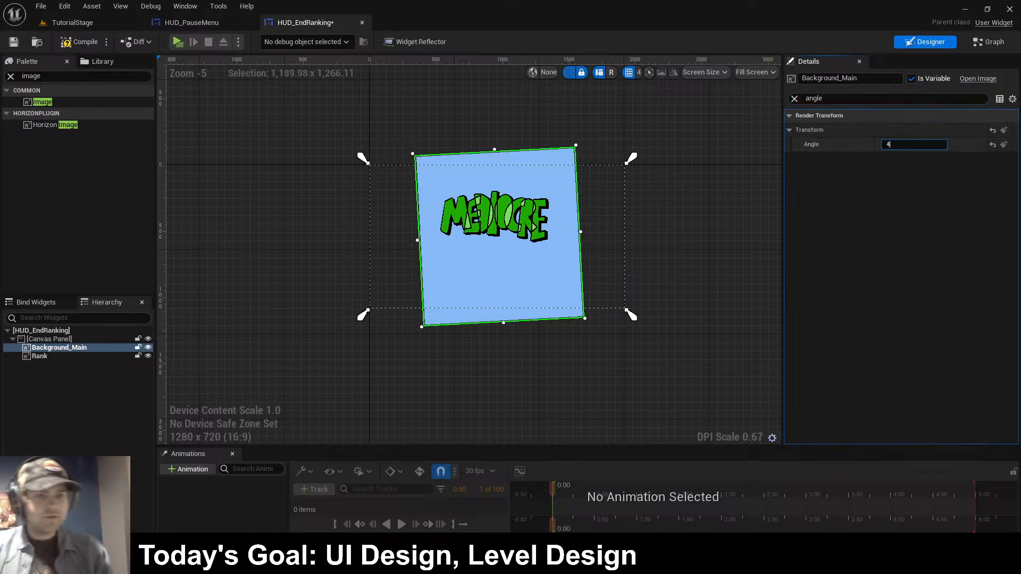
pyautogui.press('BackSpace')
pyautogui.write('5')
pyautogui.press('Return')
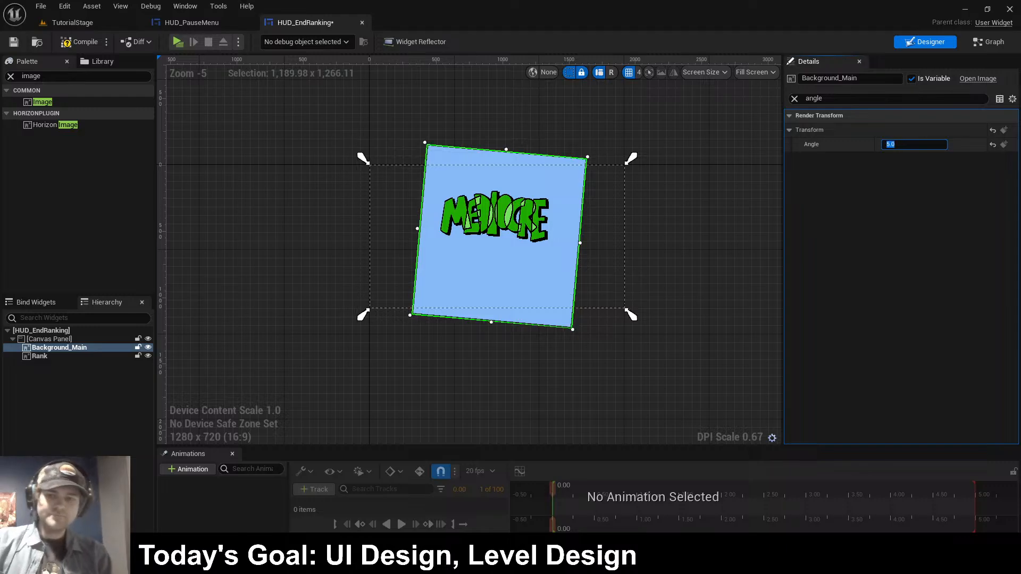
pyautogui.write('6')
pyautogui.press('Return')
pyautogui.write('7')
pyautogui.press('Return')
pyautogui.write('8')
pyautogui.press('Return')
pyautogui.write('9')
pyautogui.press('Return')
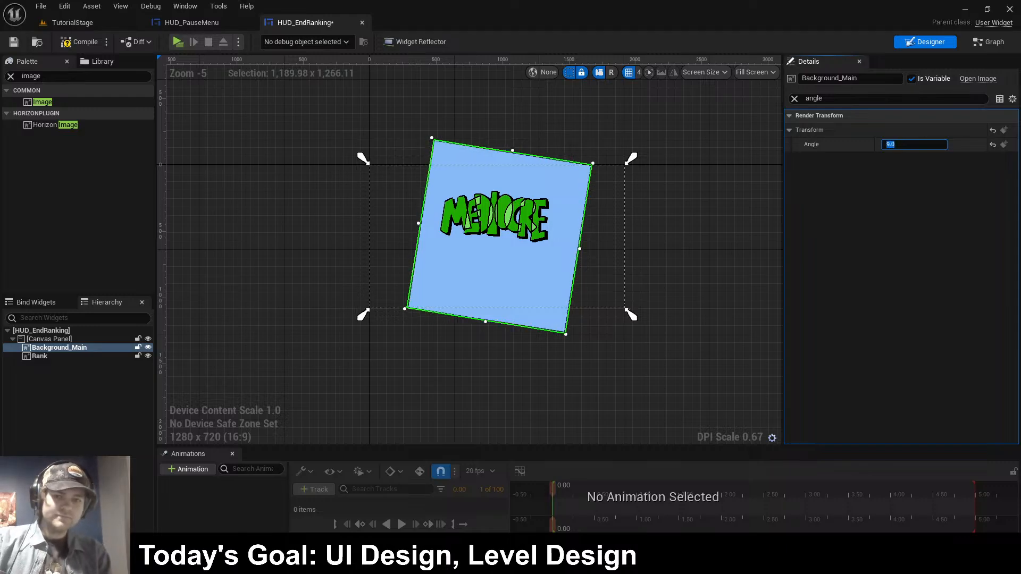
pyautogui.write('10')
pyautogui.press('Return')
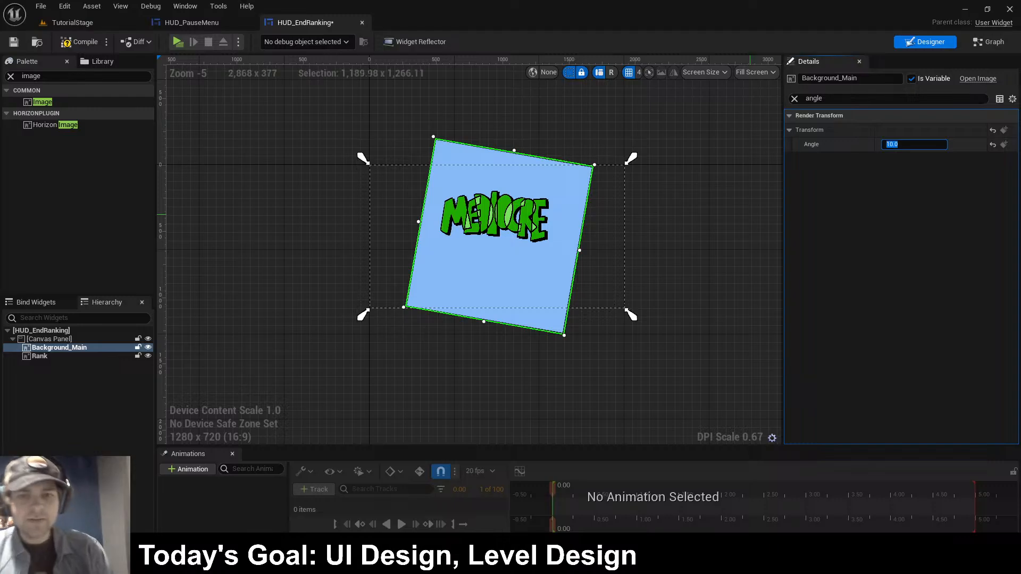
# - Enlarge the tilted Background_Main to about 1234 by 1767 so it extends past the canvas's top and bottom edges
pyautogui.click(644, 255)
pyautogui.moveTo(516, 289); pyautogui.dragTo(504, 290)
pyautogui.moveTo(472, 325); pyautogui.dragTo(497, 337)
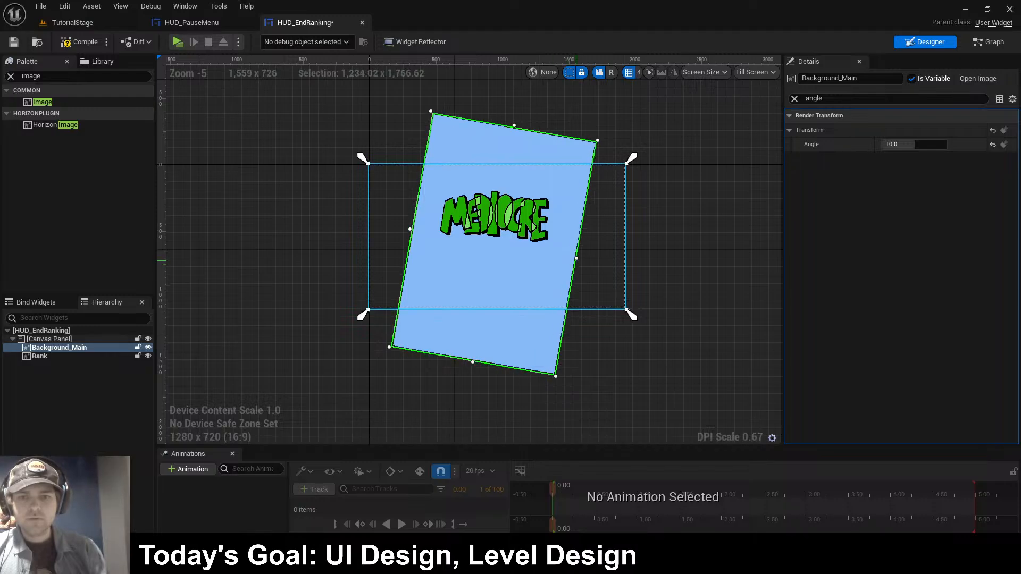
# - Add a Background Blur widget and size it to cover the whole canvas, about 1922 by 1073
pyautogui.click(630, 314)
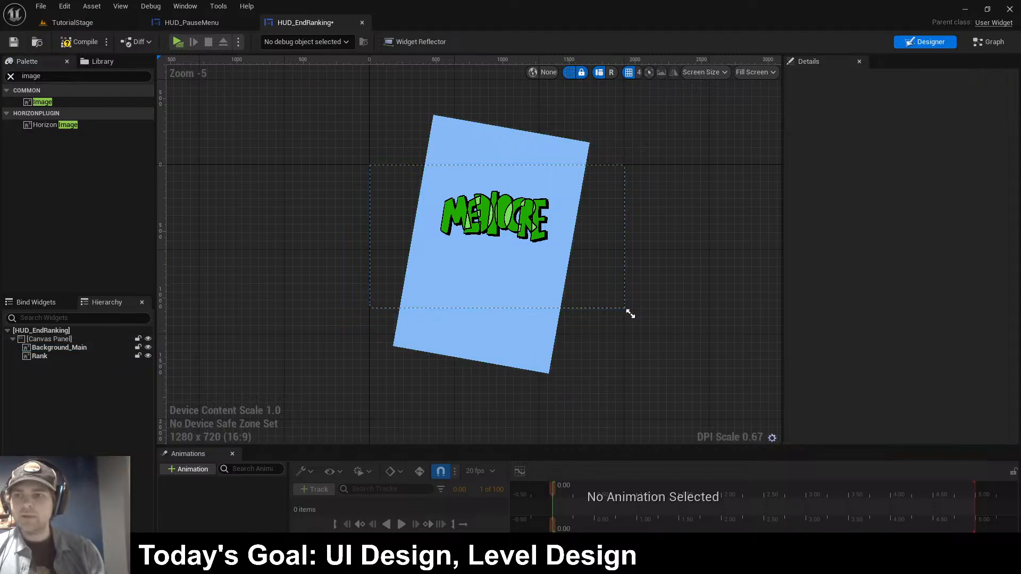
pyautogui.press('Escape')
pyautogui.write('background')
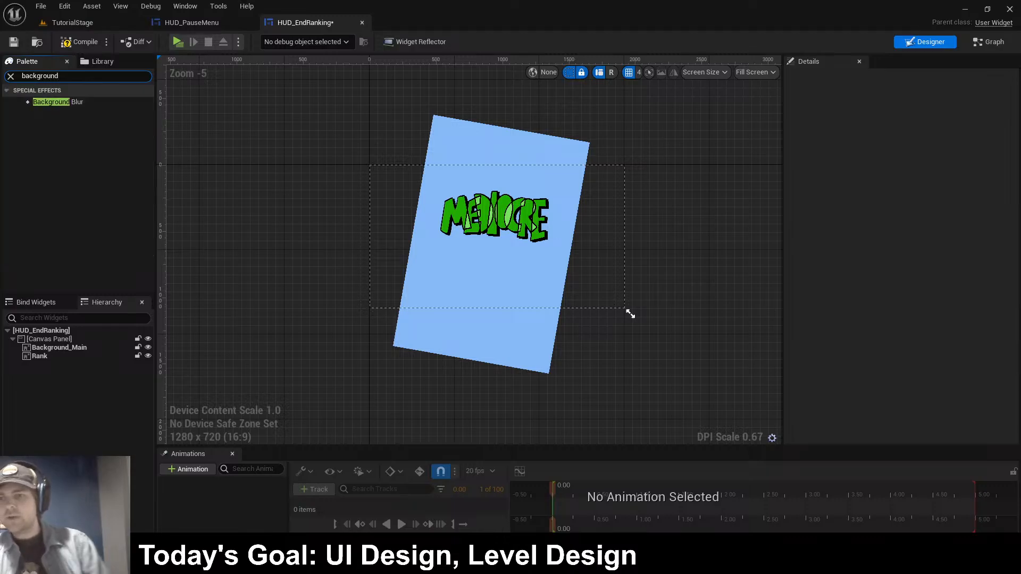
pyautogui.moveTo(58, 102); pyautogui.dragTo(630, 314)
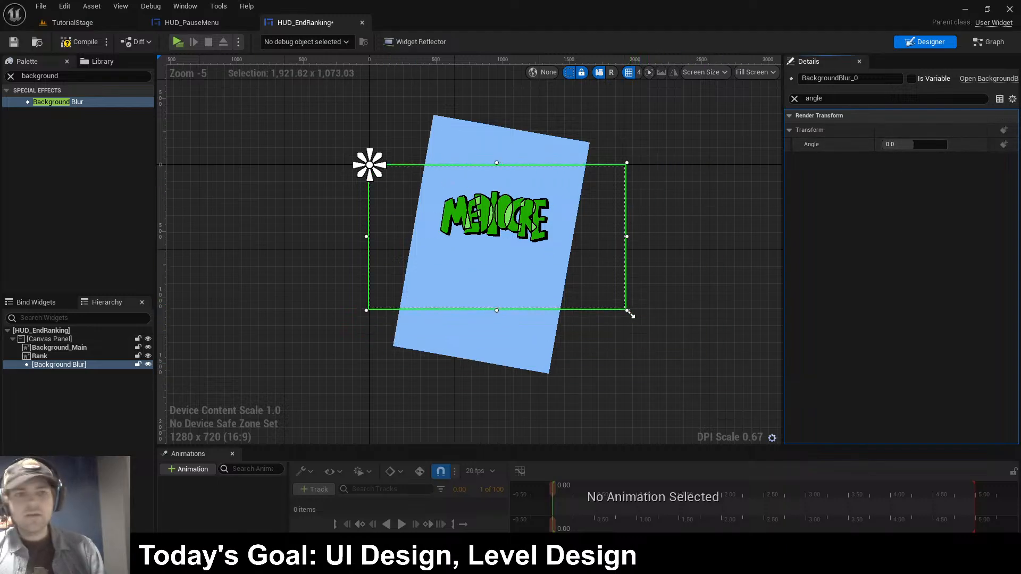
# - Set the Background Blur's Blur Strength, trying 3 and settling on 1
pyautogui.click(794, 99)
pyautogui.click(828, 115)
pyautogui.click(827, 115)
pyautogui.click(805, 129)
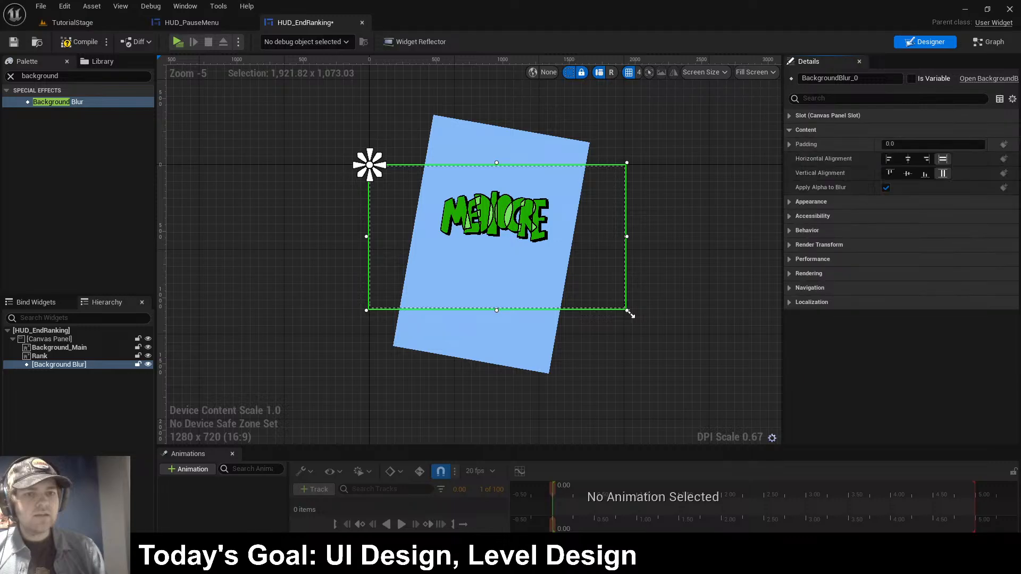
pyautogui.click(933, 144)
pyautogui.click(811, 201)
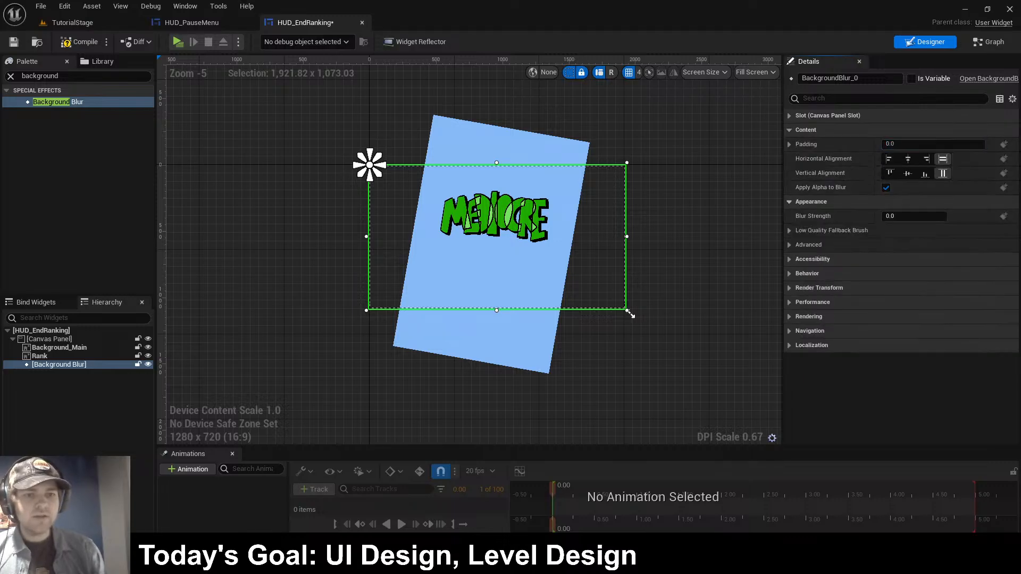
pyautogui.click(914, 216)
pyautogui.write('3')
pyautogui.press('Return')
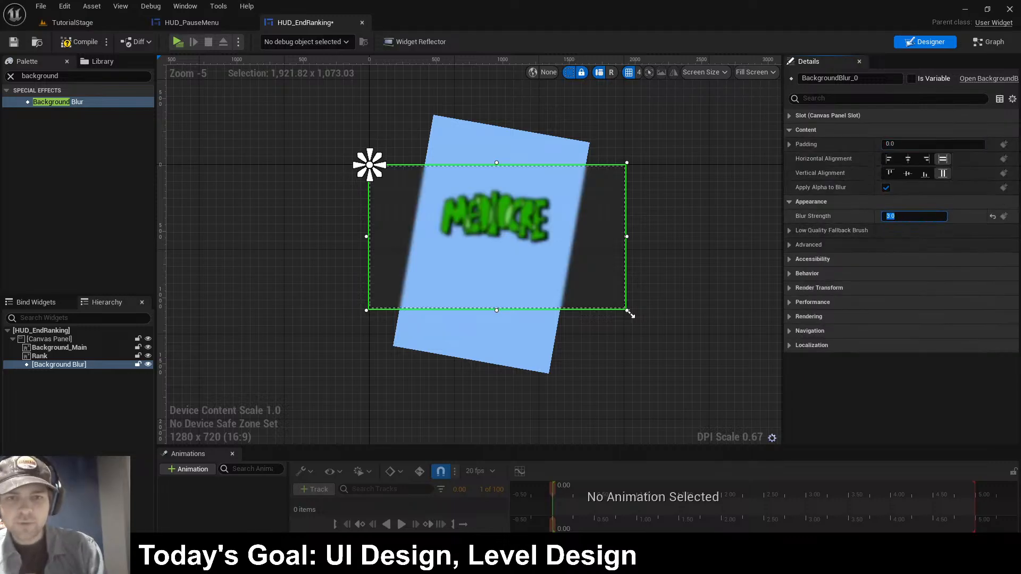
pyautogui.write('2')
pyautogui.press('Return')
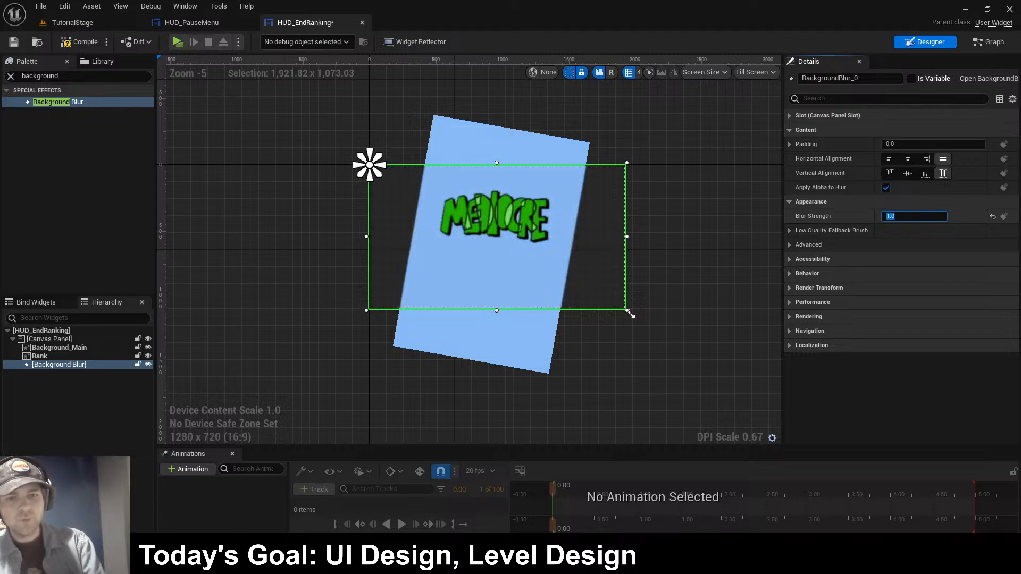
# - Move the Background Blur ahead of Background_Main in the widget hierarchy so it sits behind both images, and save the widget
pyautogui.press('Escape')
pyautogui.moveTo(59, 365); pyautogui.dragTo(45, 345)
pyautogui.click(630, 314)
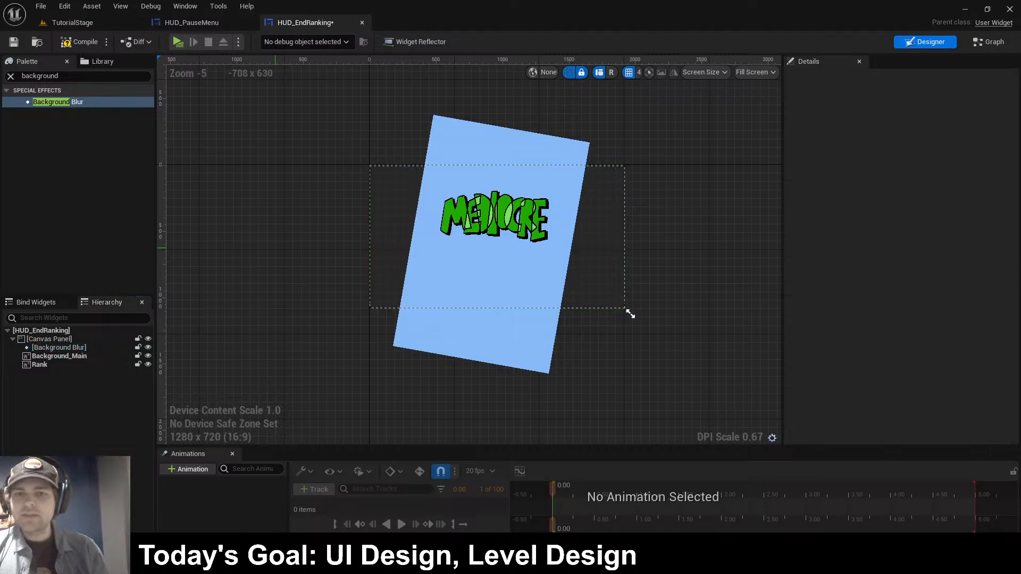
pyautogui.hotkey('ctrl', 's')
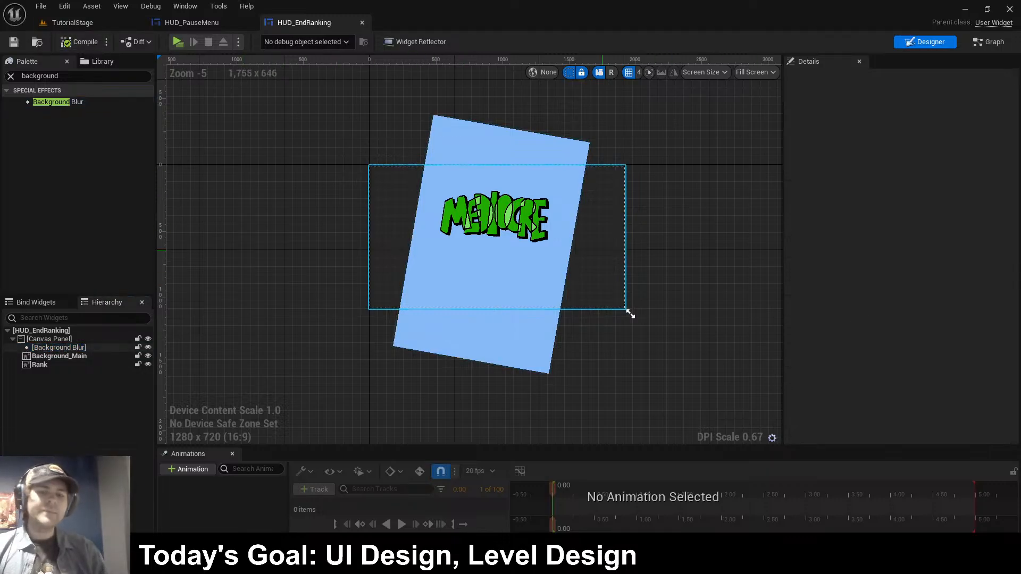
pyautogui.click(88, 22)
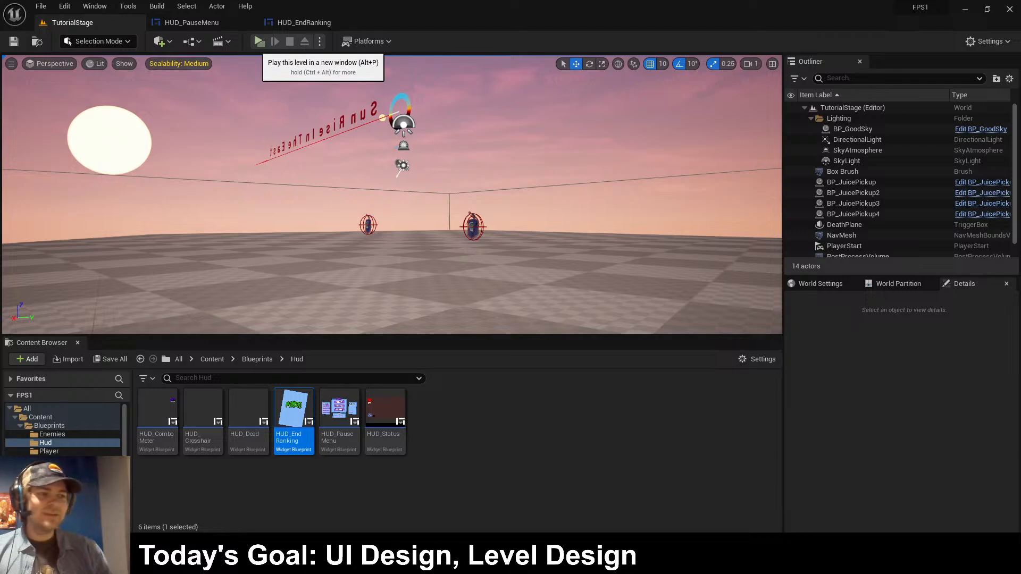
pyautogui.click(259, 41)
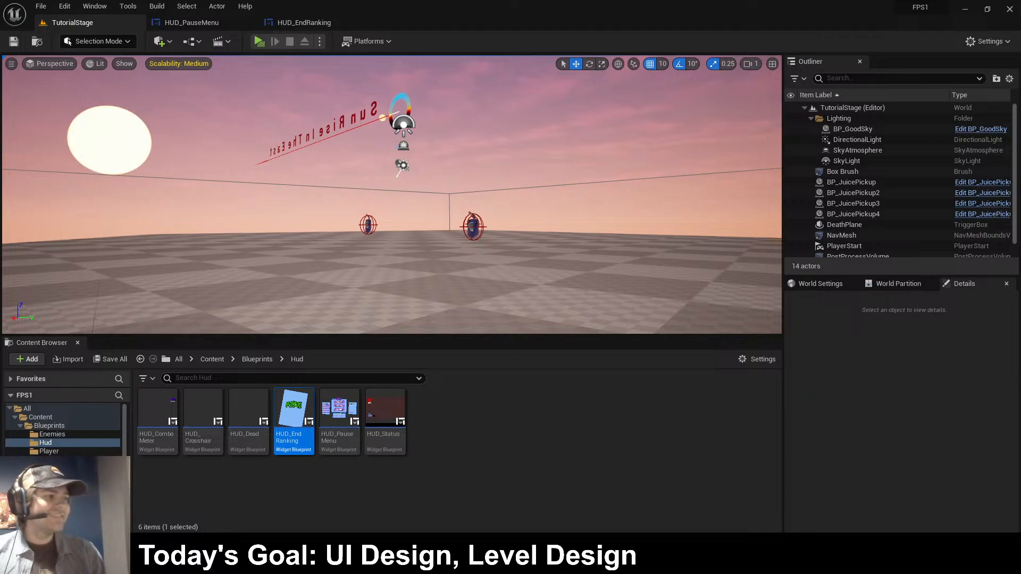
# - Reopen the HUD_EndRanking widget and select the Background_Main image
pyautogui.doubleClick(294, 412)
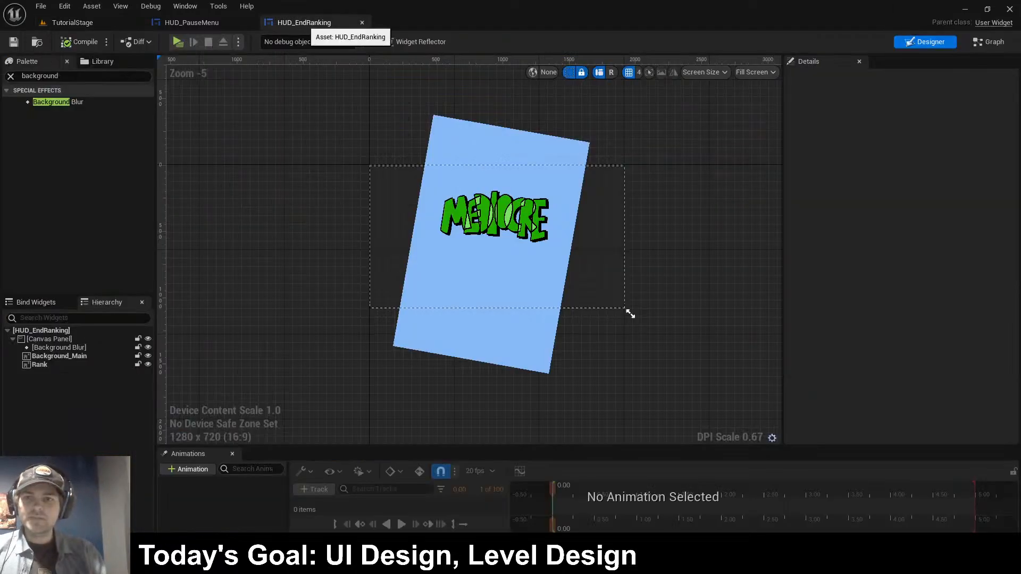
pyautogui.click(521, 171)
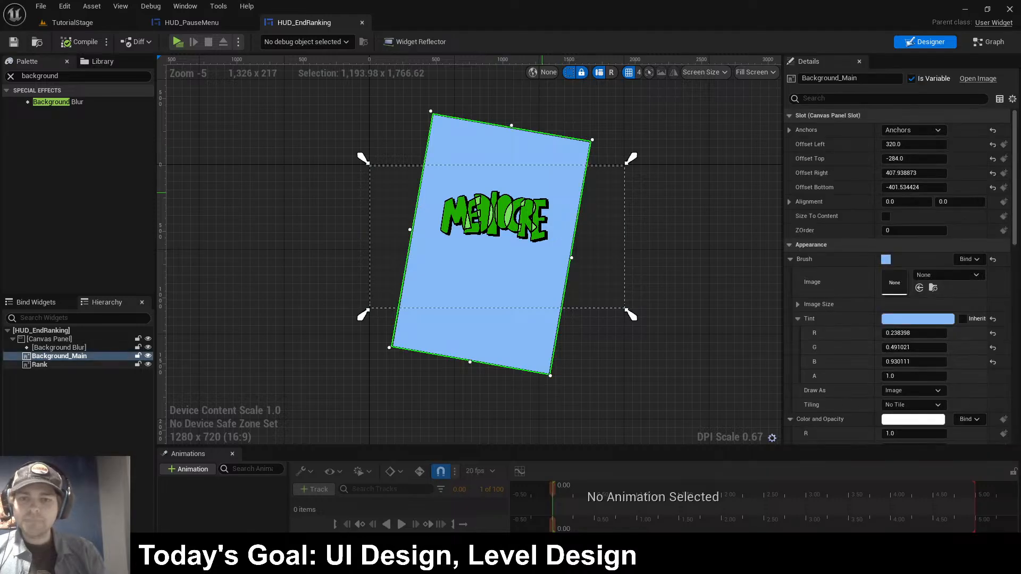
pyautogui.hotkey('ctrl', 'c')
pyautogui.hotkey('ctrl', 'space')
pyautogui.hotkey('ctrl', 'v')
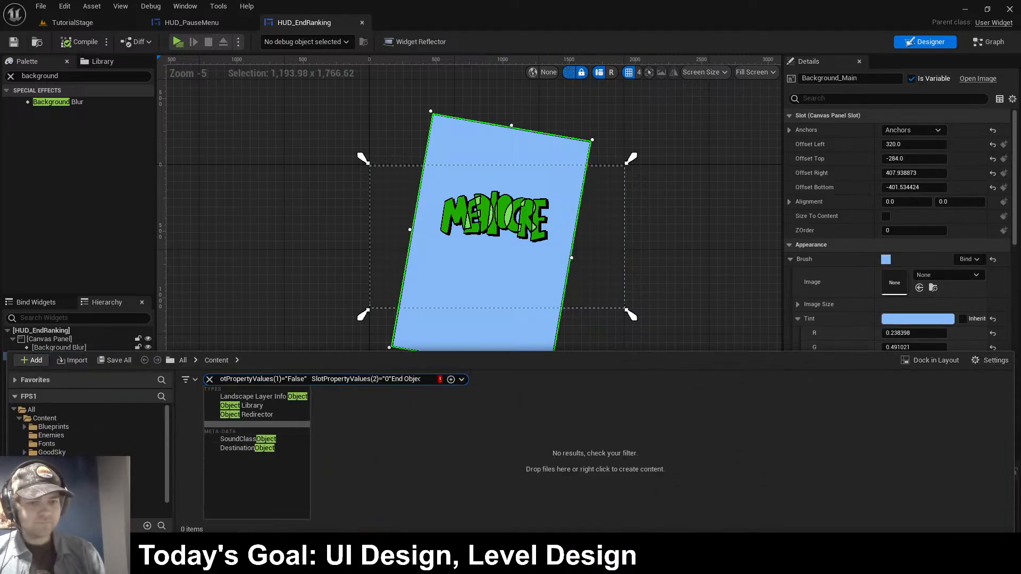
pyautogui.press('Escape')
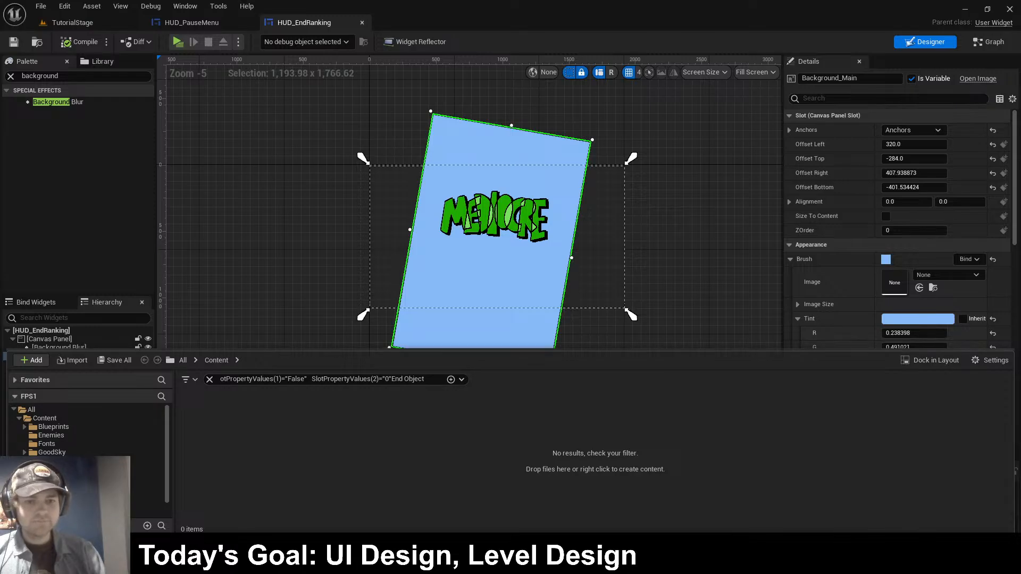
pyautogui.hotkey('ctrl', 'space')
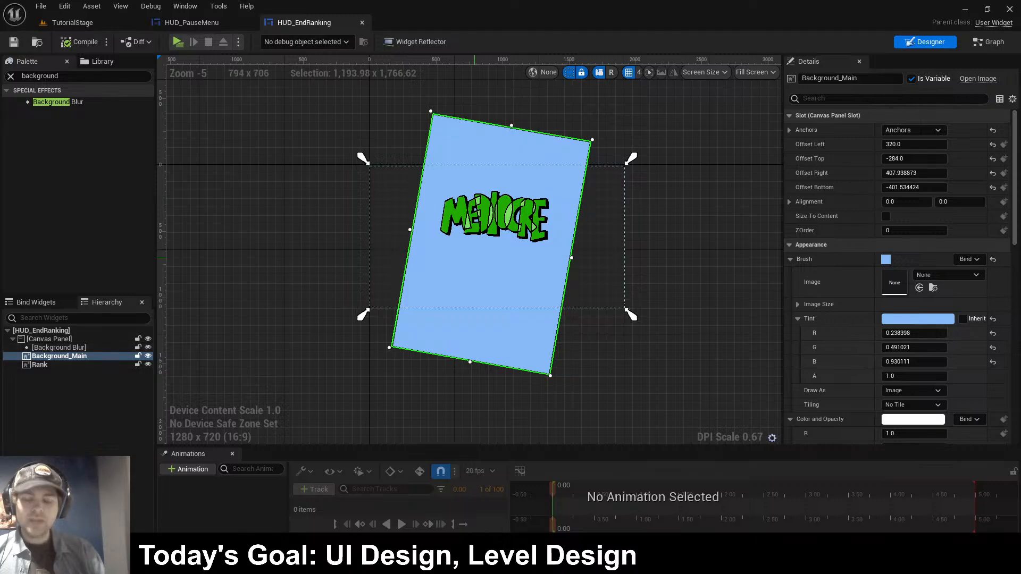
# - Duplicate Background_Main, shift the copy to offset left 268 and top -292, and rename it Background_Left
pyautogui.hotkey('ctrl', 'd')
pyautogui.moveTo(630, 314); pyautogui.dragTo(630, 315)
pyautogui.moveTo(863, 78); pyautogui.dragTo(840, 78)
pyautogui.write('Left')
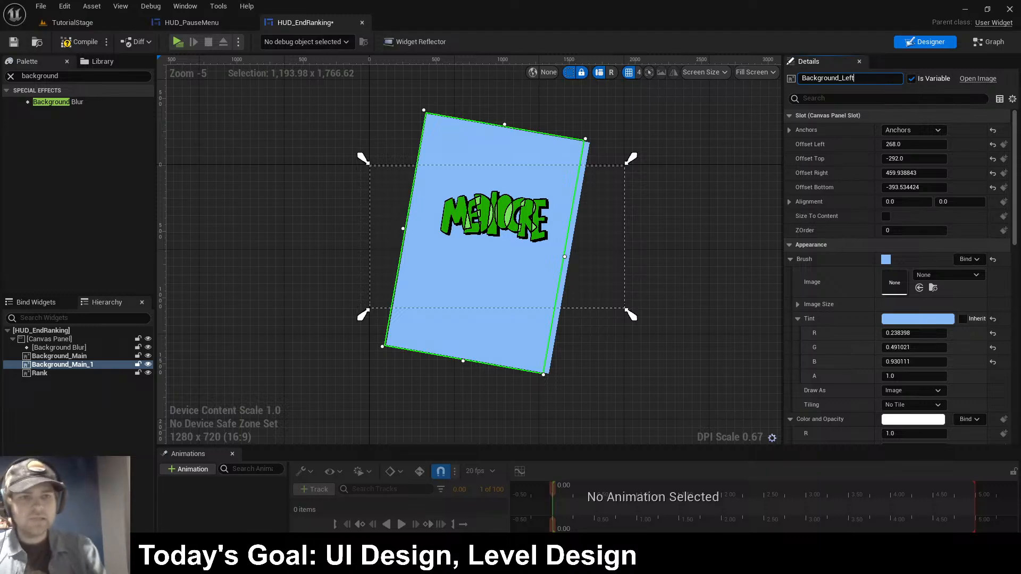
pyautogui.press('Return')
# - Tint Background_Left with the darker blue sampled from the panel borders in HUD_PauseMenu, and return to HUD_EndRanking
pyautogui.click(918, 318)
pyautogui.click(907, 376)
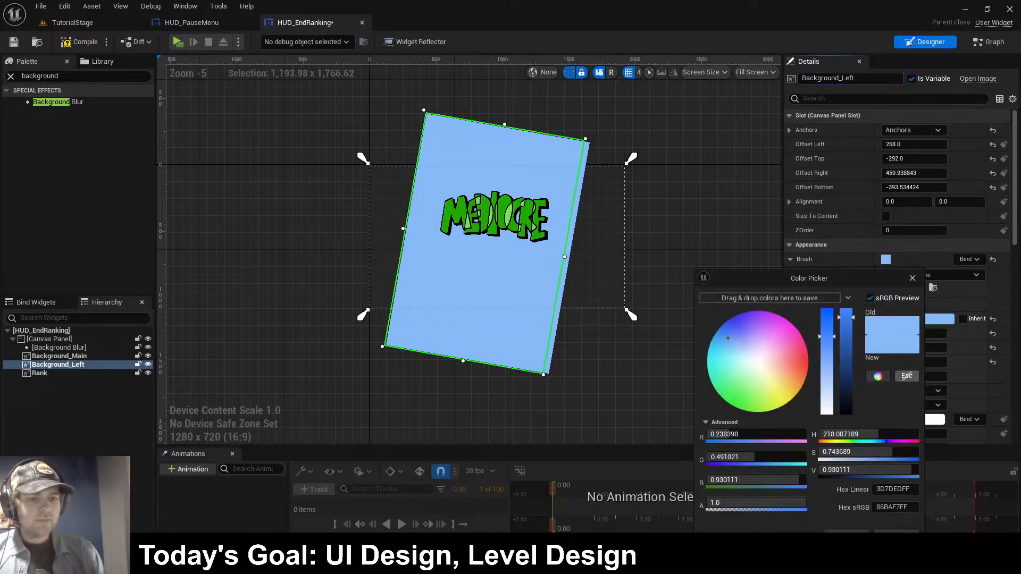
pyautogui.click(192, 23)
pyautogui.click(193, 23)
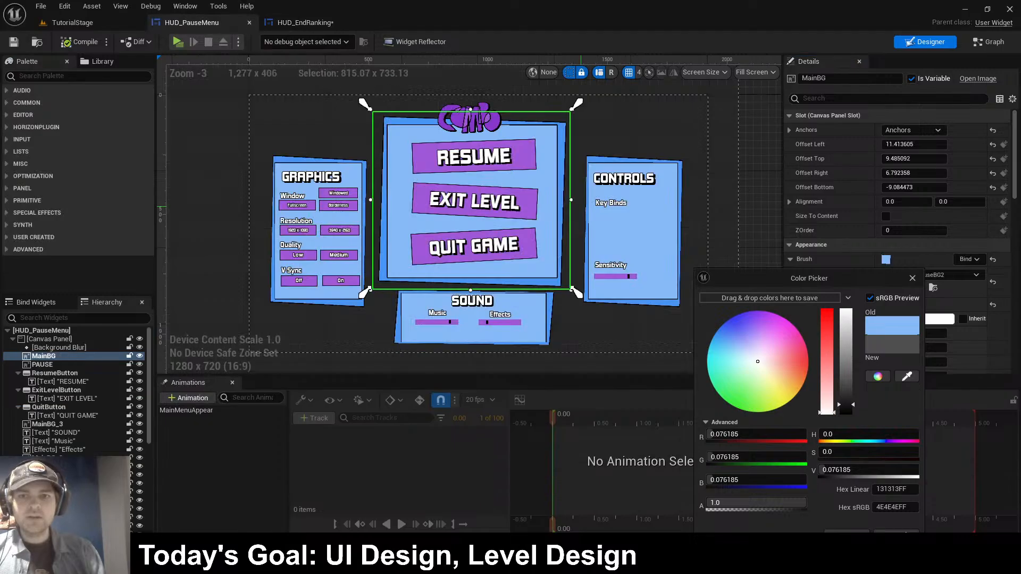
pyautogui.click(907, 376)
pyautogui.click(846, 534)
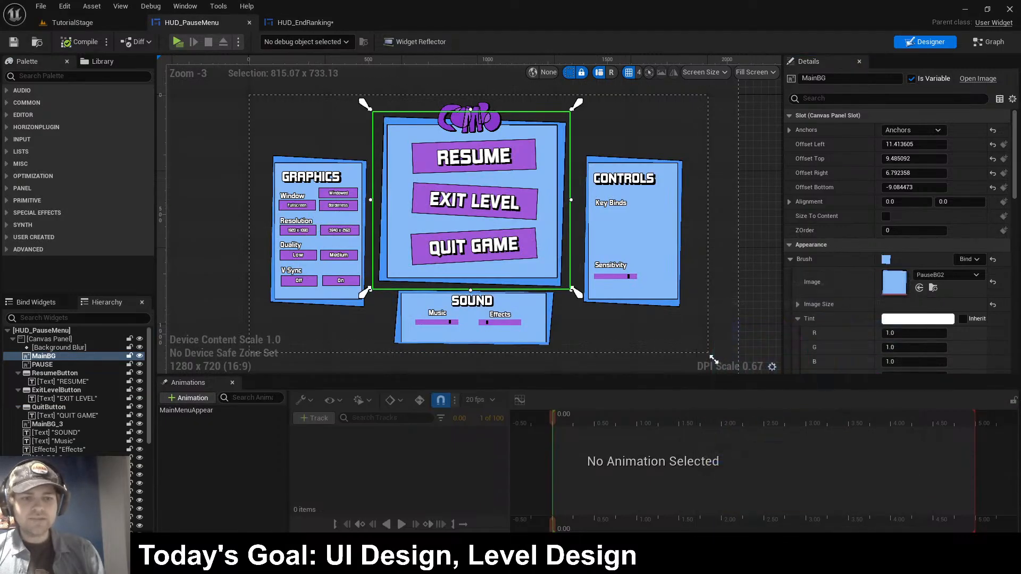
pyautogui.click(323, 23)
# - Order Background_Left behind Background_Main and move it to offset left 288, top -284, leaving a thin strip along the left edge
pyautogui.moveTo(58, 364); pyautogui.dragTo(69, 358)
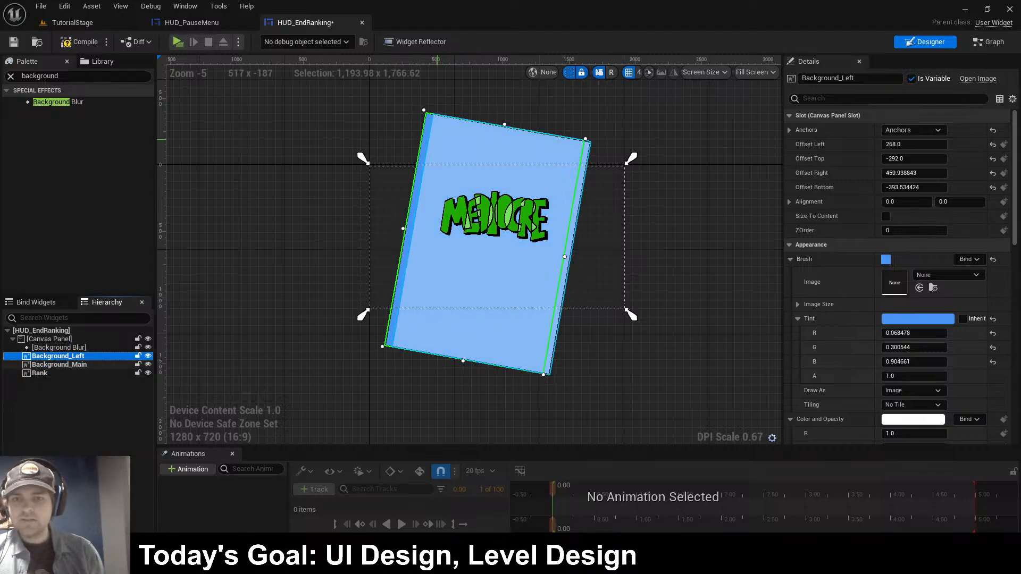
pyautogui.moveTo(425, 144); pyautogui.dragTo(412, 154)
pyautogui.click(596, 225)
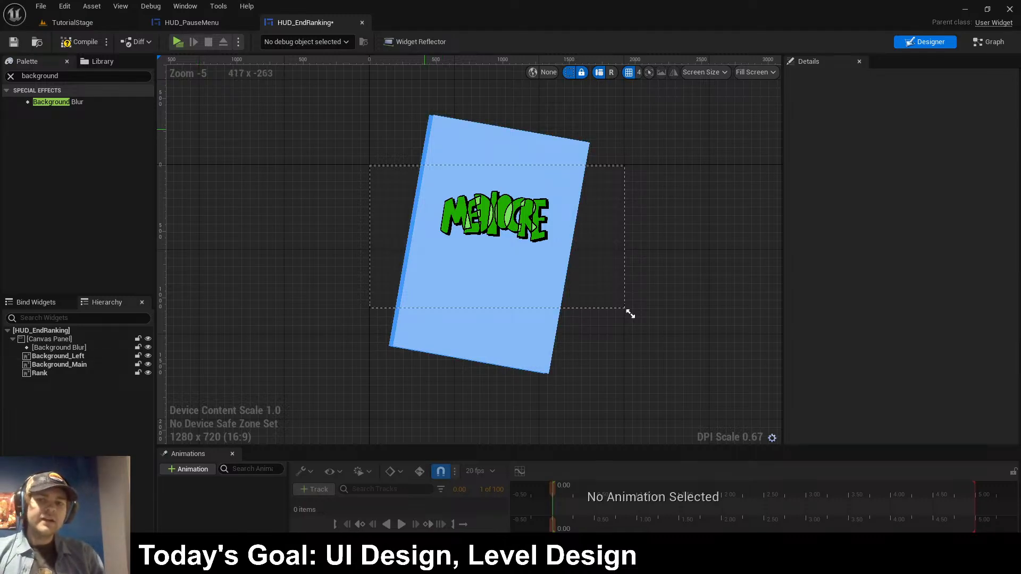
# - Duplicate Background_Left and rename the copy Background_Right
pyautogui.click(485, 164)
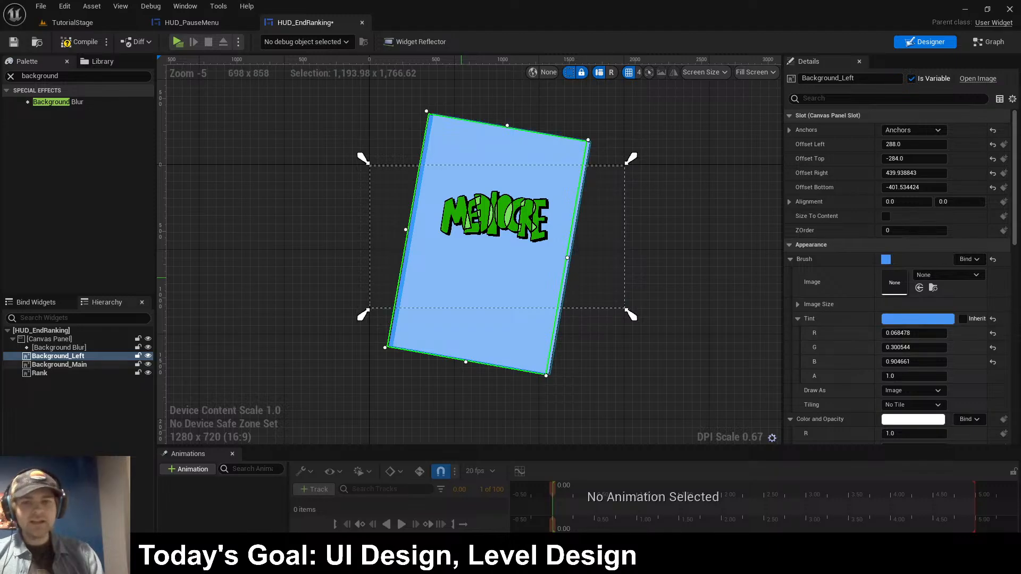
pyautogui.hotkey('ctrl', 'd')
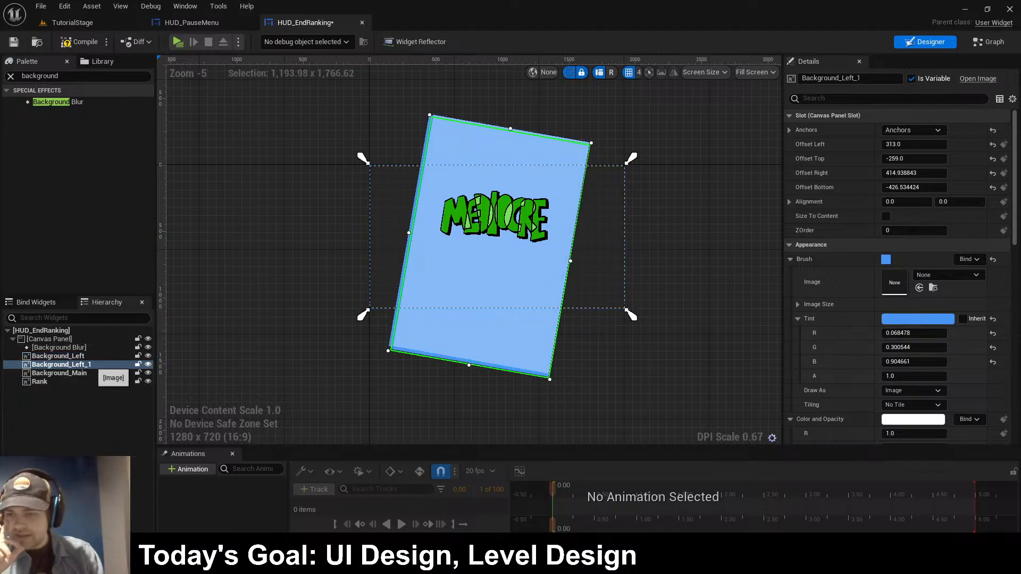
pyautogui.click(864, 78)
pyautogui.hotkey('shift', 'Left')
pyautogui.hotkey('shift', 'Left')
pyautogui.hotkey('shift', 'Left')
pyautogui.hotkey('shift', 'Left')
pyautogui.hotkey('shift', 'Left')
pyautogui.hotkey('shift', 'Left')
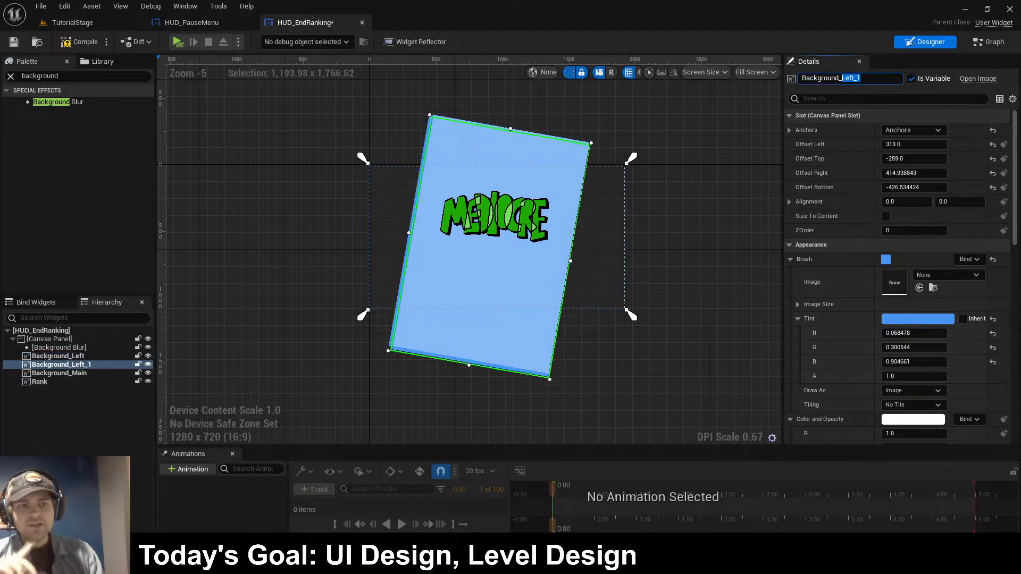
pyautogui.write('Right')
pyautogui.press('Return')
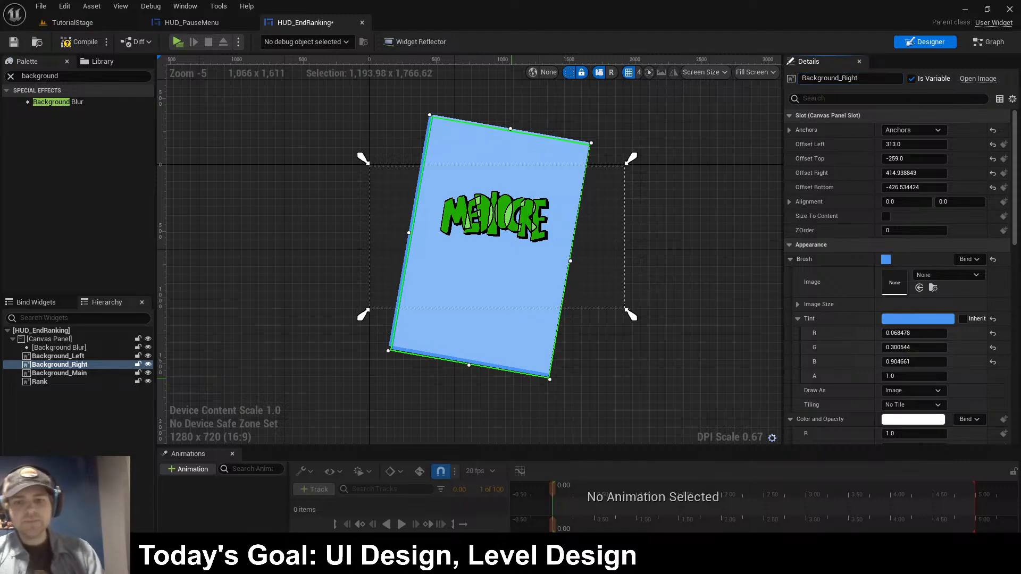
# - Shift Background_Right to the right so a thin dark strip shows along Background_Main's right edge, and compile the widget
pyautogui.moveTo(630, 315); pyautogui.dragTo(630, 315)
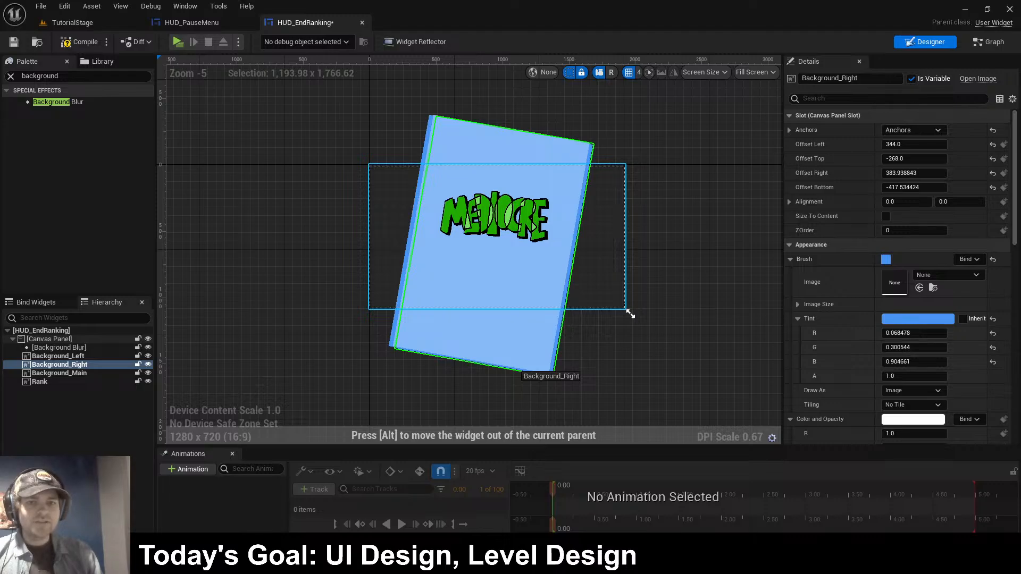
pyautogui.click(718, 238)
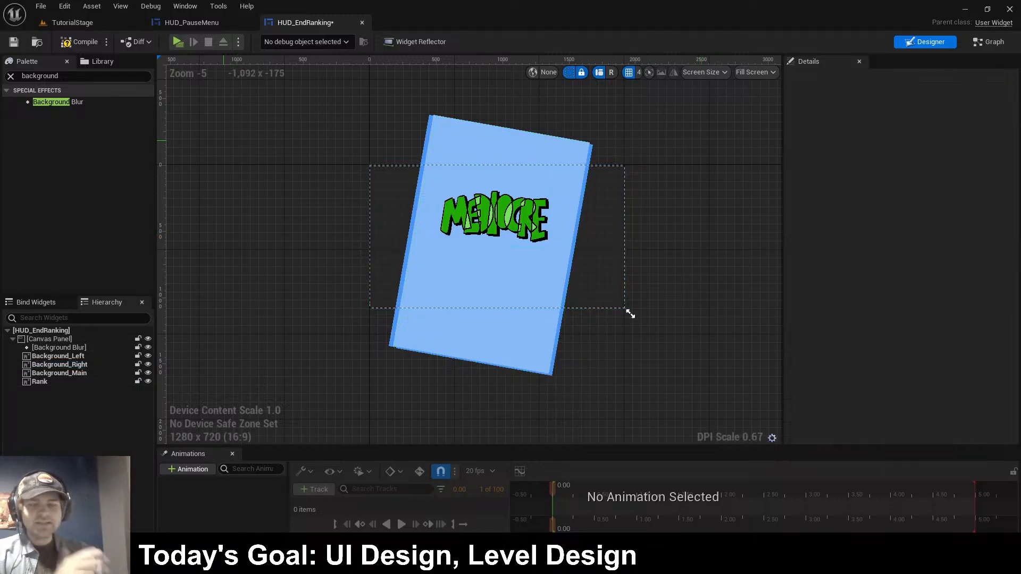
pyautogui.click(78, 42)
# - Reposition and enlarge the MEDIOCRE Rank image to about 950 by 489, adjusting its upper-right anchor to match
pyautogui.scroll(2, 601, 213)
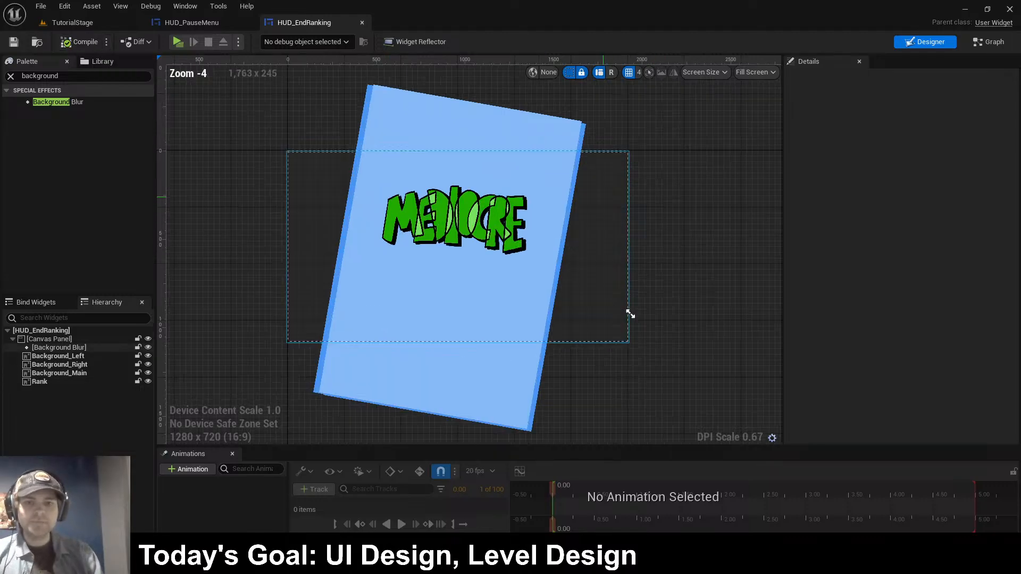
pyautogui.moveTo(639, 396); pyautogui.dragTo(667, 366, button='right')
pyautogui.scroll(-2, 684, 323)
pyautogui.scroll(2, 665, 300)
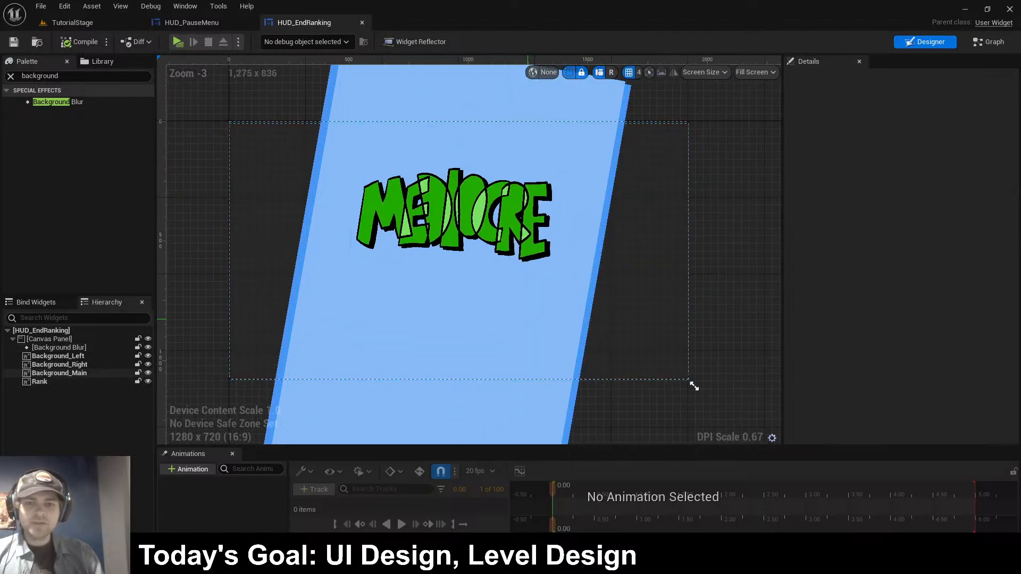
pyautogui.moveTo(477, 214); pyautogui.dragTo(469, 216)
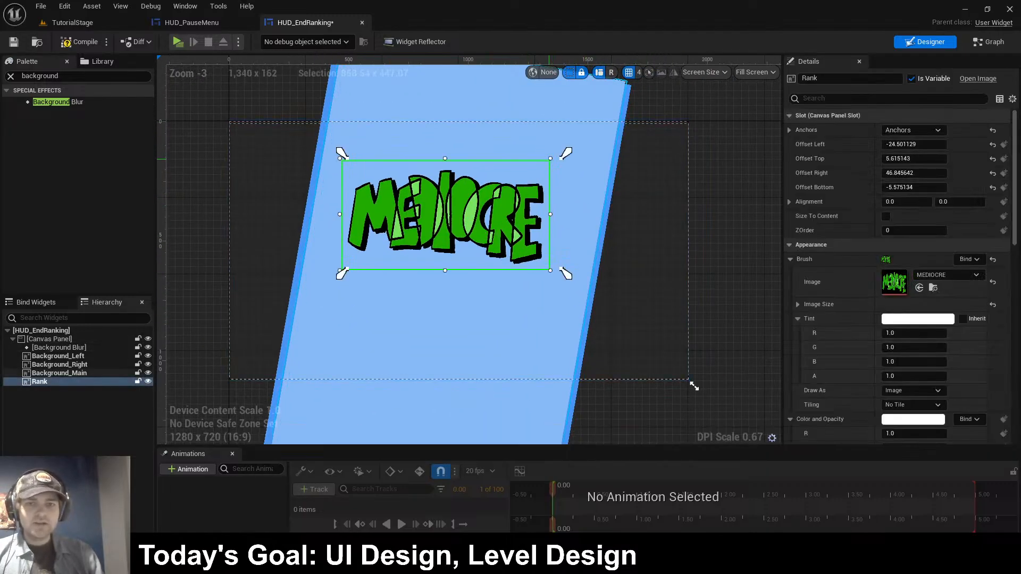
pyautogui.moveTo(551, 158); pyautogui.dragTo(572, 151)
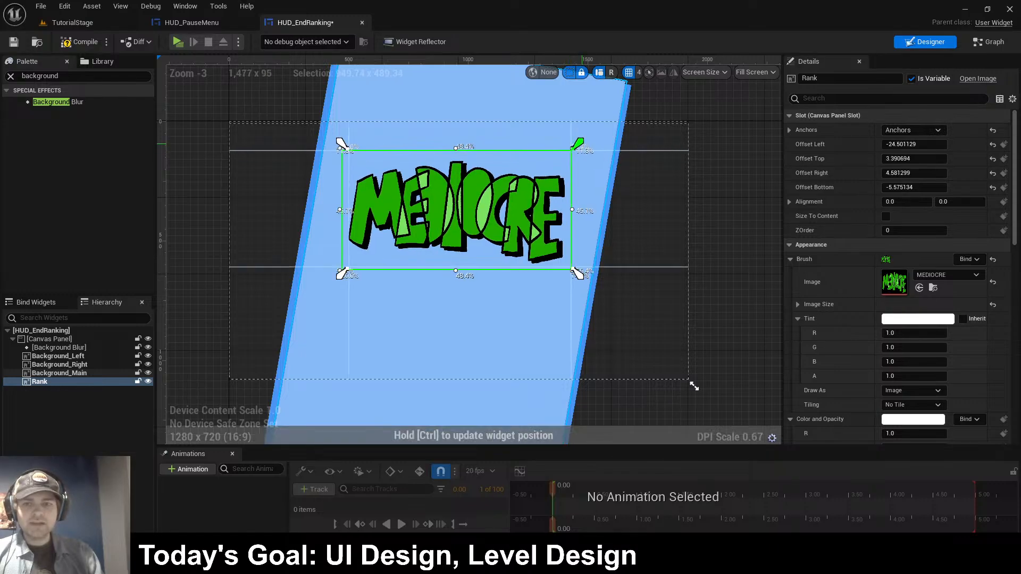
pyautogui.click(694, 387)
pyautogui.scroll(-1, 691, 388)
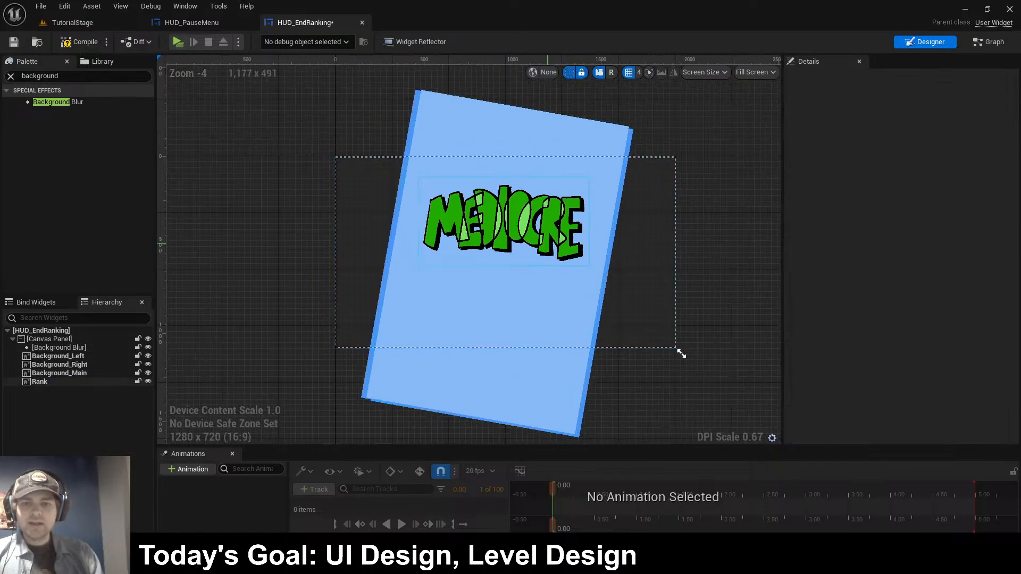
# - Add a Text widget to the canvas below the MEDIOCRE rank image and set its text to "Previous:"
pyautogui.click(10, 76)
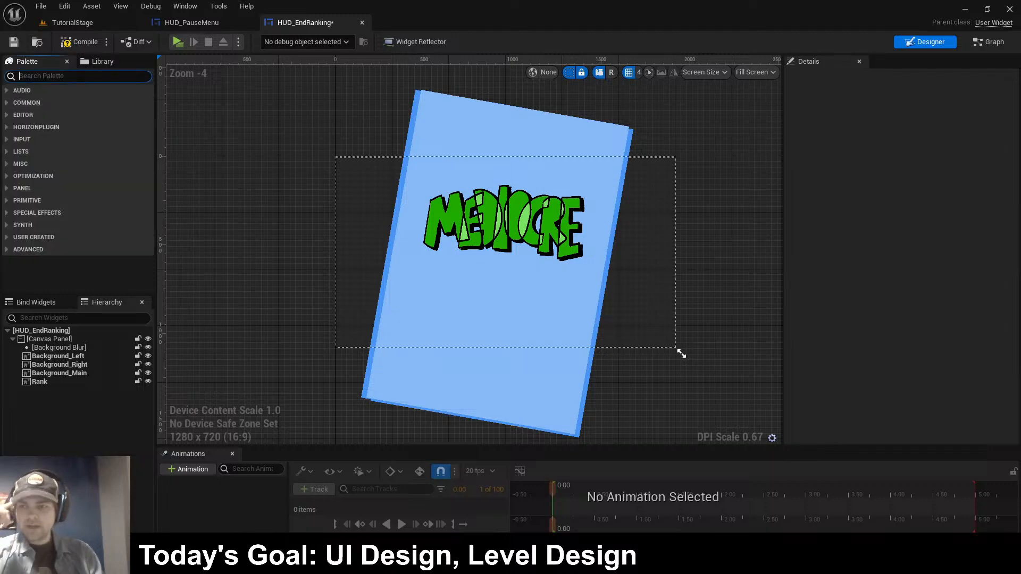
pyautogui.write('text')
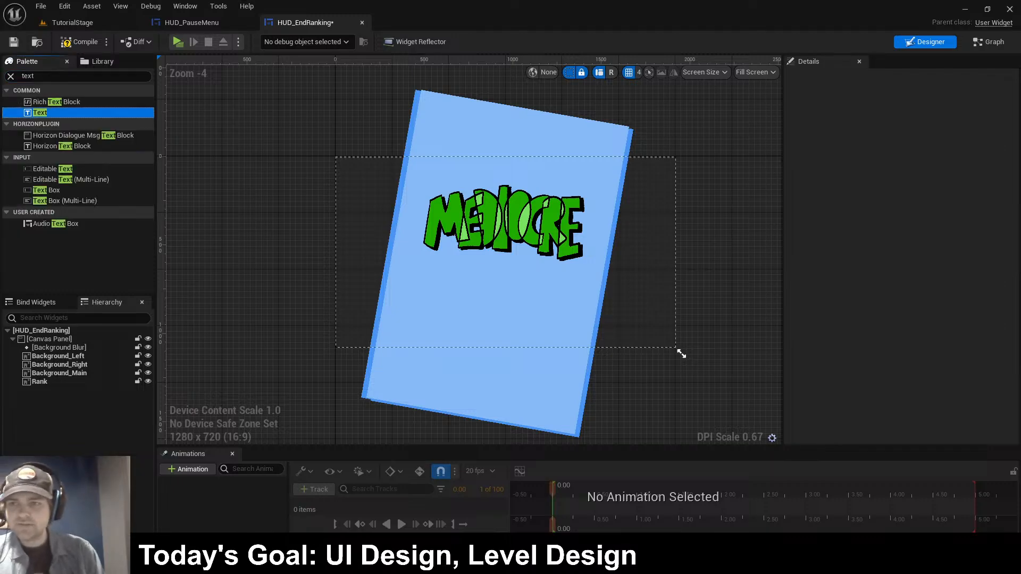
pyautogui.moveTo(40, 112); pyautogui.dragTo(422, 263)
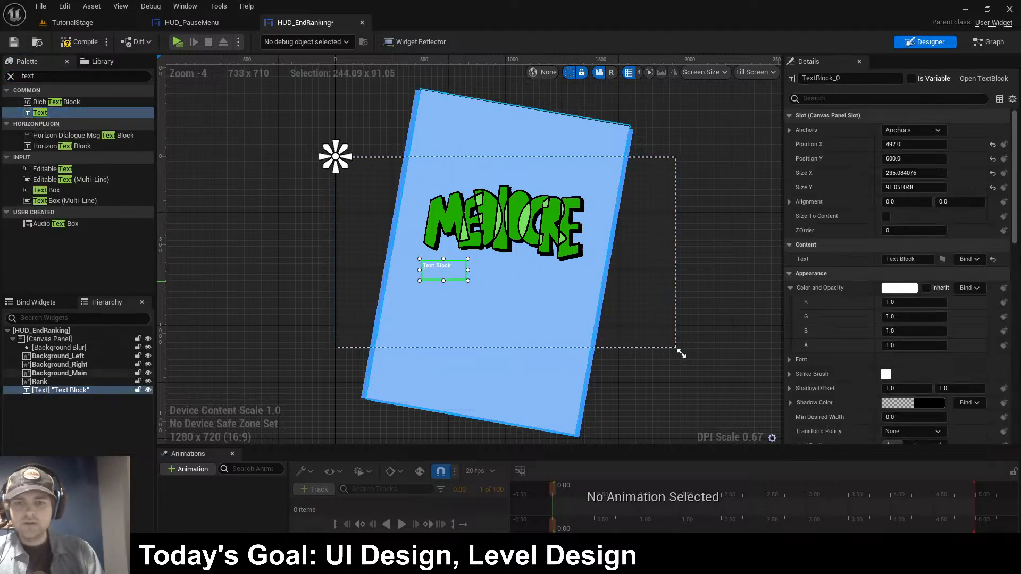
pyautogui.click(904, 259)
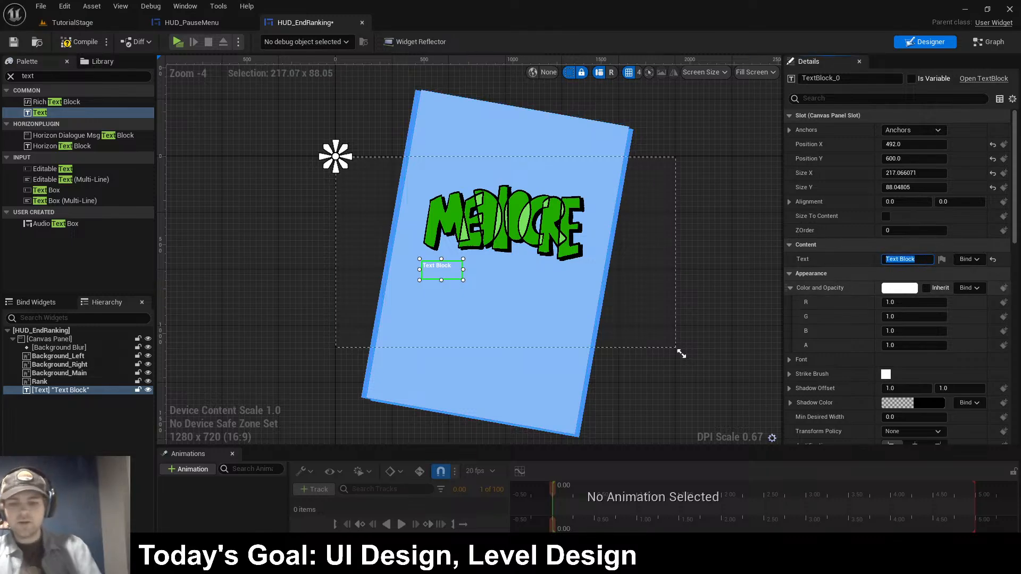
pyautogui.write('Previous')
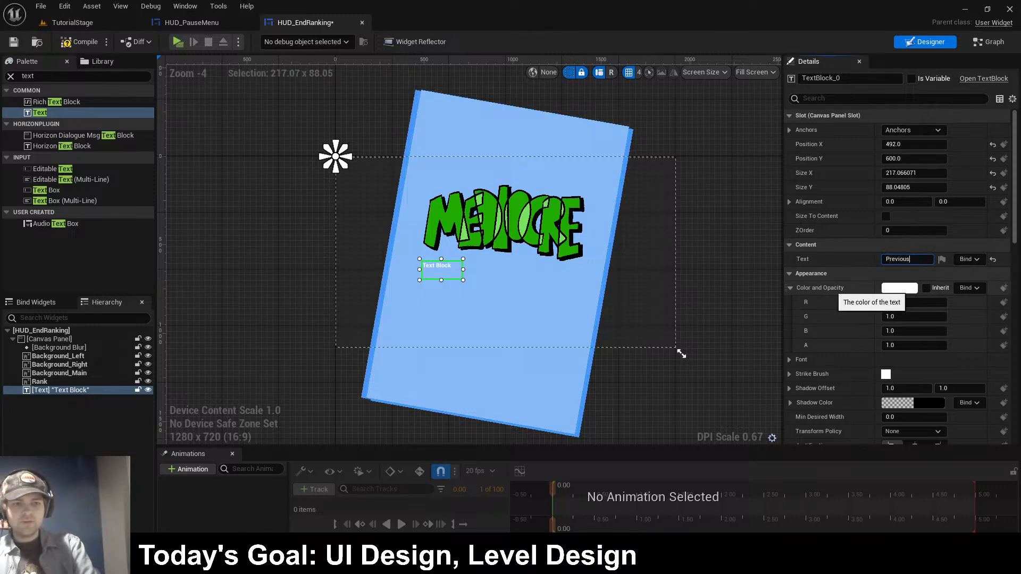
pyautogui.write(':')
pyautogui.press('Return')
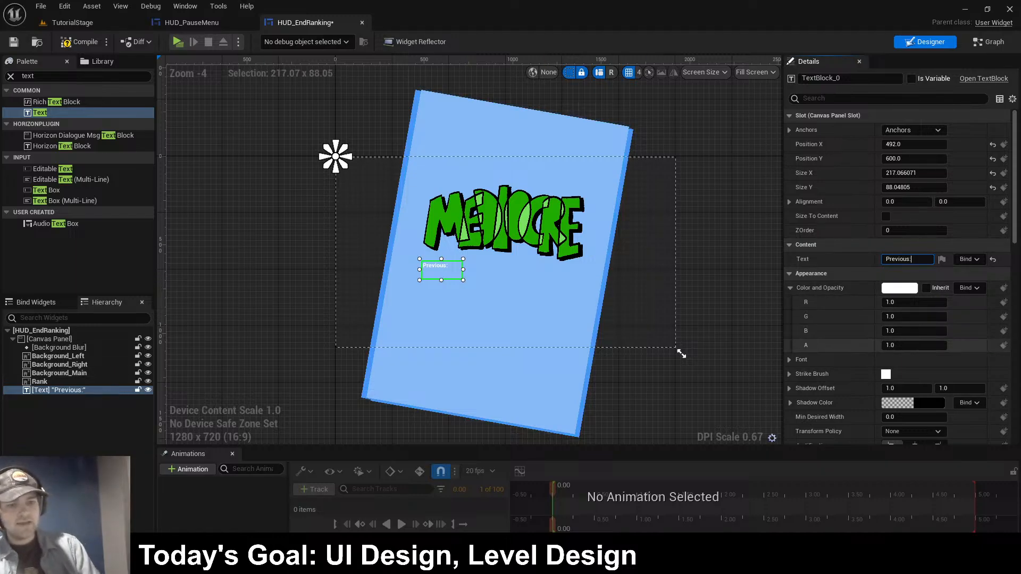
pyautogui.click(894, 288)
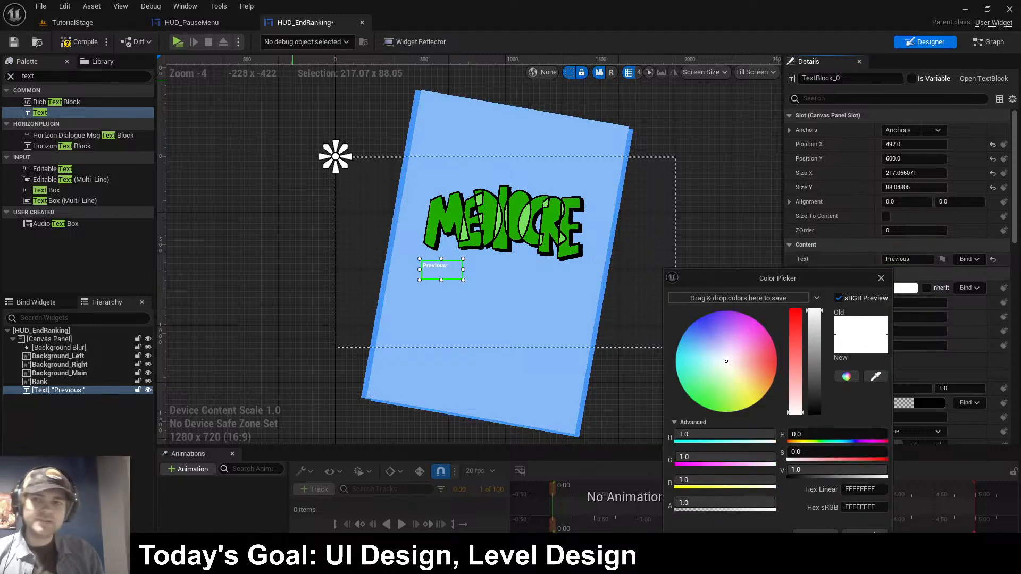
pyautogui.click(192, 22)
pyautogui.click(303, 22)
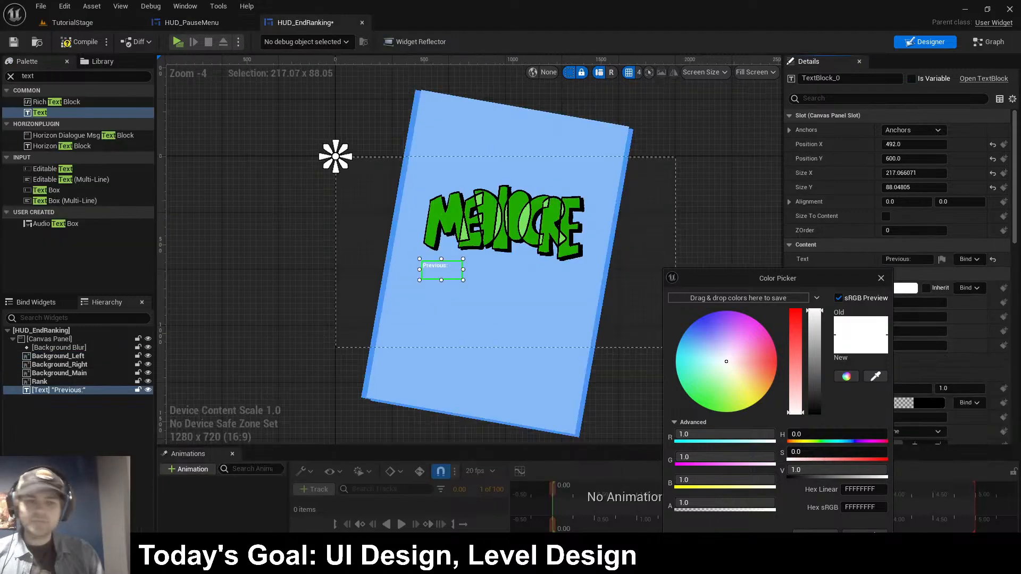
pyautogui.click(815, 535)
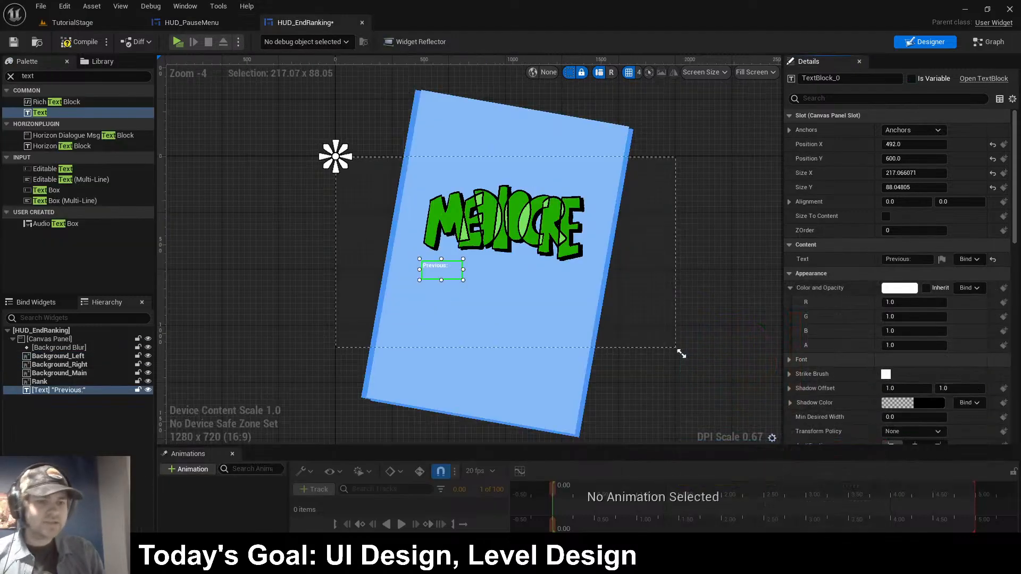
# - Set the "Previous:" text's font family to kimberley_bl_Font
pyautogui.scroll(-5, 898, 298)
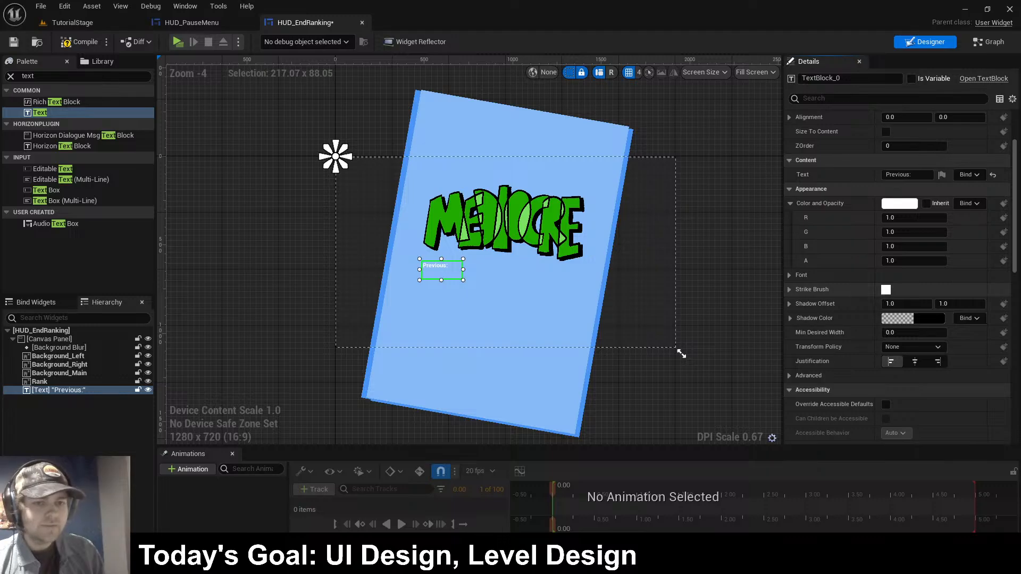
pyautogui.click(801, 275)
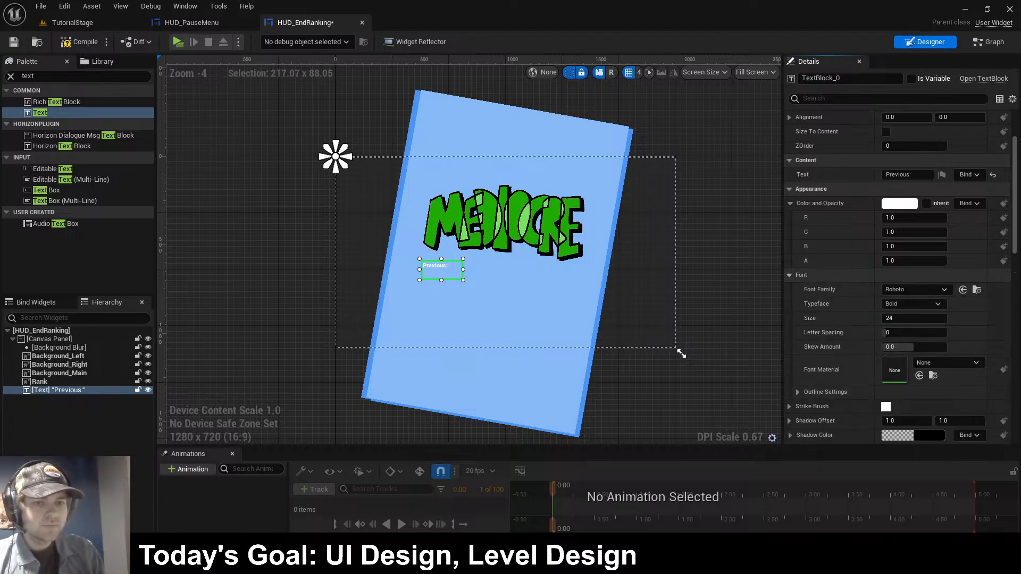
pyautogui.click(915, 289)
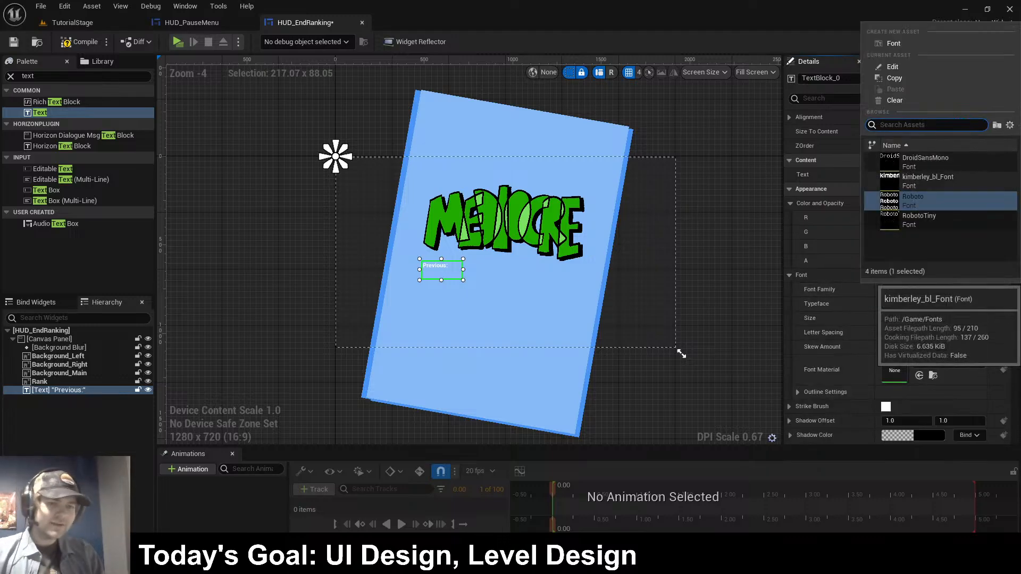
pyautogui.click(928, 181)
pyautogui.scroll(2, 925, 408)
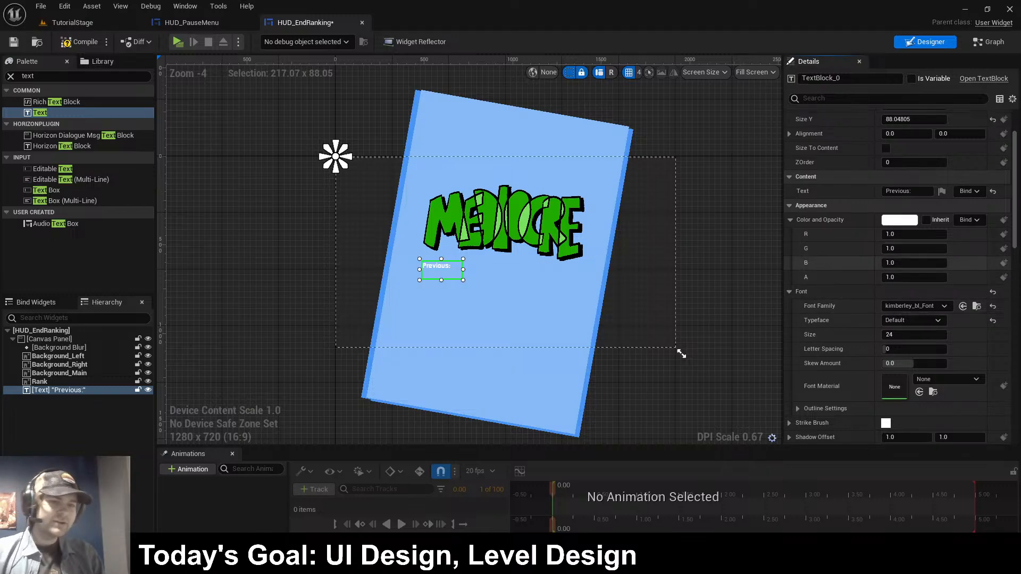
pyautogui.scroll(1, 900, 277)
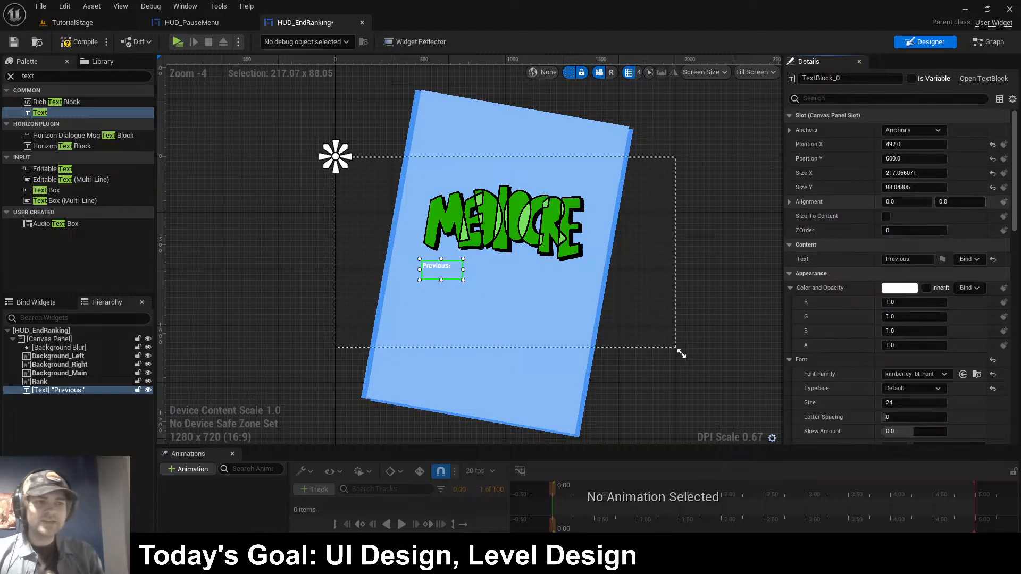
# - Set the "Previous:" text's font size to 60 and widen its box to about 388 by 88
pyautogui.scroll(-7, 924, 356)
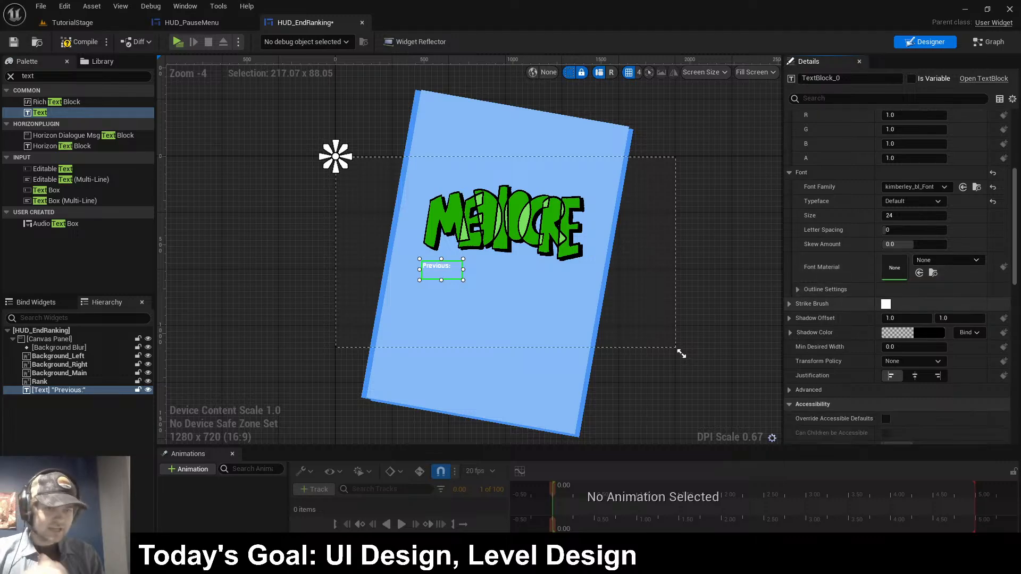
pyautogui.moveTo(913, 215); pyautogui.dragTo(930, 216)
pyautogui.click(914, 215)
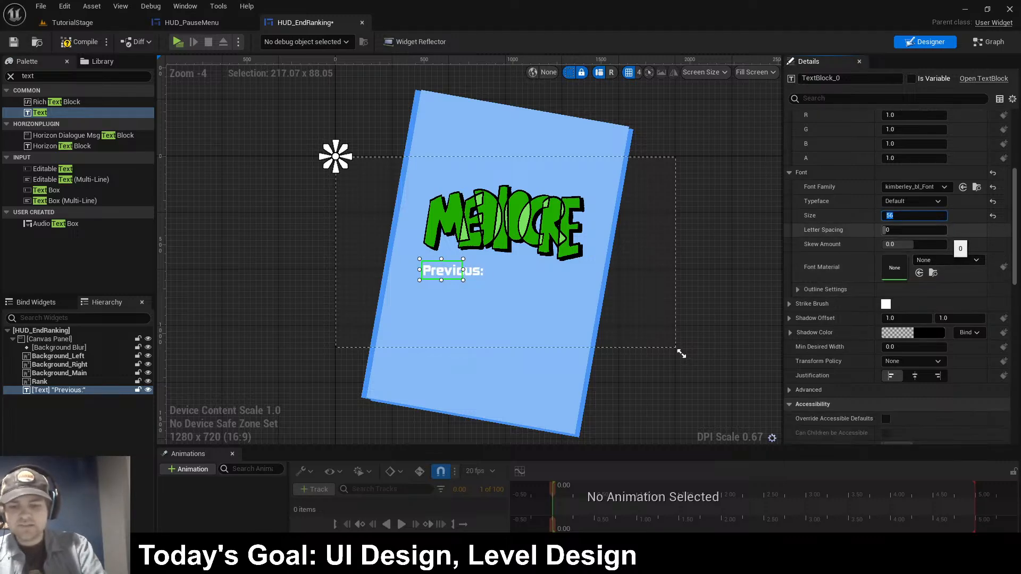
pyautogui.write('60')
pyautogui.press('Return')
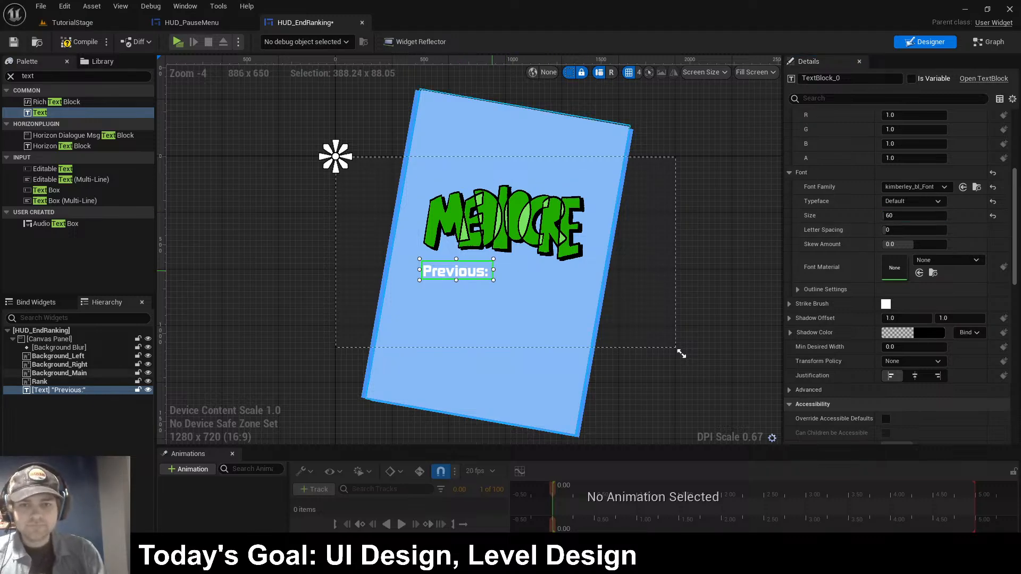
# - Move the "Previous:" text slightly down from the rank image and fit its anchors around its corners
pyautogui.moveTo(456, 272); pyautogui.dragTo(455, 277)
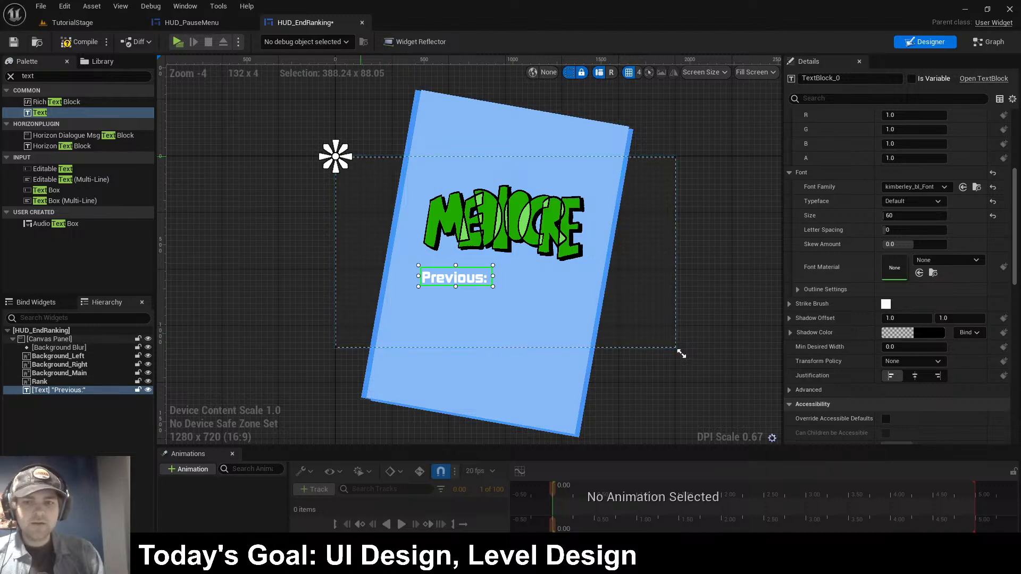
pyautogui.moveTo(335, 156); pyautogui.dragTo(497, 293)
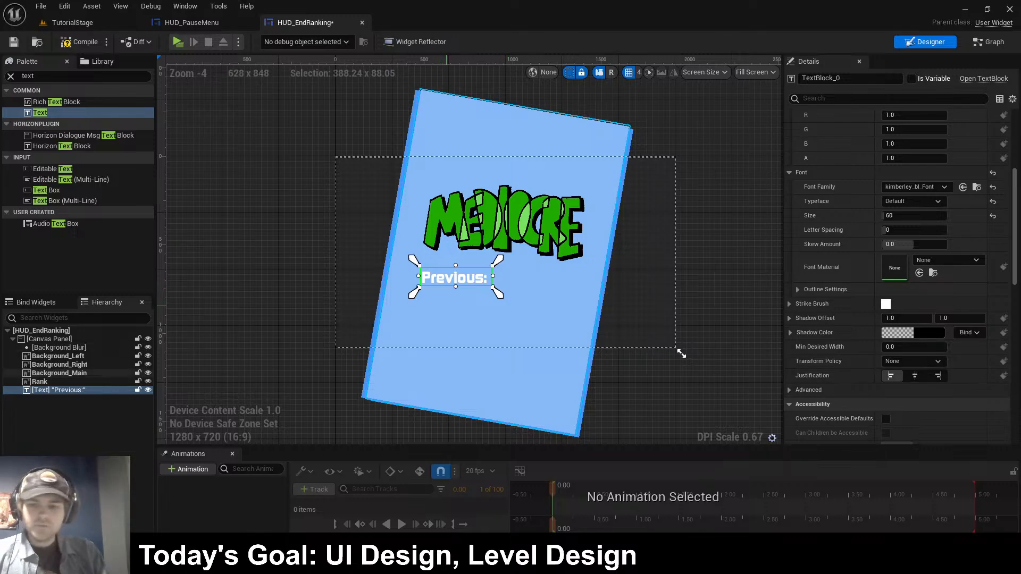
# - Duplicate the "Previous:" text, place the copy directly to its right, and fit the copy's anchors around its corners
pyautogui.hotkey('ctrl', 'd')
pyautogui.moveTo(482, 279); pyautogui.dragTo(549, 280)
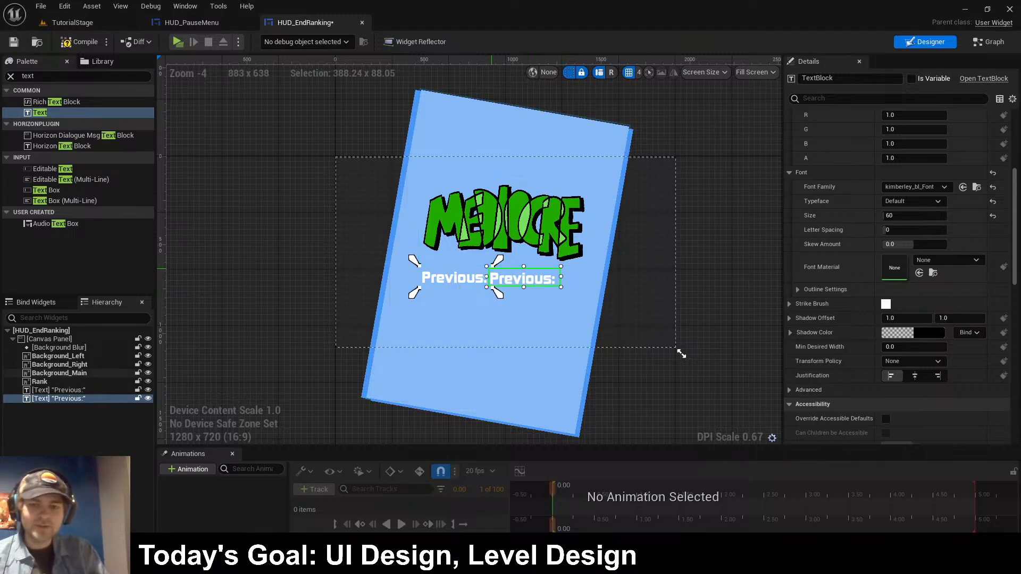
pyautogui.moveTo(495, 263); pyautogui.dragTo(561, 265)
pyautogui.moveTo(419, 275); pyautogui.dragTo(482, 260)
pyautogui.hotkey('ctrl', 'z')
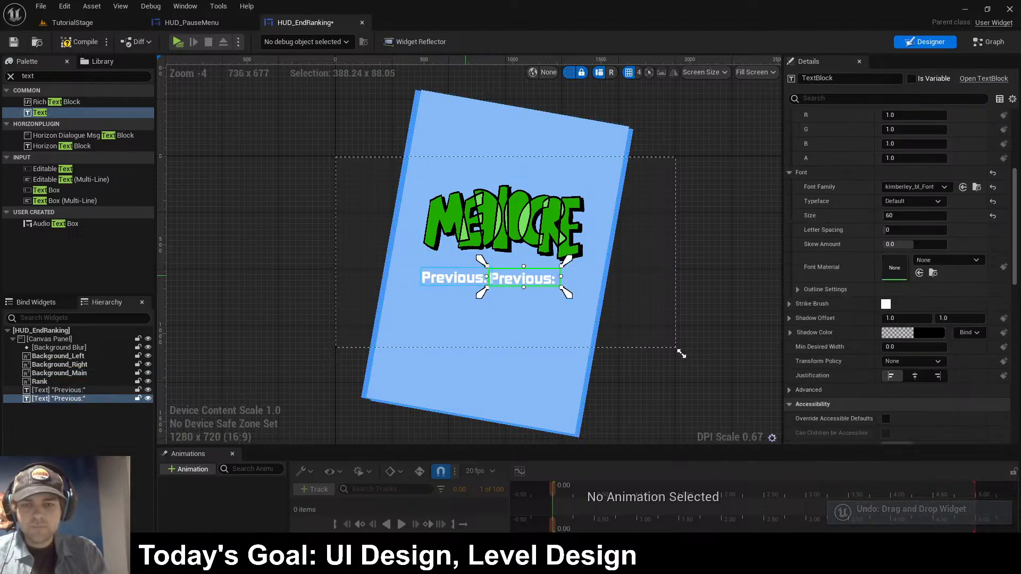
# - Rename the original text widget Previous and its copy PreviousTime, making PreviousTime a variable
pyautogui.click(849, 78)
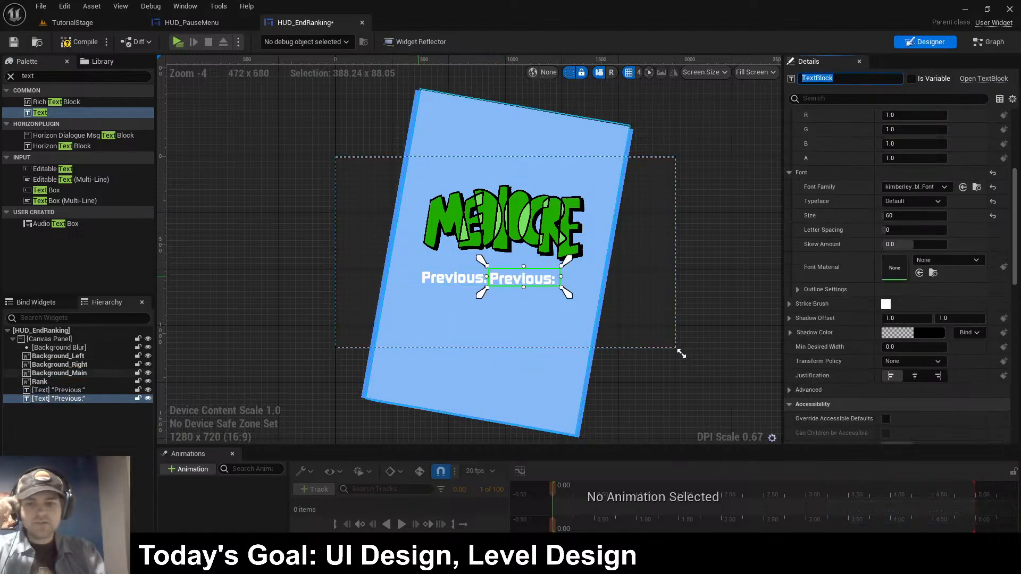
pyautogui.click(454, 277)
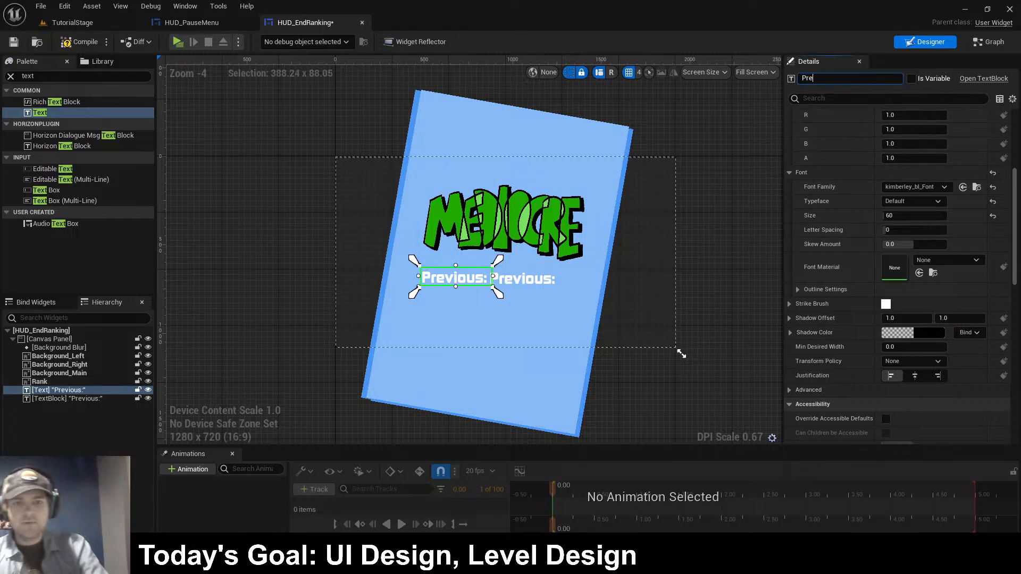
pyautogui.press('Return')
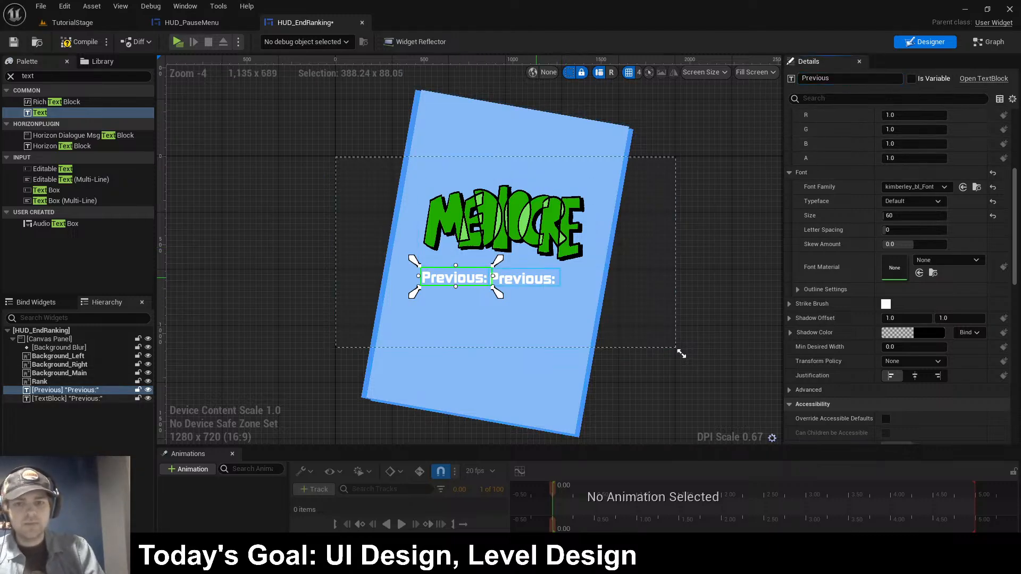
pyautogui.click(523, 278)
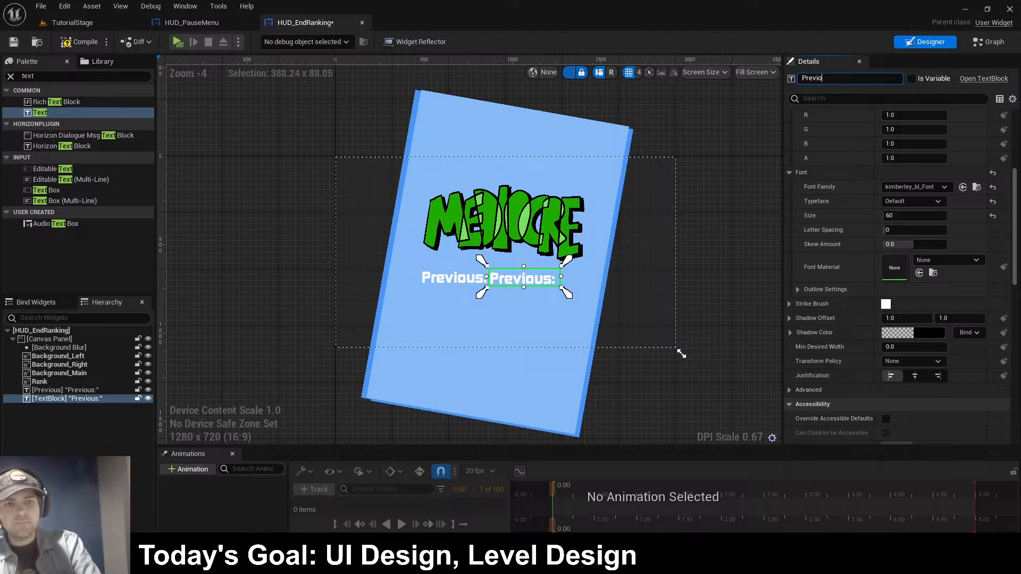
pyautogui.write('PreviousTime')
pyautogui.press('Return')
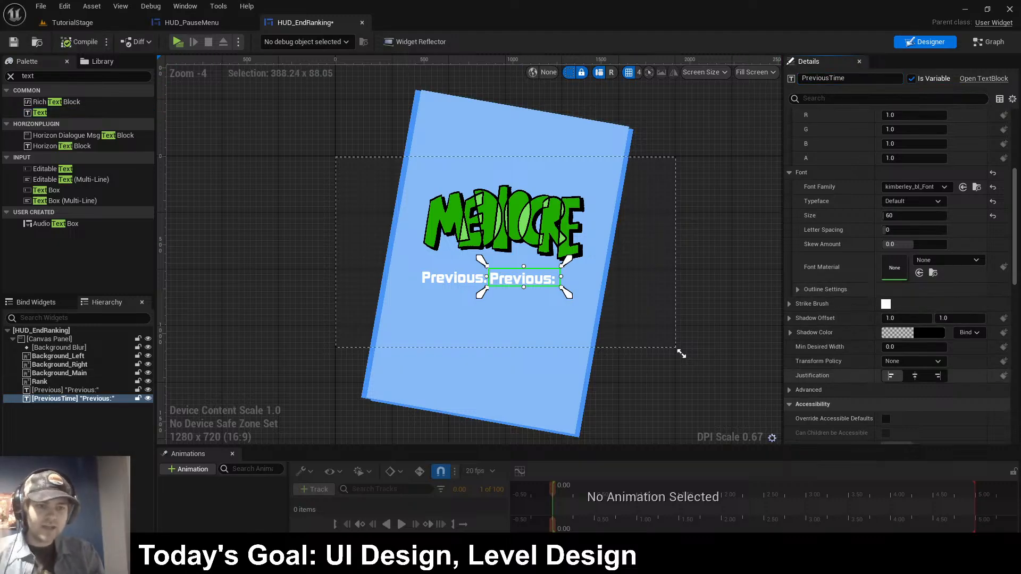
# - Set the PreviousTime text to "00: 00: 00" and save the widget
pyautogui.scroll(5, 924, 314)
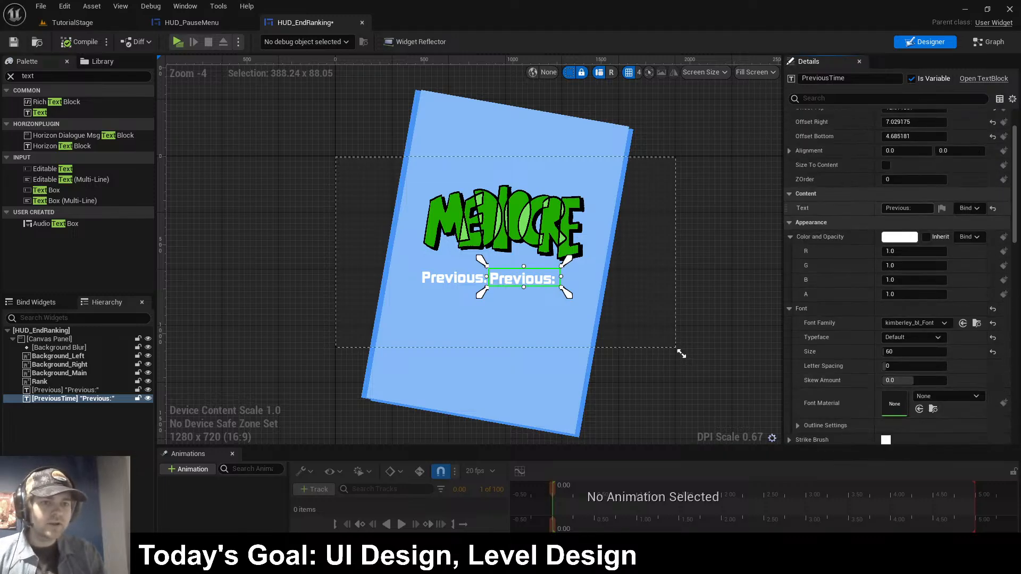
pyautogui.moveTo(919, 209); pyautogui.dragTo(736, 182)
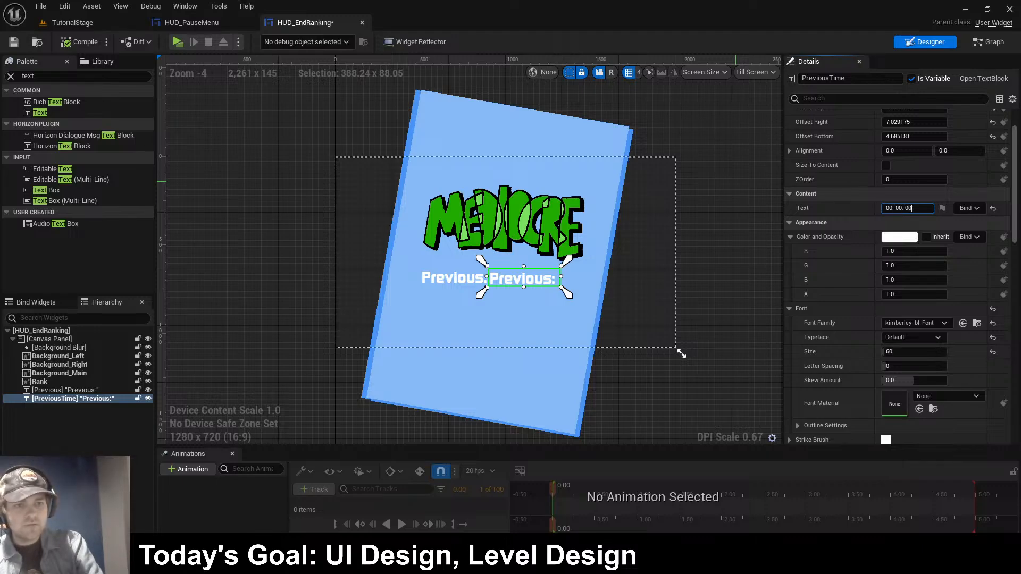
pyautogui.click(681, 353)
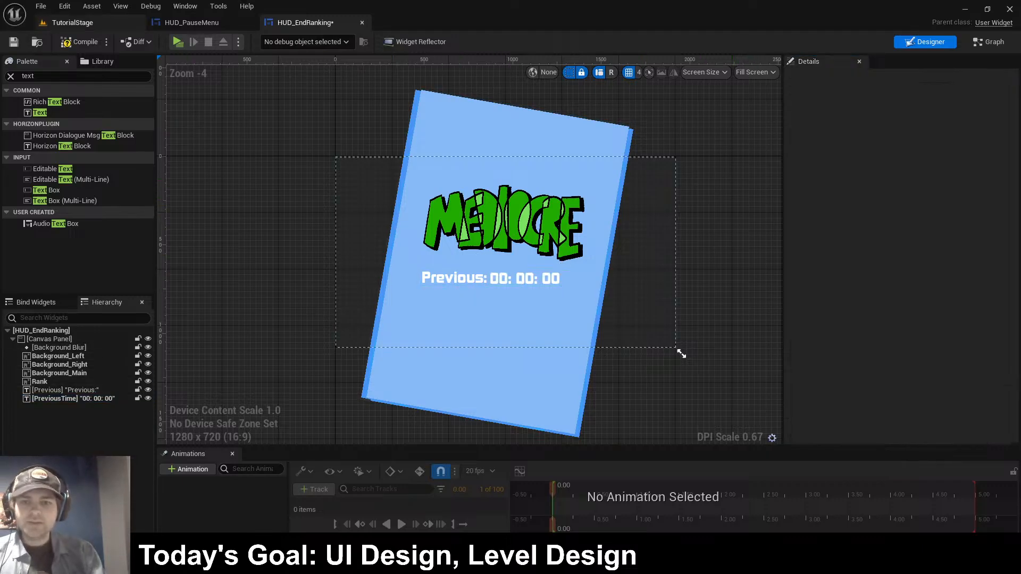
pyautogui.hotkey('ctrl', 's')
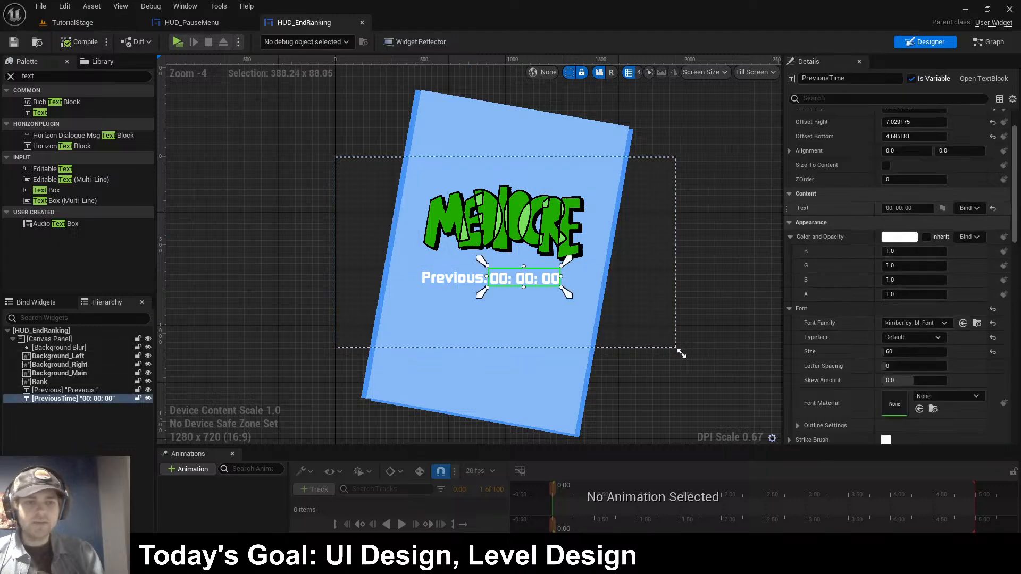
# - Remove the spaces from the PreviousTime text to make it "00:00:00", and nudge it slightly right of the label
pyautogui.click(910, 208)
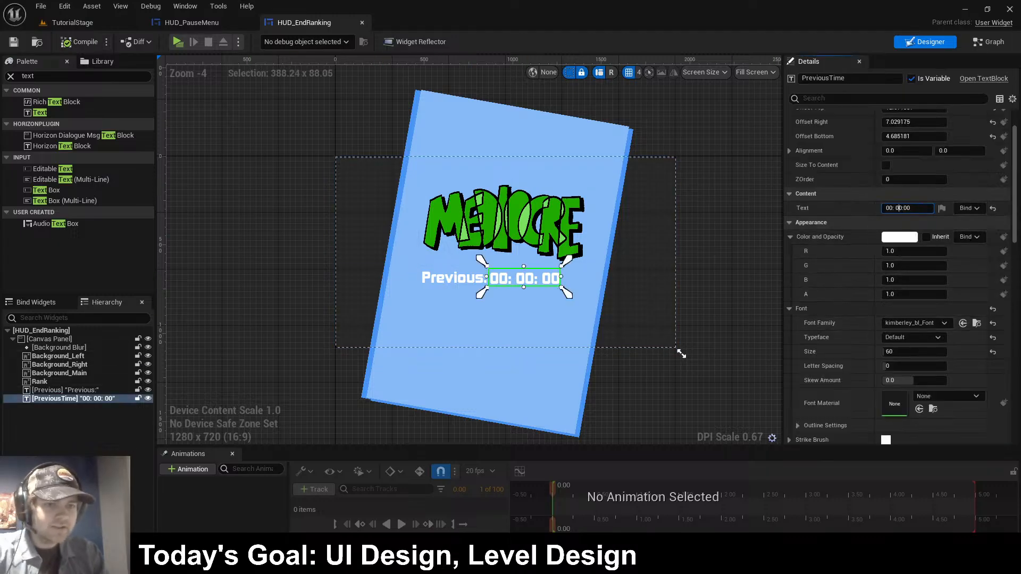
pyautogui.press('BackSpace')
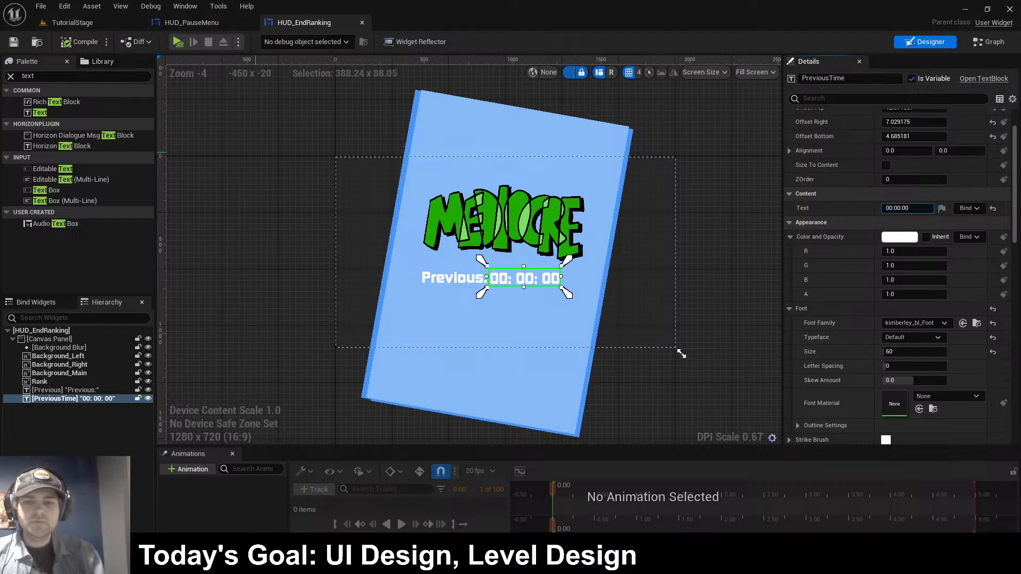
pyautogui.click(710, 205)
pyautogui.scroll(6, 534, 297)
pyautogui.click(535, 247)
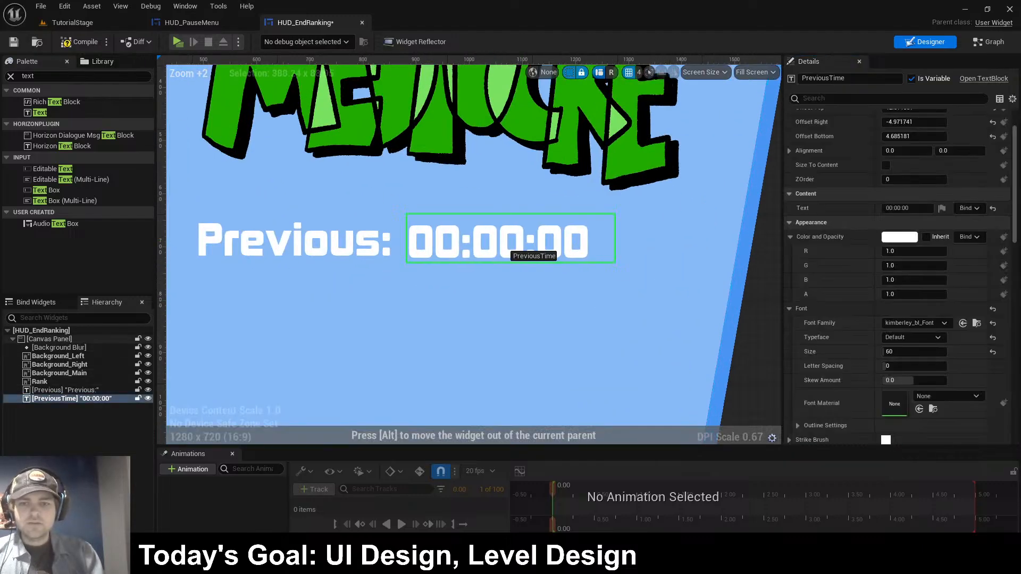
# - Duplicate the Previous label directly beneath the original, fit the copy's anchors around it, and rename it New
pyautogui.scroll(-6, 353, 251)
pyautogui.moveTo(215, 126); pyautogui.dragTo(561, 323)
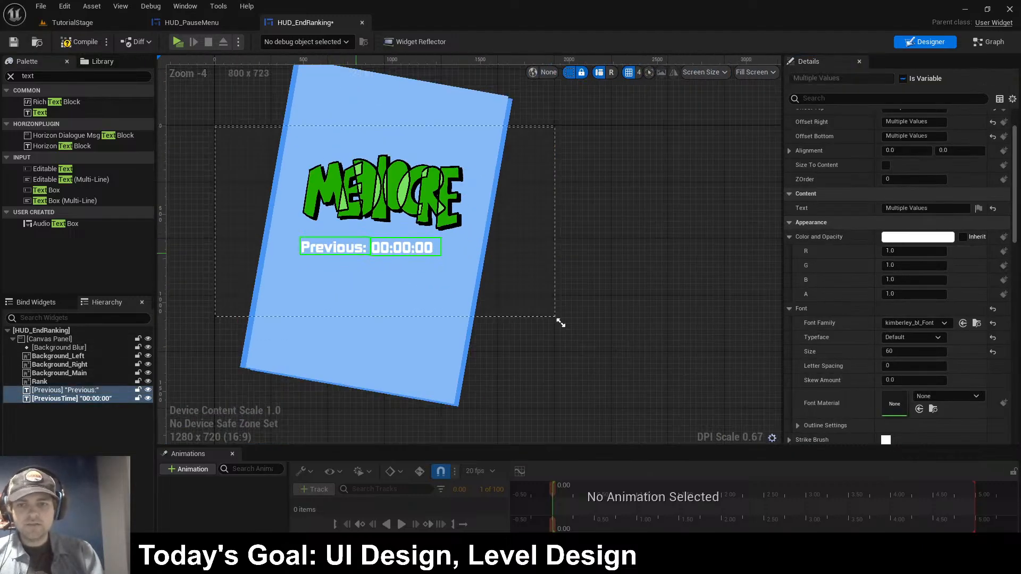
pyautogui.moveTo(356, 252); pyautogui.dragTo(506, 258, button='right')
pyautogui.click(549, 269)
pyautogui.scroll(3, 549, 270)
pyautogui.click(288, 242)
pyautogui.hotkey('ctrl', 'd')
pyautogui.moveTo(381, 262); pyautogui.dragTo(375, 283)
pyautogui.moveTo(445, 275); pyautogui.dragTo(446, 297)
pyautogui.moveTo(446, 223); pyautogui.dragTo(446, 253)
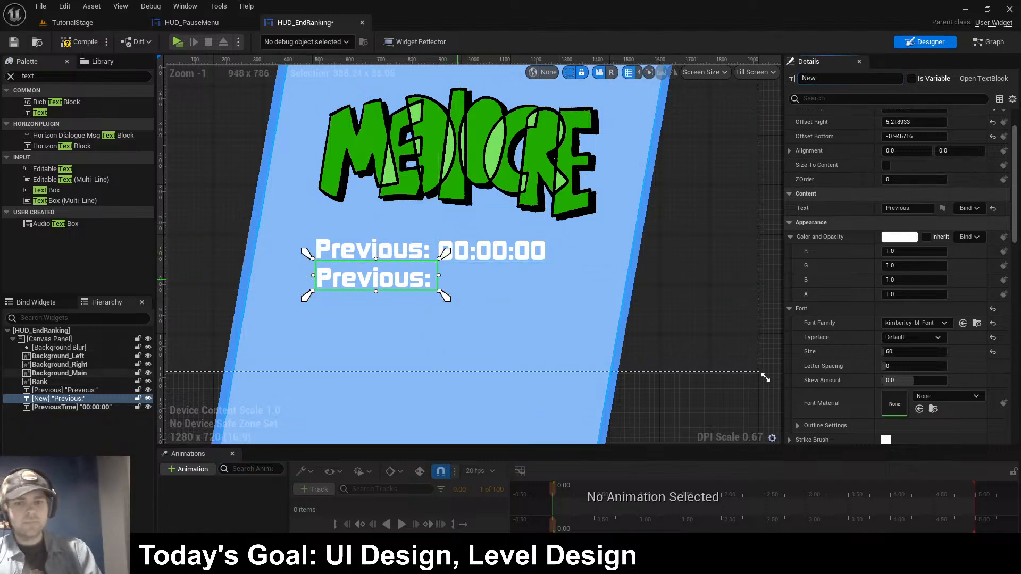
# - Duplicate the PreviousTime text directly beneath the original, fit the copy's anchors around it, and rename it NewTime
pyautogui.click(506, 258)
pyautogui.hotkey('ctrl', 'd')
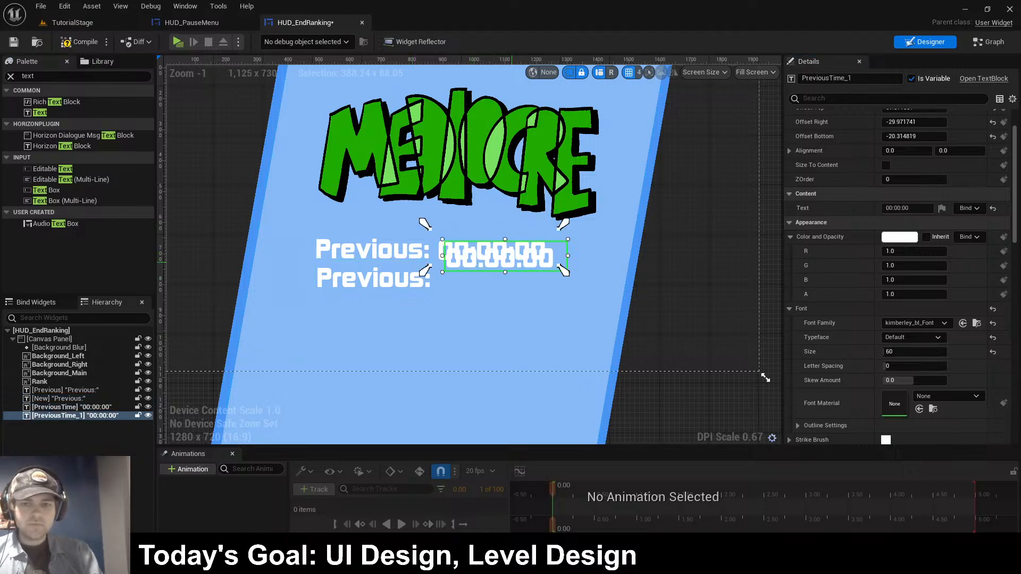
pyautogui.moveTo(509, 263); pyautogui.dragTo(502, 283)
pyautogui.moveTo(426, 270); pyautogui.dragTo(426, 293)
pyautogui.moveTo(425, 222); pyautogui.dragTo(429, 253)
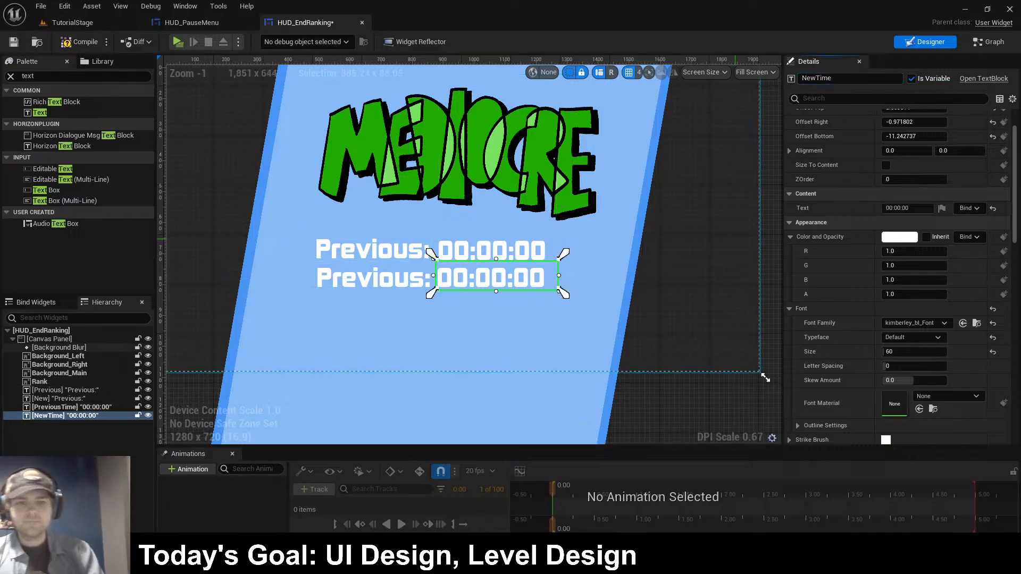
pyautogui.click(758, 369)
pyautogui.scroll(-2, 755, 372)
pyautogui.hotkey('ctrl', 'z')
pyautogui.hotkey('ctrl', 'z')
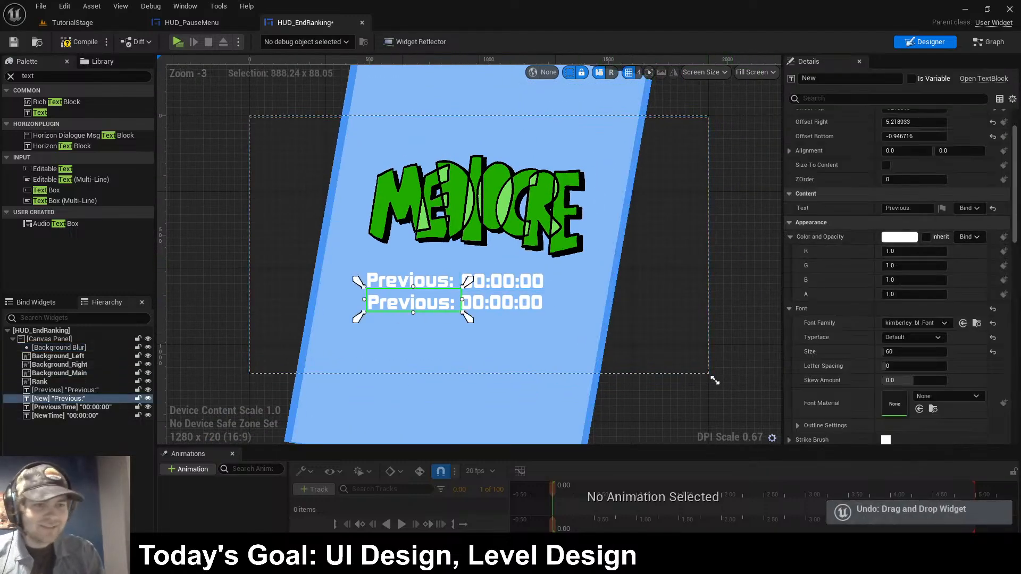
# - Set the text of the New label to "New Best:"
pyautogui.click(906, 209)
pyautogui.write('New:')
pyautogui.press('Return')
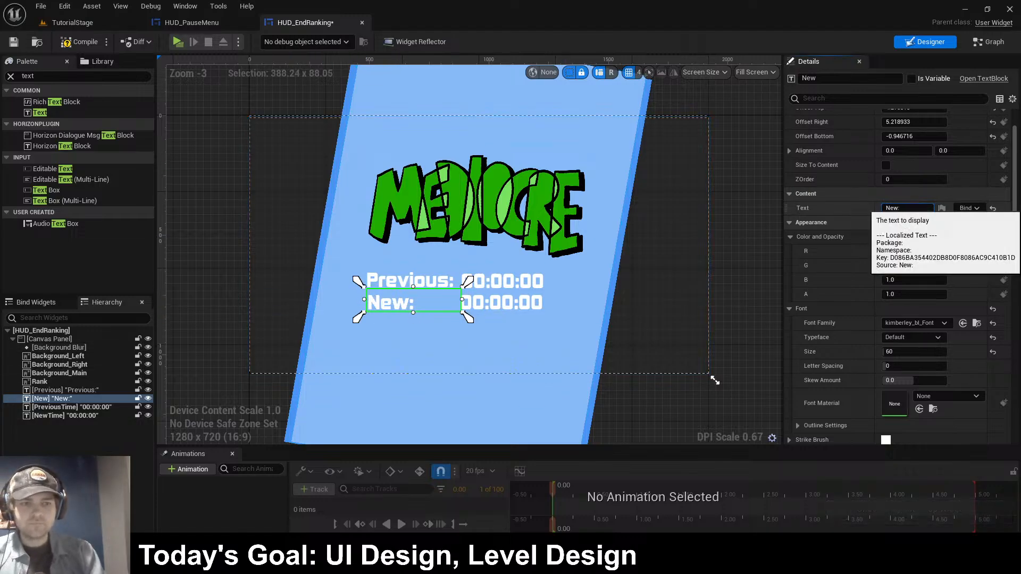
pyautogui.write('Best')
pyautogui.press('Return')
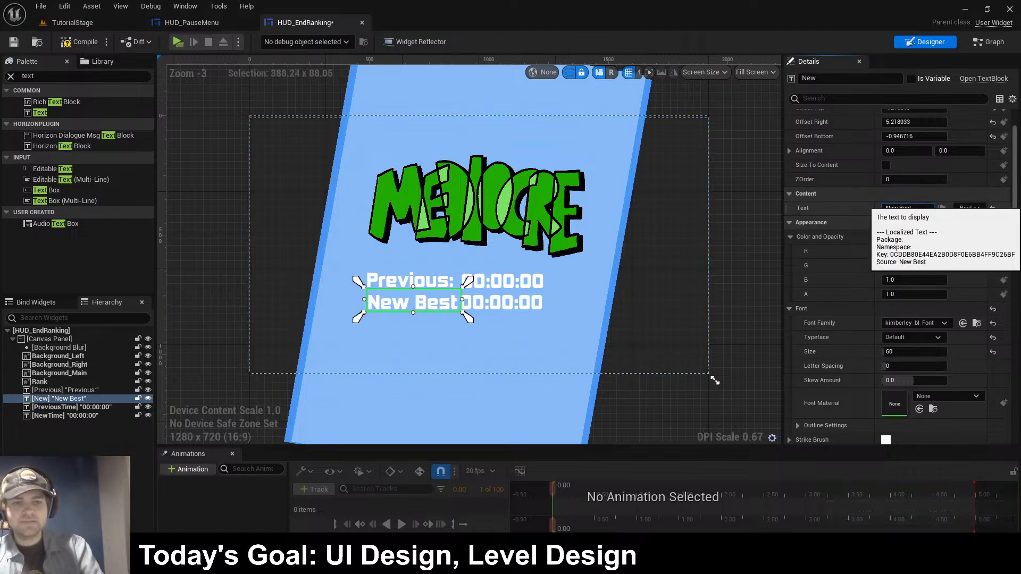
pyautogui.click(661, 341)
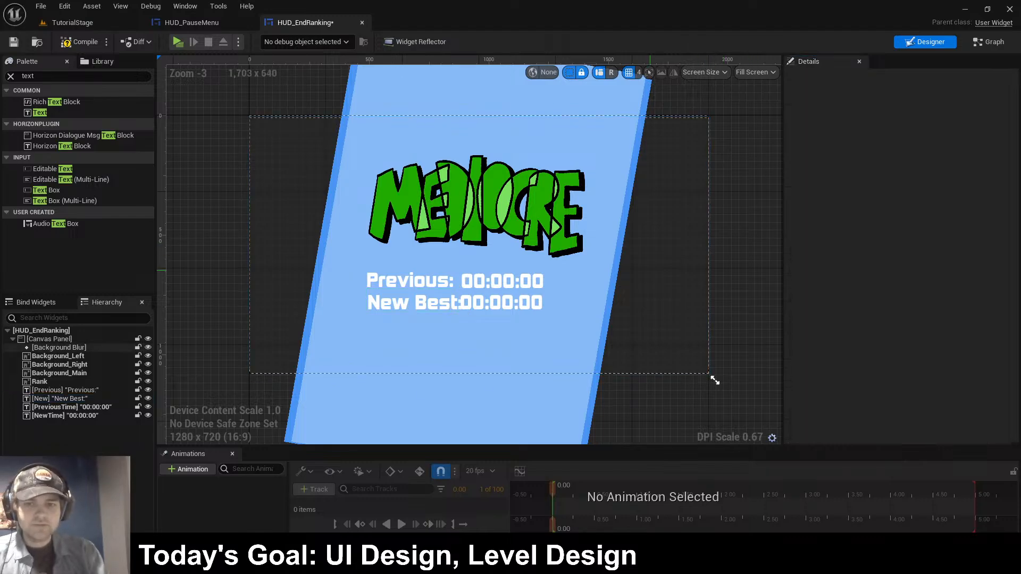
# - Shift the New Best label left so it clears the NewTime text, and fit its anchors around it
pyautogui.scroll(1, 413, 312)
pyautogui.scroll(4, 415, 313)
pyautogui.moveTo(441, 296); pyautogui.dragTo(421, 297)
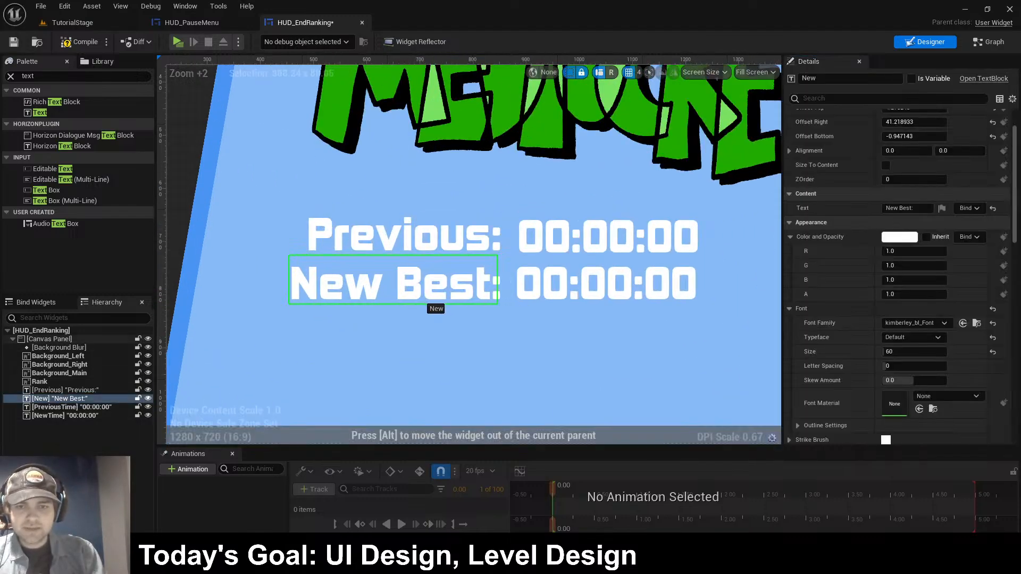
pyautogui.moveTo(296, 310); pyautogui.dragTo(281, 306)
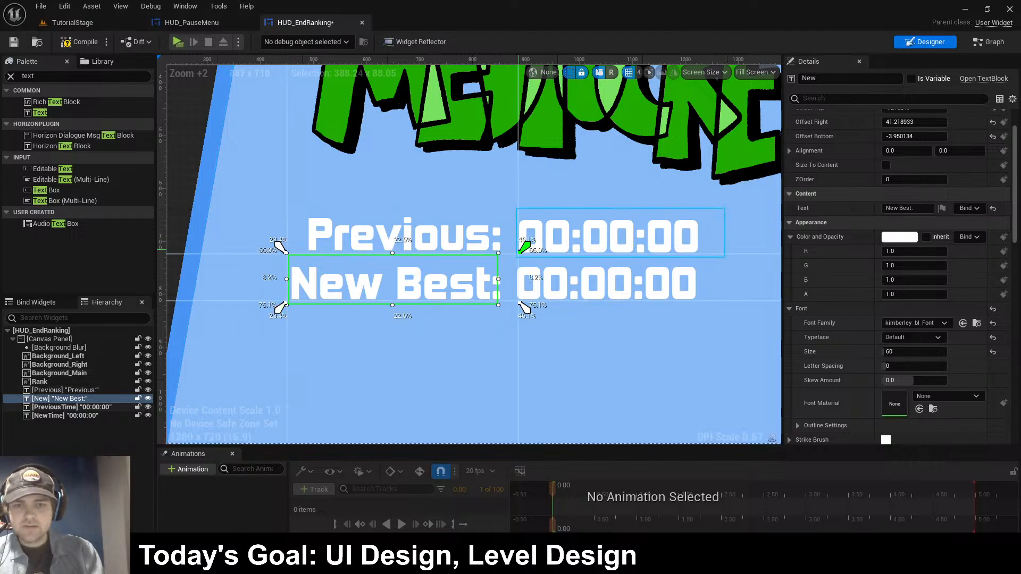
pyautogui.moveTo(522, 245); pyautogui.dragTo(504, 250)
pyautogui.scroll(-9, 510, 257)
pyautogui.click(593, 237)
pyautogui.scroll(4, 593, 237)
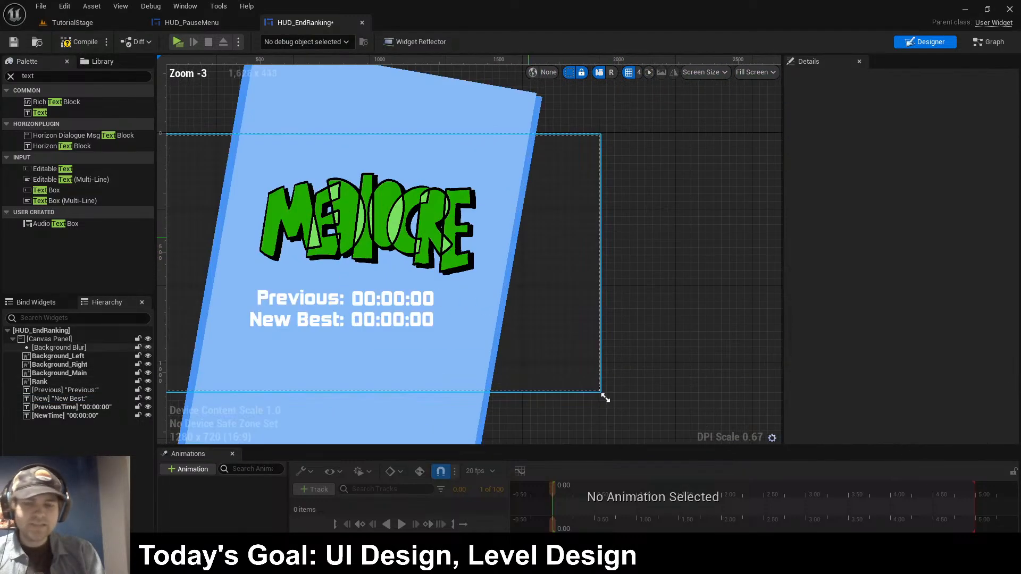
pyautogui.moveTo(519, 235); pyautogui.dragTo(553, 226, button='right')
pyautogui.moveTo(638, 392); pyautogui.dragTo(654, 387, button='right')
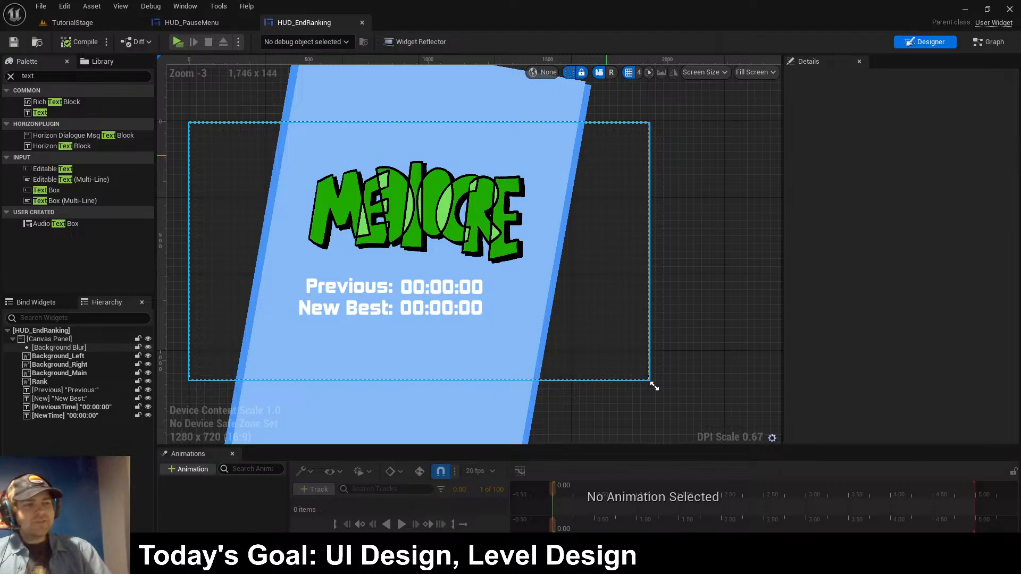
pyautogui.moveTo(654, 387); pyautogui.dragTo(665, 380, button='right')
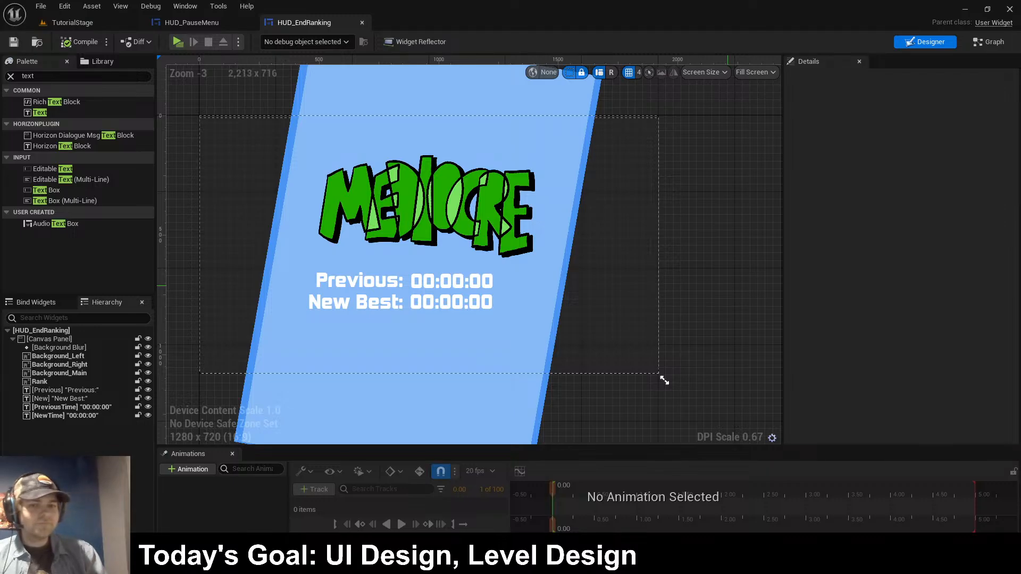
pyautogui.moveTo(720, 275); pyautogui.dragTo(744, 279, button='right')
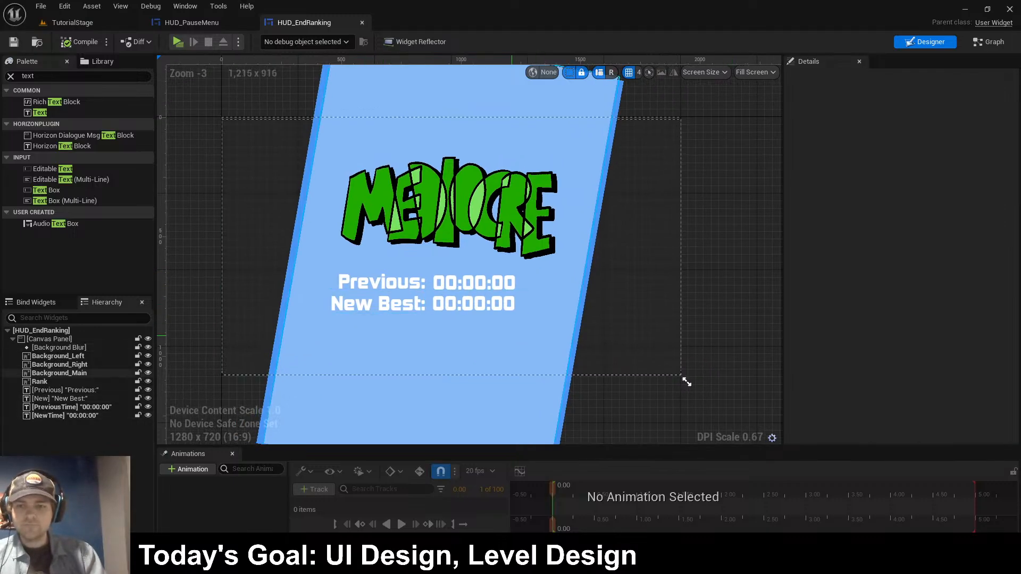
pyautogui.scroll(-1, 502, 318)
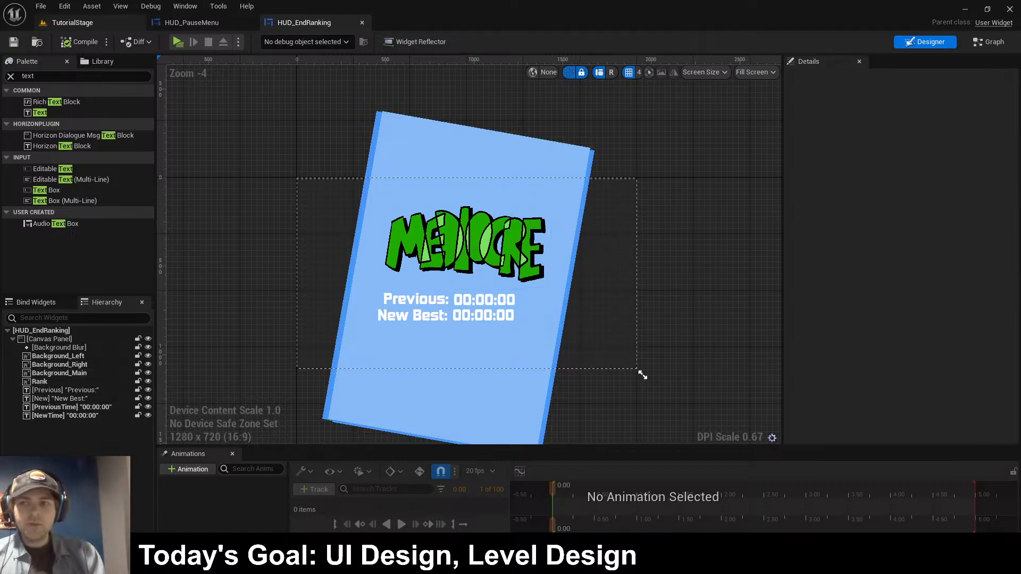
# - Open the BP_FirstPersonCharacter blueprint from the Player folder under Blueprints
pyautogui.click(72, 22)
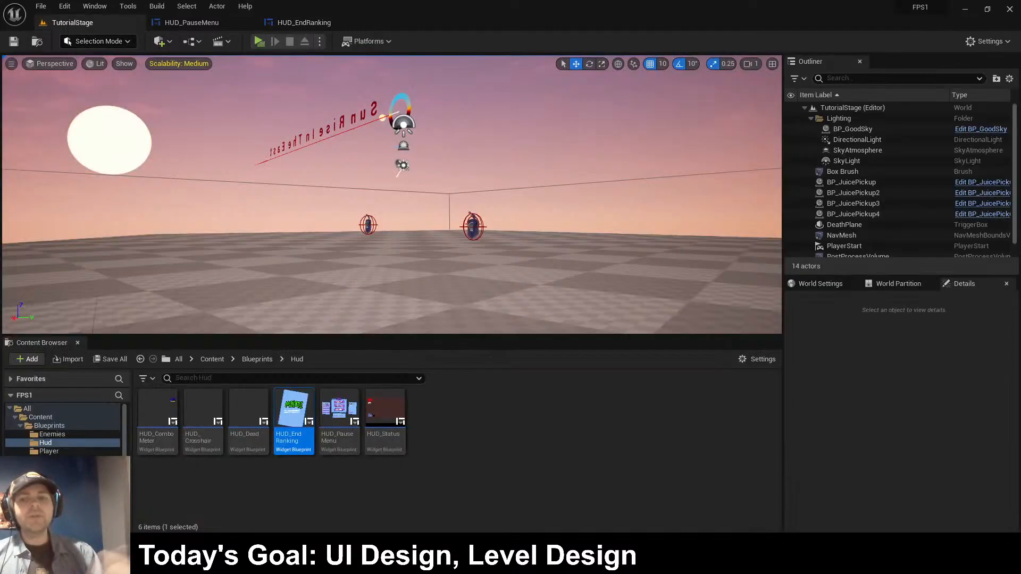
pyautogui.click(257, 359)
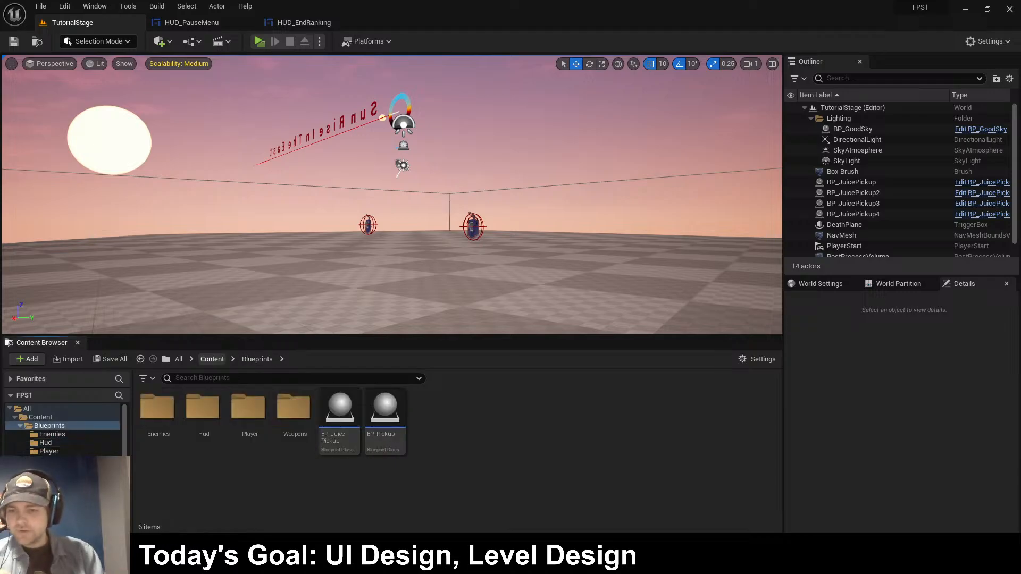
pyautogui.doubleClick(247, 409)
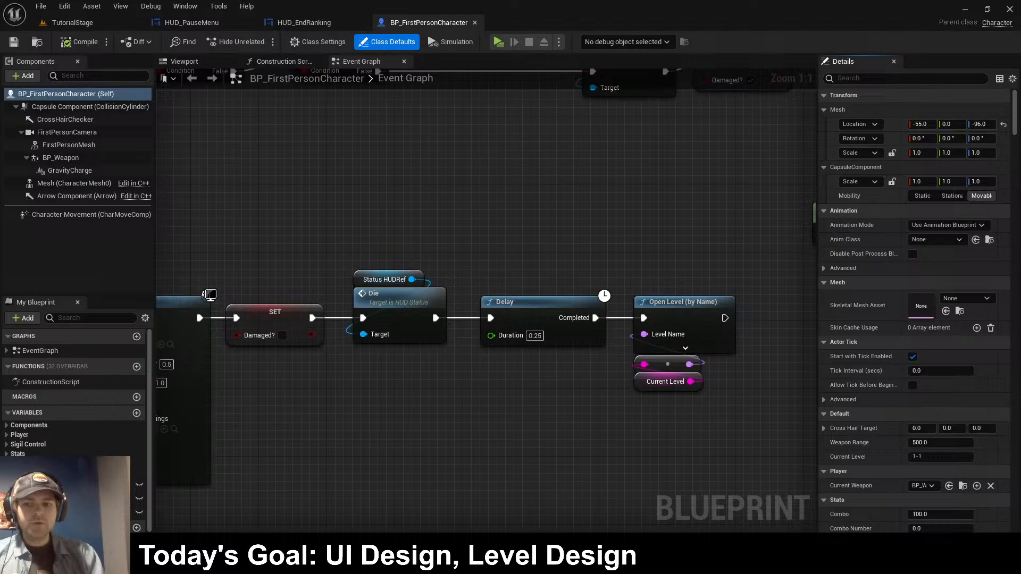
# - Add a Create Widget node after the Update Sigil call at the end of its chain in the Event Graph
pyautogui.scroll(-6, 340, 239)
pyautogui.moveTo(197, 154); pyautogui.dragTo(299, 520, button='right')
pyautogui.moveTo(574, 202); pyautogui.dragTo(563, 518, button='right')
pyautogui.moveTo(585, 160); pyautogui.dragTo(551, 515, button='right')
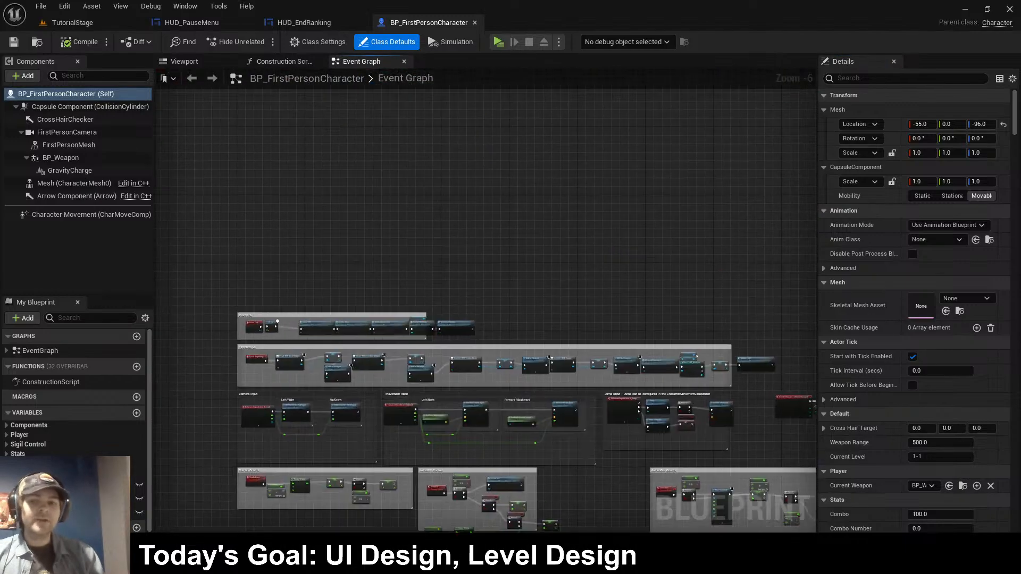
pyautogui.scroll(3, 561, 345)
pyautogui.moveTo(561, 345); pyautogui.dragTo(405, 367, button='right')
pyautogui.moveTo(798, 401); pyautogui.dragTo(666, 362, button='right')
pyautogui.moveTo(799, 376); pyautogui.dragTo(403, 330, button='right')
pyautogui.scroll(3, 403, 330)
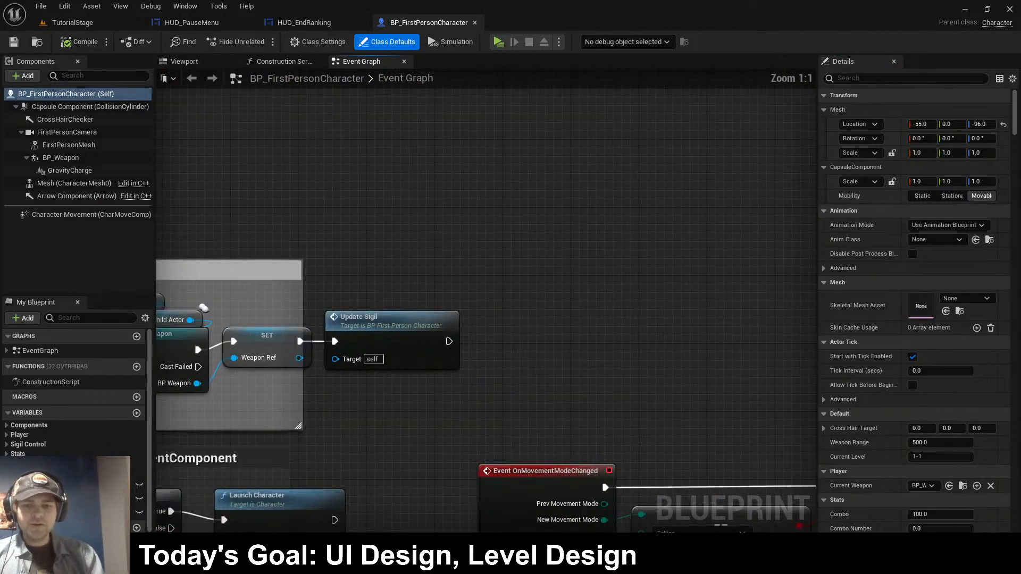
pyautogui.moveTo(449, 341); pyautogui.dragTo(496, 342)
pyautogui.write('create widget')
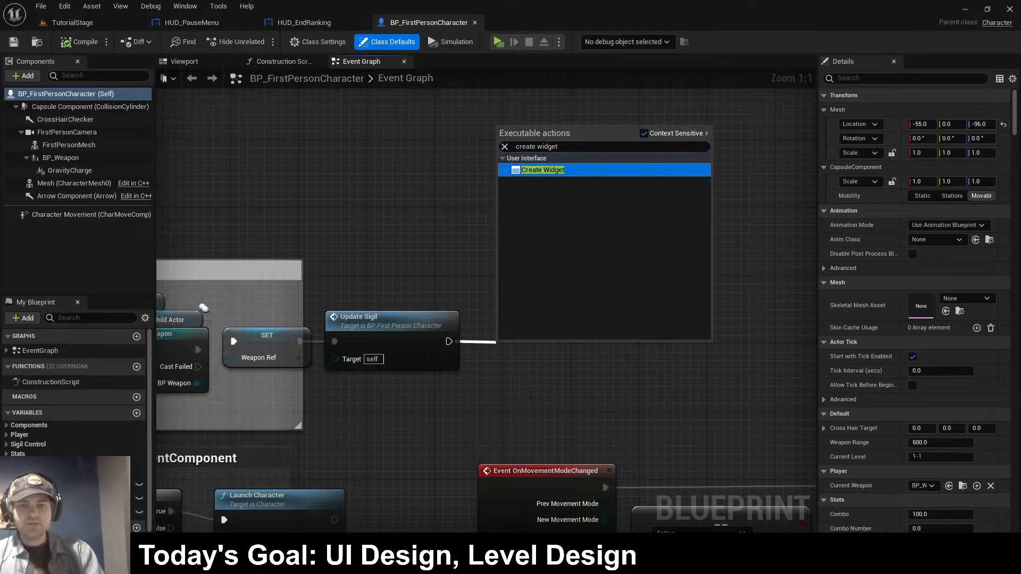
pyautogui.press('Return')
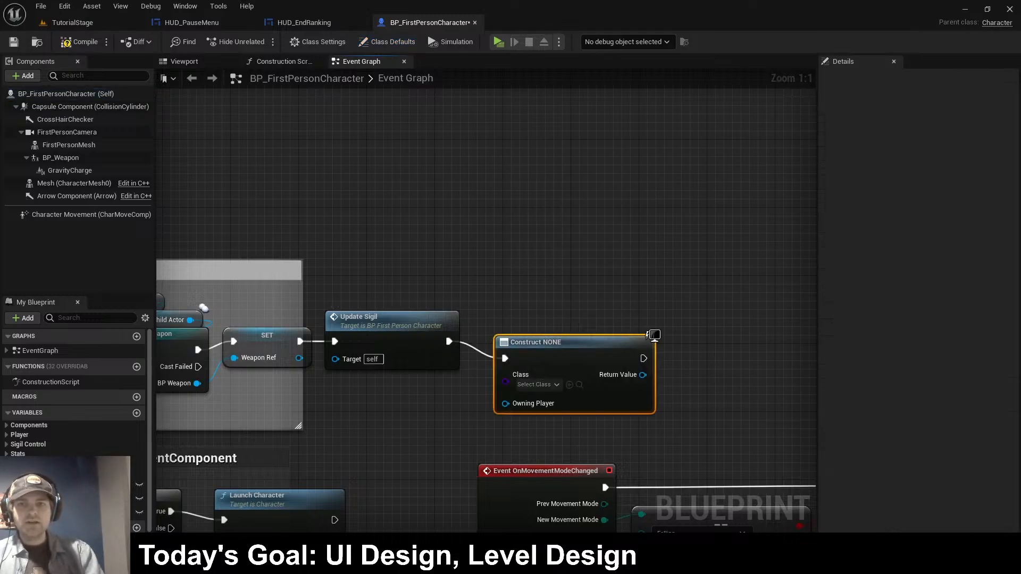
# - Align the new widget creation node with Update Sigil and set its class to HUD_EndRanking
pyautogui.click(529, 368)
pyautogui.write('Hud')
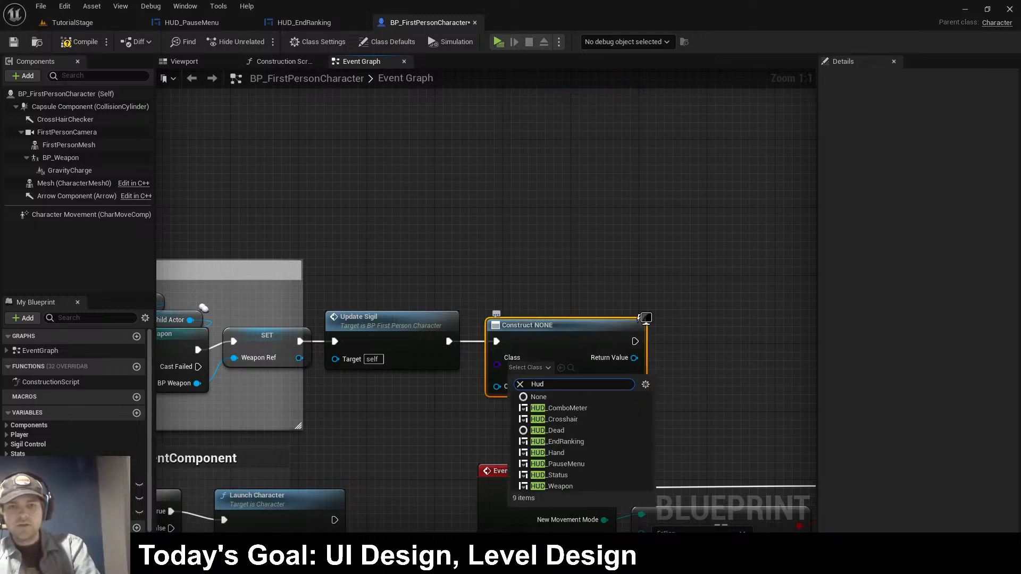
pyautogui.write('_pasue')
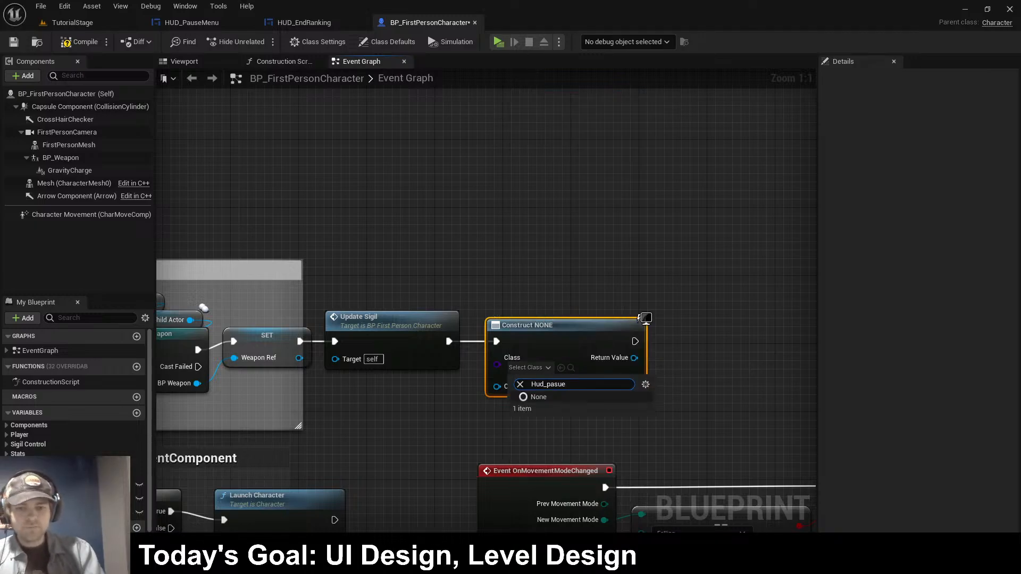
pyautogui.press('BackSpace')
pyautogui.press('BackSpace')
pyautogui.press('BackSpace')
pyautogui.write('use')
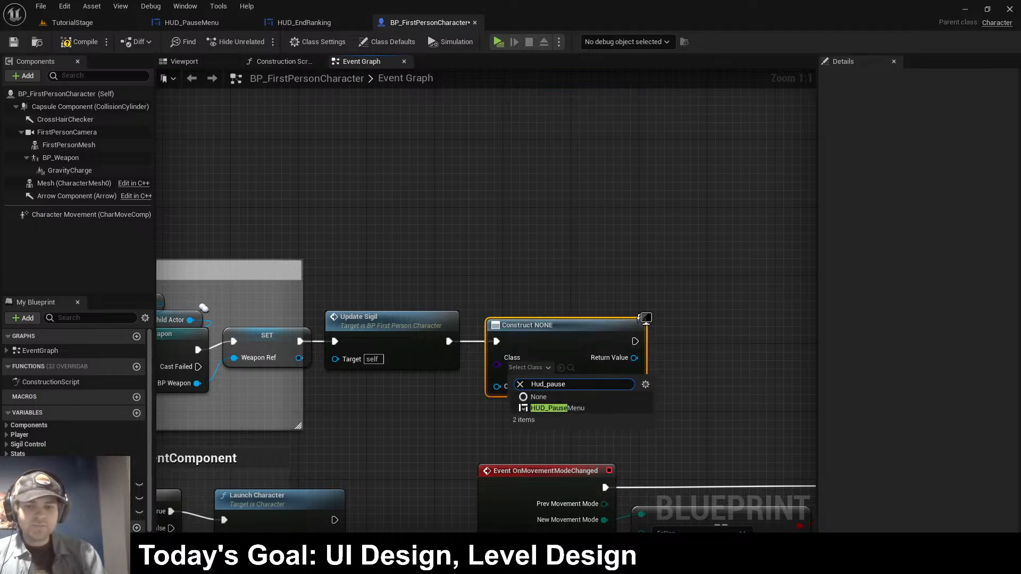
pyautogui.press('BackSpace')
pyautogui.write('Hud')
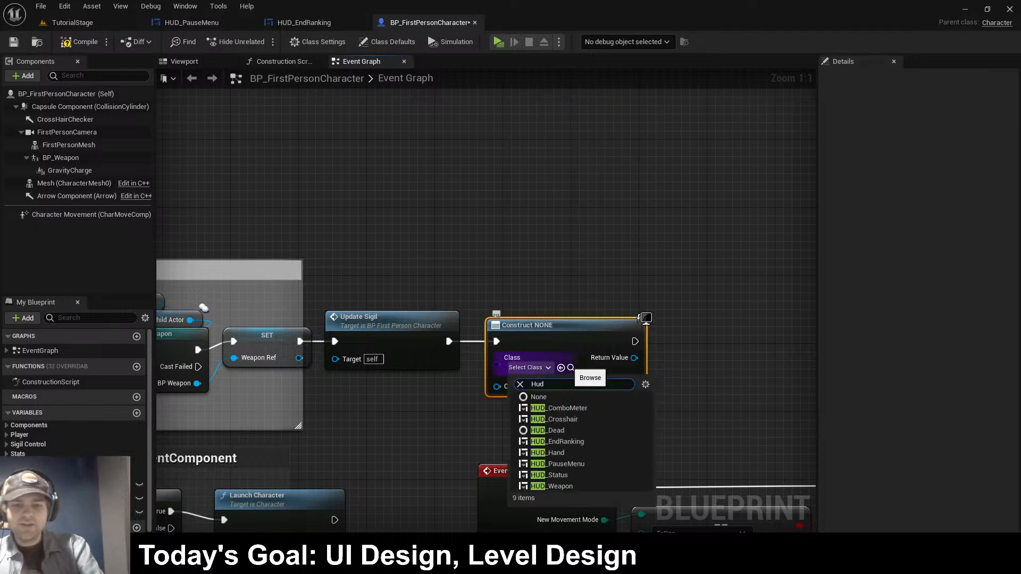
pyautogui.click(564, 409)
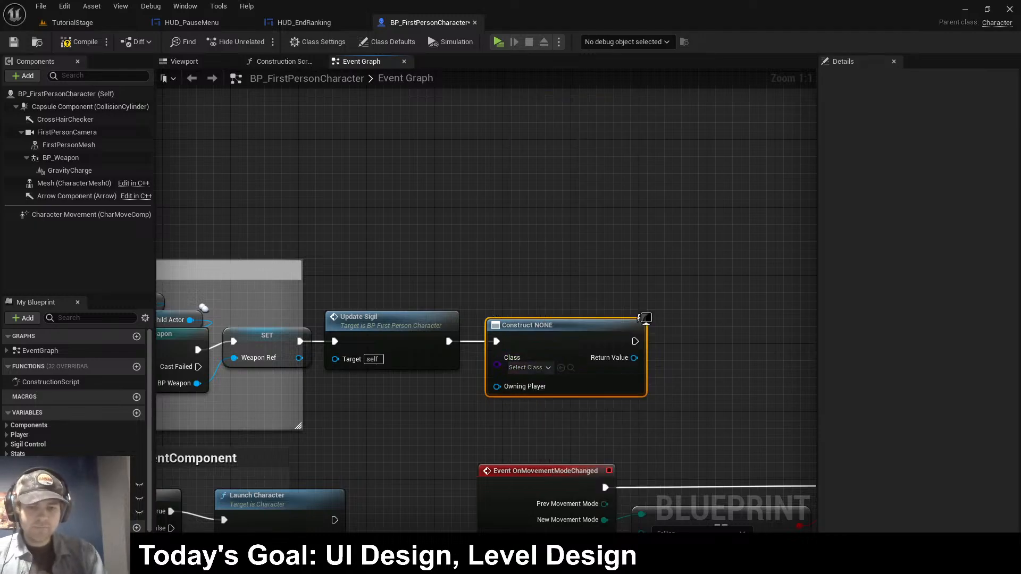
pyautogui.rightClick(557, 432)
pyautogui.moveTo(548, 452); pyautogui.dragTo(456, 440, button='right')
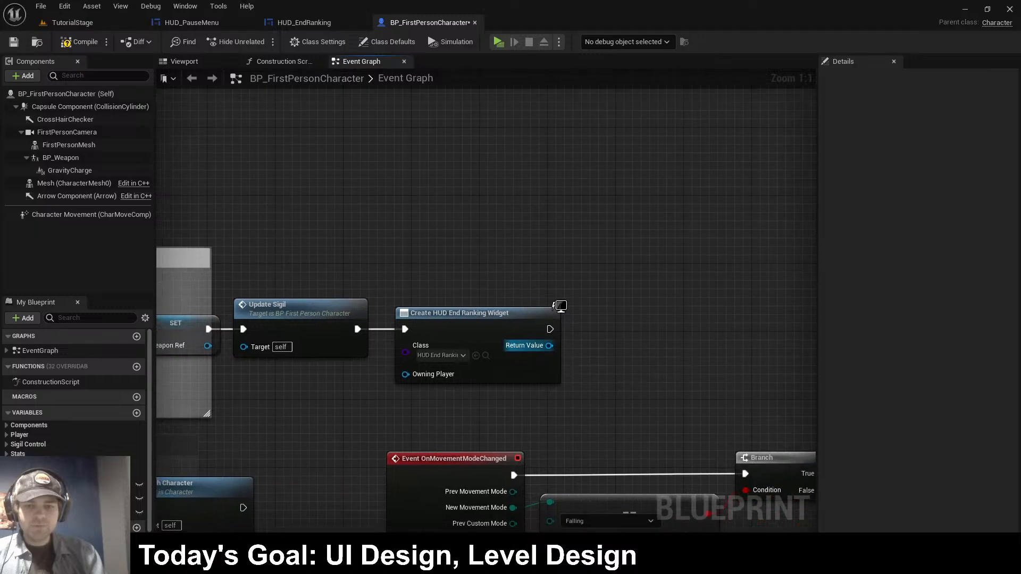
# - Promote the created widget's return value to a variable named EndRankHudRef and compile the blueprint
pyautogui.rightClick(531, 347)
pyautogui.click(563, 368)
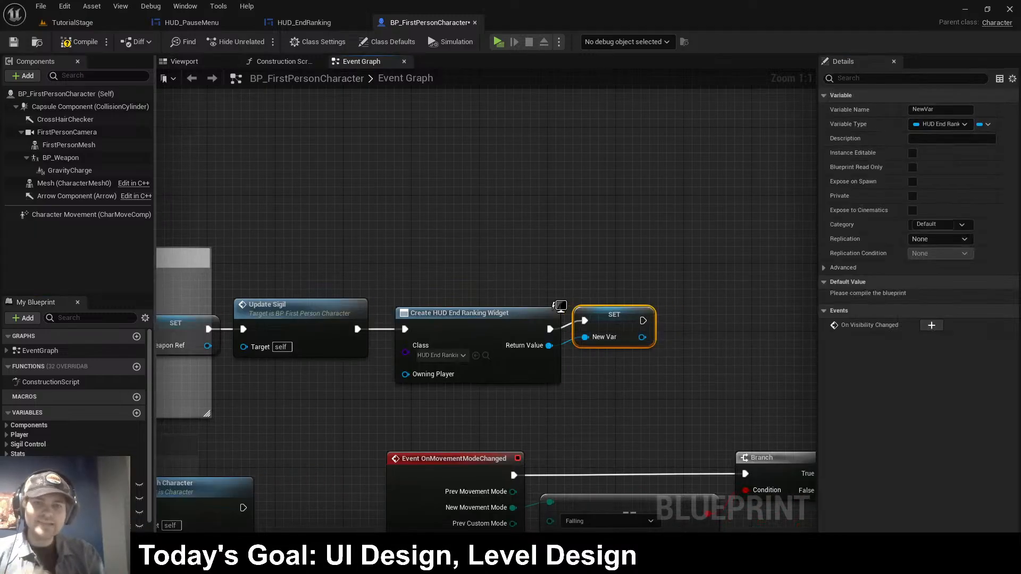
pyautogui.click(79, 42)
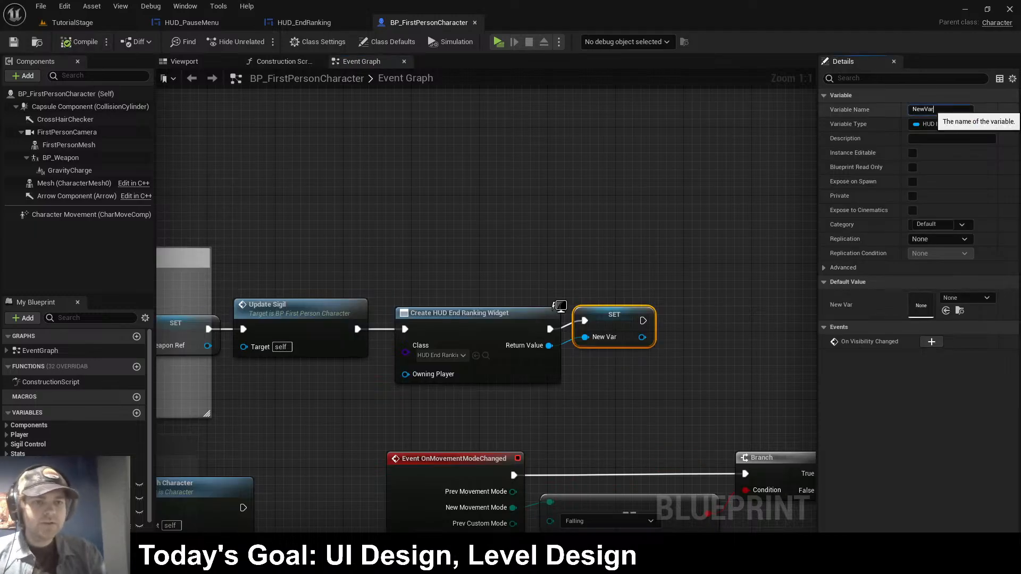
pyautogui.click(938, 110)
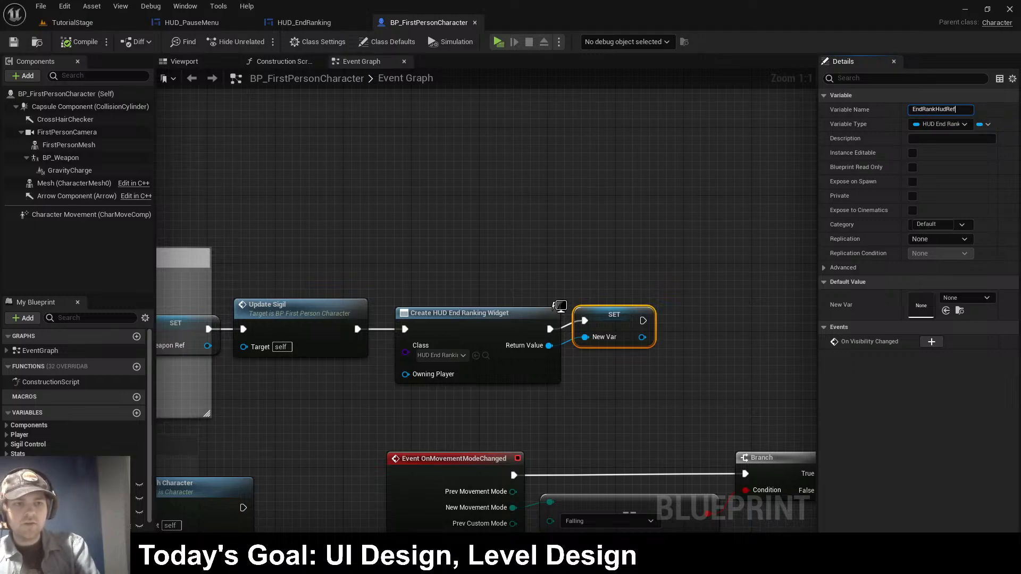
pyautogui.write('EndRankHudRef')
pyautogui.press('Return')
pyautogui.press('F7')
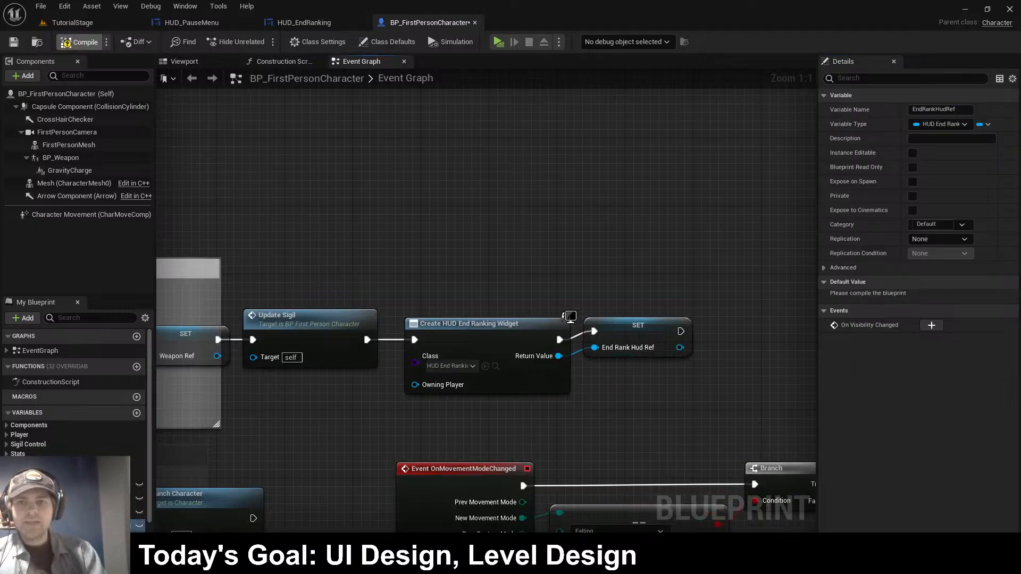
# - Run the game preview to check the HUD on screen
pyautogui.rightClick(339, 196)
pyautogui.moveTo(340, 197); pyautogui.dragTo(303, 154, button='right')
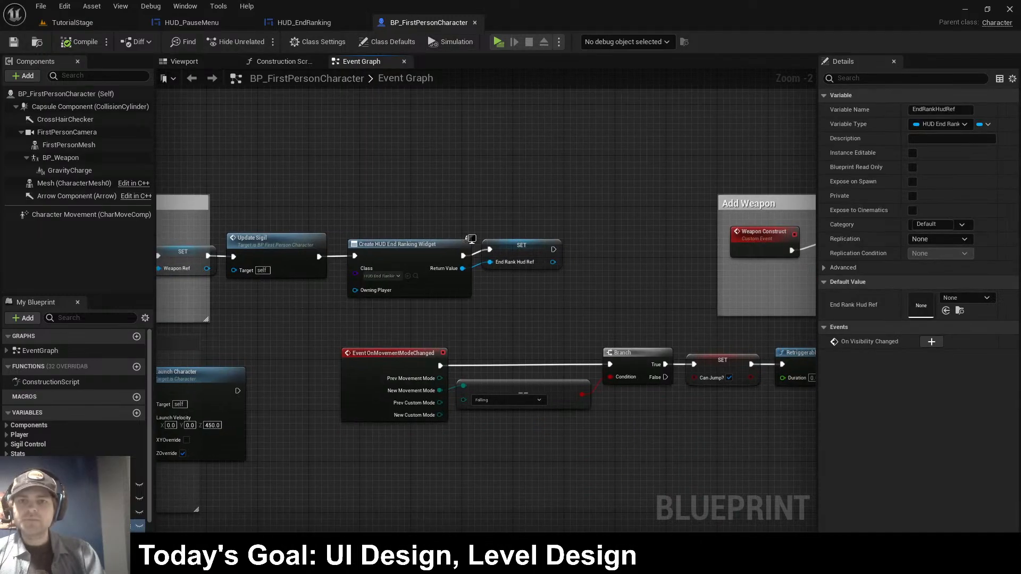
pyautogui.hotkey('alt', 'p')
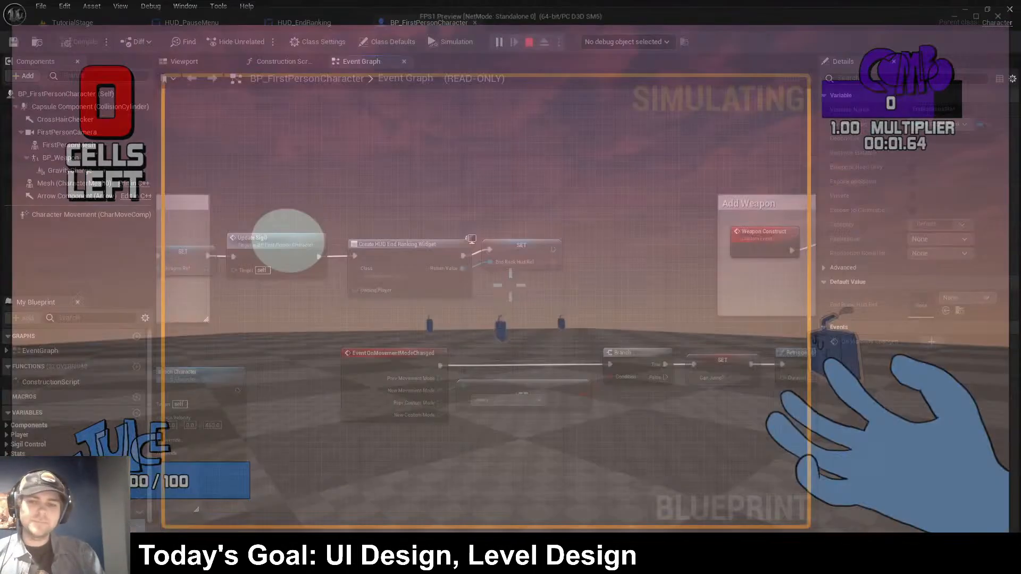
# - Add an Add to Viewport node after the End Rank Hud Ref SET node with the reference as its target, and preview the compiled result
pyautogui.moveTo(408, 274); pyautogui.dragTo(335, 264, button='right')
pyautogui.scroll(2, 482, 265)
pyautogui.moveTo(531, 233); pyautogui.dragTo(572, 234)
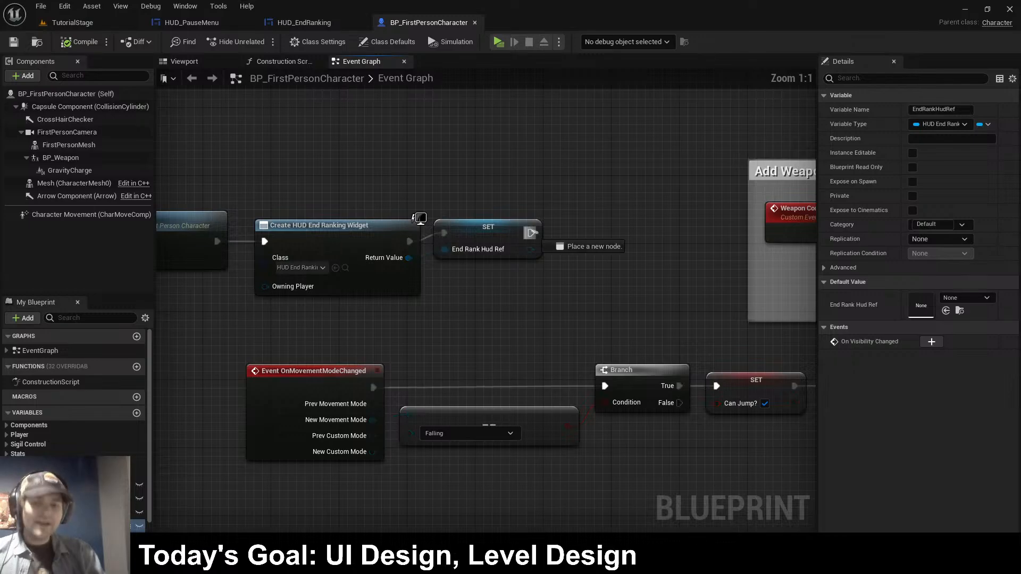
pyautogui.write('add to viewopr')
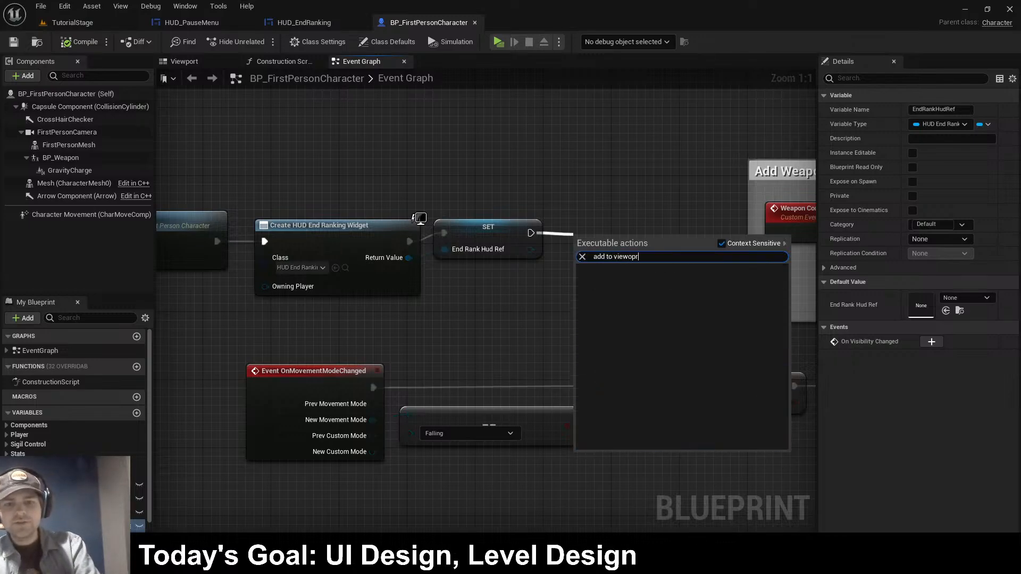
pyautogui.press('BackSpace')
pyautogui.press('BackSpace')
pyautogui.press('BackSpace')
pyautogui.press('BackSpace')
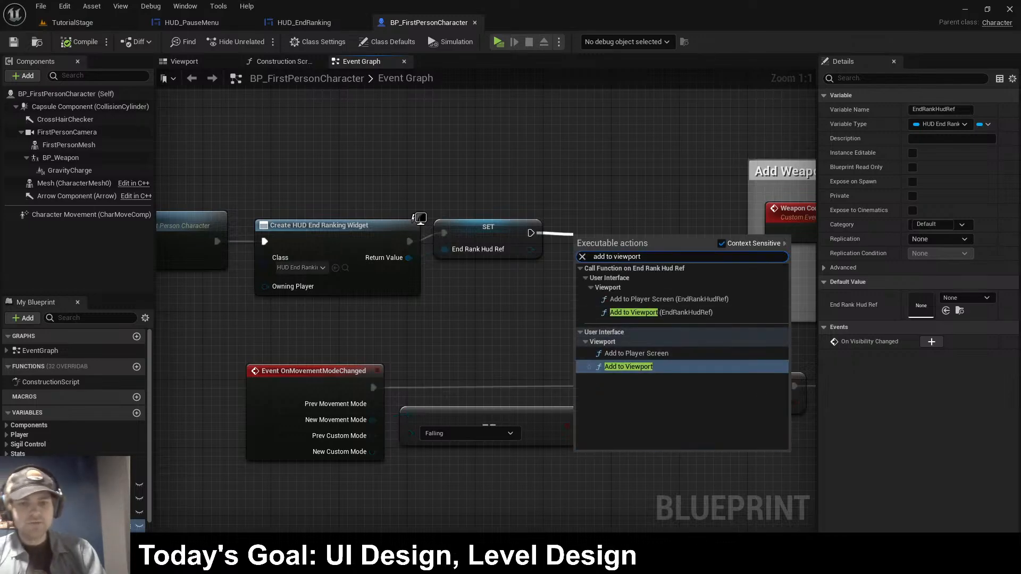
pyautogui.click(627, 367)
pyautogui.moveTo(580, 266); pyautogui.dragTo(529, 249)
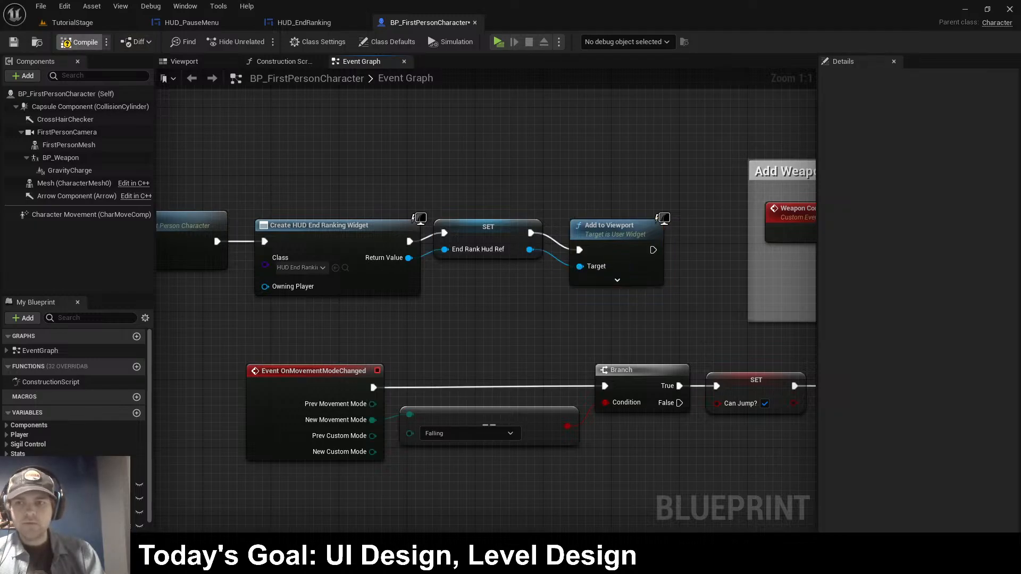
pyautogui.click(79, 42)
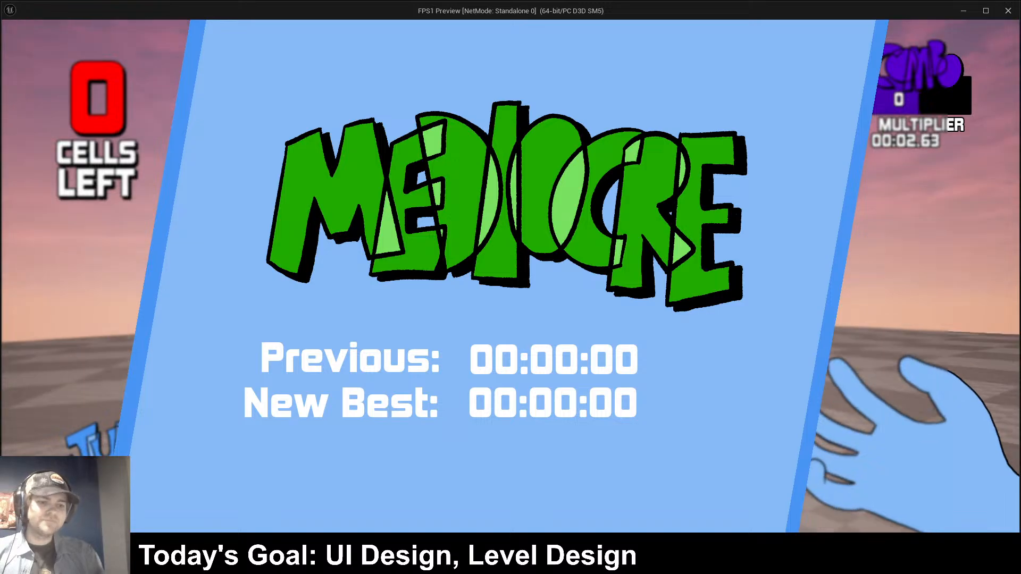
pyautogui.press('Escape')
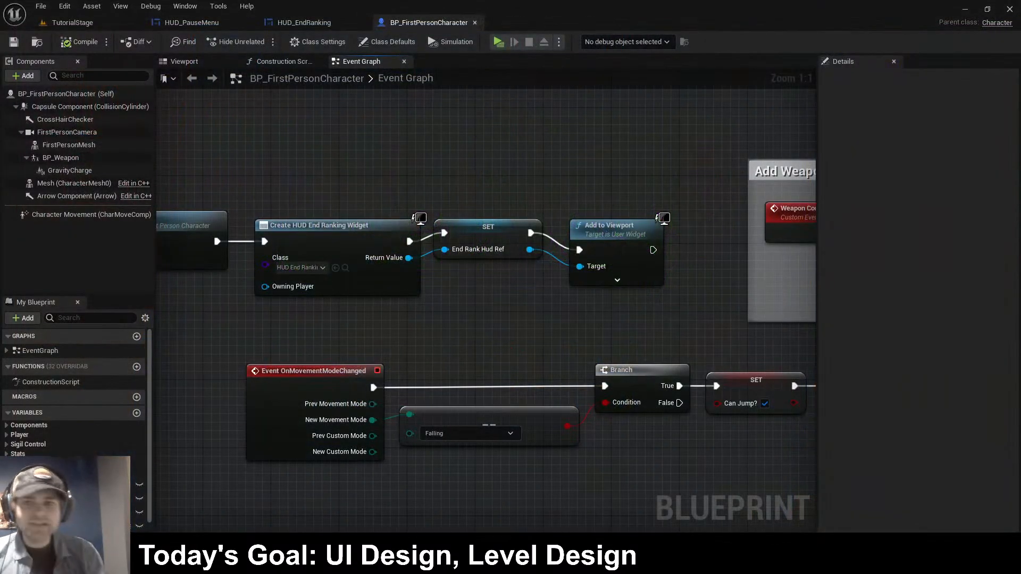
# - Widen the Background Blur in HUD_EndRanking to about 2,192 units and run the game preview to check it
pyautogui.click(304, 23)
pyautogui.click(640, 367)
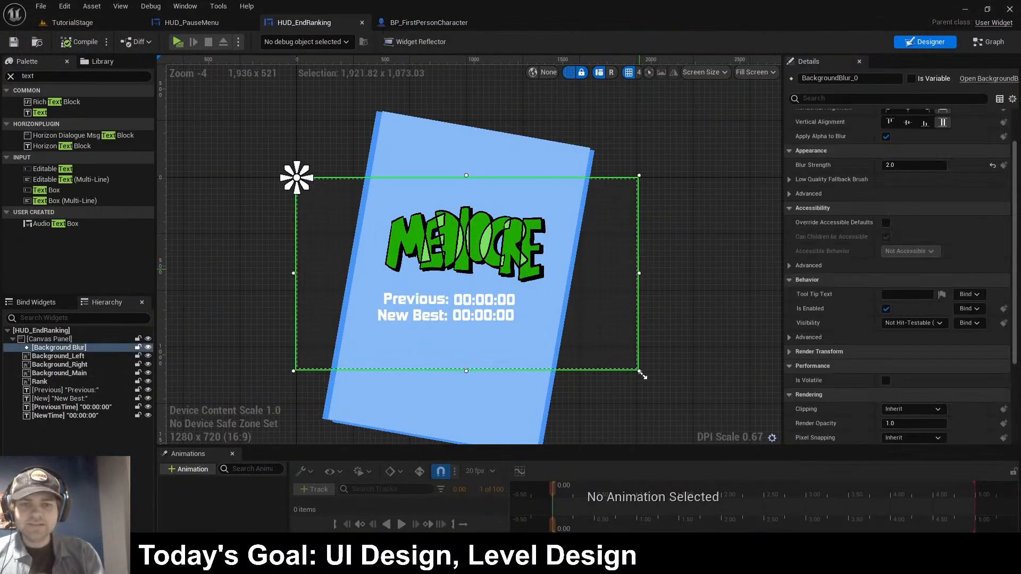
pyautogui.moveTo(693, 271); pyautogui.dragTo(683, 271)
pyautogui.moveTo(303, 184); pyautogui.dragTo(642, 375)
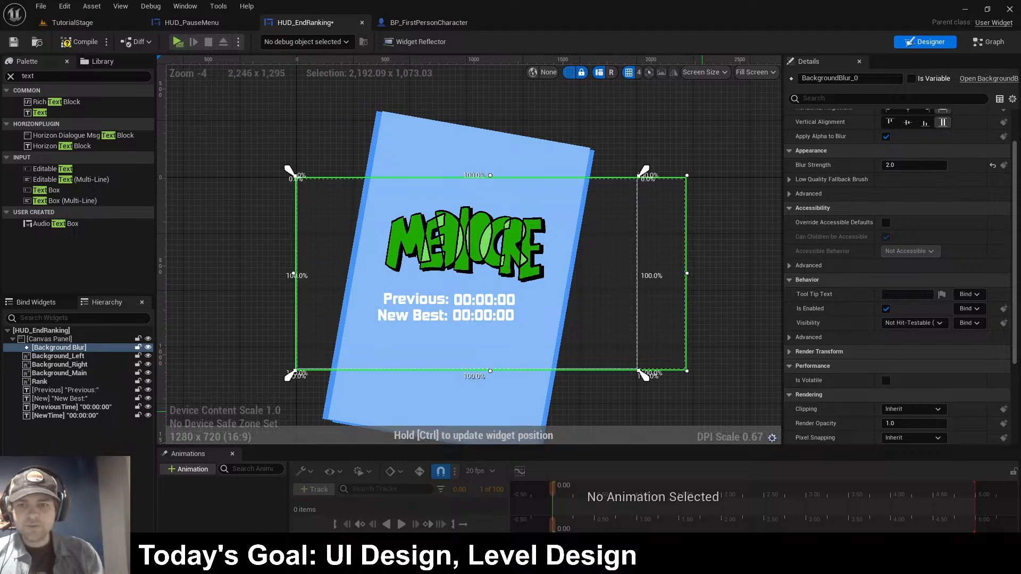
pyautogui.click(178, 42)
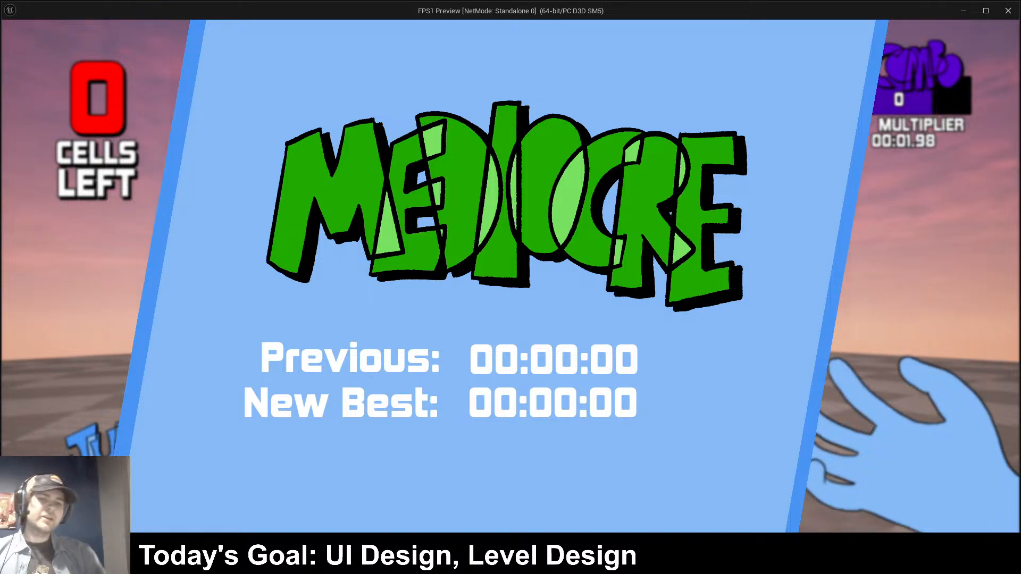
pyautogui.press('Escape')
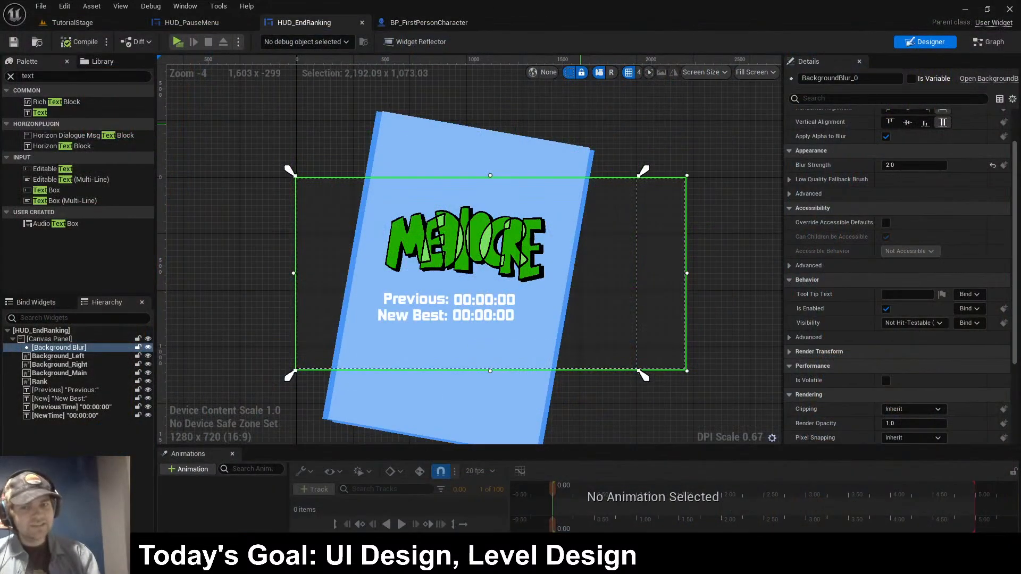
# - Shrink the Rank image to about 809 × 410, reposition it with its anchors on the blue panel, and compile the widget
pyautogui.click(545, 207)
pyautogui.scroll(3, 548, 205)
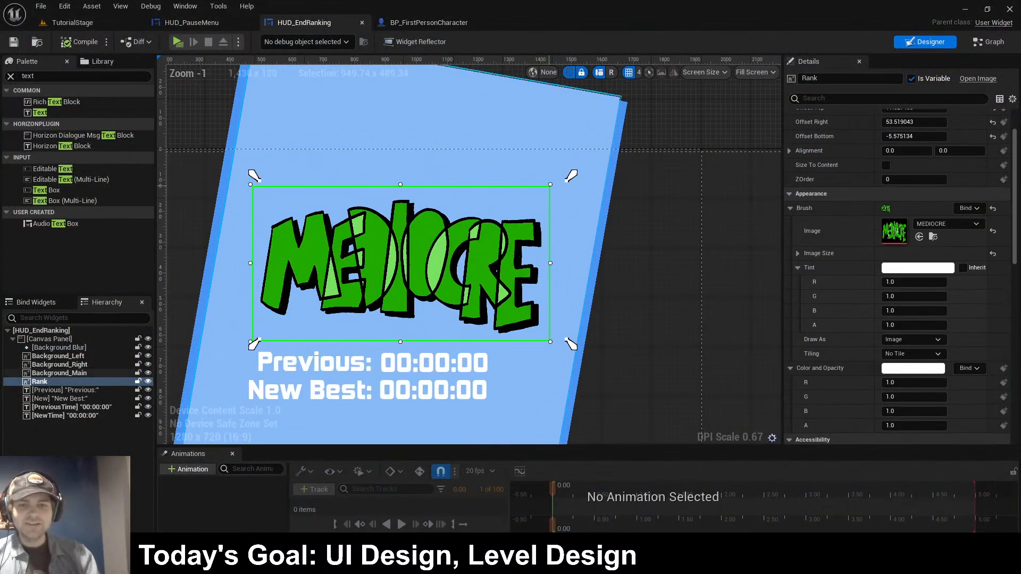
pyautogui.moveTo(550, 184); pyautogui.dragTo(507, 209)
pyautogui.moveTo(477, 254); pyautogui.dragTo(513, 240)
pyautogui.moveTo(571, 175); pyautogui.dragTo(546, 192)
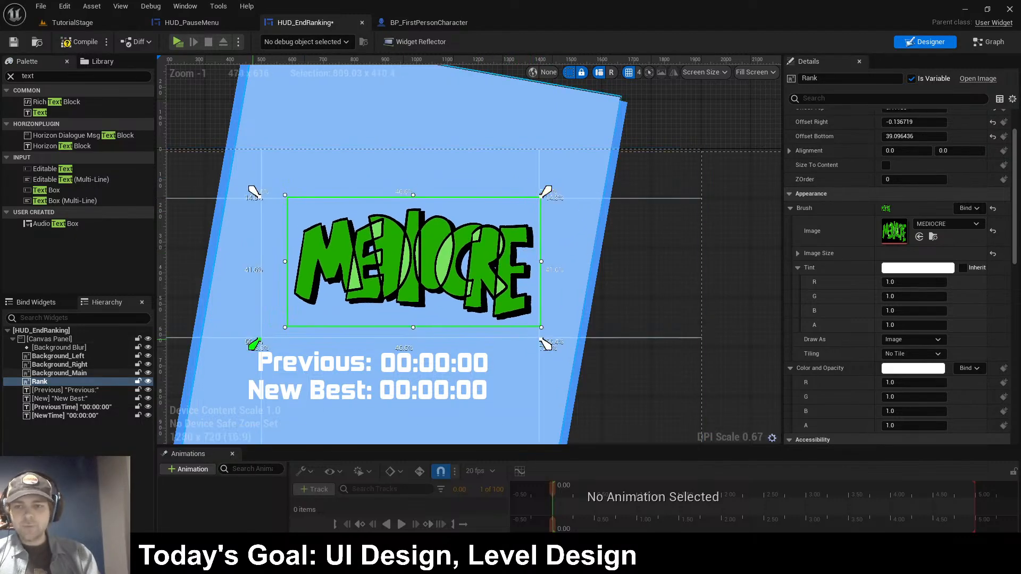
pyautogui.moveTo(255, 345); pyautogui.dragTo(280, 333)
pyautogui.click(628, 274)
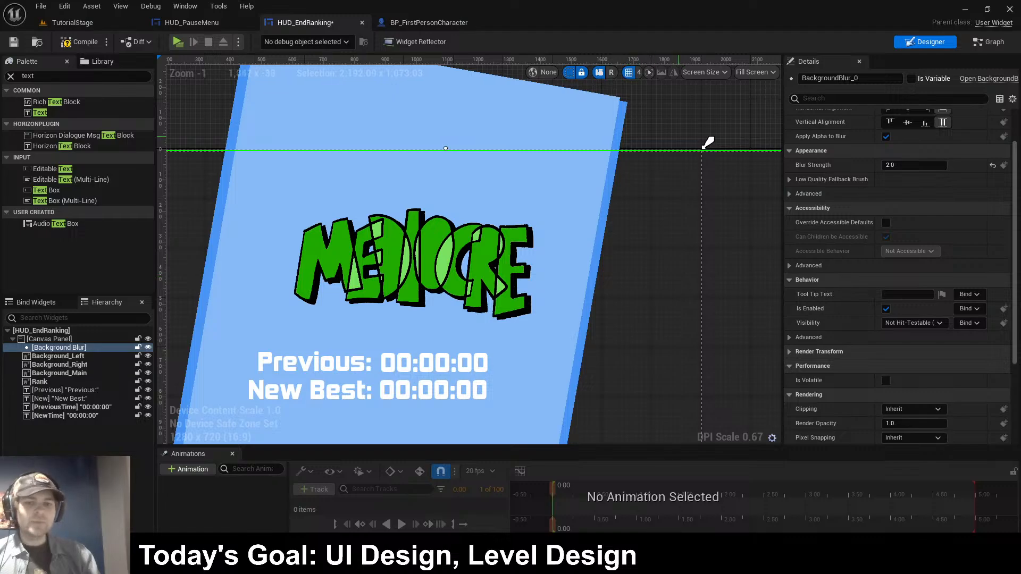
pyautogui.click(707, 142)
pyautogui.click(79, 42)
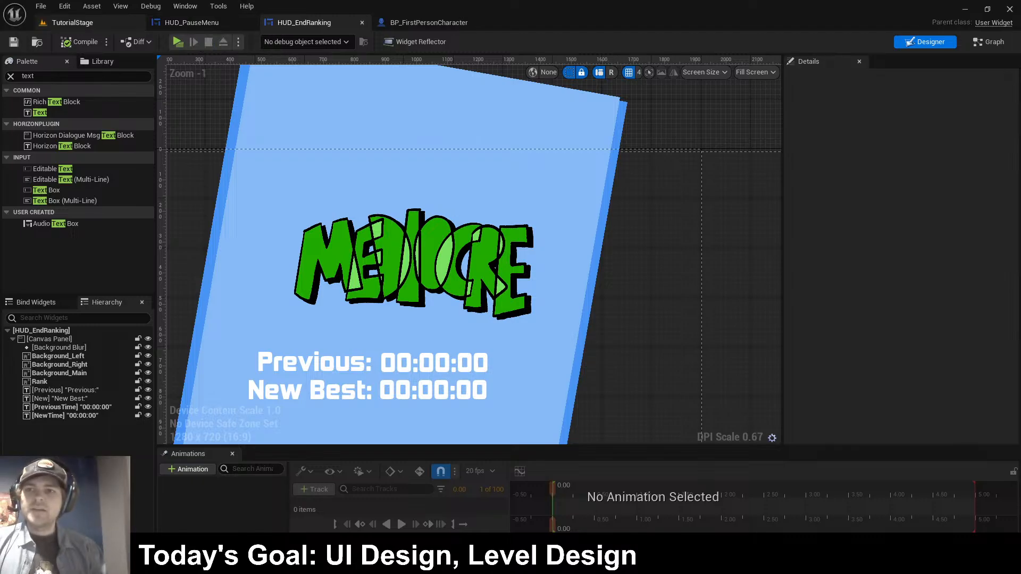
# - In BP_FirstPersonCharacter, rewire Add to Viewport to the End Rank Hud Ref SET node and tighten the spacing of the end ranking nodes
pyautogui.click(436, 22)
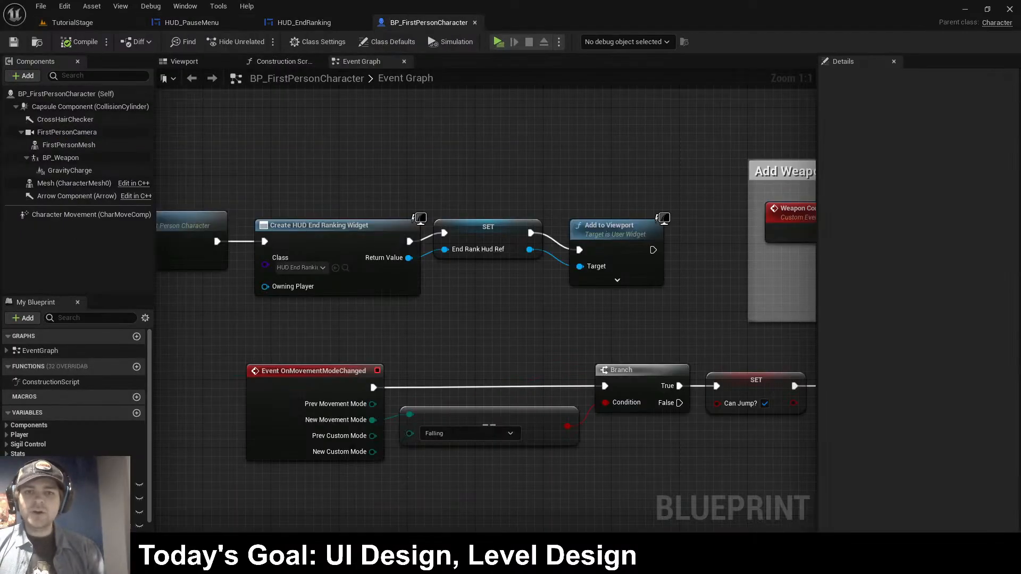
pyautogui.keyDown('alt'); pyautogui.click(580, 267); pyautogui.keyUp('alt')
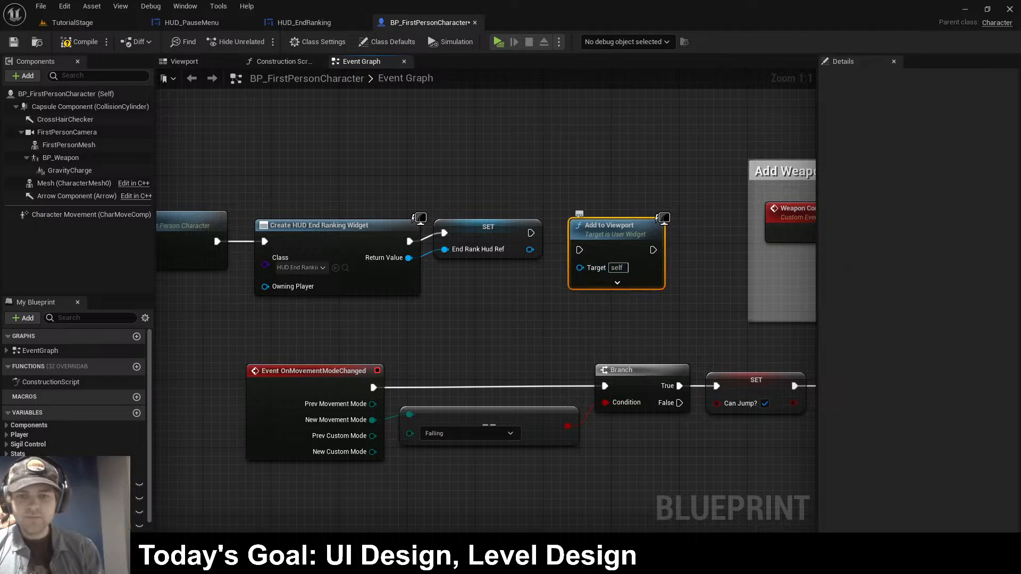
pyautogui.moveTo(531, 232); pyautogui.dragTo(580, 268)
pyautogui.moveTo(612, 239); pyautogui.dragTo(602, 229)
pyautogui.moveTo(639, 181); pyautogui.dragTo(415, 283)
pyautogui.moveTo(615, 231); pyautogui.dragTo(597, 231)
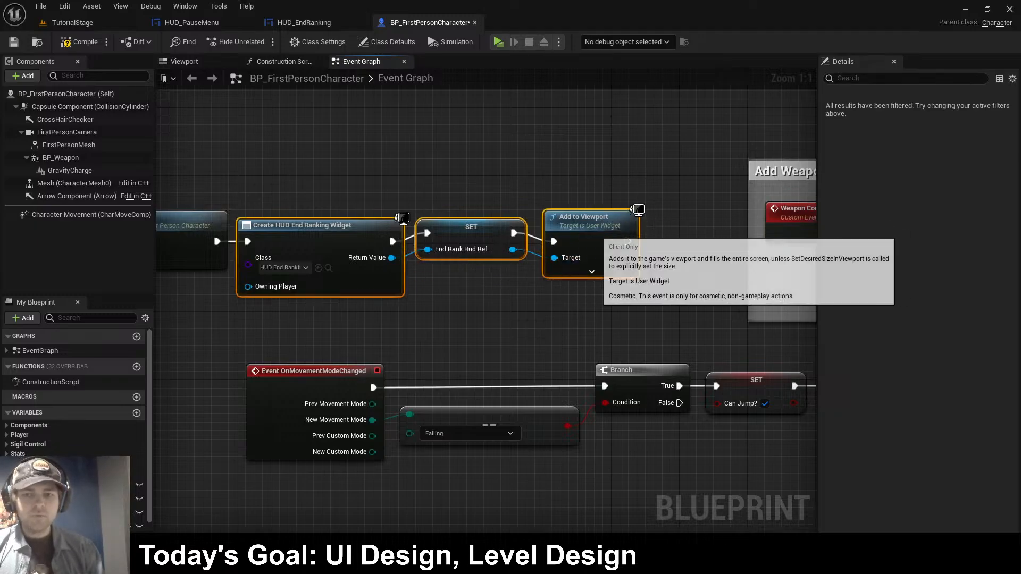
# - Move the Add Weapon comment group farther right to make room after the Add to Viewport node
pyautogui.moveTo(659, 309); pyautogui.dragTo(357, 313, button='right')
pyautogui.click(646, 305)
pyautogui.moveTo(495, 177); pyautogui.dragTo(613, 176)
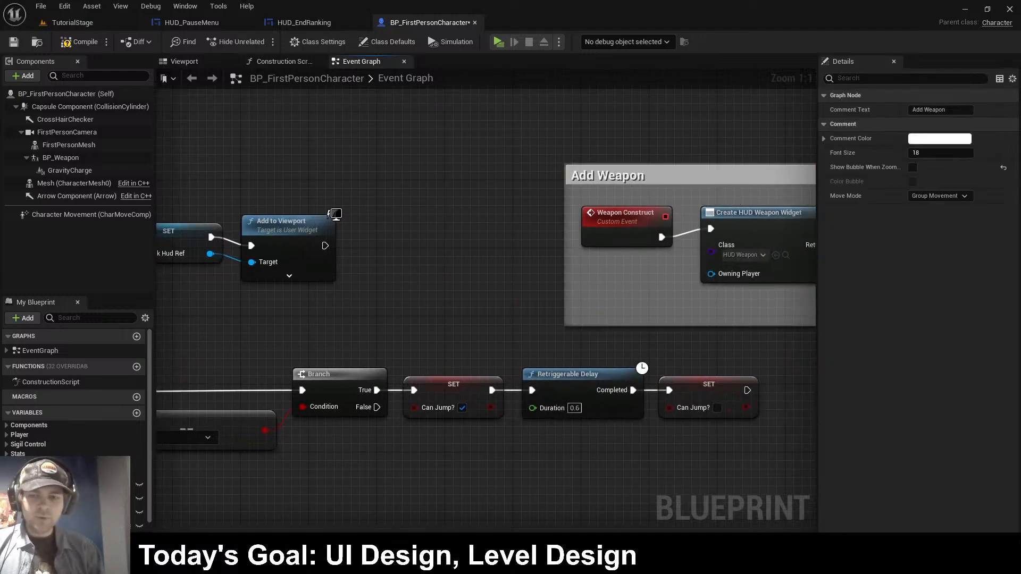
pyautogui.click(510, 213)
# - Add a Set Visibility node after Add to Viewport, targeting End Rank Hud Ref with visibility Hidden, and compile the blueprint
pyautogui.moveTo(326, 246); pyautogui.dragTo(376, 245)
pyautogui.click(440, 240)
pyautogui.moveTo(211, 254); pyautogui.dragTo(436, 231)
pyautogui.write('set visibil')
pyautogui.click(472, 382)
pyautogui.click(445, 297)
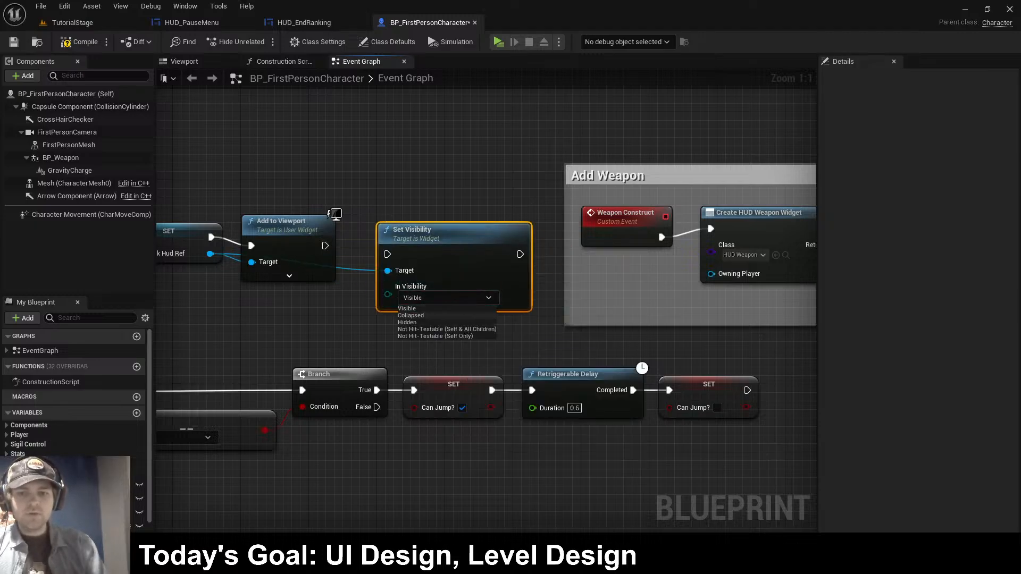
pyautogui.click(408, 322)
pyautogui.moveTo(387, 255); pyautogui.dragTo(325, 246)
pyautogui.moveTo(431, 234); pyautogui.dragTo(406, 217)
pyautogui.click(420, 181)
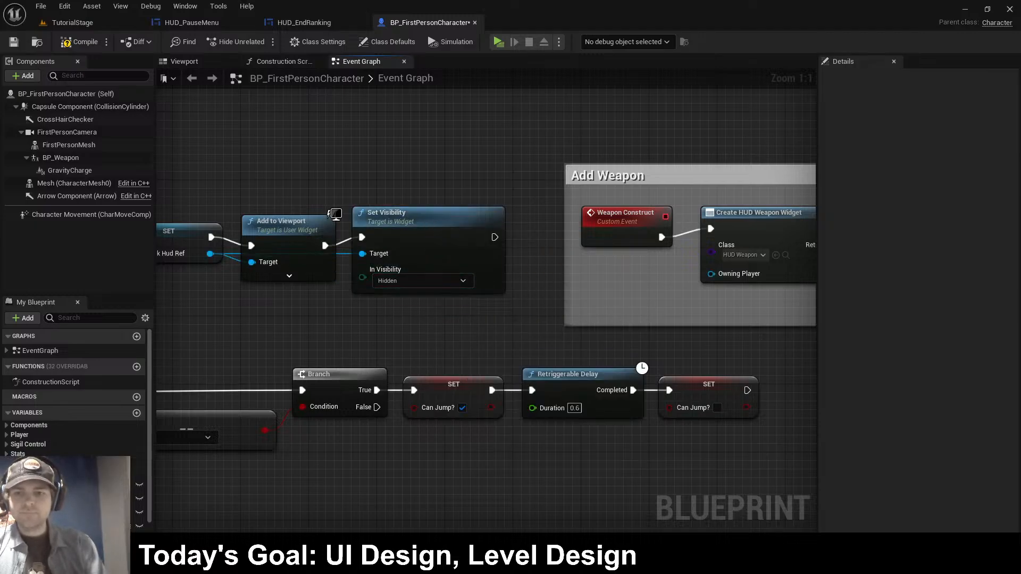
pyautogui.press('F7')
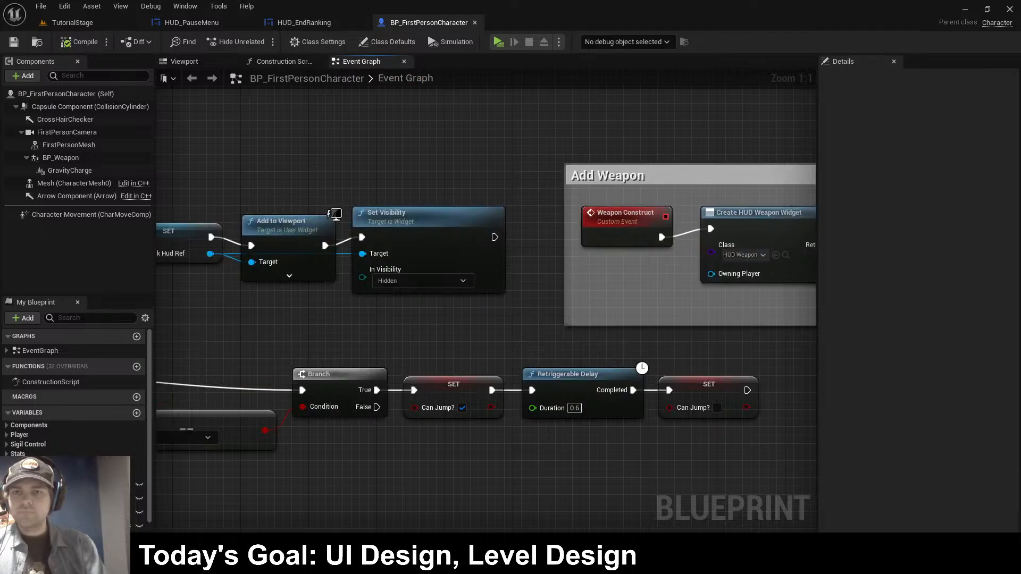
# - Run the game preview to check that the end ranking HUD is hidden at start
pyautogui.click(499, 43)
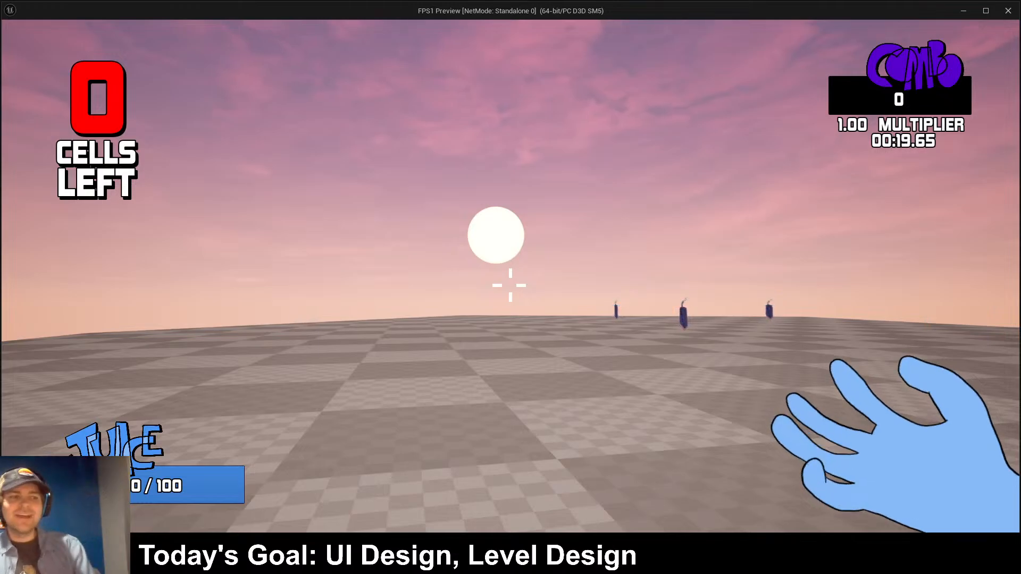
pyautogui.press('Escape')
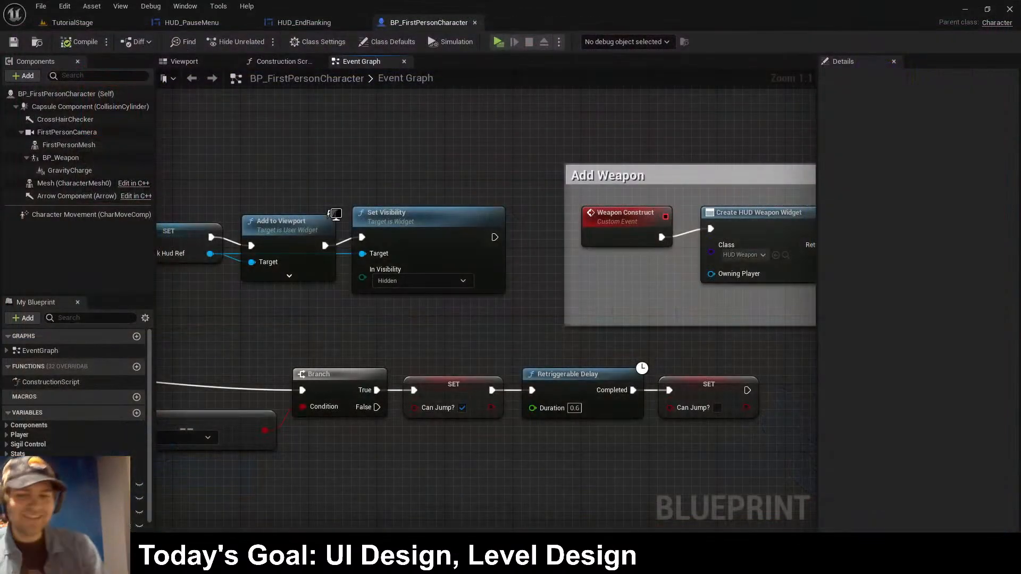
pyautogui.scroll(-1, 797, 421)
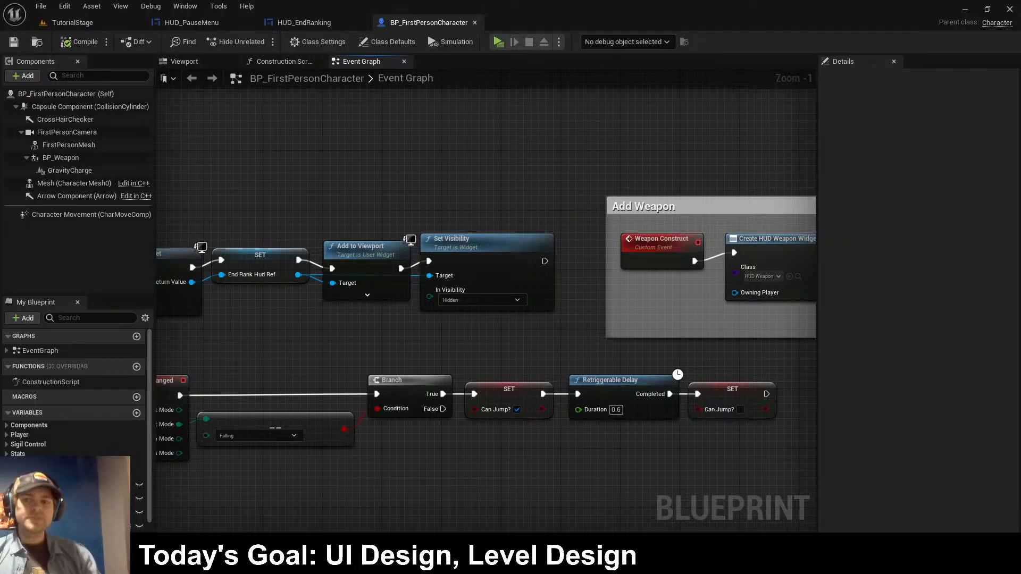
# - Create an Actor blueprint class in TutorialStage's Content/Interactable folder and name it BP_EndLevel
pyautogui.click(72, 22)
pyautogui.click(257, 359)
pyautogui.click(212, 359)
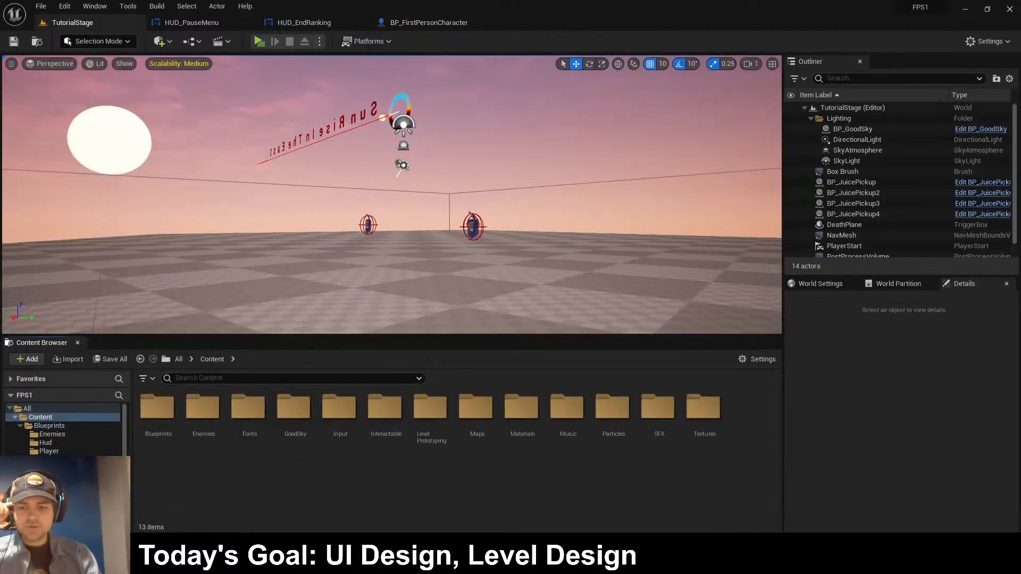
pyautogui.doubleClick(385, 417)
pyautogui.rightClick(291, 421)
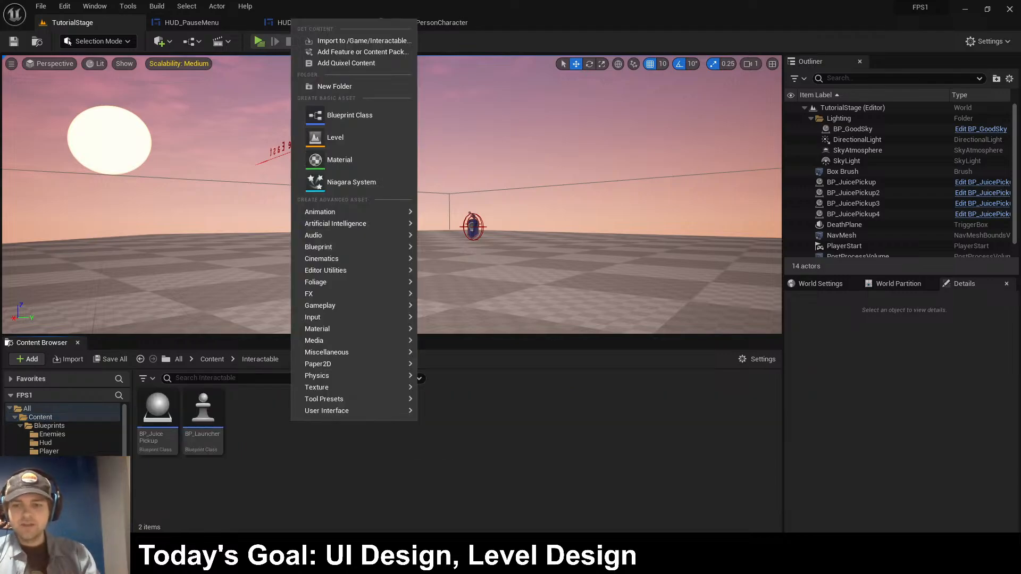
pyautogui.click(340, 114)
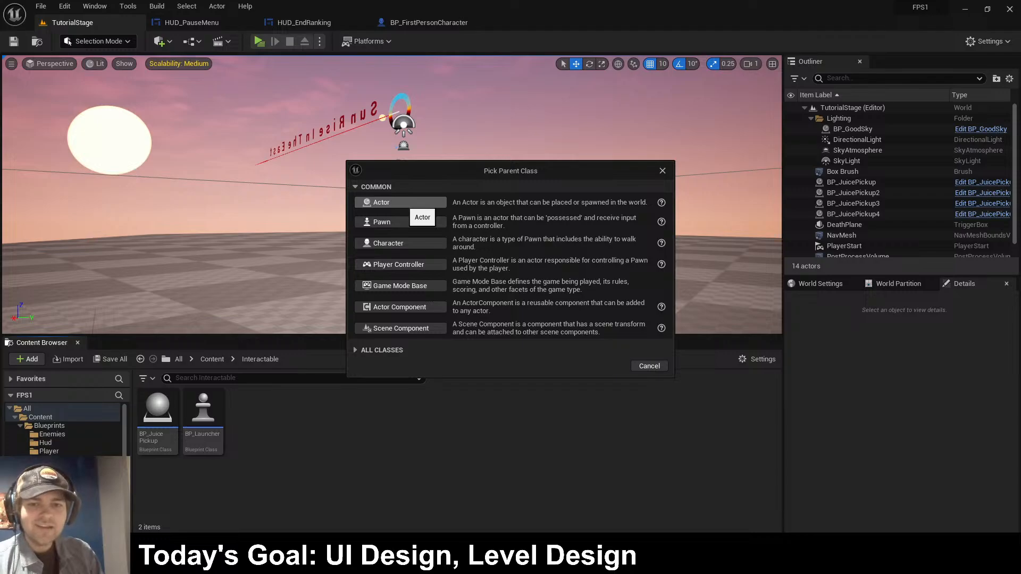
pyautogui.click(402, 203)
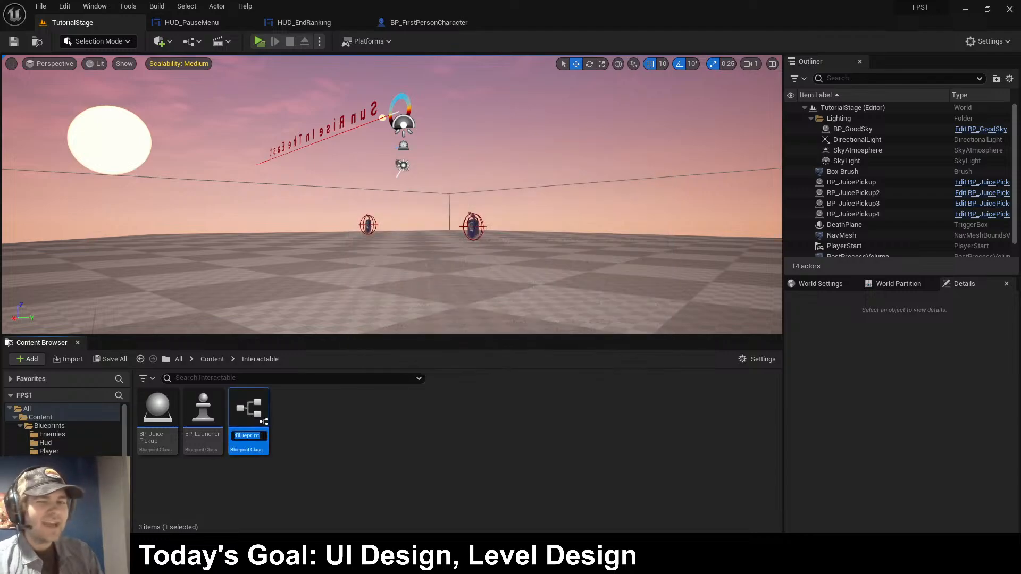
pyautogui.press('Return')
pyautogui.rightClick(247, 412)
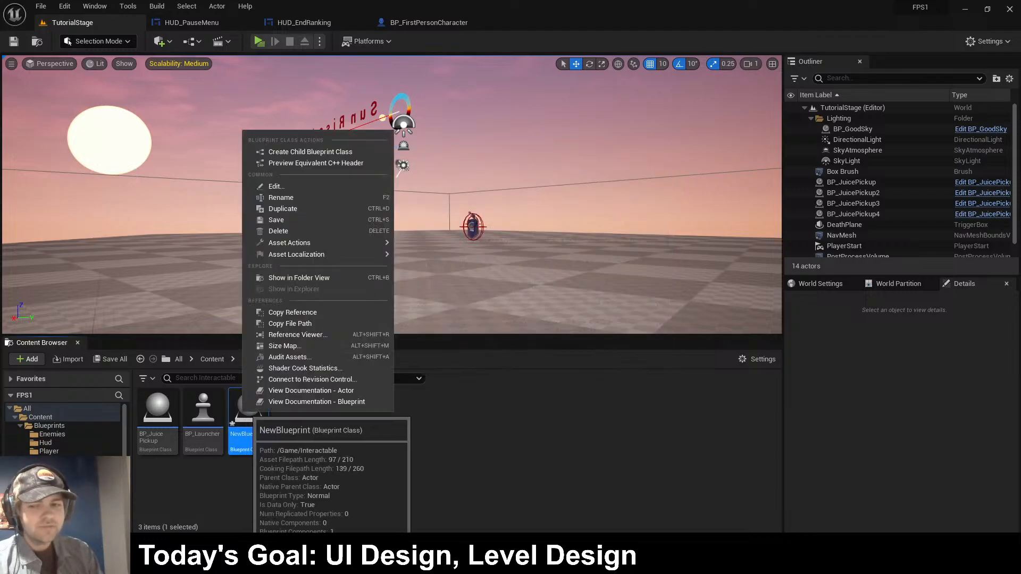
pyautogui.click(281, 197)
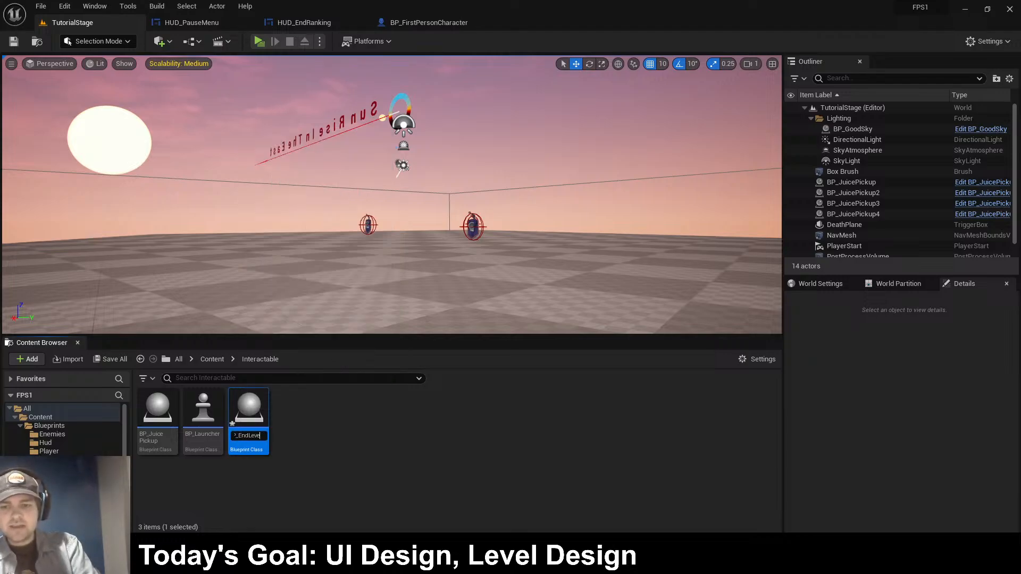
pyautogui.press('Return')
# - Create sprites from the Void1, Void2 and Void3 textures in the Textures/Other folder
pyautogui.click(211, 359)
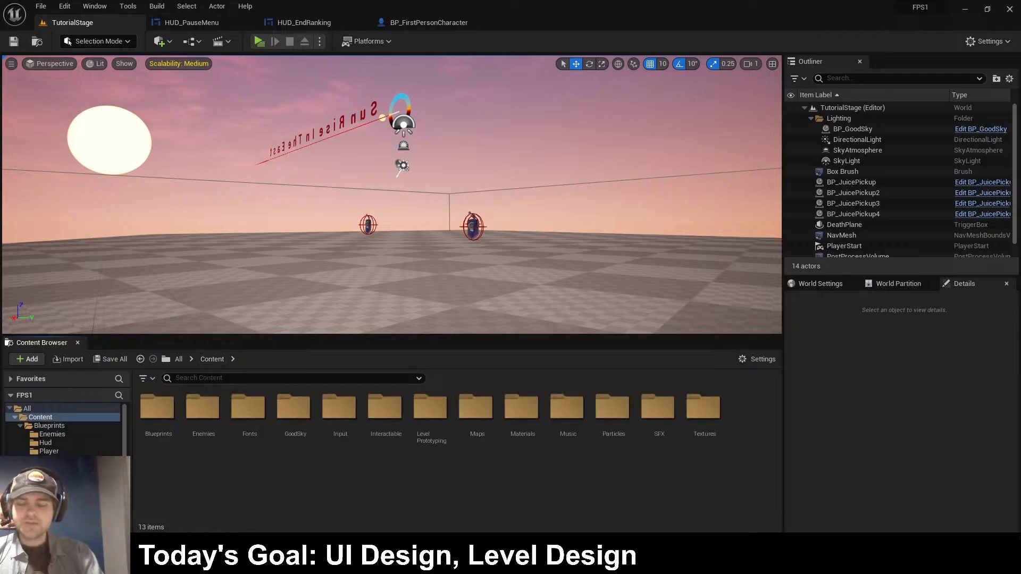
pyautogui.doubleClick(703, 413)
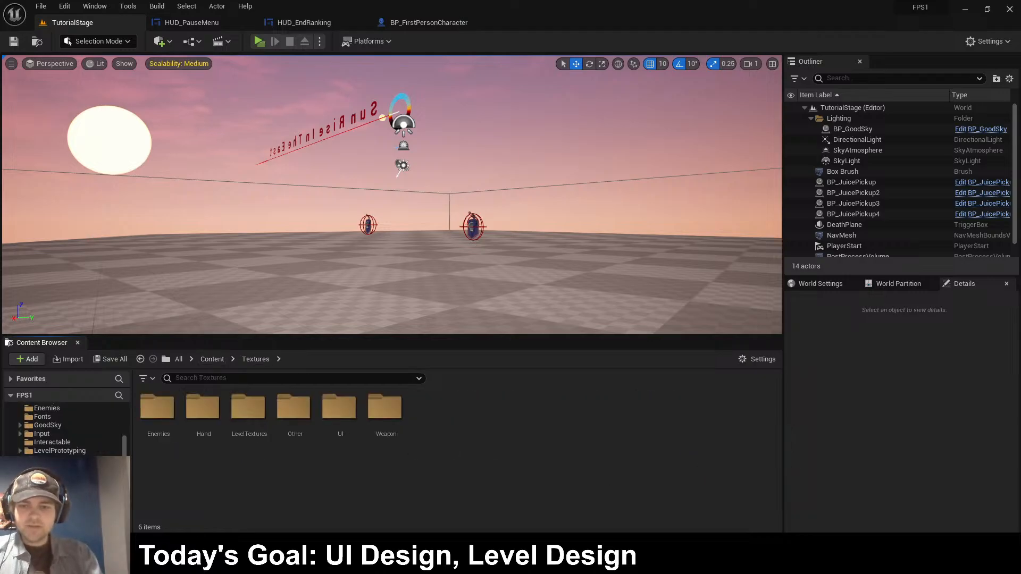
pyautogui.doubleClick(294, 420)
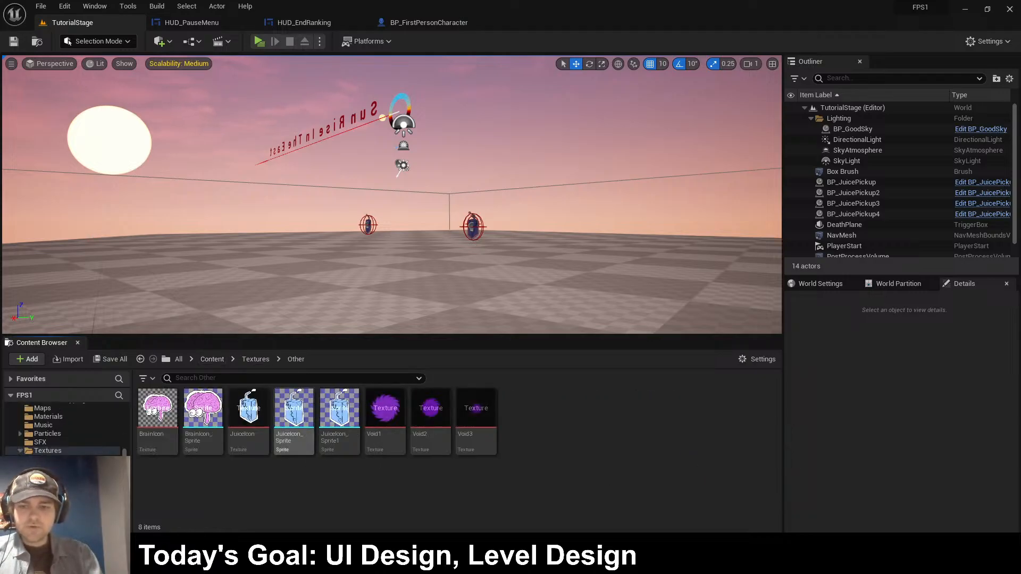
pyautogui.click(385, 420)
pyautogui.keyDown('ctrl'); pyautogui.click(431, 420); pyautogui.keyUp('ctrl')
pyautogui.keyDown('ctrl'); pyautogui.click(476, 420); pyautogui.keyUp('ctrl')
pyautogui.rightClick(479, 418)
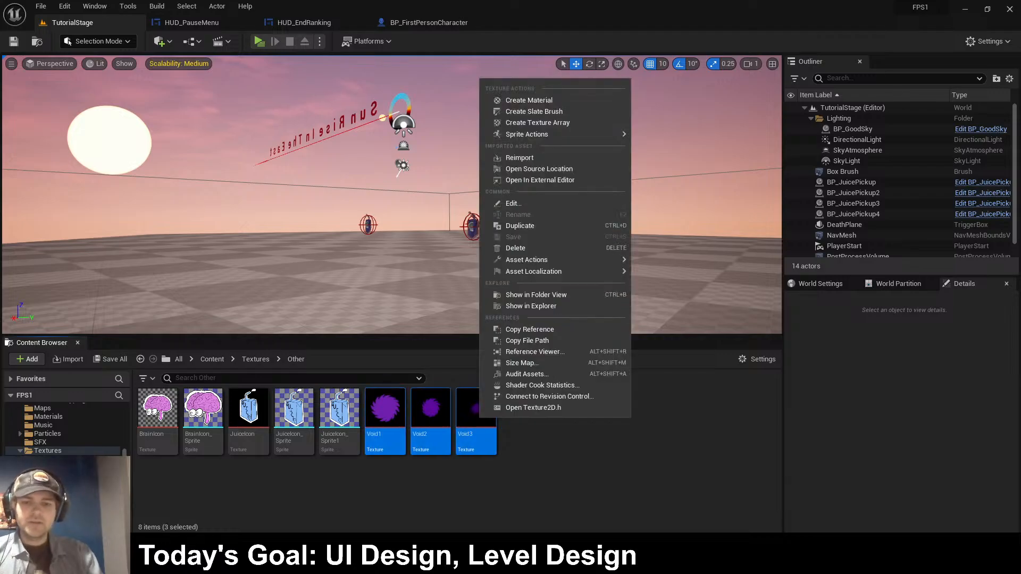
pyautogui.moveTo(527, 135)
pyautogui.click(678, 138)
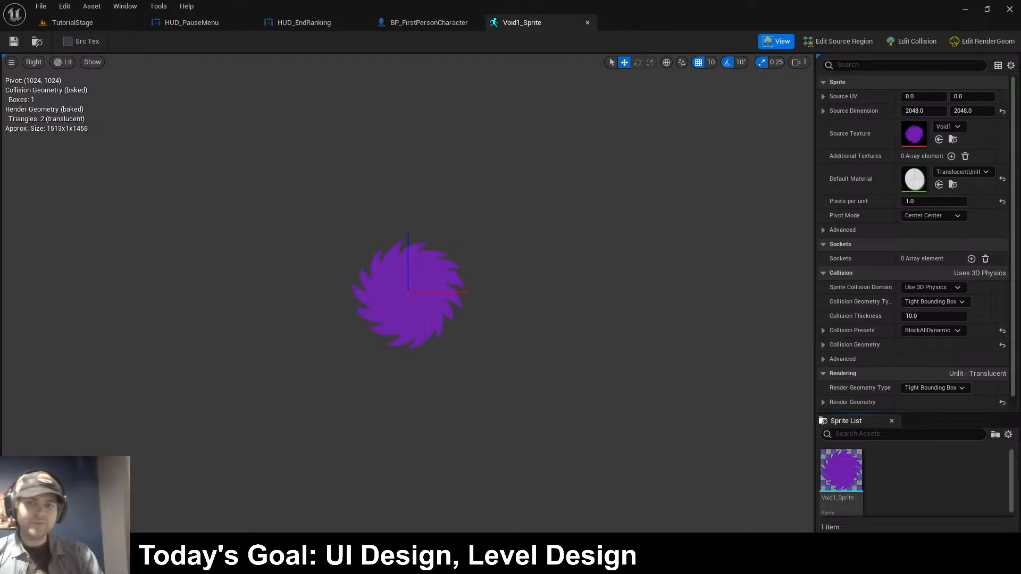
# - Open the BP_EndLevel blueprint from TutorialStage's Content/Interactable folder
pyautogui.click(72, 22)
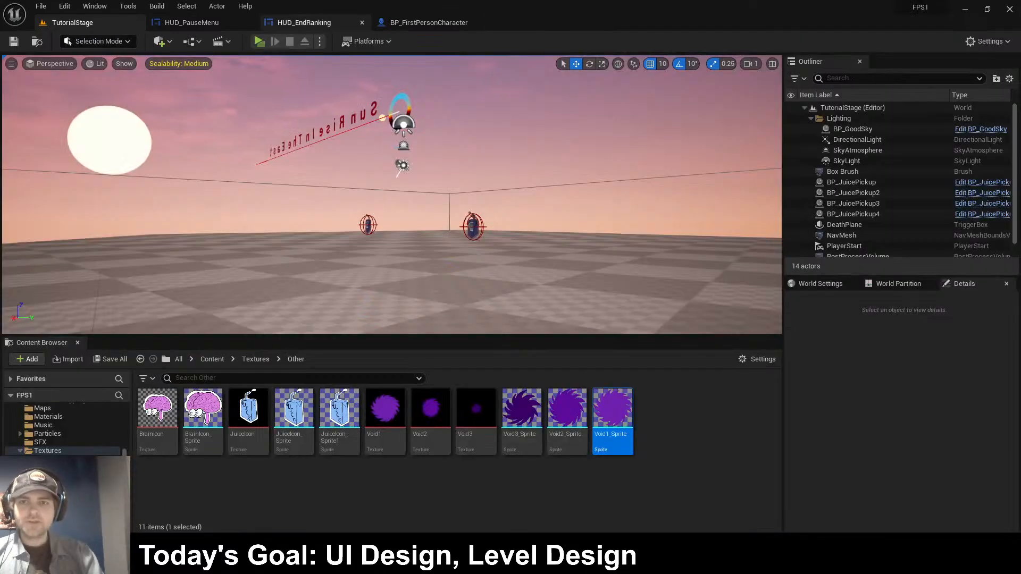
pyautogui.click(303, 22)
pyautogui.click(72, 22)
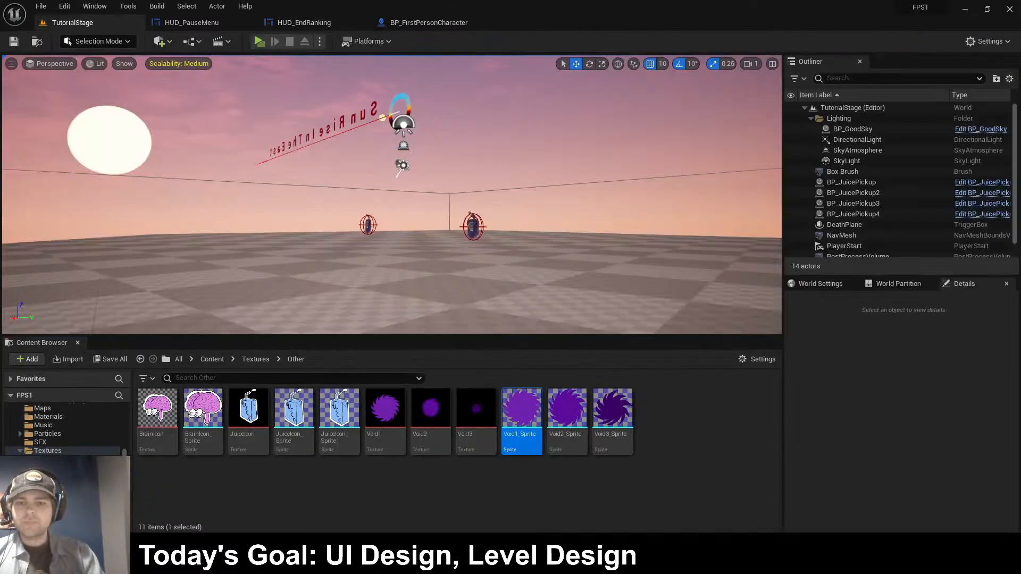
pyautogui.click(255, 359)
pyautogui.click(212, 359)
pyautogui.click(385, 409)
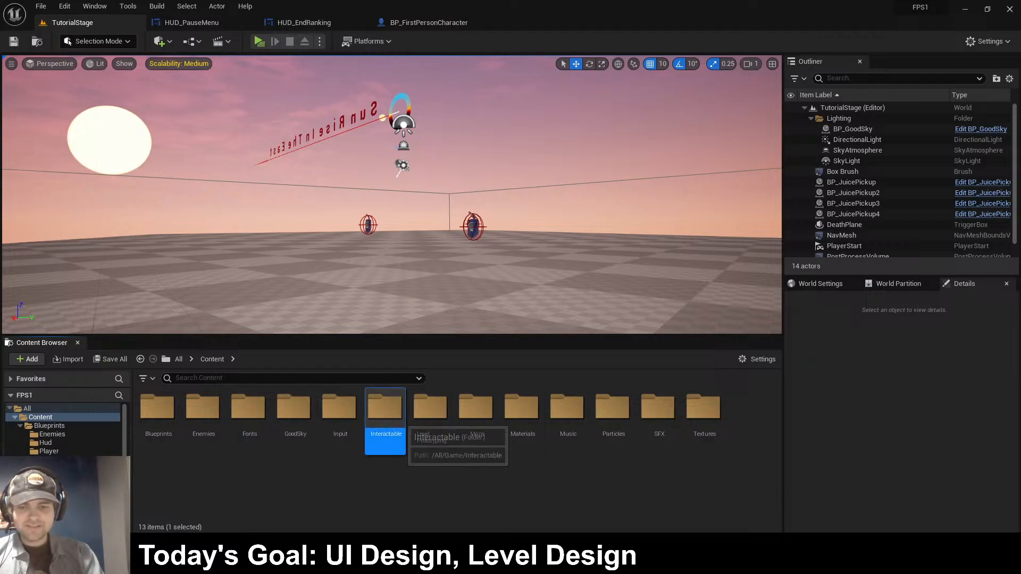
pyautogui.doubleClick(385, 409)
pyautogui.doubleClick(158, 409)
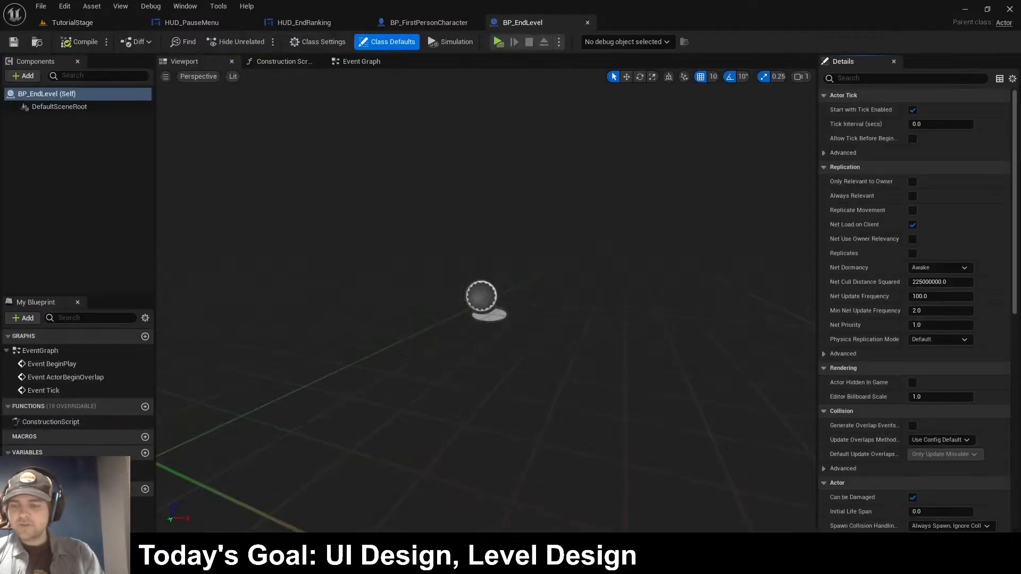
# - Add a Sphere Collision component to BP_EndLevel
pyautogui.click(23, 76)
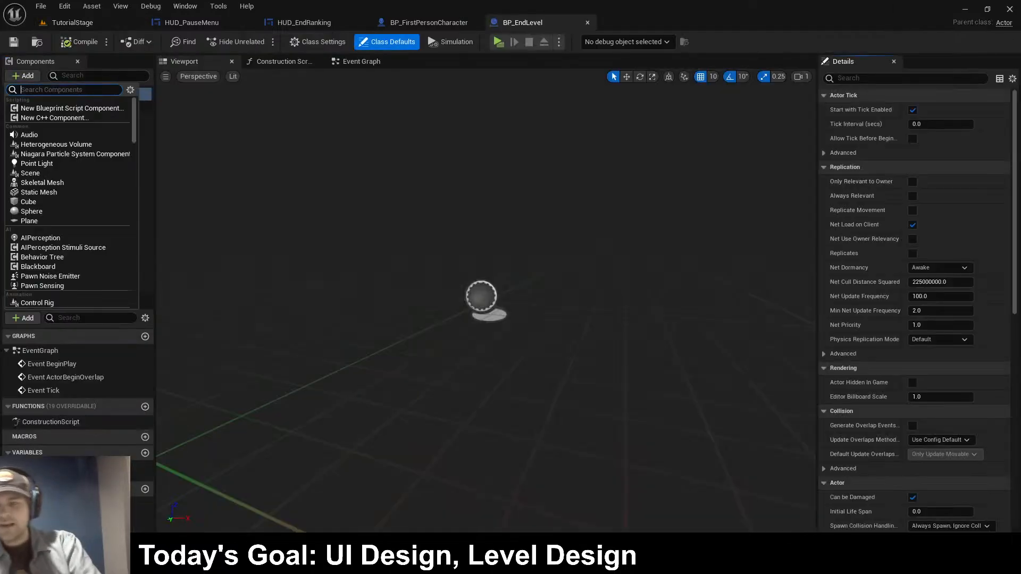
pyautogui.write('collision')
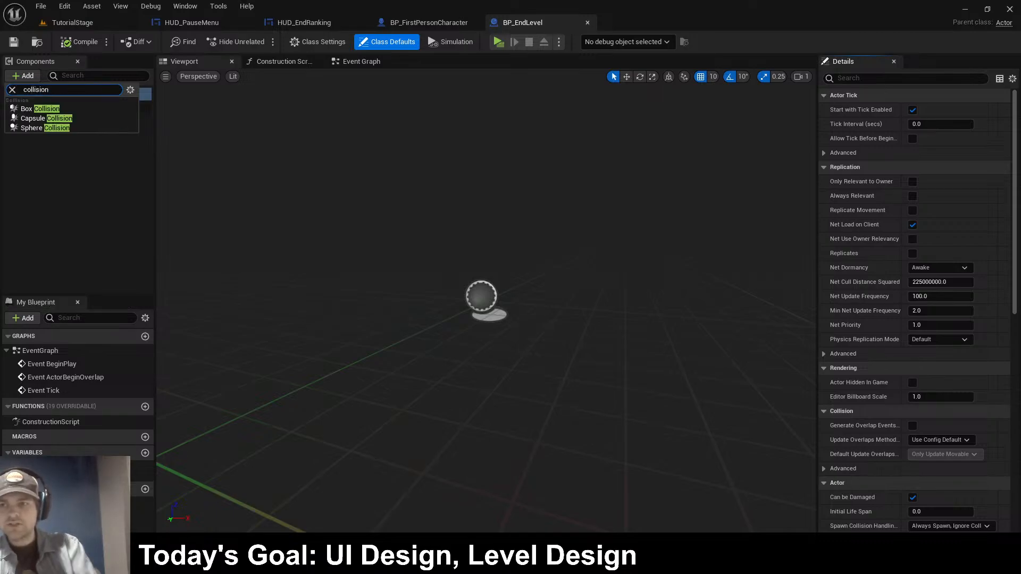
pyautogui.press('Down')
pyautogui.press('Down')
pyautogui.press('Down')
pyautogui.press('Return')
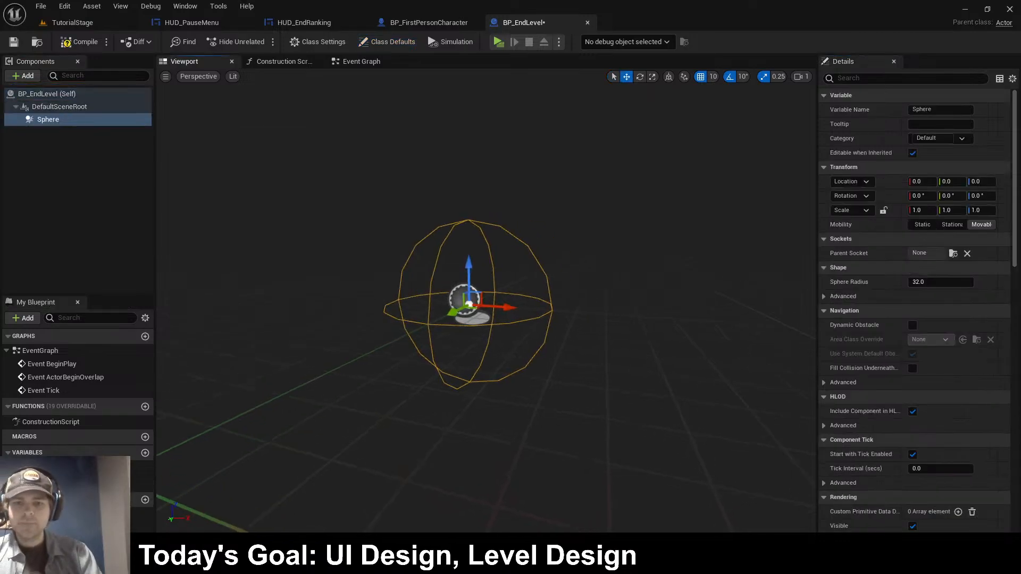
# - Add a Paper Sprite component under the sphere and set its source sprite to Void1_Sprite
pyautogui.click(23, 76)
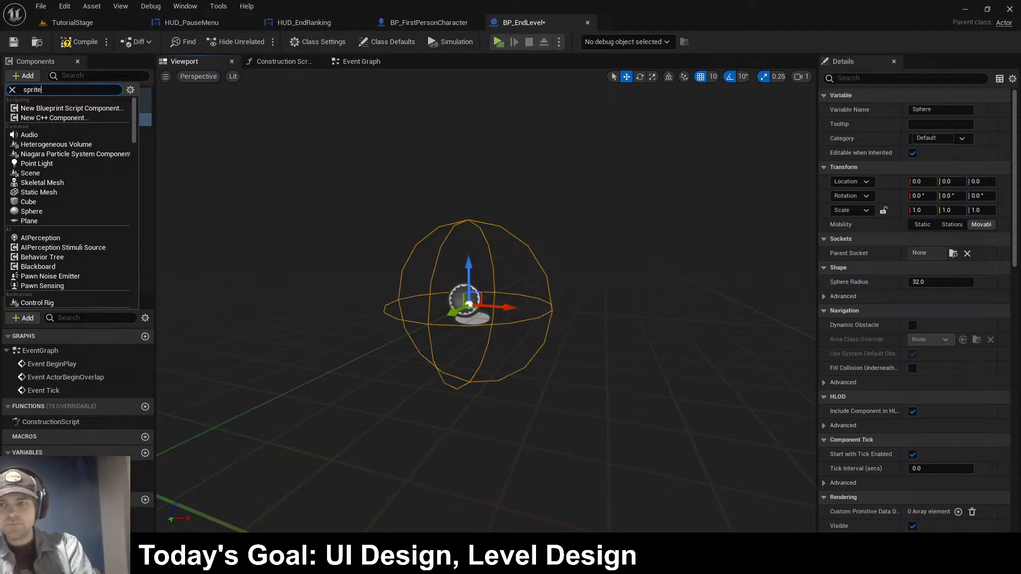
pyautogui.press('Down')
pyautogui.press('Return')
pyautogui.moveTo(479, 297); pyautogui.dragTo(443, 300, button='right')
pyautogui.scroll(-1, 531, 404)
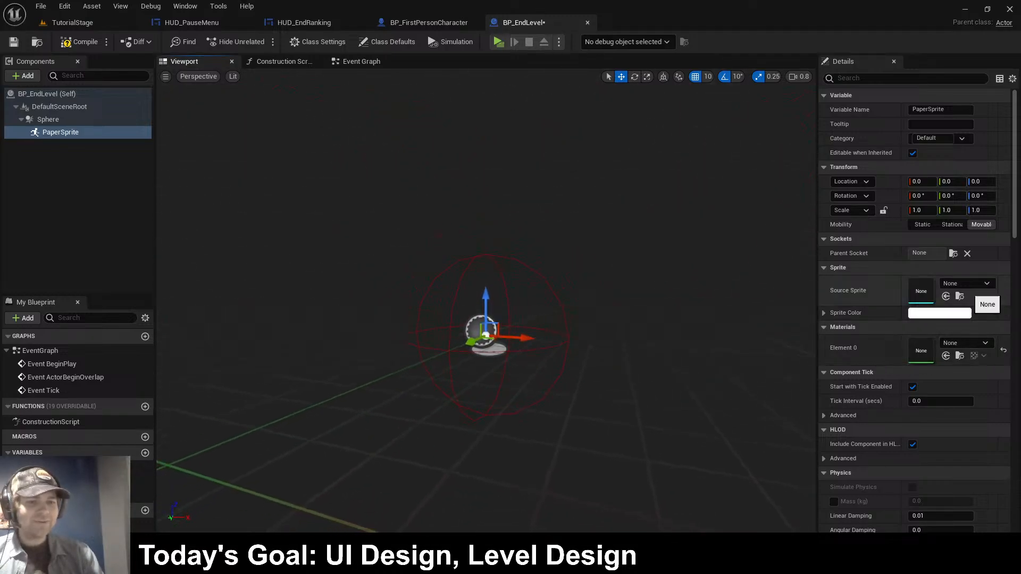
pyautogui.click(967, 283)
pyautogui.scroll(-5, 936, 462)
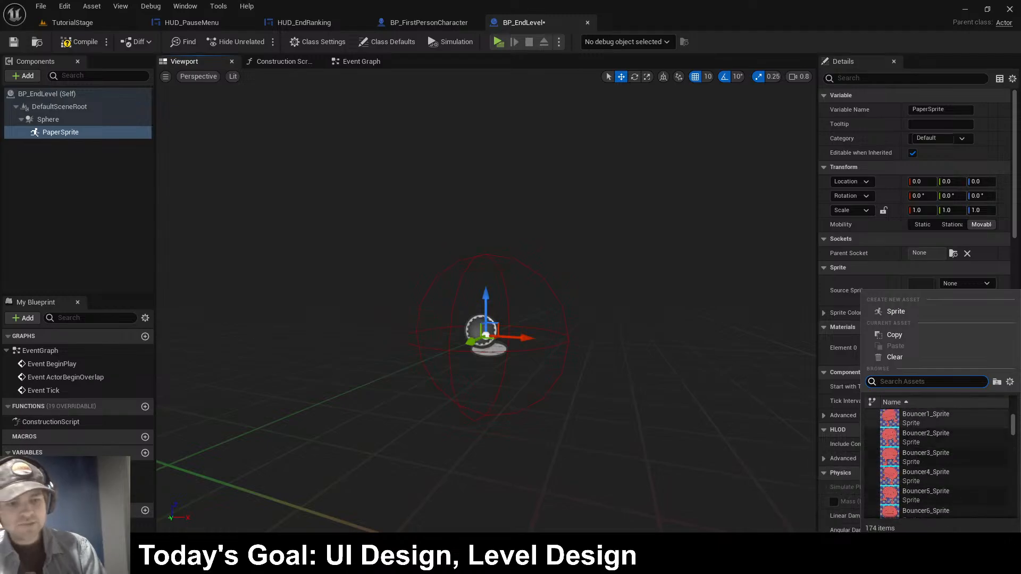
pyautogui.write('void')
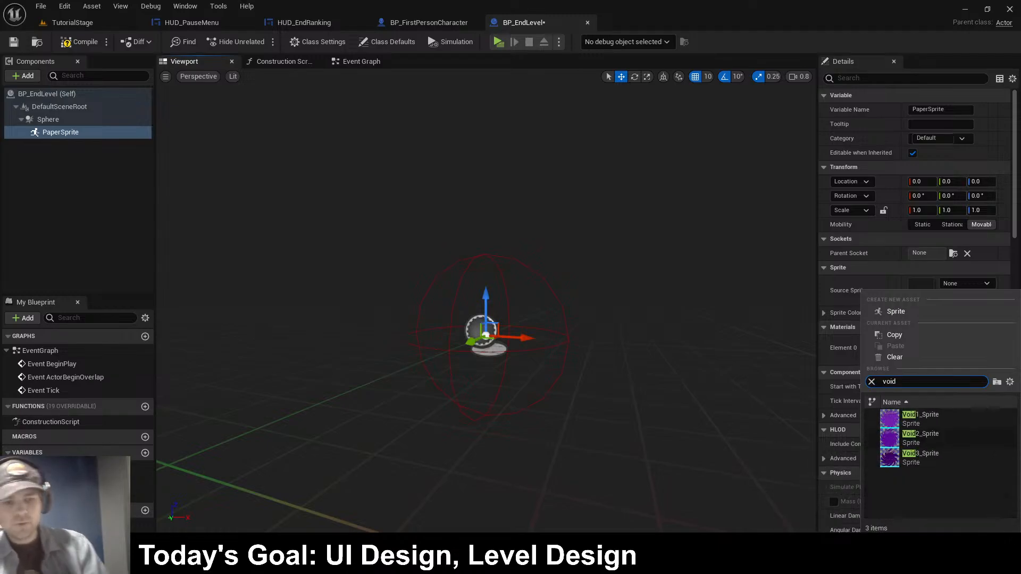
pyautogui.click(936, 419)
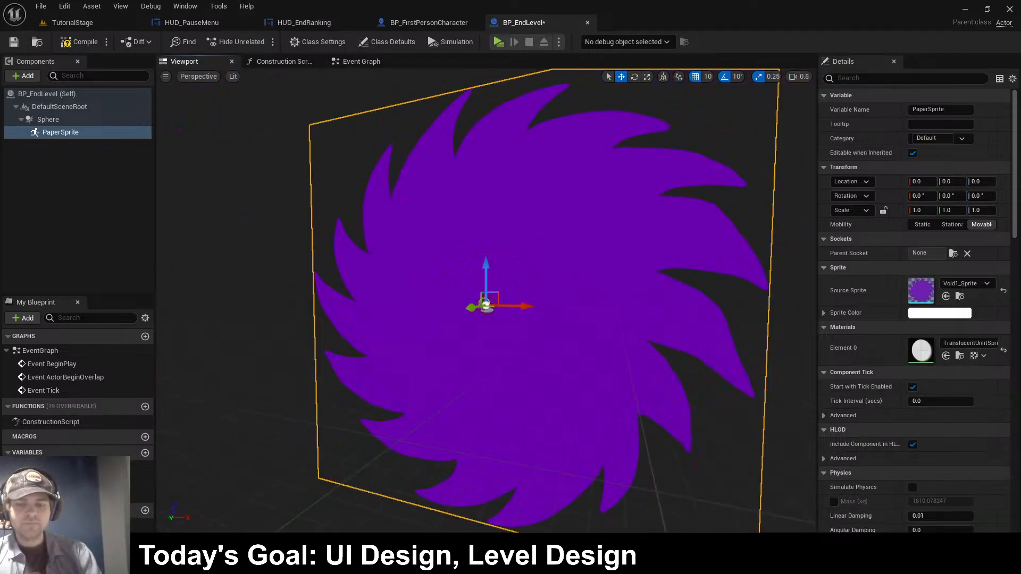
pyautogui.press('r')
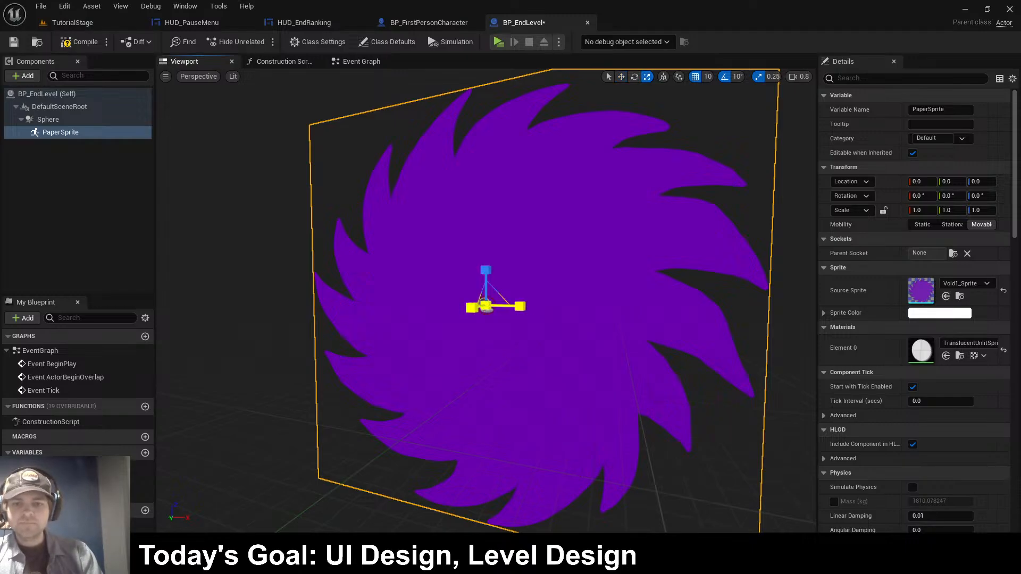
pyautogui.moveTo(486, 306); pyautogui.dragTo(453, 332)
pyautogui.press('w')
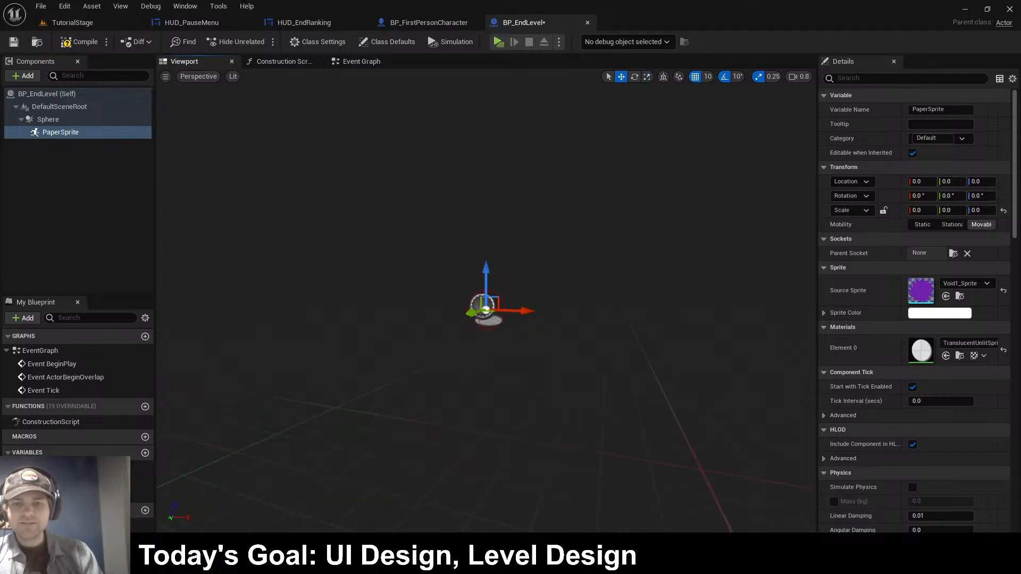
pyautogui.press('f')
pyautogui.hotkey('ctrl', 'z')
# - Scale the Void1 sprite component down uniformly to about 0.0885
pyautogui.press('f')
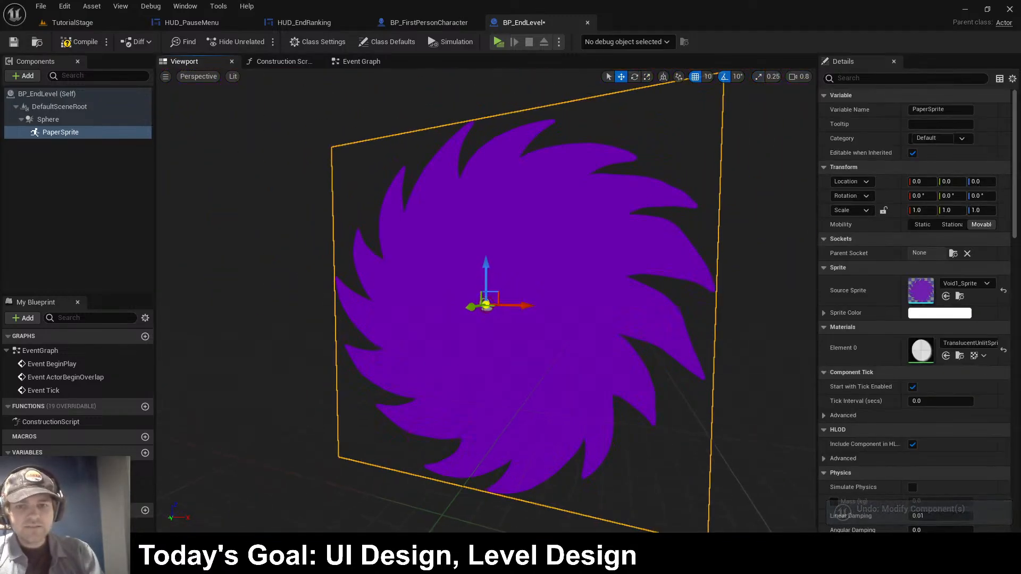
pyautogui.moveTo(487, 307); pyautogui.dragTo(455, 331)
pyautogui.hotkey('ctrl', 'z')
pyautogui.press('f')
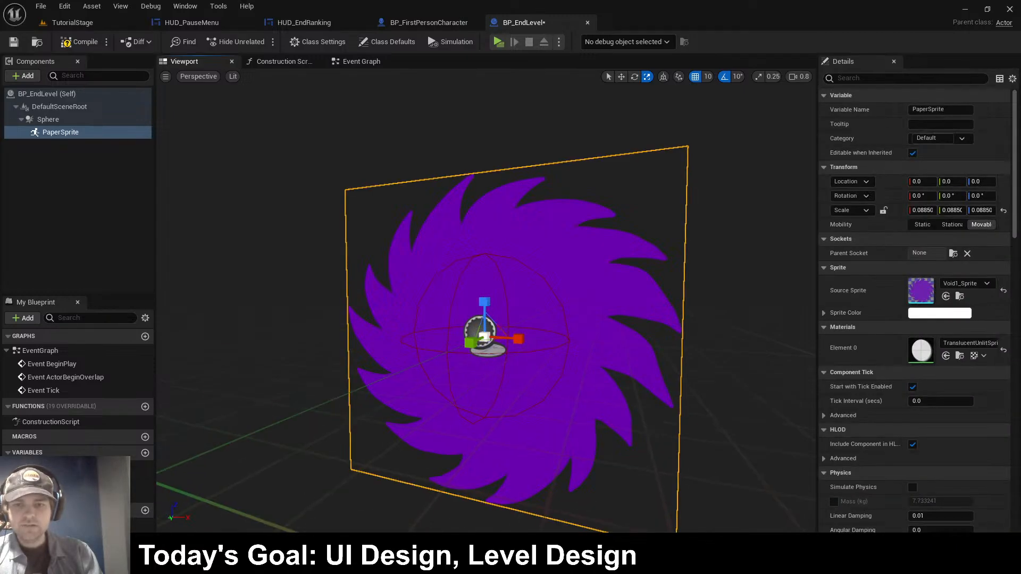
# - Set the collision sphere's radius to about 89.67 so it encloses the void sprite, and compile the blueprint
pyautogui.press('d')
pyautogui.moveTo(486, 319); pyautogui.dragTo(591, 319, button='right')
pyautogui.click(429, 313)
pyautogui.press('a')
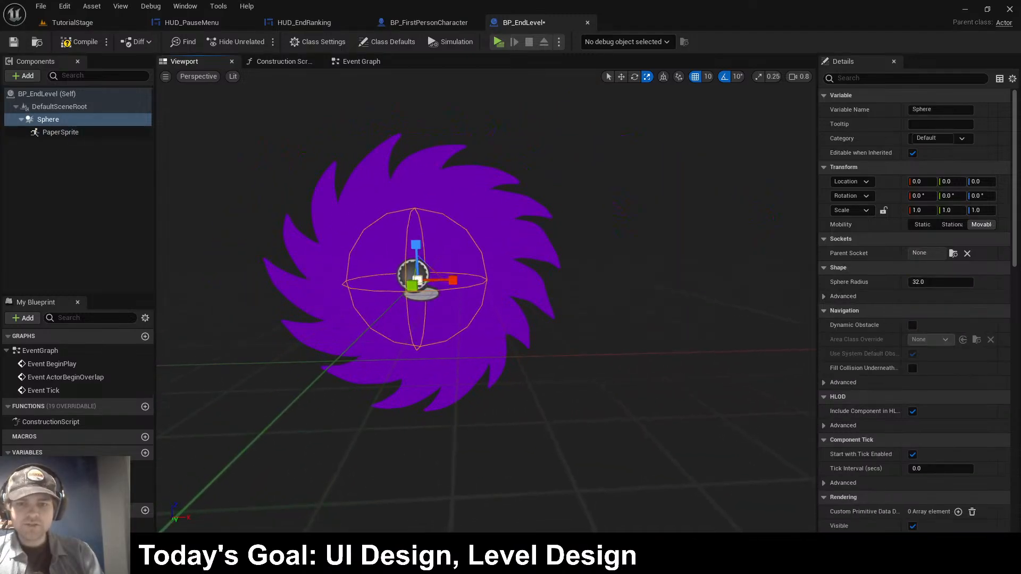
pyautogui.moveTo(452, 280); pyautogui.dragTo(469, 281)
pyautogui.hotkey('ctrl', 'z')
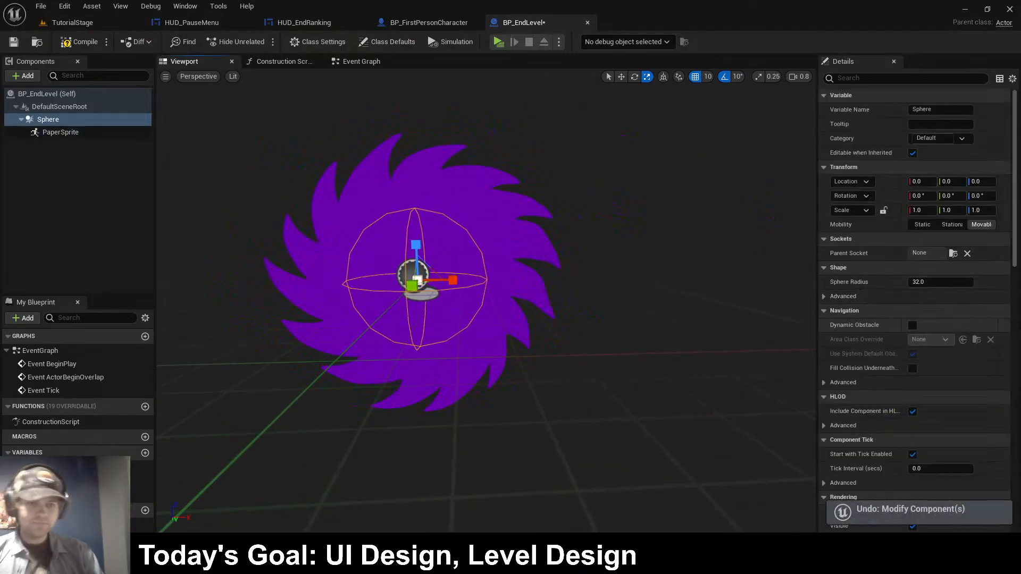
pyautogui.moveTo(947, 284); pyautogui.dragTo(906, 265)
pyautogui.scroll(-5, 486, 301)
pyautogui.scroll(-1, 947, 282)
pyautogui.moveTo(532, 319); pyautogui.dragTo(497, 316, button='right')
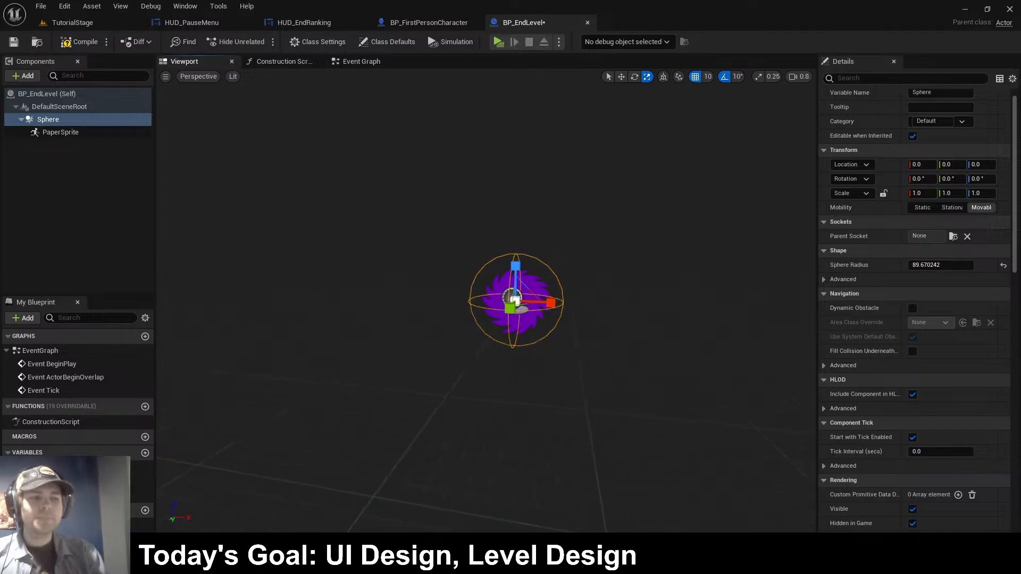
pyautogui.click(84, 42)
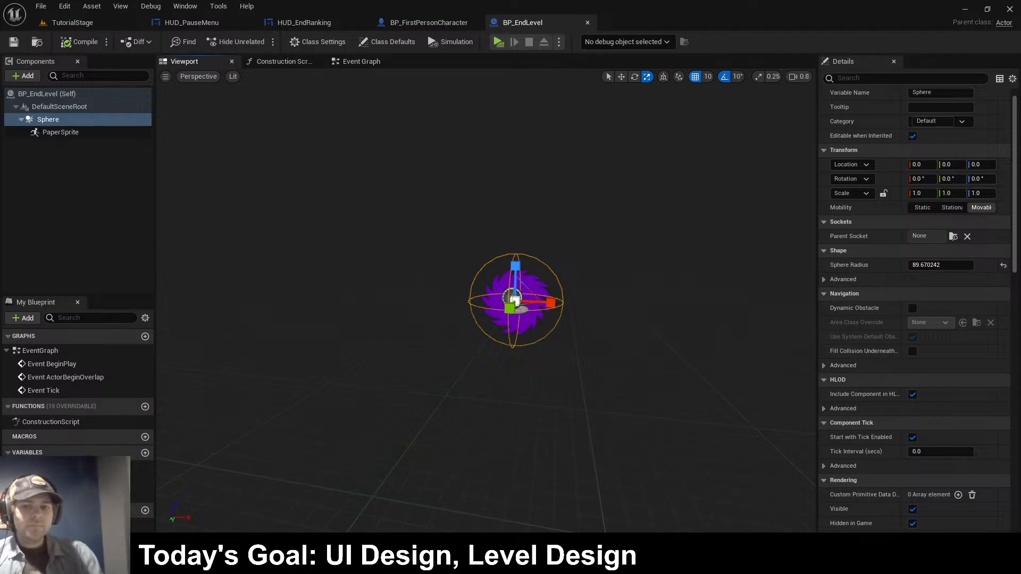
# - Duplicate the void sprite component and, with grid snapping off, move the copy to about 7.88 along Y
pyautogui.moveTo(516, 301)
pyautogui.mouseDown(button='right')
pyautogui.moveTo(479, 298)
pyautogui.moveTo(516, 299)
pyautogui.mouseUp(button='right')
pyautogui.press('w')
pyautogui.press('d')
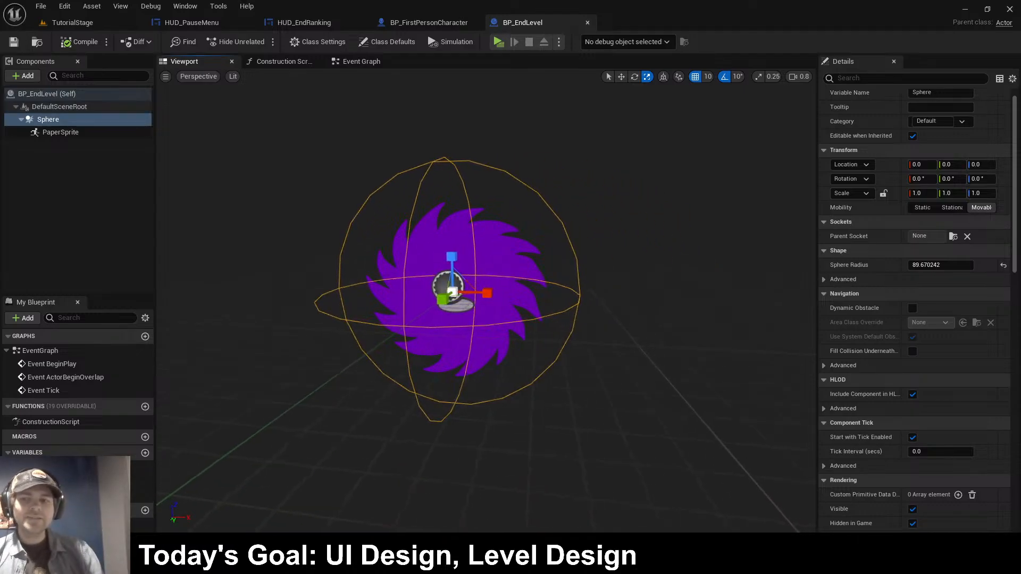
pyautogui.click(453, 292)
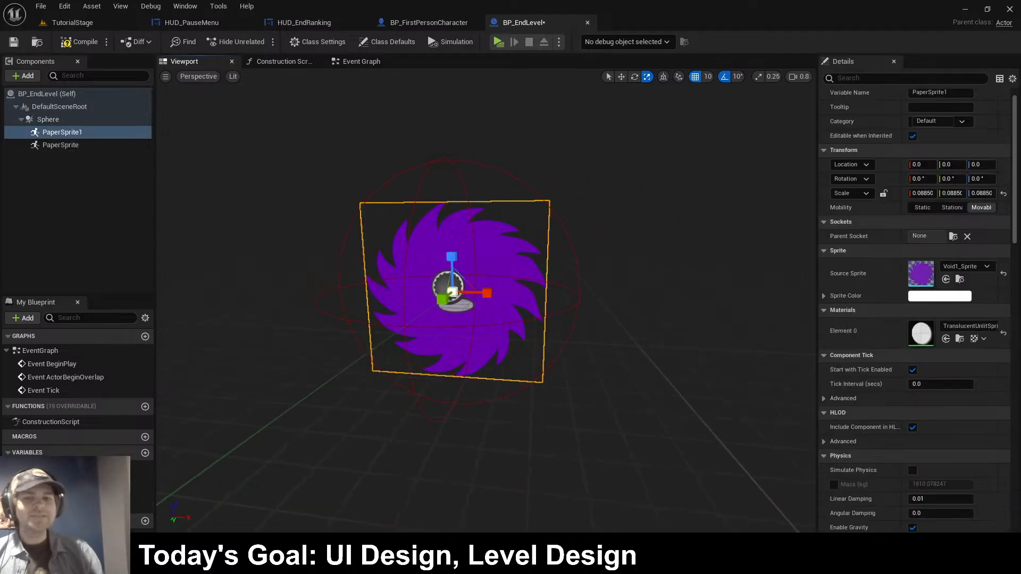
pyautogui.press('d')
pyautogui.moveTo(453, 291); pyautogui.dragTo(385, 285, button='right')
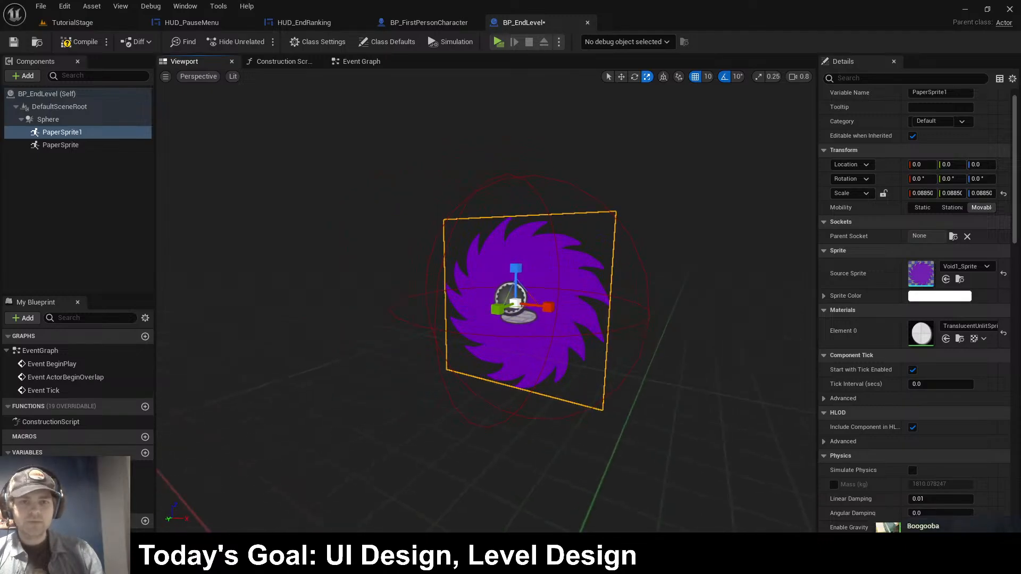
pyautogui.press('d')
pyautogui.moveTo(603, 281); pyautogui.dragTo(523, 280, button='right')
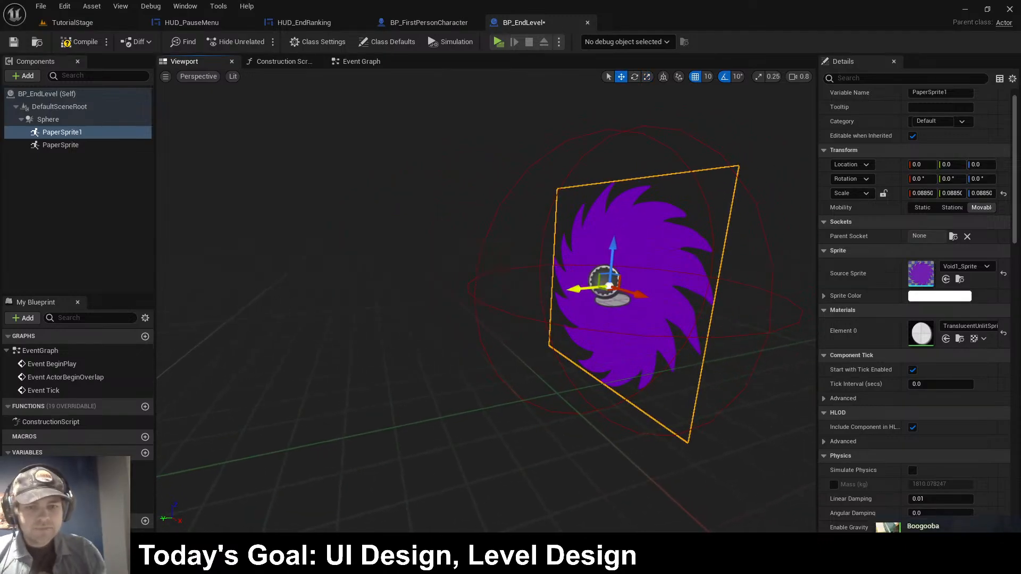
pyautogui.hotkey('ctrl', 'z')
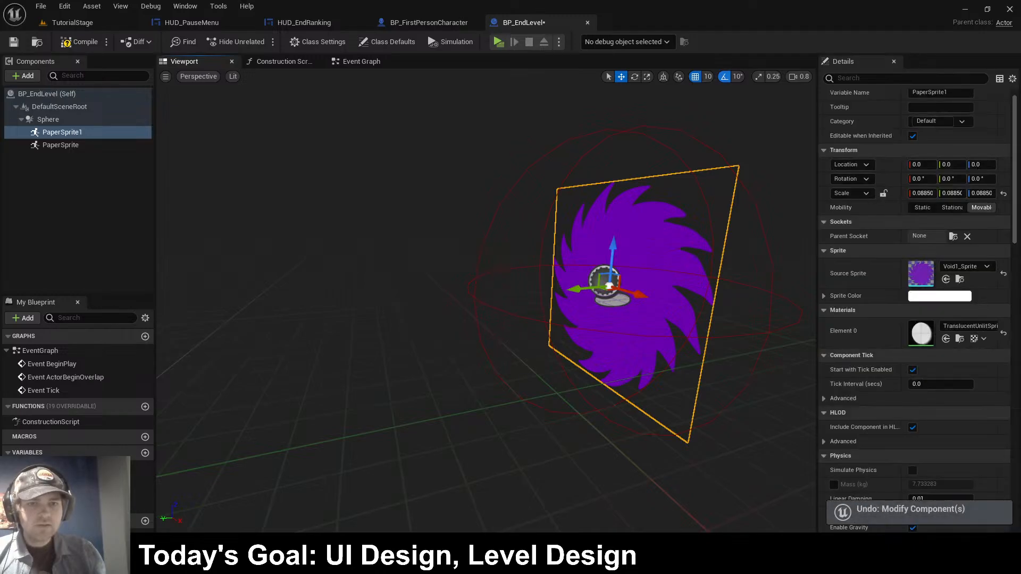
pyautogui.click(695, 76)
pyautogui.moveTo(585, 289); pyautogui.dragTo(573, 290)
# - Set the duplicated sprite component's source sprite to Void2_Sprite
pyautogui.click(965, 266)
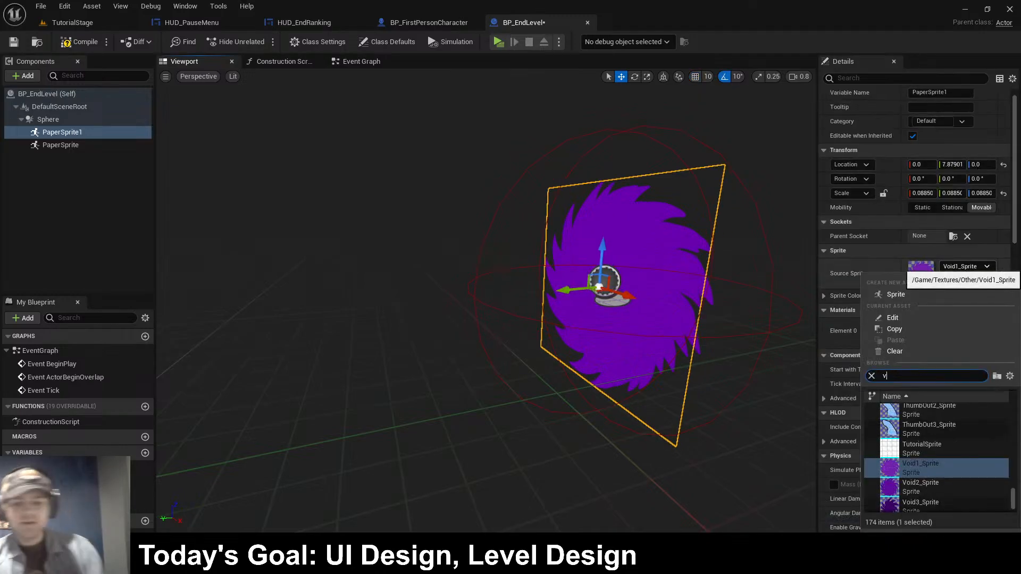
pyautogui.write('void2')
pyautogui.click(920, 409)
# - Duplicate the Void2 sprite component, placing the copy in front of it at about 15.83 along Y
pyautogui.click(686, 266)
pyautogui.moveTo(686, 266); pyautogui.dragTo(771, 234, button='right')
pyautogui.click(425, 234)
pyautogui.keyDown('alt'); pyautogui.moveTo(399, 282); pyautogui.dragTo(379, 288); pyautogui.keyUp('alt')
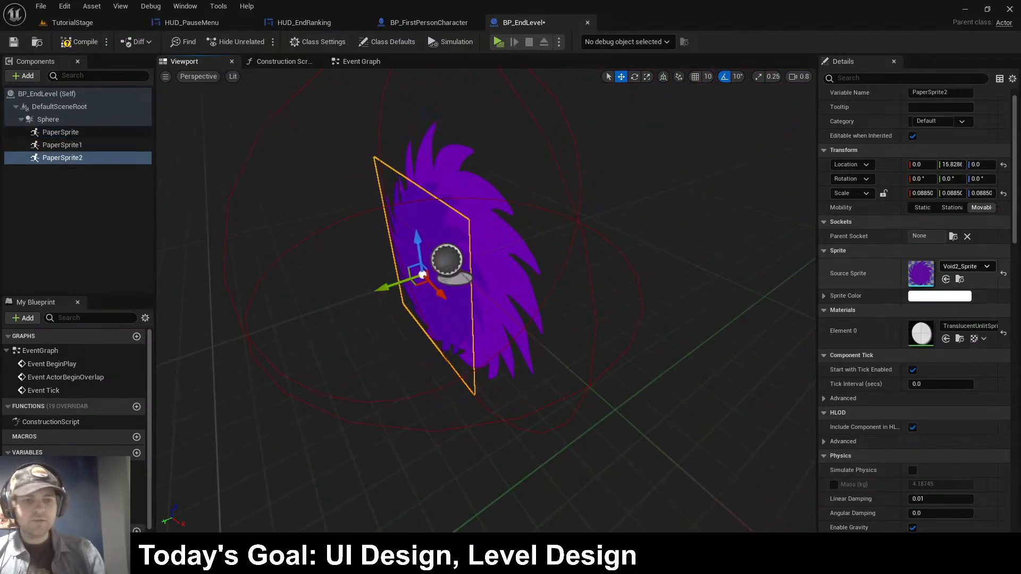
# - Set the front sprite component's source sprite to Void3_Sprite and compile the blueprint
pyautogui.click(959, 266)
pyautogui.write('void3')
pyautogui.press('Return')
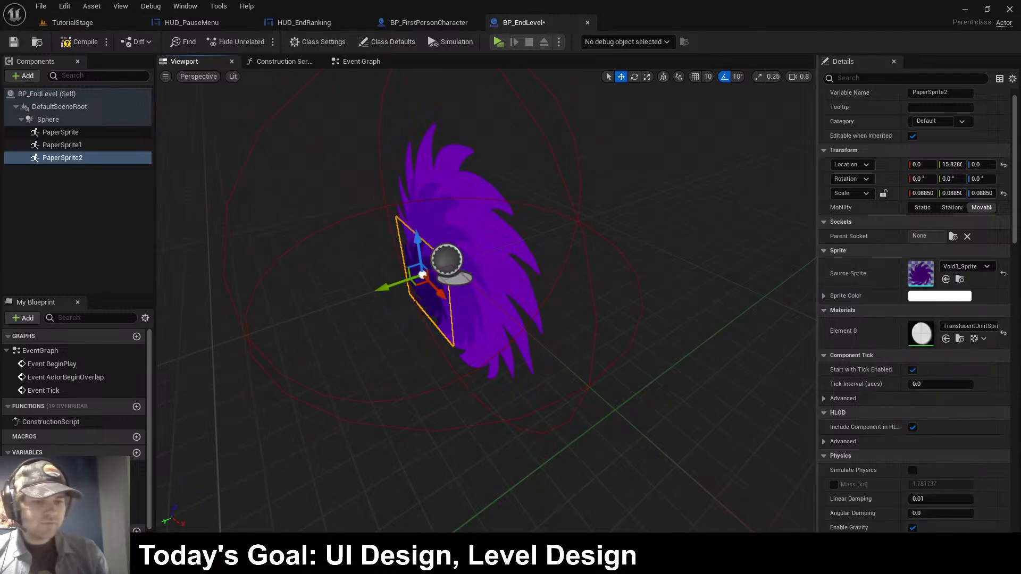
pyautogui.moveTo(531, 266); pyautogui.dragTo(452, 266, button='right')
pyautogui.click(79, 41)
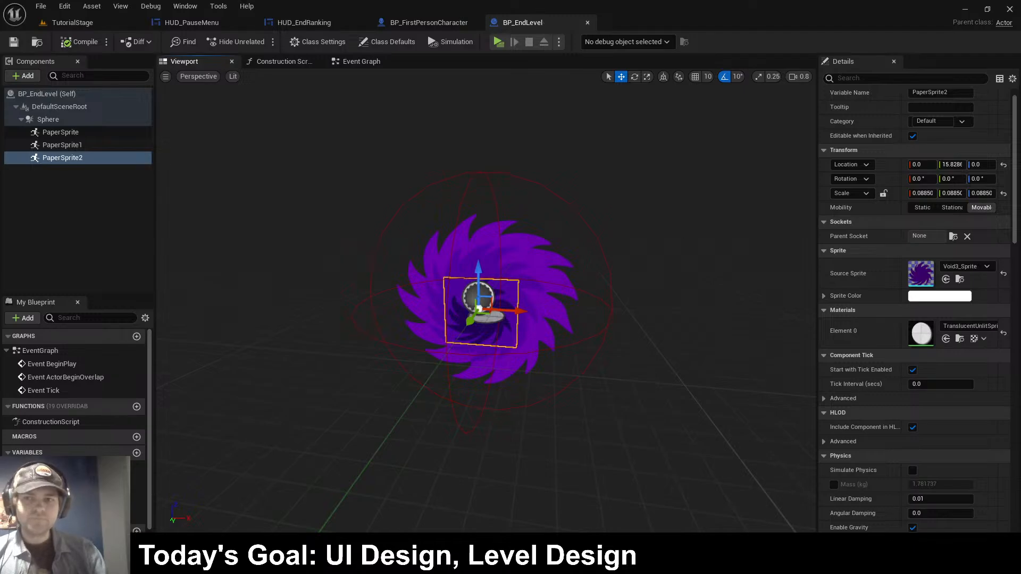
# - Delete the Event BeginPlay and Event ActorBeginOverlap nodes from BP_EndLevel's event graph
pyautogui.click(361, 62)
pyautogui.moveTo(463, 182); pyautogui.dragTo(585, 277)
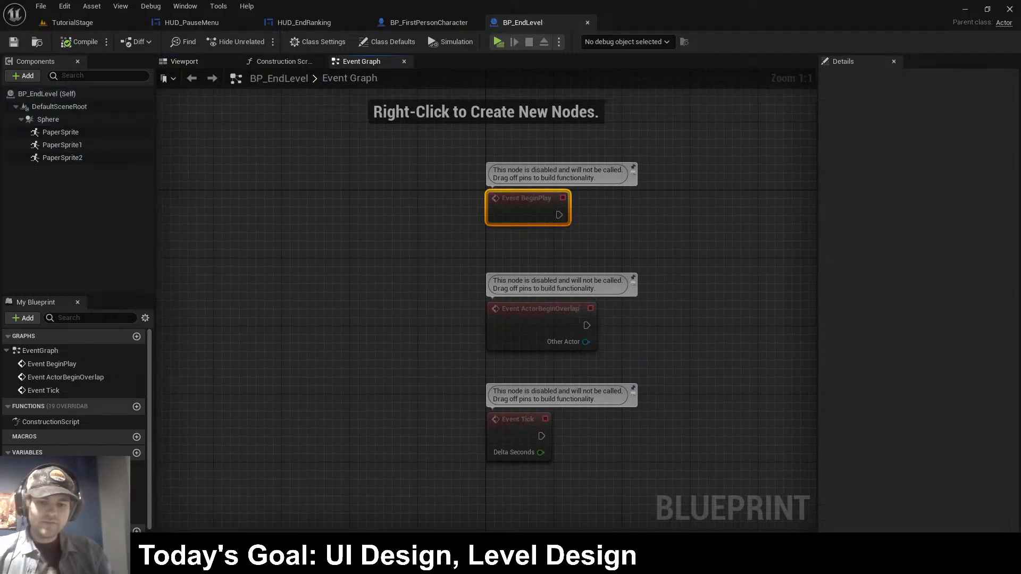
pyautogui.moveTo(337, 154); pyautogui.dragTo(588, 342)
pyautogui.press('Delete')
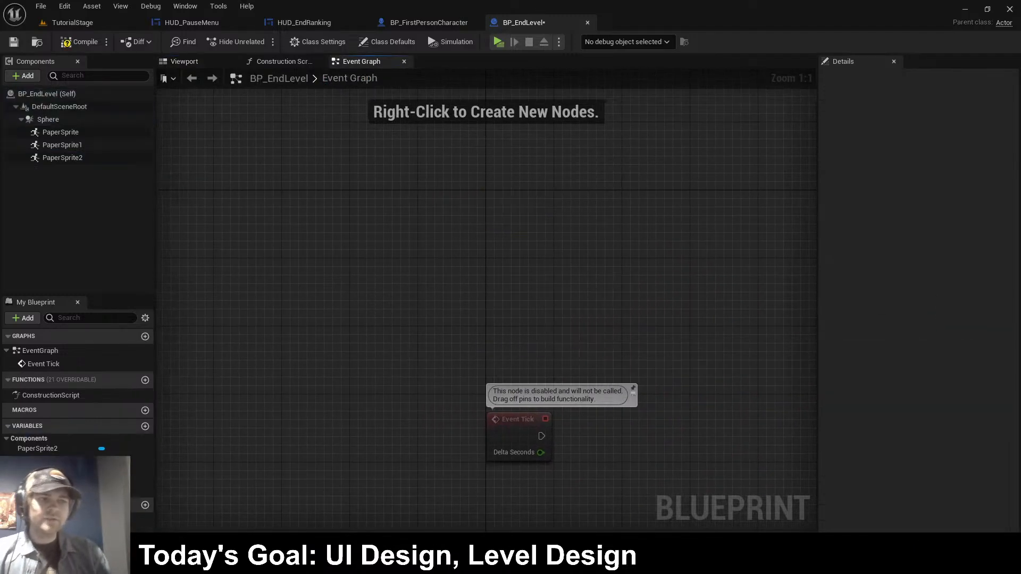
# - Open the BP_Bouncer2 blueprint from TutorialStage's Content/Enemies folder and examine the nodes in its event graph
pyautogui.click(73, 22)
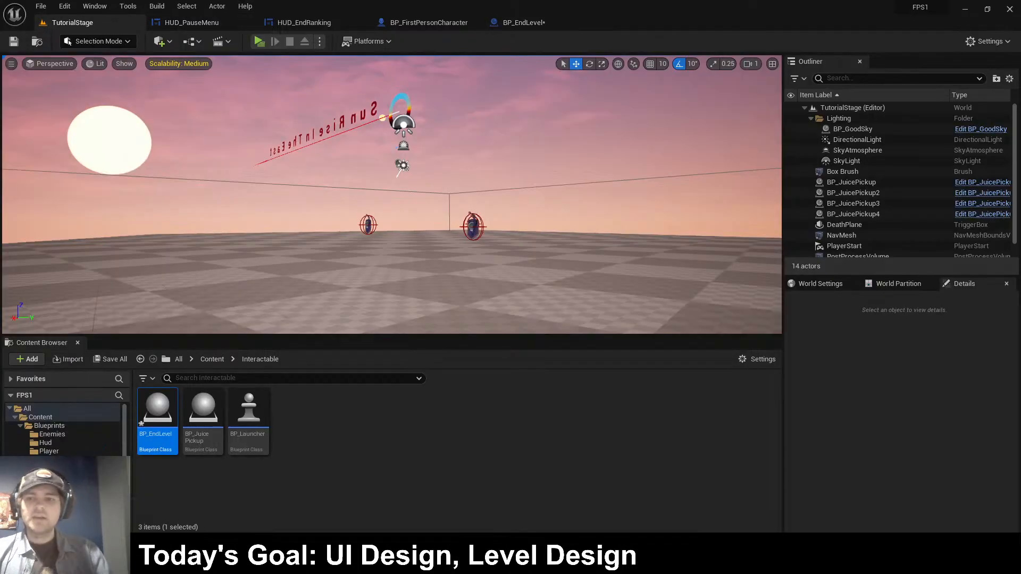
pyautogui.click(212, 359)
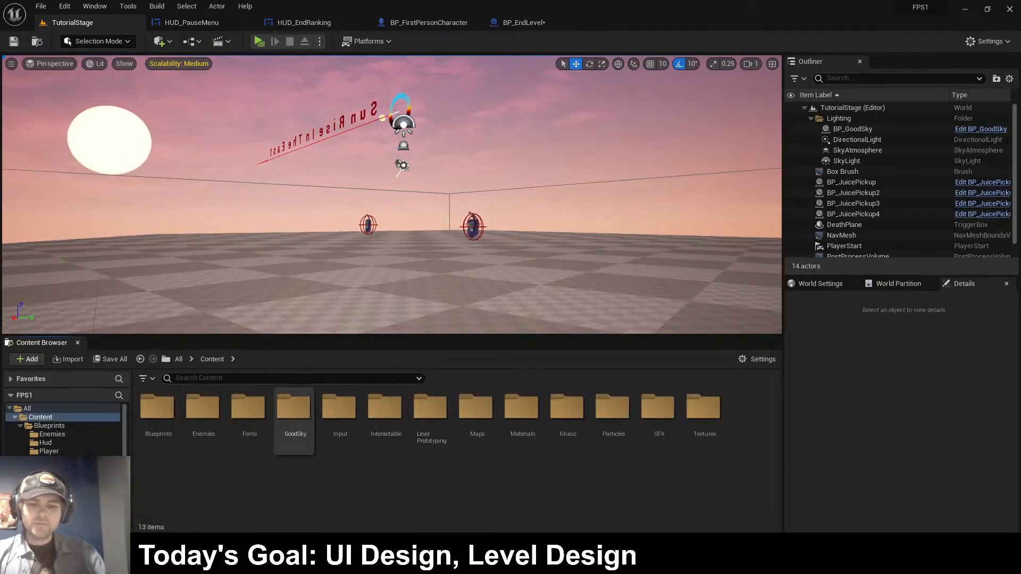
pyautogui.doubleClick(203, 410)
pyautogui.click(202, 412)
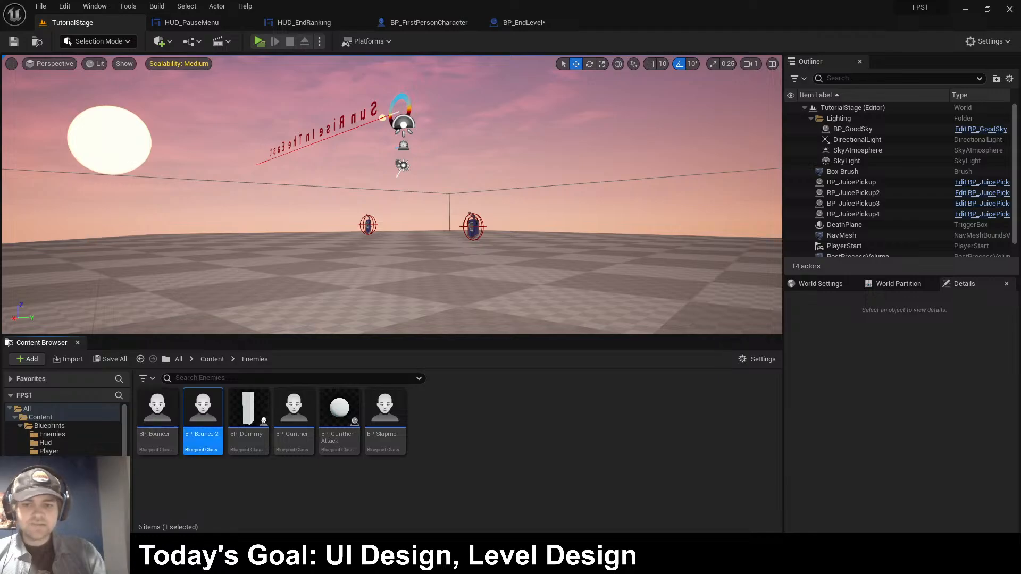
pyautogui.doubleClick(203, 410)
pyautogui.scroll(-3, 420, 335)
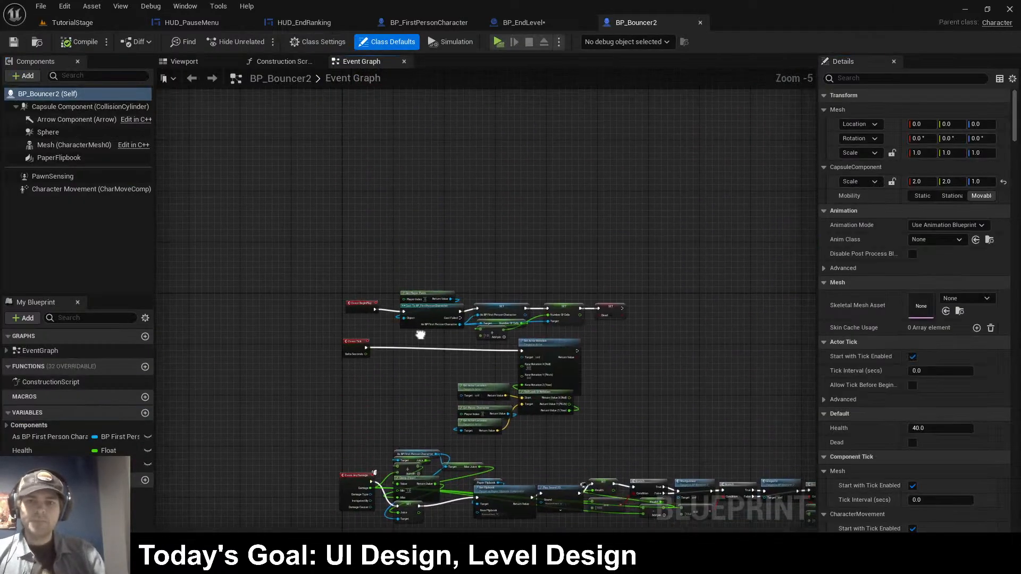
# - Copy the Set Actor Rotation, Find Look at Rotation and location nodes from BP_Bouncer2 into BP_EndLevel and connect Event Tick to Set Actor Rotation
pyautogui.scroll(3, 389, 338)
pyautogui.moveTo(388, 339); pyautogui.dragTo(324, 291, button='right')
pyautogui.moveTo(358, 479); pyautogui.dragTo(595, 309)
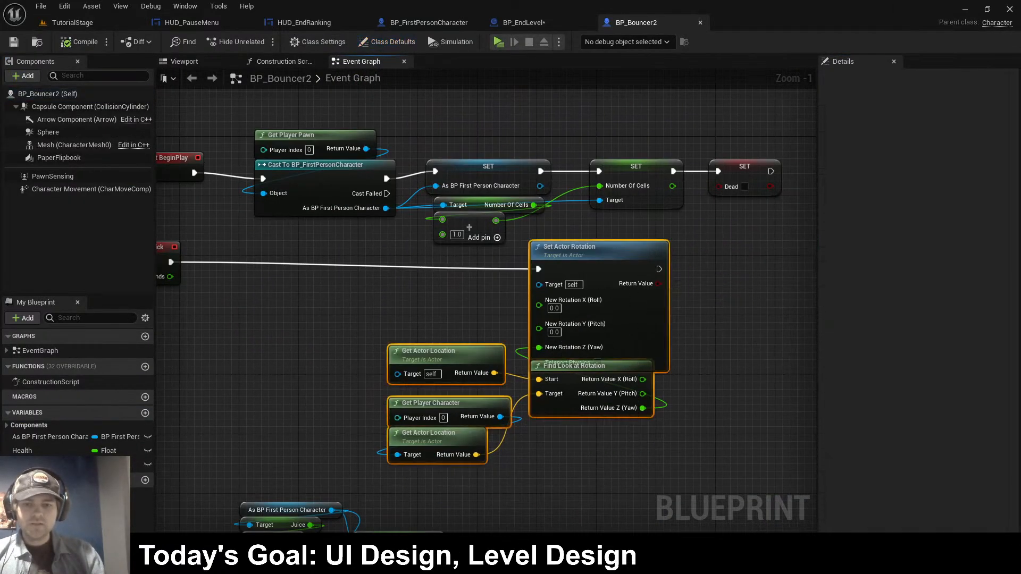
pyautogui.hotkey('ctrl', 'c')
pyautogui.click(523, 22)
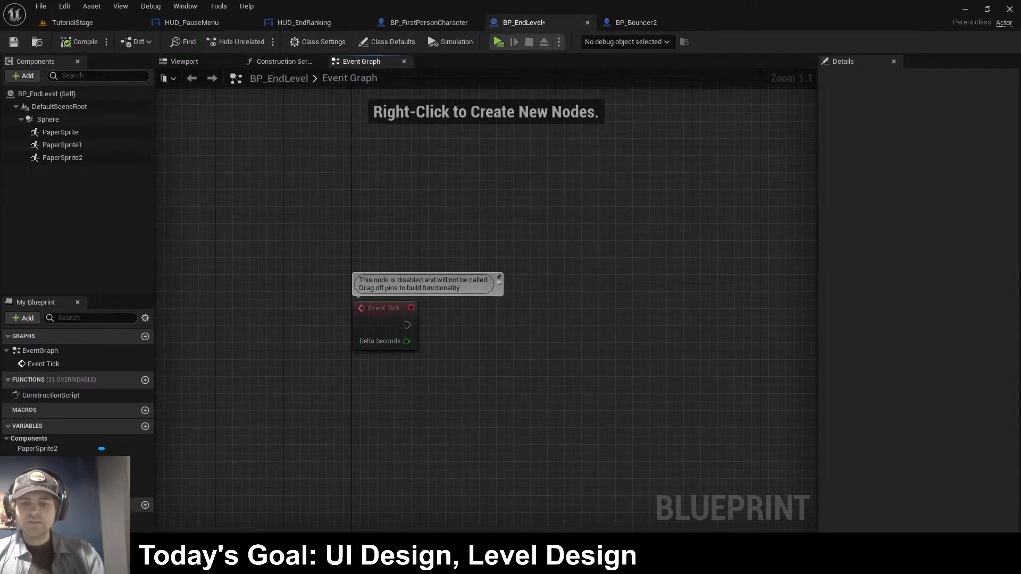
pyautogui.hotkey('ctrl', 'v')
pyautogui.moveTo(408, 325); pyautogui.dragTo(660, 230)
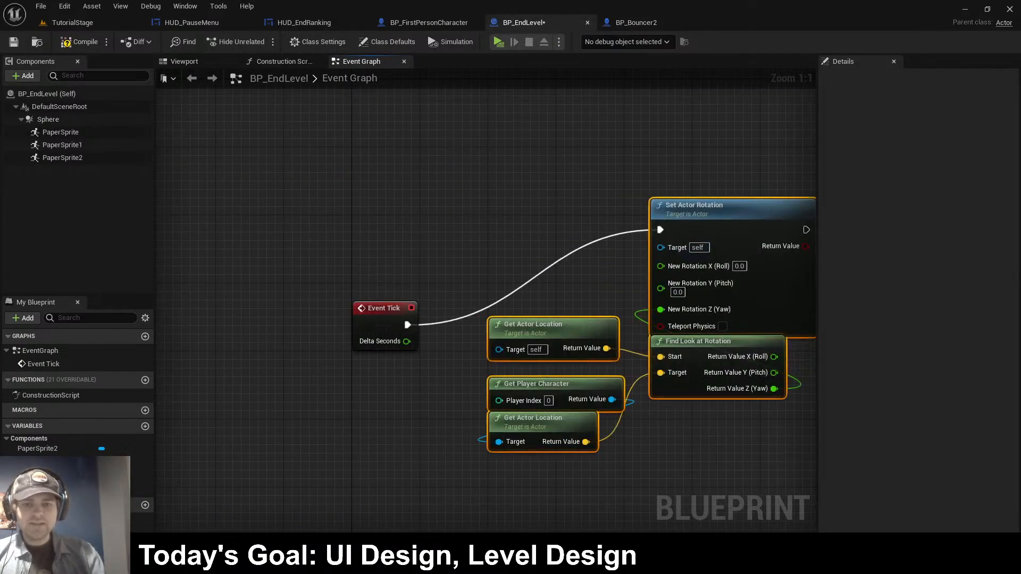
# - Arrange the pasted look-at rotation nodes beside and below the Event Tick node in BP_EndLevel's event graph
pyautogui.click(719, 205)
pyautogui.moveTo(460, 477); pyautogui.dragTo(689, 311)
pyautogui.scroll(-2, 360, 339)
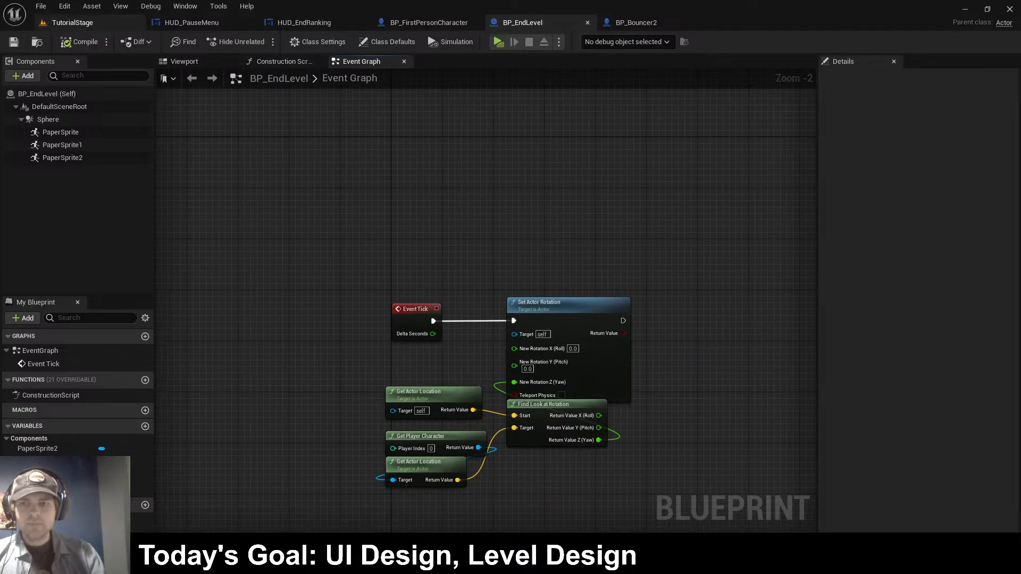
# - Place BP_EndLevel from Content/Interactable in the TutorialStage level, raise it to about 101.5 along Z and save
pyautogui.click(72, 23)
pyautogui.click(212, 359)
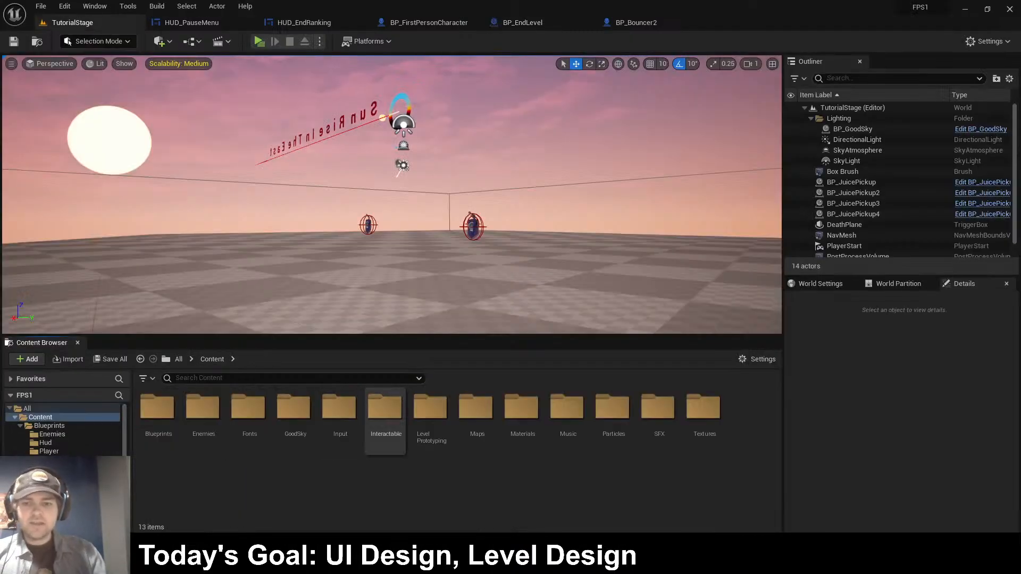
pyautogui.doubleClick(386, 422)
pyautogui.moveTo(392, 195); pyautogui.dragTo(582, 213, button='right')
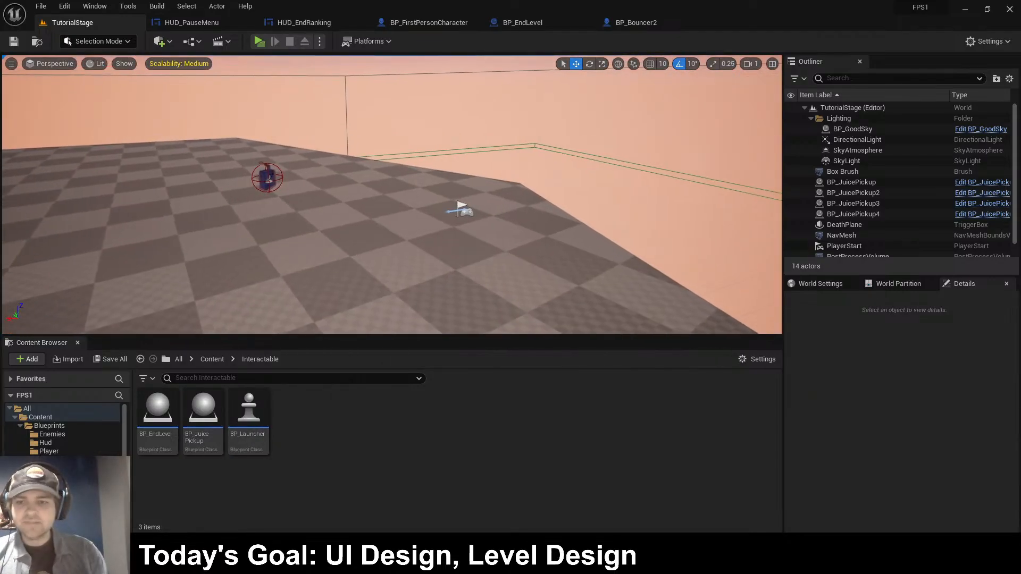
pyautogui.moveTo(175, 244); pyautogui.dragTo(159, 274)
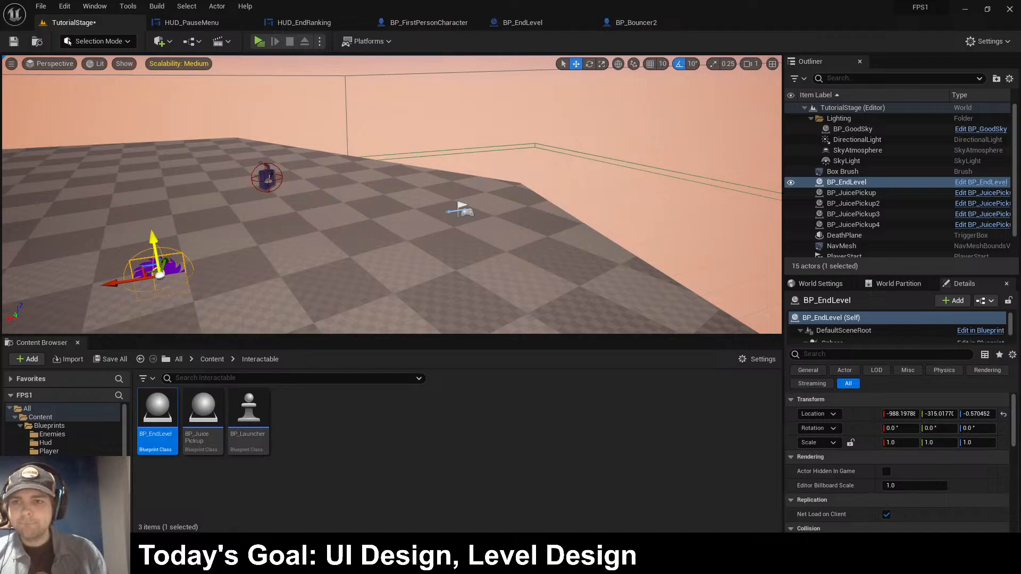
pyautogui.keyDown('shift'); pyautogui.moveTo(153, 239); pyautogui.dragTo(152, 200); pyautogui.keyUp('shift')
pyautogui.hotkey('ctrl', 's')
# - Play-test TutorialStage to check which way the placed void portal faces
pyautogui.hotkey('alt', 'p')
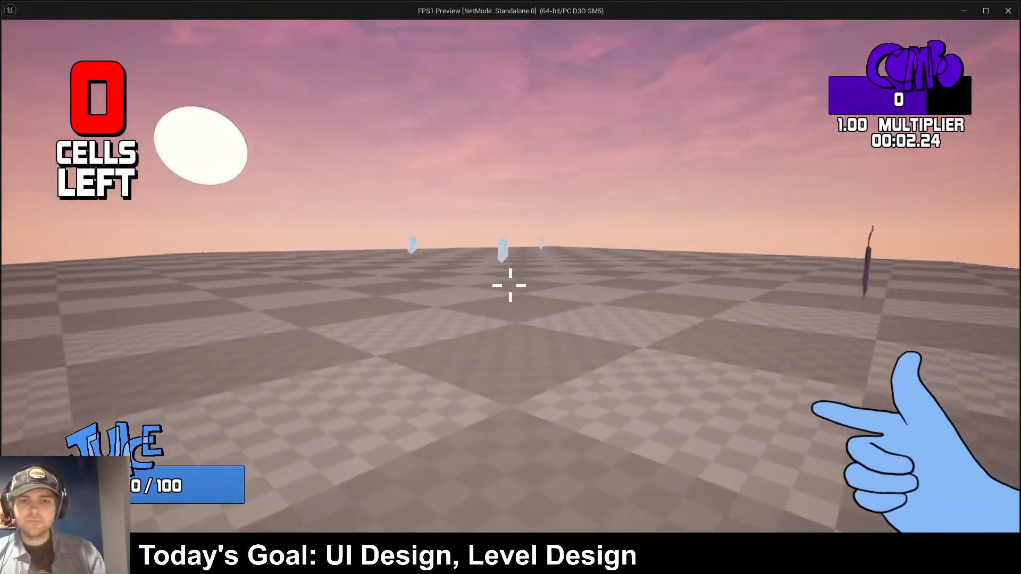
pyautogui.press('w')
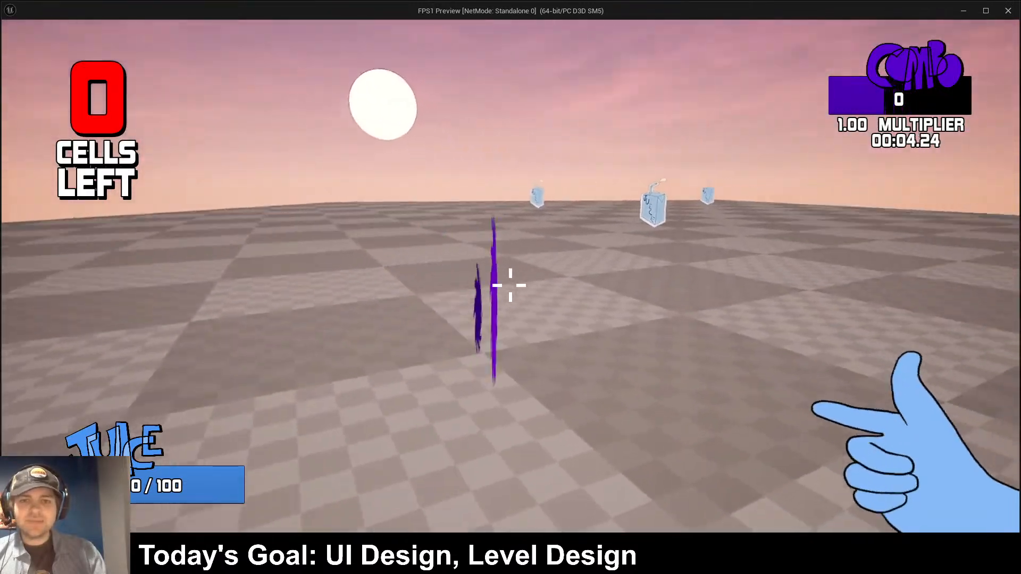
pyautogui.press('Escape')
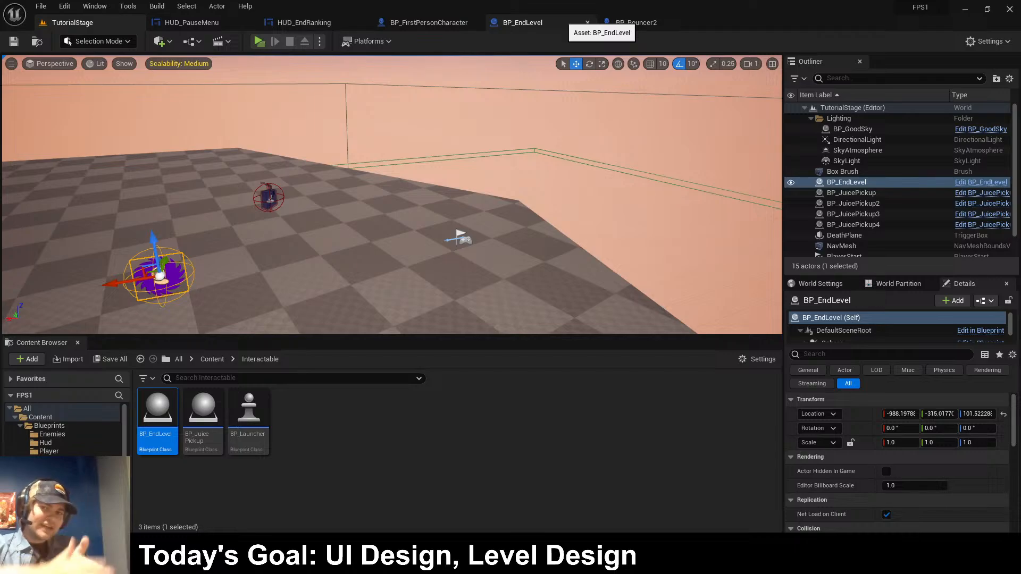
# - Shift the Set Actor Rotation node group slightly upward in BP_EndLevel's event graph
pyautogui.click(564, 23)
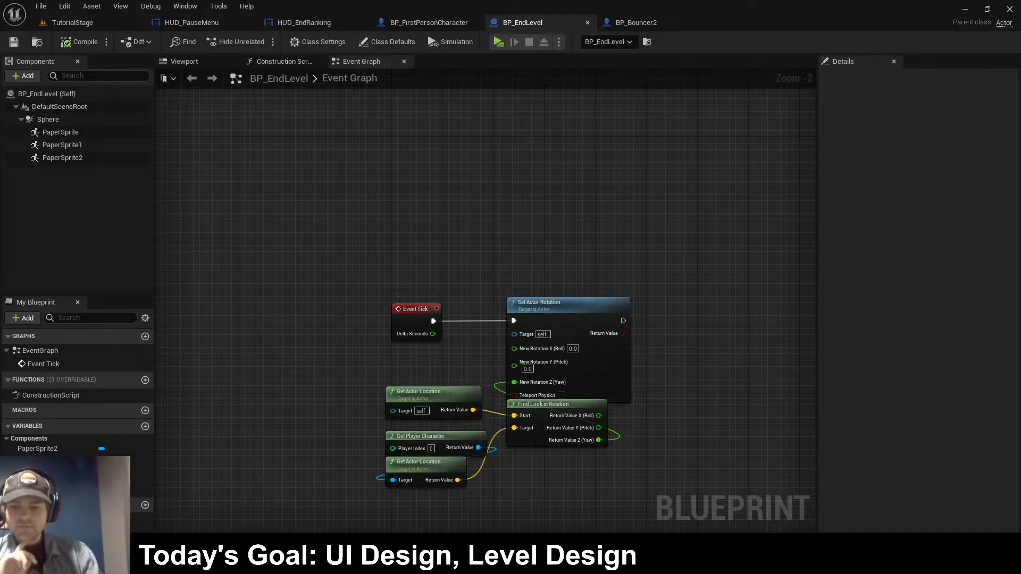
pyautogui.moveTo(465, 251); pyautogui.dragTo(608, 461)
pyautogui.moveTo(565, 289); pyautogui.dragTo(456, 464)
pyautogui.click(572, 248)
pyautogui.moveTo(588, 292); pyautogui.dragTo(589, 285)
pyautogui.click(558, 239)
# - Rotate BP_EndLevel's Sphere component to about -90° around Z and play-test whether the void faces the player
pyautogui.click(191, 62)
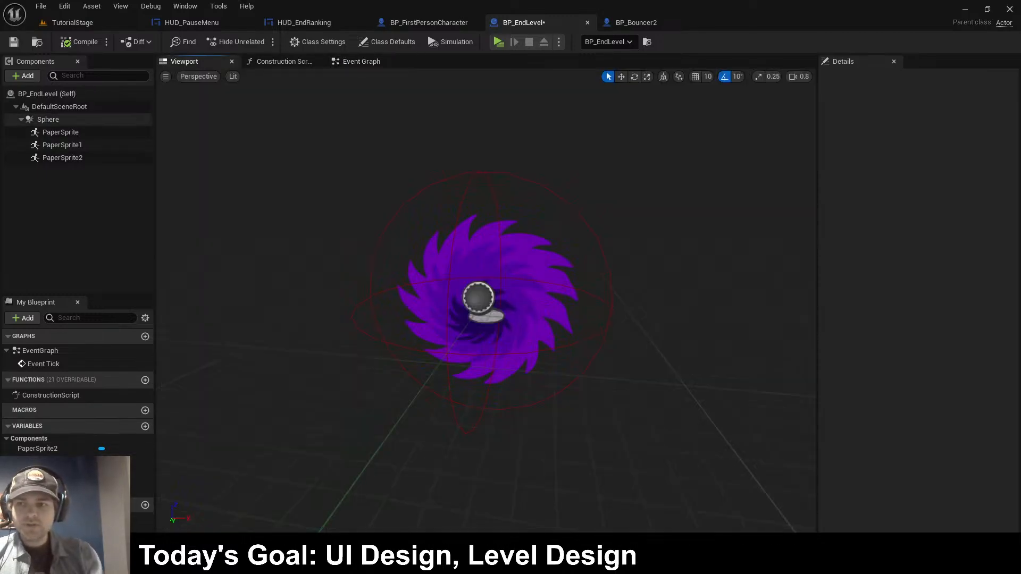
pyautogui.click(49, 120)
pyautogui.keyDown('alt'); pyautogui.moveTo(340, 240); pyautogui.dragTo(388, 234); pyautogui.keyUp('alt')
pyautogui.click(635, 76)
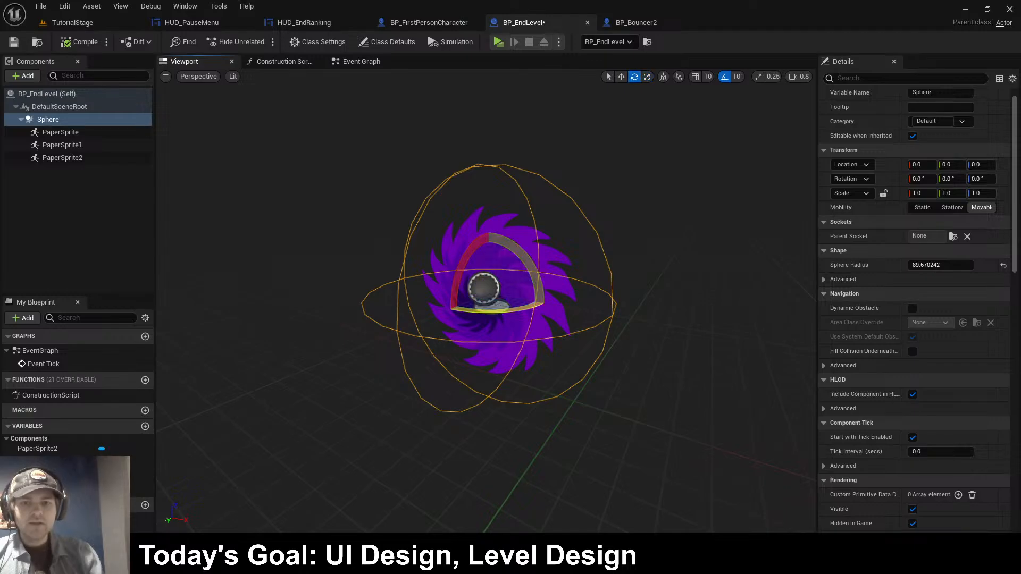
pyautogui.moveTo(532, 309)
pyautogui.mouseDown()
pyautogui.moveTo(556, 302)
pyautogui.moveTo(532, 292)
pyautogui.mouseUp()
pyautogui.click(499, 42)
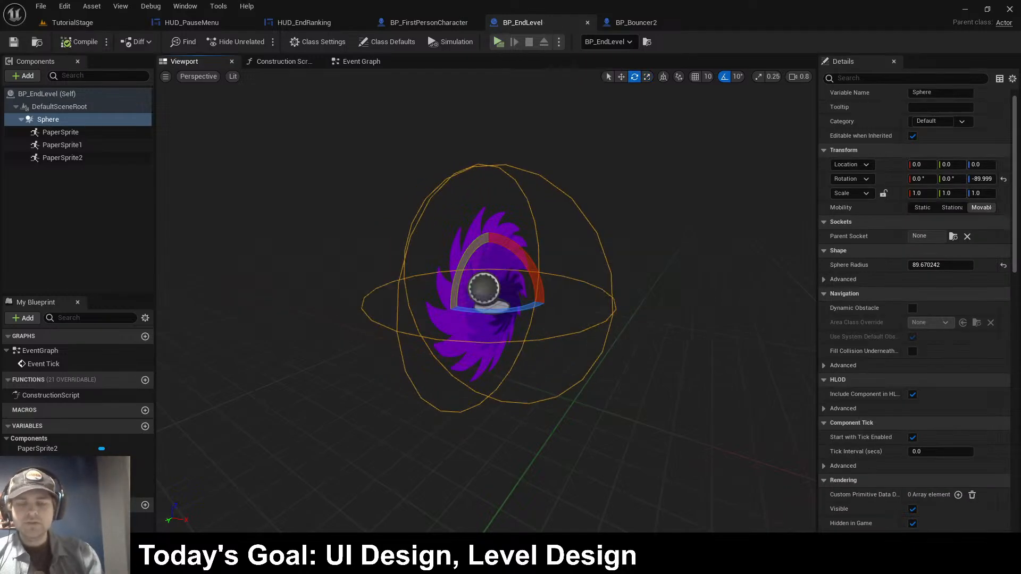
pyautogui.press('d')
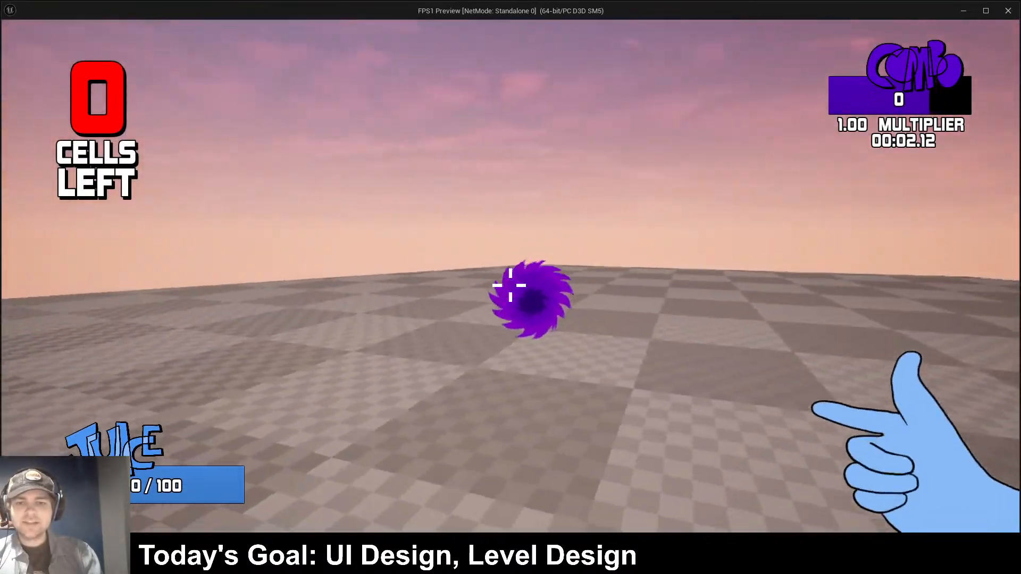
pyautogui.press('Escape')
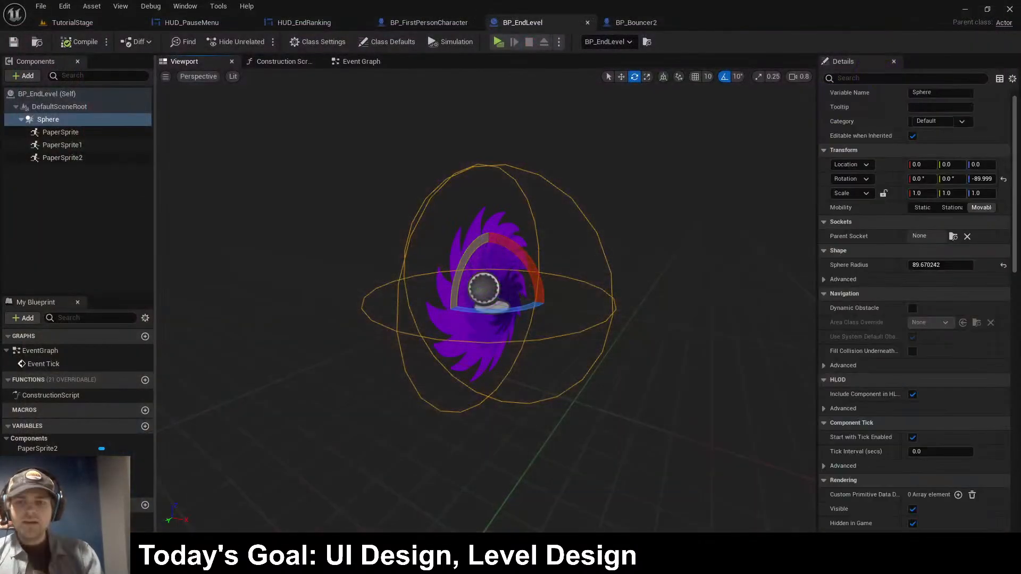
# - Scale BP_EndLevel's Sphere component uniformly to about 1.41, compile, and play-test the portal's size
pyautogui.moveTo(479, 309); pyautogui.dragTo(532, 306, button='right')
pyautogui.click(647, 76)
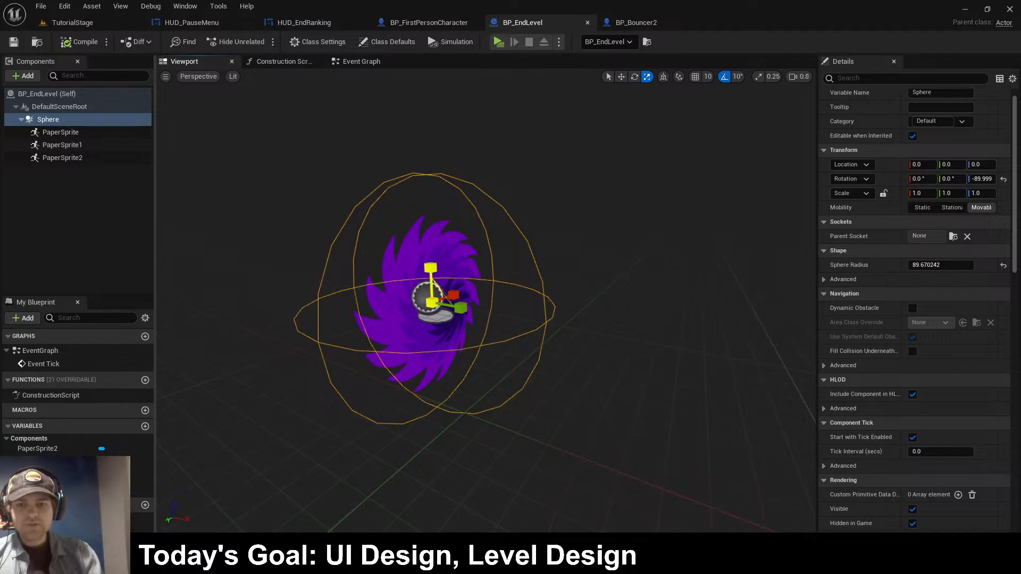
pyautogui.moveTo(431, 301); pyautogui.dragTo(474, 279)
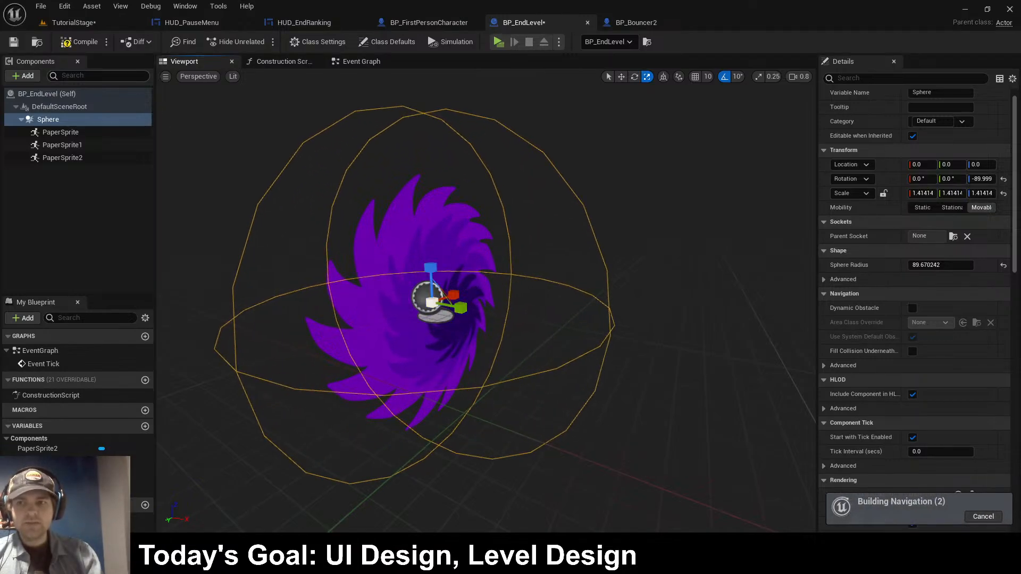
pyautogui.click(79, 42)
pyautogui.click(499, 42)
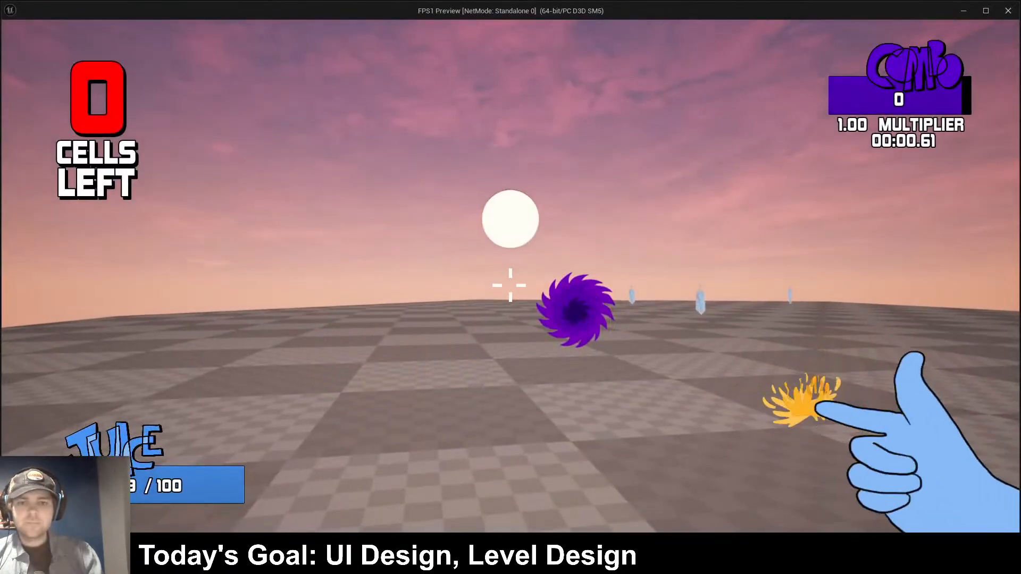
pyautogui.press('w')
pyautogui.press('Escape')
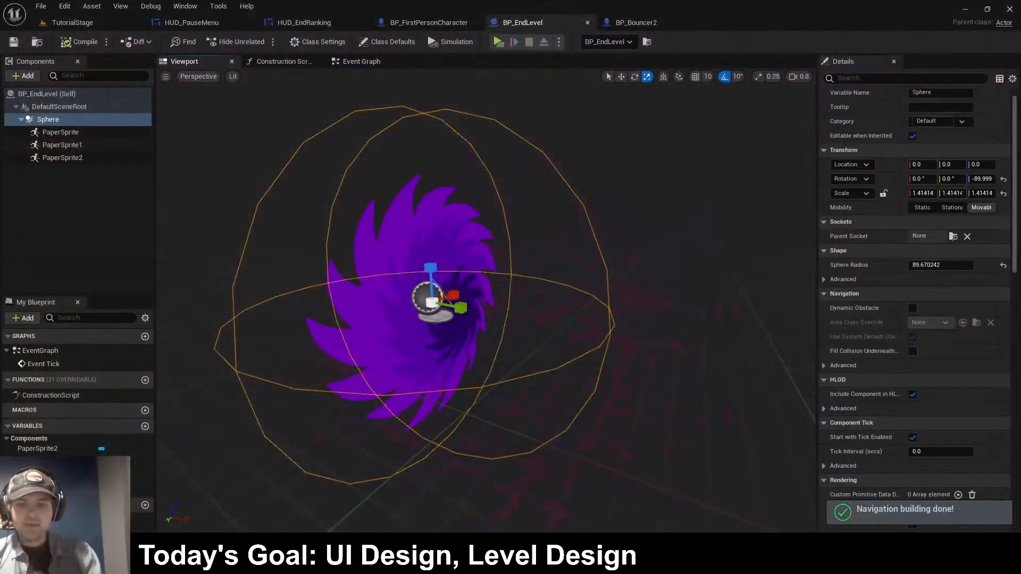
# - Enlarge the Sphere component uniformly to about 1.88, compile, and play-test the larger portal
pyautogui.moveTo(439, 297); pyautogui.dragTo(480, 276)
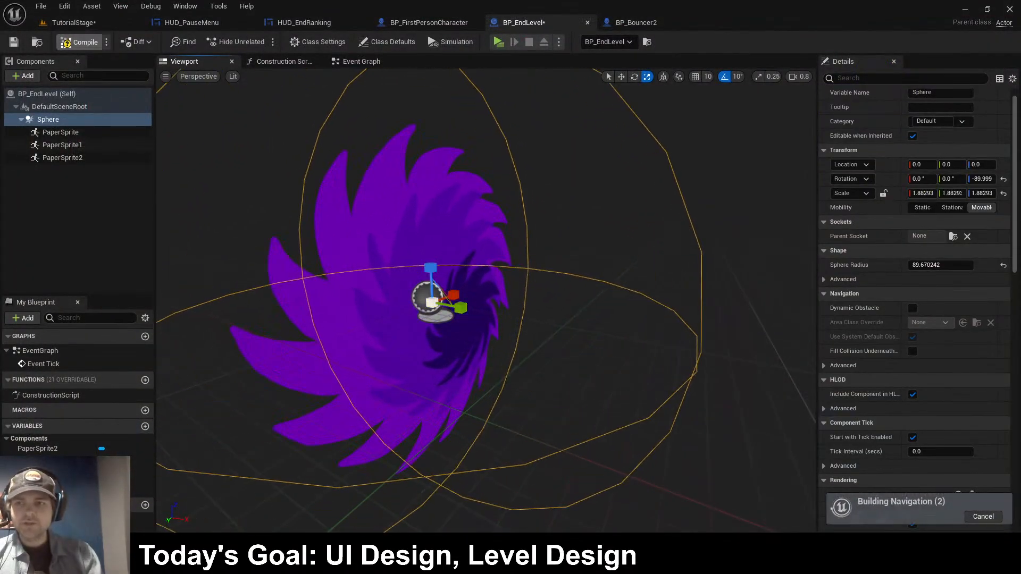
pyautogui.click(83, 42)
pyautogui.click(499, 42)
pyautogui.press('w')
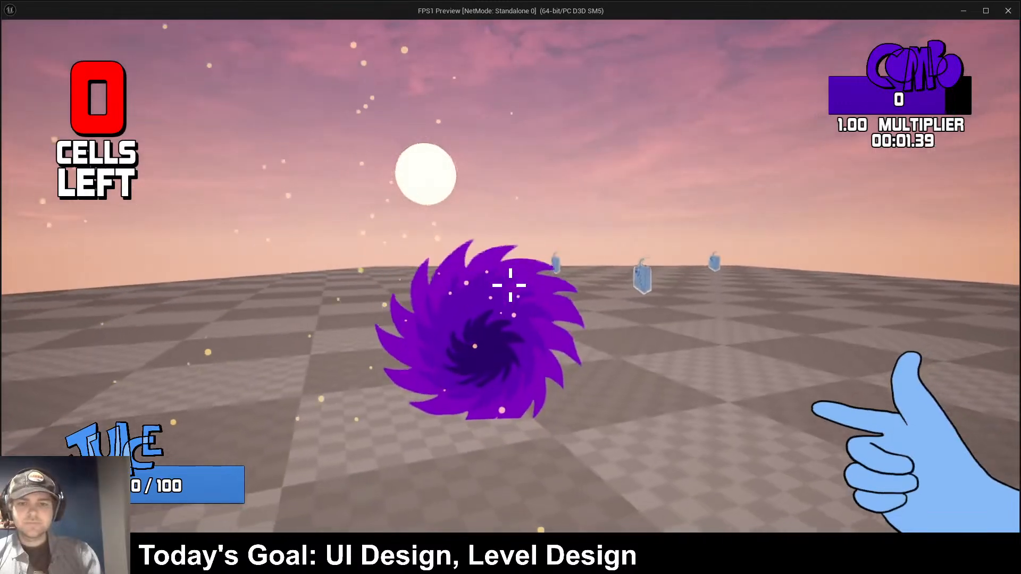
pyautogui.press('Escape')
# - Raise the BP_EndLevel actor in TutorialStage to about 240.9 along Z, save, and play-test its height
pyautogui.click(72, 23)
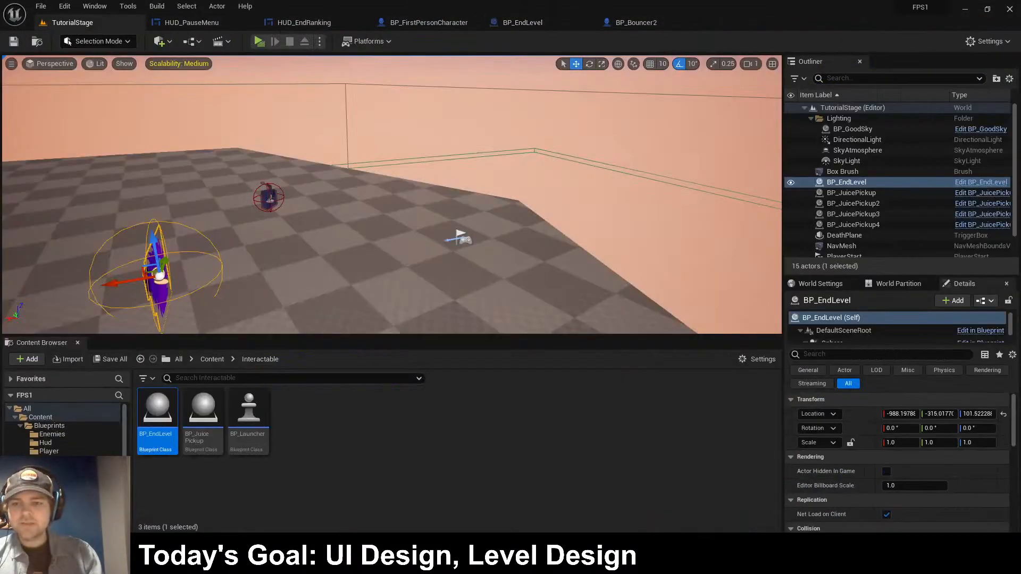
pyautogui.keyDown('shift'); pyautogui.moveTo(154, 238); pyautogui.dragTo(154, 207); pyautogui.keyUp('shift')
pyautogui.hotkey('ctrl', 's')
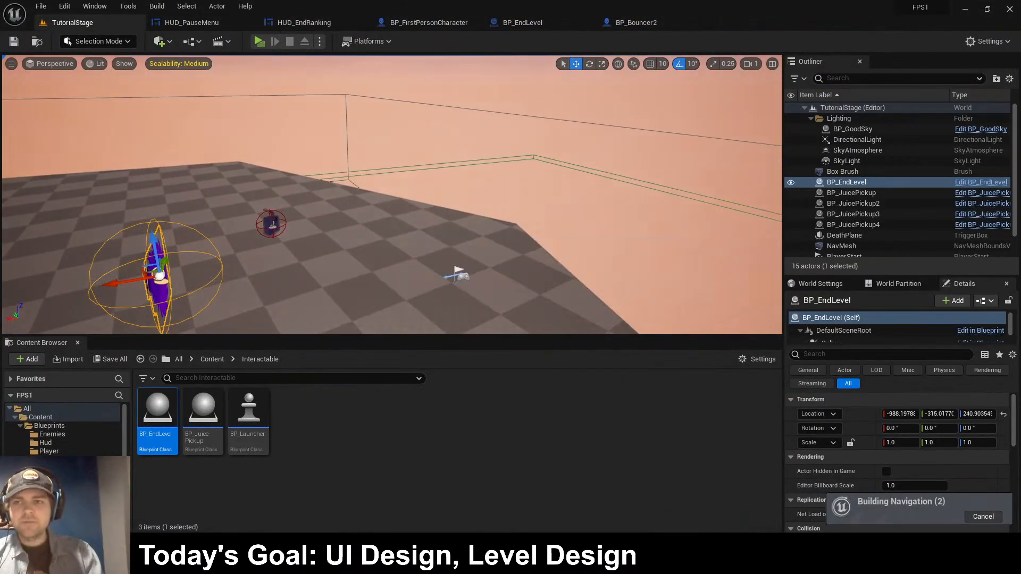
pyautogui.click(259, 42)
pyautogui.press('w')
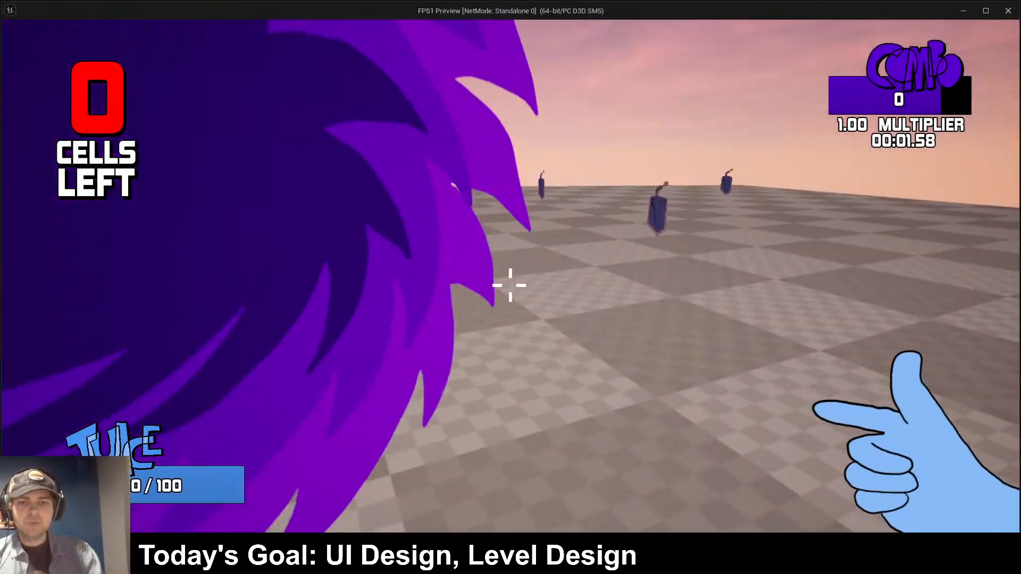
pyautogui.press('Escape')
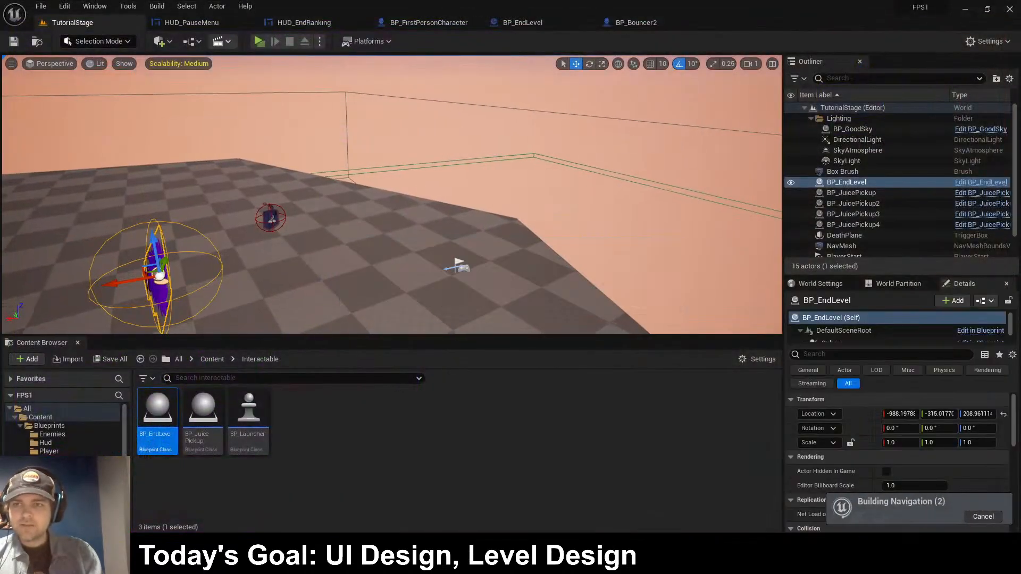
# - Play-test the level again, approaching and backing away from the void portal to check its height
pyautogui.hotkey('alt', 'p')
pyautogui.press('w')
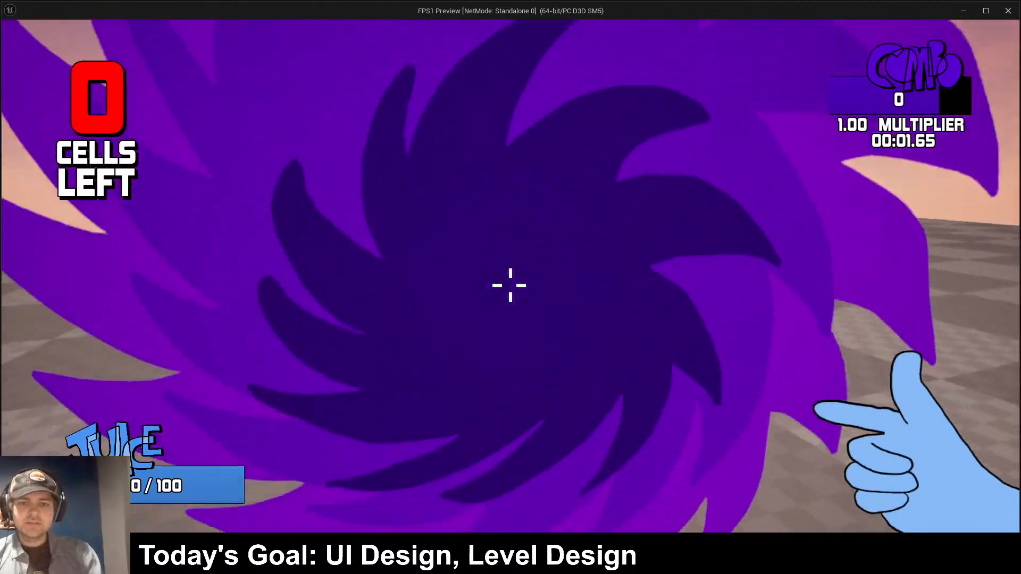
pyautogui.press('s')
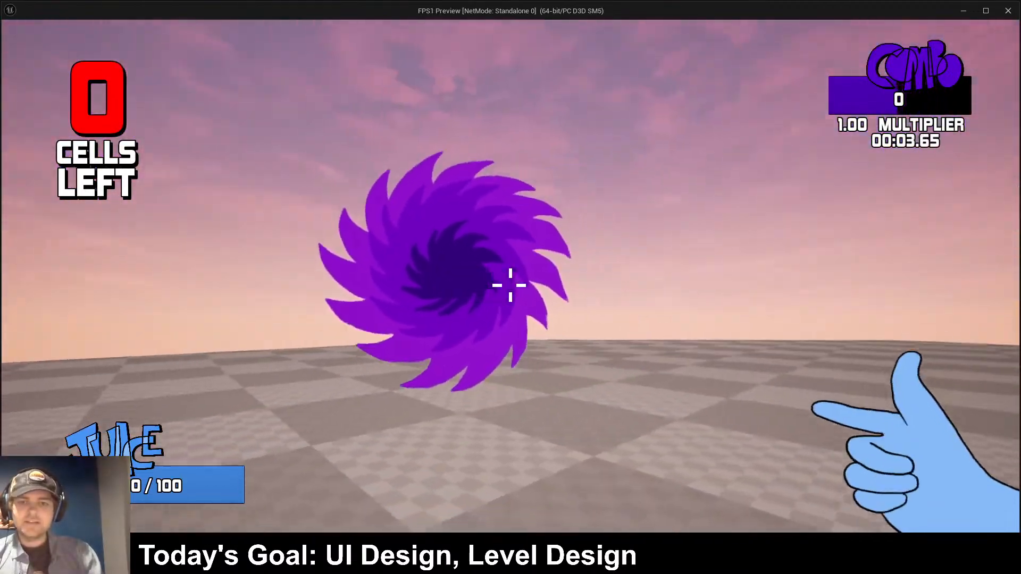
pyautogui.press('Escape')
# - Move the Set Actor Rotation node group slightly down in BP_EndLevel's event graph to line it up with Event Tick
pyautogui.click(522, 22)
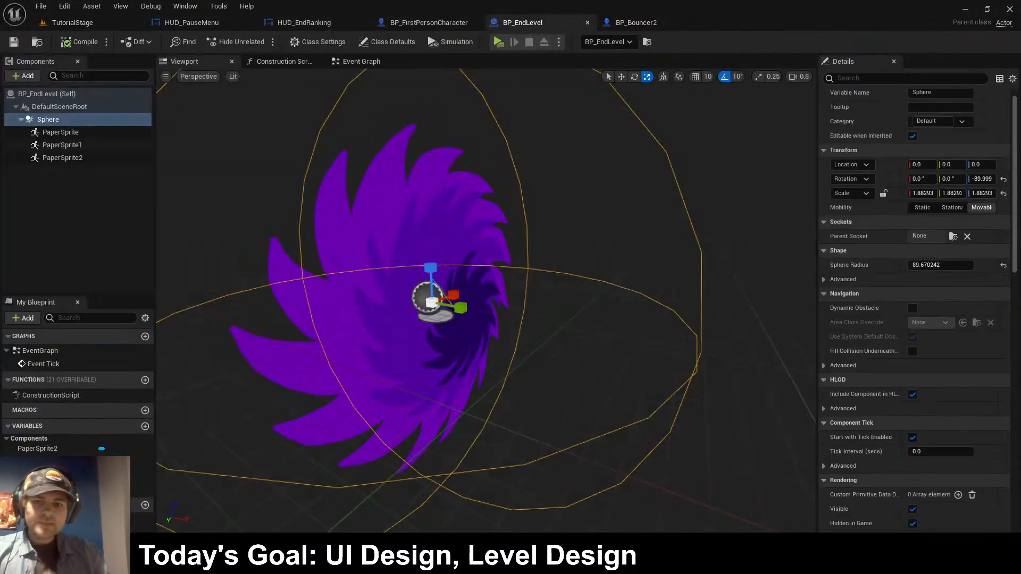
pyautogui.click(361, 61)
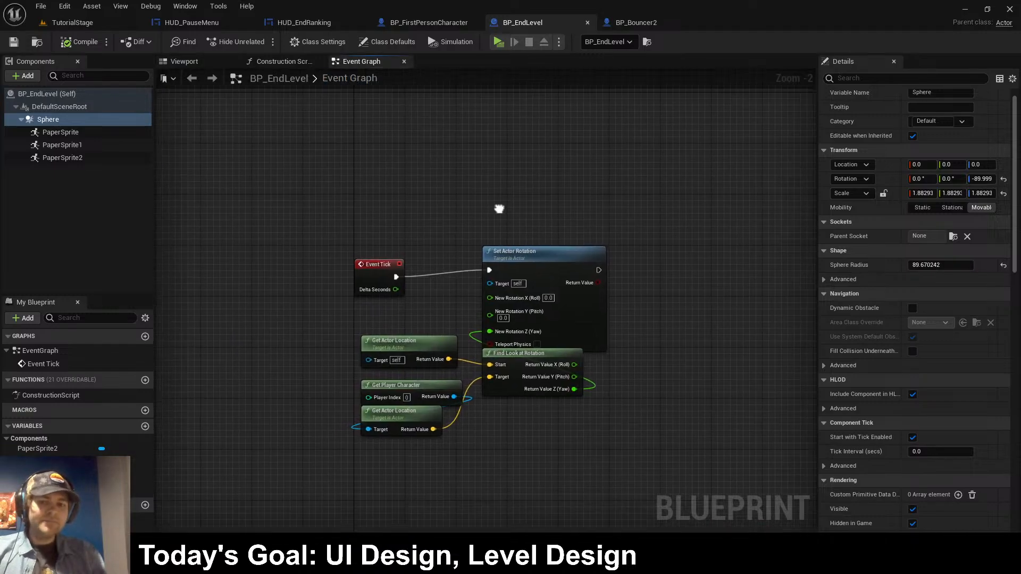
pyautogui.moveTo(437, 223); pyautogui.dragTo(537, 426)
pyautogui.moveTo(541, 254); pyautogui.dragTo(541, 260)
pyautogui.click(540, 221)
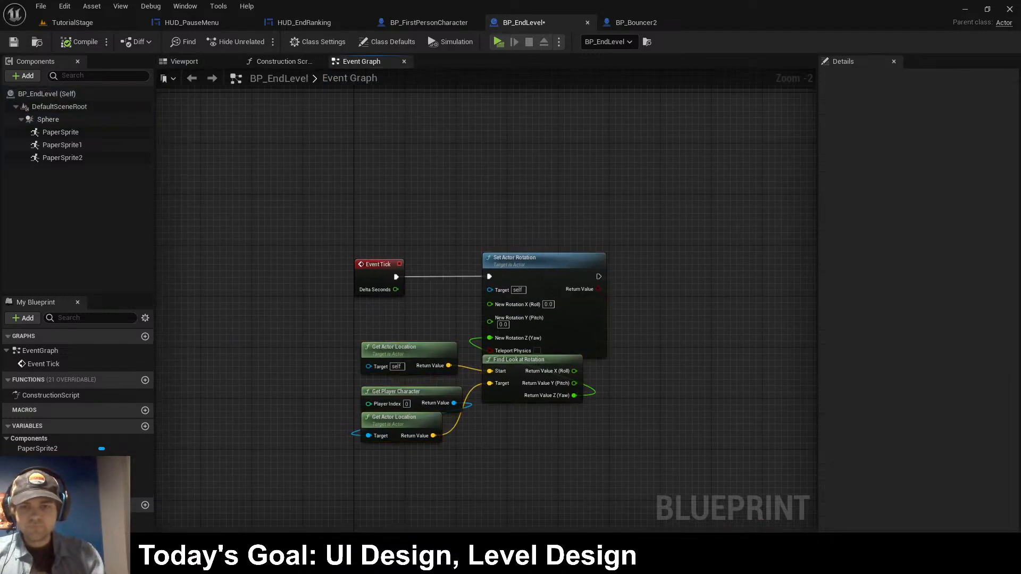
pyautogui.moveTo(446, 379); pyautogui.dragTo(495, 364)
pyautogui.click(513, 363)
pyautogui.click(524, 441)
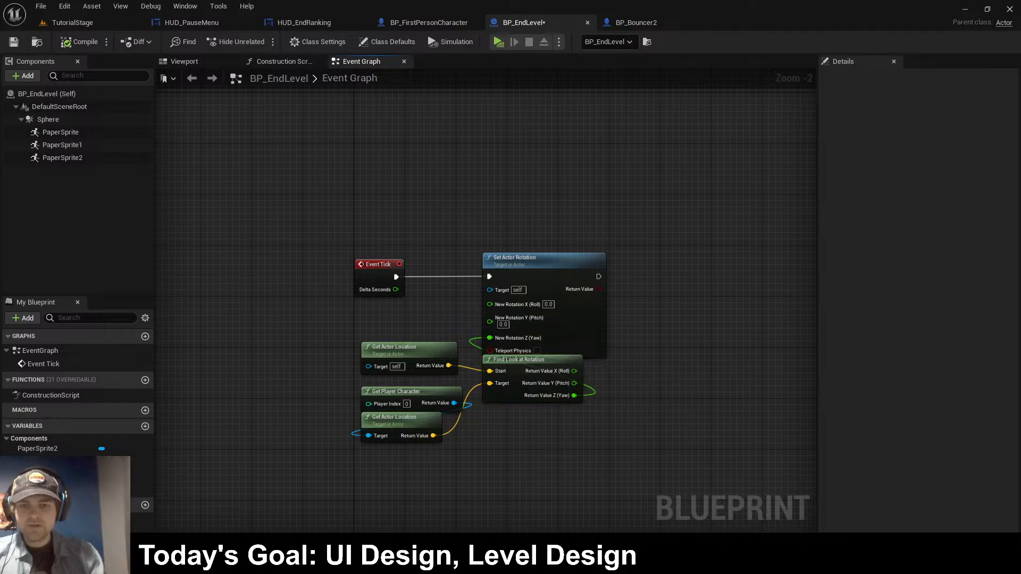
pyautogui.scroll(2, 670, 330)
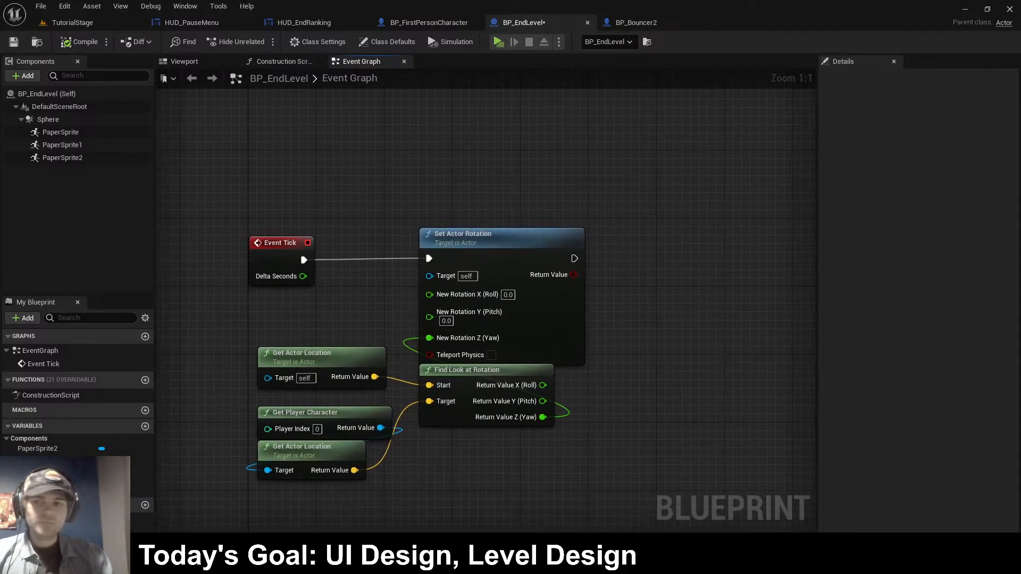
# - Rename the PaperSprite component that uses Void1_Sprite as Void1
pyautogui.click(184, 62)
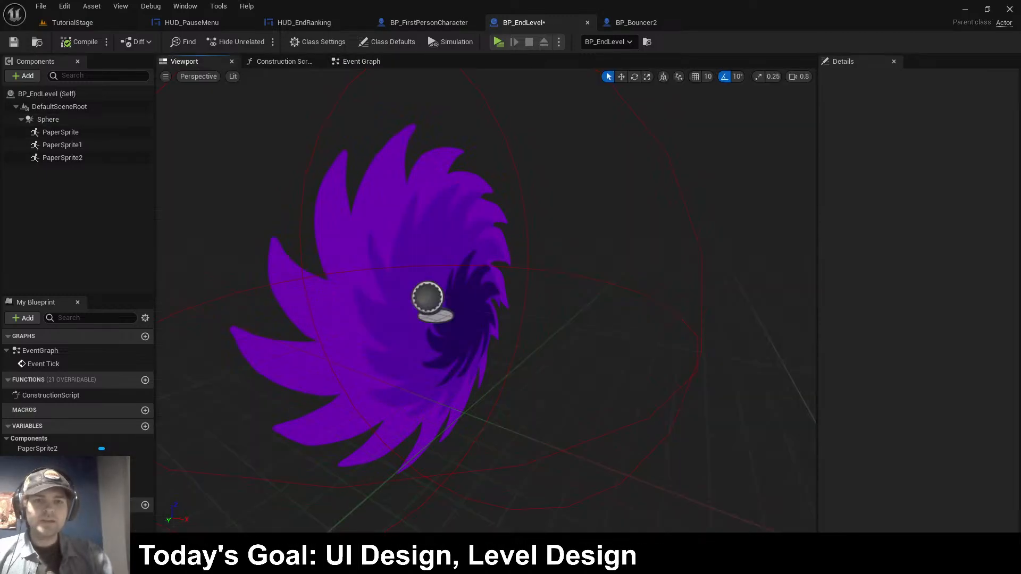
pyautogui.click(60, 133)
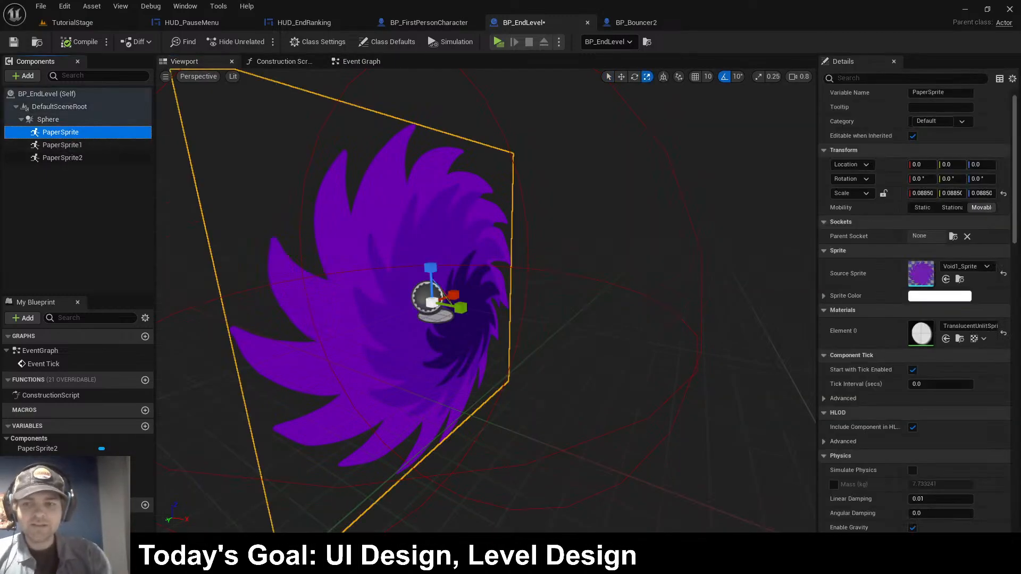
pyautogui.click(899, 78)
pyautogui.write('Void1')
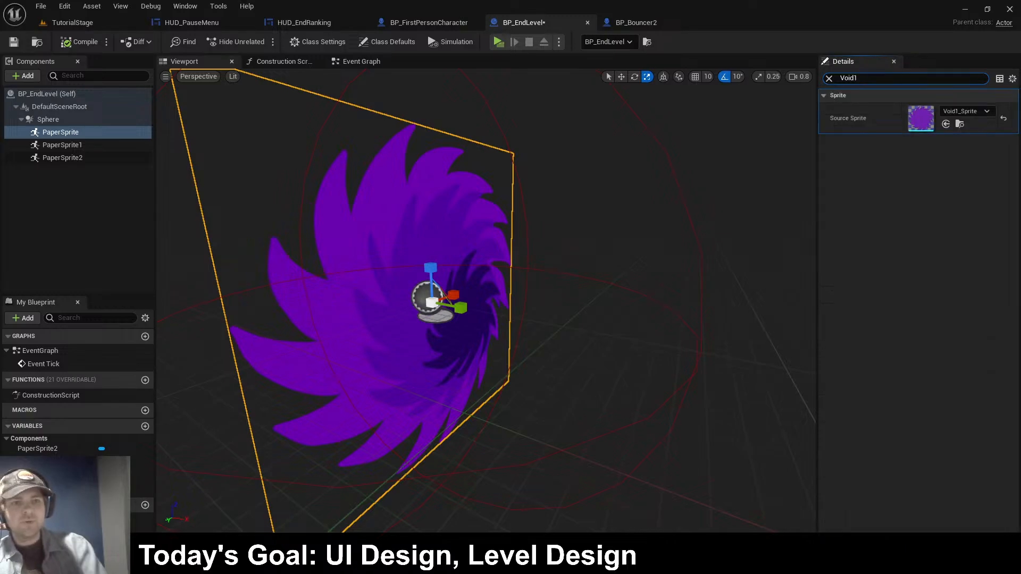
pyautogui.click(62, 145)
pyautogui.click(899, 79)
pyautogui.click(101, 133)
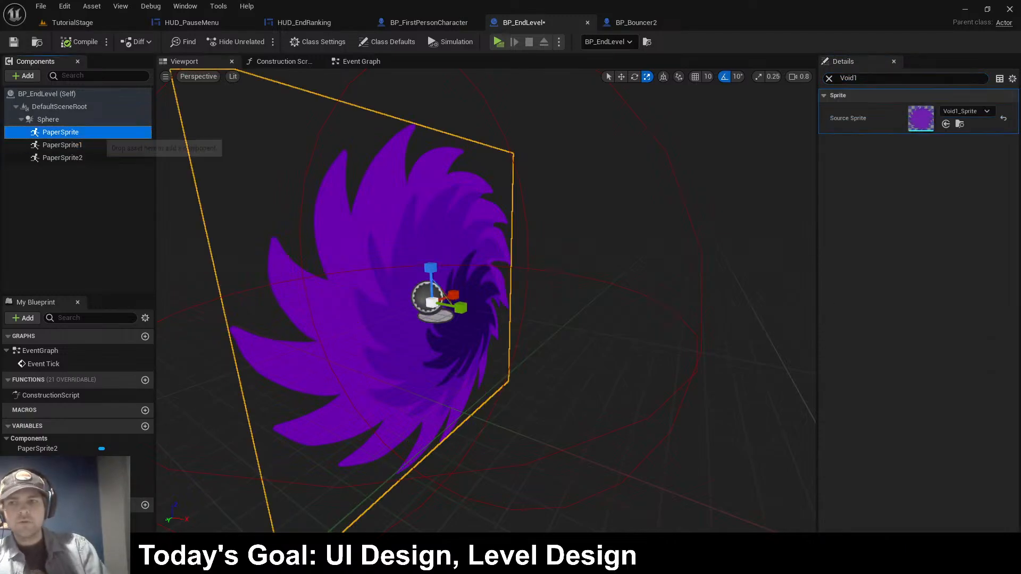
pyautogui.press('F2')
pyautogui.write('Void1')
pyautogui.press('Return')
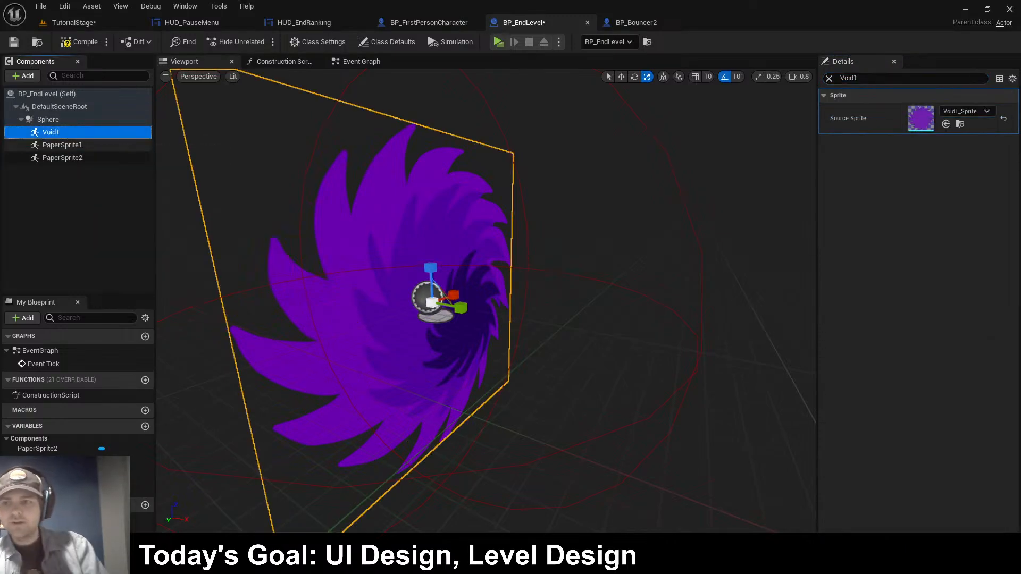
# - Rename the PaperSprite1 component as Void2 and the PaperSprite2 component as Void3
pyautogui.click(62, 148)
pyautogui.press('F2')
pyautogui.write('Void2')
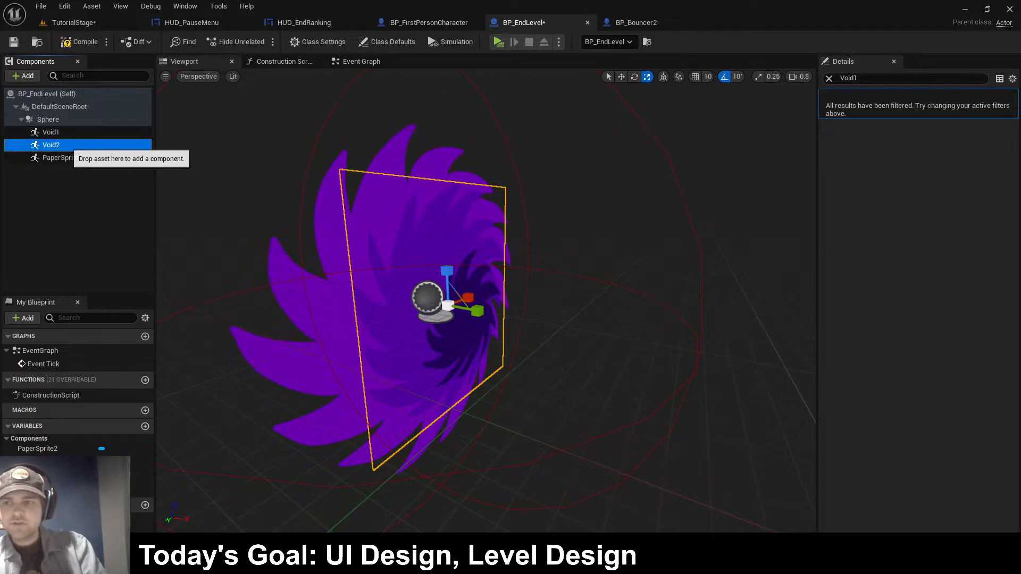
pyautogui.press('Return')
pyautogui.click(62, 158)
pyautogui.press('F2')
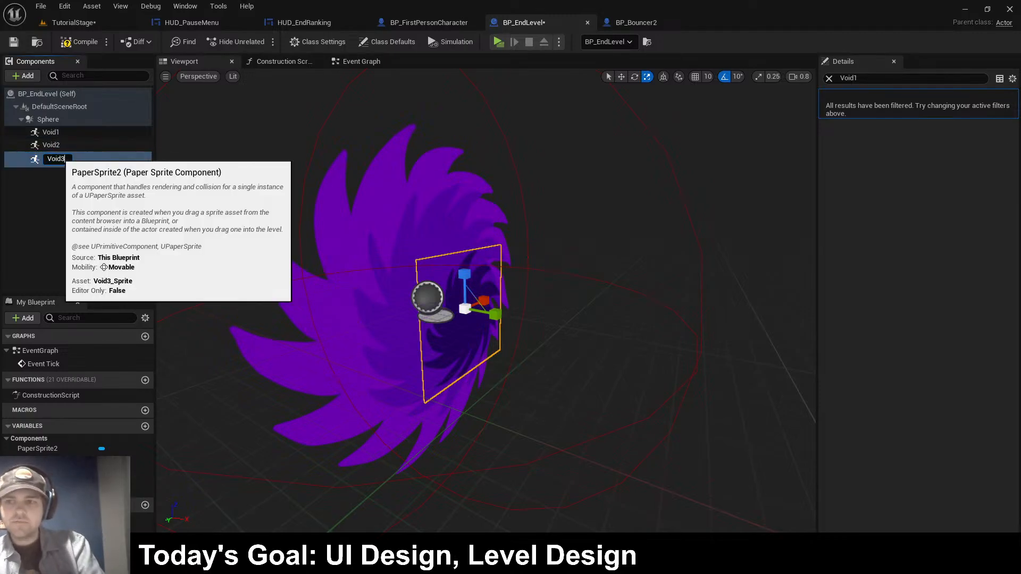
pyautogui.write('Void3')
pyautogui.press('Return')
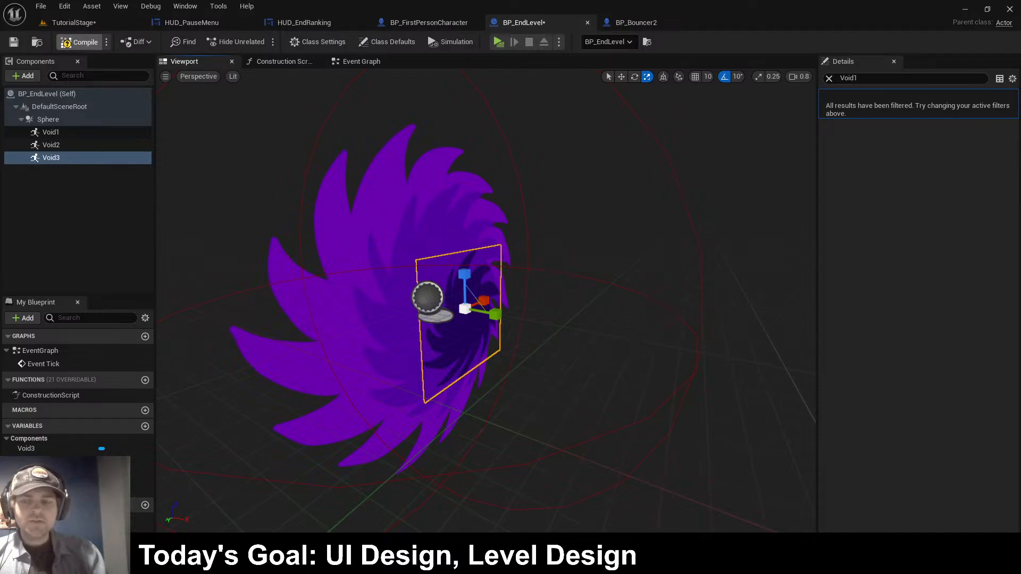
# - Place a Void1 component reference in the event graph beside Set Actor Rotation and search its available actions for "set actor"
pyautogui.click(356, 61)
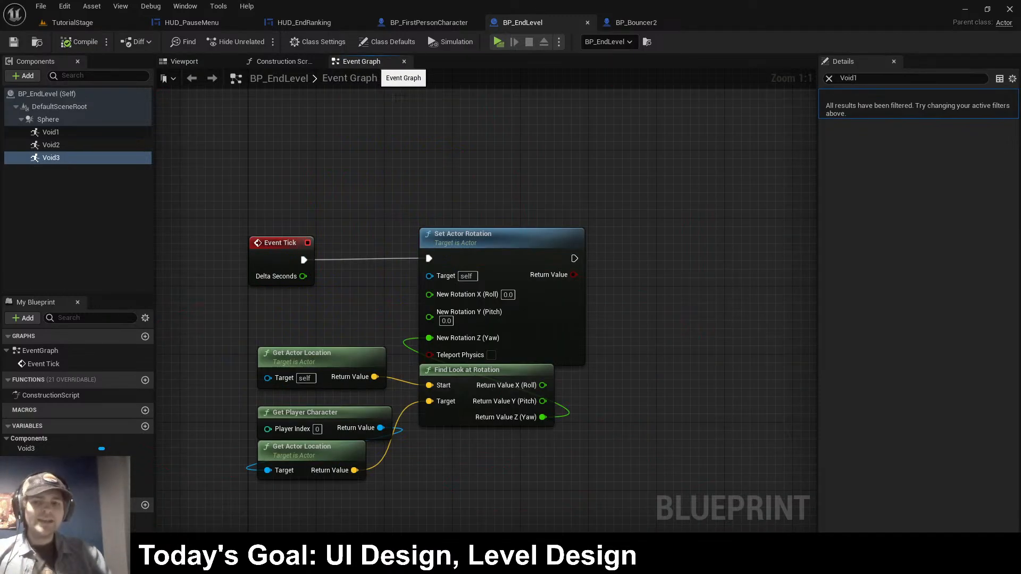
pyautogui.moveTo(532, 266); pyautogui.dragTo(437, 270, button='right')
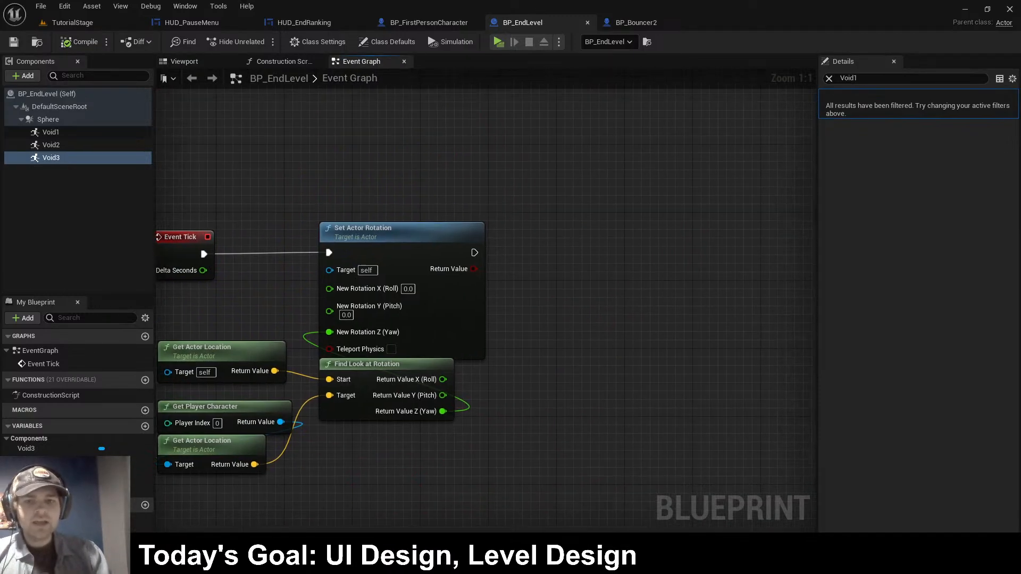
pyautogui.click(79, 132)
pyautogui.moveTo(79, 139); pyautogui.dragTo(597, 223)
pyautogui.write('se')
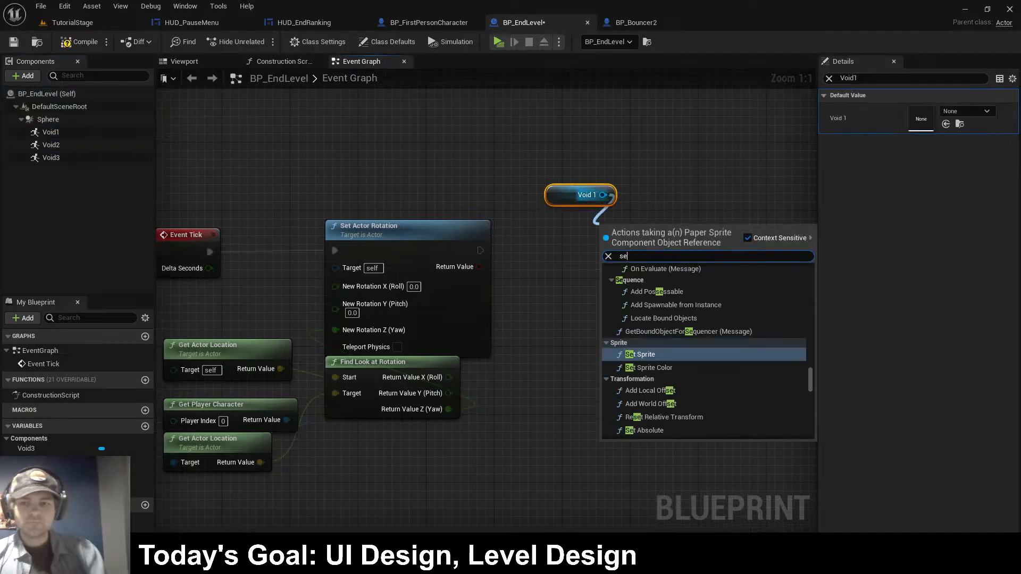
pyautogui.write('t actor')
pyautogui.click(642, 202)
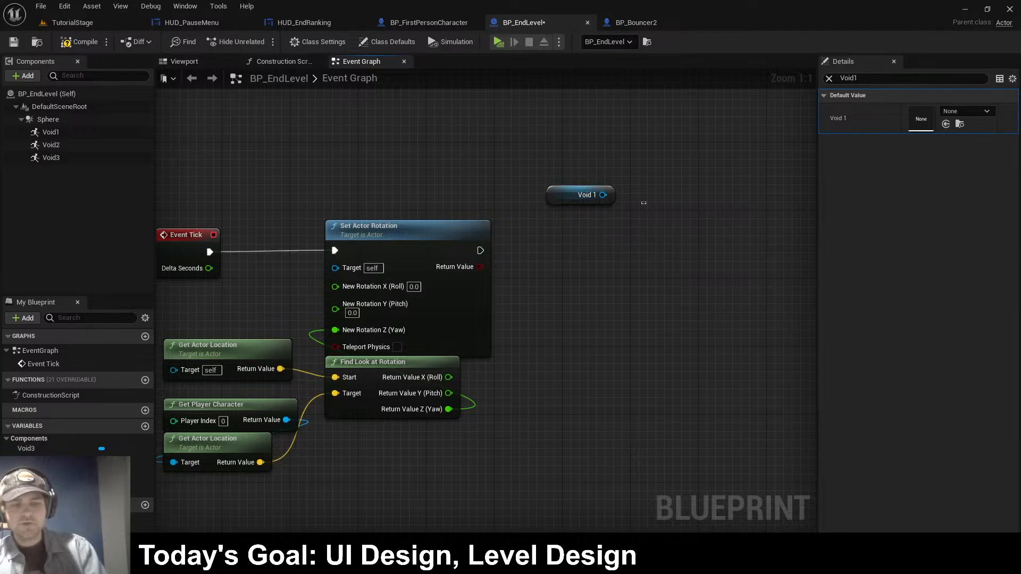
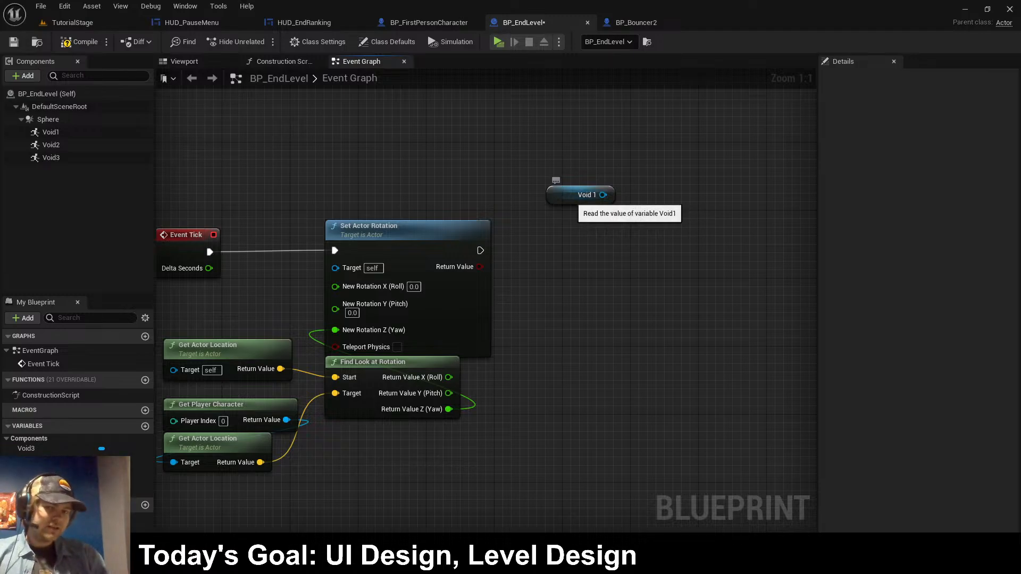
# - Reposition the Void 1 reference and add a Set World Rotation node that targets it
pyautogui.moveTo(555, 193); pyautogui.dragTo(564, 216)
pyautogui.click(542, 234)
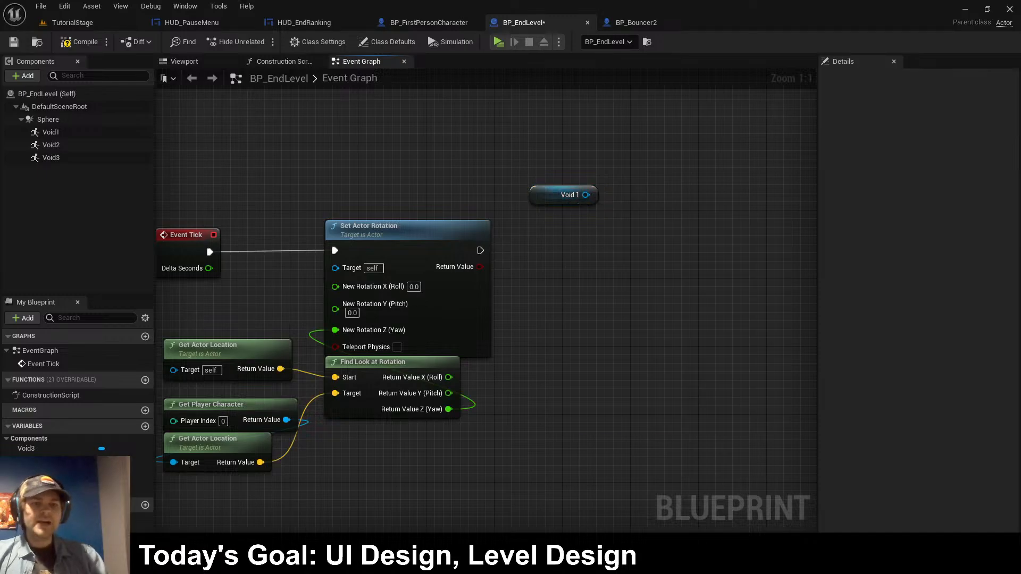
pyautogui.click(550, 195)
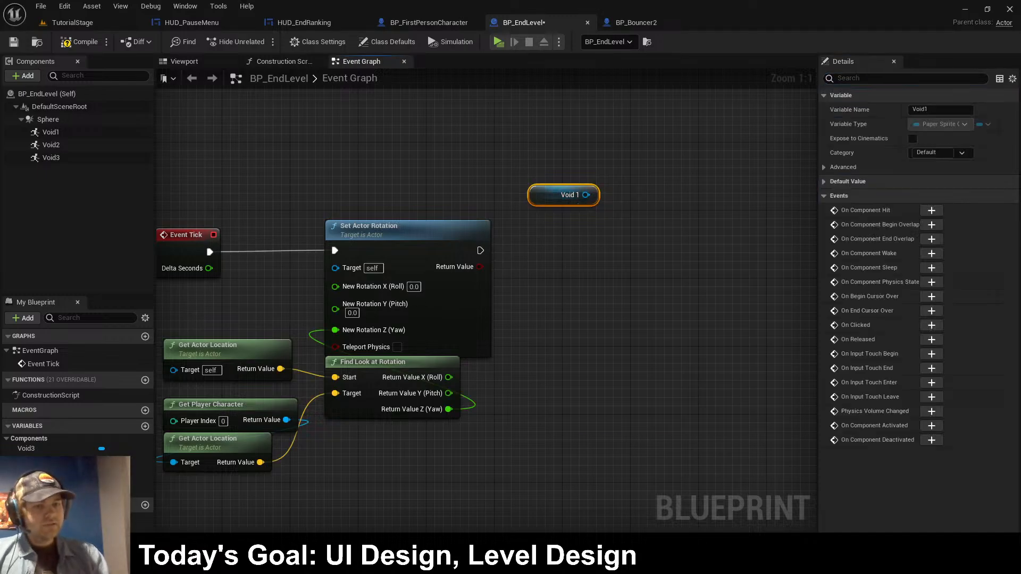
pyautogui.moveTo(585, 194); pyautogui.dragTo(562, 215)
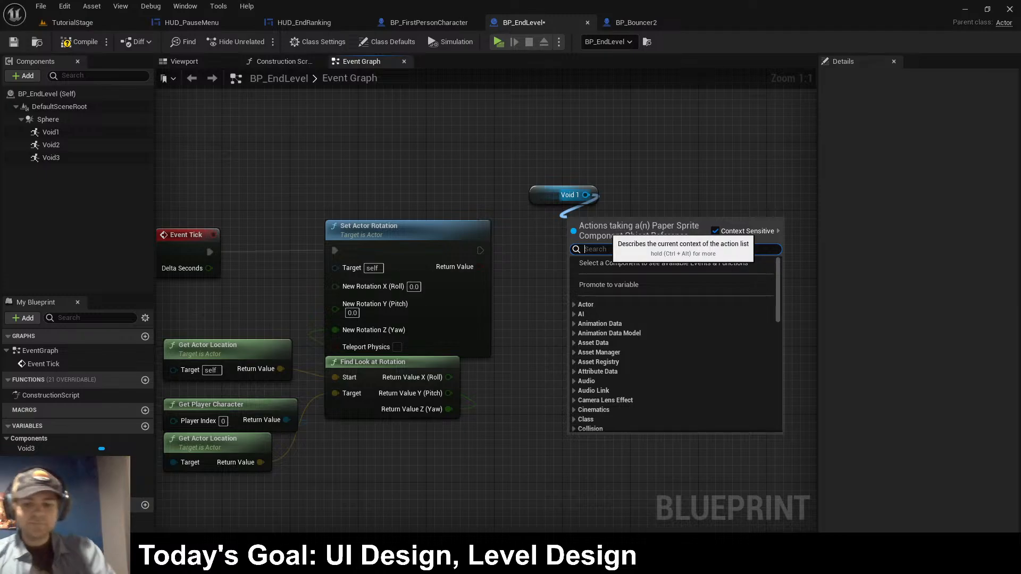
pyautogui.write('set r')
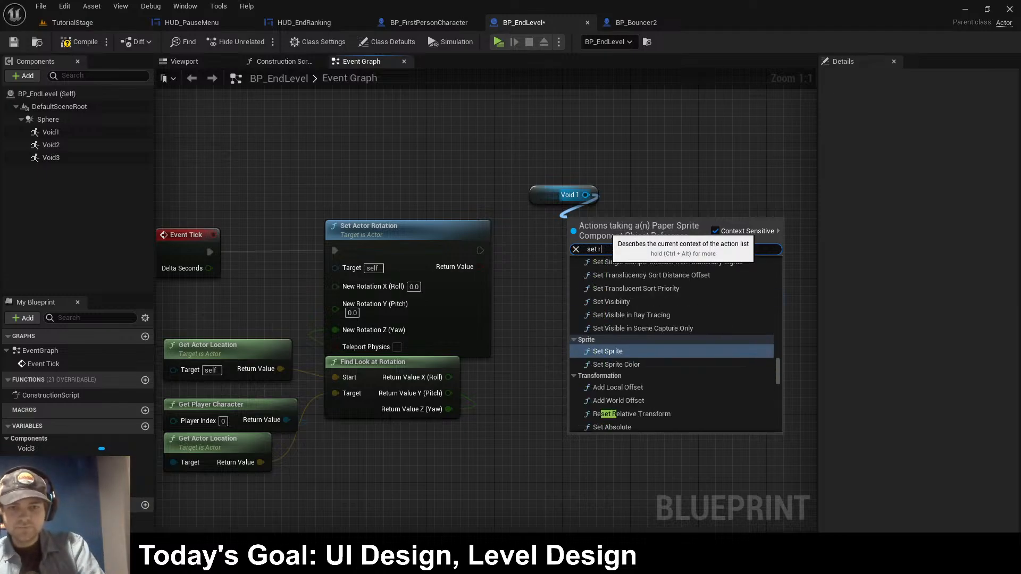
pyautogui.write('otation')
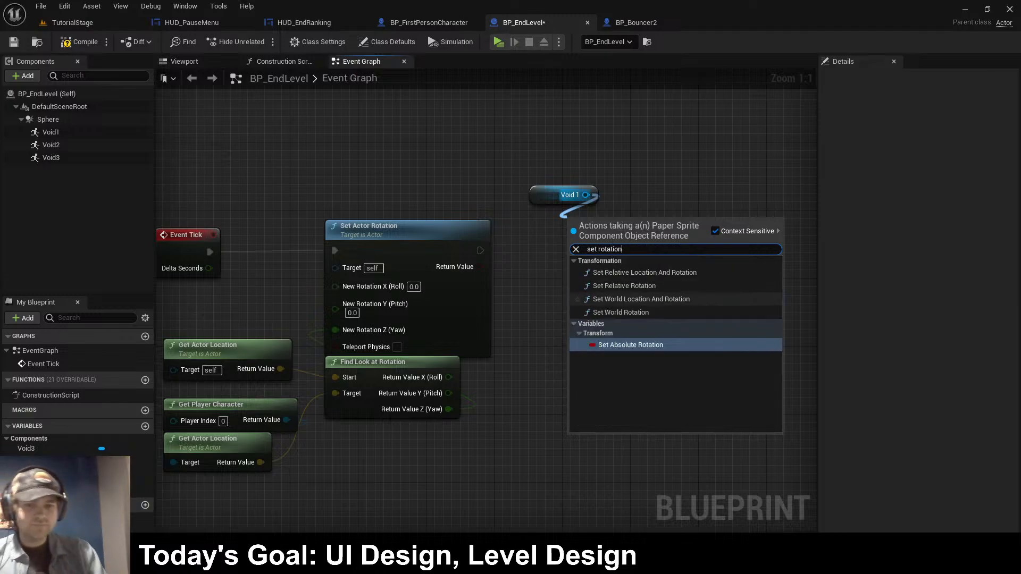
pyautogui.click(621, 312)
# - Line up Set World Rotation with its Void 1 reference and run it after Set Actor Rotation
pyautogui.moveTo(593, 211); pyautogui.dragTo(594, 245)
pyautogui.keyDown('ctrl'); pyautogui.click(558, 195); pyautogui.keyUp('ctrl')
pyautogui.moveTo(480, 250); pyautogui.dragTo(540, 267)
pyautogui.moveTo(614, 261)
pyautogui.mouseDown()
pyautogui.moveTo(623, 246)
pyautogui.moveTo(610, 246)
pyautogui.mouseUp()
pyautogui.click(611, 342)
# - Add a Get World Rotation node for Void 1 and arrange it between the reference and Set World Rotation
pyautogui.moveTo(551, 212); pyautogui.dragTo(547, 168)
pyautogui.click(553, 179)
pyautogui.click(553, 179)
pyautogui.write('get world rot')
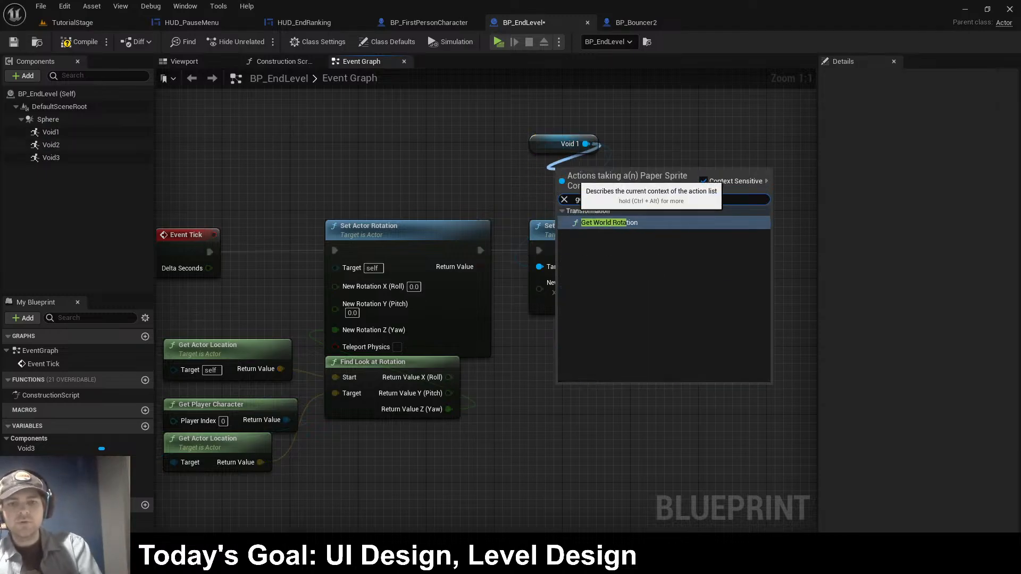
pyautogui.click(572, 224)
pyautogui.moveTo(569, 232); pyautogui.dragTo(561, 267)
pyautogui.moveTo(621, 178); pyautogui.dragTo(598, 173)
# - Try to attach an Add node to Get World Rotation's unsplit rotator output
pyautogui.moveTo(629, 182); pyautogui.dragTo(577, 201)
pyautogui.write('add')
pyautogui.press('Return')
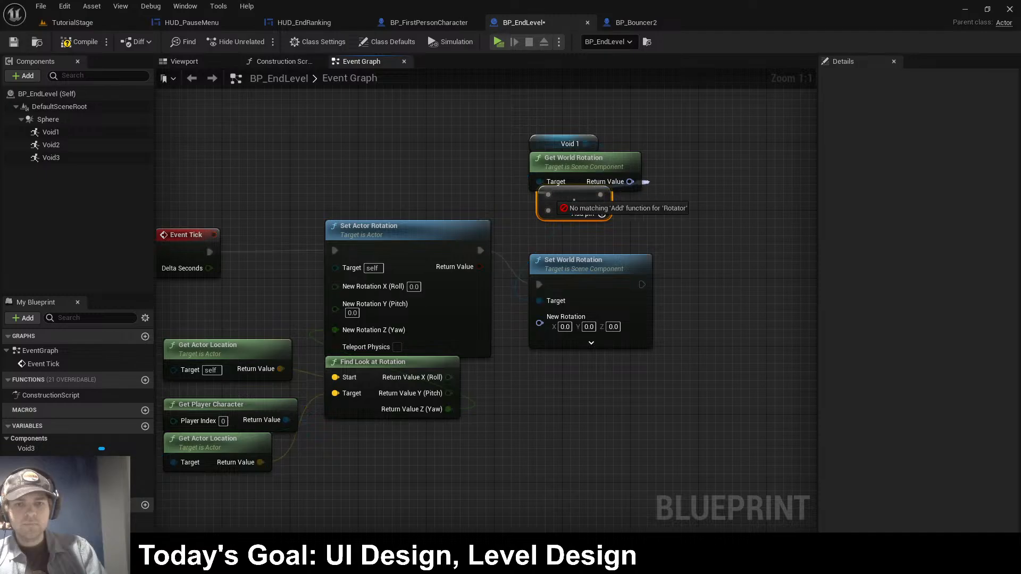
pyautogui.press('Delete')
pyautogui.write('a')
pyautogui.moveTo(630, 182); pyautogui.dragTo(572, 209)
pyautogui.write('dd')
pyautogui.press('Return')
pyautogui.press('Delete')
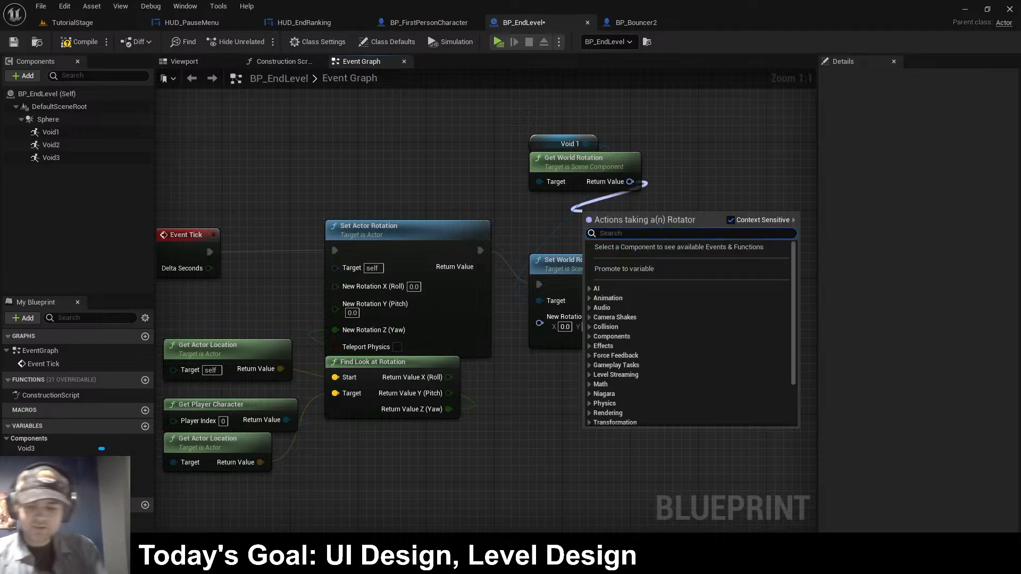
pyautogui.write('add')
pyautogui.press('Escape')
# - Split Get World Rotation's return value and Set World Rotation's New Rotation into separate Roll, Pitch and Yaw pins
pyautogui.rightClick(630, 181)
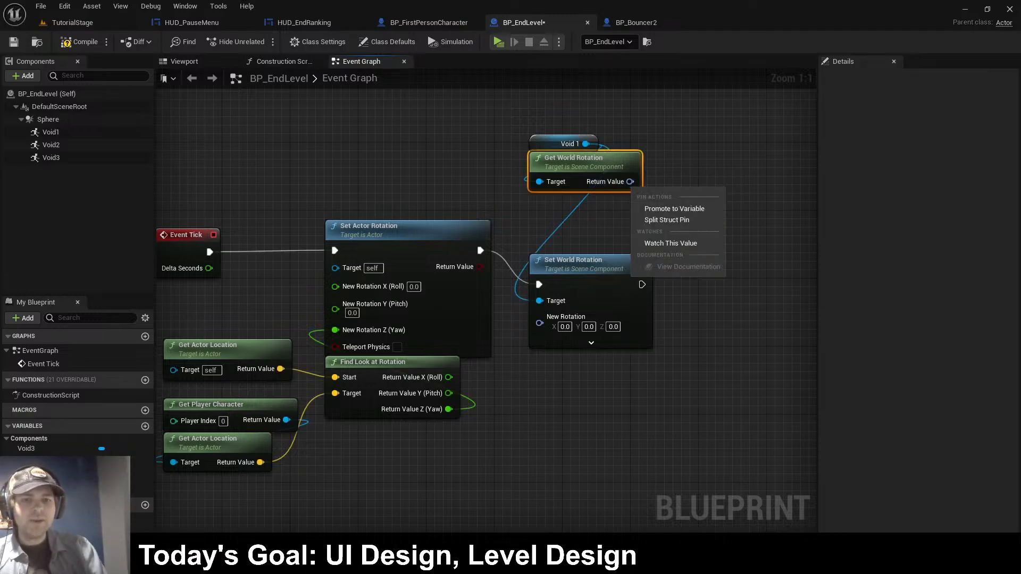
pyautogui.click(654, 215)
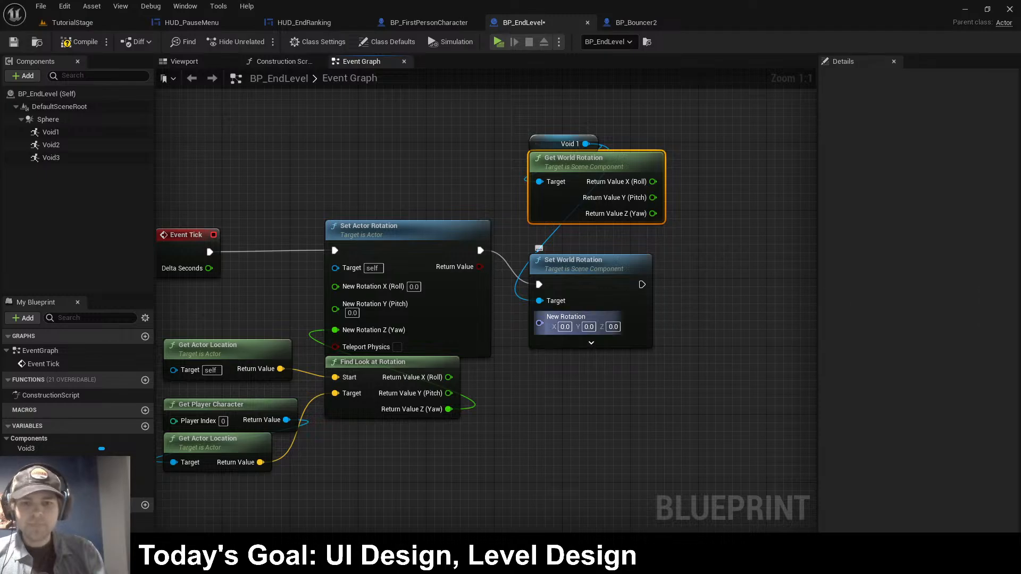
pyautogui.rightClick(539, 322)
pyautogui.click(579, 357)
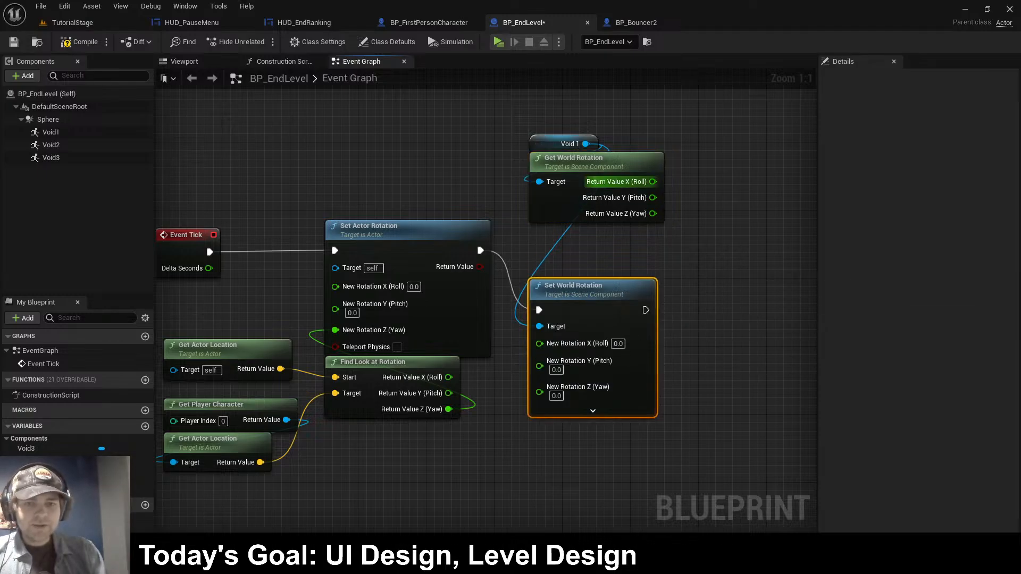
# - Add 5.0 to Get World Rotation's Roll value and feed the sum into Set World Rotation's New Rotation X (Roll)
pyautogui.moveTo(653, 181); pyautogui.dragTo(563, 239)
pyautogui.write('add')
pyautogui.click(611, 386)
pyautogui.click(555, 246)
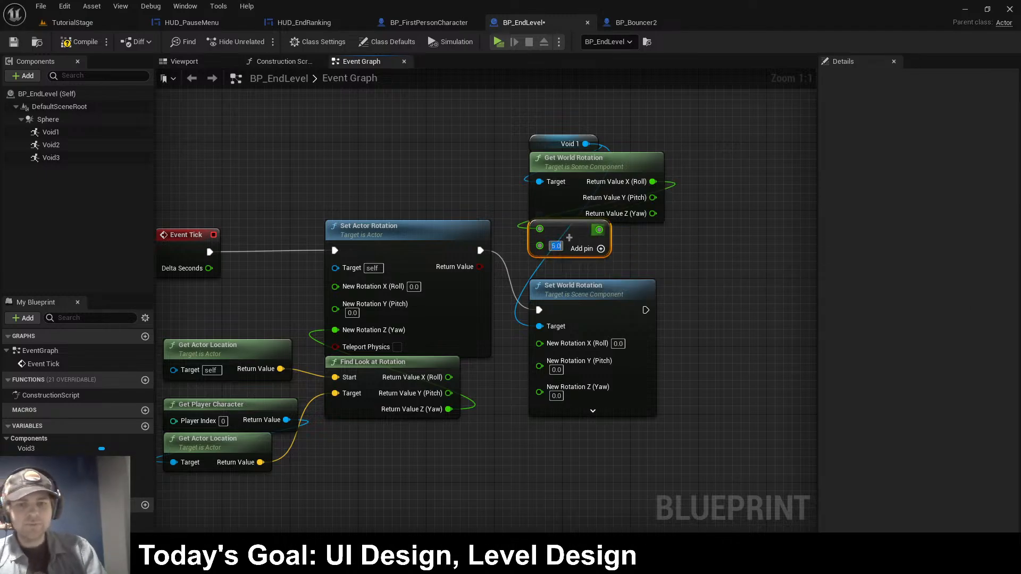
pyautogui.moveTo(599, 230); pyautogui.dragTo(539, 343)
# - Rewire the 5.0 addition from Roll to Pitch on both rotation nodes and compile the blueprint
pyautogui.click(80, 42)
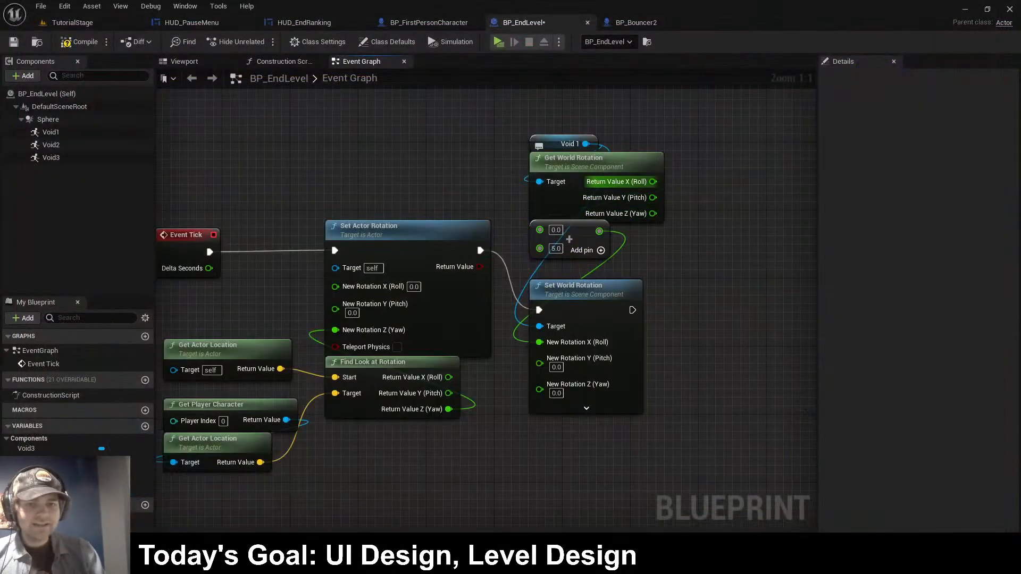
pyautogui.moveTo(652, 198); pyautogui.dragTo(539, 361)
pyautogui.keyDown('alt'); pyautogui.click(599, 230); pyautogui.keyUp('alt')
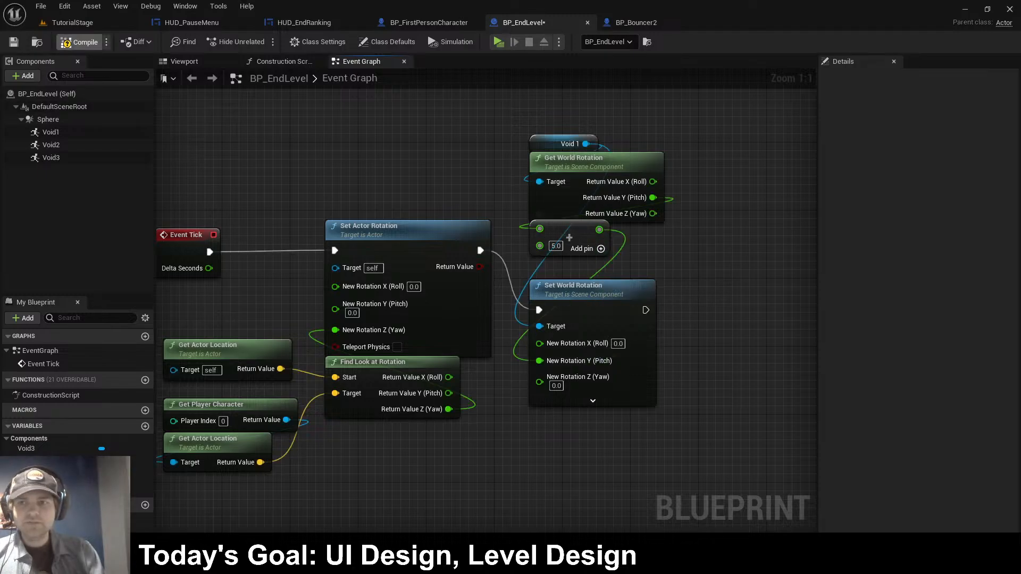
# - Play-test the level twice, moving up to and around the void portal to check how its Void1 layer rotates
pyautogui.click(498, 42)
pyautogui.click(510, 286)
pyautogui.press('w')
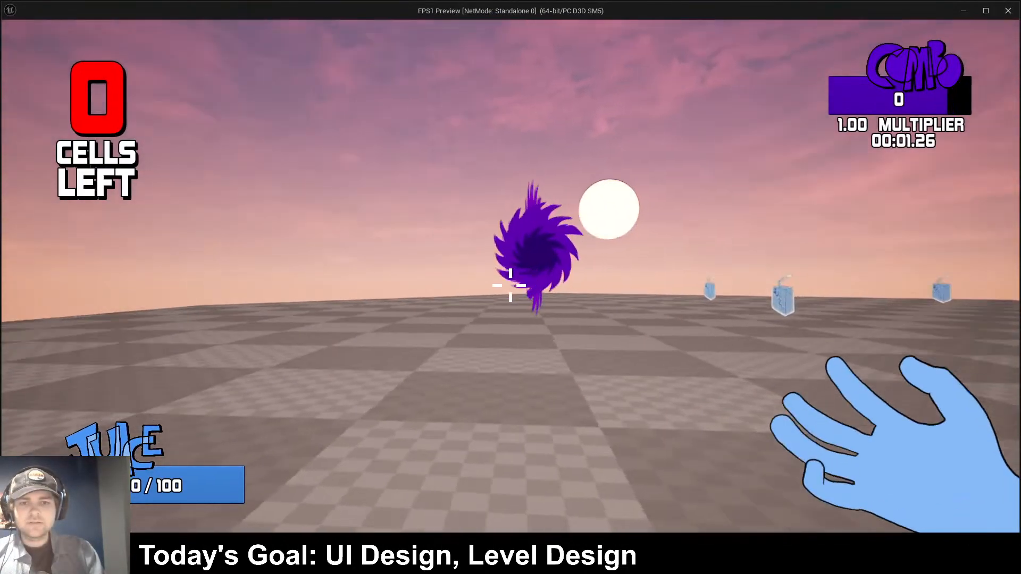
pyautogui.press('d')
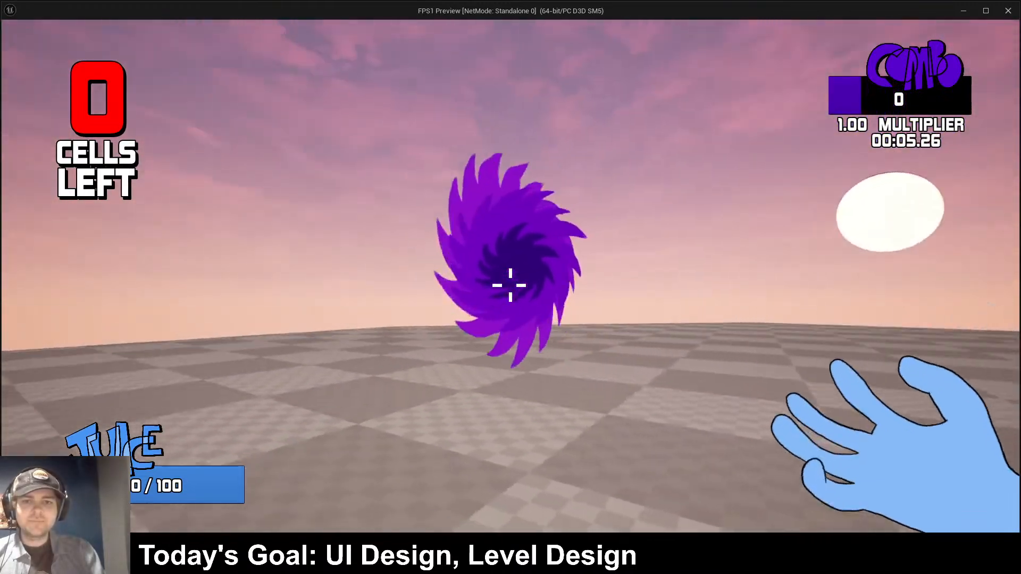
pyautogui.press('Escape')
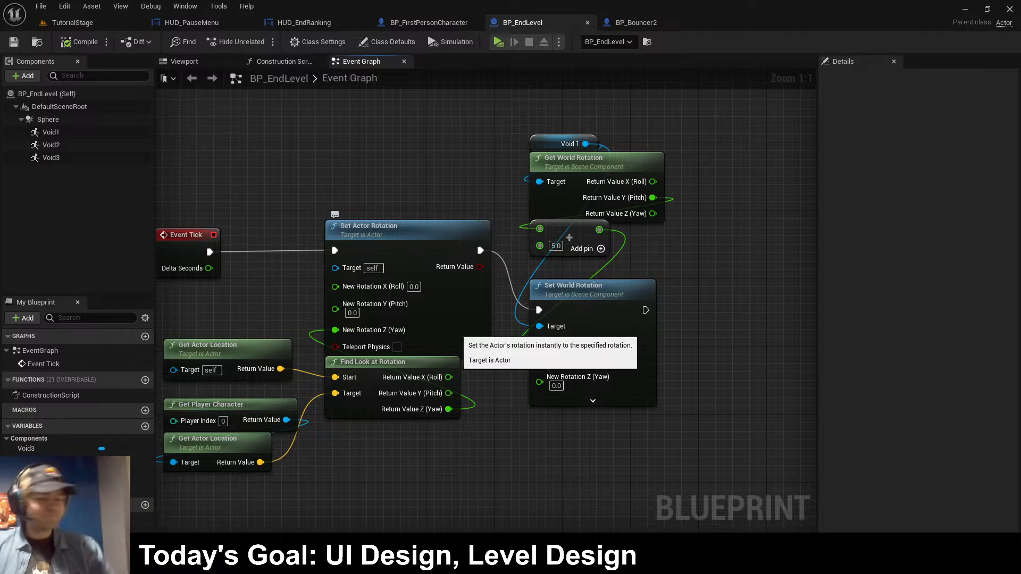
pyautogui.click(498, 42)
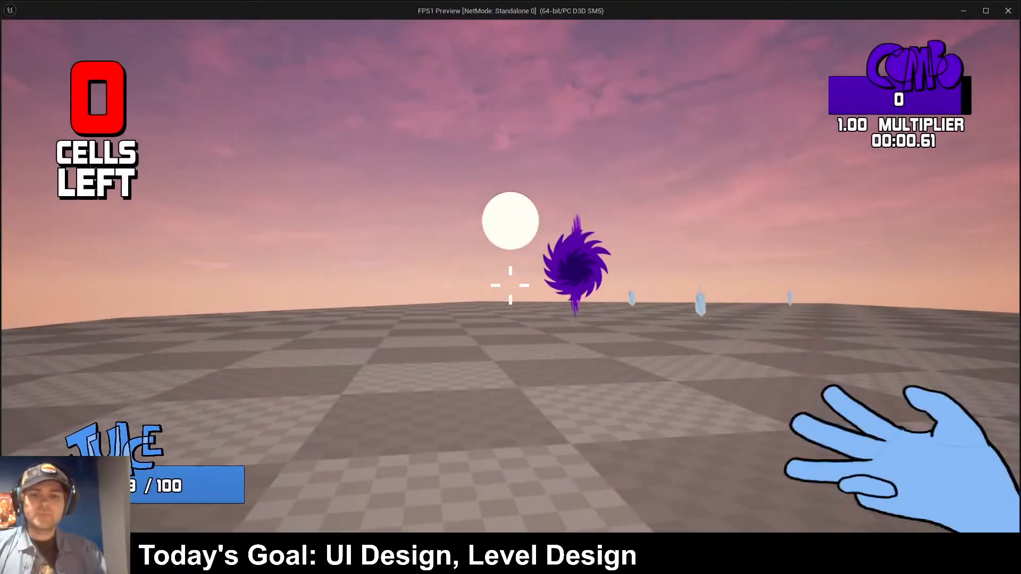
pyautogui.press('w')
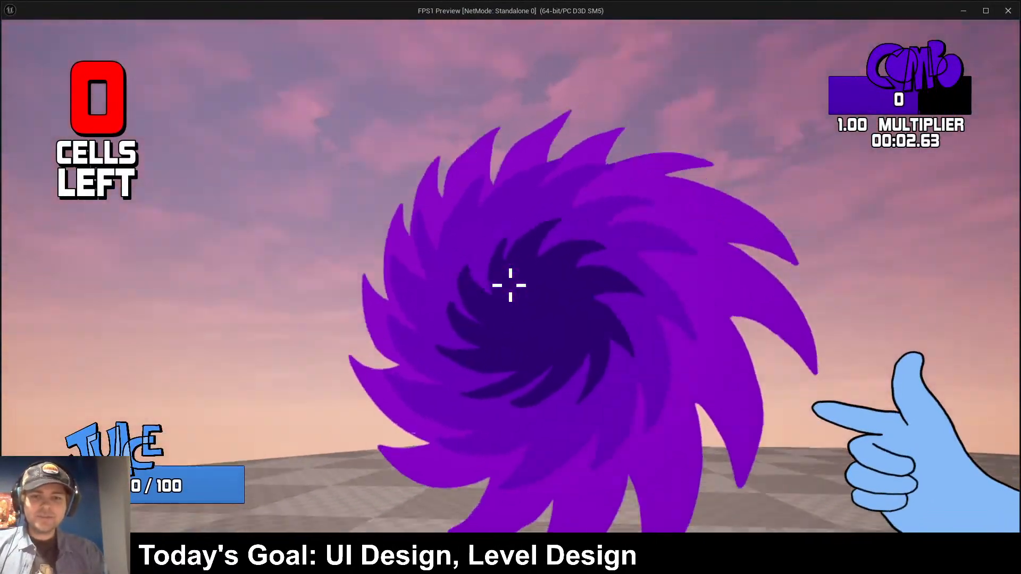
pyautogui.press('Escape')
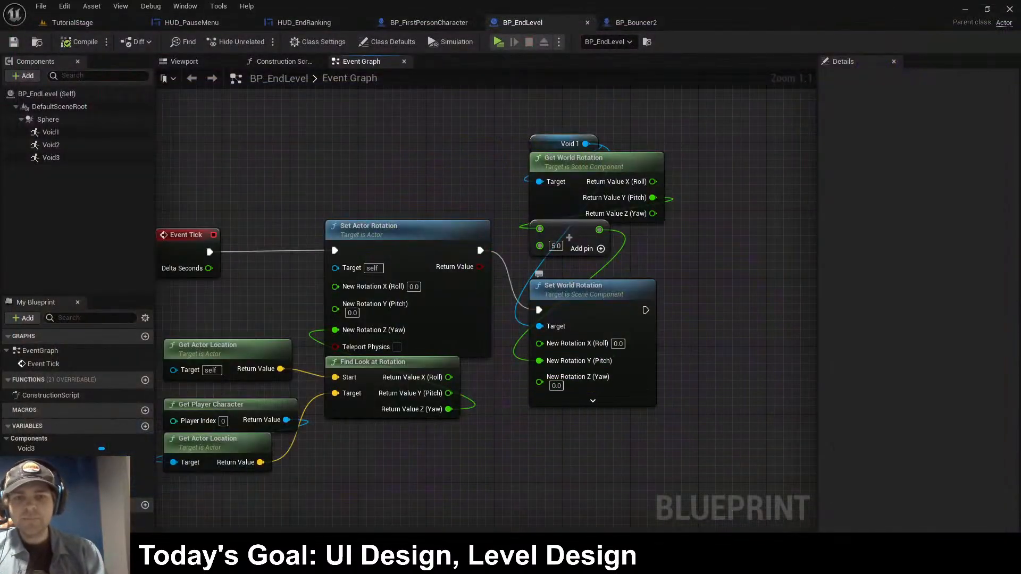
# - Connect Get World Rotation's Yaw and Roll outputs to the matching Set World Rotation inputs and play-test the portal
pyautogui.moveTo(653, 213); pyautogui.dragTo(539, 376)
pyautogui.moveTo(653, 181); pyautogui.dragTo(539, 343)
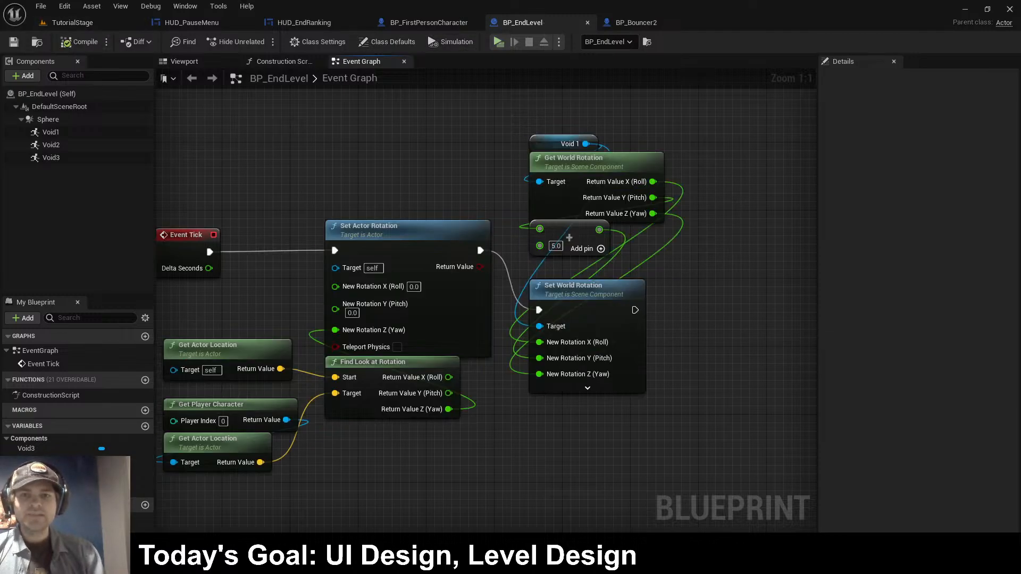
pyautogui.click(498, 41)
pyautogui.press('w')
pyautogui.press('d')
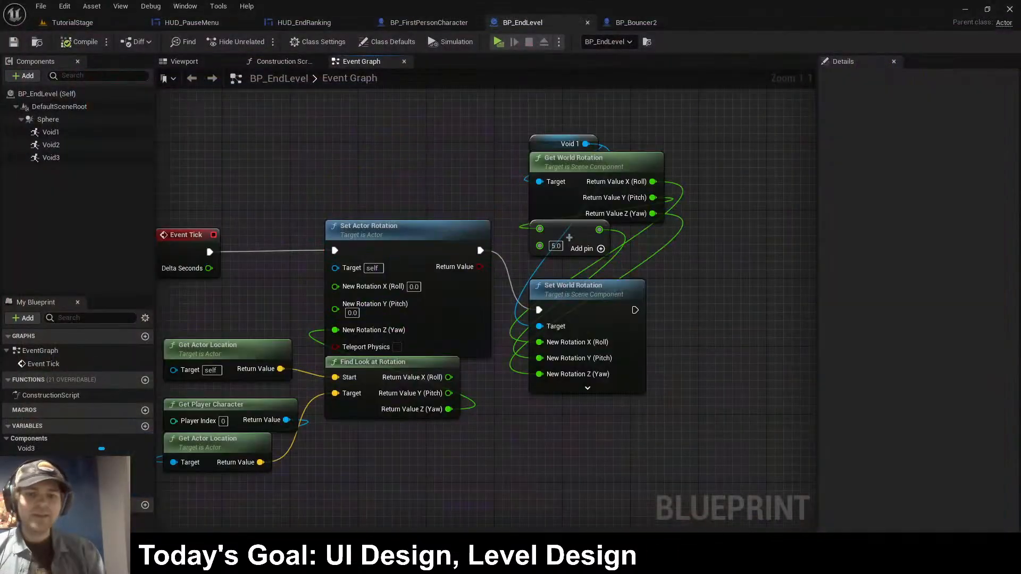
# - Change the value added to Void1's Pitch to 0.5 and finally to 1.0, compiling the blueprint
pyautogui.click(555, 246)
pyautogui.write('0.5')
pyautogui.press('Return')
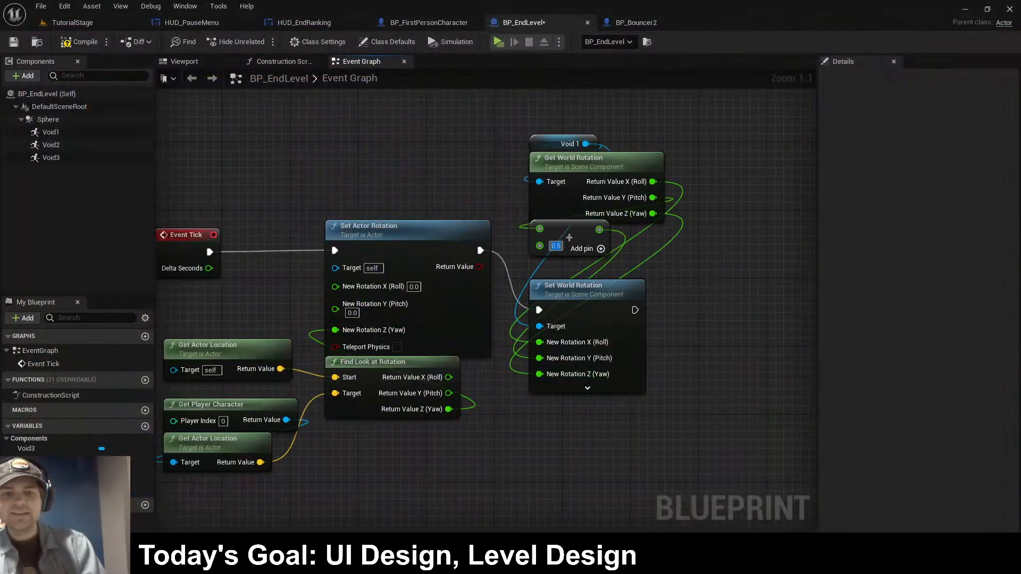
pyautogui.click(79, 42)
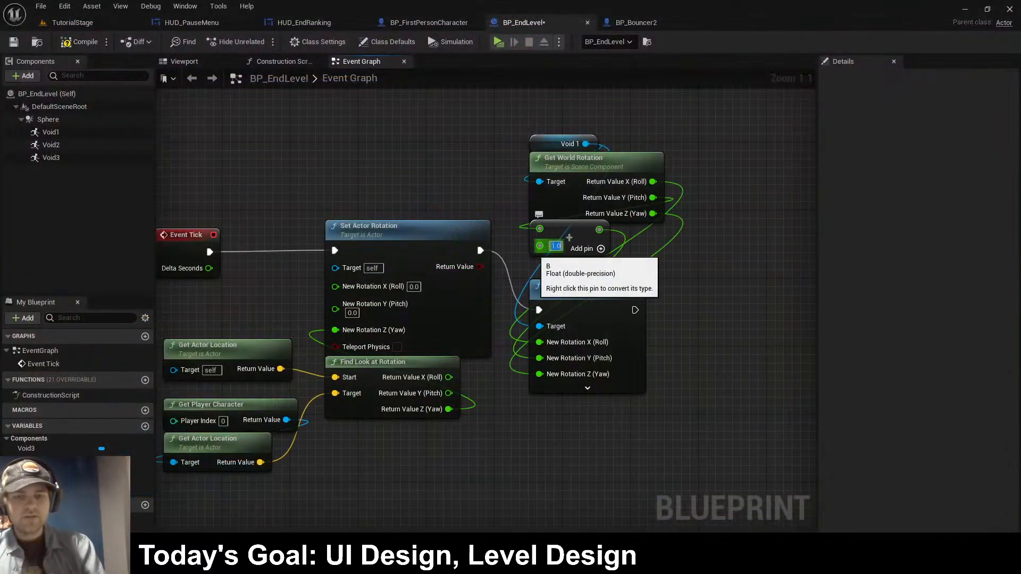
# - Play-test the level, moving up to and around the void portal to check its layer rotation
pyautogui.click(498, 42)
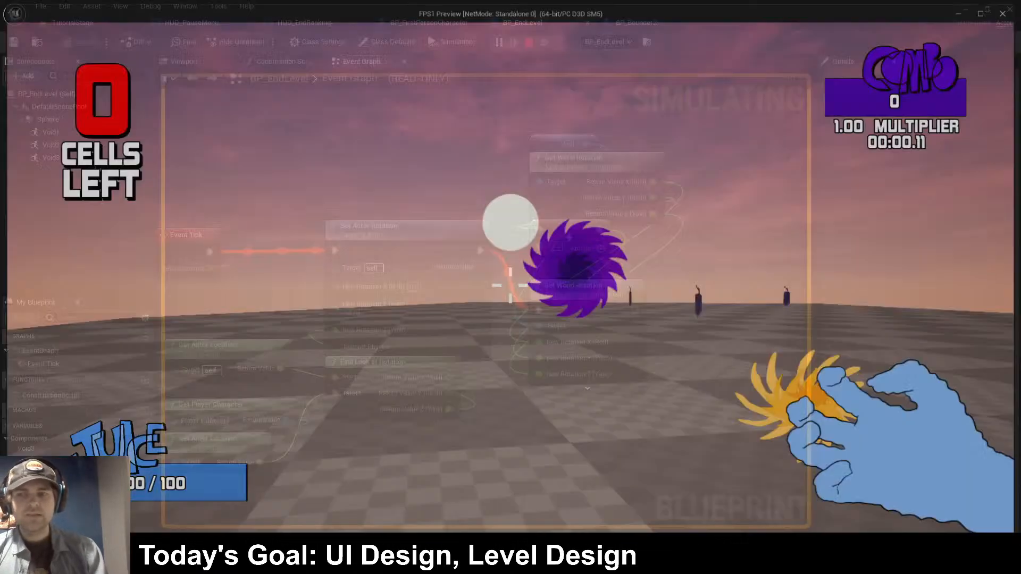
pyautogui.press('w')
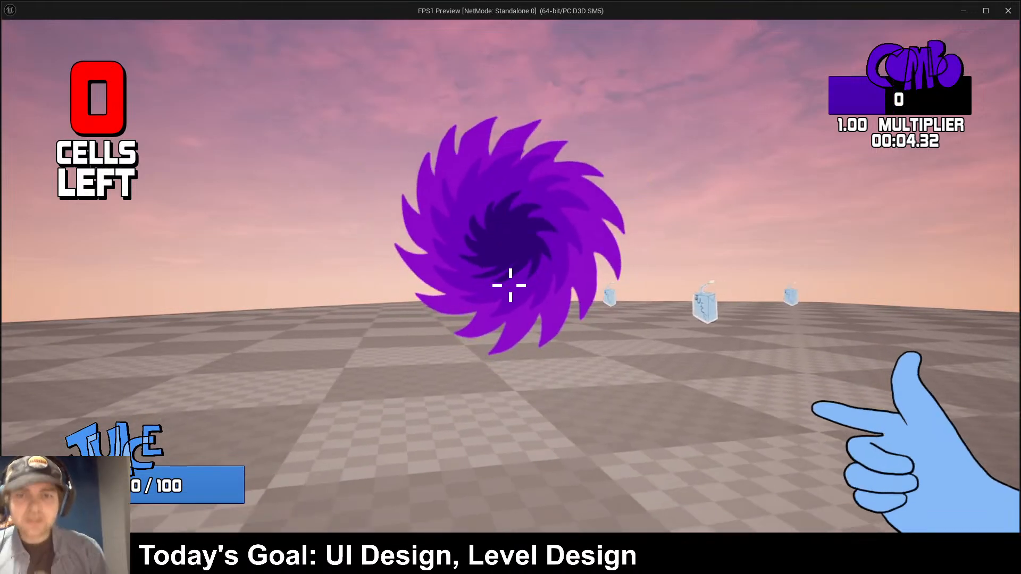
pyautogui.press('w')
pyautogui.press('a')
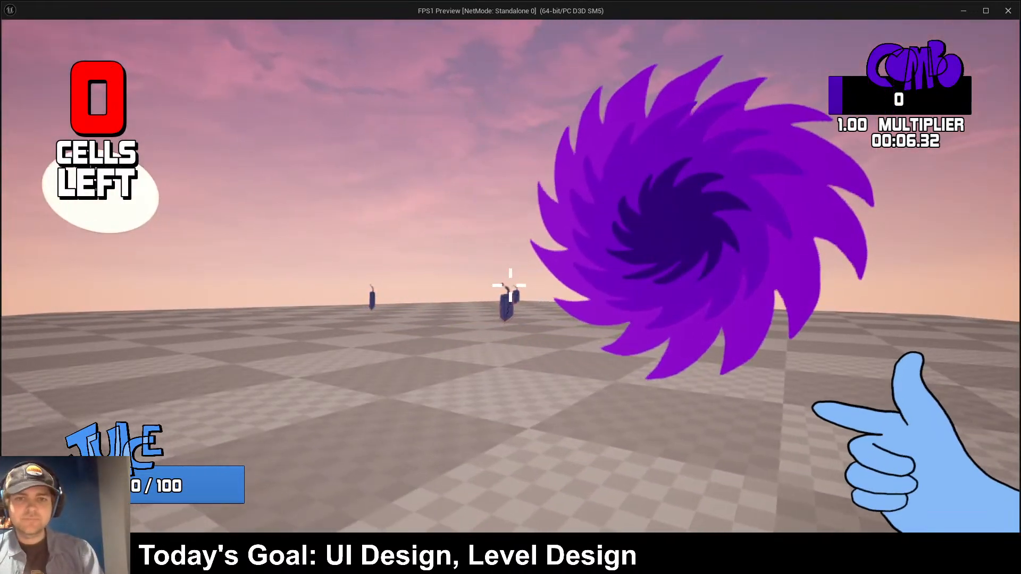
pyautogui.press('Escape')
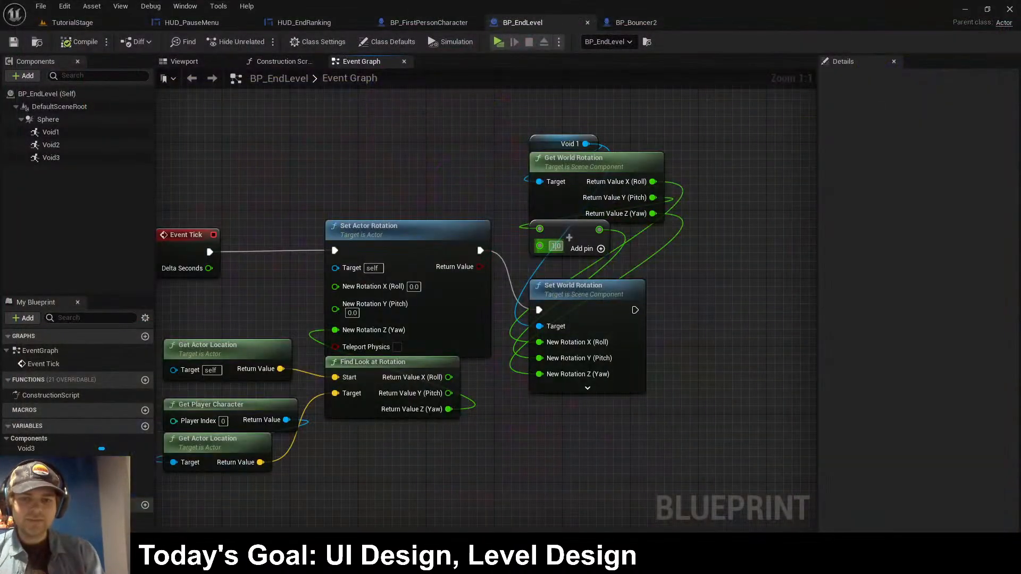
# - Insert a Clamp (Float) node between the Pitch addition and Set World Rotation's New Rotation Y (Pitch) input
pyautogui.click(573, 230)
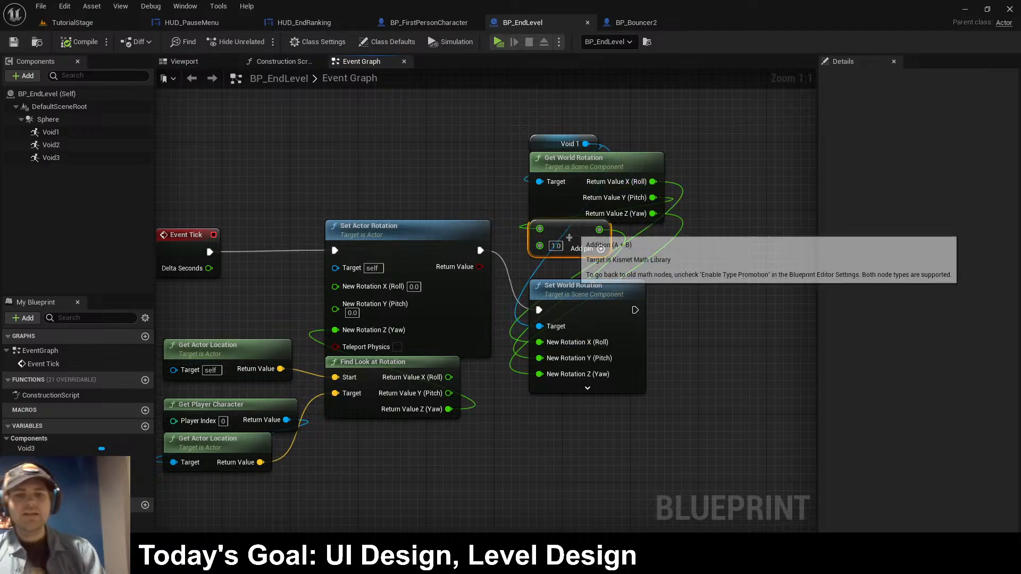
pyautogui.moveTo(579, 231); pyautogui.dragTo(628, 244)
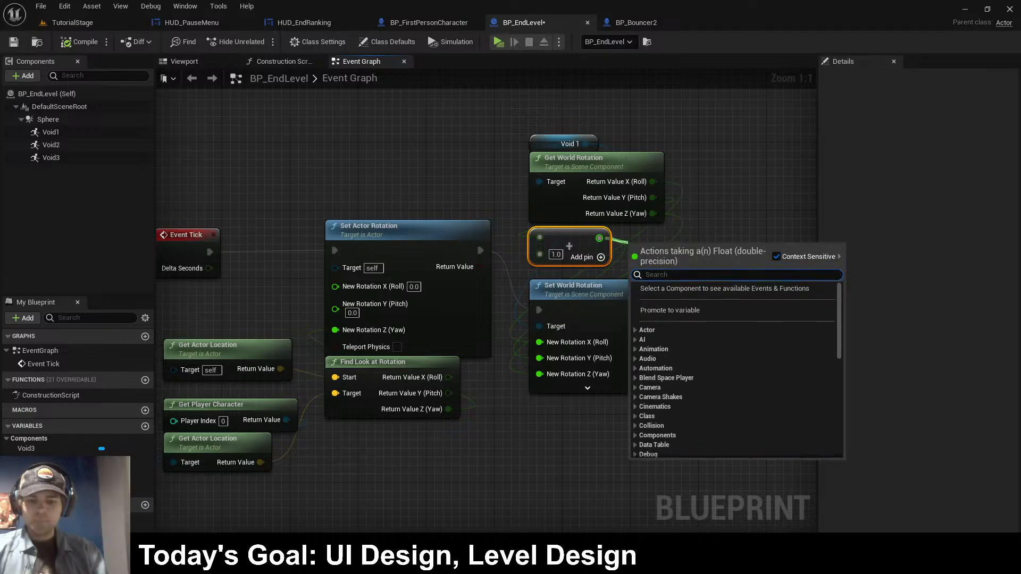
pyautogui.write('calmp')
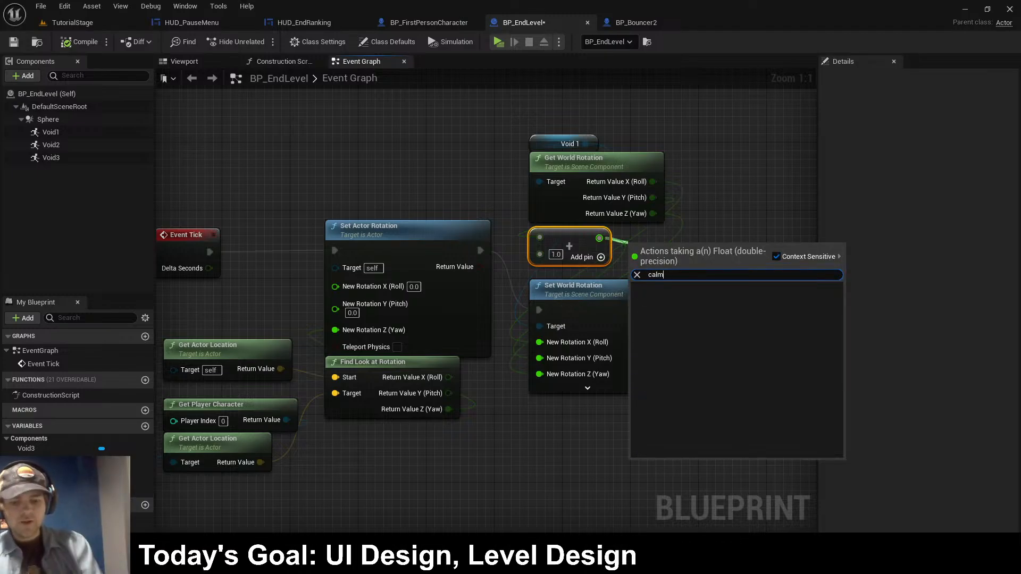
pyautogui.press('BackSpace')
pyautogui.press('BackSpace')
pyautogui.press('BackSpace')
pyautogui.write('lamp')
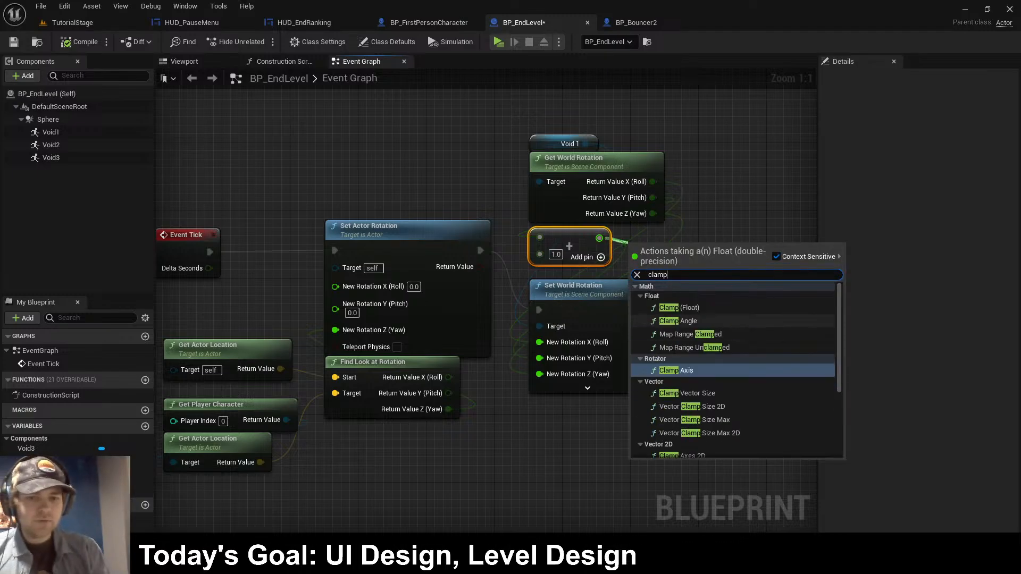
pyautogui.click(679, 307)
pyautogui.moveTo(585, 290); pyautogui.dragTo(585, 315)
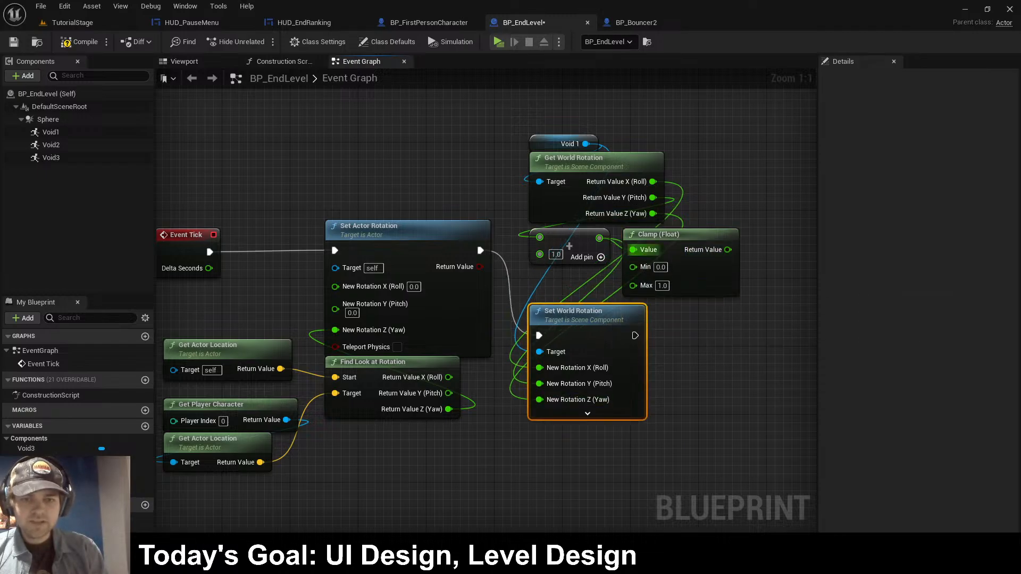
pyautogui.moveTo(659, 235); pyautogui.dragTo(650, 226)
pyautogui.moveTo(720, 241); pyautogui.dragTo(574, 393)
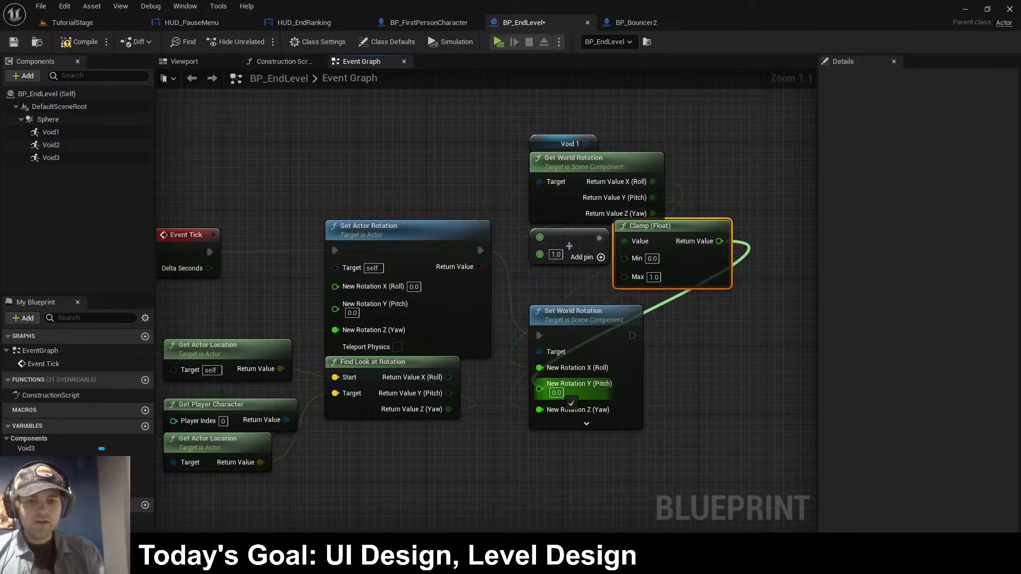
# - Set the Clamp node's Max to 360 and play-test the portal
pyautogui.click(654, 277)
pyautogui.write('360')
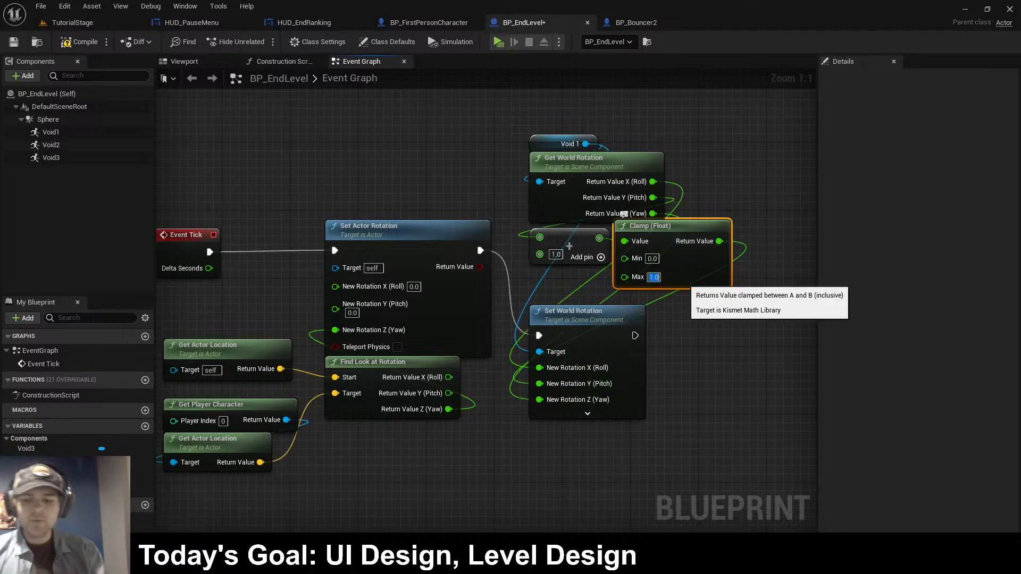
pyautogui.press('Return')
pyautogui.click(498, 41)
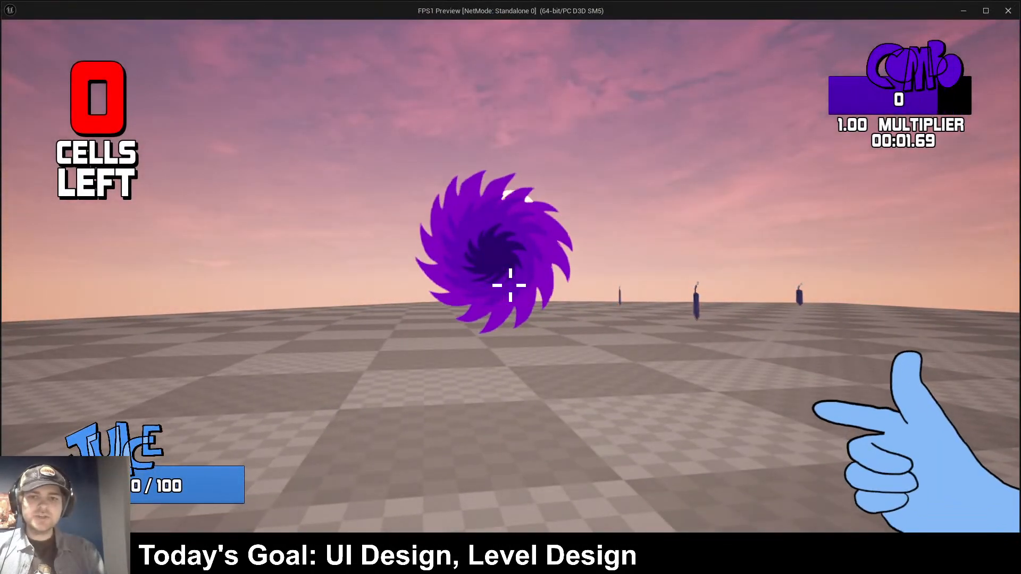
pyautogui.press('Escape')
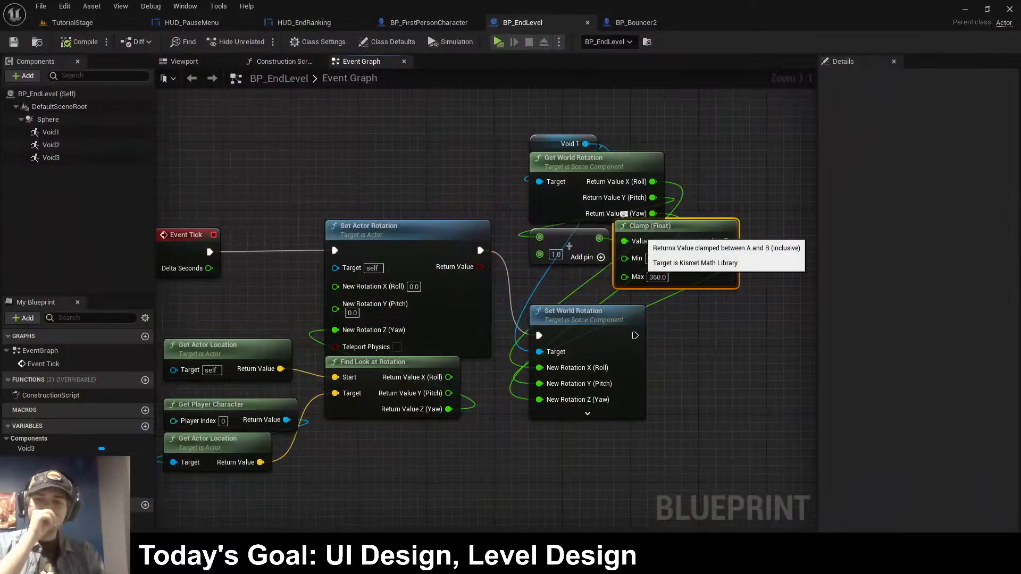
# - Try a Clamp Max of 0, delete the Clamp node, and reconnect the addition directly to New Rotation Y (Pitch), compiling the blueprint
pyautogui.click(657, 277)
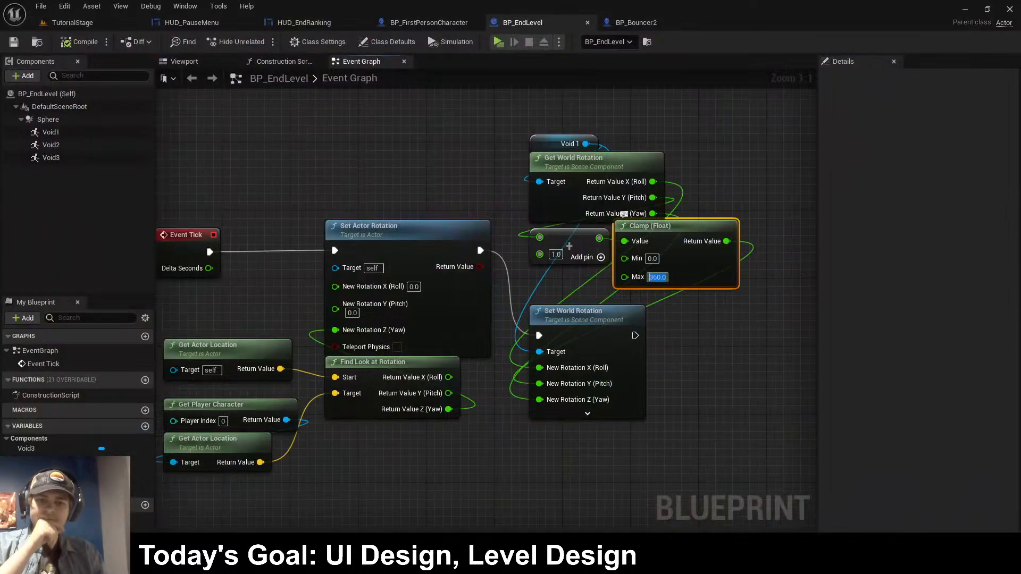
pyautogui.write('0')
pyautogui.press('Return')
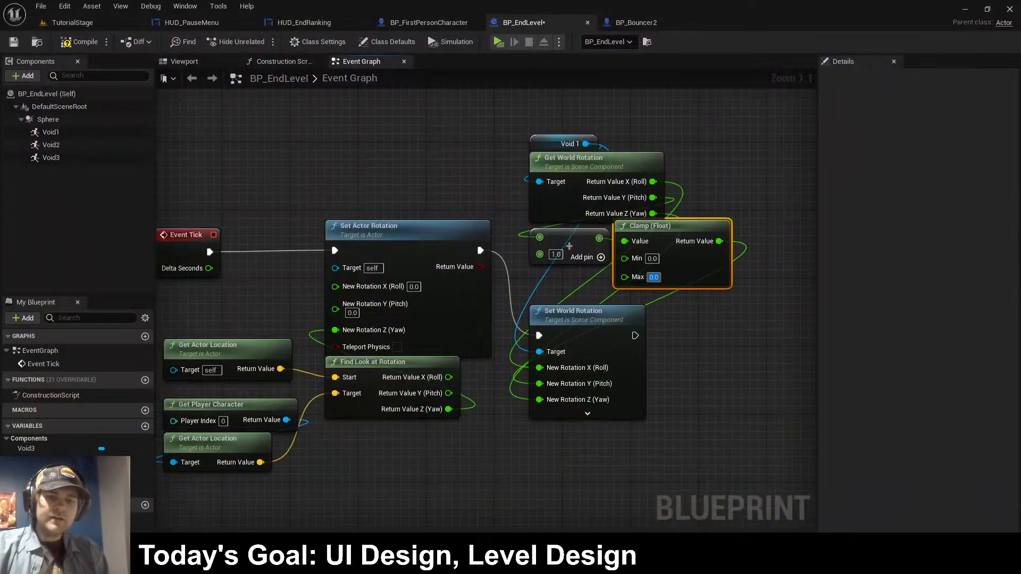
pyautogui.press('Delete')
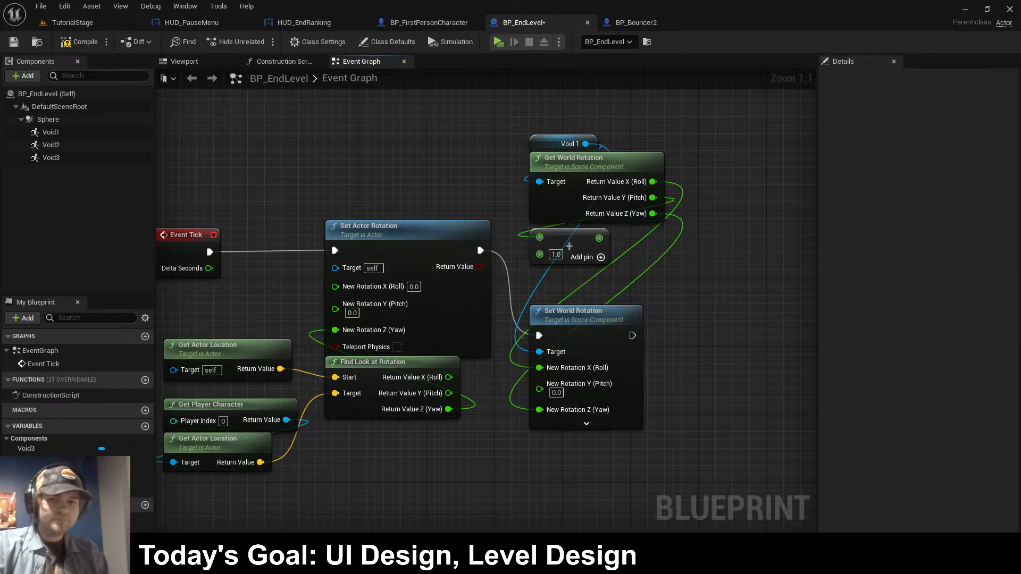
pyautogui.moveTo(600, 238); pyautogui.dragTo(539, 384)
pyautogui.click(79, 42)
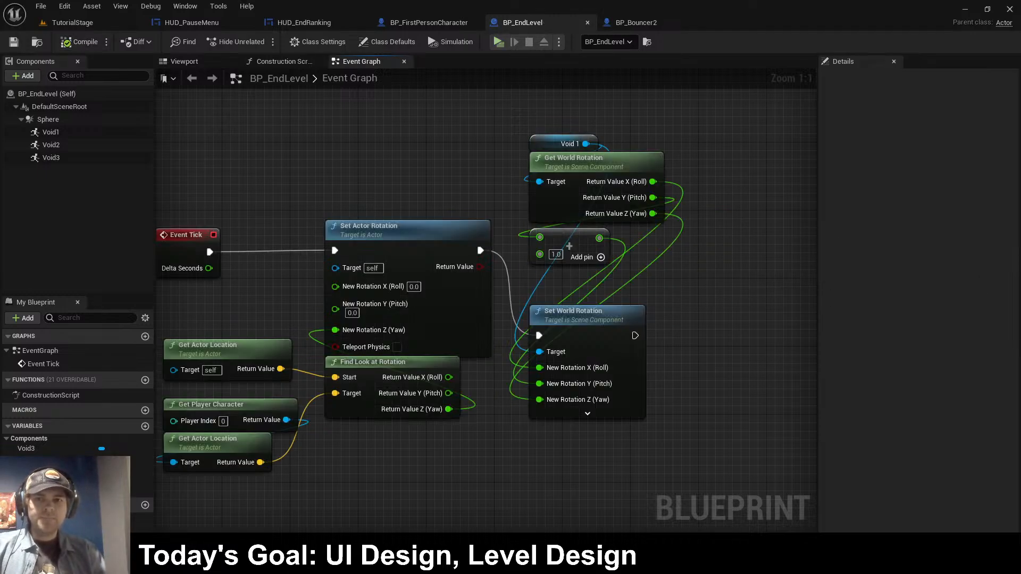
# - Play-test the level twice, approaching and shooting around the void portal to examine how Void1 rotates
pyautogui.press('w')
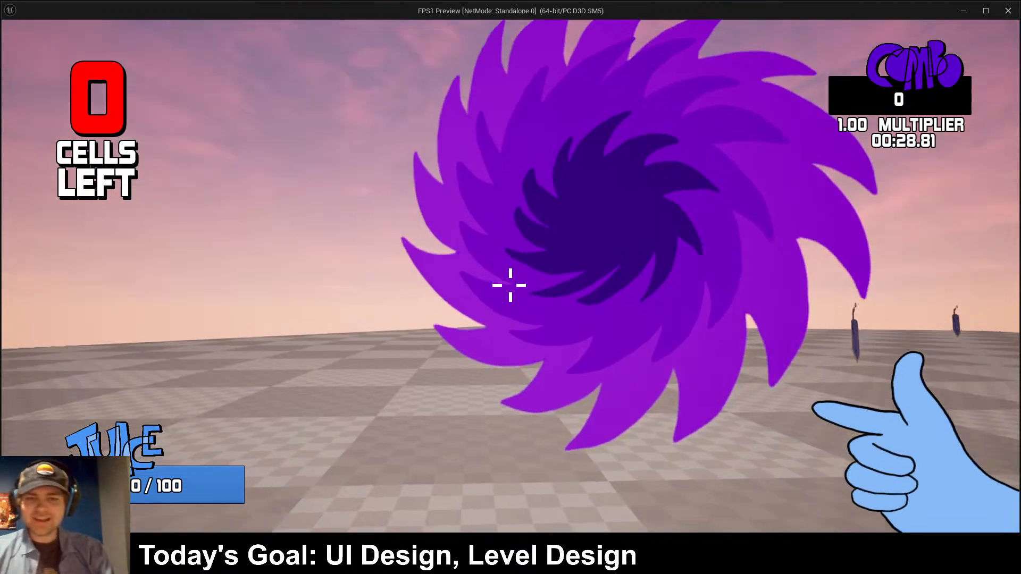
pyautogui.click(511, 285)
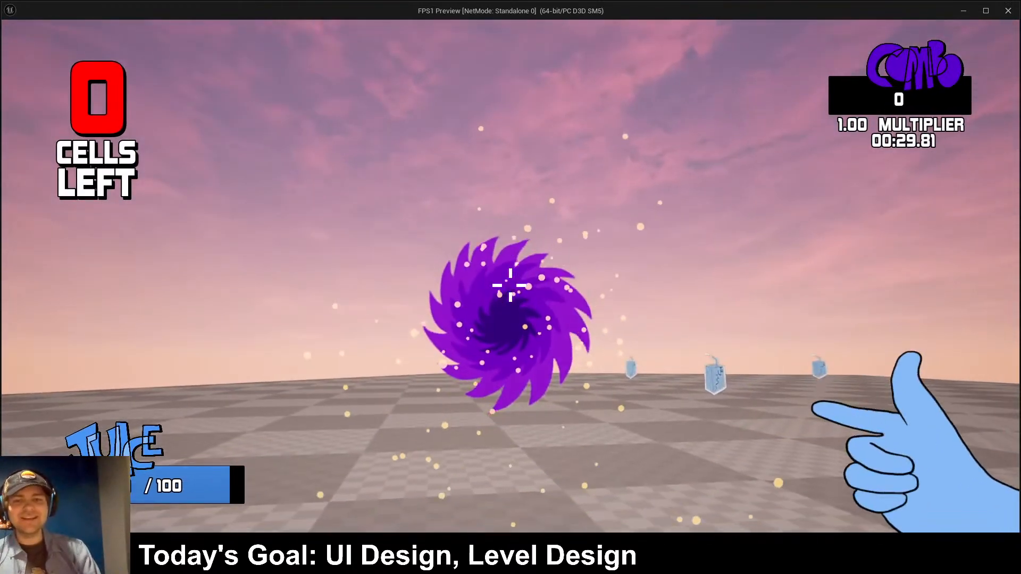
pyautogui.press('Escape')
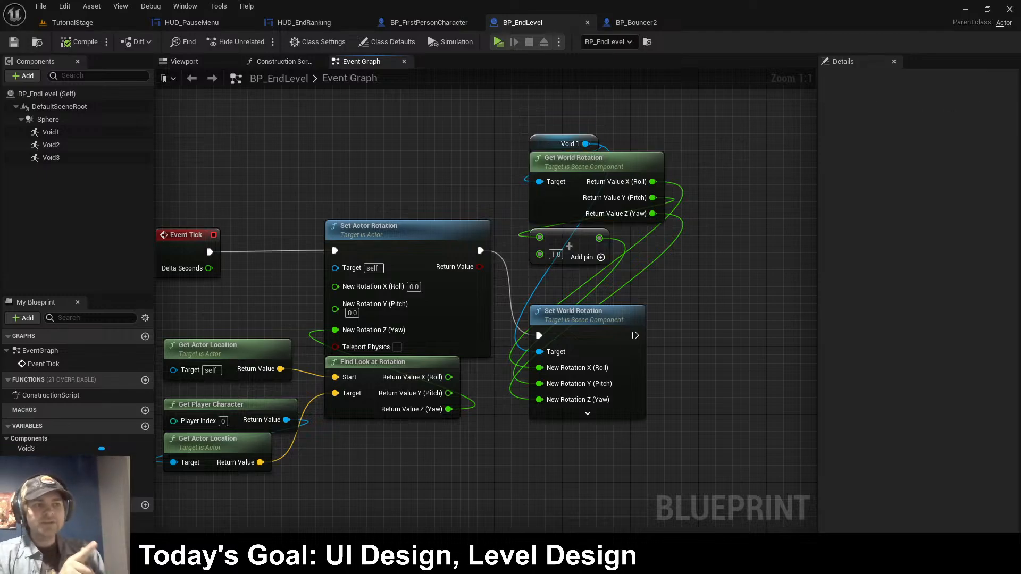
pyautogui.scroll(-1, 285, 173)
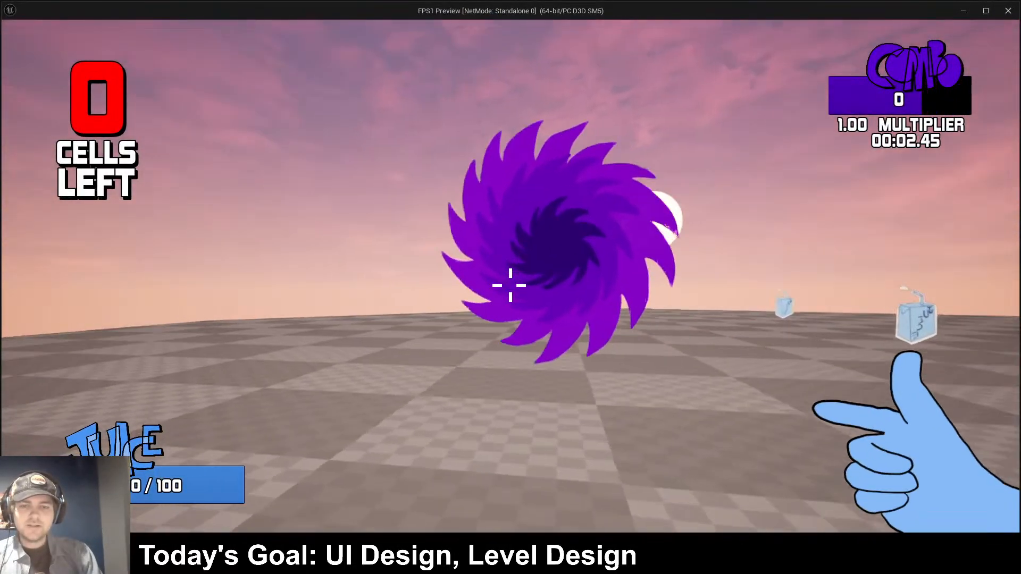
pyautogui.press('Escape')
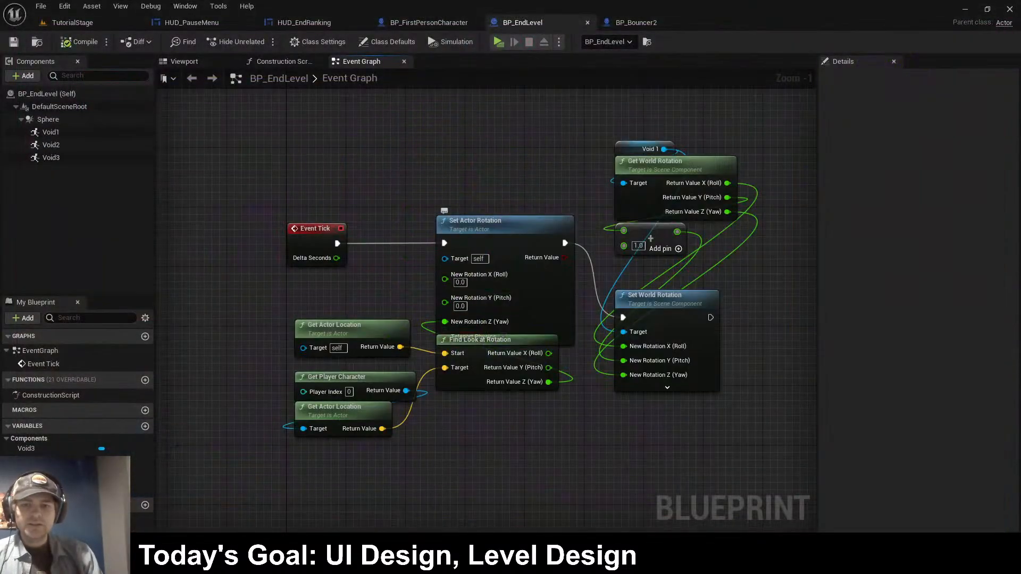
# - Bypass Set Actor Rotation by wiring Event Tick straight into Set World Rotation, compile, and play-test the portal
pyautogui.keyDown('alt'); pyautogui.click(565, 243); pyautogui.keyUp('alt')
pyautogui.moveTo(337, 244); pyautogui.dragTo(625, 319)
pyautogui.click(80, 41)
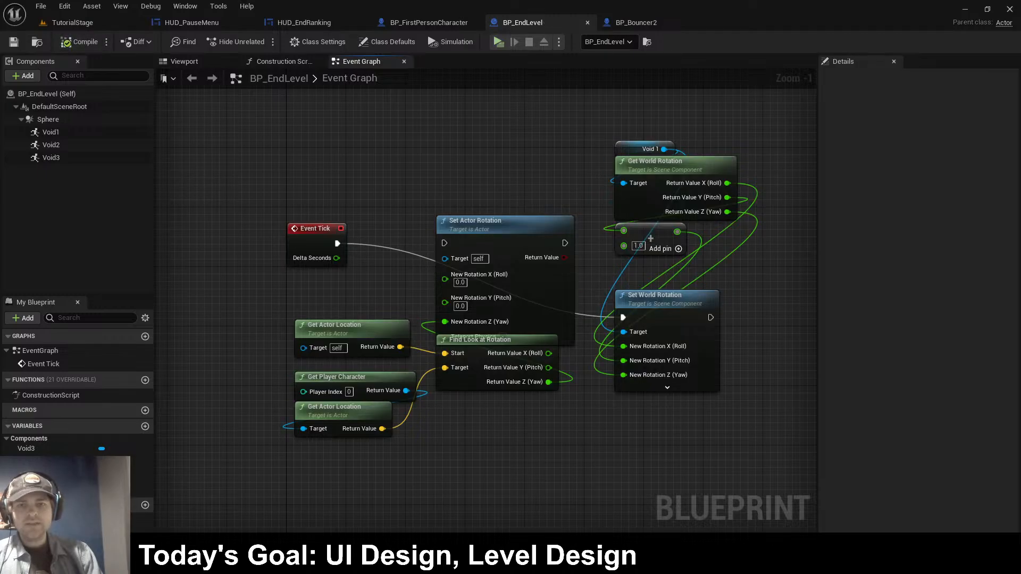
pyautogui.click(499, 41)
pyautogui.click(510, 285)
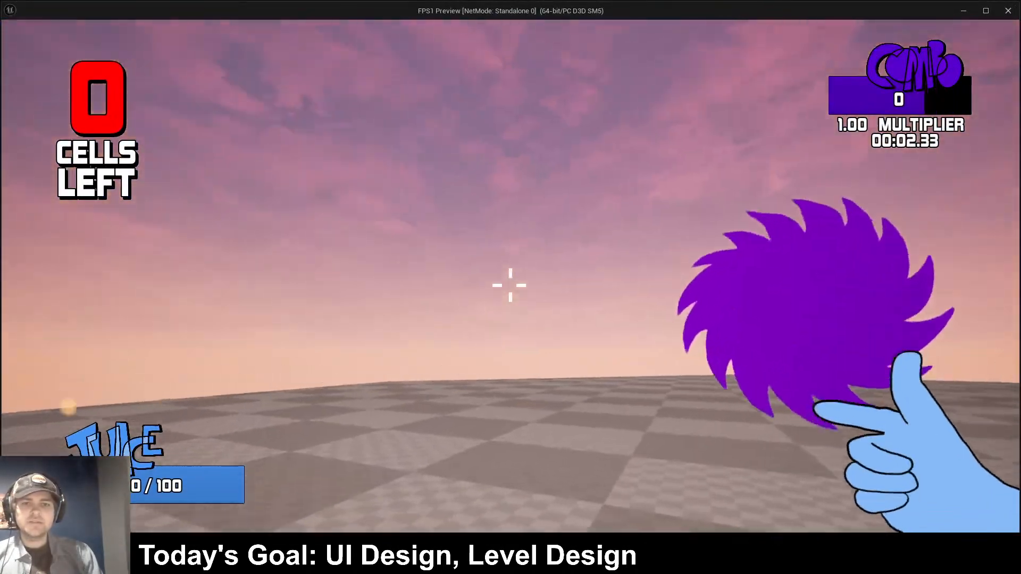
pyautogui.click(510, 286)
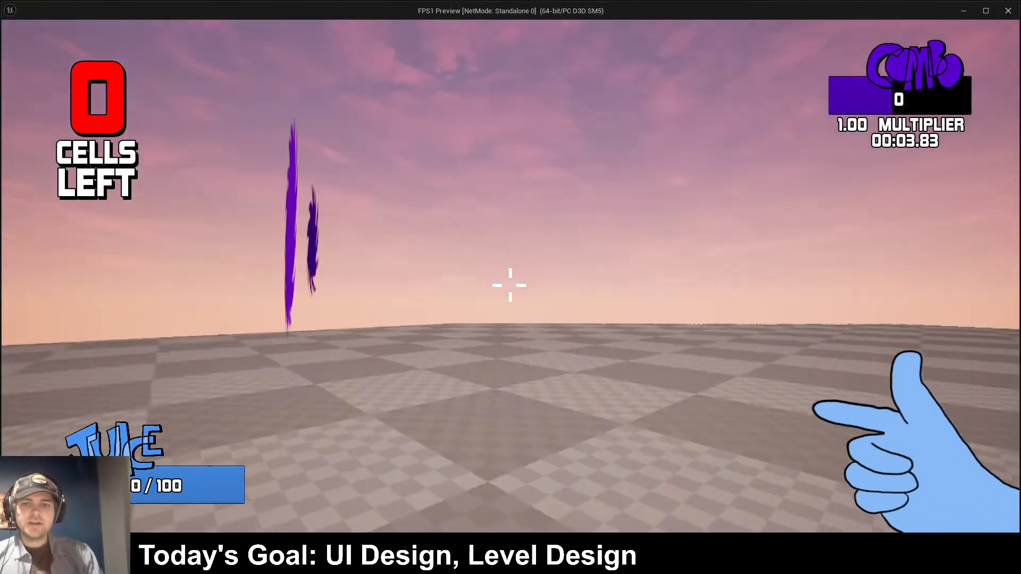
pyautogui.press('Escape')
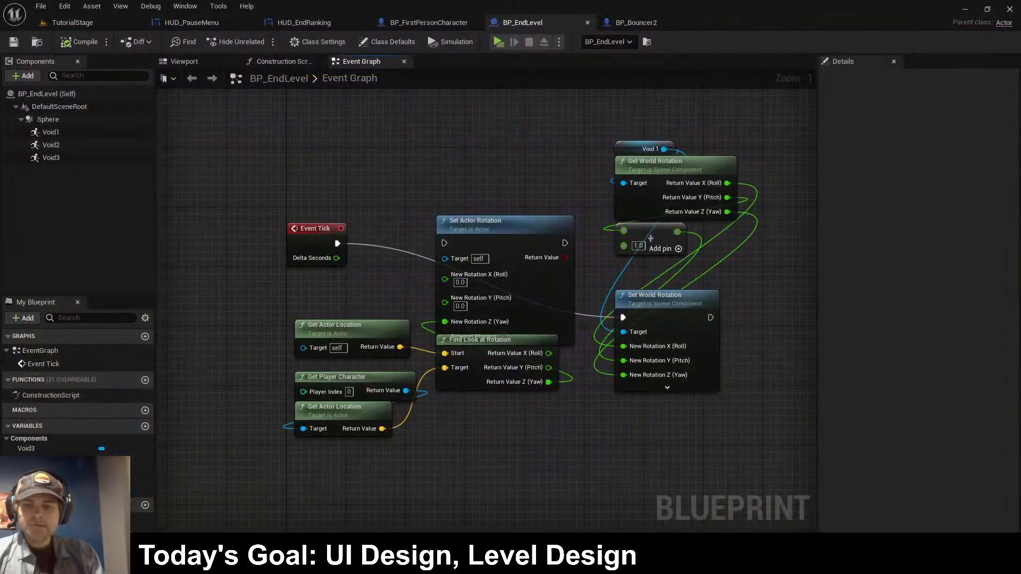
# - Restore the execution chain from Event Tick through Set Actor Rotation to Set World Rotation, and align the Void1 rotation nodes beside it
pyautogui.moveTo(337, 243); pyautogui.dragTo(444, 243)
pyautogui.moveTo(564, 243); pyautogui.dragTo(623, 317)
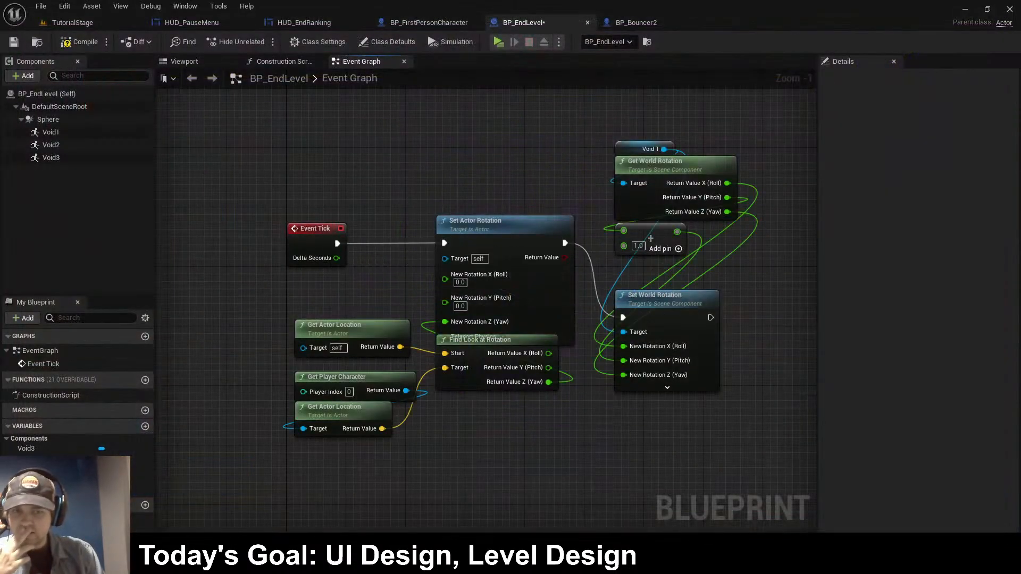
pyautogui.moveTo(595, 124); pyautogui.dragTo(658, 240)
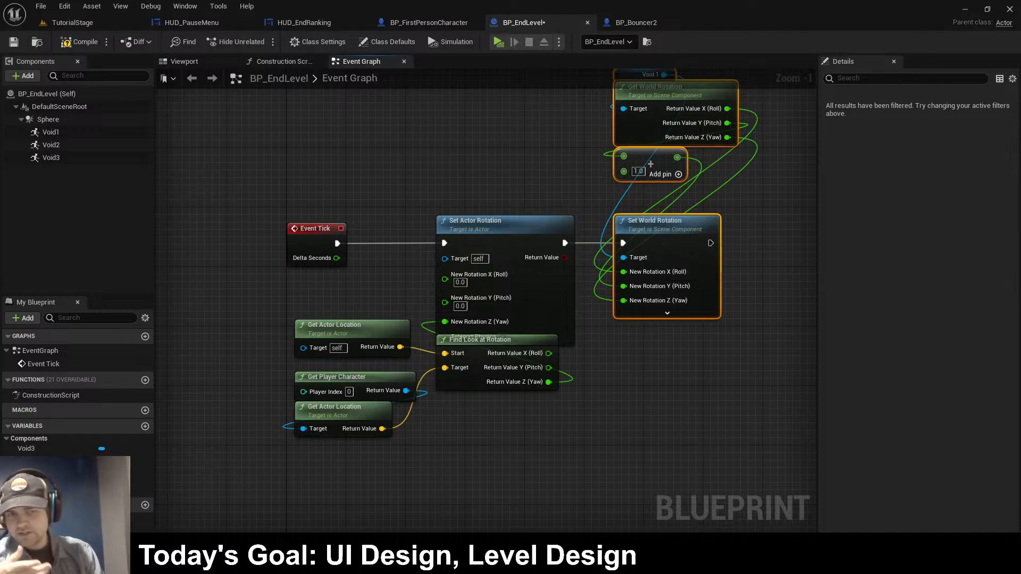
pyautogui.click(753, 189)
pyautogui.moveTo(753, 190); pyautogui.dragTo(562, 286, button='right')
pyautogui.moveTo(396, 153); pyautogui.dragTo(505, 266)
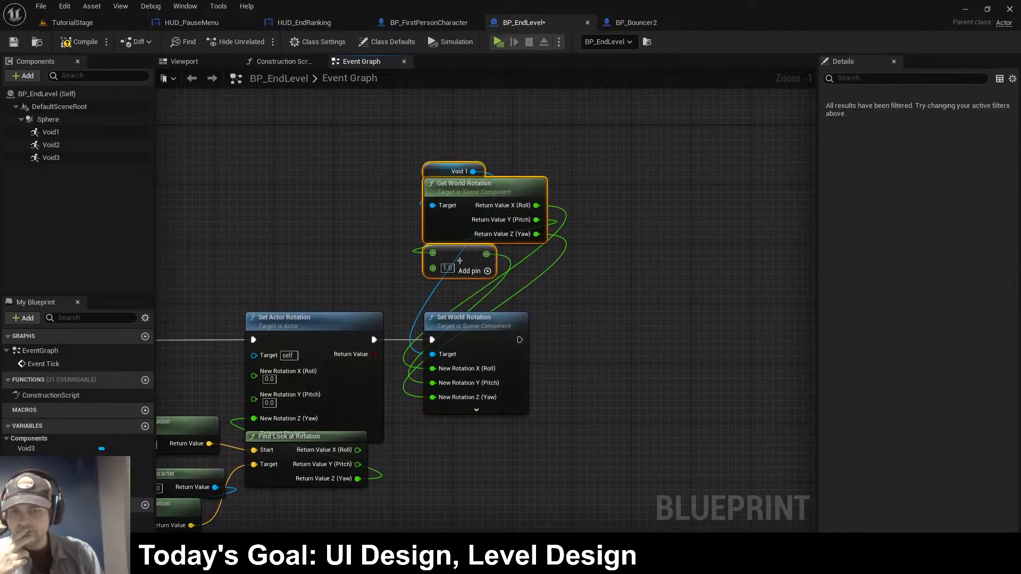
pyautogui.moveTo(472, 182); pyautogui.dragTo(473, 196)
pyautogui.click(606, 197)
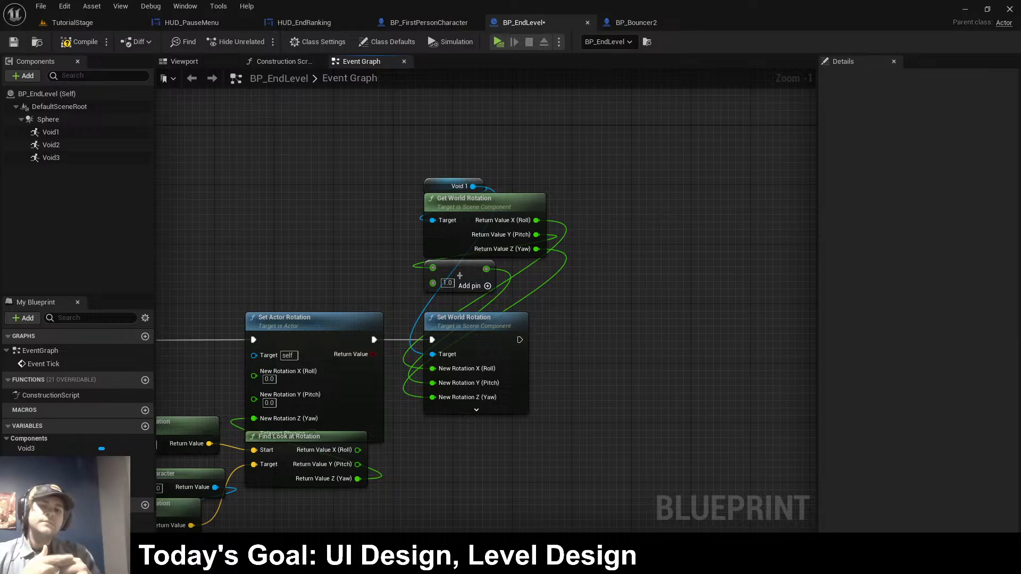
# - Add a Branch after Set World Rotation, conditioned on Void1's world rotation Y (Pitch) being Greater than 360.0
pyautogui.moveTo(519, 340); pyautogui.dragTo(557, 341)
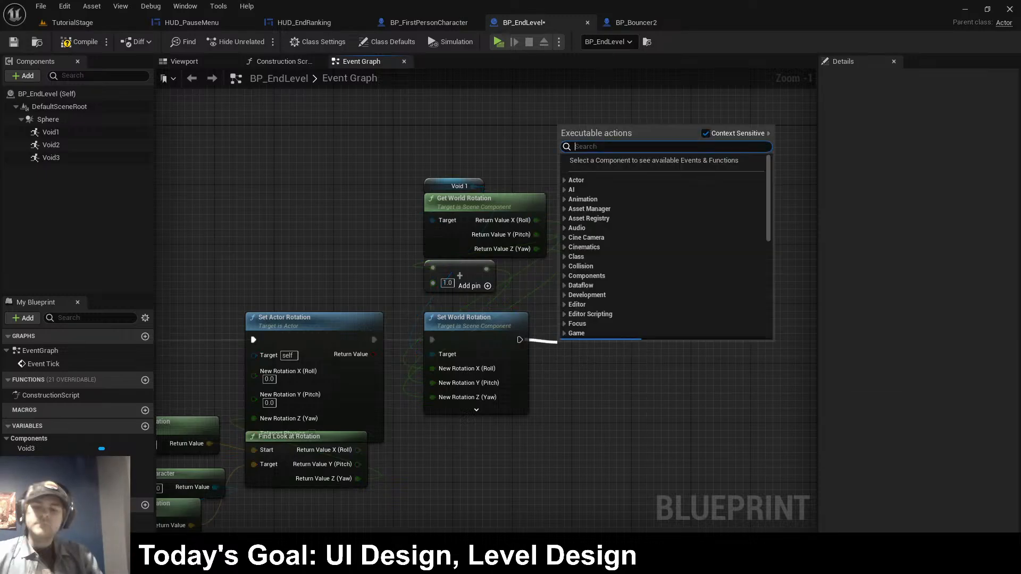
pyautogui.write('branch')
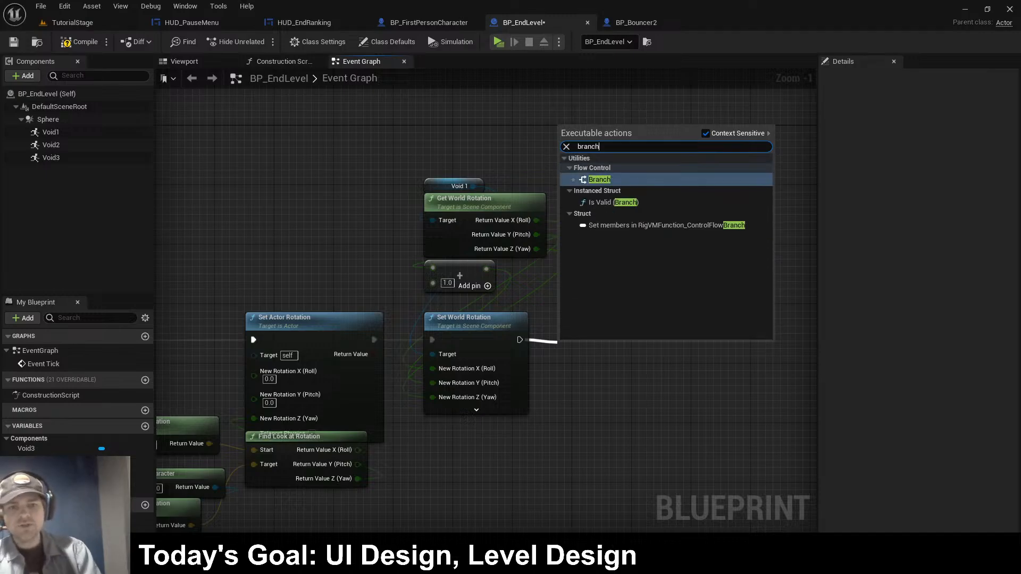
pyautogui.press('Return')
pyautogui.moveTo(536, 234); pyautogui.dragTo(552, 277)
pyautogui.write('greater')
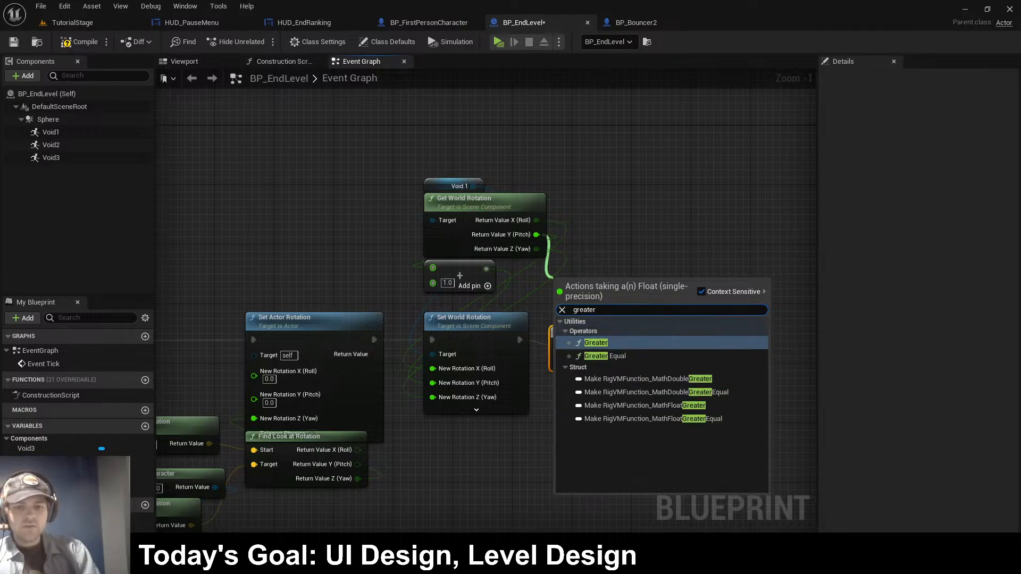
pyautogui.press('Return')
pyautogui.write('360.0')
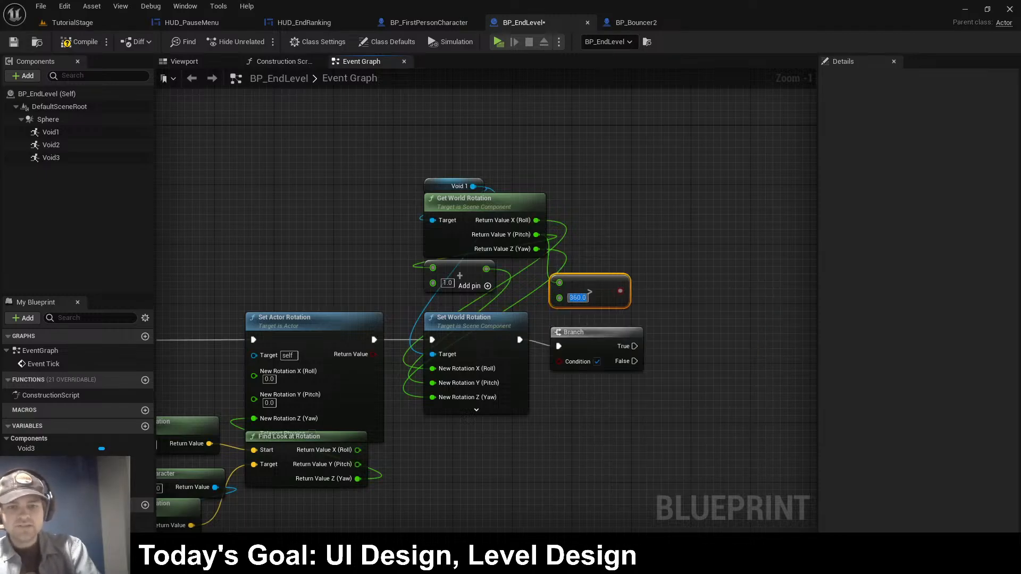
pyautogui.moveTo(620, 291); pyautogui.dragTo(657, 326)
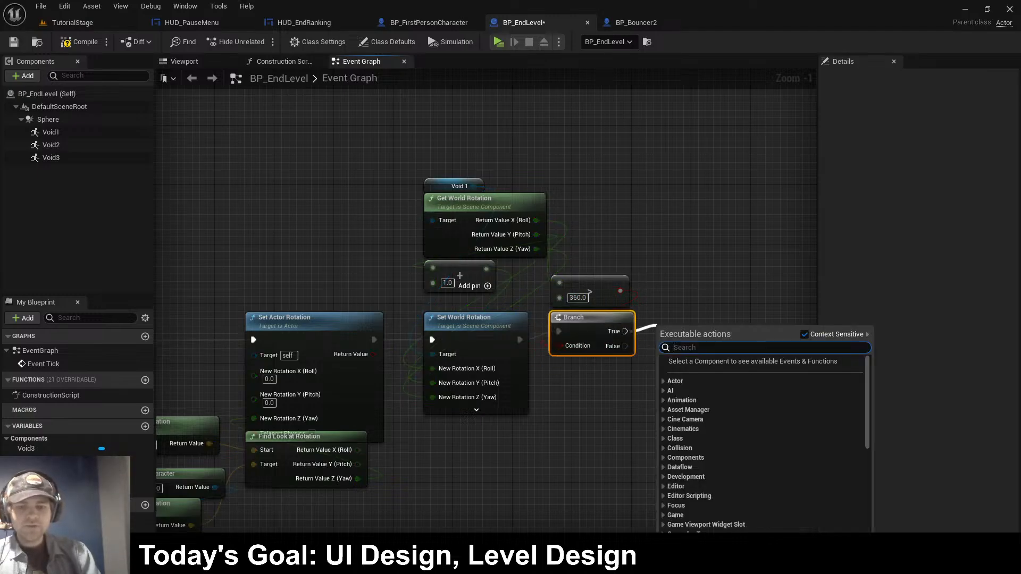
# - Duplicate Set World Rotation beyond the Branch, wiring in Void1 as Target plus its current Roll and Yaw, with Pitch left at 0.0
pyautogui.click(467, 383)
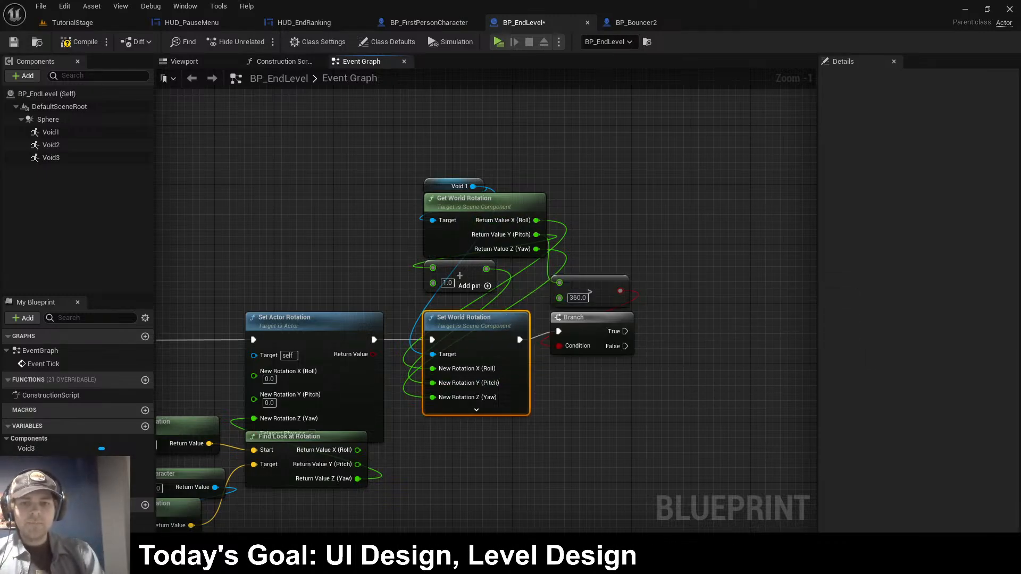
pyautogui.hotkey('ctrl', 'v')
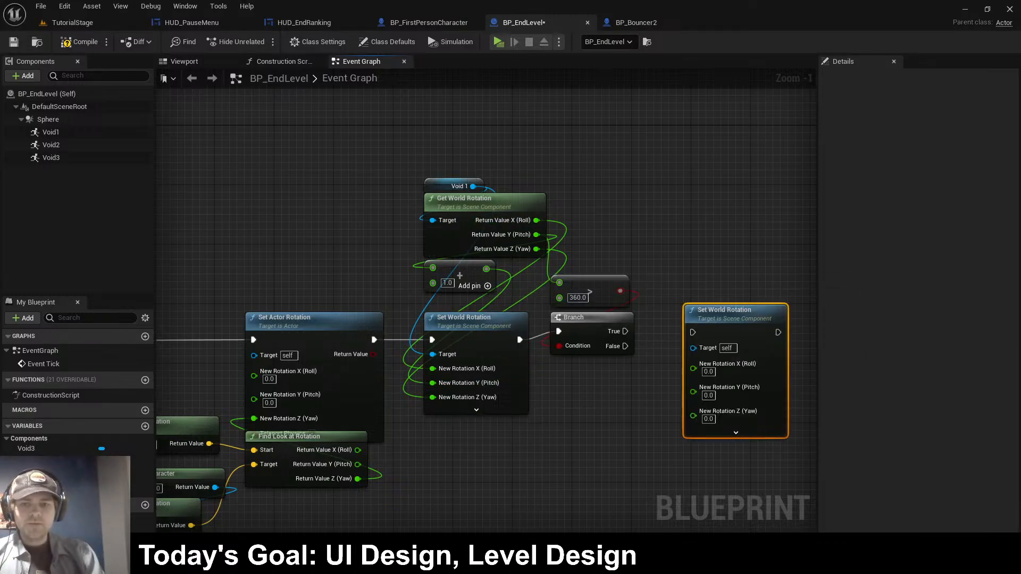
pyautogui.moveTo(536, 220); pyautogui.dragTo(536, 249)
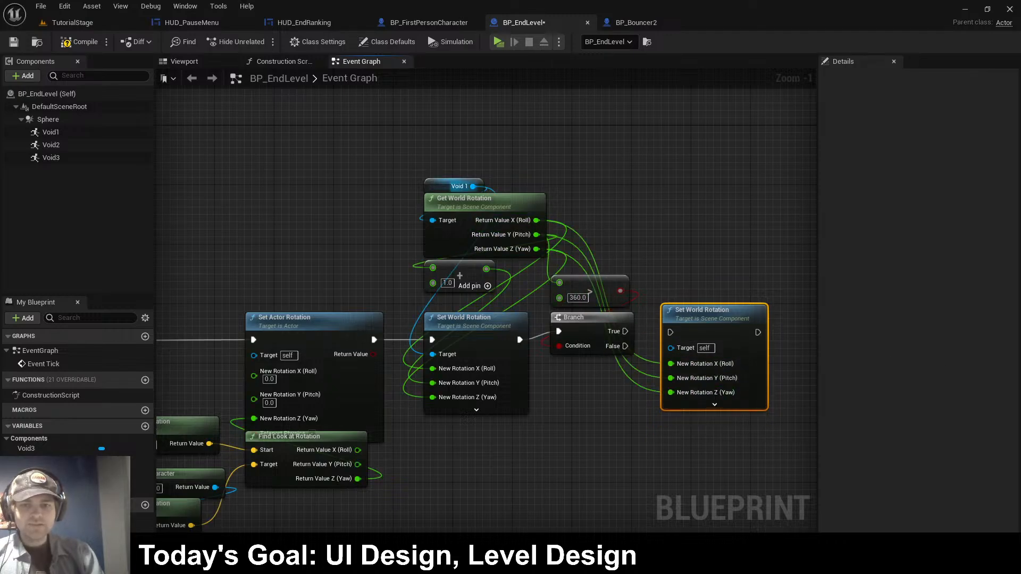
pyautogui.moveTo(472, 186); pyautogui.dragTo(671, 347)
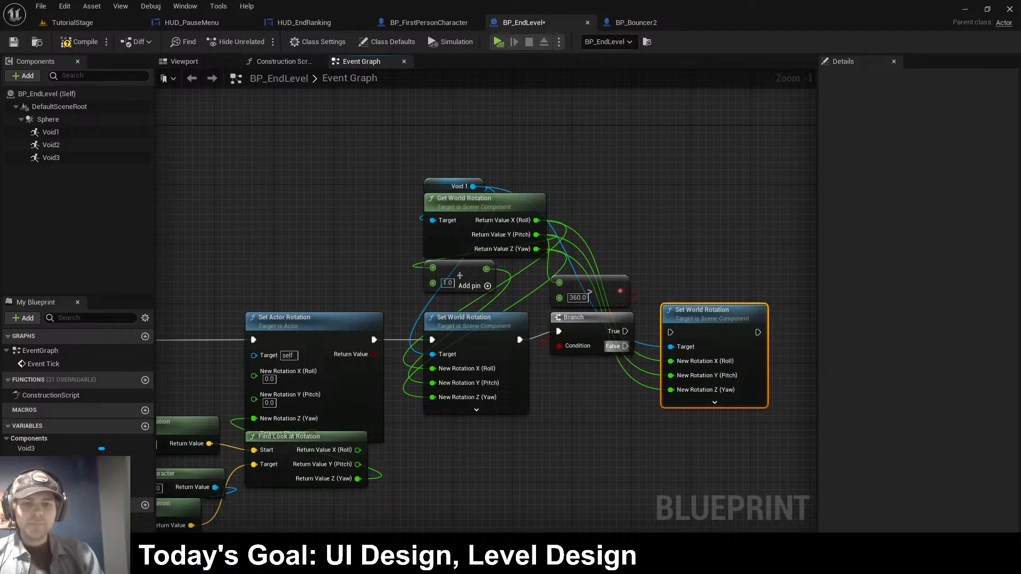
pyautogui.keyDown('alt'); pyautogui.click(671, 376); pyautogui.keyUp('alt')
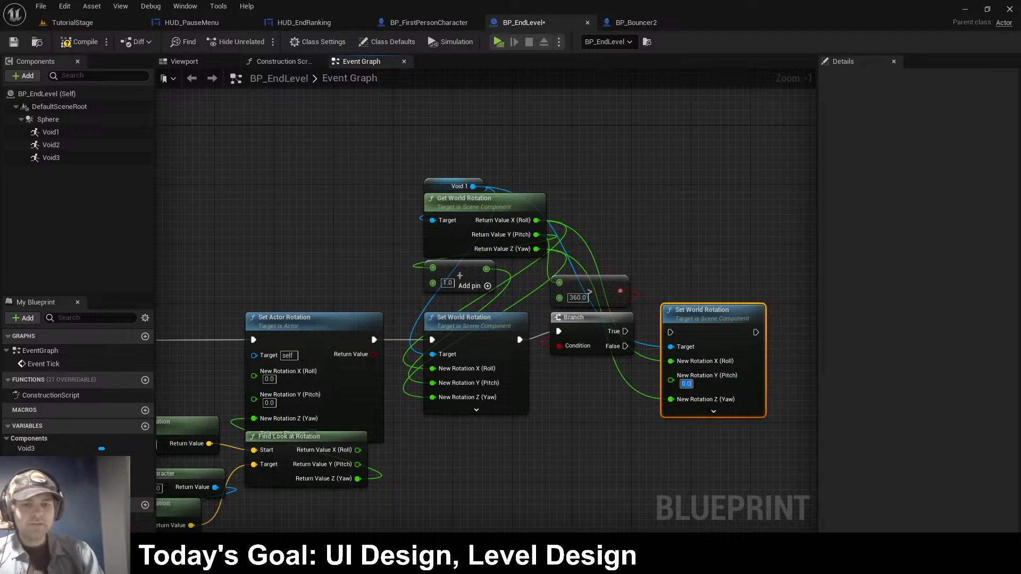
# - Run the duplicated Set World Rotation from the Branch's True output, compile, and play-test the portal
pyautogui.moveTo(625, 331); pyautogui.dragTo(670, 332)
pyautogui.press('F7')
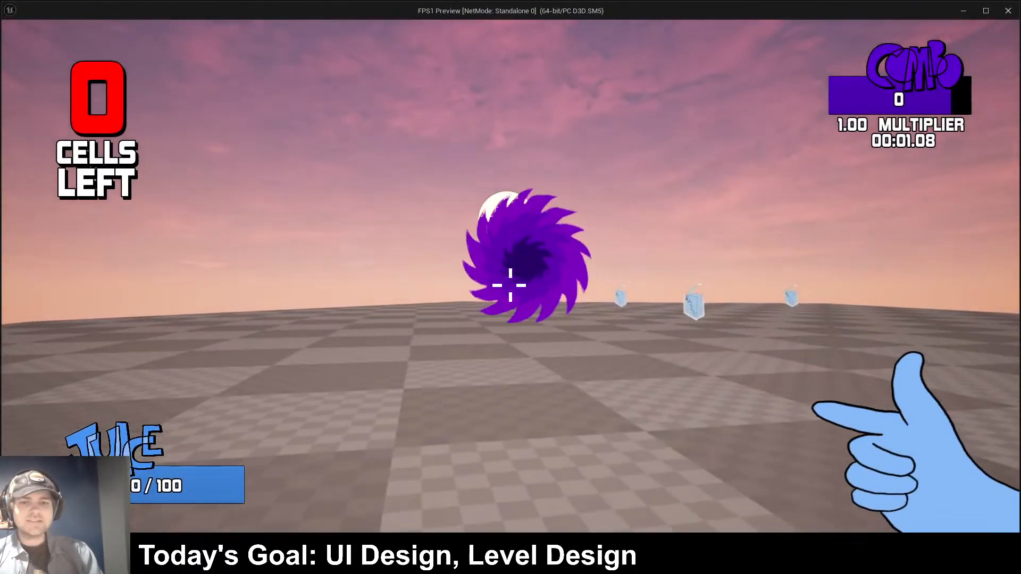
pyautogui.press('w')
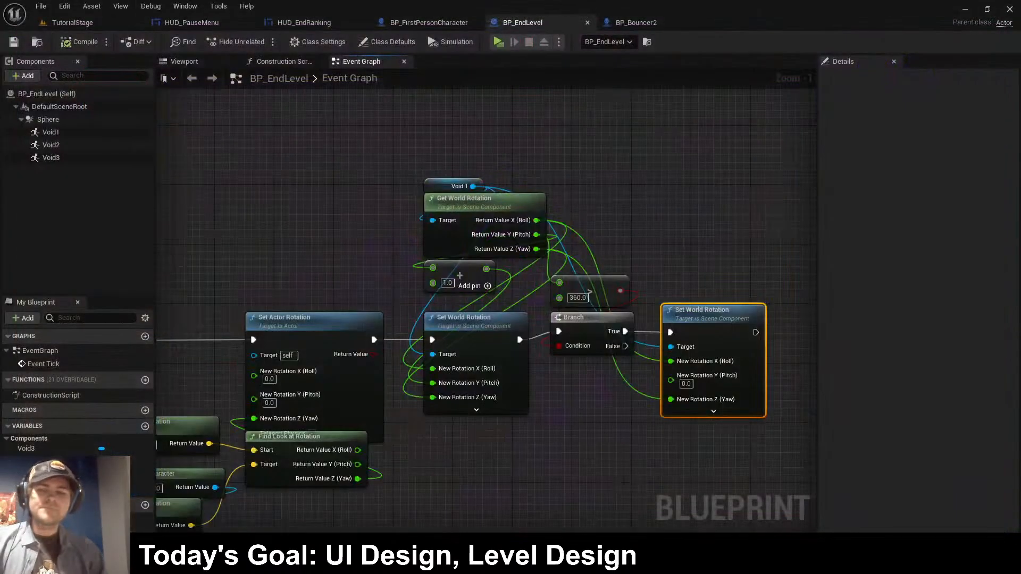
# - Disconnect the Greater comparison and Branch from their inputs and move them aside together with the second Set World Rotation
pyautogui.moveTo(665, 319); pyautogui.dragTo(524, 269, button='right')
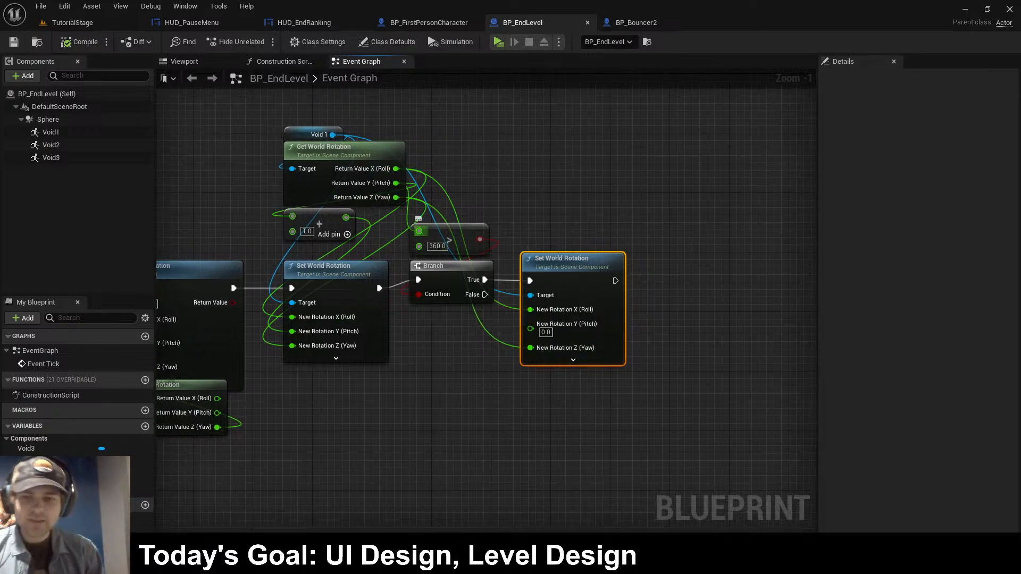
pyautogui.keyDown('alt'); pyautogui.click(419, 232); pyautogui.keyUp('alt')
pyautogui.keyDown('alt'); pyautogui.click(419, 280); pyautogui.keyUp('alt')
pyautogui.moveTo(439, 210); pyautogui.dragTo(564, 314)
pyautogui.moveTo(563, 276); pyautogui.dragTo(735, 276)
pyautogui.click(659, 394)
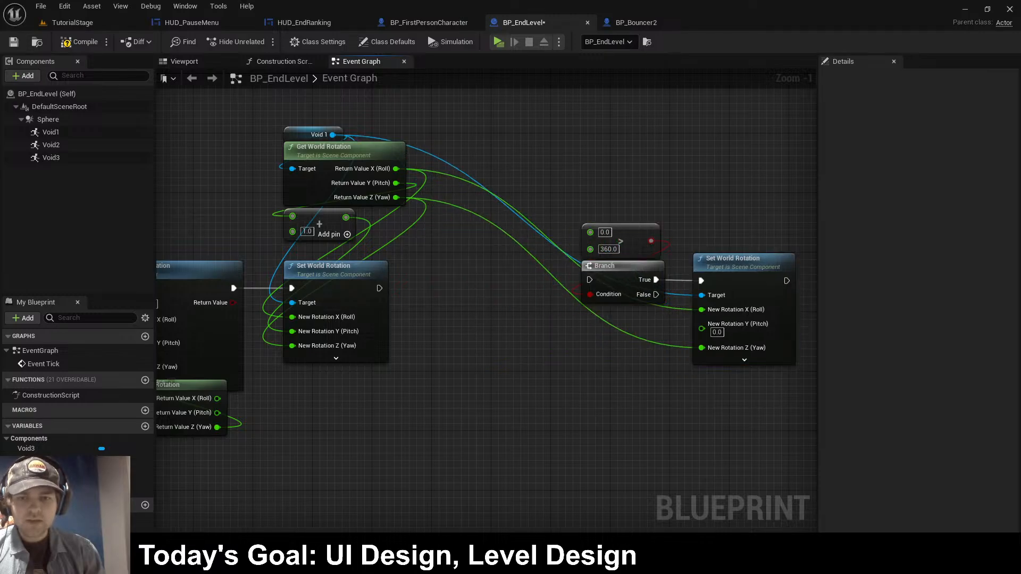
# - Add a Print String after the first Set World Rotation that outputs the pitch addition result, and compile
pyautogui.moveTo(378, 288); pyautogui.dragTo(451, 288)
pyautogui.write('pri')
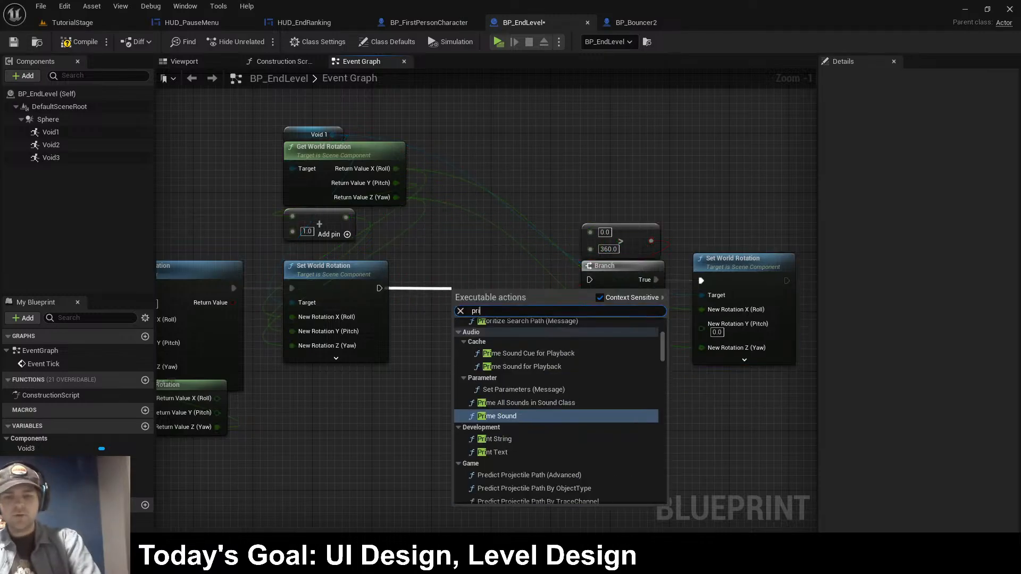
pyautogui.write('nt string')
pyautogui.press('Return')
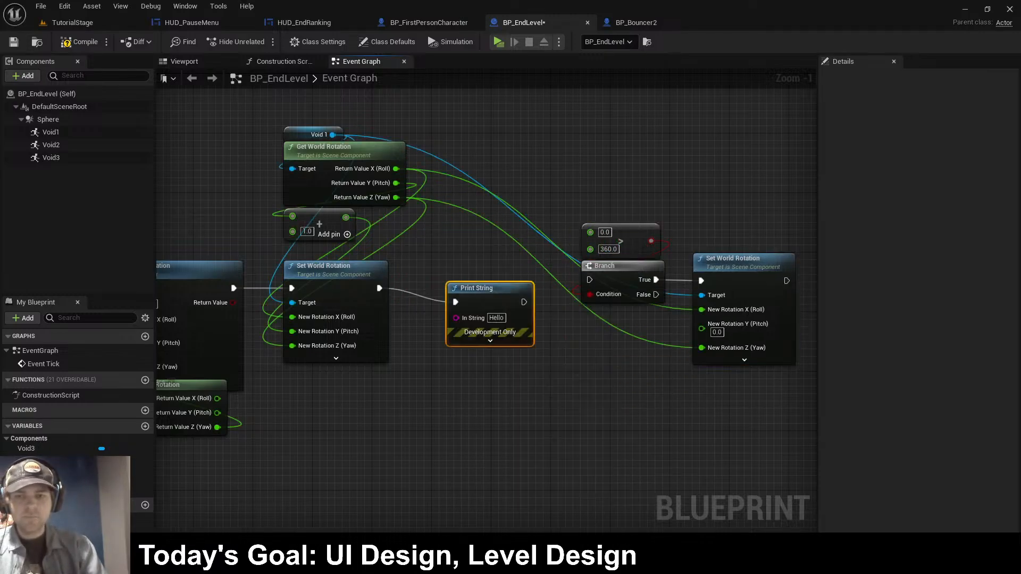
pyautogui.moveTo(346, 218); pyautogui.dragTo(441, 303)
pyautogui.press('F7')
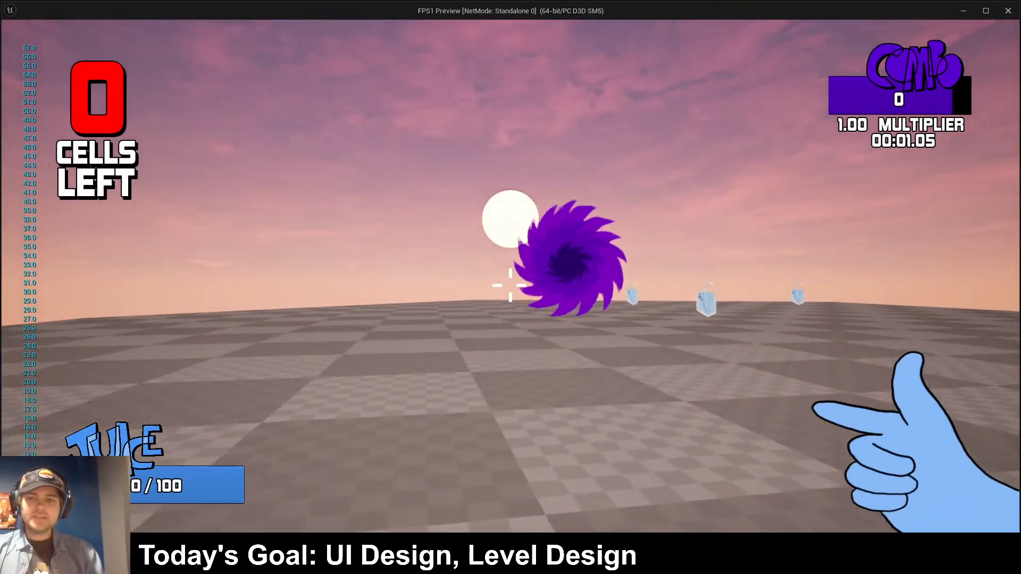
# - Play-test the level, moving around the void portal to examine the printed pitch values as it rotates
pyautogui.press('w')
pyautogui.press('d')
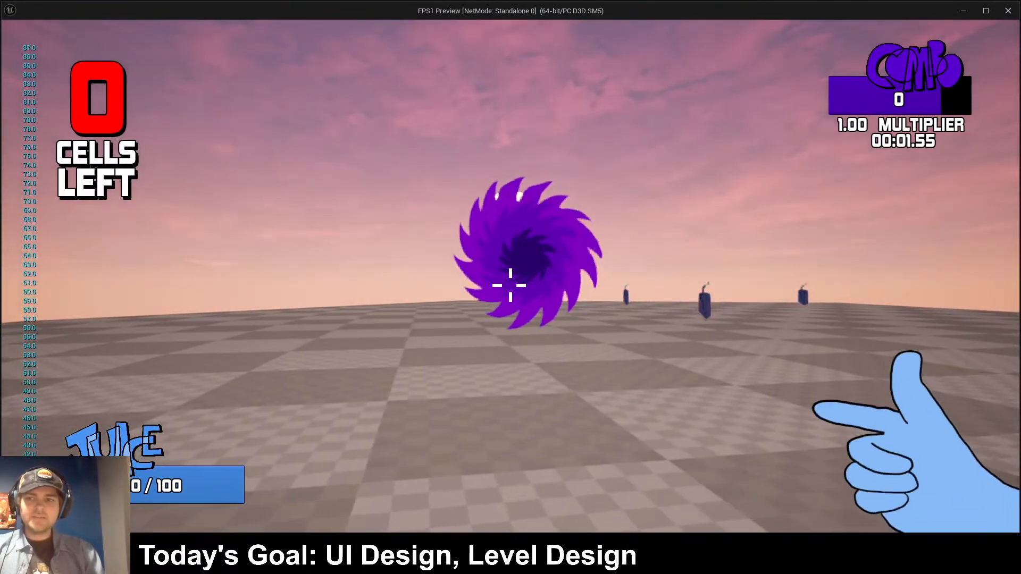
pyautogui.press('w')
pyautogui.press('a')
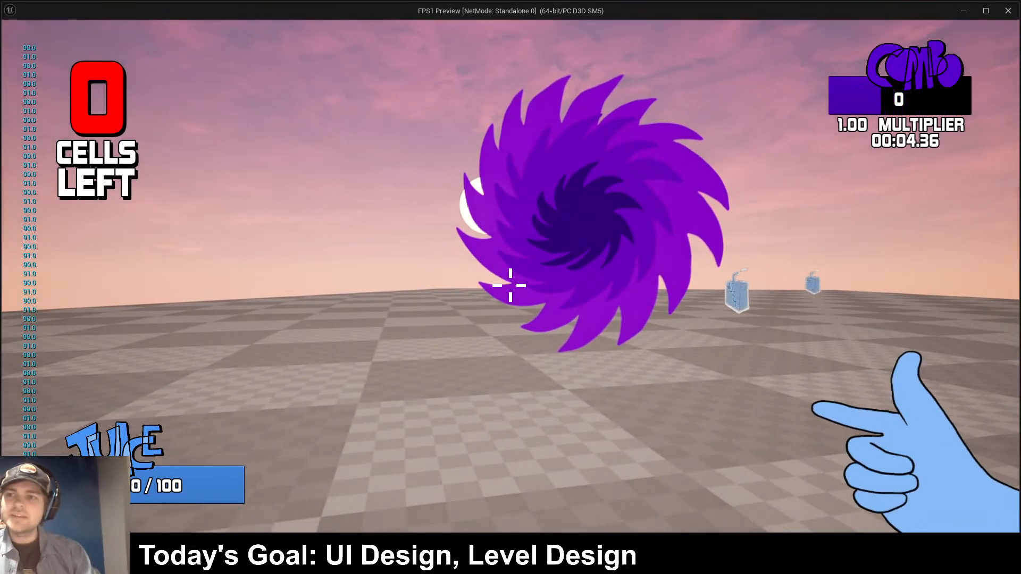
pyautogui.press('Escape')
# - Delete the Print String node and its float-to-string conversion from the Event Tick chain
pyautogui.moveTo(370, 221); pyautogui.dragTo(571, 199, button='right')
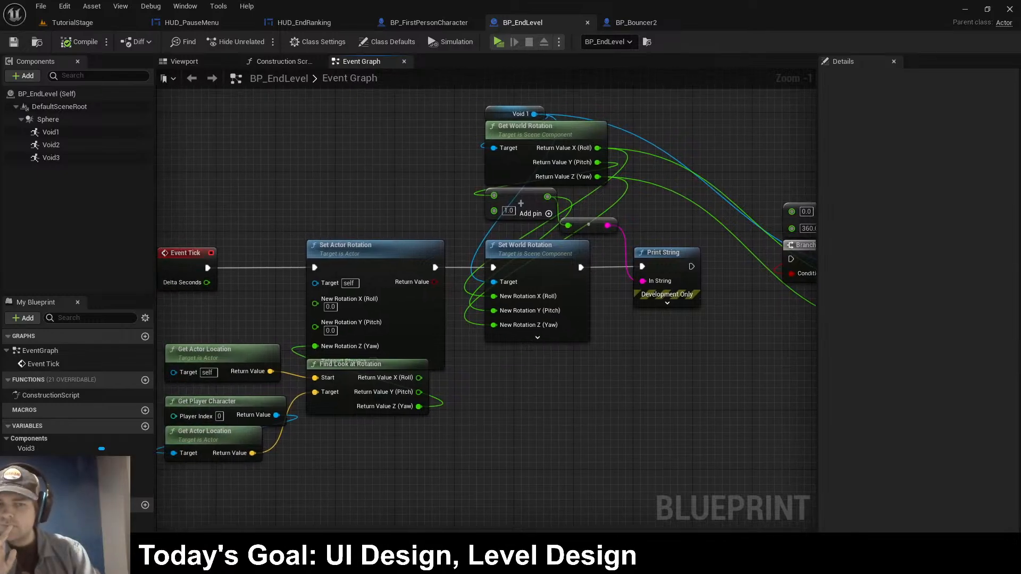
pyautogui.moveTo(571, 200); pyautogui.dragTo(567, 200, button='right')
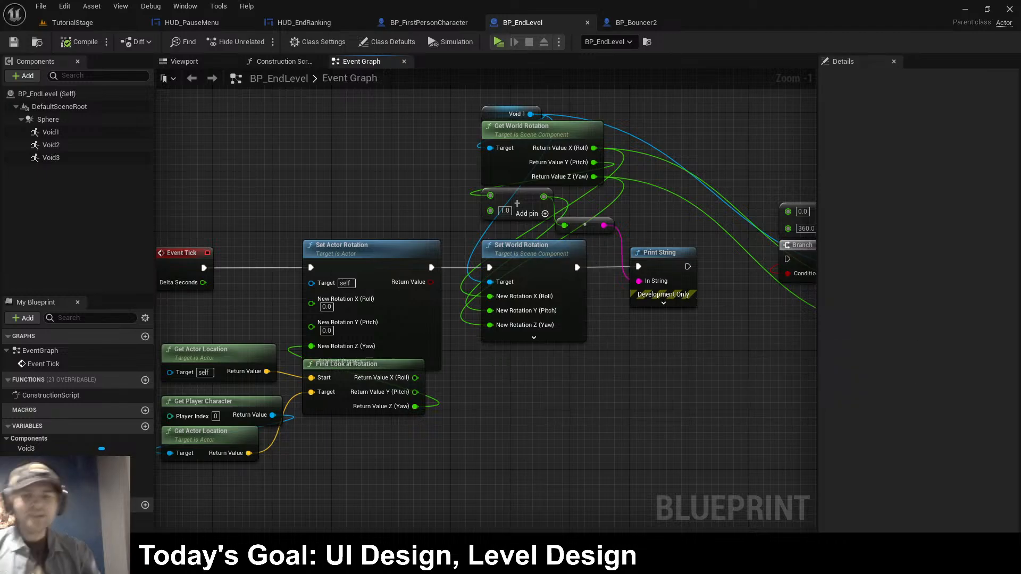
pyautogui.moveTo(566, 200); pyautogui.dragTo(407, 189, button='right')
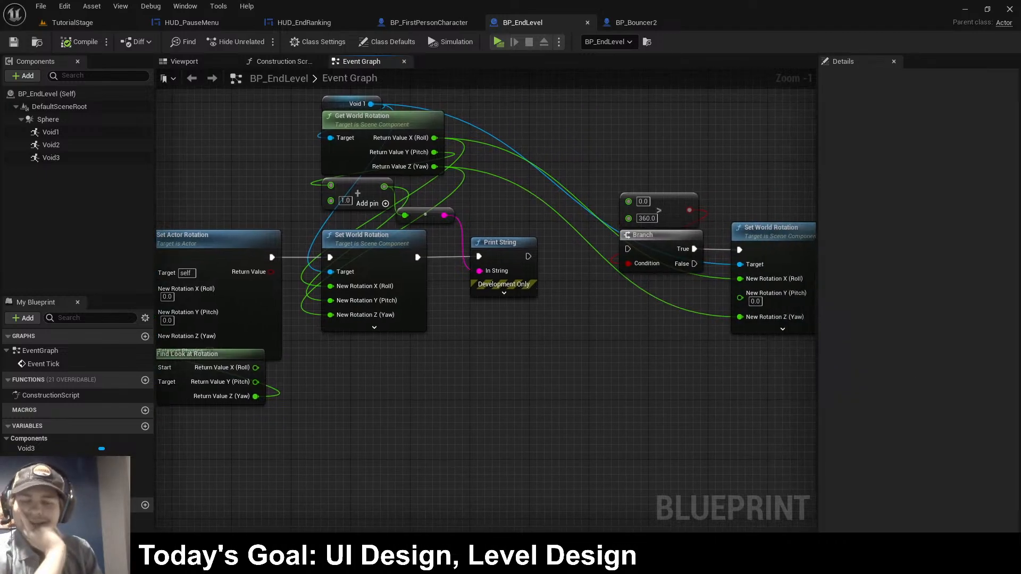
pyautogui.click(425, 215)
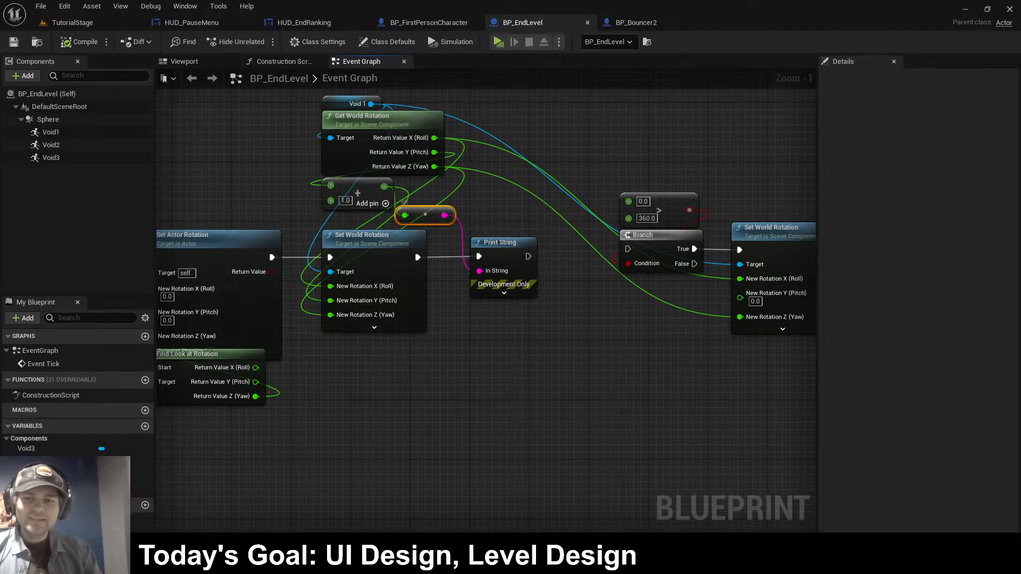
pyautogui.press('Delete')
pyautogui.click(501, 243)
pyautogui.press('Delete')
# - Move the Branch and comparison back beside the first Set World Rotation, reconnect its execution, and set the comparison threshold to 90.0
pyautogui.moveTo(604, 183); pyautogui.dragTo(513, 258)
pyautogui.moveTo(418, 257); pyautogui.dragTo(480, 272)
pyautogui.moveTo(511, 258); pyautogui.dragTo(539, 233)
pyautogui.write('9')
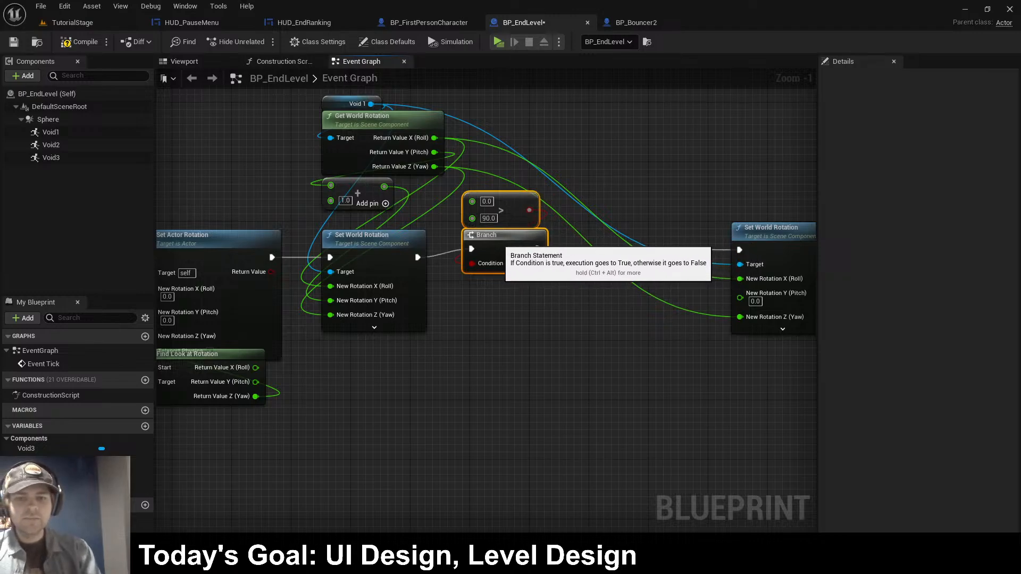
# - Feed Void1's world rotation into the greater-than 90.0 comparison and move the second Set World Rotation node beside the Branch
pyautogui.moveTo(472, 201); pyautogui.dragTo(435, 166)
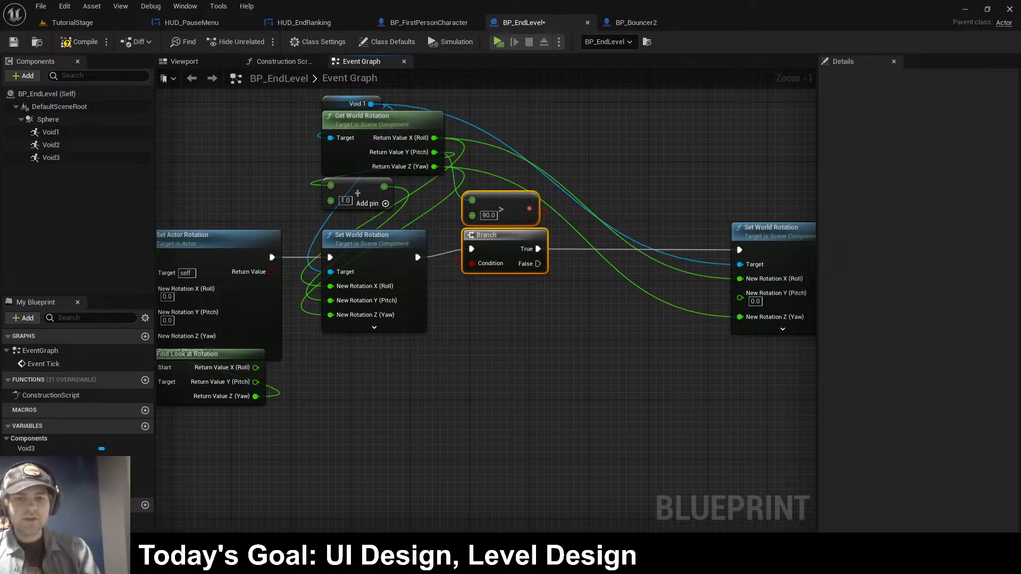
pyautogui.moveTo(769, 232); pyautogui.dragTo(604, 232)
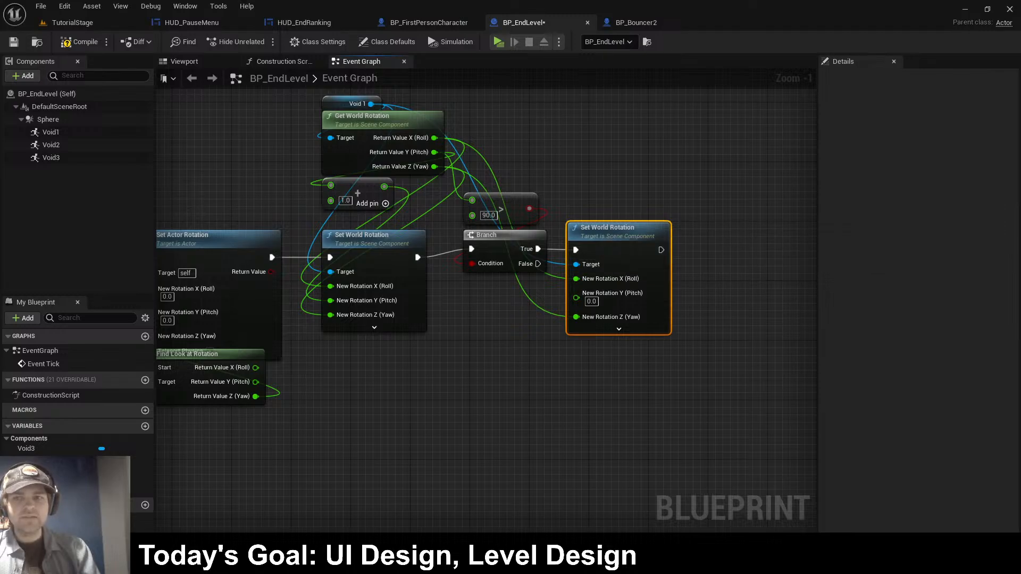
# - Play-test the level, moving around the purple vortex to check its rotation, and return to the event graph
pyautogui.click(498, 41)
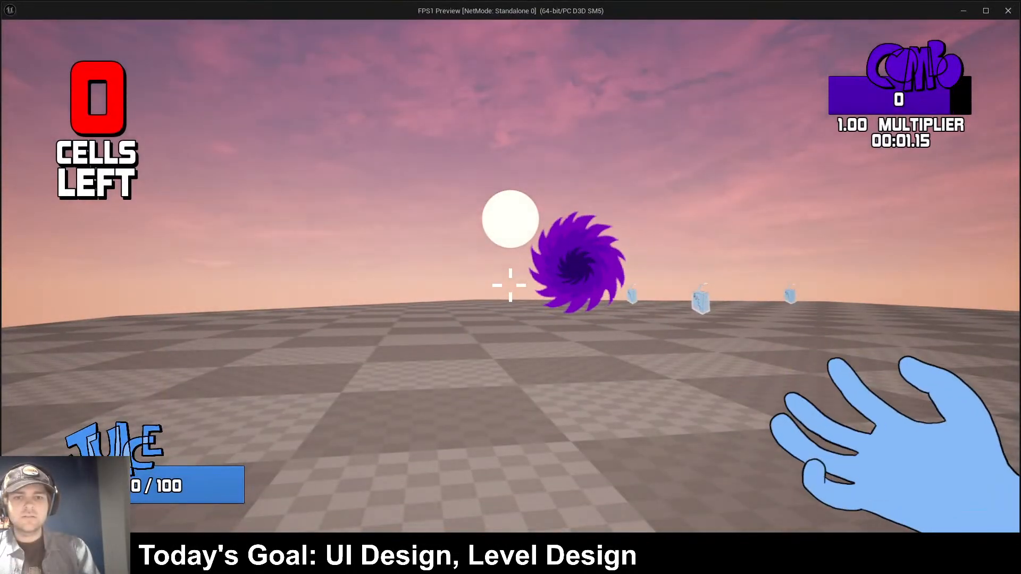
pyautogui.press('d')
pyautogui.press('w')
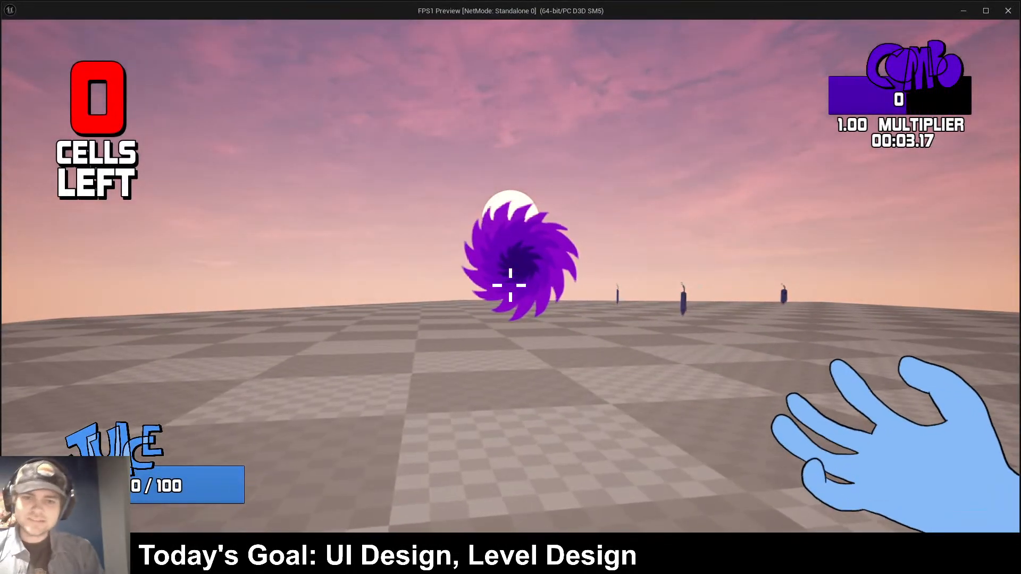
pyautogui.press('Escape')
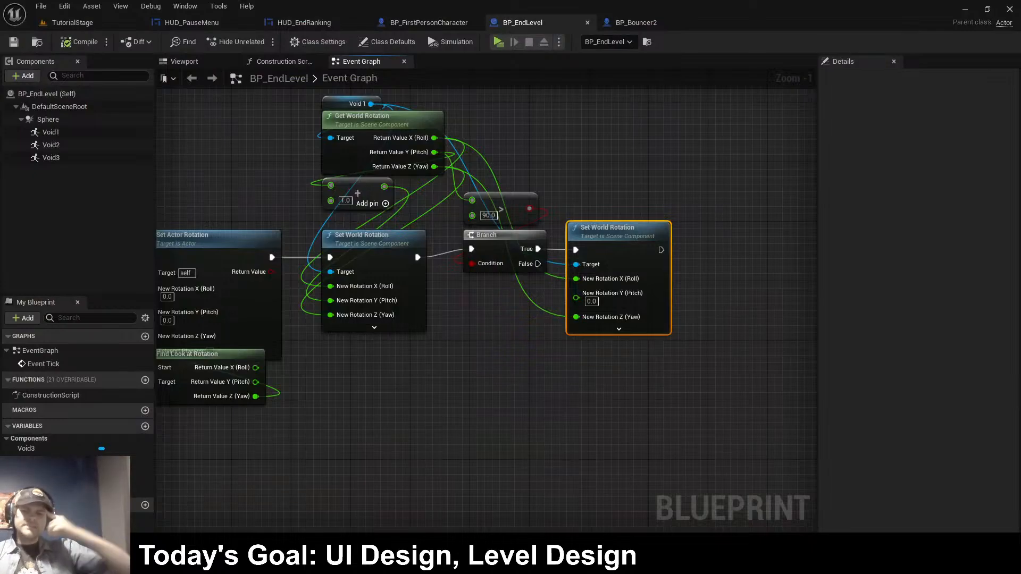
# - Delete all the Void1 rotation and Branch nodes after Set Actor Rotation, add a fresh Void1 reference, and compile
pyautogui.moveTo(311, 92); pyautogui.dragTo(675, 340)
pyautogui.press('Delete')
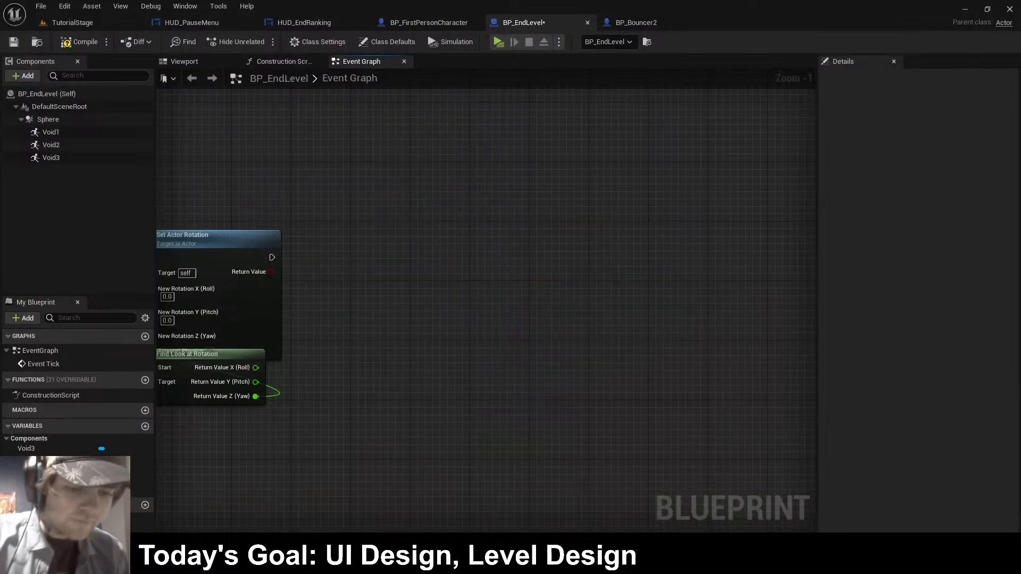
pyautogui.click(50, 132)
pyautogui.moveTo(51, 132); pyautogui.dragTo(349, 167)
pyautogui.click(81, 42)
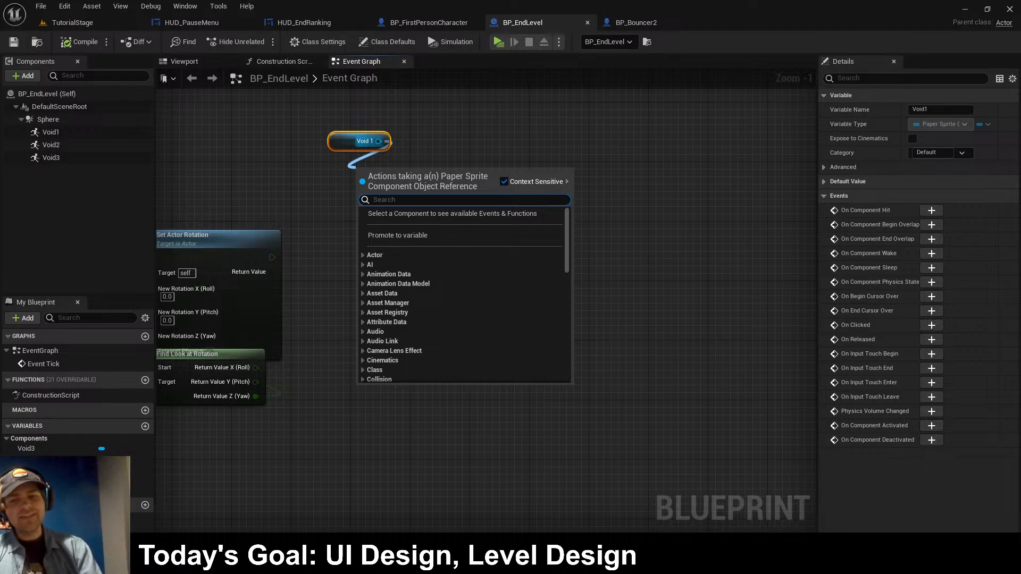
pyautogui.click(346, 170)
pyautogui.moveTo(379, 141); pyautogui.dragTo(339, 187)
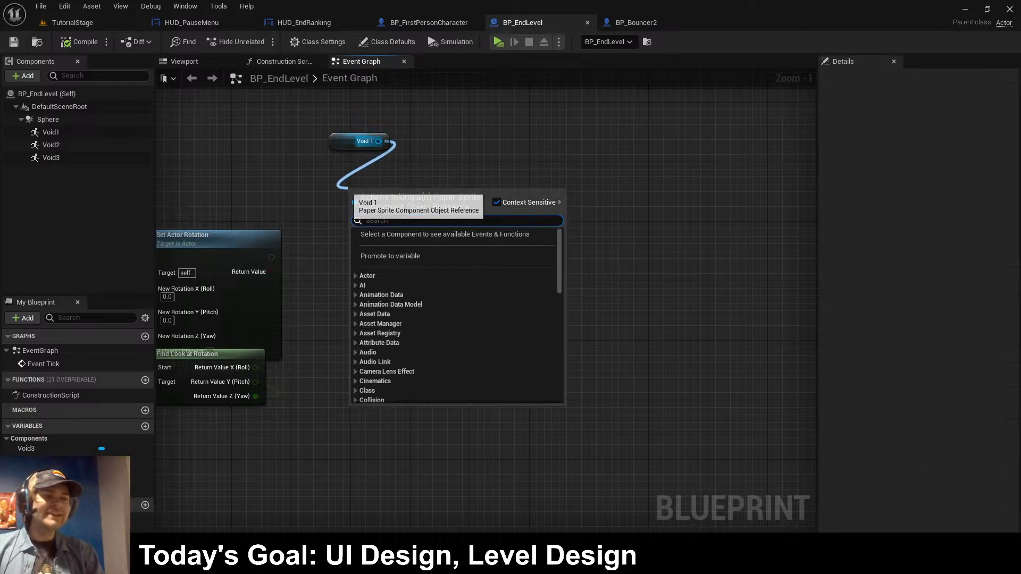
pyautogui.click(339, 187)
# - Add a Set Relative Rotation node that targets the Void1 reference
pyautogui.moveTo(379, 141); pyautogui.dragTo(355, 171)
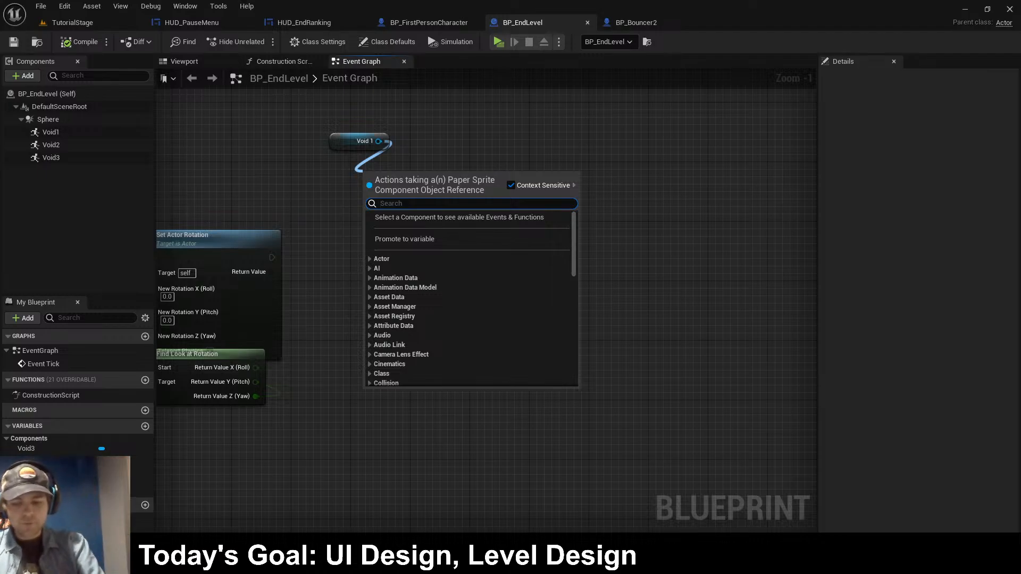
pyautogui.write('set angl')
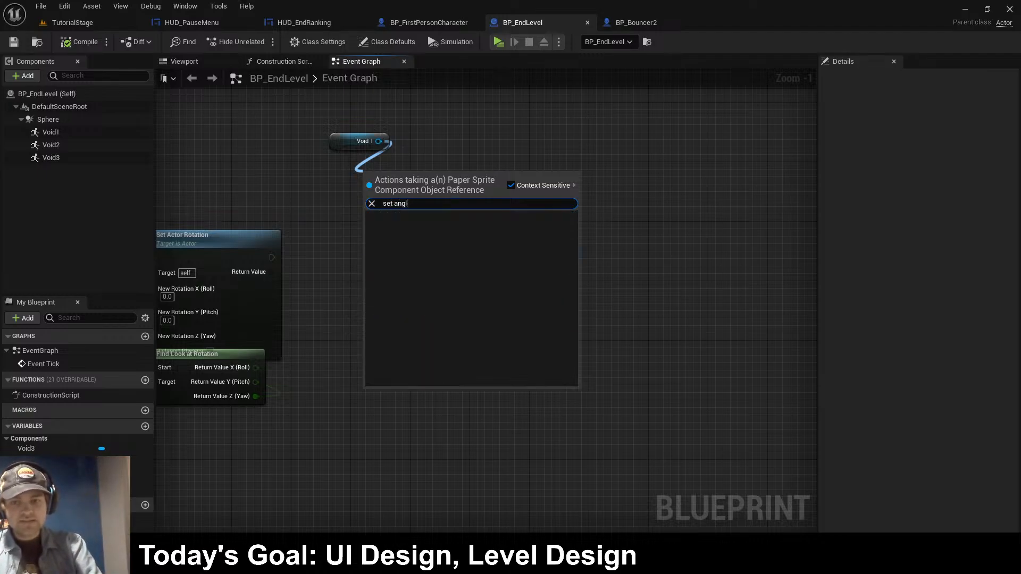
pyautogui.press('BackSpace')
pyautogui.press('BackSpace')
pyautogui.press('BackSpace')
pyautogui.press('BackSpace')
pyautogui.write('rotatio')
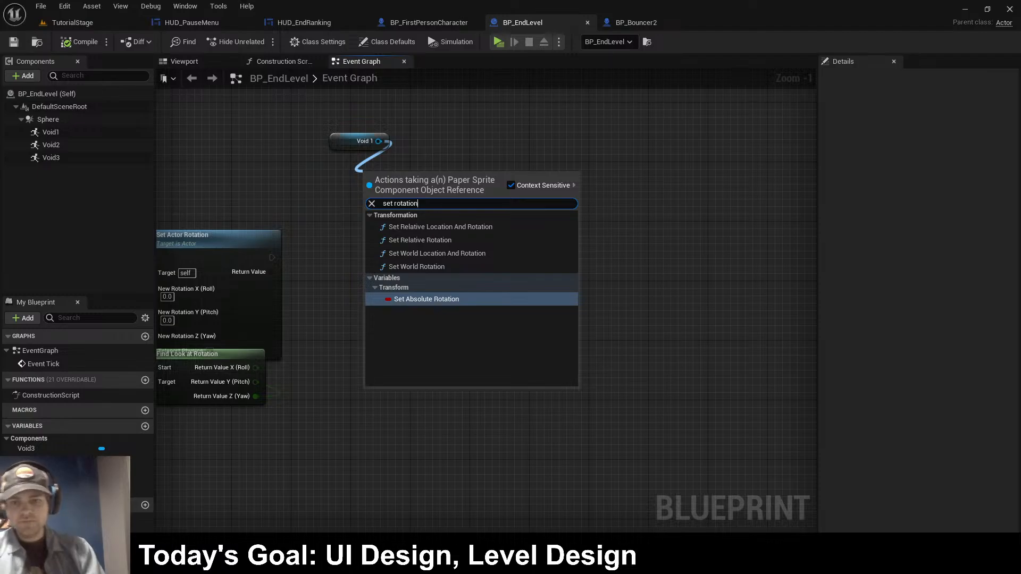
pyautogui.click(420, 239)
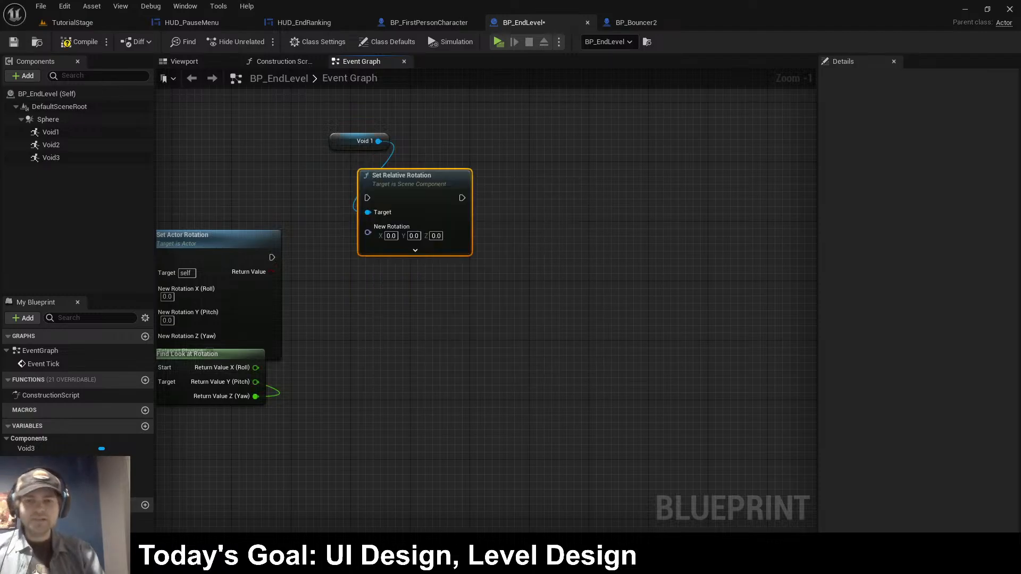
# - Link the execution output of Set Actor Rotation to Set Relative Rotation and place the new node beside it
pyautogui.moveTo(426, 212); pyautogui.dragTo(418, 233)
pyautogui.moveTo(272, 257); pyautogui.dragTo(352, 243)
pyautogui.moveTo(379, 229); pyautogui.dragTo(371, 252)
pyautogui.moveTo(378, 141); pyautogui.dragTo(372, 175)
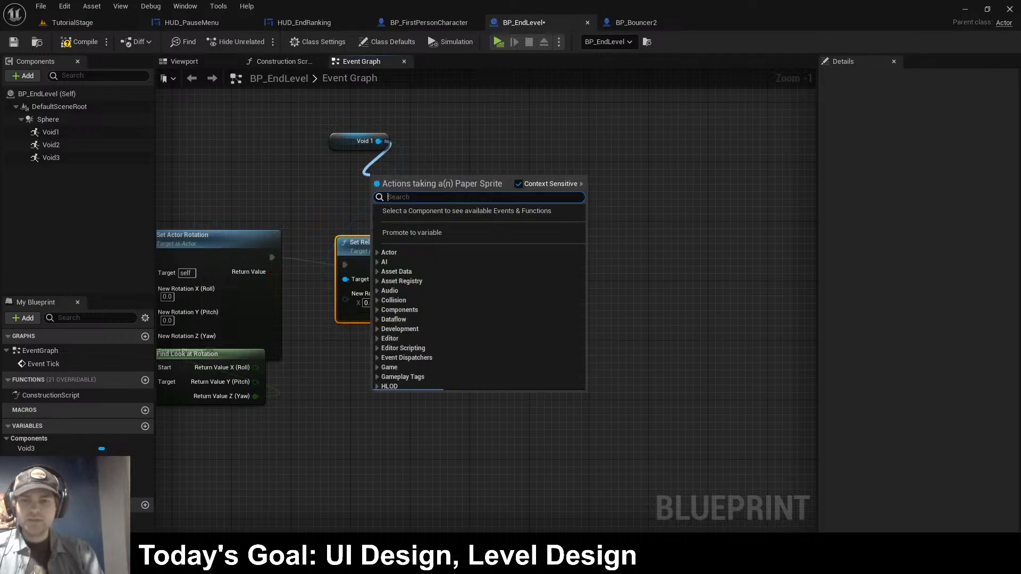
pyautogui.write('get rotation')
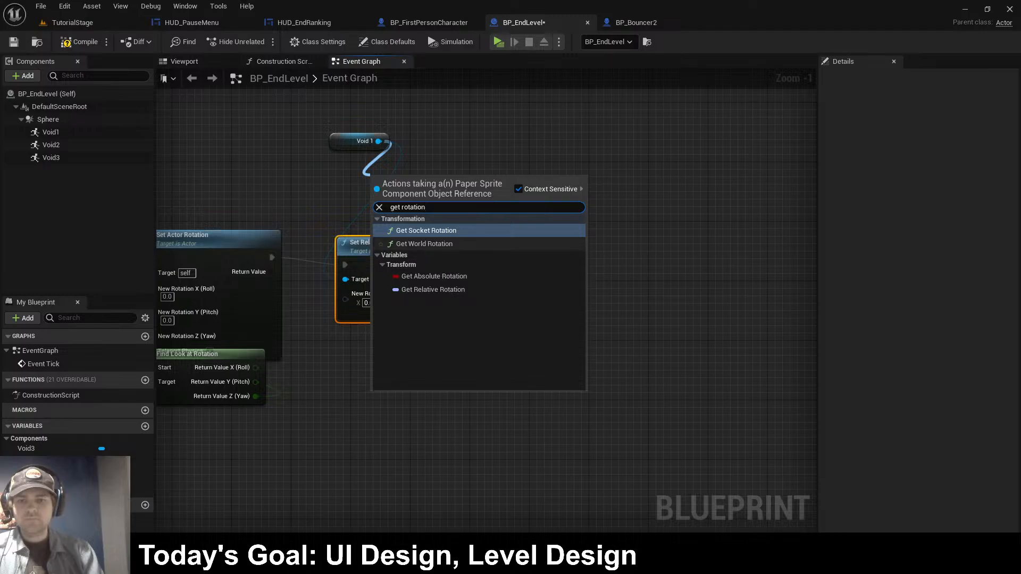
pyautogui.press('Escape')
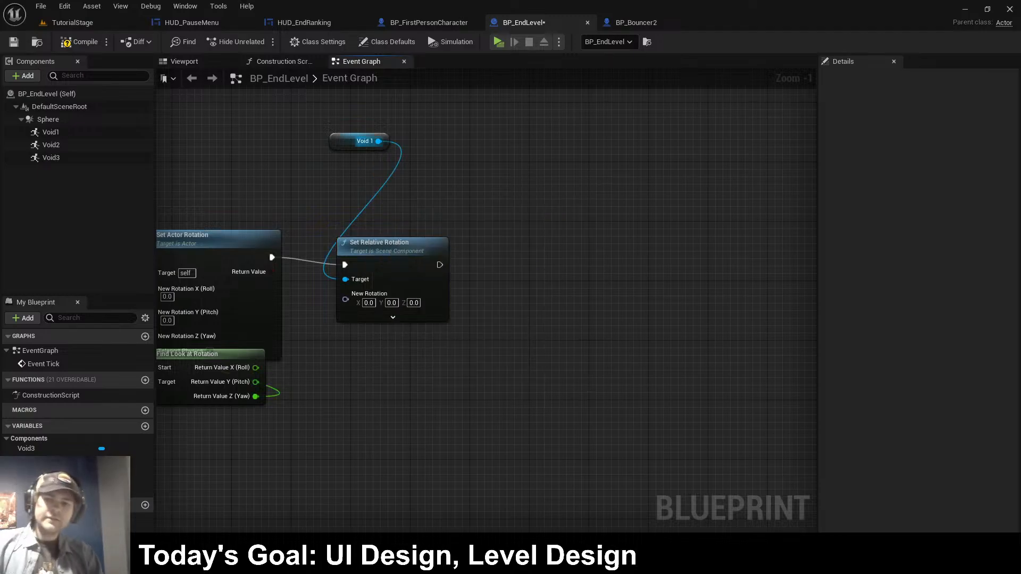
pyautogui.moveTo(378, 142); pyautogui.dragTo(381, 166)
pyautogui.click(373, 298)
# - Expand Set Relative Rotation and split its New Rotation pin, and align the node with Set Actor Rotation
pyautogui.click(389, 318)
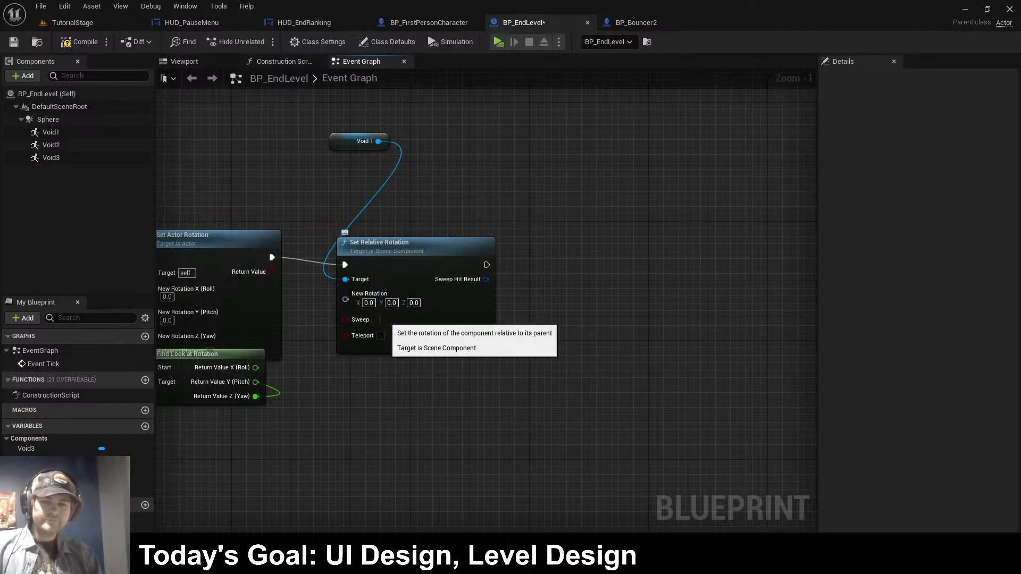
pyautogui.rightClick(345, 300)
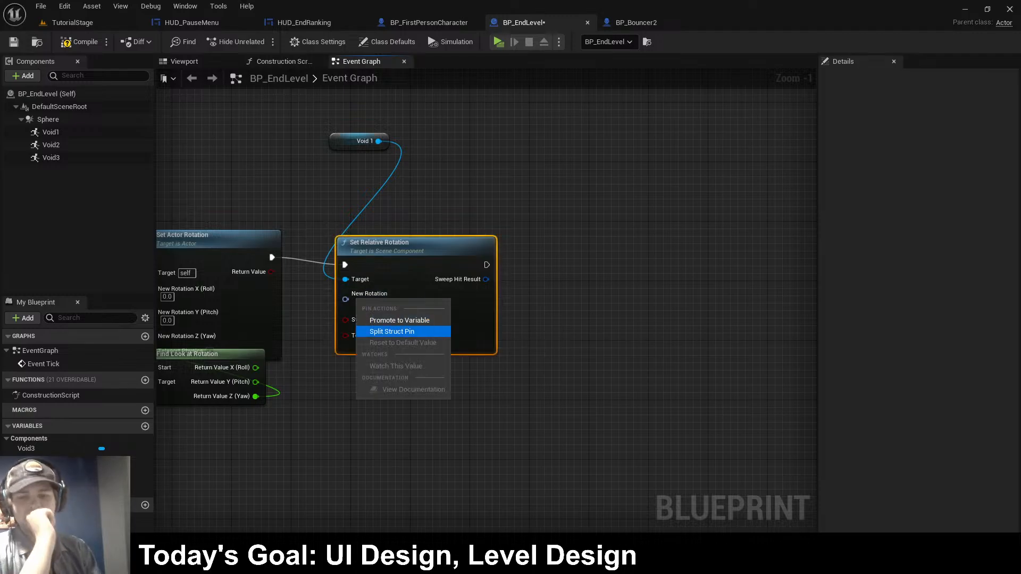
pyautogui.click(392, 332)
pyautogui.moveTo(391, 246); pyautogui.dragTo(463, 241)
pyautogui.click(436, 191)
pyautogui.click(311, 252)
pyautogui.rightClick(311, 251)
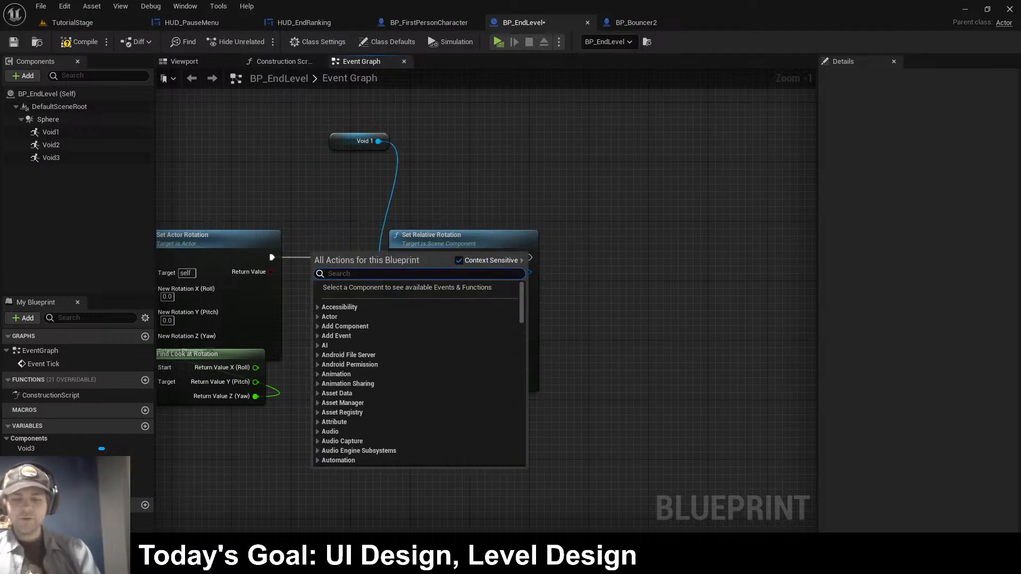
pyautogui.write('add')
pyautogui.press('Return')
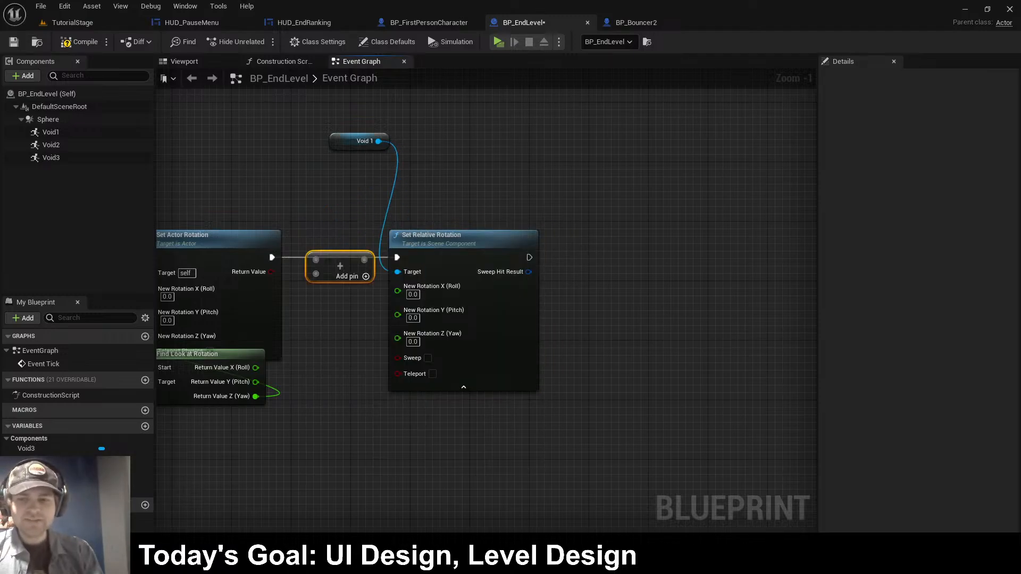
pyautogui.press('Delete')
pyautogui.moveTo(271, 257); pyautogui.dragTo(308, 261)
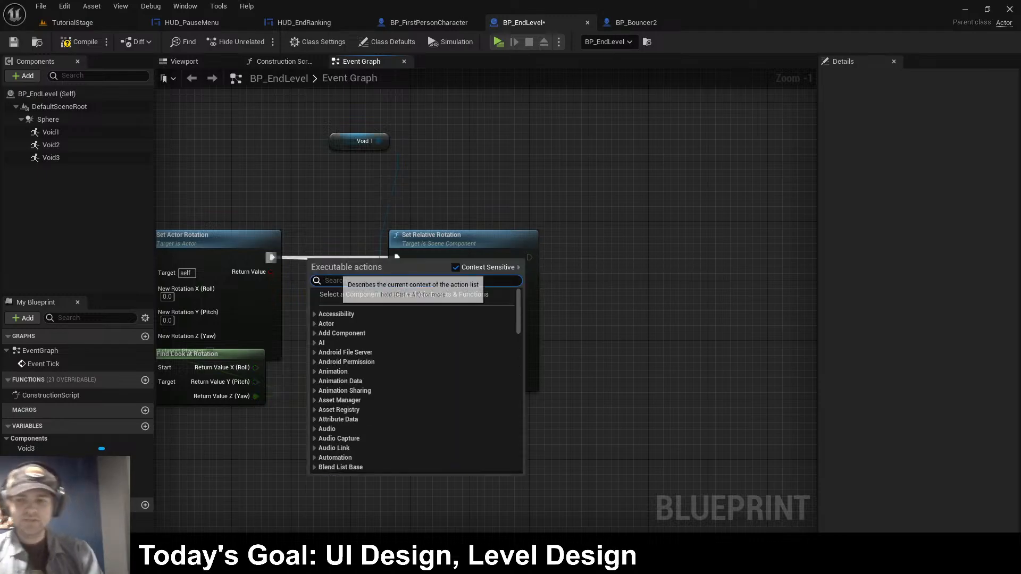
pyautogui.write('add')
pyautogui.press('Return')
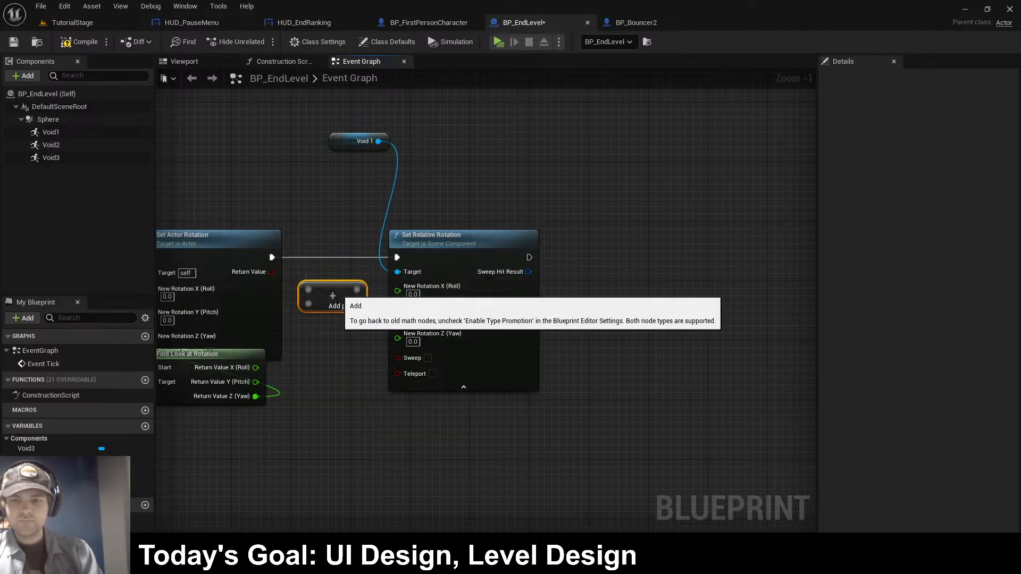
pyautogui.press('Delete')
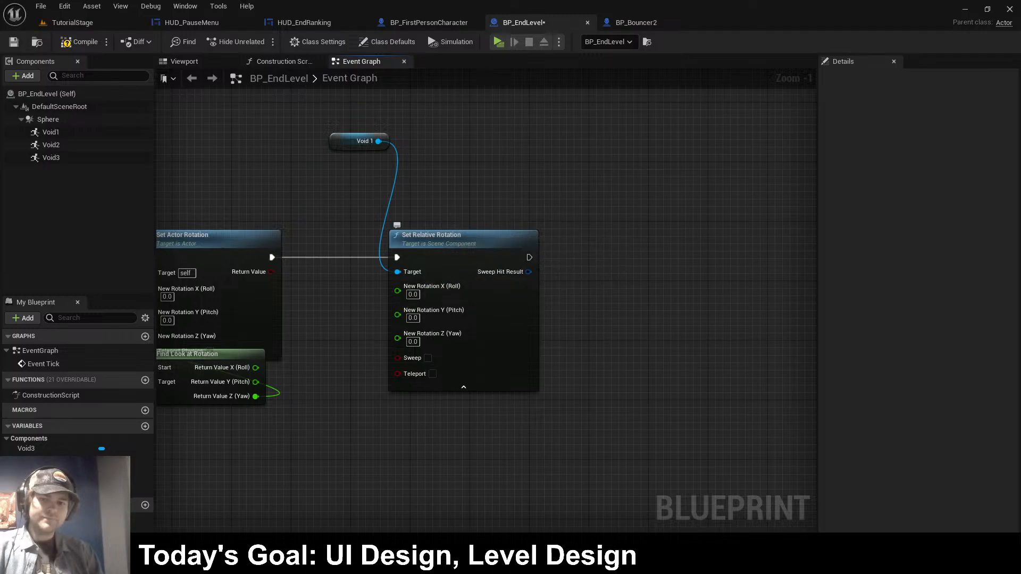
# - Add an Add operator node and connect its result to New Rotation Y (Pitch) on Set Relative Rotation
pyautogui.rightClick(340, 308)
pyautogui.write('add')
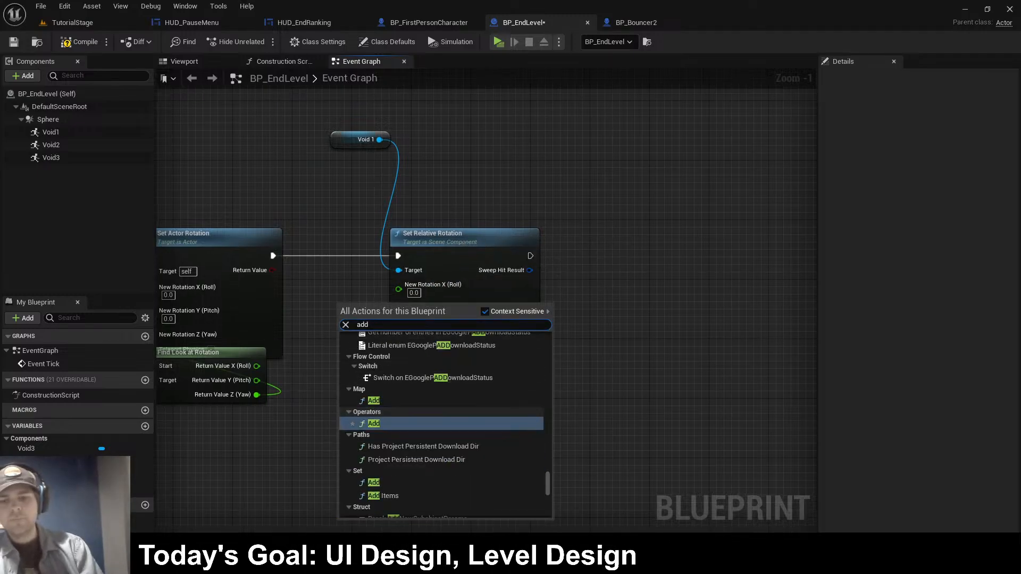
pyautogui.press('Return')
pyautogui.moveTo(368, 314); pyautogui.dragTo(347, 319)
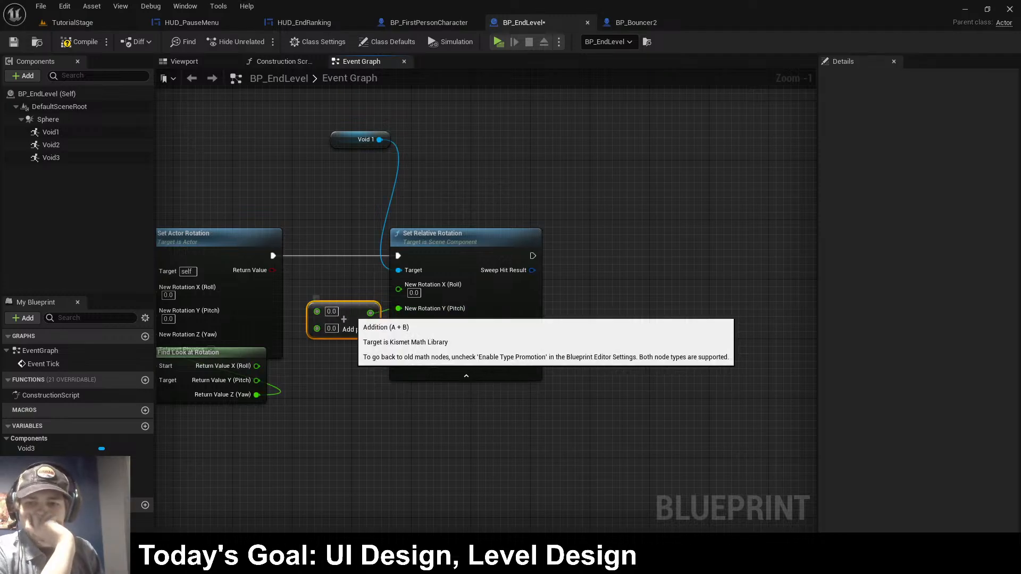
# - Add a Get World Rotation node for Void1 and place it above Set Relative Rotation
pyautogui.moveTo(379, 140); pyautogui.dragTo(399, 170)
pyautogui.write('get world rotaio')
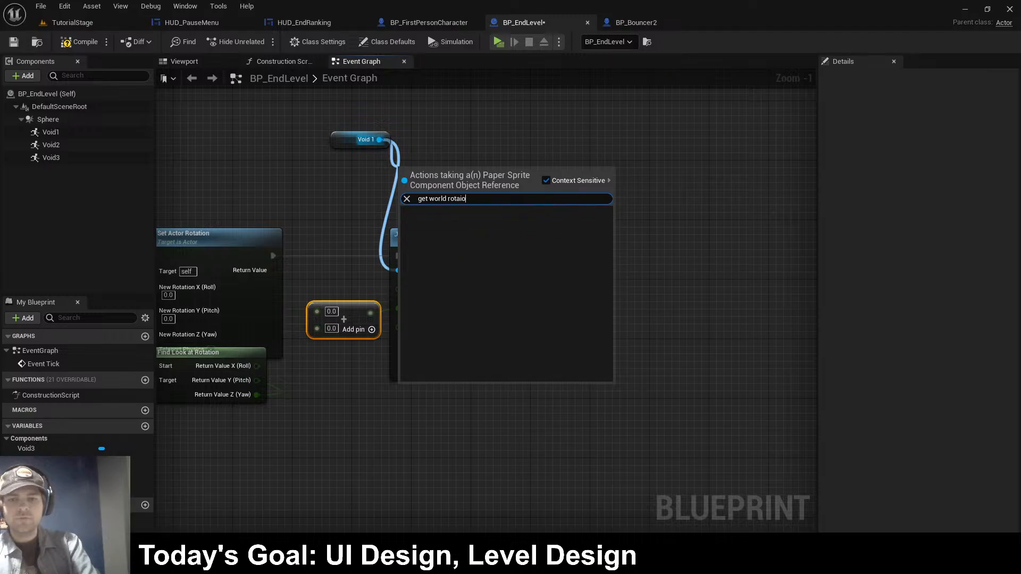
pyautogui.press('BackSpace')
pyautogui.press('BackSpace')
pyautogui.press('Return')
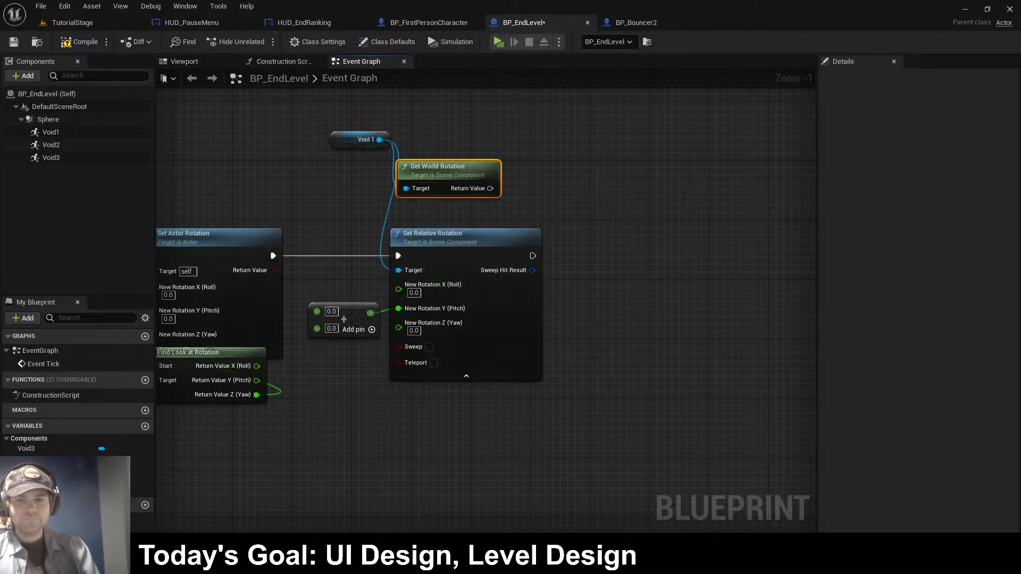
pyautogui.moveTo(483, 218); pyautogui.dragTo(448, 162)
# - Split Get World Rotation's return value and feed its Pitch into the Add node, with 0.5 as the second addend
pyautogui.click(448, 200)
pyautogui.rightClick(461, 181)
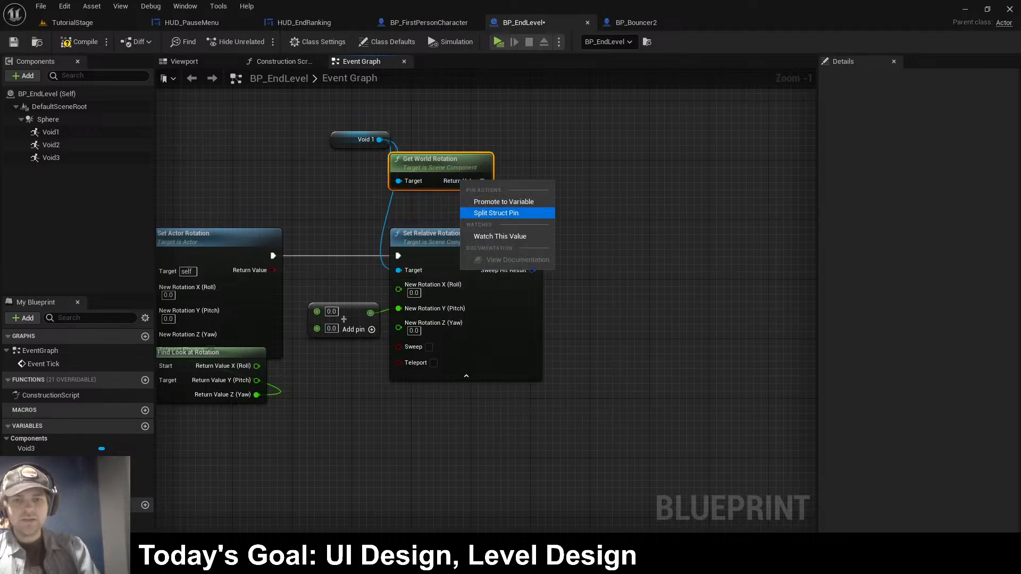
pyautogui.click(485, 213)
pyautogui.moveTo(502, 195); pyautogui.dragTo(318, 310)
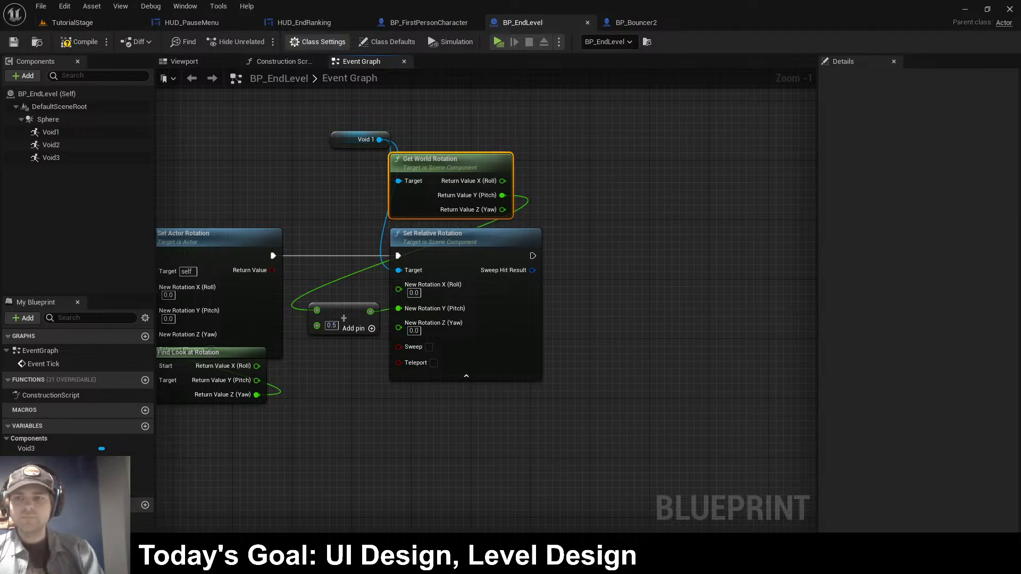
# - Compile the blueprint and play-test the level, approaching the purple vortex and shooting to check its spin
pyautogui.click(80, 41)
pyautogui.click(498, 41)
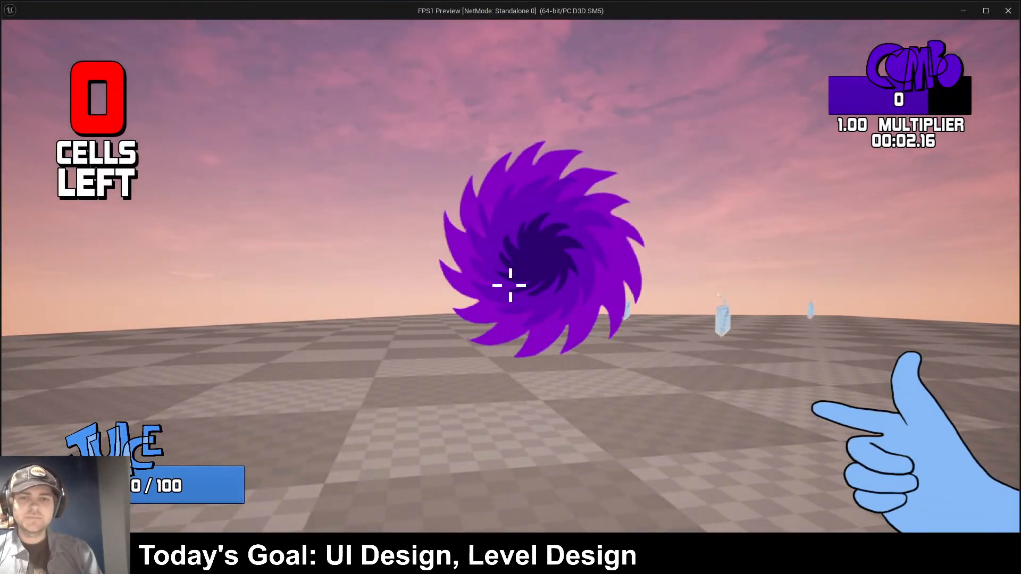
pyautogui.press('w')
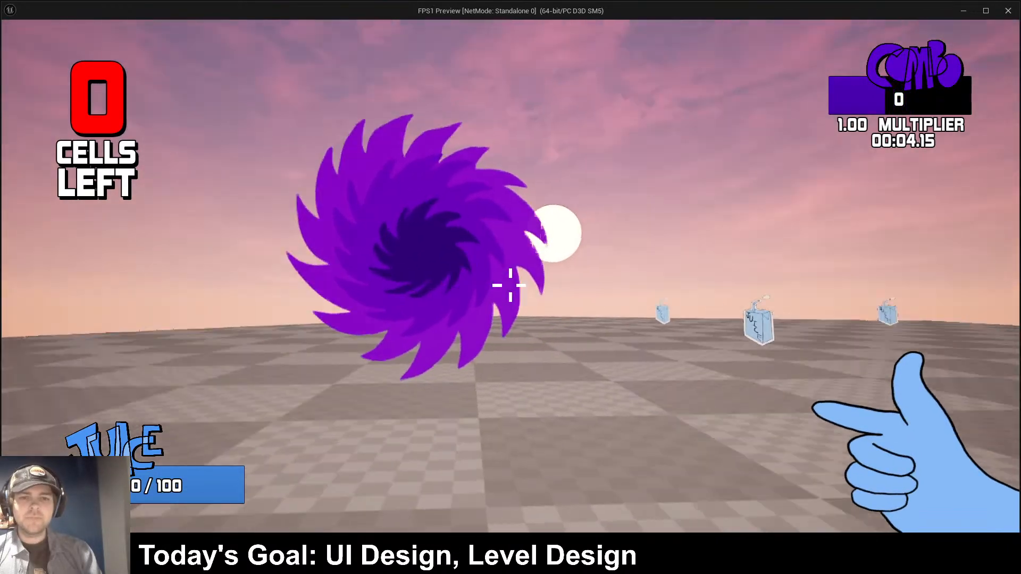
pyautogui.click(510, 285)
pyautogui.click(511, 285)
pyautogui.click(511, 285)
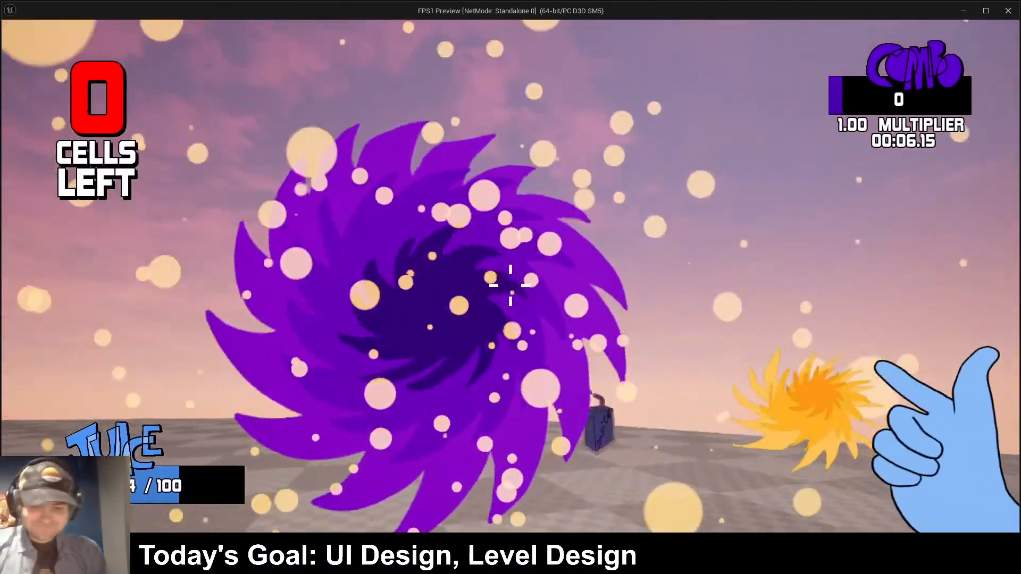
pyautogui.click(510, 286)
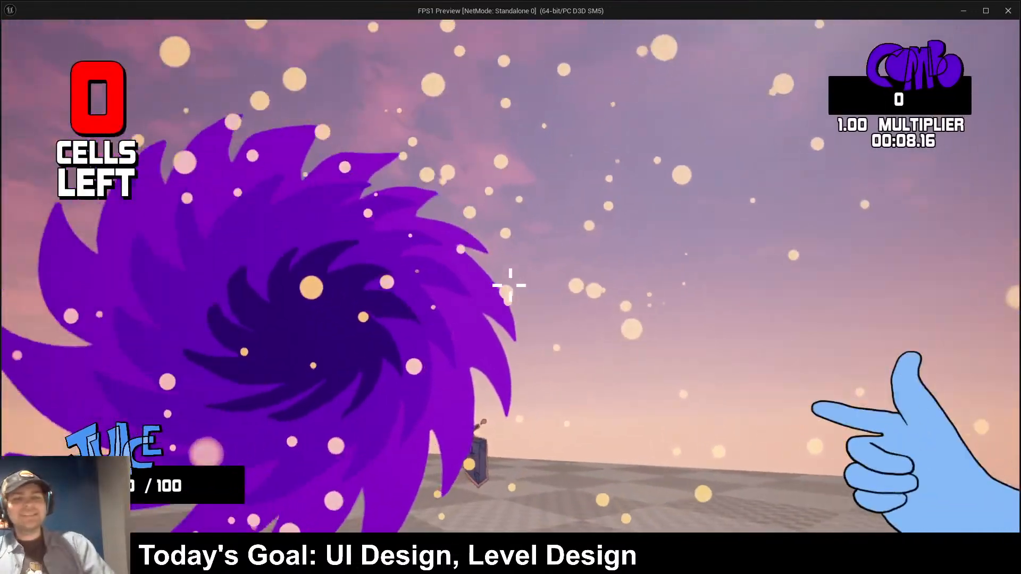
pyautogui.click(510, 285)
pyautogui.click(510, 285)
pyautogui.click(510, 285)
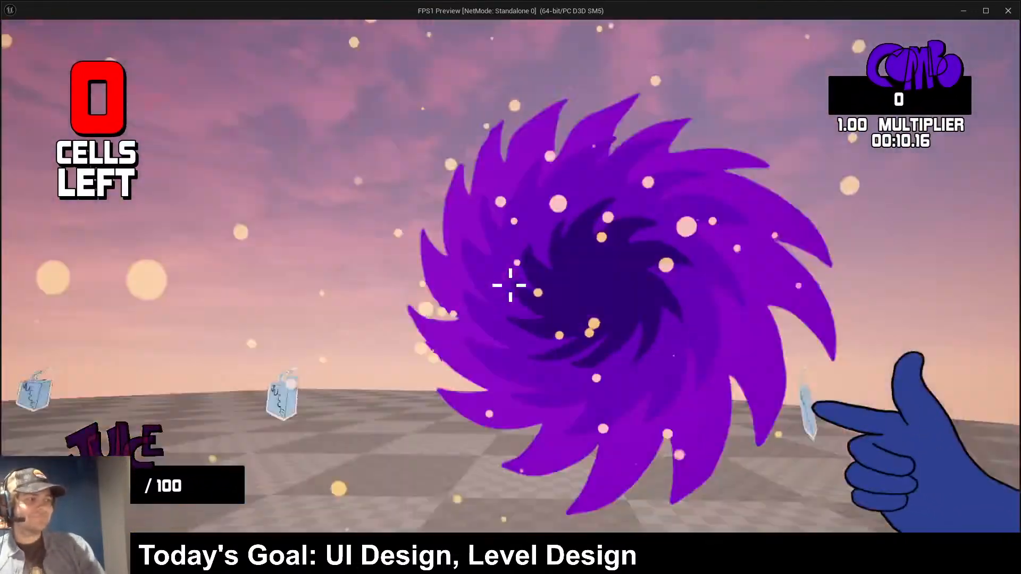
pyautogui.press('Escape')
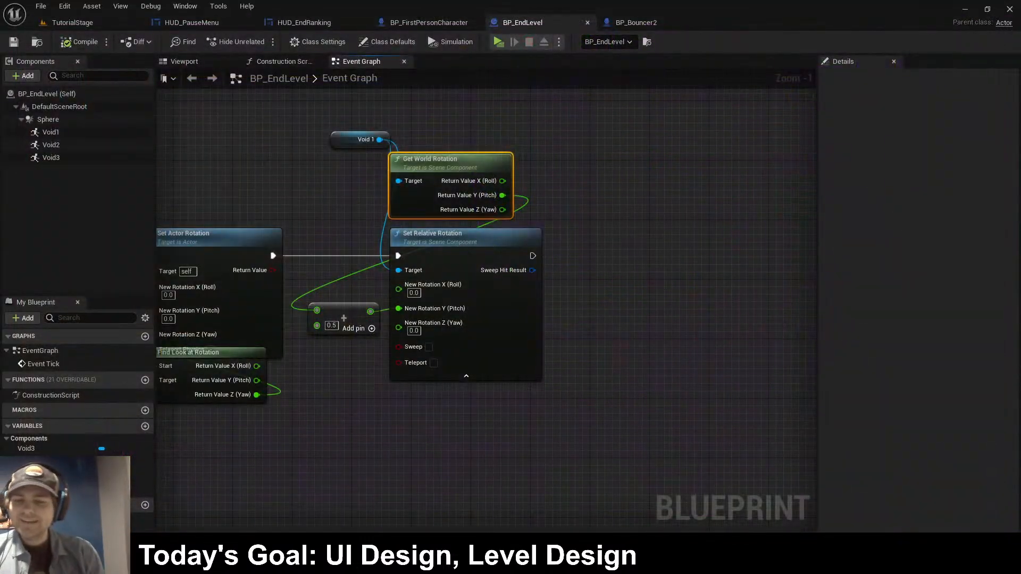
pyautogui.moveTo(398, 224); pyautogui.dragTo(623, 209, button='right')
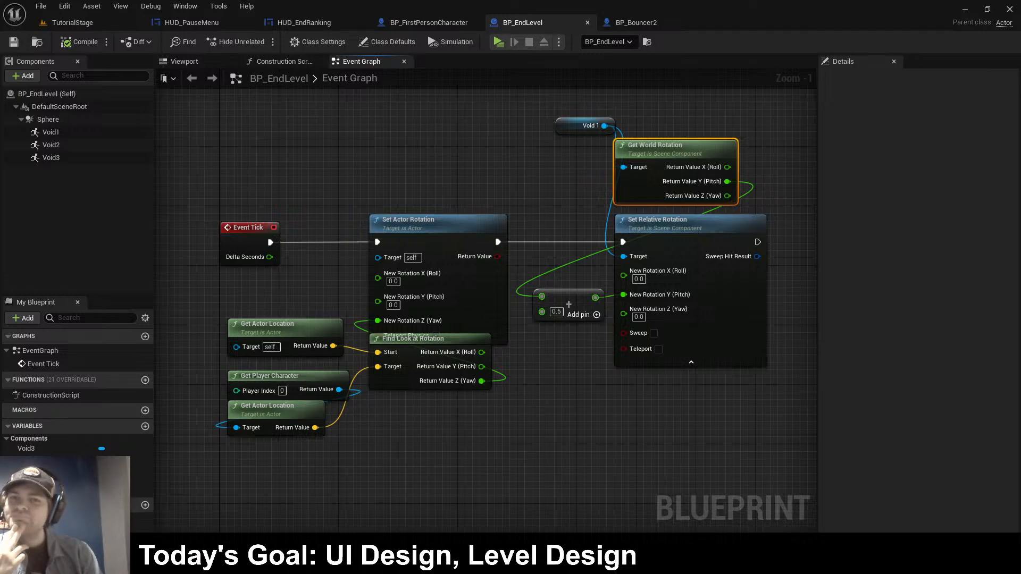
# - Disconnect the execution link between Set Actor Rotation and Set Relative Rotation in BP_EndLevel
pyautogui.moveTo(532, 208); pyautogui.dragTo(499, 213, button='right')
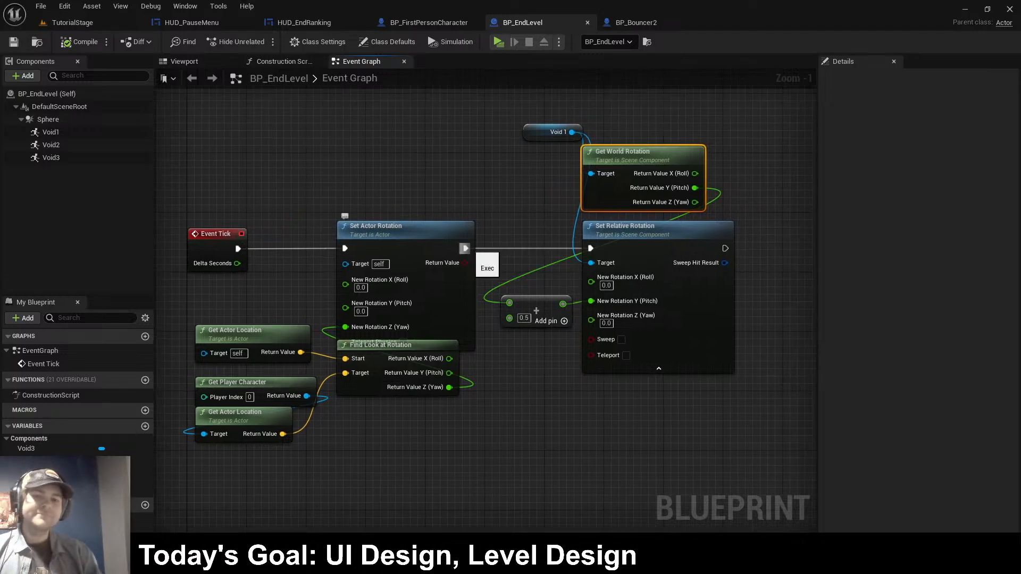
pyautogui.keyDown('alt'); pyautogui.click(466, 249); pyautogui.keyUp('alt')
pyautogui.click(415, 181)
pyautogui.click(73, 23)
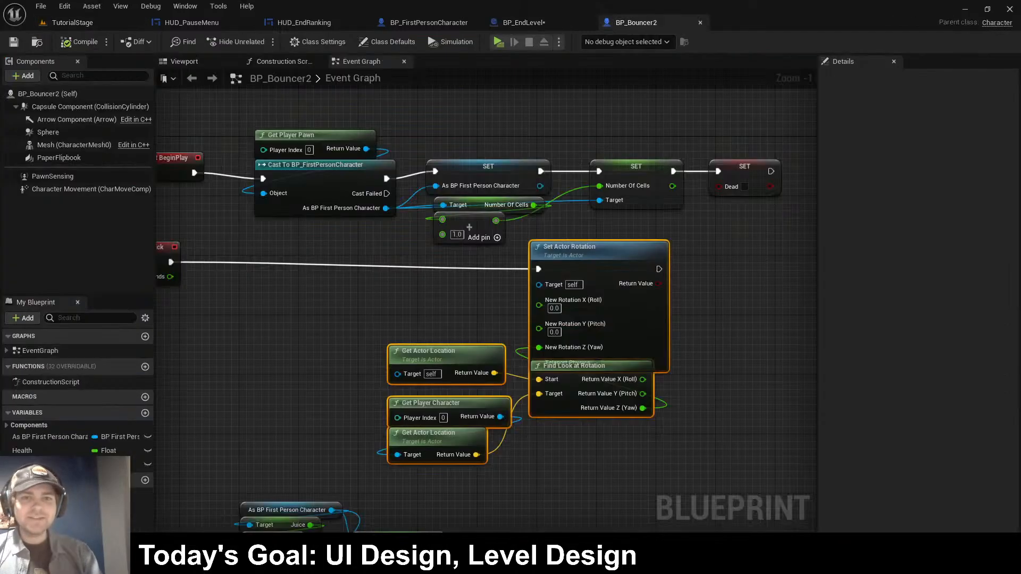
pyautogui.click(636, 23)
pyautogui.click(524, 22)
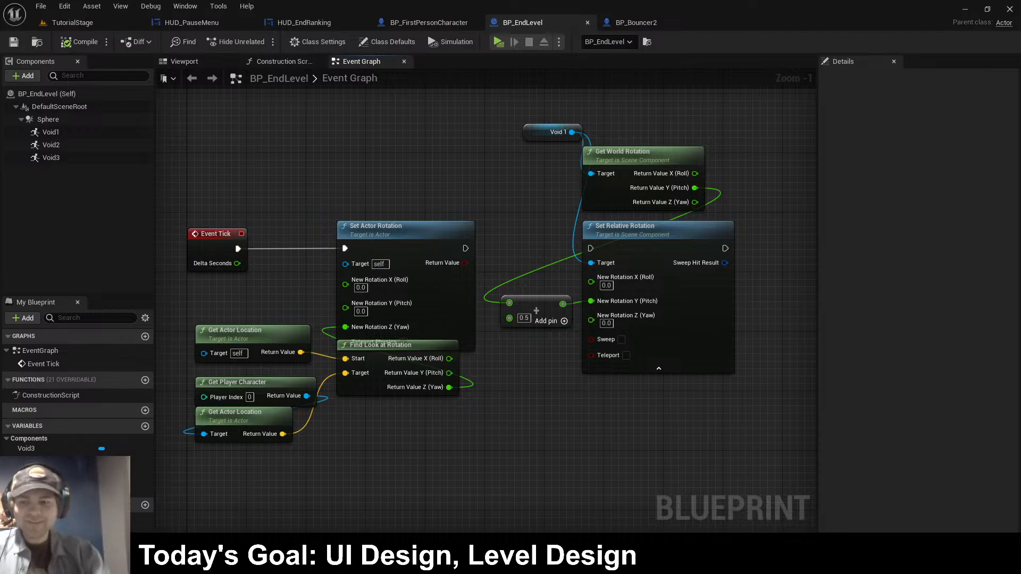
# - Add an On Component Begin Overlap event for the Sphere component and place it below the rotation nodes
pyautogui.click(32, 481)
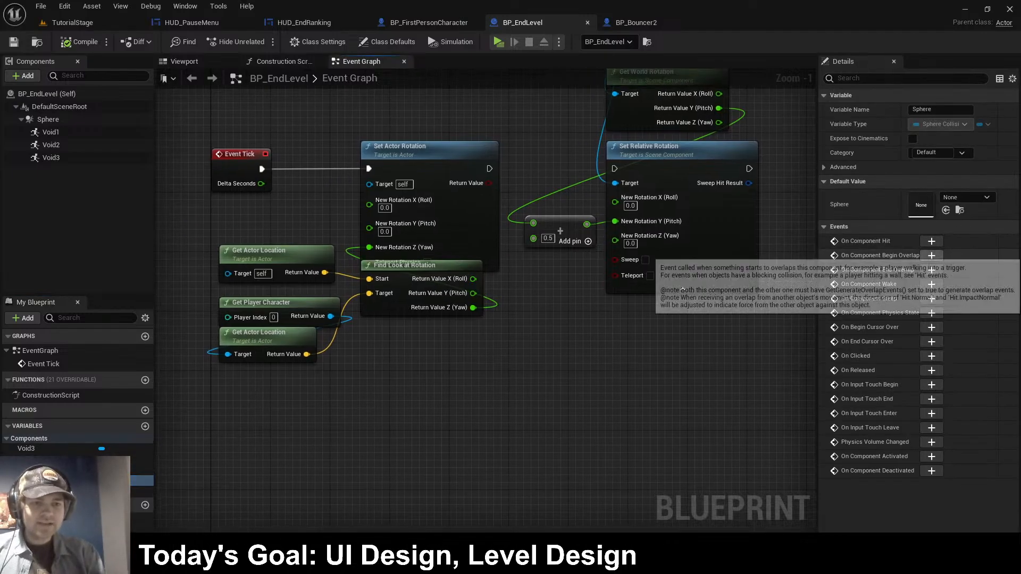
pyautogui.click(931, 255)
pyautogui.scroll(1, 488, 254)
pyautogui.moveTo(488, 257); pyautogui.dragTo(407, 409, button='right')
pyautogui.moveTo(408, 407); pyautogui.dragTo(418, 384)
pyautogui.click(498, 368)
pyautogui.moveTo(498, 368); pyautogui.dragTo(407, 343, button='right')
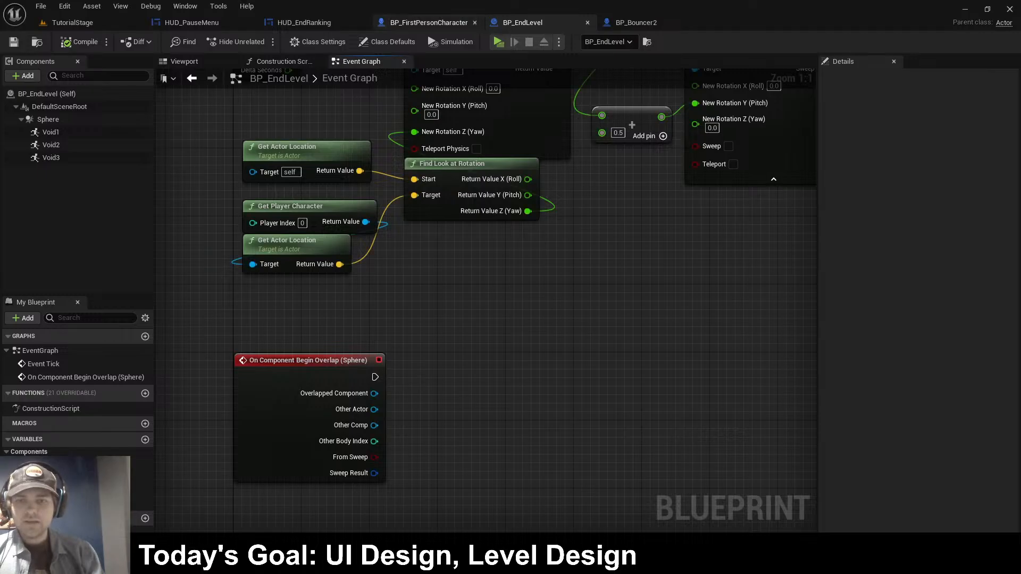
# - Following BP_Bouncer2's overlap setup, cast Other Actor from BP_EndLevel's overlap event to BP_FirstPersonCharacter, compile, and move the cast node closer to the event
pyautogui.click(636, 23)
pyautogui.moveTo(186, 293); pyautogui.dragTo(459, 153, button='right')
pyautogui.scroll(-2, 459, 153)
pyautogui.moveTo(549, 303); pyautogui.dragTo(492, 178, button='right')
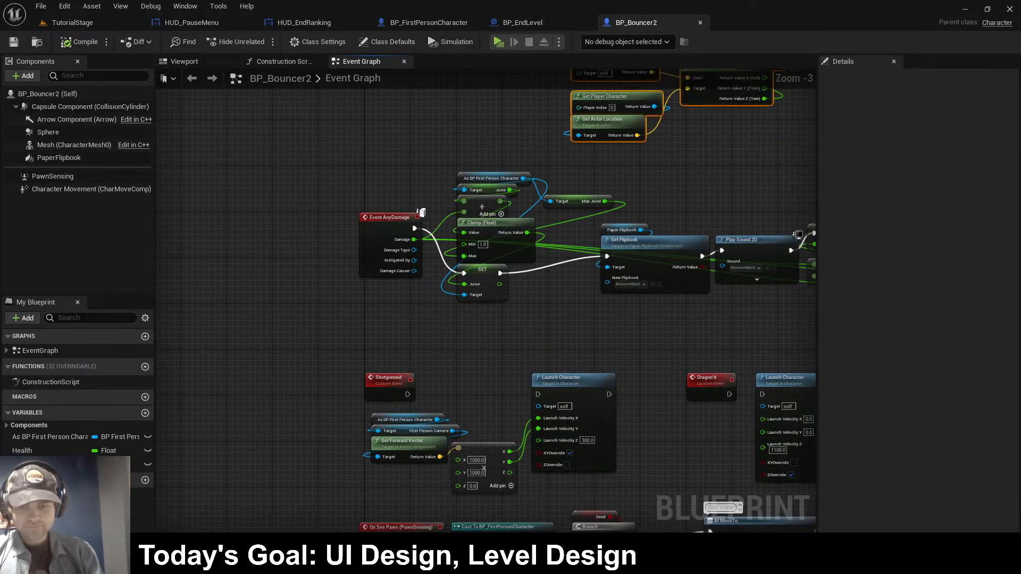
pyautogui.moveTo(445, 476); pyautogui.dragTo(396, 70, button='right')
pyautogui.scroll(3, 396, 274)
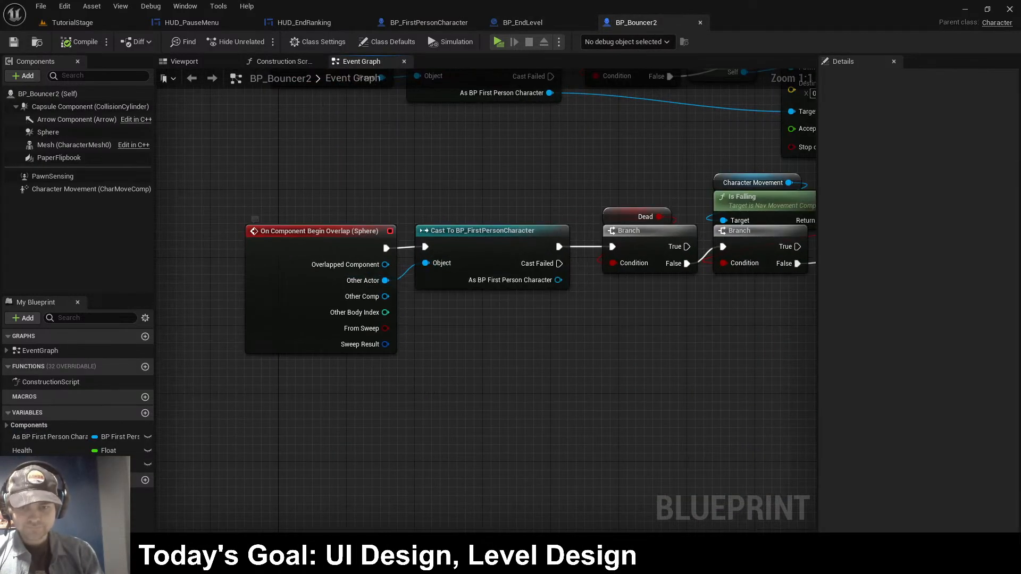
pyautogui.click(523, 22)
pyautogui.moveTo(374, 409); pyautogui.dragTo(405, 400)
pyautogui.write('c')
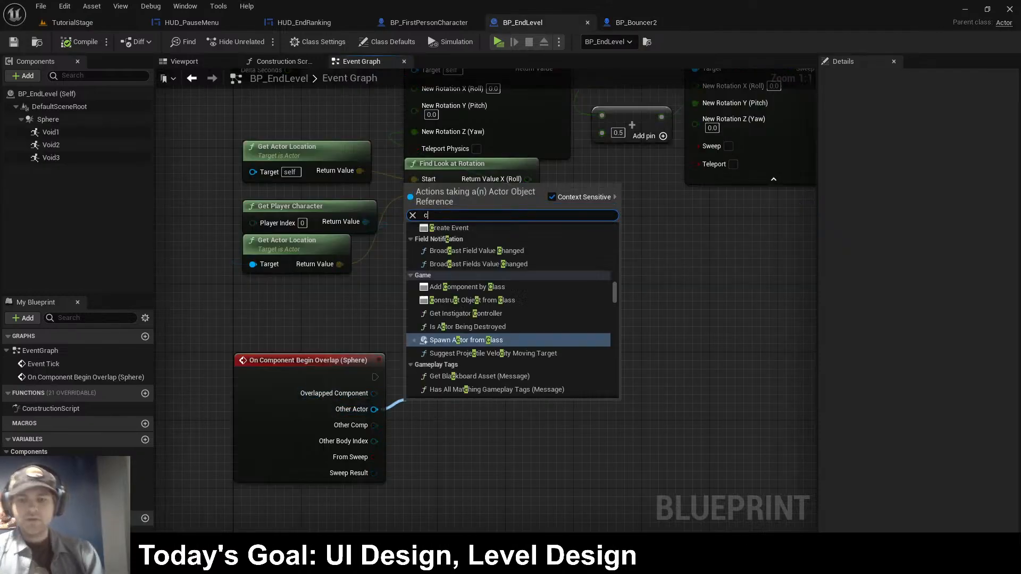
pyautogui.write('ast to BP_')
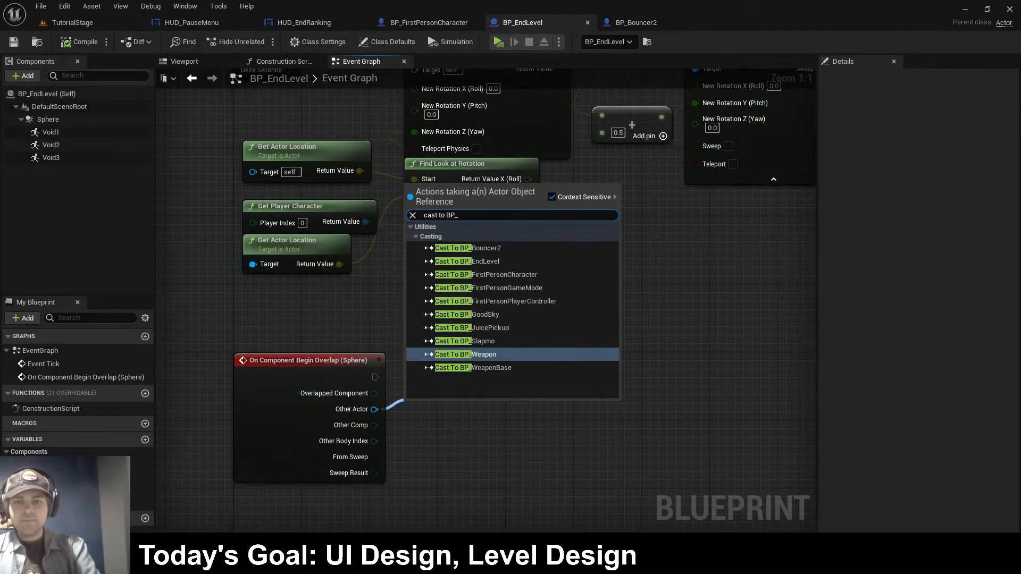
pyautogui.write('first')
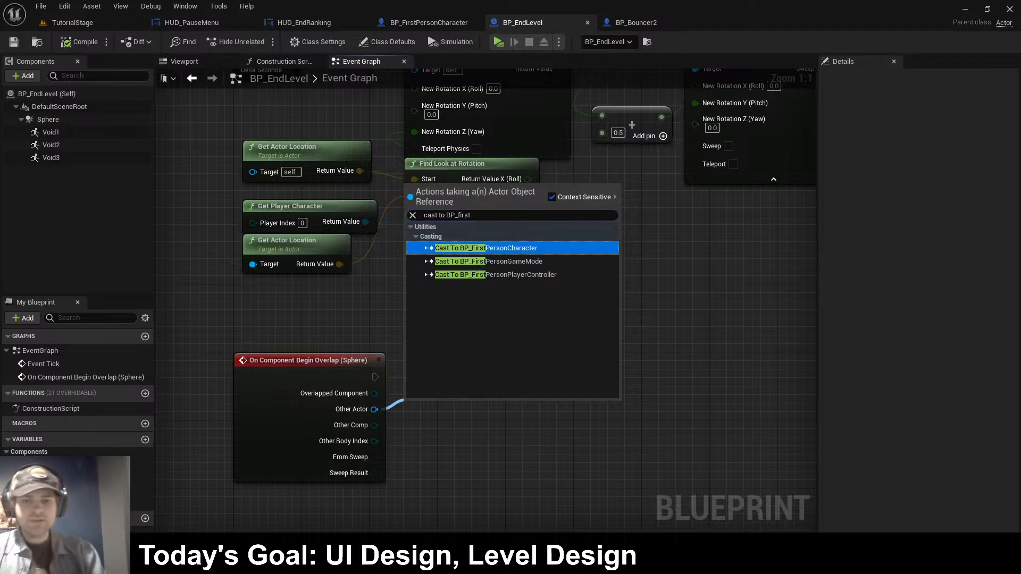
pyautogui.click(486, 248)
pyautogui.click(79, 42)
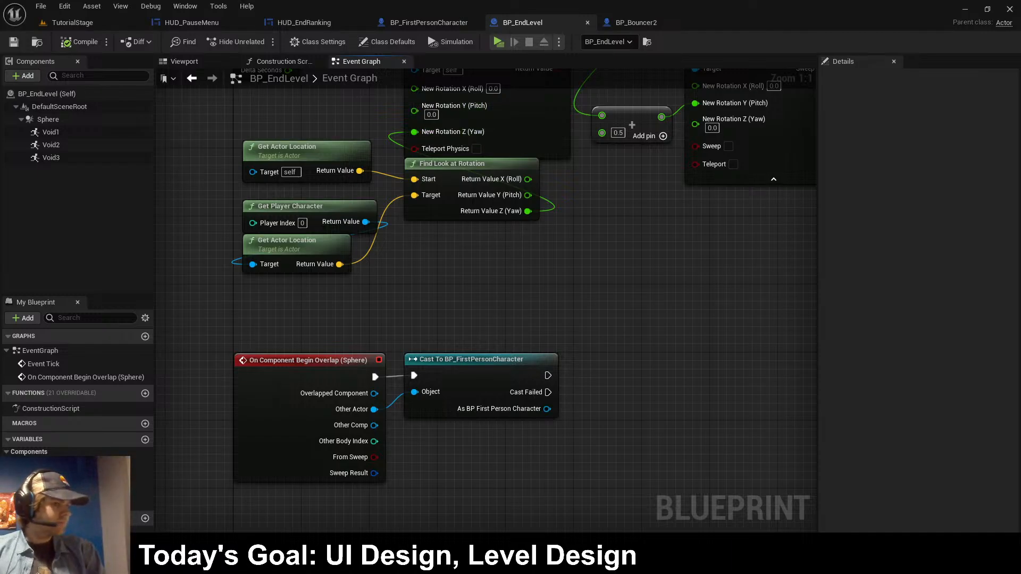
pyautogui.moveTo(408, 359); pyautogui.dragTo(400, 359)
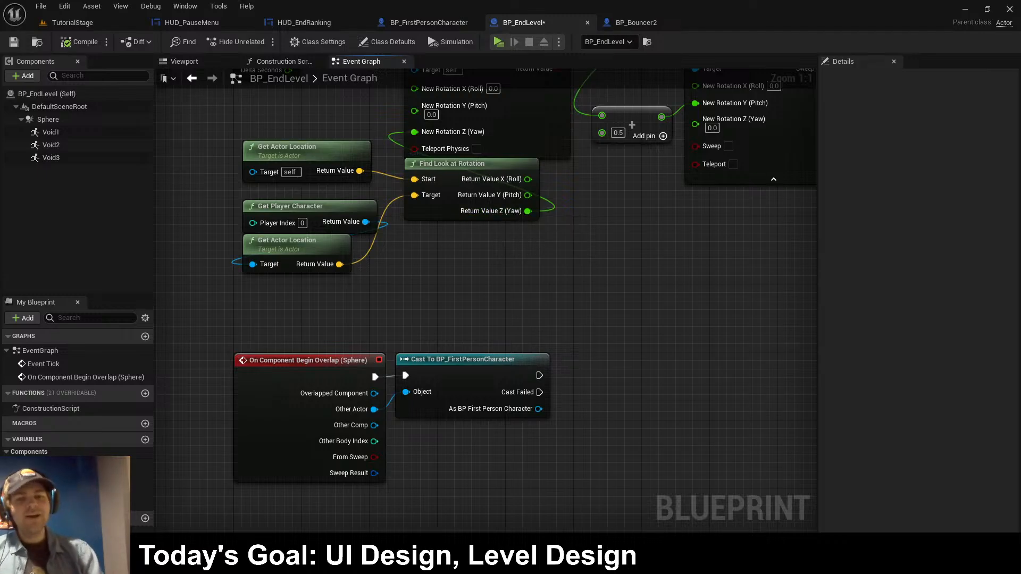
pyautogui.moveTo(528, 211); pyautogui.dragTo(532, 136, button='right')
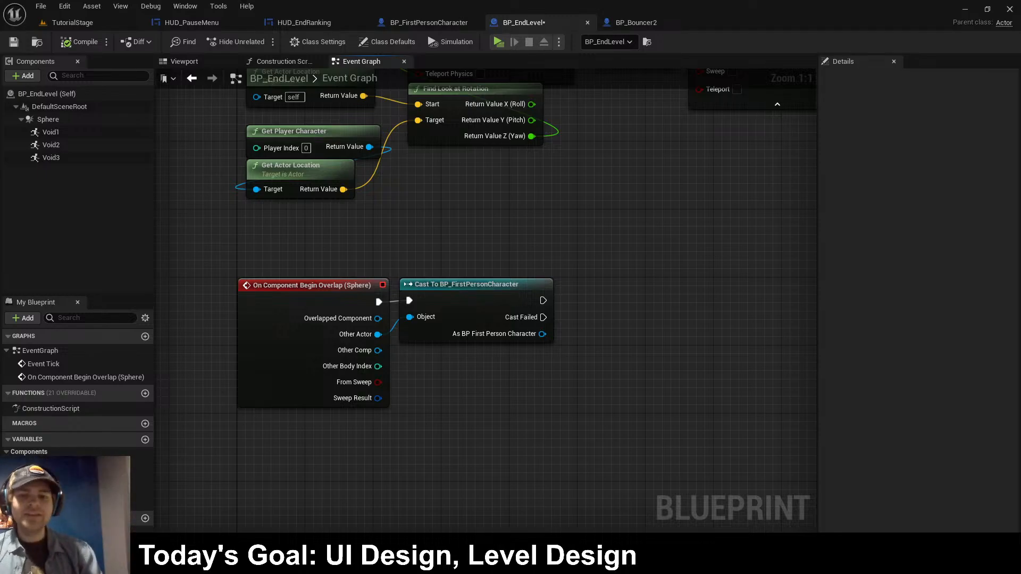
pyautogui.scroll(1, 560, 291)
pyautogui.moveTo(560, 291); pyautogui.dragTo(533, 293, button='right')
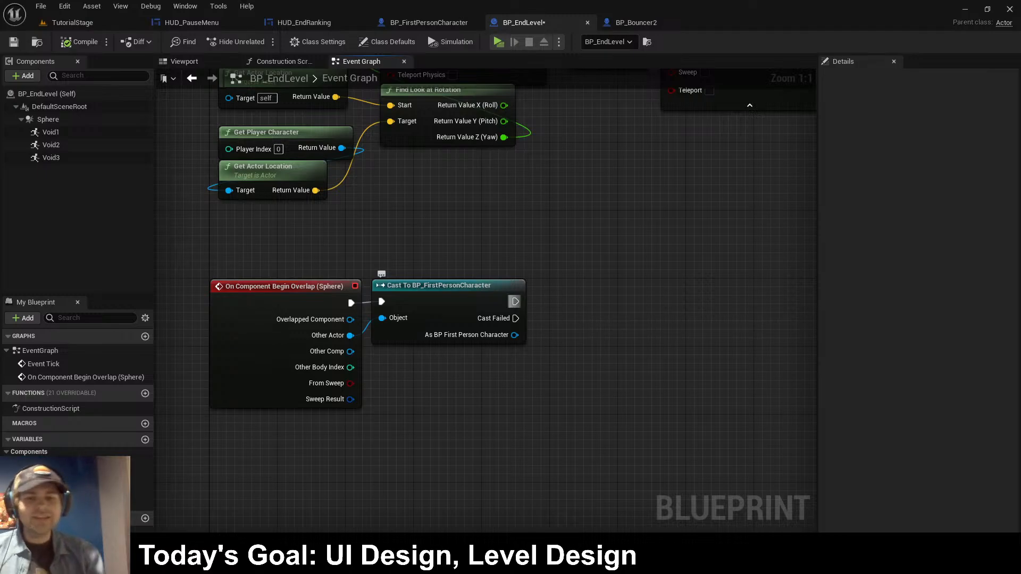
pyautogui.moveTo(515, 301); pyautogui.dragTo(533, 325)
pyautogui.press('Escape')
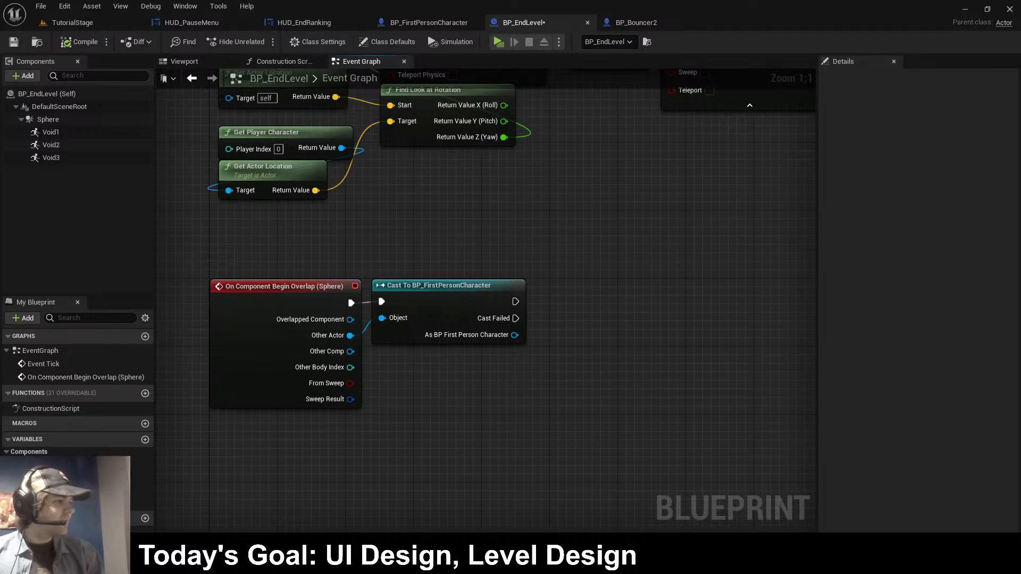
pyautogui.moveTo(514, 335); pyautogui.dragTo(546, 340)
pyautogui.click(514, 337)
pyautogui.moveTo(532, 319); pyautogui.dragTo(513, 455, button='right')
pyautogui.moveTo(513, 355); pyautogui.dragTo(515, 229, button='right')
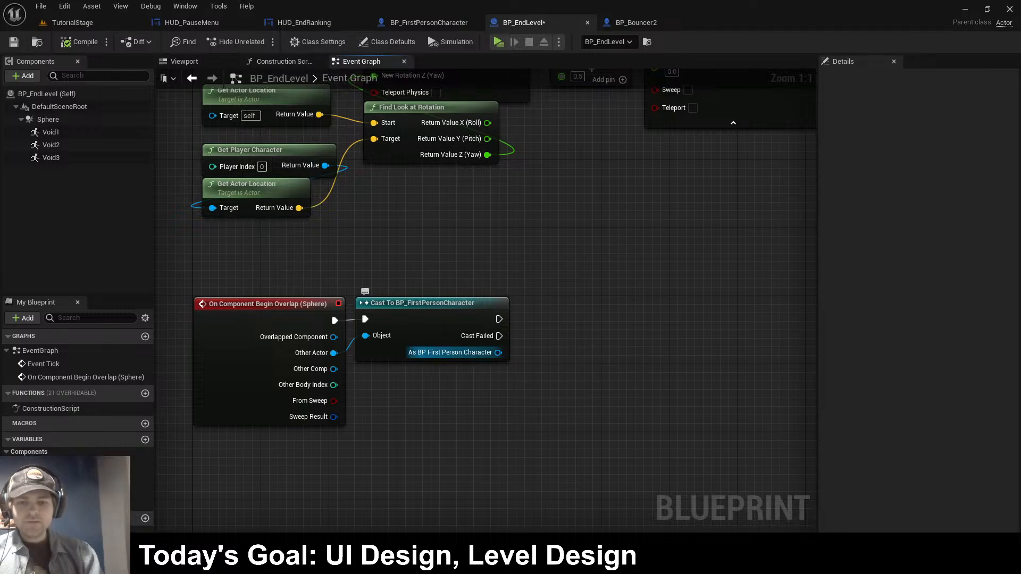
# - In BP_FirstPersonCharacter, add a custom event named LevelClear and align it below the Die event
pyautogui.click(453, 22)
pyautogui.scroll(-6, 525, 197)
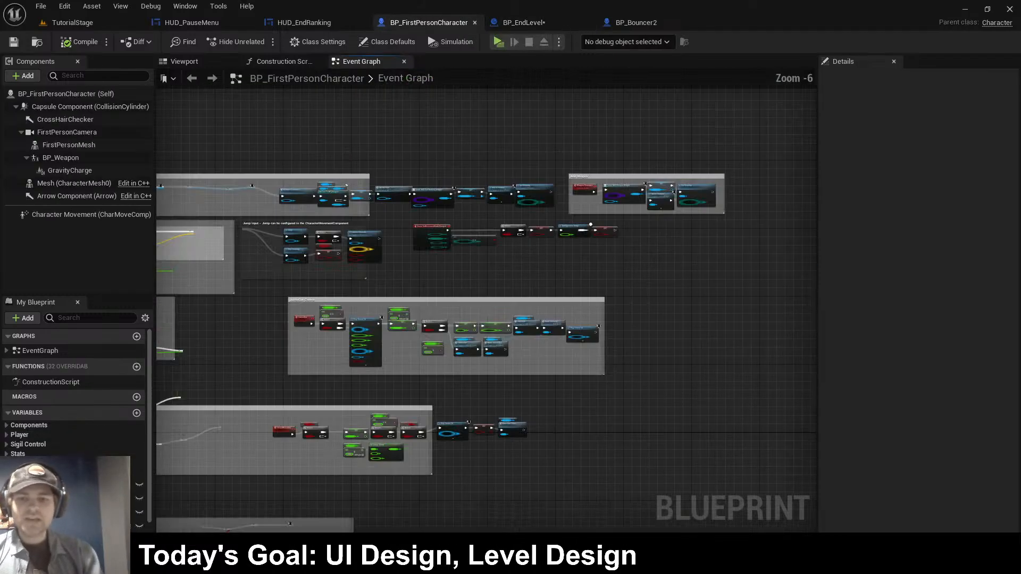
pyautogui.moveTo(525, 198); pyautogui.dragTo(605, 70, button='right')
pyautogui.scroll(2, 493, 157)
pyautogui.moveTo(533, 236); pyautogui.dragTo(415, 358, button='right')
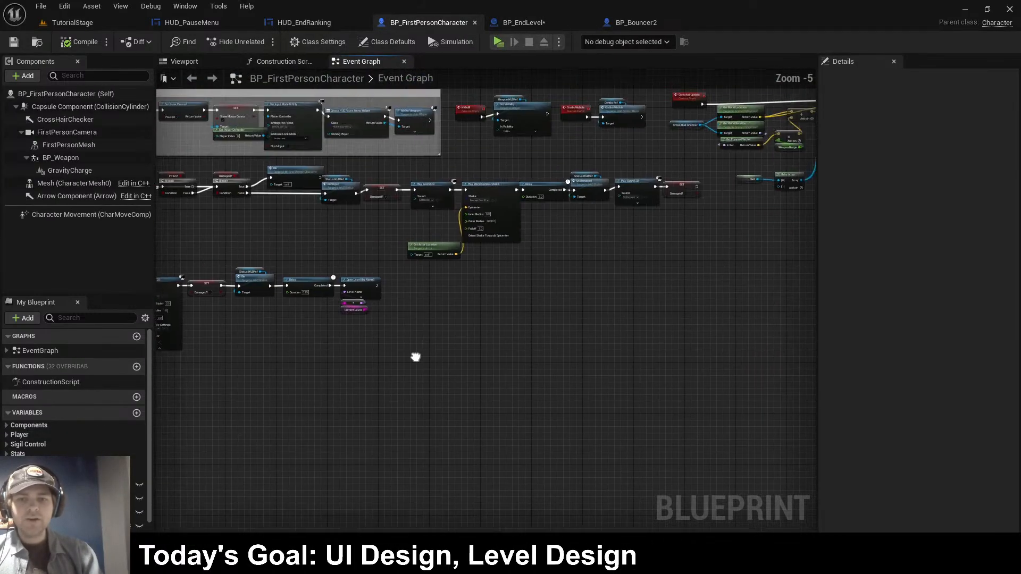
pyautogui.scroll(2, 454, 314)
pyautogui.moveTo(198, 338); pyautogui.dragTo(763, 268, button='right')
pyautogui.scroll(1, 707, 270)
pyautogui.rightClick(396, 388)
pyautogui.write('custom event')
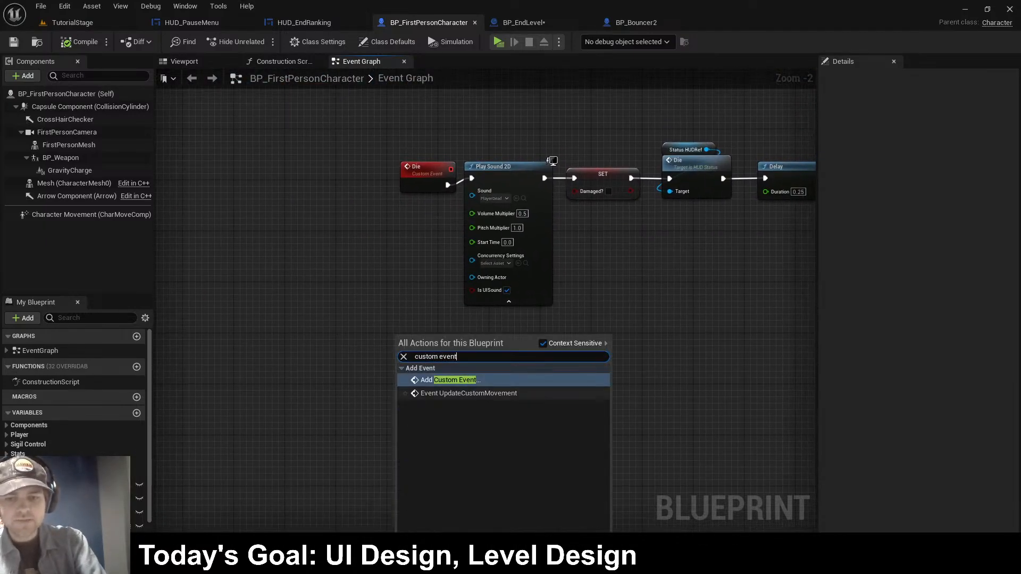
pyautogui.press('Return')
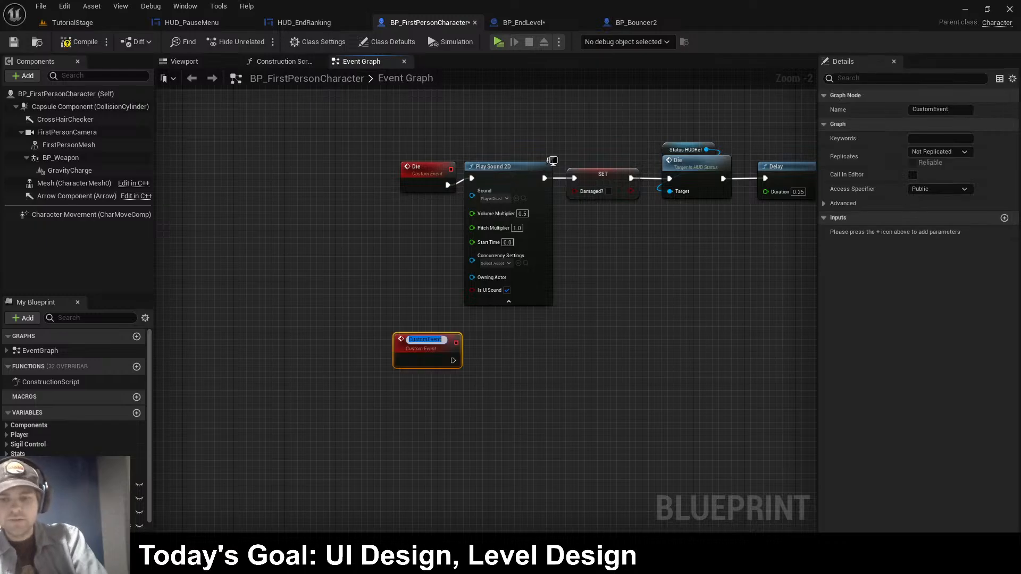
pyautogui.write('LevelClear')
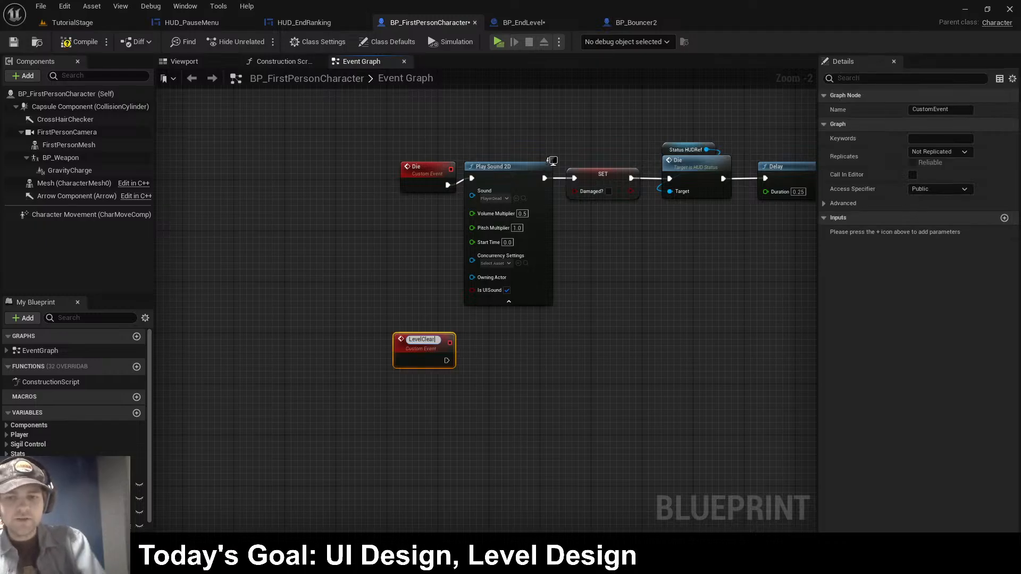
pyautogui.click(473, 362)
pyautogui.moveTo(437, 344); pyautogui.dragTo(445, 345)
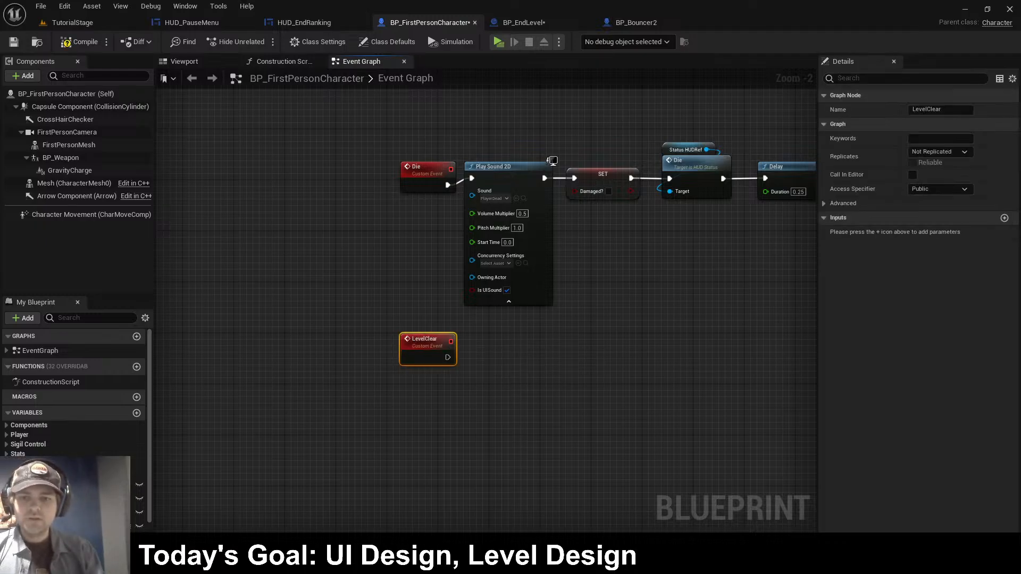
pyautogui.click(478, 367)
pyautogui.moveTo(479, 367); pyautogui.dragTo(377, 381, button='right')
pyautogui.moveTo(369, 387); pyautogui.dragTo(402, 387)
pyautogui.write('set vis')
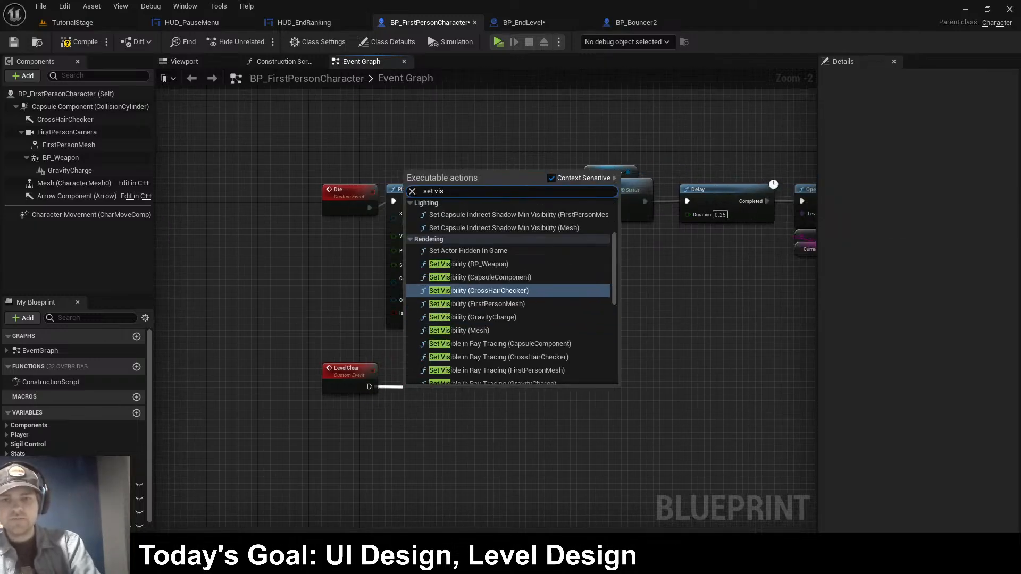
pyautogui.write('ibility')
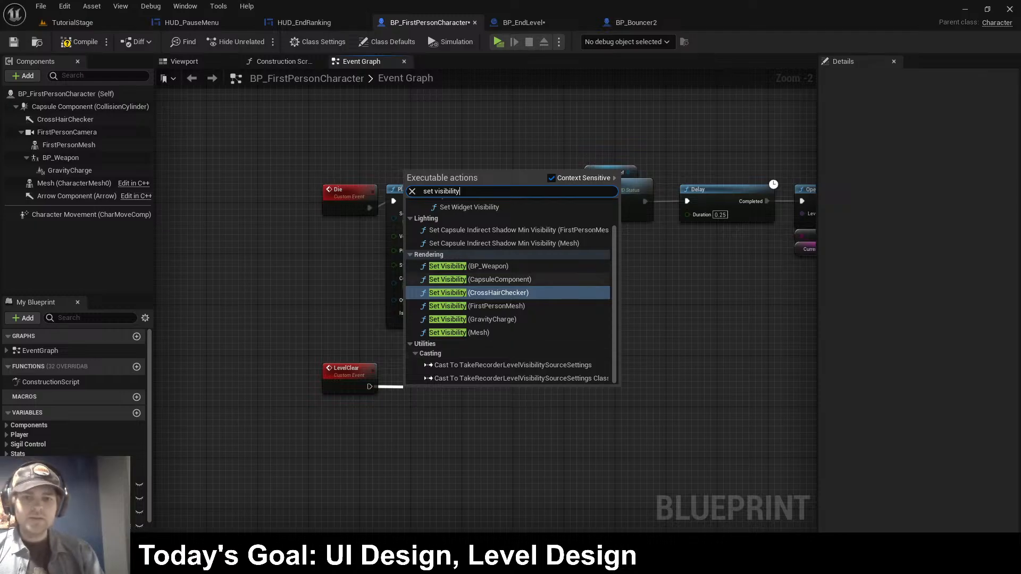
pyautogui.press('Escape')
pyautogui.scroll(-1, 136, 468)
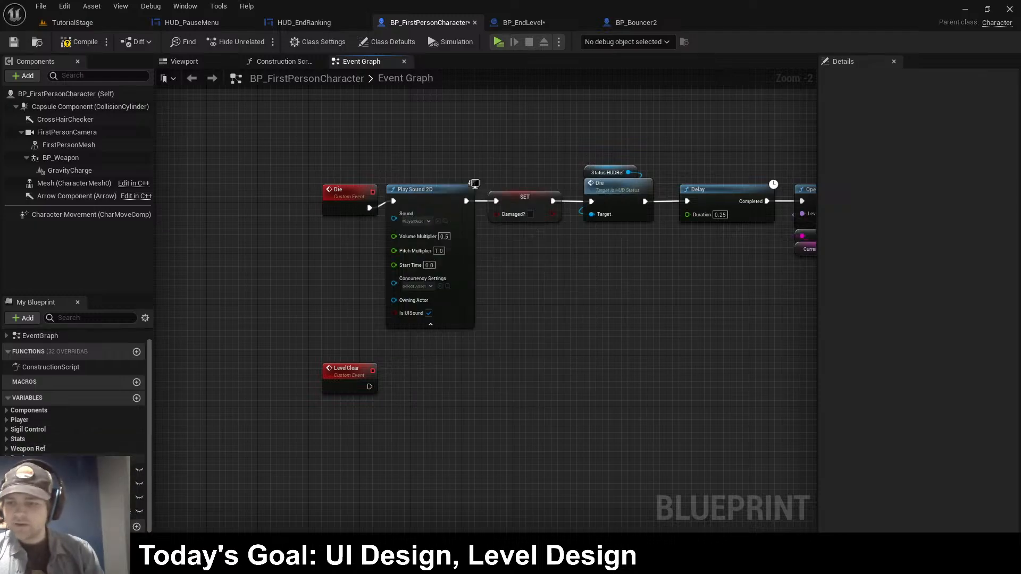
# - Place an EndRankHudRef getter beside LevelClear and add a widget Set Visibility node targeting it
pyautogui.moveTo(138, 512); pyautogui.dragTo(458, 375)
pyautogui.click(458, 381)
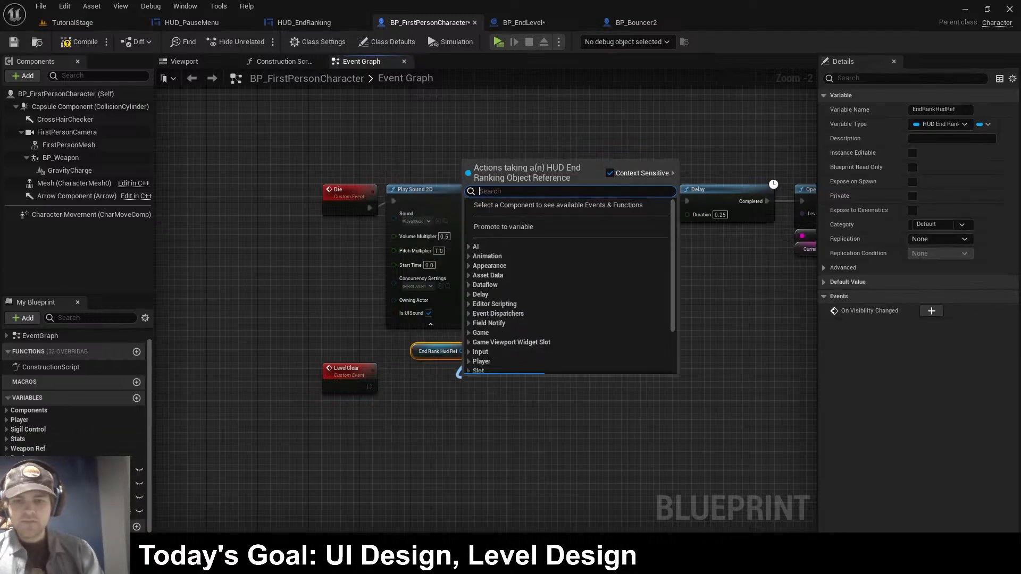
pyautogui.write('set visibili')
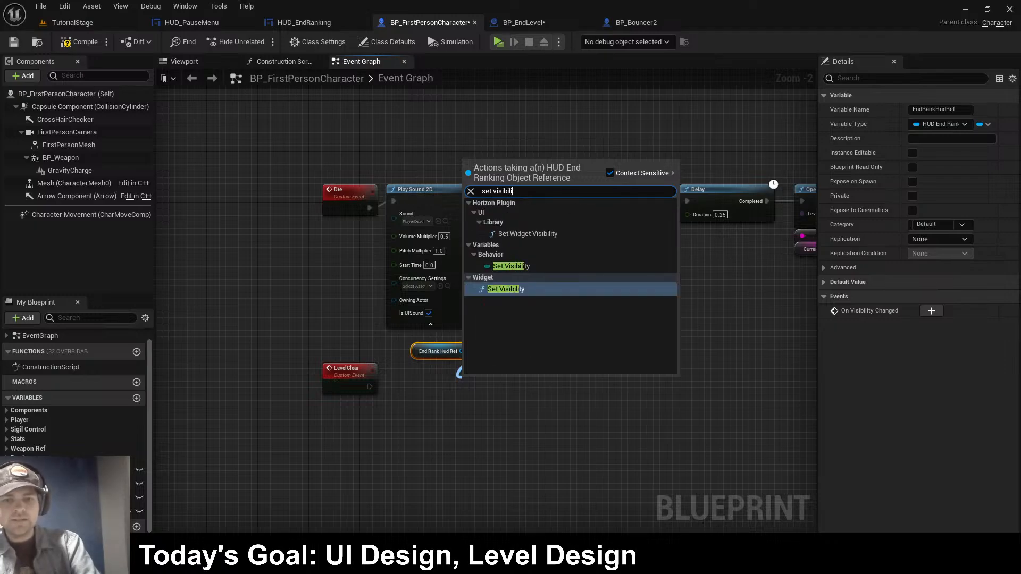
pyautogui.press('Return')
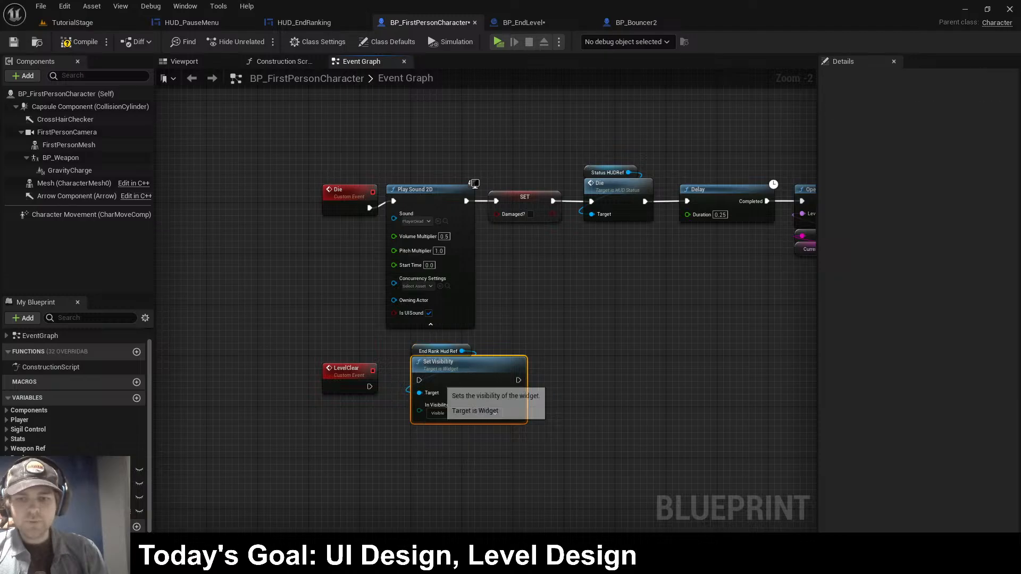
# - Connect LevelClear to Set Visibility, line up the Set Visibility and End Rank Hud Ref nodes with the event, and compile
pyautogui.moveTo(369, 386); pyautogui.dragTo(419, 381)
pyautogui.moveTo(436, 449); pyautogui.dragTo(474, 374)
pyautogui.click(340, 281)
pyautogui.click(80, 42)
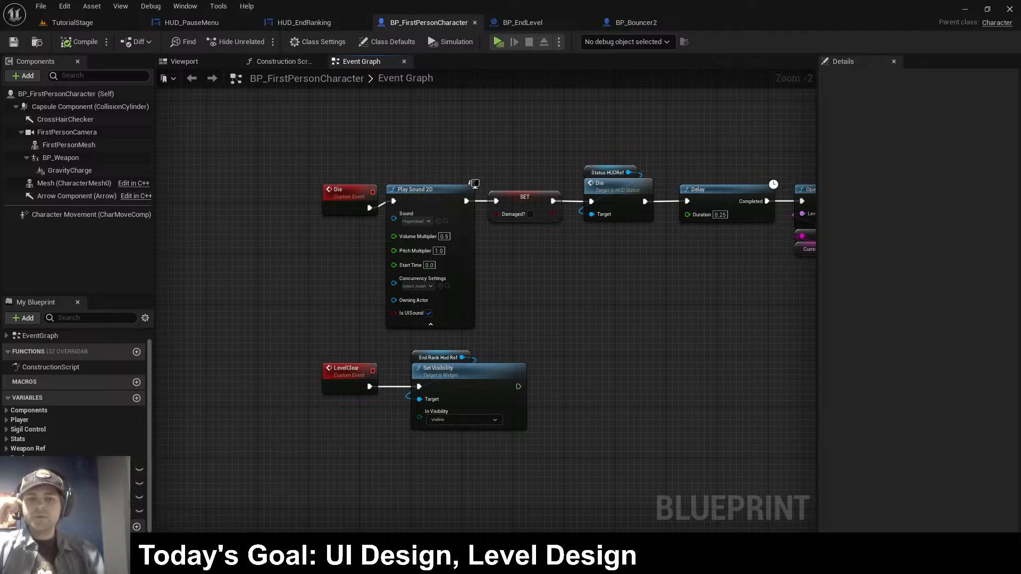
# - Review BP_EndLevel's overlap nodes and the LevelClear event in BP_FirstPersonCharacter, and open the HUD_EndRanking widget
pyautogui.moveTo(617, 298); pyautogui.dragTo(595, 267, button='right')
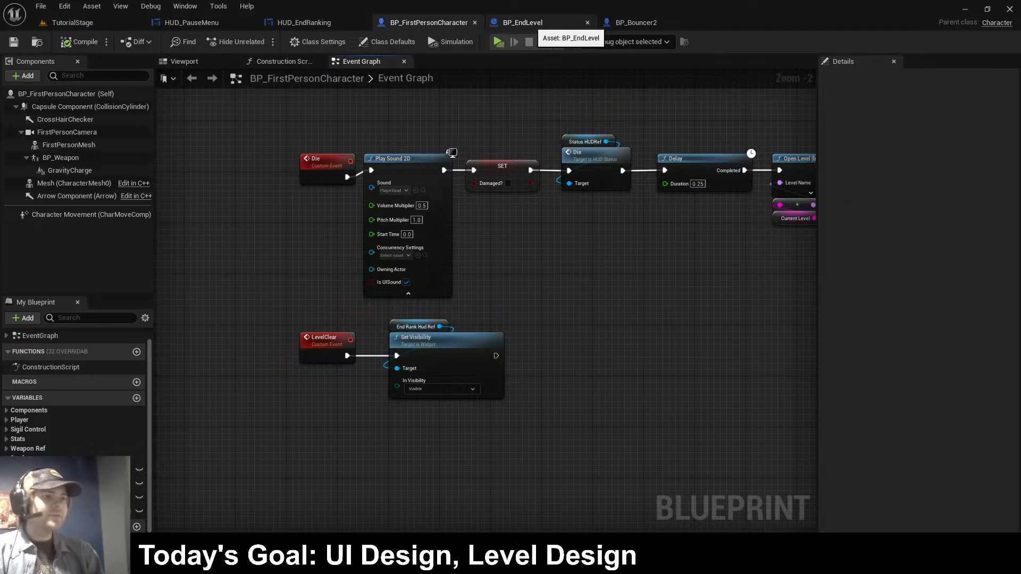
pyautogui.click(537, 24)
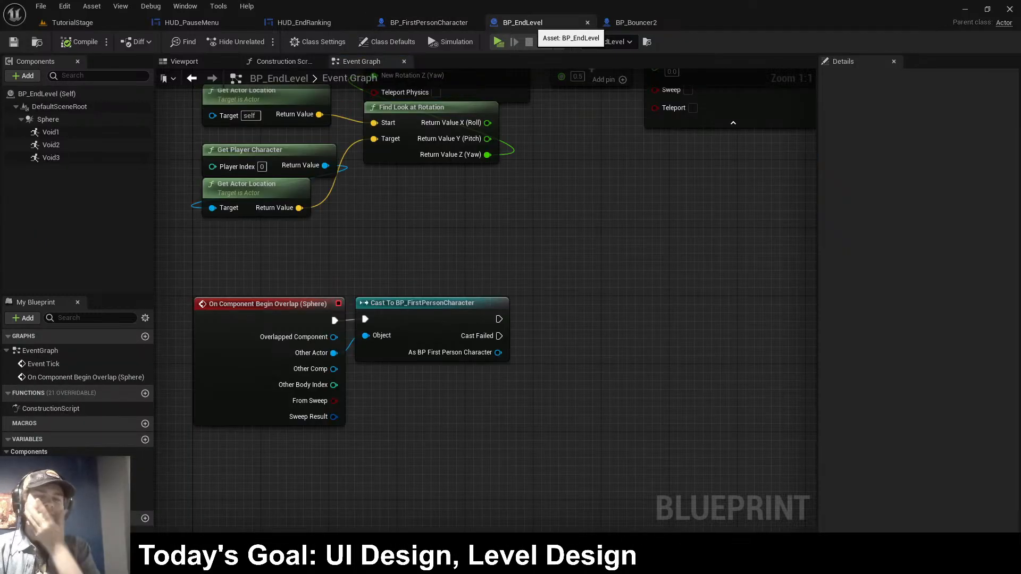
pyautogui.scroll(-3, 465, 250)
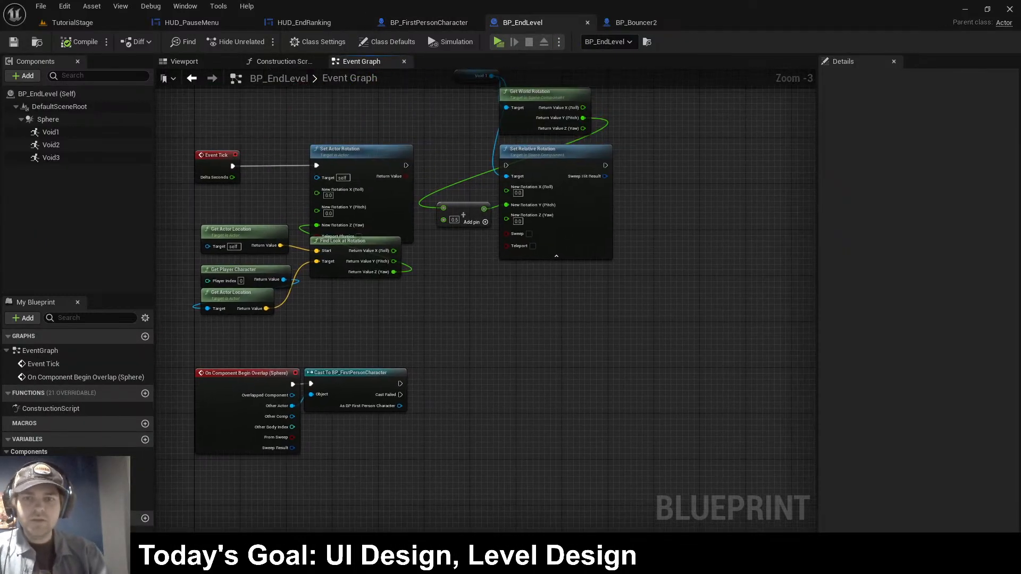
pyautogui.moveTo(441, 263); pyautogui.dragTo(370, 171, button='right')
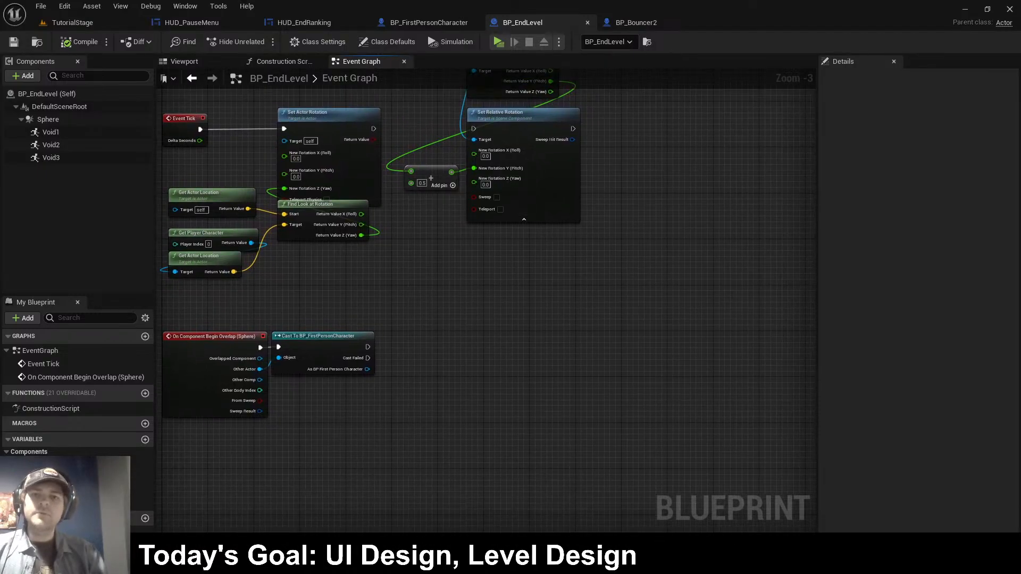
pyautogui.click(428, 23)
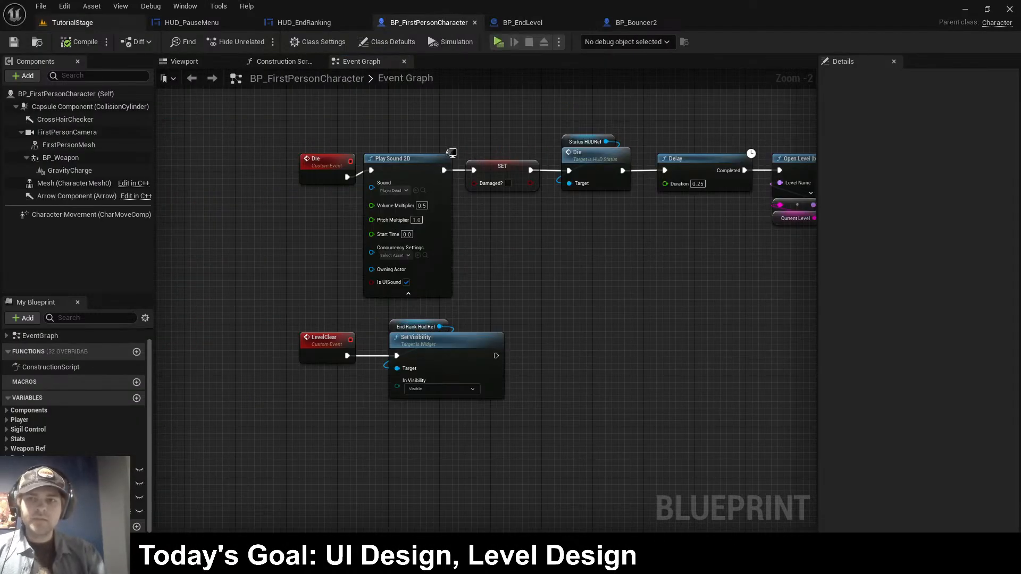
pyautogui.click(304, 22)
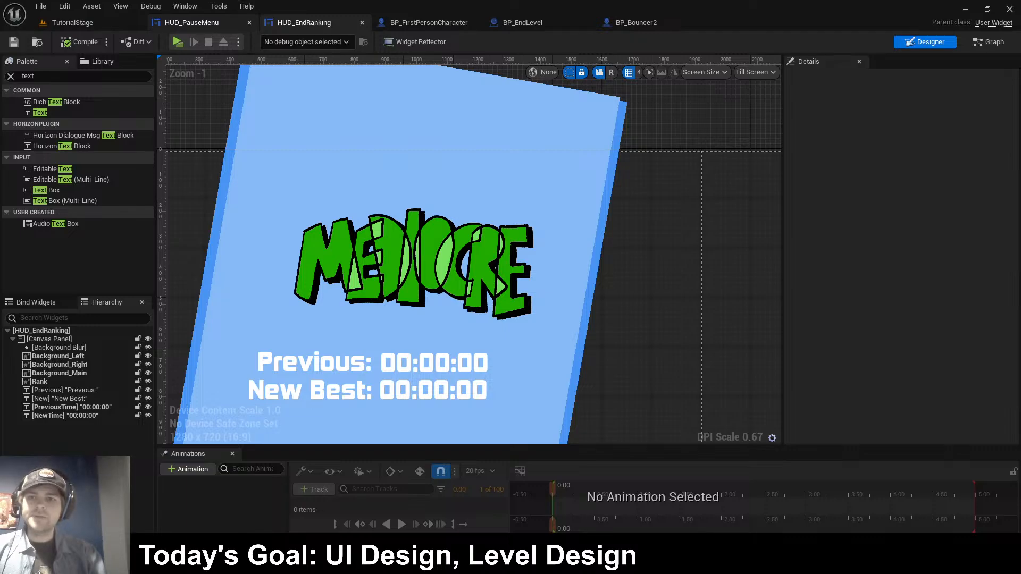
# - Examine the PreviousTime and NewTime text blocks in the HUD_EndRanking layout
pyautogui.moveTo(718, 439); pyautogui.dragTo(731, 435, button='right')
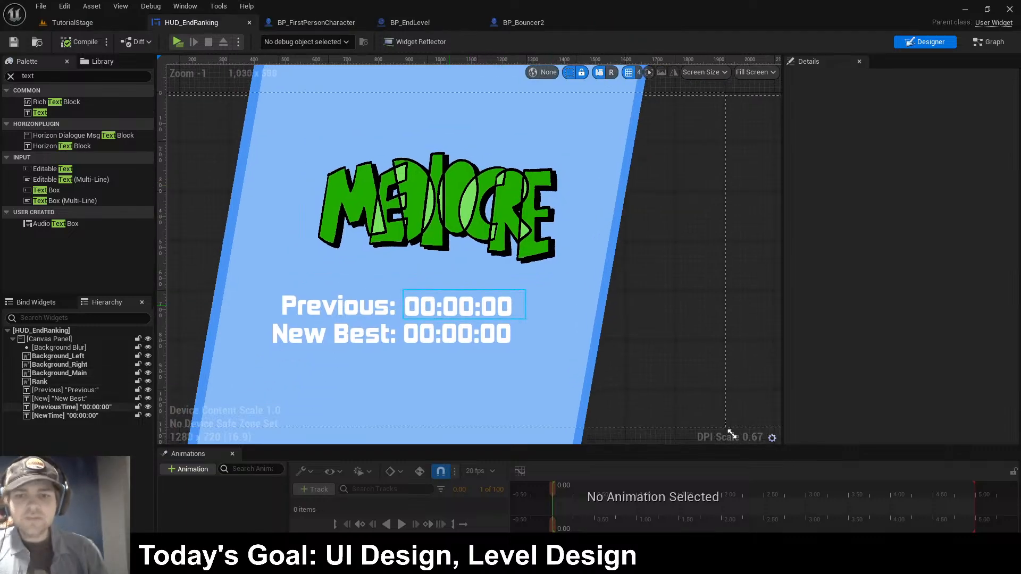
pyautogui.press('Down')
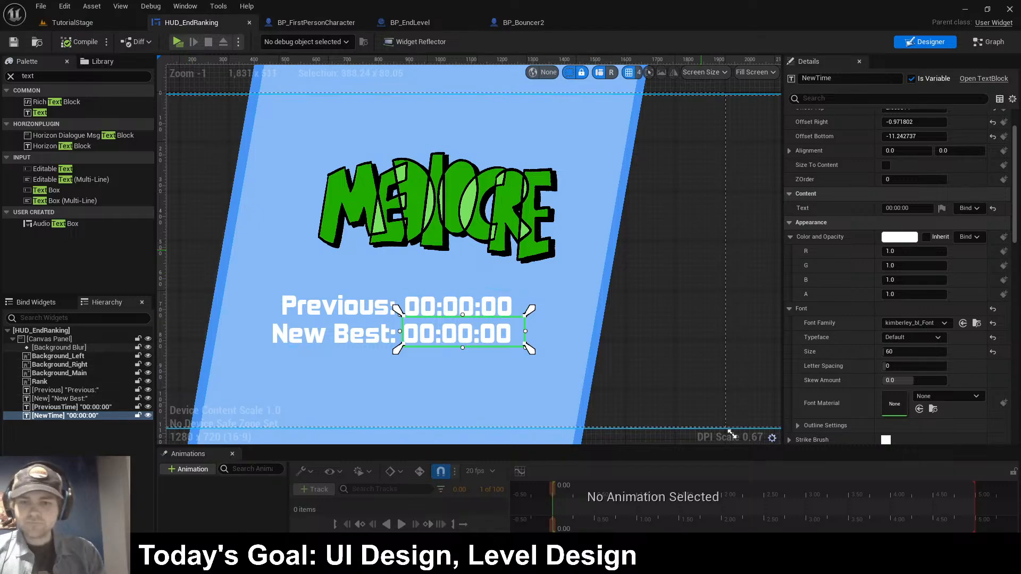
pyautogui.click(732, 83)
pyautogui.moveTo(732, 83); pyautogui.dragTo(707, 126, button='right')
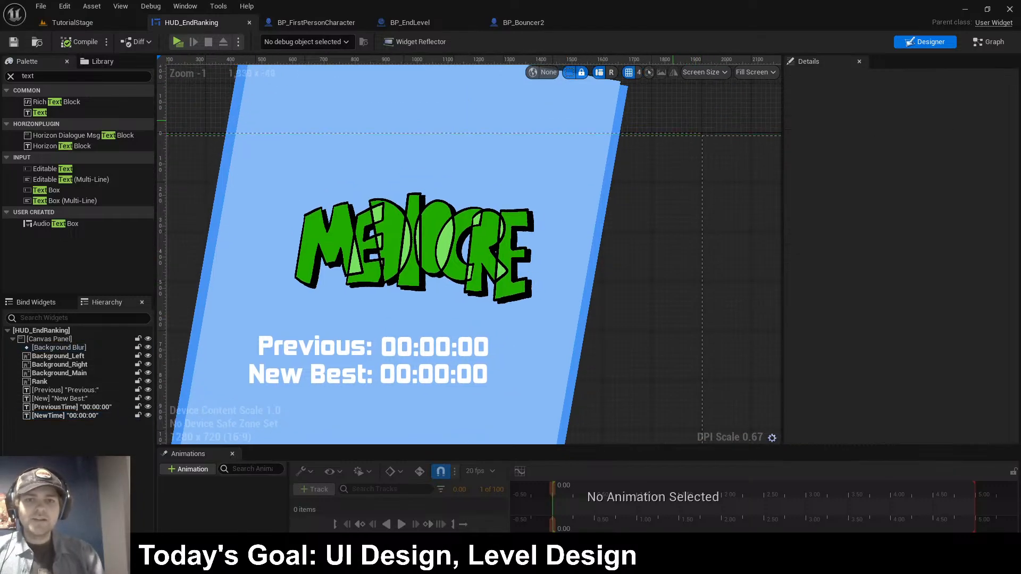
pyautogui.click(709, 126)
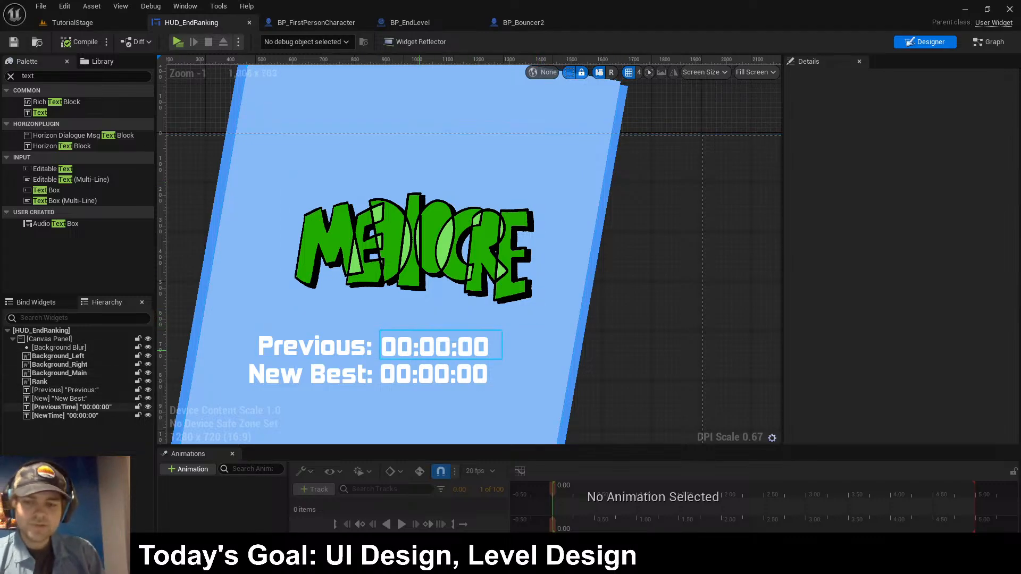
pyautogui.click(413, 347)
pyautogui.click(413, 373)
pyautogui.click(414, 347)
pyautogui.click(414, 372)
pyautogui.click(414, 351)
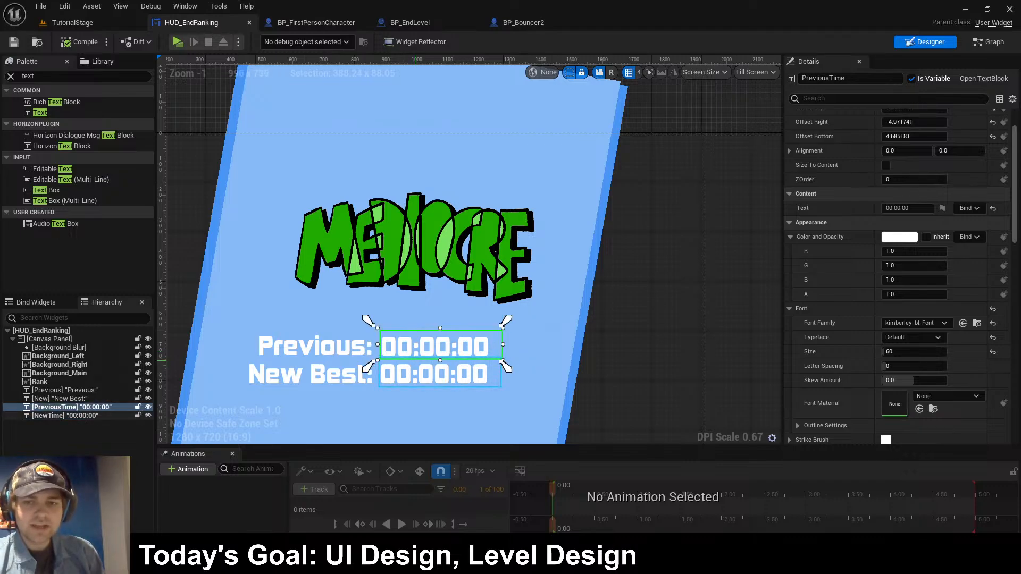
pyautogui.click(415, 367)
pyautogui.click(426, 346)
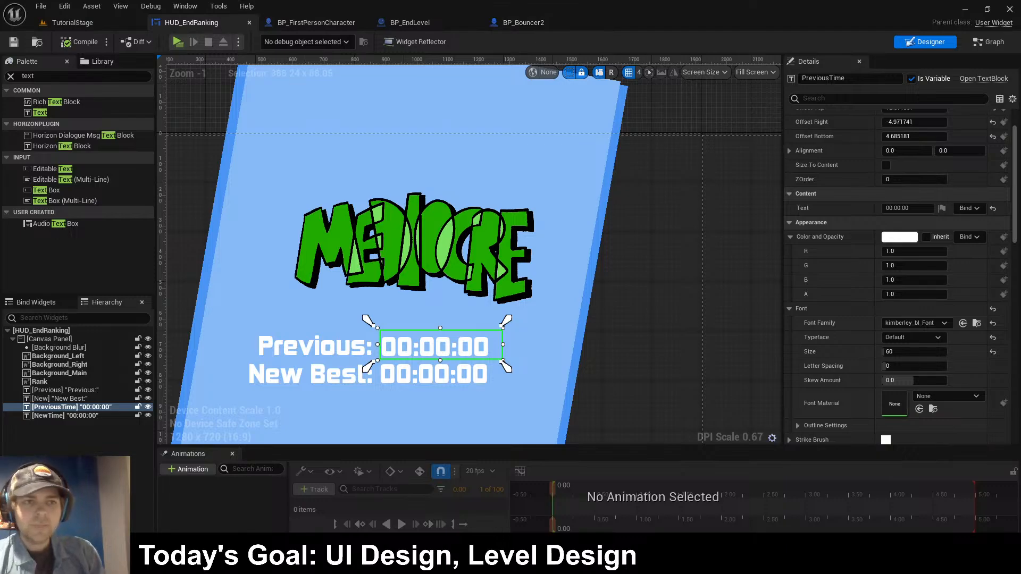
# - Add a new Boolean variable to the BP_EndLevel blueprint, keeping its default name and type
pyautogui.click(317, 23)
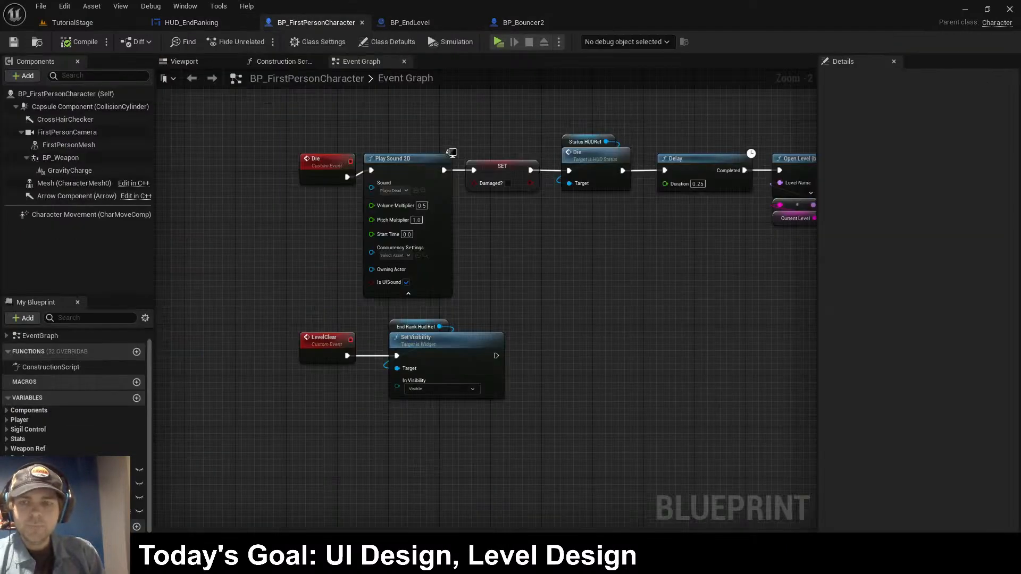
pyautogui.click(72, 22)
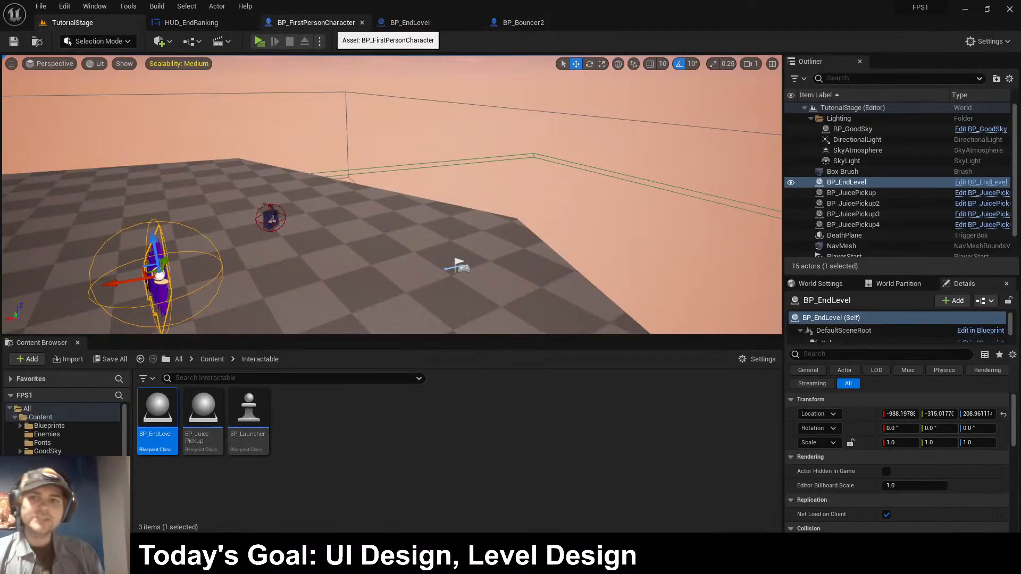
pyautogui.click(409, 22)
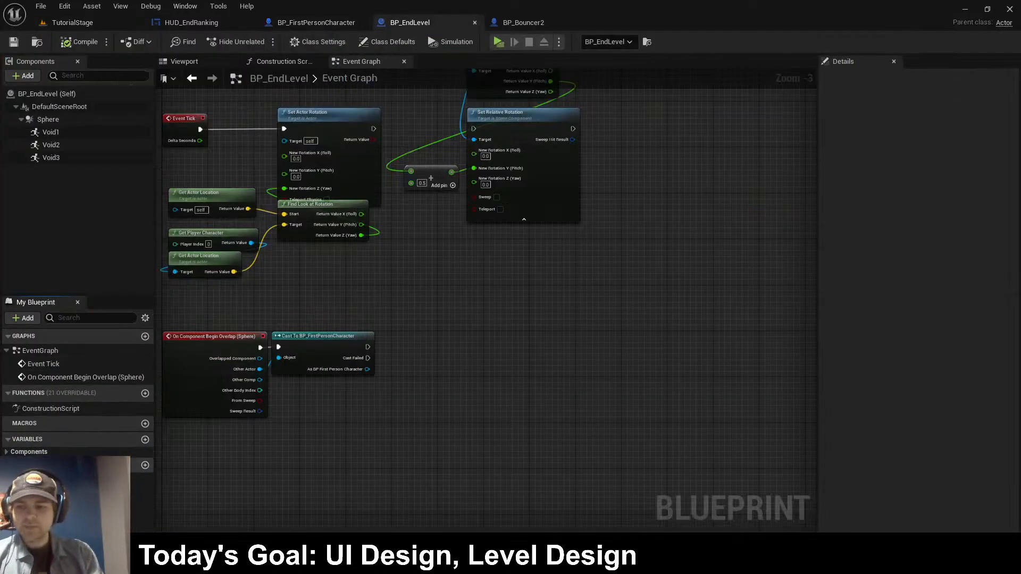
pyautogui.click(145, 439)
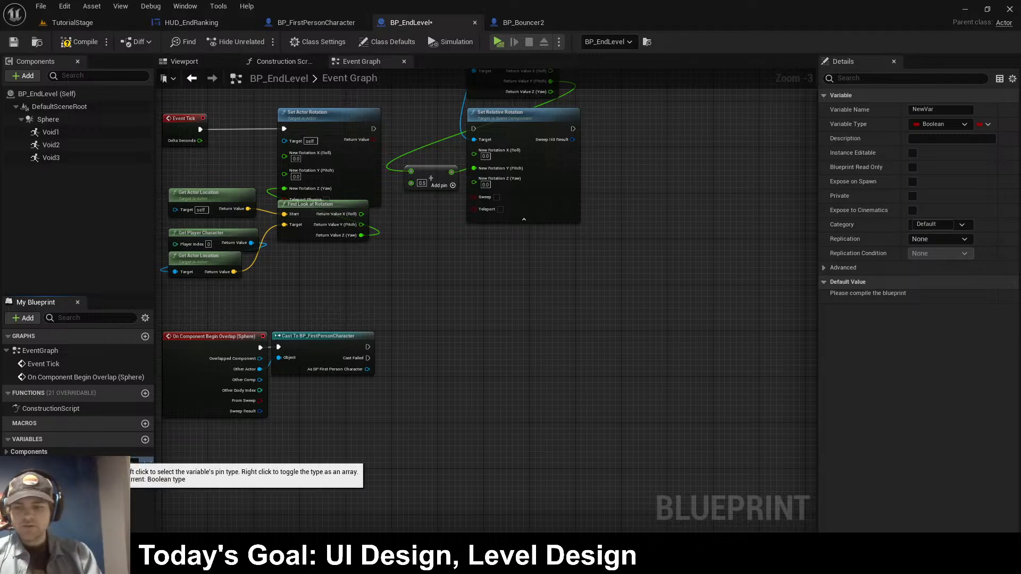
pyautogui.click(148, 463)
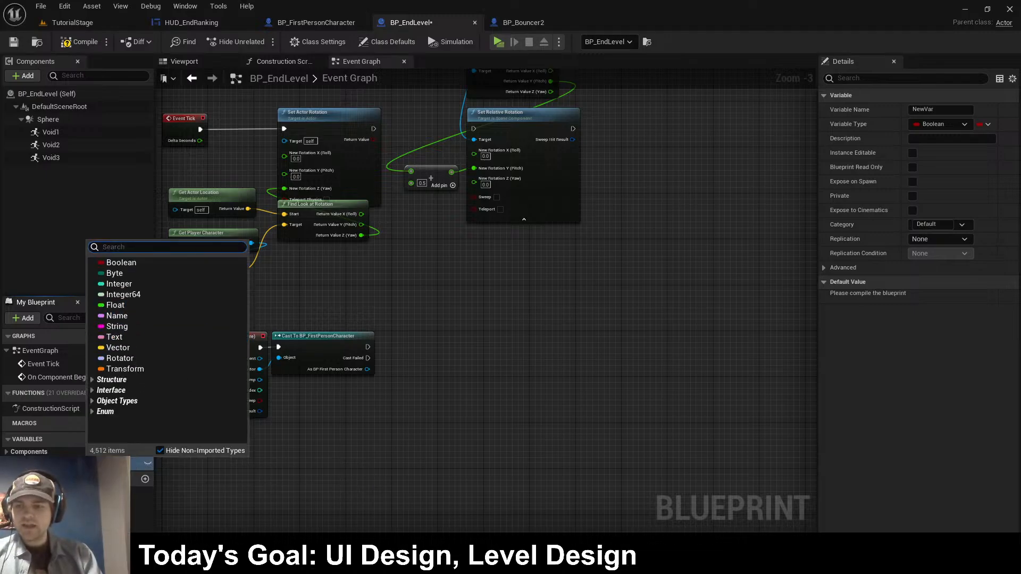
pyautogui.click(313, 289)
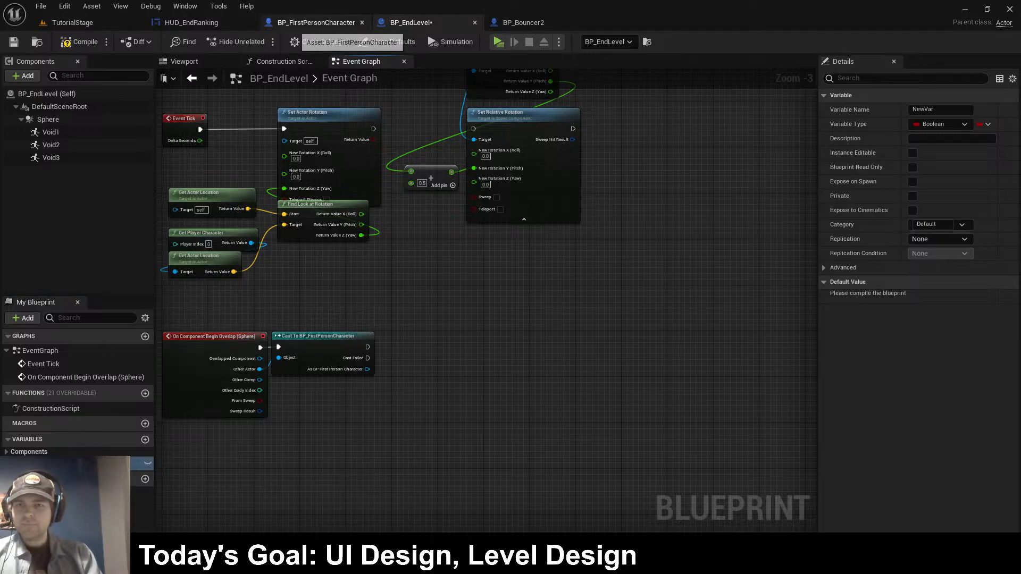
pyautogui.click(79, 41)
# - Open the HUD_ComboMeter widget from the Content/Blueprints/Hud folder and select its SpeedrunTimer text
pyautogui.click(73, 23)
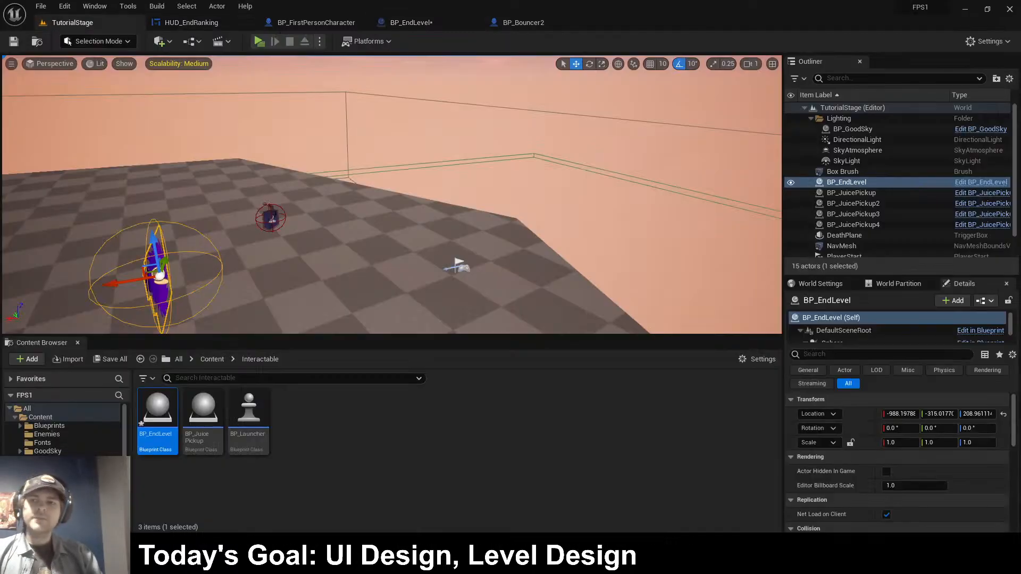
pyautogui.click(211, 359)
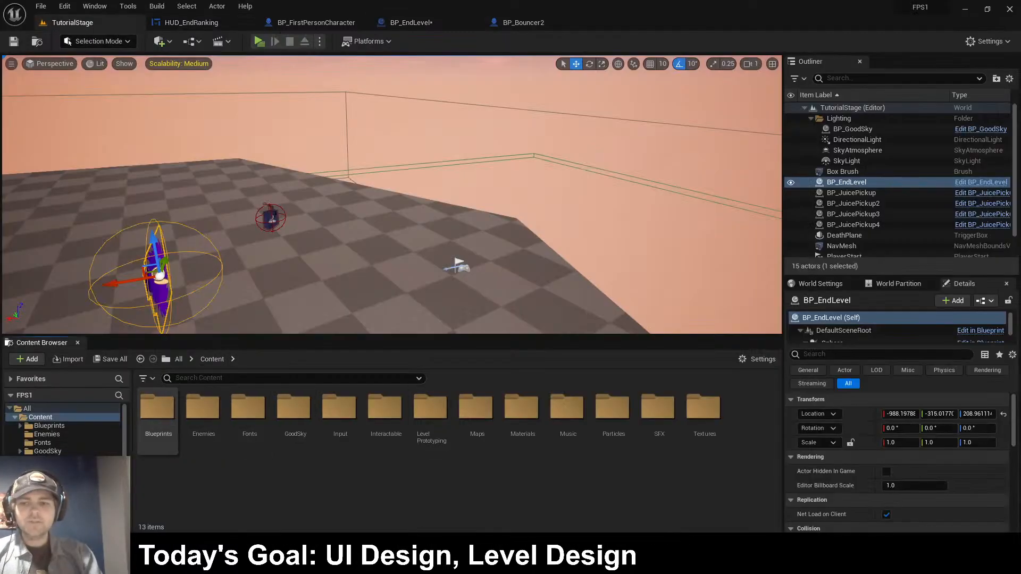
pyautogui.doubleClick(157, 409)
pyautogui.doubleClick(203, 412)
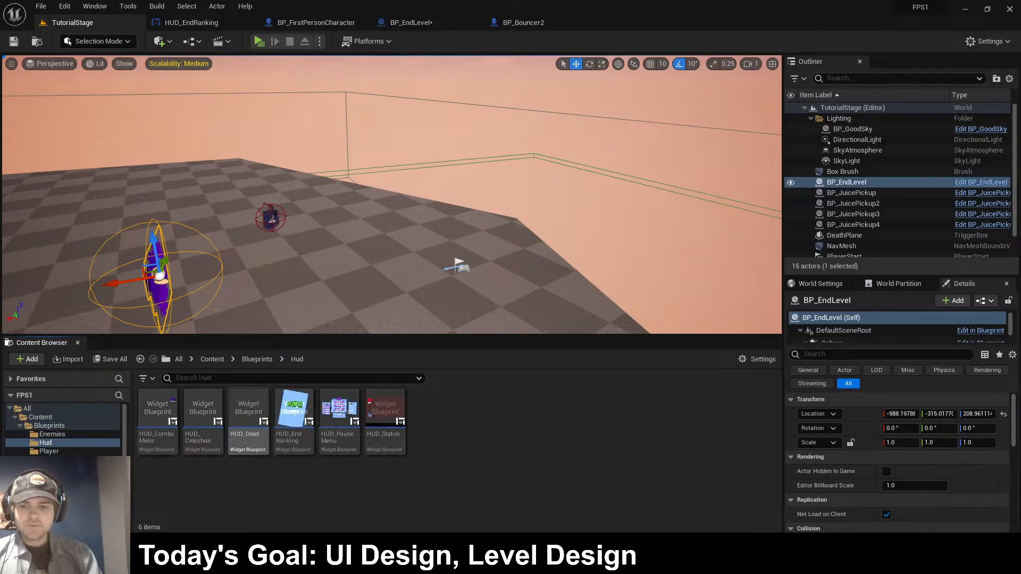
pyautogui.click(157, 412)
pyautogui.doubleClick(158, 412)
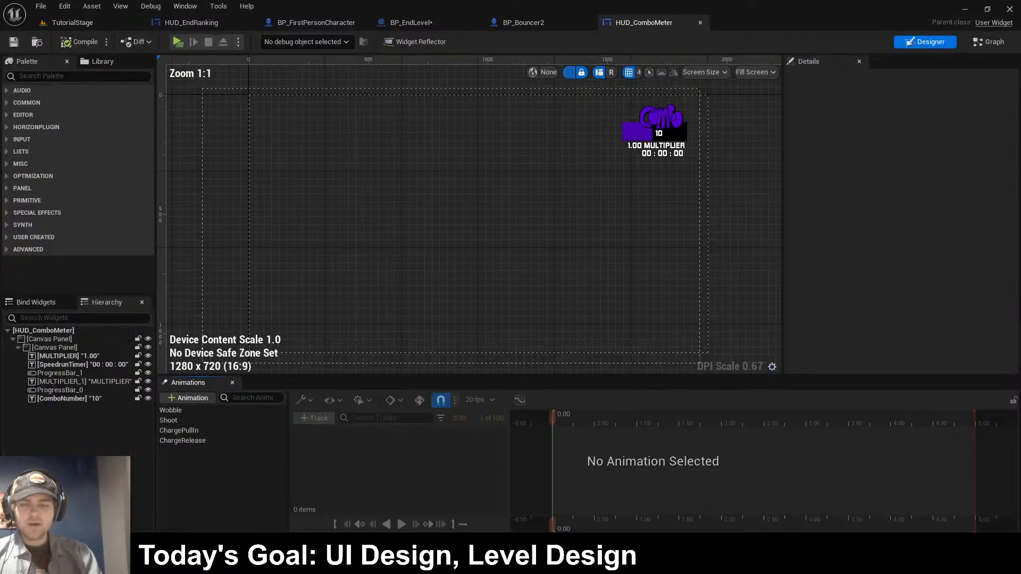
pyautogui.scroll(-3, 712, 359)
pyautogui.click(650, 155)
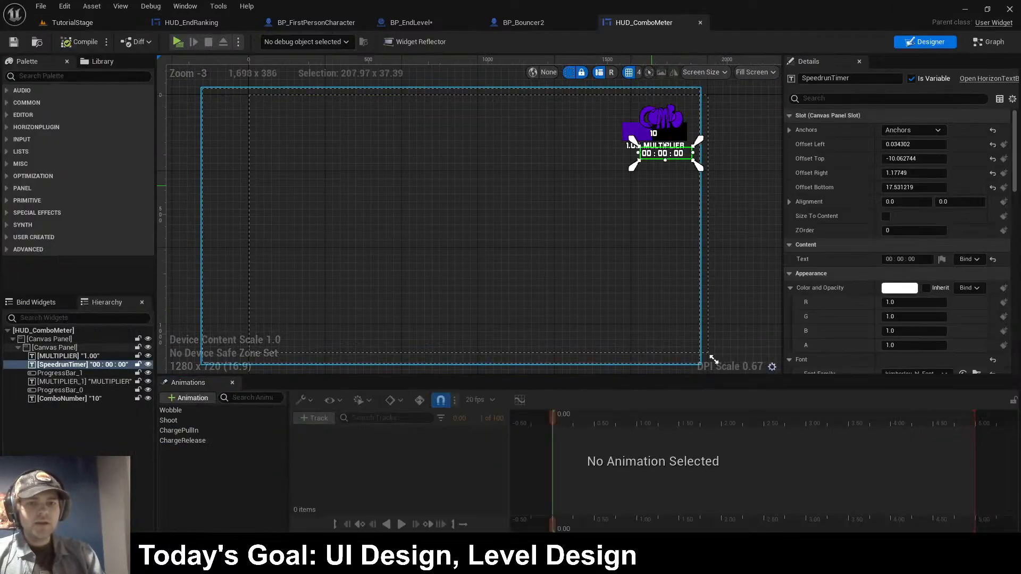
# - Examine HUD_ComboMeter's event graph, from the Event Tick chain down to the SpeedrunTiming event and its timer nodes
pyautogui.click(989, 42)
pyautogui.scroll(-1, 357, 323)
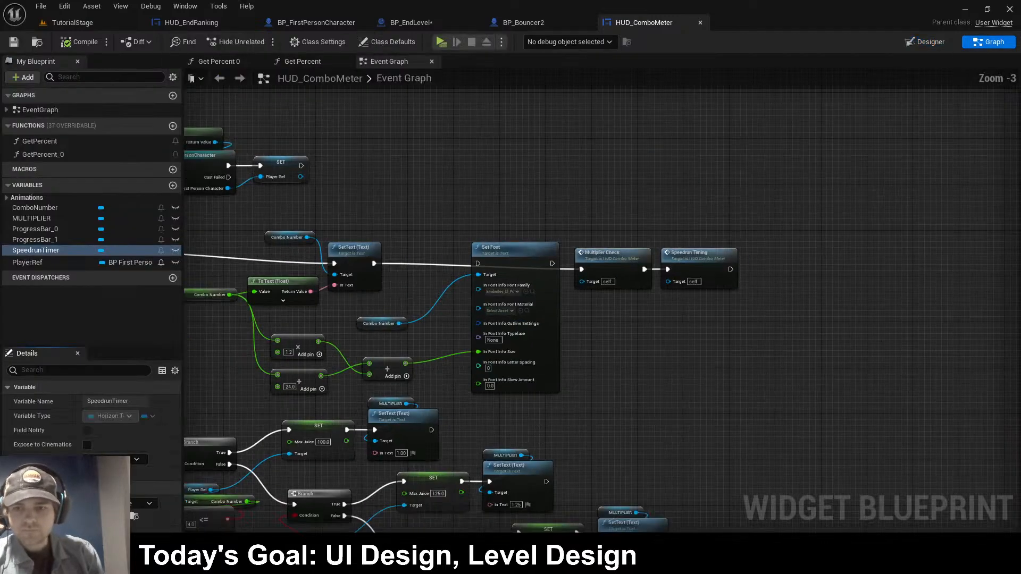
pyautogui.moveTo(358, 323); pyautogui.dragTo(583, 311, button='right')
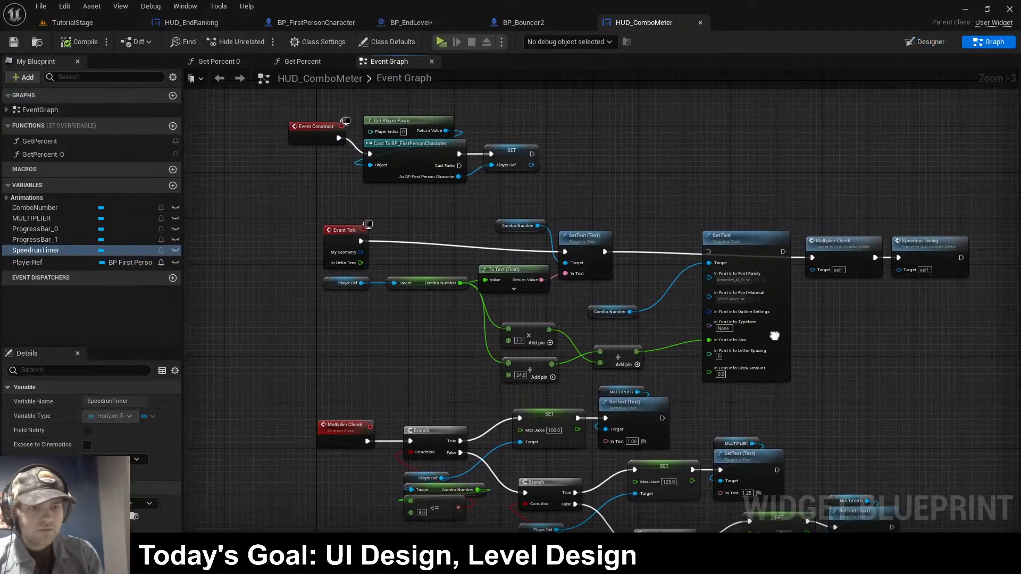
pyautogui.scroll(1, 582, 312)
pyautogui.moveTo(657, 329); pyautogui.dragTo(581, 292, button='right')
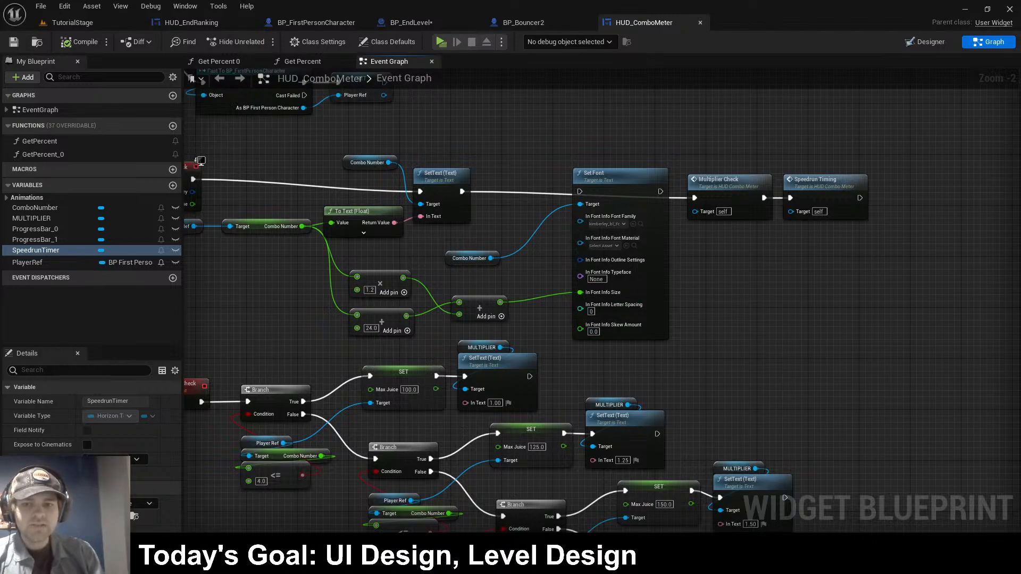
pyautogui.scroll(-2, 788, 313)
pyautogui.moveTo(788, 313); pyautogui.dragTo(723, 101, button='right')
pyautogui.moveTo(693, 198); pyautogui.dragTo(689, 78, button='right')
pyautogui.moveTo(452, 510); pyautogui.dragTo(487, 346, button='right')
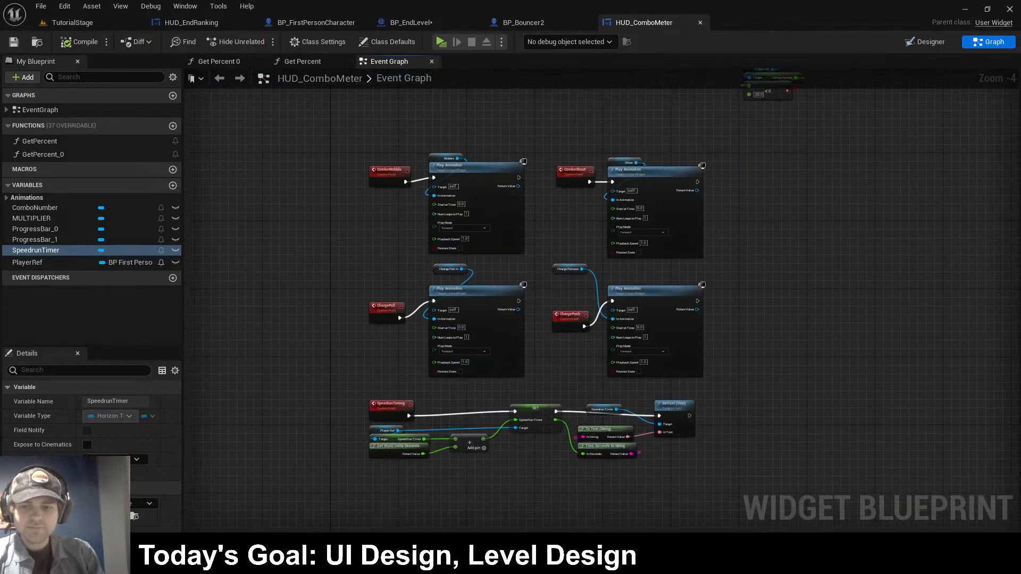
pyautogui.moveTo(435, 450); pyautogui.dragTo(425, 372, button='right')
pyautogui.scroll(4, 425, 371)
pyautogui.moveTo(364, 323); pyautogui.dragTo(339, 286, button='right')
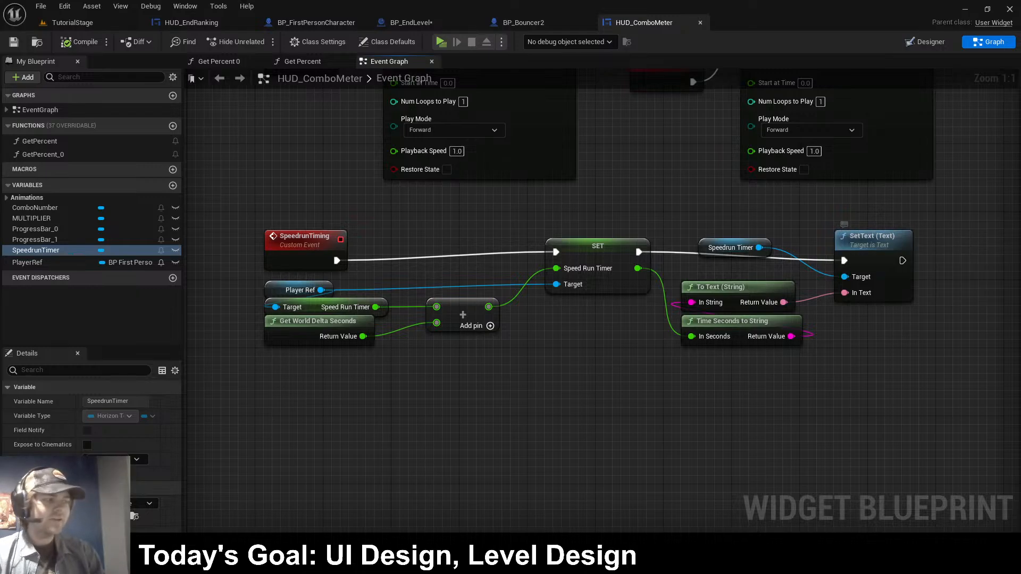
# - Shift the add, SET, Speedrun Timer, text-conversion and SetText nodes down slightly to align SET with the SpeedrunTiming event
pyautogui.moveTo(373, 349); pyautogui.dragTo(684, 316)
pyautogui.moveTo(329, 361); pyautogui.dragTo(840, 287)
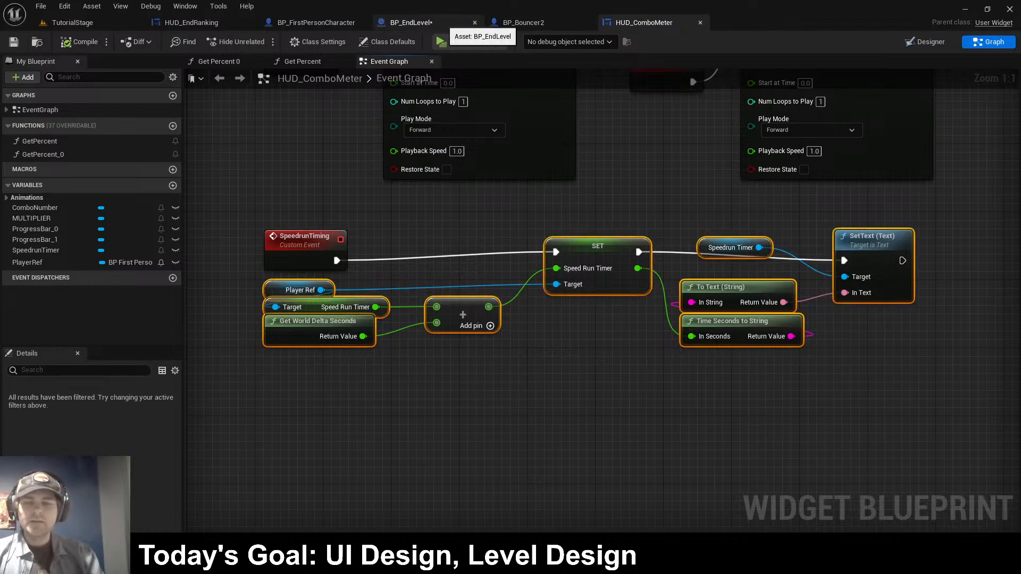
pyautogui.click(372, 219)
pyautogui.moveTo(479, 212); pyautogui.dragTo(840, 337)
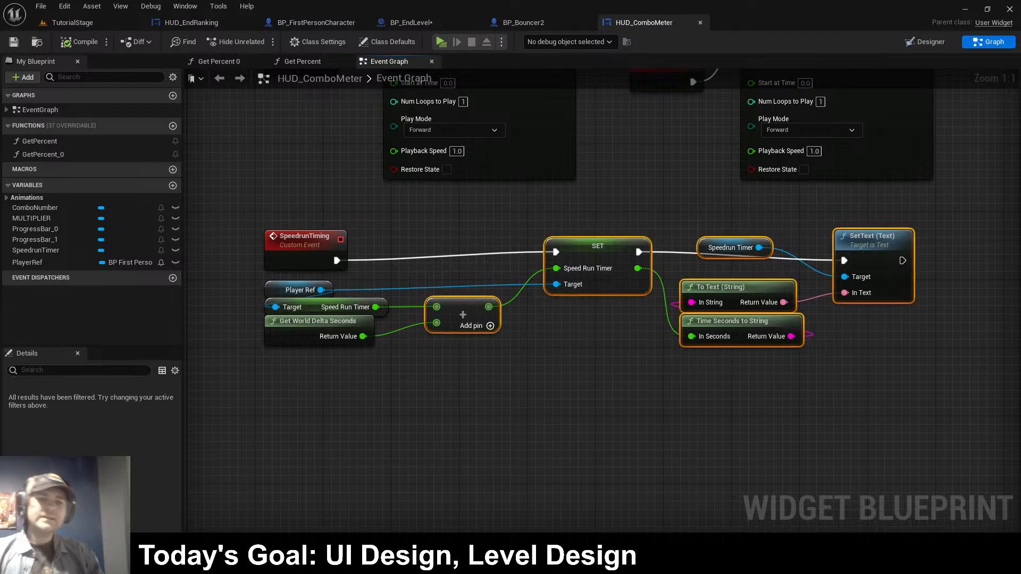
pyautogui.moveTo(867, 238); pyautogui.dragTo(867, 246)
pyautogui.click(542, 361)
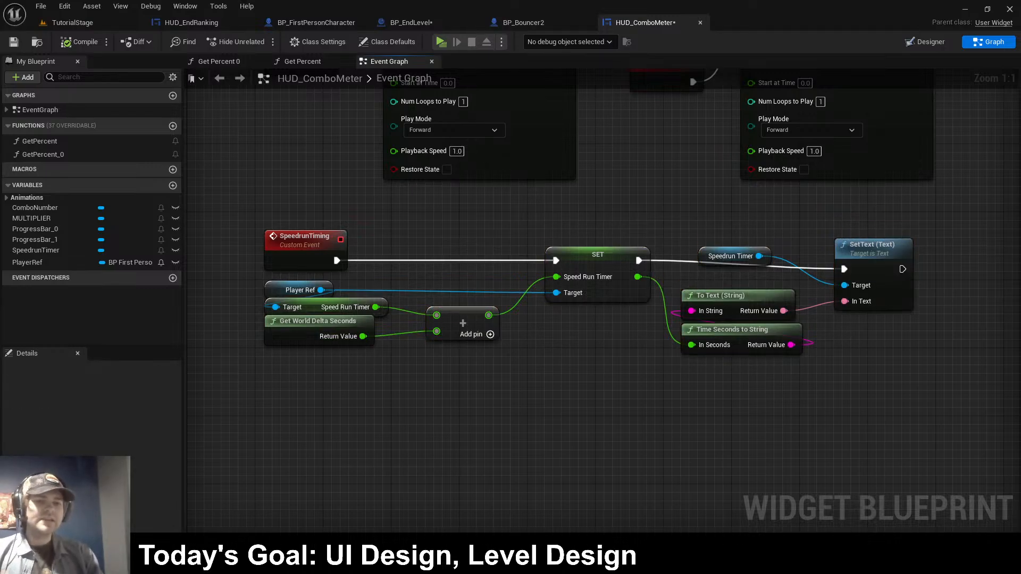
# - Add a custom event named StopTiming below the SpeedrunTiming nodes in the HUD_ComboMeter event graph
pyautogui.scroll(-4, 533, 303)
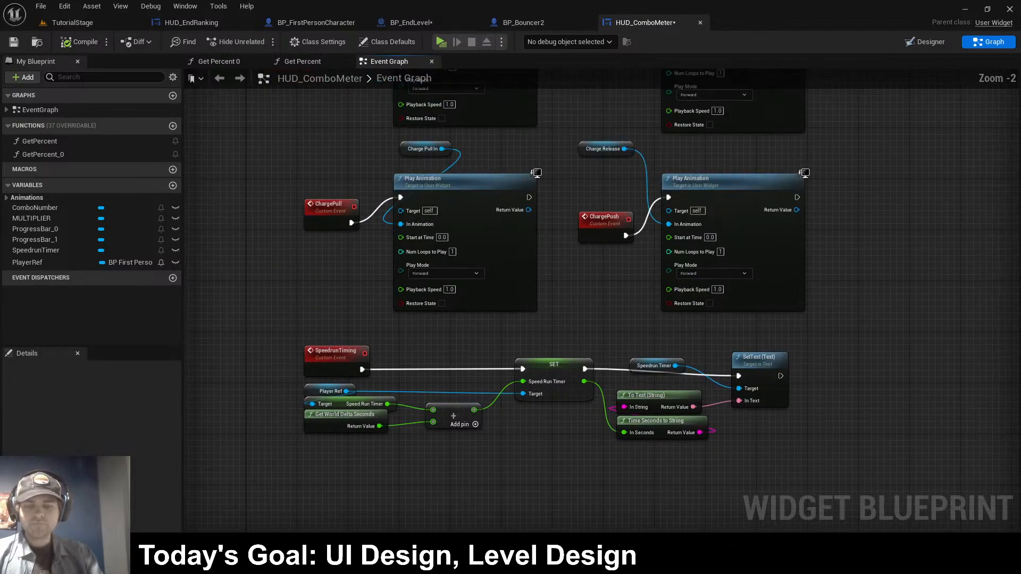
pyautogui.moveTo(557, 390); pyautogui.dragTo(544, 155, button='right')
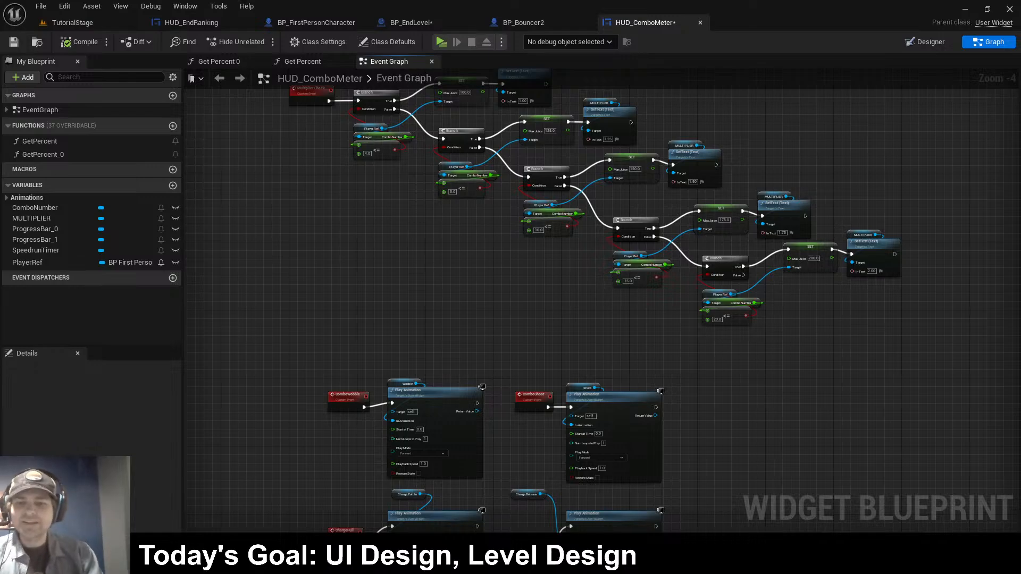
pyautogui.moveTo(428, 478); pyautogui.dragTo(410, 131, button='right')
pyautogui.scroll(1, 410, 329)
pyautogui.moveTo(409, 330); pyautogui.dragTo(508, 242, button='right')
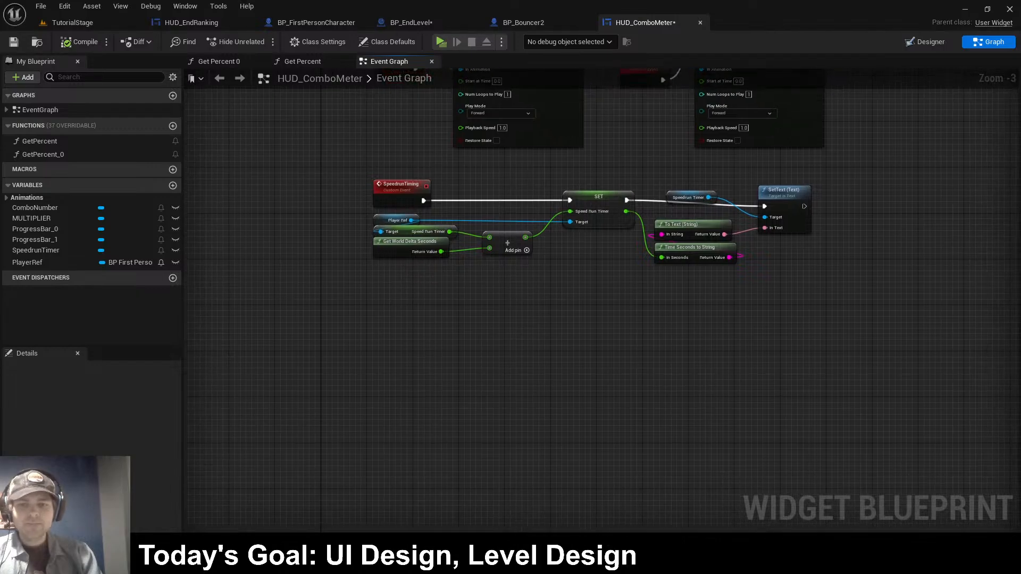
pyautogui.rightClick(381, 296)
pyautogui.click(375, 289)
pyautogui.rightClick(375, 289)
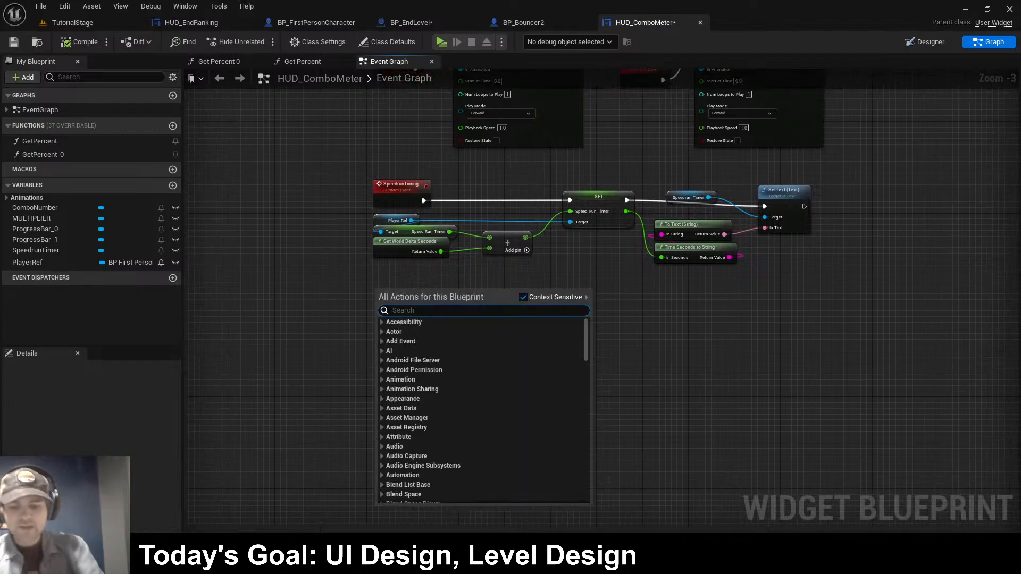
pyautogui.write('custom event')
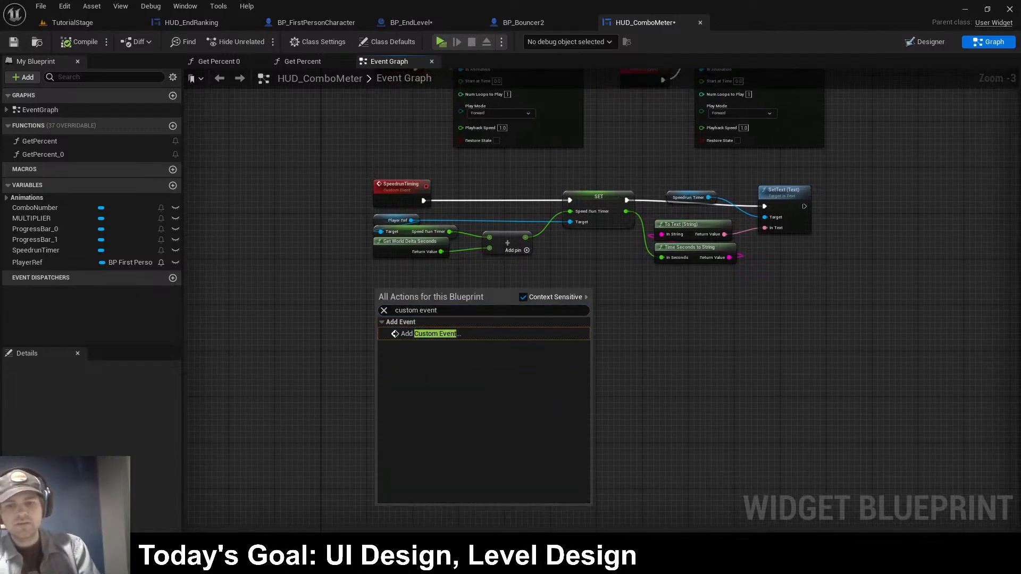
pyautogui.press('Return')
pyautogui.write('StopTim')
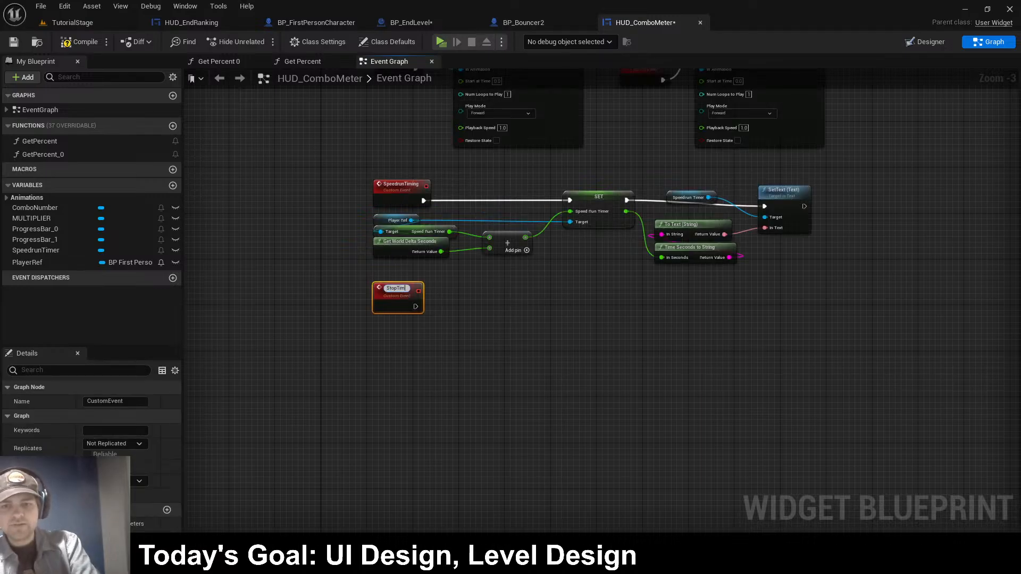
pyautogui.write('ing')
pyautogui.press('Return')
pyautogui.scroll(3, 505, 198)
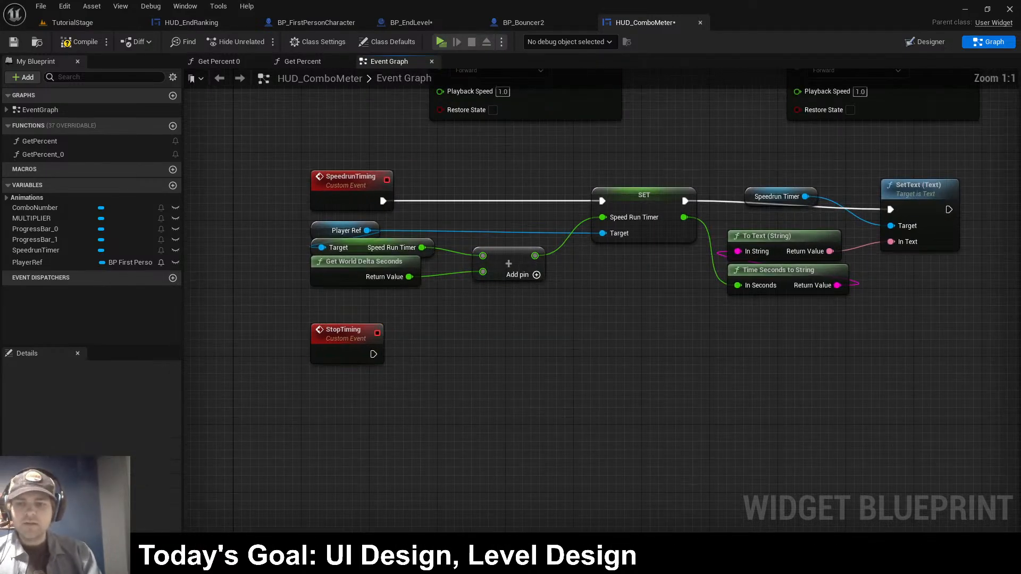
pyautogui.moveTo(373, 353); pyautogui.dragTo(458, 354)
pyautogui.write('get ')
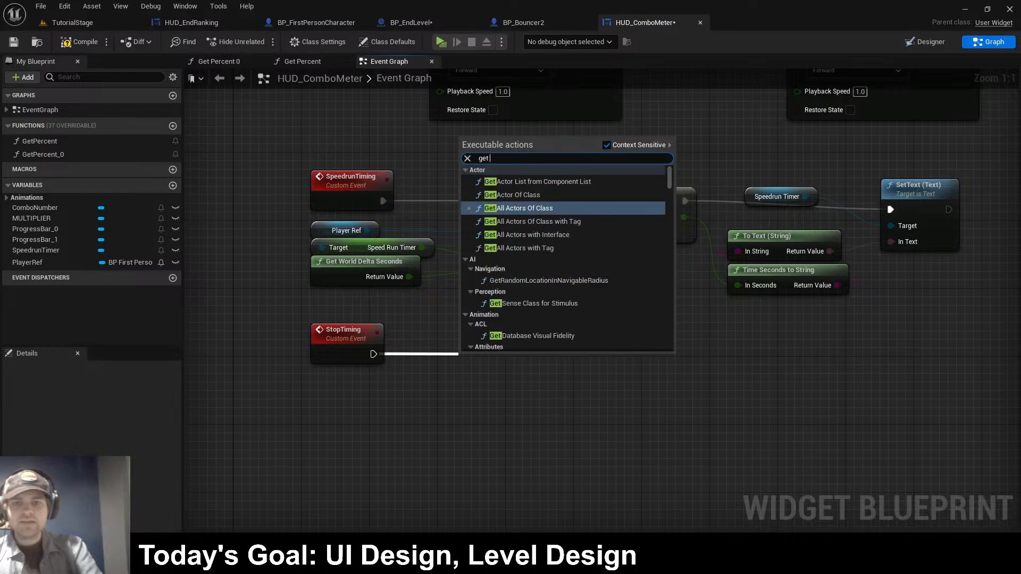
pyautogui.write('speedr')
pyautogui.press('Escape')
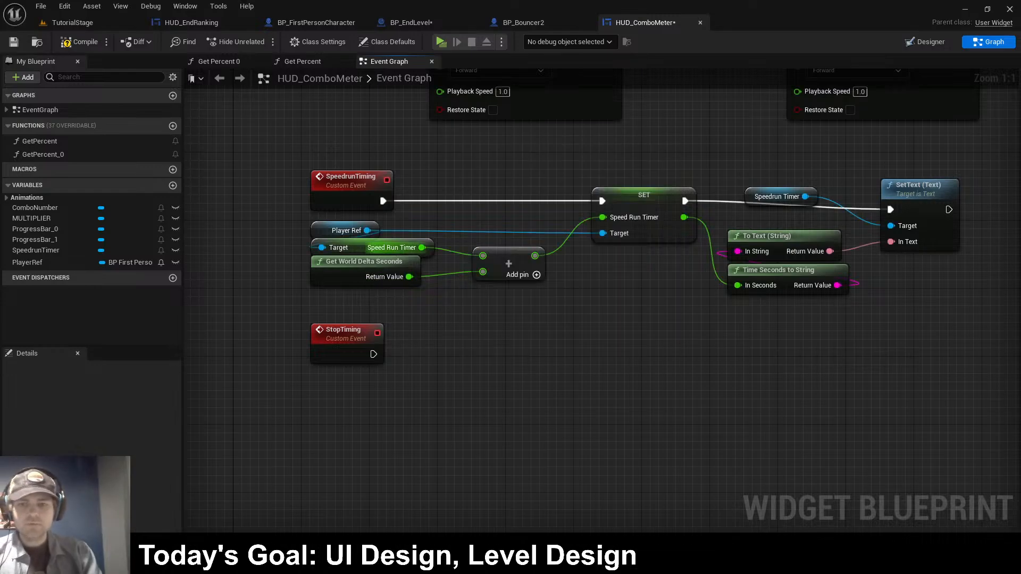
# - Try using a copy of the Player Ref and Speed Run Timer getters below the StopTiming event
pyautogui.moveTo(319, 215); pyautogui.dragTo(372, 250)
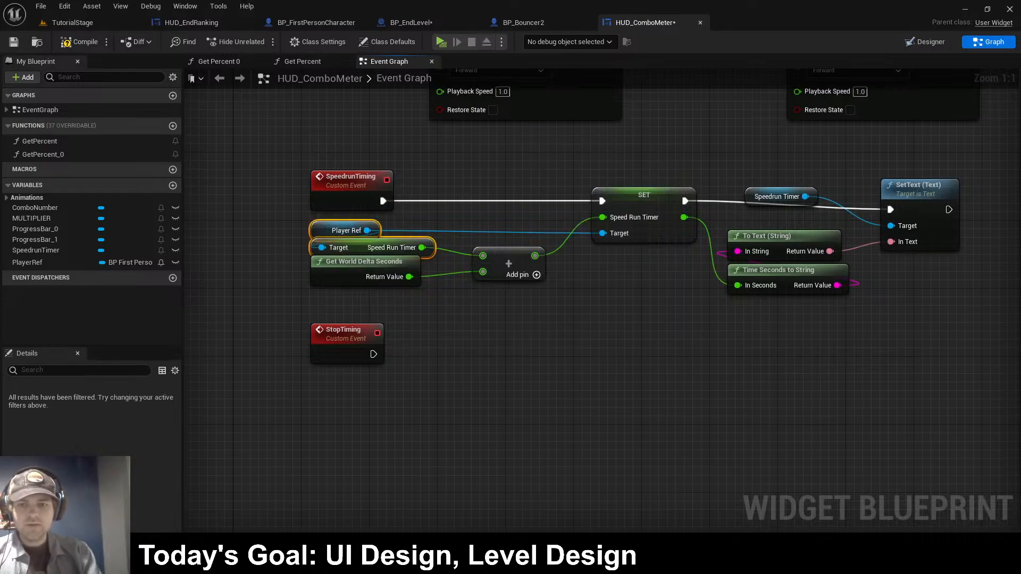
pyautogui.hotkey('ctrl', 'c')
pyautogui.hotkey('ctrl', 'v')
pyautogui.moveTo(575, 375); pyautogui.dragTo(548, 400)
pyautogui.write('get spe')
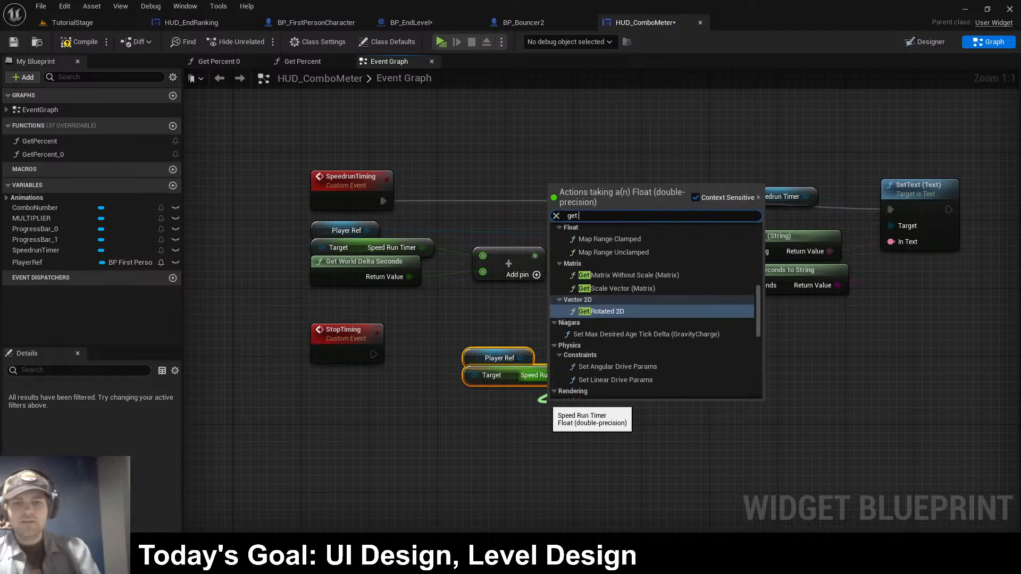
pyautogui.moveTo(449, 324); pyautogui.dragTo(503, 383)
pyautogui.moveTo(503, 377); pyautogui.dragTo(359, 402)
pyautogui.click(415, 373)
pyautogui.moveTo(430, 401); pyautogui.dragTo(471, 373)
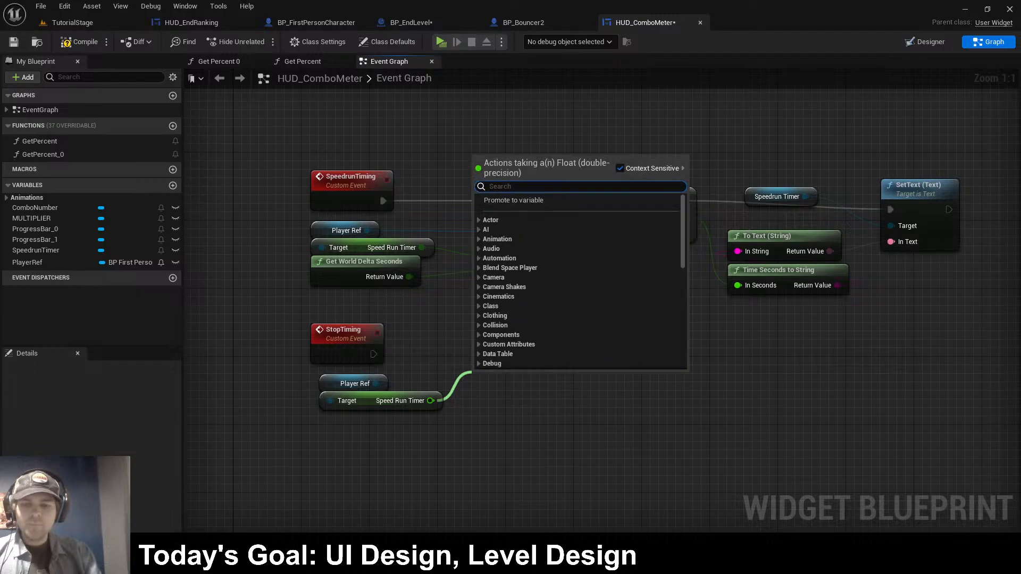
pyautogui.press('Escape')
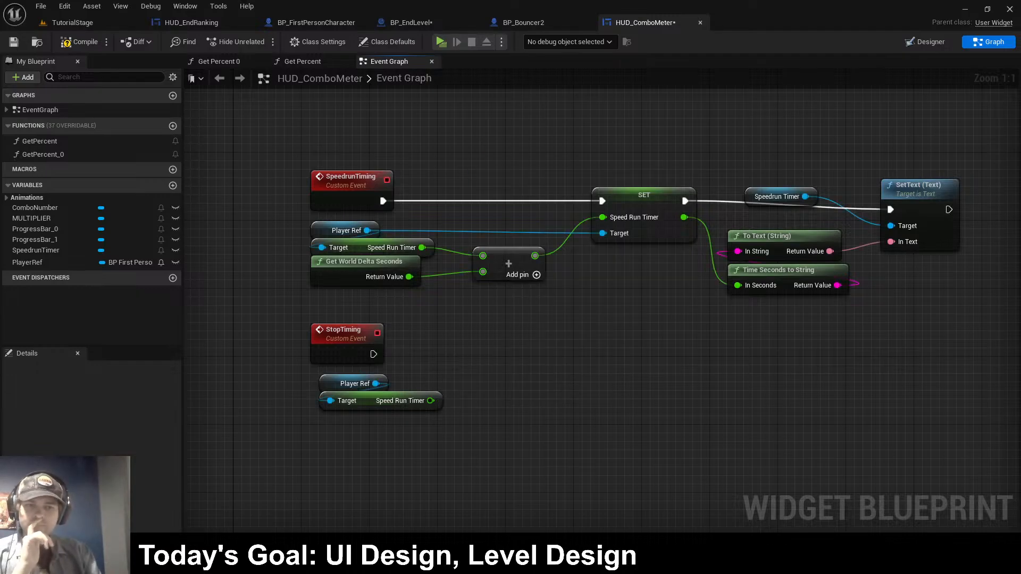
pyautogui.moveTo(471, 373); pyautogui.dragTo(450, 365)
pyautogui.press('Delete')
# - Try using a copy of the Speedrun Timer text reference below the StopTiming event
pyautogui.click(756, 193)
pyautogui.click(734, 167)
pyautogui.hotkey('ctrl', 'v')
pyautogui.click(340, 425)
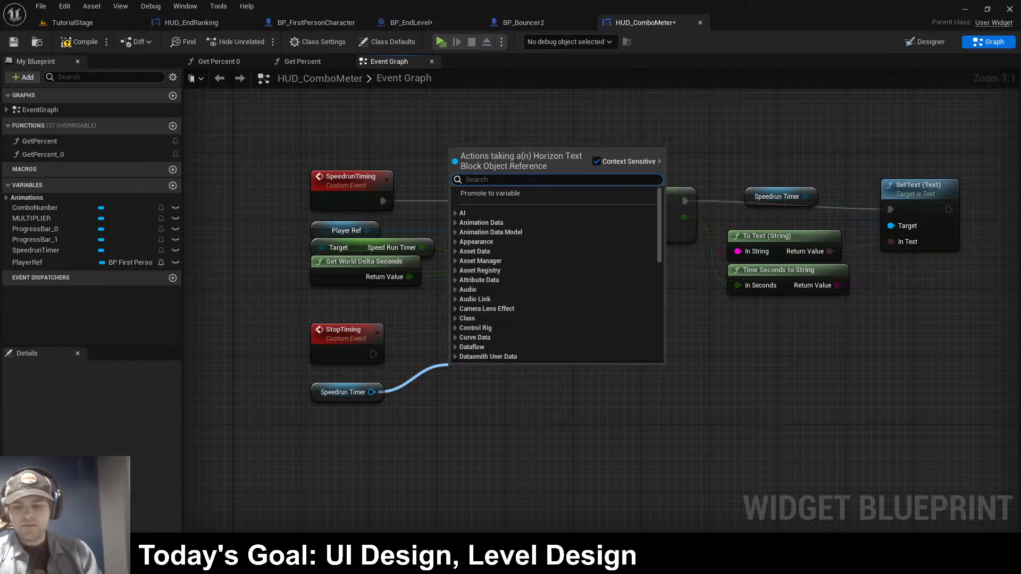
pyautogui.press('Escape')
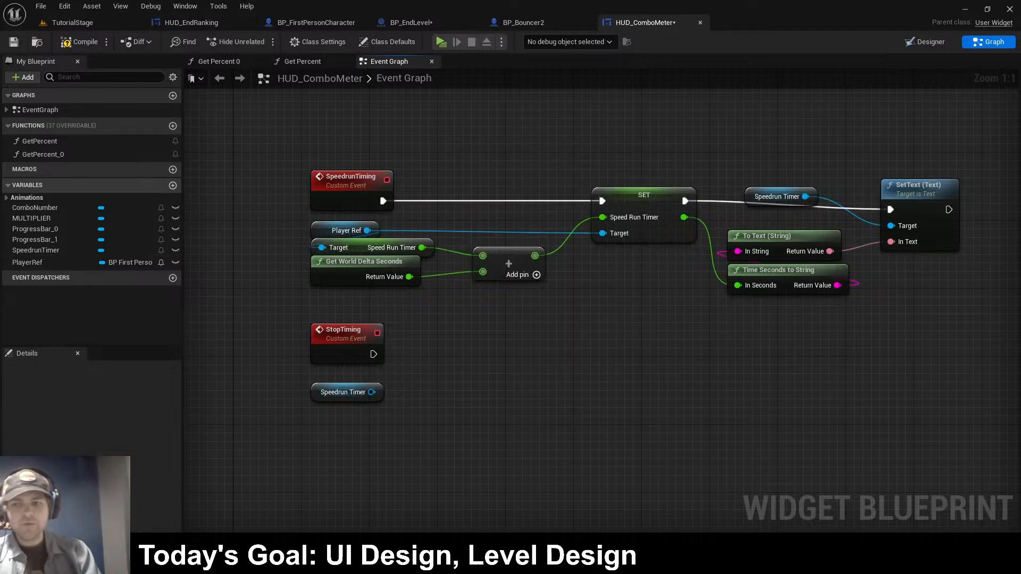
# - Create a Text variable named CurrentLevelTime in HUD_ComboMeter
pyautogui.click(173, 186)
pyautogui.click(328, 391)
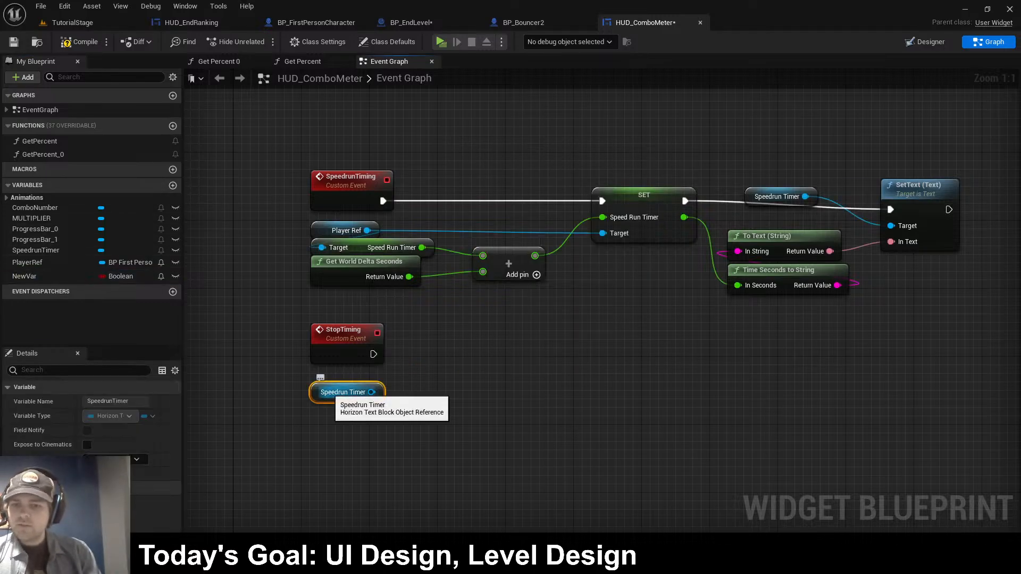
pyautogui.click(120, 276)
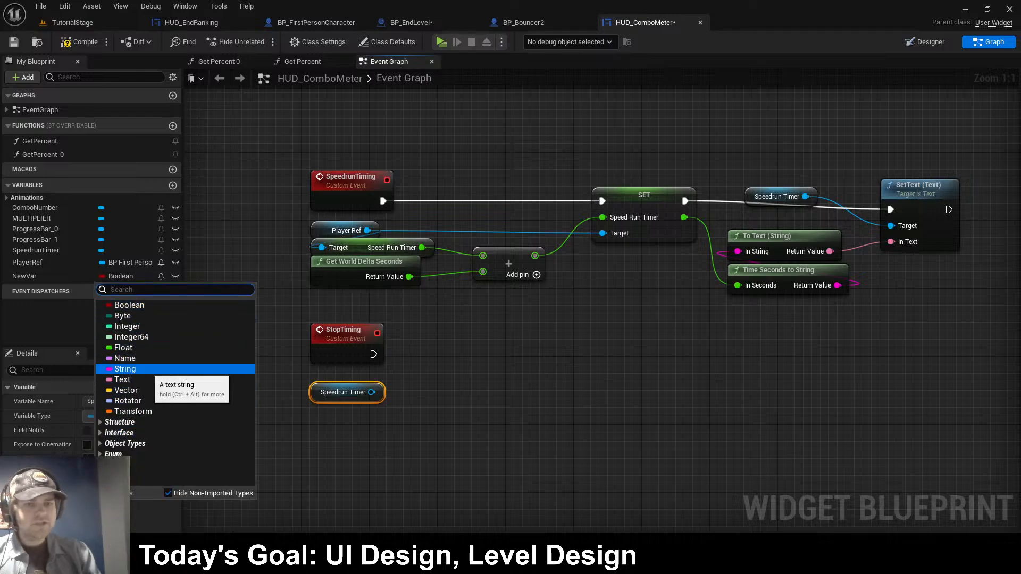
pyautogui.click(122, 379)
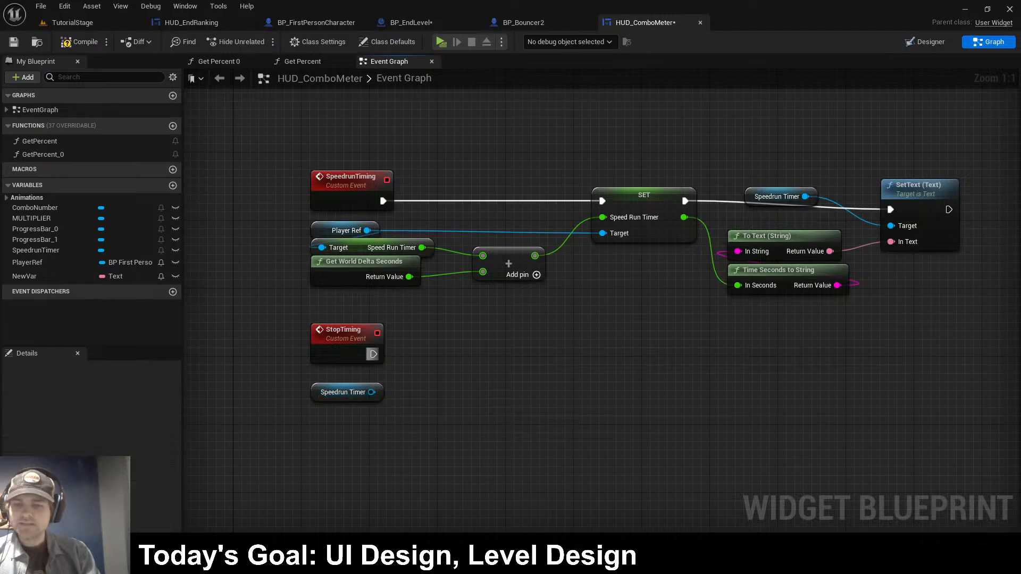
pyautogui.moveTo(371, 391); pyautogui.dragTo(428, 362)
pyautogui.press('Escape')
pyautogui.moveTo(371, 392); pyautogui.dragTo(427, 362)
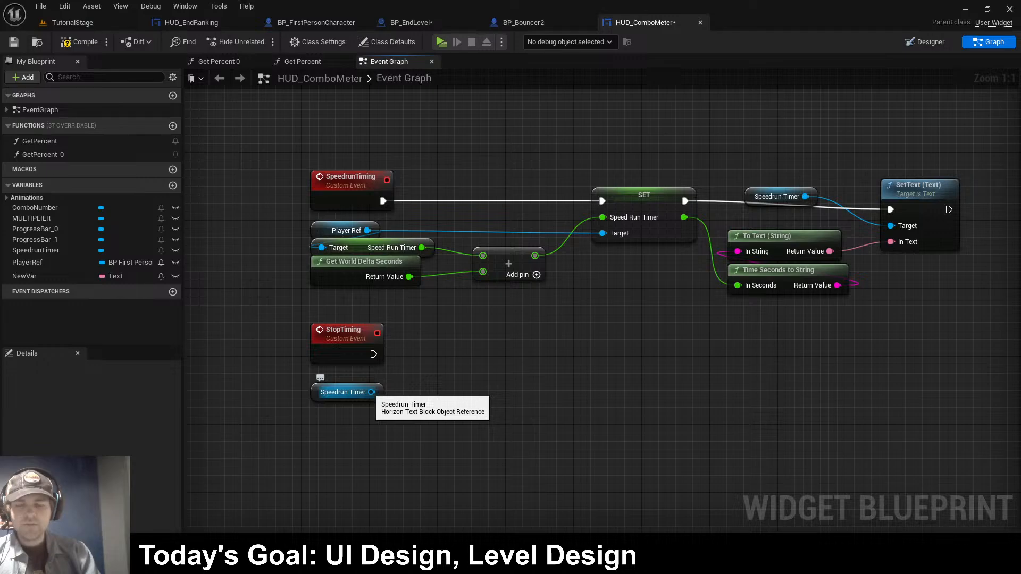
pyautogui.click(32, 276)
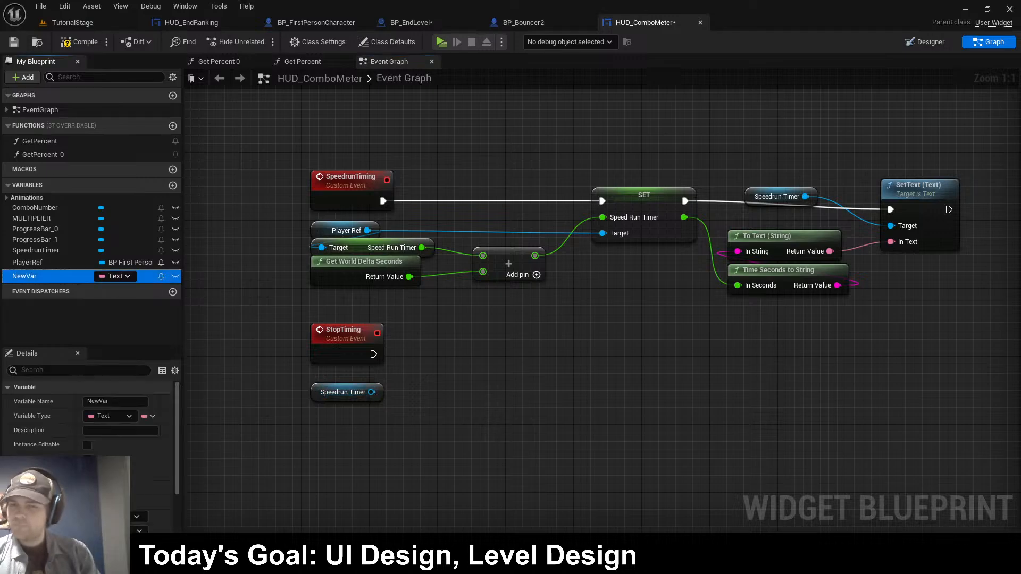
pyautogui.click(124, 400)
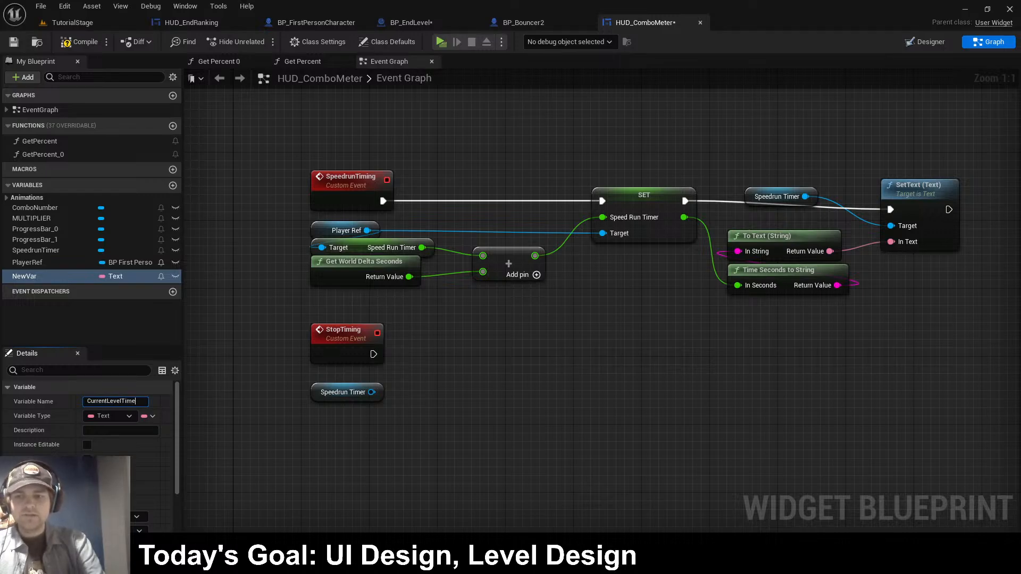
# - Run a SET node for CurrentLevelTime from the StopTiming event and delete the unused Speedrun Timer reference beneath it
pyautogui.moveTo(39, 276); pyautogui.dragTo(484, 333)
pyautogui.click(481, 391)
pyautogui.moveTo(374, 354); pyautogui.dragTo(404, 396)
pyautogui.press('Escape')
pyautogui.press('Escape')
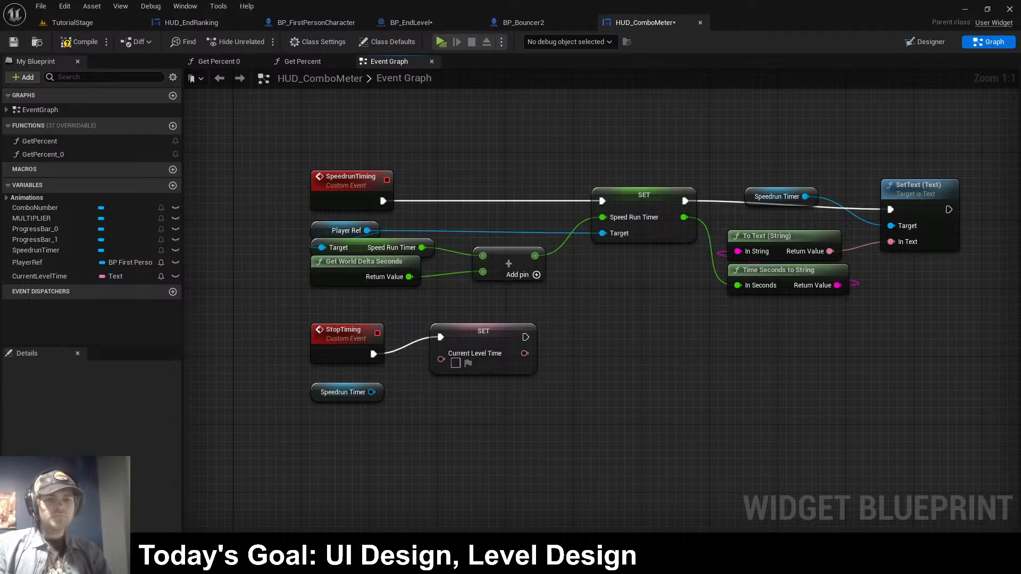
pyautogui.click(341, 393)
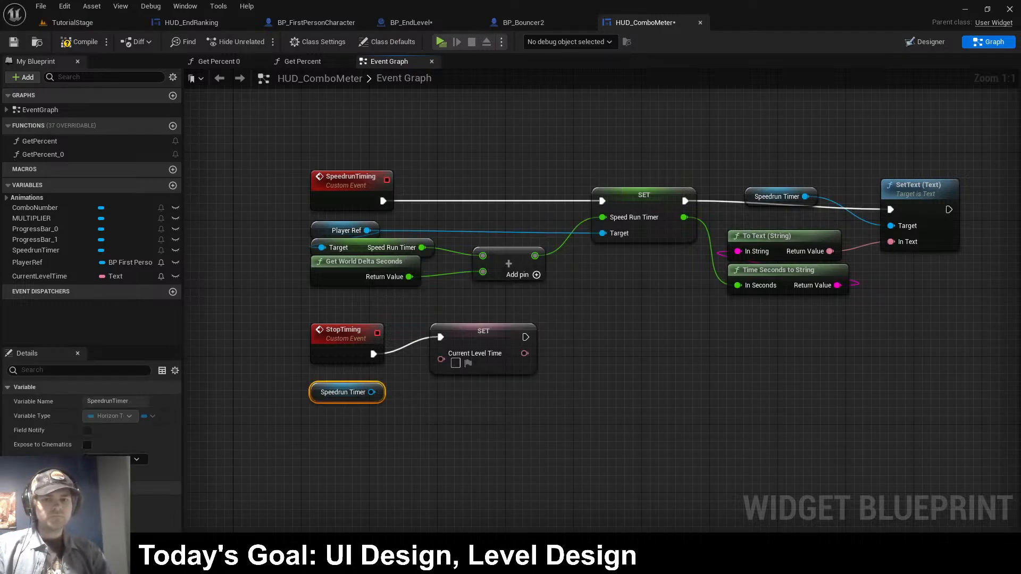
pyautogui.press('Delete')
# - Duplicate SpeedrunTiming's Player Ref, Speed Run Timer, Get World Delta Seconds, add and SET nodes below the StopTiming event
pyautogui.moveTo(684, 217); pyautogui.dragTo(351, 398)
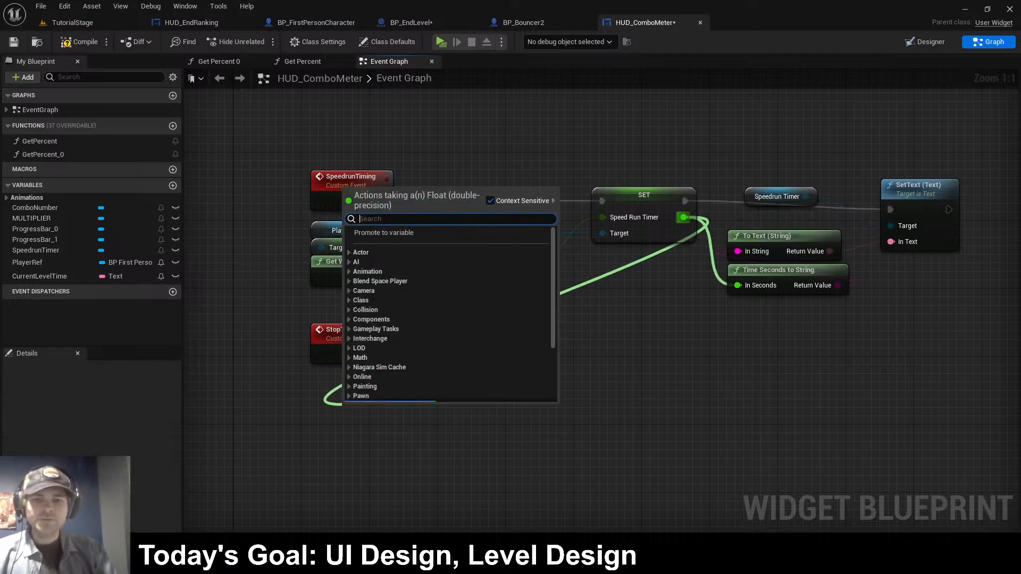
pyautogui.press('Escape')
pyautogui.moveTo(351, 296); pyautogui.dragTo(638, 218)
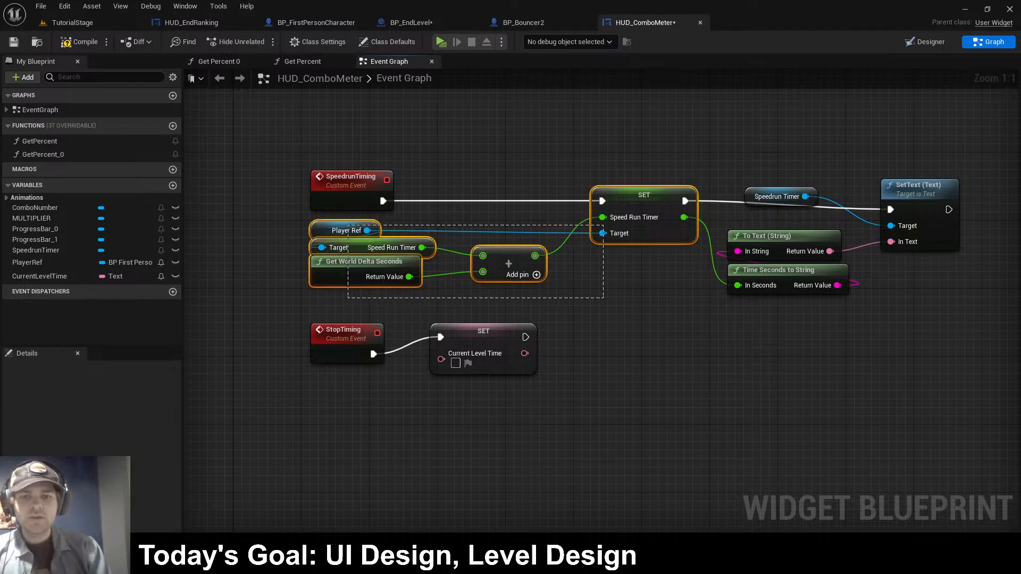
pyautogui.hotkey('ctrl', 'c')
pyautogui.hotkey('ctrl', 'v')
pyautogui.moveTo(502, 356); pyautogui.dragTo(431, 341, button='right')
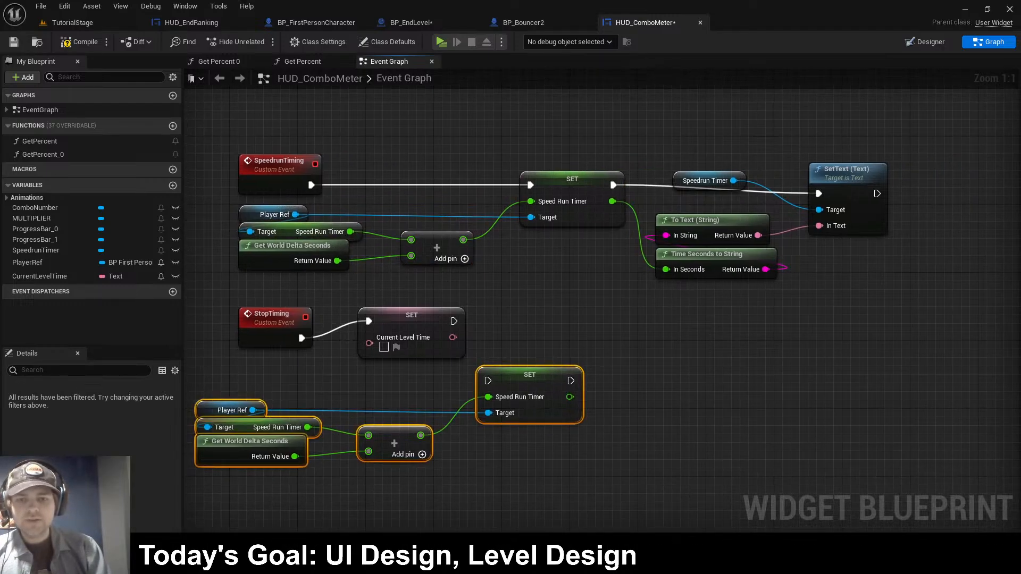
pyautogui.moveTo(529, 384); pyautogui.dragTo(538, 393)
# - Insert the copied SET Speed Run Timer between StopTiming and SET Current Level Time, feeding its value through To Text (Float)
pyautogui.moveTo(412, 314); pyautogui.dragTo(590, 324)
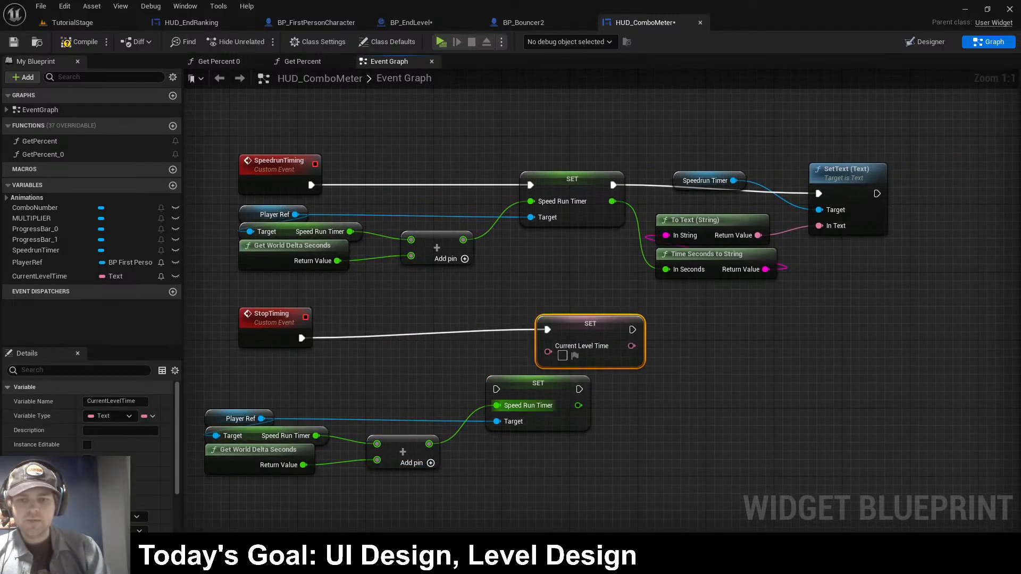
pyautogui.moveTo(539, 383); pyautogui.dragTo(548, 330)
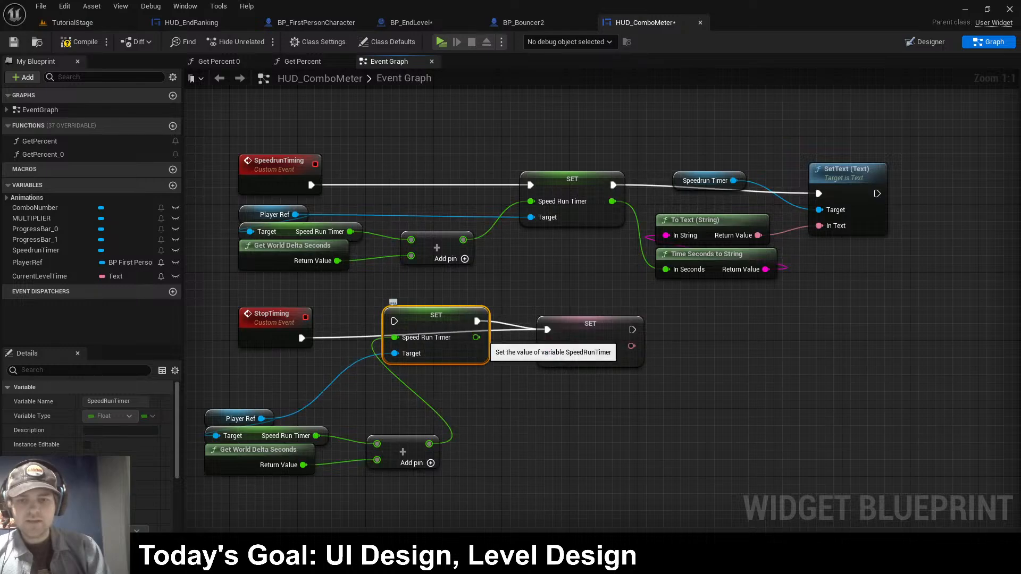
pyautogui.moveTo(484, 339)
pyautogui.mouseDown()
pyautogui.moveTo(551, 353)
pyautogui.moveTo(500, 346)
pyautogui.mouseUp()
pyautogui.moveTo(493, 346); pyautogui.dragTo(548, 351)
pyautogui.moveTo(600, 326); pyautogui.dragTo(634, 327)
pyautogui.moveTo(443, 319); pyautogui.dragTo(375, 319)
pyautogui.moveTo(425, 345); pyautogui.dragTo(479, 337)
pyautogui.moveTo(385, 323); pyautogui.dragTo(403, 324)
pyautogui.moveTo(626, 323); pyautogui.dragTo(643, 323)
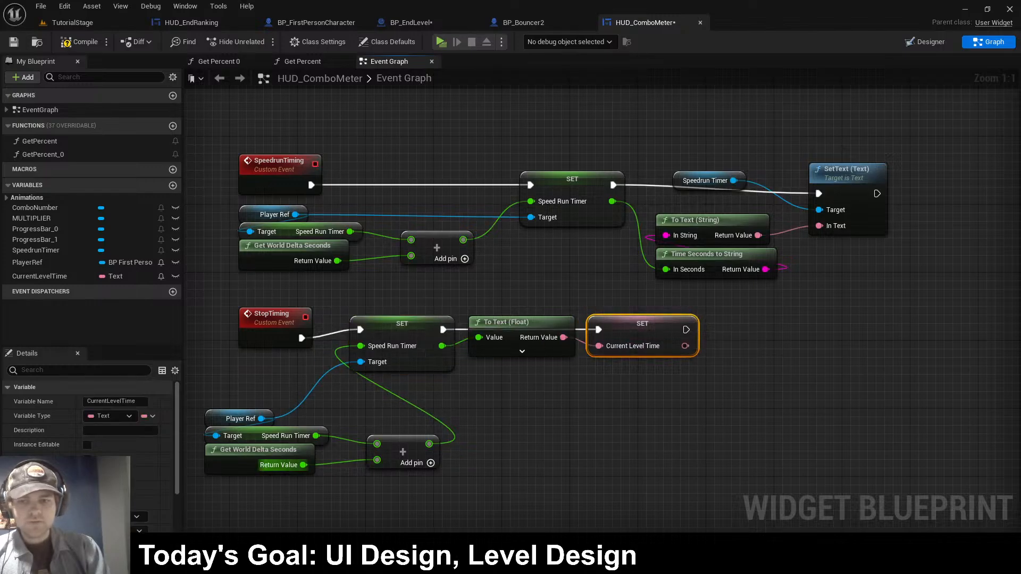
# - Move the copied Player Ref, Speed Run Timer, Get World Delta Seconds and add nodes up beneath the StopTiming chain
pyautogui.moveTo(197, 401); pyautogui.dragTo(462, 479)
pyautogui.moveTo(266, 450); pyautogui.dragTo(291, 406)
pyautogui.click(492, 426)
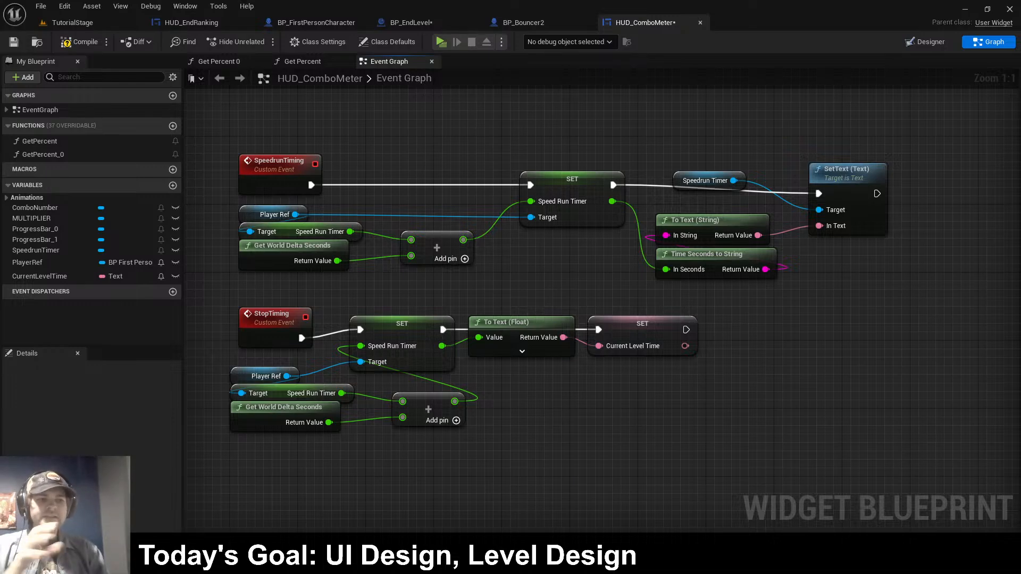
# - Add a Print String node that prints Current Level Time at the end of the StopTiming chain, then compile and save all
pyautogui.moveTo(685, 330); pyautogui.dragTo(731, 331)
pyautogui.write('prints')
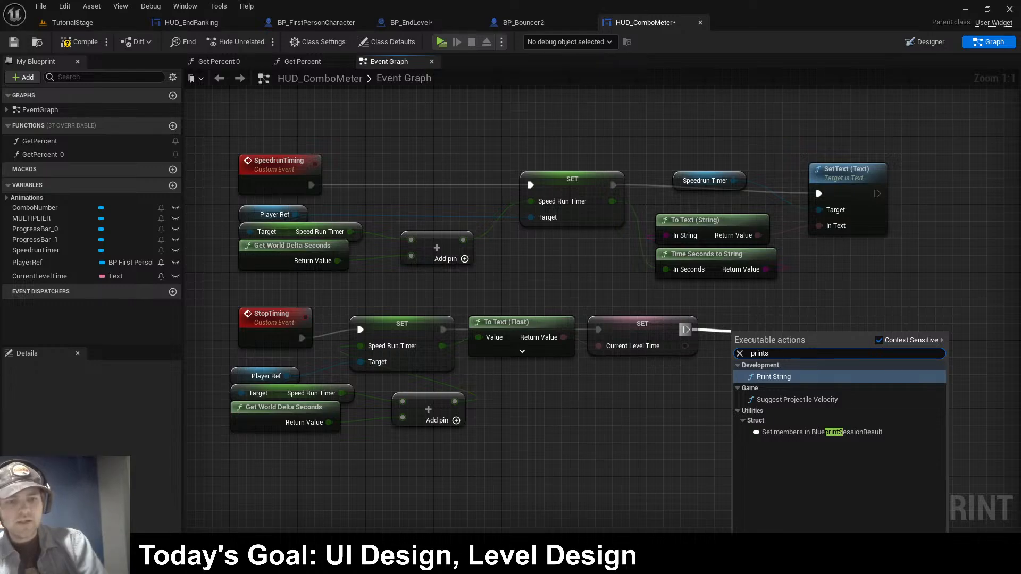
pyautogui.press('Return')
pyautogui.moveTo(793, 362); pyautogui.dragTo(686, 346)
pyautogui.moveTo(819, 330); pyautogui.dragTo(819, 313)
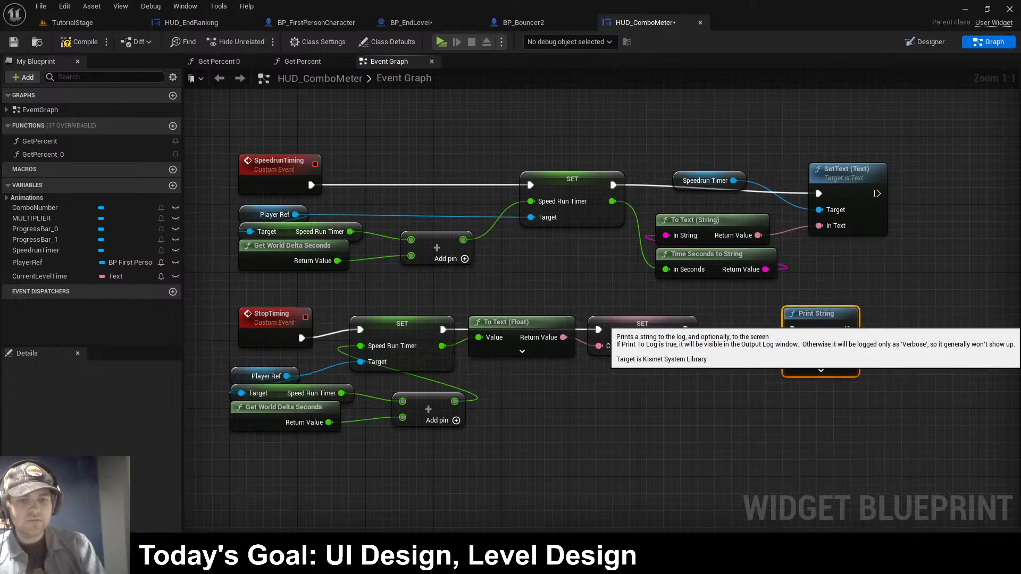
pyautogui.click(78, 42)
pyautogui.hotkey('ctrl', 'shift', 's')
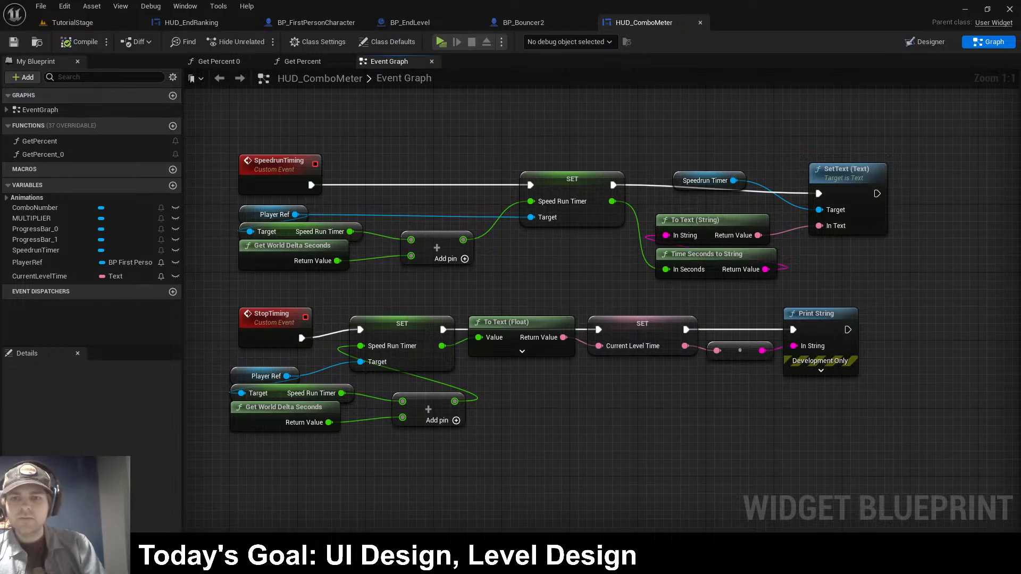
# - Shift all nodes after StopTiming sideways to make room for another node directly behind the event
pyautogui.moveTo(532, 287); pyautogui.dragTo(532, 332, button='right')
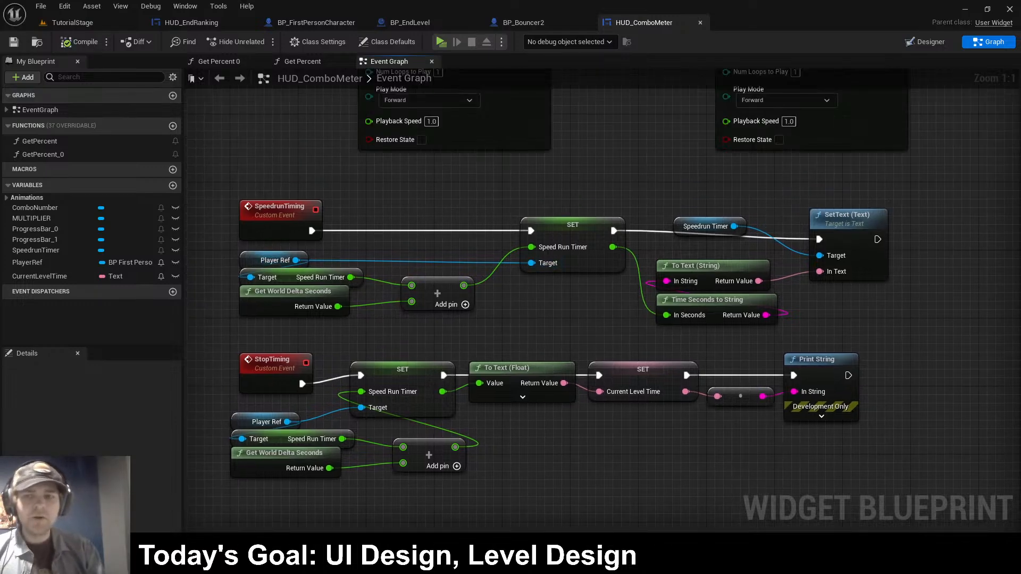
pyautogui.moveTo(454, 338); pyautogui.dragTo(447, 302, button='right')
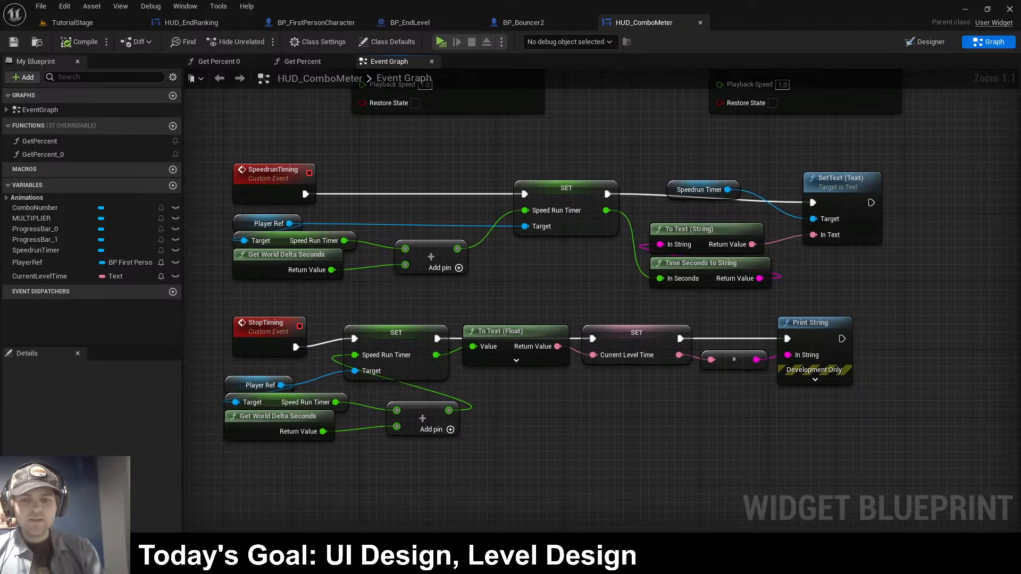
pyautogui.moveTo(256, 458); pyautogui.dragTo(856, 363)
pyautogui.moveTo(811, 323); pyautogui.dragTo(879, 323)
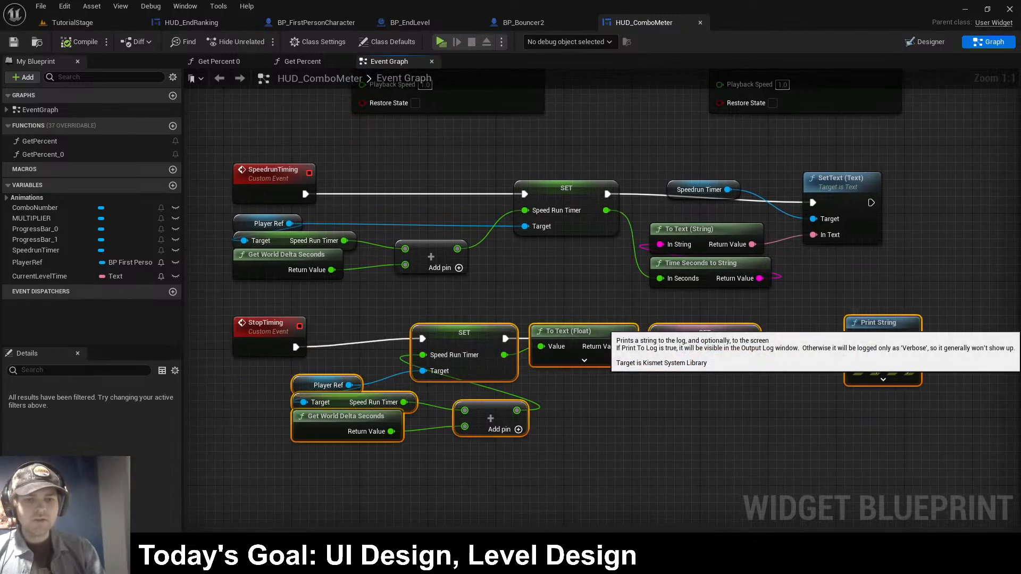
pyautogui.click(348, 372)
pyautogui.moveTo(294, 348); pyautogui.dragTo(330, 339)
pyautogui.write('set')
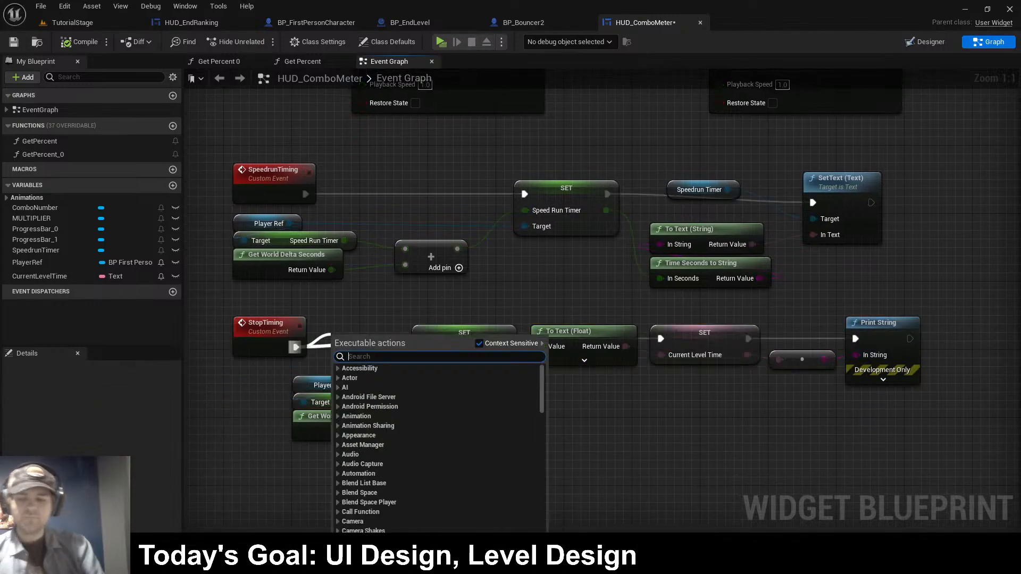
pyautogui.write(' var')
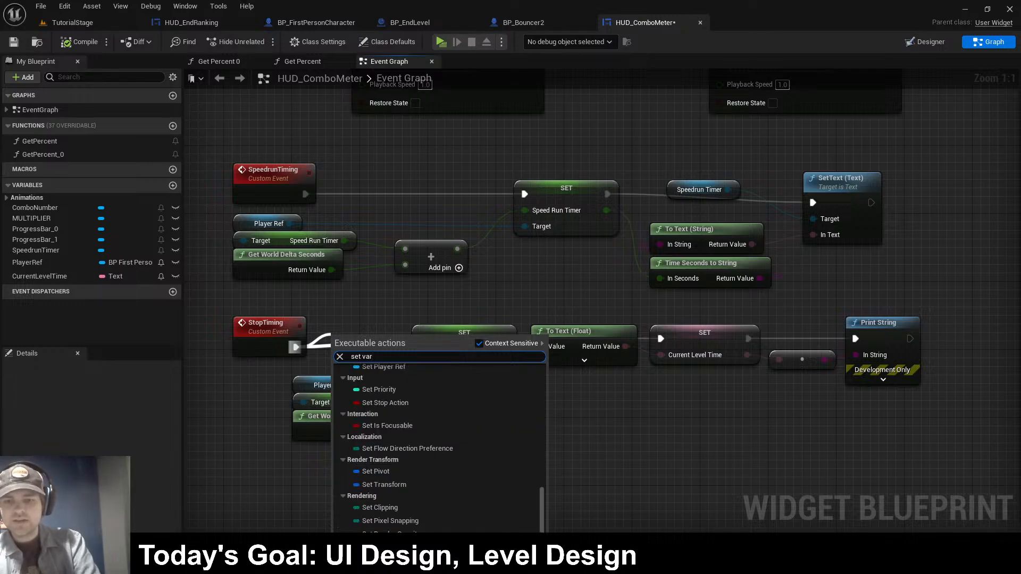
pyautogui.press('Escape')
# - Create a Boolean variable named Timing? in HUD_ComboMeter
pyautogui.click(173, 186)
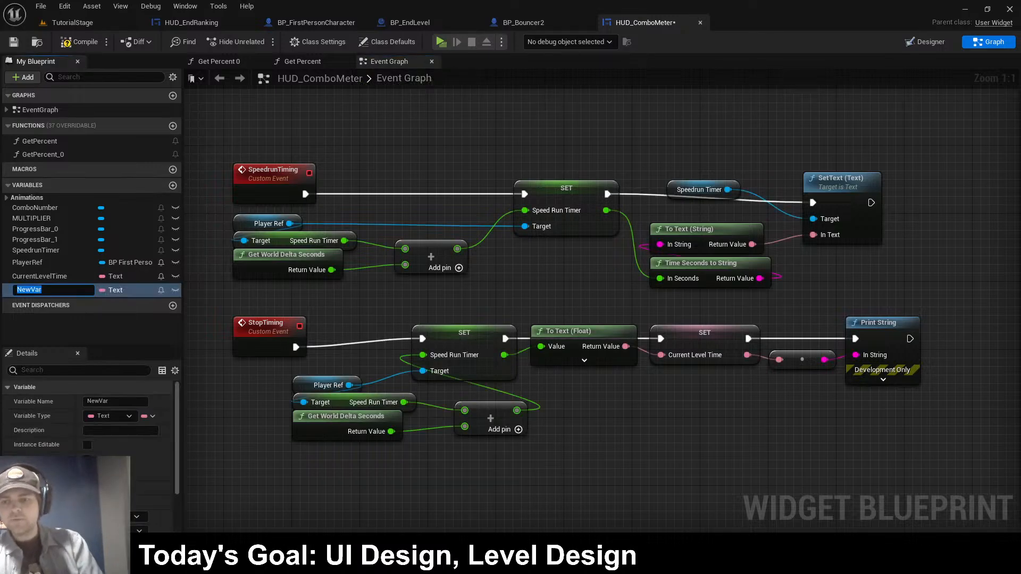
pyautogui.press('Return')
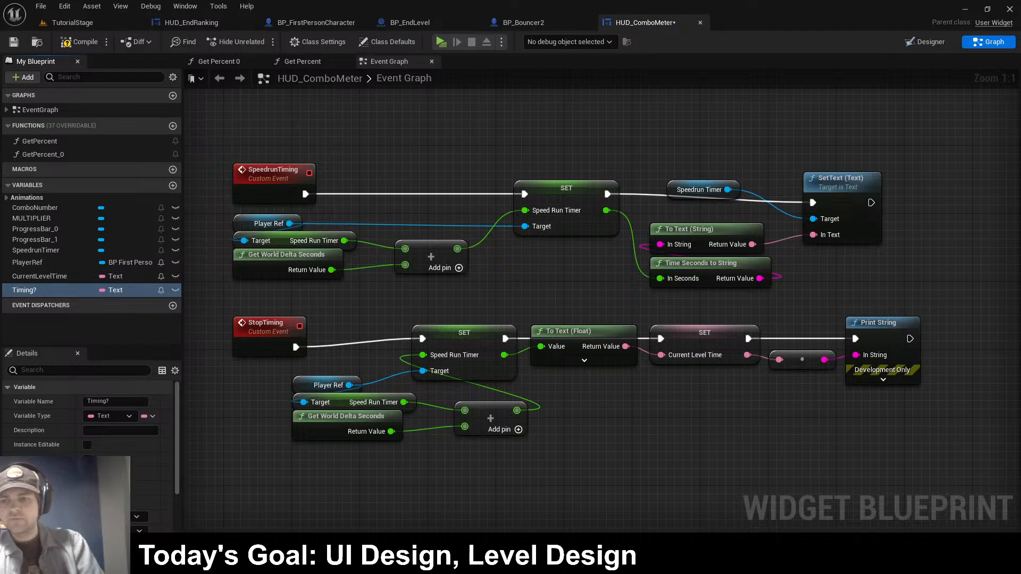
pyautogui.click(113, 289)
pyautogui.click(129, 319)
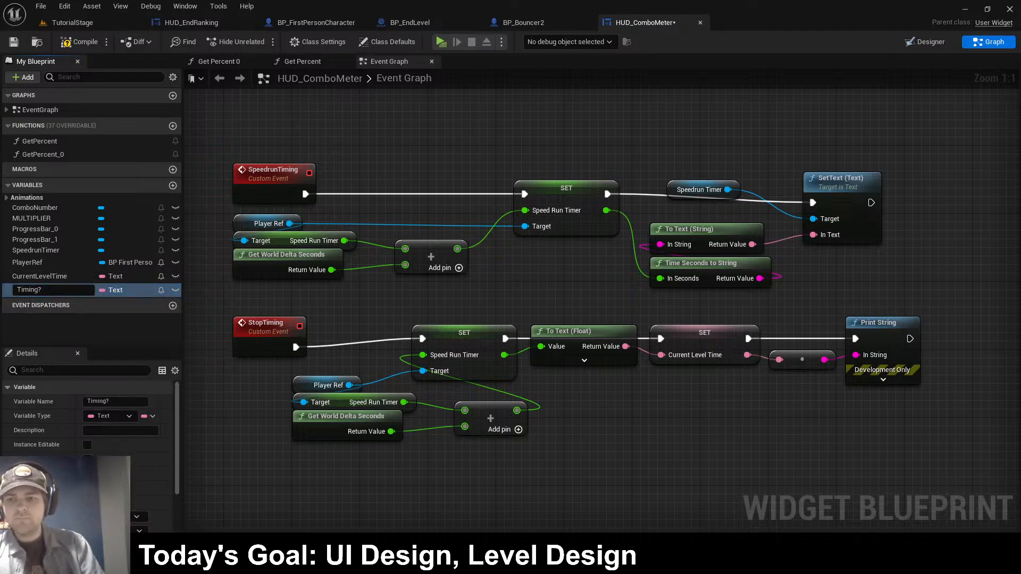
# - Insert a SET Timing? node with its value enabled between StopTiming and SET Speed Run Timer
pyautogui.moveTo(295, 347); pyautogui.dragTo(308, 347)
pyautogui.write('set')
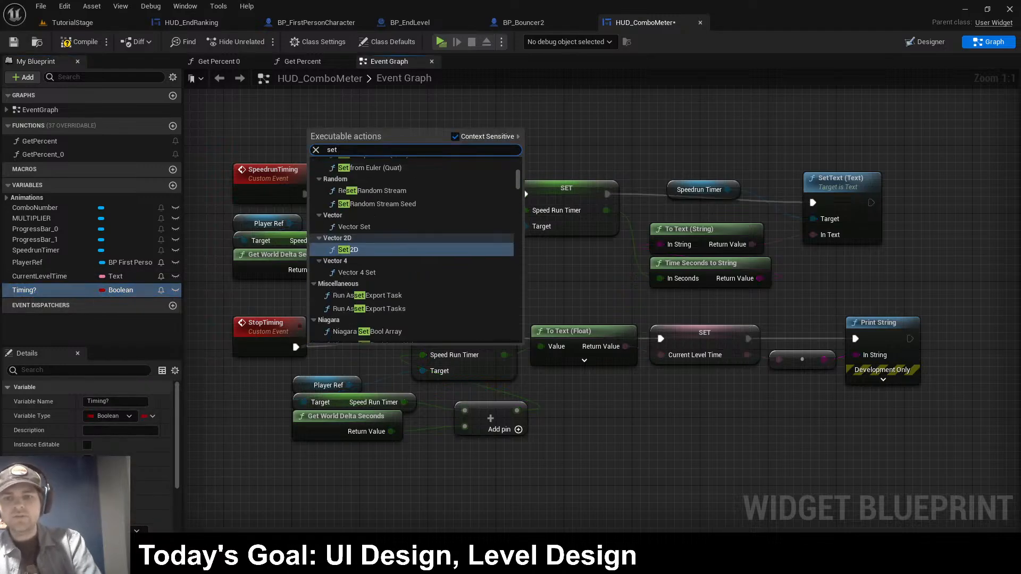
pyautogui.write(' timing')
pyautogui.press('Return')
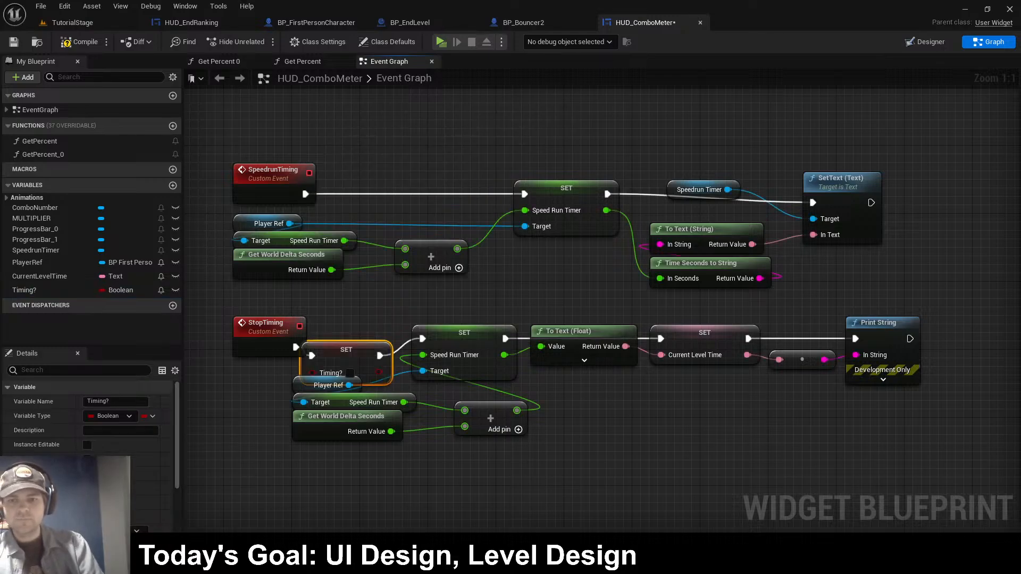
pyautogui.moveTo(361, 330); pyautogui.dragTo(370, 330)
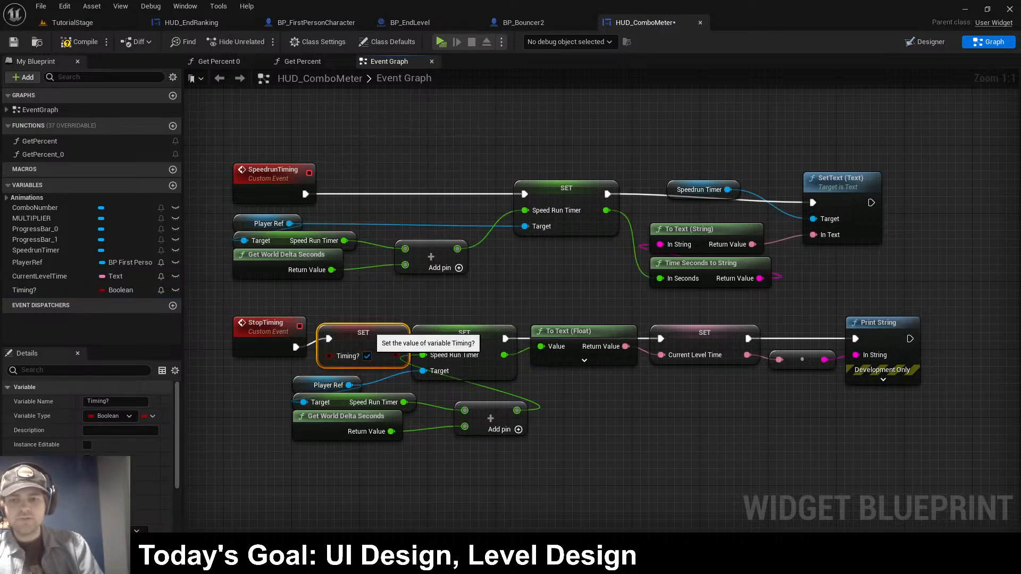
# - Insert a Branch node between the SpeedrunTiming event and its SET Speed Run Timer node
pyautogui.click(367, 303)
pyautogui.click(306, 197)
pyautogui.moveTo(305, 194); pyautogui.dragTo(349, 197)
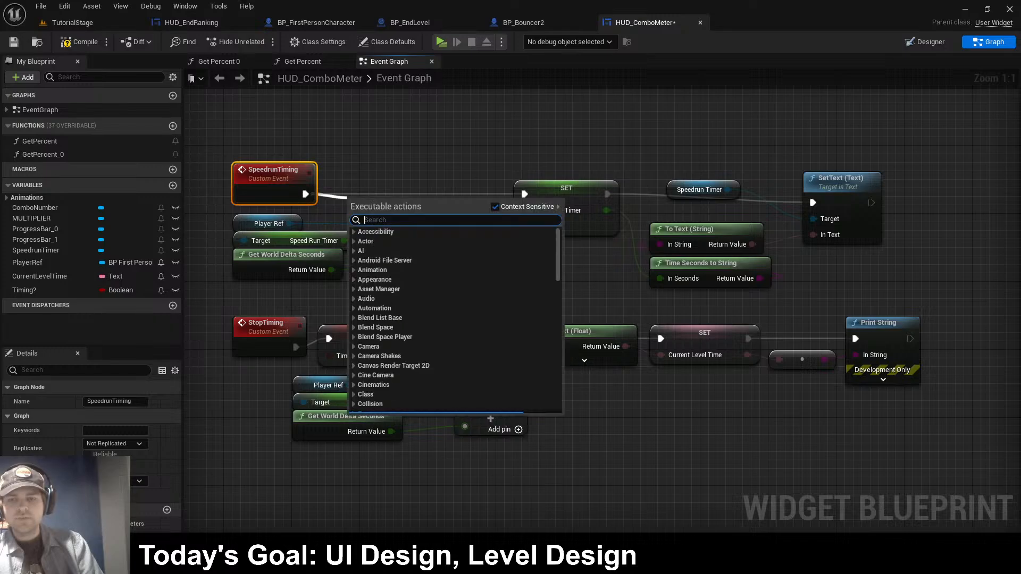
pyautogui.write('branch')
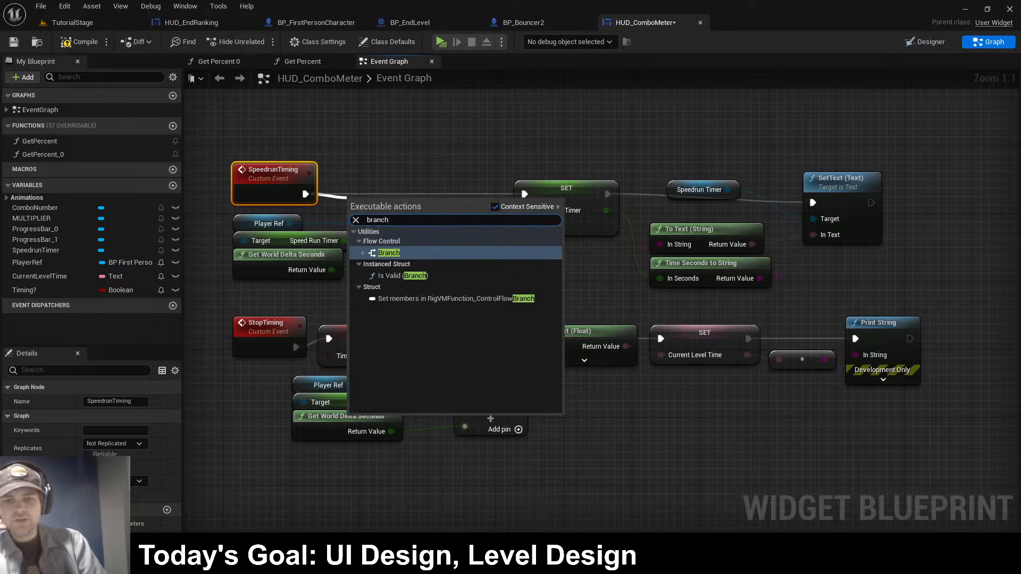
pyautogui.press('Return')
# - Add a Timing? getter, wire it to the Branch condition and place it directly above the Branch node
pyautogui.moveTo(24, 289); pyautogui.dragTo(375, 252)
pyautogui.click(404, 134)
pyautogui.press('Escape')
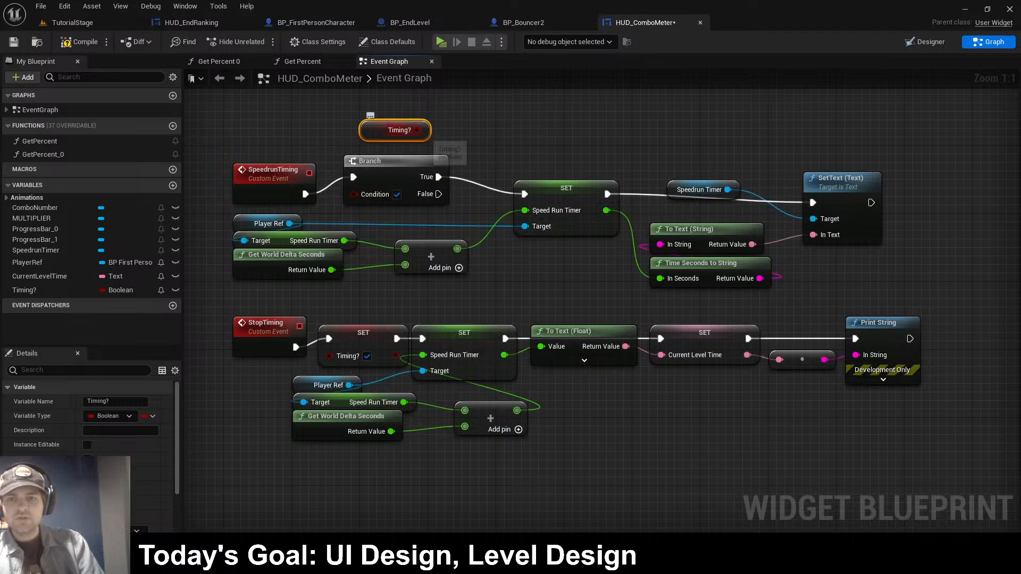
pyautogui.moveTo(419, 131); pyautogui.dragTo(354, 194)
pyautogui.moveTo(365, 127); pyautogui.dragTo(395, 175)
pyautogui.click(446, 140)
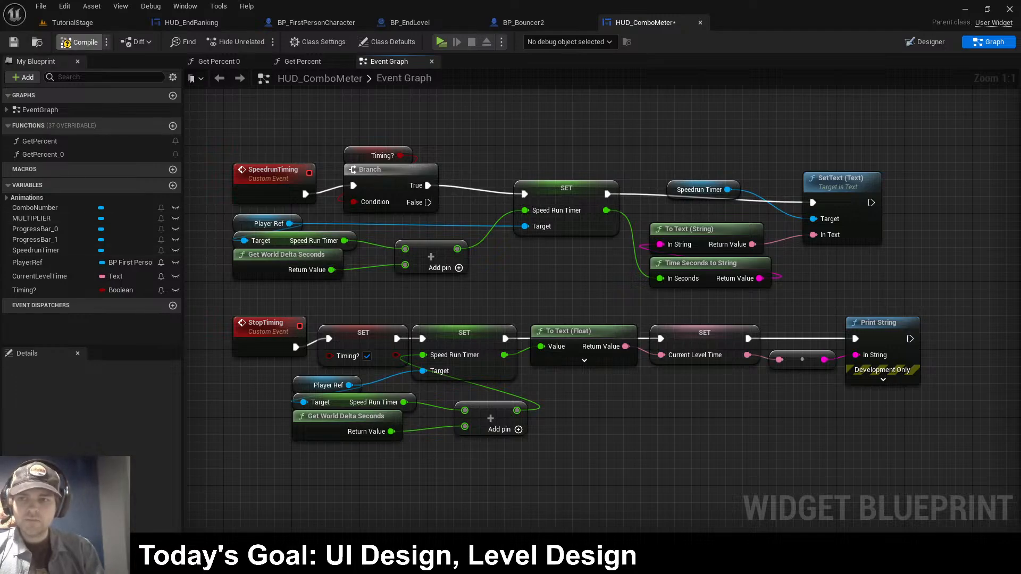
# - Disable the Timing? value in StopTiming's SET node, keep the Branch's True output on SET Speed Run Timer, and compile
pyautogui.click(79, 42)
pyautogui.click(367, 356)
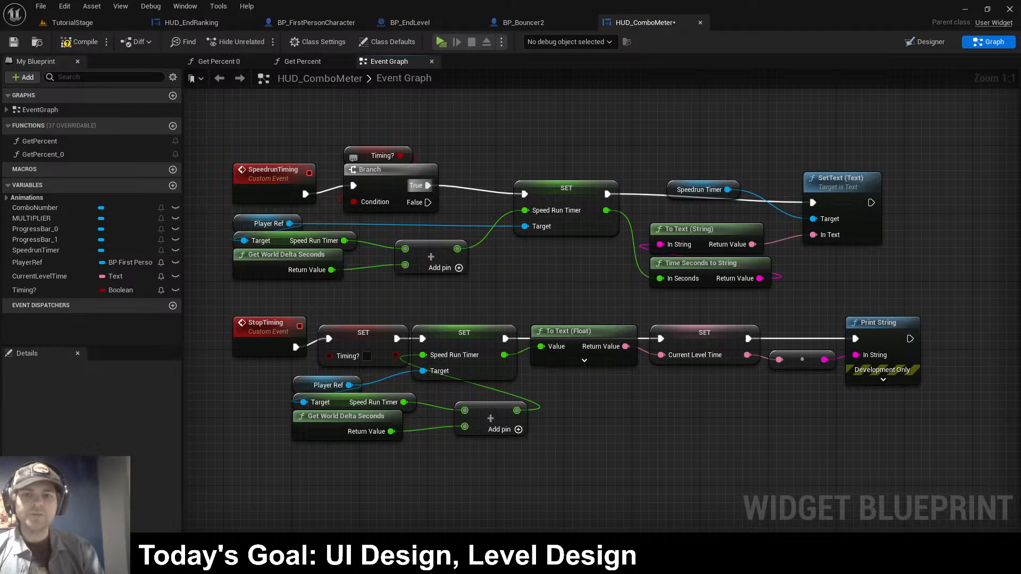
pyautogui.moveTo(428, 185); pyautogui.dragTo(524, 194)
pyautogui.click(566, 188)
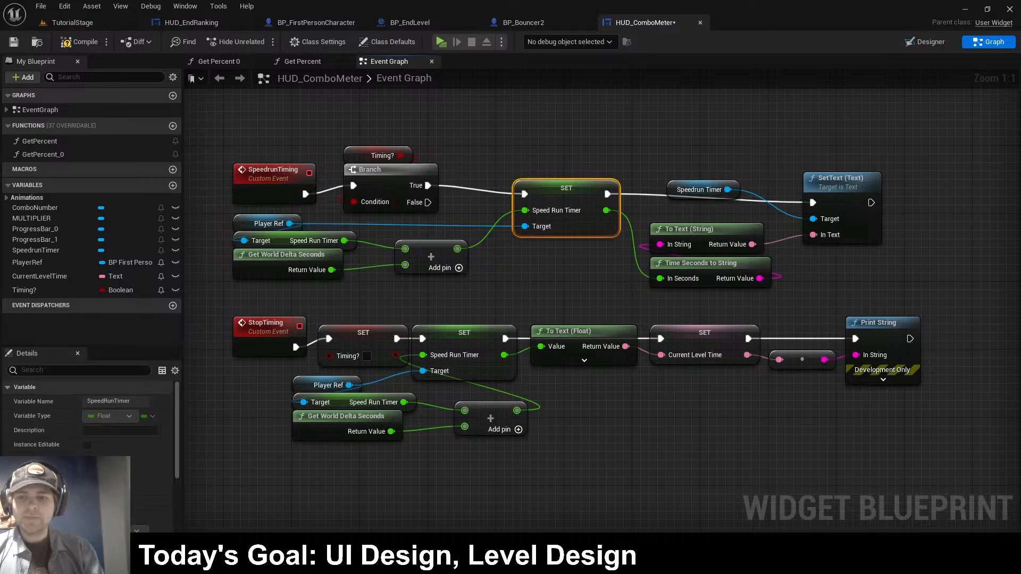
pyautogui.click(500, 138)
pyautogui.click(80, 42)
# - Enable the default value of the Timing? variable and compile the widget blueprint
pyautogui.click(378, 155)
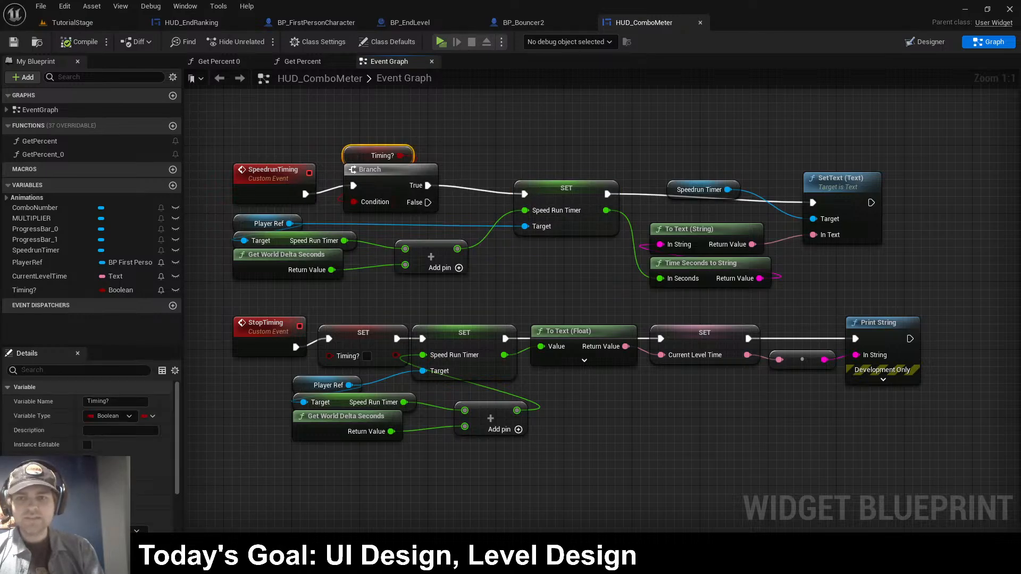
pyautogui.scroll(-4, 88, 420)
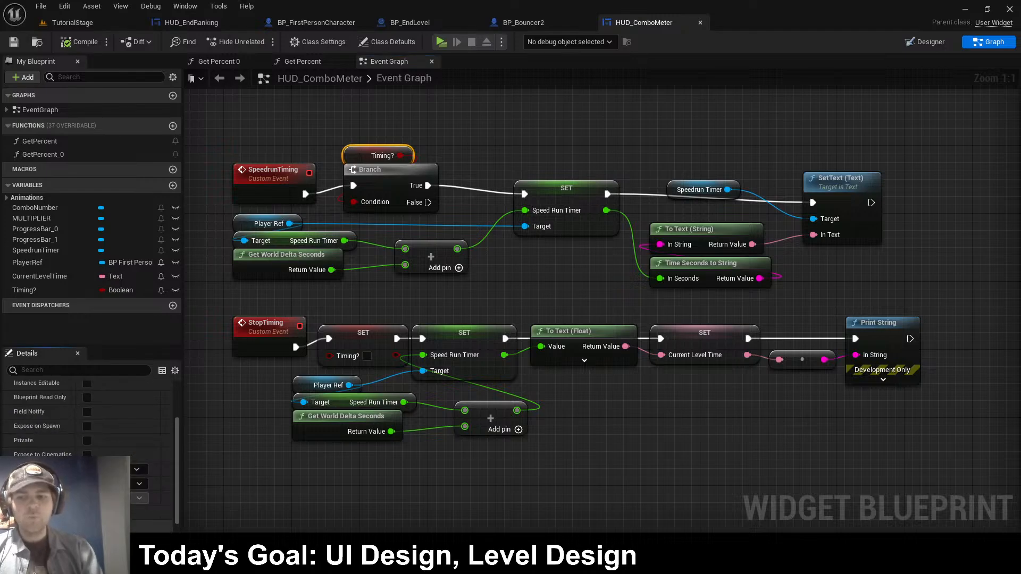
pyautogui.scroll(-1, 88, 420)
pyautogui.click(79, 42)
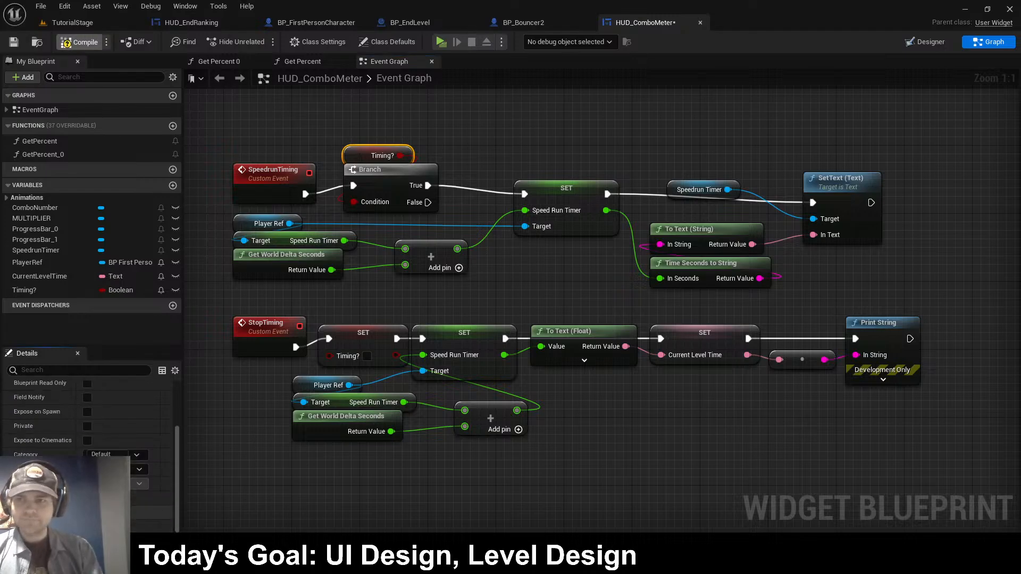
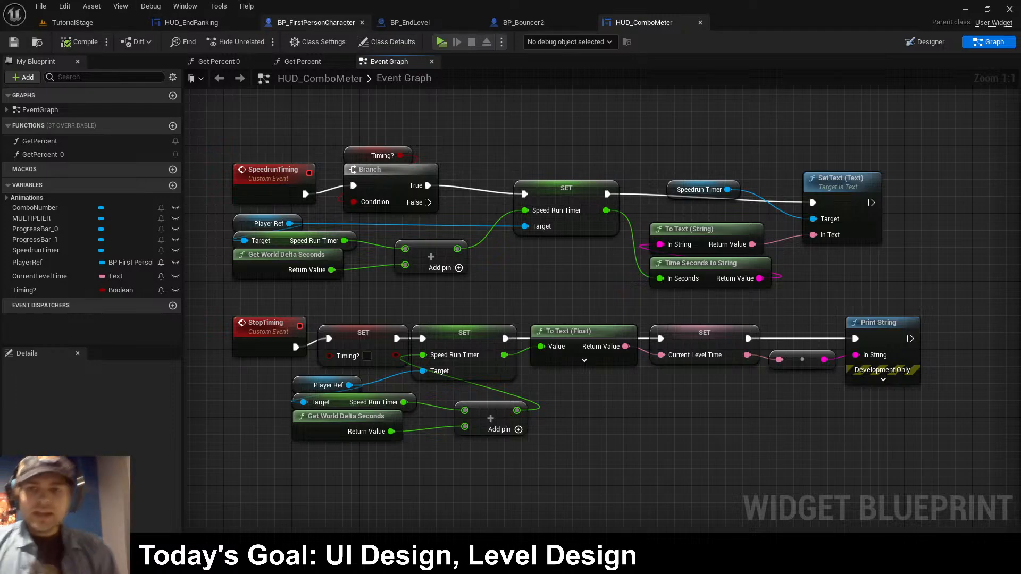
# - In BP_FirstPersonCharacter, add a Combo Ref getter with a Stop Timing call beside LevelClear's Set Visibility node
pyautogui.click(316, 22)
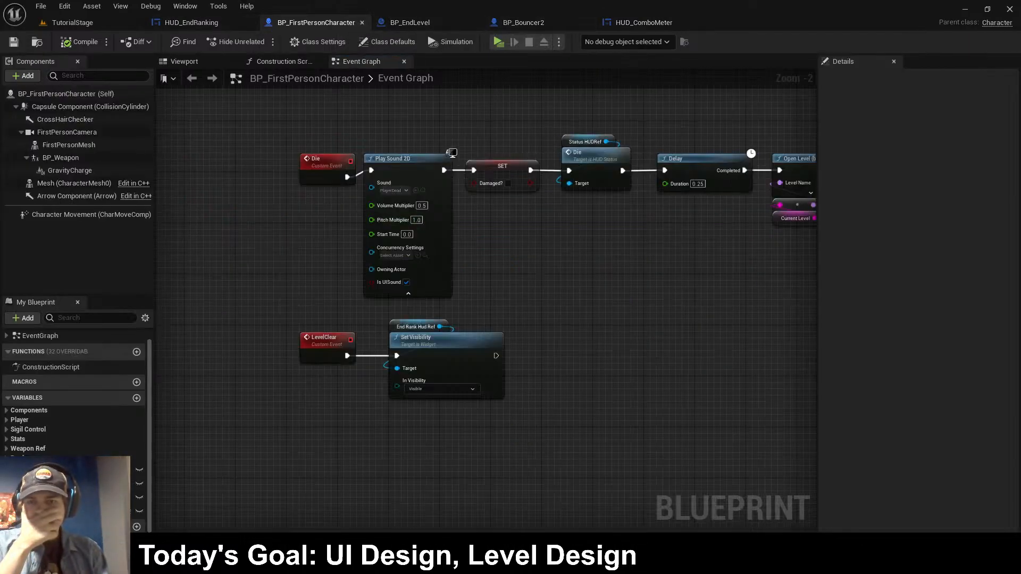
pyautogui.moveTo(495, 356); pyautogui.dragTo(522, 353)
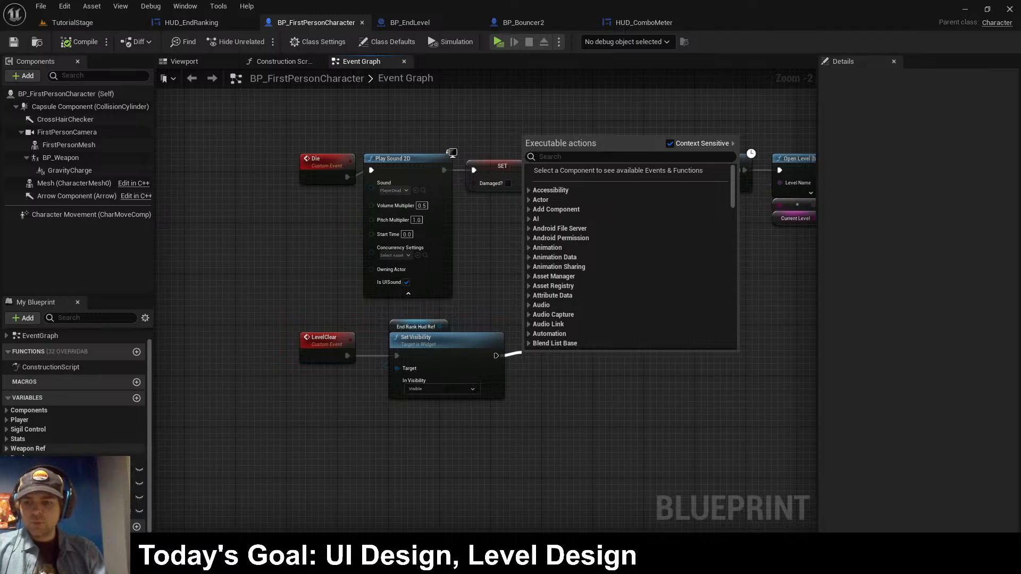
pyautogui.click(6, 449)
pyautogui.scroll(-2, 37, 488)
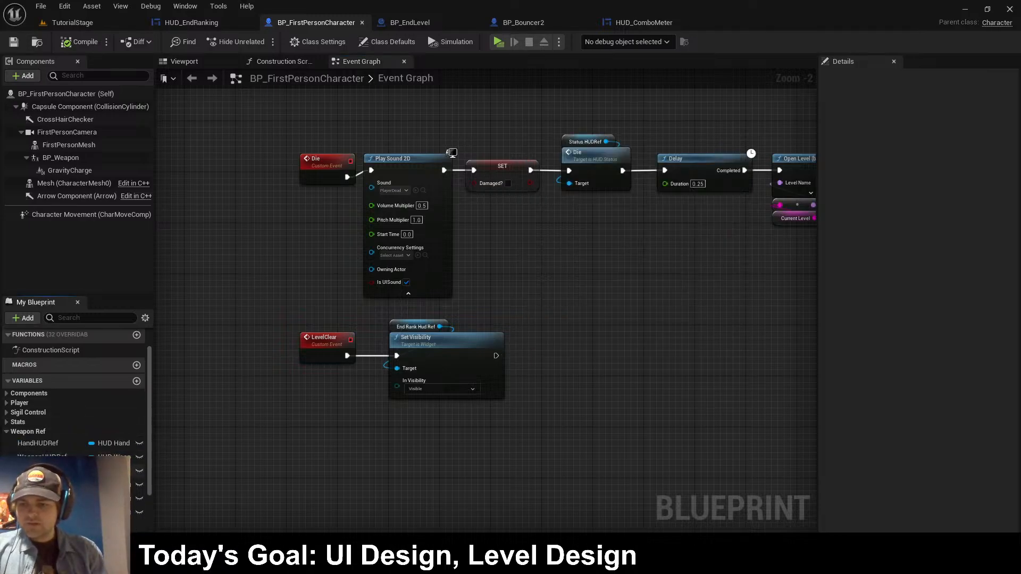
pyautogui.moveTo(38, 468); pyautogui.dragTo(569, 338)
pyautogui.click(583, 318)
pyautogui.write('stop timing')
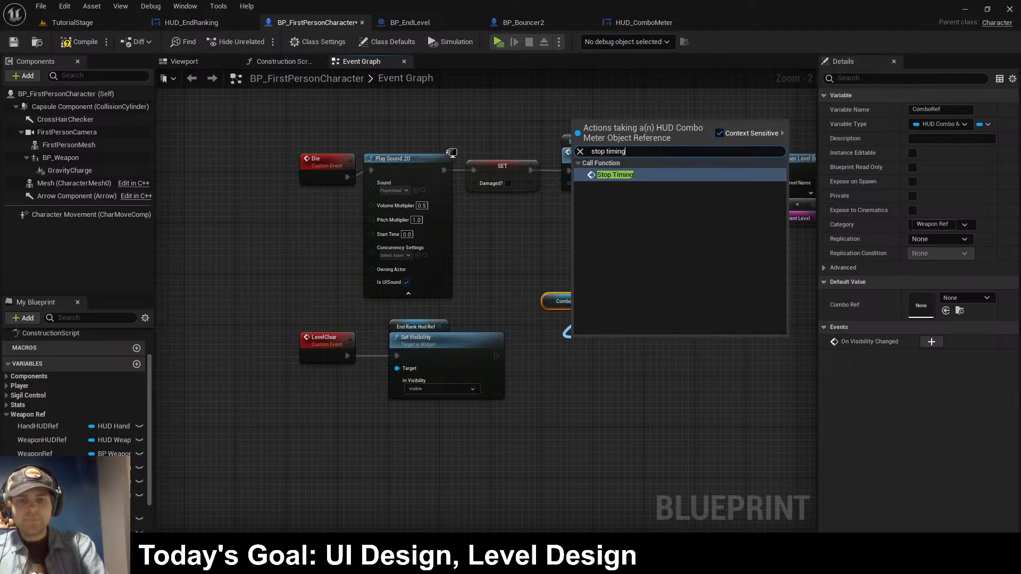
pyautogui.press('Return')
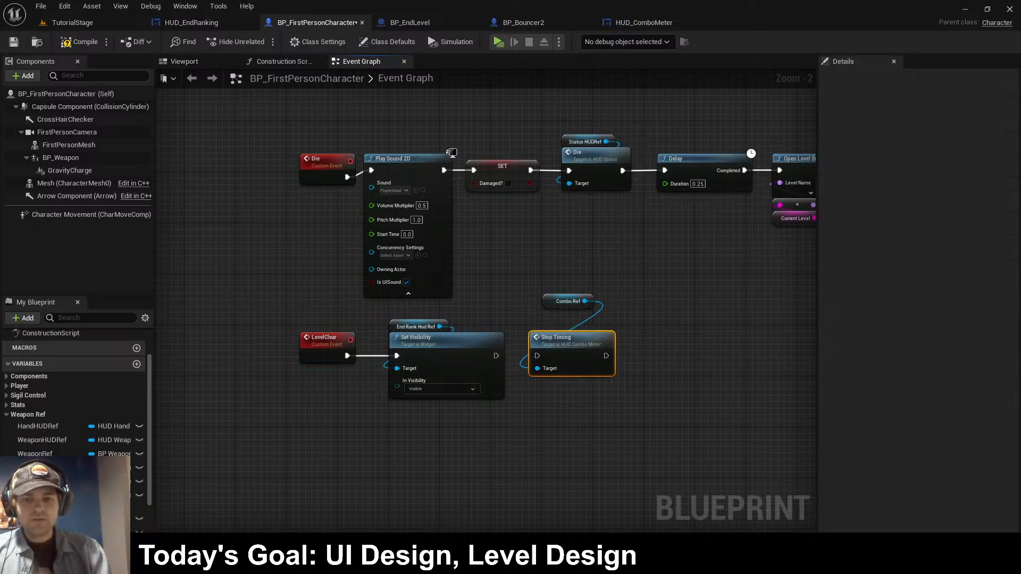
# - Connect Set Visibility's execution output to Stop Timing, place Combo Ref directly above that node, and compile
pyautogui.moveTo(496, 356); pyautogui.dragTo(538, 356)
pyautogui.moveTo(552, 301); pyautogui.dragTo(539, 327)
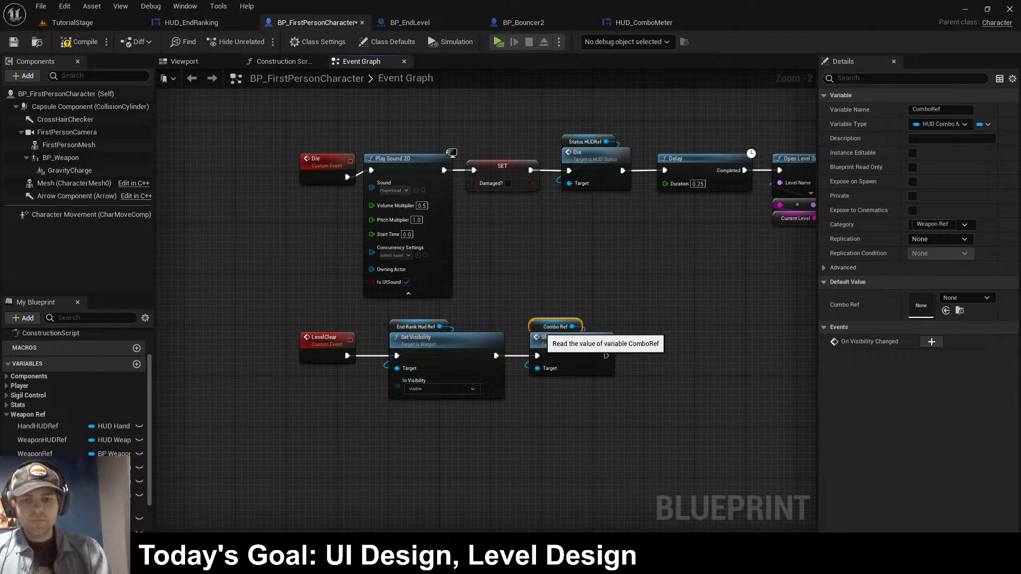
pyautogui.click(524, 290)
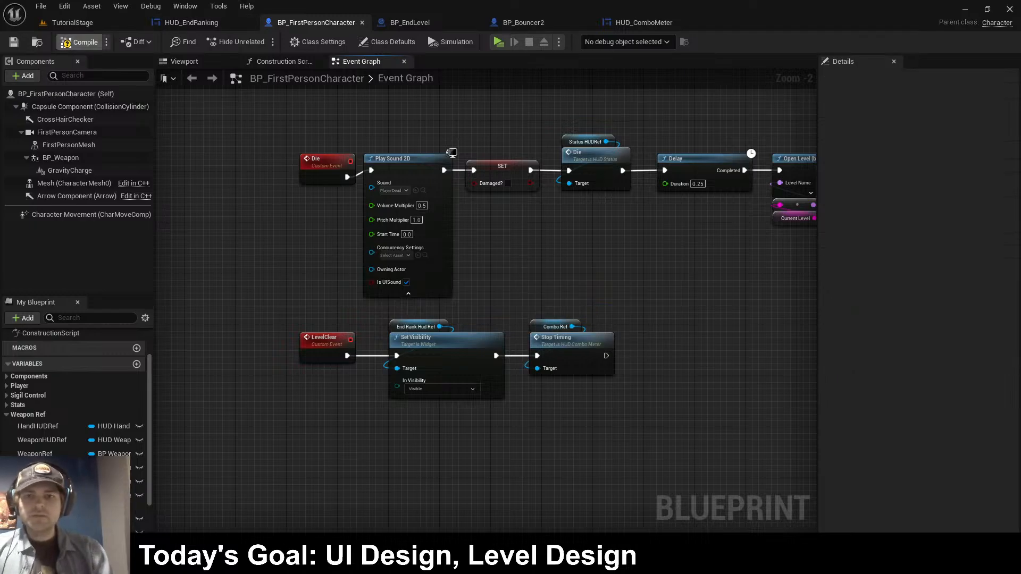
pyautogui.click(429, 23)
pyautogui.scroll(3, 473, 298)
pyautogui.moveTo(356, 359); pyautogui.dragTo(439, 310, button='right')
pyautogui.moveTo(458, 327); pyautogui.dragTo(503, 317)
pyautogui.write('end level')
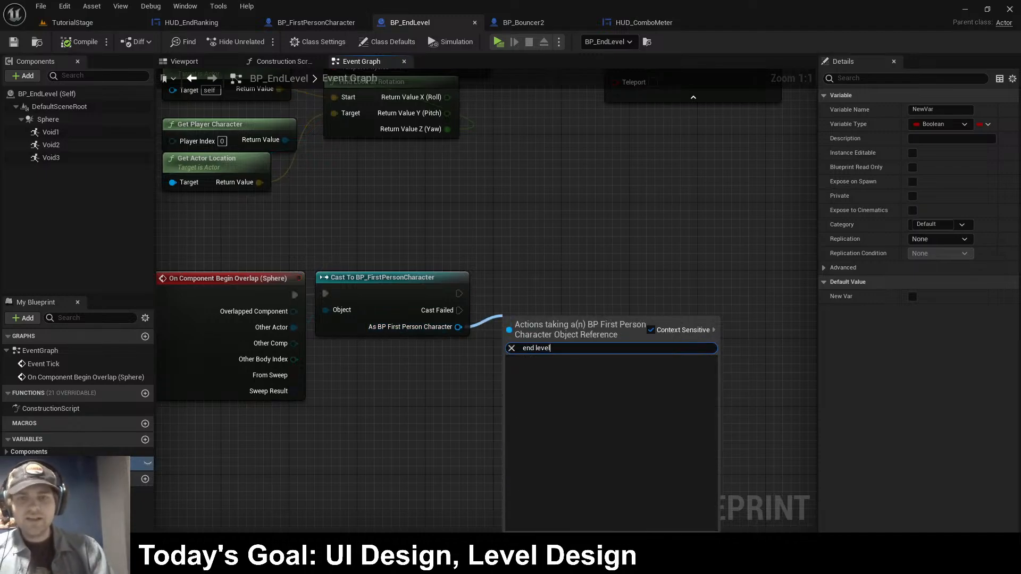
pyautogui.click(523, 23)
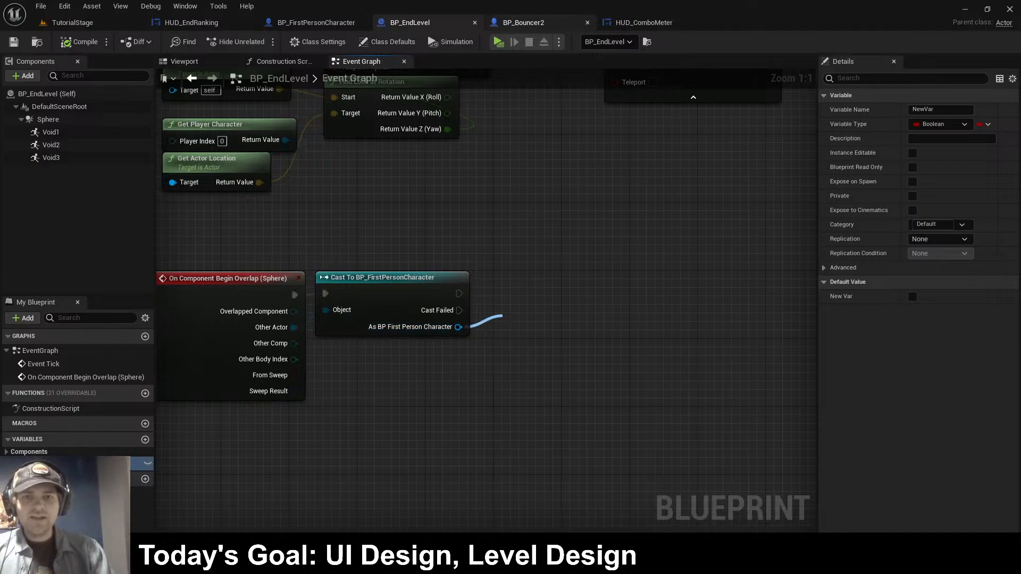
pyautogui.click(316, 23)
# - In BP_EndLevel, call Level Clear on the cast's As BP First Person Character output behind the sphere overlap event
pyautogui.click(410, 22)
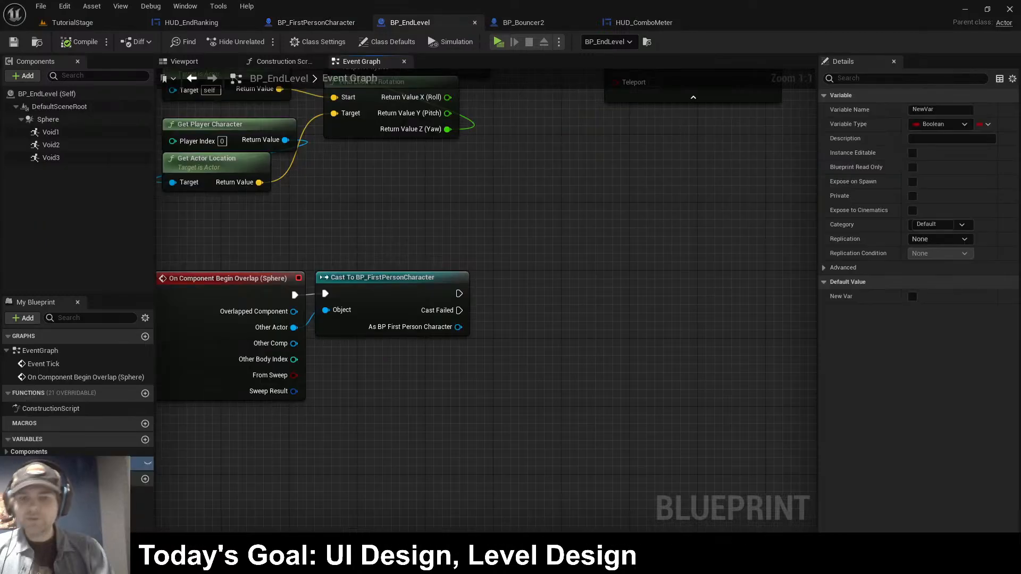
pyautogui.moveTo(458, 327); pyautogui.dragTo(532, 296)
pyautogui.write('level clear')
pyautogui.press('Return')
pyautogui.click(468, 234)
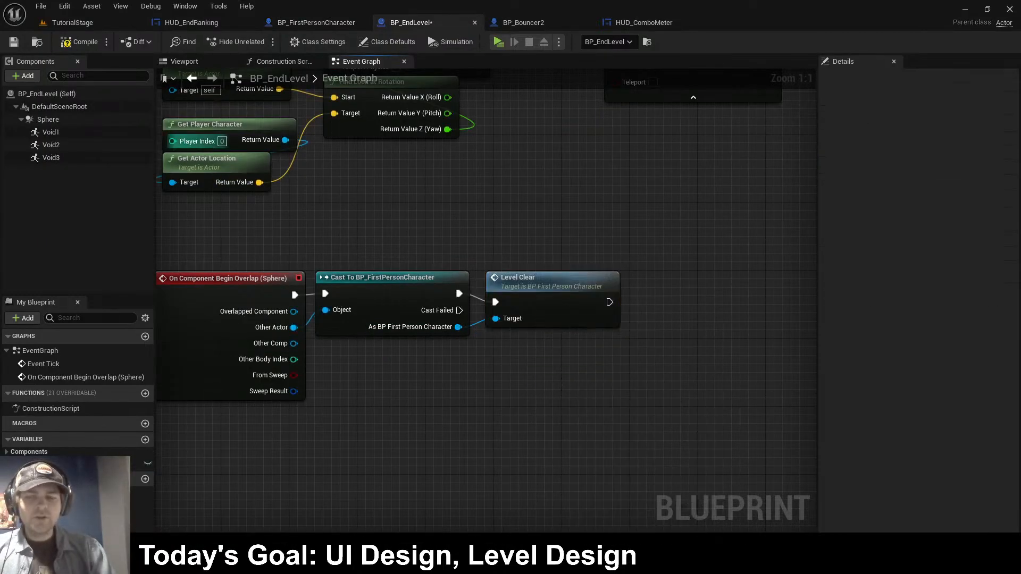
# - Playtest the level twice, moving into the portal to check the end-ranking screen and whether the timer stops
pyautogui.click(499, 41)
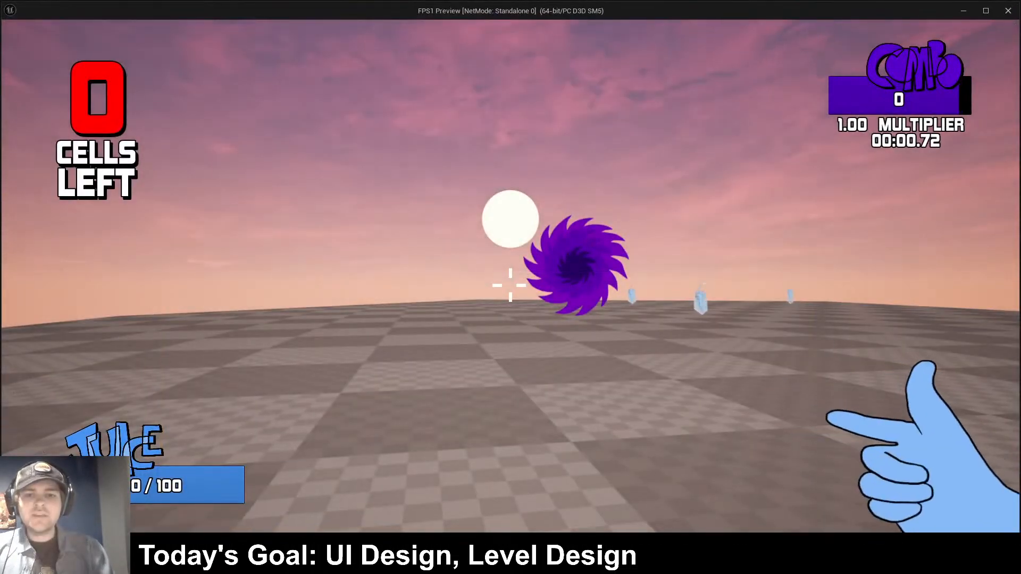
pyautogui.press('a')
pyautogui.press('w')
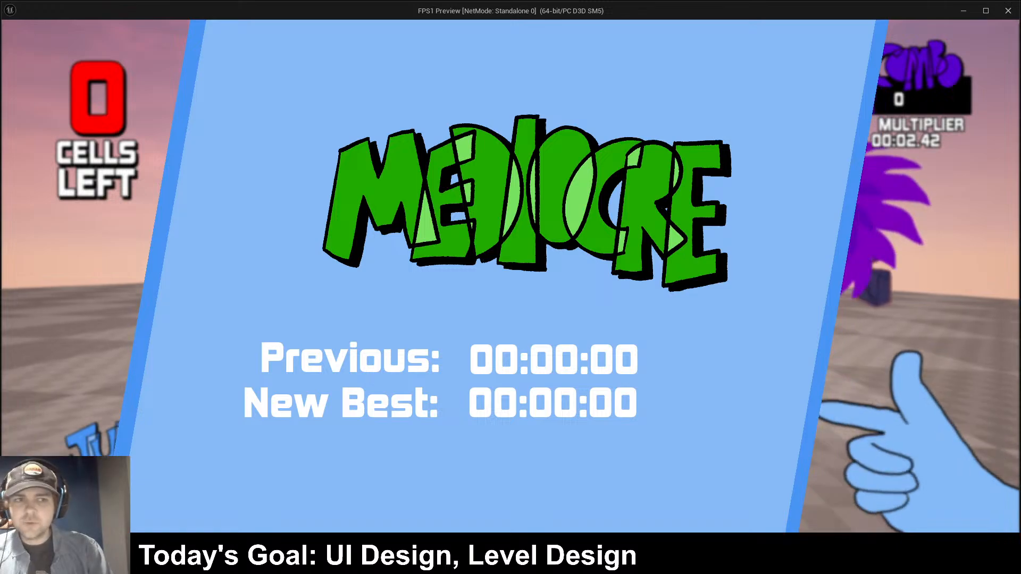
pyautogui.press('Escape')
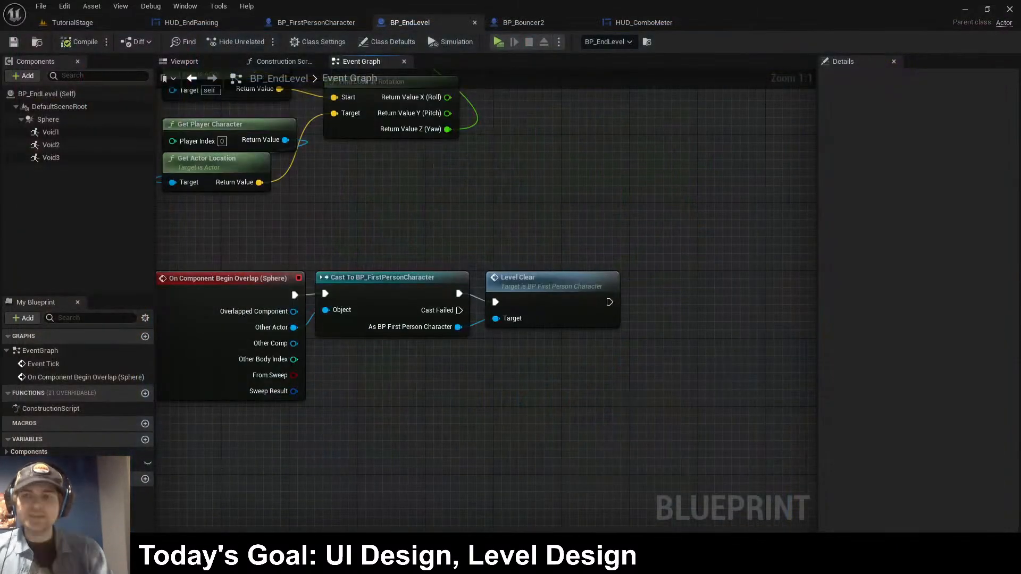
pyautogui.hotkey('alt', 'p')
pyautogui.press('w')
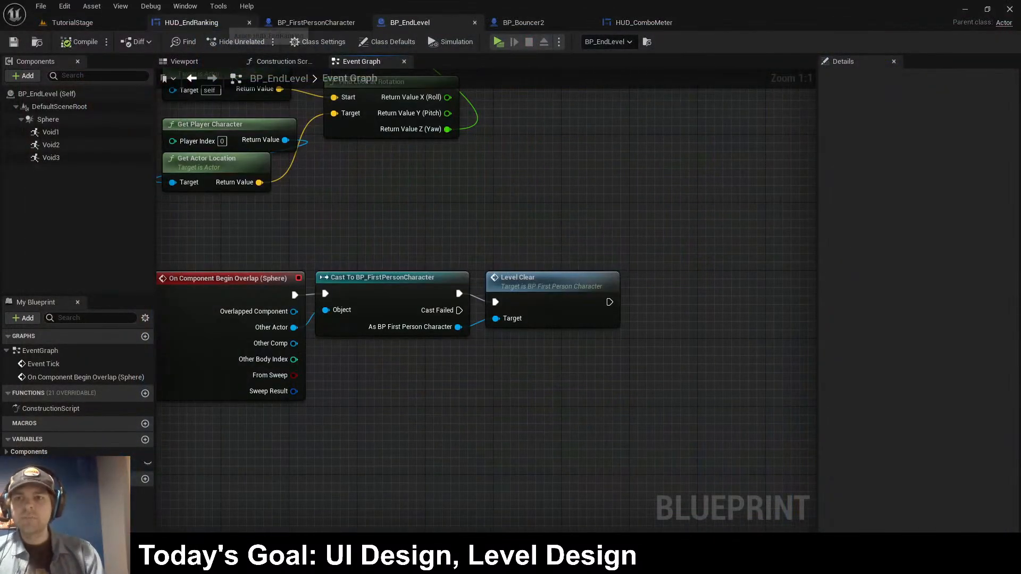
pyautogui.click(191, 22)
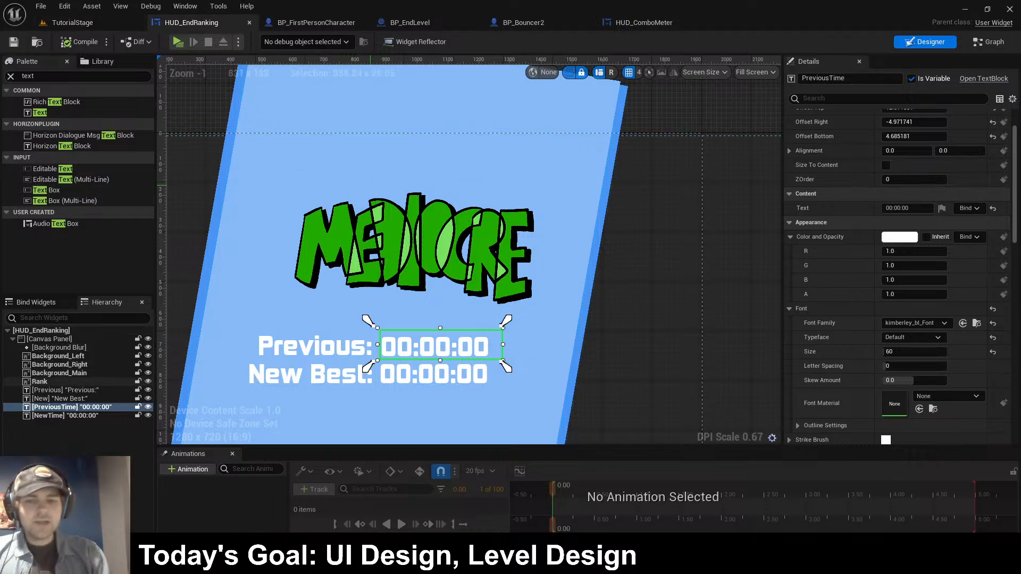
pyautogui.click(707, 130)
pyautogui.click(988, 42)
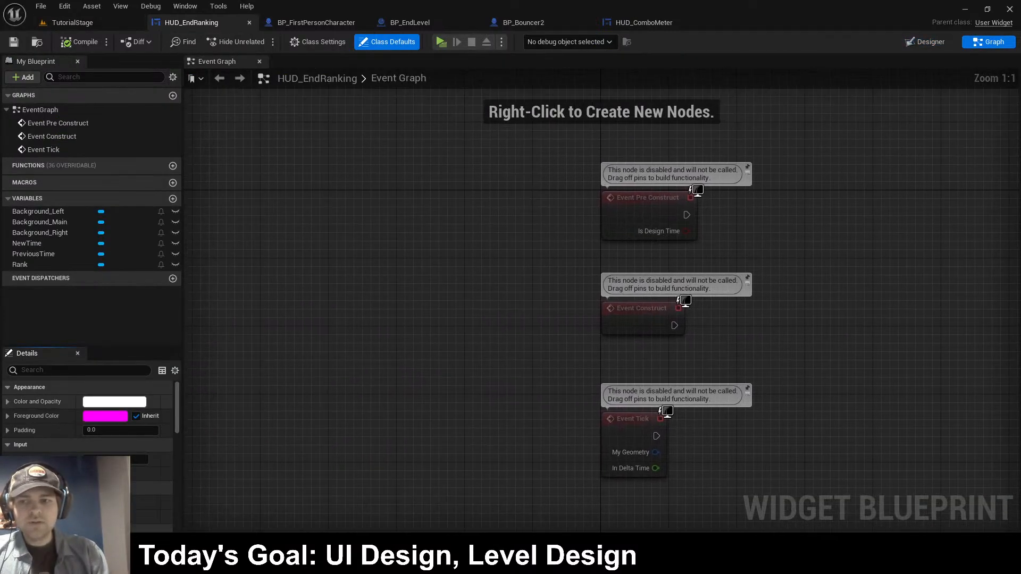
pyautogui.click(172, 199)
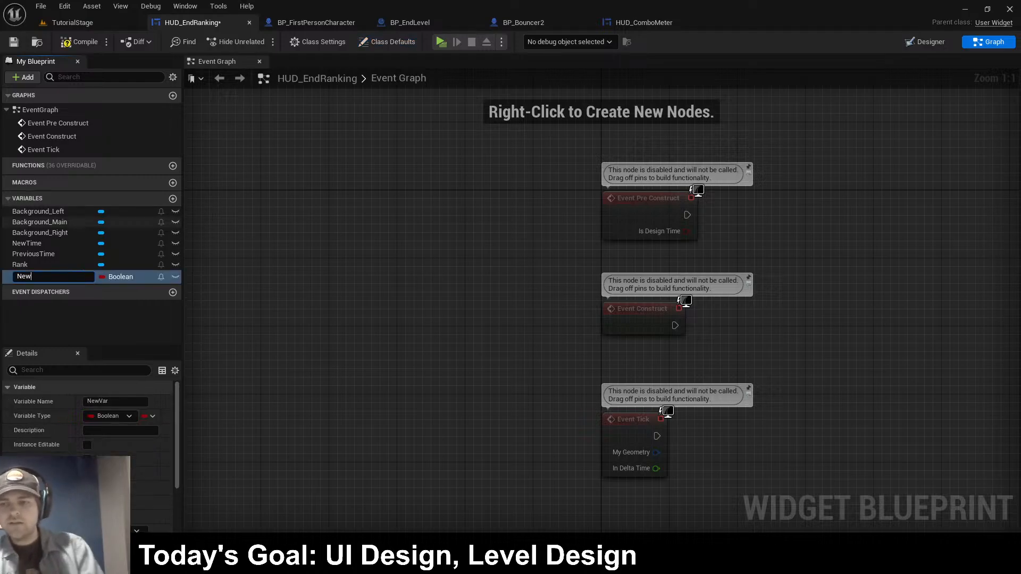
pyautogui.click(58, 243)
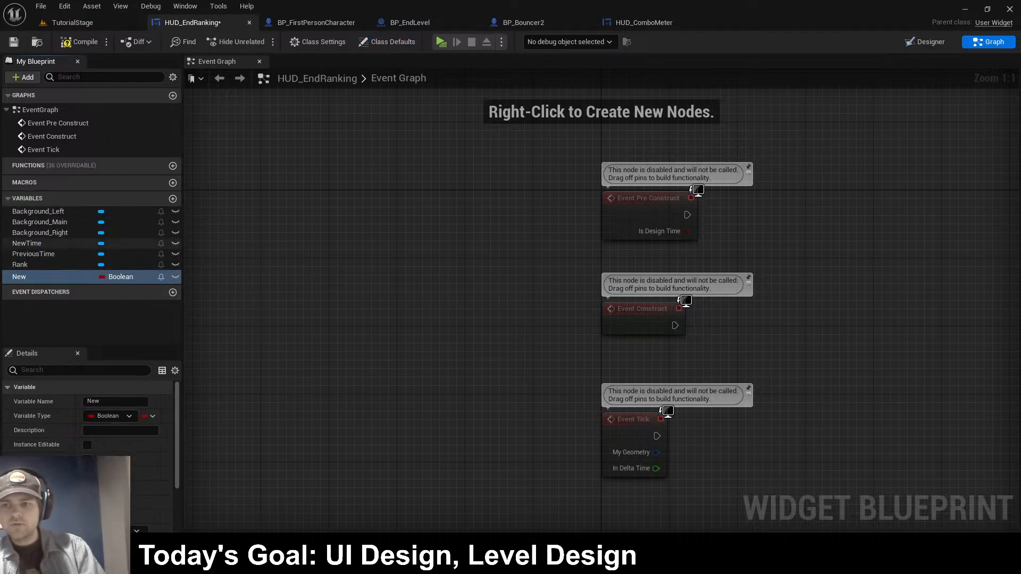
pyautogui.click(59, 243)
pyautogui.click(118, 277)
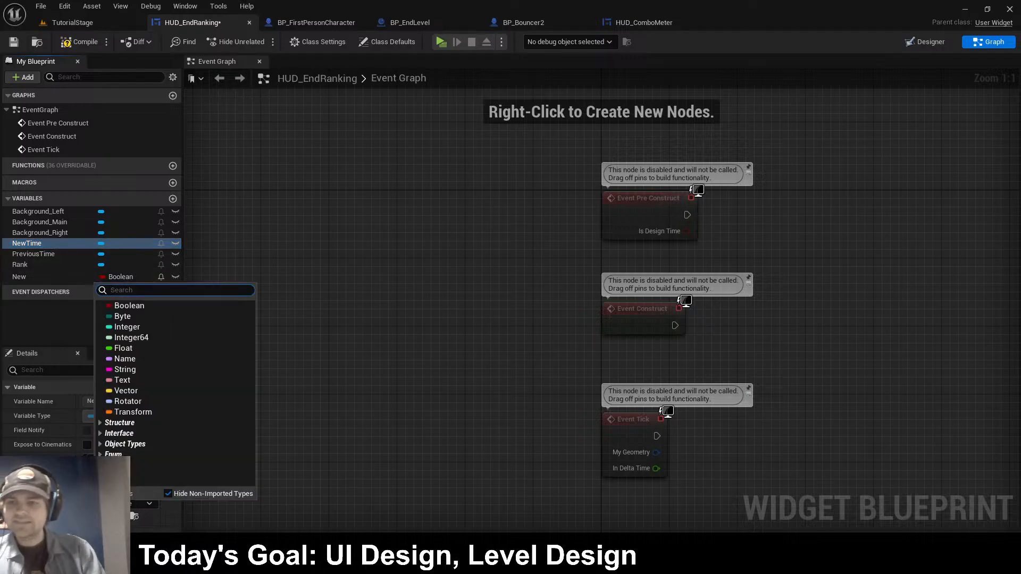
pyautogui.click(122, 380)
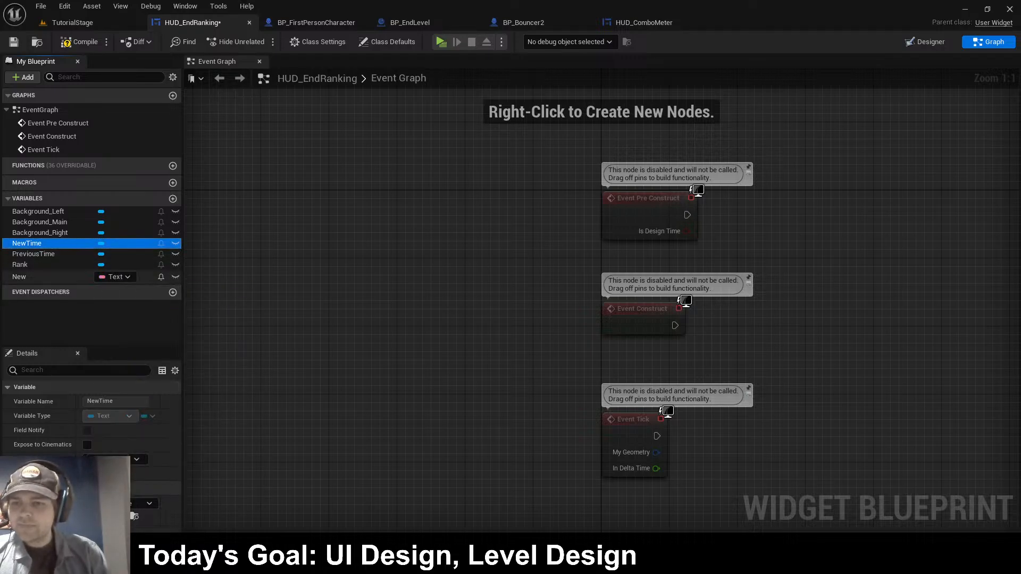
pyautogui.click(53, 276)
pyautogui.moveTo(425, 208); pyautogui.dragTo(307, 158, button='right')
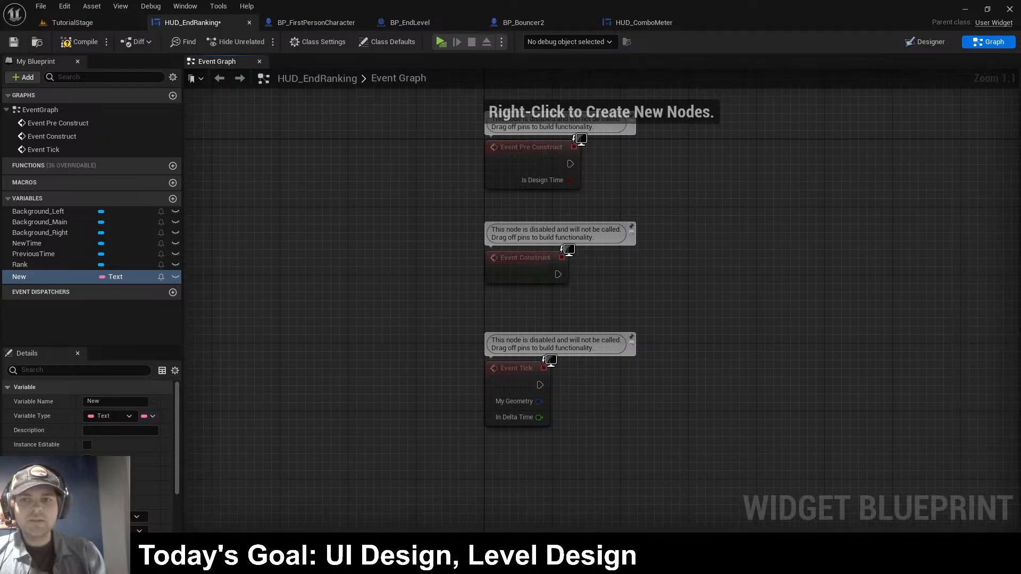
pyautogui.scroll(-3, 307, 158)
pyautogui.moveTo(352, 203); pyautogui.dragTo(350, 224, button='right')
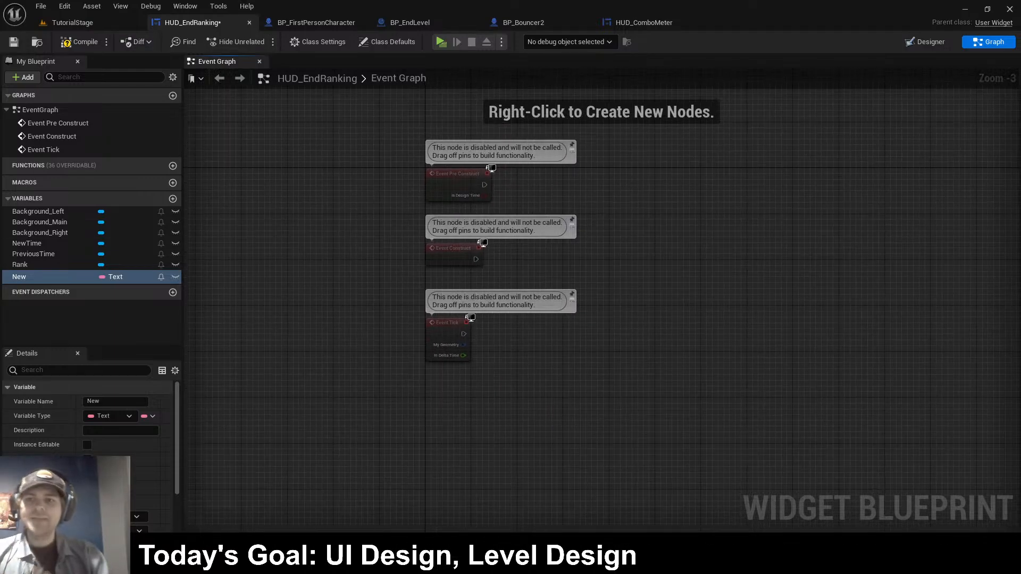
pyautogui.press('Delete')
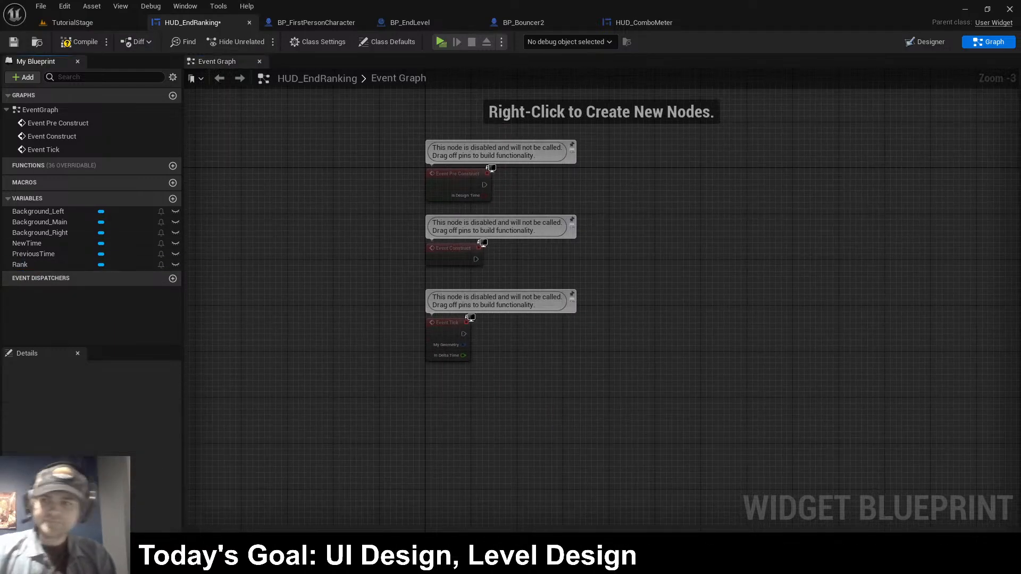
pyautogui.hotkey('ctrl', 's')
pyautogui.click(409, 22)
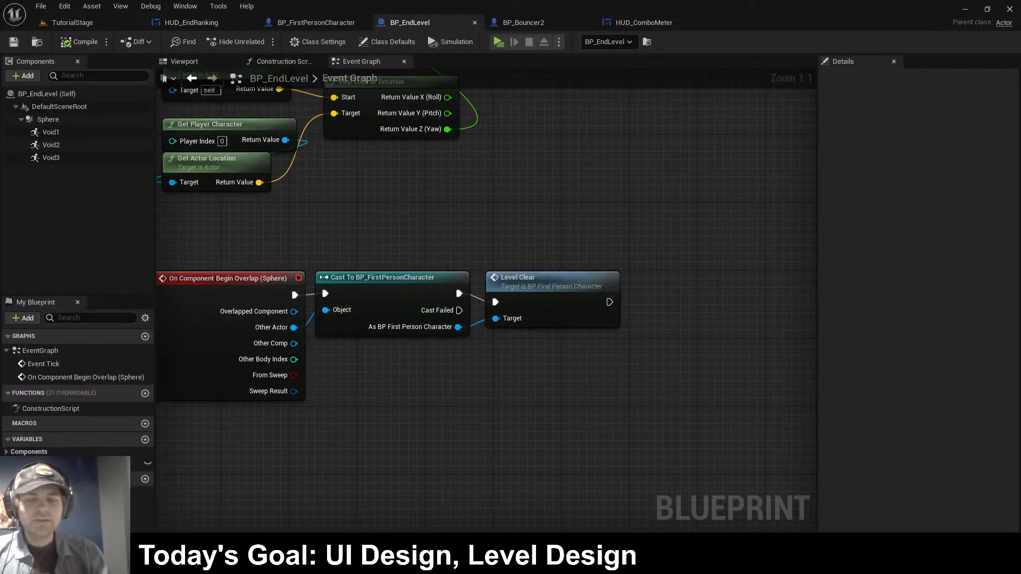
pyautogui.moveTo(427, 239); pyautogui.dragTo(386, 270, button='right')
pyautogui.scroll(-2, 479, 234)
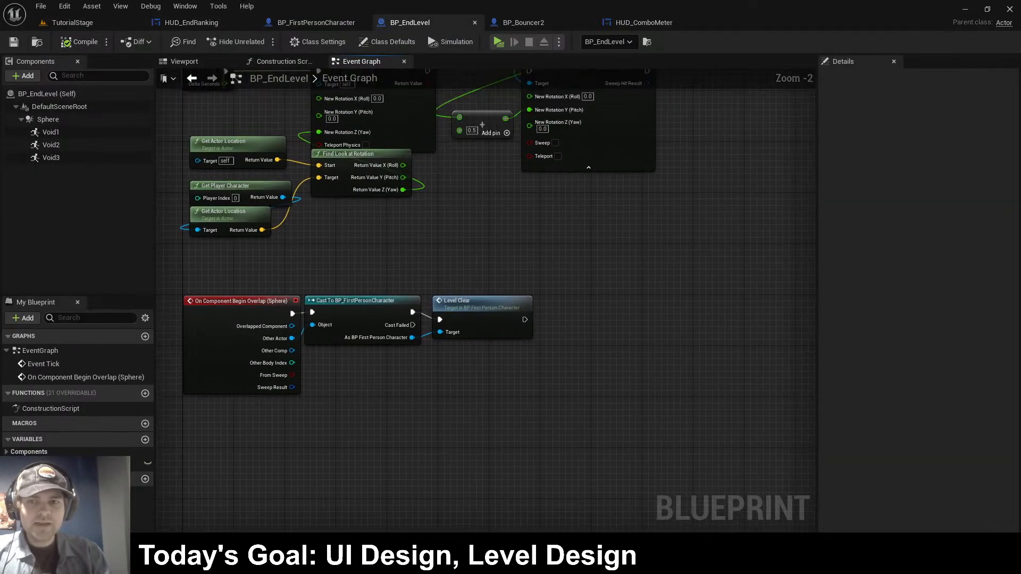
pyautogui.scroll(2, 452, 269)
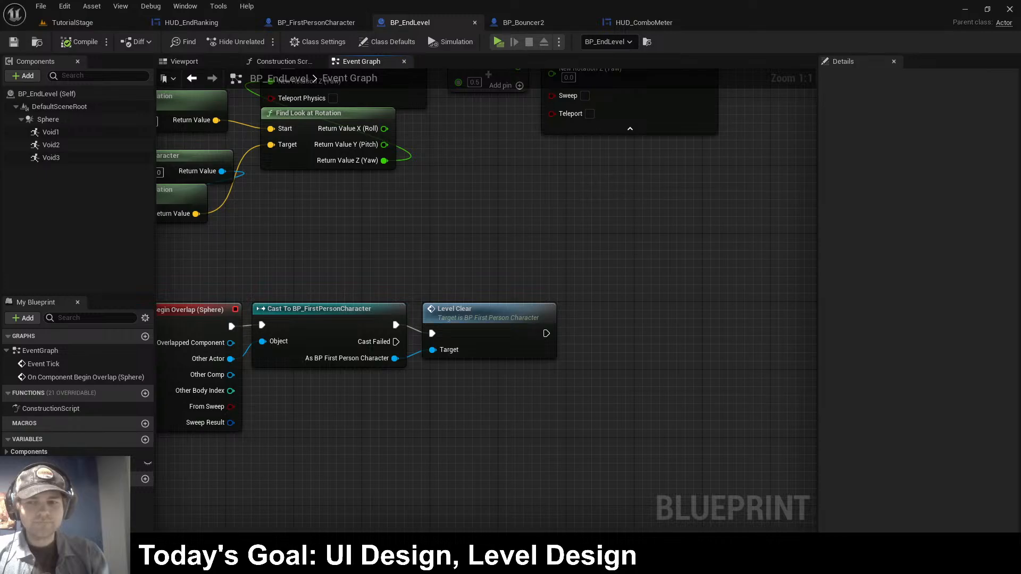
pyautogui.moveTo(454, 275); pyautogui.dragTo(567, 306, button='right')
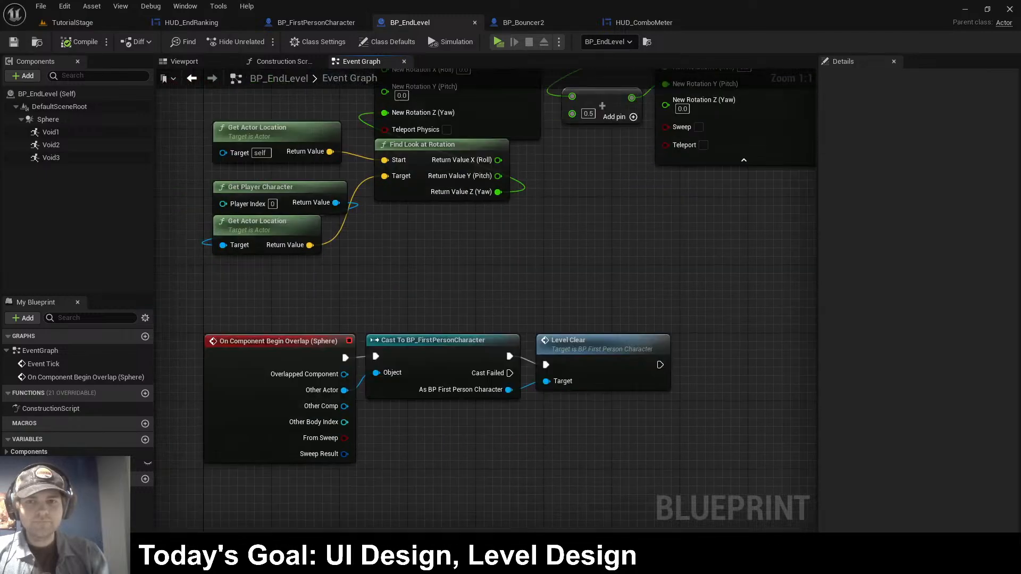
pyautogui.click(644, 23)
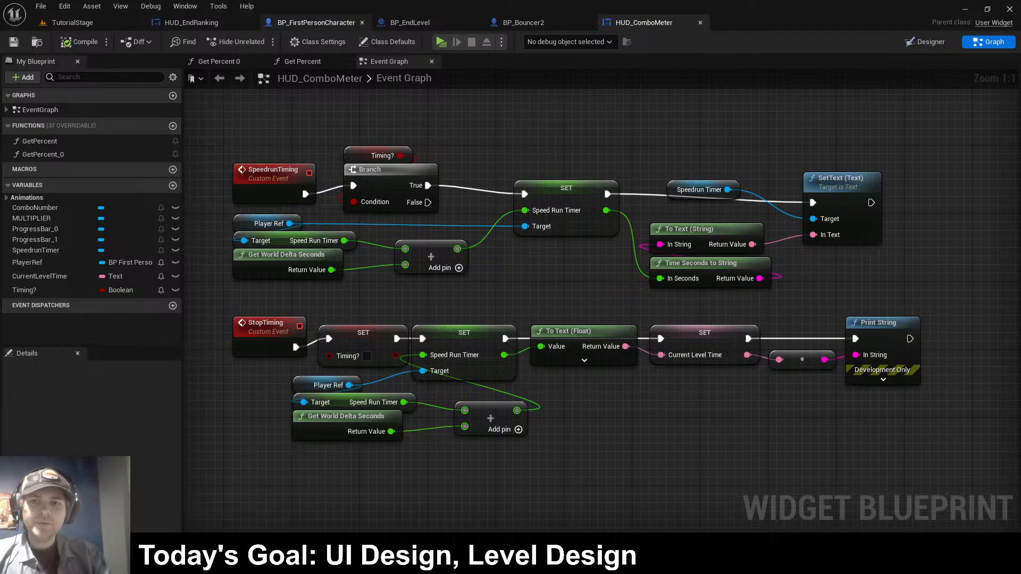
# - In BP_FirstPersonCharacter, add a variable named PreviousBest and set its type to Text
pyautogui.click(334, 23)
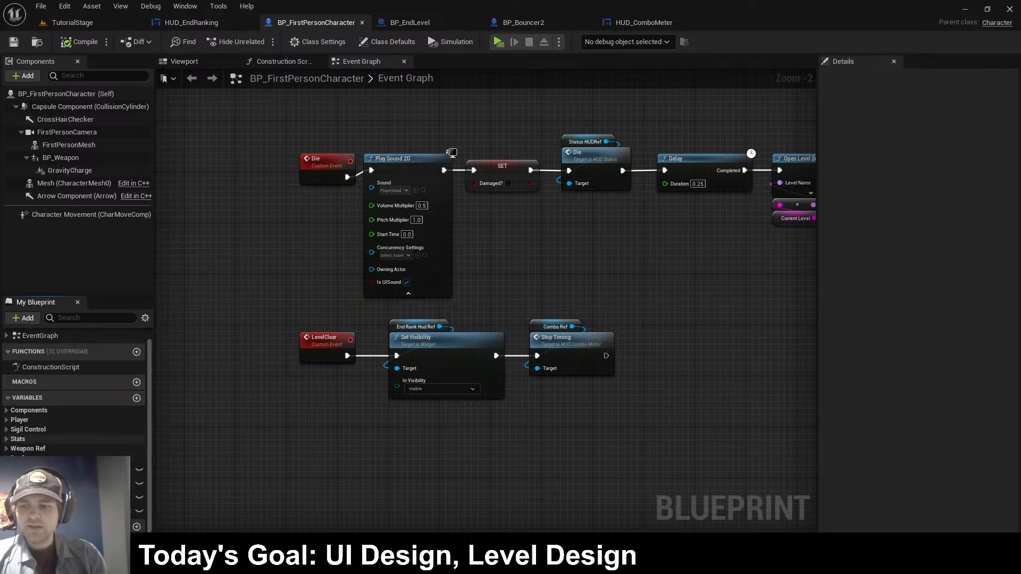
pyautogui.click(54, 470)
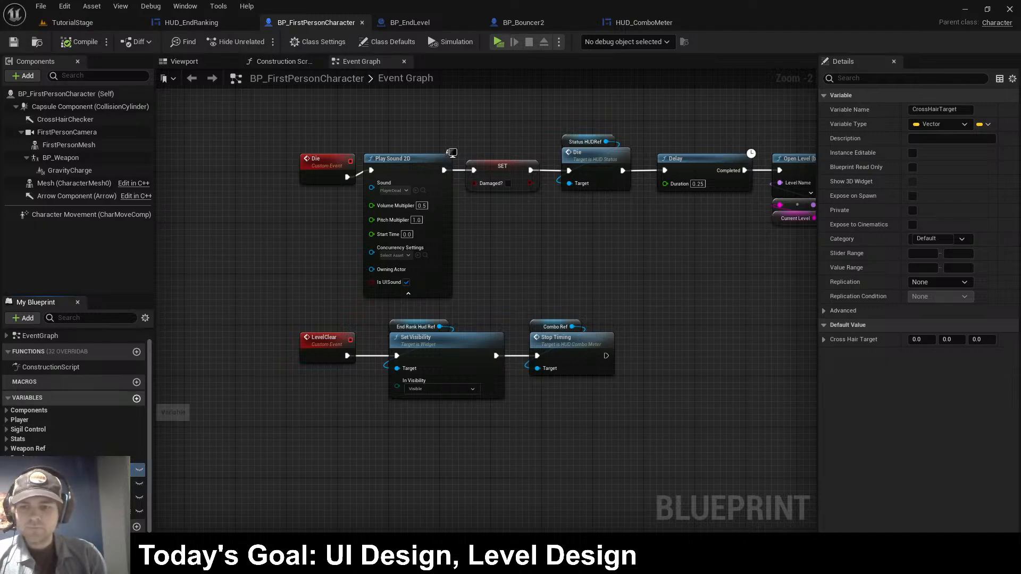
pyautogui.click(137, 398)
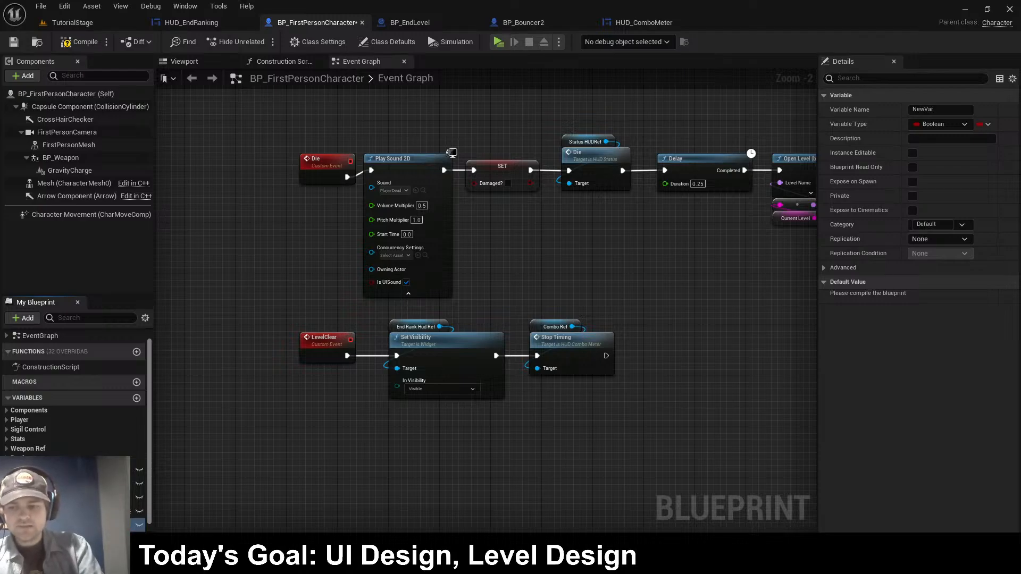
pyautogui.write('PreviousBest')
pyautogui.press('Return')
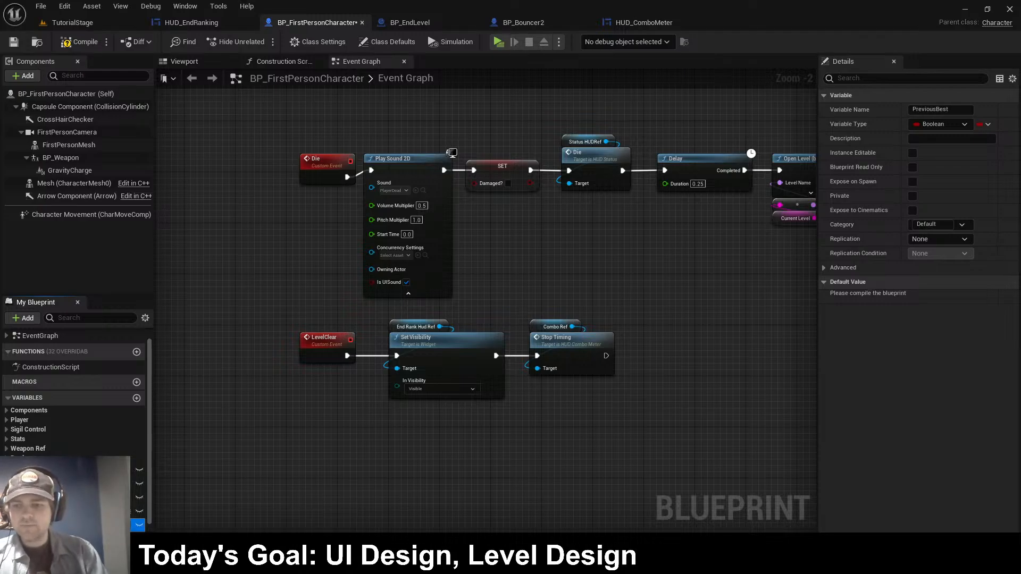
pyautogui.click(89, 523)
pyautogui.click(110, 398)
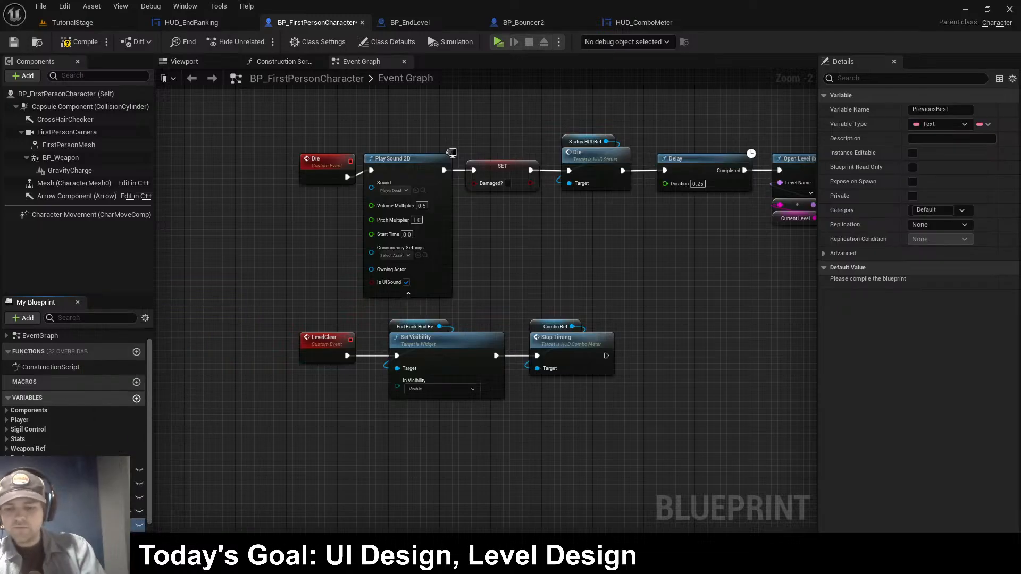
# - Add a second Text variable named NewBest to BP_FirstPersonCharacter and compile
pyautogui.click(136, 398)
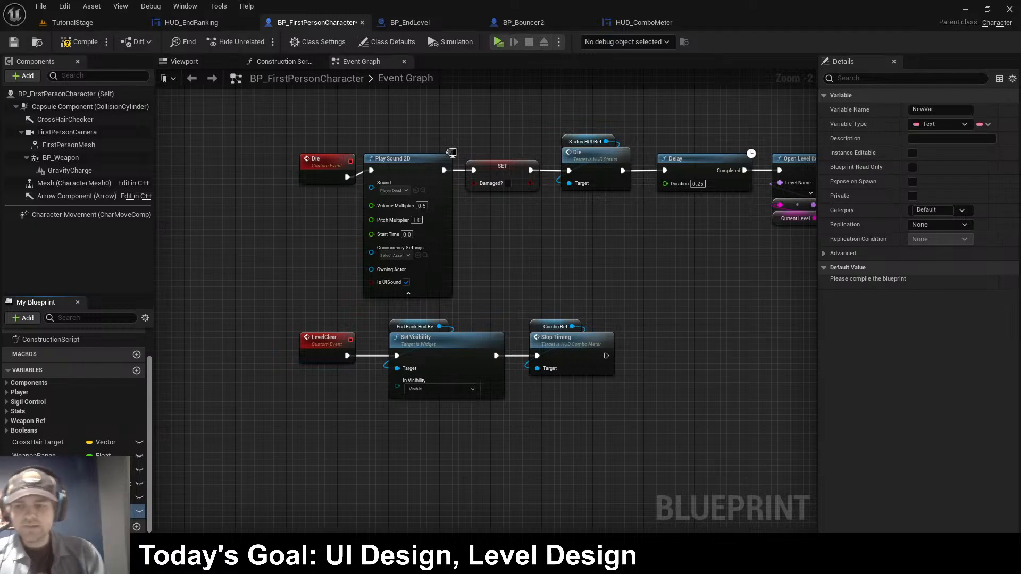
pyautogui.write('NewBest')
pyautogui.press('Return')
pyautogui.click(79, 42)
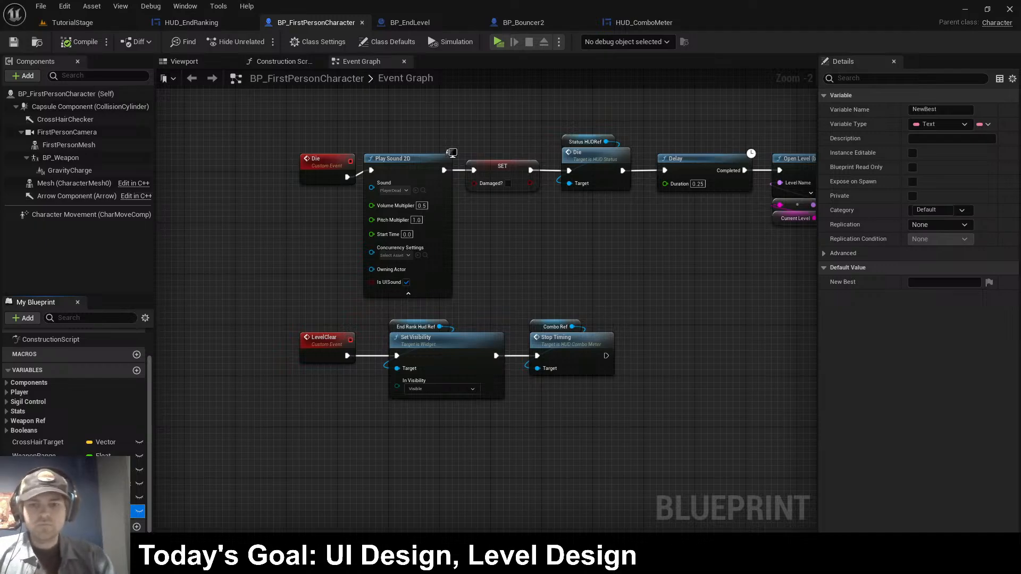
# - Playtest the level to examine the Previous and New Best times on the end-ranking screen
pyautogui.click(432, 420)
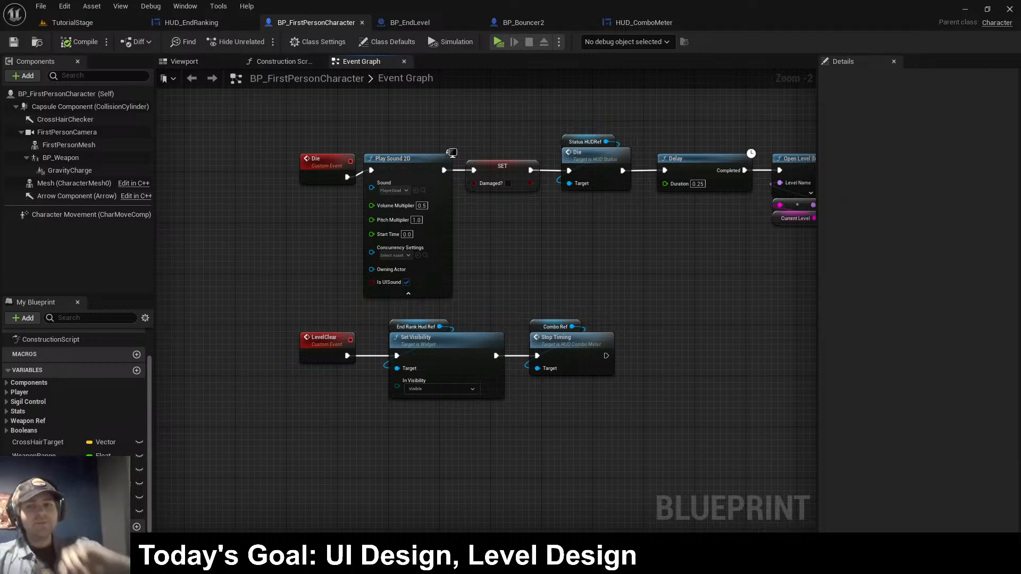
pyautogui.hotkey('alt', 'p')
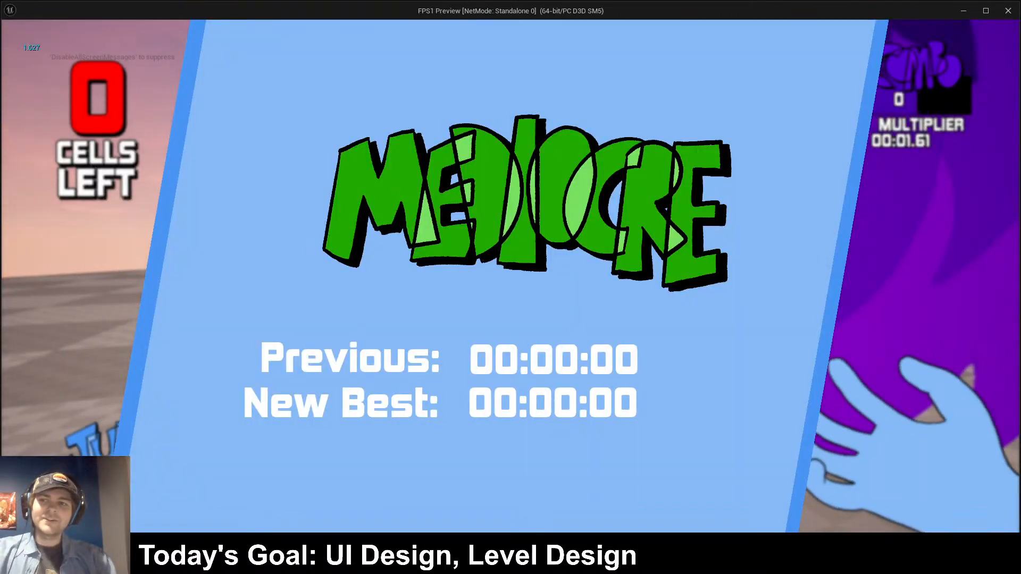
pyautogui.press('Escape')
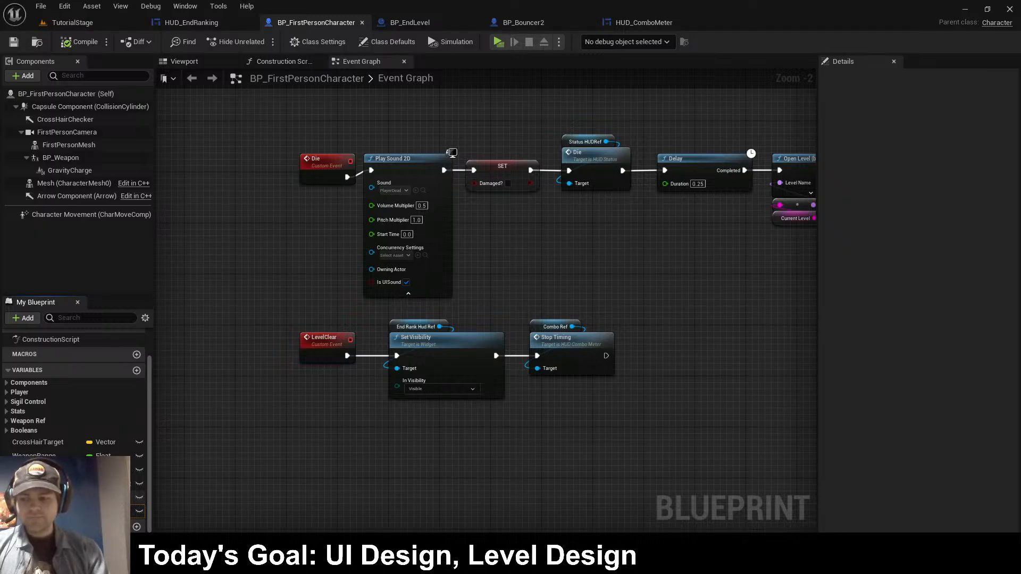
# - Move the Set Visibility and Stop Timing nodes with their reference getters farther from the LevelClear event
pyautogui.moveTo(599, 317); pyautogui.dragTo(406, 381)
pyautogui.moveTo(431, 367); pyautogui.dragTo(482, 361)
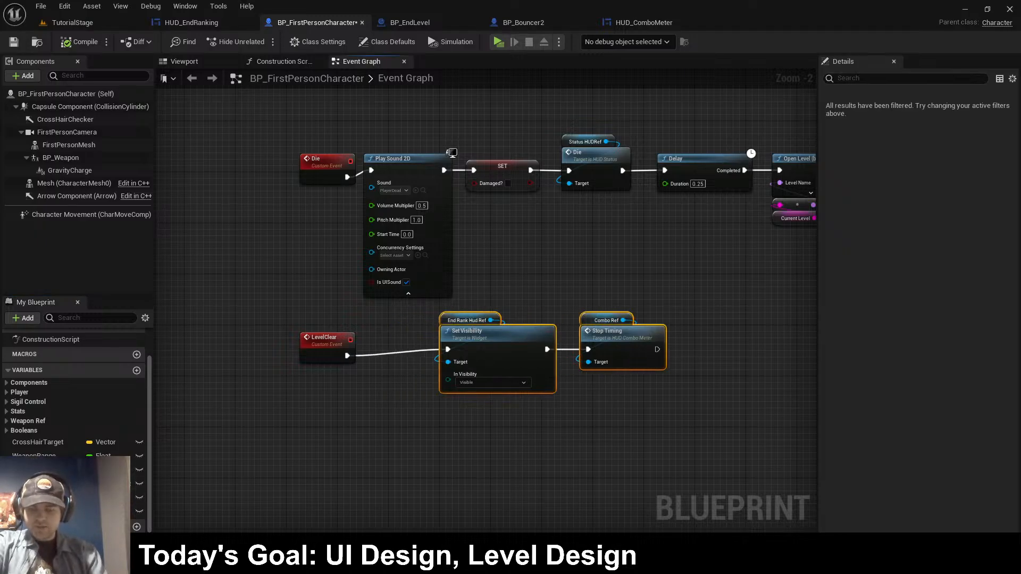
pyautogui.click(481, 425)
# - Add getters for PreviousBest and NewBest to the event graph and place them in a row beyond Stop Timing
pyautogui.moveTo(33, 498); pyautogui.dragTo(395, 433)
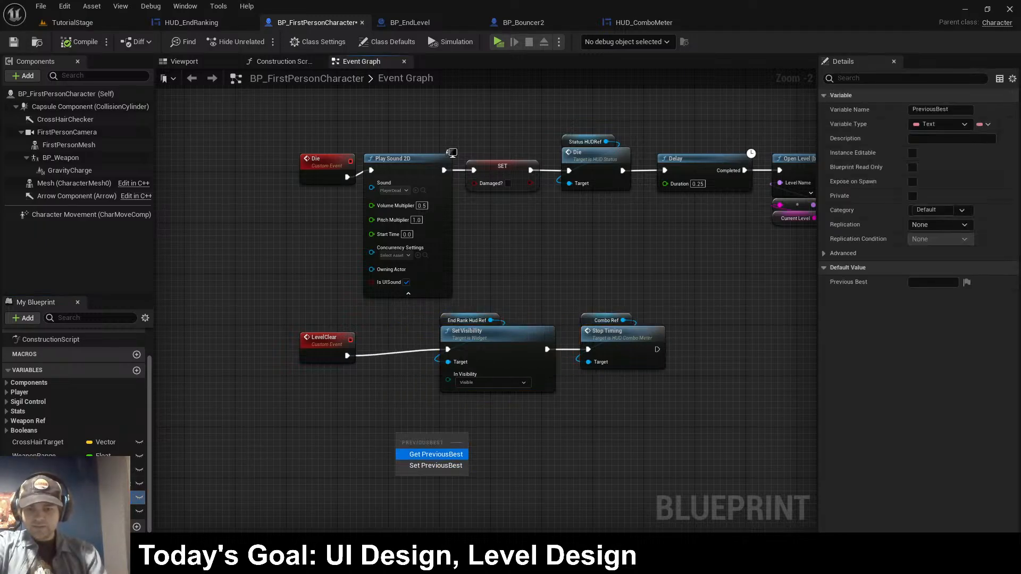
pyautogui.click(426, 455)
pyautogui.moveTo(33, 512); pyautogui.dragTo(536, 424)
pyautogui.click(569, 445)
pyautogui.moveTo(615, 453); pyautogui.dragTo(442, 429)
pyautogui.moveTo(553, 429); pyautogui.dragTo(669, 319)
pyautogui.click(710, 312)
pyautogui.click(665, 372)
pyautogui.moveTo(739, 335); pyautogui.dragTo(585, 309)
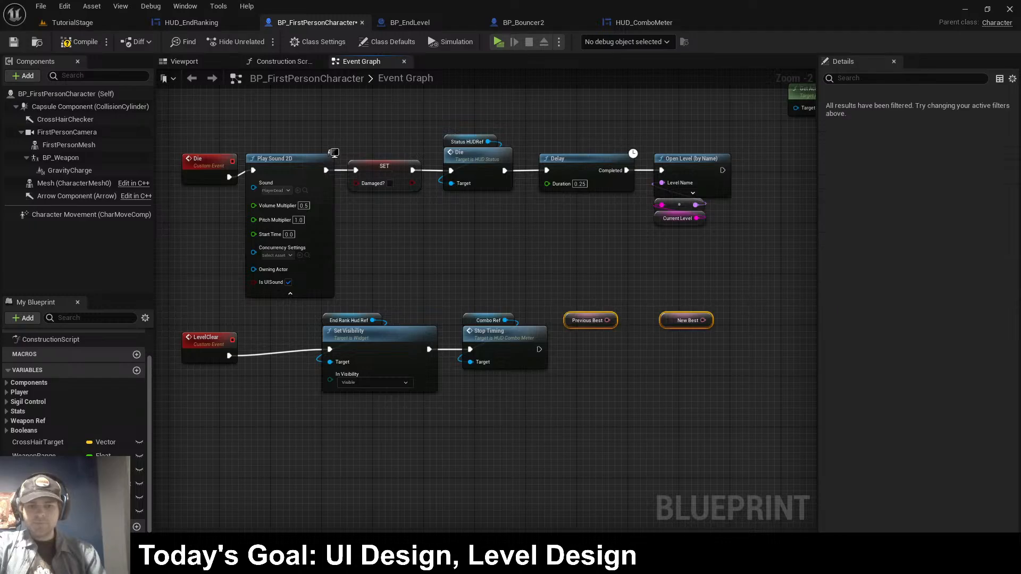
# - Shift the two best-time getters up slightly and move Stop Timing with Combo Ref closer to Set Visibility
pyautogui.moveTo(672, 320); pyautogui.dragTo(673, 314)
pyautogui.click(671, 362)
pyautogui.moveTo(573, 367); pyautogui.dragTo(569, 344)
pyautogui.click(492, 404)
pyautogui.press('Escape')
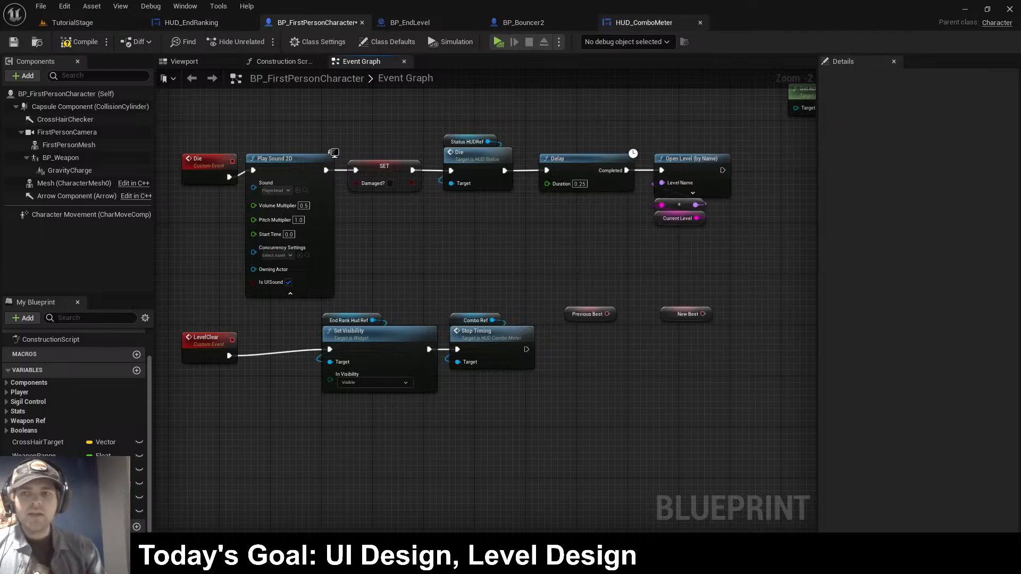
# - Open HUD_ComboMeter, select the CurrentLevelTime variable, and save all assets
pyautogui.click(643, 22)
pyautogui.click(136, 276)
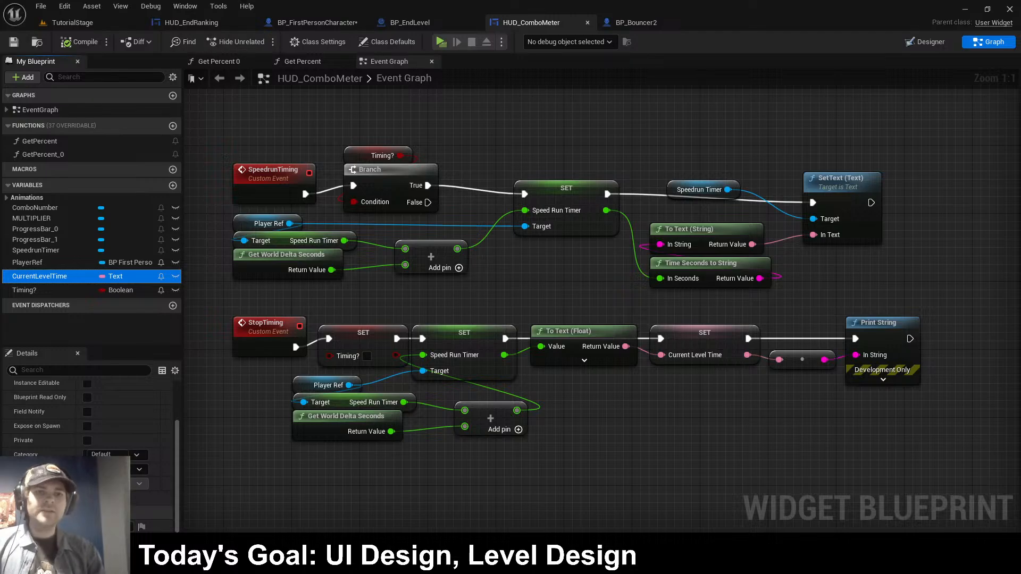
pyautogui.hotkey('ctrl', 'shift', 's')
# - Back in BP_FirstPersonCharacter, try a Set Current Level Time node on Combo Ref with New Best as its input
pyautogui.click(317, 23)
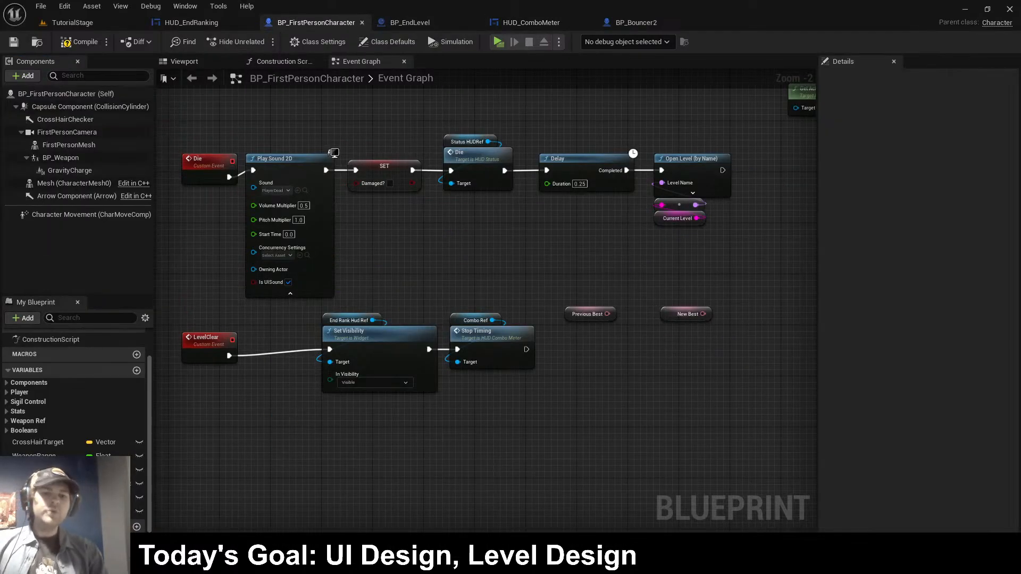
pyautogui.moveTo(702, 315); pyautogui.dragTo(691, 333)
pyautogui.press('Escape')
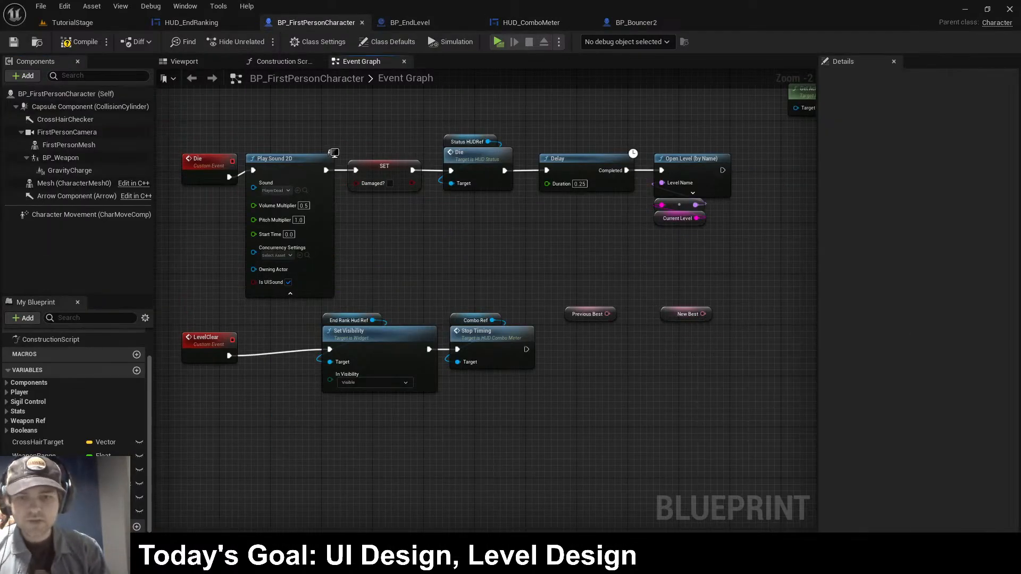
pyautogui.moveTo(492, 320); pyautogui.dragTo(680, 338)
pyautogui.write('set com')
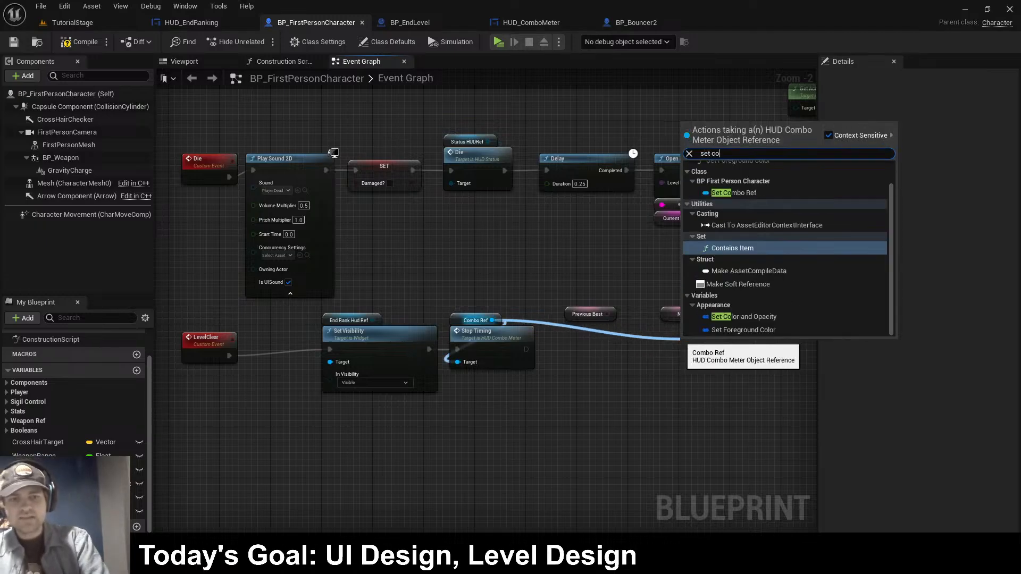
pyautogui.press('BackSpace')
pyautogui.press('BackSpace')
pyautogui.press('BackSpace')
pyautogui.write('current')
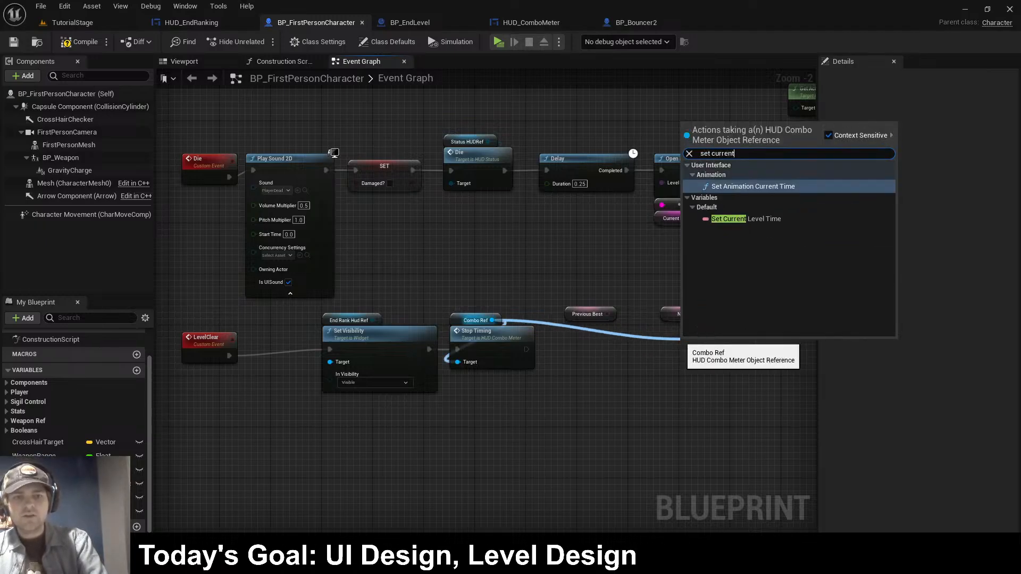
pyautogui.click(745, 218)
pyautogui.moveTo(688, 366); pyautogui.dragTo(759, 355)
pyautogui.click(771, 324)
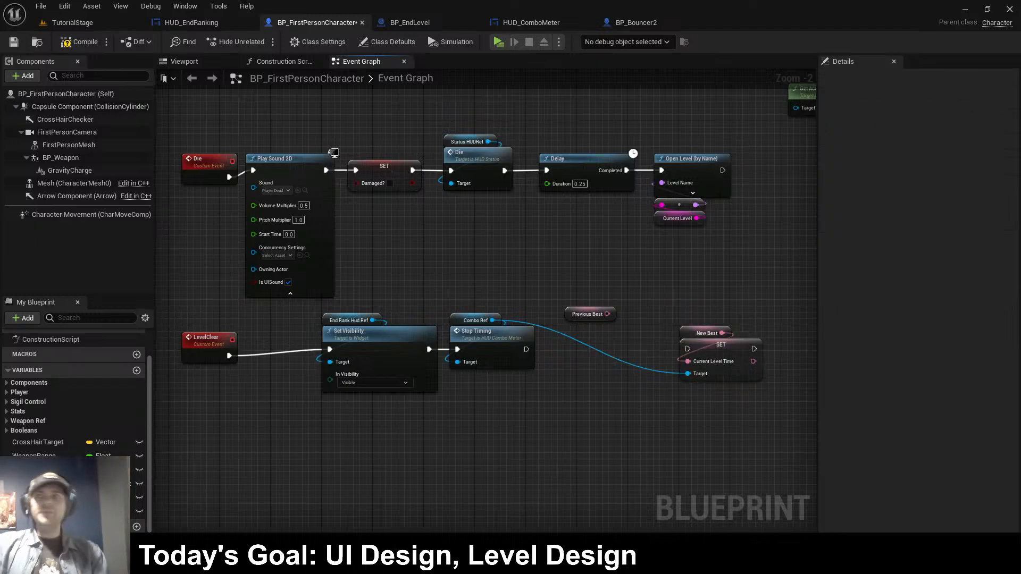
# - Delete the Set Current Level Time node, return the New Best getter to Previous Best's row, and compile
pyautogui.click(720, 348)
pyautogui.press('Delete')
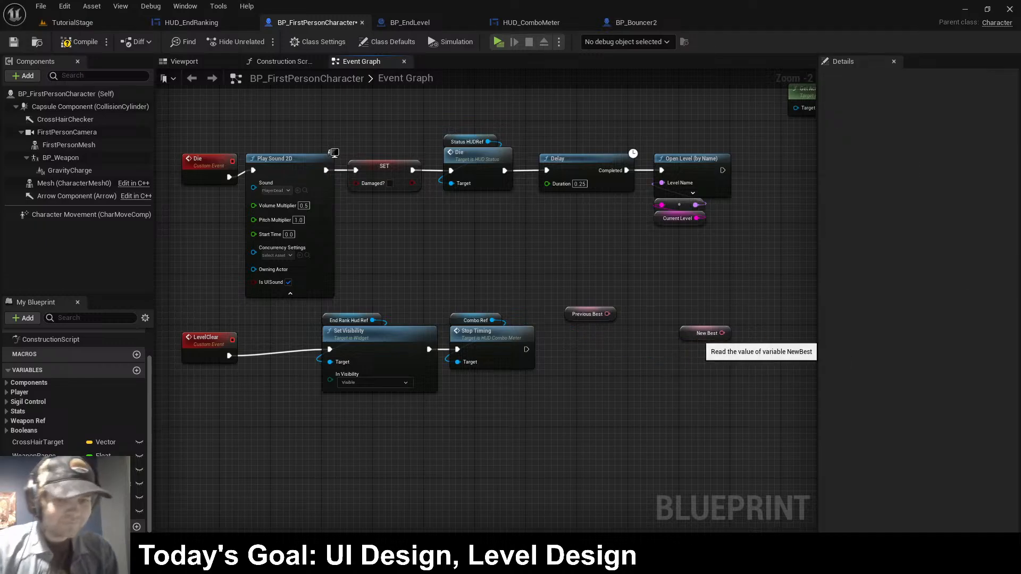
pyautogui.moveTo(706, 333)
pyautogui.mouseDown()
pyautogui.moveTo(693, 307)
pyautogui.moveTo(699, 314)
pyautogui.mouseUp()
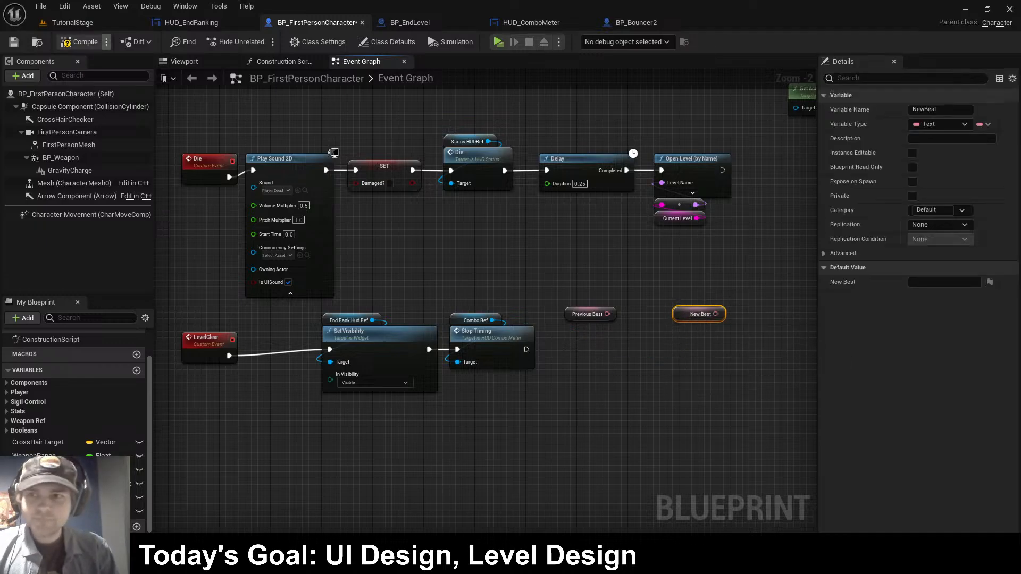
pyautogui.click(74, 42)
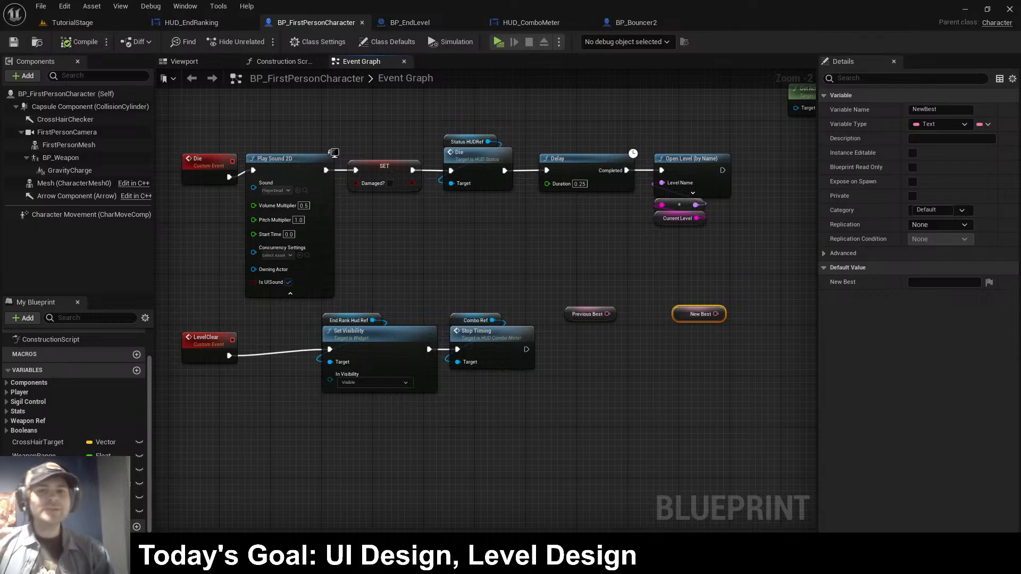
# - Review the event graphs of HUD_ComboMeter, HUD_EndRanking, BP_EndLevel and BP_FirstPersonCharacter for a way to pass the level time to the end-ranking HUD
pyautogui.click(531, 22)
pyautogui.click(191, 23)
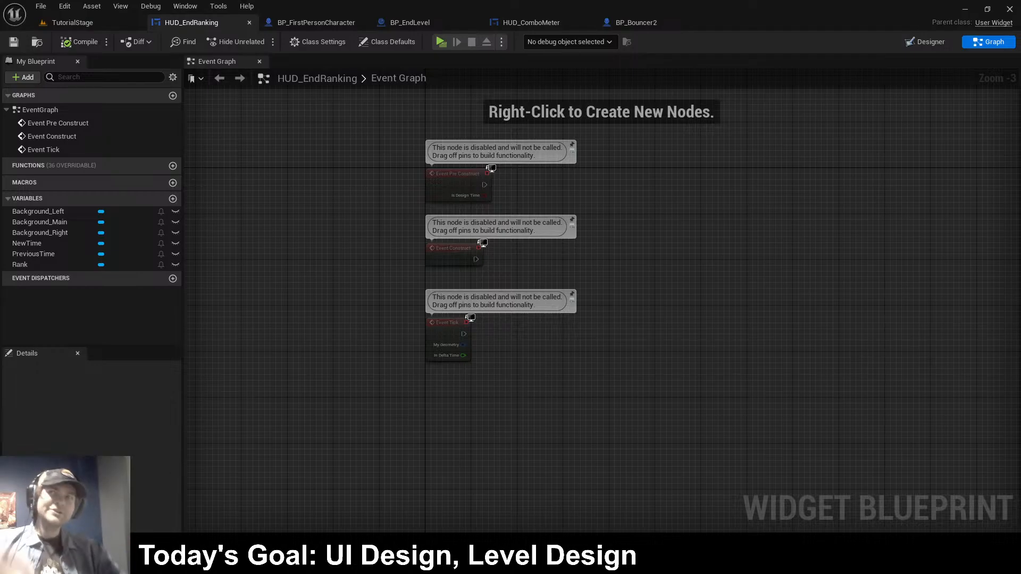
pyautogui.click(531, 22)
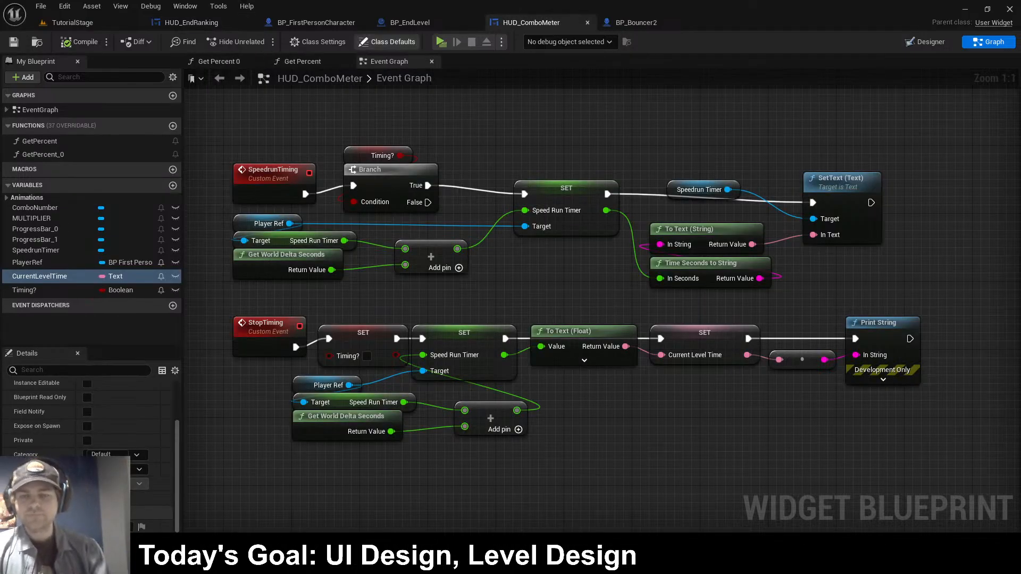
pyautogui.click(420, 22)
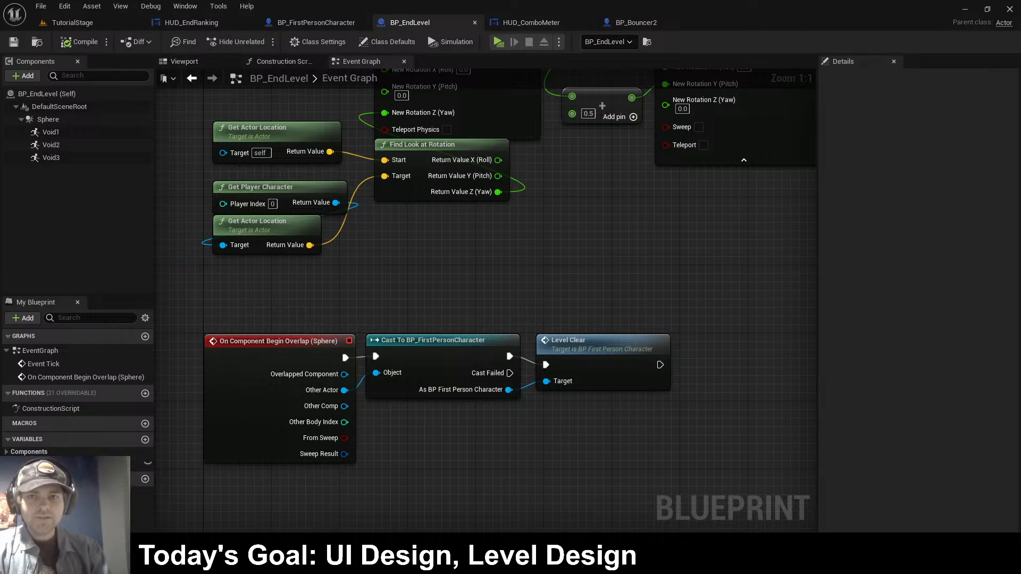
pyautogui.click(192, 22)
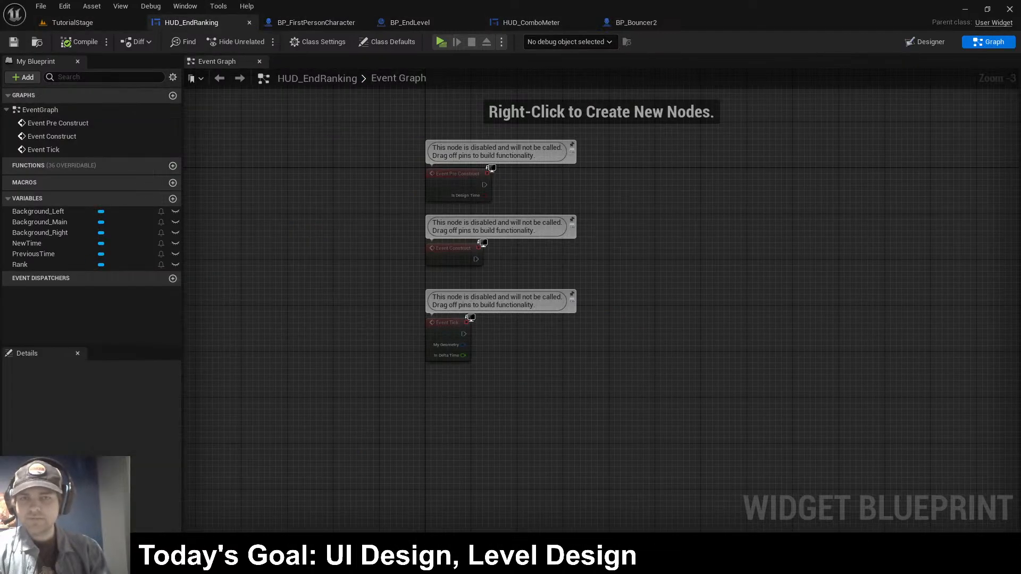
pyautogui.click(531, 22)
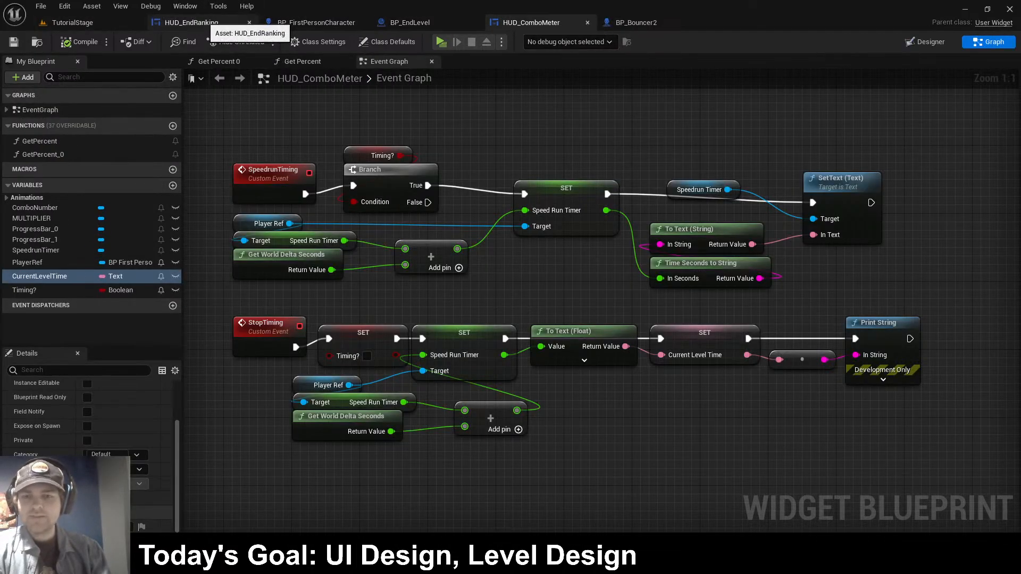
pyautogui.click(205, 22)
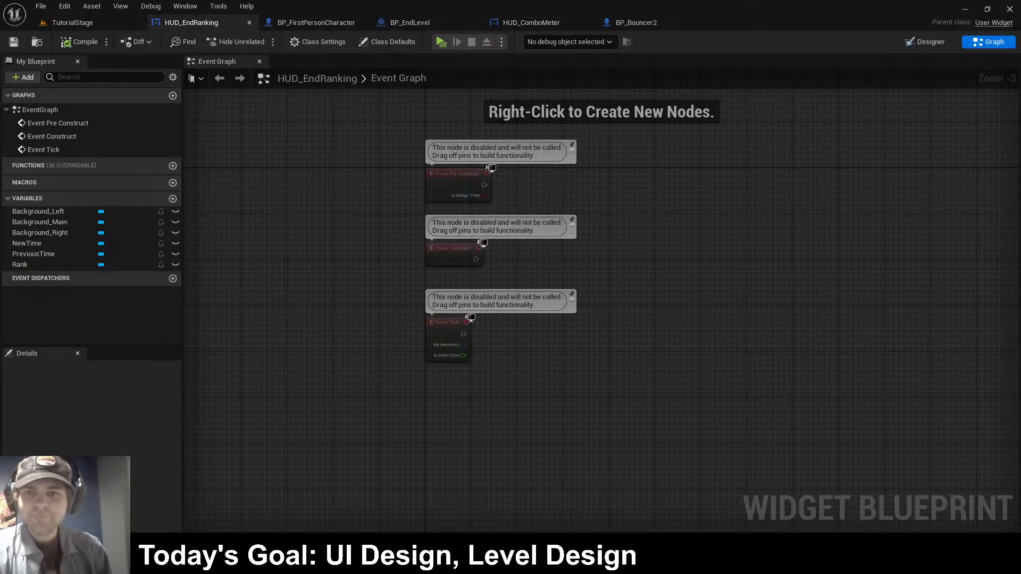
pyautogui.click(315, 22)
pyautogui.click(556, 299)
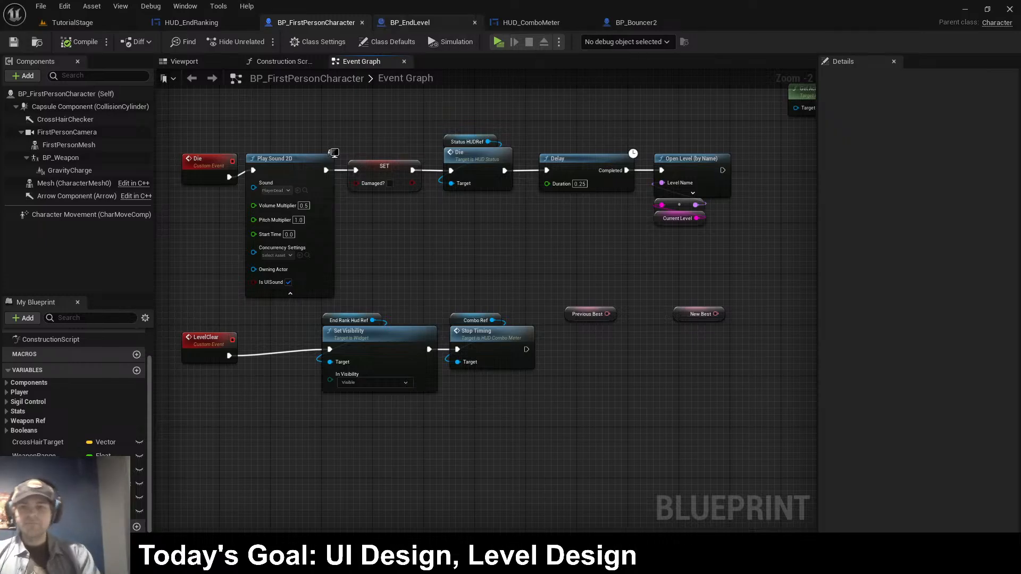
pyautogui.click(531, 22)
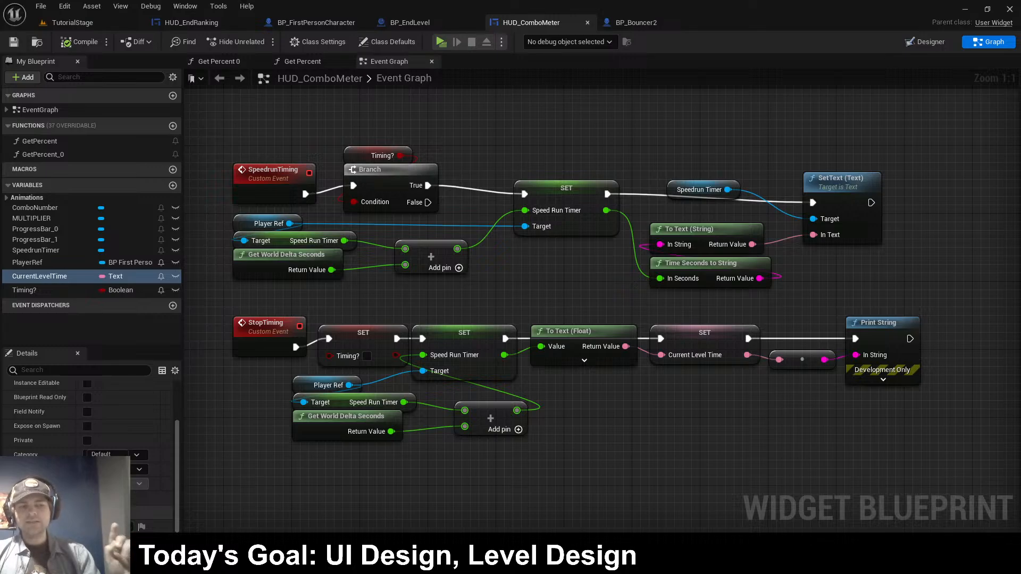
# - Examine the designer layout and event graph of HUD_ComboMeter, looking at where the SpeedrunTimer text sits
pyautogui.click(926, 41)
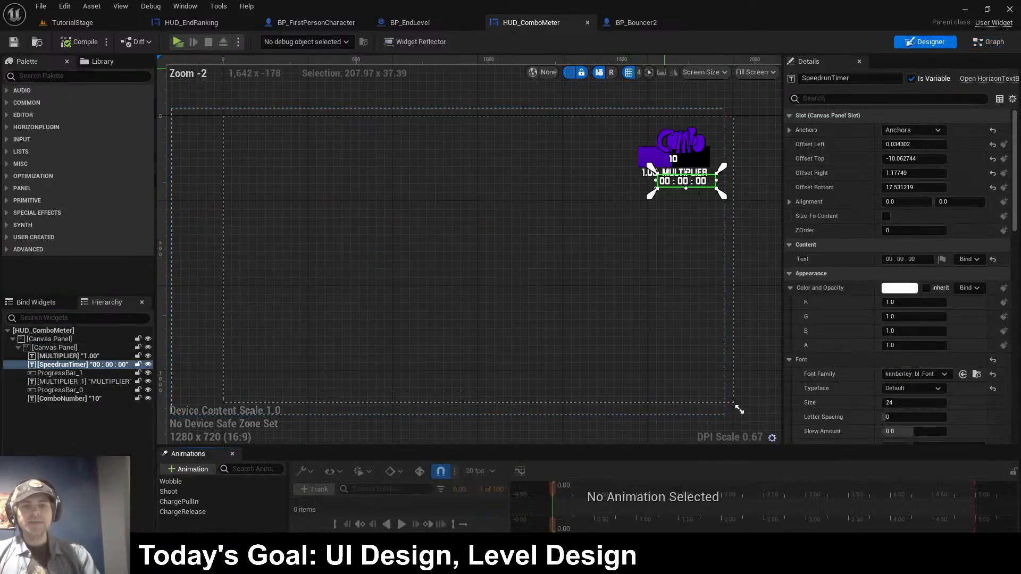
pyautogui.scroll(4, 718, 193)
pyautogui.click(651, 168)
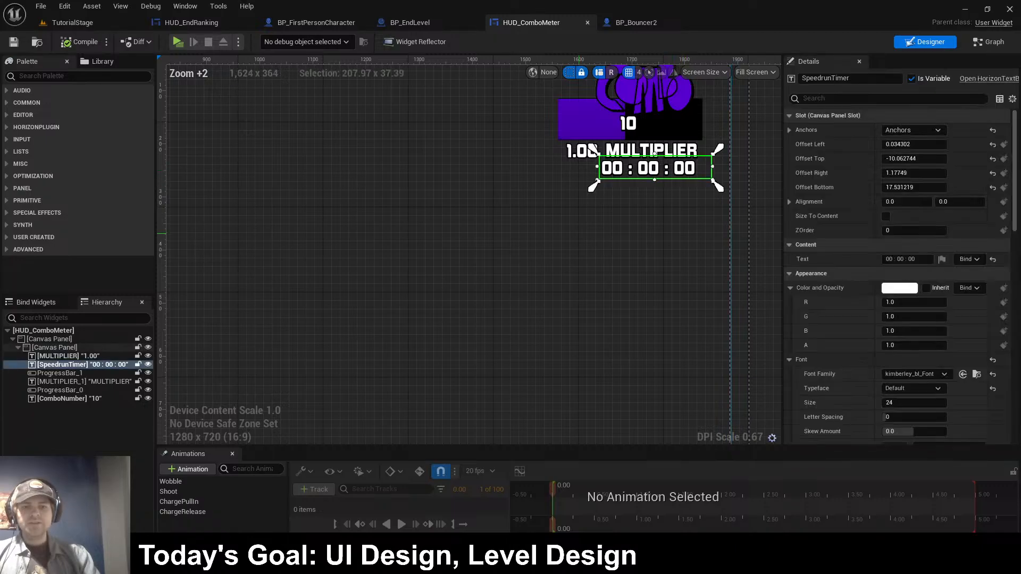
pyautogui.click(716, 218)
pyautogui.scroll(-3, 716, 218)
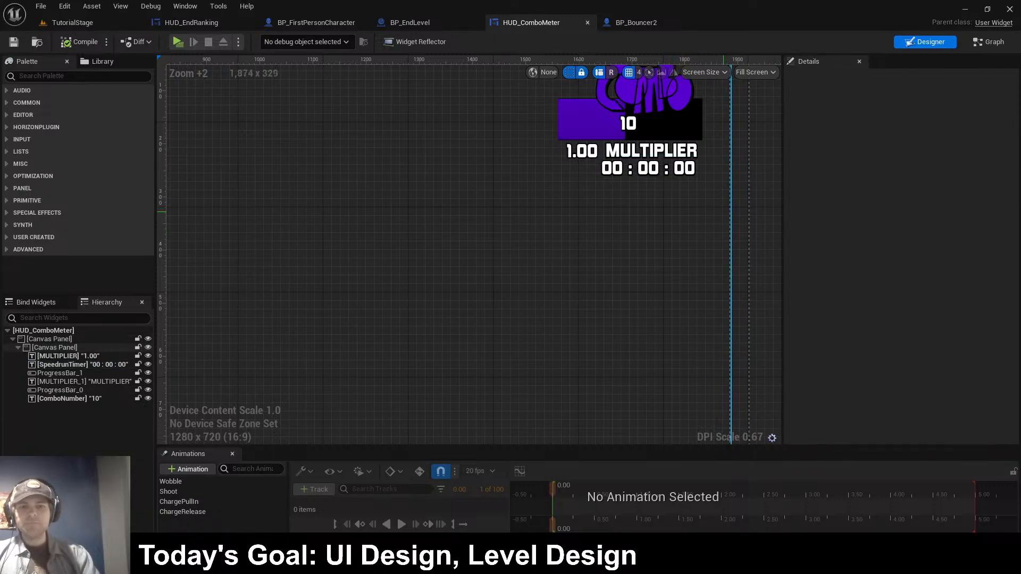
pyautogui.scroll(-2, 763, 399)
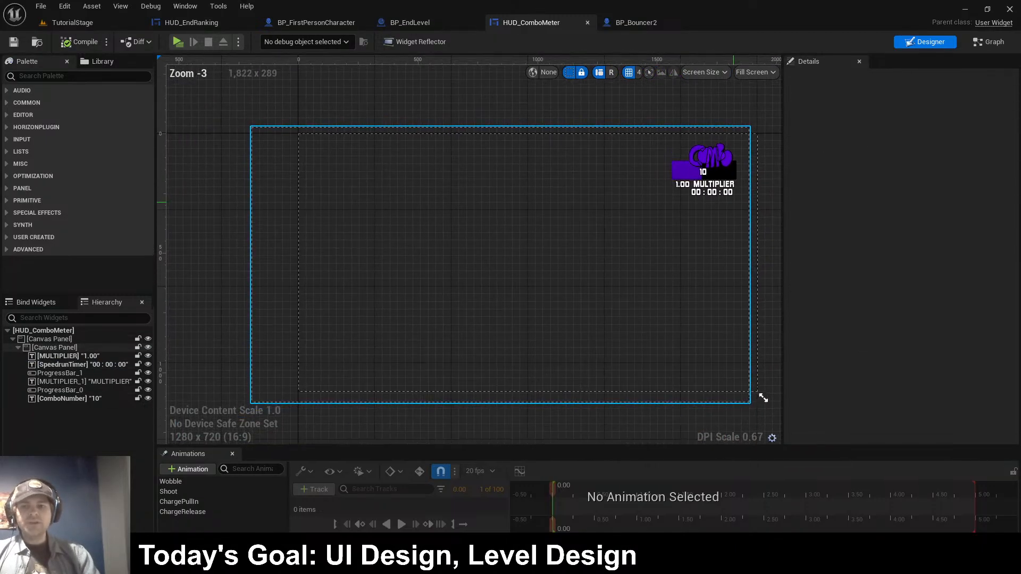
pyautogui.click(763, 399)
pyautogui.click(988, 42)
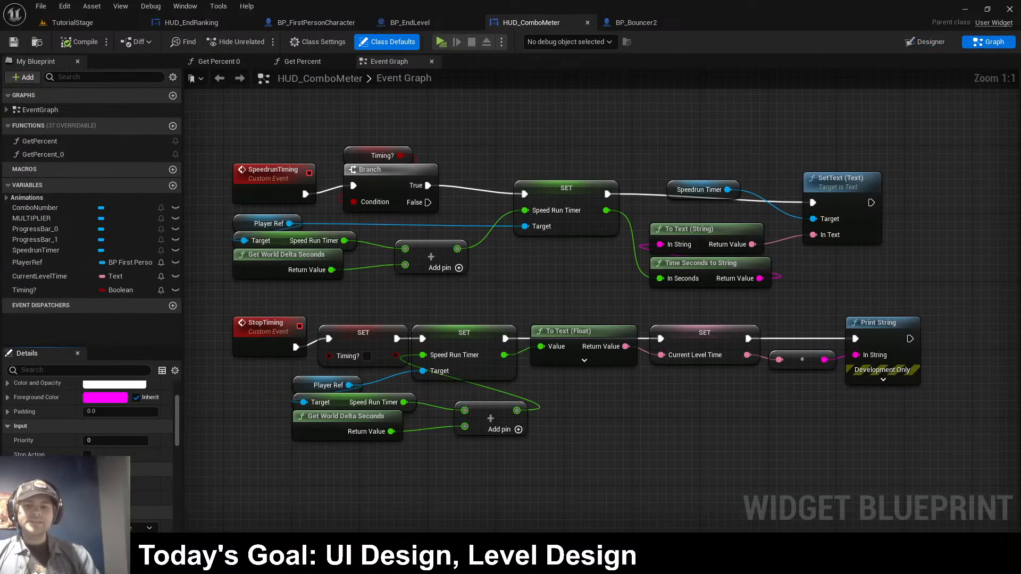
pyautogui.moveTo(226, 481); pyautogui.dragTo(999, 301)
pyautogui.click(1000, 300)
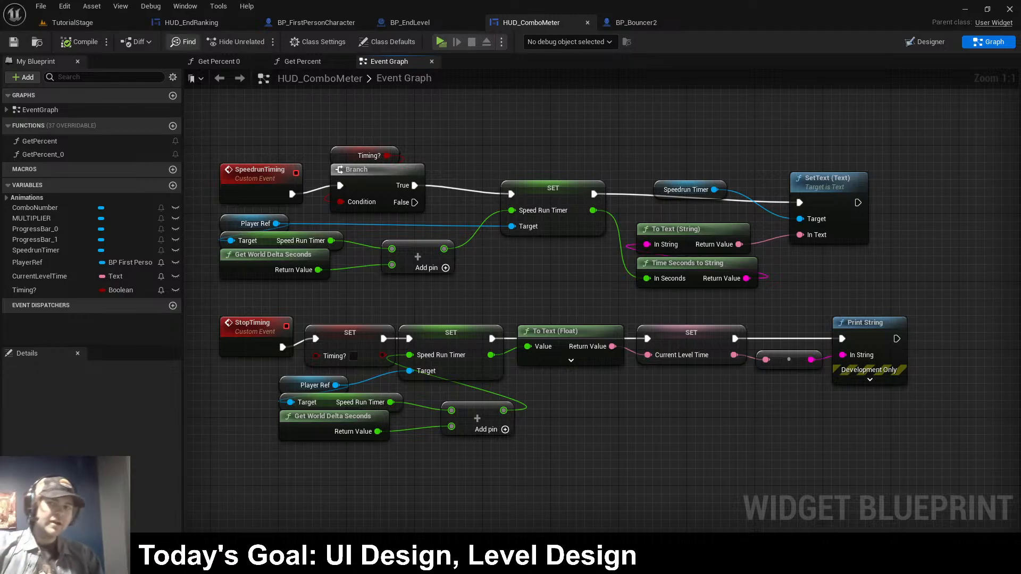
# - Compare the HUD_EndRanking layout and its three background images with the LevelClear graph in BP_FirstPersonCharacter and with HUD_ComboMeter
pyautogui.click(191, 23)
pyautogui.click(925, 42)
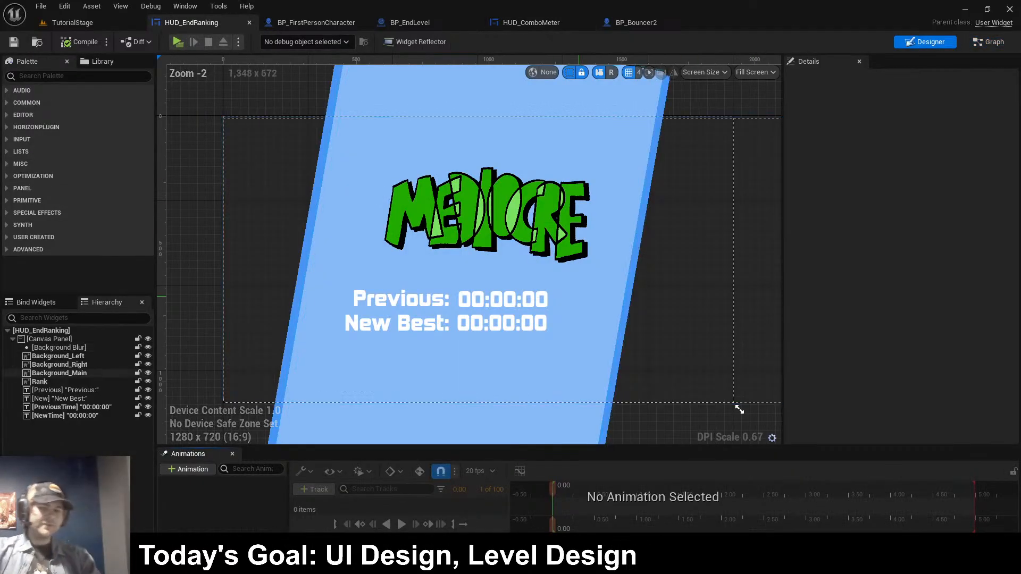
pyautogui.click(72, 406)
pyautogui.click(739, 409)
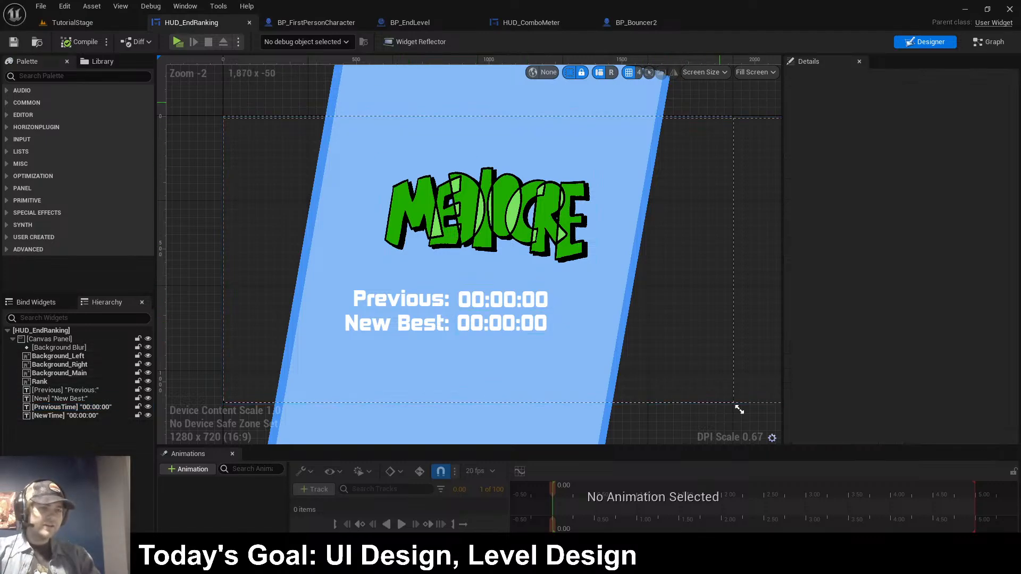
pyautogui.click(316, 22)
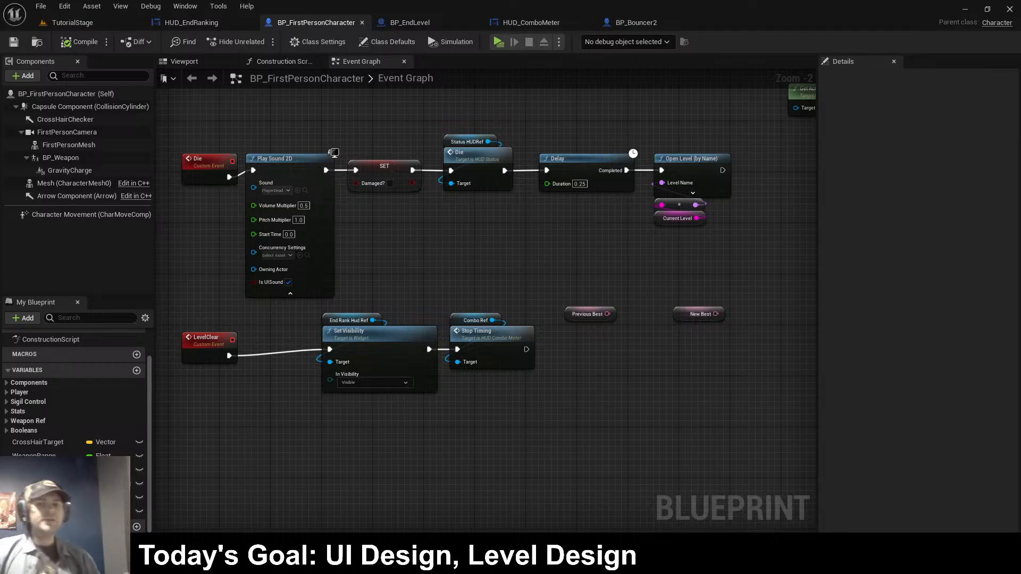
pyautogui.click(531, 22)
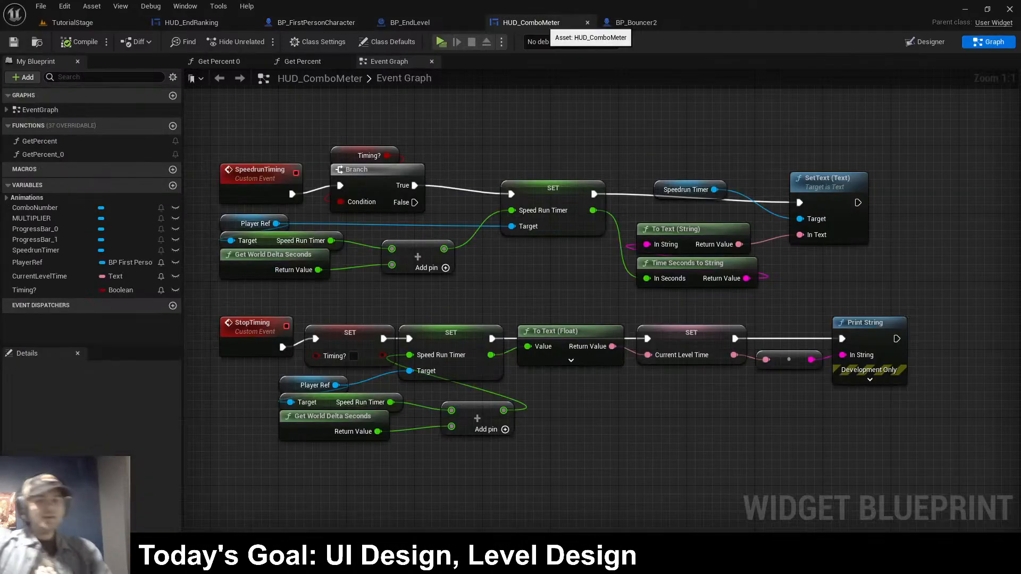
pyautogui.click(191, 22)
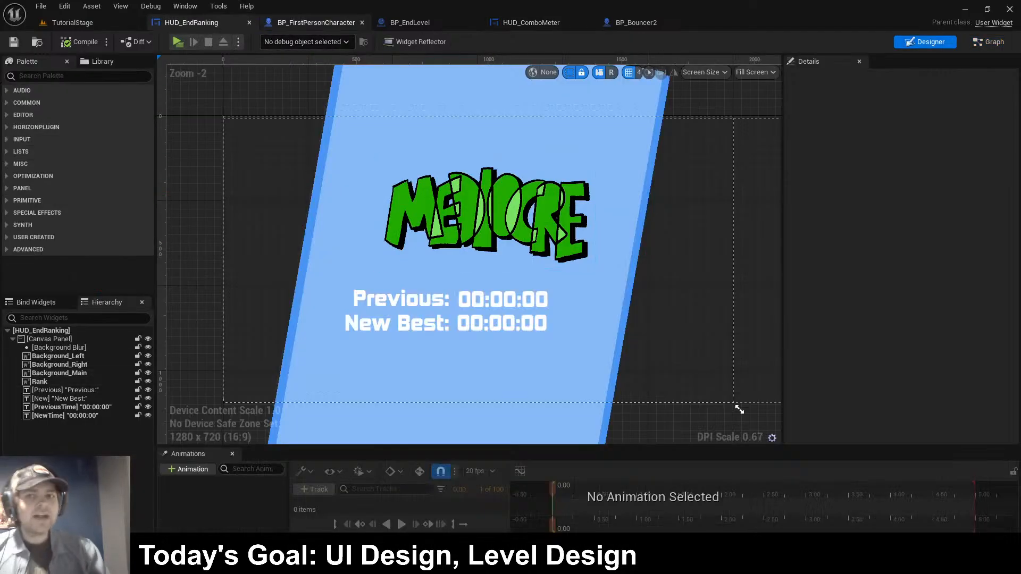
pyautogui.click(316, 23)
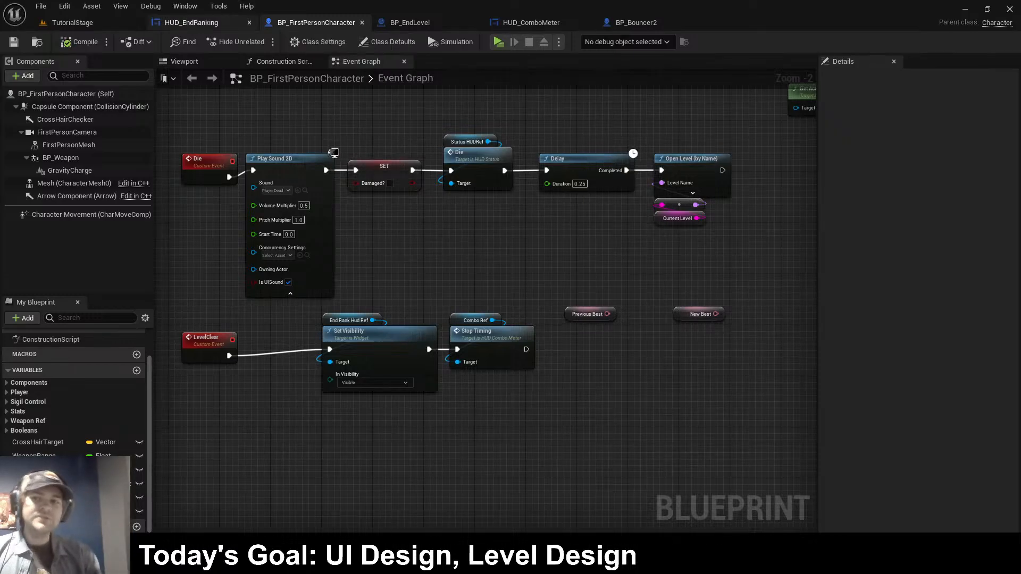
pyautogui.click(234, 23)
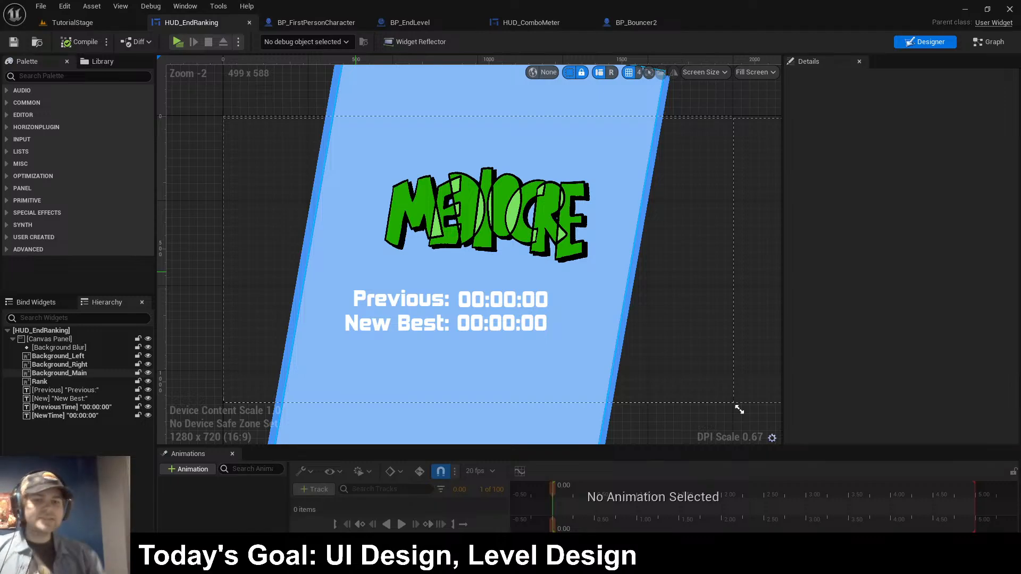
pyautogui.click(307, 246)
pyautogui.keyDown('ctrl'); pyautogui.click(340, 246); pyautogui.keyUp('ctrl')
pyautogui.keyDown('ctrl'); pyautogui.click(643, 205); pyautogui.keyUp('ctrl')
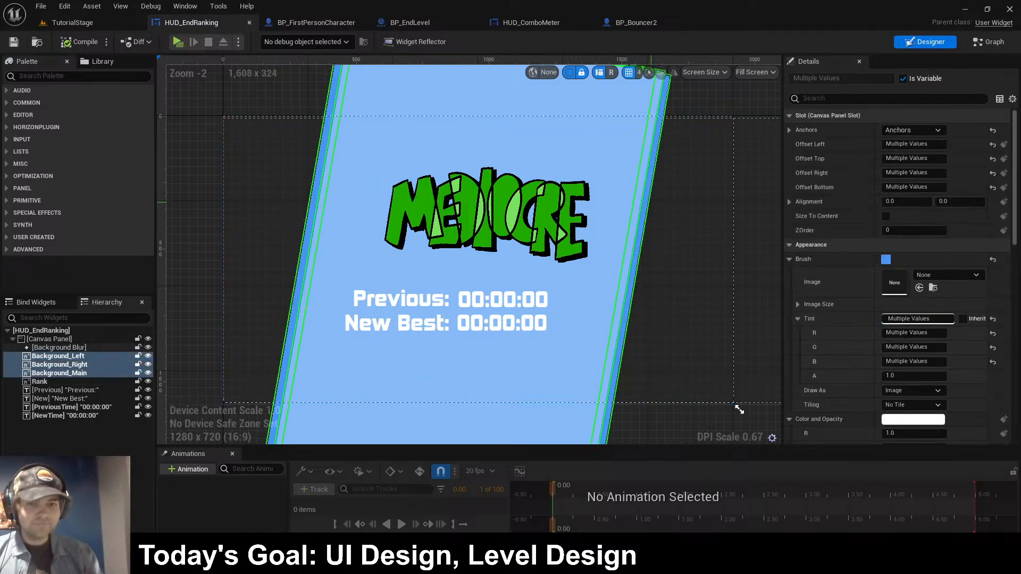
pyautogui.click(531, 23)
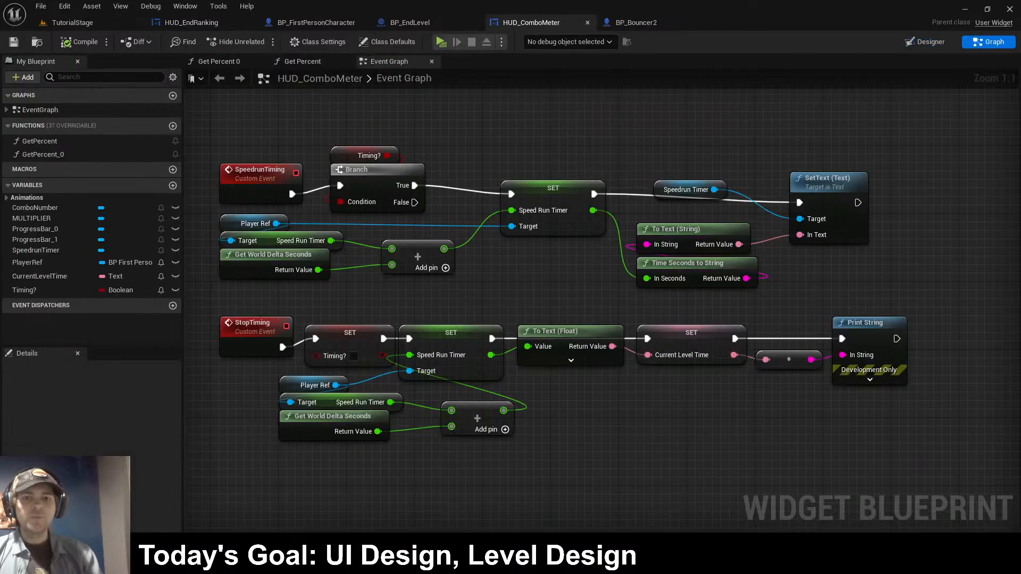
pyautogui.click(925, 42)
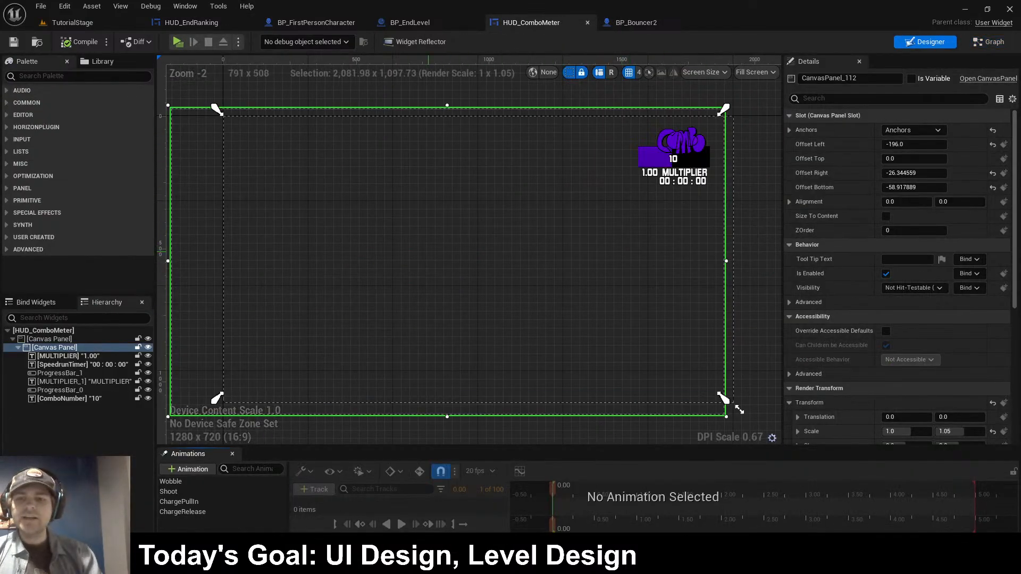
# - Select the nested canvas panel in HUD_ComboMeter and pull its left edge slightly inward
pyautogui.moveTo(629, 243); pyautogui.dragTo(659, 236, button='right')
pyautogui.click(90, 348)
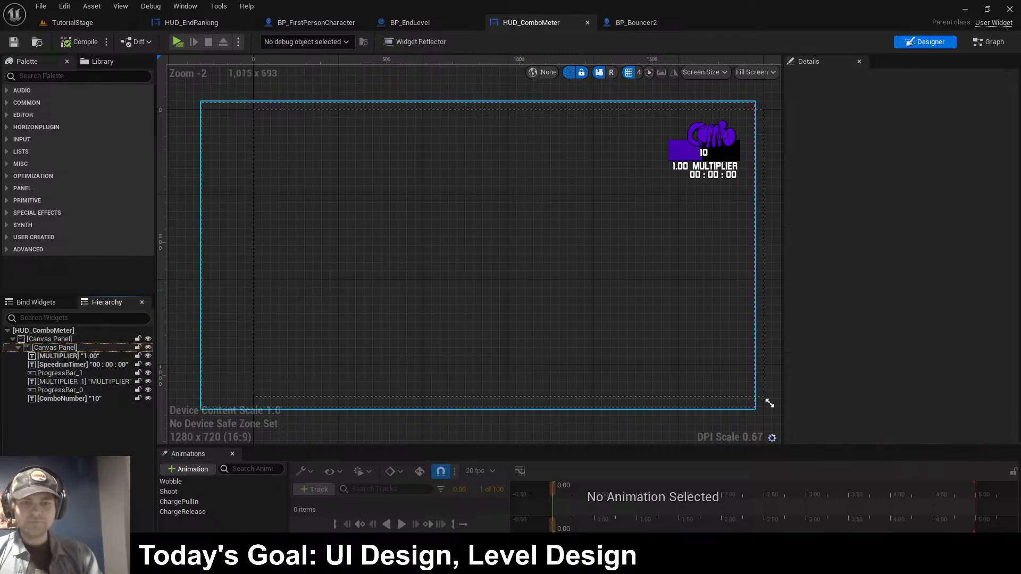
pyautogui.click(90, 348)
pyautogui.click(184, 229)
pyautogui.click(254, 173)
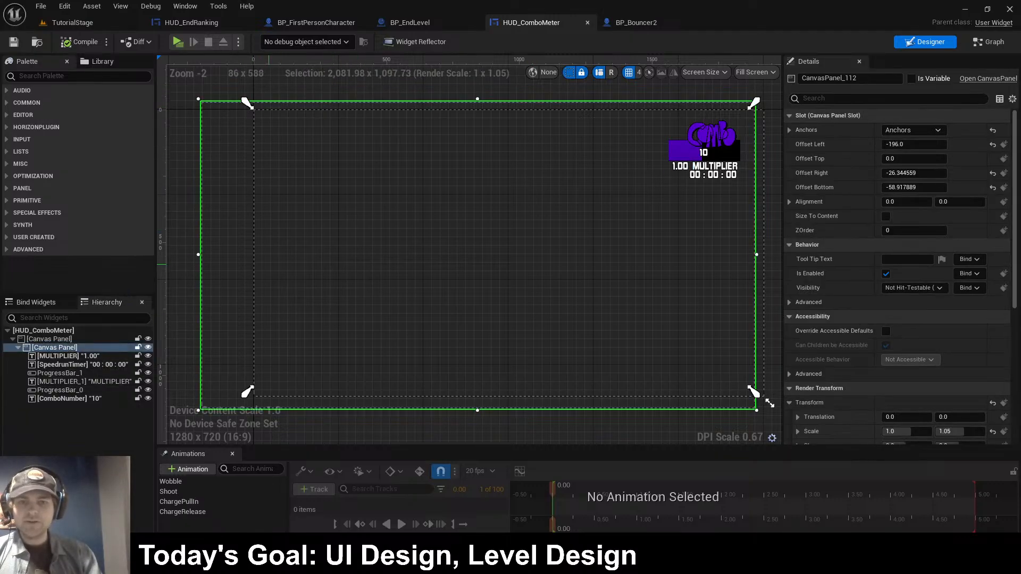
pyautogui.moveTo(197, 256); pyautogui.dragTo(213, 255)
pyautogui.click(201, 231)
# - Check the settings of the Background_Main image in HUD_EndRanking, then return to HUD_ComboMeter and compile it
pyautogui.click(192, 22)
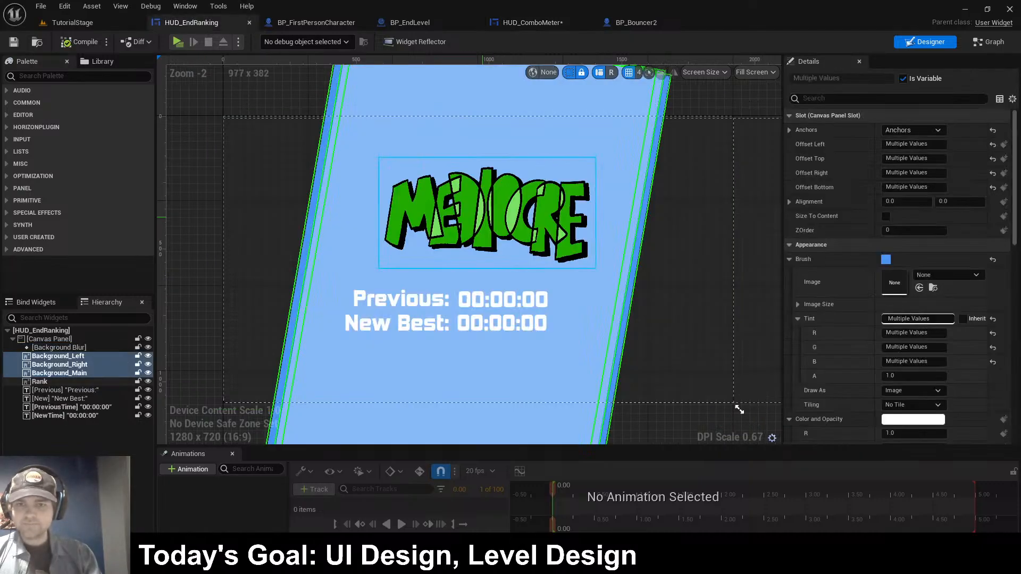
pyautogui.click(71, 365)
pyautogui.click(71, 374)
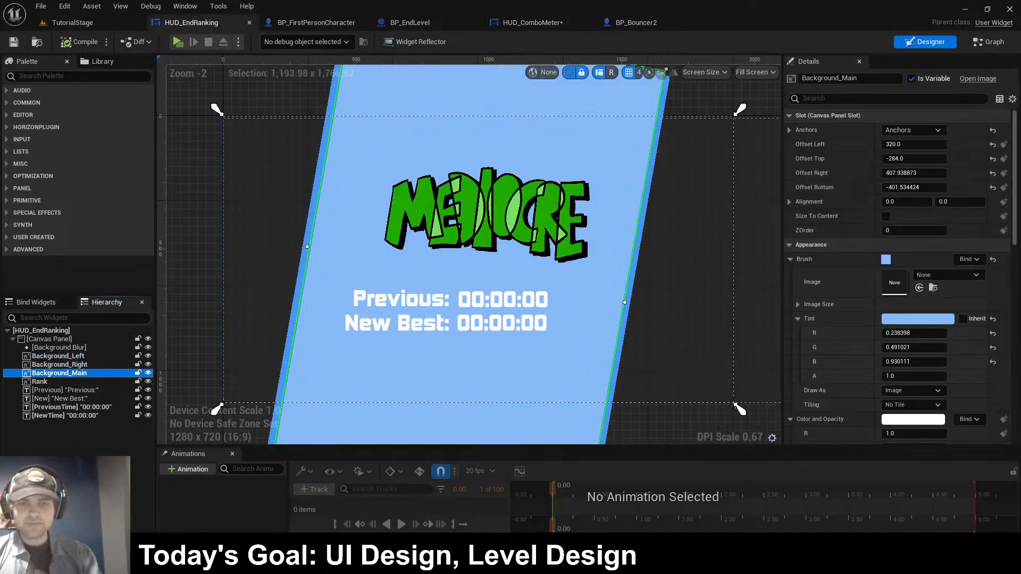
pyautogui.click(533, 23)
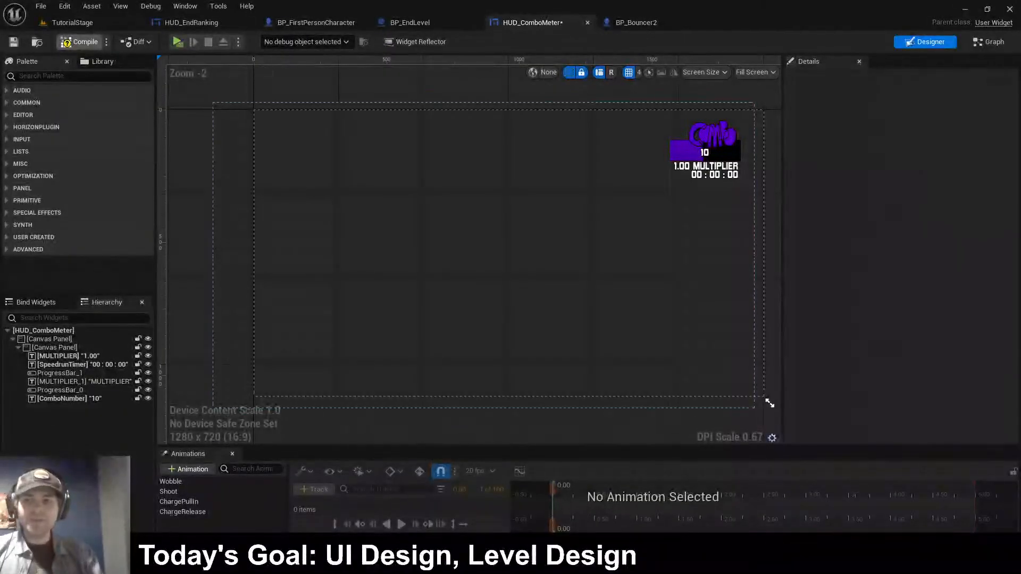
pyautogui.click(80, 42)
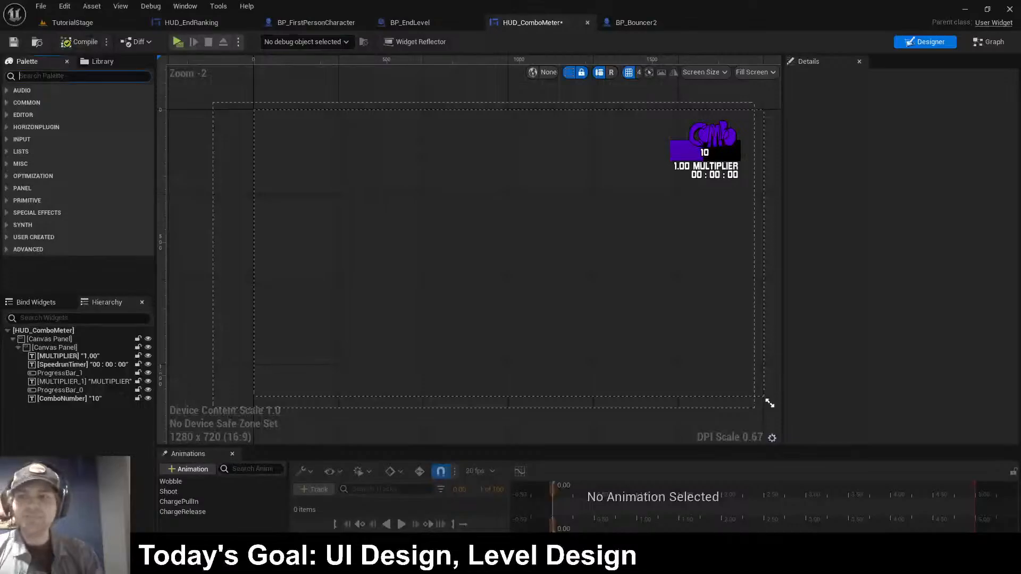
# - Add an Image widget to the nested canvas panel and set its brush image to MEDIOCRE_Sprite
pyautogui.write('image')
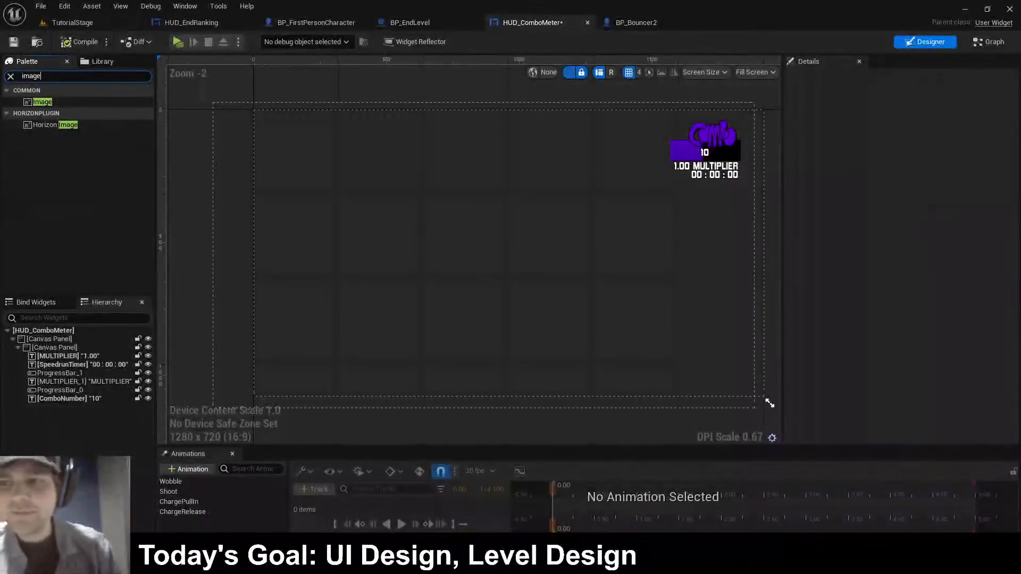
pyautogui.moveTo(42, 101)
pyautogui.mouseDown()
pyautogui.moveTo(501, 234)
pyautogui.moveTo(461, 210)
pyautogui.moveTo(577, 266)
pyautogui.mouseUp()
pyautogui.click(946, 275)
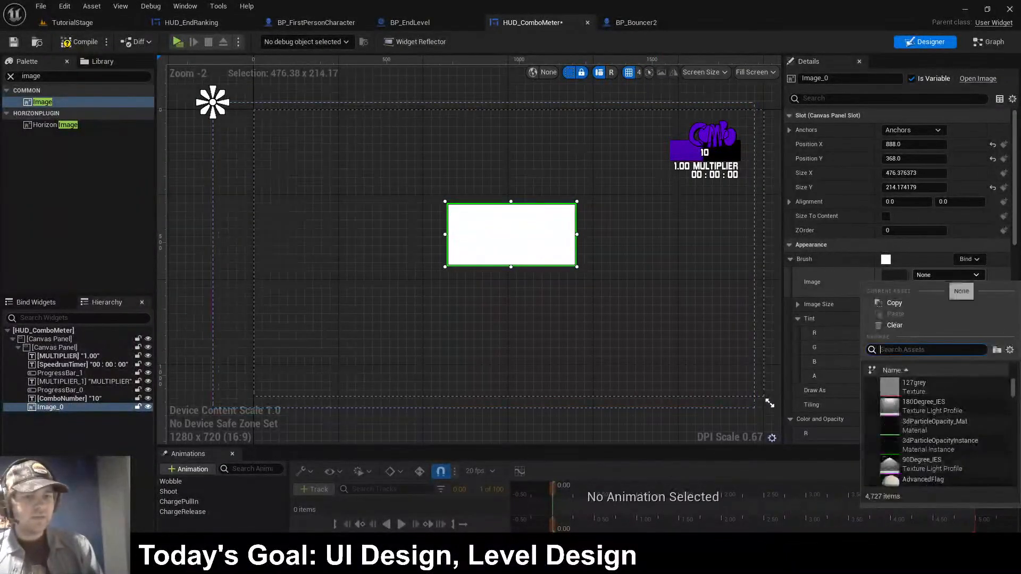
pyautogui.write('medicor')
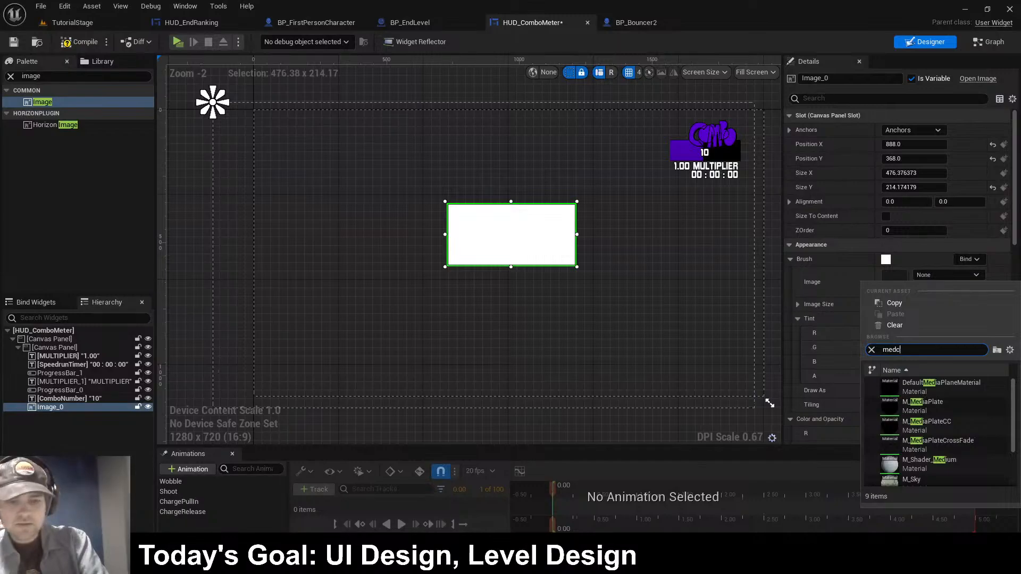
pyautogui.press('BackSpace')
pyautogui.write('ic')
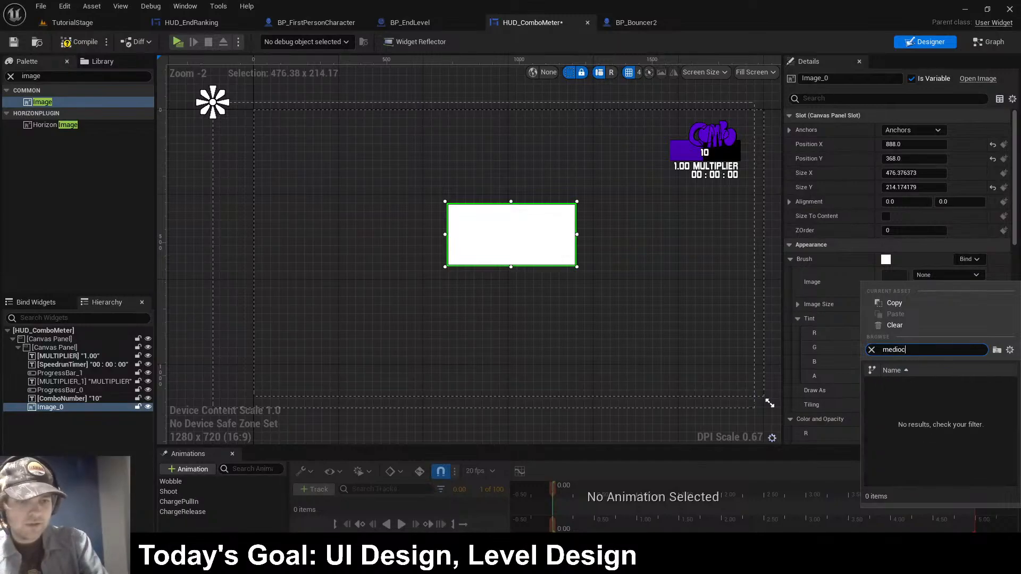
pyautogui.write('re')
pyautogui.click(929, 406)
# - Enlarge the MEDIOCRE image to about 536 by 238, place it above the canvas centre and bring its anchors in around it
pyautogui.moveTo(511, 234); pyautogui.dragTo(482, 231)
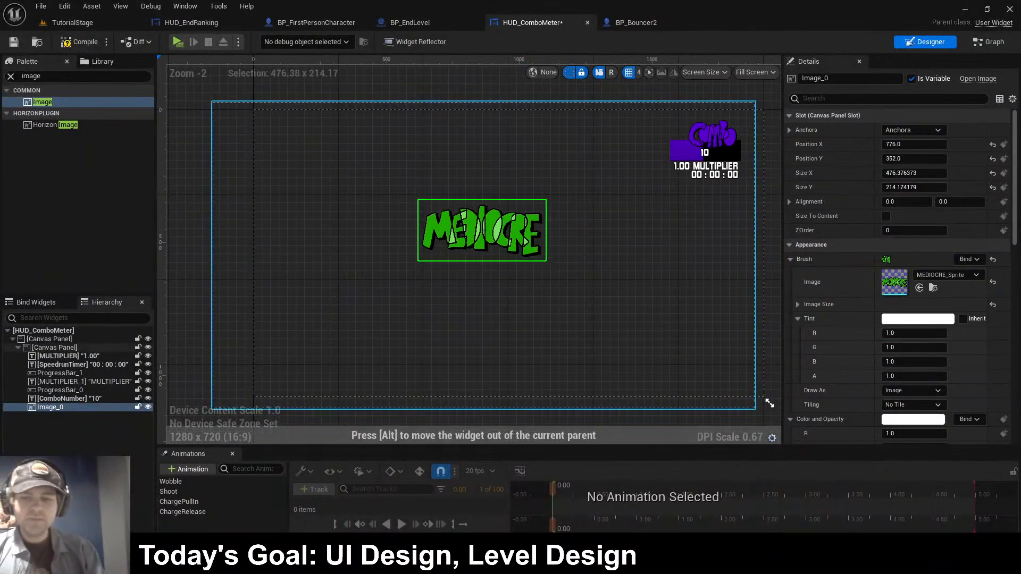
pyautogui.moveTo(546, 261); pyautogui.dragTo(563, 268)
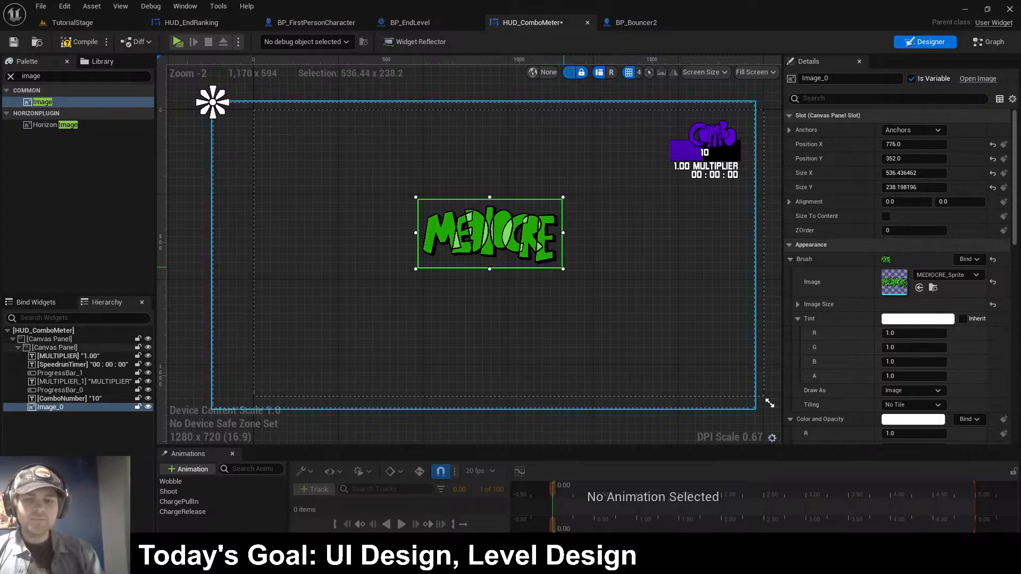
pyautogui.moveTo(490, 235); pyautogui.dragTo(484, 237)
pyautogui.moveTo(215, 106); pyautogui.dragTo(533, 224)
pyautogui.moveTo(405, 193); pyautogui.dragTo(403, 168)
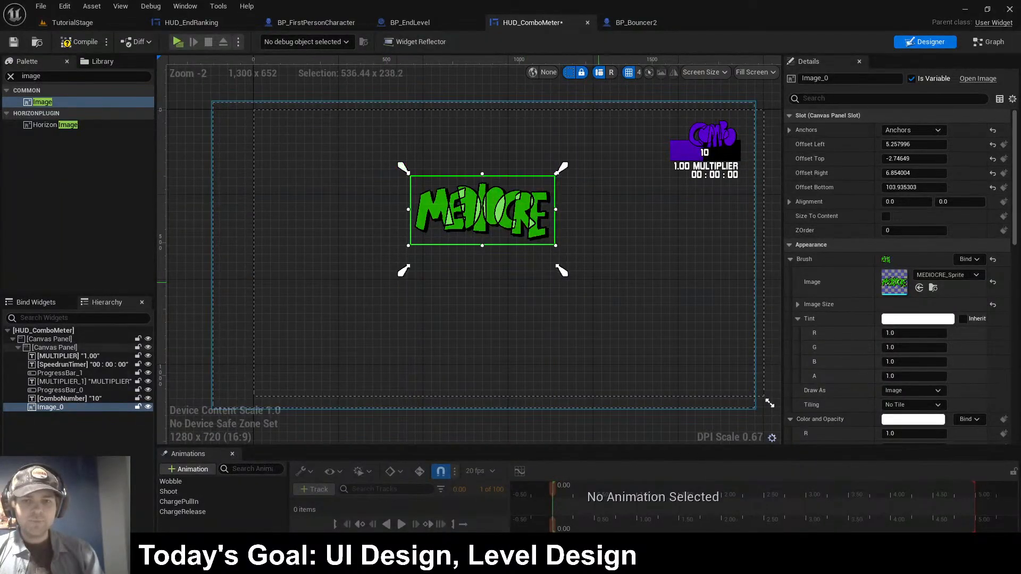
pyautogui.moveTo(561, 271); pyautogui.dragTo(563, 255)
# - Add a second Image widget as a tall panel of about 891 by 1489 and set its render transform angle to 10
pyautogui.moveTo(42, 102); pyautogui.dragTo(501, 243)
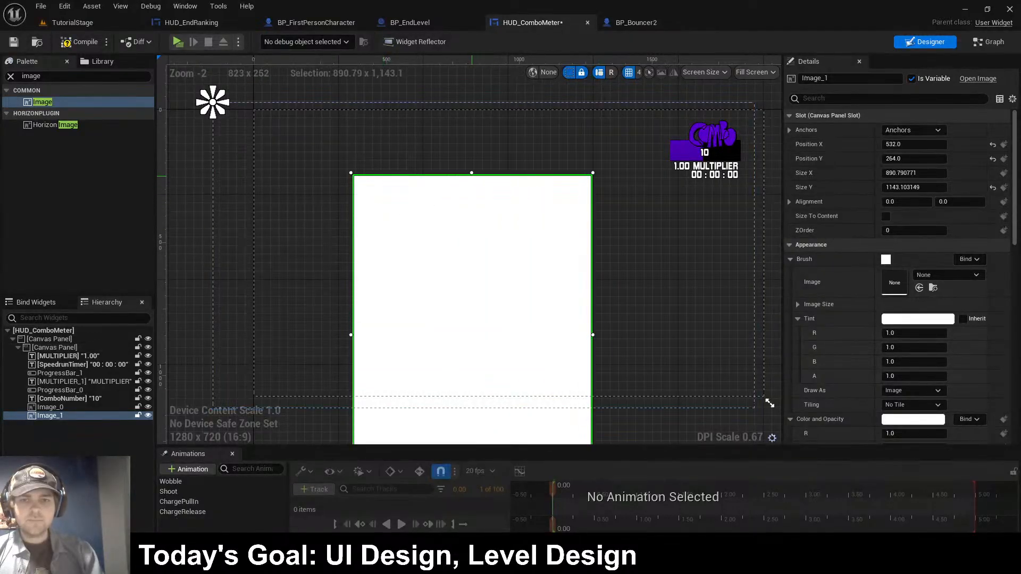
pyautogui.moveTo(472, 173); pyautogui.dragTo(472, 77)
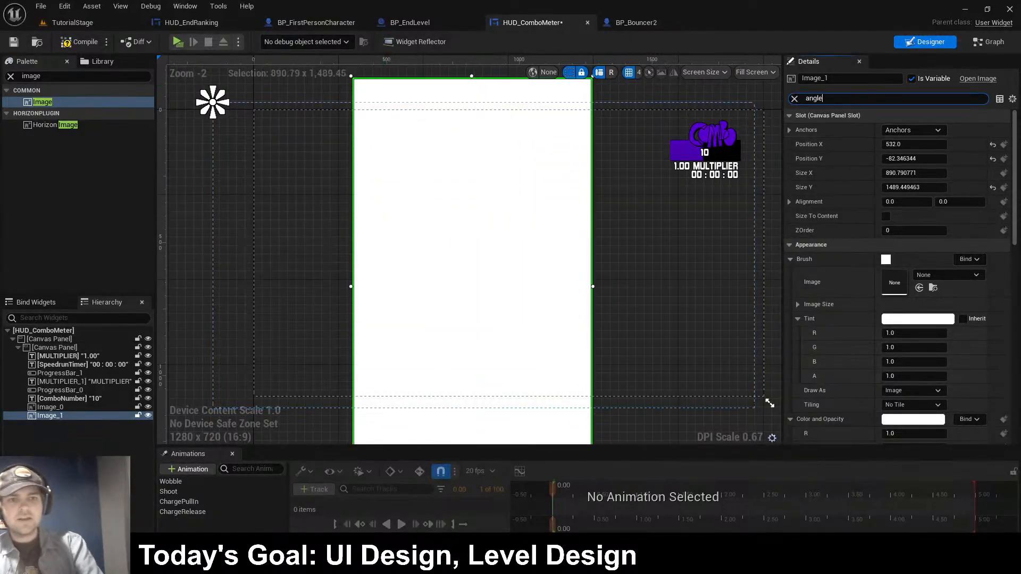
pyautogui.click(941, 144)
pyautogui.write('-10')
pyautogui.press('Return')
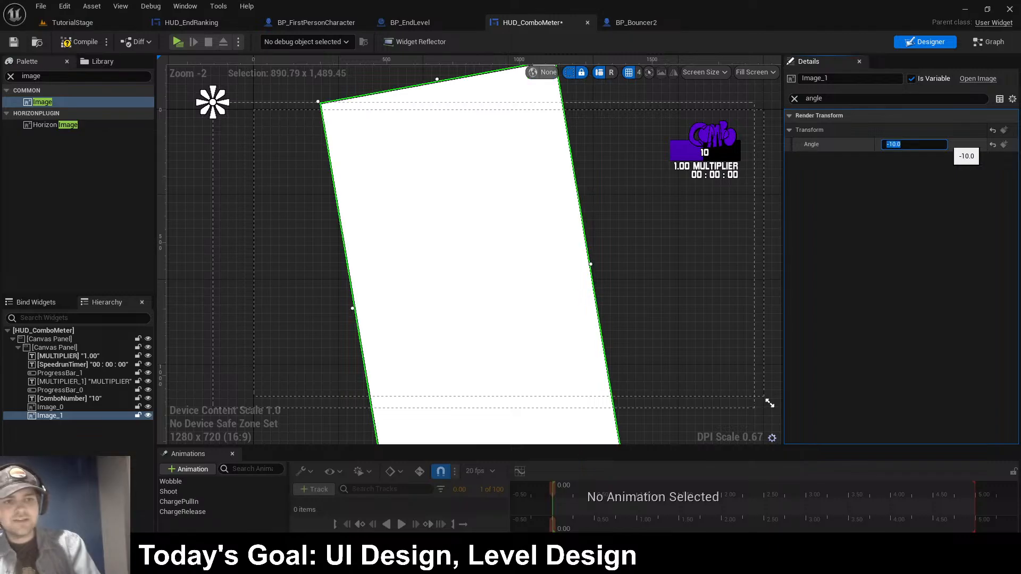
pyautogui.write('10')
pyautogui.press('Return')
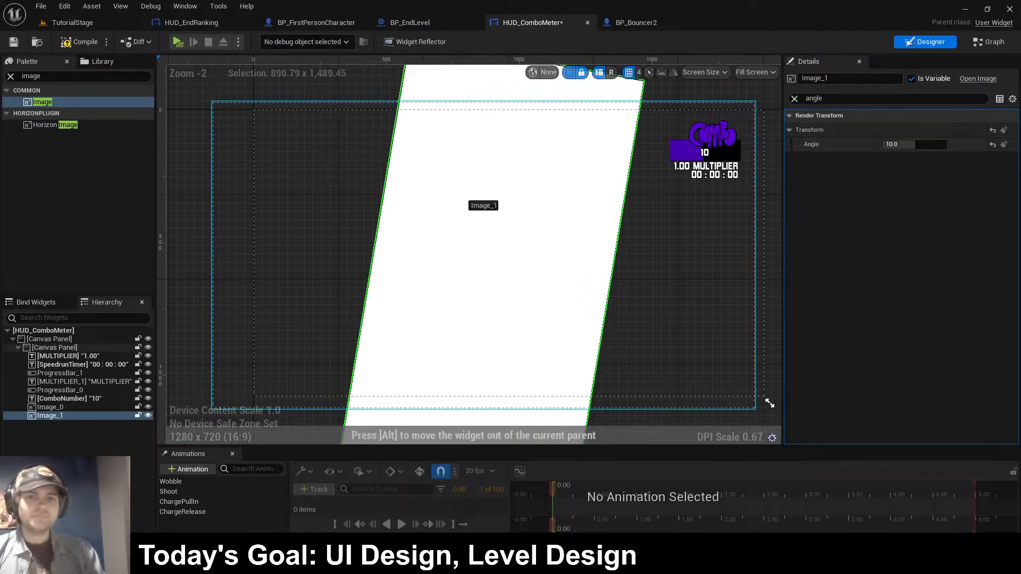
pyautogui.scroll(-3, 643, 344)
pyautogui.moveTo(533, 322); pyautogui.dragTo(528, 315)
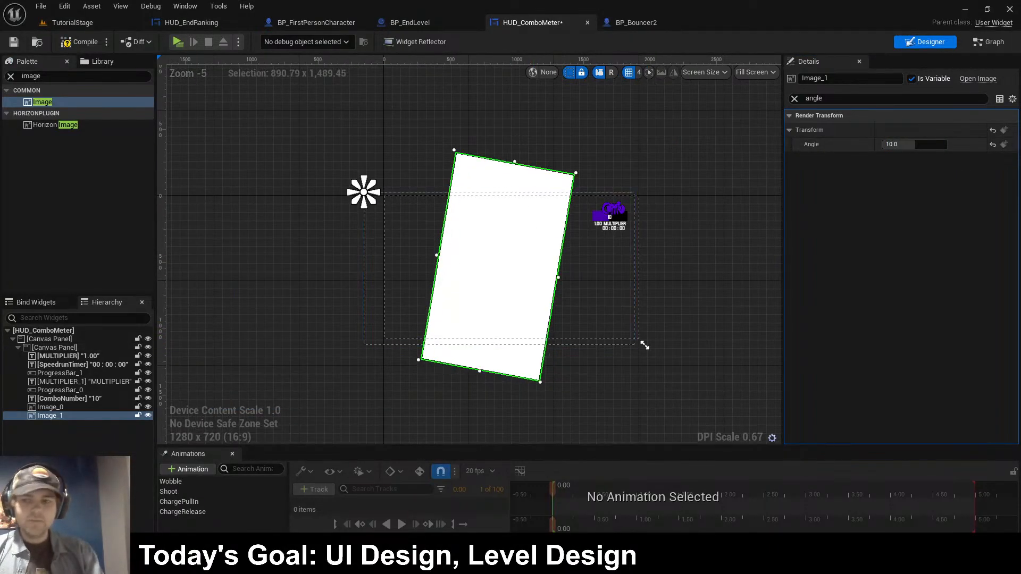
# - Order the slanted white image behind the MEDIOCRE image, renaming them Background_Main and Rank
pyautogui.moveTo(56, 416); pyautogui.dragTo(60, 405)
pyautogui.click(50, 416)
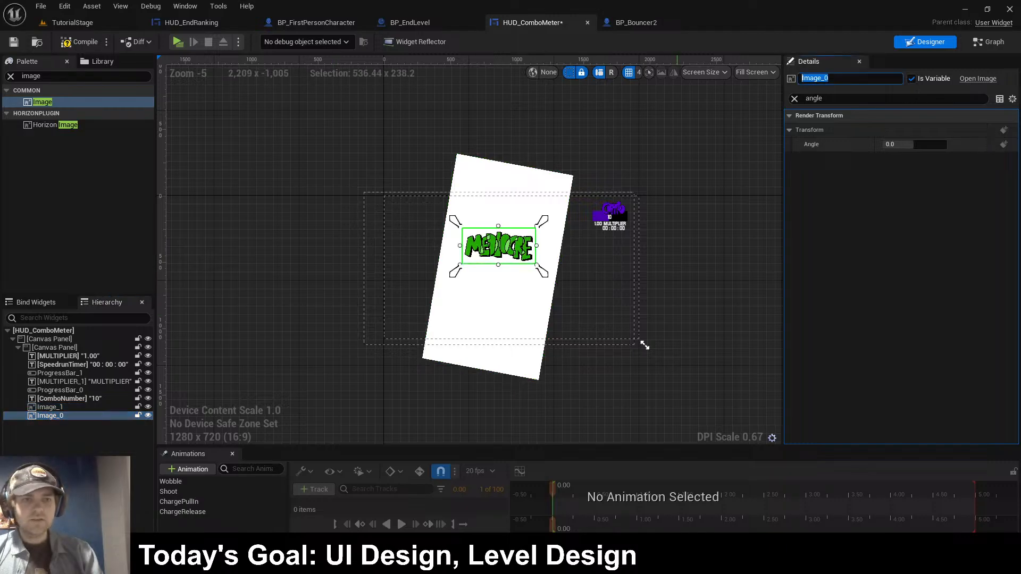
pyautogui.press('Up')
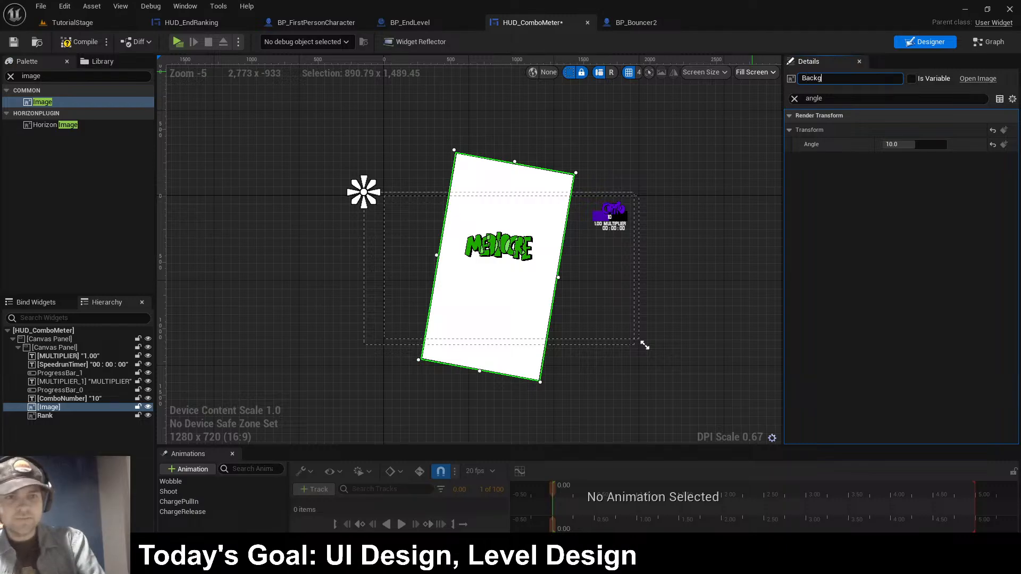
pyautogui.write('Background_Main')
pyautogui.press('Return')
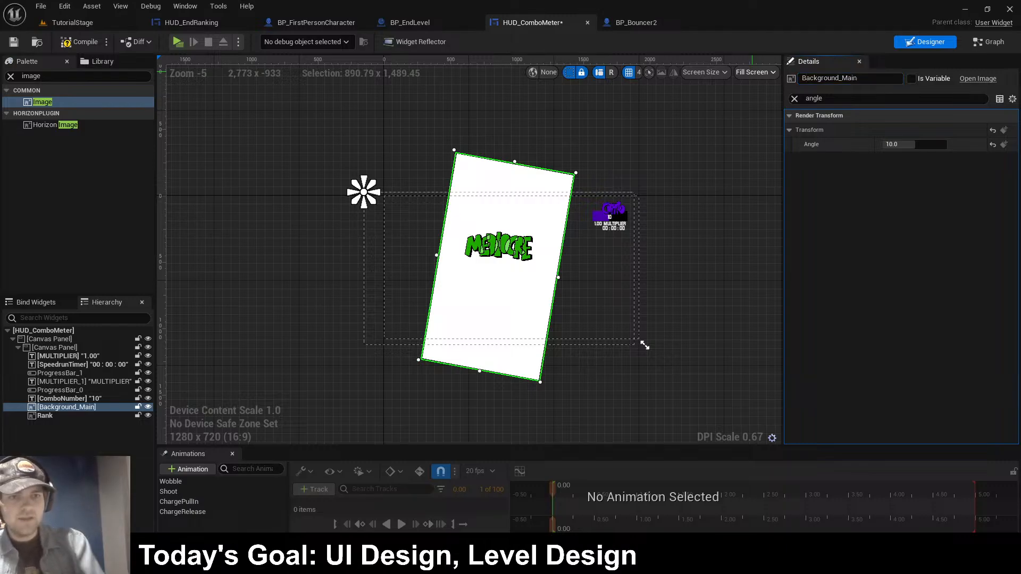
# - Tint Background_Main with the light blue sampled from the main panel in HUD_EndRanking, and save everything
pyautogui.click(794, 98)
pyautogui.click(944, 319)
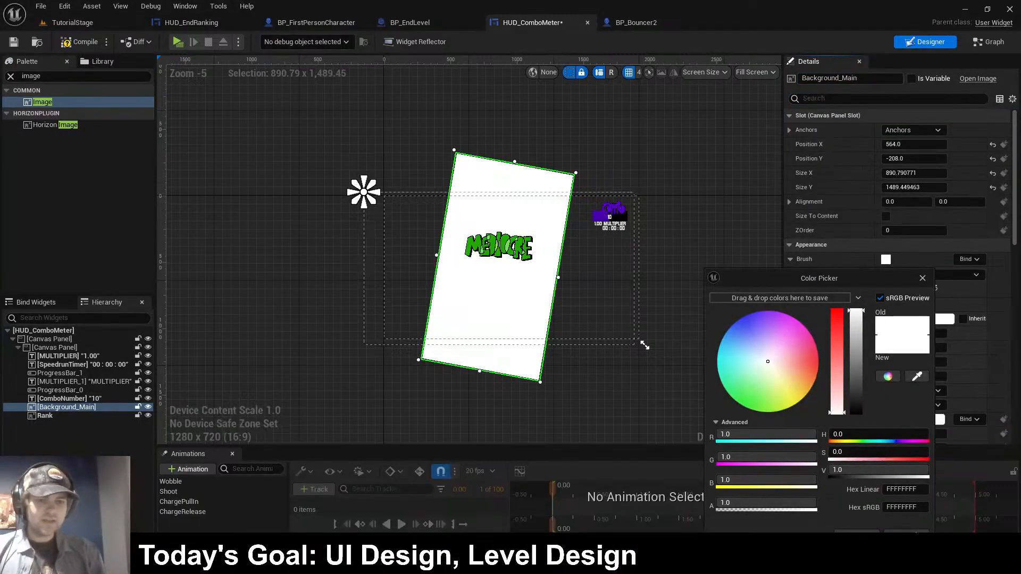
pyautogui.moveTo(856, 393); pyautogui.dragTo(856, 413)
pyautogui.click(204, 23)
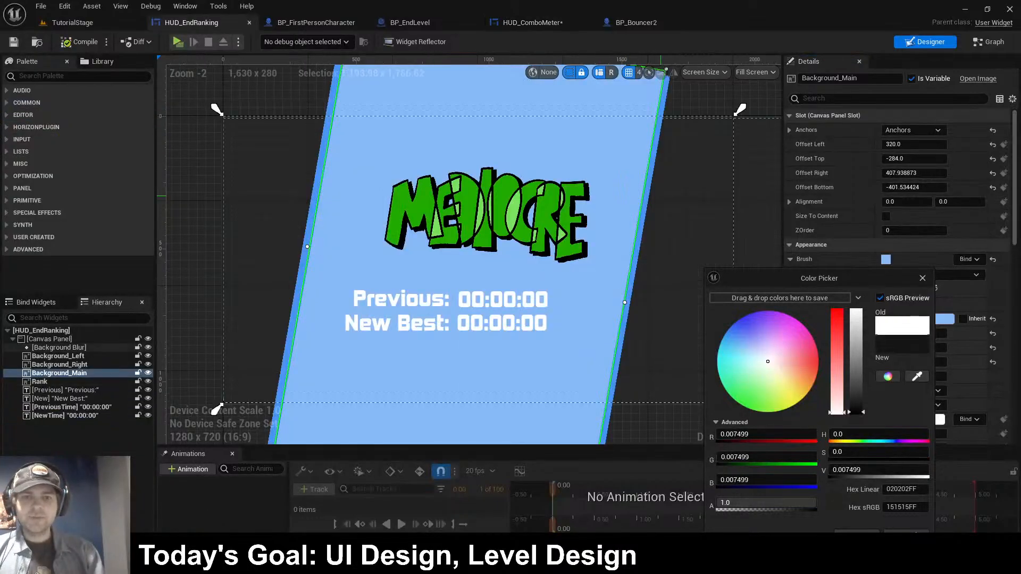
pyautogui.press('Escape')
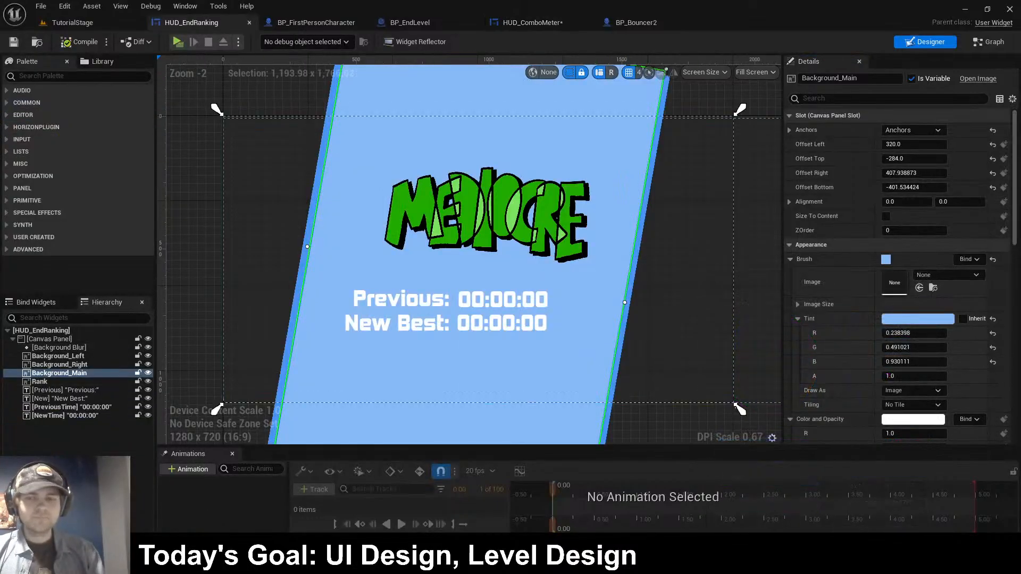
pyautogui.hotkey('ctrl', 'shift', 's')
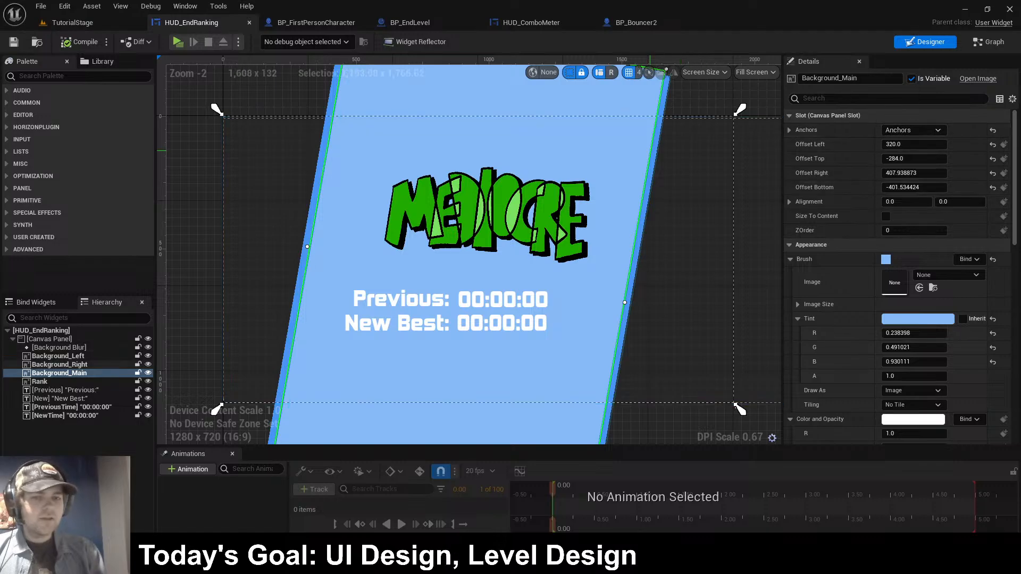
# - Look through the background widgets of HUD_EndRanking, then return to HUD_ComboMeter
pyautogui.press('Up')
pyautogui.press('Up')
pyautogui.press('Up')
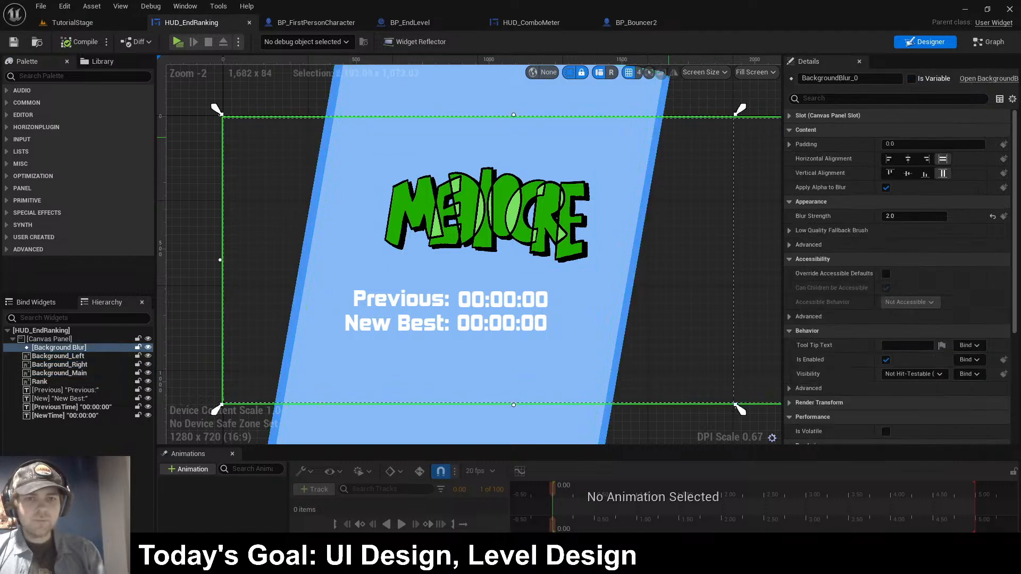
pyautogui.press('Down')
pyautogui.press('Down')
pyautogui.click(635, 22)
pyautogui.click(531, 23)
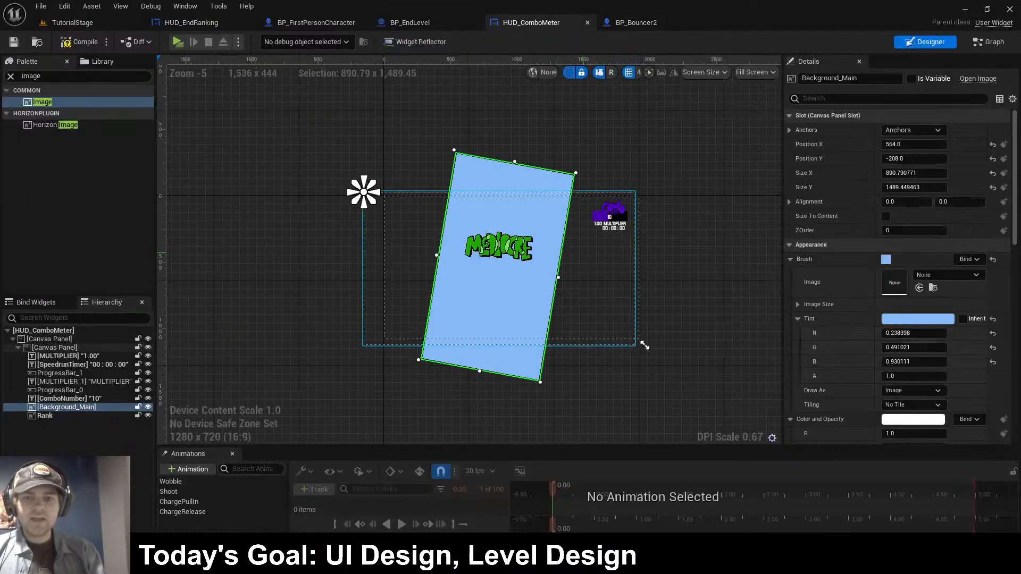
# - Duplicate Background_Main as Background_Left at position 536, -204 and tint it with the darker blue sampled from the edge strips in HUD_EndRanking
pyautogui.hotkey('ctrl', 'd')
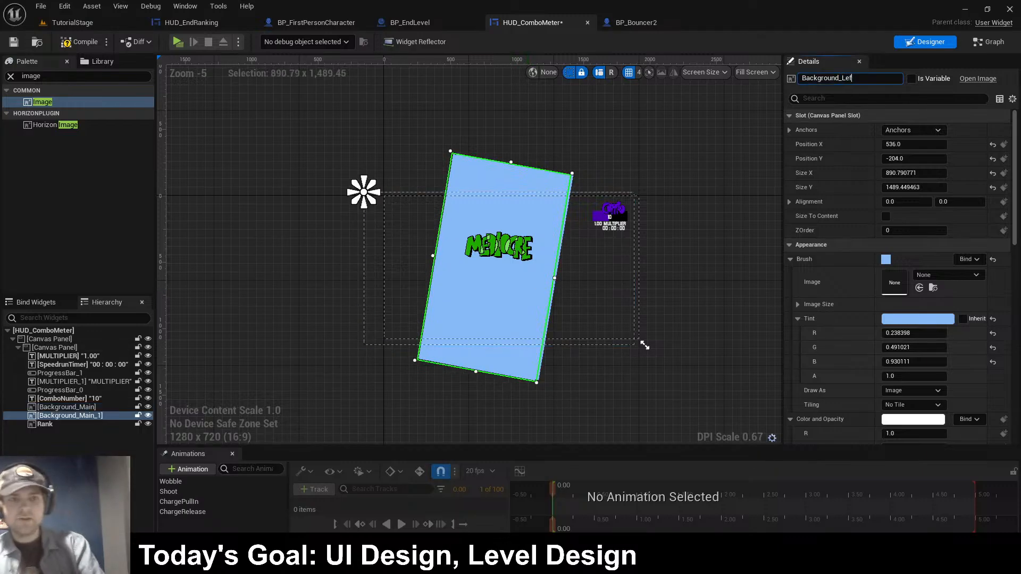
pyautogui.click(919, 319)
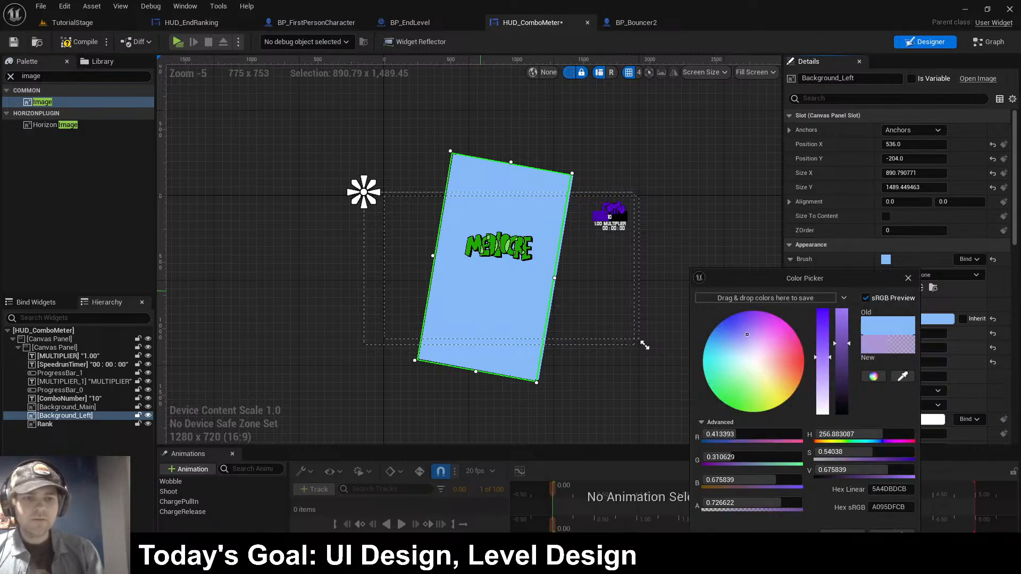
pyautogui.click(191, 23)
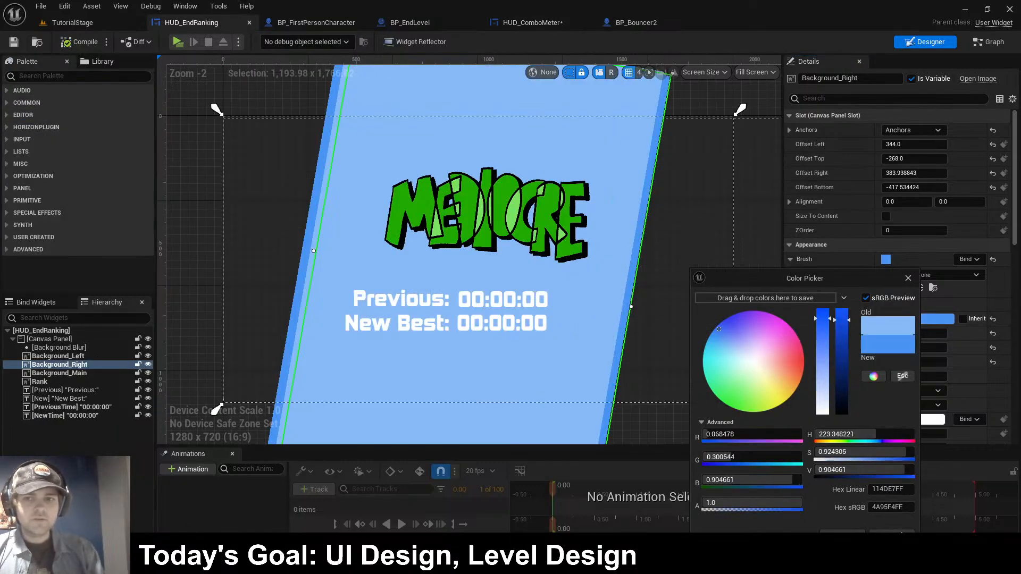
pyautogui.click(57, 356)
pyautogui.click(532, 22)
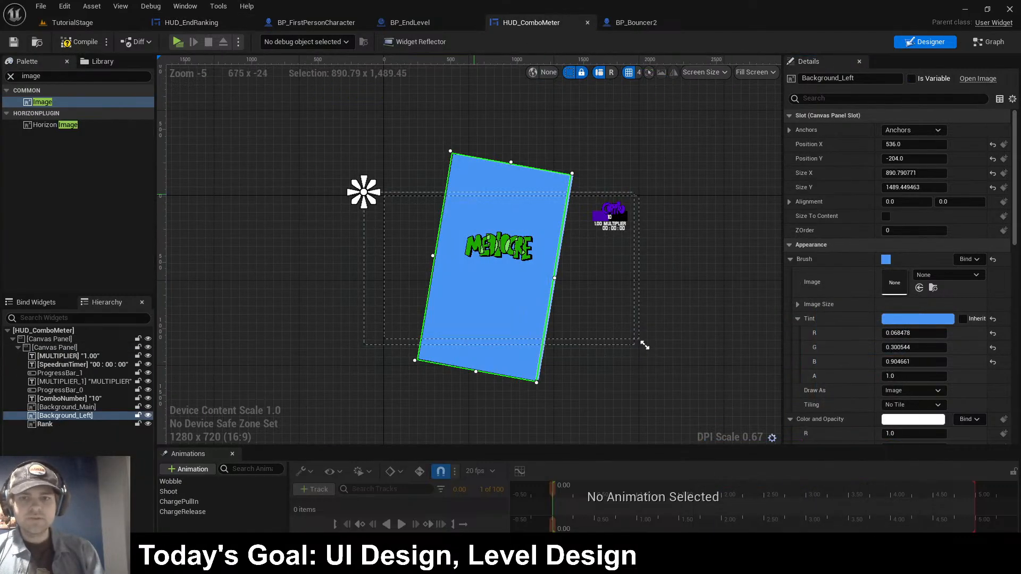
# - Order Background_Left behind Background_Main, then duplicate it as Background_Right, offset to leave a thin strip along the main panel's right edge
pyautogui.scroll(3, 511, 239)
pyautogui.moveTo(61, 416)
pyautogui.mouseDown()
pyautogui.moveTo(77, 416)
pyautogui.moveTo(70, 406)
pyautogui.mouseUp()
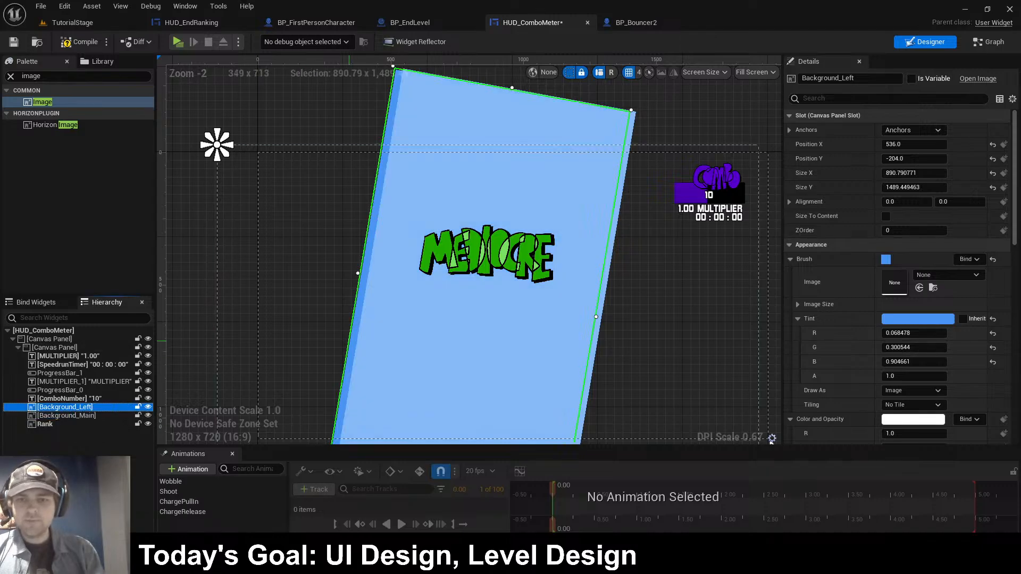
pyautogui.hotkey('ctrl', 'd')
pyautogui.moveTo(867, 78); pyautogui.dragTo(845, 78)
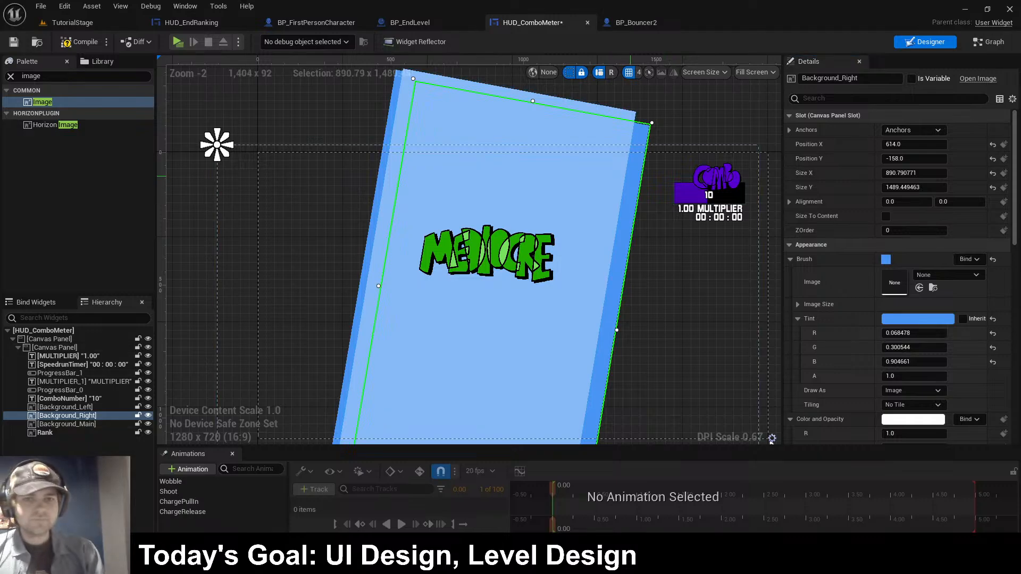
pyautogui.moveTo(622, 165); pyautogui.dragTo(610, 151)
pyautogui.click(696, 119)
# - Enlarge the Rank image to about 604 by 266 over the blue panel
pyautogui.scroll(-3, 657, 223)
pyautogui.scroll(3, 643, 265)
pyautogui.moveTo(557, 187); pyautogui.dragTo(585, 159)
pyautogui.moveTo(421, 155); pyautogui.dragTo(414, 153)
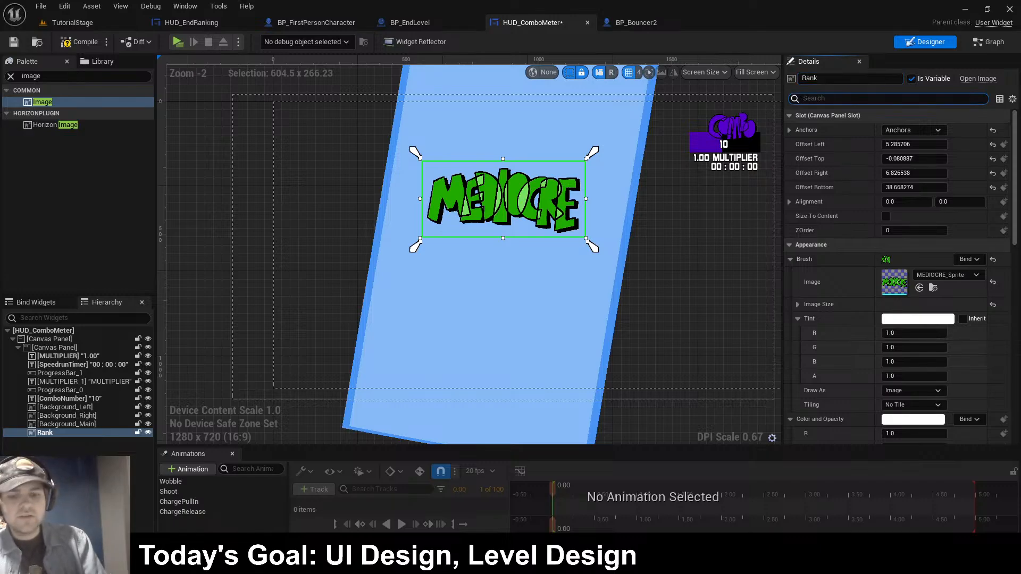
# - Set the visibility of the Rank image to Hidden
pyautogui.write('visible')
pyautogui.click(912, 130)
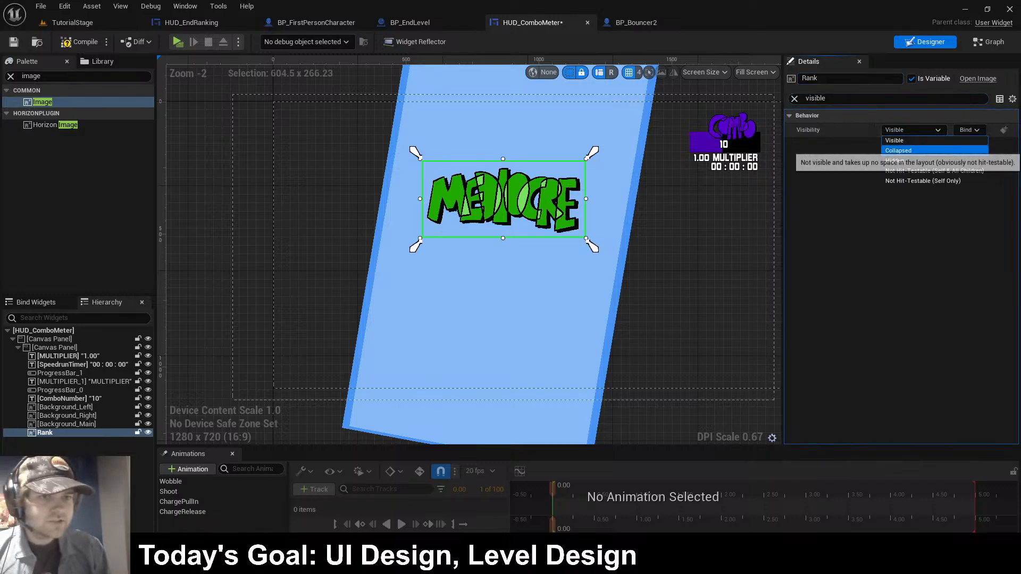
pyautogui.click(906, 151)
pyautogui.click(913, 130)
pyautogui.click(895, 161)
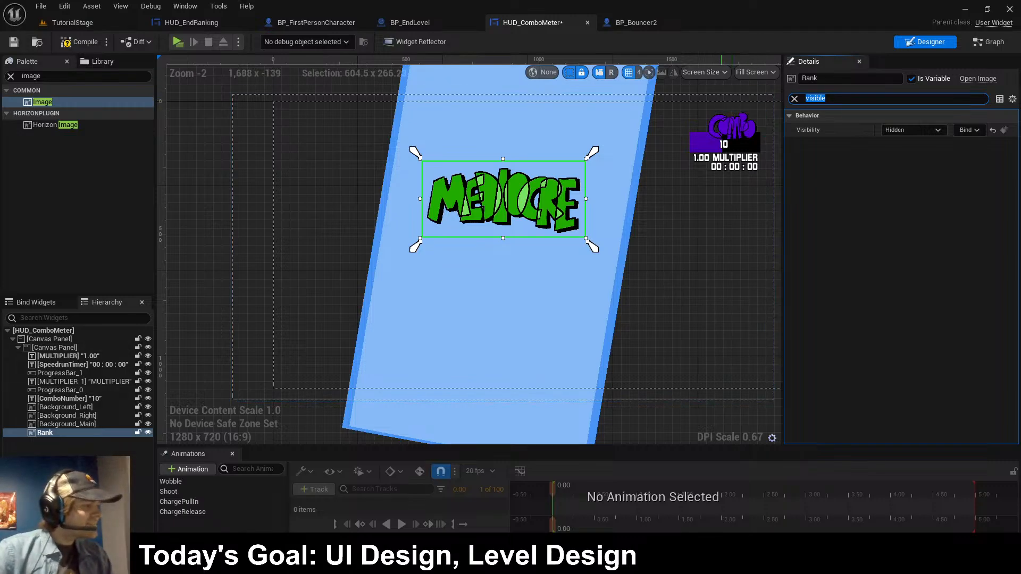
# - Set the visibility of Background_Main to Hidden
pyautogui.moveTo(771, 394); pyautogui.dragTo(760, 397, button='right')
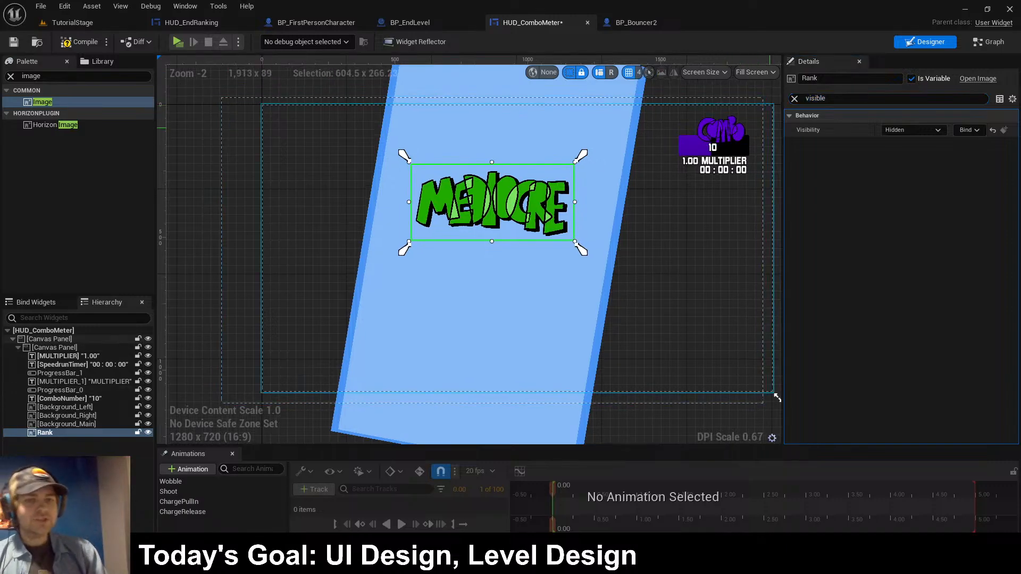
pyautogui.click(777, 397)
pyautogui.click(777, 398)
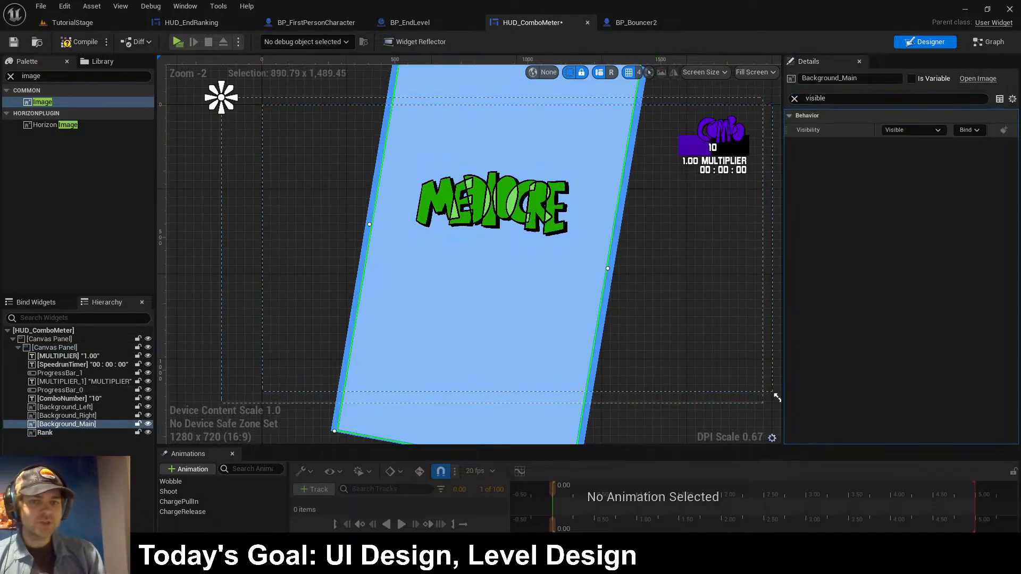
pyautogui.click(913, 130)
pyautogui.click(904, 162)
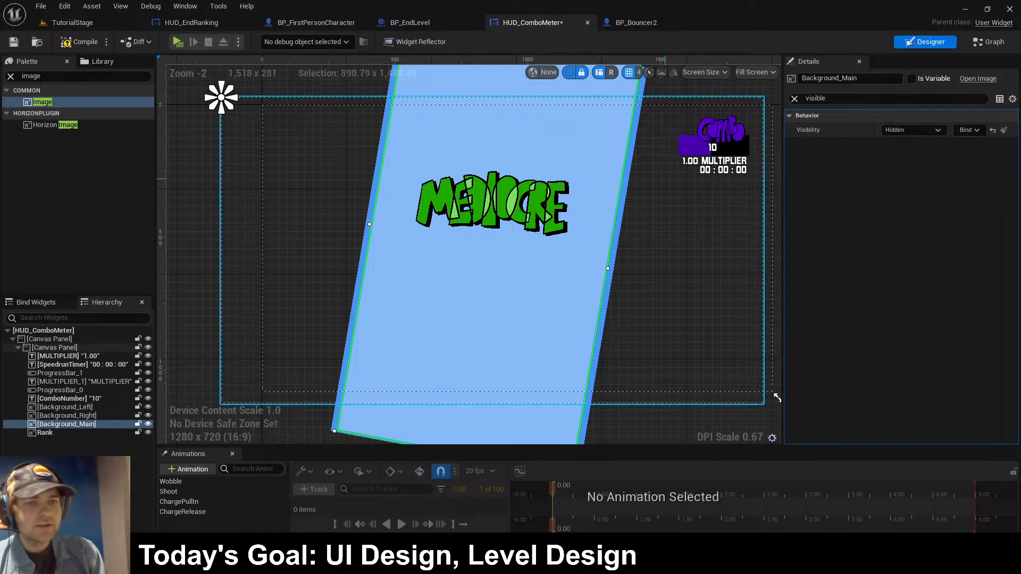
# - Set the visibility of both Background_Right and Background_Left to Hidden
pyautogui.click(67, 416)
pyautogui.click(914, 130)
pyautogui.click(925, 170)
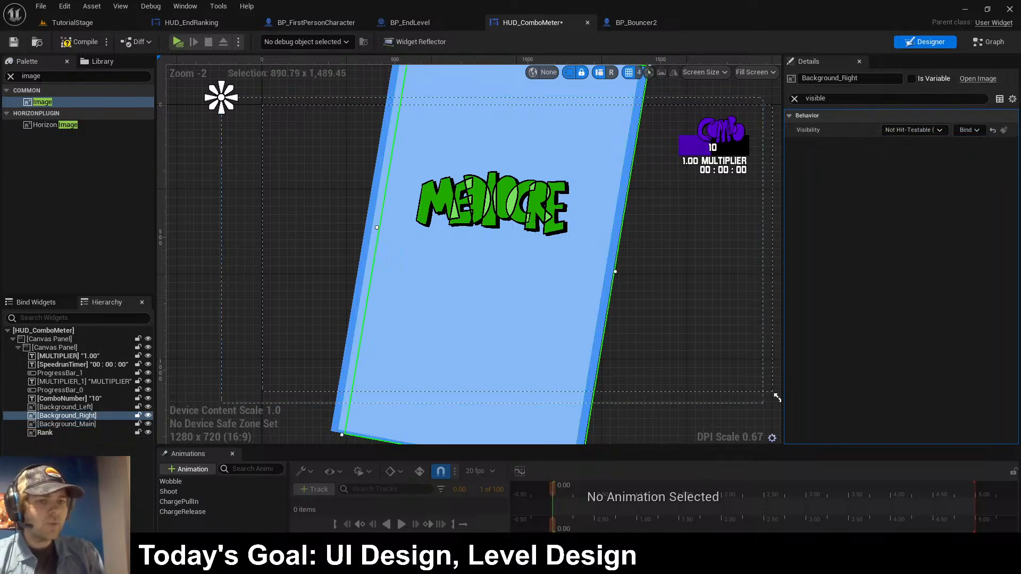
pyautogui.click(913, 131)
pyautogui.click(895, 162)
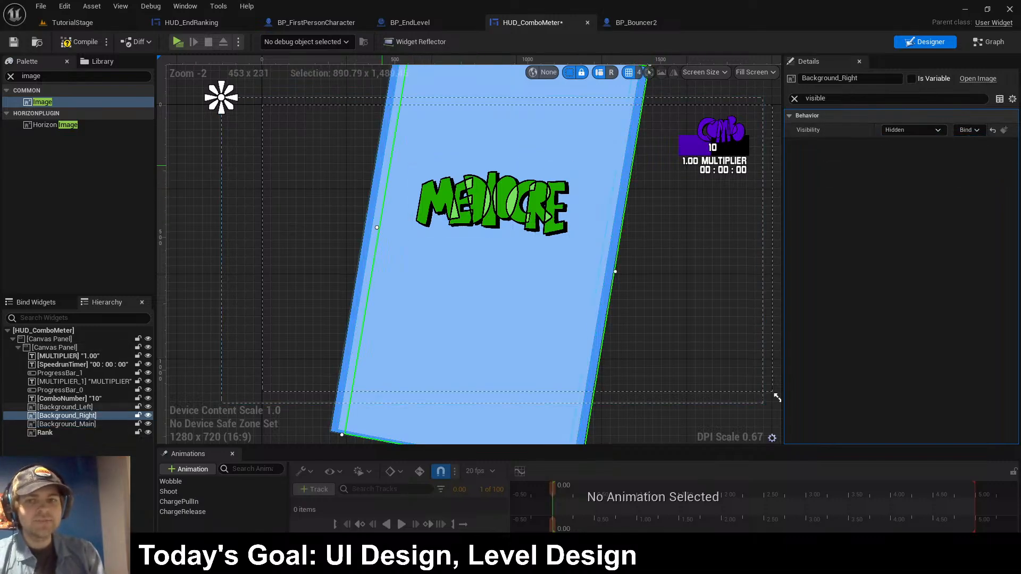
pyautogui.click(65, 407)
pyautogui.click(913, 130)
pyautogui.click(895, 161)
pyautogui.click(67, 424)
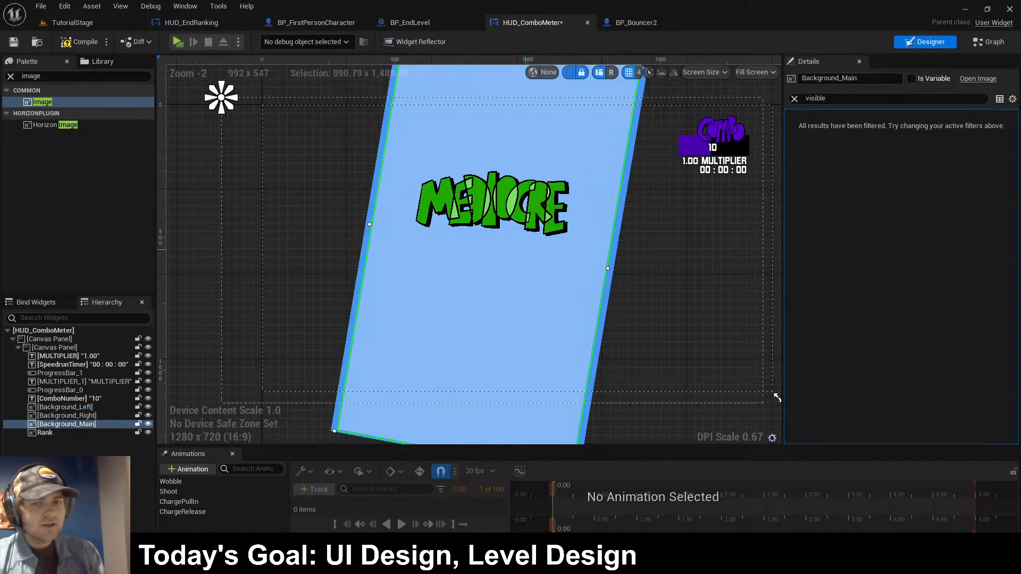
# - Clear the property filter on the Rank image's details, deselect everything and compile HUD_ComboMeter
pyautogui.click(44, 433)
pyautogui.click(856, 99)
pyautogui.press('BackSpace')
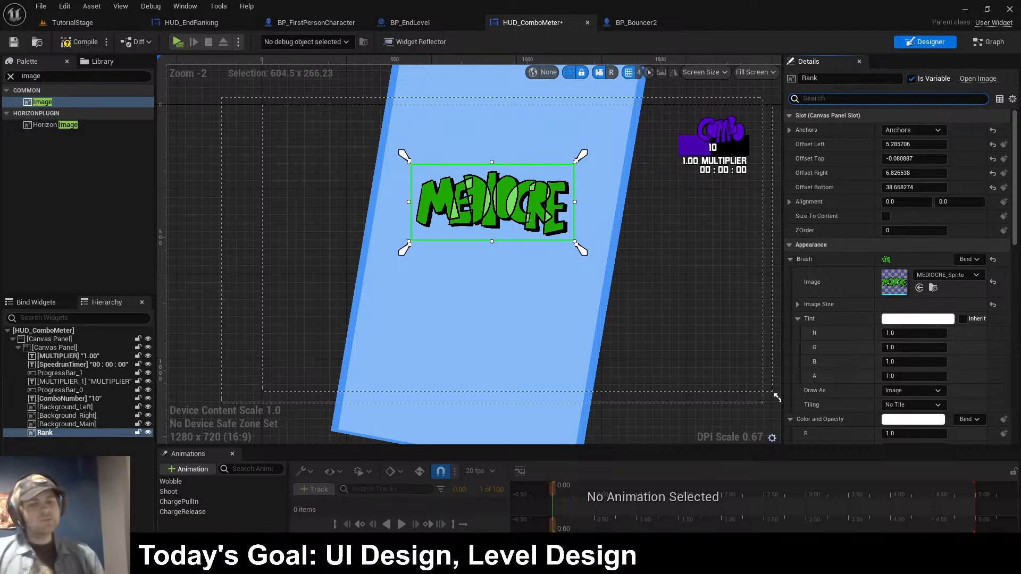
pyautogui.click(777, 398)
pyautogui.click(80, 41)
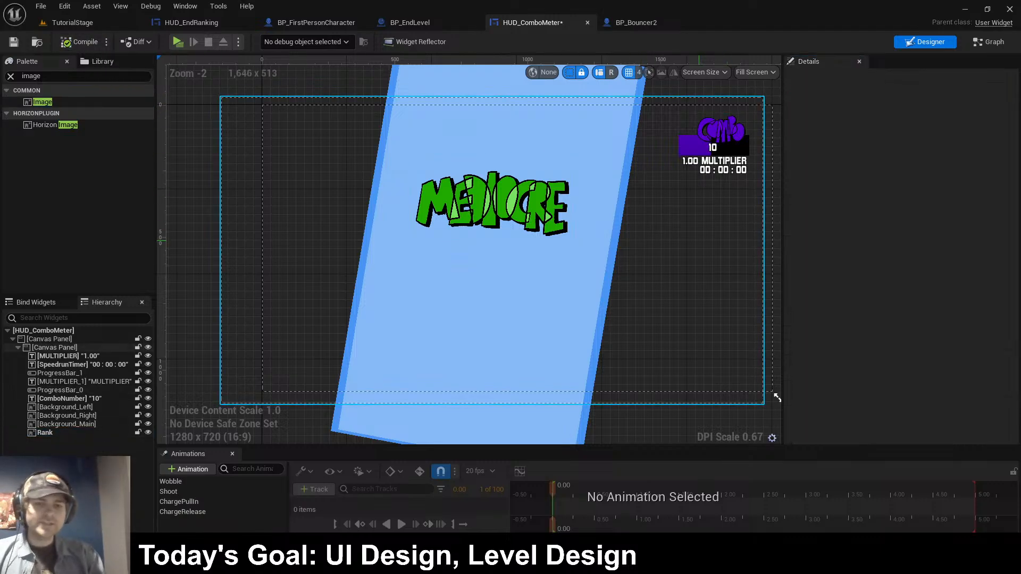
# - Add a Text widget of about 193 by 74 just below the MEDIOCRE image
pyautogui.moveTo(777, 398); pyautogui.dragTo(726, 400, button='right')
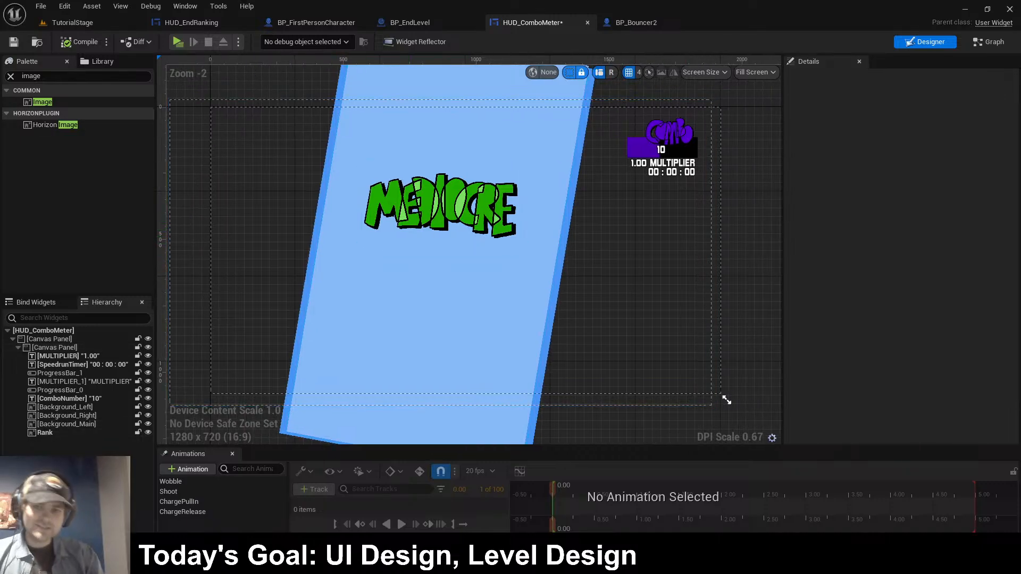
pyautogui.write('text')
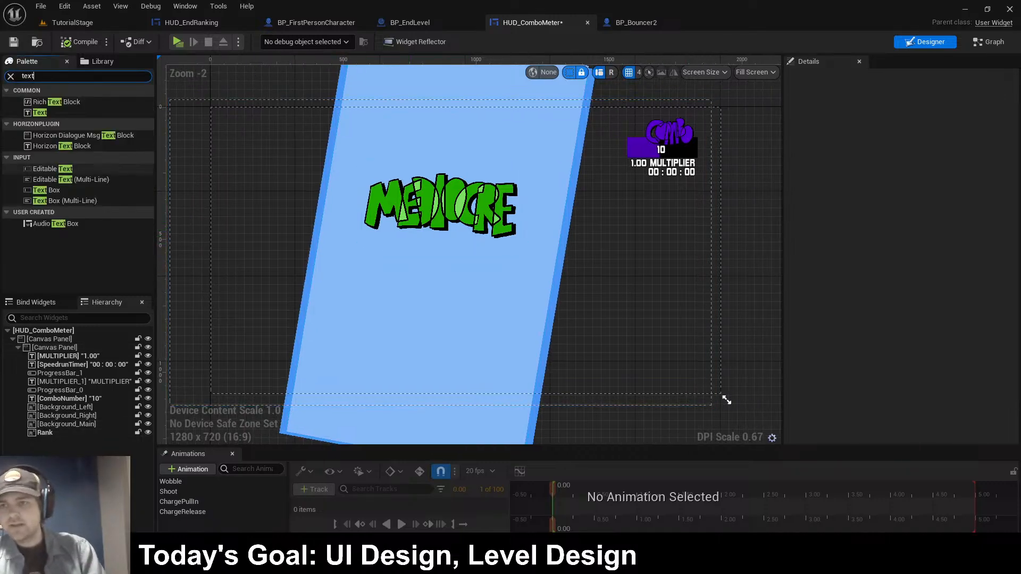
pyautogui.moveTo(40, 112); pyautogui.dragTo(372, 254)
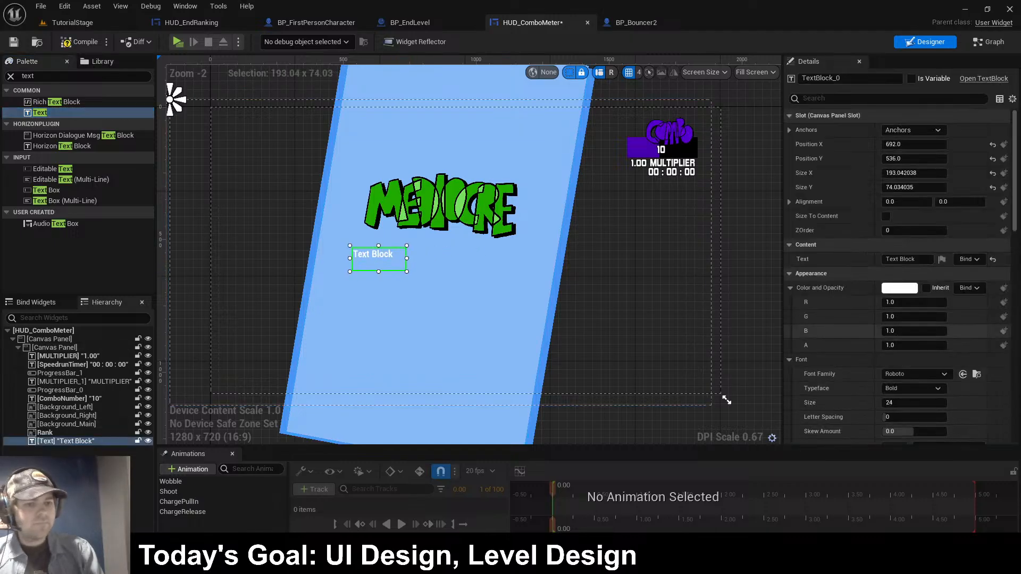
# - Set the new text's font family to kimberley_bl_Font at size 55 and widen its box to about 375
pyautogui.click(915, 374)
pyautogui.click(927, 265)
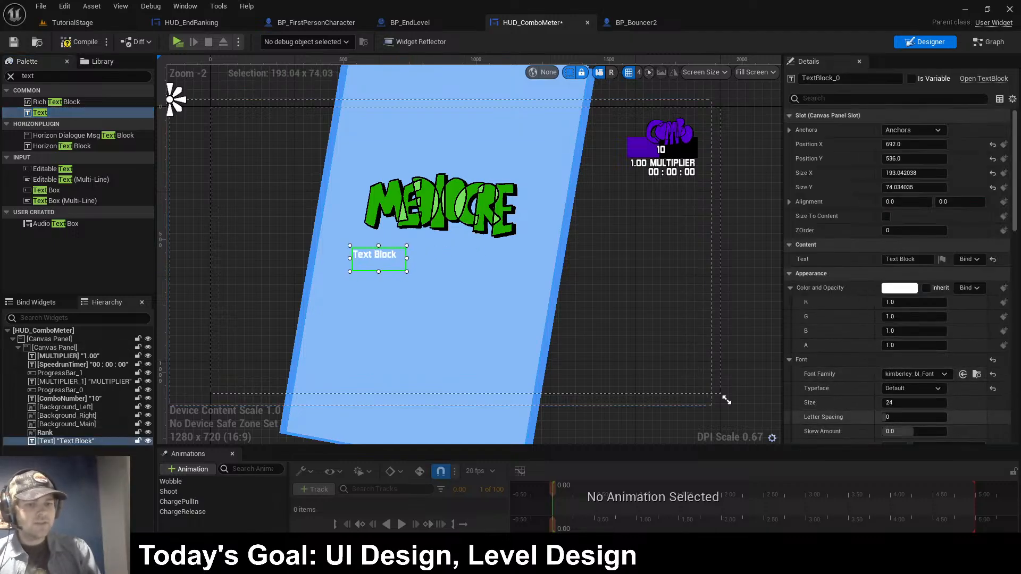
pyautogui.click(912, 403)
pyautogui.write('55')
pyautogui.press('Return')
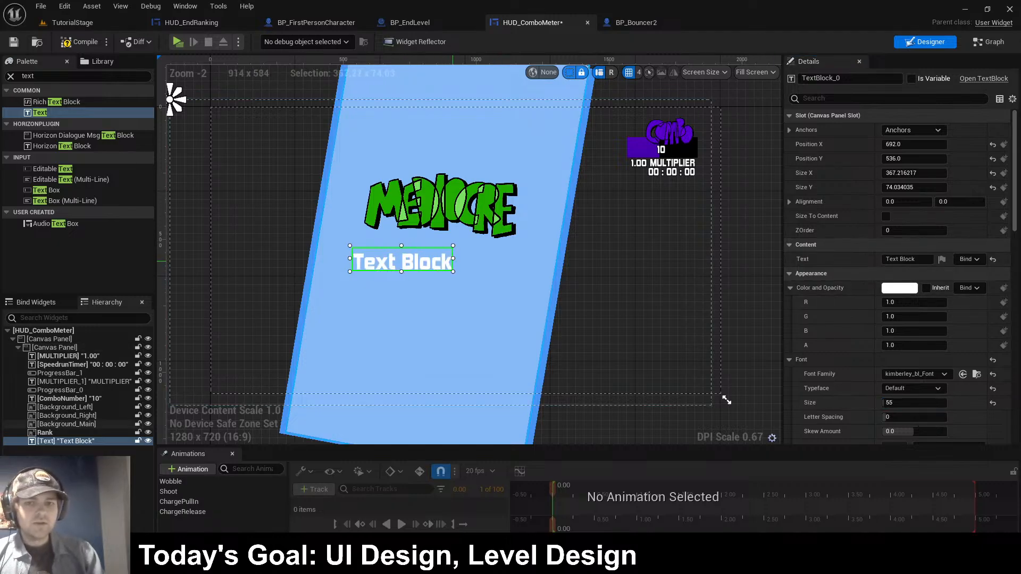
# - Try an outline size of 2 on the new text block, then settle on 4
pyautogui.write('out')
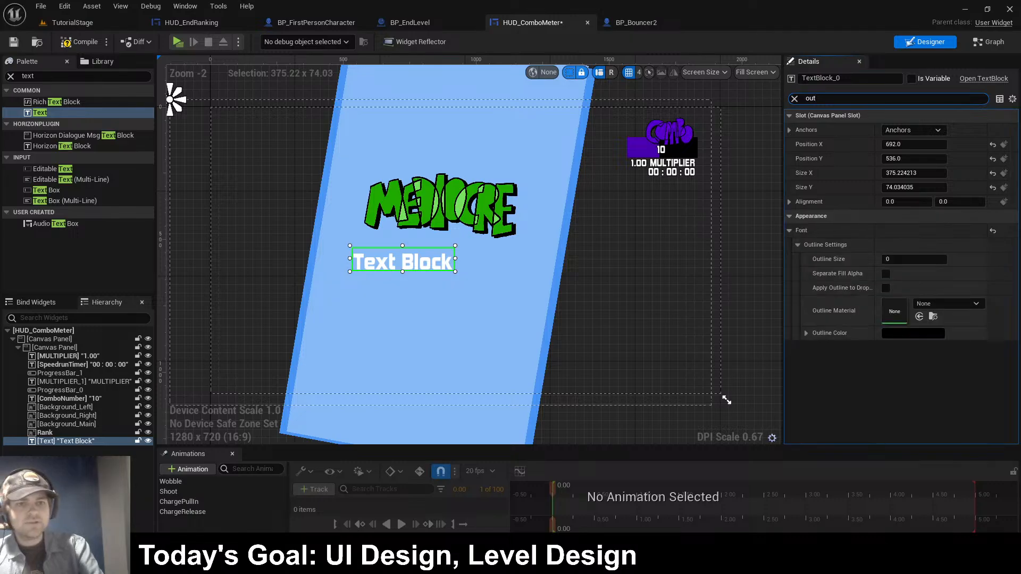
pyautogui.write('l')
pyautogui.click(913, 159)
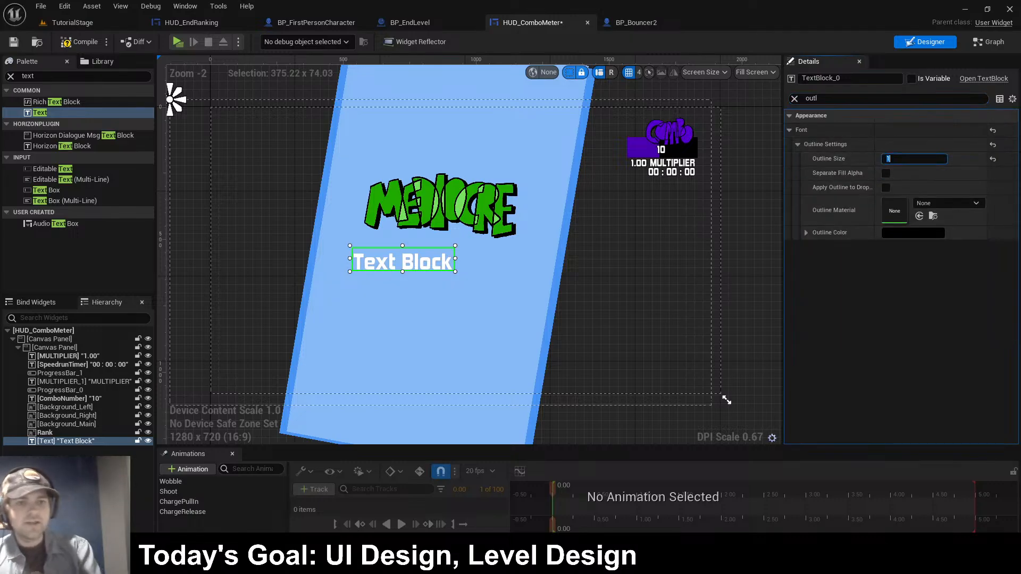
pyautogui.write('2')
pyautogui.press('Return')
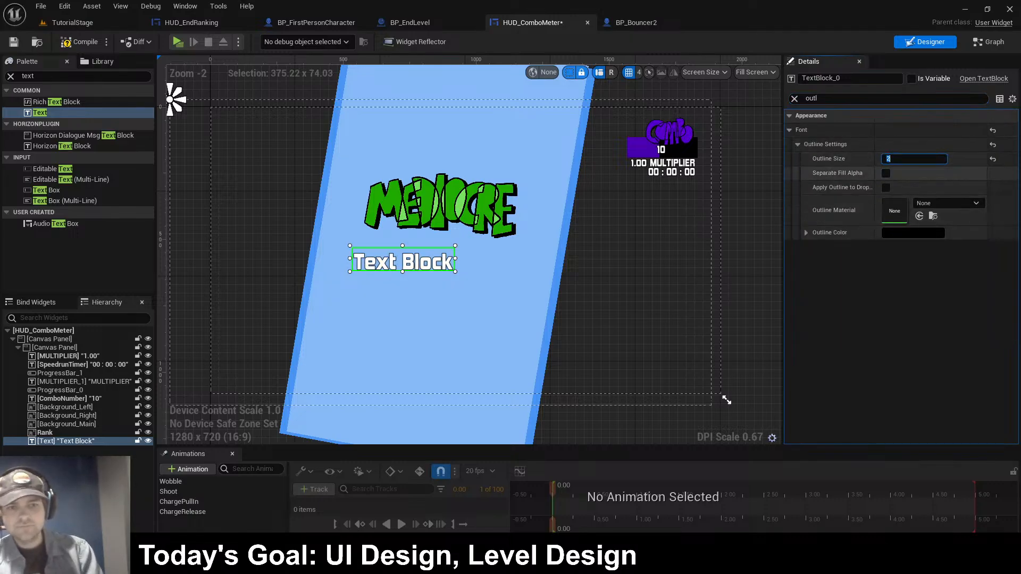
pyautogui.write('4')
pyautogui.press('Return')
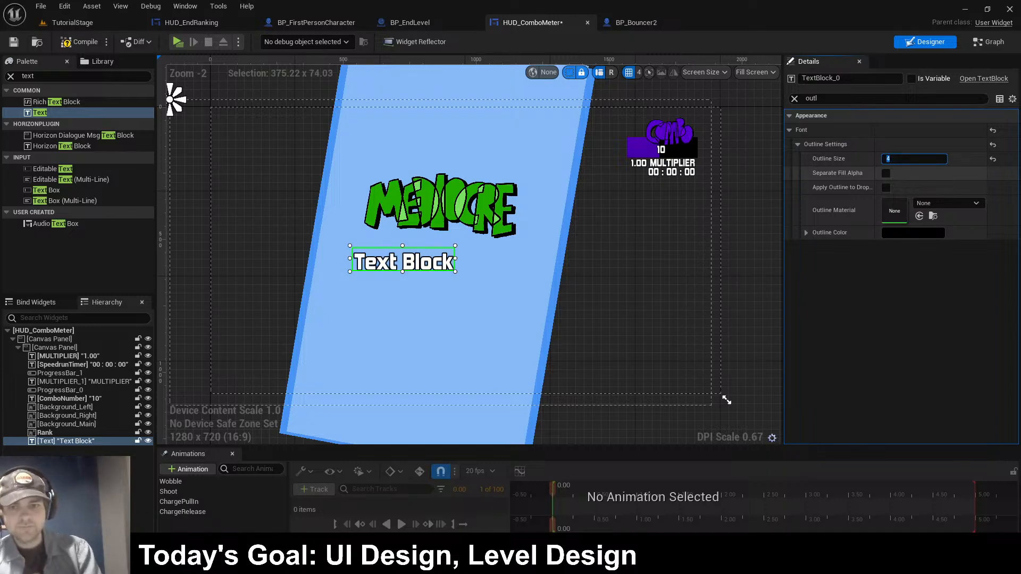
# - Clear the property filter and change the text block's wording to "Previous:"
pyautogui.click(726, 400)
pyautogui.scroll(3, 726, 400)
pyautogui.scroll(-4, 726, 394)
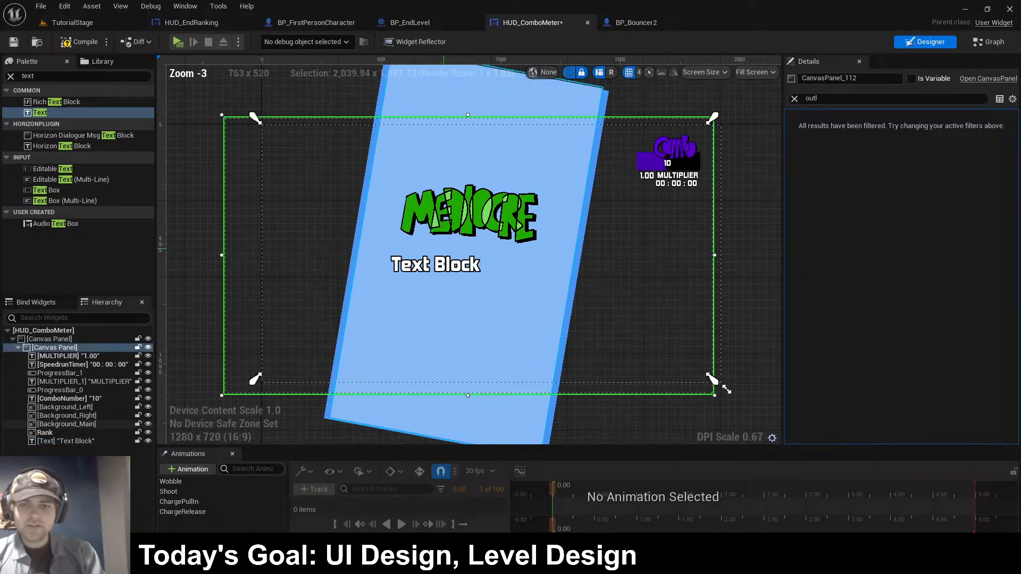
pyautogui.scroll(3, 454, 261)
pyautogui.click(461, 270)
pyautogui.moveTo(461, 271); pyautogui.dragTo(456, 273)
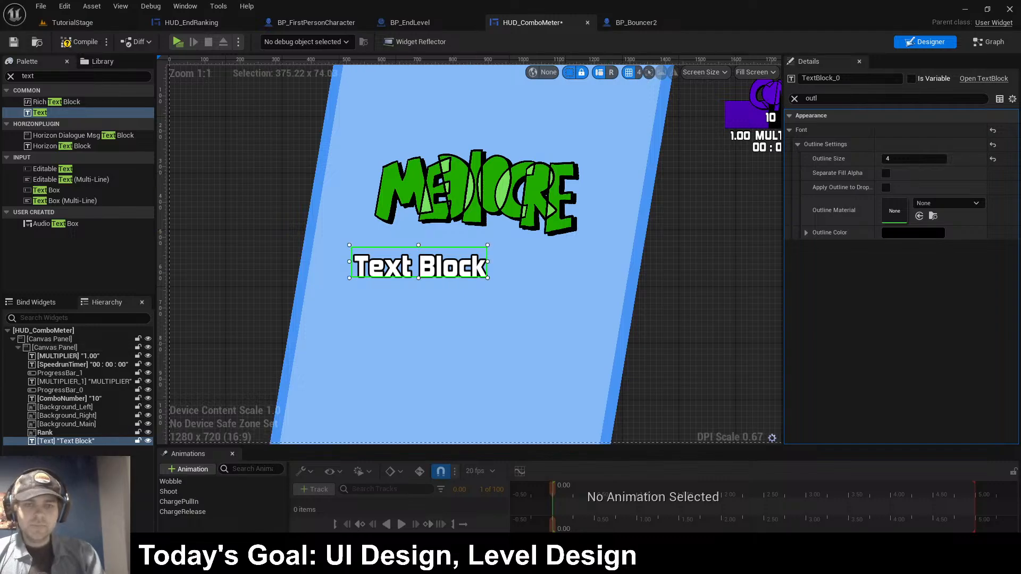
pyautogui.click(794, 99)
pyautogui.click(907, 259)
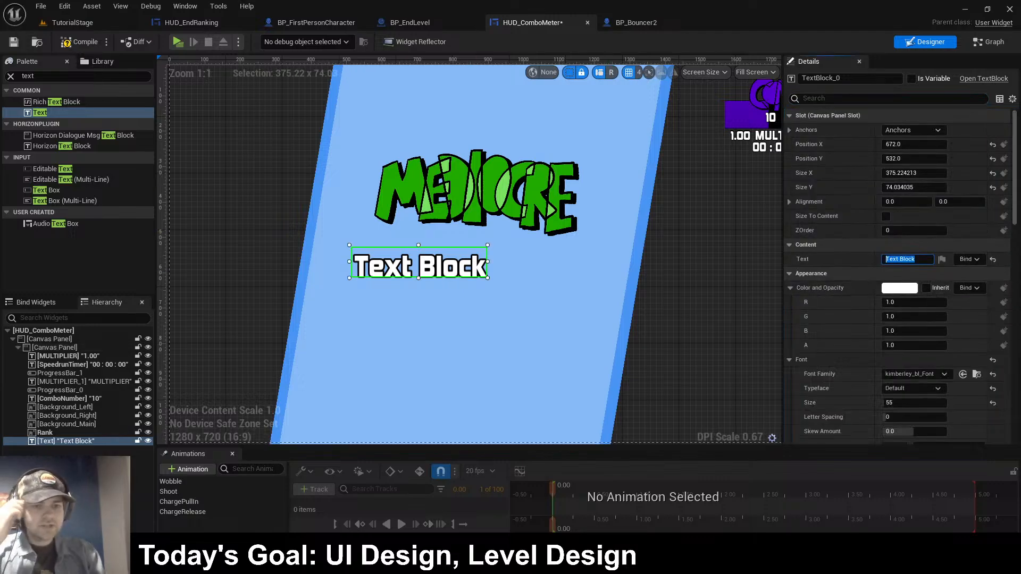
pyautogui.write('Previous:')
pyautogui.press('Return')
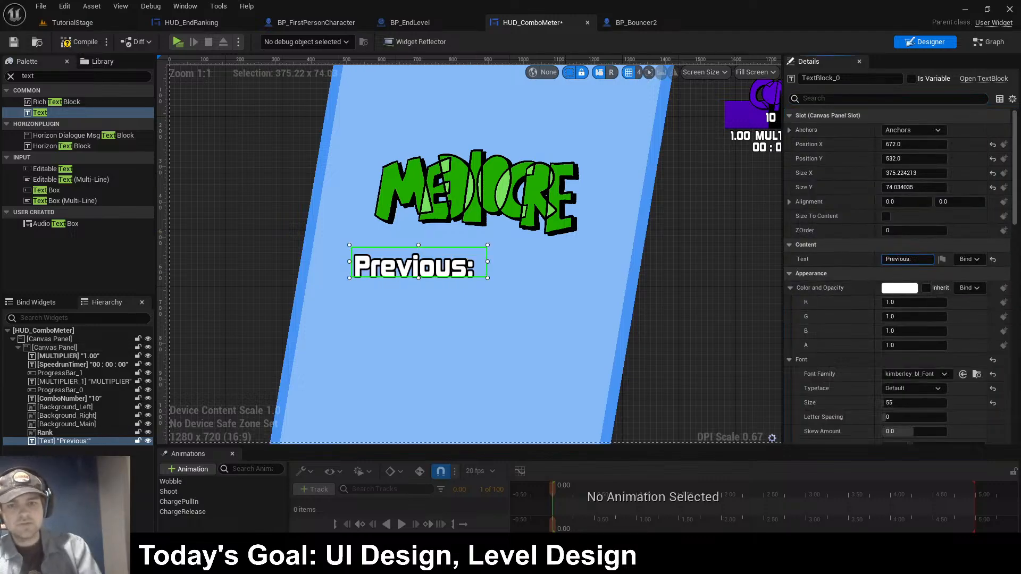
# - Rename the "Previous:" text widget to Previous and save HUD_ComboMeter
pyautogui.click(821, 78)
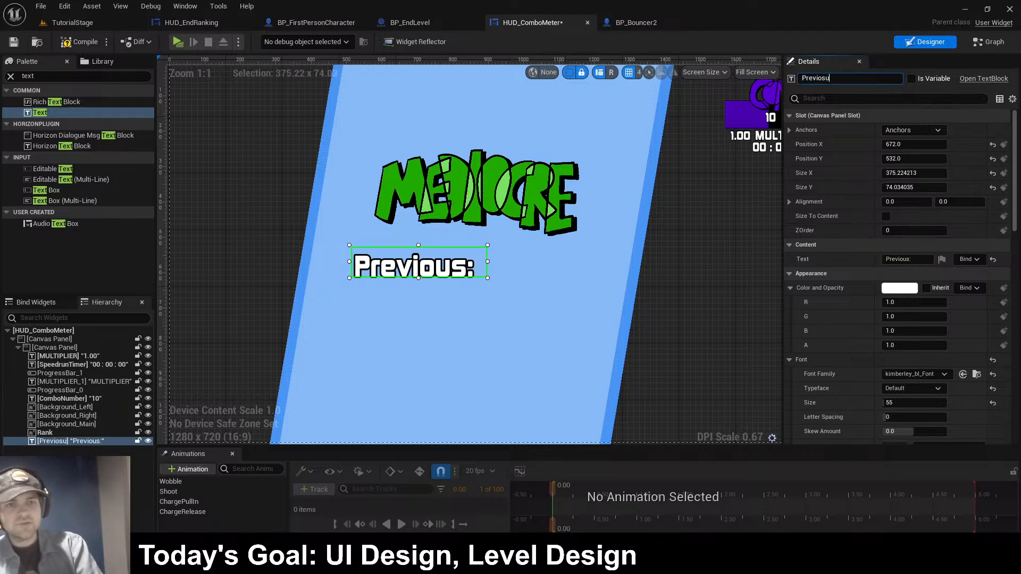
pyautogui.press('Return')
pyautogui.hotkey('ctrl', 's')
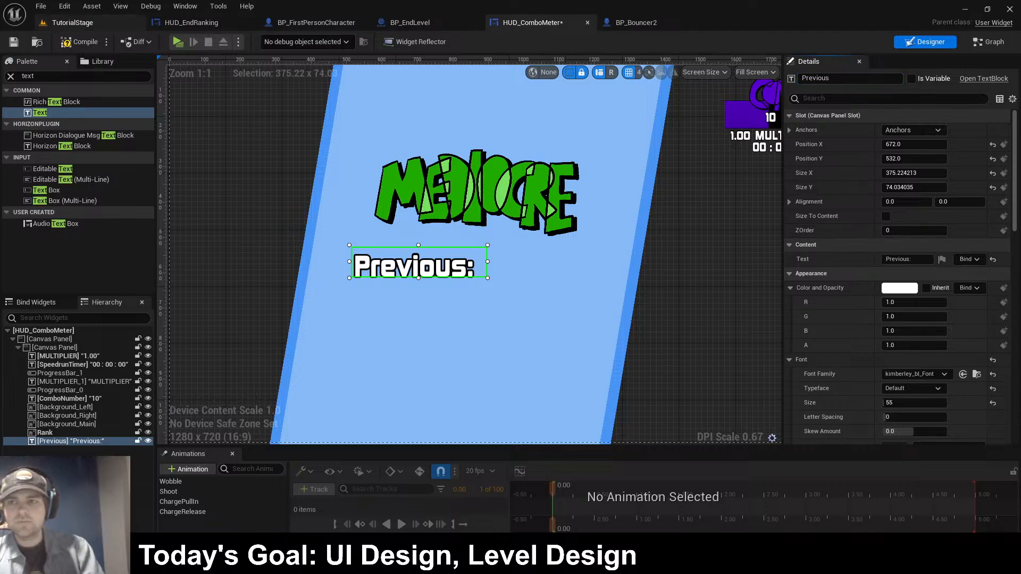
# - Stretch the anchors of Background_Main, Background_Left and Background_Right out to the corners of the inner canvas panel
pyautogui.scroll(-3, 699, 381)
pyautogui.scroll(-4, 320, 188)
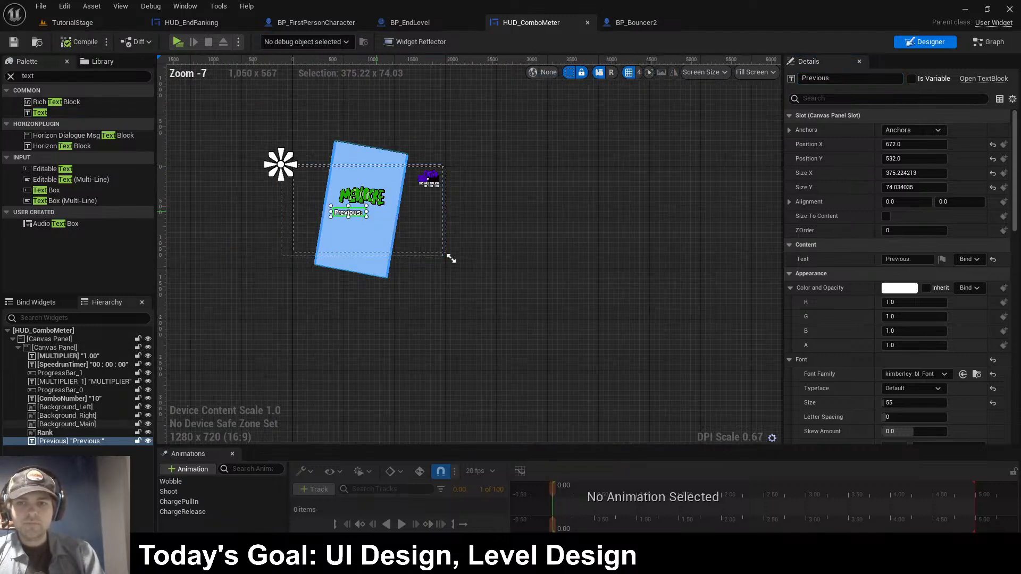
pyautogui.click(362, 201)
pyautogui.click(346, 179)
pyautogui.moveTo(287, 171); pyautogui.dragTo(551, 347)
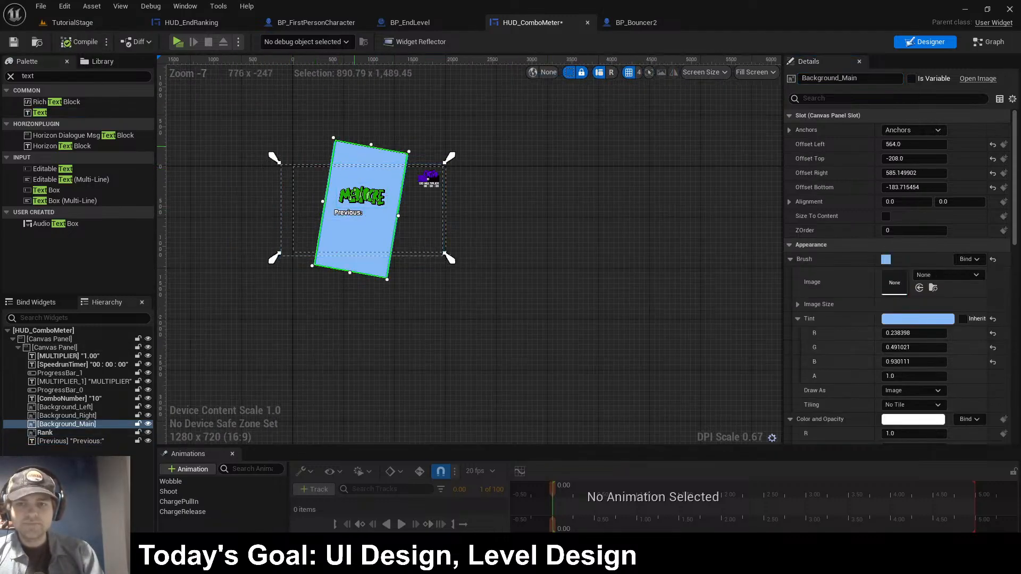
pyautogui.click(449, 258)
pyautogui.click(450, 257)
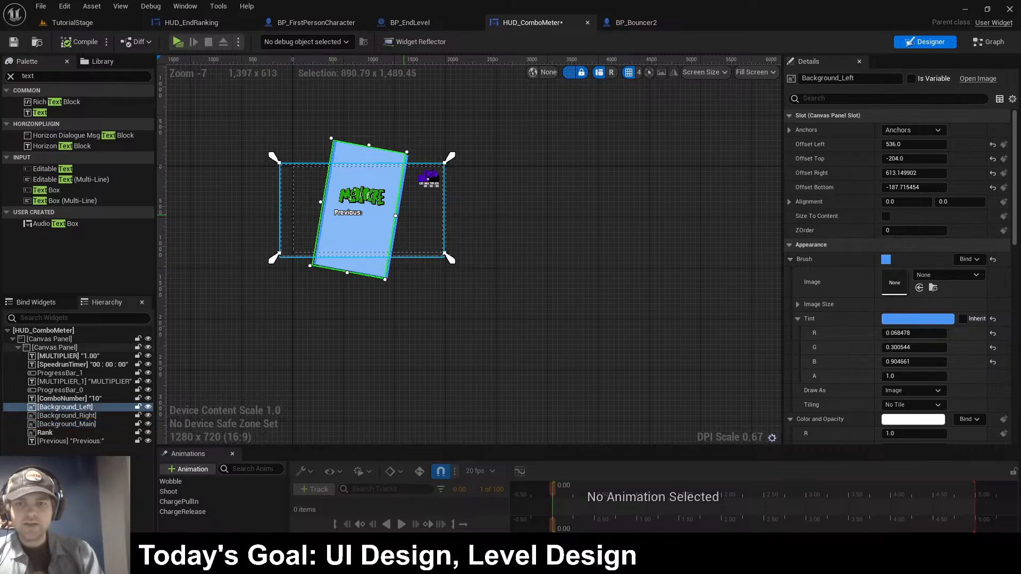
pyautogui.click(450, 258)
pyautogui.click(450, 258)
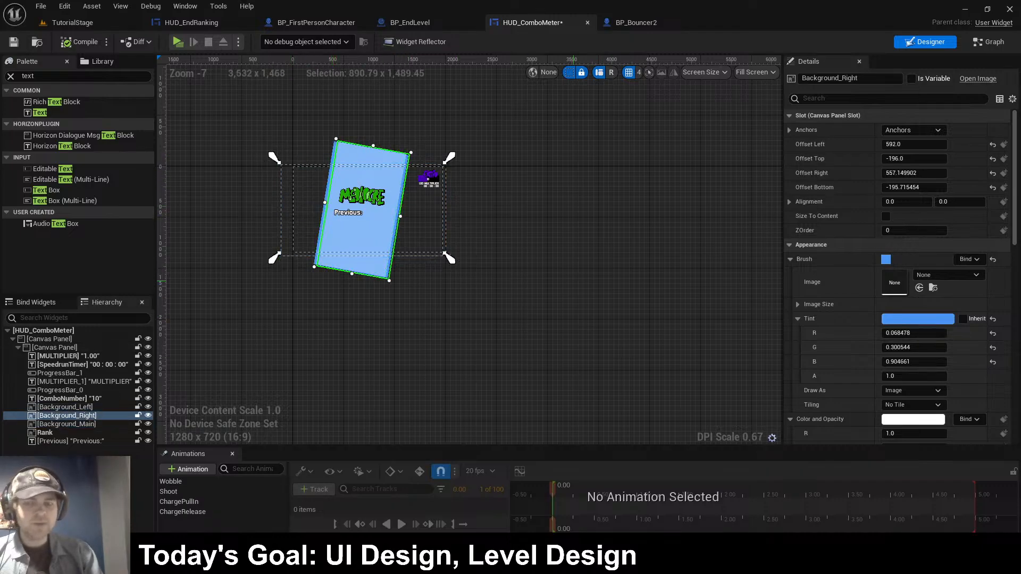
# - Split the Previous label's anchors and fit them around the corners of its text box
pyautogui.scroll(6, 450, 258)
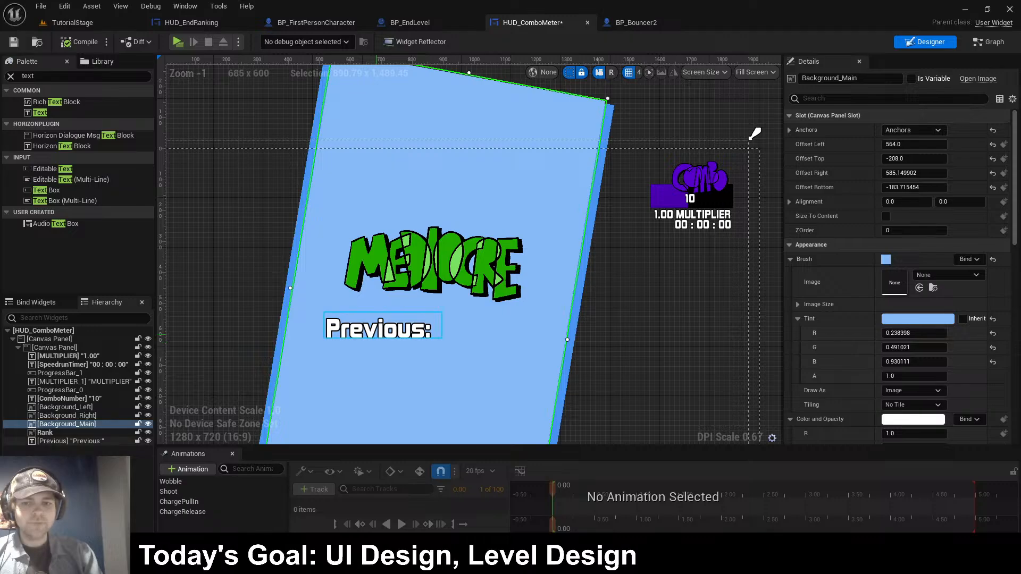
pyautogui.click(340, 326)
pyautogui.moveTo(340, 326); pyautogui.dragTo(420, 285, button='right')
pyautogui.scroll(-3, 418, 284)
pyautogui.moveTo(289, 178); pyautogui.dragTo(567, 308)
pyautogui.scroll(5, 425, 290)
pyautogui.moveTo(567, 253); pyautogui.dragTo(553, 294)
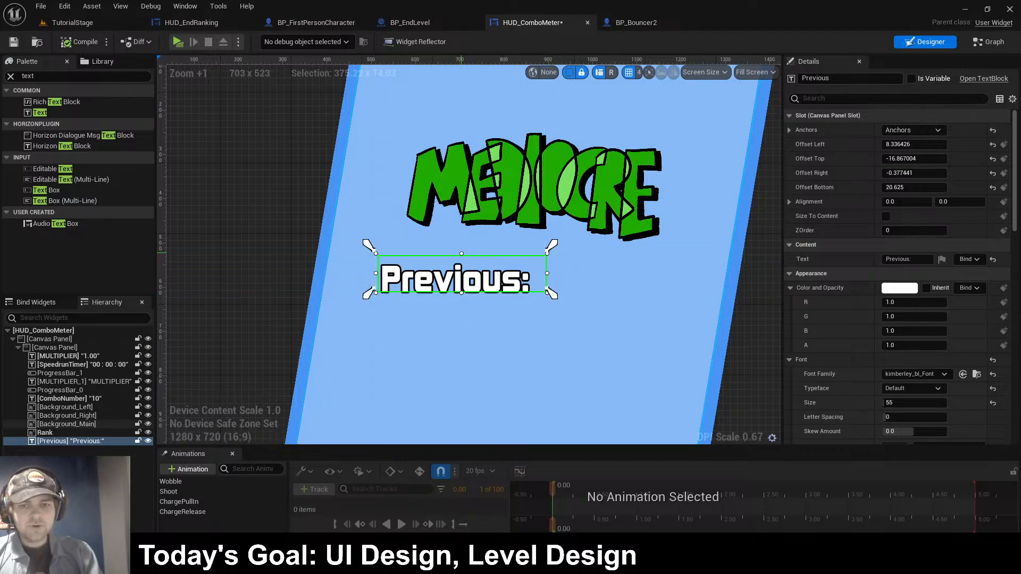
# - Resize the Previous label's box to about 348 by 84 with its anchors fitted to the narrower width, and compile
pyautogui.moveTo(461, 253); pyautogui.dragTo(462, 246)
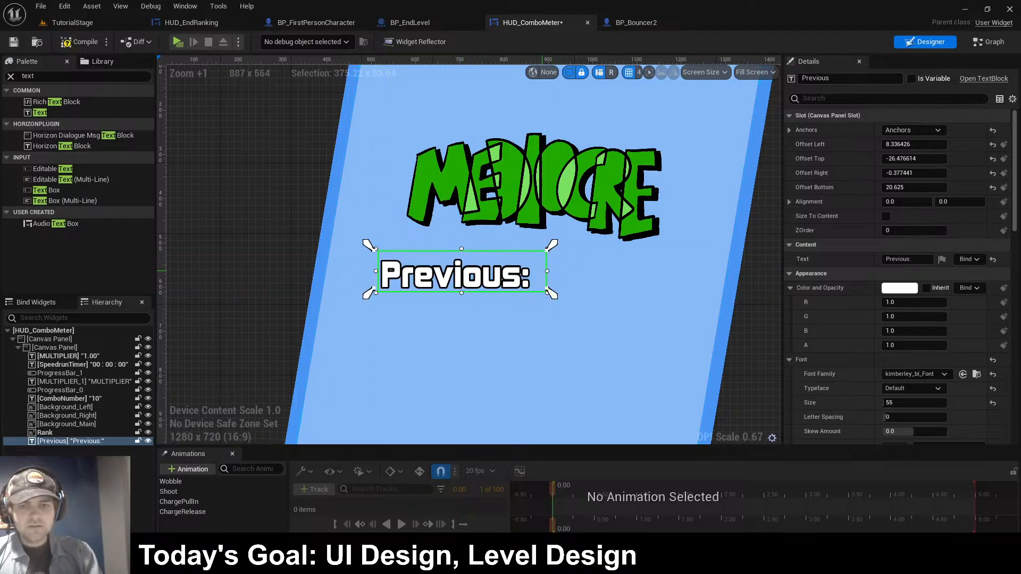
pyautogui.moveTo(552, 245); pyautogui.dragTo(540, 246)
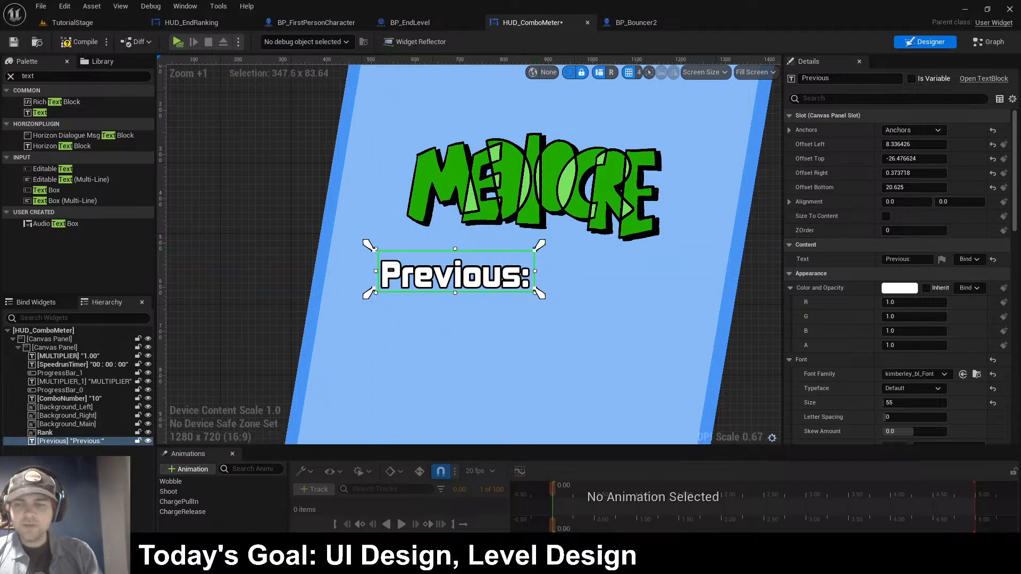
pyautogui.click(81, 42)
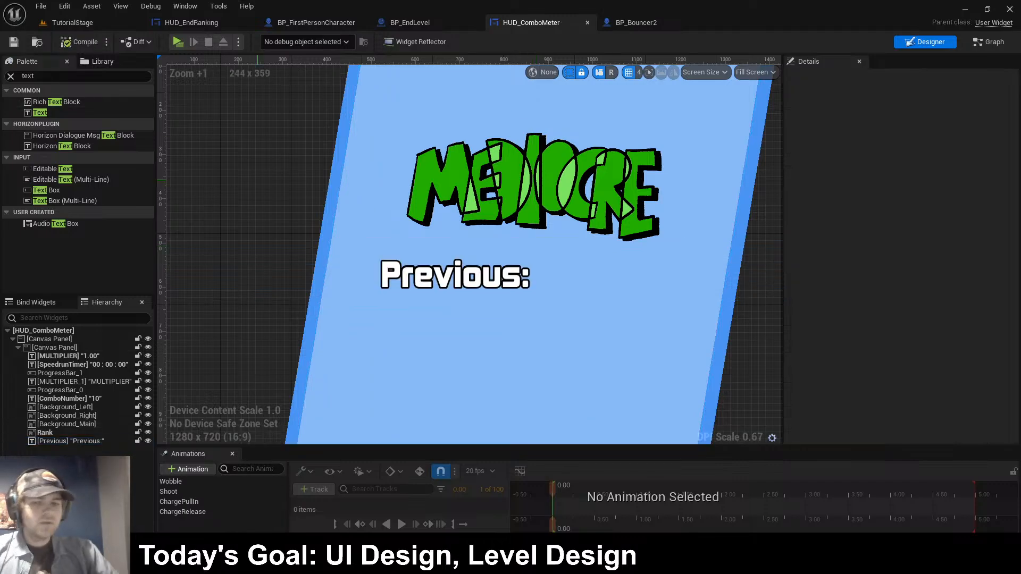
# - Duplicate the Previous label, place the copy directly below it, change its text to "New Best:" and save
pyautogui.click(456, 286)
pyautogui.hotkey('ctrl', 'd')
pyautogui.moveTo(499, 290); pyautogui.dragTo(488, 314)
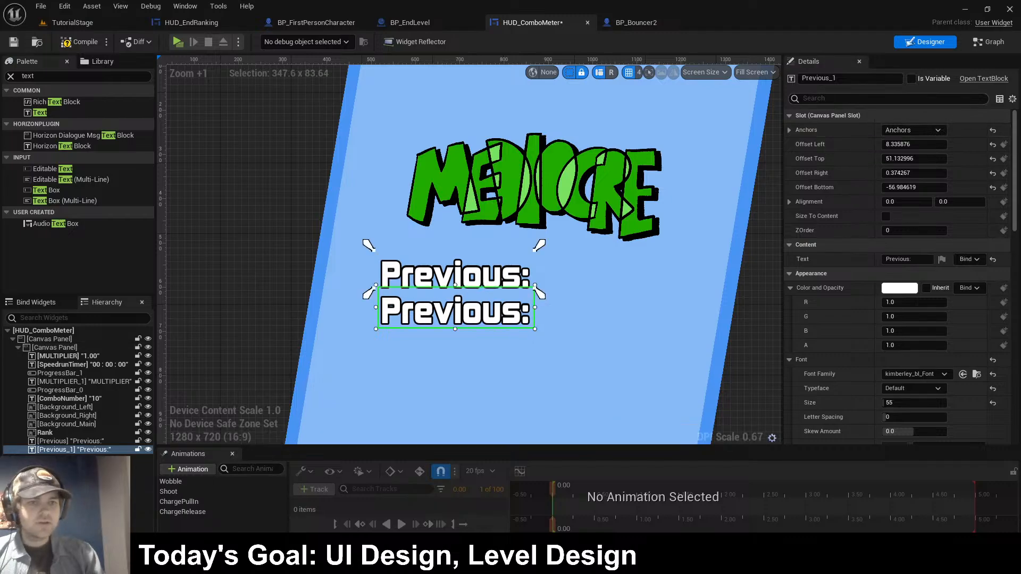
pyautogui.click(907, 260)
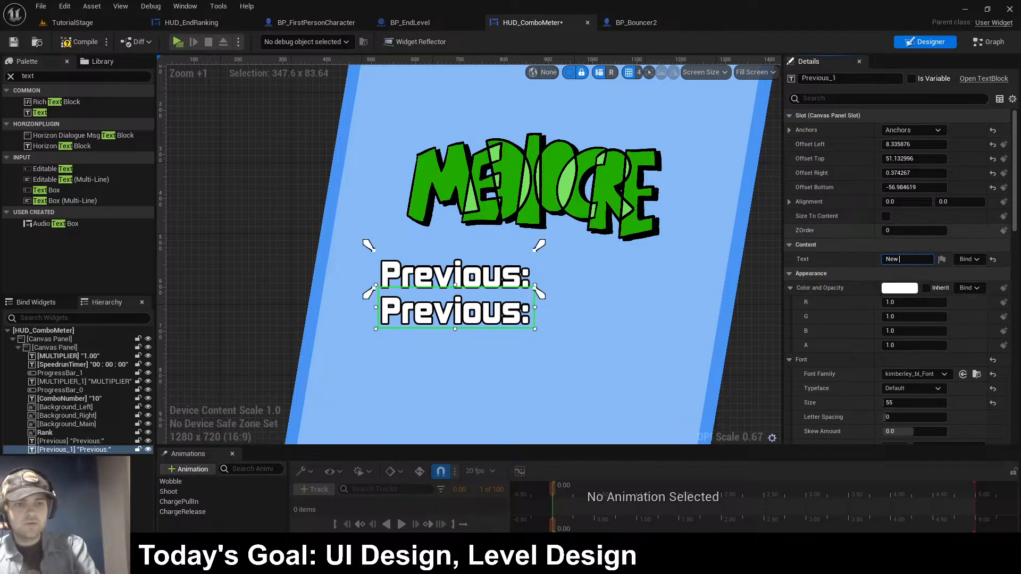
pyautogui.write('New Best:')
pyautogui.press('Return')
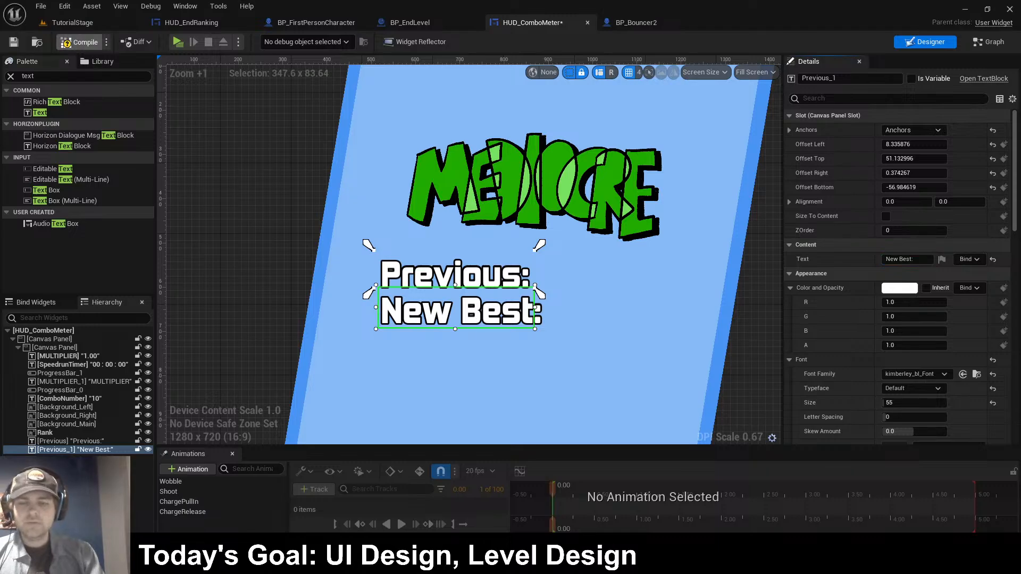
pyautogui.hotkey('ctrl', 's')
# - Shift the New Best label so its colon lines up with the Previous label's, and fit its anchors around it
pyautogui.moveTo(539, 293); pyautogui.dragTo(513, 304)
pyautogui.moveTo(538, 244); pyautogui.dragTo(539, 277)
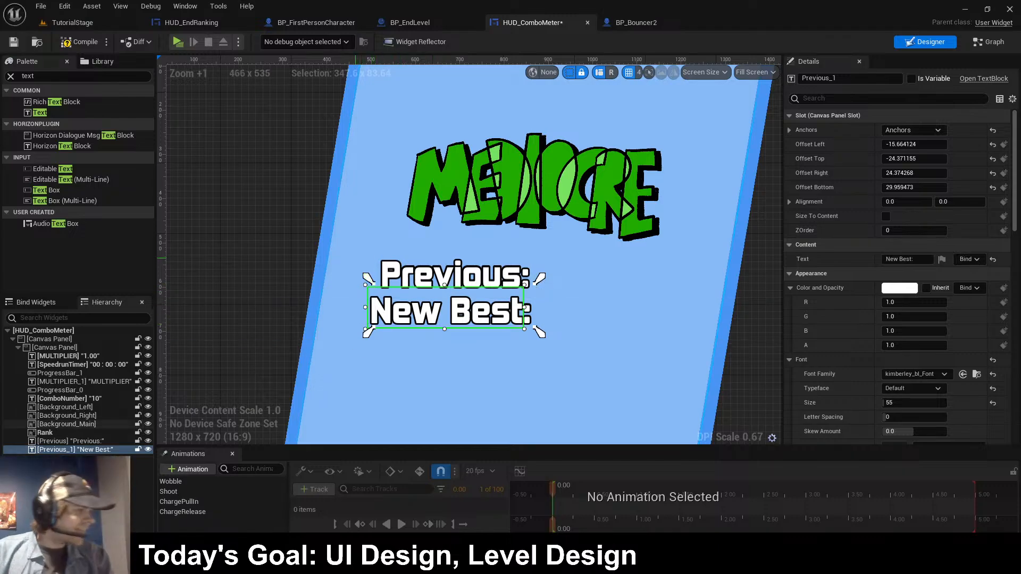
pyautogui.click(74, 347)
pyautogui.scroll(-2, 311, 240)
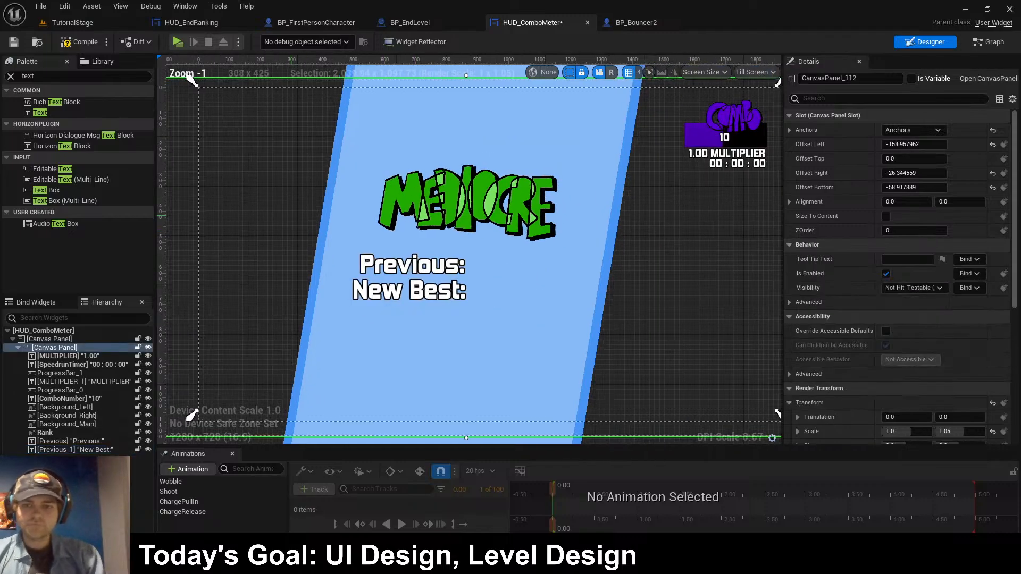
# - Duplicate the Previous label, place the copy beside it on the same line, set its text to "00:00:00" and save
pyautogui.click(418, 270)
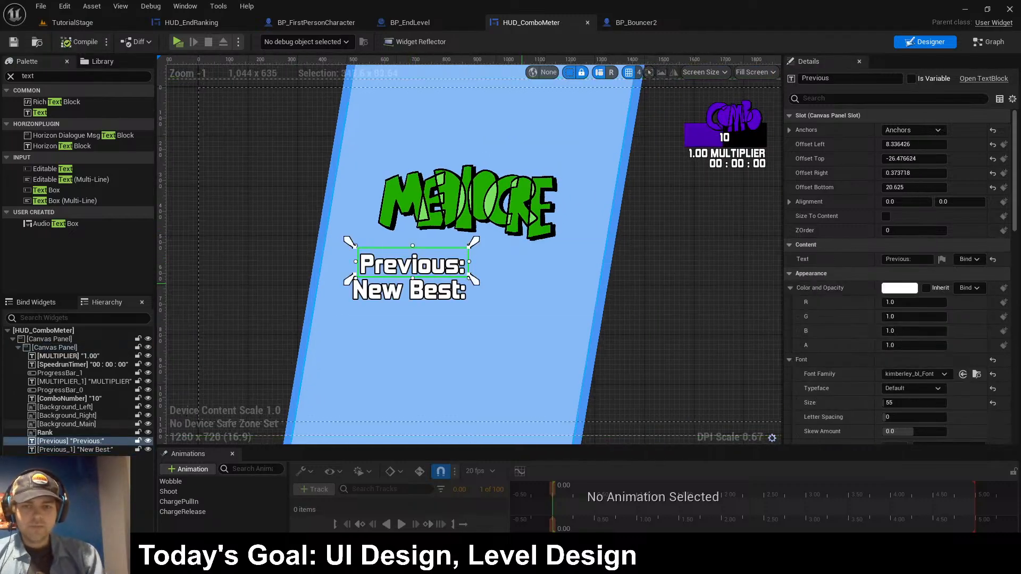
pyautogui.hotkey('ctrl', 'd')
pyautogui.moveTo(462, 274); pyautogui.dragTo(489, 269)
pyautogui.click(907, 259)
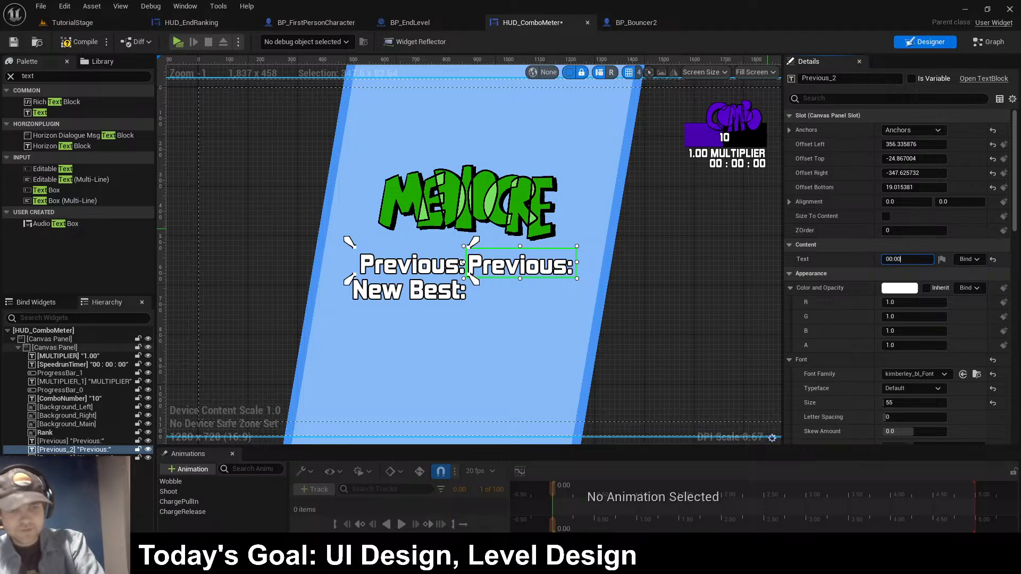
pyautogui.write('00:00:00')
pyautogui.press('Return')
pyautogui.hotkey('ctrl', 's')
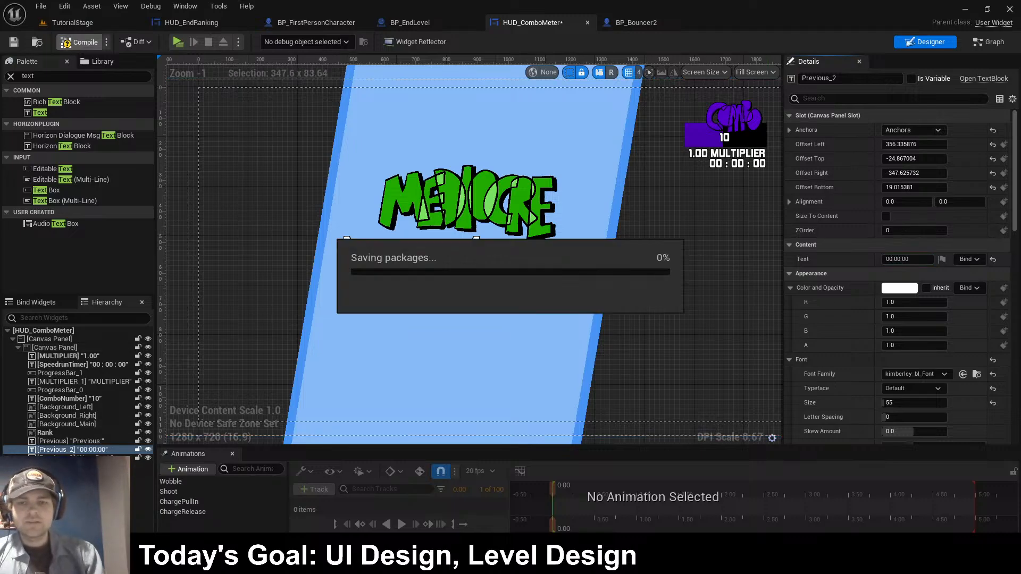
# - Fit the 00:00:00 text's anchors around its box and place a duplicate of it beside the New Best label
pyautogui.scroll(3, 505, 308)
pyautogui.moveTo(445, 254); pyautogui.dragTo(631, 258)
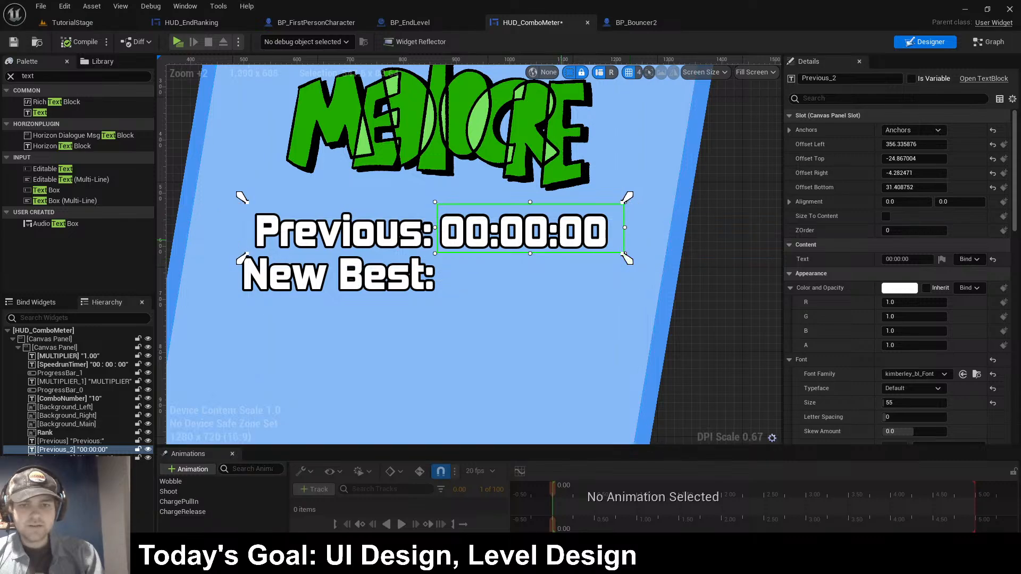
pyautogui.moveTo(562, 241); pyautogui.dragTo(565, 244)
pyautogui.moveTo(243, 199); pyautogui.dragTo(431, 199)
pyautogui.hotkey('ctrl', 'd')
pyautogui.moveTo(534, 250); pyautogui.dragTo(522, 279)
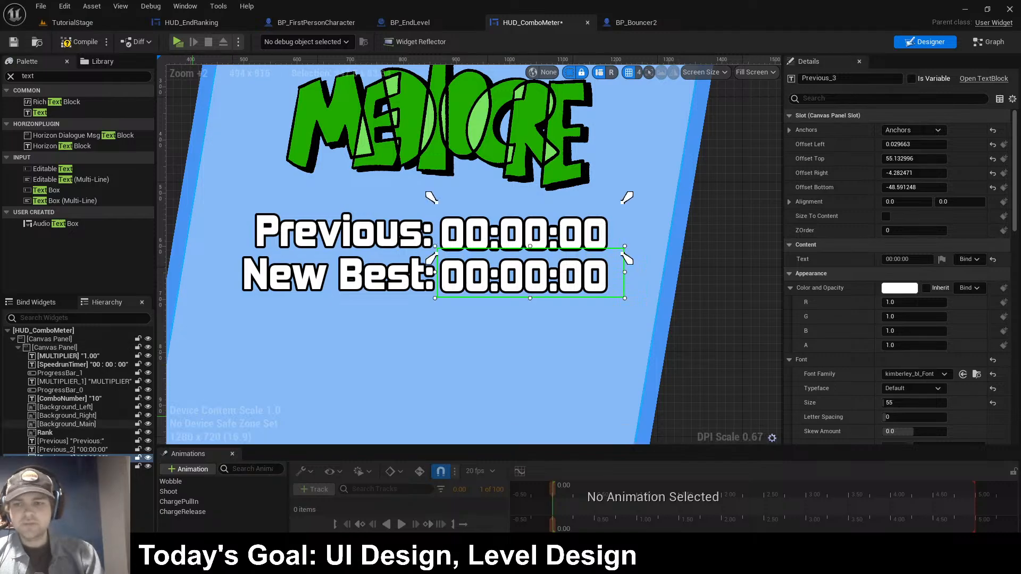
# - Rename the time text beside Previous to PreviousTime and expose it as a variable
pyautogui.click(479, 234)
pyautogui.moveTo(846, 78); pyautogui.dragTo(667, 67)
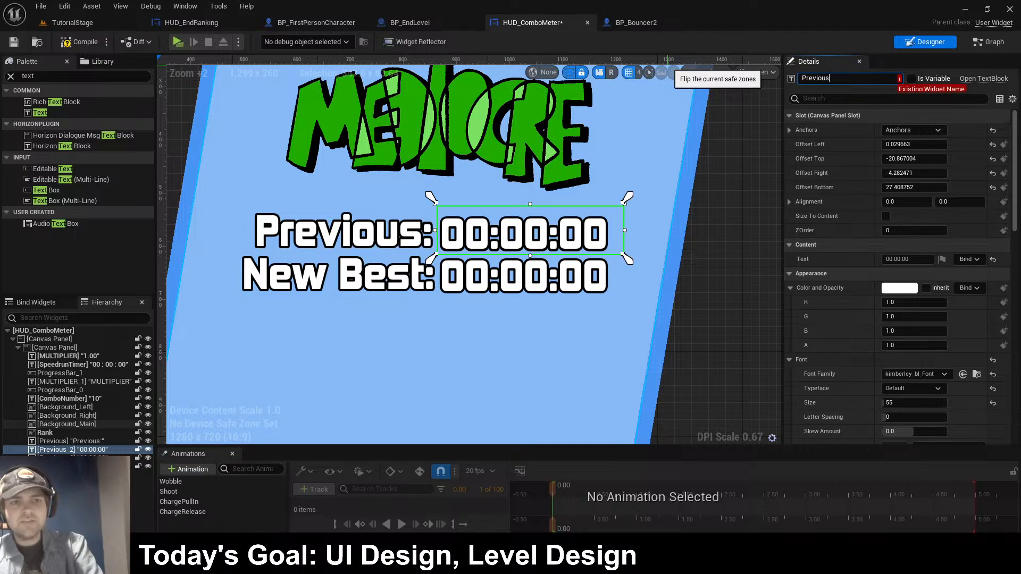
pyautogui.press('Return')
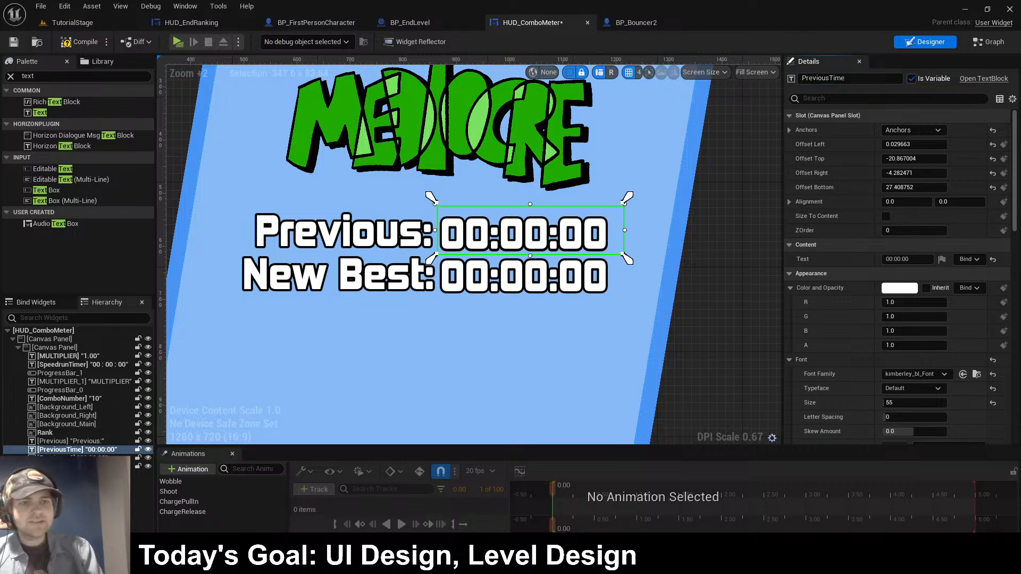
pyautogui.click(845, 79)
# - Rename the time text beside New Best to NewTime, expose it as a variable and compile
pyautogui.click(564, 273)
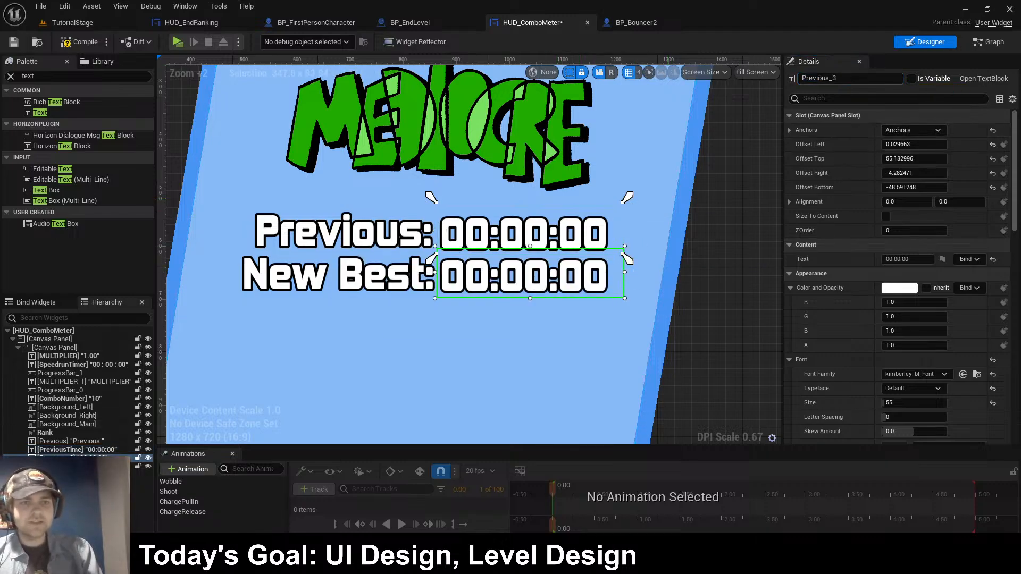
pyautogui.write('PreviousTime')
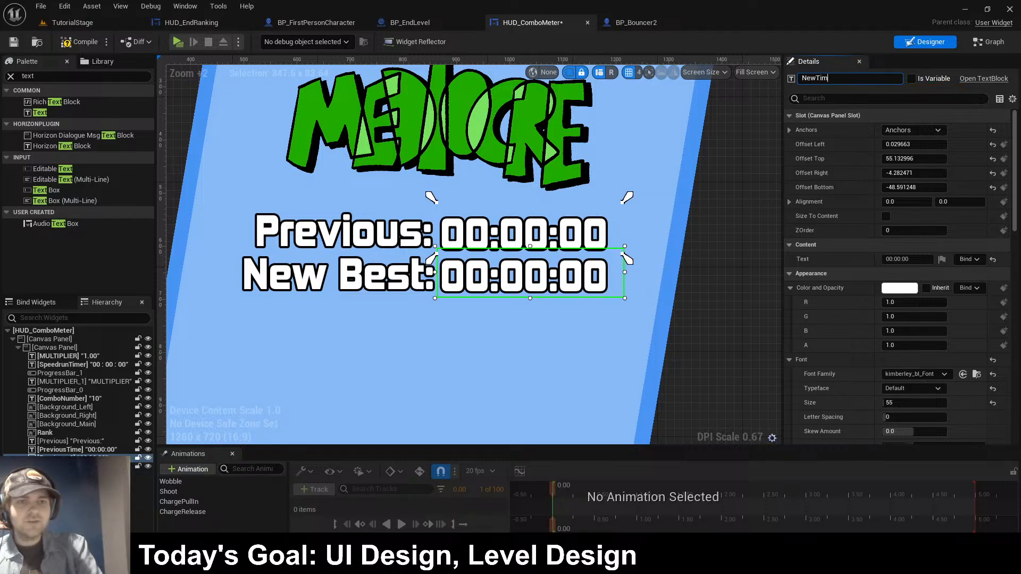
pyautogui.click(79, 42)
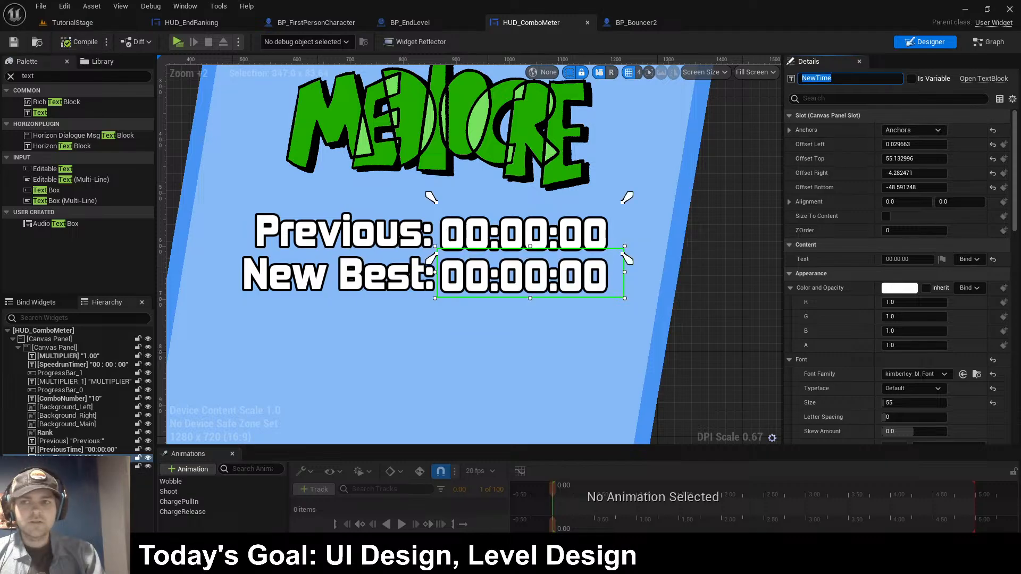
# - Filter the Previous label's properties for "visi" and set its visibility to Hidden
pyautogui.scroll(-5, 415, 310)
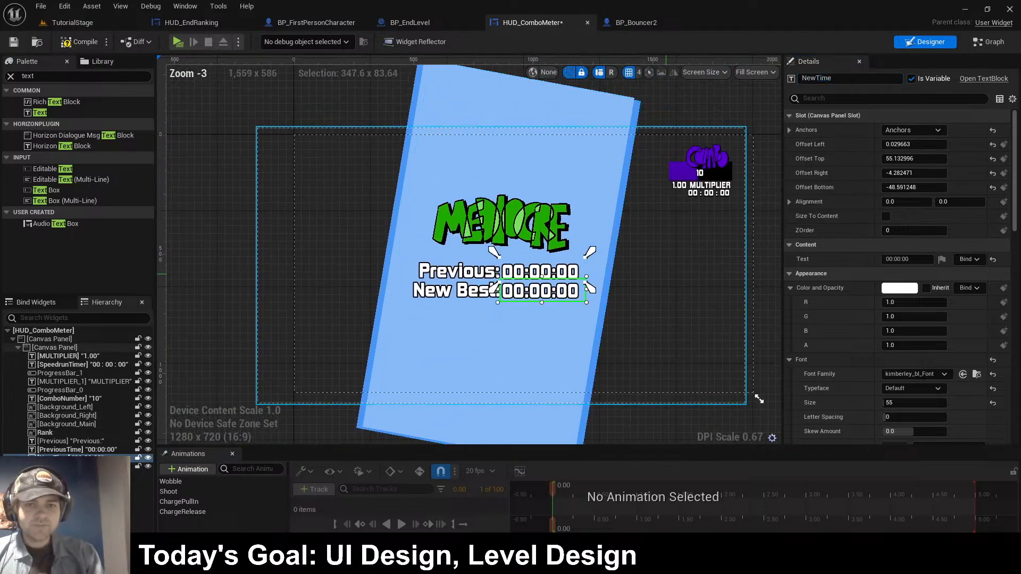
pyautogui.click(683, 403)
pyautogui.click(683, 402)
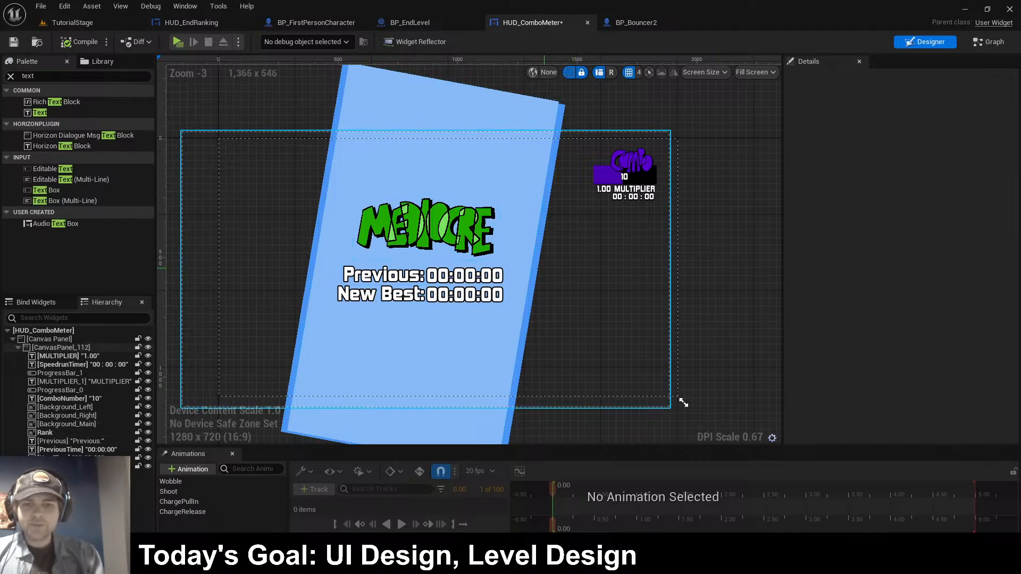
pyautogui.click(69, 441)
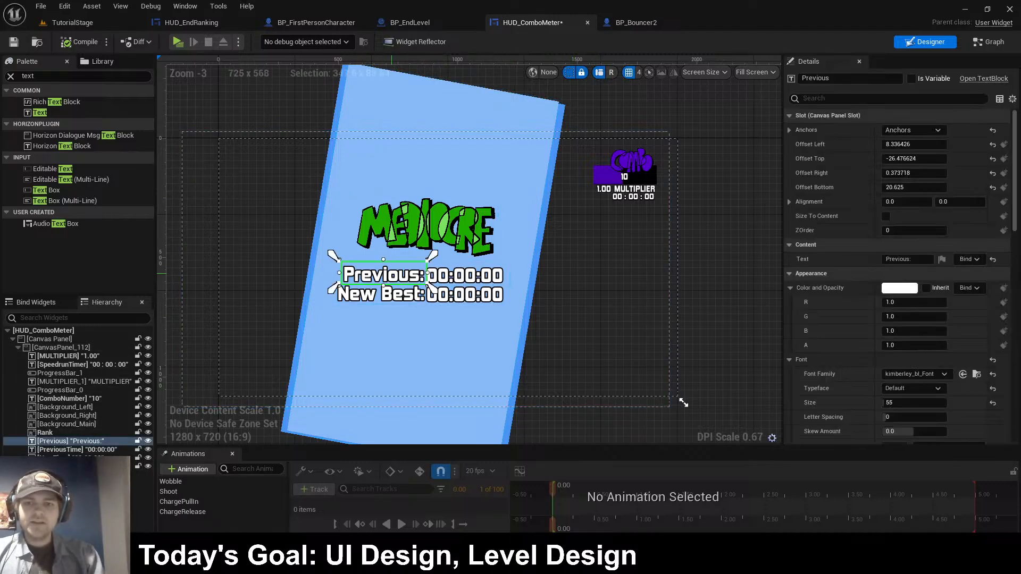
pyautogui.click(888, 99)
pyautogui.write('visi')
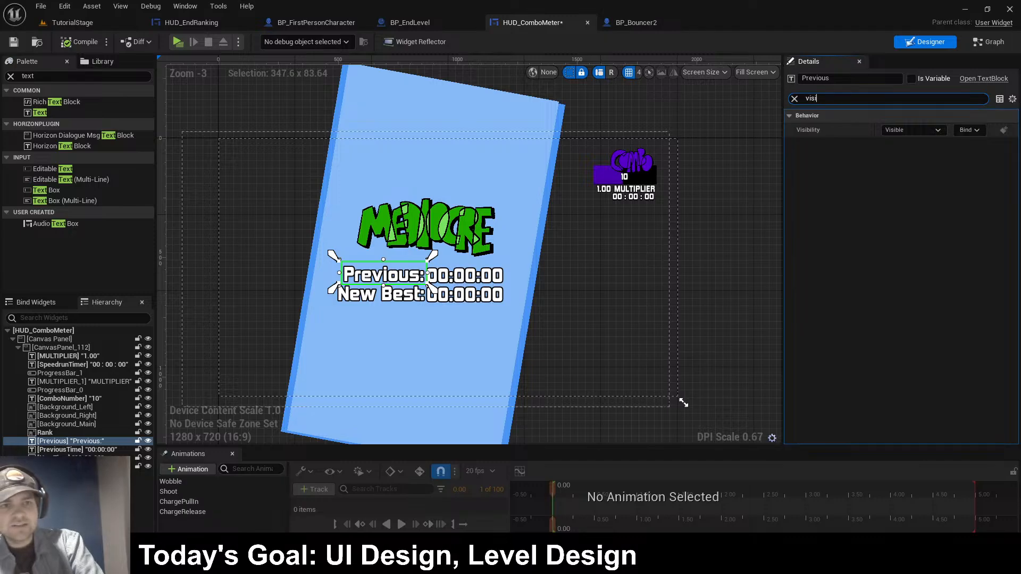
pyautogui.click(912, 130)
pyautogui.click(904, 161)
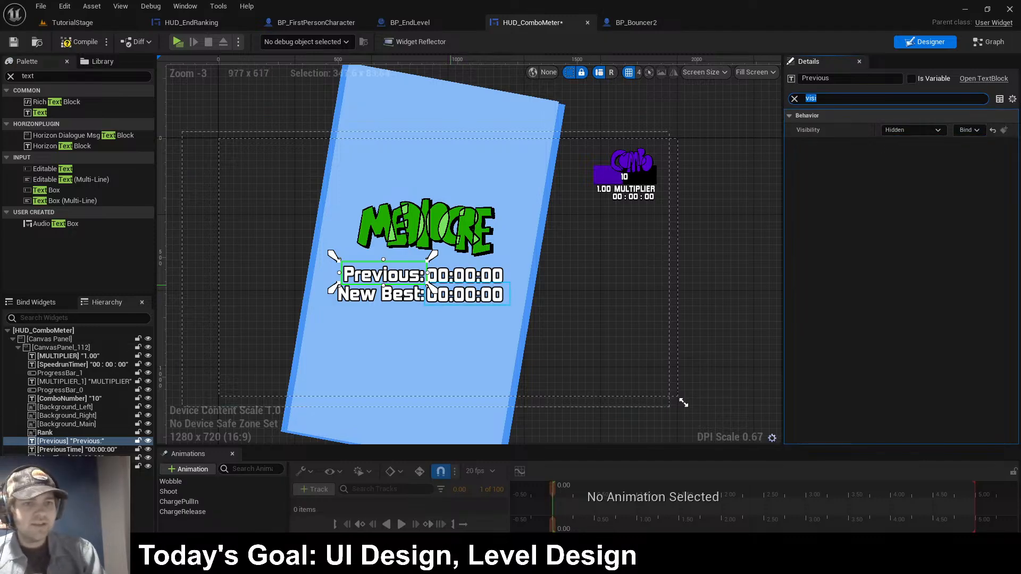
# - Set the visibility of the New Best label and the PreviousTime and NewTime texts to Hidden
pyautogui.click(404, 294)
pyautogui.click(912, 130)
pyautogui.click(904, 160)
pyautogui.click(466, 274)
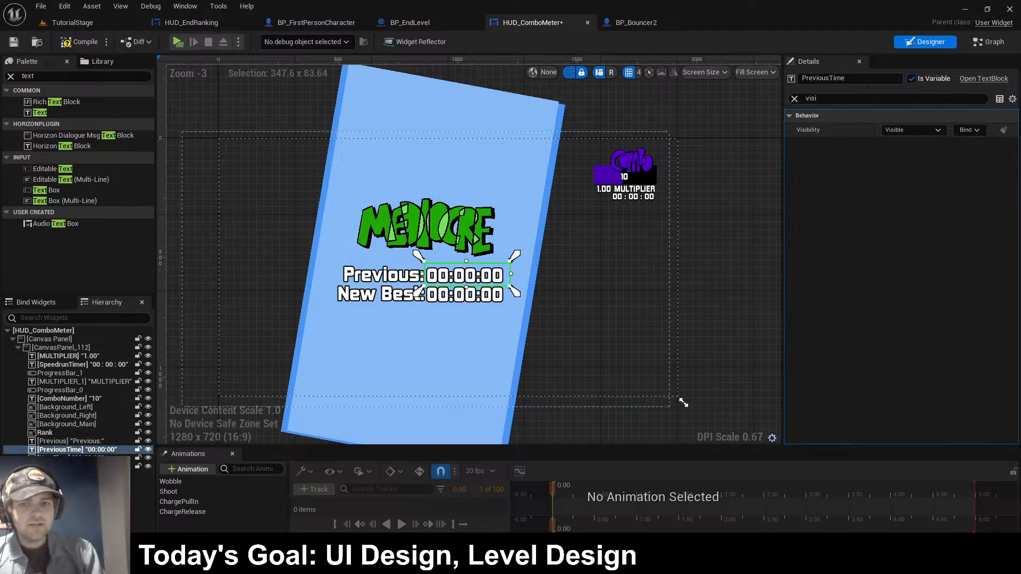
pyautogui.click(913, 130)
pyautogui.click(904, 161)
pyautogui.click(466, 294)
pyautogui.click(912, 130)
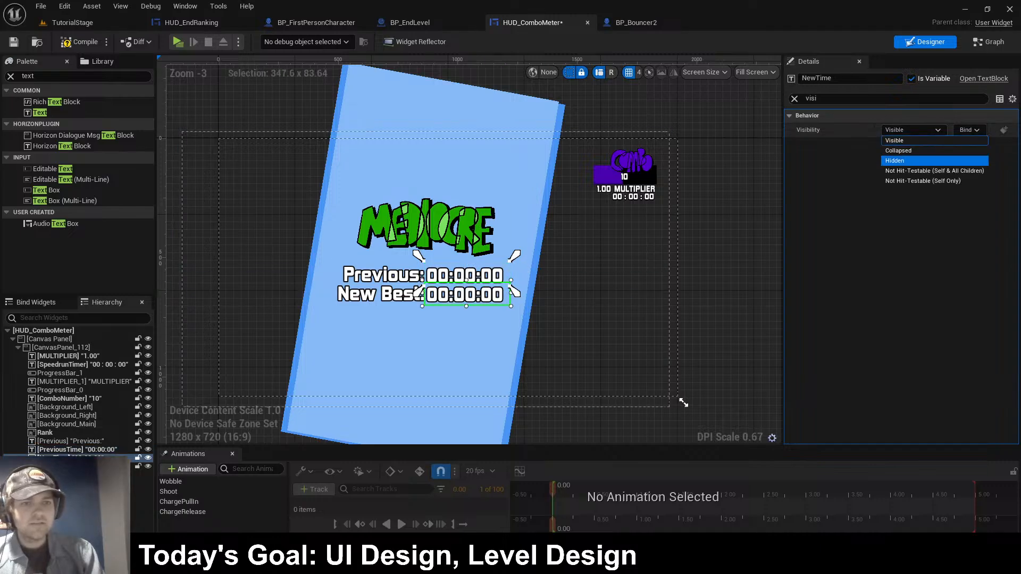
pyautogui.click(904, 161)
pyautogui.click(726, 208)
# - Compile the widget and play-test the level by walking into the purple portal to bring up the end ranking
pyautogui.click(81, 42)
pyautogui.click(178, 42)
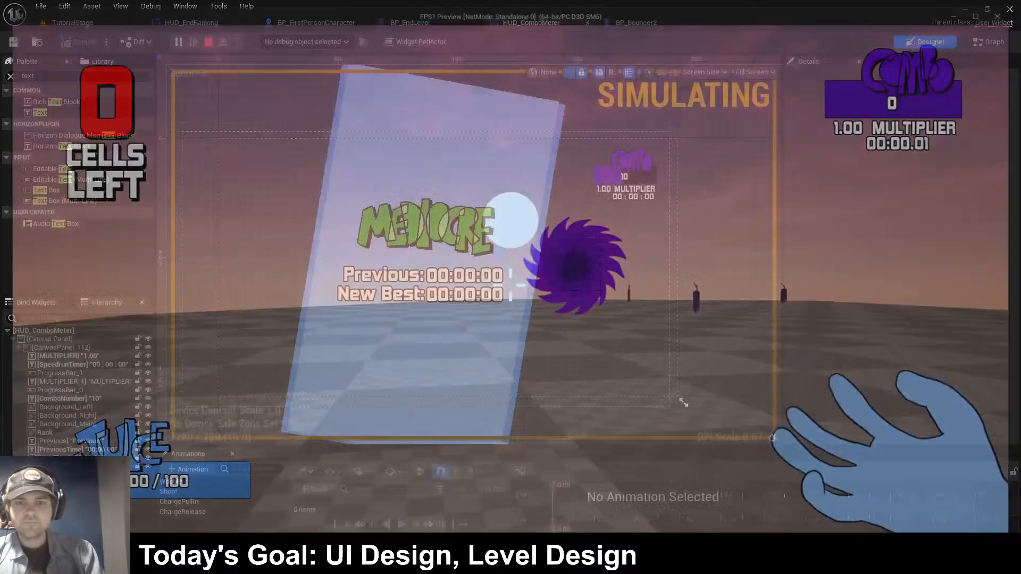
pyautogui.press('w')
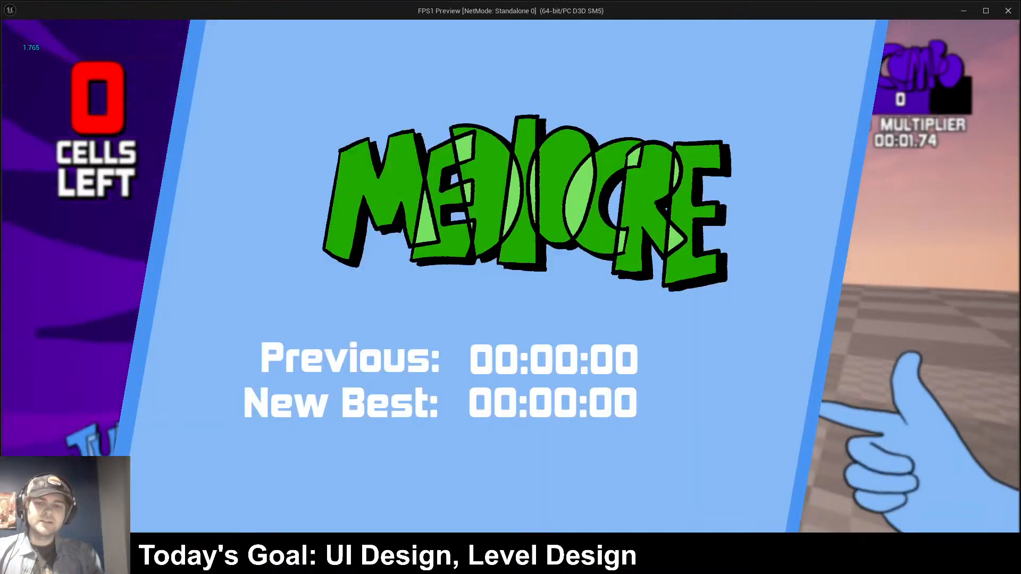
pyautogui.press('Escape')
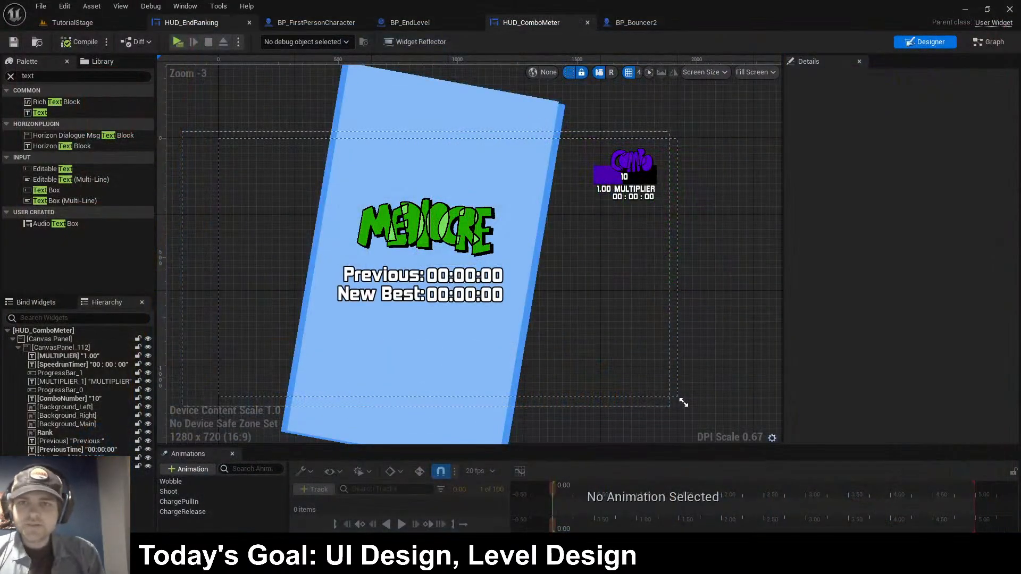
# - Add a custom event named LevelClear below StopTiming in the widget's event graph
pyautogui.click(988, 42)
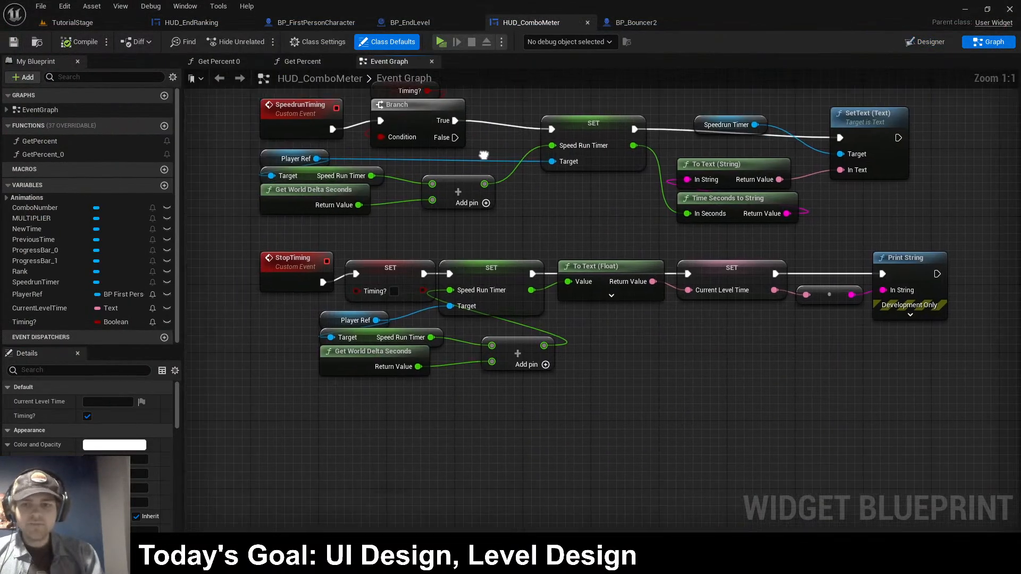
pyautogui.rightClick(314, 165)
pyautogui.write('custo')
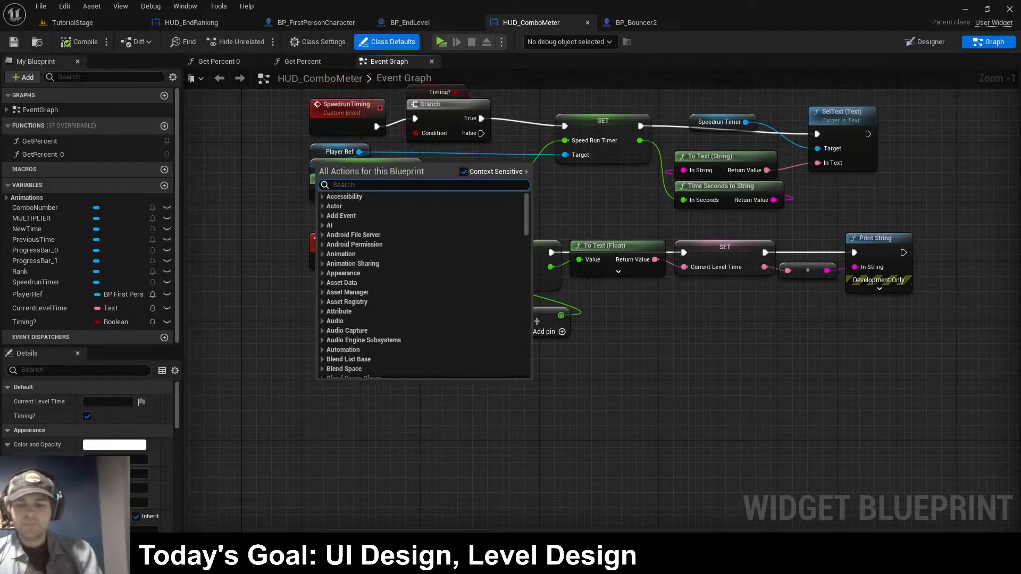
pyautogui.write('m event')
pyautogui.press('Return')
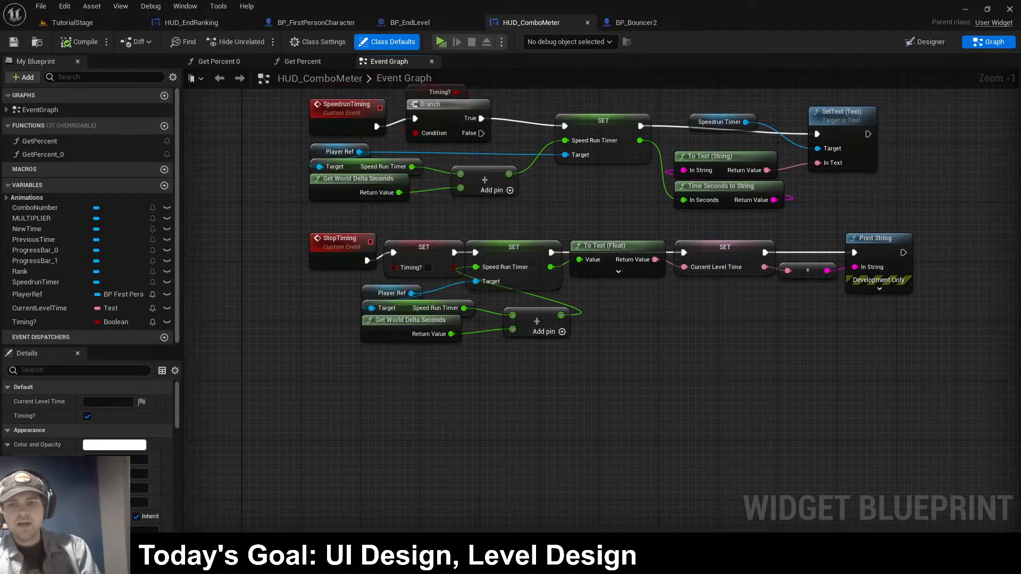
pyautogui.write('Show')
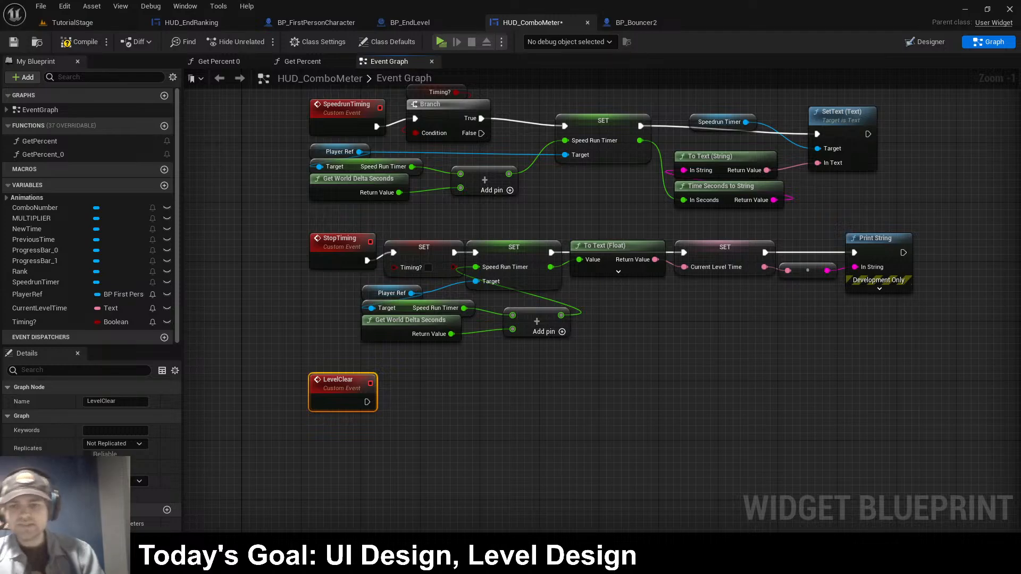
# - Connect a widget Set Visibility node set to Visible to the LevelClear event
pyautogui.scroll(1, 499, 404)
pyautogui.moveTo(348, 361); pyautogui.dragTo(428, 365)
pyautogui.write('set v')
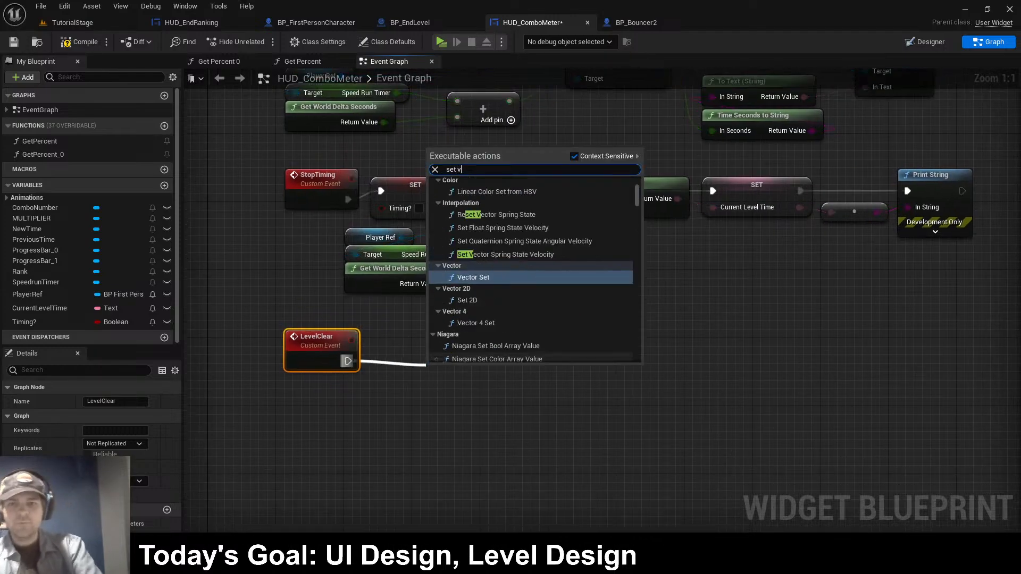
pyautogui.write('isibility')
pyautogui.click(470, 313)
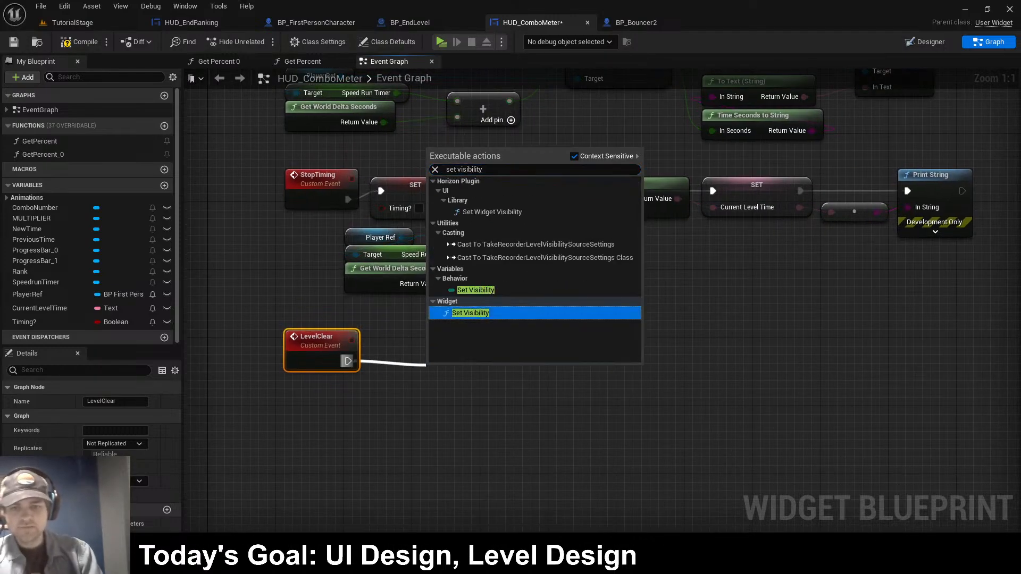
pyautogui.moveTo(325, 340); pyautogui.dragTo(317, 374)
pyautogui.moveTo(446, 375); pyautogui.dragTo(438, 374)
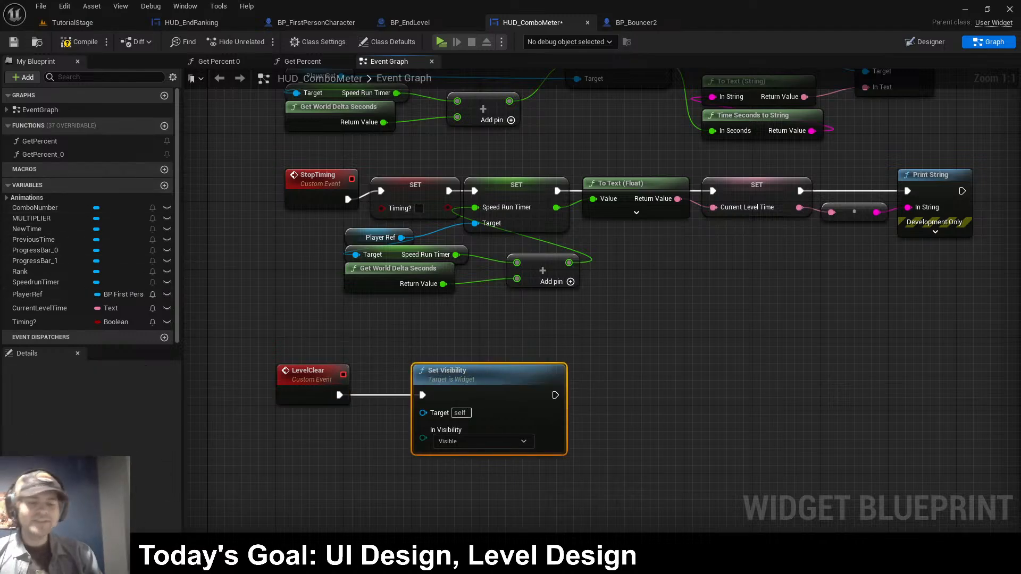
# - Move LevelClear and its Set Visibility node further below the StopTiming chain, line them up and compile
pyautogui.click(468, 334)
pyautogui.moveTo(468, 335); pyautogui.dragTo(336, 389)
pyautogui.moveTo(319, 375); pyautogui.dragTo(327, 400)
pyautogui.click(383, 346)
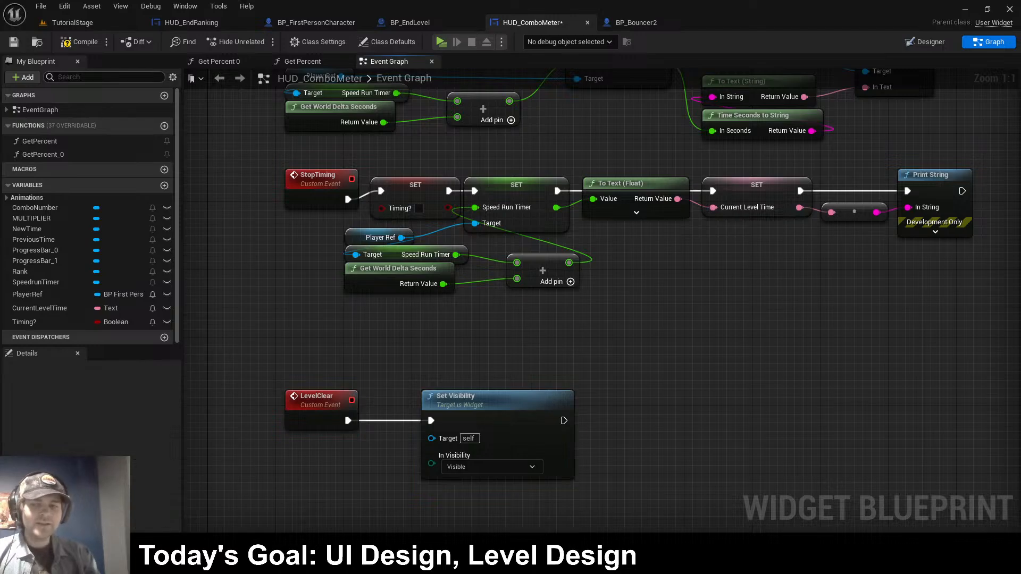
pyautogui.click(80, 42)
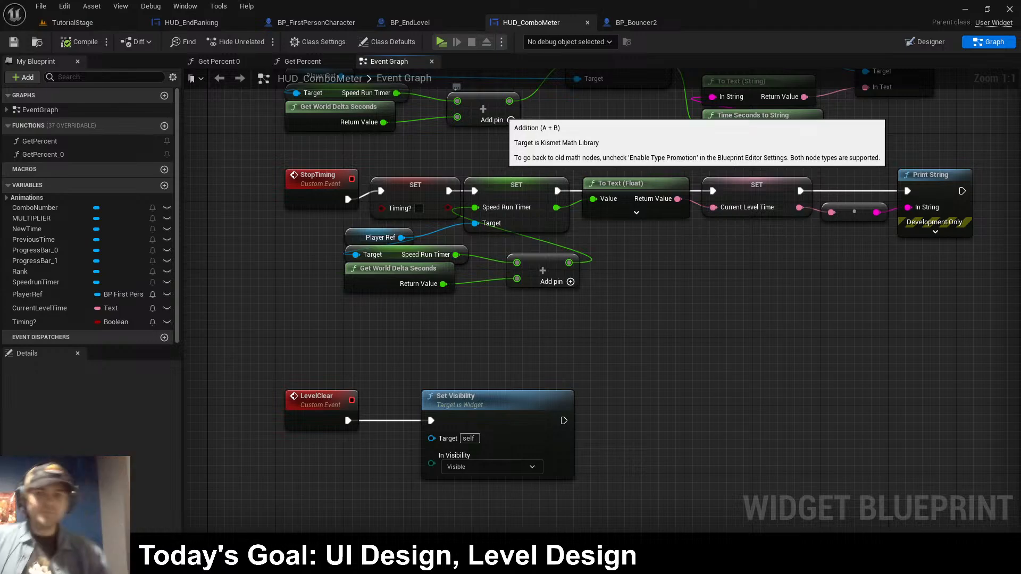
# - Play-test the level, moving around near the purple portal to check the HUD during play
pyautogui.click(440, 42)
pyautogui.click(511, 285)
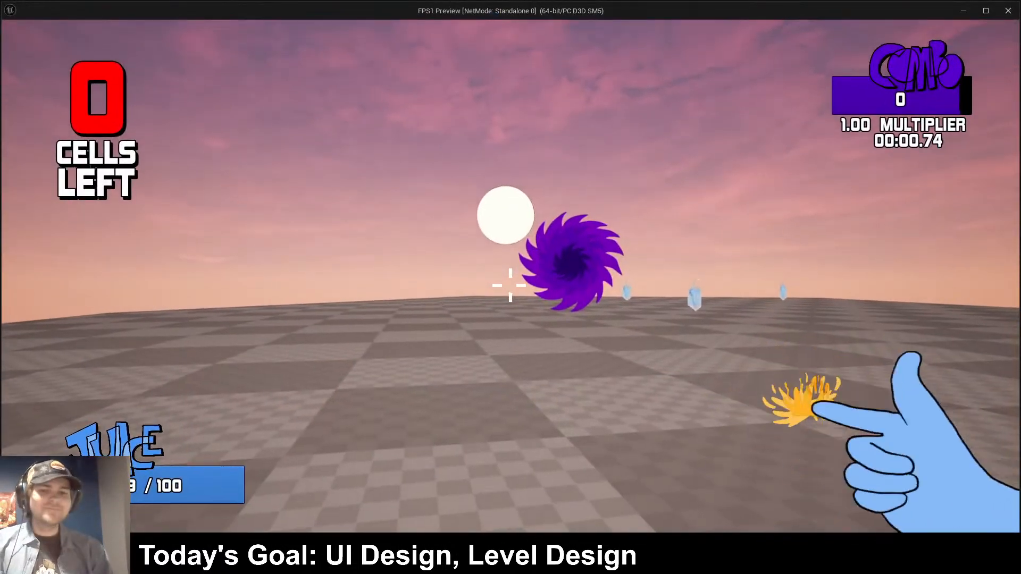
pyautogui.press('w')
pyautogui.press('d')
pyautogui.click(510, 285)
pyautogui.press('a')
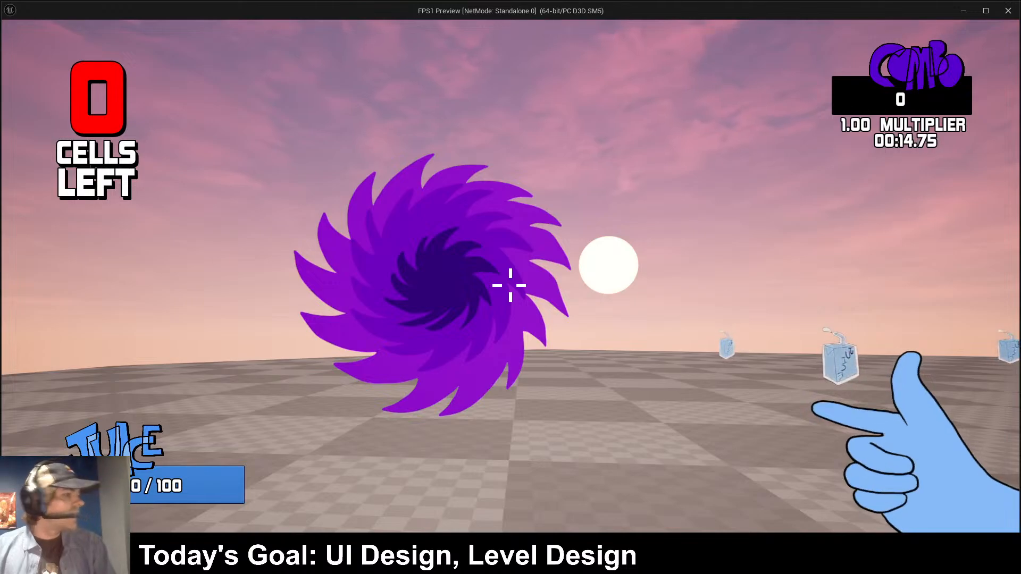
pyautogui.press('d')
pyautogui.press('w')
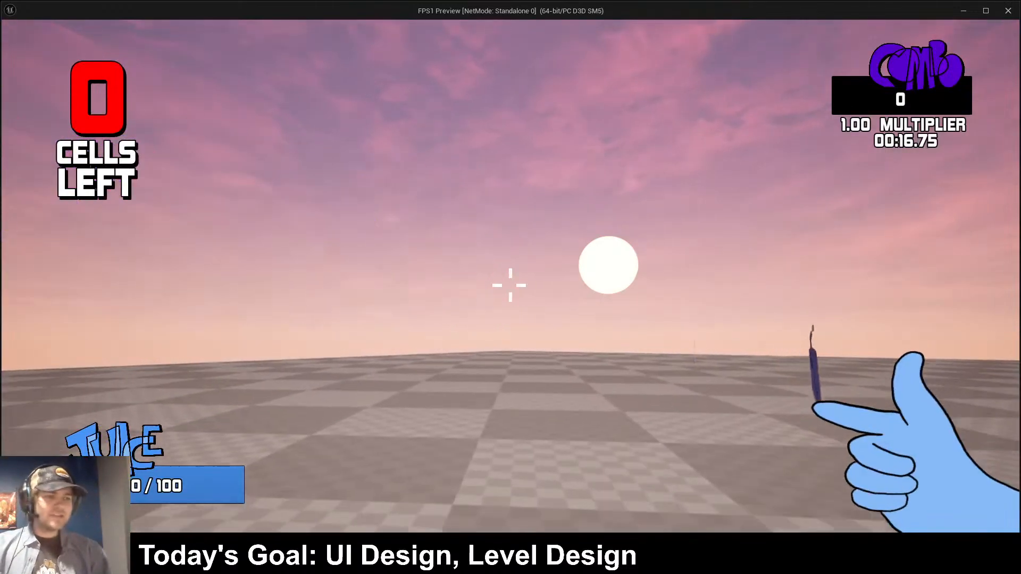
pyautogui.press('w')
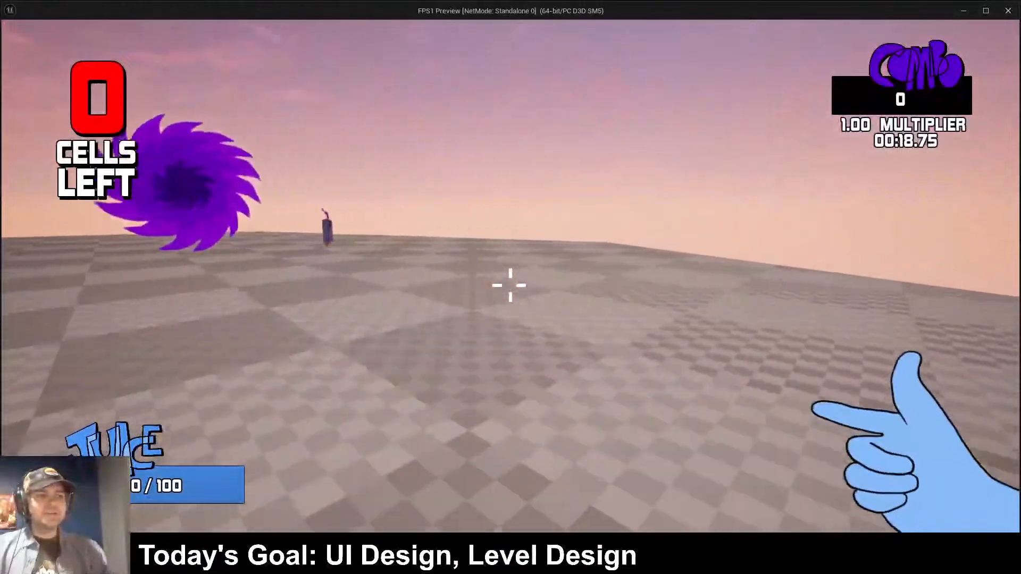
pyautogui.press('Escape')
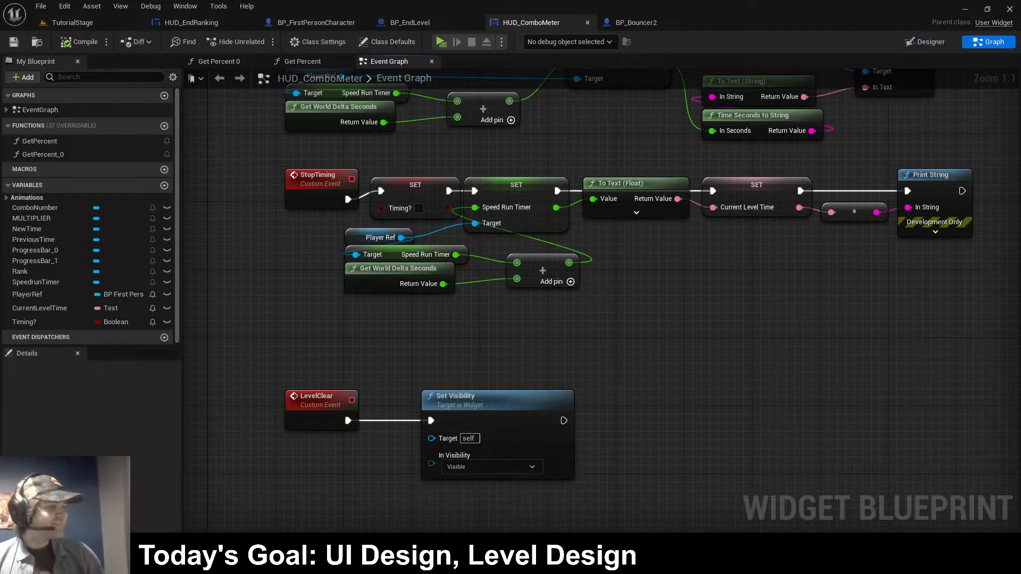
# - Move the Set Visibility node closer to LevelClear and briefly play-test the level again
pyautogui.moveTo(493, 406); pyautogui.dragTo(475, 405)
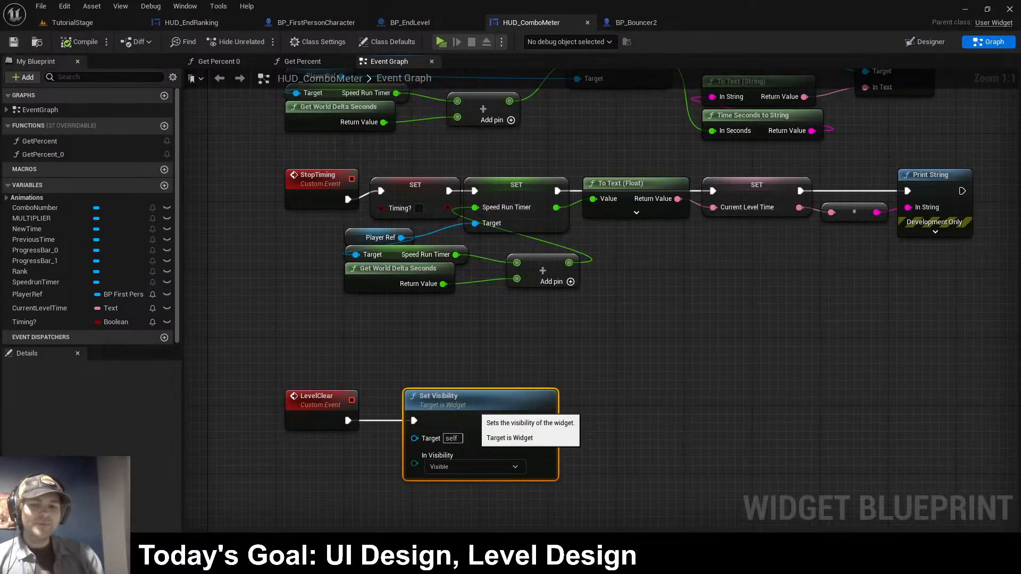
pyautogui.click(494, 350)
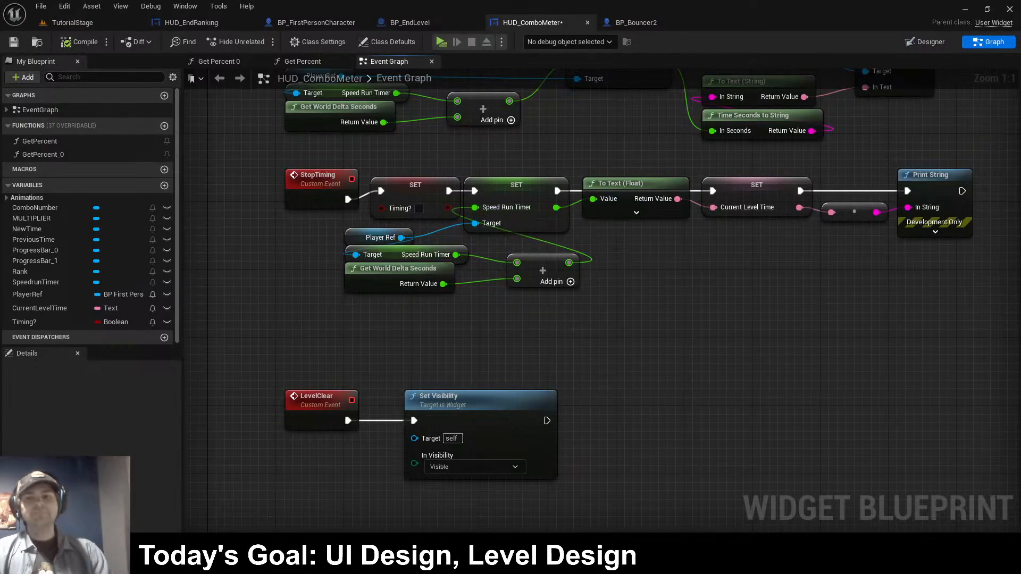
pyautogui.click(441, 41)
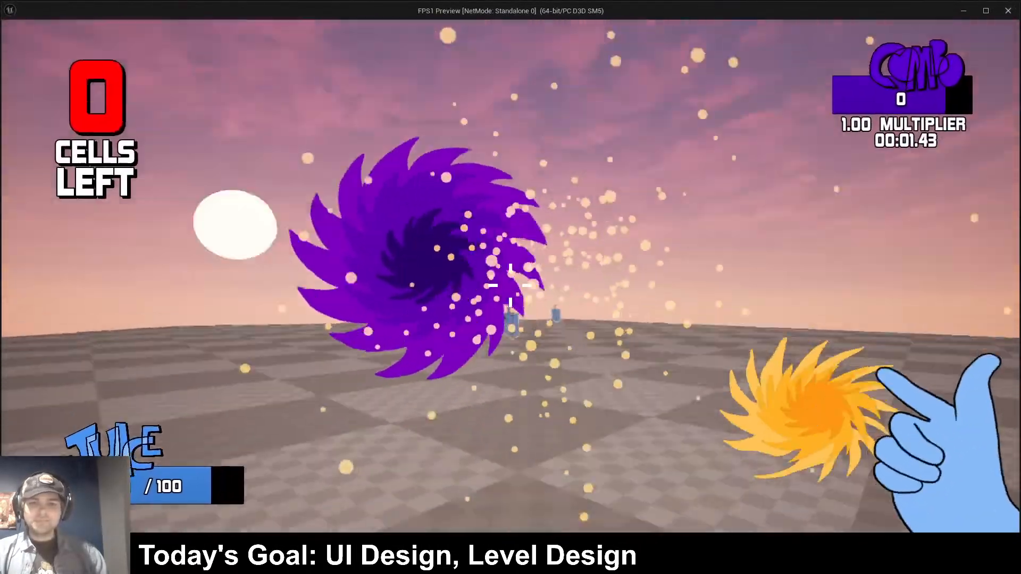
pyautogui.press('Escape')
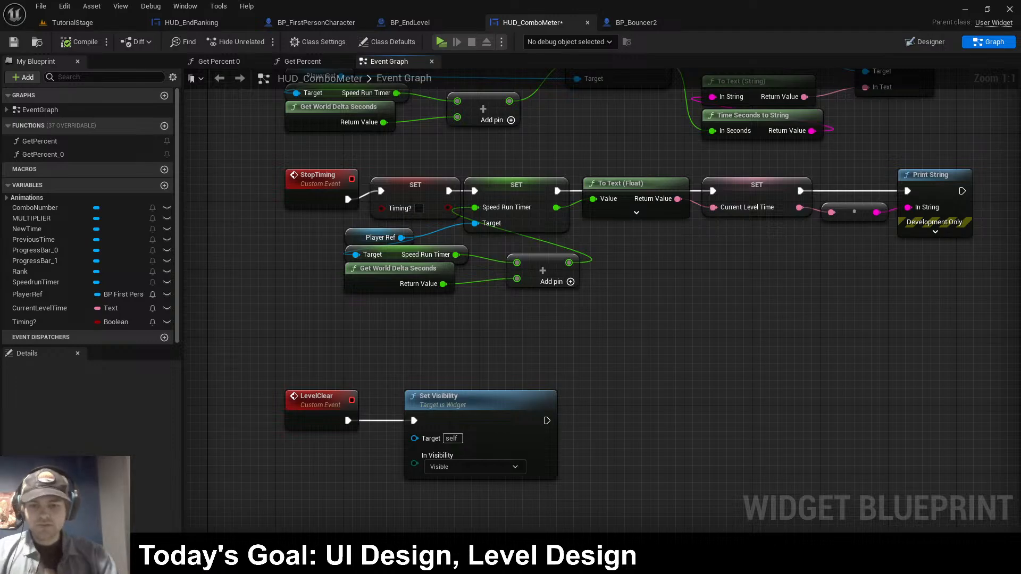
# - Find the Canvas Panel widget and add one inside CanvasPanel_112, just above Background_Left in the designer hierarchy
pyautogui.click(910, 42)
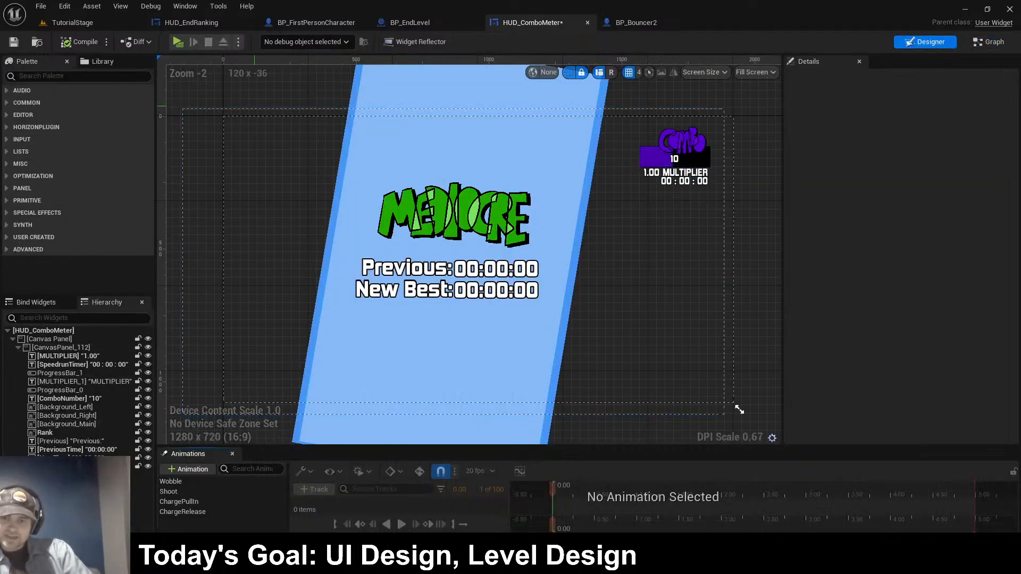
pyautogui.write('canvas')
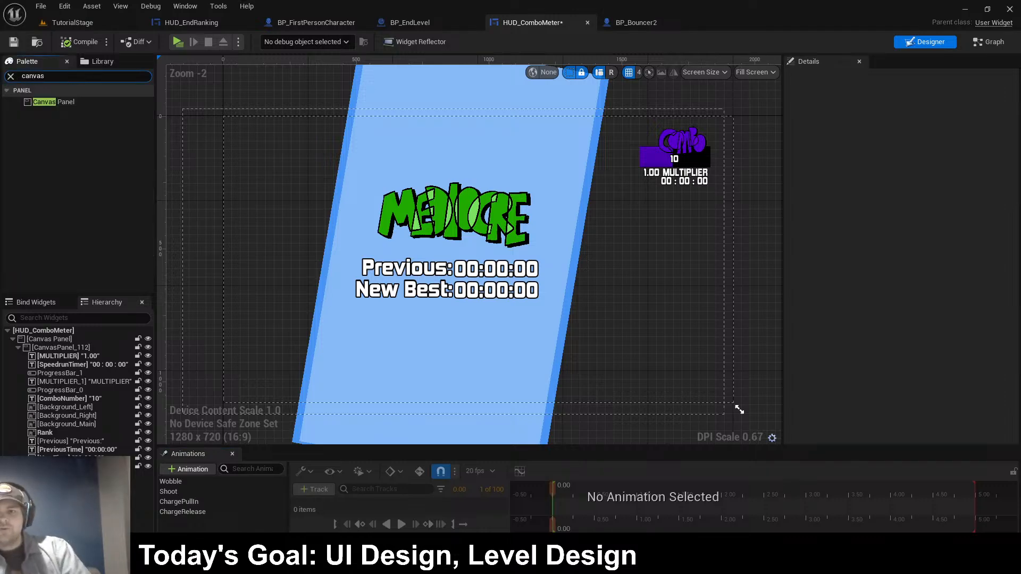
pyautogui.moveTo(53, 101); pyautogui.dragTo(84, 407)
# - Nest the three background images, the Rank image and all the previous and new best texts under the new canvas panel
pyautogui.click(82, 407)
pyautogui.click(82, 417)
pyautogui.click(69, 423)
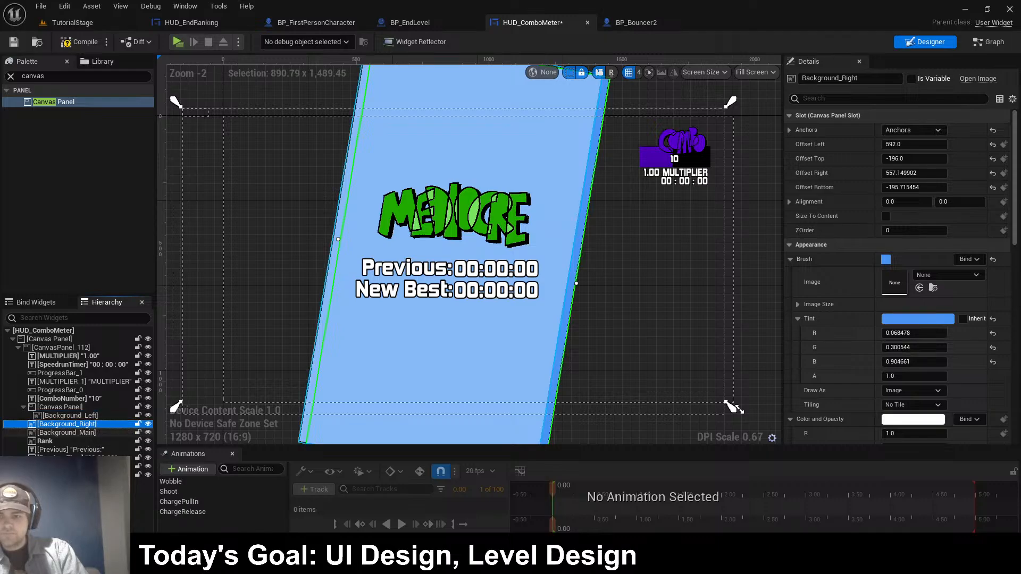
pyautogui.click(82, 432)
pyautogui.moveTo(83, 422); pyautogui.dragTo(89, 466)
pyautogui.click(88, 441)
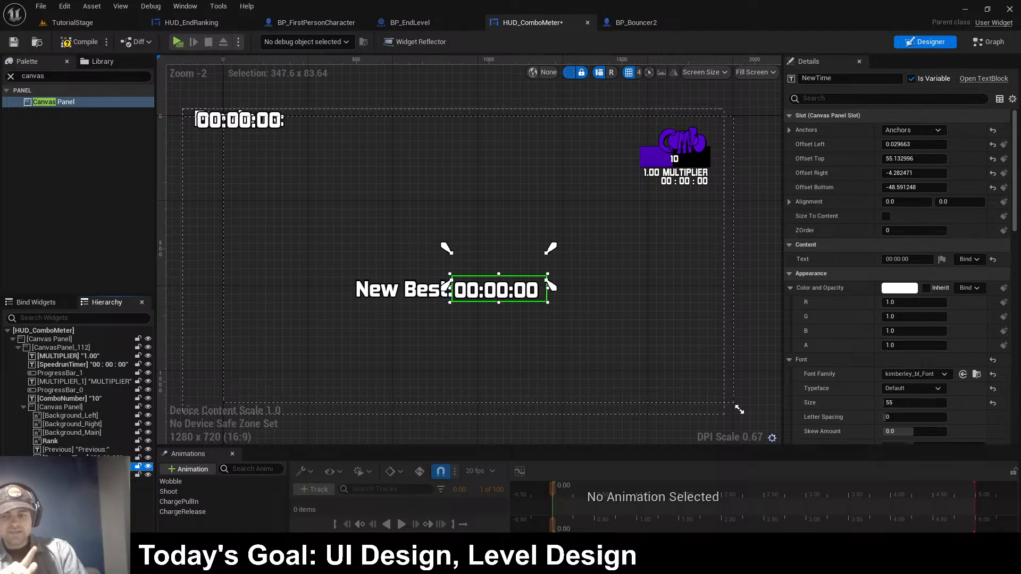
pyautogui.moveTo(89, 465); pyautogui.dragTo(90, 469)
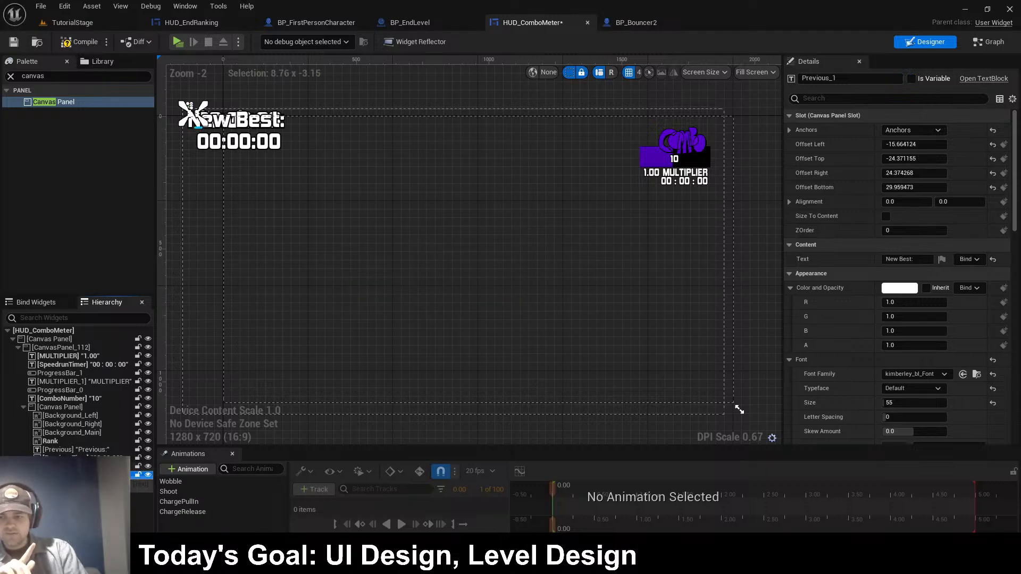
# - Rename the new canvas panel to LevelClearPanel
pyautogui.click(69, 407)
pyautogui.click(850, 78)
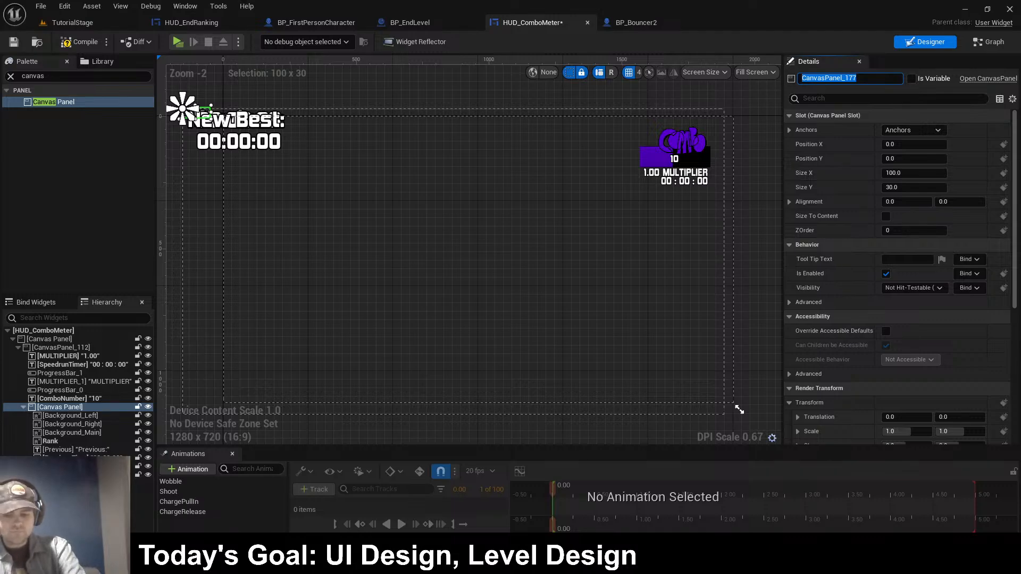
pyautogui.write('L')
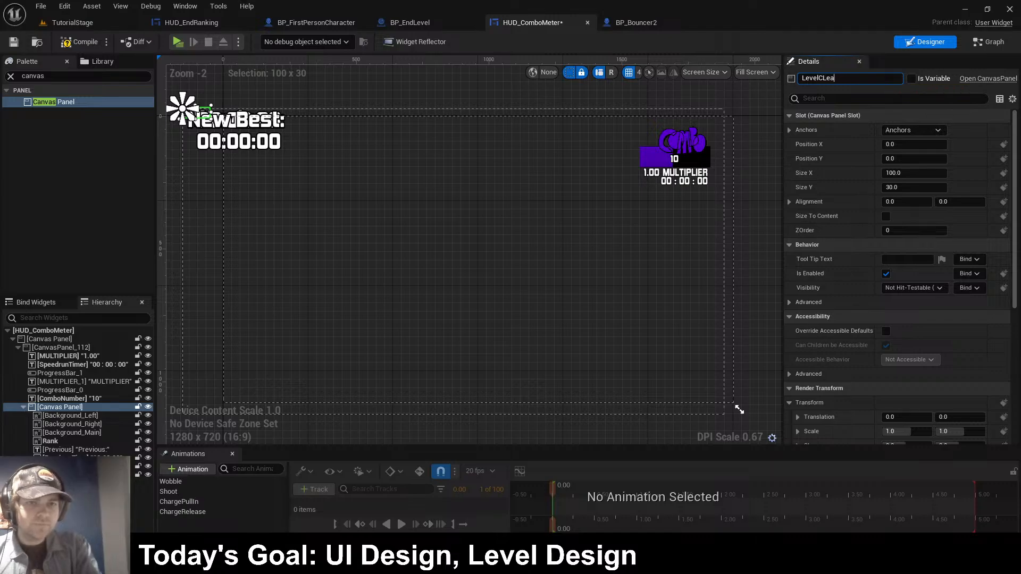
pyautogui.write('evelClearPanel')
pyautogui.press('Return')
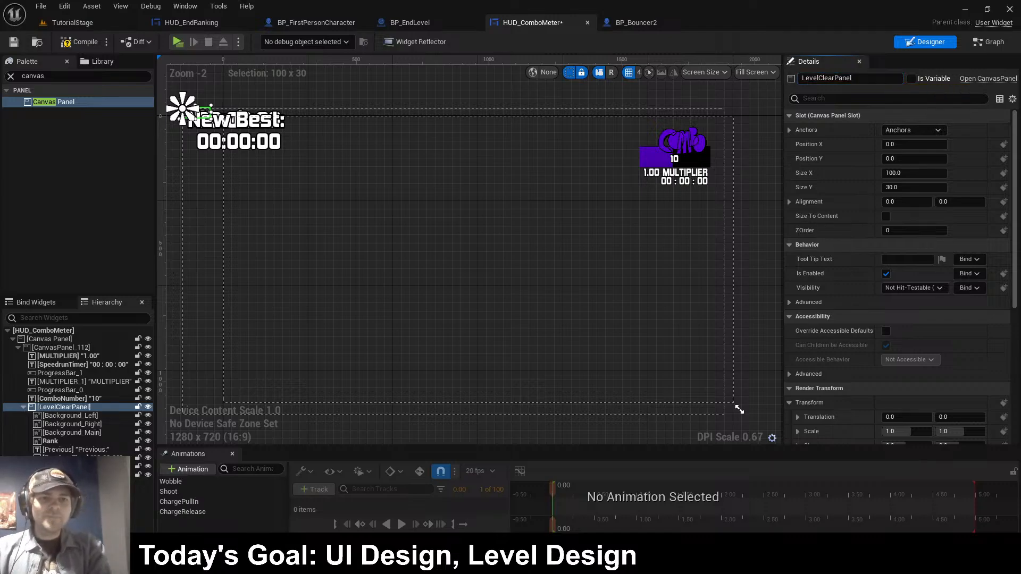
# - Enlarge LevelClearPanel to about 2072 by 1095 to cover the HUD area and spread its anchors to the corners
pyautogui.moveTo(211, 119); pyautogui.dragTo(740, 409)
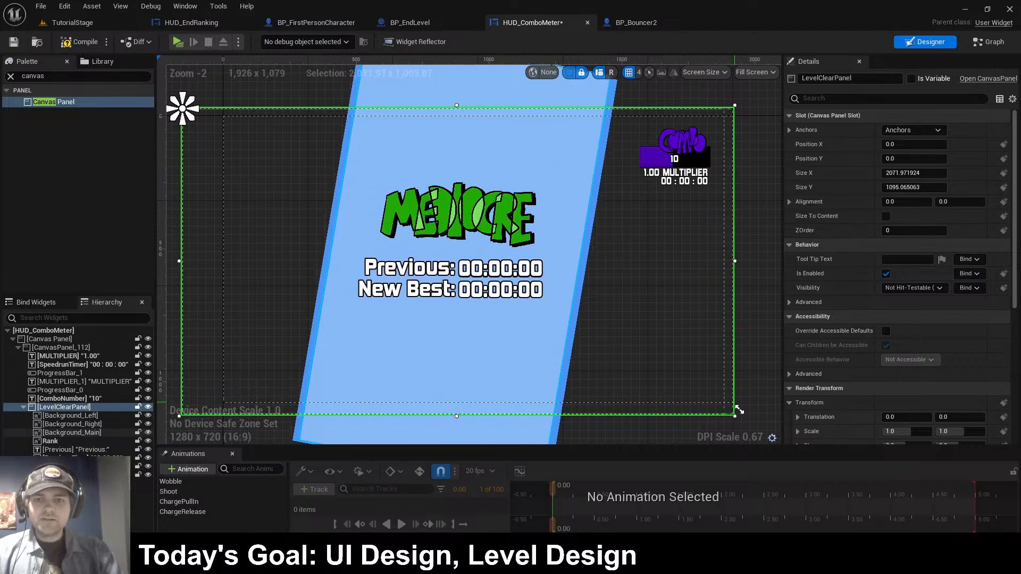
pyautogui.moveTo(190, 117); pyautogui.dragTo(738, 409)
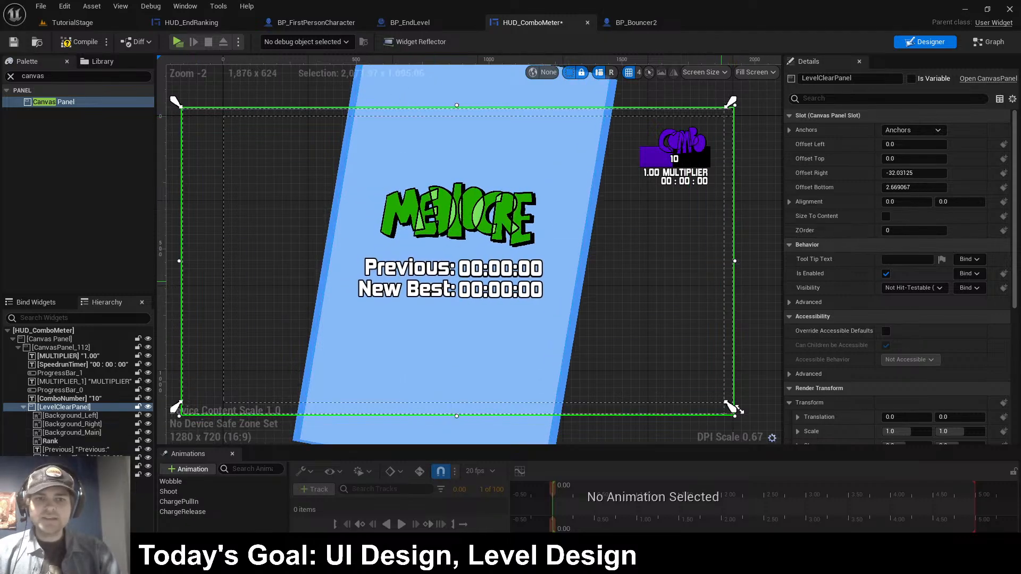
pyautogui.hotkey('ctrl', 's')
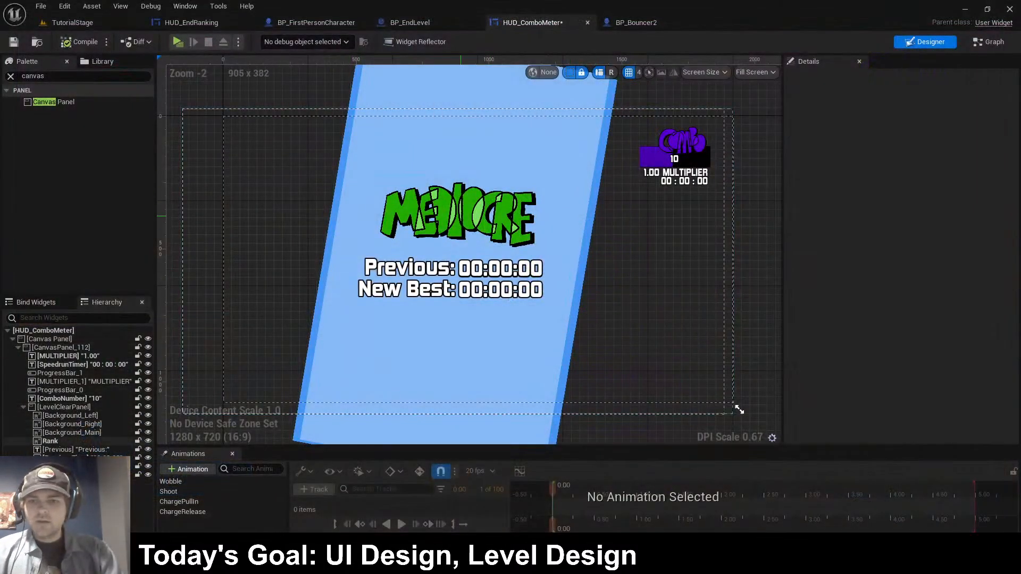
# - Set the visibility of the Background_Main, Background_Left and Background_Right images to Visible
pyautogui.click(72, 432)
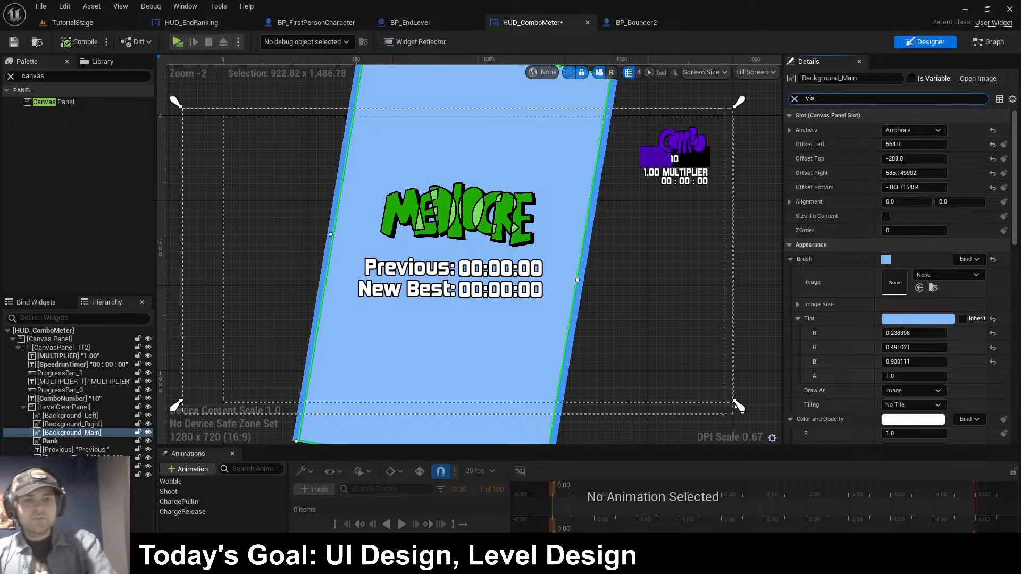
pyautogui.click(913, 131)
pyautogui.click(906, 139)
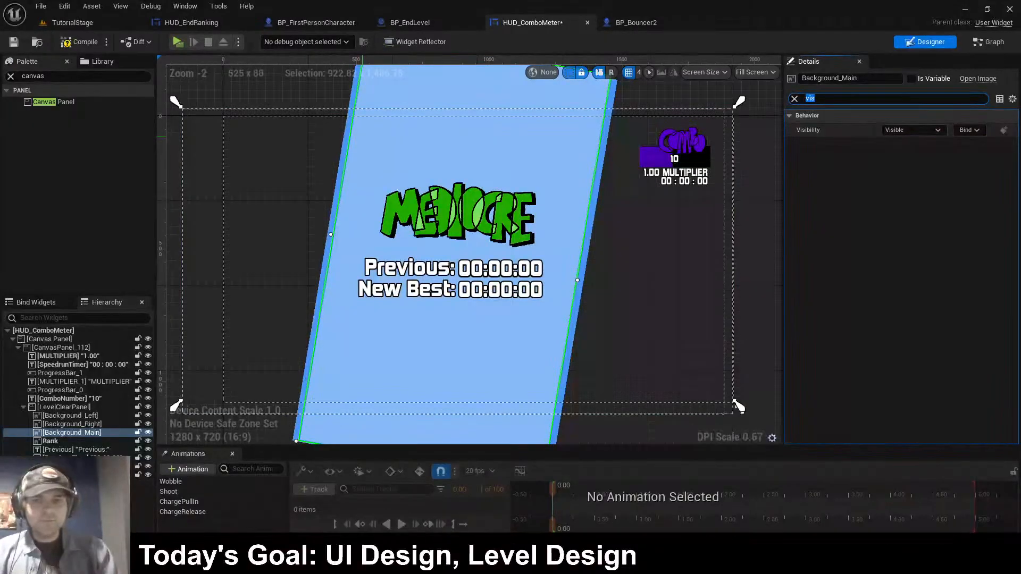
pyautogui.click(71, 415)
pyautogui.click(913, 130)
pyautogui.click(906, 140)
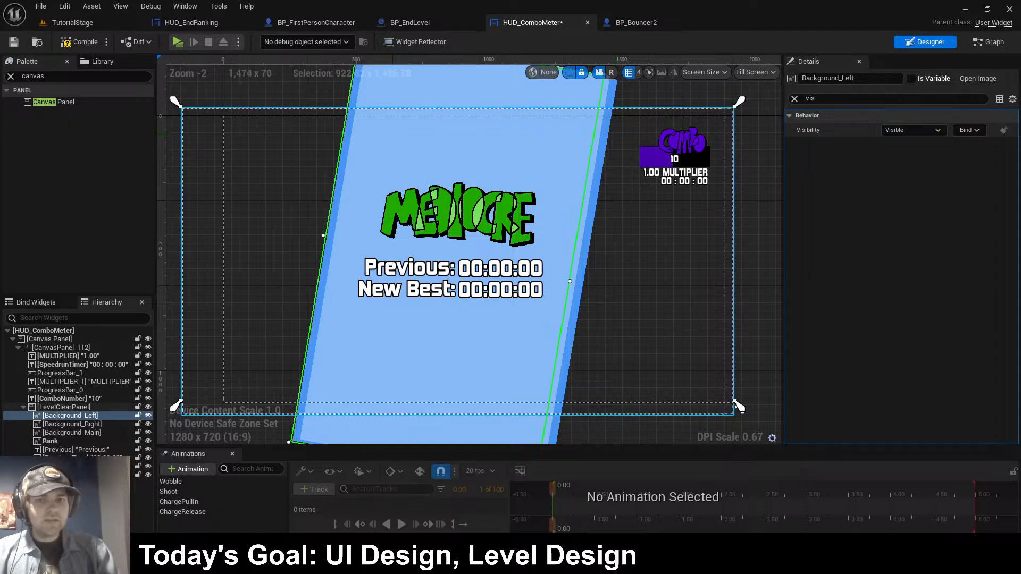
pyautogui.click(604, 136)
pyautogui.click(913, 130)
pyautogui.click(906, 140)
# - Set the visibility of the Rank image, the Previous label and the PreviousTime text to Visible
pyautogui.click(441, 204)
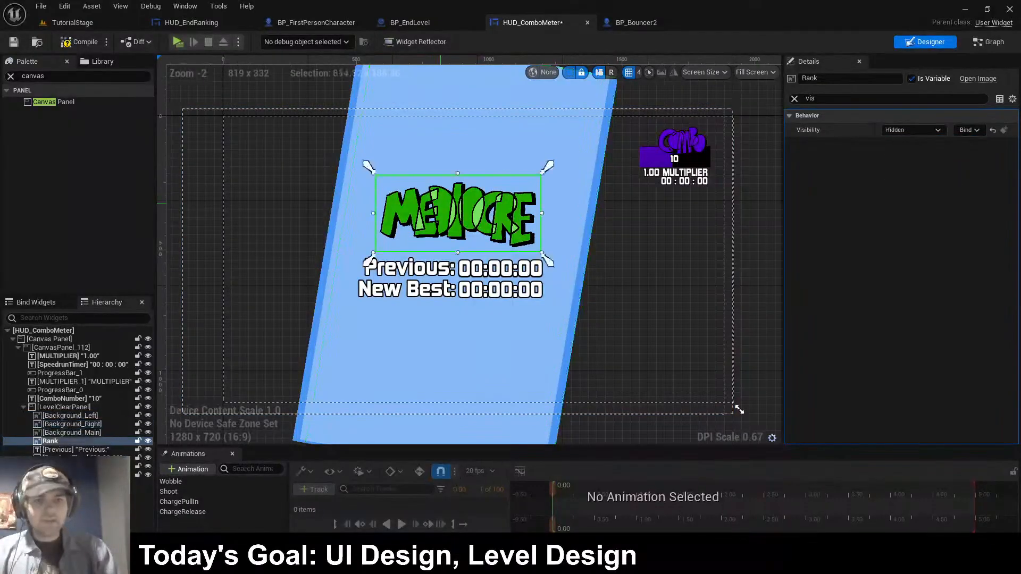
pyautogui.click(913, 130)
pyautogui.click(906, 140)
pyautogui.click(425, 268)
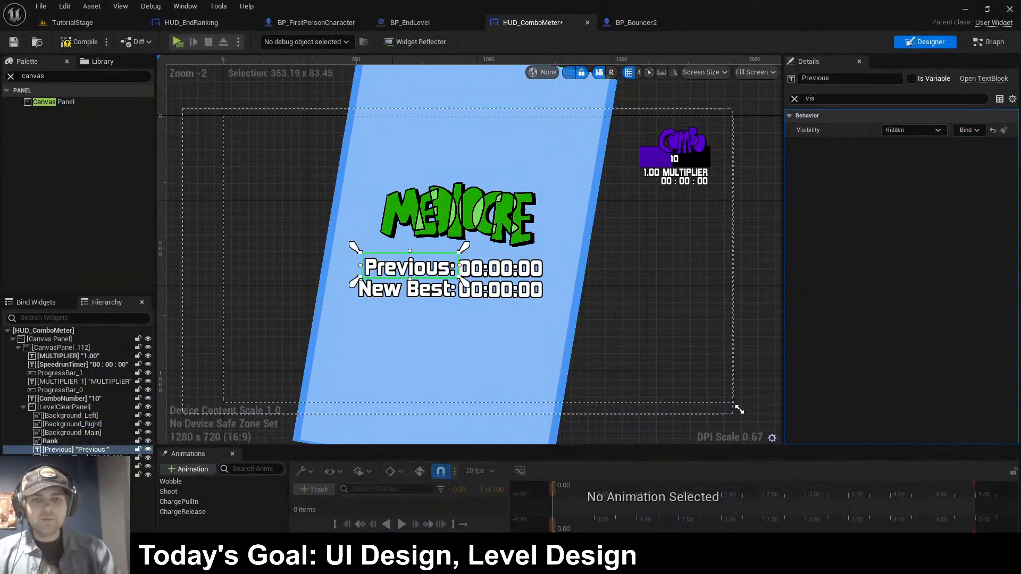
pyautogui.click(913, 130)
pyautogui.click(906, 140)
pyautogui.click(463, 267)
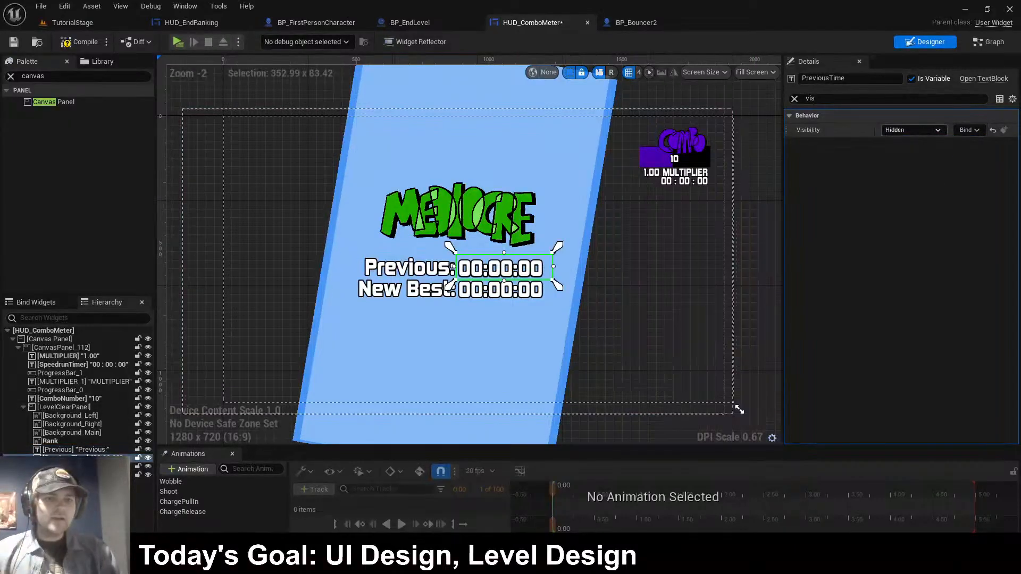
pyautogui.click(913, 130)
pyautogui.click(906, 140)
# - Set the visibility of the New Best label and its time text to Visible, and compile the widget
pyautogui.click(404, 289)
pyautogui.click(913, 131)
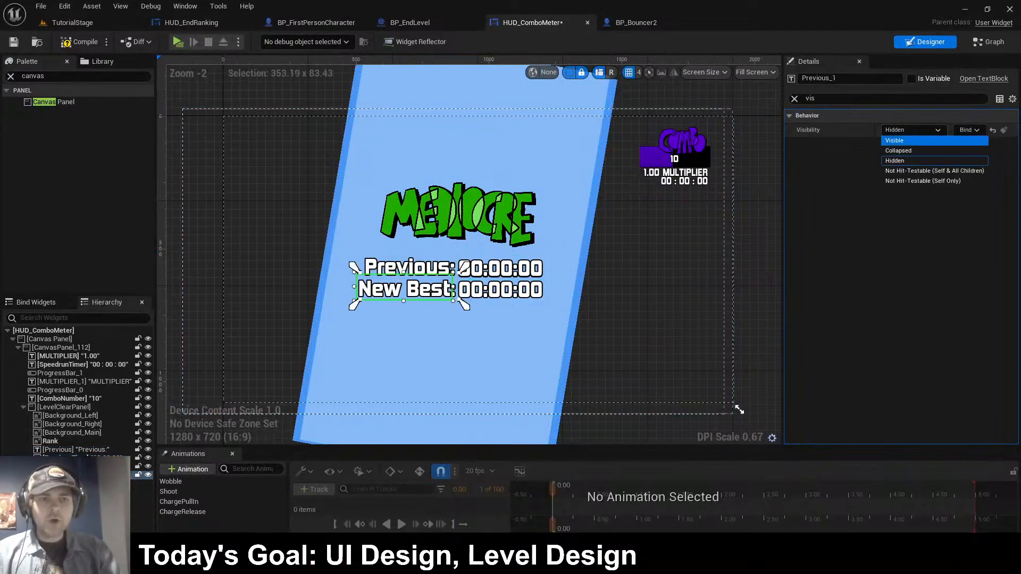
pyautogui.click(906, 150)
pyautogui.click(913, 131)
pyautogui.click(906, 140)
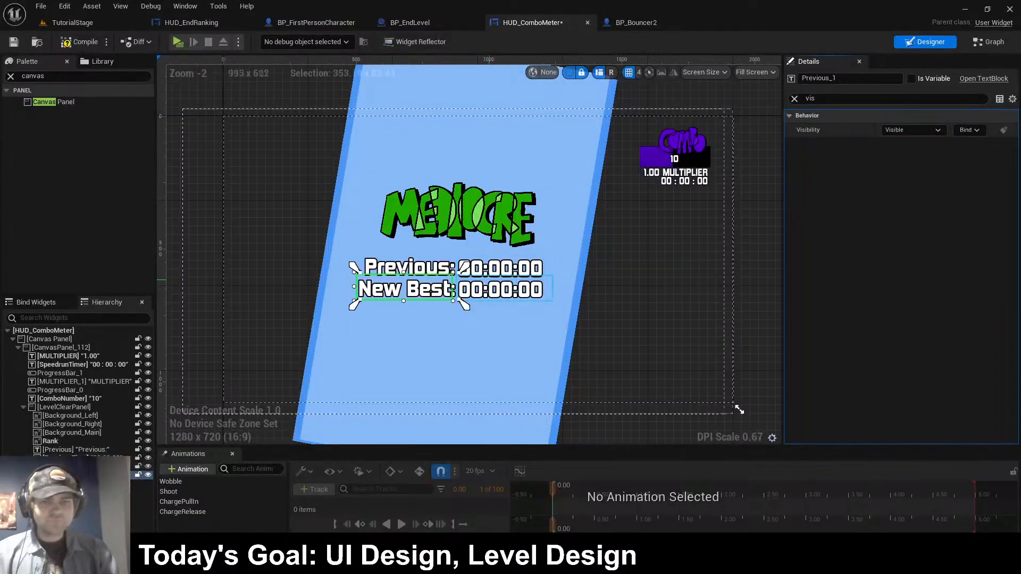
pyautogui.click(503, 289)
pyautogui.click(913, 130)
pyautogui.click(906, 139)
pyautogui.click(675, 234)
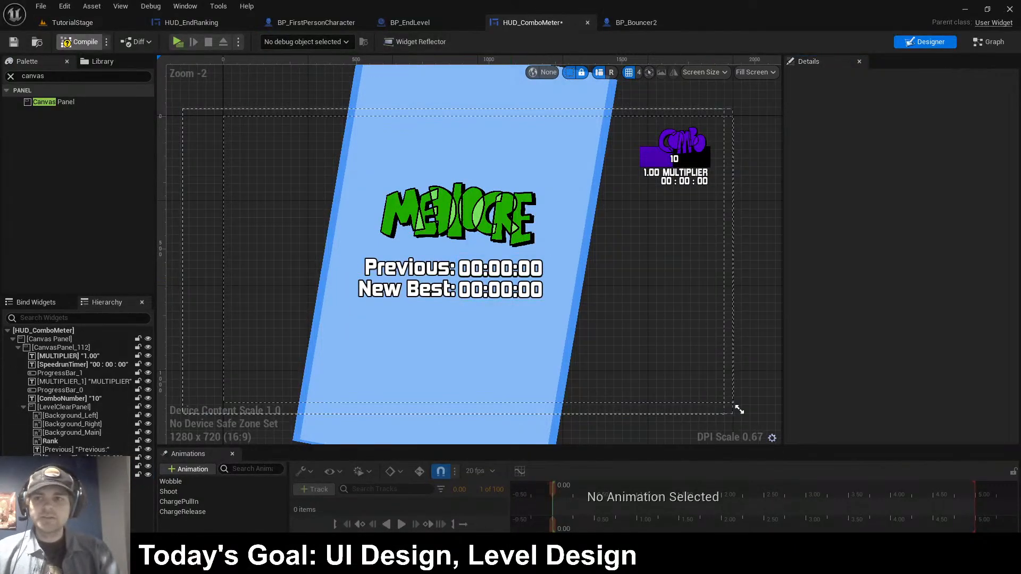
pyautogui.click(78, 41)
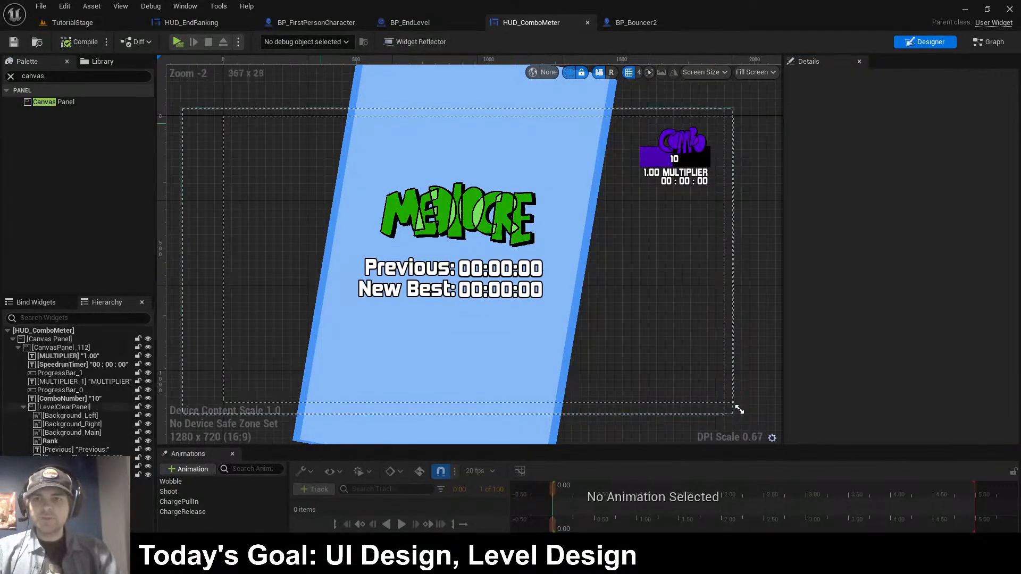
# - Shift LevelClearPanel to an Offset Left of -24 and set its visibility to Hidden, saving the widget
pyautogui.moveTo(739, 410); pyautogui.dragTo(737, 408)
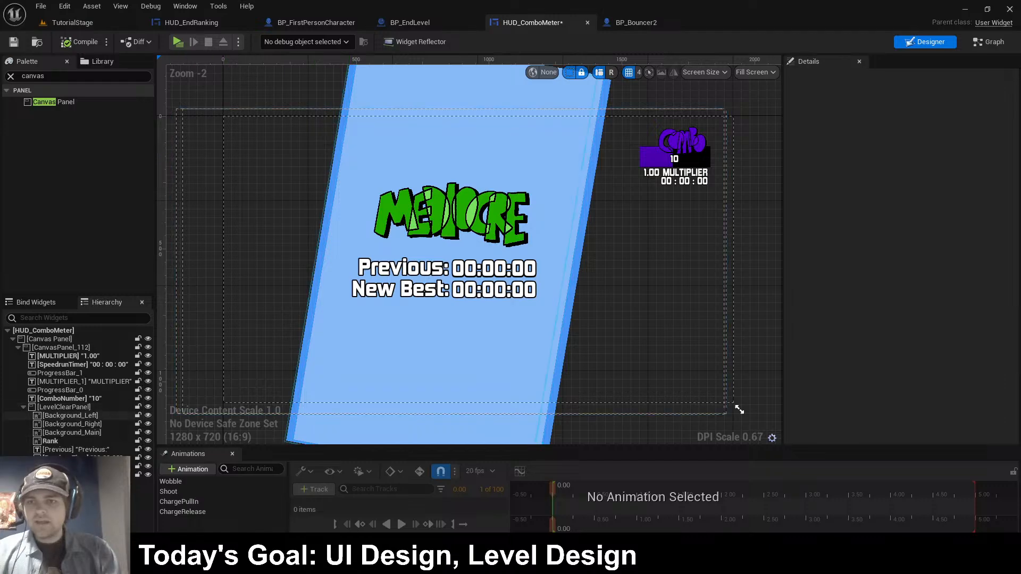
pyautogui.click(739, 410)
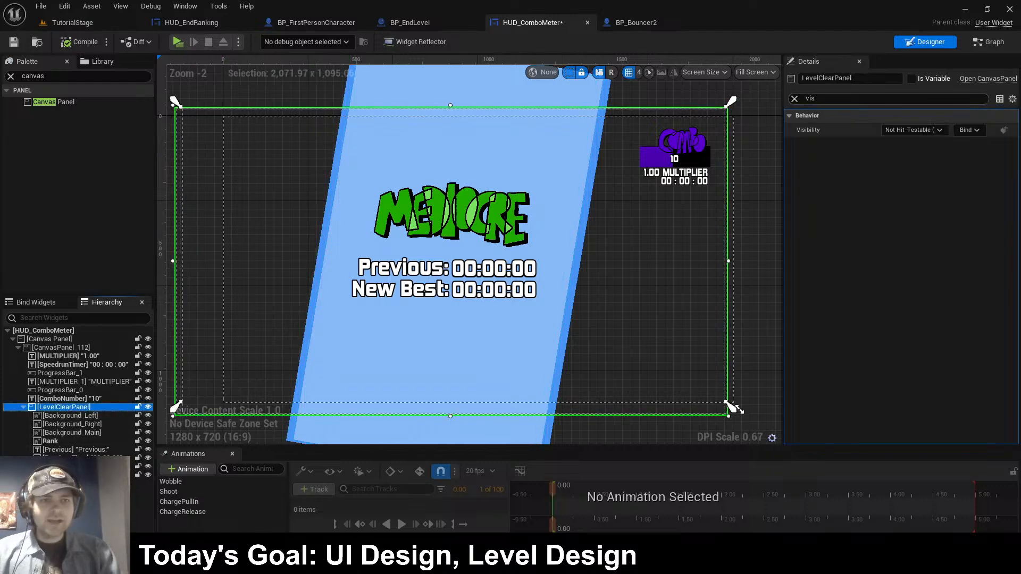
pyautogui.click(913, 130)
pyautogui.click(914, 151)
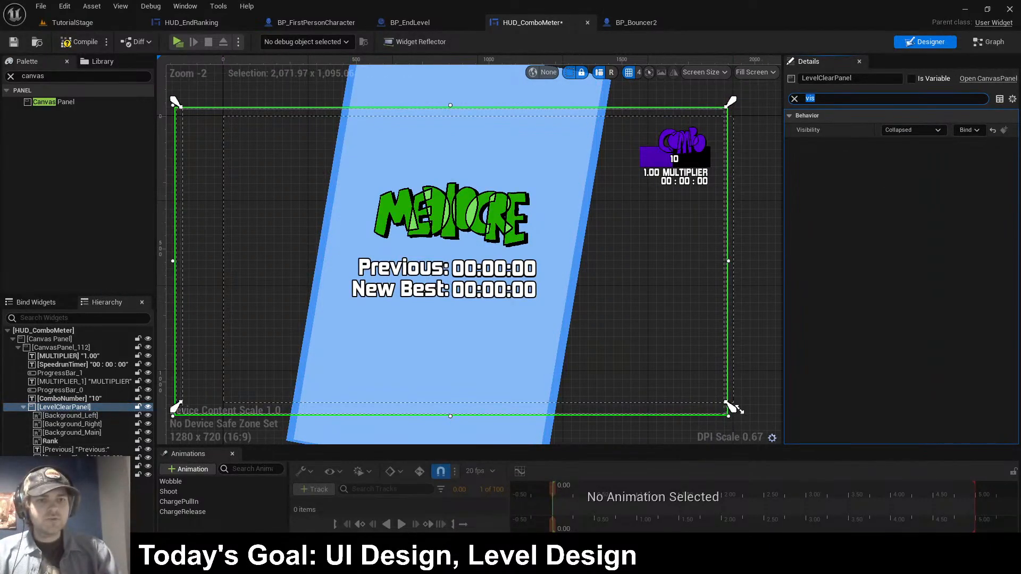
pyautogui.hotkey('ctrl', 's')
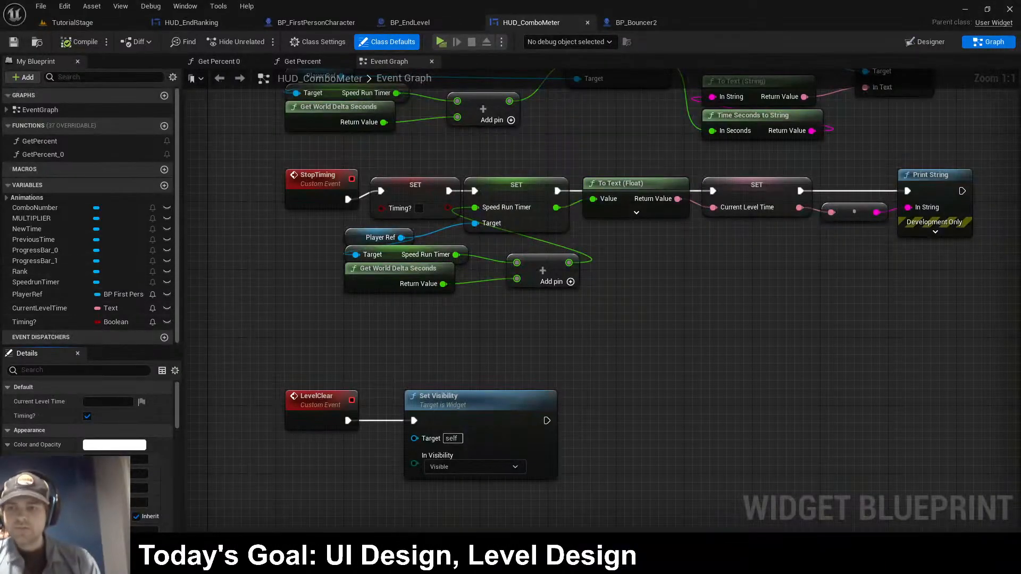
# - Make LevelClearPanel a variable and place a getter for it above the LevelClear event's Set Visibility node
pyautogui.click(926, 41)
pyautogui.click(64, 406)
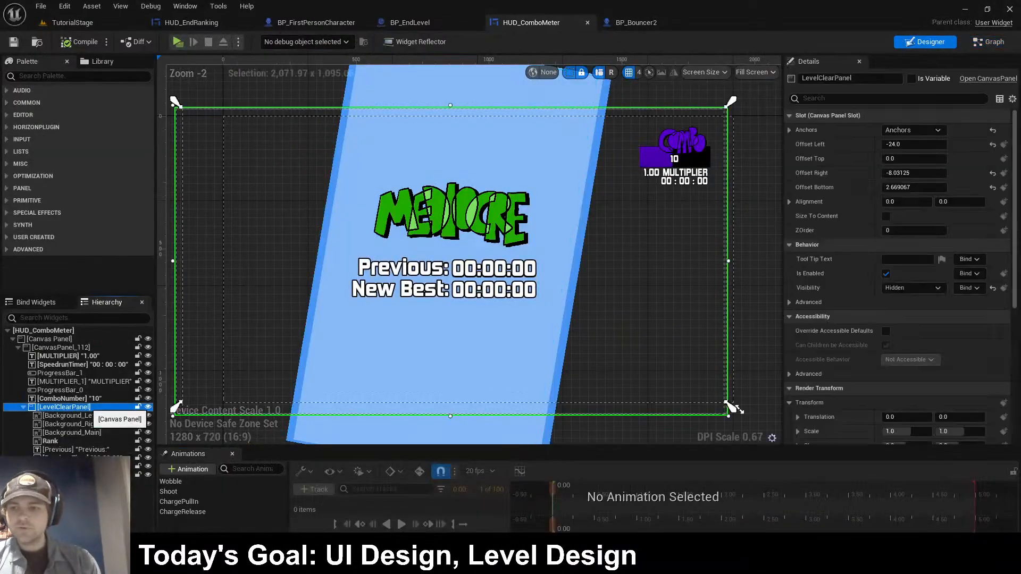
pyautogui.click(988, 41)
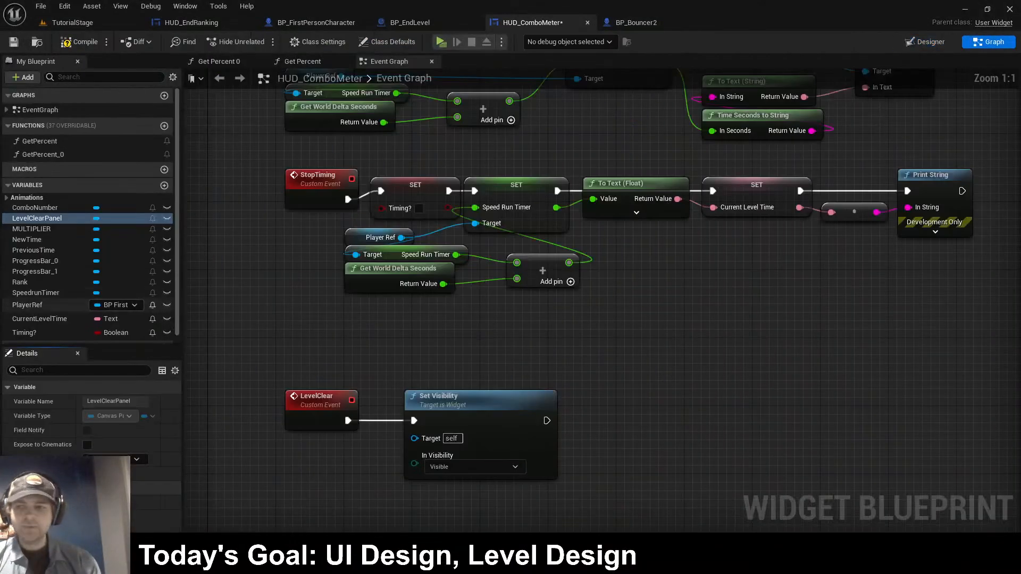
pyautogui.moveTo(37, 218); pyautogui.dragTo(407, 359)
pyautogui.click(441, 367)
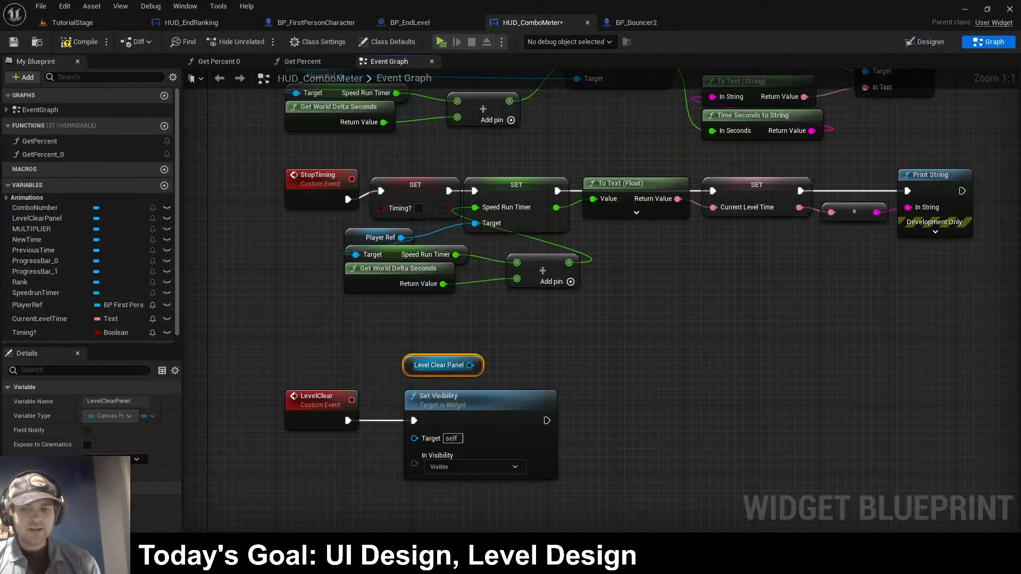
# - Connect the Level Clear Panel reference to the Set Visibility target, place it above the node, and save the widget blueprint
pyautogui.moveTo(470, 365); pyautogui.dragTo(414, 437)
pyautogui.moveTo(444, 365); pyautogui.dragTo(444, 382)
pyautogui.hotkey('ctrl', 's')
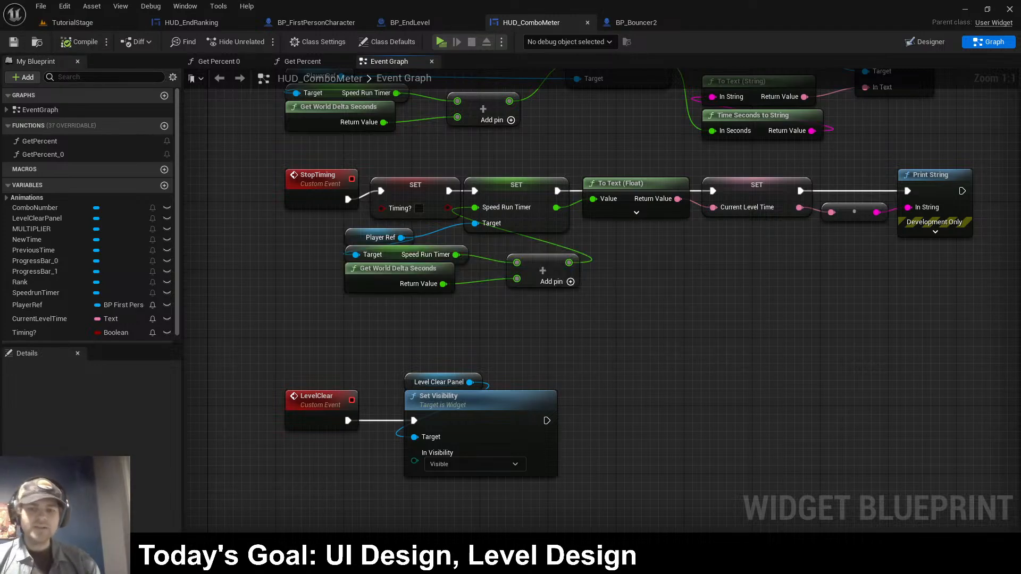
# - Review the LevelClear logic in BP_FirstPersonCharacter, HUD_EndRanking and BP_EndLevel, closing HUD_EndRanking
pyautogui.click(316, 23)
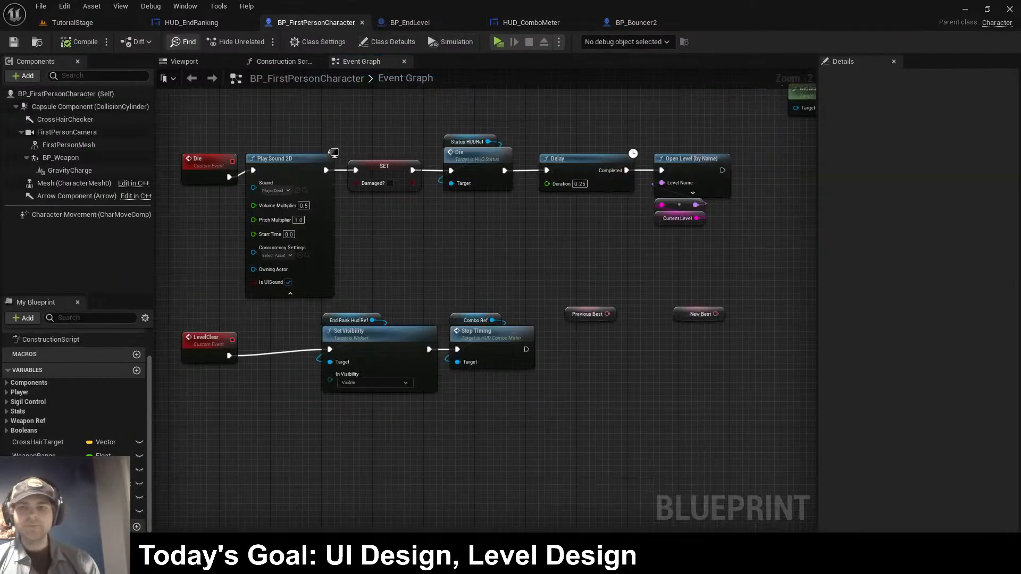
pyautogui.moveTo(448, 315); pyautogui.dragTo(499, 274, button='right')
pyautogui.scroll(1, 438, 274)
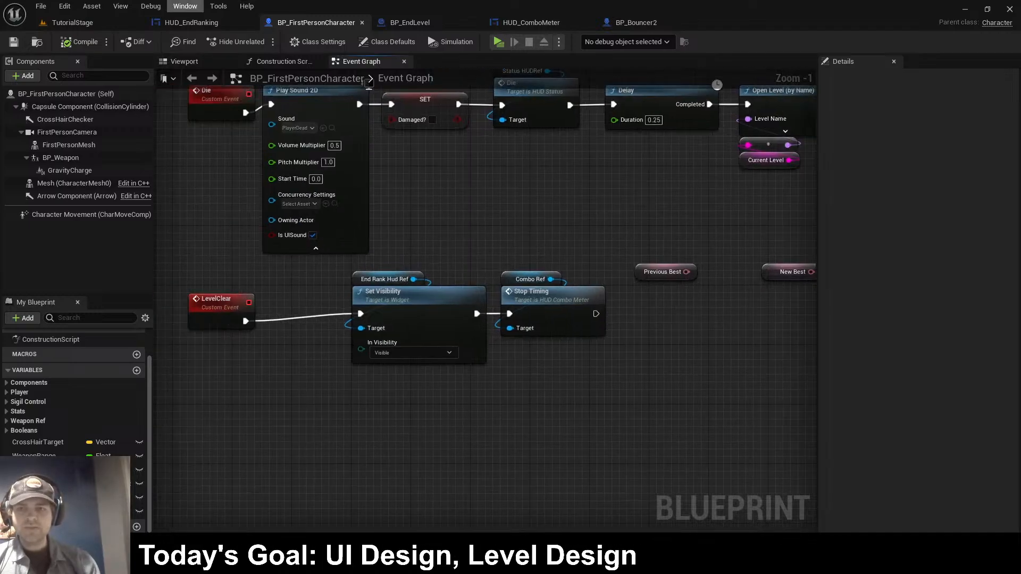
pyautogui.click(192, 22)
pyautogui.click(987, 42)
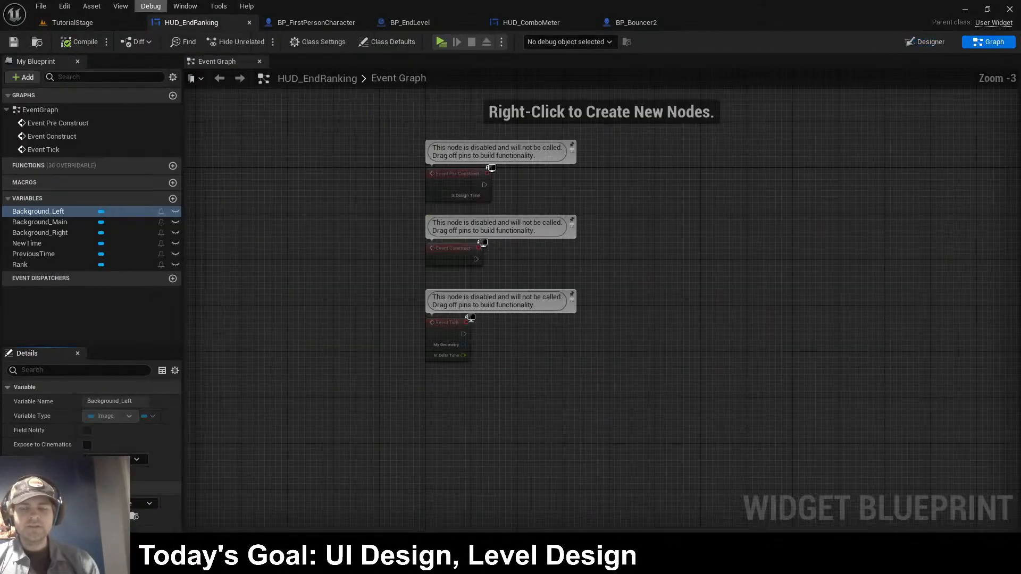
pyautogui.click(297, 22)
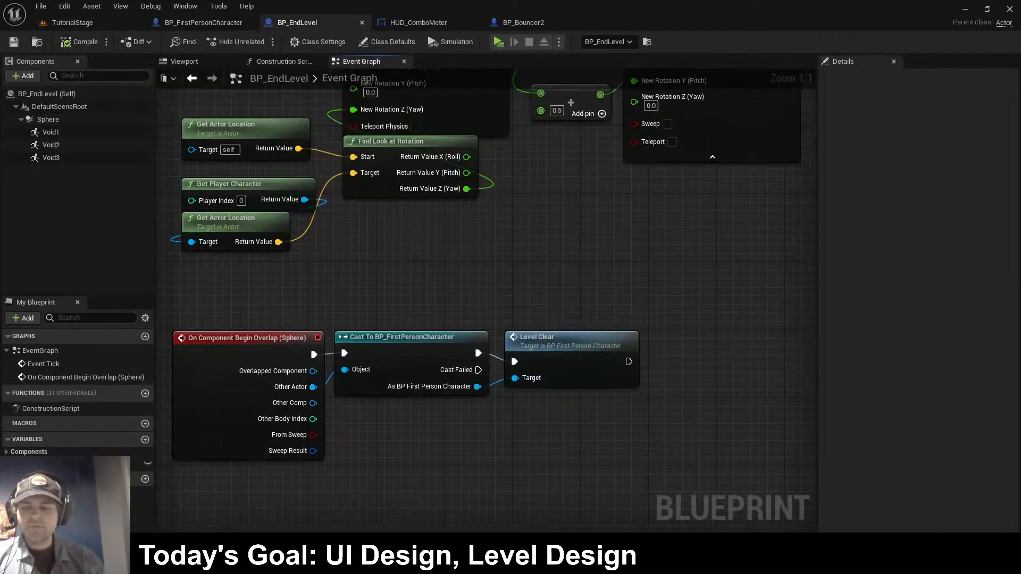
pyautogui.click(184, 61)
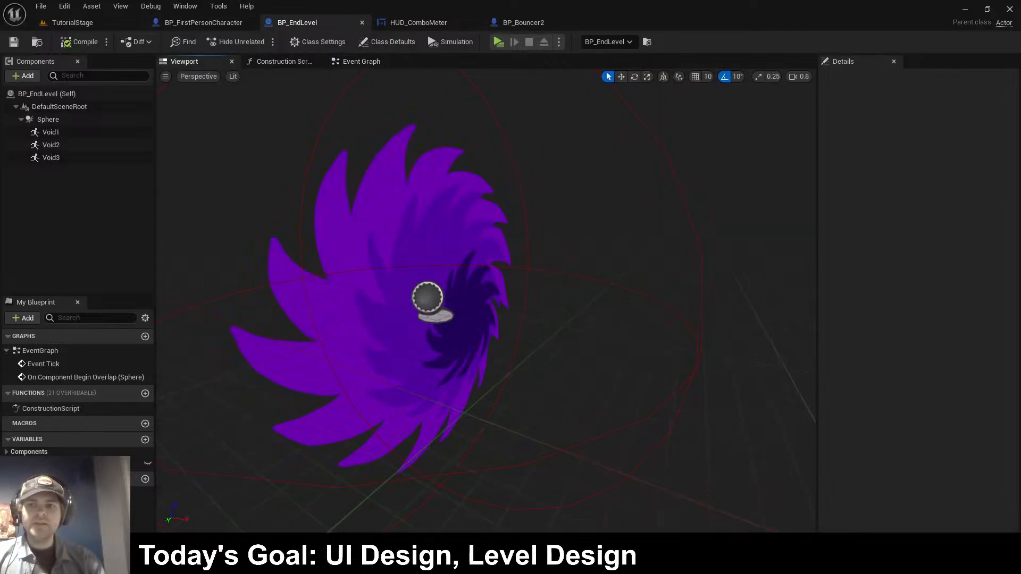
pyautogui.click(361, 61)
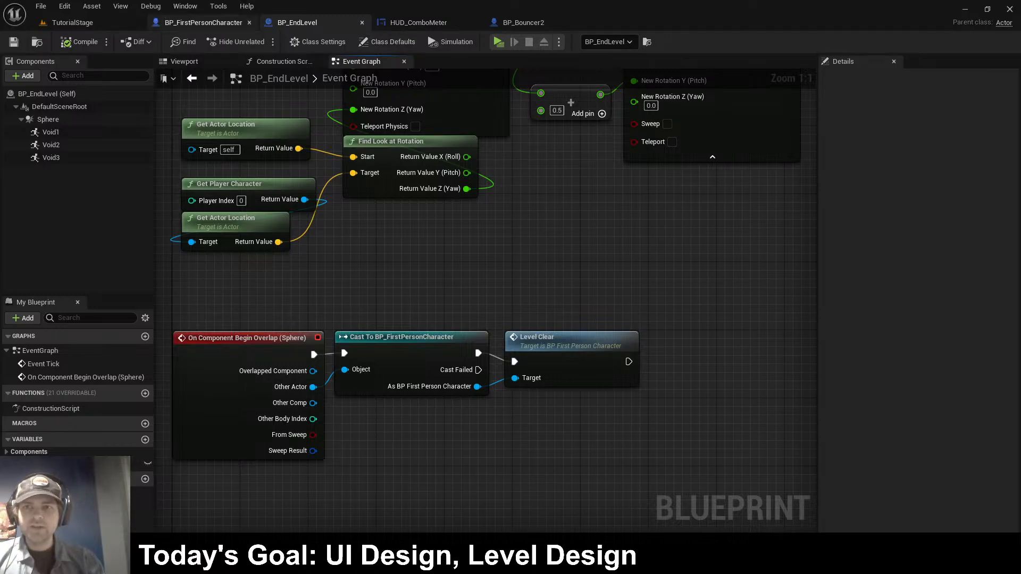
# - In BP_FirstPersonCharacter, move the nodes closer to the LevelClear event and delete its End Rank Hud Ref and Set Visibility nodes
pyautogui.click(203, 22)
pyautogui.moveTo(328, 260); pyautogui.dragTo(557, 387)
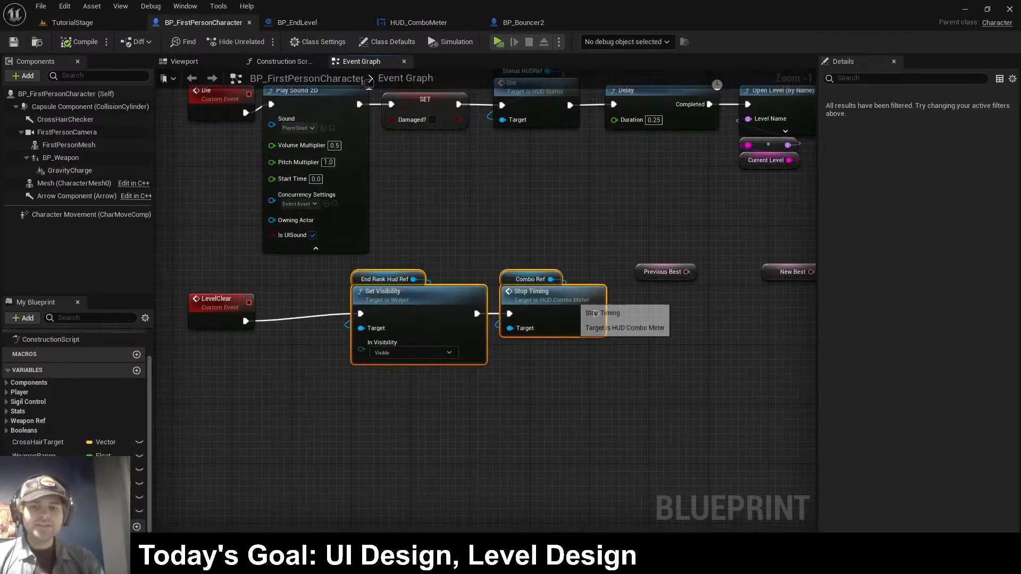
pyautogui.moveTo(573, 299); pyautogui.dragTo(498, 307)
pyautogui.moveTo(324, 397); pyautogui.dragTo(321, 287)
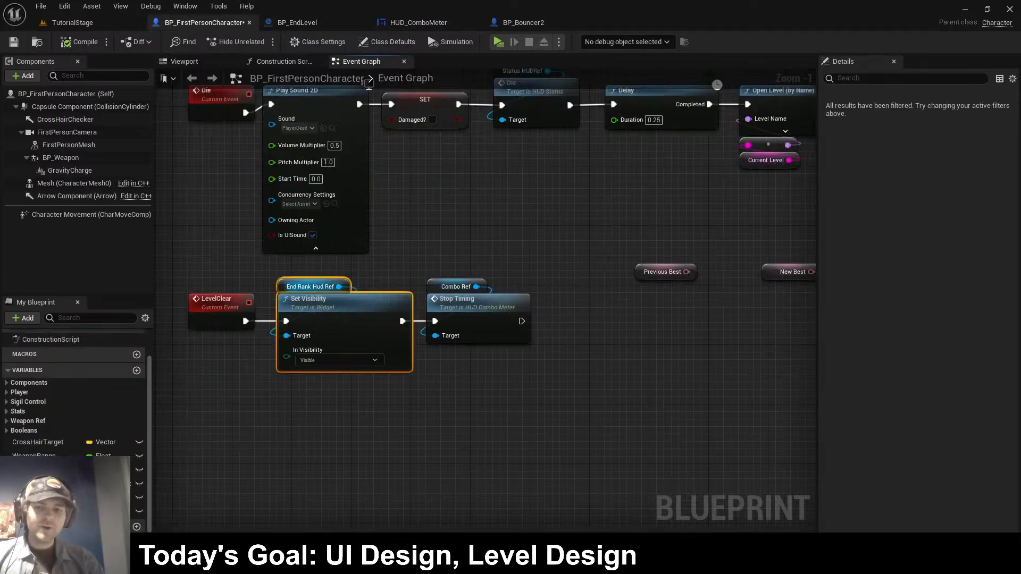
pyautogui.press('Delete')
# - Add a Level Clear call on Combo Ref, connect it to the LevelClear event, and place the reference above it
pyautogui.moveTo(451, 277); pyautogui.dragTo(473, 317)
pyautogui.moveTo(475, 307)
pyautogui.mouseDown()
pyautogui.moveTo(323, 317)
pyautogui.moveTo(466, 311)
pyautogui.mouseUp()
pyautogui.click(451, 281)
pyautogui.click(393, 287)
pyautogui.moveTo(409, 287); pyautogui.dragTo(313, 299)
pyautogui.write('levelclear')
pyautogui.press('Return')
pyautogui.moveTo(246, 321); pyautogui.dragTo(294, 321)
pyautogui.click(375, 287)
pyautogui.moveTo(374, 287); pyautogui.dragTo(316, 287)
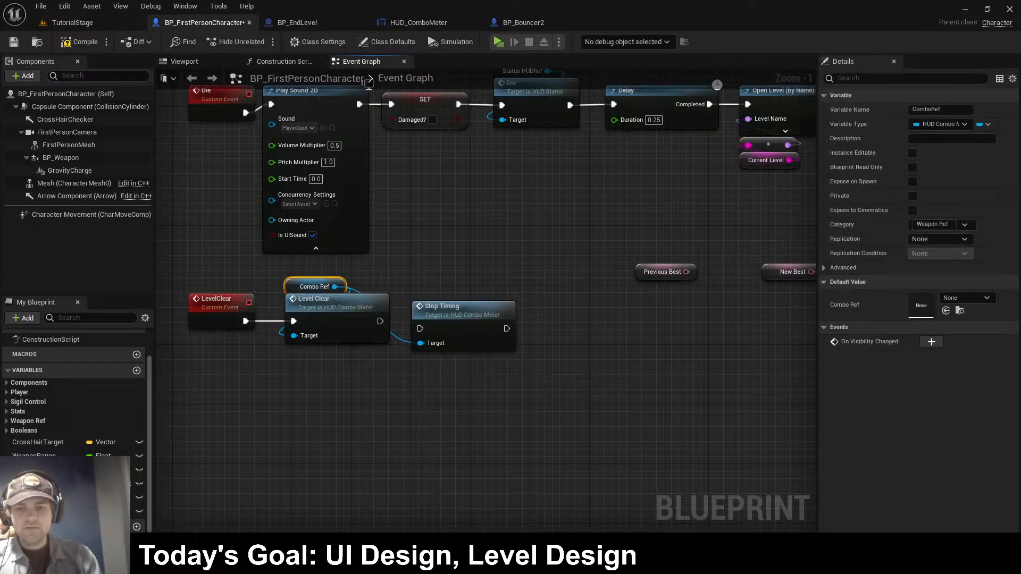
# - Connect the Level Clear call's execution output to Stop Timing and align the two nodes in a row
pyautogui.moveTo(442, 306); pyautogui.dragTo(435, 292)
pyautogui.moveTo(381, 321); pyautogui.dragTo(413, 314)
pyautogui.press('q')
pyautogui.click(520, 323)
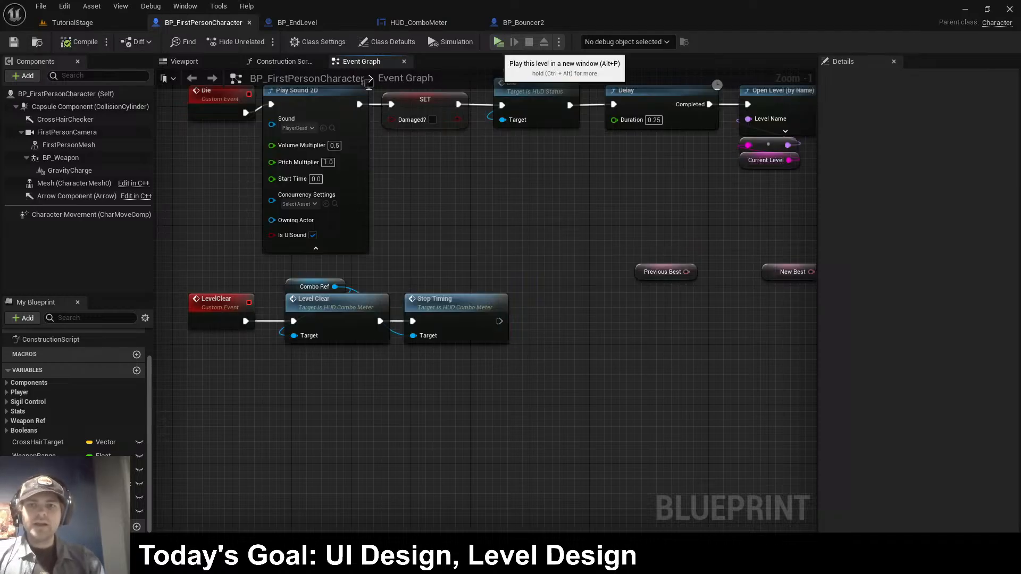
# - Playtest the level to check the level-clear screen, and return to the character's event graph
pyautogui.click(498, 41)
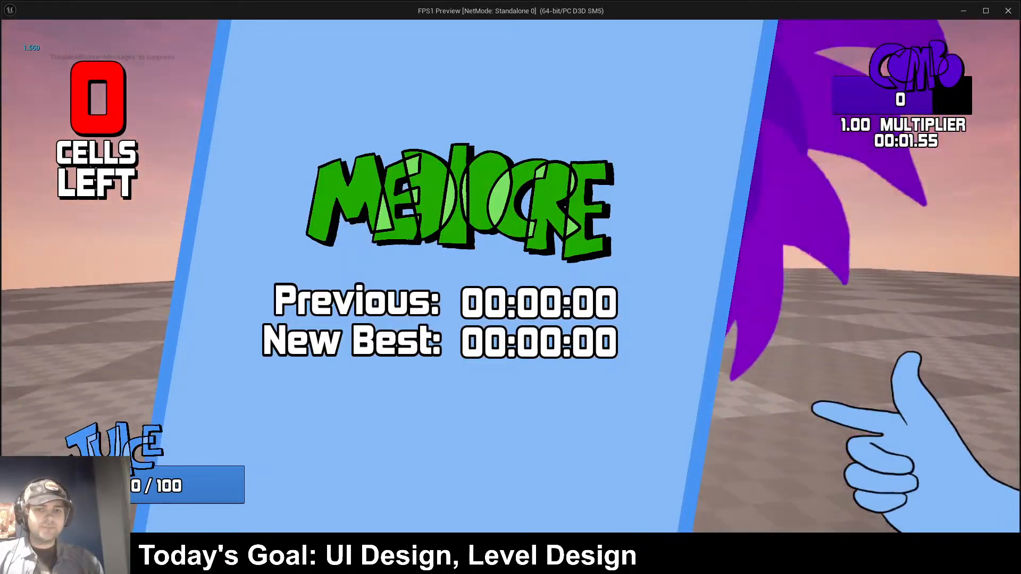
pyautogui.press('Escape')
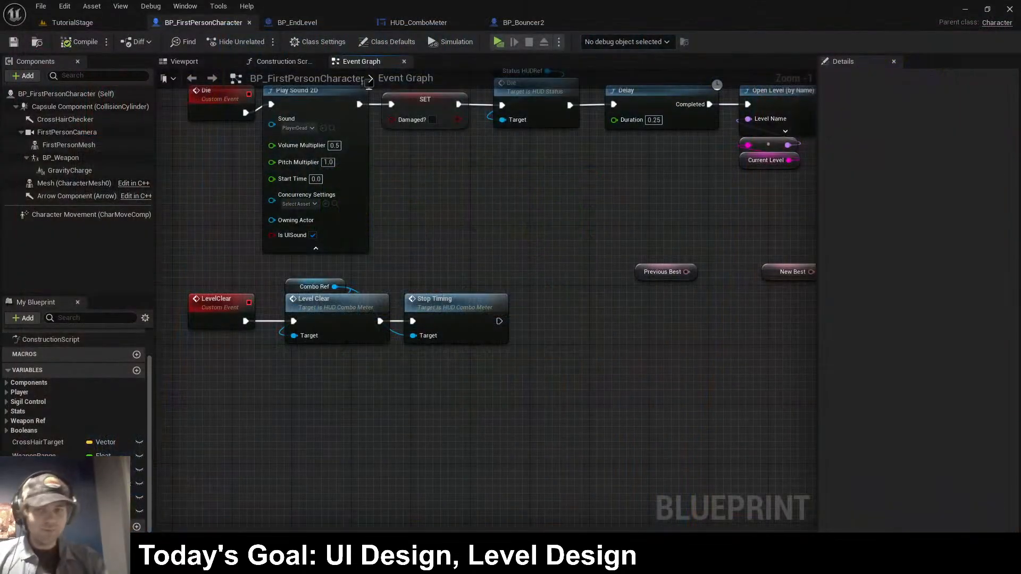
pyautogui.scroll(-3, 368, 81)
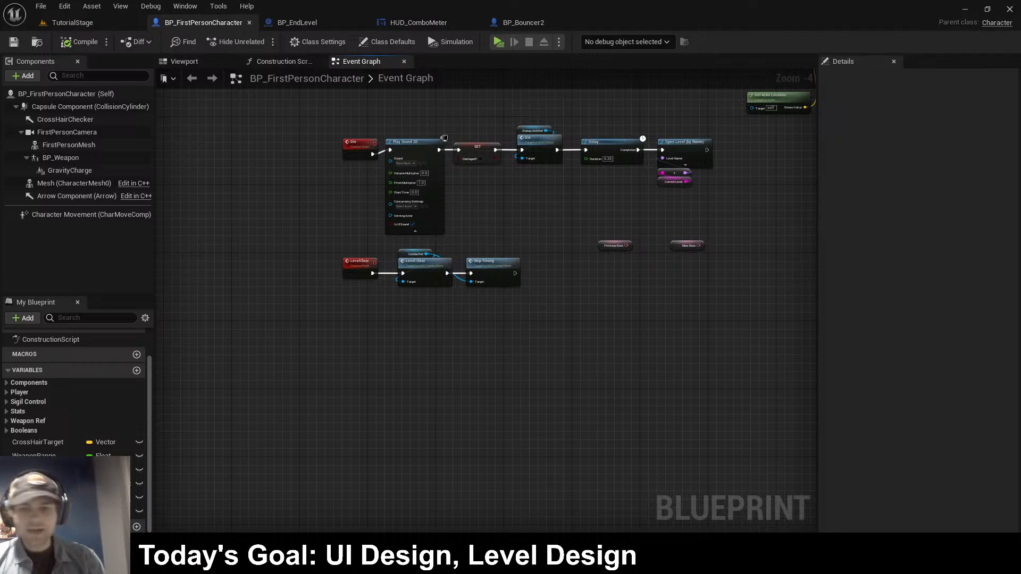
pyautogui.moveTo(446, 213); pyautogui.dragTo(445, 224, button='right')
# - Reorder HUD_ComboMeter ahead of BP_EndLevel among the open assets and examine BP_EndLevel's event graph
pyautogui.moveTo(417, 23); pyautogui.dragTo(324, 25)
pyautogui.click(409, 23)
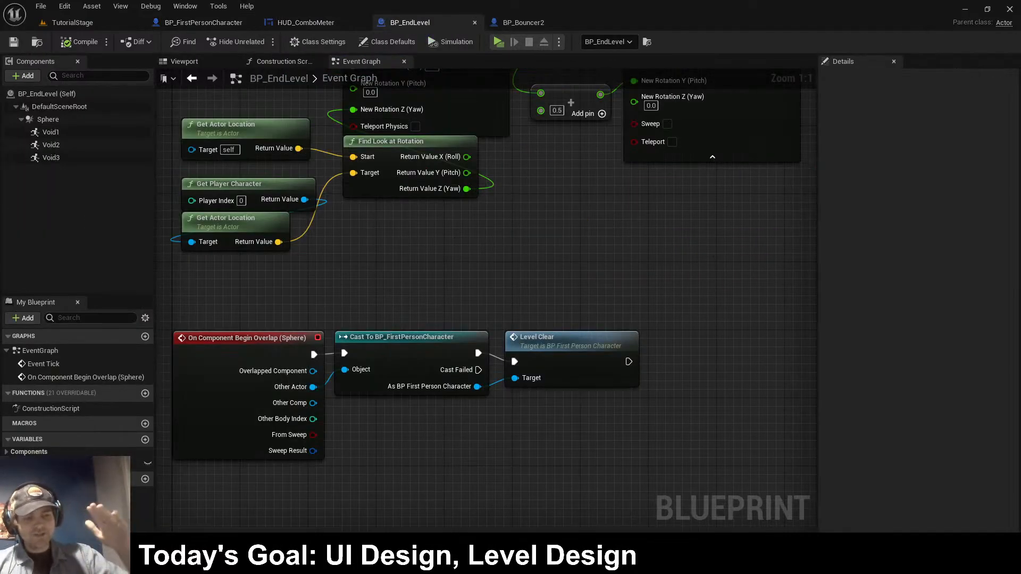
pyautogui.scroll(-2, 462, 382)
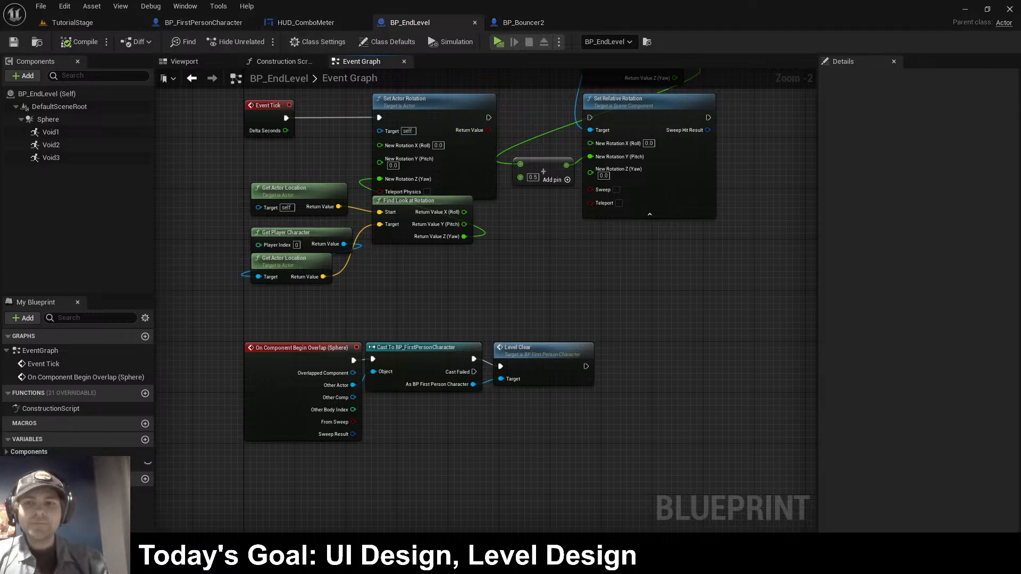
pyautogui.moveTo(489, 117); pyautogui.dragTo(453, 437, button='right')
pyautogui.scroll(-4, 489, 330)
pyautogui.moveTo(494, 319); pyautogui.dragTo(426, 122, button='right')
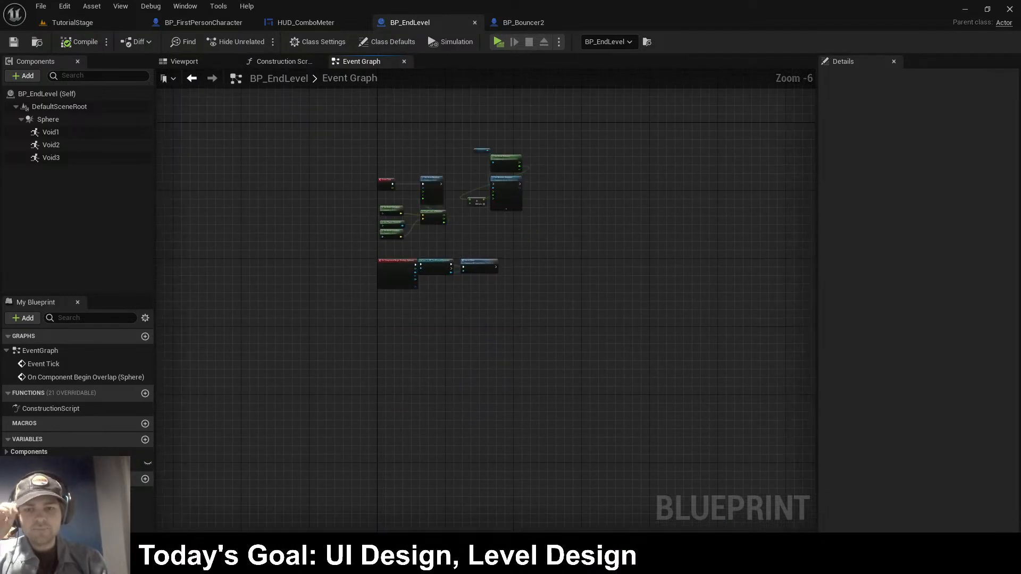
pyautogui.scroll(4, 426, 213)
pyautogui.click(185, 6)
pyautogui.click(185, 6)
# - Delete the Create HUD End Ranking Widget, SET End Rank Hud Ref, Add to Viewport and Set Visibility nodes from BP_FirstPersonCharacter and compile
pyautogui.click(203, 22)
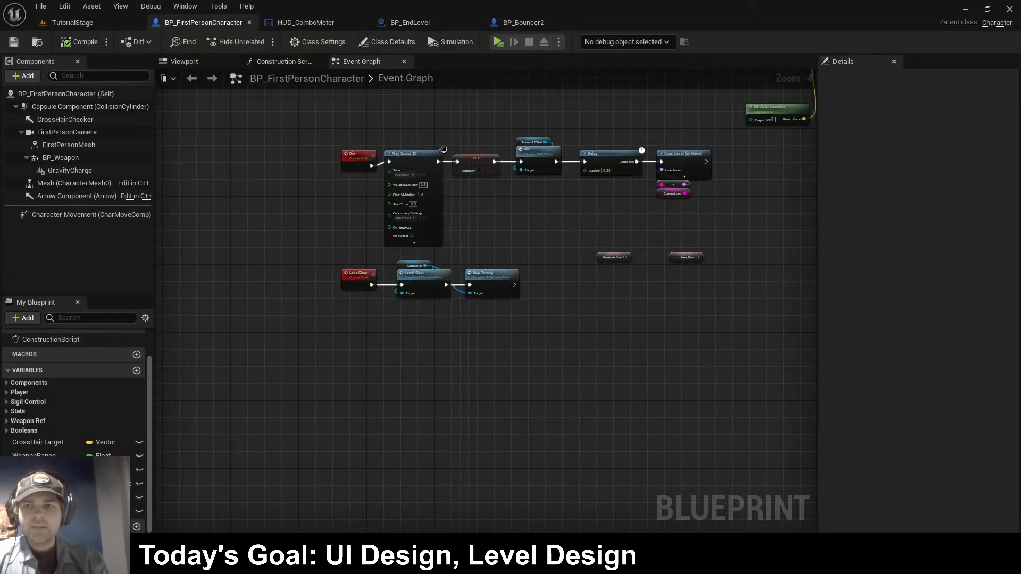
pyautogui.moveTo(478, 160); pyautogui.dragTo(511, 436, button='right')
pyautogui.moveTo(638, 132); pyautogui.dragTo(425, 479, button='right')
pyautogui.moveTo(532, 159); pyautogui.dragTo(439, 481, button='right')
pyautogui.moveTo(638, 149); pyautogui.dragTo(394, 383, button='right')
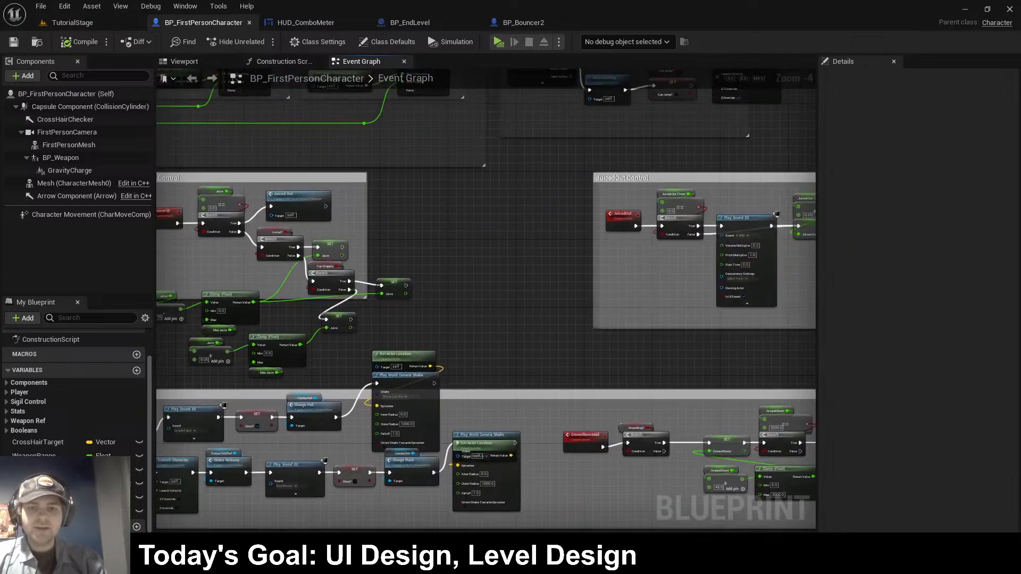
pyautogui.moveTo(519, 80); pyautogui.dragTo(277, 420, button='right')
pyautogui.scroll(-1, 456, 380)
pyautogui.moveTo(729, 324); pyautogui.dragTo(638, 325, button='right')
pyautogui.scroll(3, 638, 324)
pyautogui.scroll(2, 520, 367)
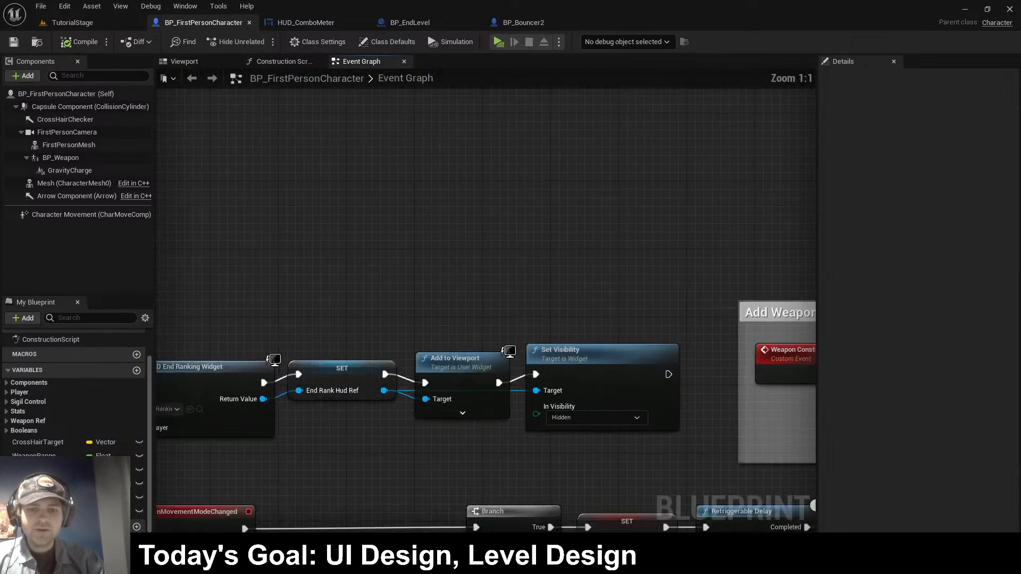
pyautogui.moveTo(343, 315); pyautogui.dragTo(518, 444)
pyautogui.moveTo(511, 444); pyautogui.dragTo(654, 452, button='right')
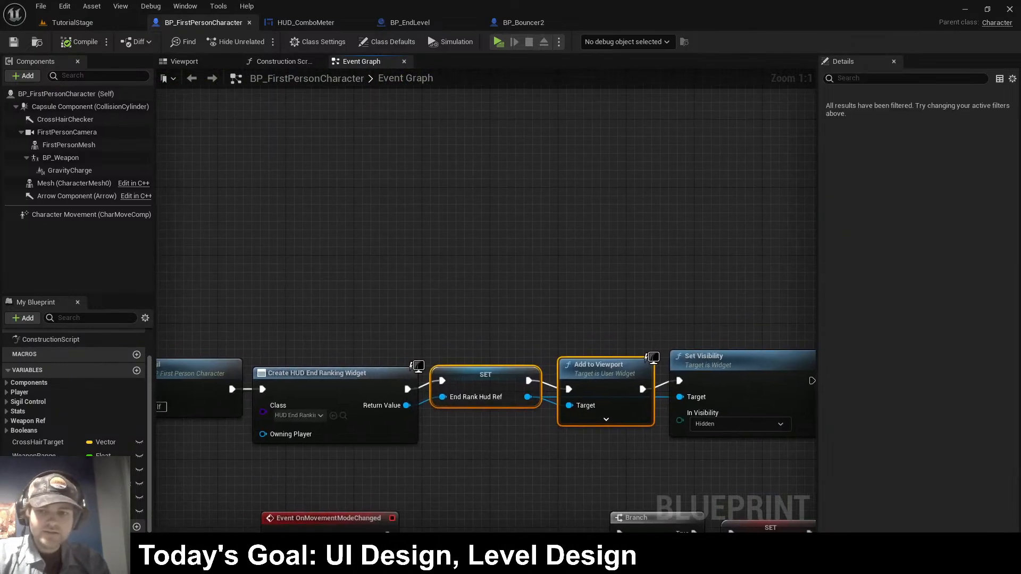
pyautogui.moveTo(346, 309); pyautogui.dragTo(872, 480)
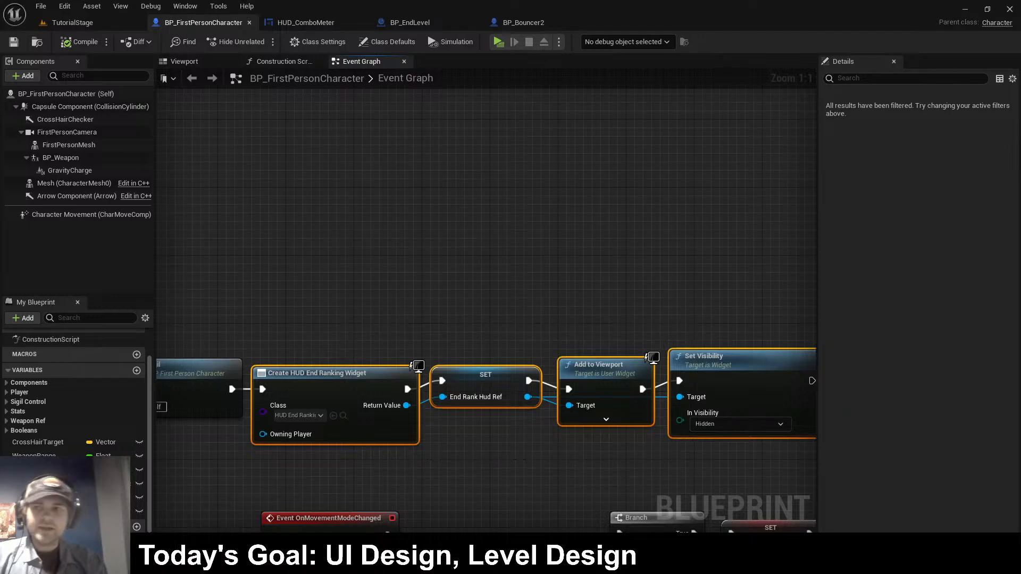
pyautogui.press('Delete')
pyautogui.click(78, 42)
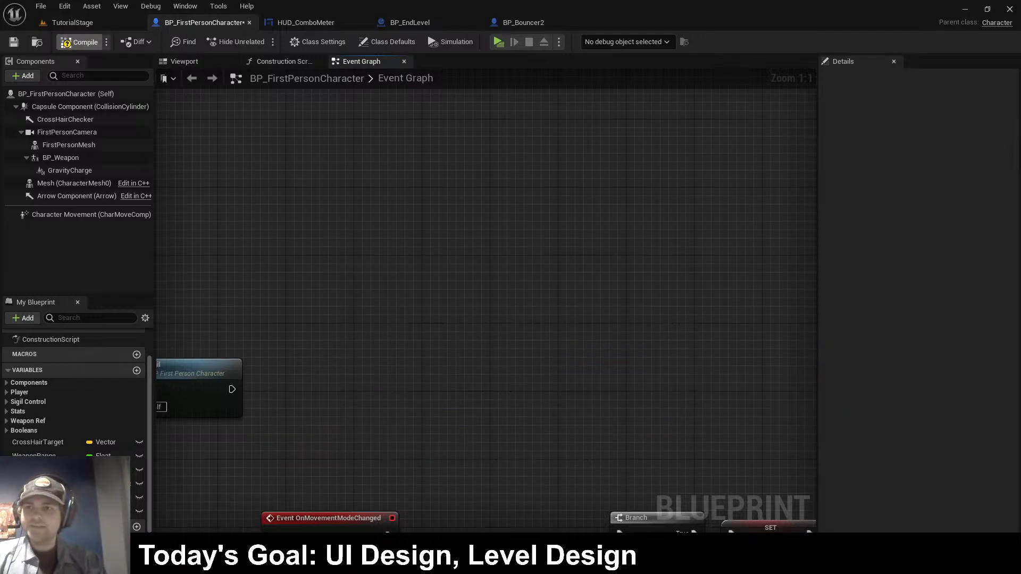
# - Go to the LevelClear event in HUD_ComboMeter's event graph
pyautogui.click(306, 23)
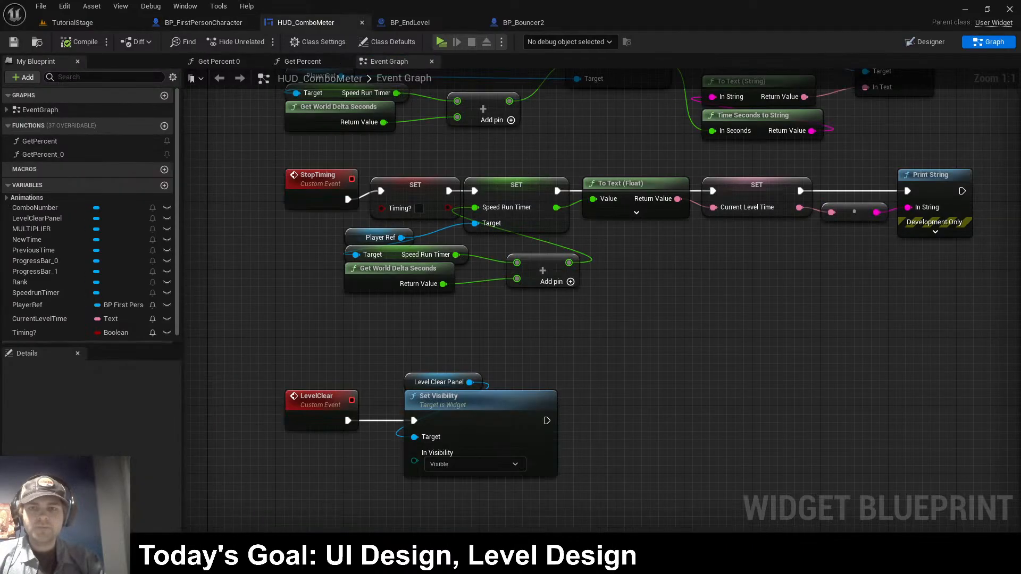
pyautogui.moveTo(585, 319); pyautogui.dragTo(576, 248, button='right')
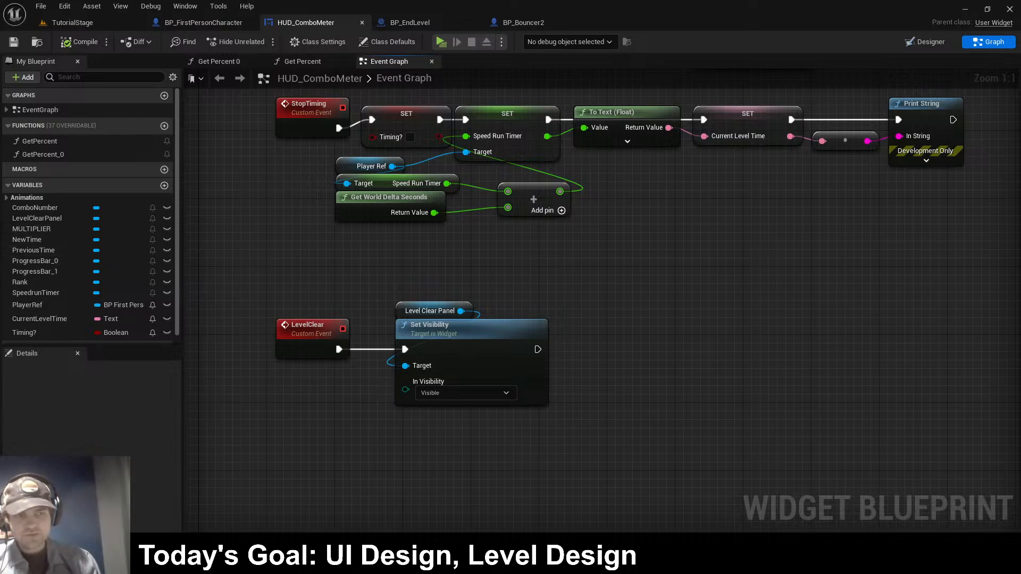
pyautogui.moveTo(600, 270); pyautogui.dragTo(576, 298, button='right')
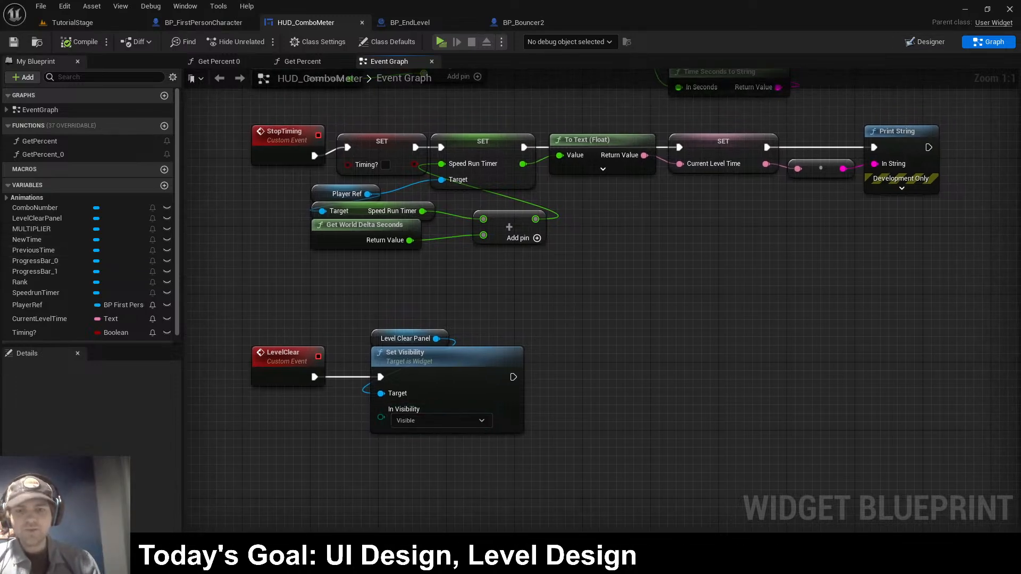
# - Try to extend the LevelClear event by placing a New Time reference near its Set Visibility node
pyautogui.moveTo(513, 377); pyautogui.dragTo(649, 362)
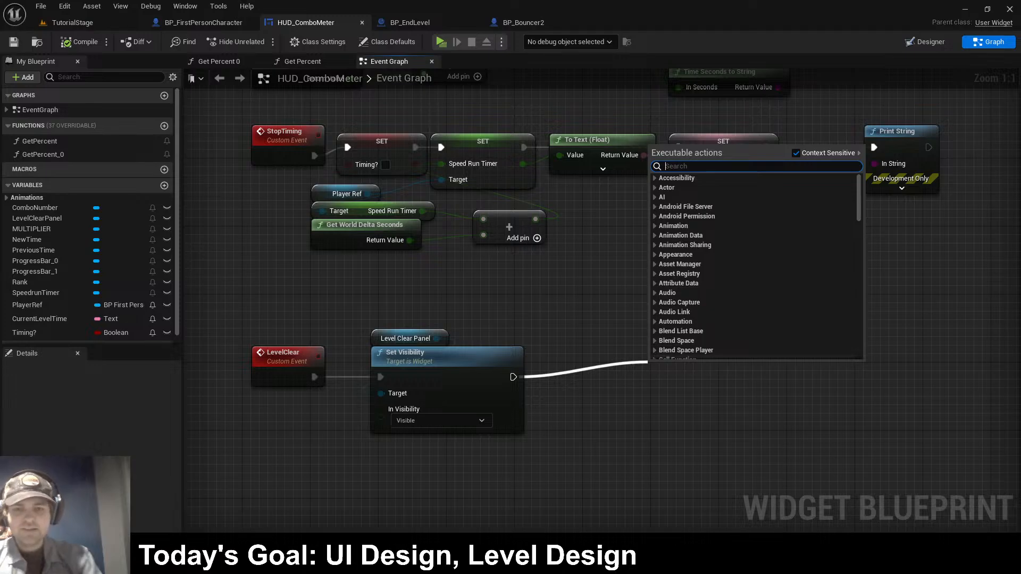
pyautogui.press('Escape')
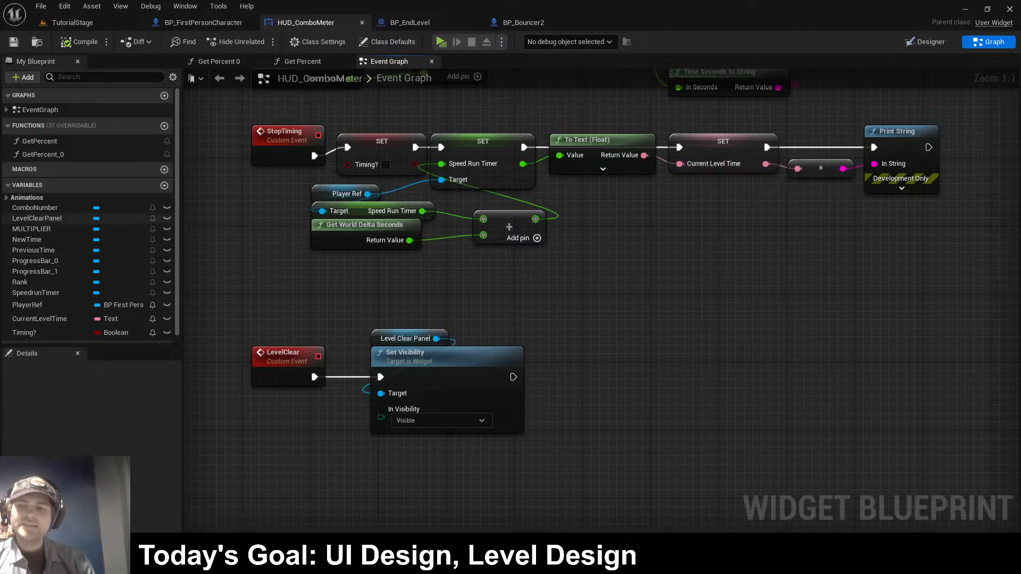
pyautogui.keyDown('ctrl'); pyautogui.moveTo(29, 239); pyautogui.dragTo(564, 336); pyautogui.keyUp('ctrl')
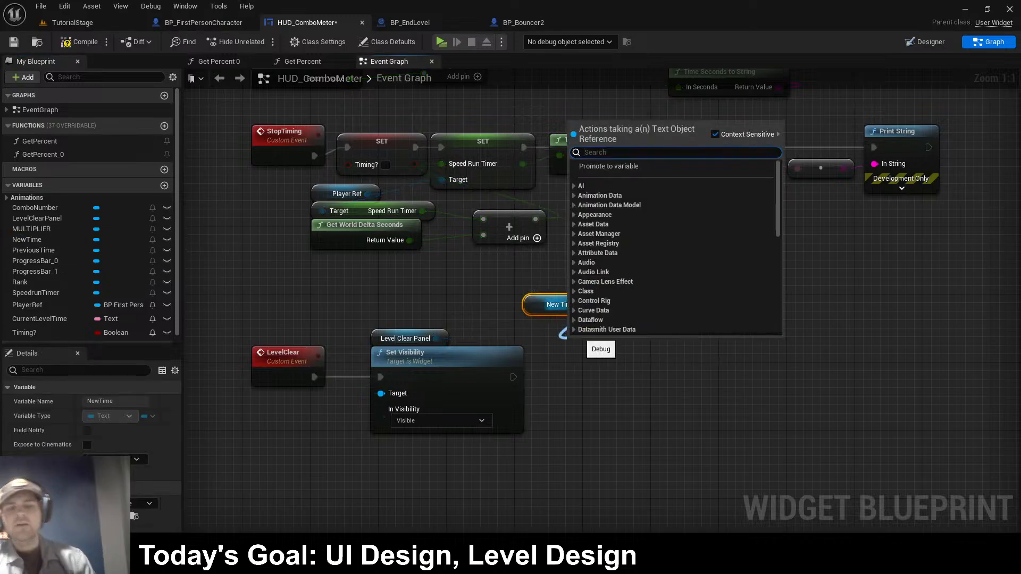
pyautogui.click(591, 359)
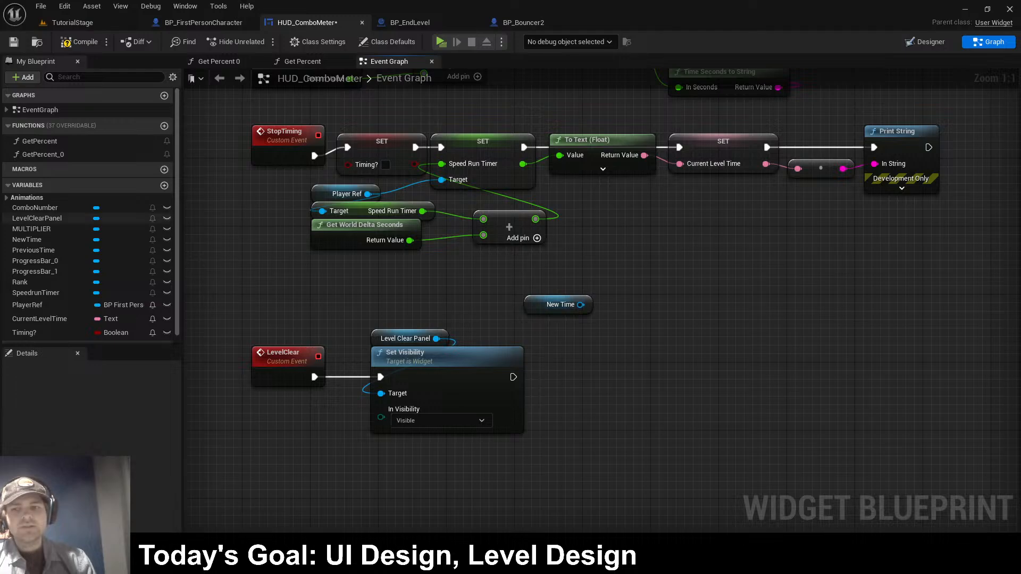
# - Check the New Best time text in the widget's design layout, and delete the unconnected New Time reference from the graph
pyautogui.click(926, 41)
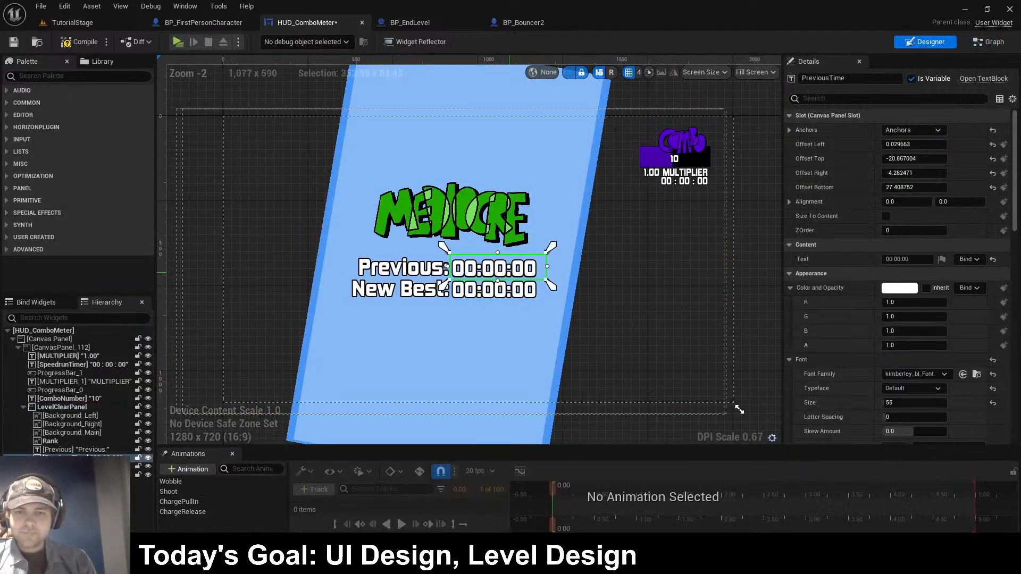
pyautogui.click(552, 314)
pyautogui.click(611, 314)
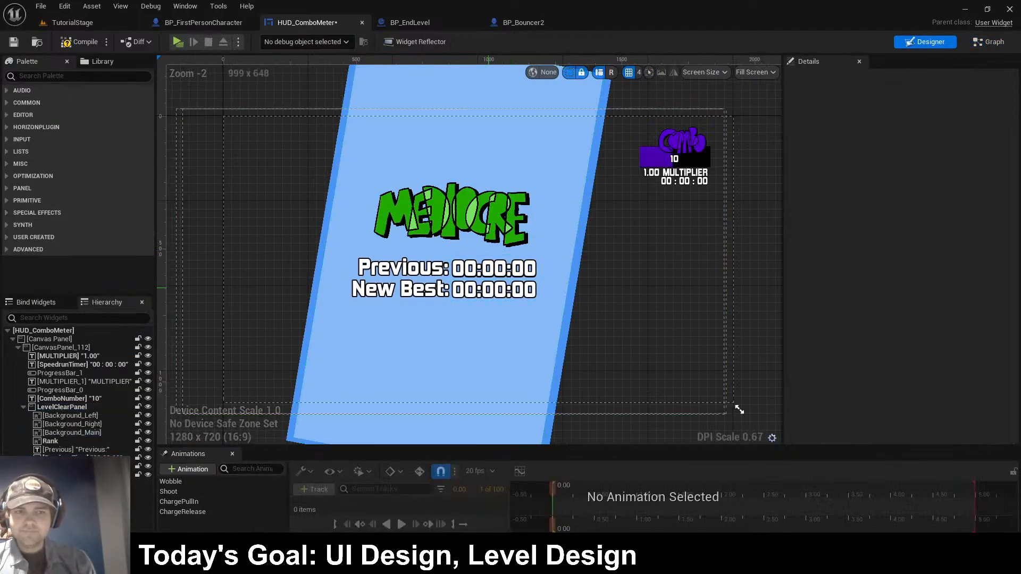
pyautogui.click(492, 289)
pyautogui.moveTo(551, 286); pyautogui.dragTo(554, 307)
pyautogui.moveTo(554, 247); pyautogui.dragTo(587, 363)
pyautogui.click(987, 42)
pyautogui.press('Delete')
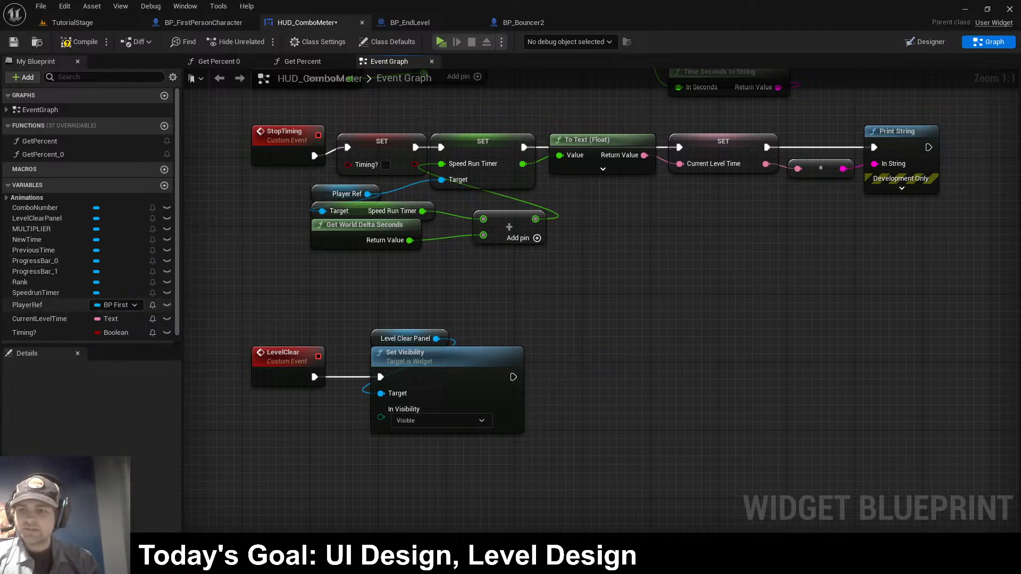
# - Add a New Time reference beside the LevelClear event's Set Visibility node and create a SetText (Text) node targeting it
pyautogui.moveTo(27, 239); pyautogui.dragTo(612, 138)
pyautogui.click(590, 372)
pyautogui.write('set text')
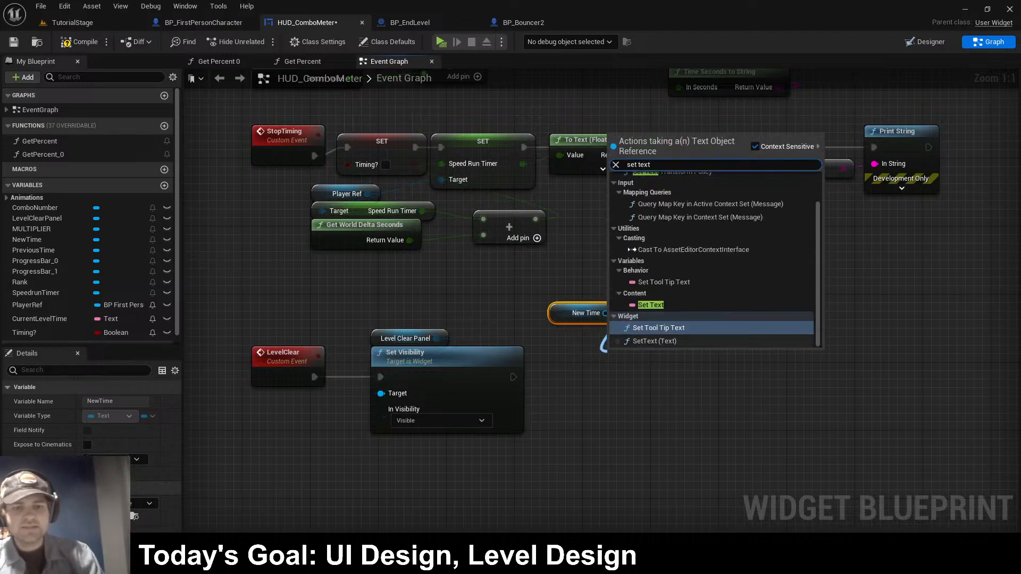
pyautogui.click(654, 340)
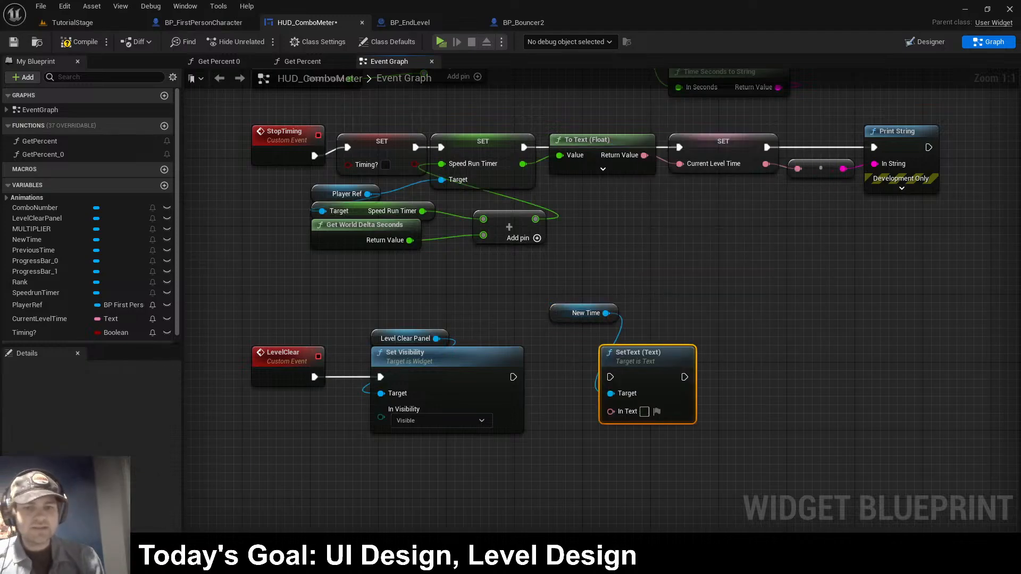
# - Place the New Time reference against its SetText node and feed Current Level Time into the node's In Text input
pyautogui.moveTo(601, 355); pyautogui.dragTo(575, 352)
pyautogui.moveTo(561, 315); pyautogui.dragTo(704, 364)
pyautogui.keyDown('shift'); pyautogui.click(601, 355); pyautogui.keyUp('shift')
pyautogui.moveTo(680, 223); pyautogui.dragTo(629, 266, button='right')
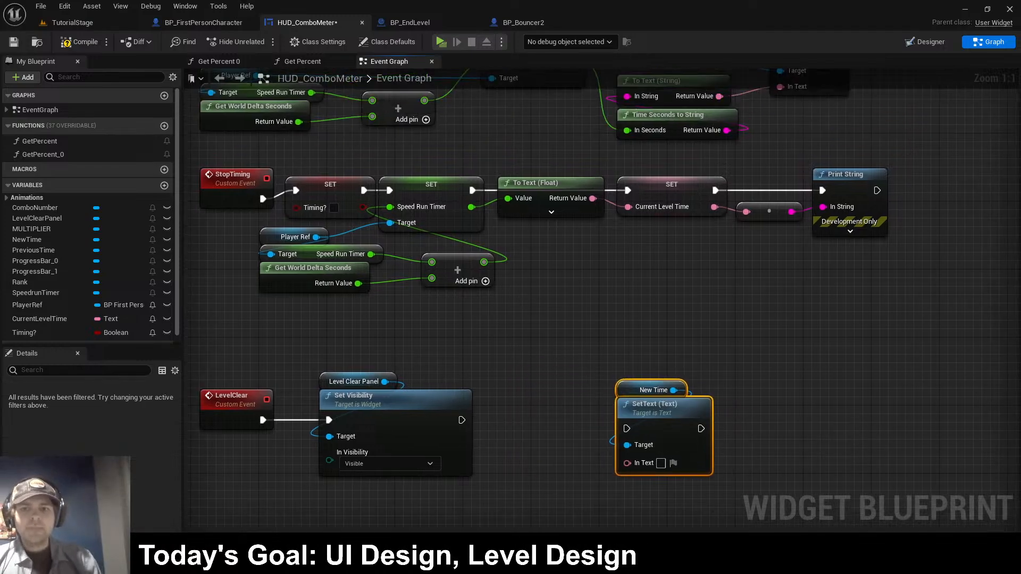
pyautogui.moveTo(723, 207); pyautogui.dragTo(721, 256, button='right')
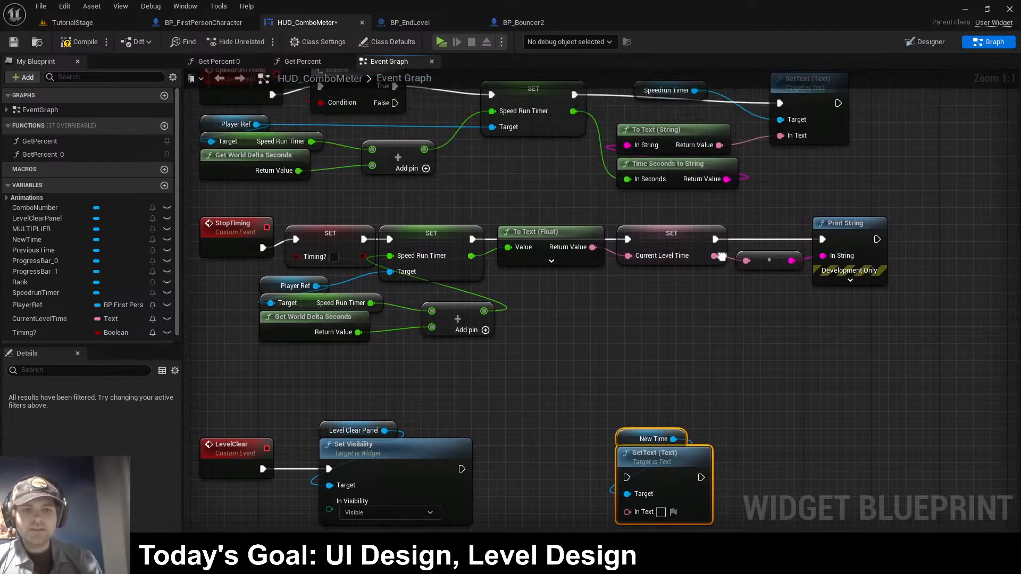
pyautogui.click(755, 319)
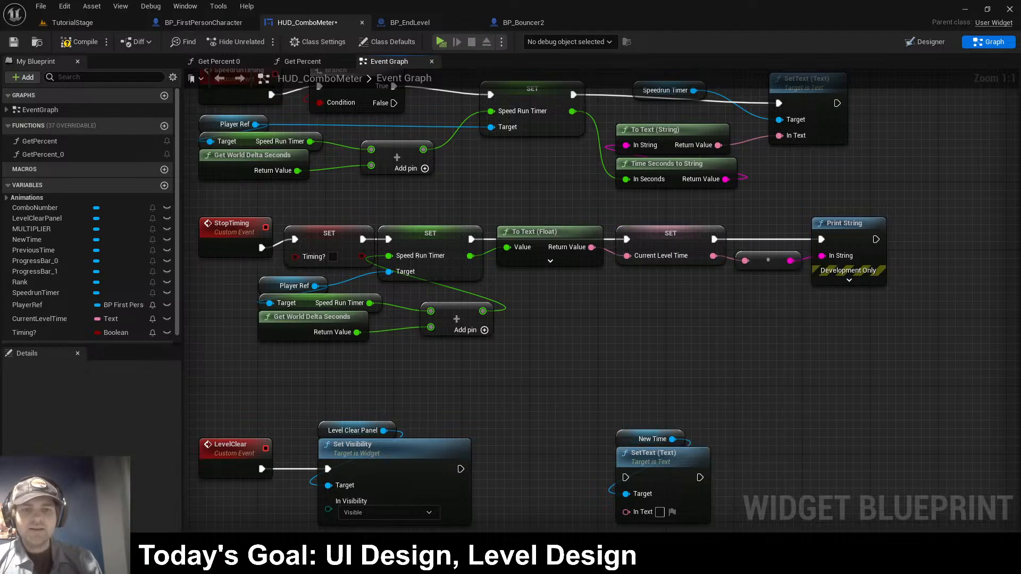
pyautogui.moveTo(660, 346); pyautogui.dragTo(733, 259, button='right')
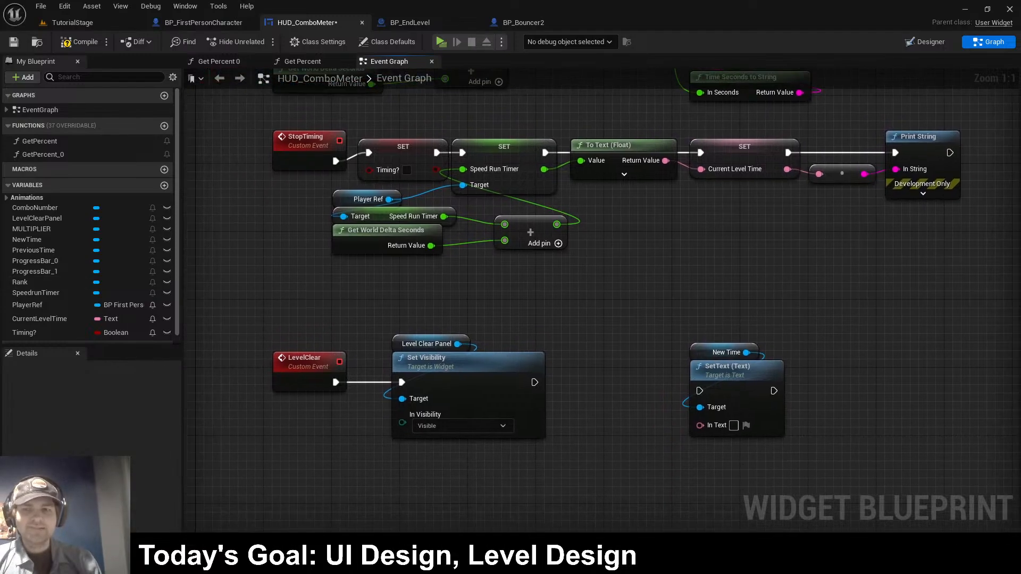
pyautogui.moveTo(38, 319); pyautogui.dragTo(699, 424)
pyautogui.click(653, 328)
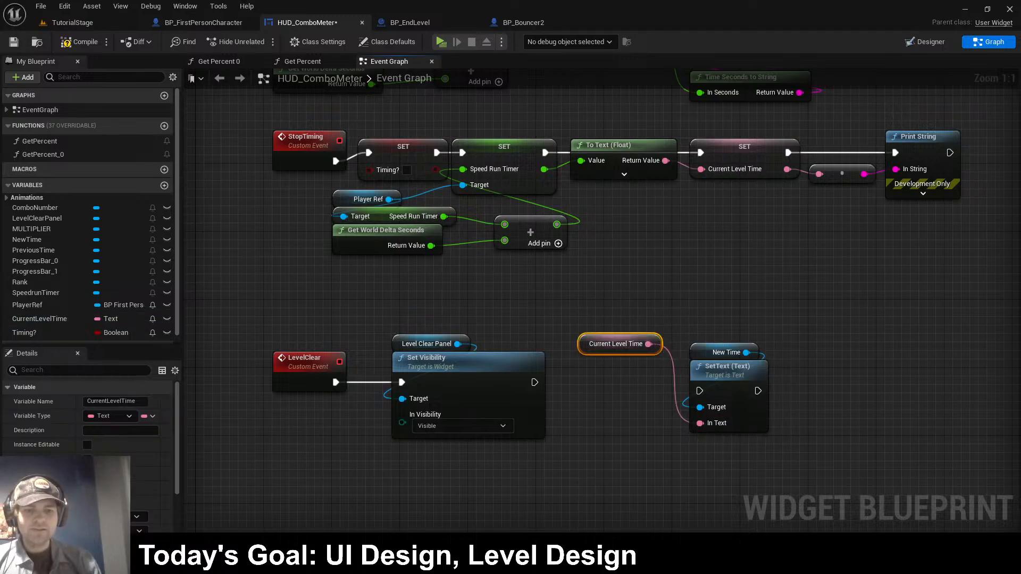
# - Connect Set Visibility's execution output to the SetText node and line up its nodes beside Set Visibility, with Current Level Time underneath
pyautogui.moveTo(617, 344); pyautogui.dragTo(727, 445)
pyautogui.moveTo(700, 390); pyautogui.dragTo(535, 382)
pyautogui.moveTo(672, 460); pyautogui.dragTo(744, 326)
pyautogui.moveTo(741, 364); pyautogui.dragTo(631, 356)
pyautogui.click(606, 303)
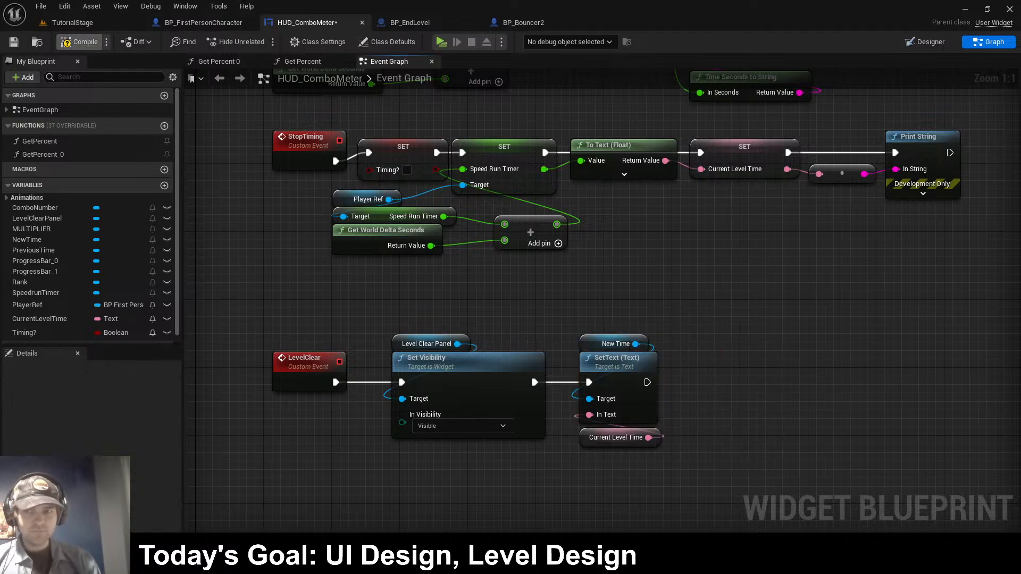
# - Compile HUD_ComboMeter and play the level through to its end to check the New Best time on the ranking panel
pyautogui.click(79, 42)
pyautogui.click(441, 41)
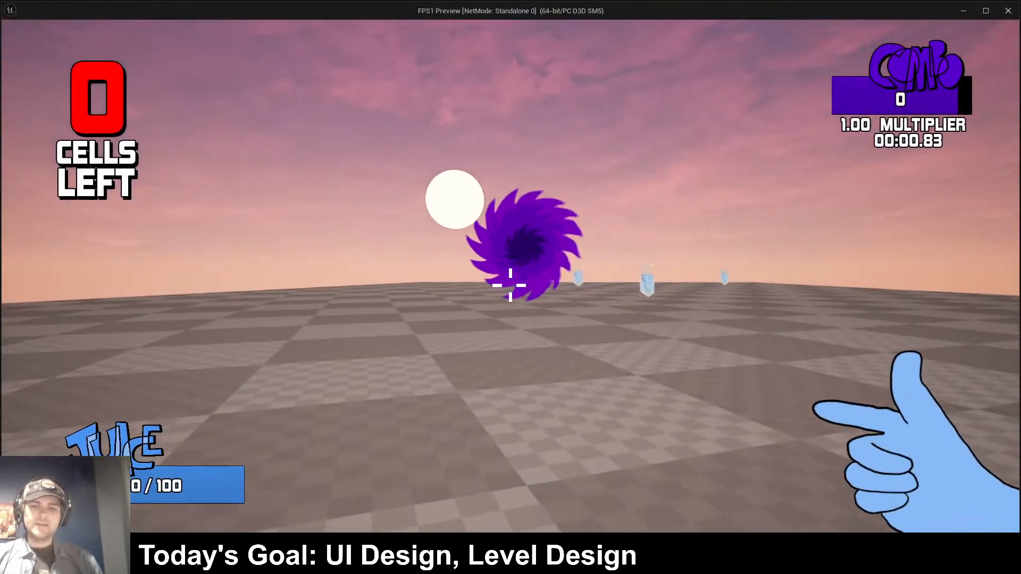
pyautogui.press('w')
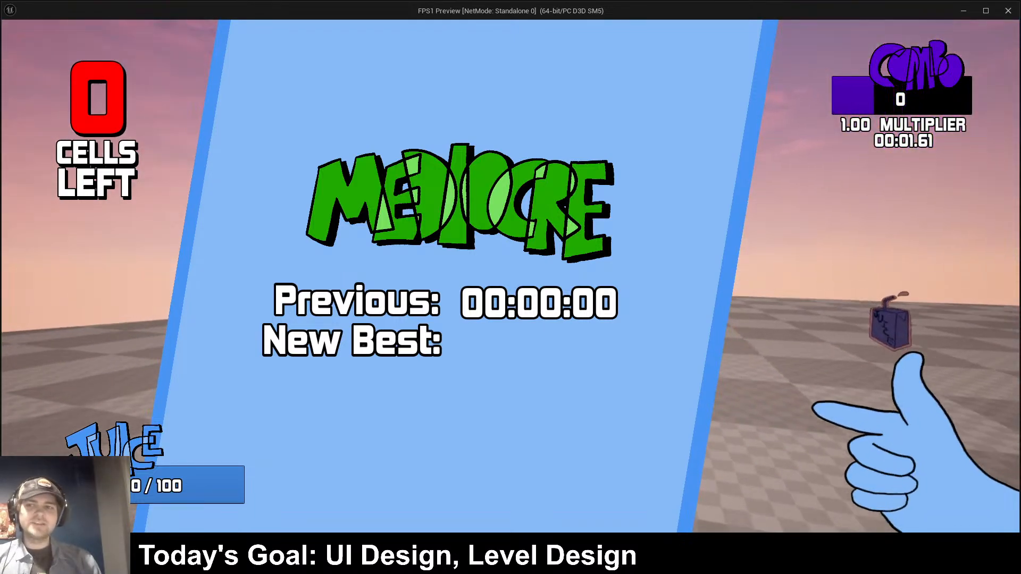
pyautogui.press('Escape')
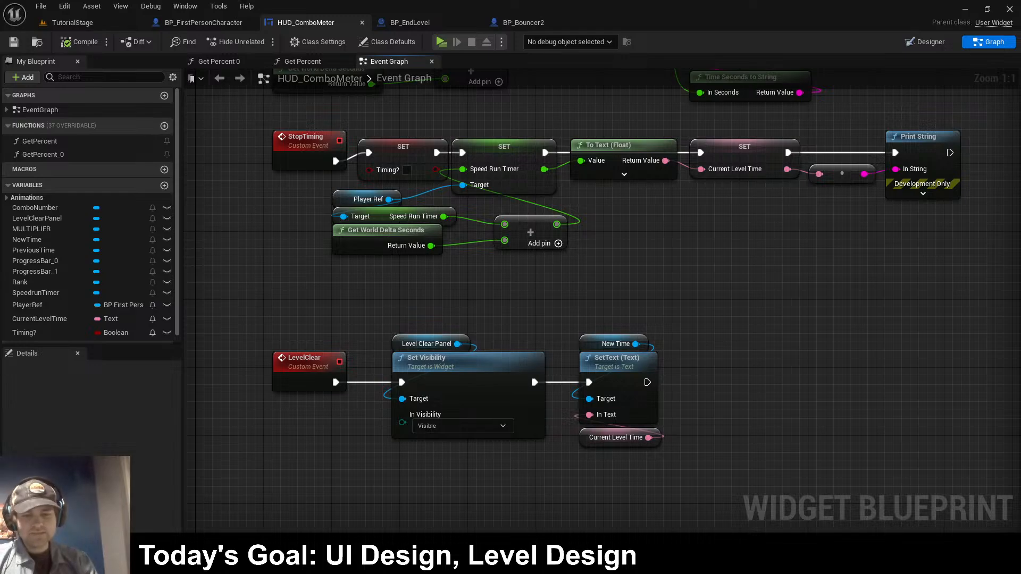
# - Move the SetText node farther from Set Visibility and play to the level end again to recheck the New Best time
pyautogui.moveTo(617, 357); pyautogui.dragTo(735, 349)
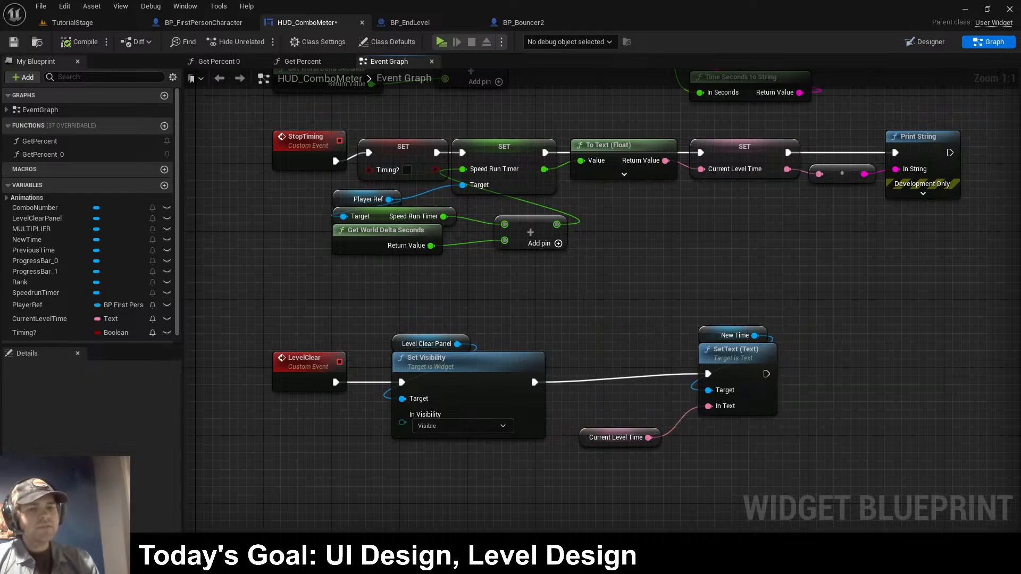
pyautogui.click(441, 42)
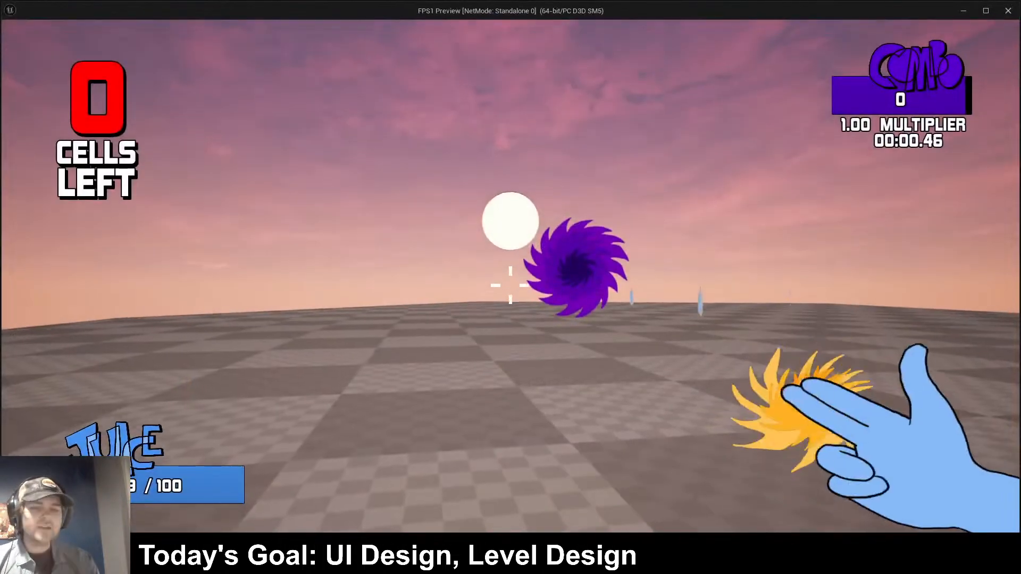
pyautogui.press('w')
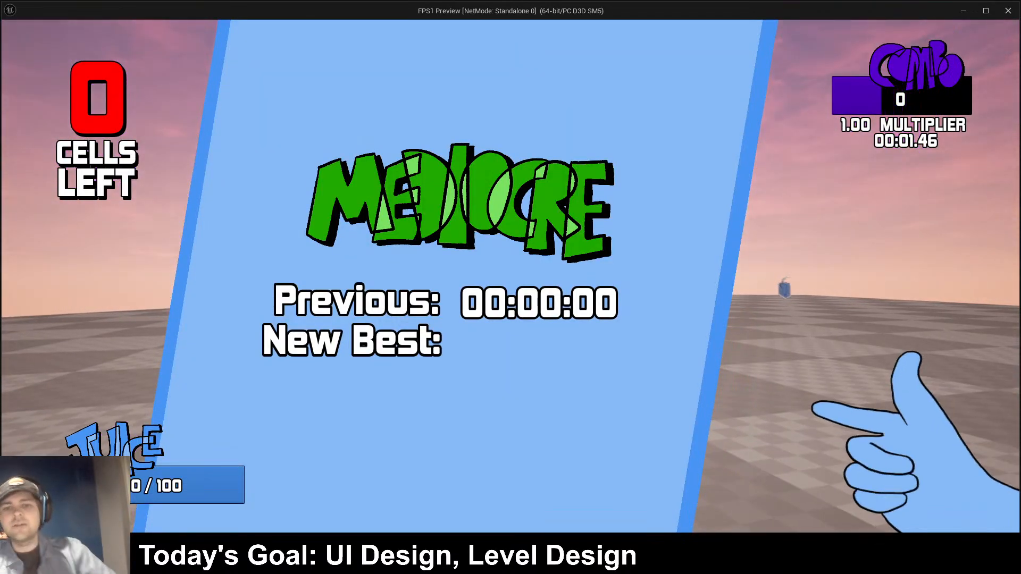
pyautogui.press('Escape')
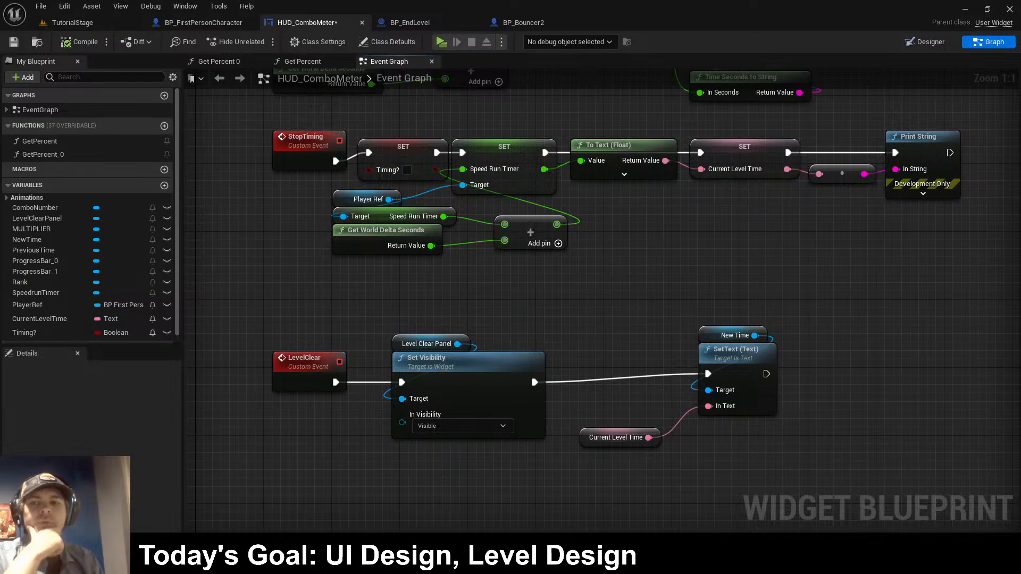
# - Move Current Level Time below Set Visibility and bring SetText with New Time back in line beside Set Visibility
pyautogui.click(910, 542)
pyautogui.click(595, 402)
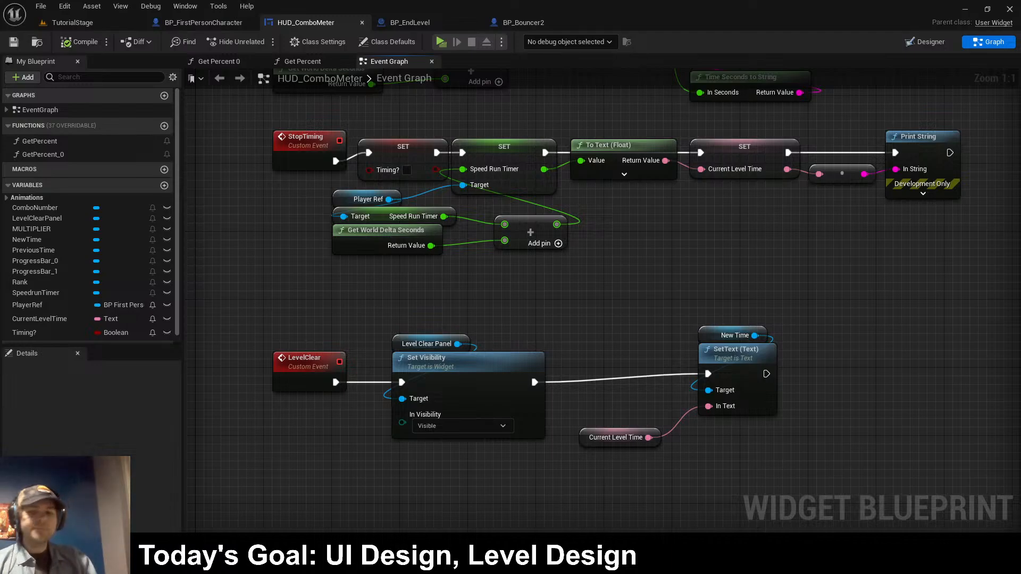
pyautogui.moveTo(584, 436); pyautogui.dragTo(471, 455)
pyautogui.moveTo(678, 314); pyautogui.dragTo(650, 371)
pyautogui.click(619, 302)
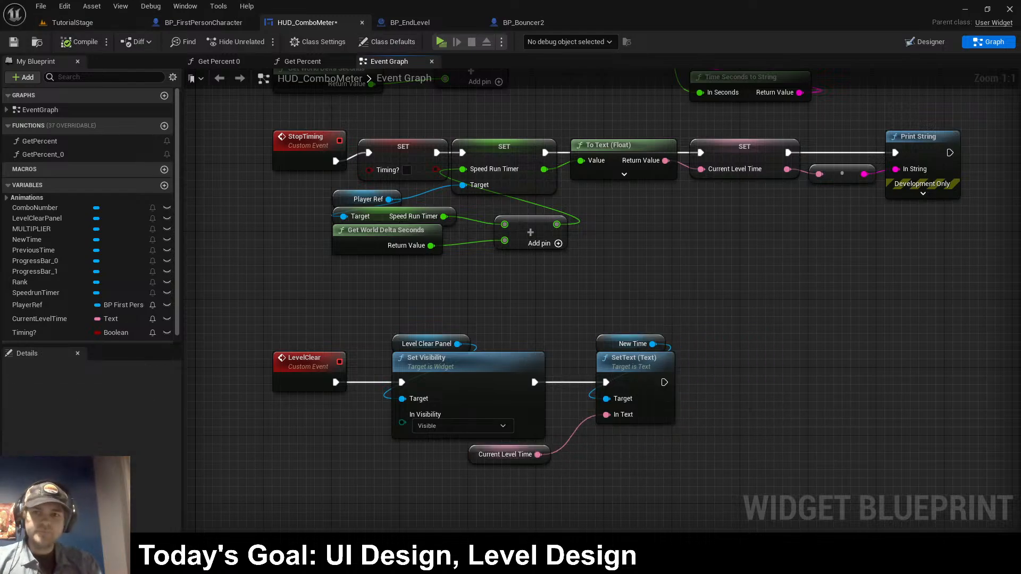
# - Play the level and reach its end more than once to see how the New Best time updates
pyautogui.press('w')
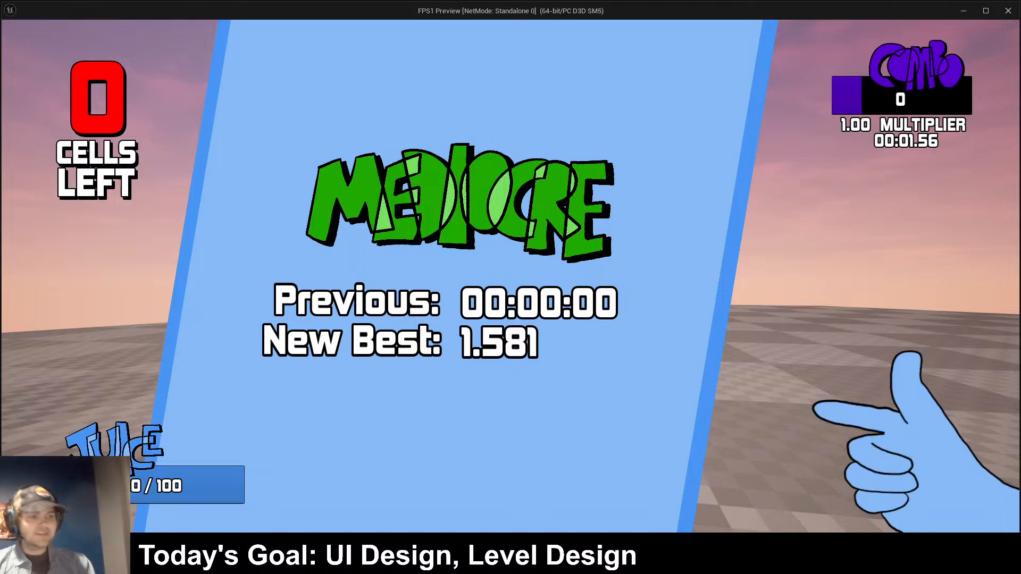
pyautogui.press('w')
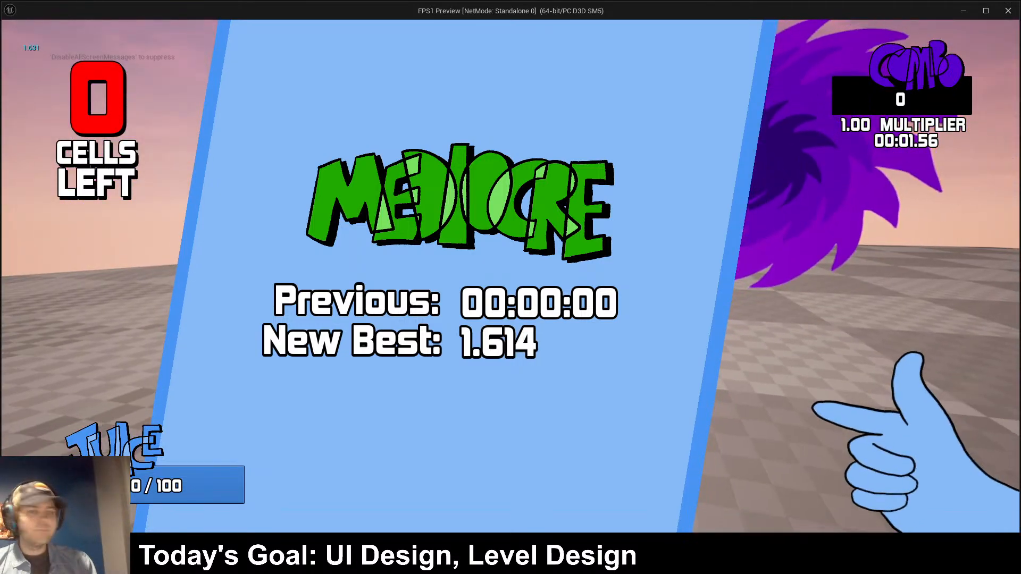
pyautogui.press('Escape')
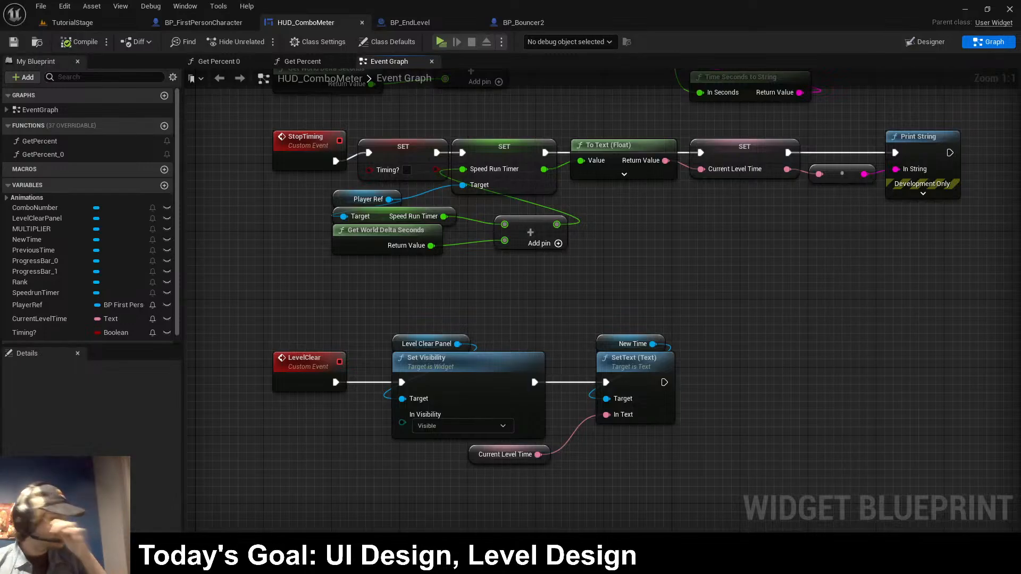
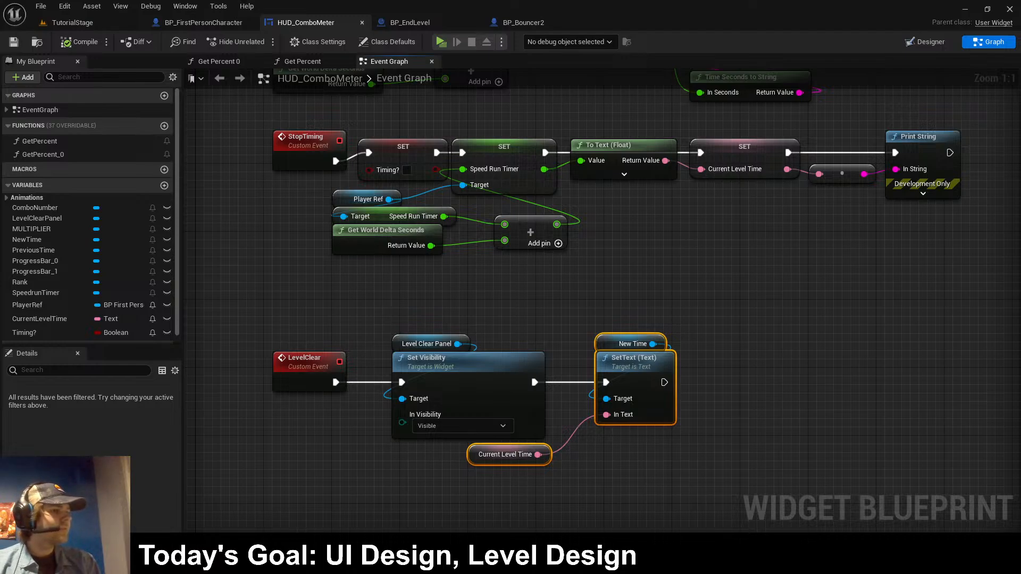
# - Tuck the Current Level Time reference directly beneath the LevelClear event's SetText node
pyautogui.press('Escape')
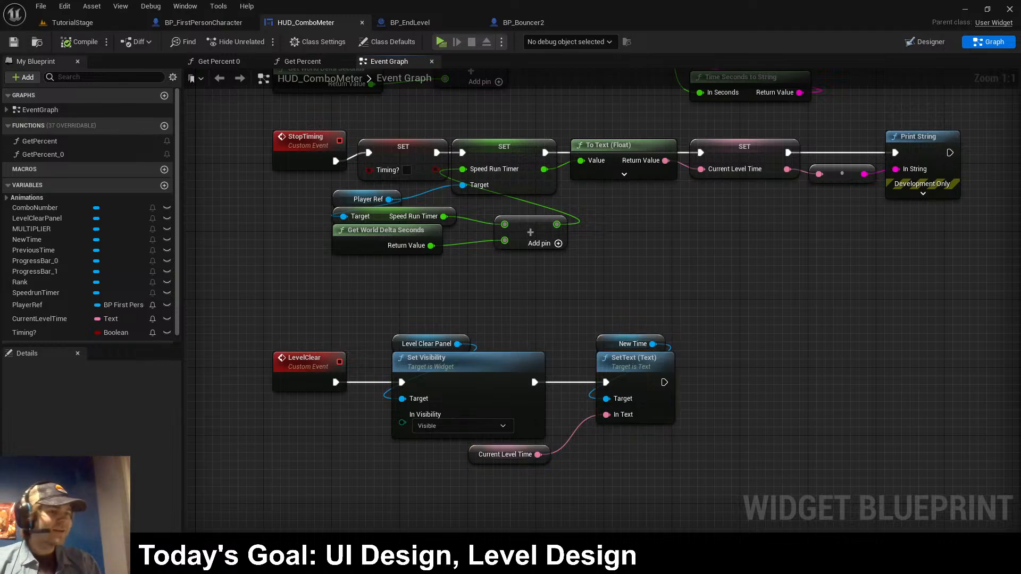
pyautogui.moveTo(745, 342); pyautogui.dragTo(550, 479)
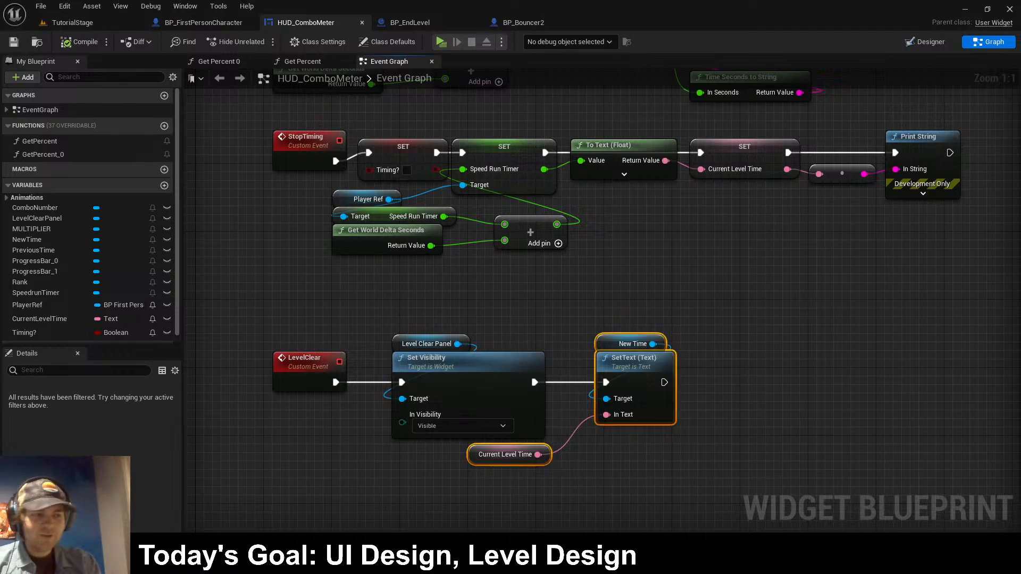
pyautogui.moveTo(653, 293); pyautogui.dragTo(630, 367)
pyautogui.moveTo(626, 365)
pyautogui.mouseDown()
pyautogui.moveTo(642, 365)
pyautogui.moveTo(617, 382)
pyautogui.moveTo(625, 365)
pyautogui.mouseUp()
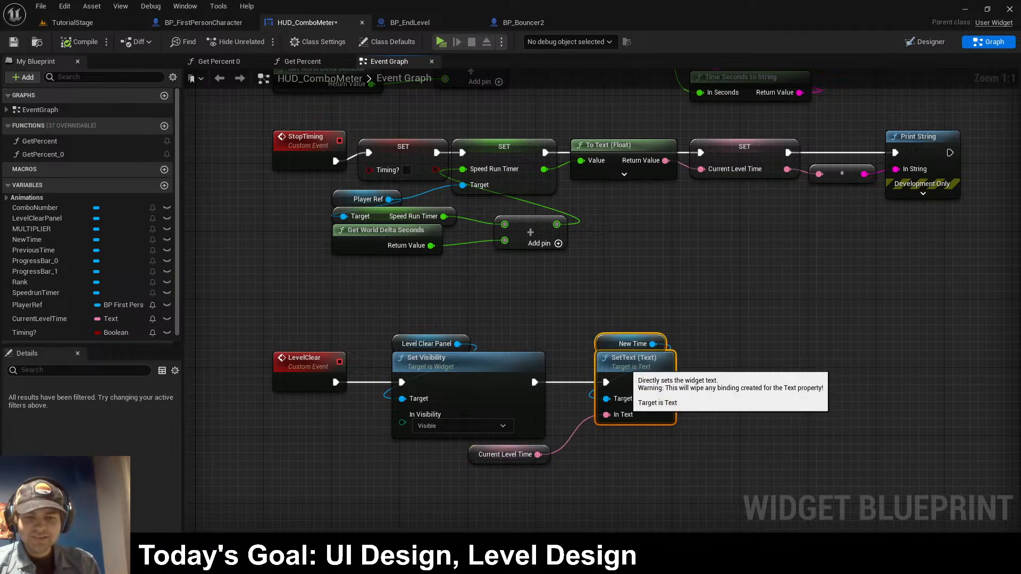
pyautogui.click(713, 327)
pyautogui.moveTo(508, 454); pyautogui.dragTo(643, 437)
pyautogui.press('Escape')
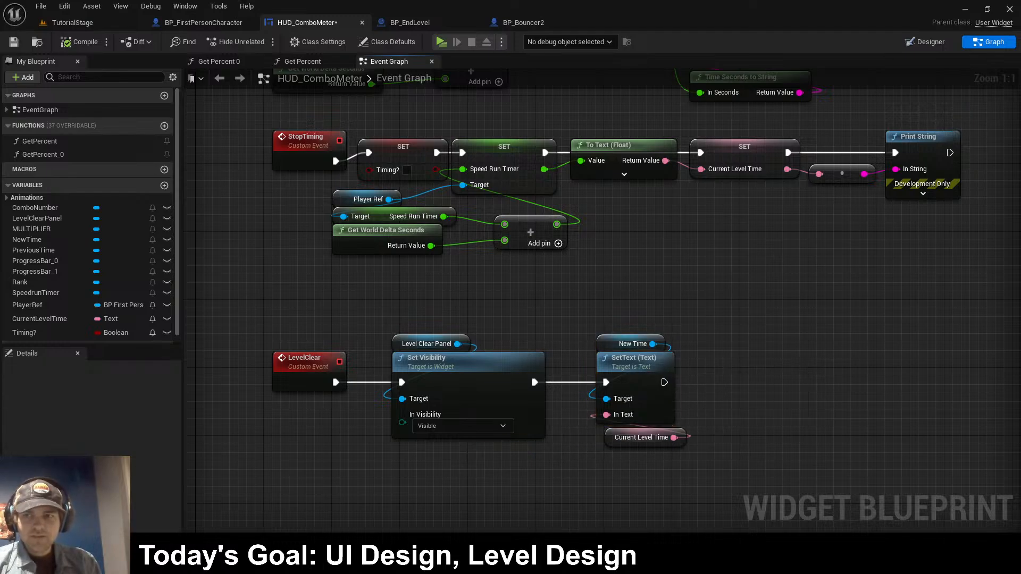
# - Play the level to its end and compare the New Best time with the HUD's speedrun timer
pyautogui.click(441, 41)
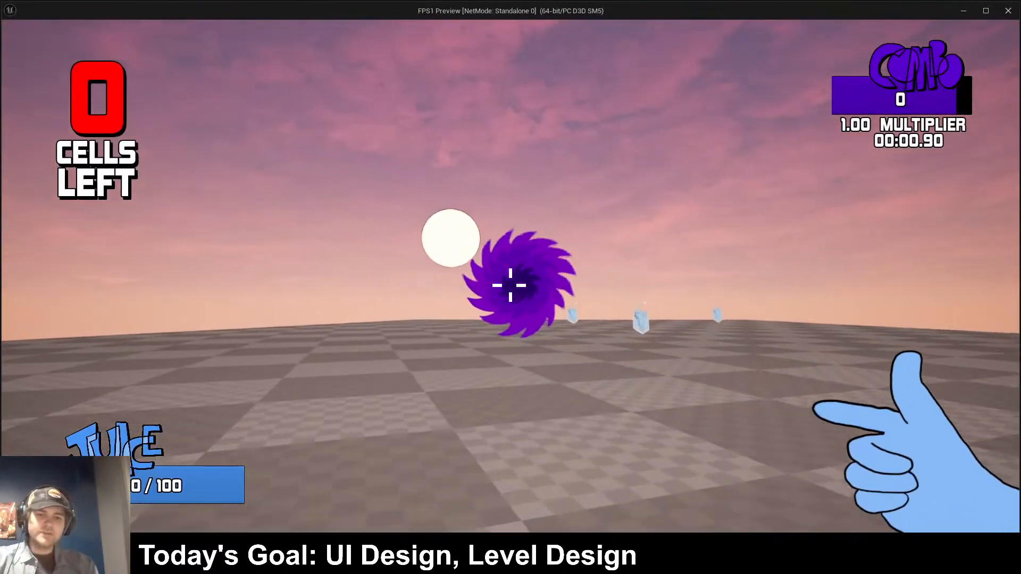
pyautogui.press('w')
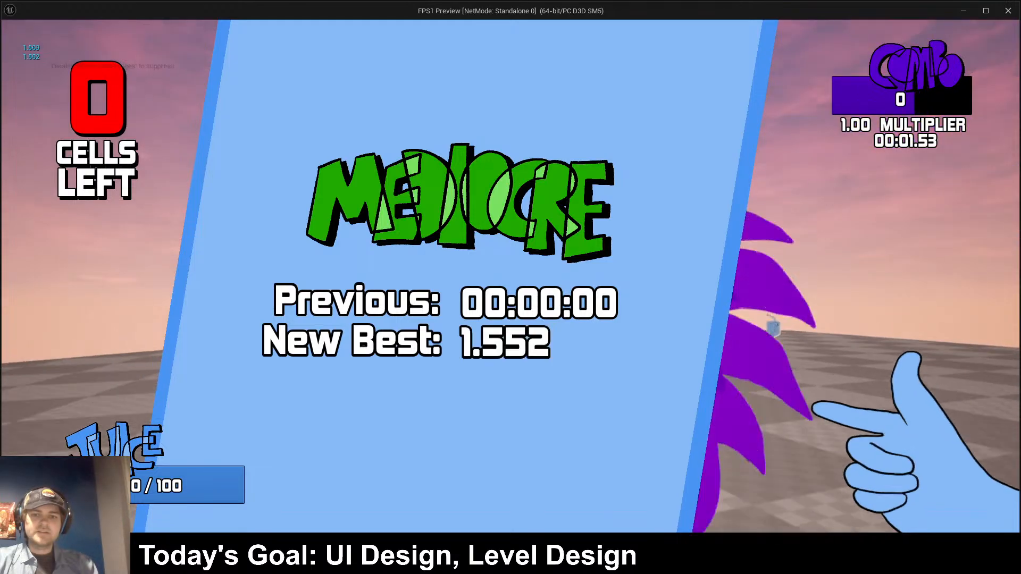
pyautogui.press('Escape')
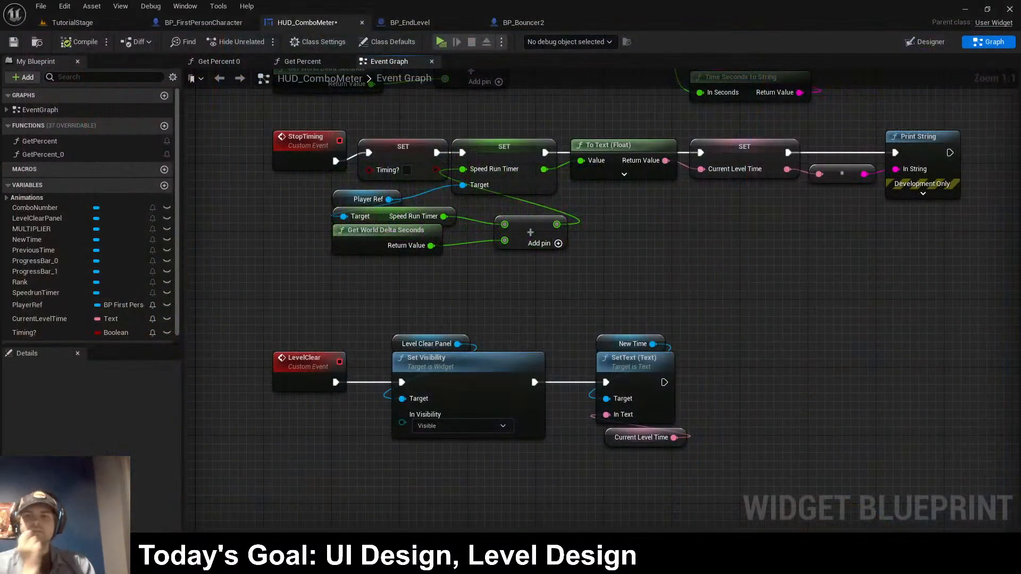
# - Review the SpeedrunTiming and StopTiming events in HUD_ComboMeter, and go to the LevelClear event in BP_FirstPersonCharacter's event graph
pyautogui.moveTo(611, 291); pyautogui.dragTo(604, 372, button='right')
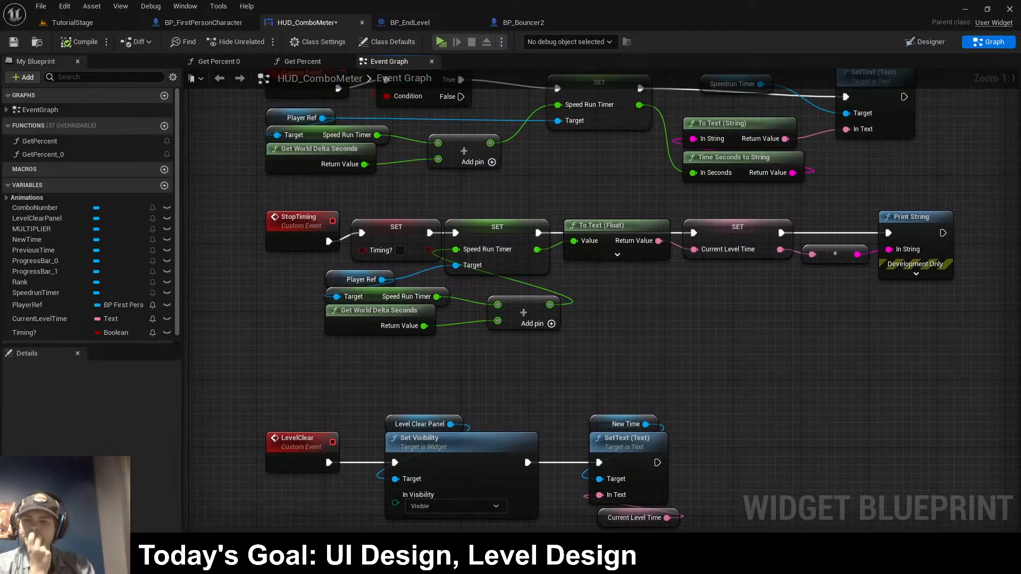
pyautogui.moveTo(578, 319); pyautogui.dragTo(574, 356, button='right')
pyautogui.scroll(-1, 573, 356)
pyautogui.moveTo(563, 242); pyautogui.dragTo(544, 419, button='right')
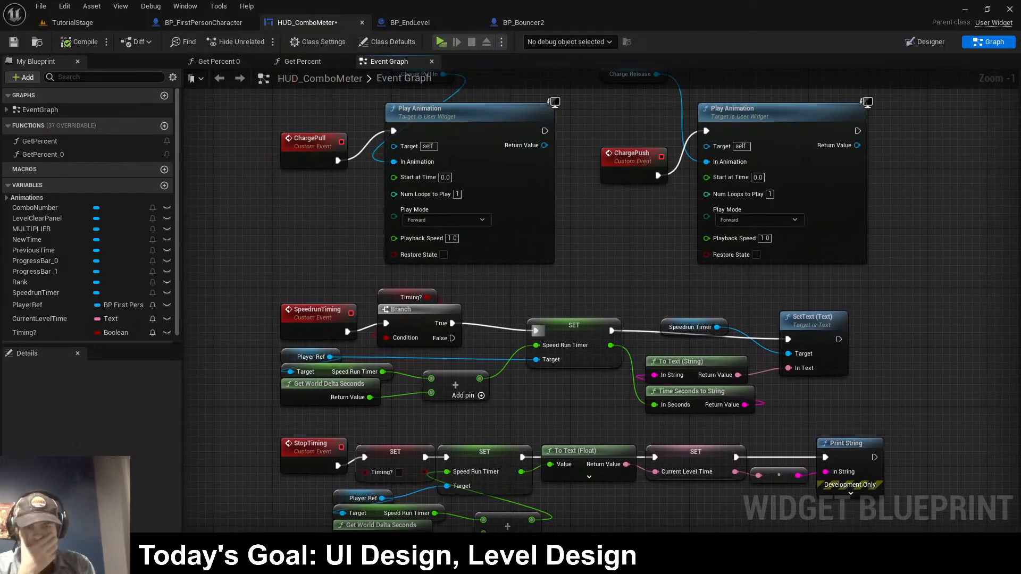
pyautogui.scroll(-2, 553, 107)
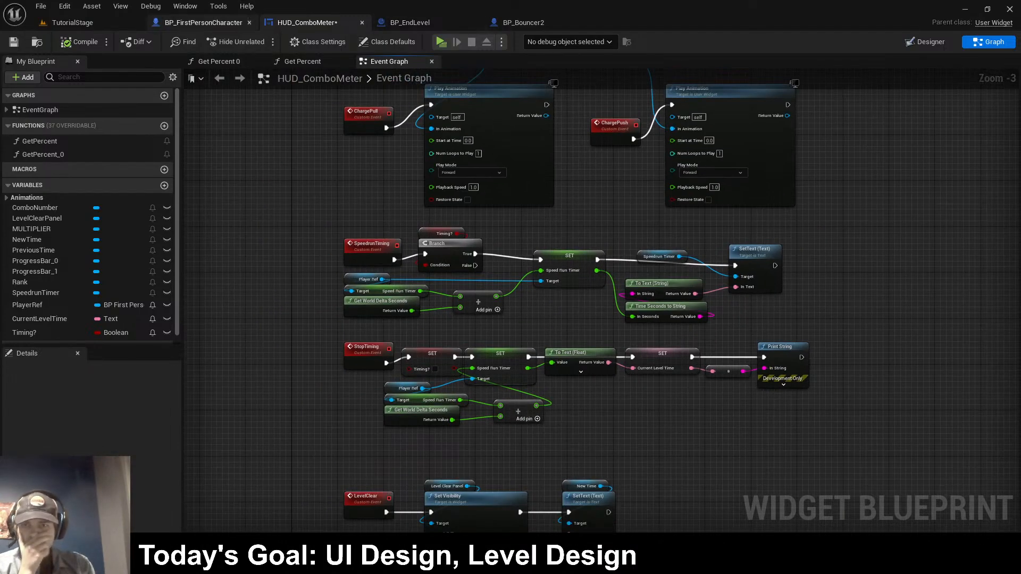
pyautogui.click(203, 22)
pyautogui.scroll(-5, 698, 435)
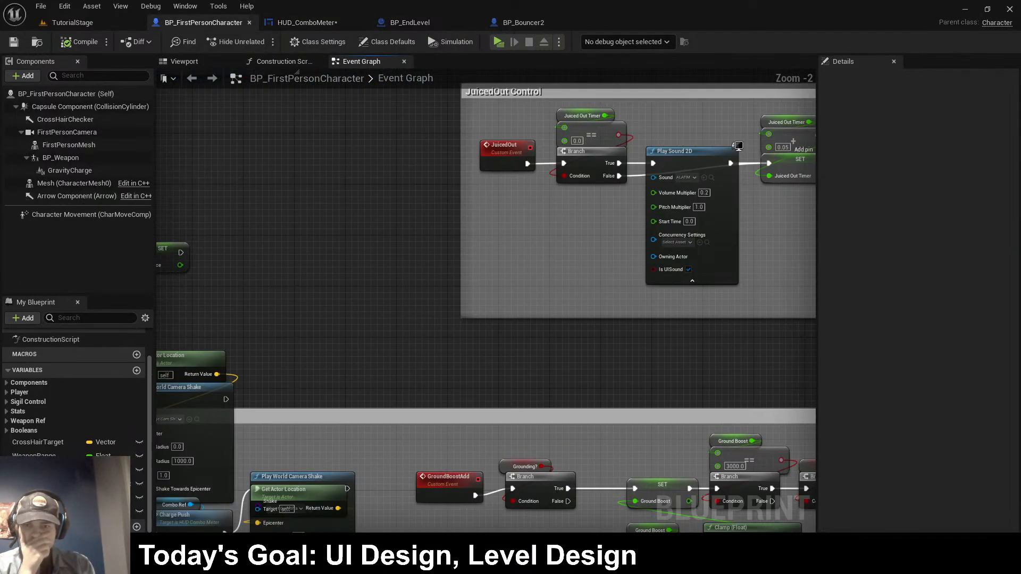
pyautogui.scroll(6, 698, 435)
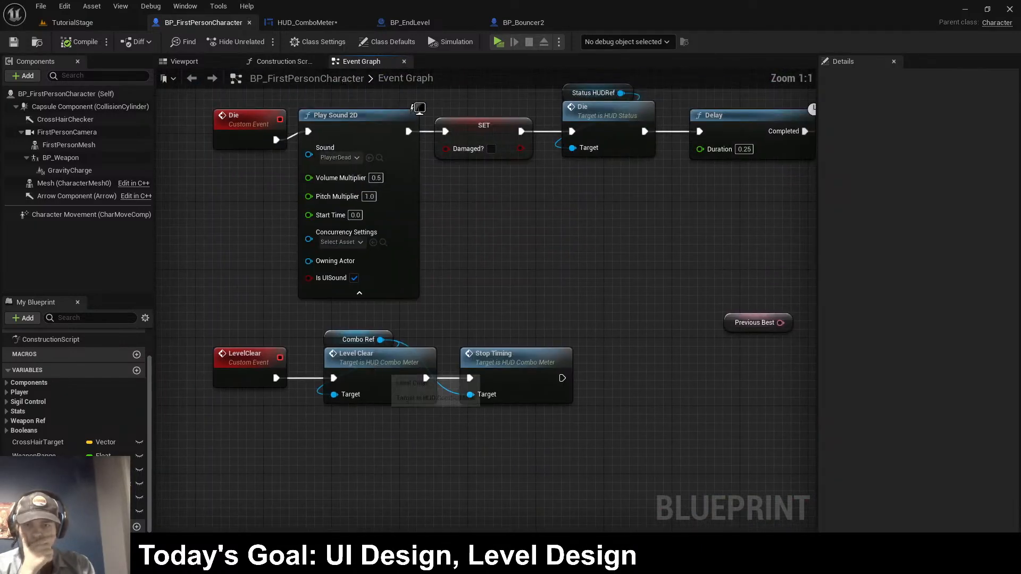
# - Reorder the character's LevelClear event so that Stop Timing runs first and Level Clear follows it, rearranging the nodes to match
pyautogui.moveTo(356, 320); pyautogui.dragTo(639, 354)
pyautogui.click(515, 359)
pyautogui.moveTo(515, 359); pyautogui.dragTo(580, 370)
pyautogui.press('q')
pyautogui.moveTo(584, 313); pyautogui.dragTo(535, 353)
pyautogui.click(394, 374)
pyautogui.keyDown('alt'); pyautogui.click(434, 369); pyautogui.keyUp('alt')
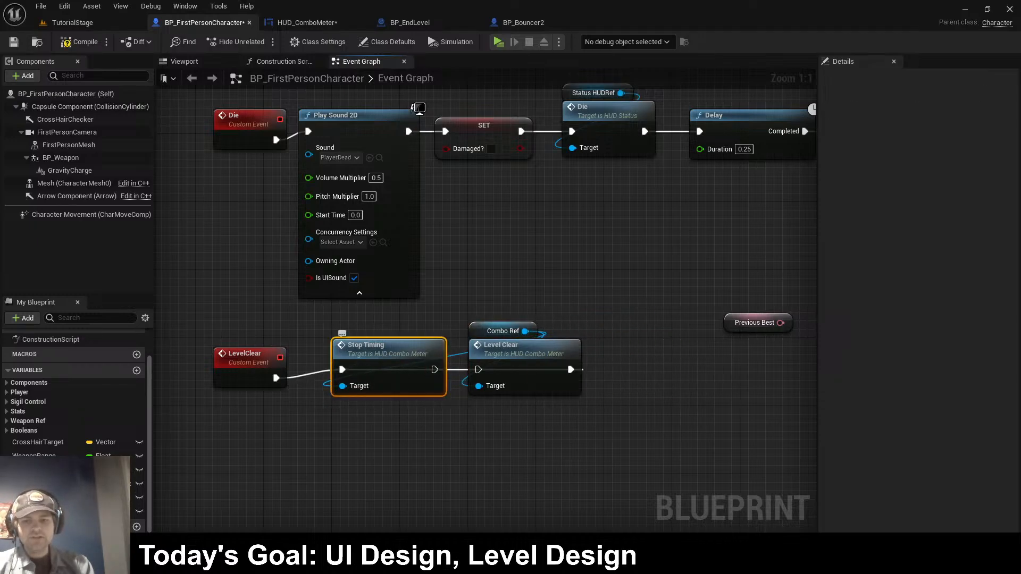
pyautogui.keyDown('alt'); pyautogui.click(343, 369); pyautogui.keyUp('alt')
pyautogui.moveTo(343, 370); pyautogui.dragTo(276, 378)
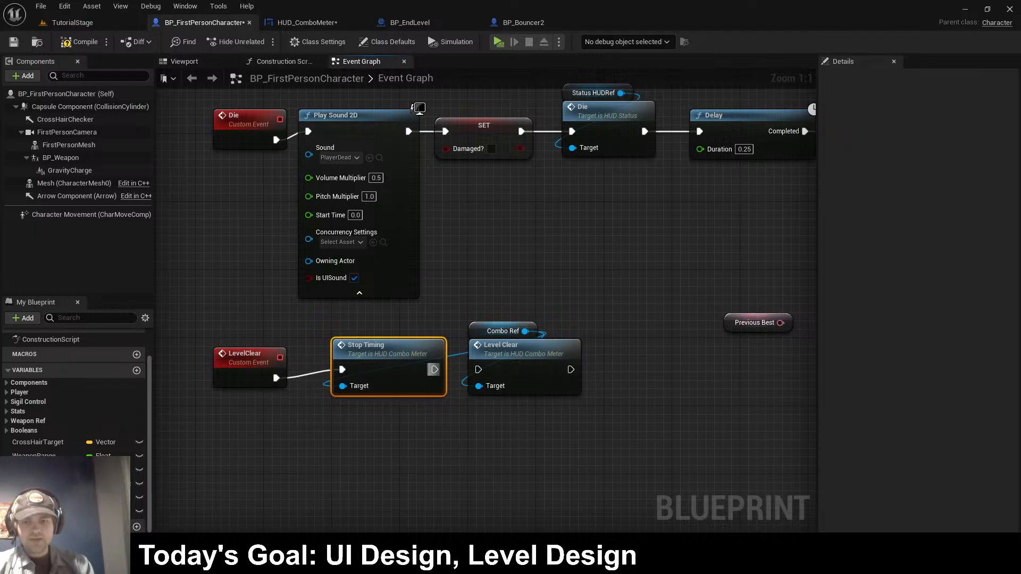
pyautogui.moveTo(434, 370); pyautogui.dragTo(479, 370)
# - Compile BP_FirstPersonCharacter and play to the level end to check the New Best time with the new call order
pyautogui.click(79, 42)
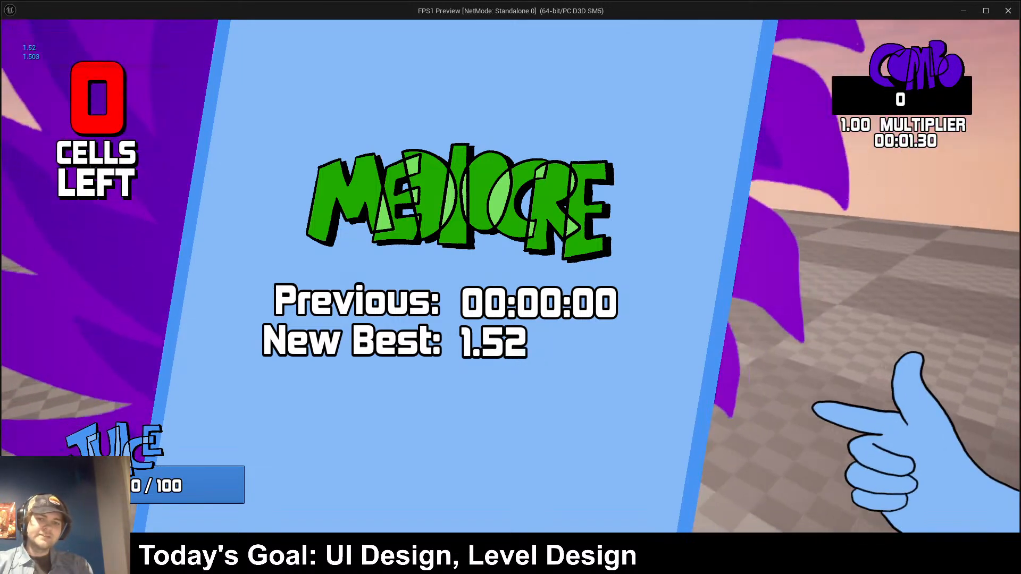
pyautogui.press('Escape')
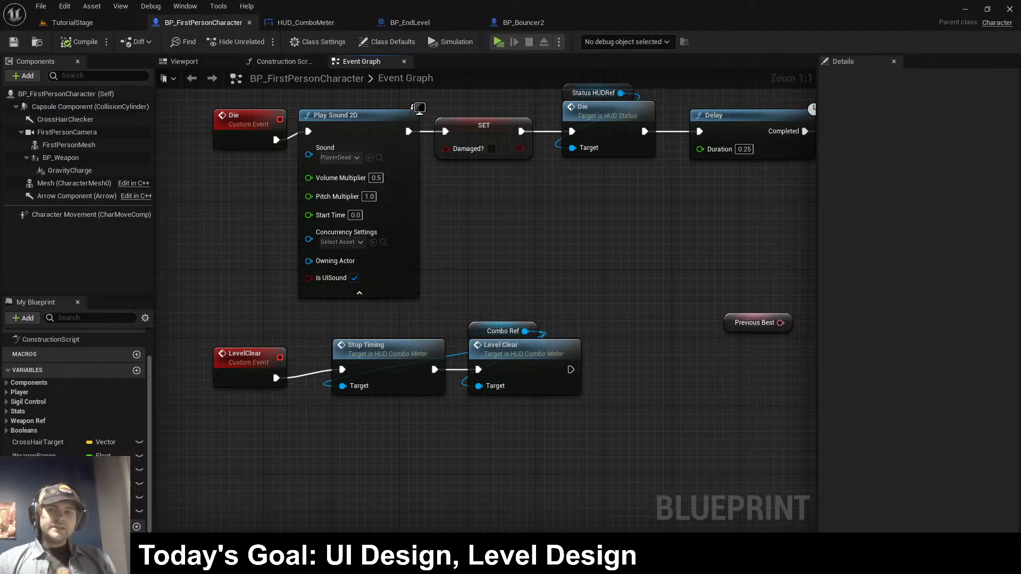
# - Replay the level to its end and compare the panel's New Best time with the HUD timer again
pyautogui.click(499, 42)
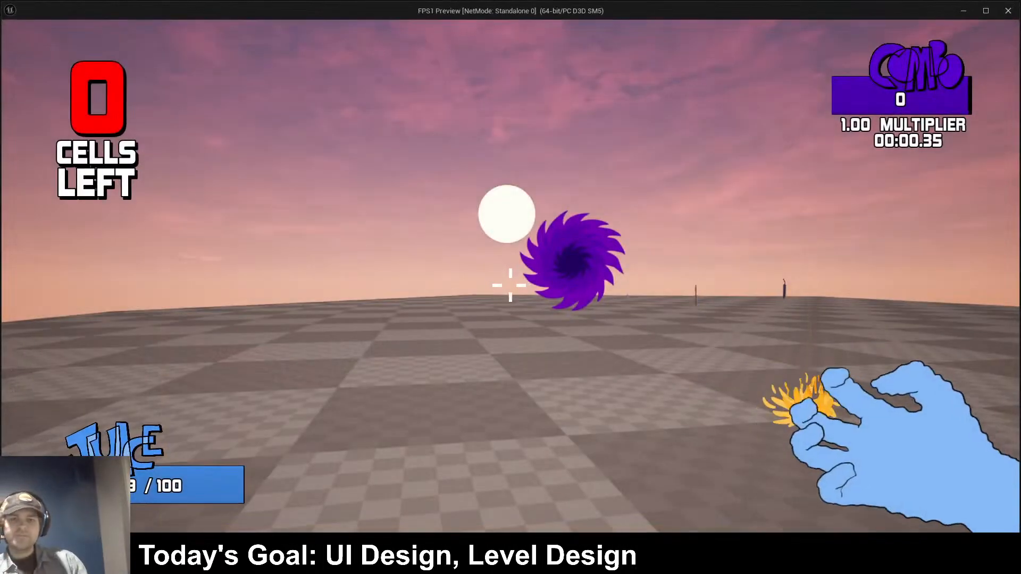
pyautogui.press('w')
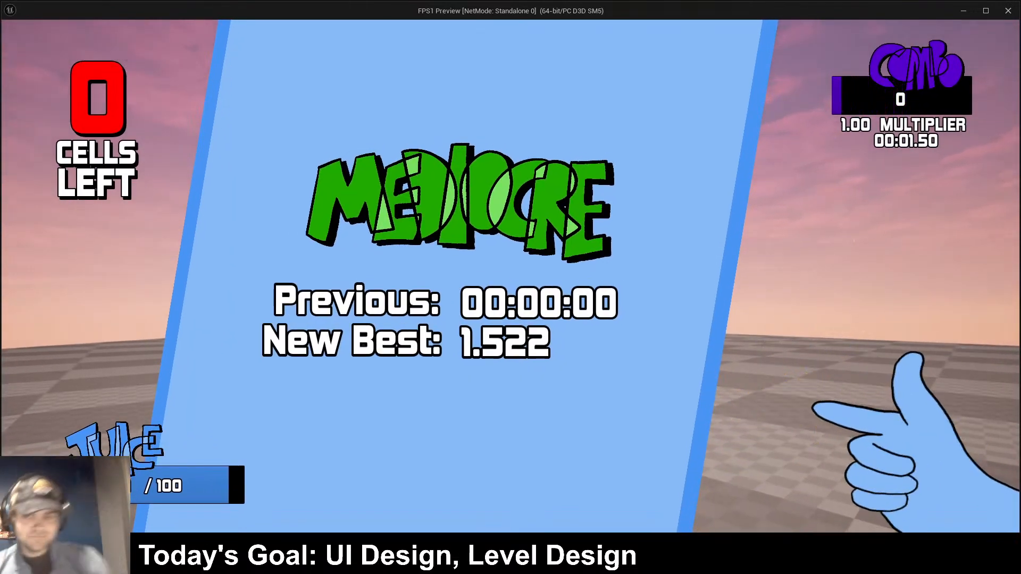
pyautogui.click(511, 287)
pyautogui.press('Escape')
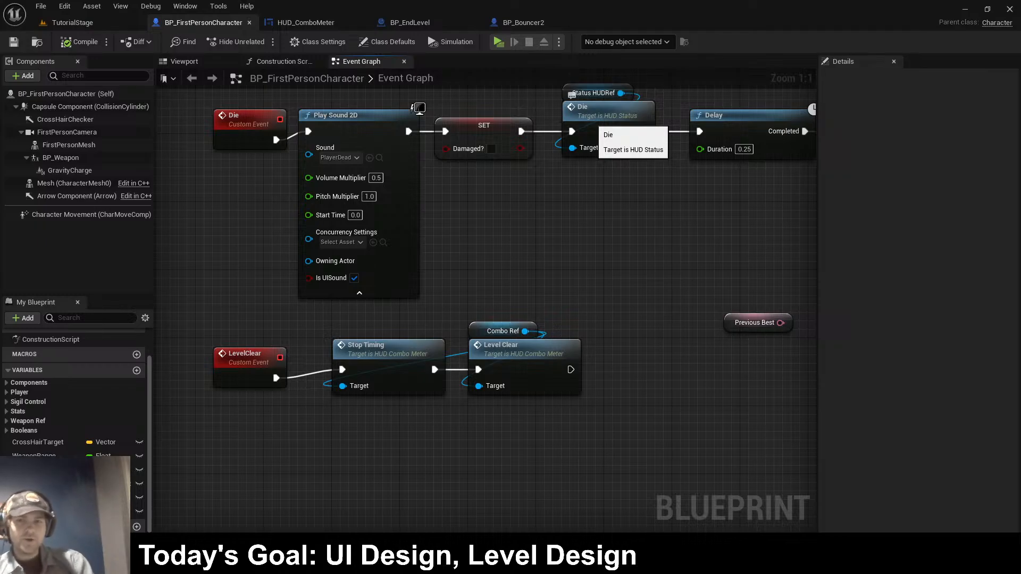
# - Check the overlap event in BP_EndLevel and the timing events and variables in HUD_ComboMeter
pyautogui.click(420, 22)
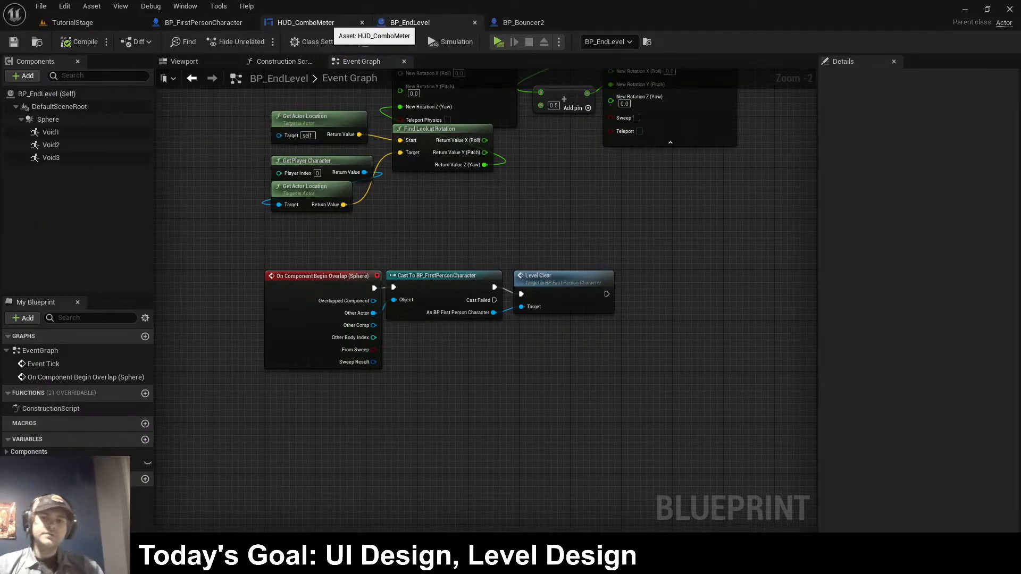
pyautogui.click(314, 22)
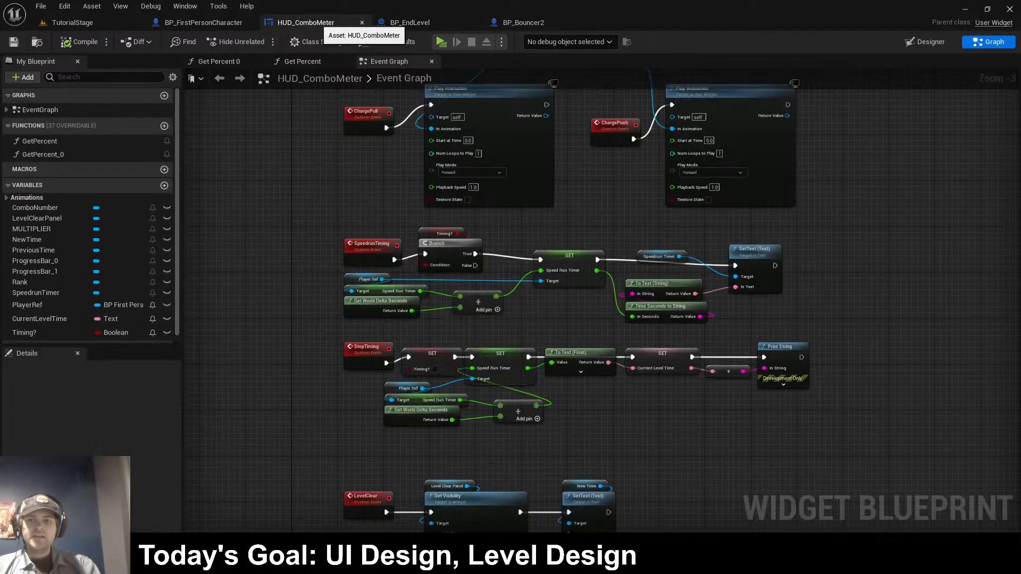
pyautogui.scroll(-1, 91, 303)
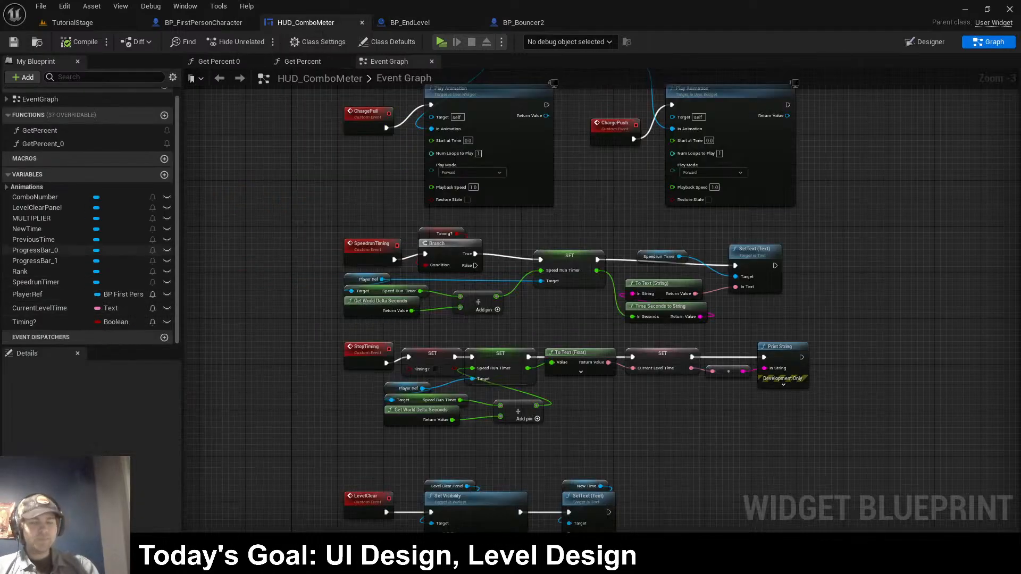
# - Put the PreviousBest variable of BP_FirstPersonCharacter into a new variable category named SpeedrunTimes
pyautogui.click(202, 22)
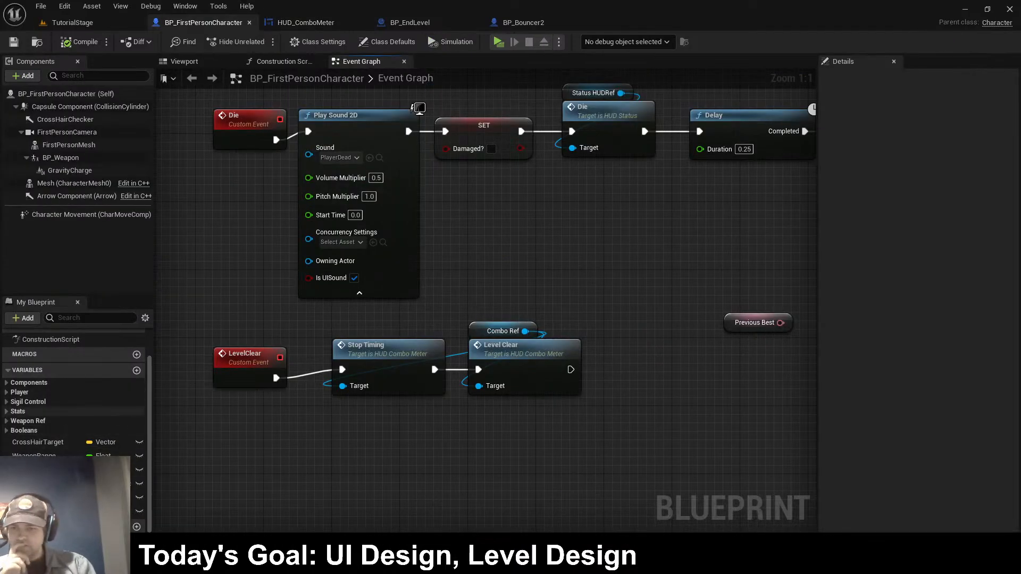
pyautogui.click(51, 442)
pyautogui.click(50, 497)
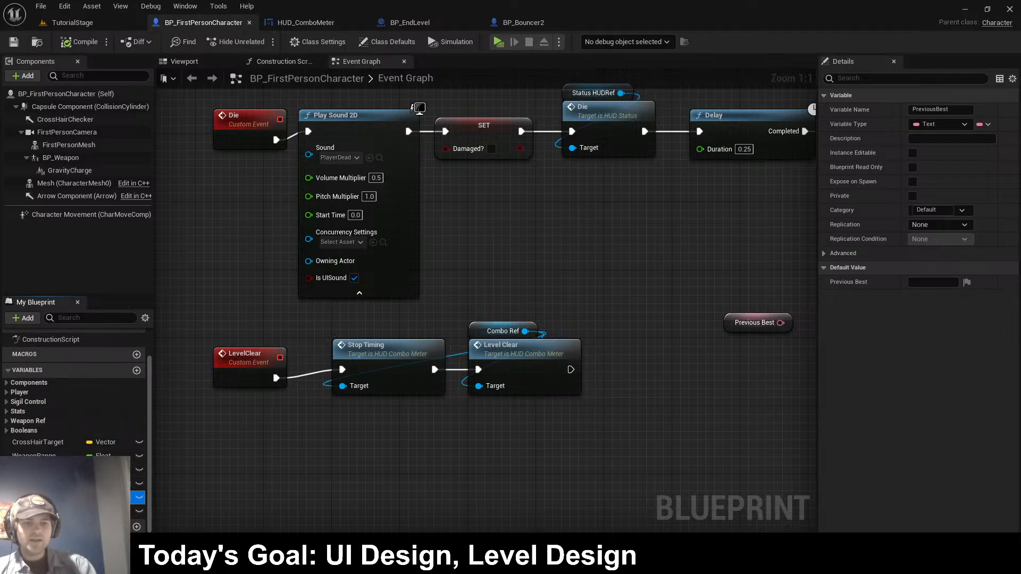
pyautogui.click(962, 211)
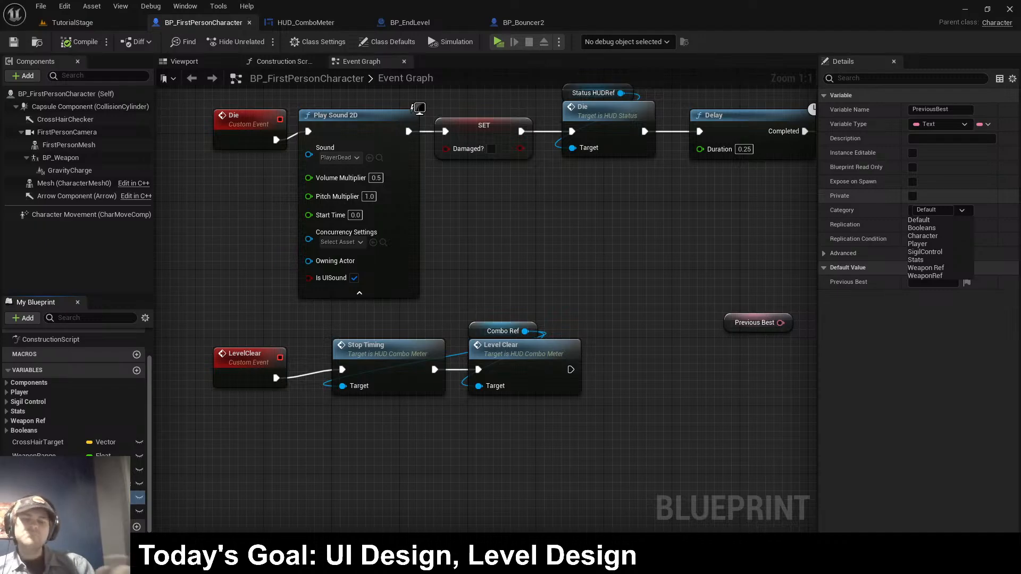
pyautogui.click(931, 210)
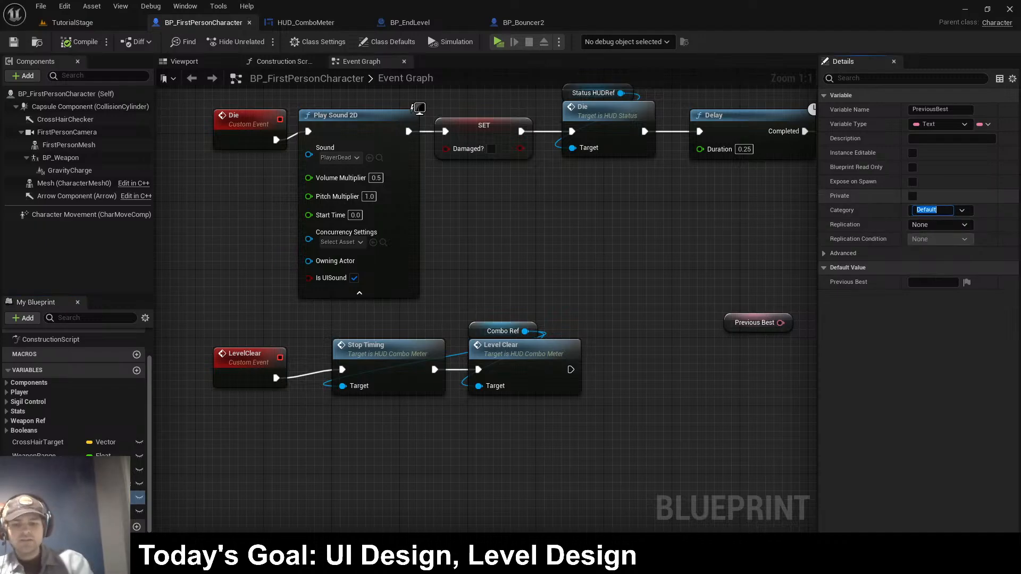
pyautogui.write('Best')
pyautogui.press('BackSpace')
pyautogui.press('BackSpace')
pyautogui.press('BackSpace')
pyautogui.press('BackSpace')
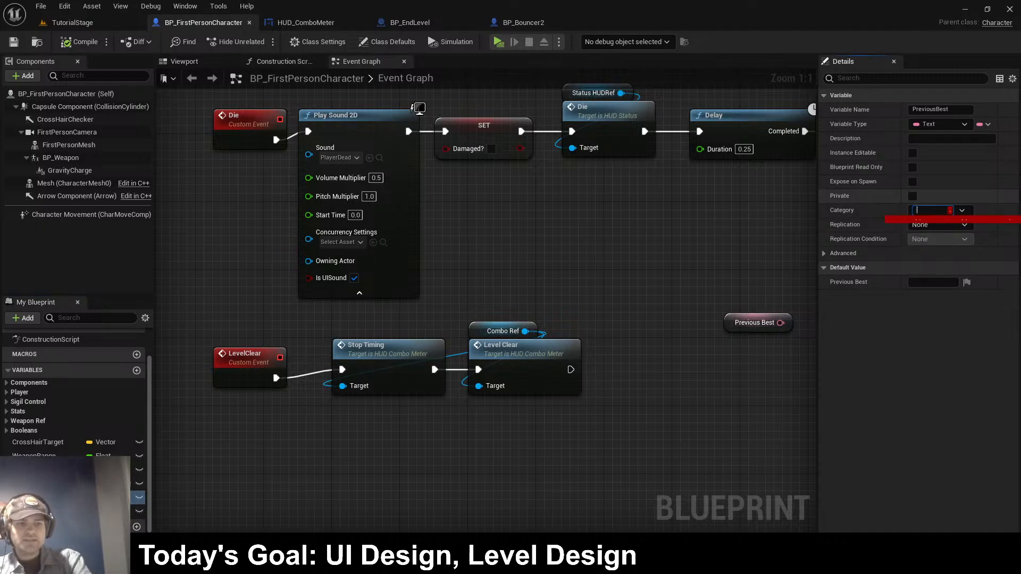
pyautogui.write('SpeedrunTimes')
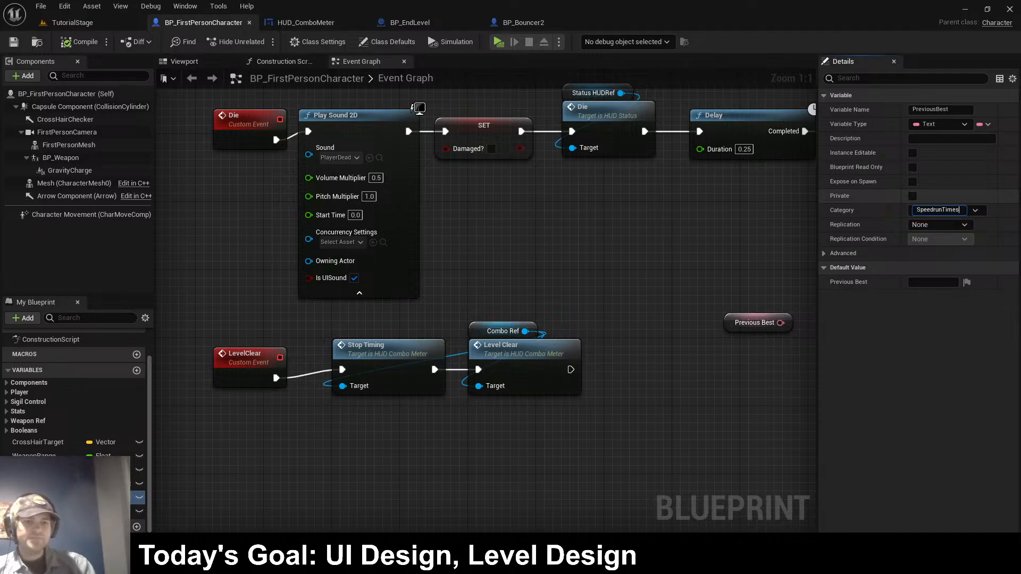
pyautogui.press('Return')
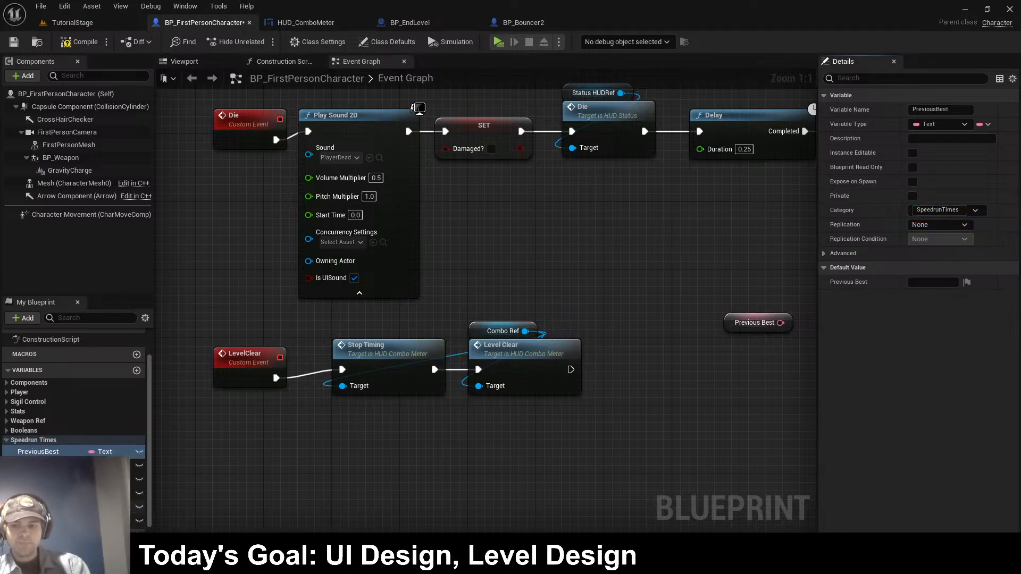
# - Move the NewBest variable into the SpeedrunTimes category and compile the blueprint
pyautogui.click(48, 521)
pyautogui.click(961, 210)
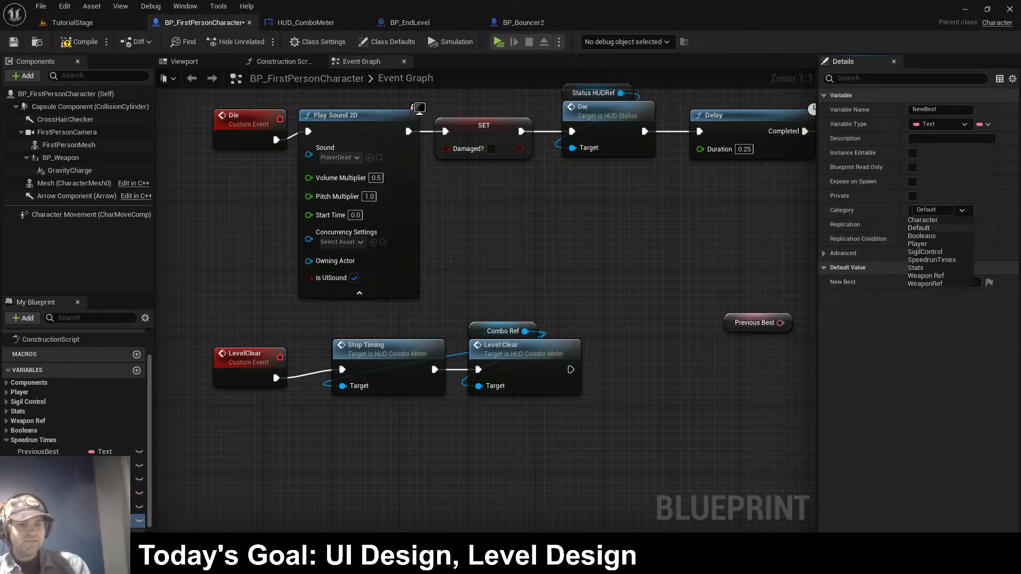
pyautogui.click(940, 260)
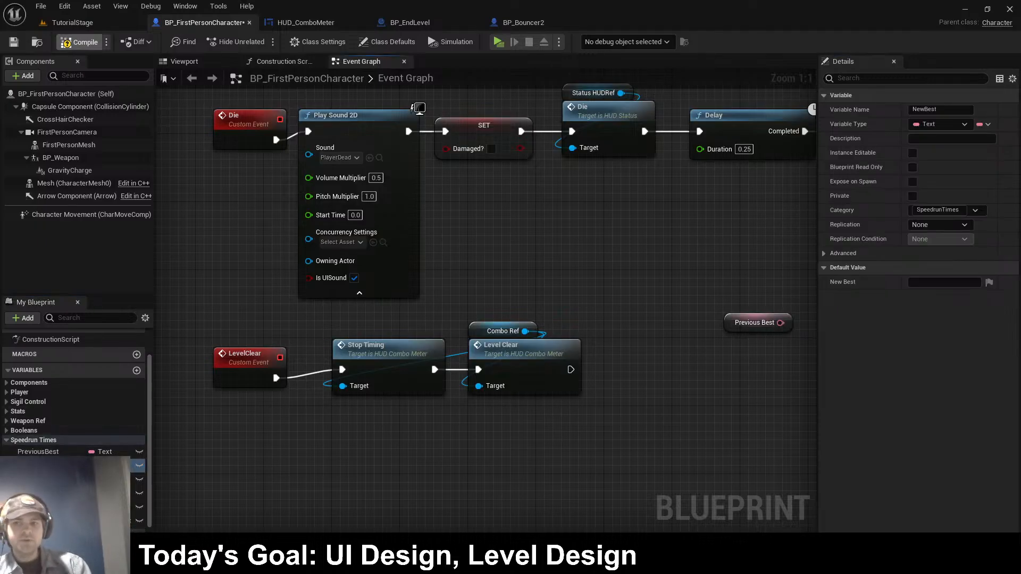
pyautogui.click(79, 42)
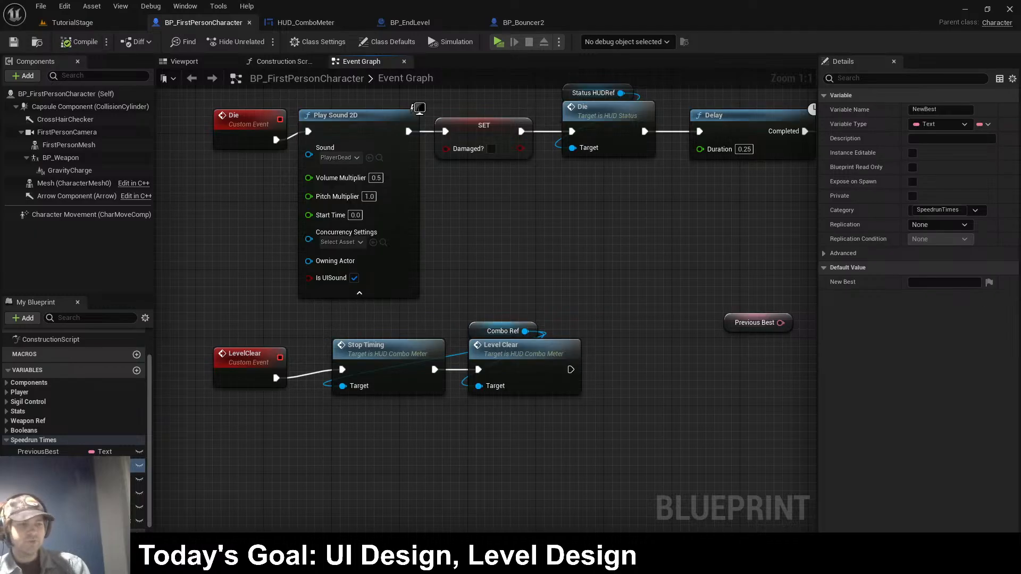
# - Duplicate the PreviousBest variable, assign the copy to the SpeedrunTimes category and rename it MediocreTime
pyautogui.moveTo(419, 108); pyautogui.dragTo(403, 52, button='right')
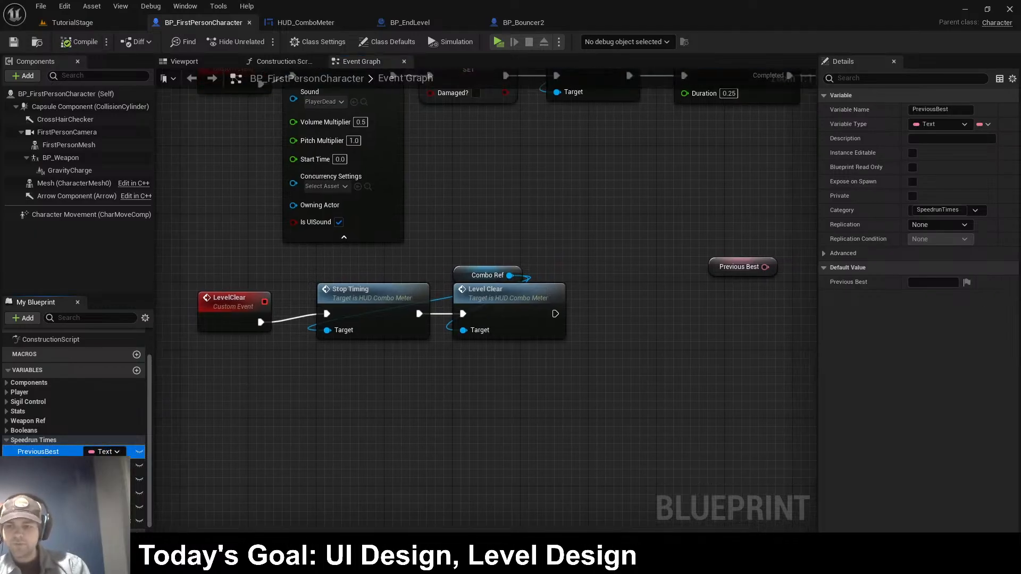
pyautogui.click(38, 451)
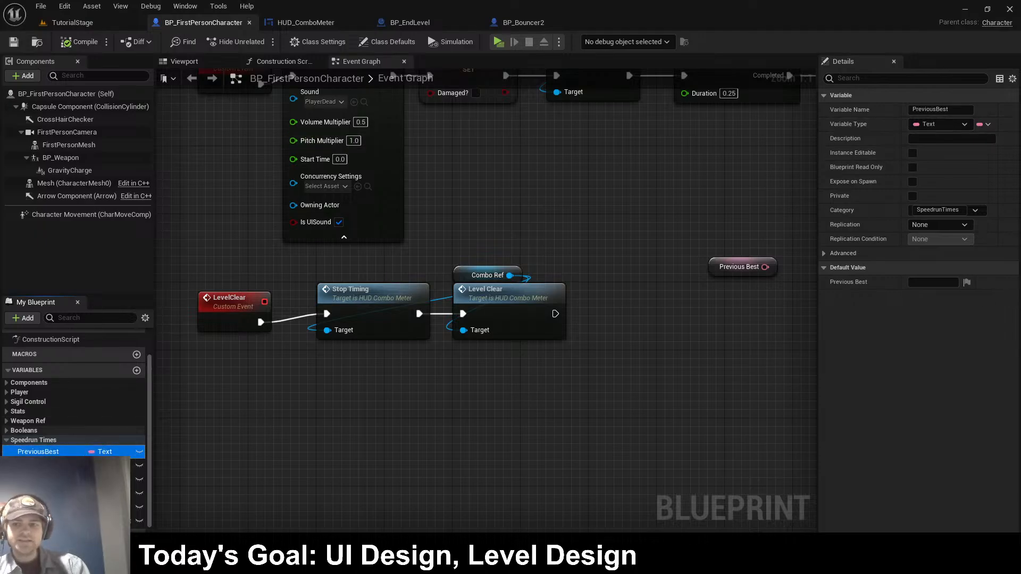
pyautogui.hotkey('ctrl', 'd')
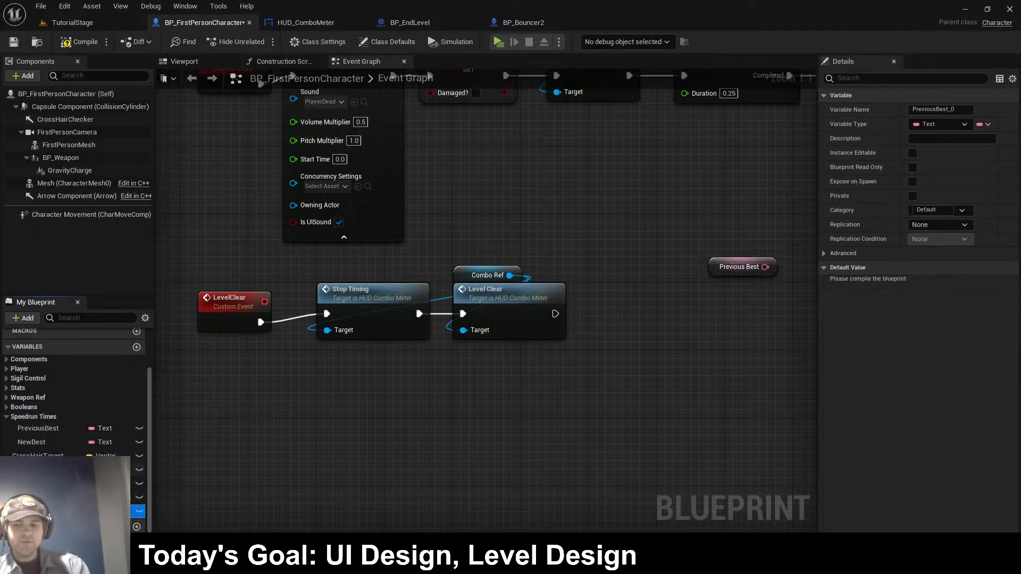
pyautogui.moveTo(45, 509)
pyautogui.mouseDown()
pyautogui.moveTo(49, 430)
pyautogui.moveTo(34, 507)
pyautogui.mouseUp()
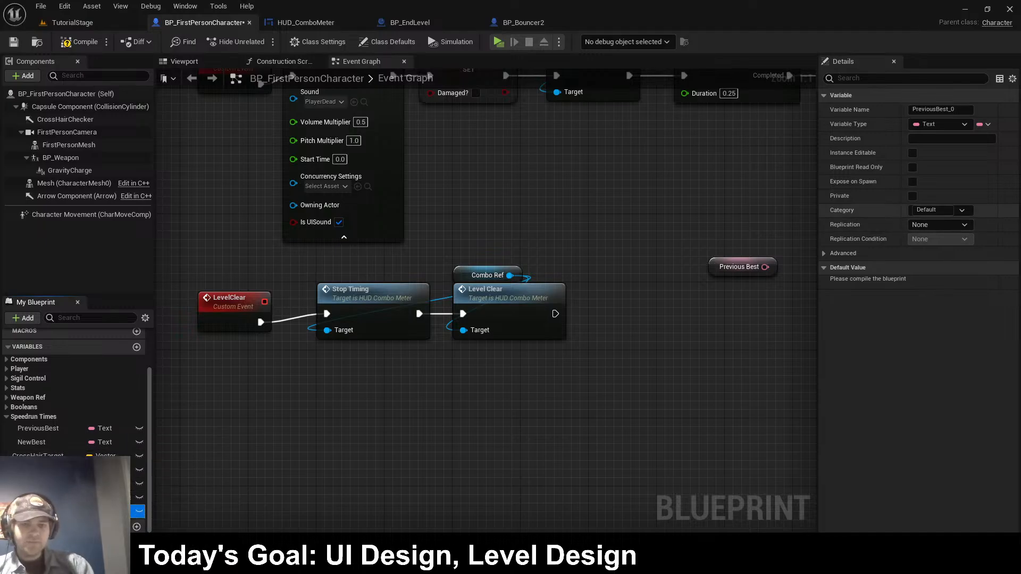
pyautogui.click(941, 210)
pyautogui.click(932, 259)
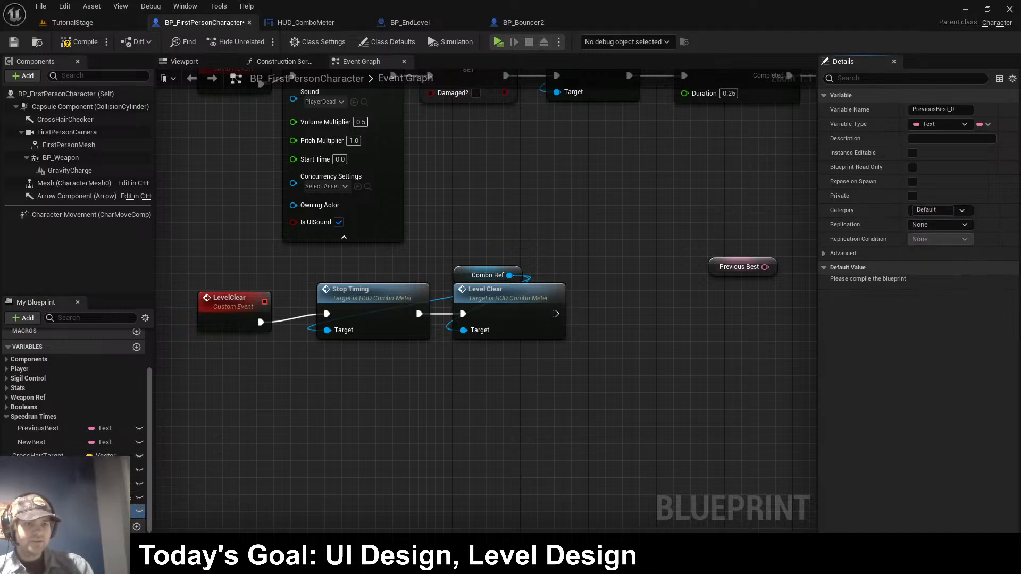
pyautogui.moveTo(956, 110); pyautogui.dragTo(951, 110)
pyautogui.write('Mediocre')
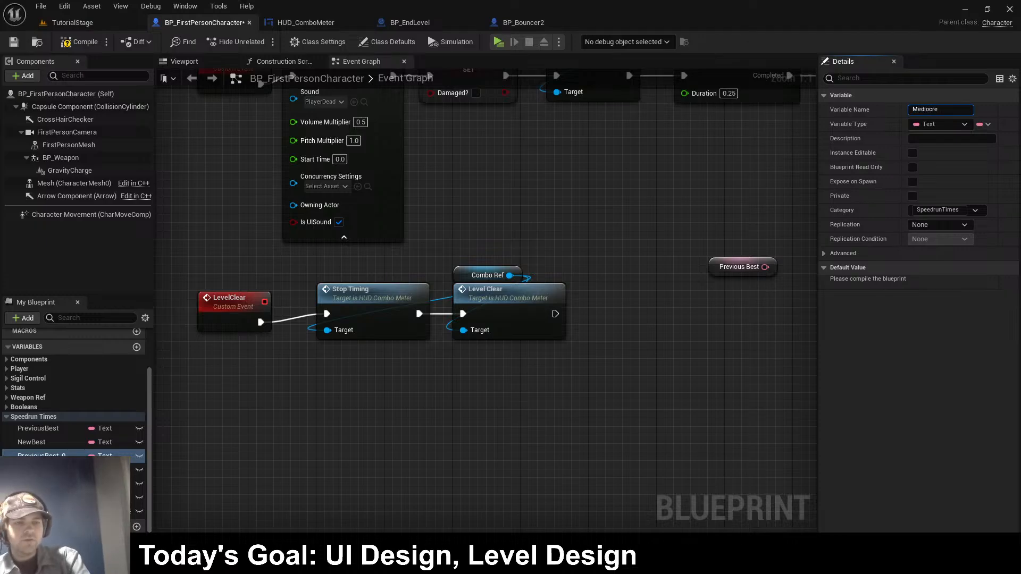
pyautogui.write('Time')
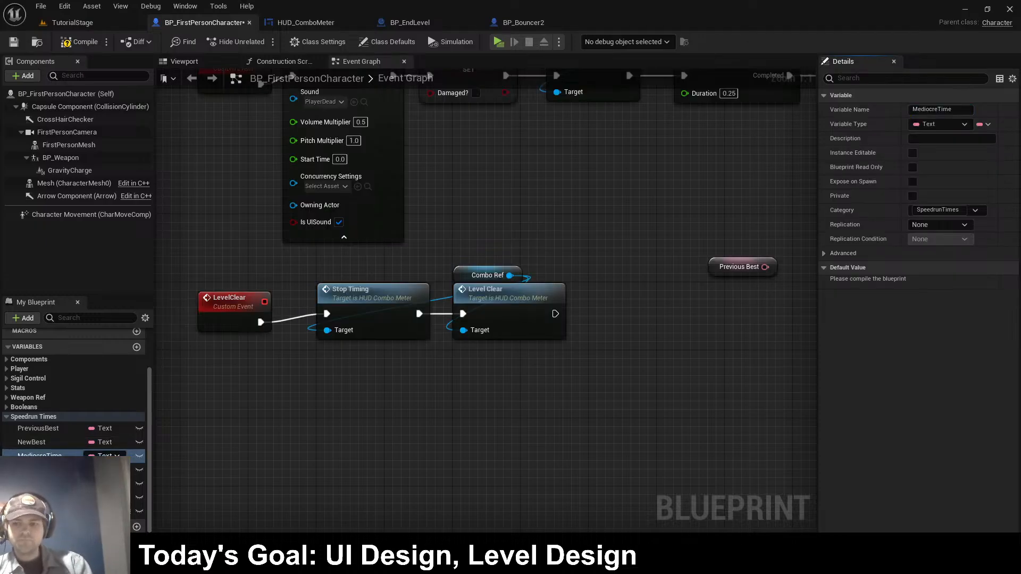
pyautogui.press('Return')
# - Duplicate the MediocreTime variable and rename the copy PotentTime
pyautogui.hotkey('ctrl', 'v')
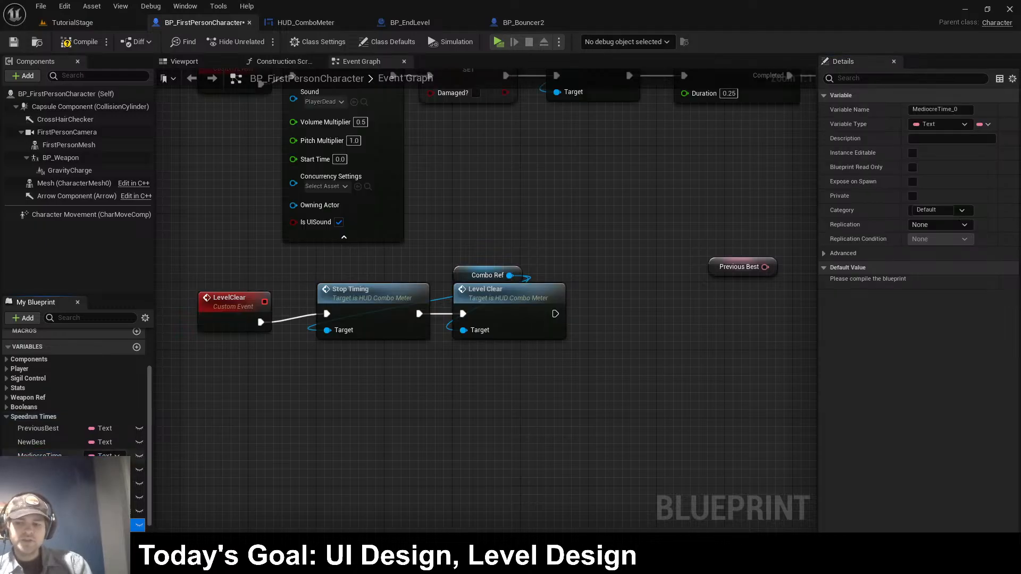
pyautogui.scroll(-2, 107, 456)
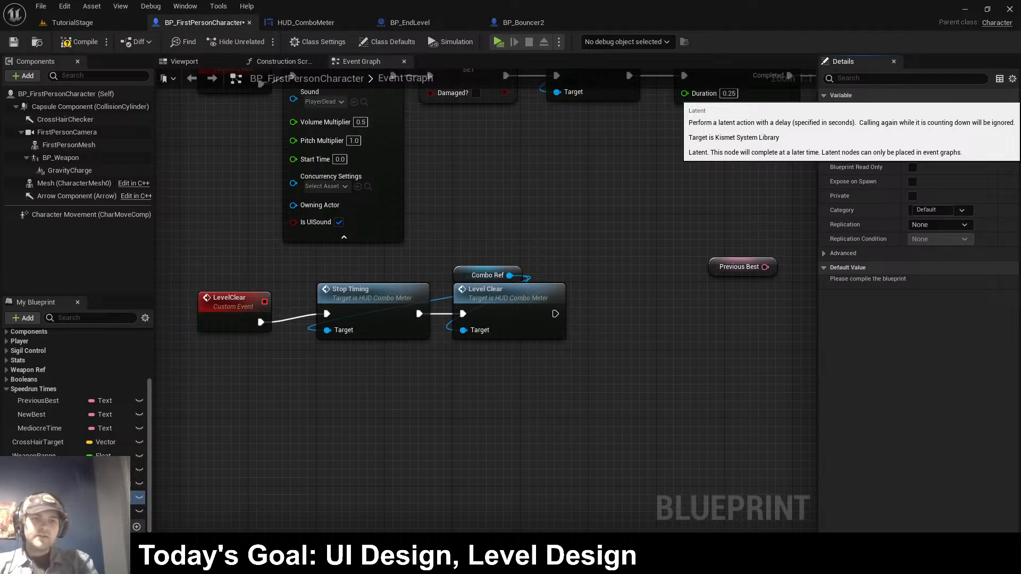
pyautogui.press('BackSpace')
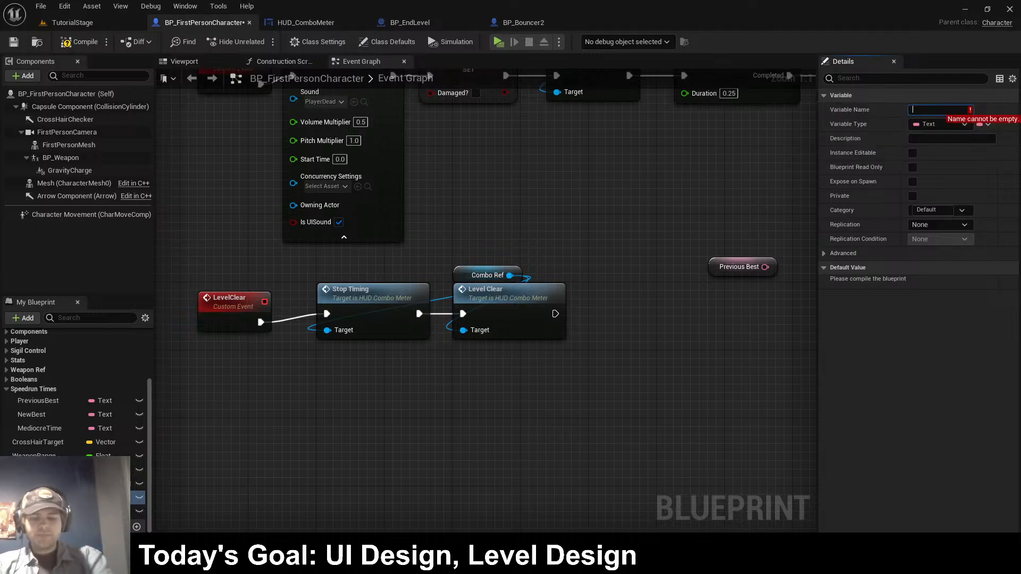
pyautogui.write('Pot')
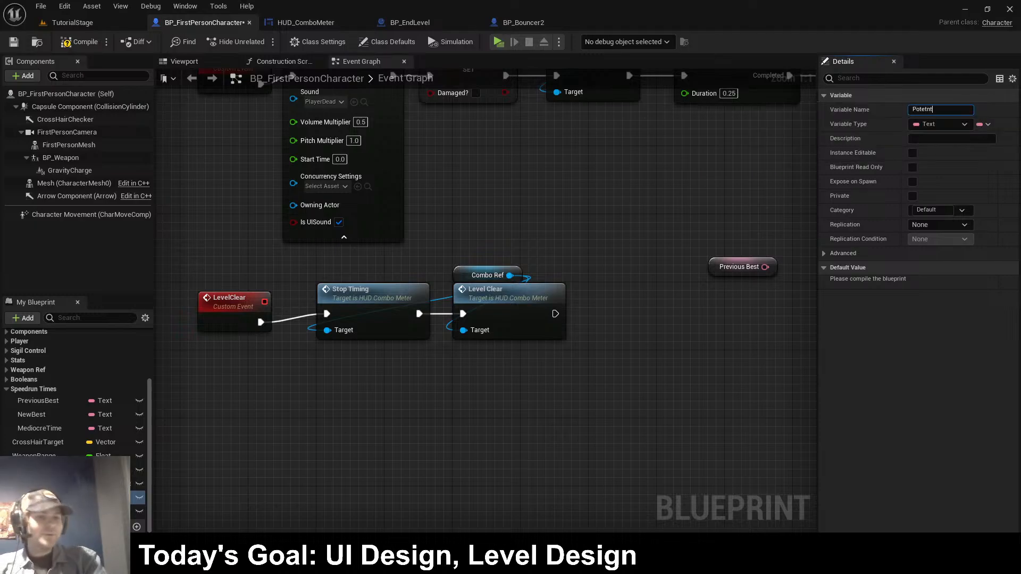
pyautogui.write('entTime')
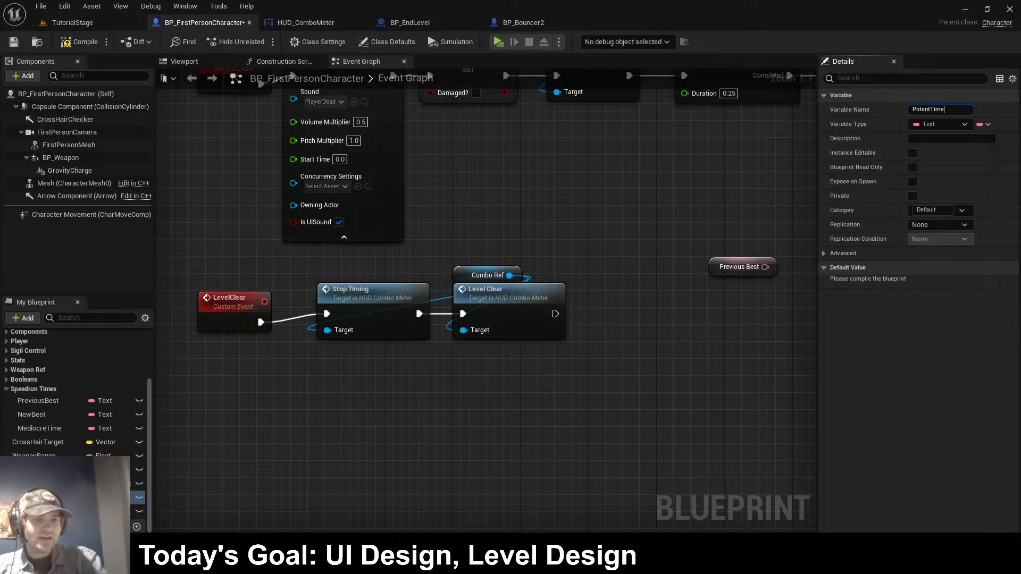
pyautogui.press('Return')
# - Rename the other MediocreTime copy VoltaicTime and assign it to the SpeedrunTimes category
pyautogui.click(40, 511)
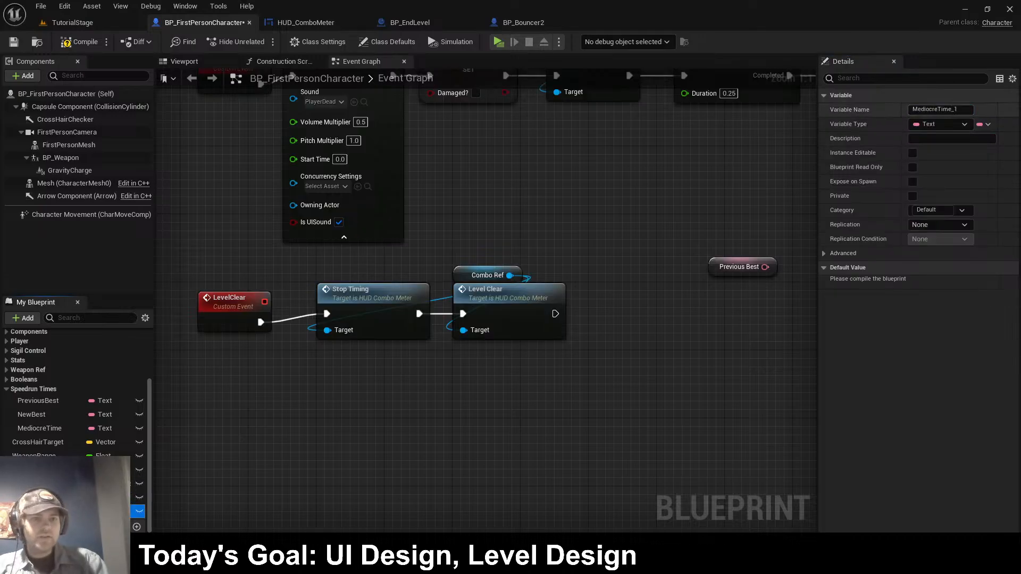
pyautogui.click(941, 110)
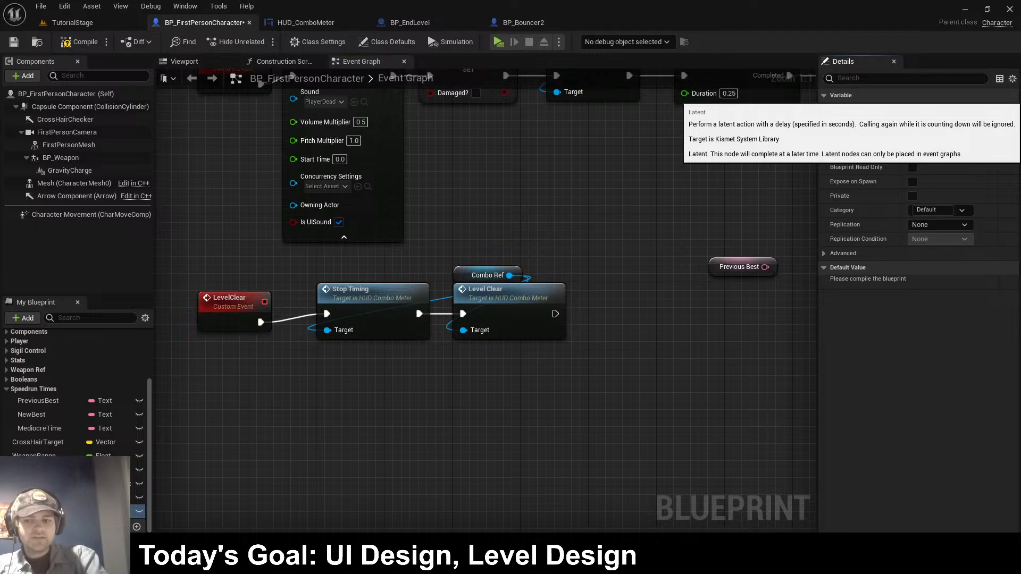
pyautogui.write('VoltaicTime')
pyautogui.click(961, 210)
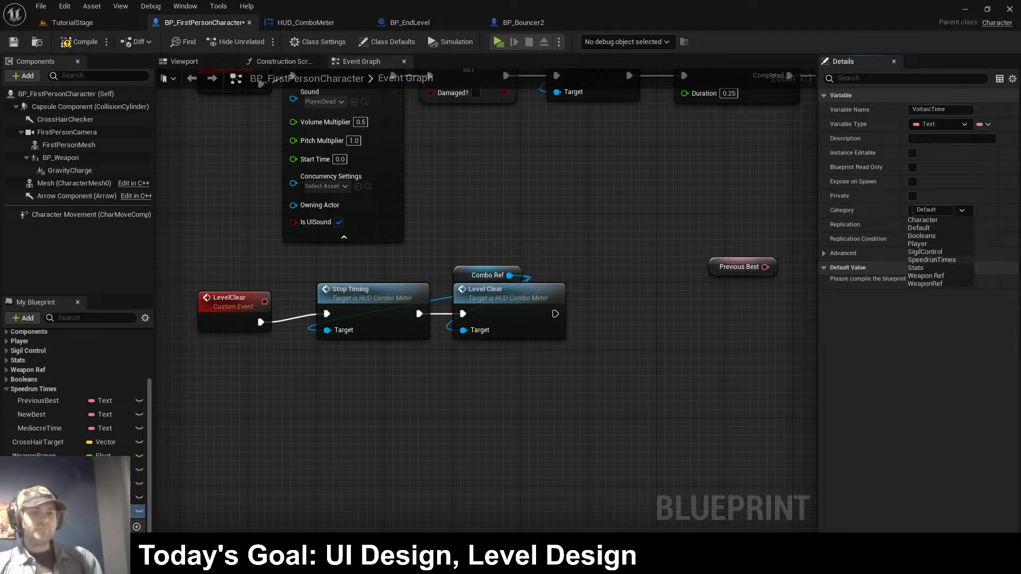
pyautogui.click(941, 260)
# - Assign the PotentTime variable to the SpeedrunTimes category and compile the blueprint
pyautogui.click(40, 483)
pyautogui.click(39, 497)
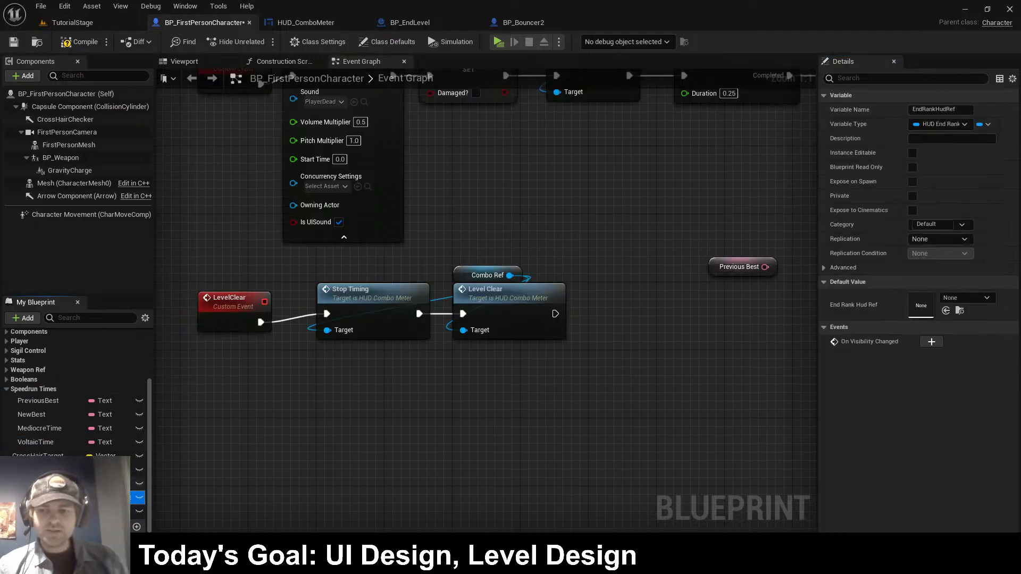
pyautogui.click(40, 511)
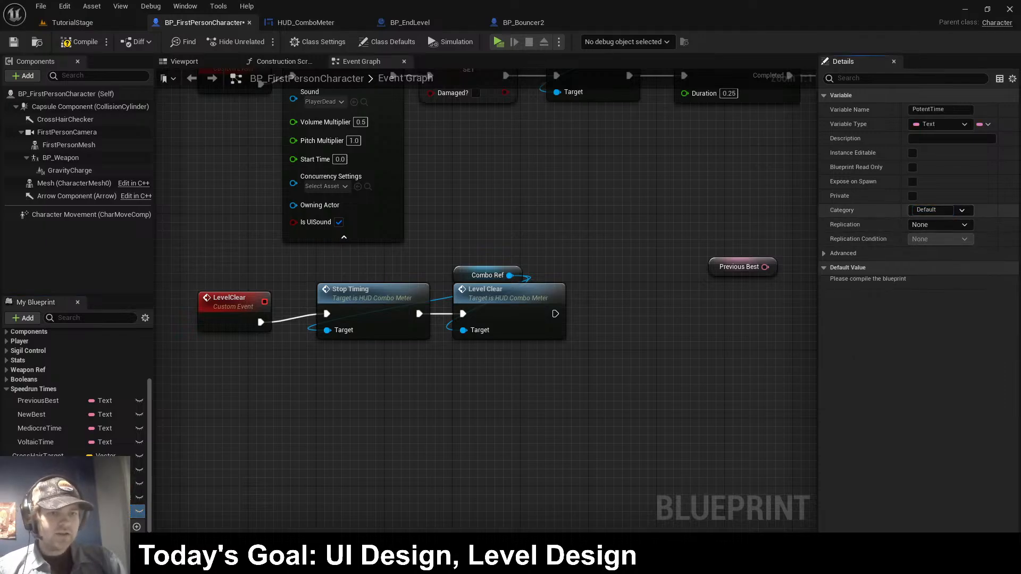
pyautogui.click(961, 210)
pyautogui.click(941, 260)
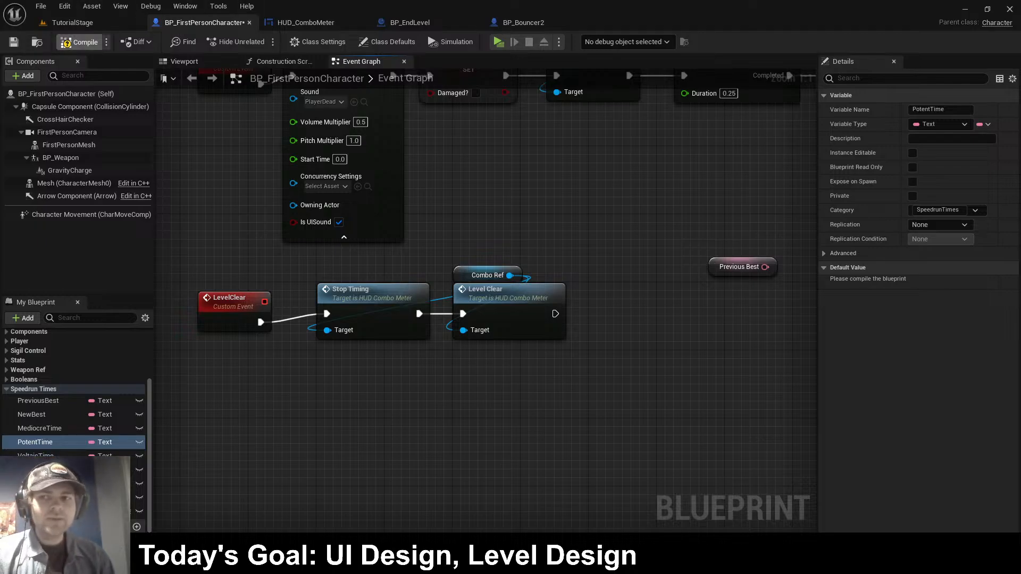
pyautogui.click(79, 42)
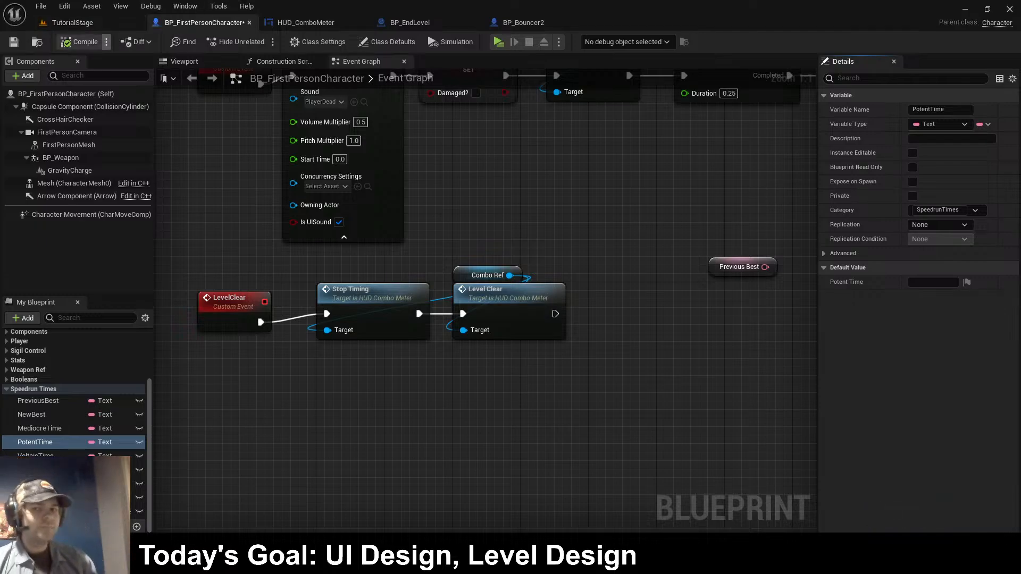
# - Open the level blueprint of TutorialStage
pyautogui.click(72, 22)
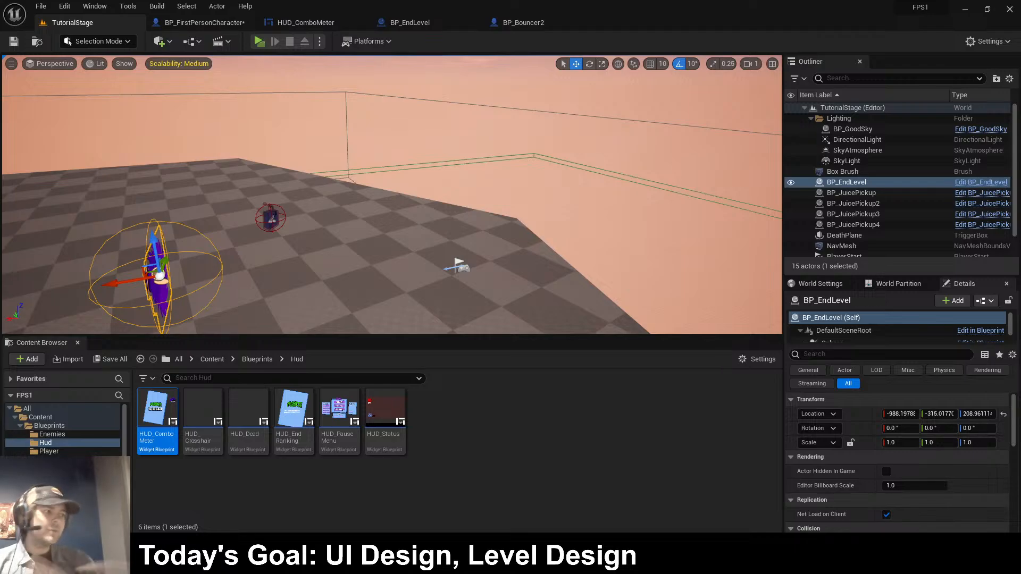
pyautogui.click(205, 22)
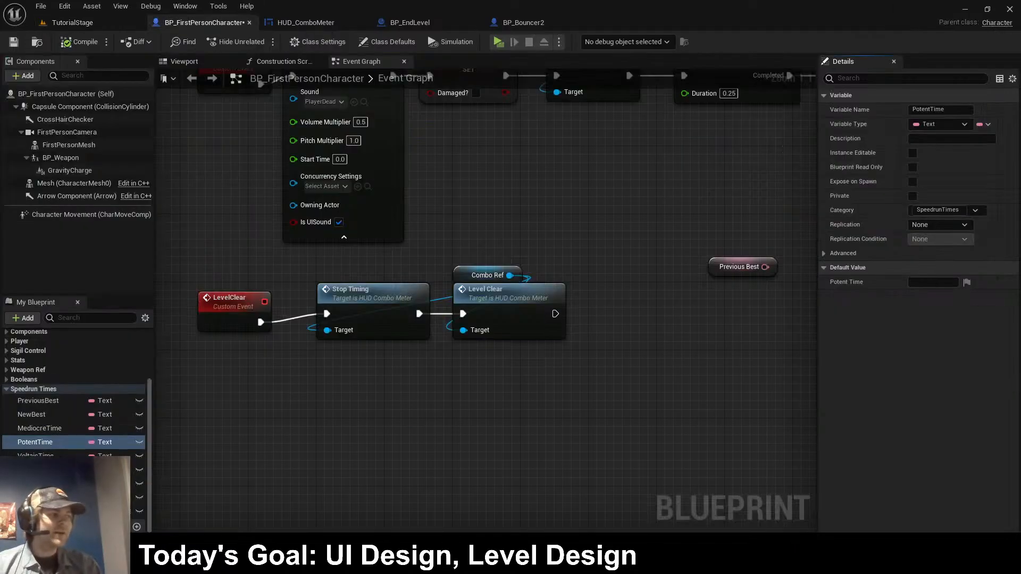
pyautogui.click(72, 23)
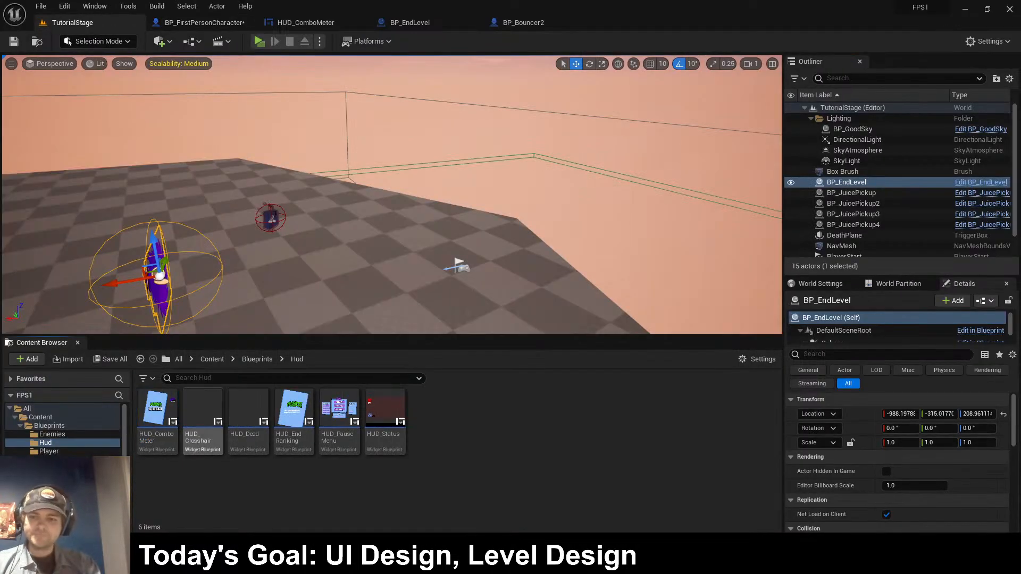
pyautogui.hotkey('alt', 'p')
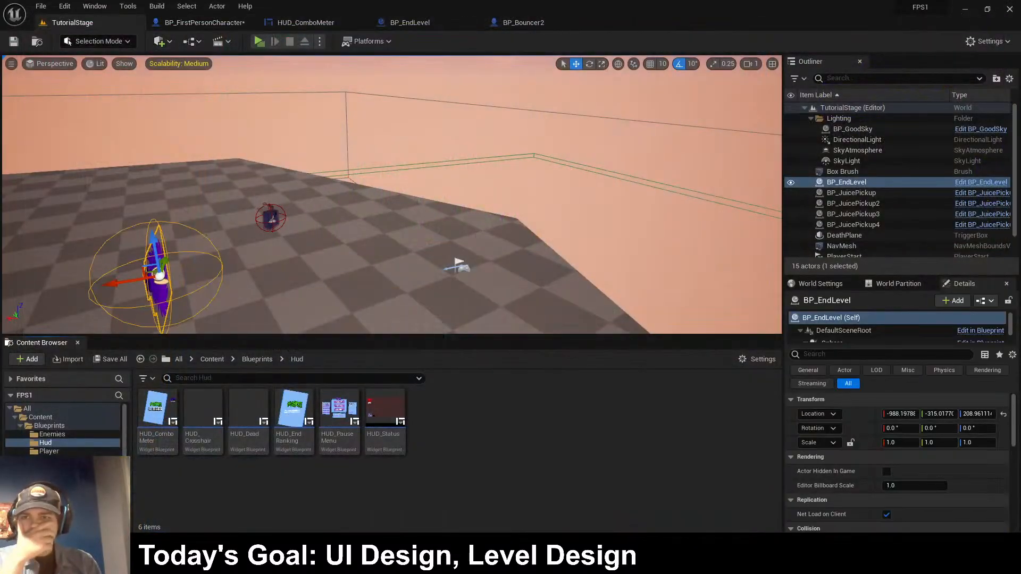
pyautogui.click(192, 42)
pyautogui.click(242, 116)
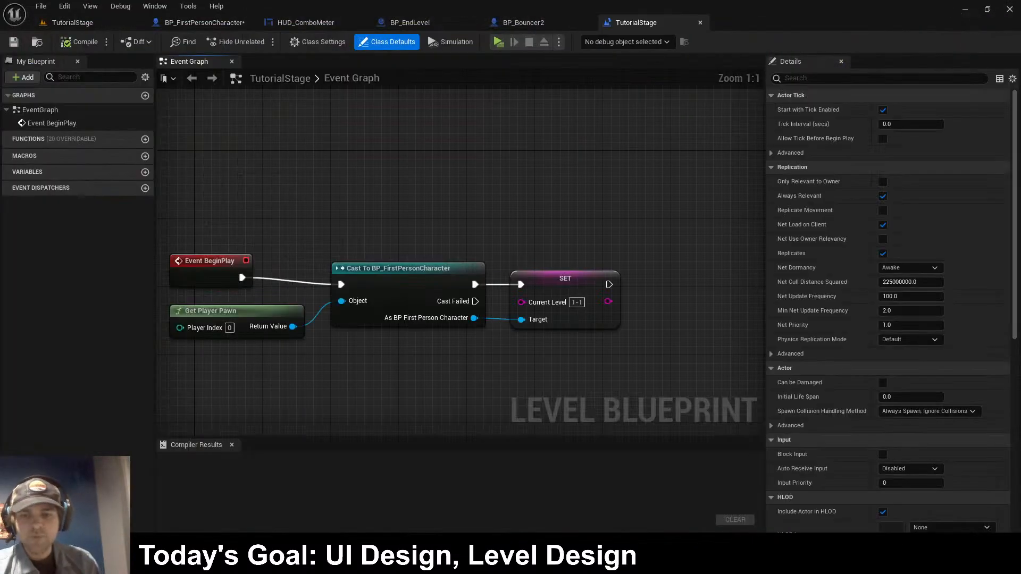
# - Add a Set Mediocre Time node from the BP_FirstPersonCharacter cast and connect its execution after the Current Level setter
pyautogui.scroll(-1, 266, 297)
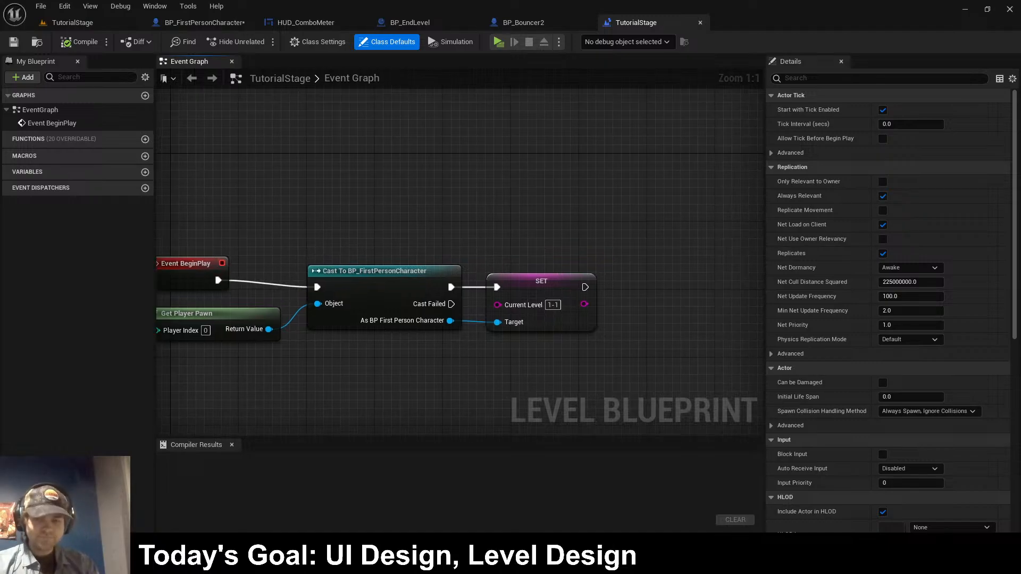
pyautogui.scroll(1, 636, 317)
pyautogui.moveTo(438, 317); pyautogui.dragTo(613, 335)
pyautogui.write('set')
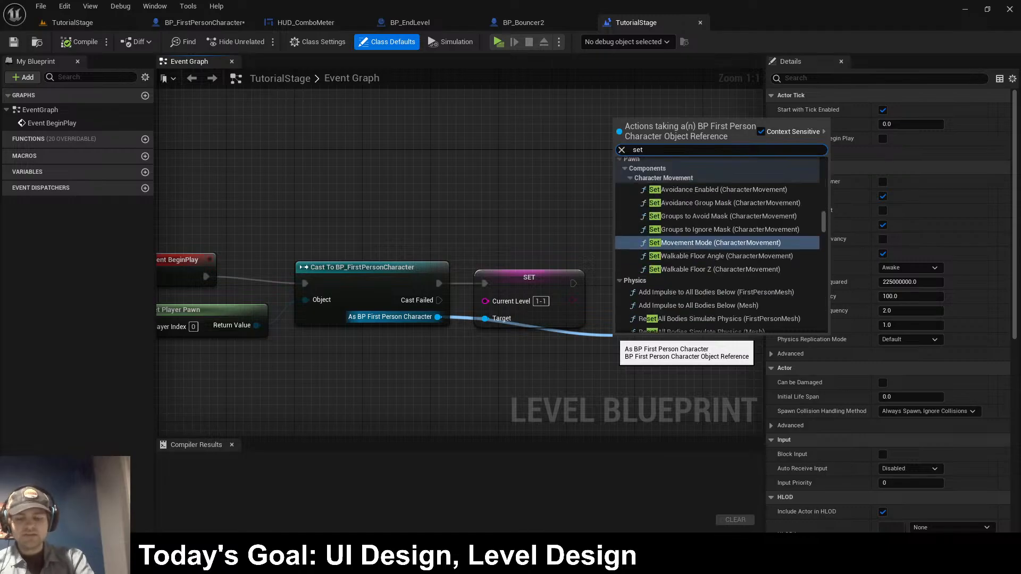
pyautogui.write(' medi')
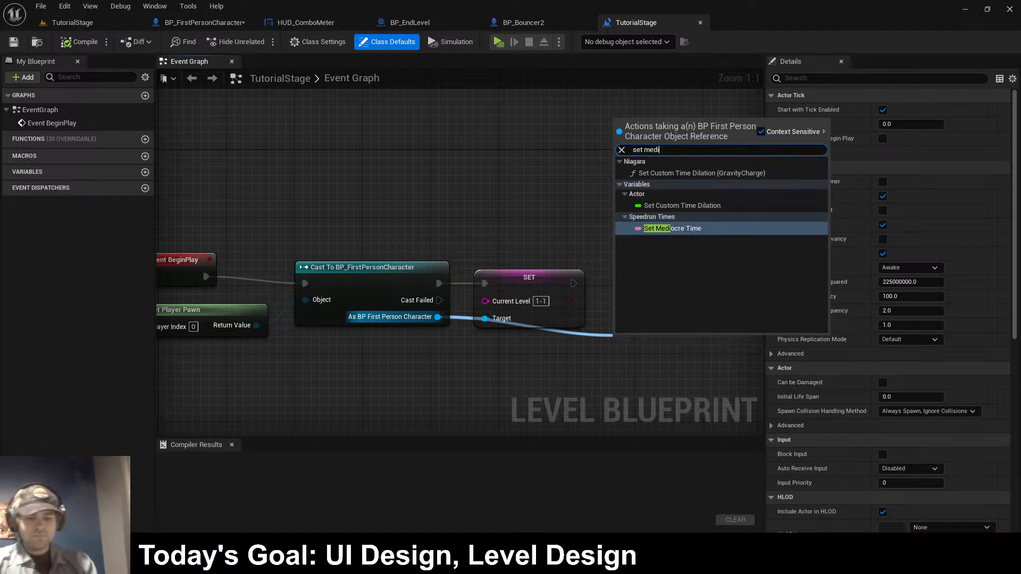
pyautogui.press('Return')
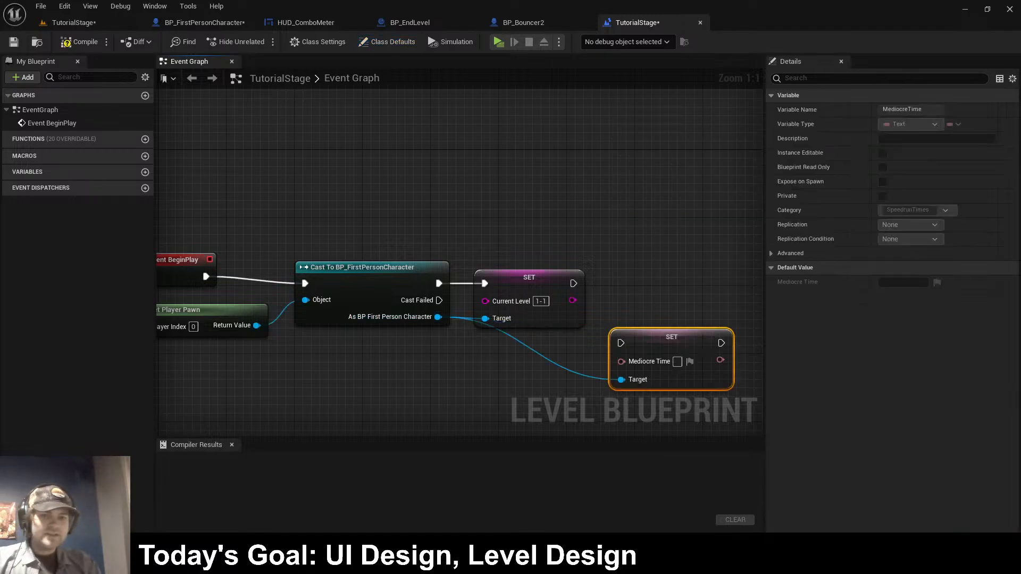
pyautogui.moveTo(643, 338); pyautogui.dragTo(643, 278)
pyautogui.moveTo(573, 283); pyautogui.dragTo(621, 284)
pyautogui.moveTo(627, 298); pyautogui.dragTo(573, 299, button='right')
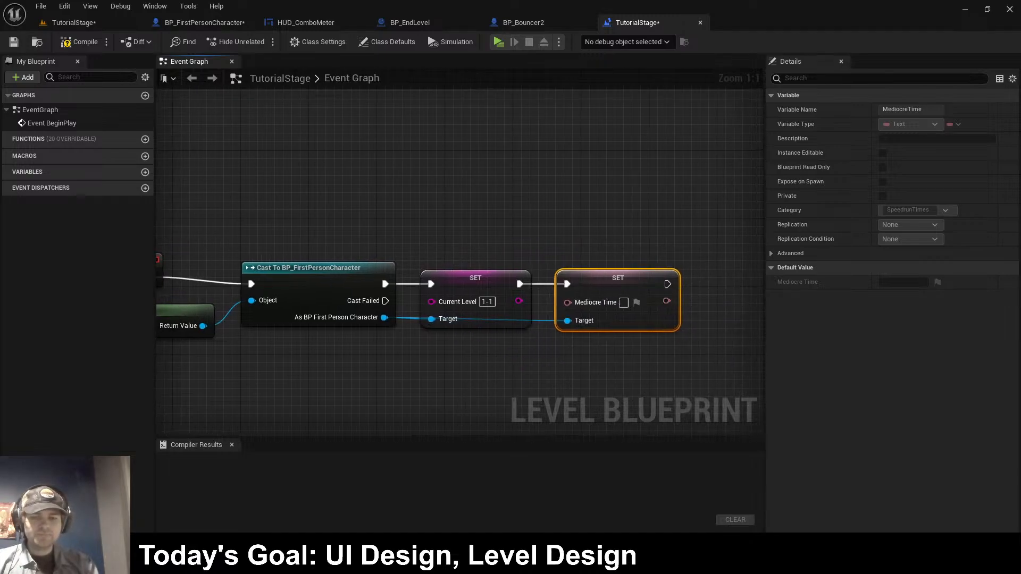
pyautogui.moveTo(384, 319); pyautogui.dragTo(328, 308, button='right')
pyautogui.click(404, 346)
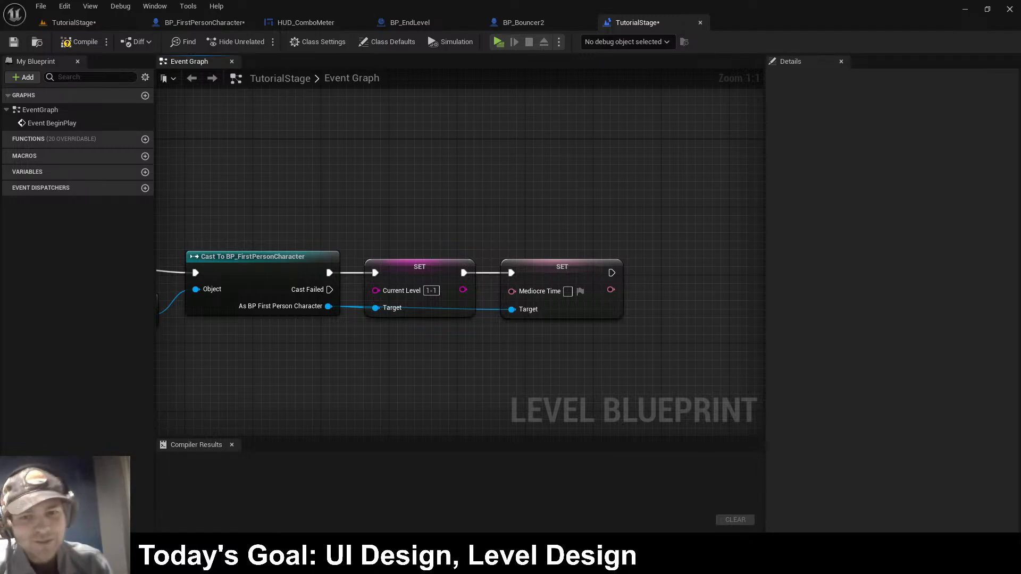
# - Delete the Set Mediocre Time node, then save everything and compile the level blueprint
pyautogui.click(562, 267)
pyautogui.press('Delete')
pyautogui.hotkey('ctrl', 'shift', 's')
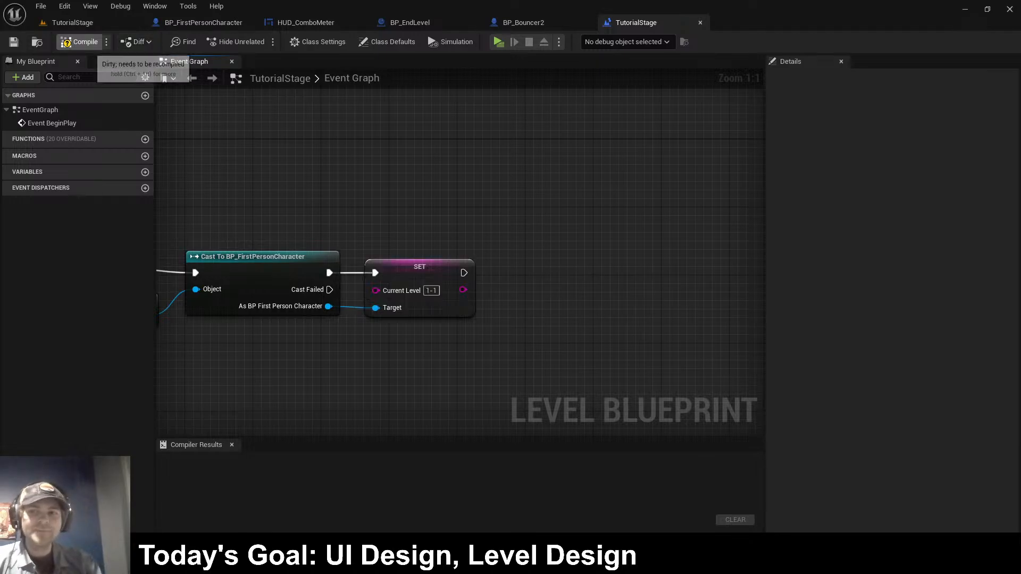
pyautogui.click(79, 43)
# - Review the PreviousBest, NewBest and MediocreTime variables in BP_FirstPersonCharacter and the variable types available for MediocreTime
pyautogui.click(203, 23)
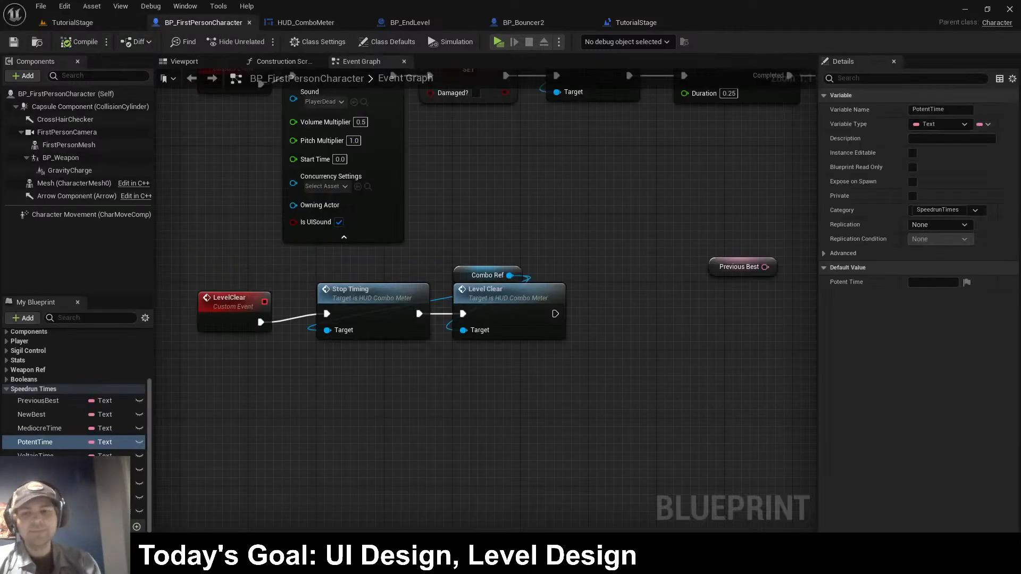
pyautogui.click(64, 401)
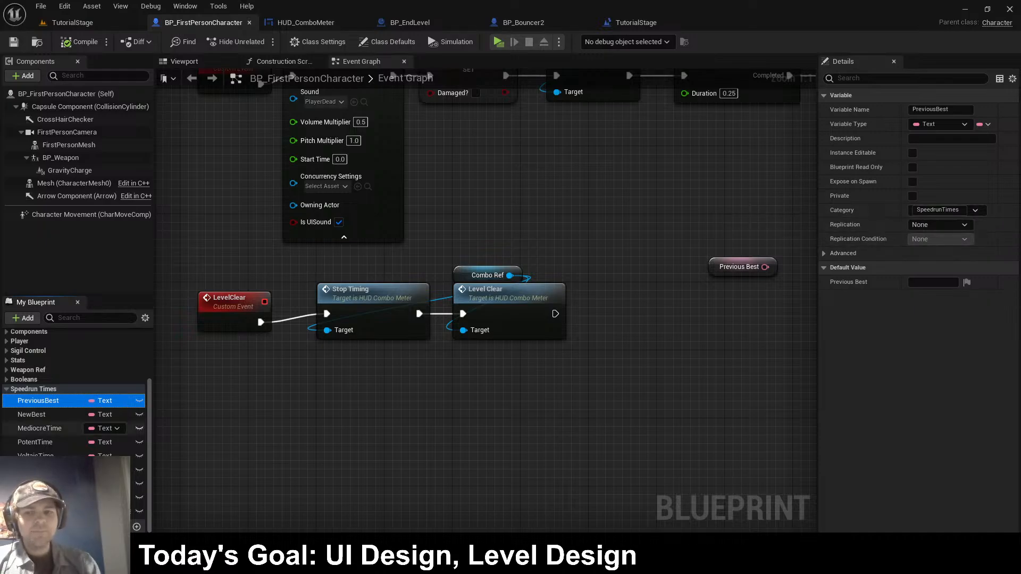
pyautogui.click(64, 415)
pyautogui.click(64, 400)
pyautogui.click(64, 414)
pyautogui.click(64, 401)
pyautogui.click(64, 415)
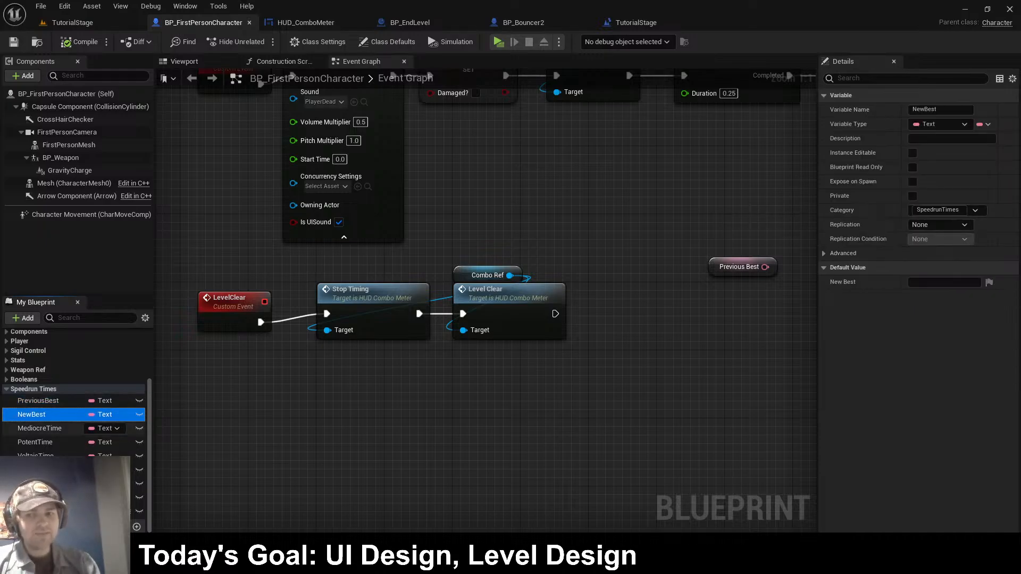
pyautogui.click(58, 428)
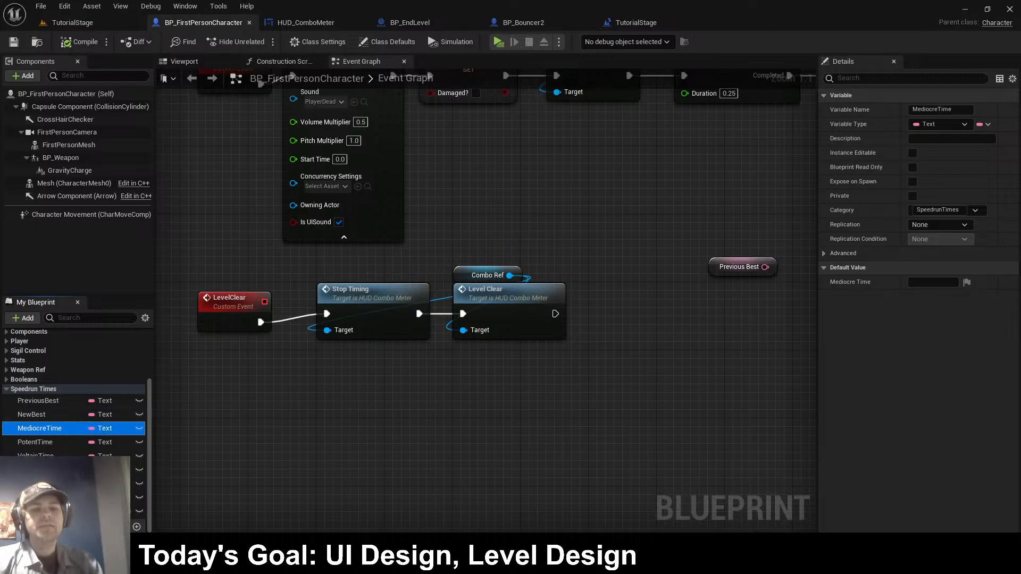
pyautogui.click(940, 124)
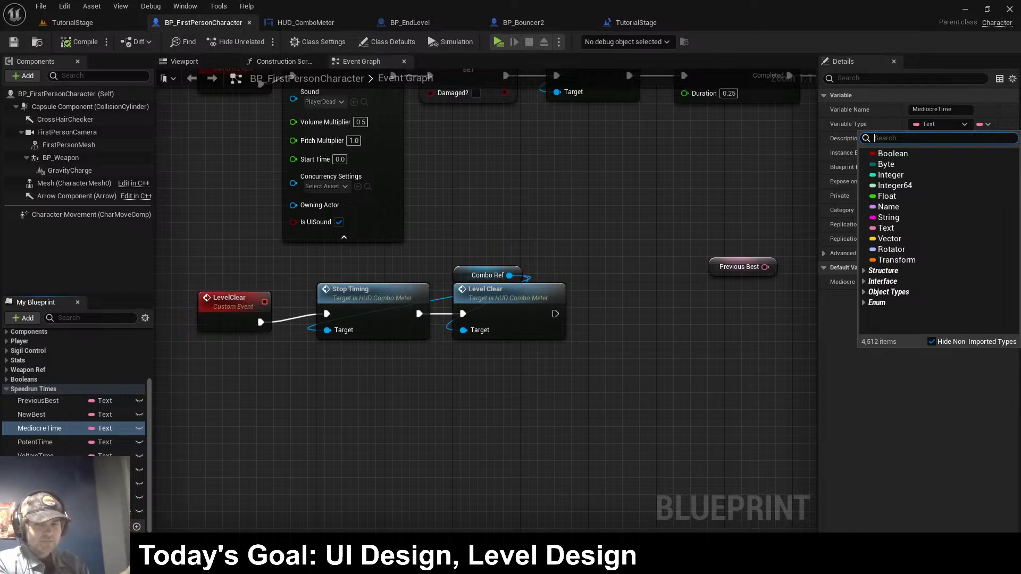
pyautogui.press('Escape')
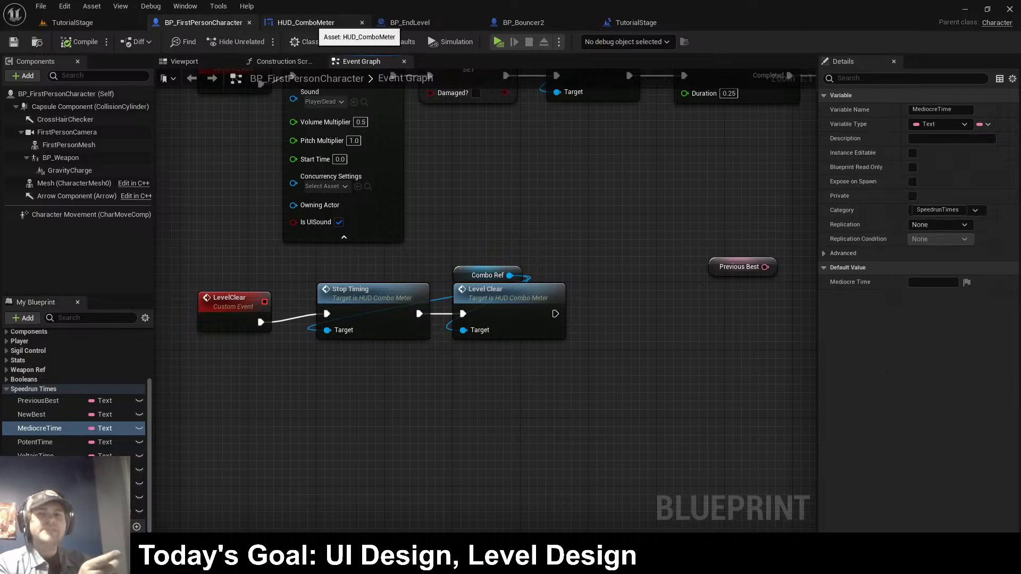
# - Examine the SpeedrunTiming and StopTiming events in the HUD_ComboMeter graph, glancing at the BP_EndLevel graph as well
pyautogui.click(305, 22)
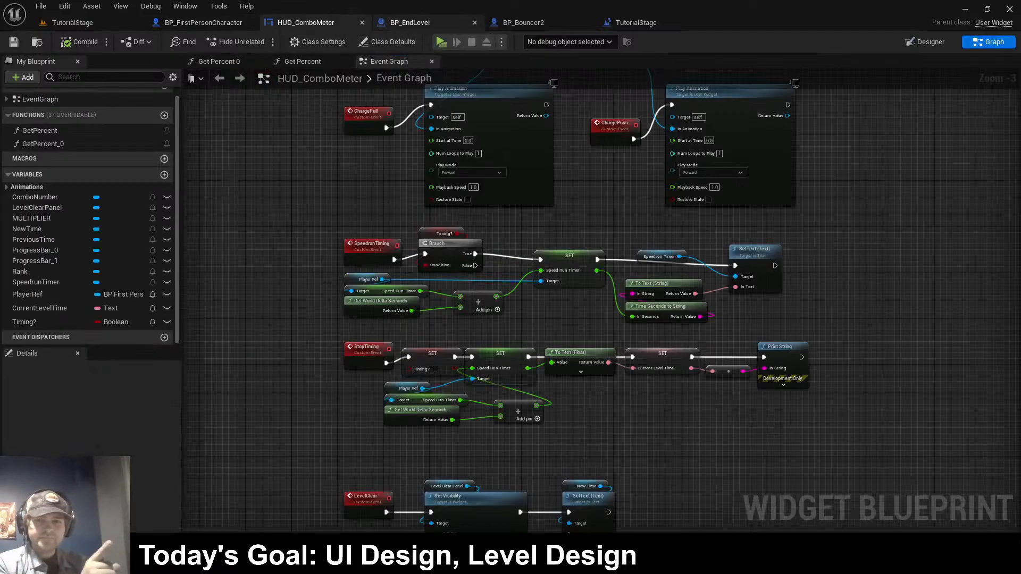
pyautogui.click(420, 22)
pyautogui.scroll(-3, 492, 297)
pyautogui.moveTo(504, 230); pyautogui.dragTo(465, 301, button='right')
pyautogui.scroll(2, 311, 173)
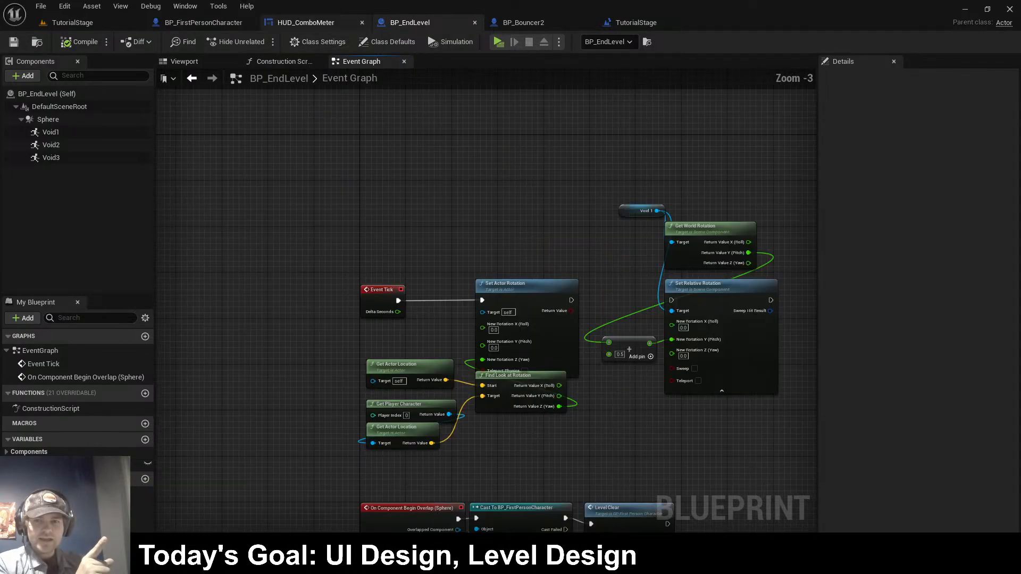
pyautogui.click(308, 22)
pyautogui.scroll(4, 683, 382)
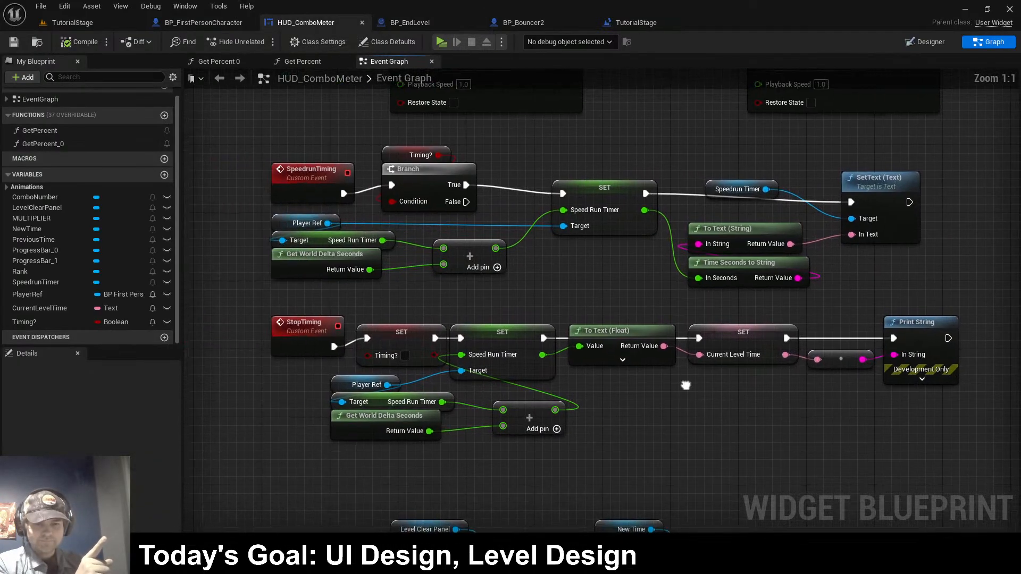
pyautogui.moveTo(674, 235); pyautogui.dragTo(704, 319)
pyautogui.click(703, 320)
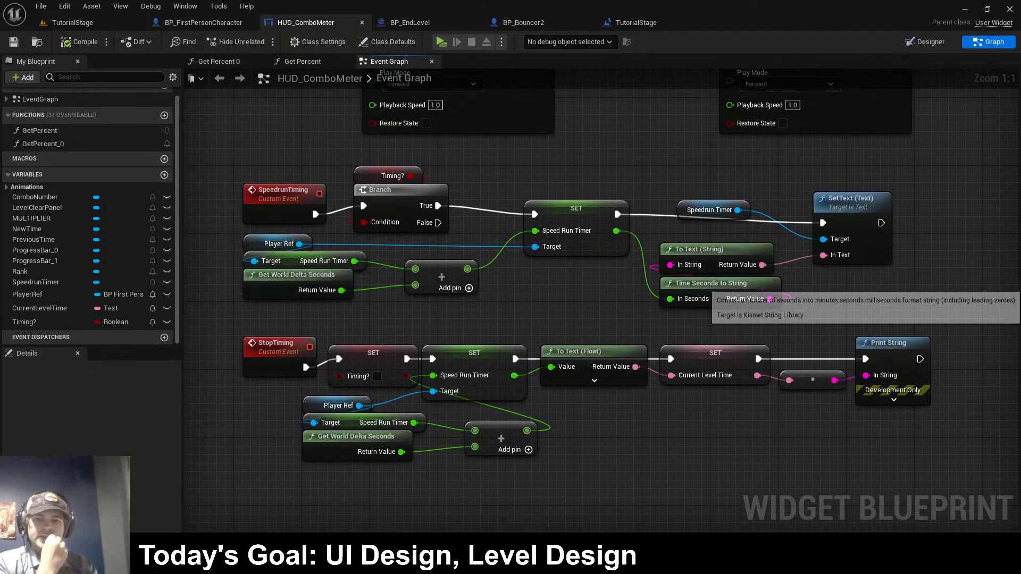
# - Inspect the Speed Run Timer setter and Time Seconds to String node, and check the running timer in a play test
pyautogui.click(706, 285)
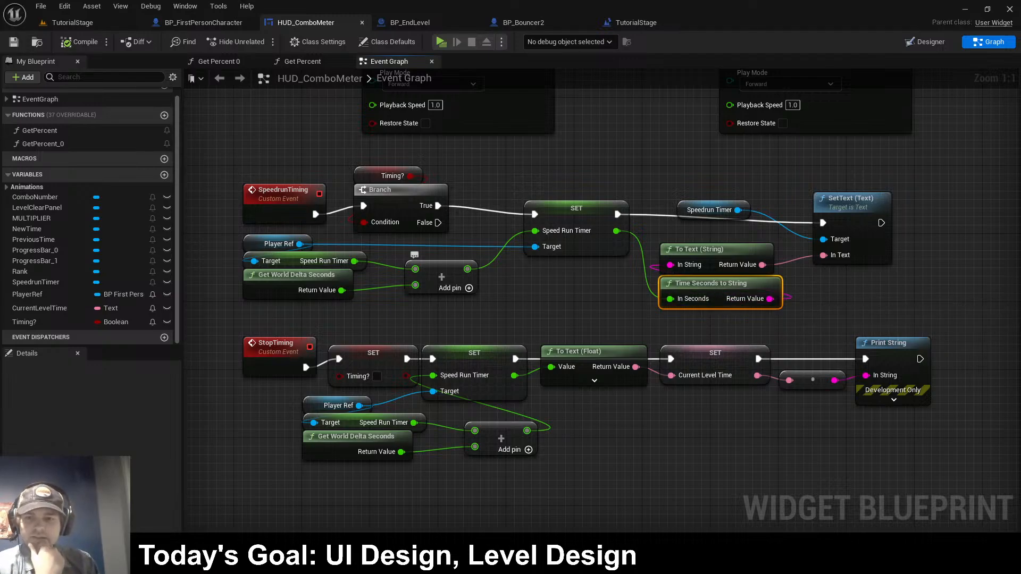
pyautogui.click(408, 253)
pyautogui.click(573, 211)
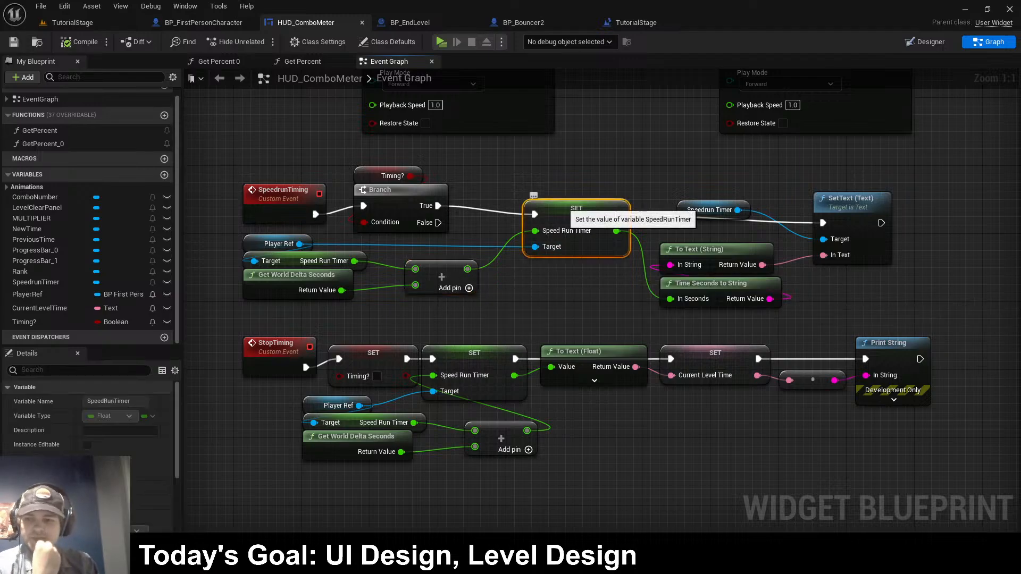
pyautogui.click(601, 290)
pyautogui.click(706, 287)
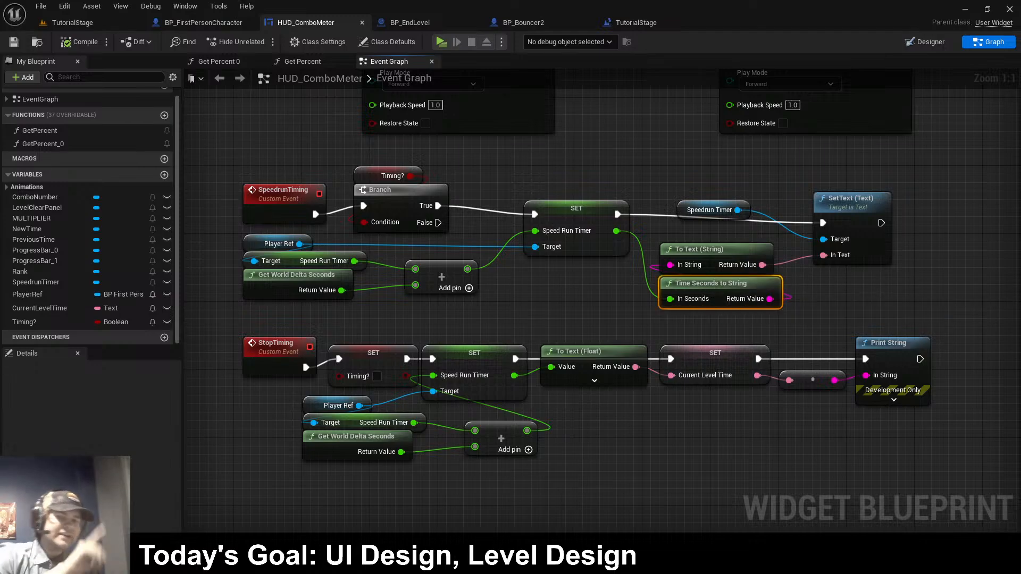
pyautogui.click(604, 293)
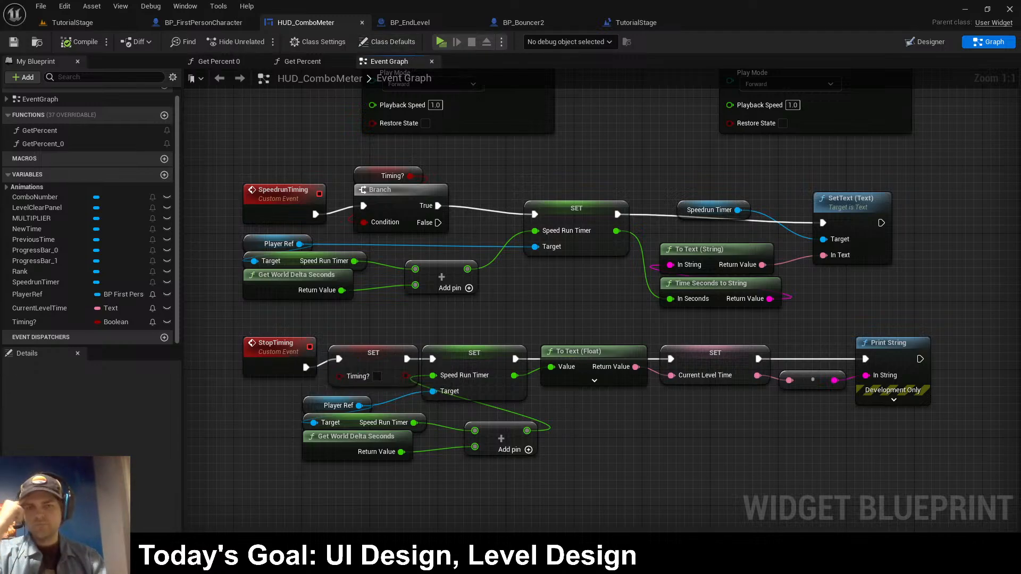
pyautogui.click(441, 41)
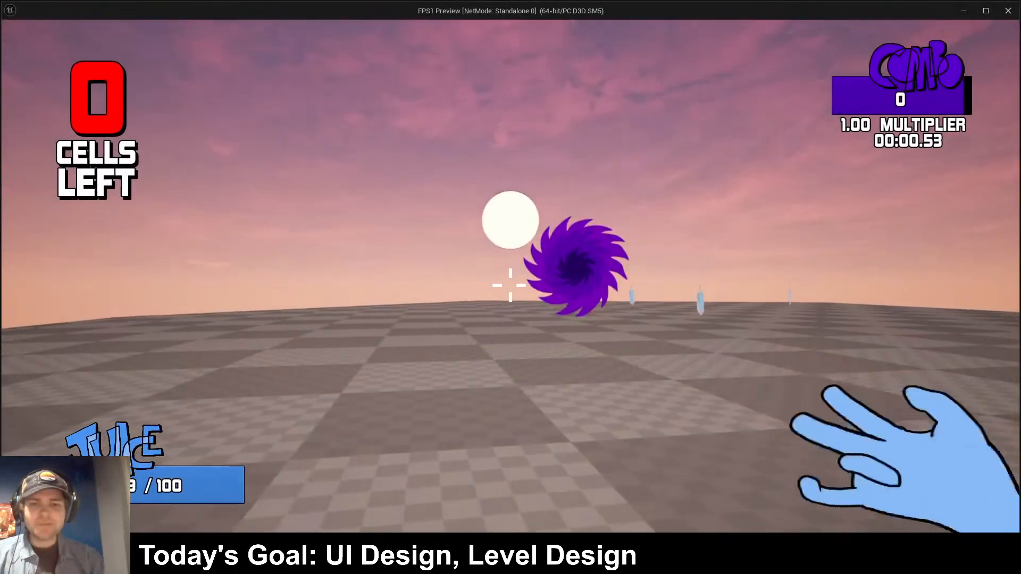
pyautogui.press('Escape')
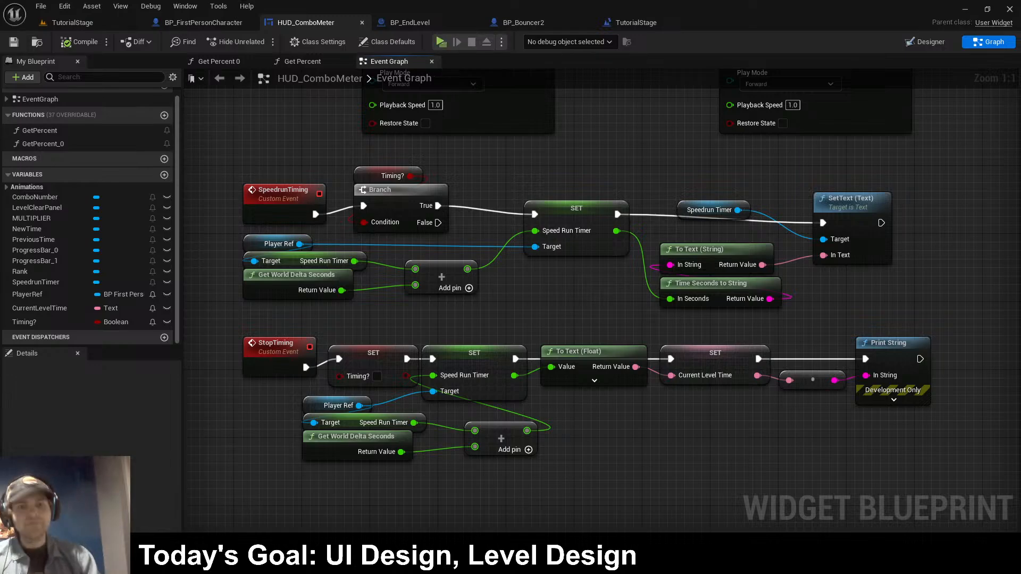
# - Change the variable type of MediocreTime, PotentTime and VoltaicTime in BP_FirstPersonCharacter to Float
pyautogui.click(202, 22)
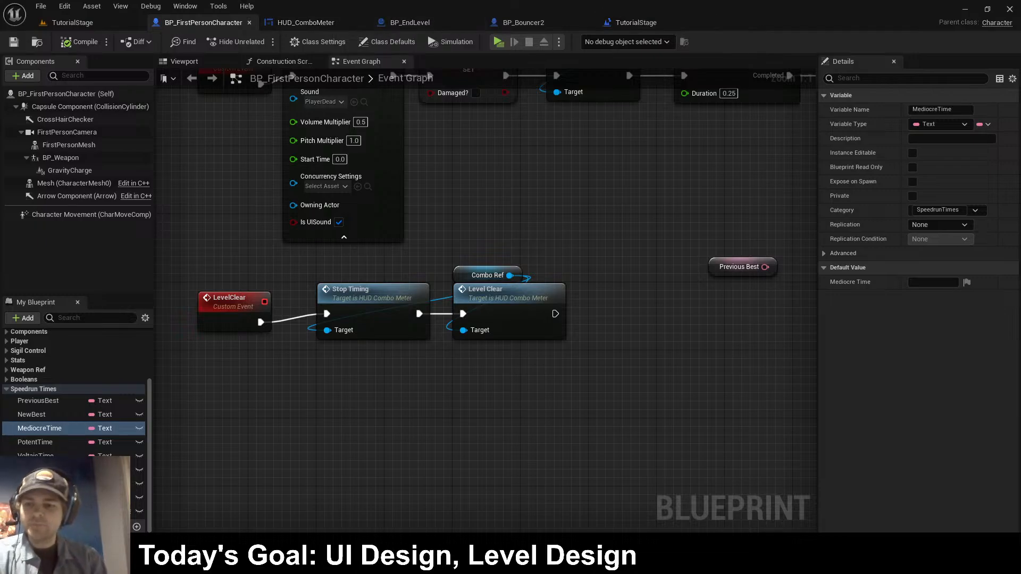
pyautogui.click(939, 125)
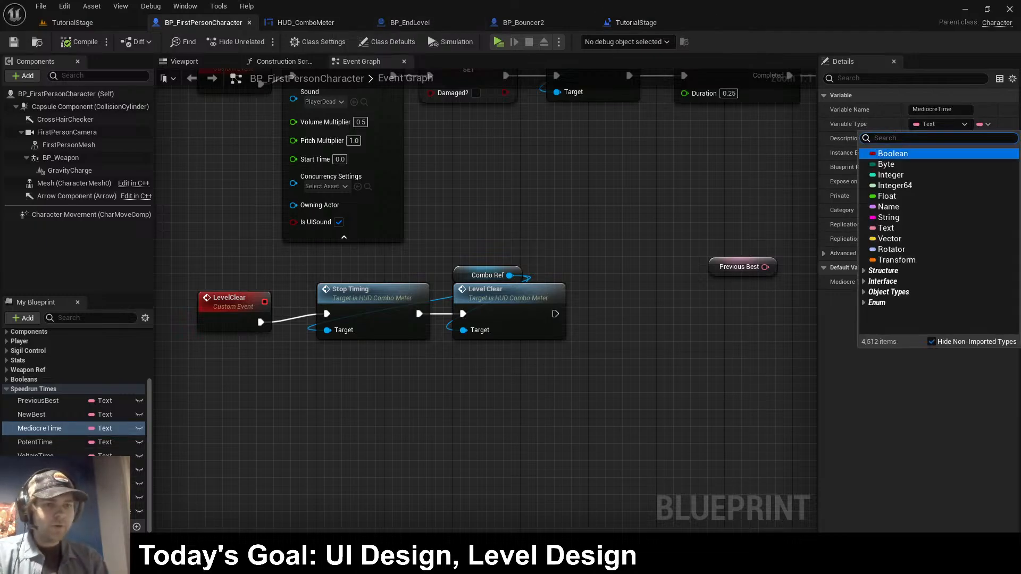
pyautogui.click(930, 196)
pyautogui.click(35, 442)
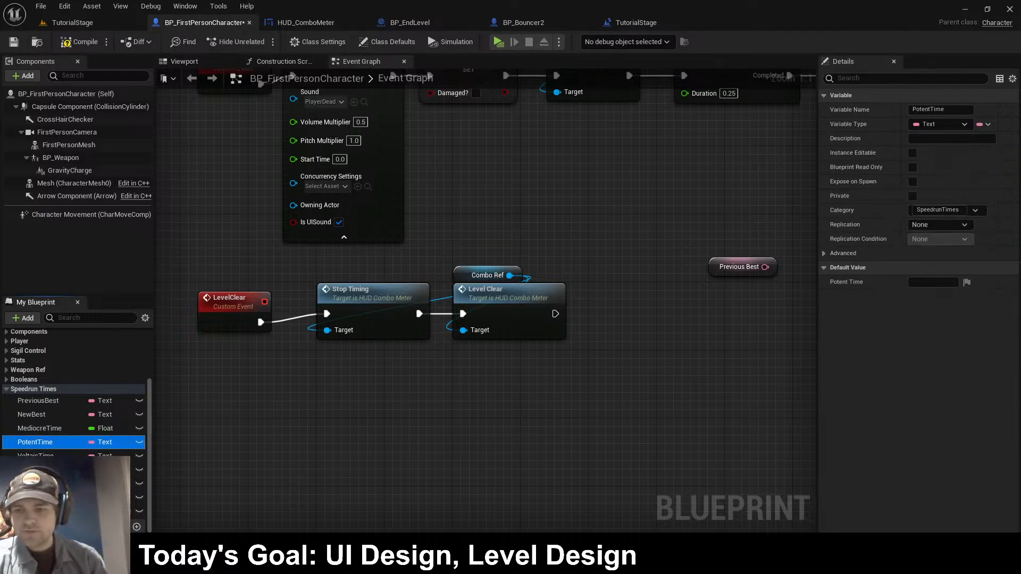
pyautogui.click(940, 124)
pyautogui.press('Escape')
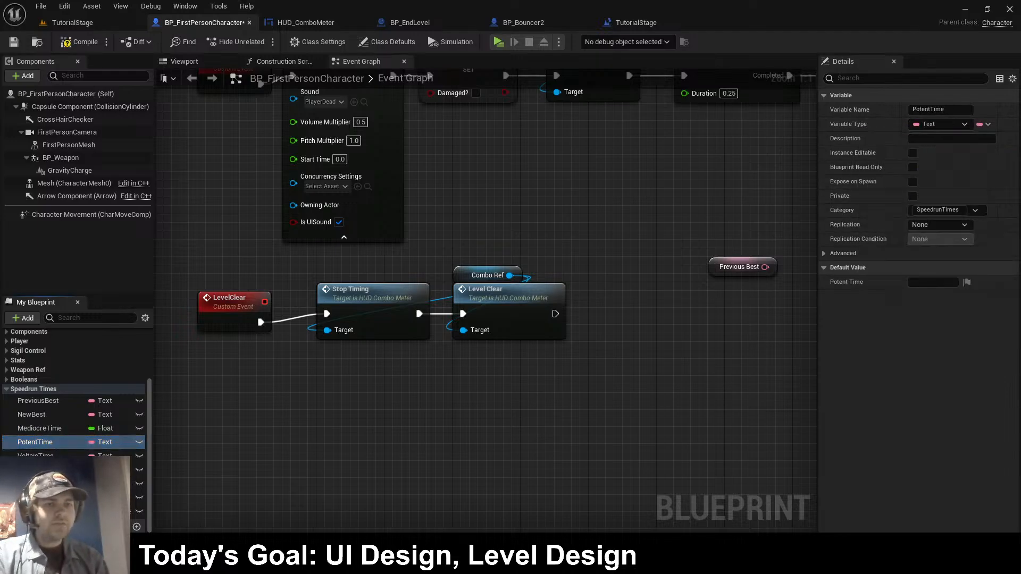
pyautogui.click(35, 456)
pyautogui.click(940, 125)
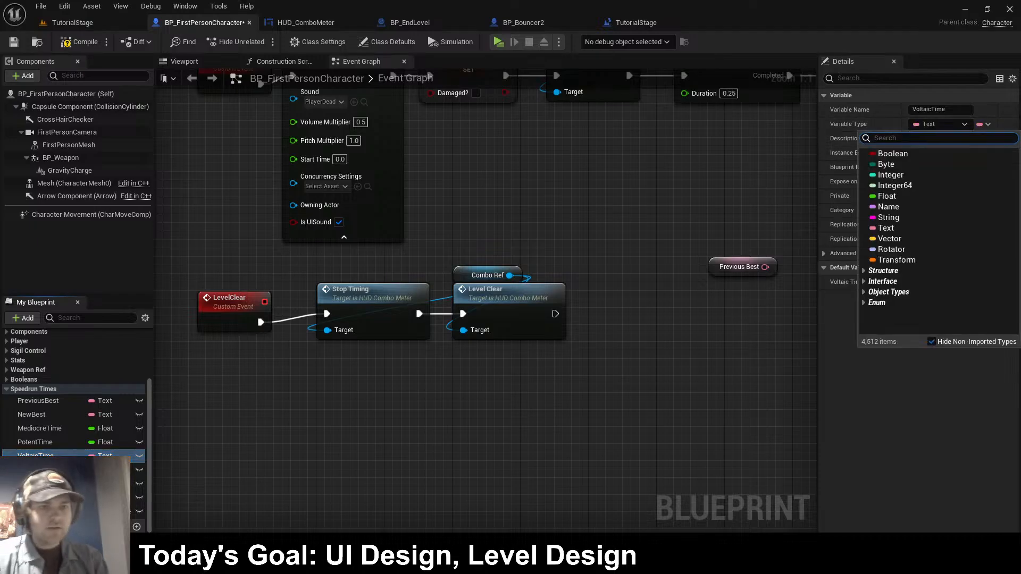
pyautogui.press('Return')
# - Change the NewBest variable's type to Float and dismiss the search for its references
pyautogui.click(32, 414)
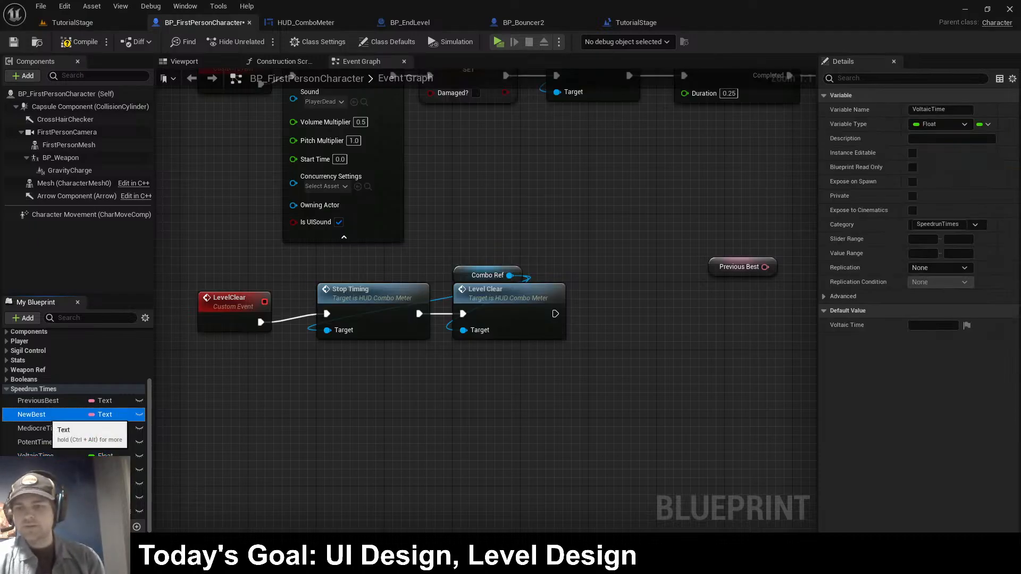
pyautogui.click(940, 124)
pyautogui.press('Down')
pyautogui.press('Down')
pyautogui.press('Down')
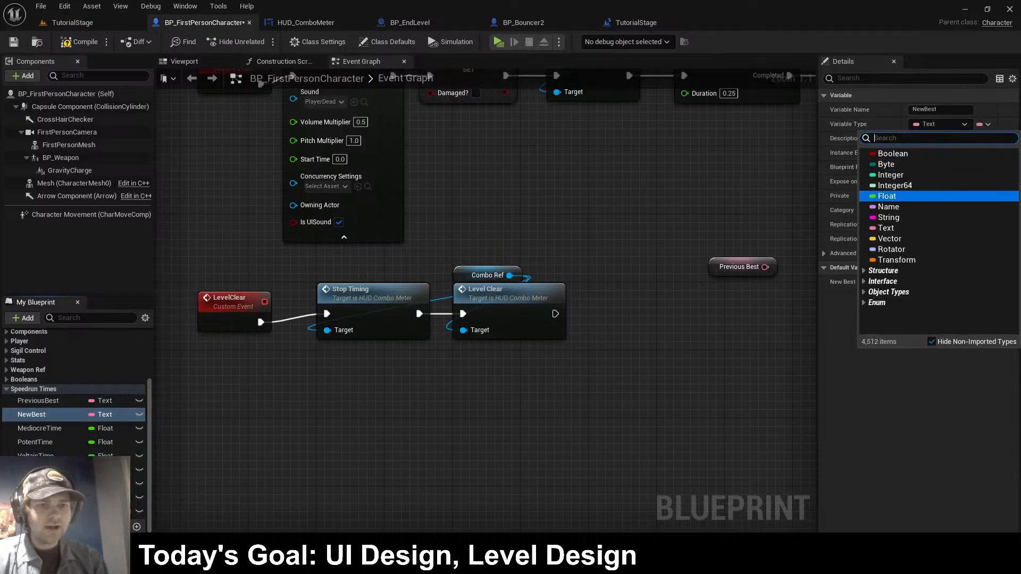
pyautogui.press('Return')
pyautogui.press('Return')
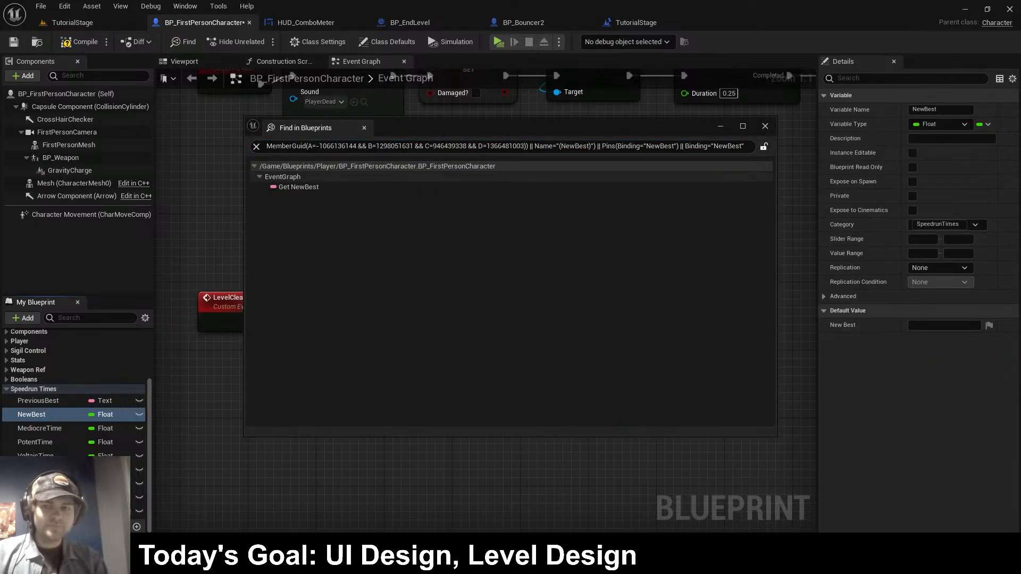
pyautogui.click(766, 126)
# - Delete the Previous Best getter node, then compile the blueprint with the PreviousBest variable's type changed to Float
pyautogui.click(738, 267)
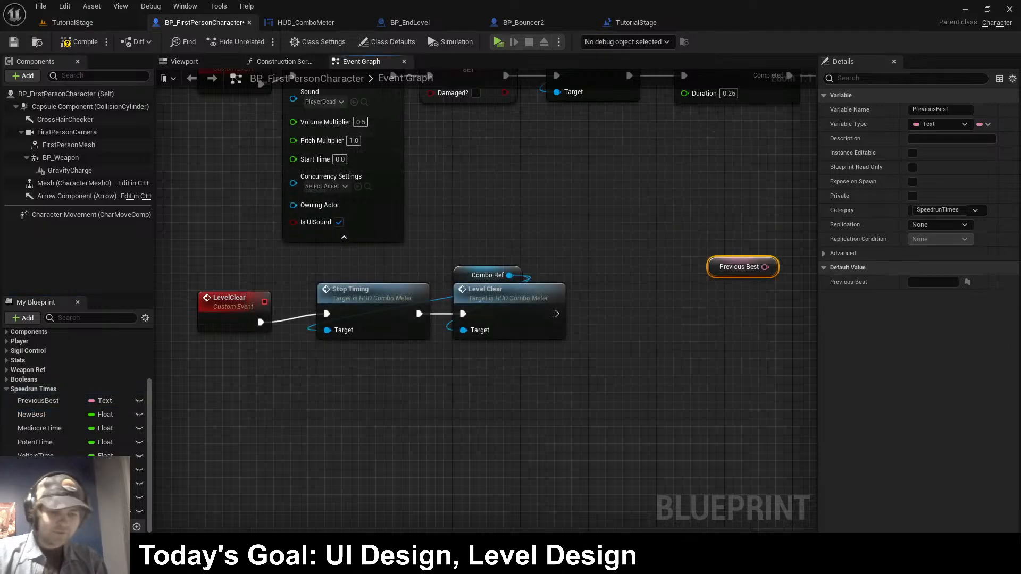
pyautogui.press('Delete')
pyautogui.click(38, 401)
pyautogui.click(940, 125)
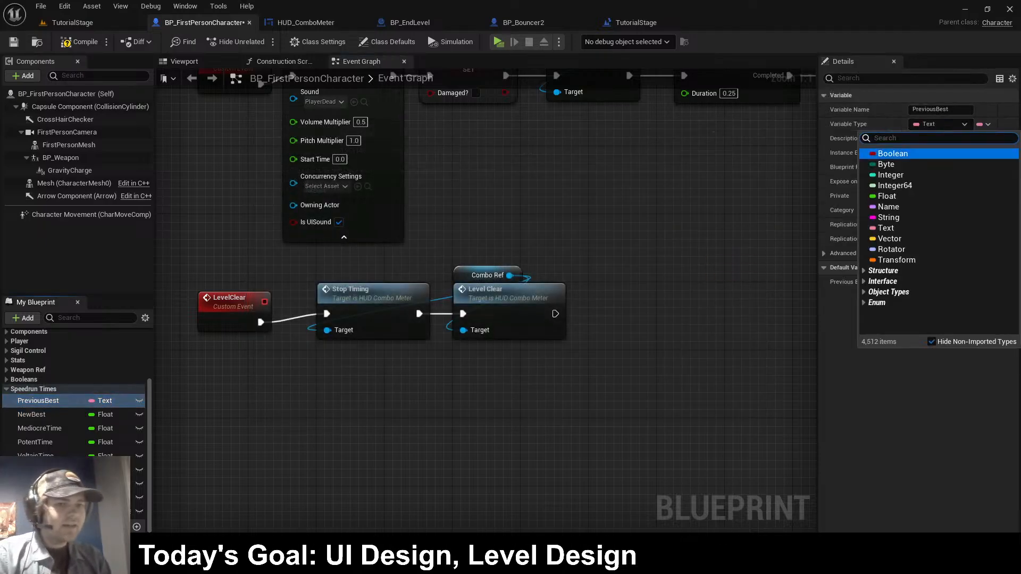
pyautogui.click(895, 185)
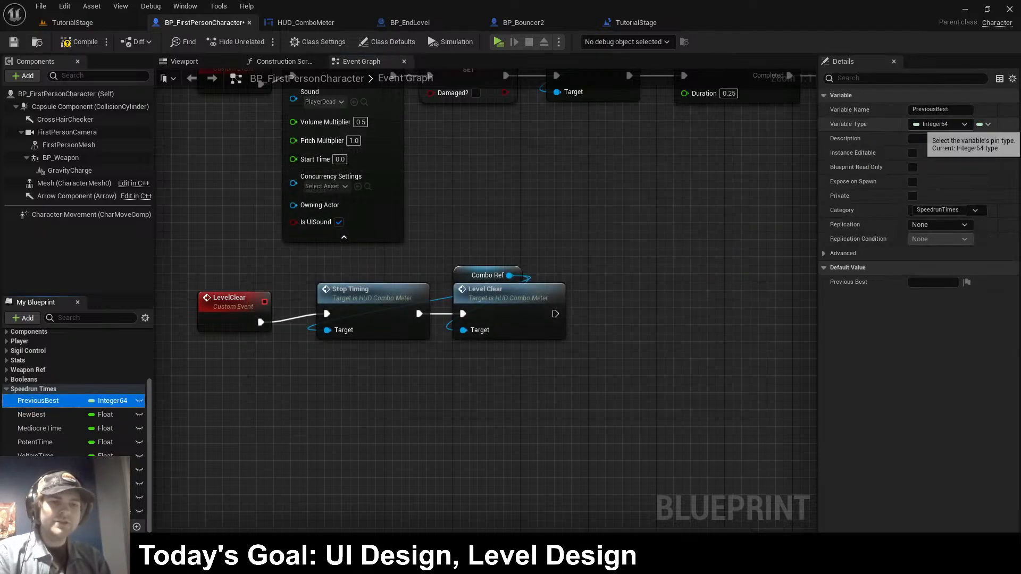
pyautogui.click(940, 125)
pyautogui.click(877, 196)
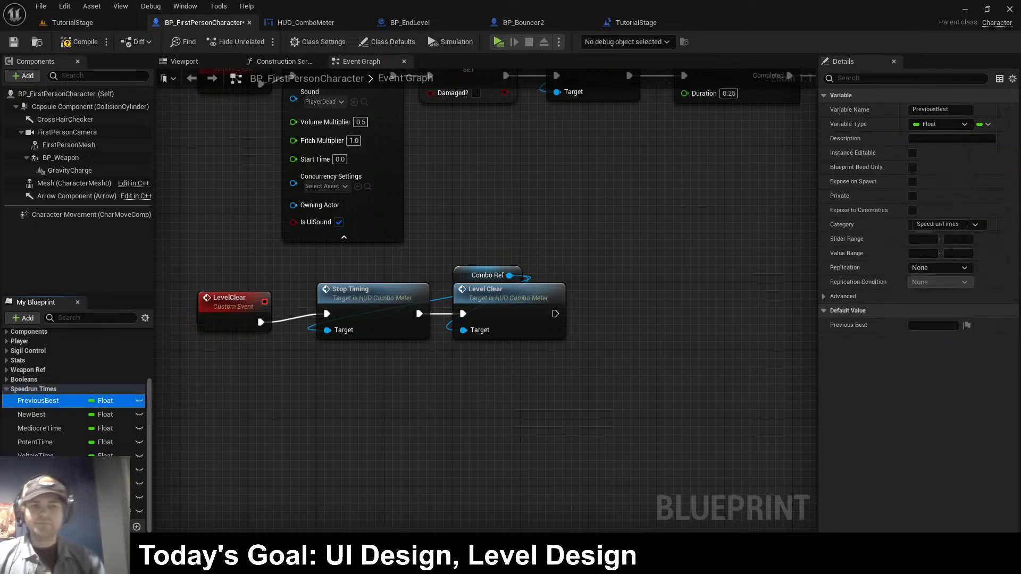
pyautogui.click(78, 42)
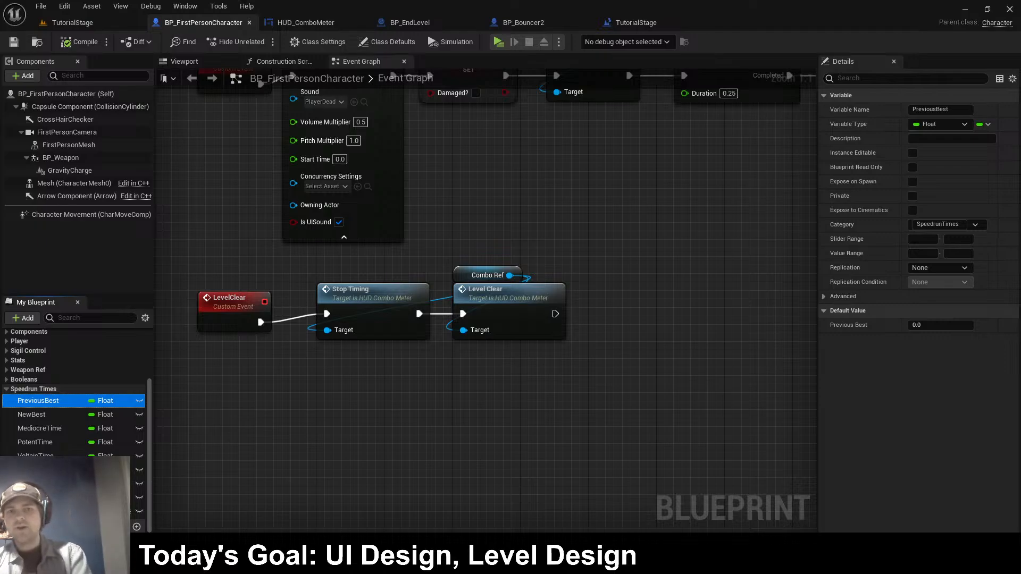
# - In the TutorialStage level blueprint, add Set nodes for Mediocre Time, Potent Time and Voltaic Time from the As BP First Person Character output
pyautogui.click(636, 22)
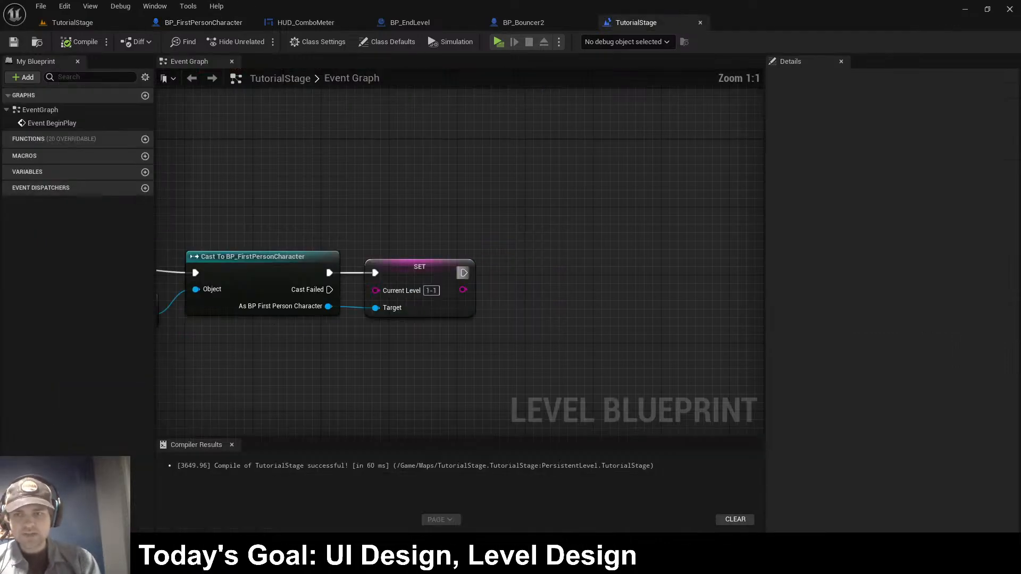
pyautogui.moveTo(328, 306); pyautogui.dragTo(506, 313)
pyautogui.write('set m')
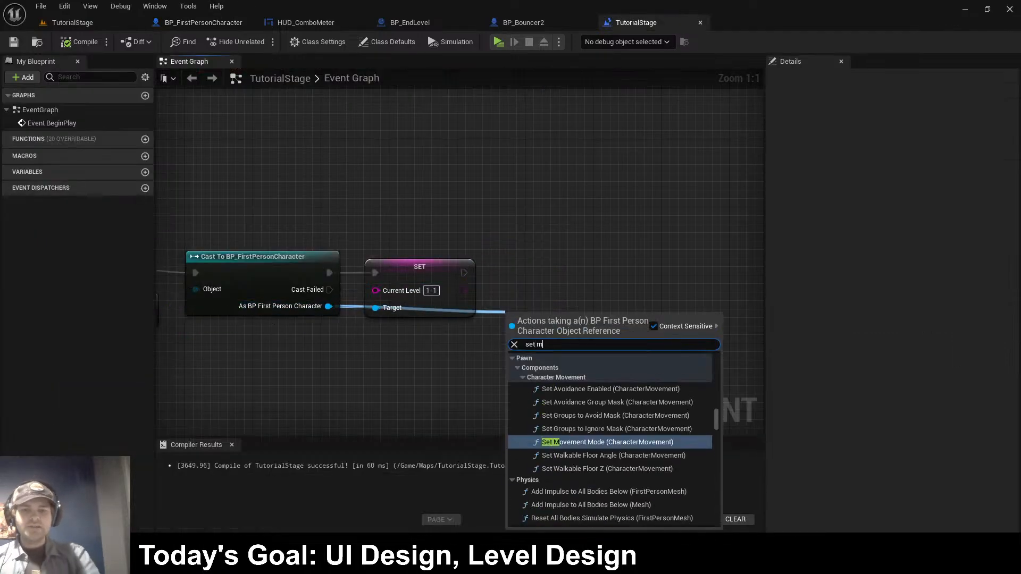
pyautogui.write('ediocre')
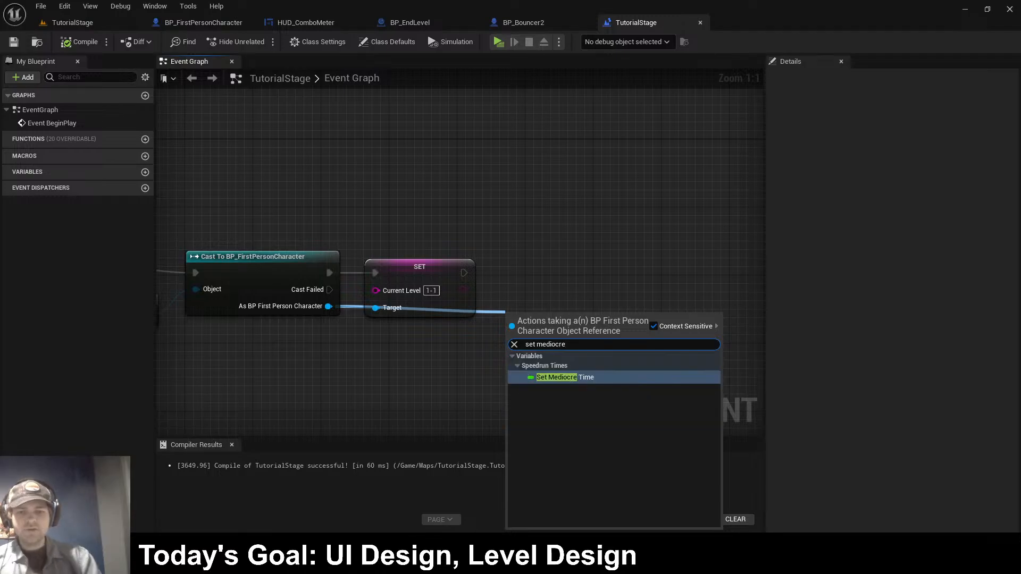
pyautogui.press('Return')
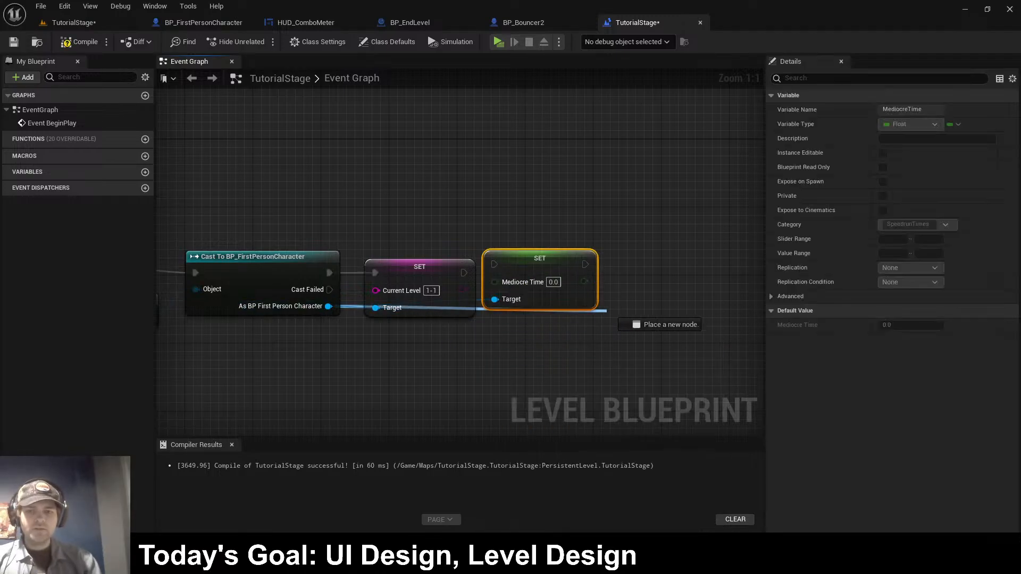
pyautogui.moveTo(606, 310); pyautogui.dragTo(630, 306)
pyautogui.write('set pote')
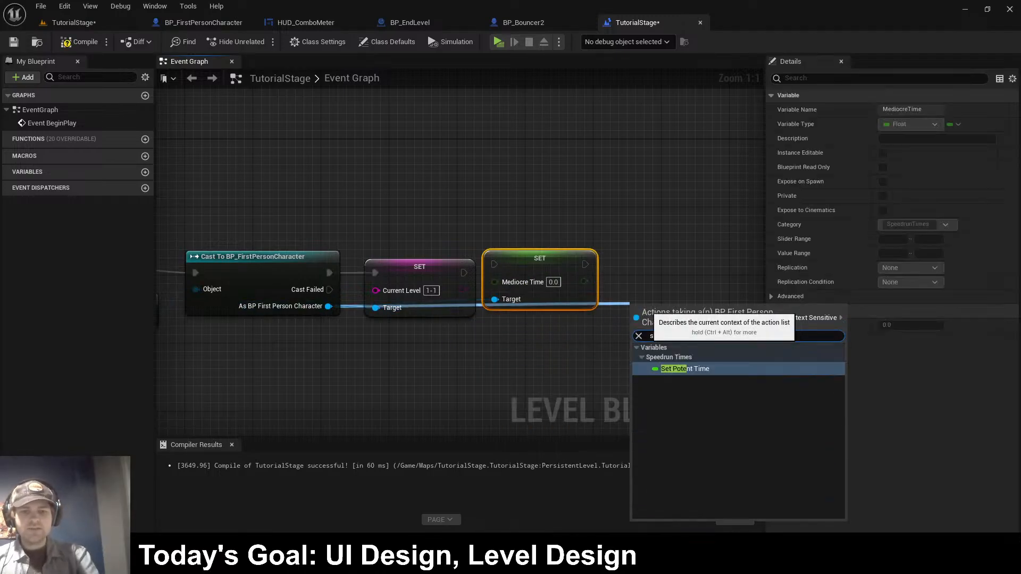
pyautogui.press('Return')
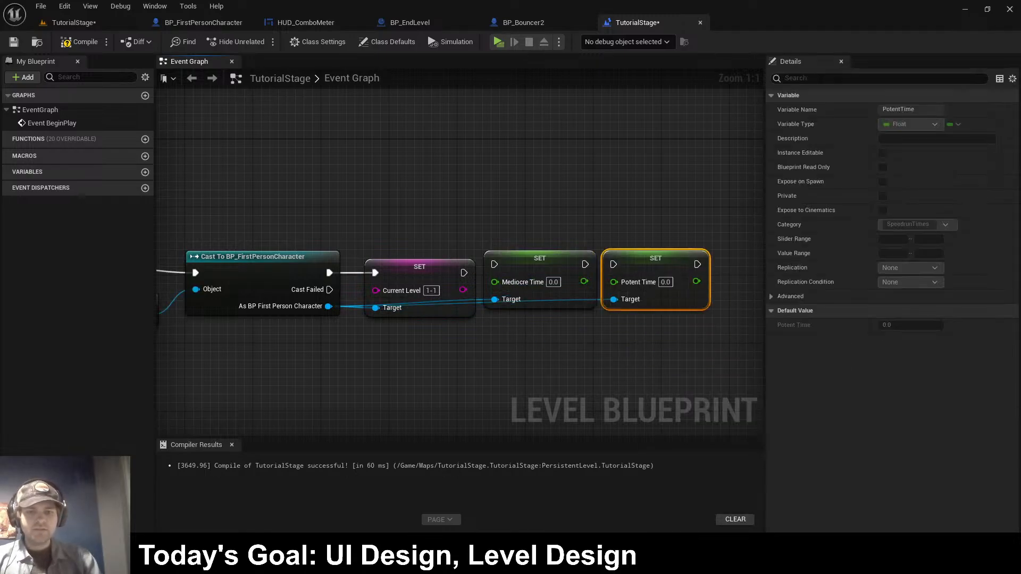
pyautogui.moveTo(329, 306); pyautogui.dragTo(702, 328)
pyautogui.write('set volt')
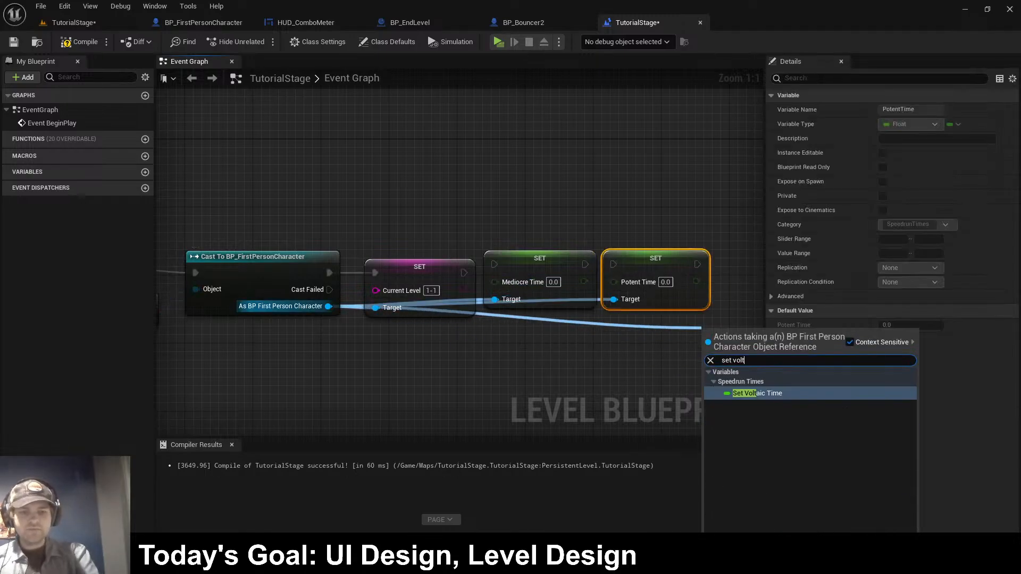
pyautogui.write('aic')
pyautogui.press('Return')
# - Wire the Current Level, Mediocre Time, Potent Time and Voltaic Time setters in sequence and align them in one row
pyautogui.moveTo(710, 339); pyautogui.dragTo(536, 338, button='right')
pyautogui.moveTo(559, 339); pyautogui.dragTo(482, 256)
pyautogui.moveTo(411, 263); pyautogui.dragTo(440, 264)
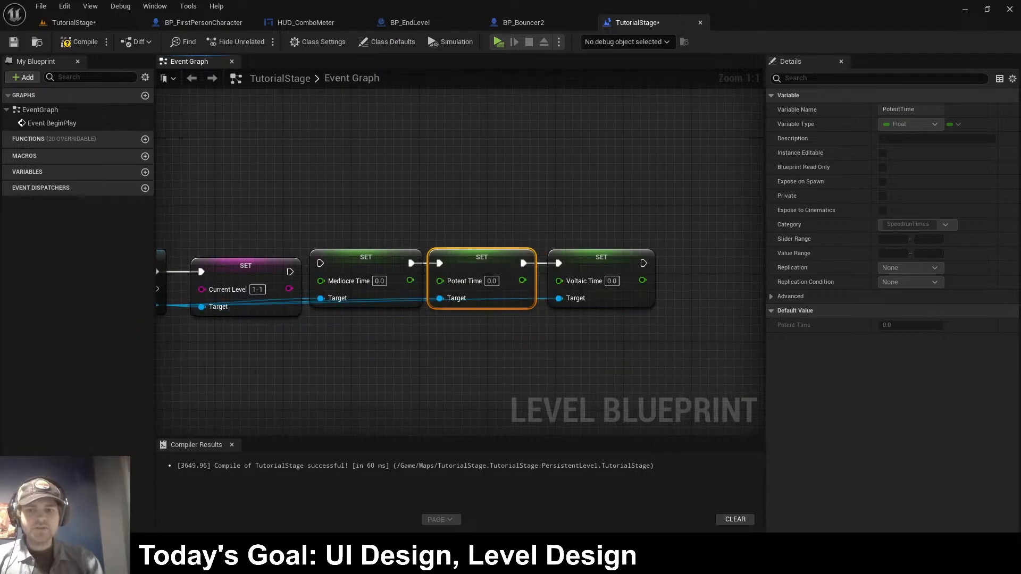
pyautogui.moveTo(320, 263); pyautogui.dragTo(290, 271)
pyautogui.moveTo(316, 218); pyautogui.dragTo(603, 268)
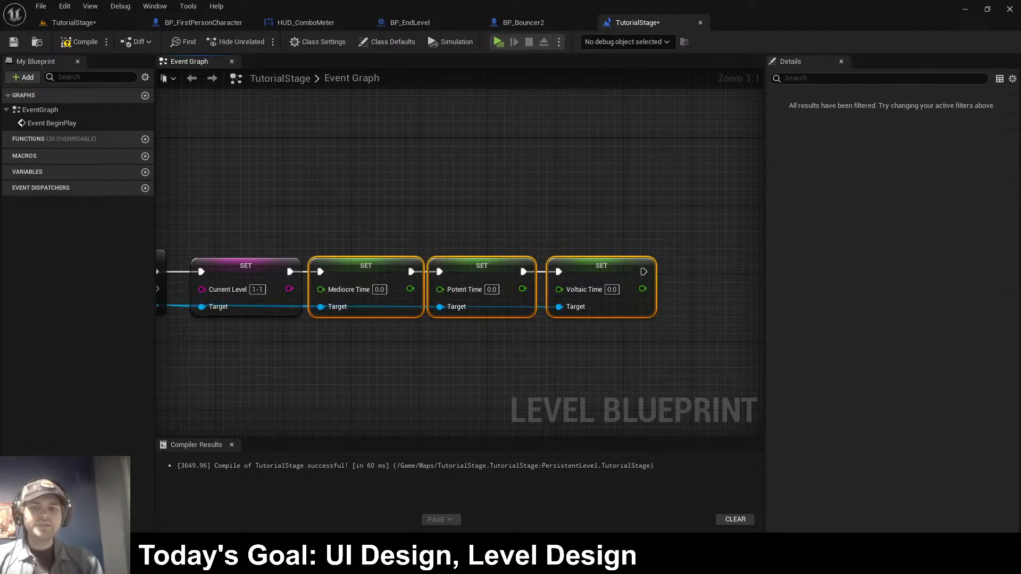
pyautogui.click(595, 218)
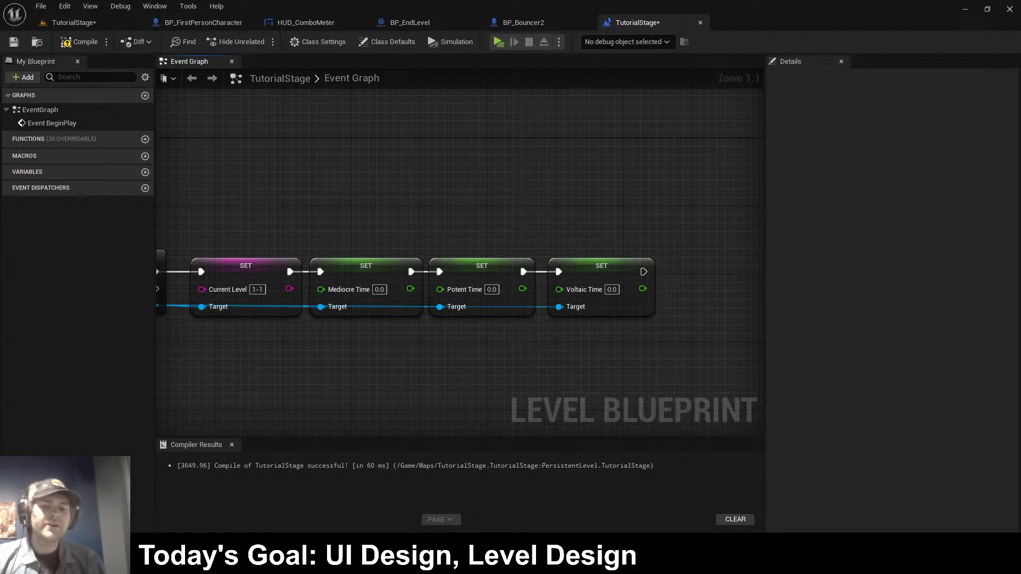
# - Delete the Mediocre Time setter, reconnect the Current Level setter directly to the Potent Time setter, and compile
pyautogui.click(367, 266)
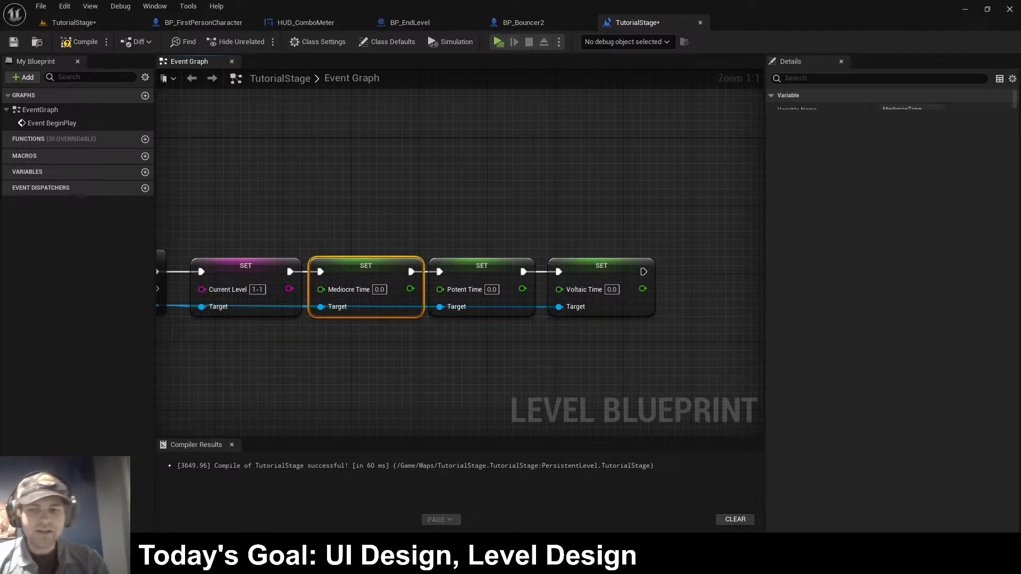
pyautogui.press('Delete')
pyautogui.moveTo(425, 335); pyautogui.dragTo(605, 229)
pyautogui.moveTo(626, 271); pyautogui.dragTo(514, 270)
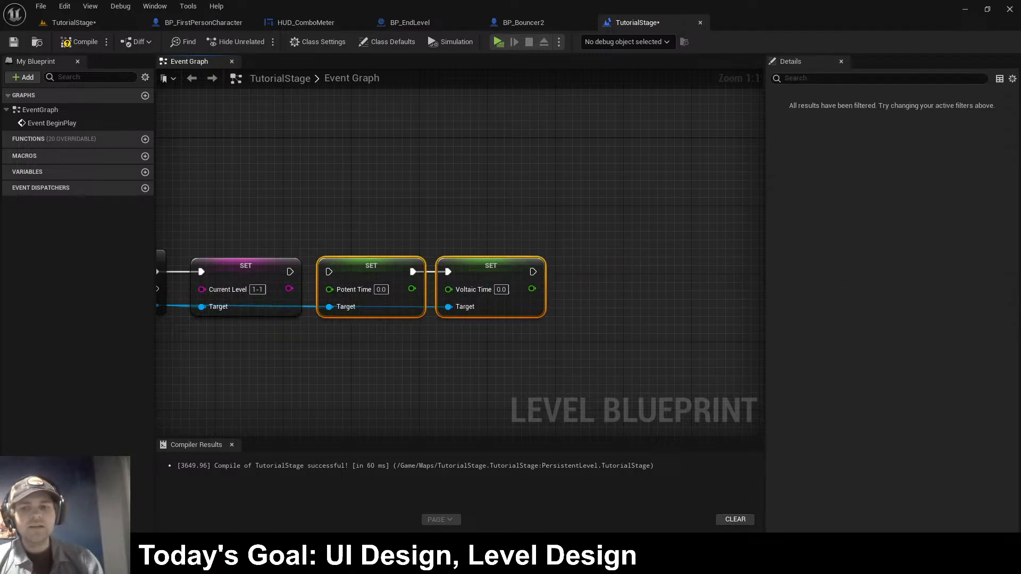
pyautogui.moveTo(292, 271); pyautogui.dragTo(329, 271)
pyautogui.click(355, 232)
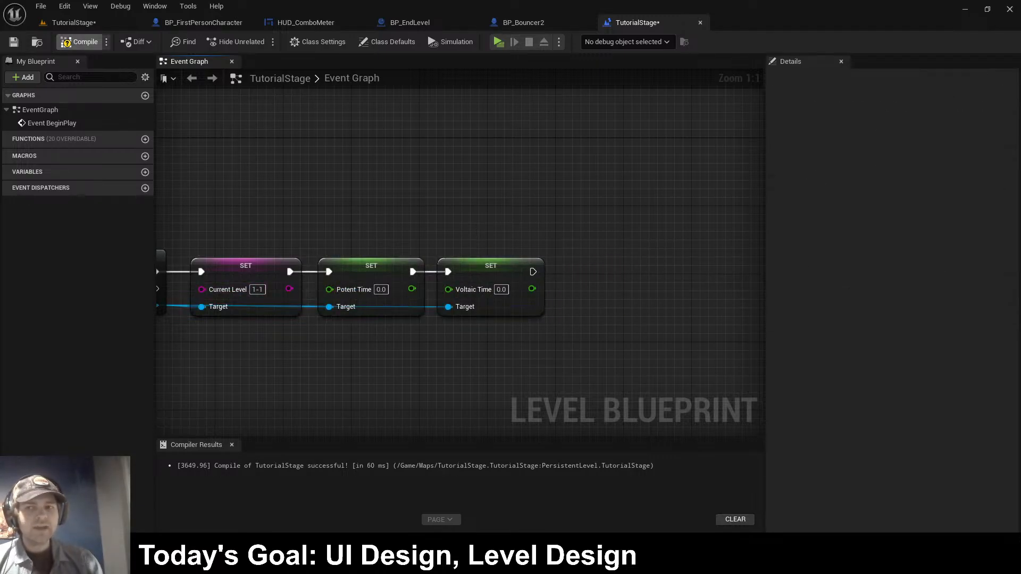
pyautogui.click(80, 42)
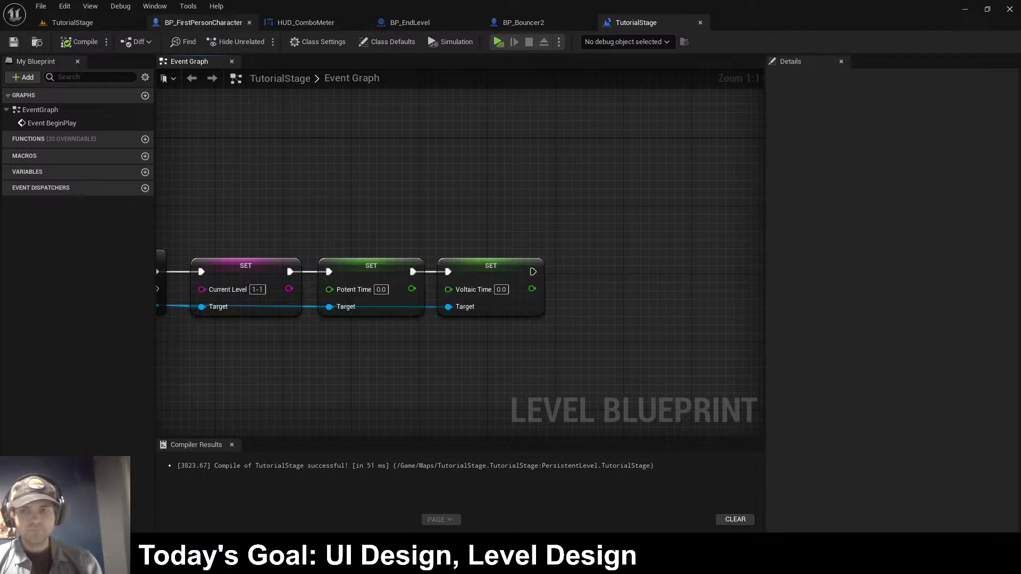
# - Delete the MediocreTime variable from BP_FirstPersonCharacter and compile the blueprint
pyautogui.click(203, 22)
pyautogui.click(109, 428)
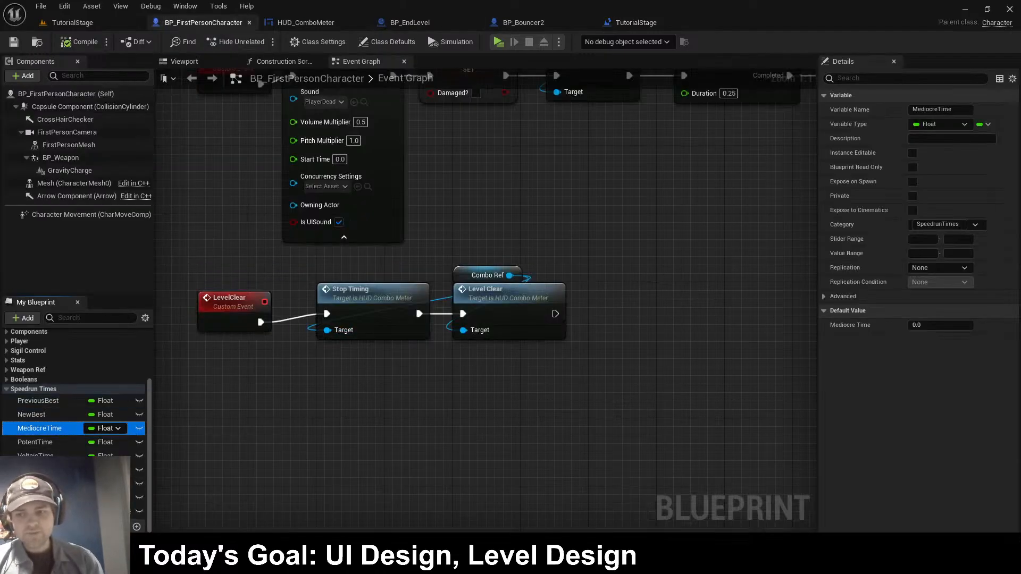
pyautogui.press('Delete')
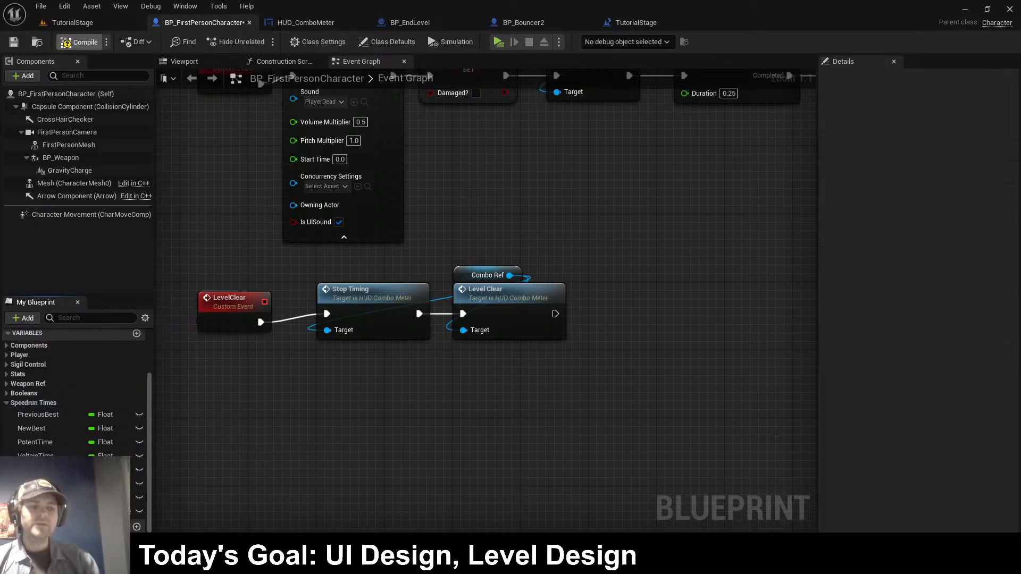
pyautogui.click(78, 42)
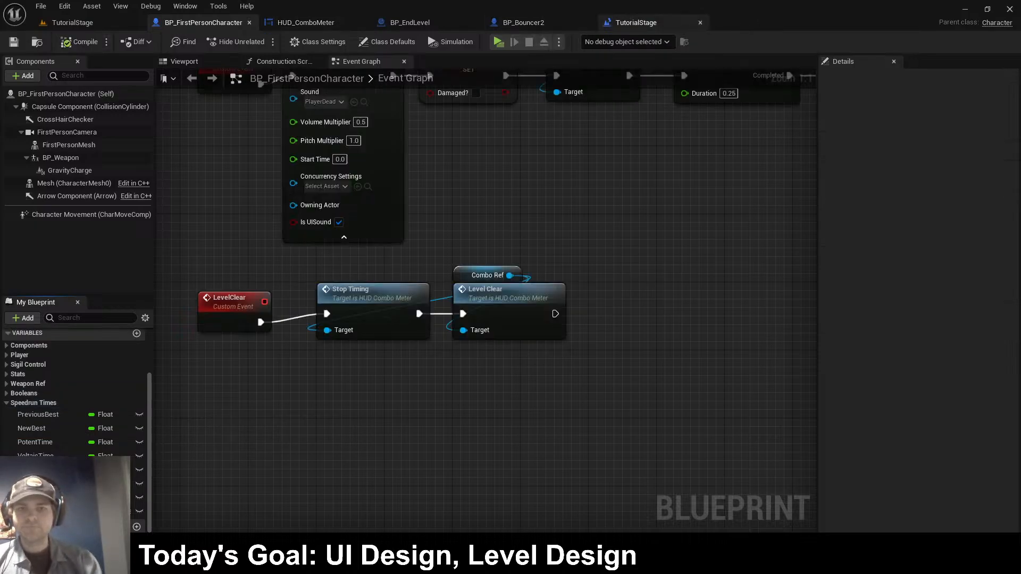
# - Set Potent Time to 2000 in the TutorialStage level blueprint and space the Voltaic Time setter further from it
pyautogui.click(636, 23)
pyautogui.click(381, 290)
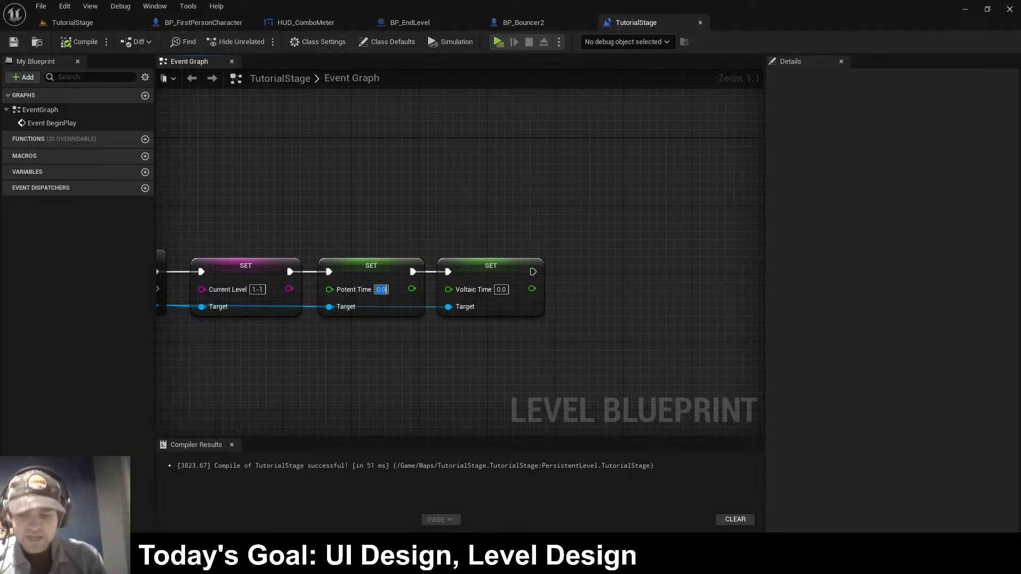
pyautogui.write('2000')
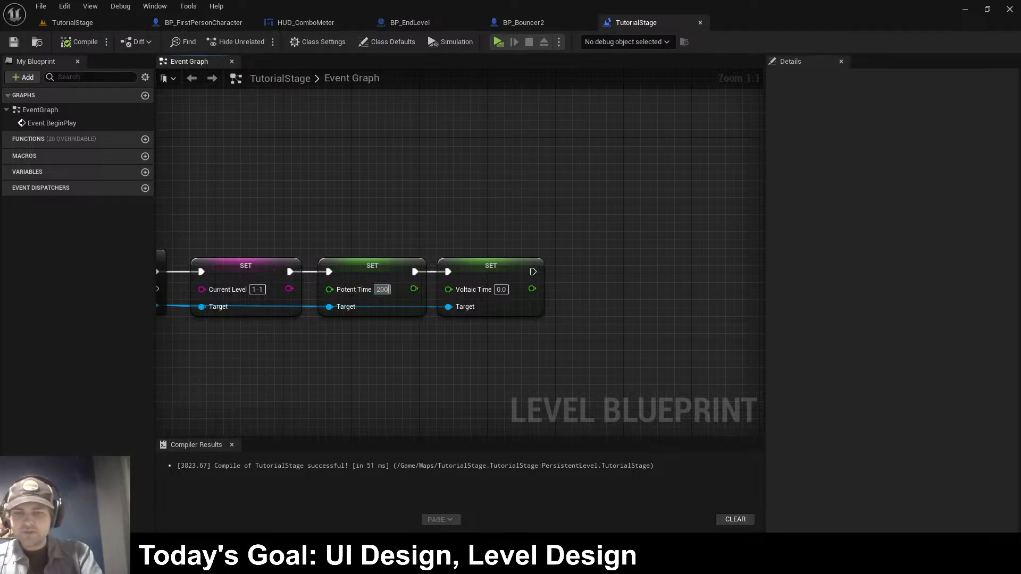
pyautogui.press('Tab')
pyautogui.moveTo(491, 265); pyautogui.dragTo(516, 265)
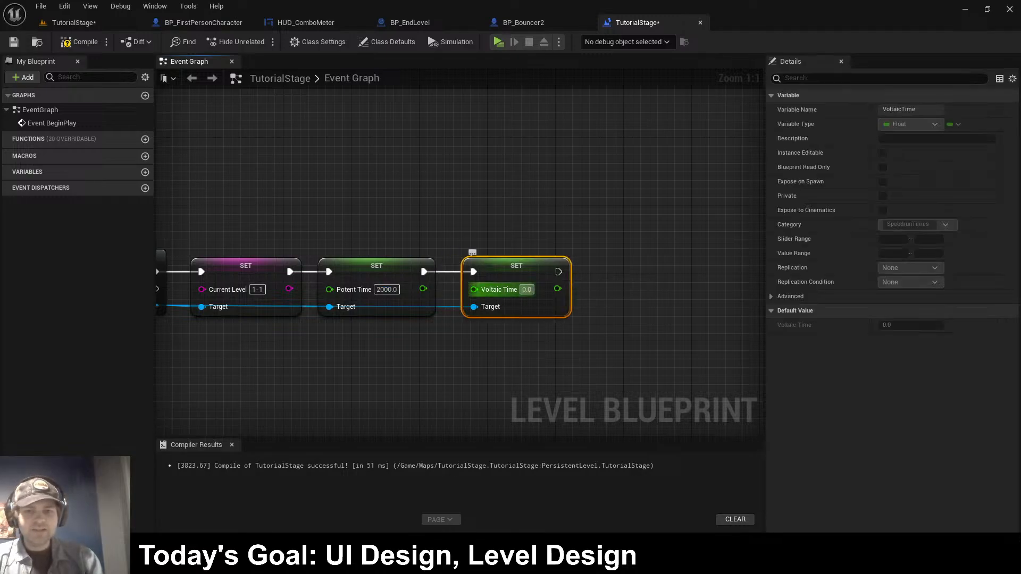
# - Set Voltaic Time to 2000 on its setter and compile the level blueprint
pyautogui.write('2000')
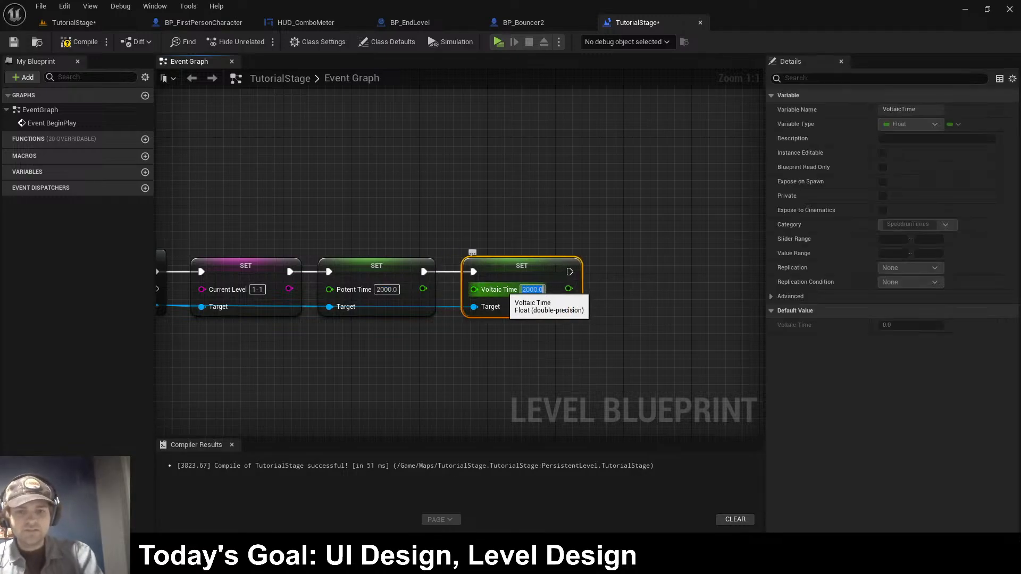
pyautogui.press('Return')
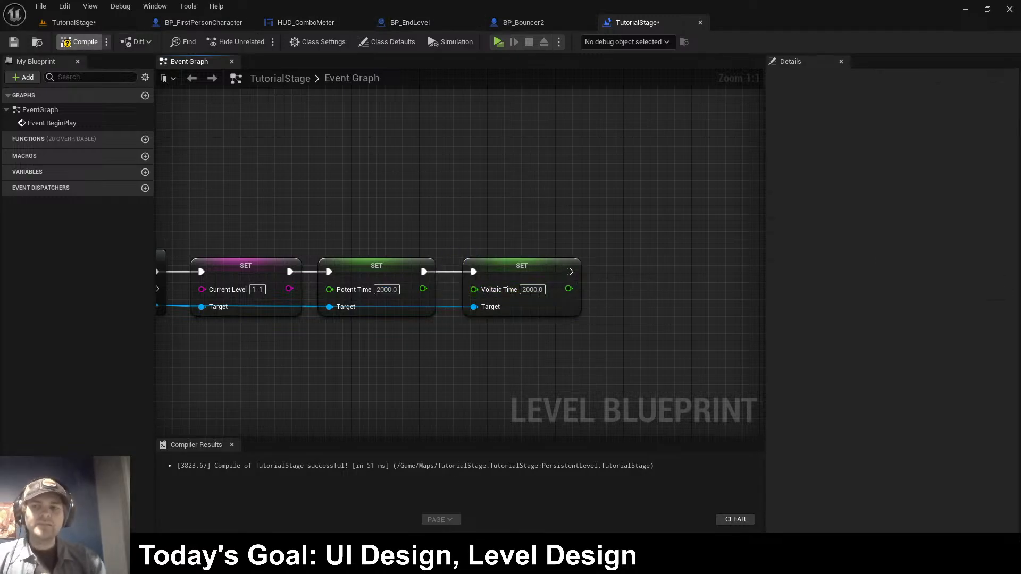
pyautogui.click(79, 41)
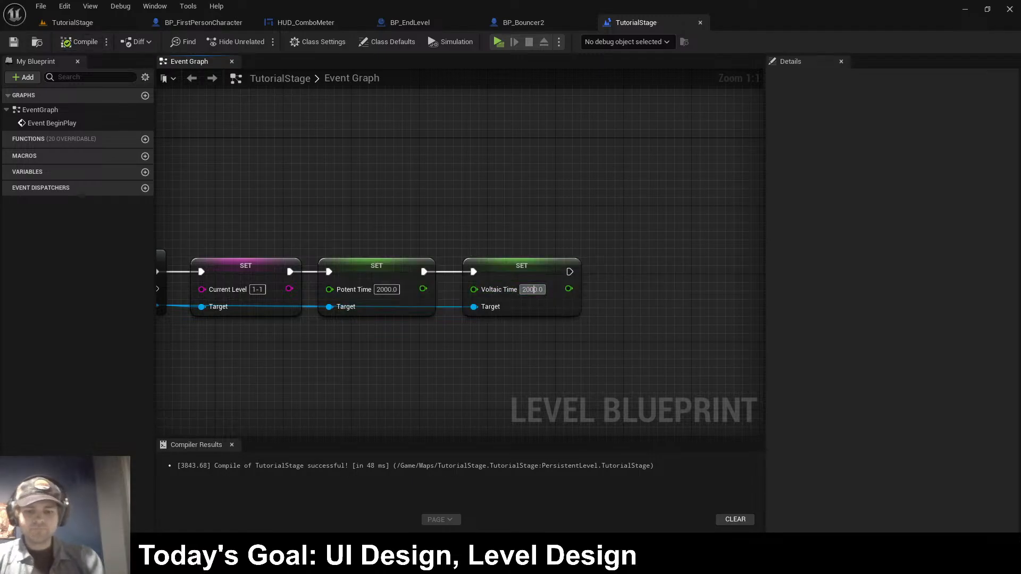
# - Set Voltaic Time to 1500 on its setter and recompile the level blueprint
pyautogui.click(532, 289)
pyautogui.write('1500')
pyautogui.press('Return')
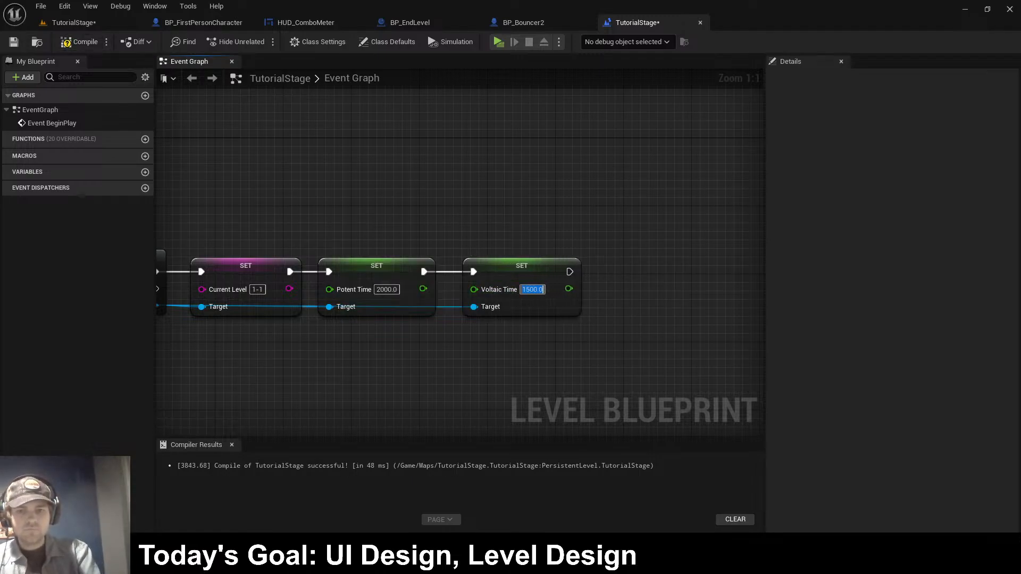
pyautogui.click(79, 42)
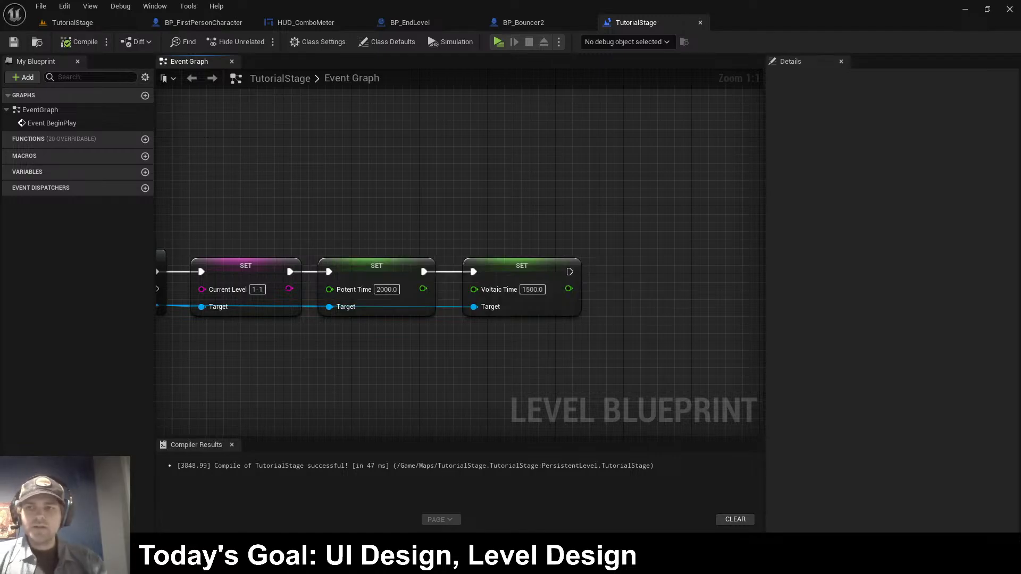
# - Copy the To Text (String) and Time Seconds to String nodes from HUD_ComboMeter into the TutorialStage level blueprint, fed by the Voltaic Time setter
pyautogui.click(420, 22)
pyautogui.scroll(-2, 439, 219)
pyautogui.moveTo(439, 218); pyautogui.dragTo(341, 108, button='right')
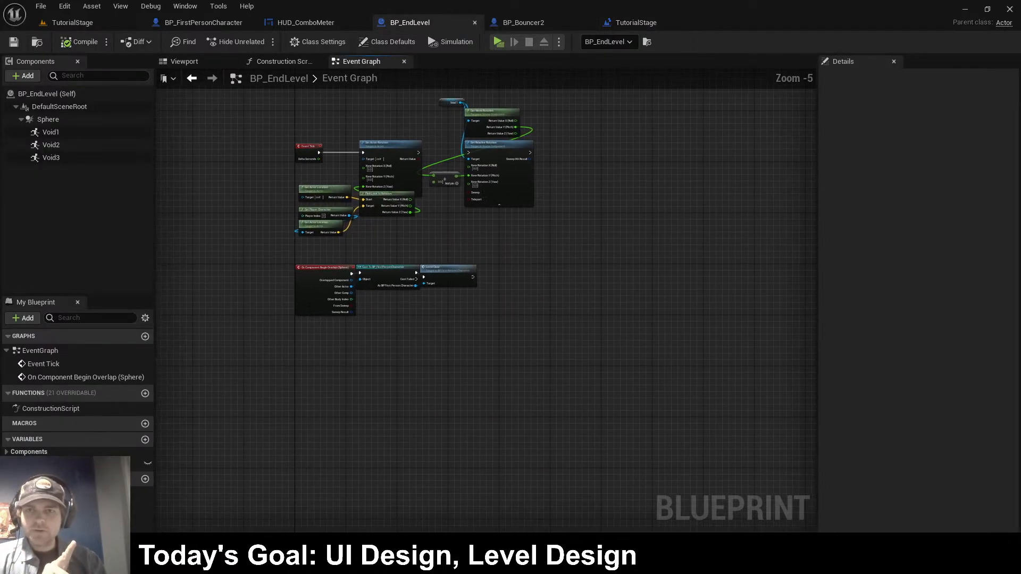
pyautogui.click(314, 22)
pyautogui.moveTo(677, 355); pyautogui.dragTo(557, 355, button='right')
pyautogui.moveTo(544, 315); pyautogui.dragTo(764, 225)
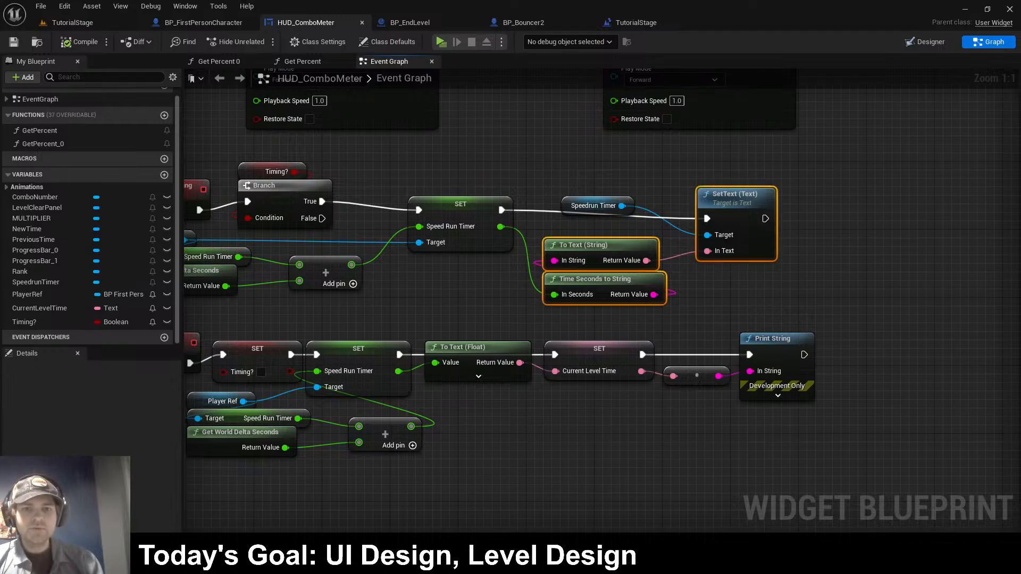
pyautogui.click(636, 23)
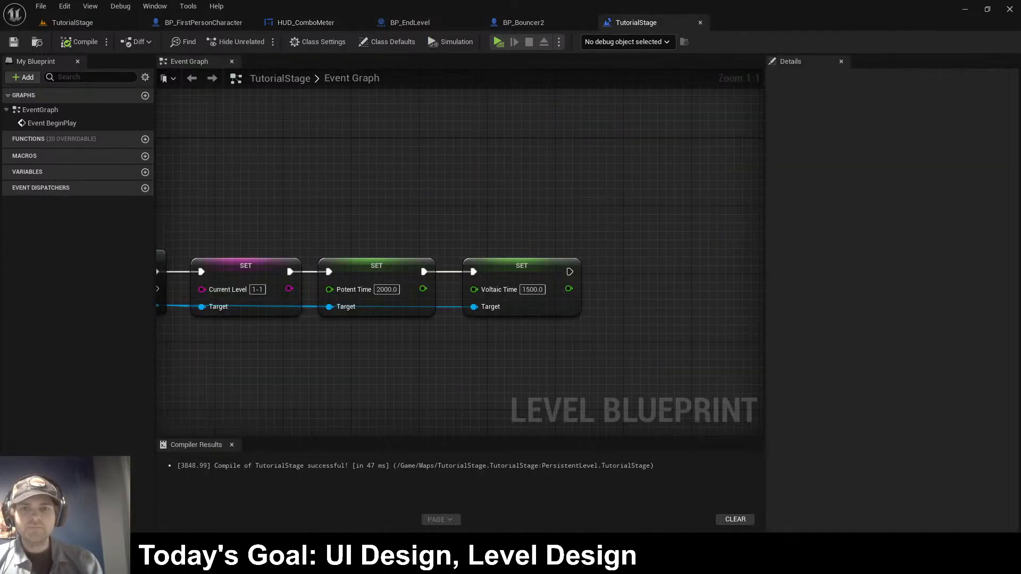
pyautogui.moveTo(649, 284); pyautogui.dragTo(520, 239, button='right')
pyautogui.hotkey('ctrl', 'v')
pyautogui.moveTo(439, 243); pyautogui.dragTo(531, 294)
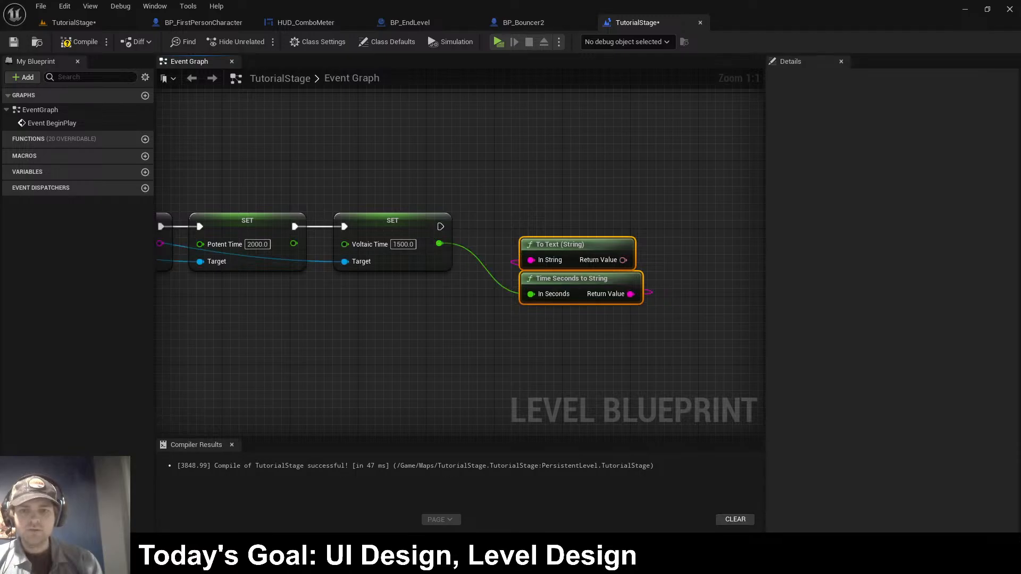
# - Add a Print Text node after the Voltaic Time setter, wire the converted text into it, and play-test the level
pyautogui.moveTo(527, 245); pyautogui.dragTo(493, 245)
pyautogui.moveTo(589, 259); pyautogui.dragTo(440, 226)
pyautogui.write('print')
pyautogui.press('Return')
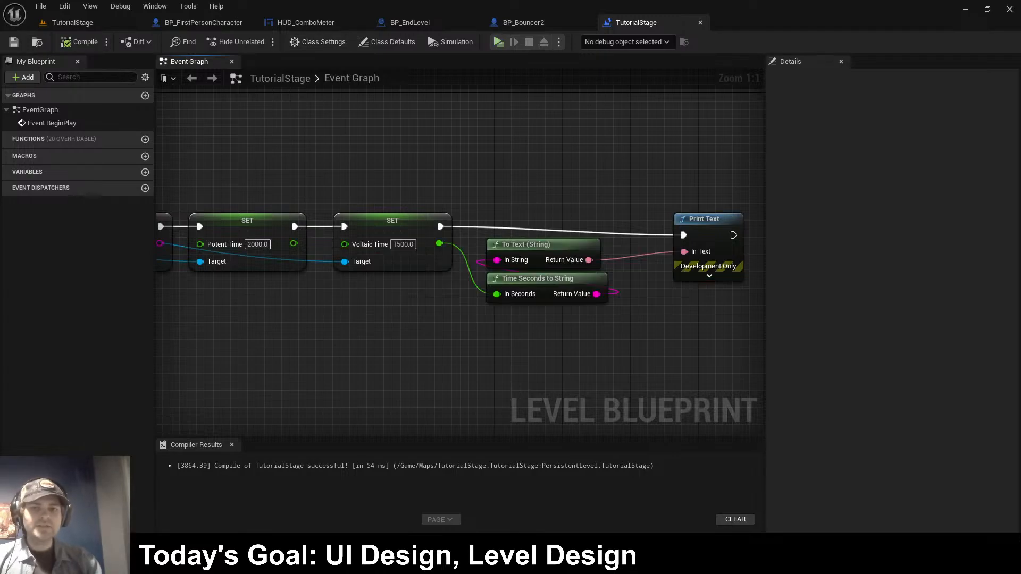
pyautogui.click(498, 42)
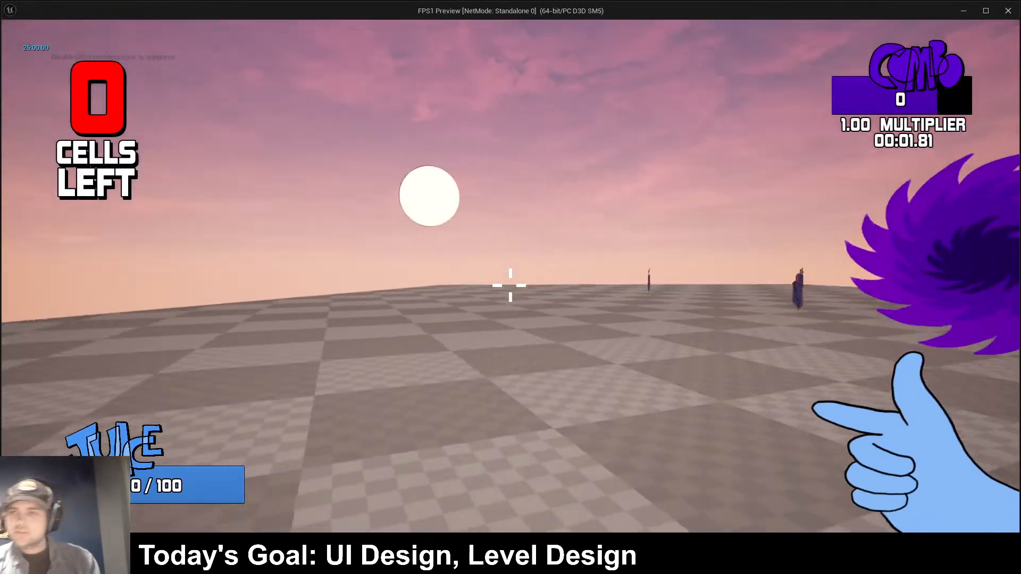
pyautogui.press('Escape')
# - Set Voltaic Time to 10 on its setter, compile and save the level blueprint, and play-test the level
pyautogui.click(403, 244)
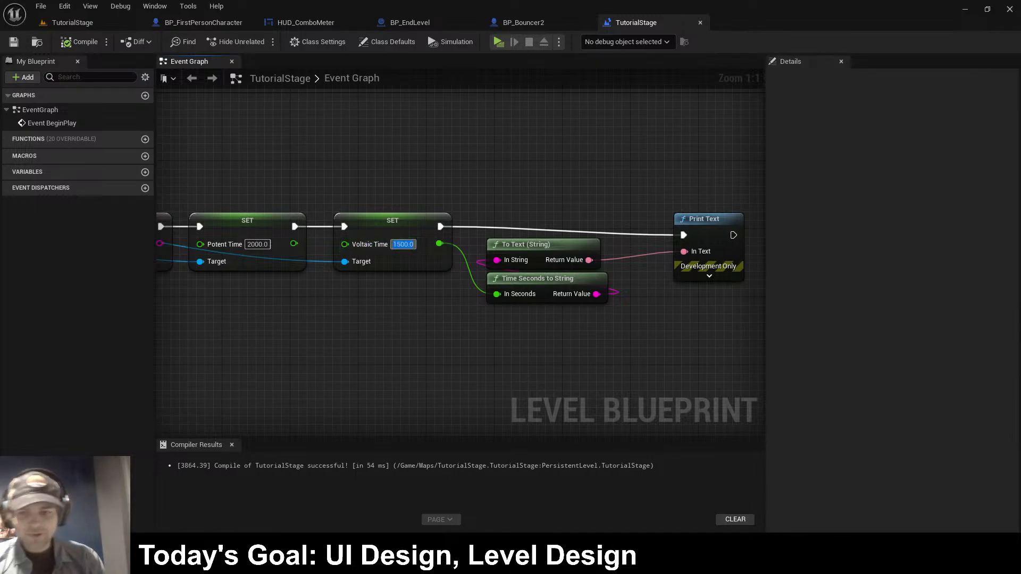
pyautogui.write('10')
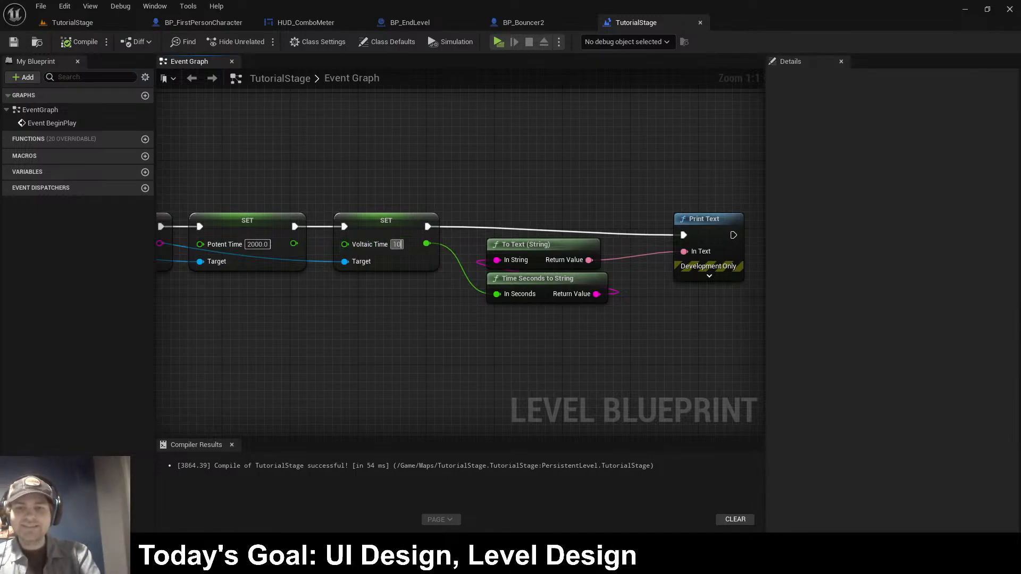
pyautogui.press('Return')
pyautogui.click(80, 42)
pyautogui.hotkey('ctrl', 's')
pyautogui.click(498, 42)
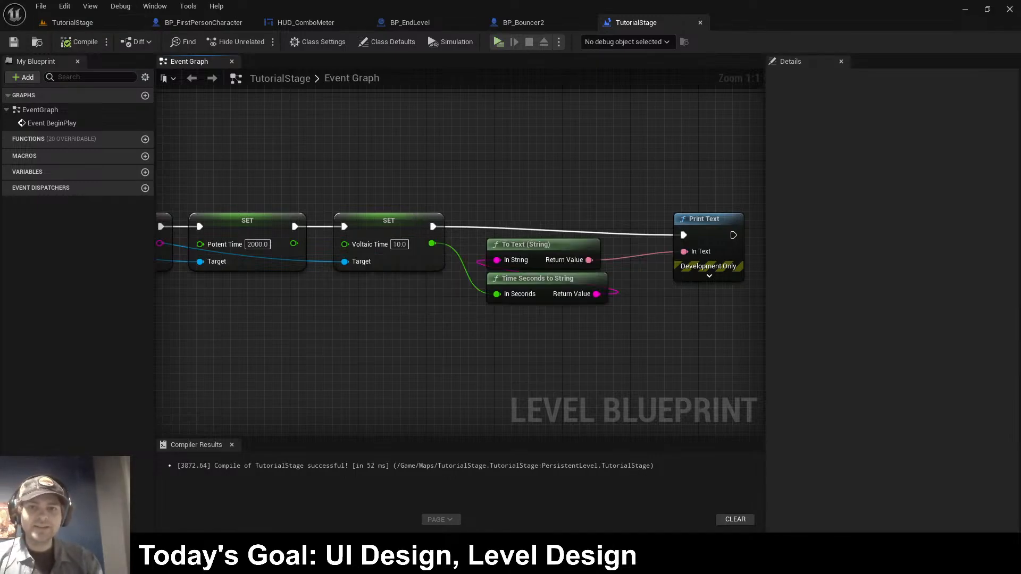
pyautogui.press('Escape')
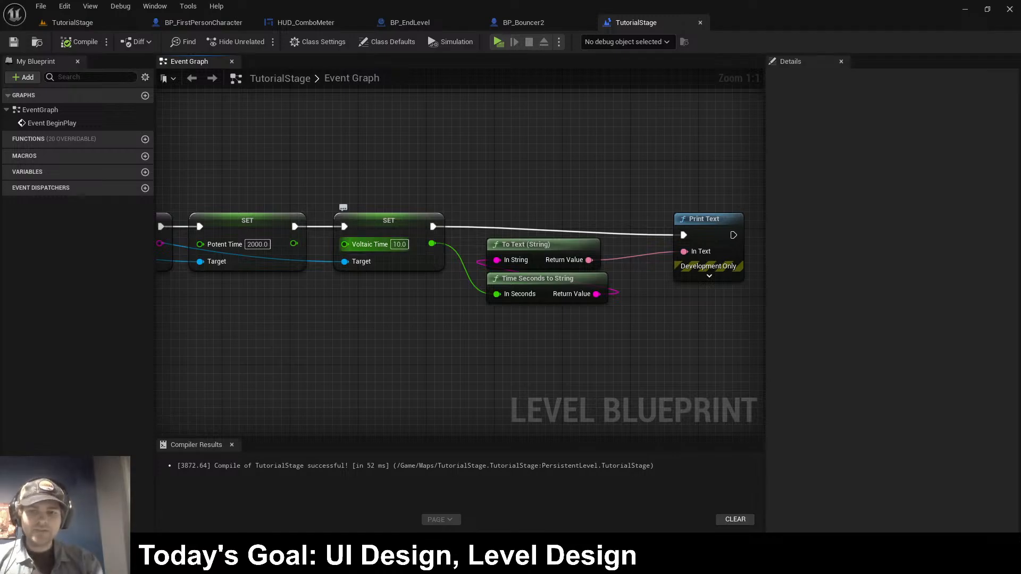
# - Set Voltaic Time to 5 and Potent Time to 10 on their setters, and compile and save the level blueprint
pyautogui.click(399, 244)
pyautogui.write('5')
pyautogui.press('Return')
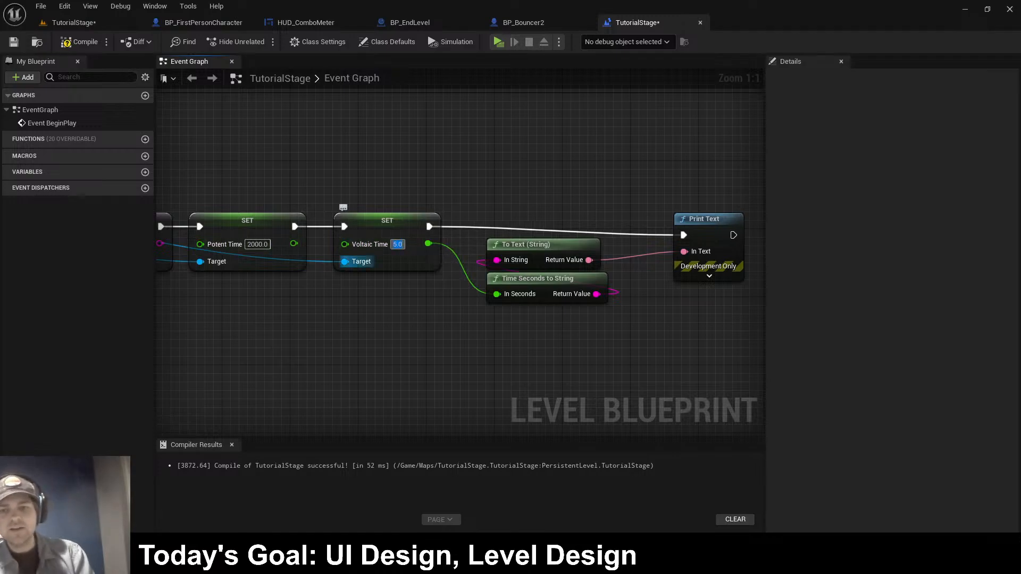
pyautogui.click(258, 244)
pyautogui.write('10')
pyautogui.press('Return')
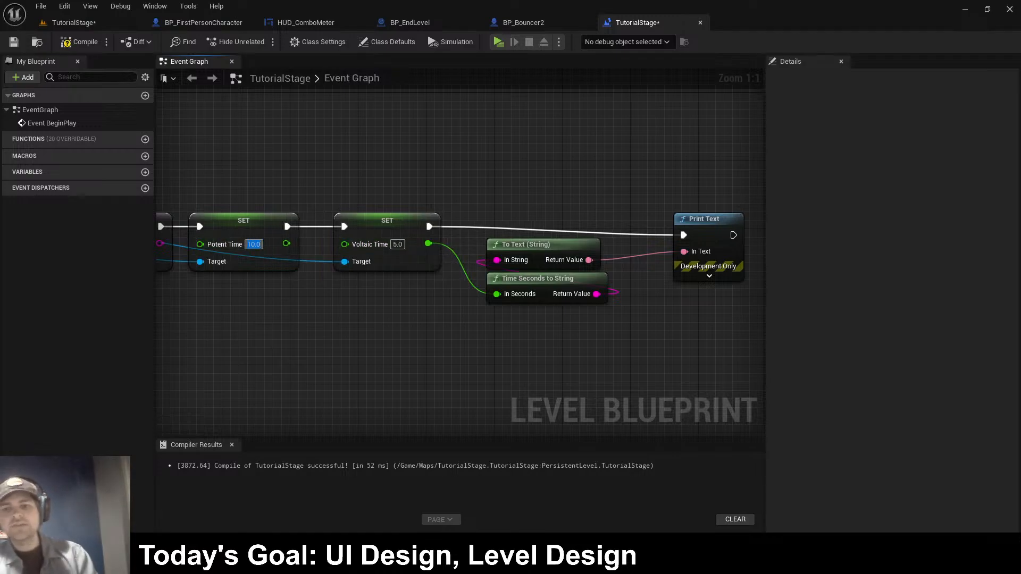
pyautogui.press('F7')
pyautogui.hotkey('ctrl', 's')
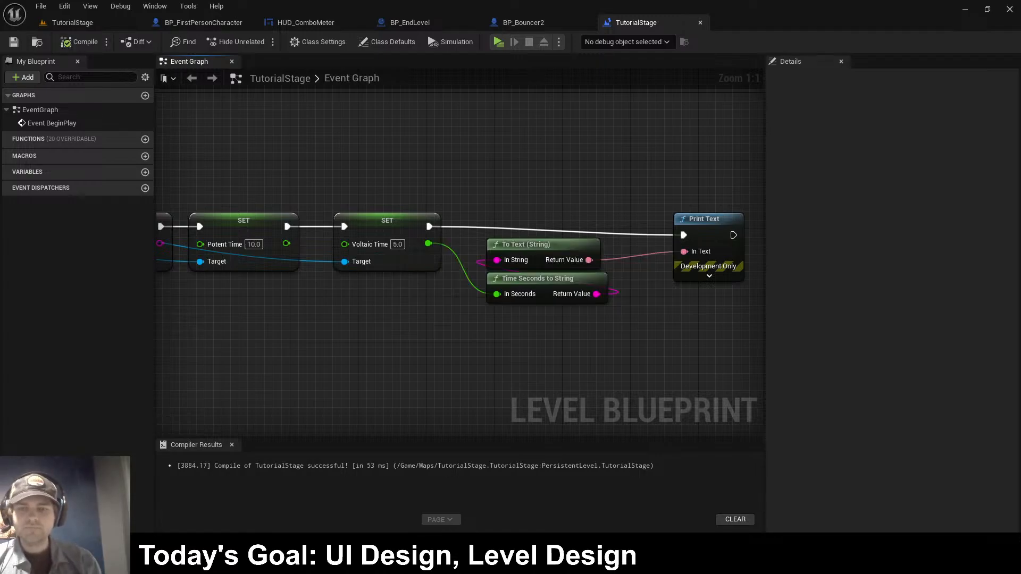
# - Delete the Print Text node, set the two time conversion nodes aside disconnected below the Voltaic Time setter, and compile
pyautogui.moveTo(536, 193); pyautogui.dragTo(691, 325)
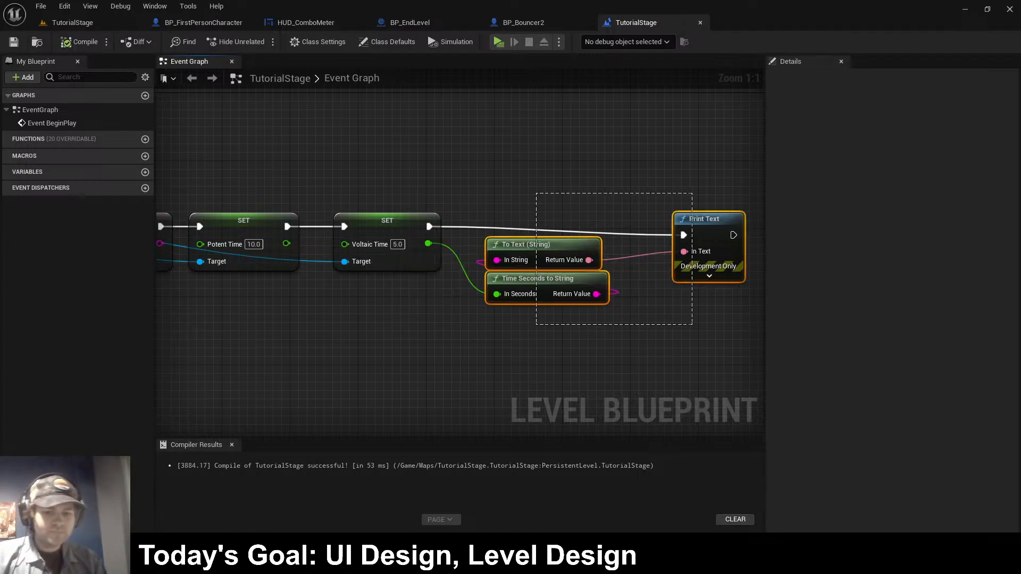
pyautogui.click(692, 325)
pyautogui.click(707, 219)
pyautogui.press('Delete')
pyautogui.moveTo(633, 213); pyautogui.dragTo(404, 389)
pyautogui.click(548, 245)
pyautogui.keyDown('alt'); pyautogui.click(428, 244); pyautogui.keyUp('alt')
pyautogui.click(540, 294)
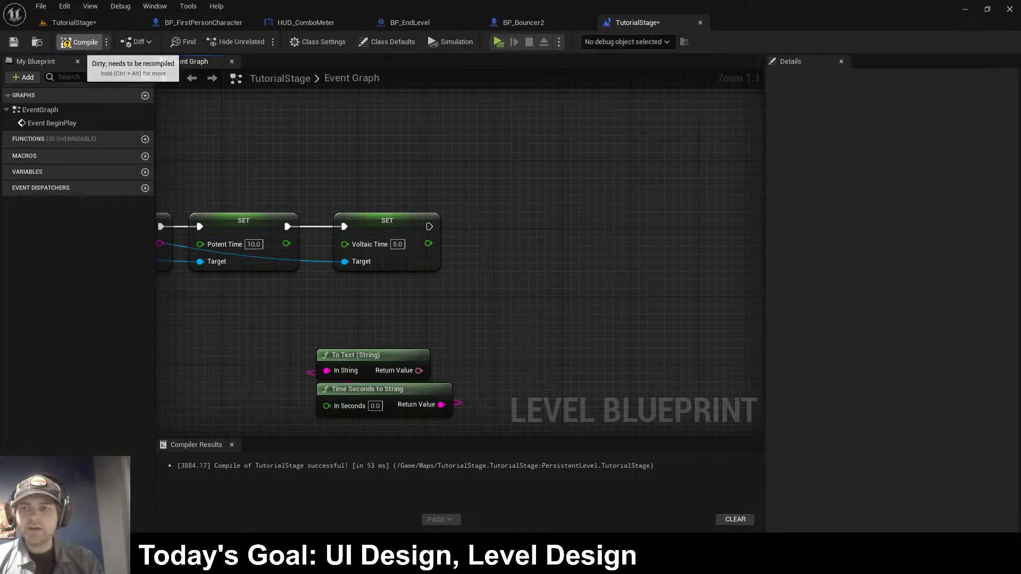
pyautogui.click(78, 42)
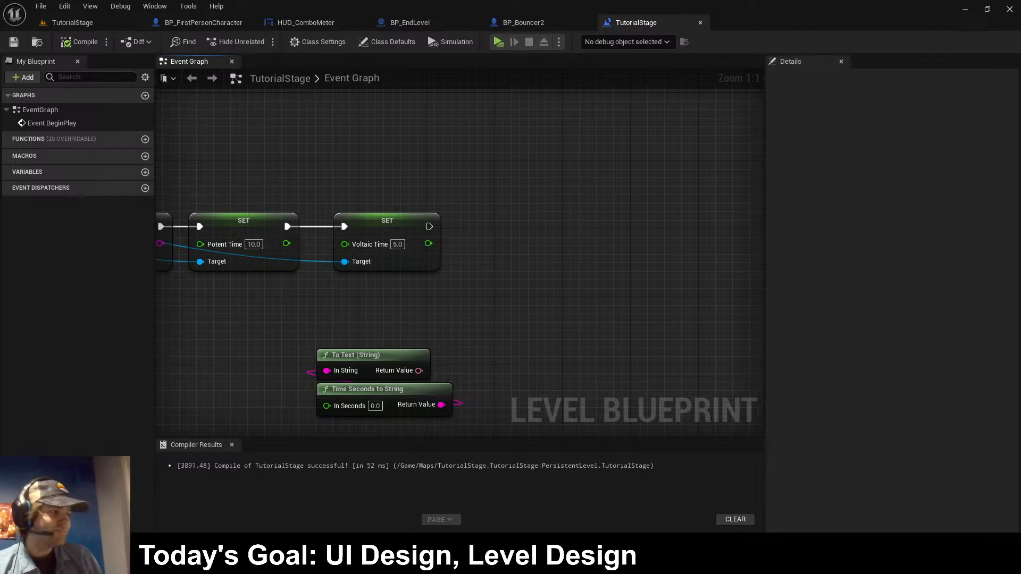
# - Clear and close the compiler results, and play-test the level by shooting a projectile
pyautogui.click(735, 519)
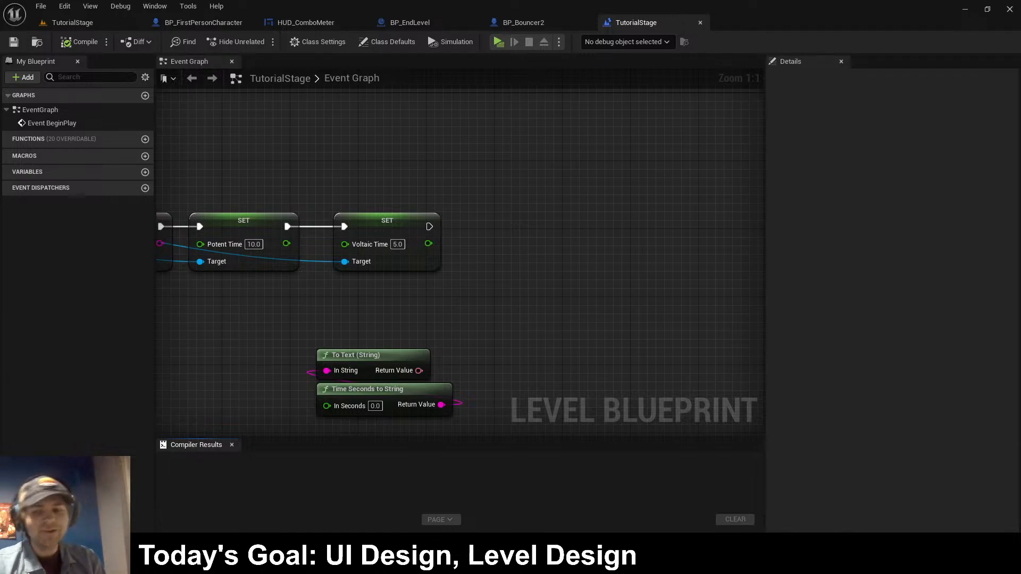
pyautogui.click(232, 445)
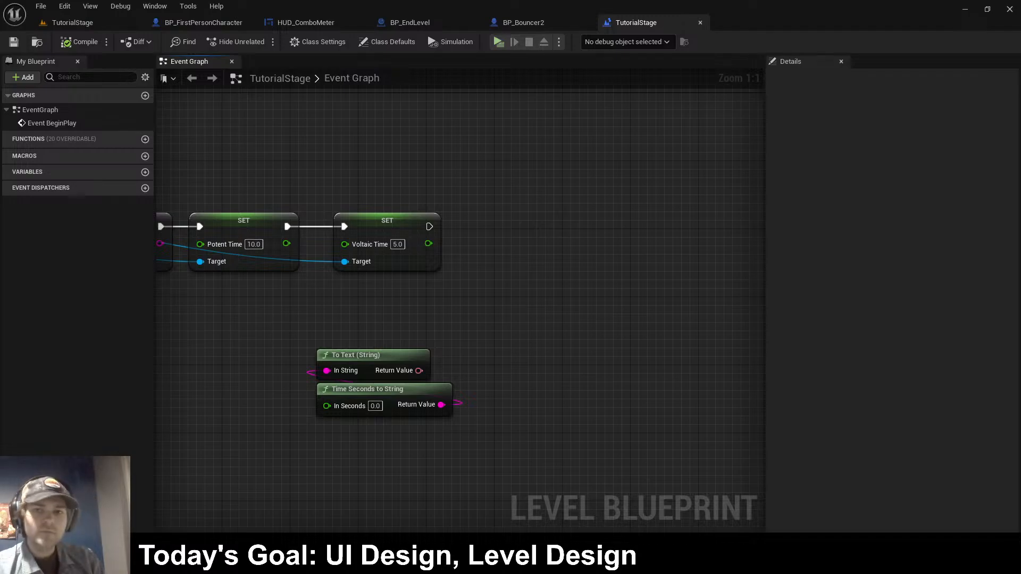
pyautogui.click(498, 42)
pyautogui.press('w')
pyautogui.click(510, 285)
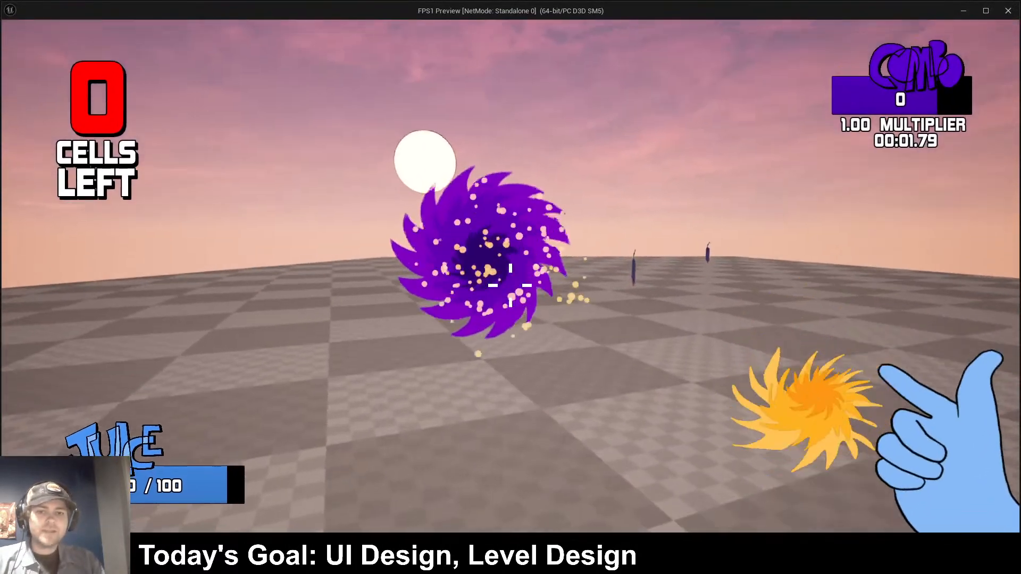
pyautogui.press('Escape')
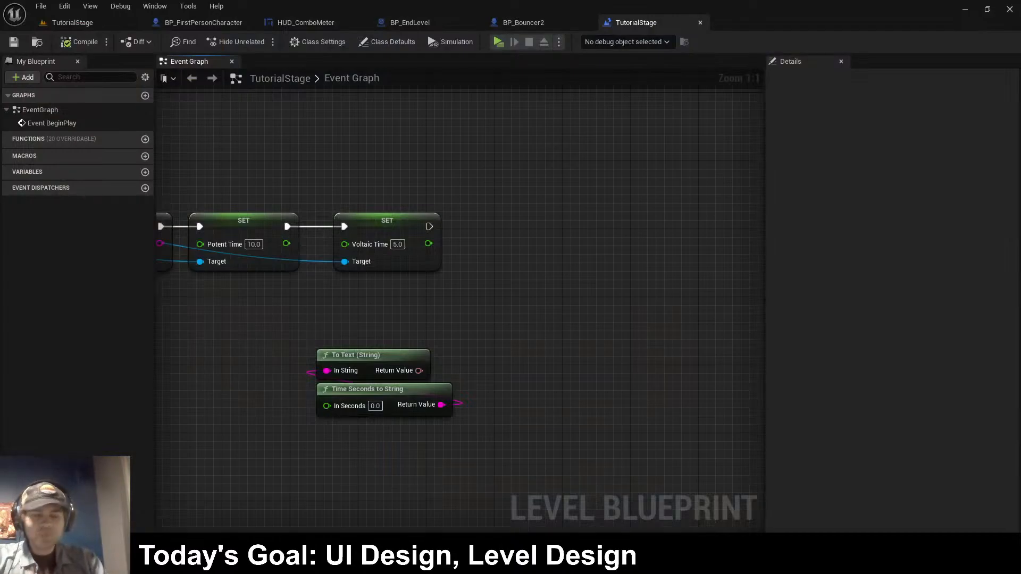
# - Reorder the open blueprints so that BP_Bouncer2 comes before BP_EndLevel
pyautogui.moveTo(543, 23); pyautogui.dragTo(432, 23)
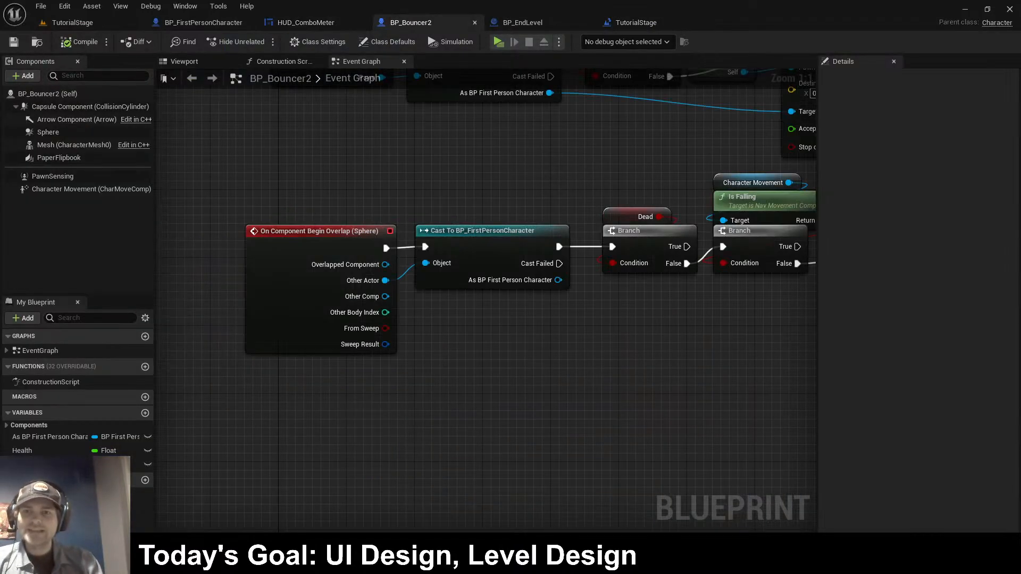
pyautogui.click(638, 23)
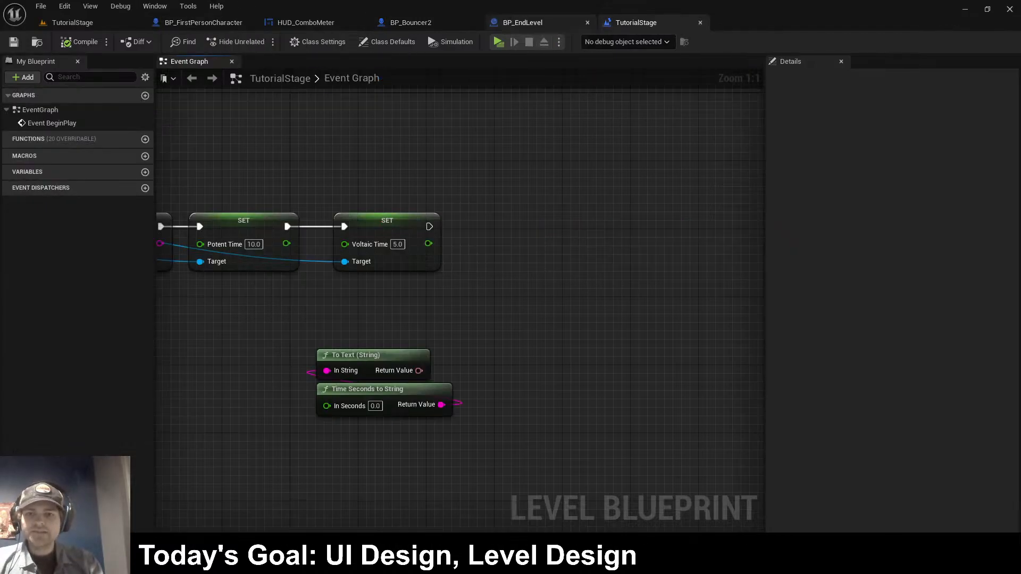
pyautogui.click(522, 22)
pyautogui.click(420, 22)
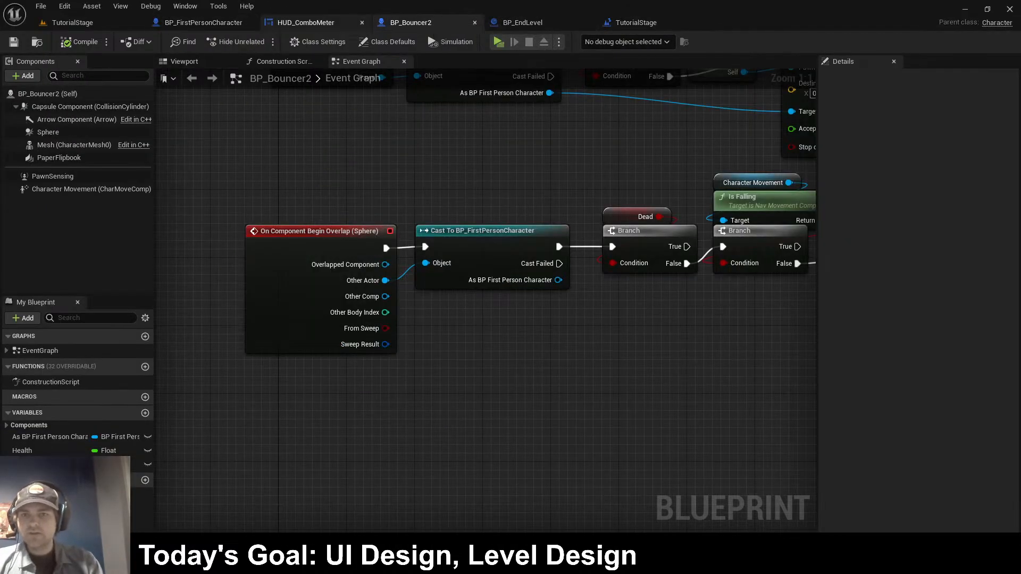
# - In BP_FirstPersonCharacter, add a Branch after the Level Clear call of the LevelClear event and select the VoltaicTime variable
pyautogui.click(203, 23)
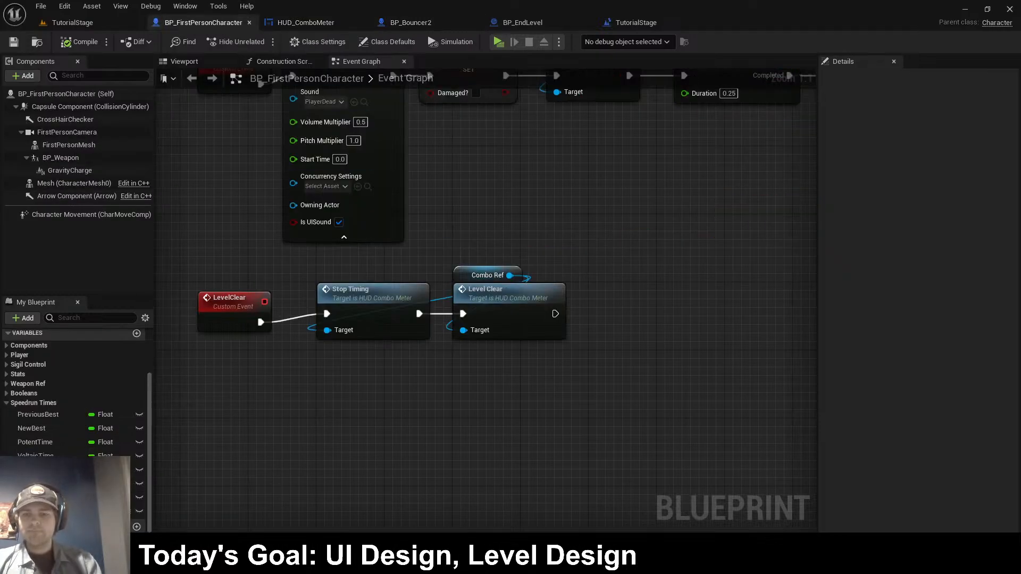
pyautogui.moveTo(555, 314); pyautogui.dragTo(536, 315, button='right')
pyautogui.moveTo(536, 315); pyautogui.dragTo(616, 307)
pyautogui.write('branch')
pyautogui.press('Return')
pyautogui.moveTo(36, 455)
pyautogui.mouseDown()
pyautogui.moveTo(538, 267)
pyautogui.moveTo(38, 453)
pyautogui.mouseUp()
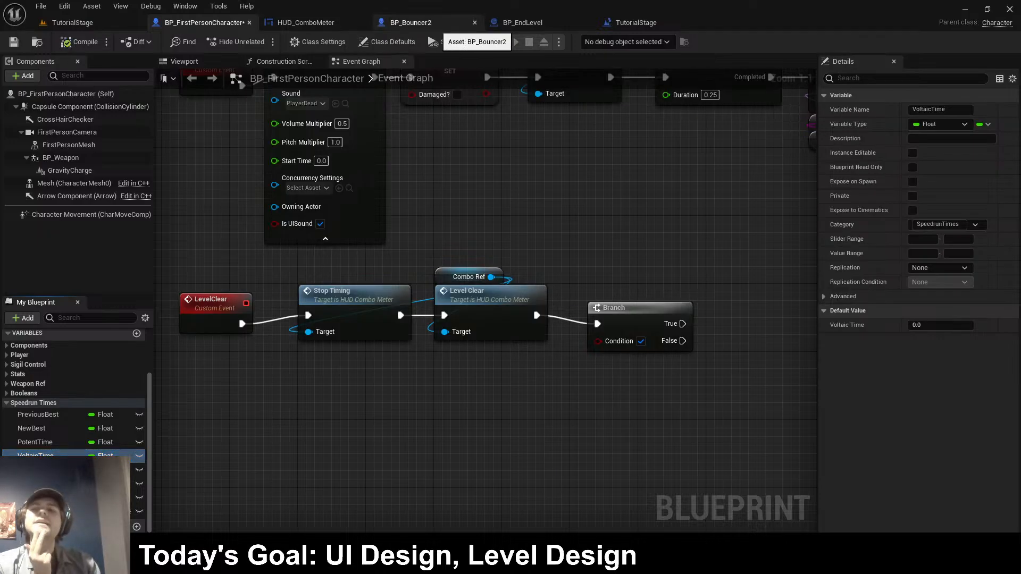
# - Align the Current Level Time node beneath the New Time SetText node in HUD_ComboMeter's LevelClear event
pyautogui.click(437, 24)
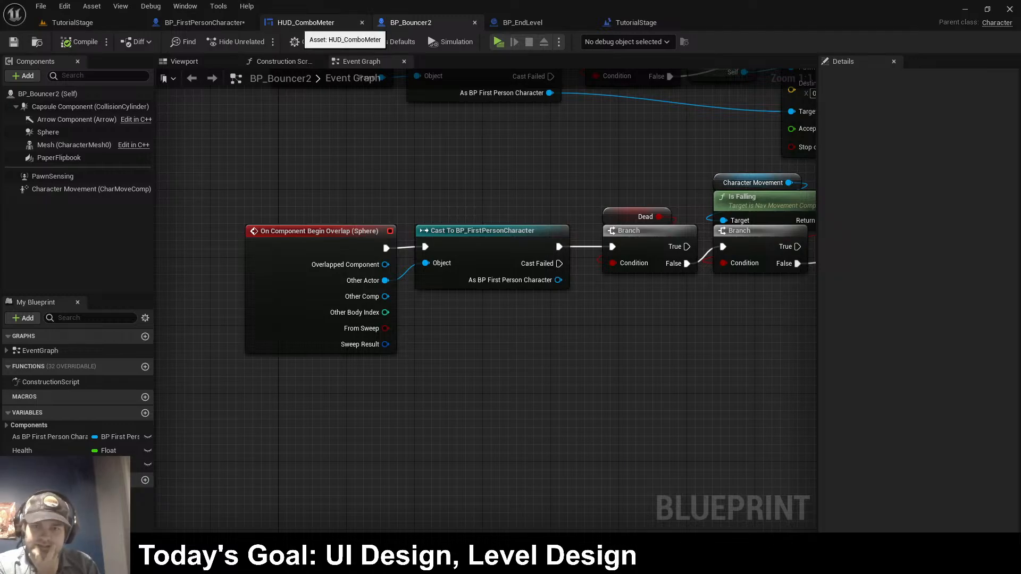
pyautogui.click(306, 23)
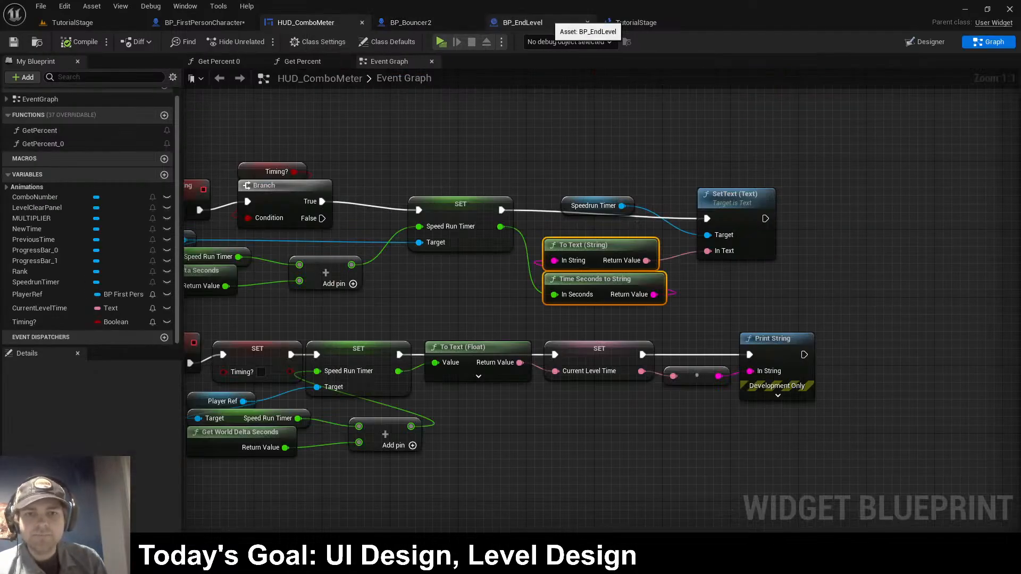
pyautogui.scroll(-2, 803, 473)
pyautogui.moveTo(601, 505); pyautogui.dragTo(688, 346, button='right')
pyautogui.scroll(2, 689, 345)
pyautogui.moveTo(582, 405); pyautogui.dragTo(573, 405)
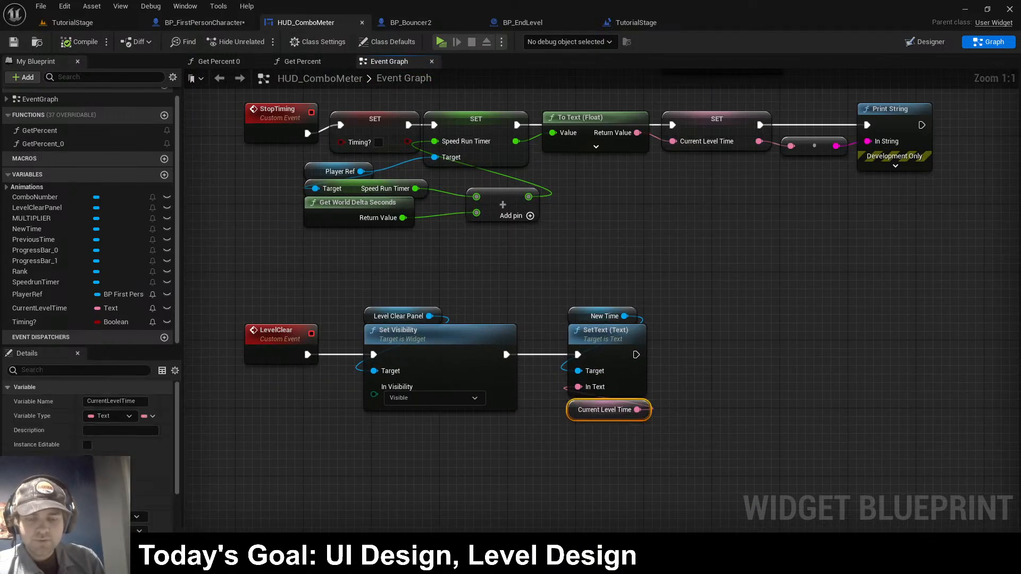
pyautogui.moveTo(592, 288); pyautogui.dragTo(620, 326)
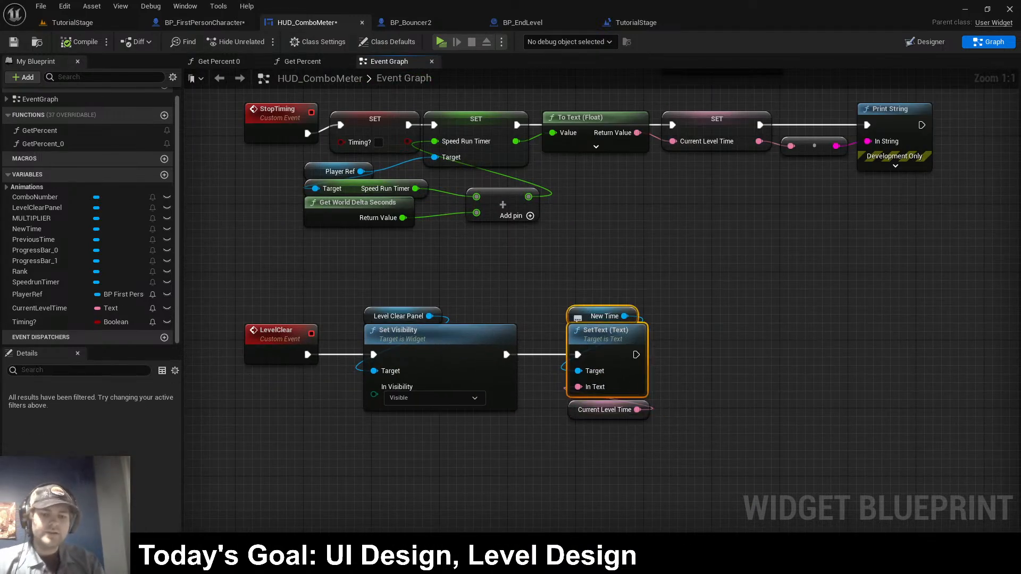
pyautogui.moveTo(595, 290); pyautogui.dragTo(618, 332)
pyautogui.click(581, 409)
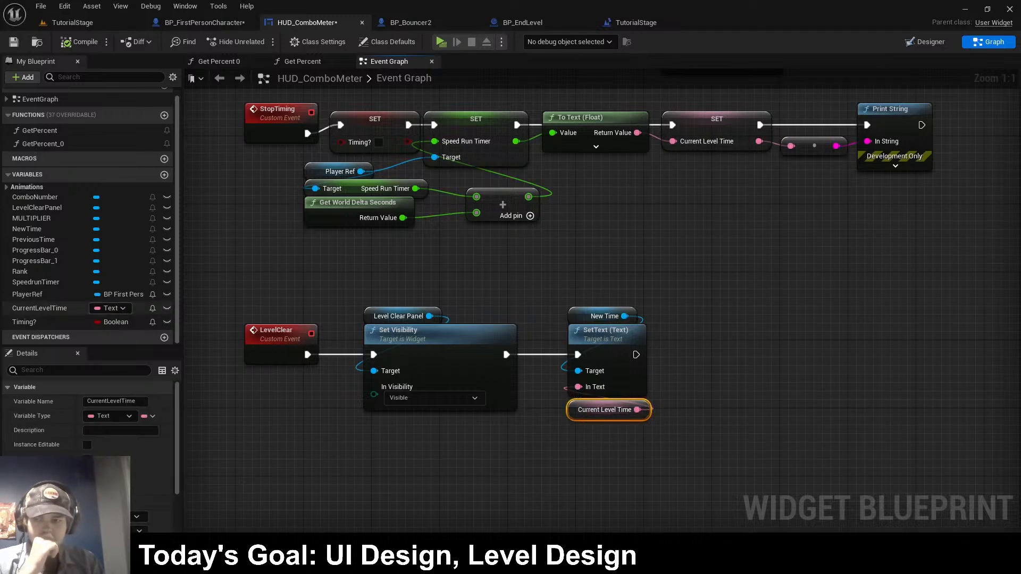
# - Check the type options of the CurrentLevelTime variable and examine how the SpeedrunTiming and StopTiming events convert the timer to text
pyautogui.click(40, 308)
pyautogui.click(109, 416)
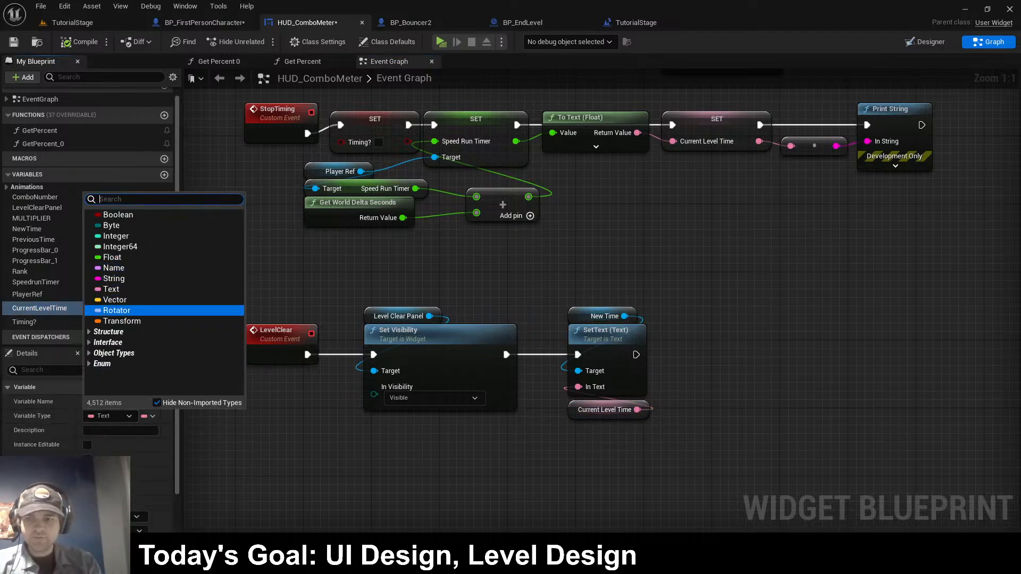
pyautogui.press('Escape')
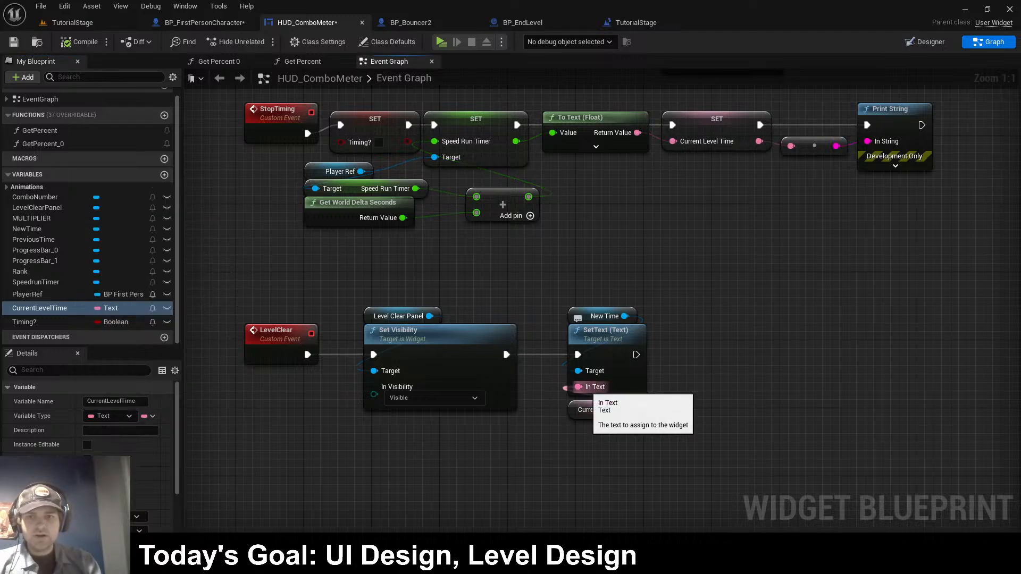
pyautogui.moveTo(613, 209); pyautogui.dragTo(555, 432, button='right')
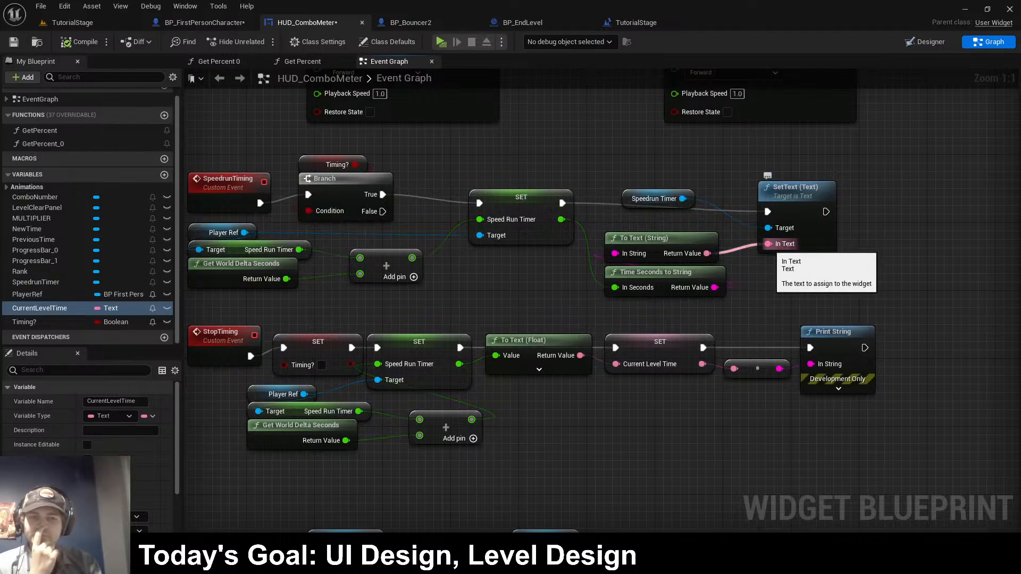
pyautogui.moveTo(768, 244); pyautogui.dragTo(819, 74, button='right')
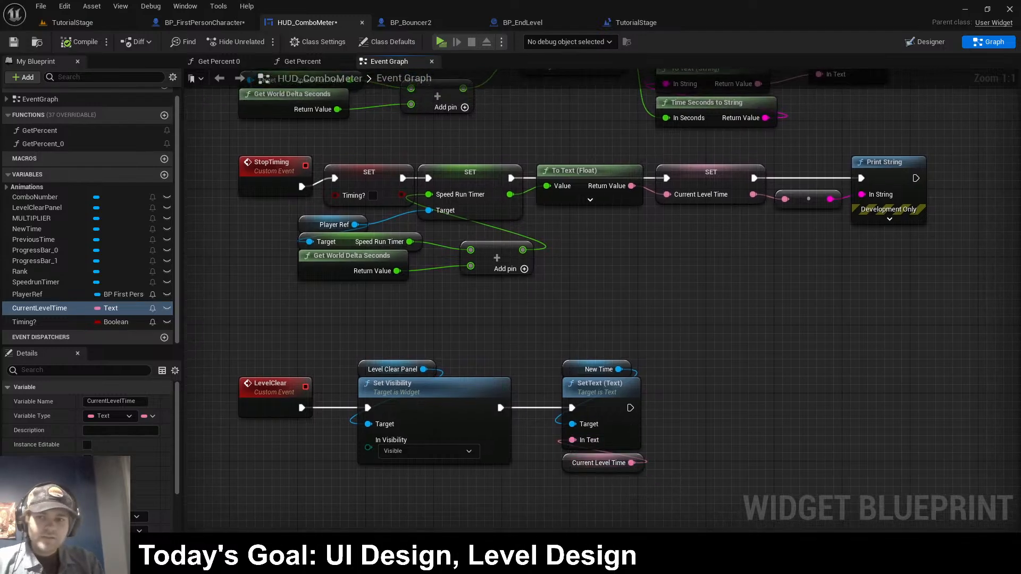
pyautogui.moveTo(631, 265); pyautogui.dragTo(611, 296, button='right')
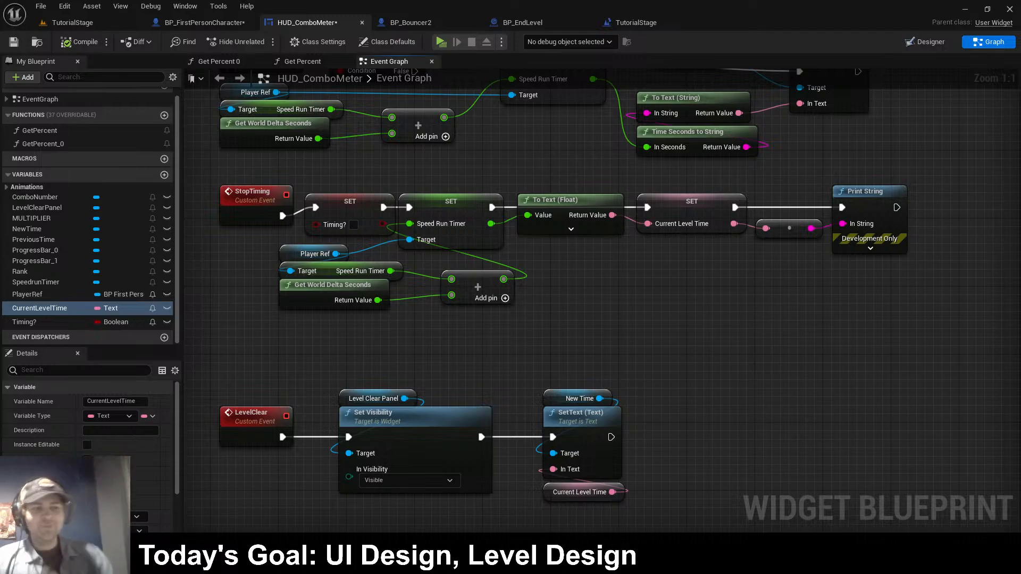
# - Delete the SET Current Level Time node, its text-to-string conversion and the Print String node from the StopTiming event
pyautogui.click(579, 493)
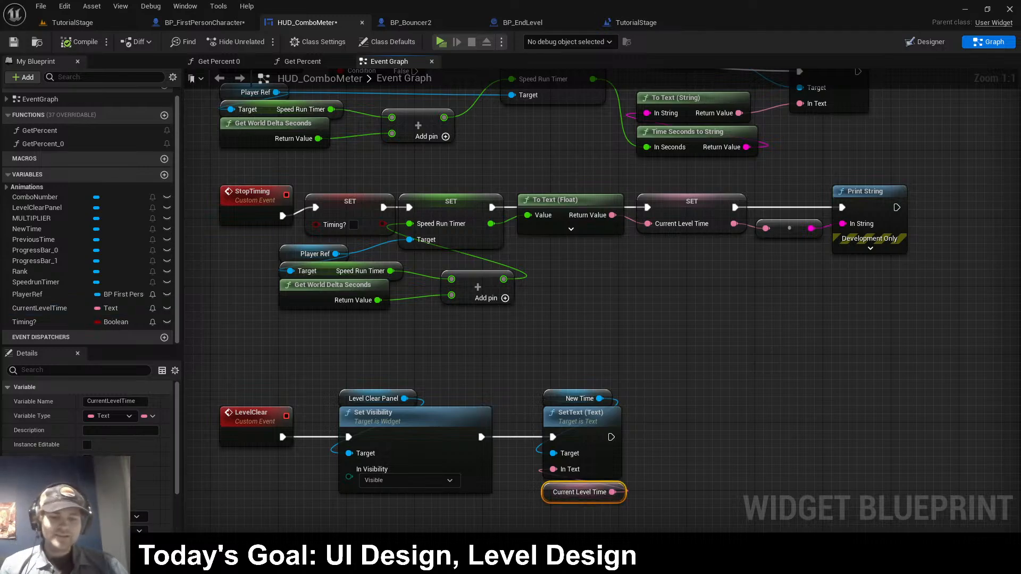
pyautogui.press('Escape')
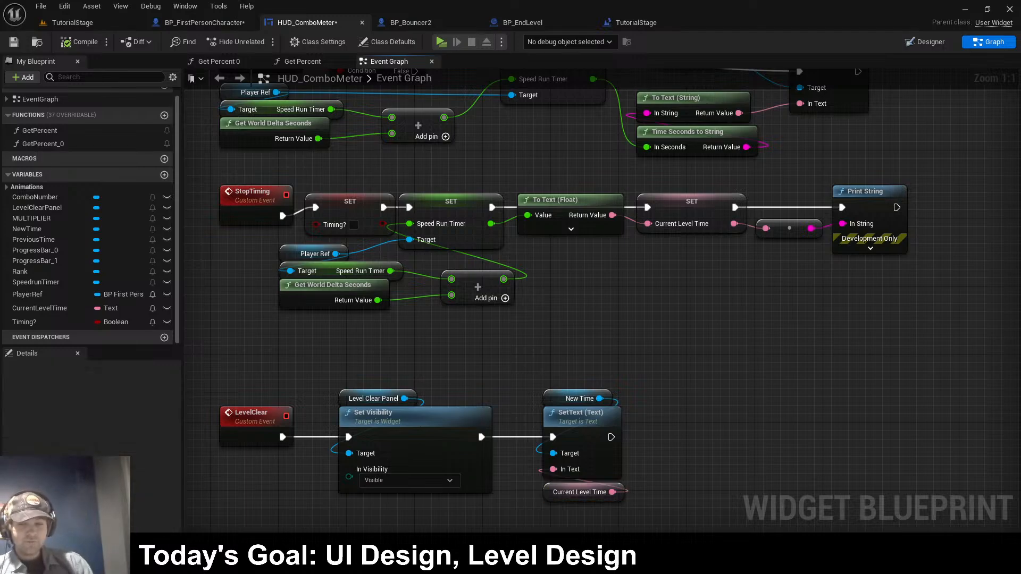
pyautogui.click(53, 309)
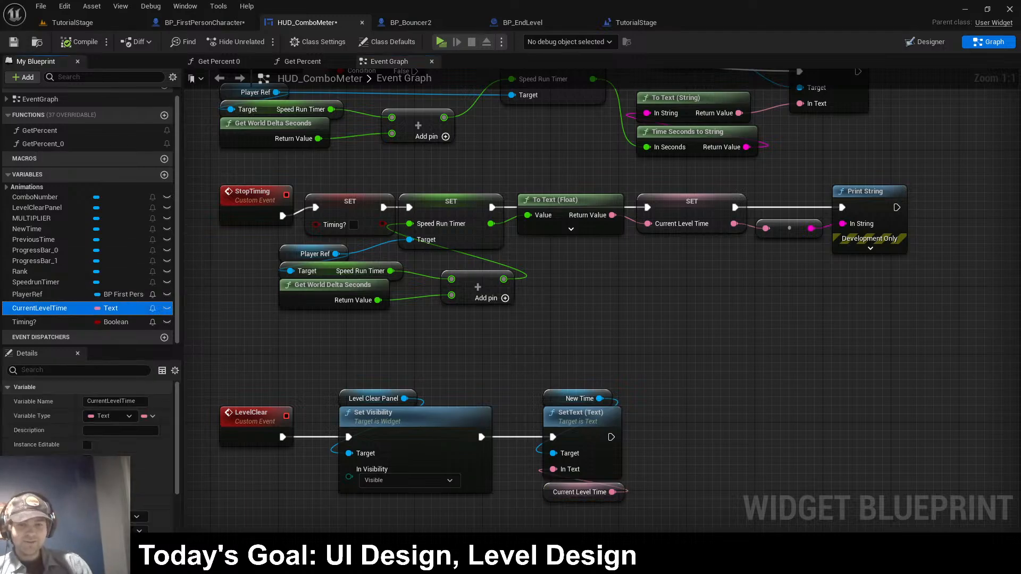
pyautogui.click(579, 492)
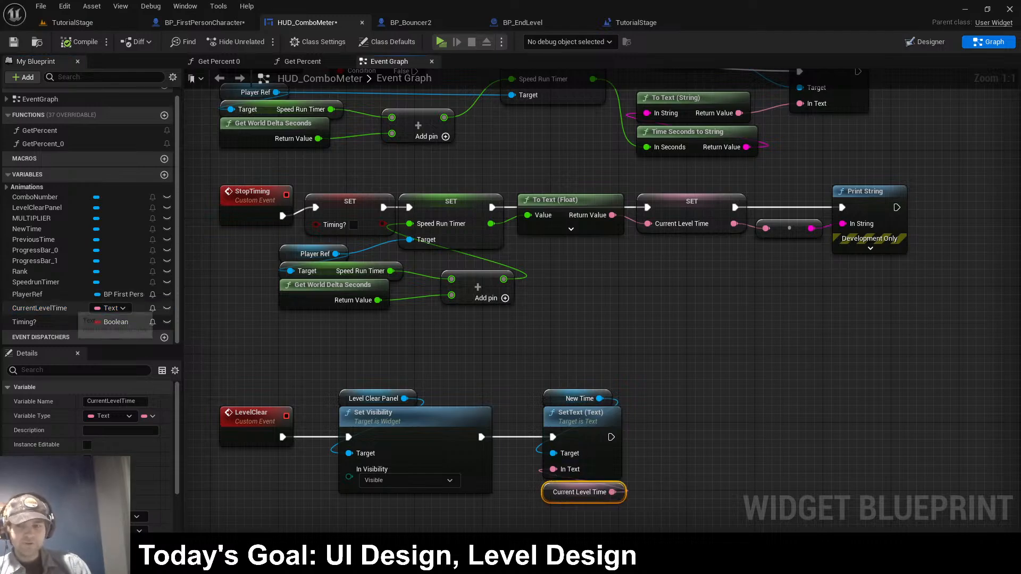
pyautogui.moveTo(671, 247); pyautogui.dragTo(850, 183)
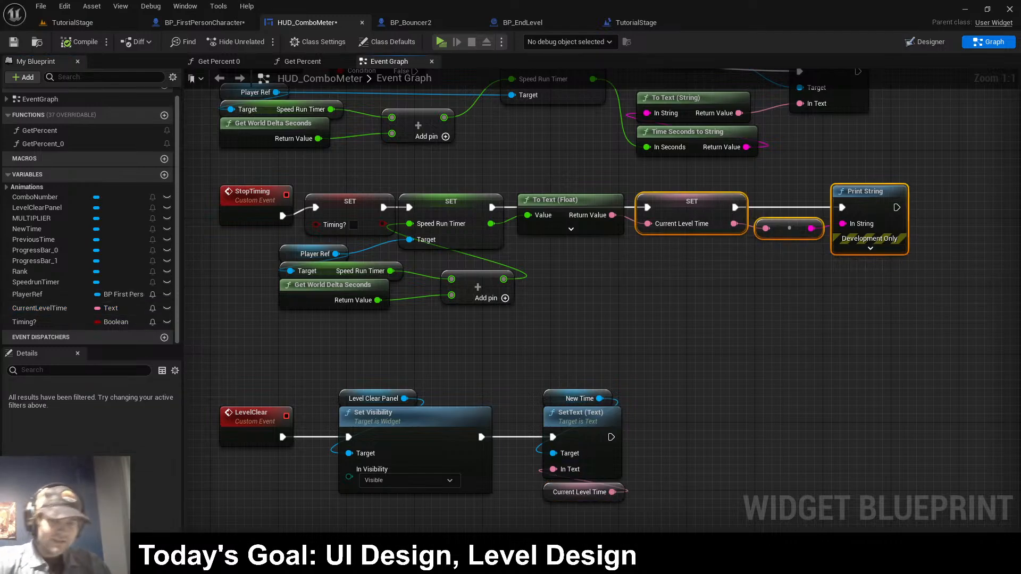
pyautogui.press('Delete')
# - Change the CurrentLevelTime variable's type to Float, accept the type change and close the reference search results
pyautogui.moveTo(696, 276); pyautogui.dragTo(679, 258, button='right')
pyautogui.click(538, 470)
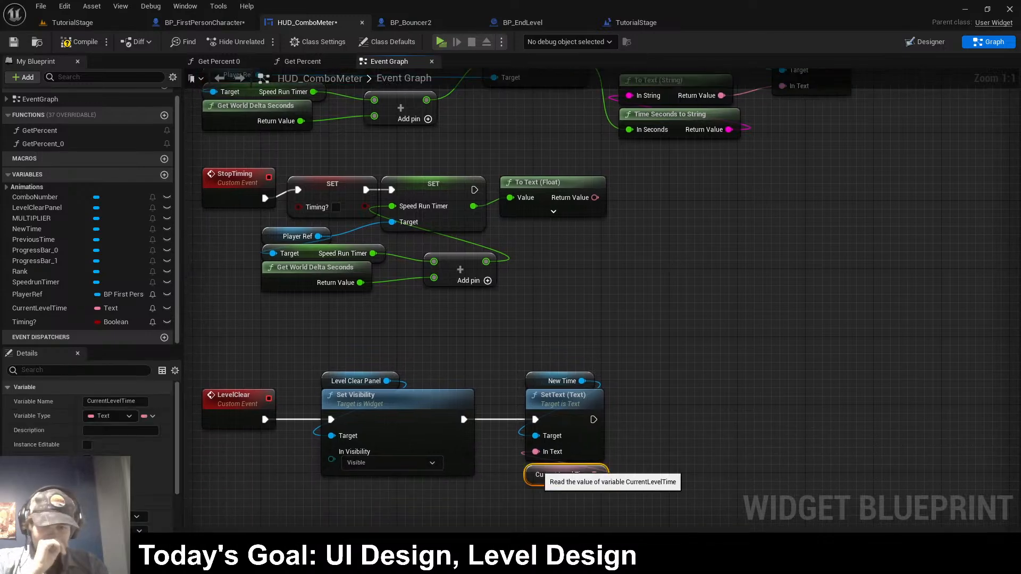
pyautogui.click(109, 416)
pyautogui.click(109, 258)
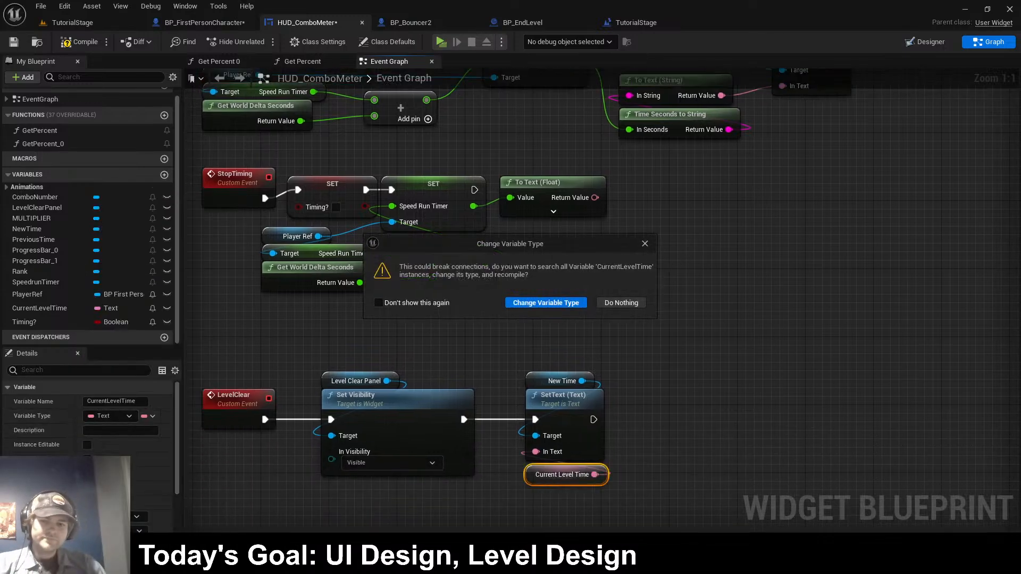
pyautogui.click(546, 302)
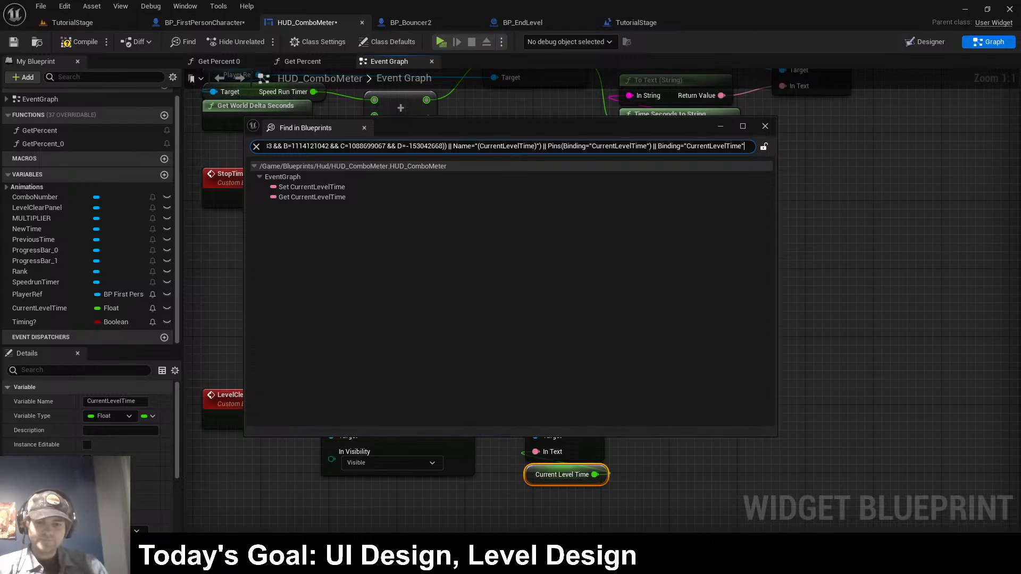
pyautogui.click(743, 126)
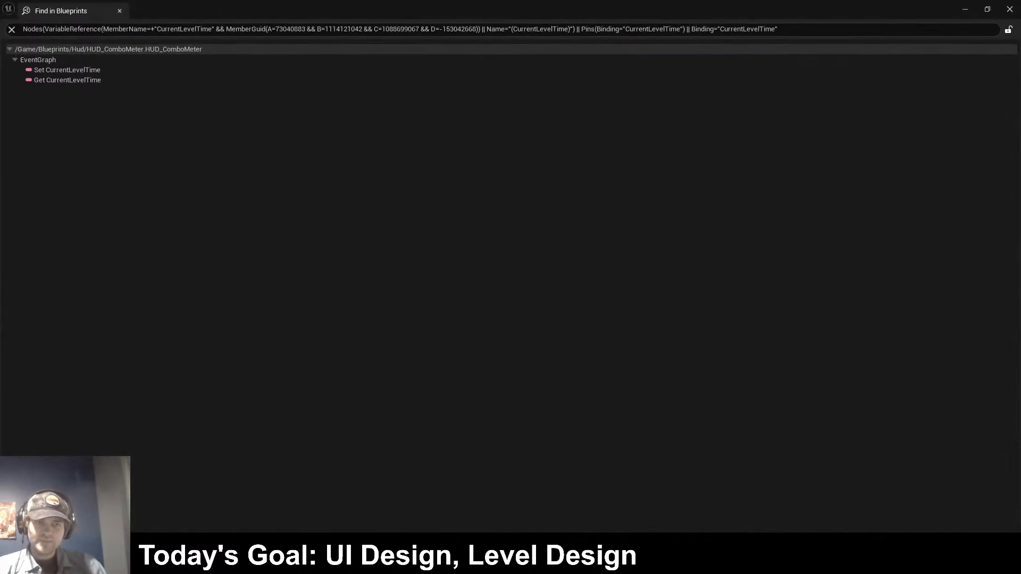
pyautogui.click(1009, 9)
# - In the LevelClear event, detach Current Level Time from the New Time SetText node and spread the nodes apart
pyautogui.moveTo(607, 355); pyautogui.dragTo(542, 392)
pyautogui.moveTo(554, 474); pyautogui.dragTo(694, 447)
pyautogui.keyDown('alt'); pyautogui.click(586, 483); pyautogui.keyUp('alt')
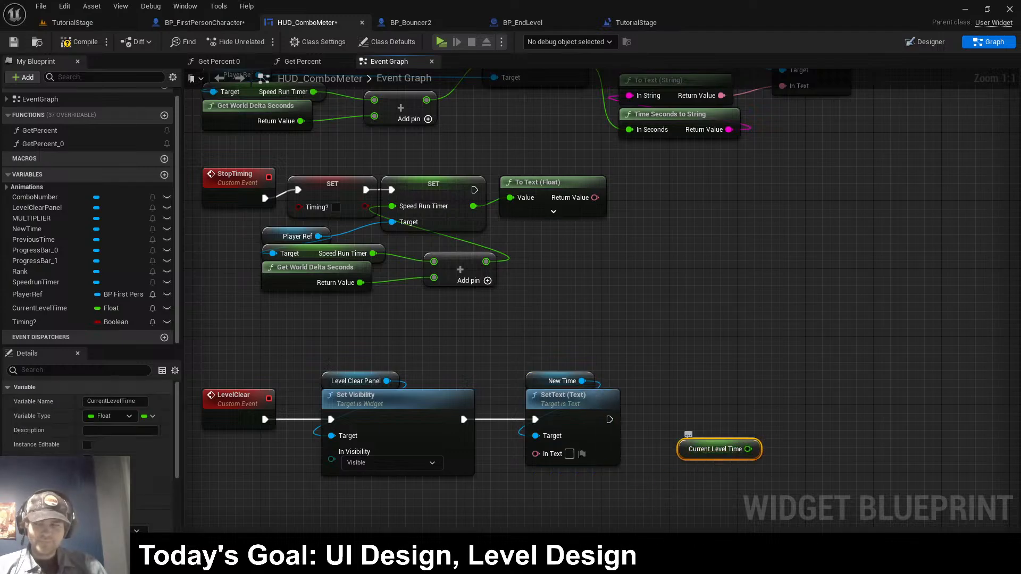
pyautogui.moveTo(517, 358); pyautogui.dragTo(580, 394)
pyautogui.click(646, 383)
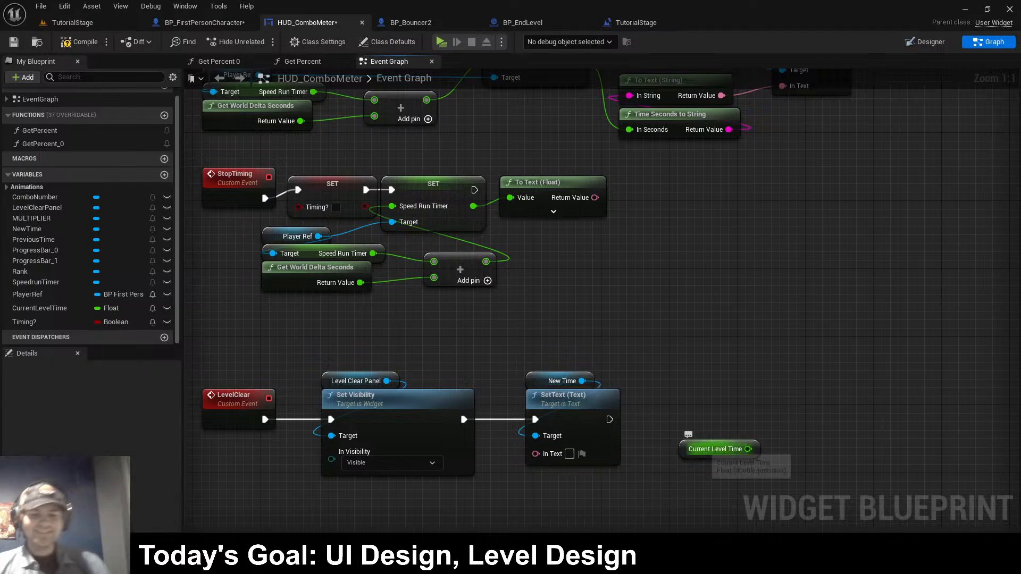
pyautogui.moveTo(707, 450); pyautogui.dragTo(580, 493)
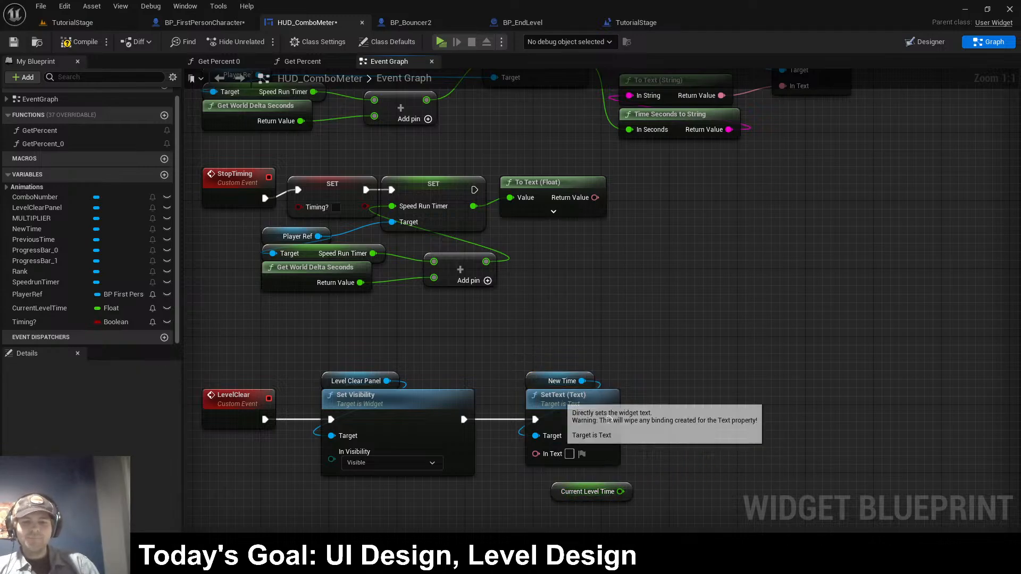
pyautogui.moveTo(591, 355); pyautogui.dragTo(680, 400)
pyautogui.moveTo(584, 492); pyautogui.dragTo(499, 501)
# - Duplicate SpeedrunTiming's To Text (String) and Time Seconds to String nodes into LevelClear and wire Current Level Time through them into SetText
pyautogui.moveTo(500, 499); pyautogui.dragTo(462, 517, button='right')
pyautogui.scroll(-2, 483, 467)
pyautogui.moveTo(536, 265); pyautogui.dragTo(598, 209)
pyautogui.moveTo(590, 362); pyautogui.dragTo(586, 226, button='right')
pyautogui.click(586, 226)
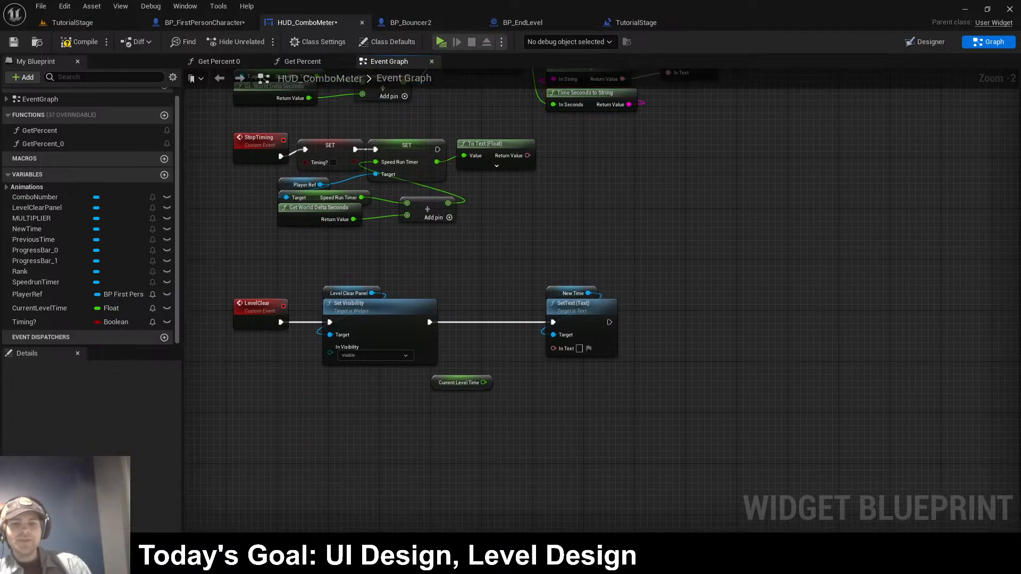
pyautogui.hotkey('ctrl', 'v')
pyautogui.moveTo(484, 382); pyautogui.dragTo(523, 424)
pyautogui.moveTo(590, 398); pyautogui.dragTo(554, 349)
pyautogui.moveTo(545, 361); pyautogui.dragTo(575, 376)
pyautogui.click(435, 395)
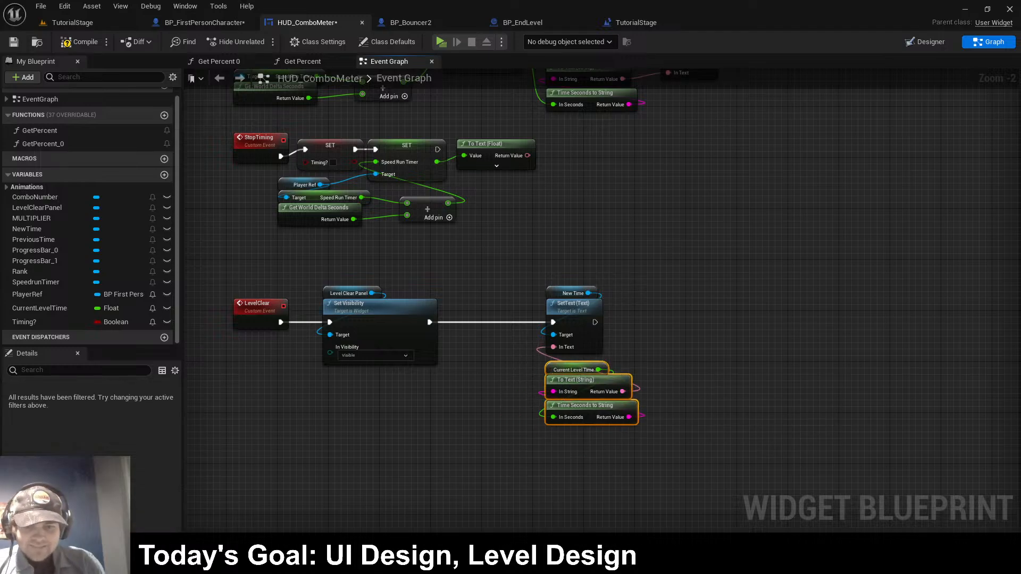
# - Move the New Time SetText node and its conversion nodes closer to Set Visibility in the LevelClear event
pyautogui.moveTo(533, 280); pyautogui.dragTo(571, 410)
pyautogui.moveTo(580, 334); pyautogui.dragTo(497, 334)
pyautogui.click(452, 261)
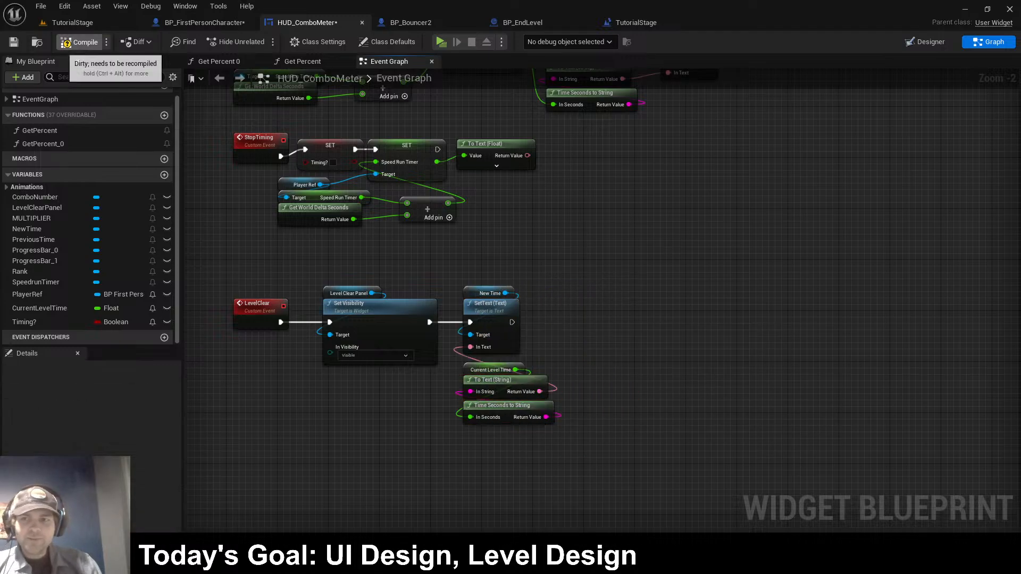
# - Compile the widget and play the level into the portal to check the New Best time on the level-clear panel
pyautogui.click(79, 42)
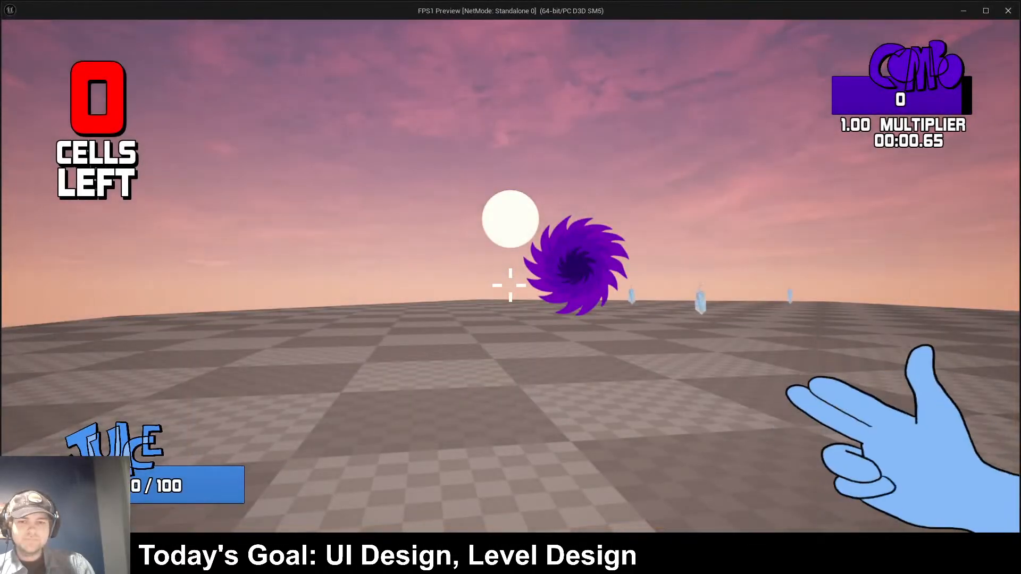
pyautogui.press('w')
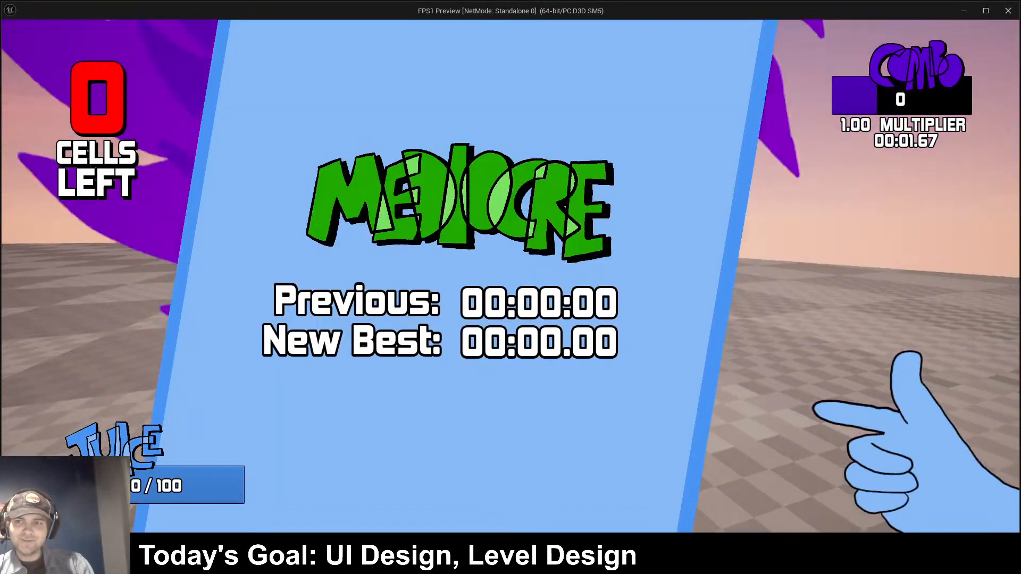
pyautogui.press('Escape')
# - Shift the New Time SetText group away from Set Visibility in LevelClear, and undo that move
pyautogui.scroll(2, 554, 285)
pyautogui.moveTo(588, 257); pyautogui.dragTo(457, 462)
pyautogui.moveTo(455, 296); pyautogui.dragTo(505, 297)
pyautogui.click(495, 223)
pyautogui.moveTo(494, 223); pyautogui.dragTo(604, 380, button='right')
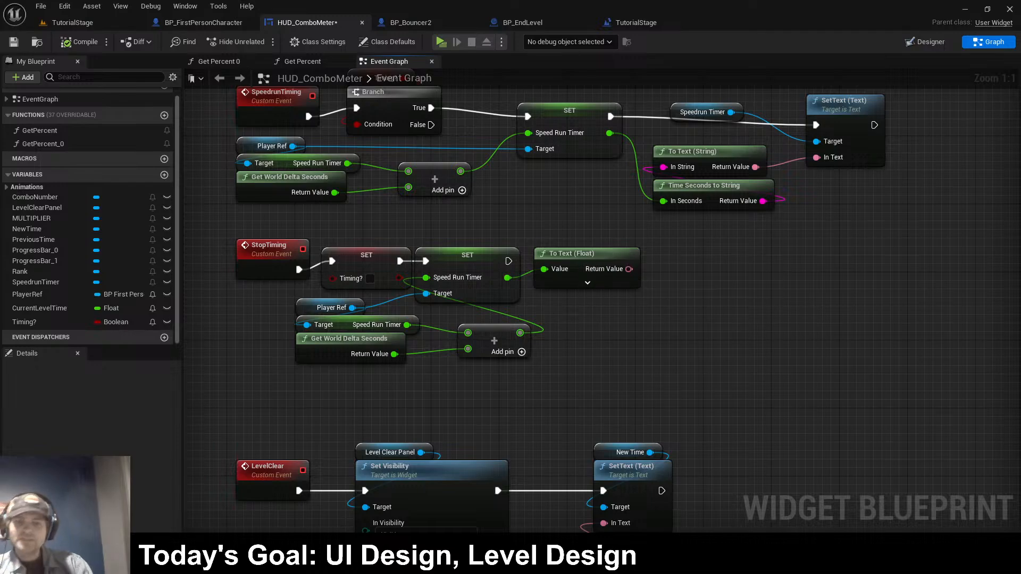
pyautogui.hotkey('ctrl', 'z')
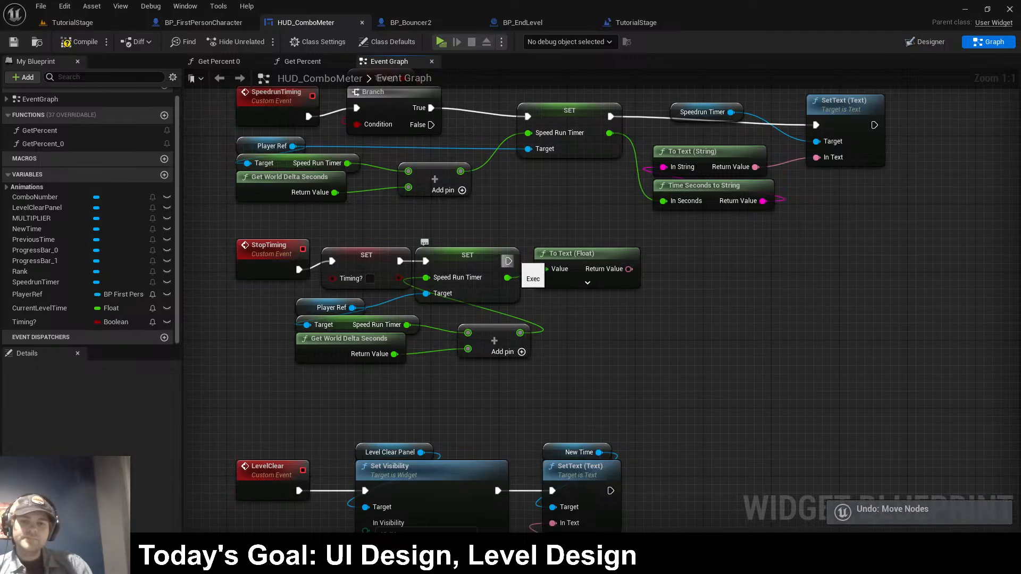
# - Undo the node moves, wiring and pasting of the time conversion nodes in the LevelClear event
pyautogui.scroll(-3, 415, 345)
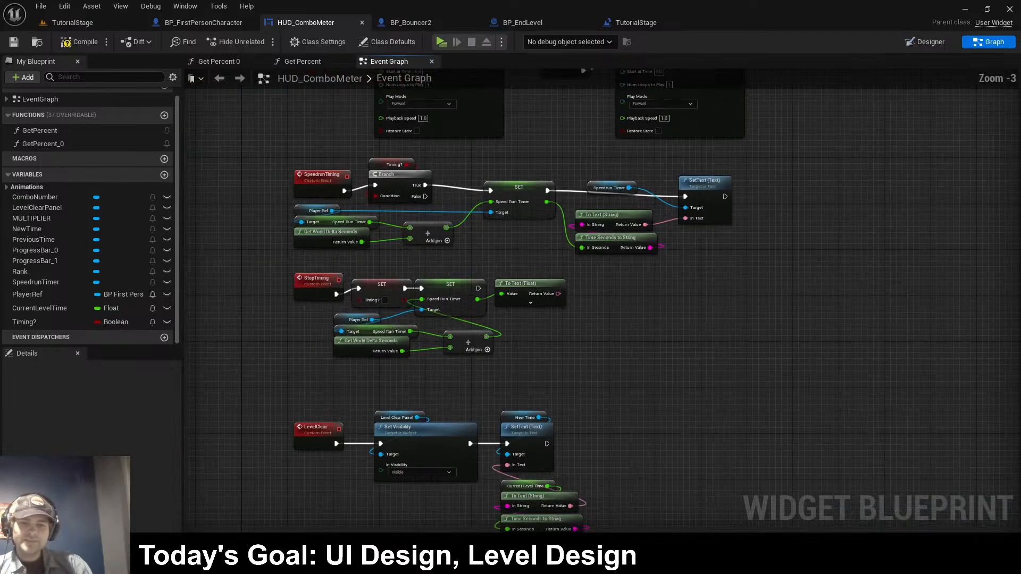
pyautogui.hotkey('ctrl', 'z')
pyautogui.hotkey('ctrl', 'z')
pyautogui.hotkey('ctrl', 'z')
pyautogui.hotkey('ctrl', 'z')
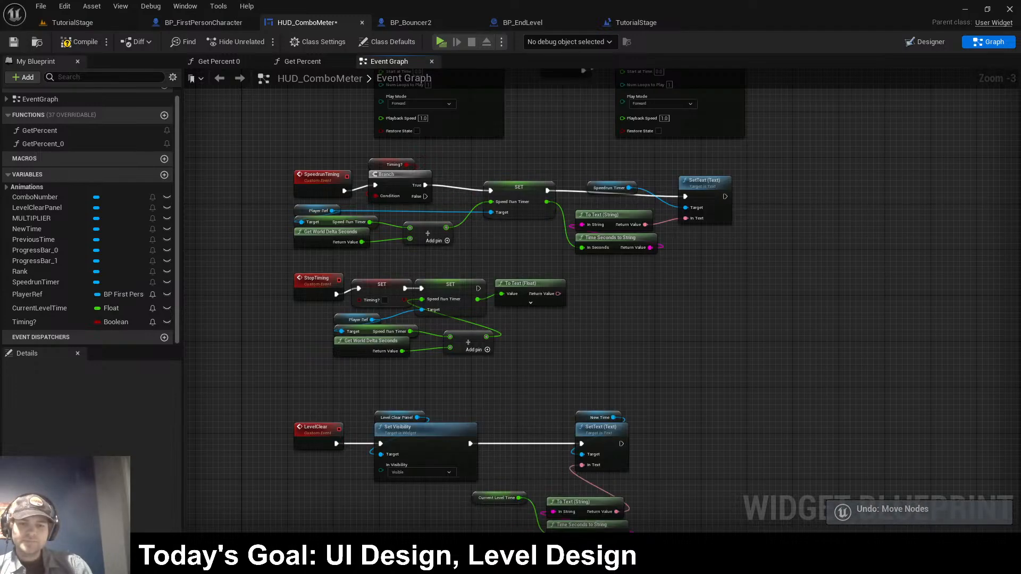
pyautogui.hotkey('ctrl', 'z')
pyautogui.hotkey('ctrl', 'z')
# - Copy To Text (String) and Time Seconds to String from SpeedrunTiming into LevelClear and connect Current Level Time to In Seconds
pyautogui.moveTo(597, 357); pyautogui.dragTo(598, 236, button='right')
pyautogui.moveTo(585, 295); pyautogui.dragTo(578, 363, button='right')
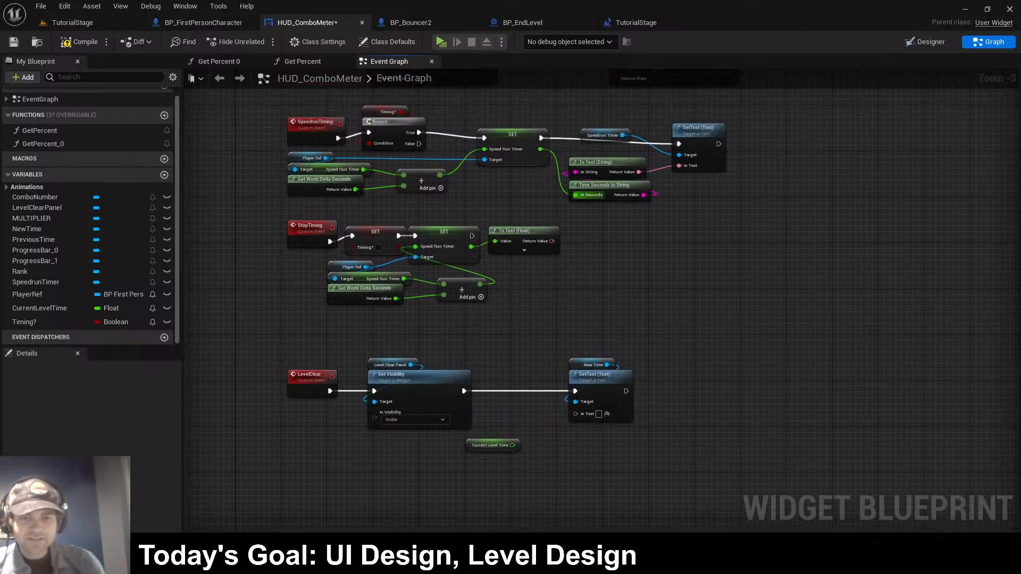
pyautogui.moveTo(659, 221); pyautogui.dragTo(612, 174)
pyautogui.hotkey('ctrl', 'c')
pyautogui.hotkey('ctrl', 'v')
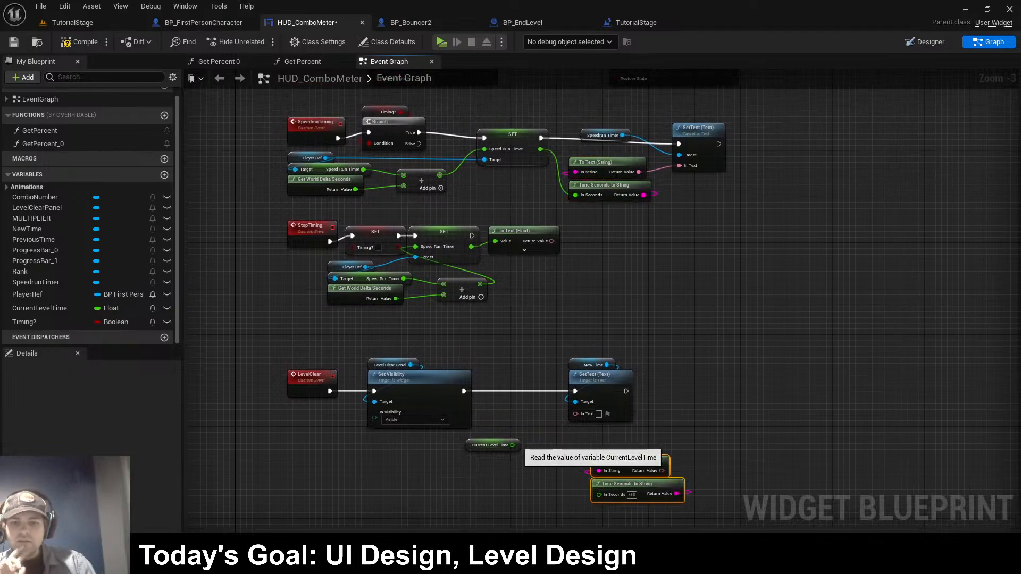
pyautogui.moveTo(512, 445); pyautogui.dragTo(599, 446)
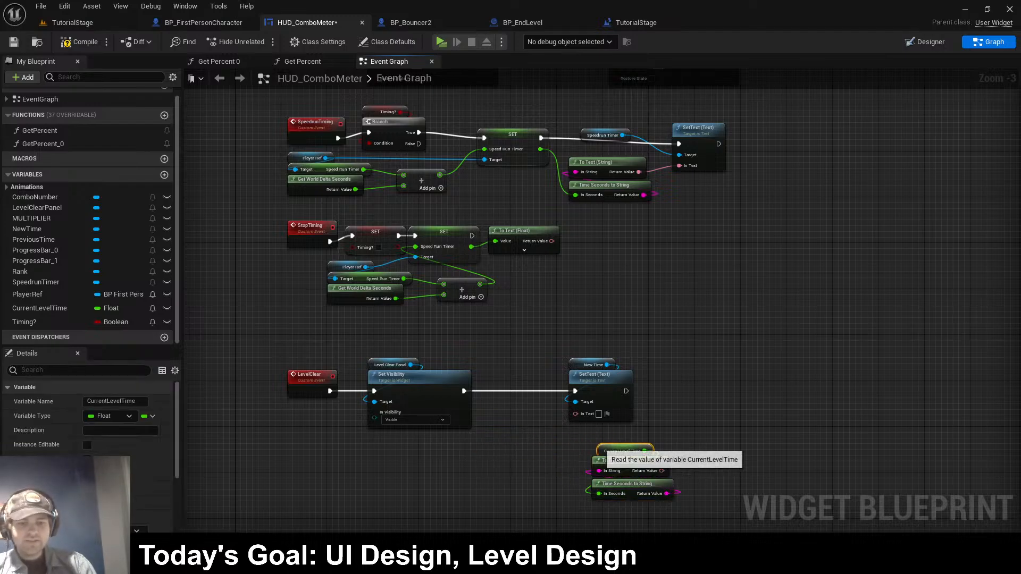
pyautogui.click(598, 442)
pyautogui.click(598, 448)
# - Connect the converted time to the New Time SetText node's In Text and align the node group beside Set Visibility
pyautogui.moveTo(685, 508); pyautogui.dragTo(576, 414)
pyautogui.moveTo(659, 425); pyautogui.dragTo(659, 414, button='right')
pyautogui.moveTo(676, 494); pyautogui.dragTo(527, 361)
pyautogui.click(580, 391)
pyautogui.scroll(3, 650, 309)
pyautogui.moveTo(609, 254); pyautogui.dragTo(671, 265, button='right')
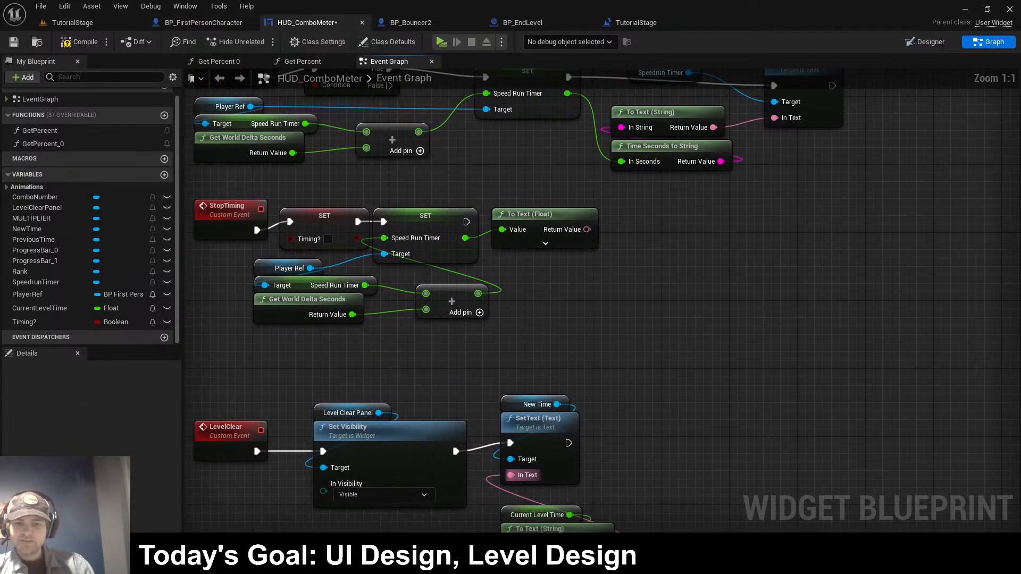
pyautogui.moveTo(543, 347); pyautogui.dragTo(576, 533)
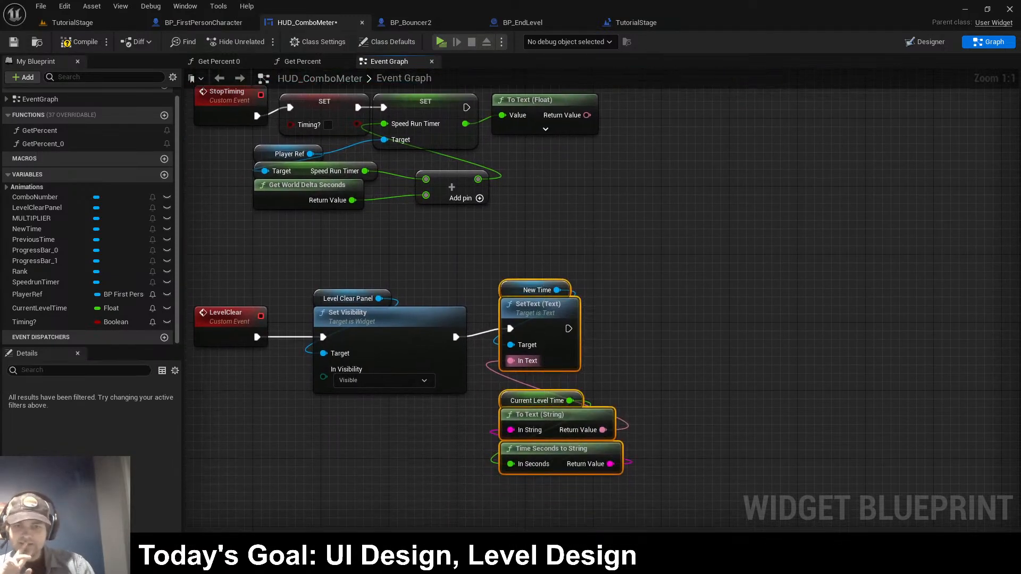
pyautogui.moveTo(531, 309); pyautogui.dragTo(531, 318)
# - In StopTiming, nudge the SET Speed Run Timer node and move To Text (Float) down to free space after it
pyautogui.rightClick(579, 238)
pyautogui.moveTo(579, 237); pyautogui.dragTo(601, 322, button='right')
pyautogui.click(581, 266)
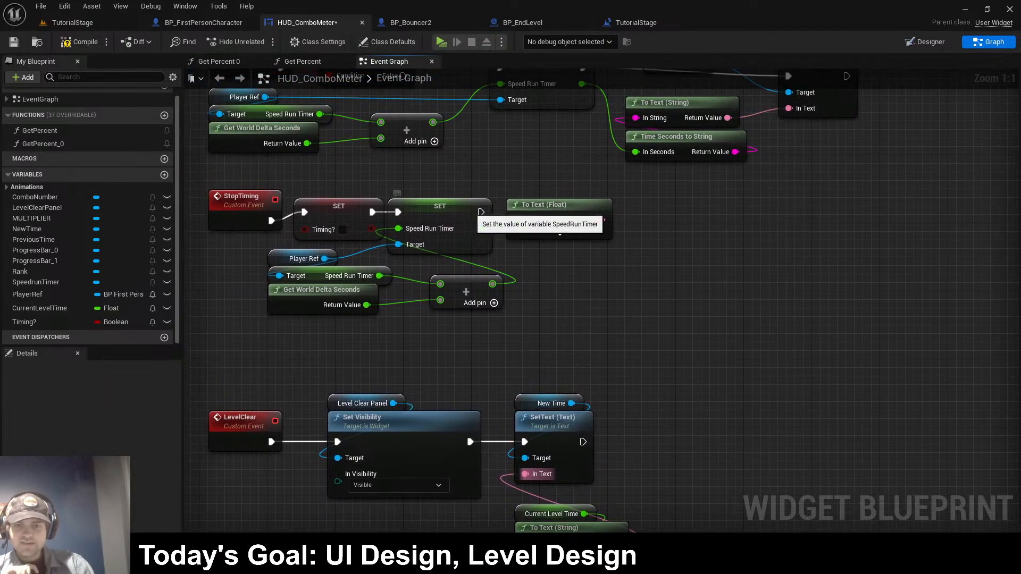
pyautogui.moveTo(397, 201); pyautogui.dragTo(405, 201)
pyautogui.moveTo(517, 203); pyautogui.dragTo(526, 245)
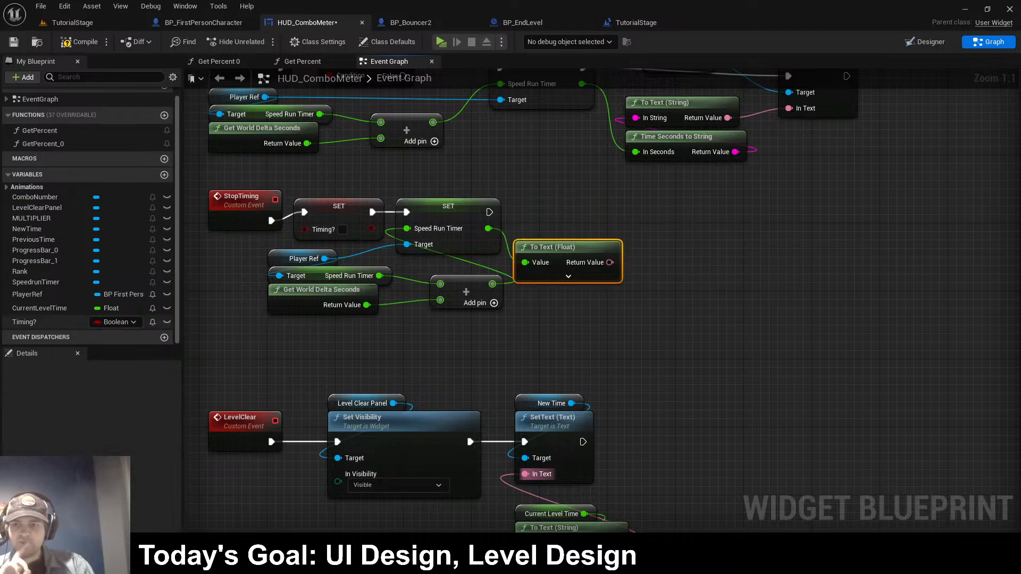
# - Add a SET Current Level Time node after SET Speed Run Timer in StopTiming and feed it the Speed Run Timer value
pyautogui.moveTo(40, 308); pyautogui.dragTo(550, 216)
pyautogui.click(585, 237)
pyautogui.moveTo(489, 212); pyautogui.dragTo(587, 218)
pyautogui.moveTo(489, 228); pyautogui.dragTo(543, 229)
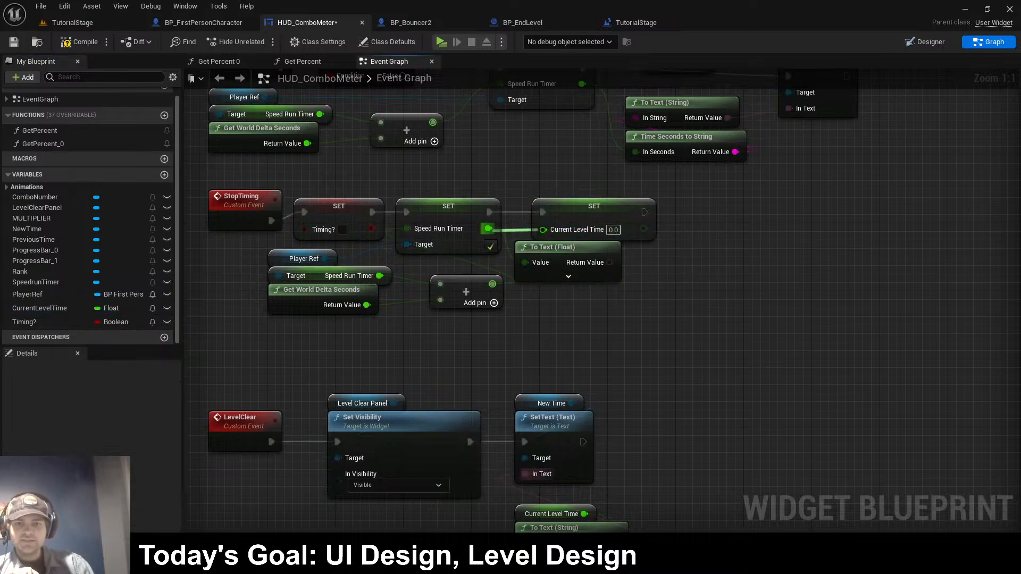
# - Compile the widget, play the level into the portal to check the New Best time, and stop the preview
pyautogui.click(80, 42)
pyautogui.click(441, 42)
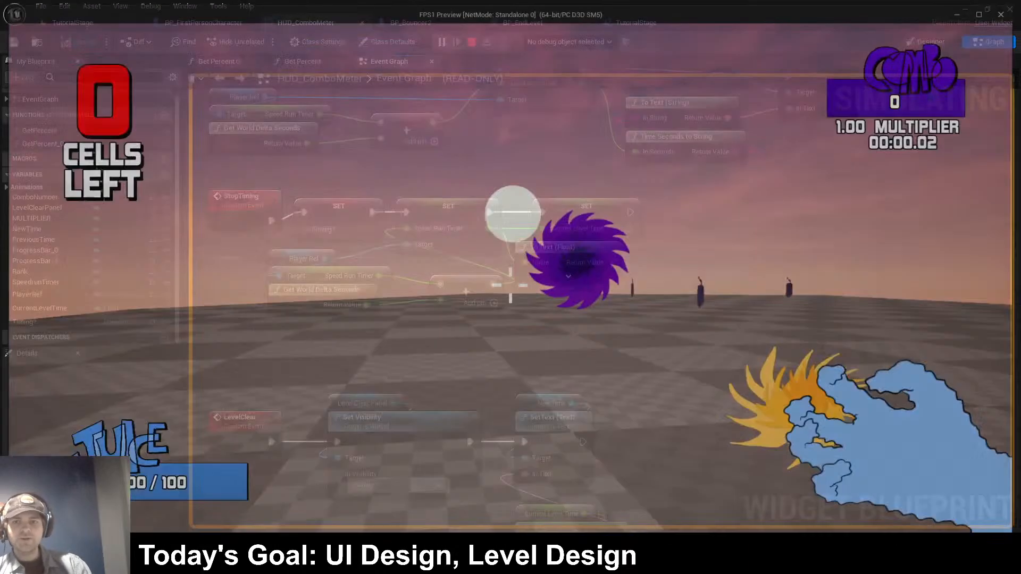
pyautogui.press('w')
pyautogui.press('w')
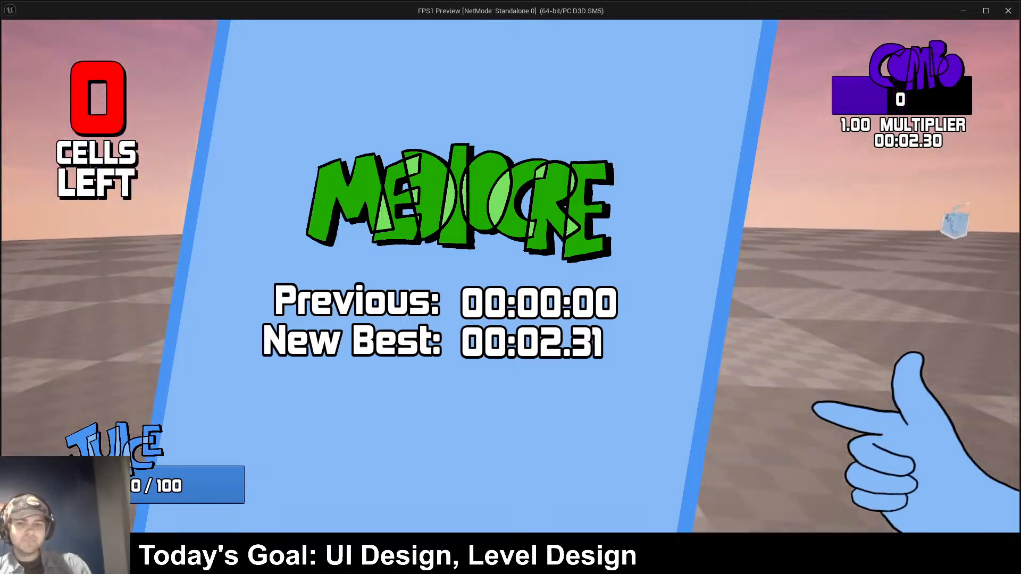
pyautogui.press('Escape')
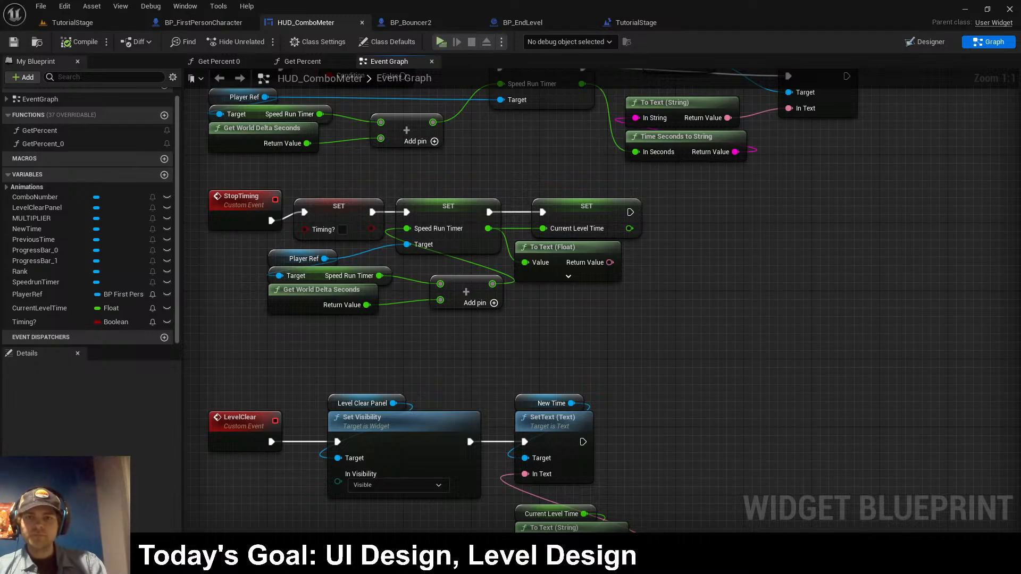
# - Play the level through the portal to check the New Best time on the level-clear panel, and stop the preview
pyautogui.click(442, 41)
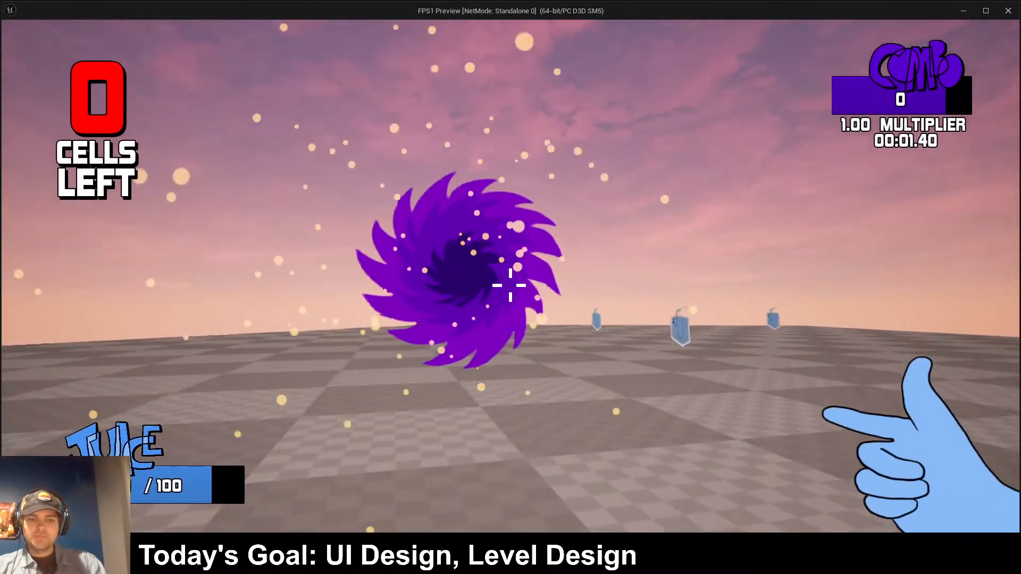
pyautogui.click(511, 285)
pyautogui.click(511, 285)
pyautogui.click(510, 286)
pyautogui.click(510, 286)
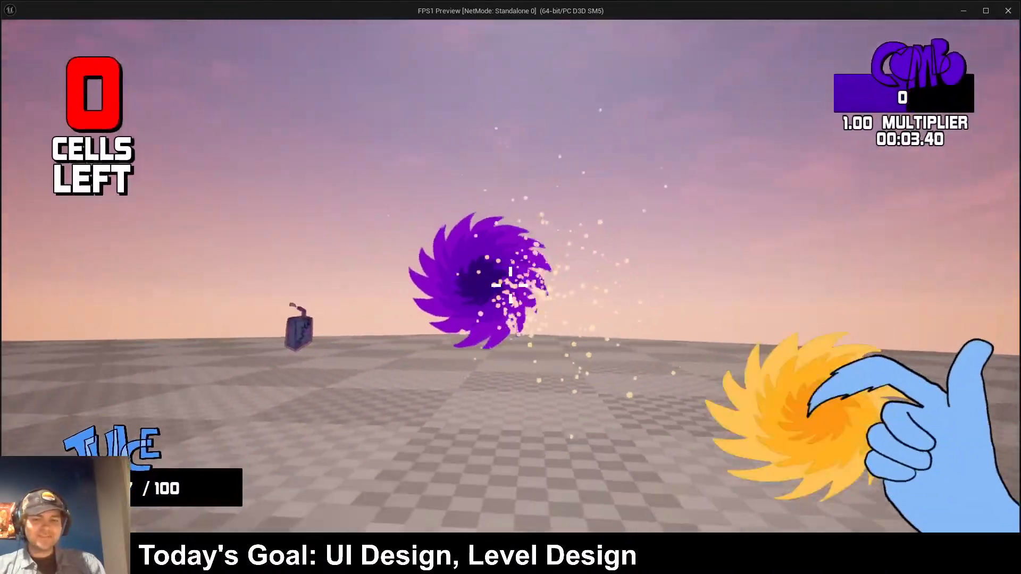
pyautogui.press('w')
pyautogui.click(510, 285)
pyautogui.click(510, 286)
pyautogui.click(510, 285)
pyautogui.click(511, 286)
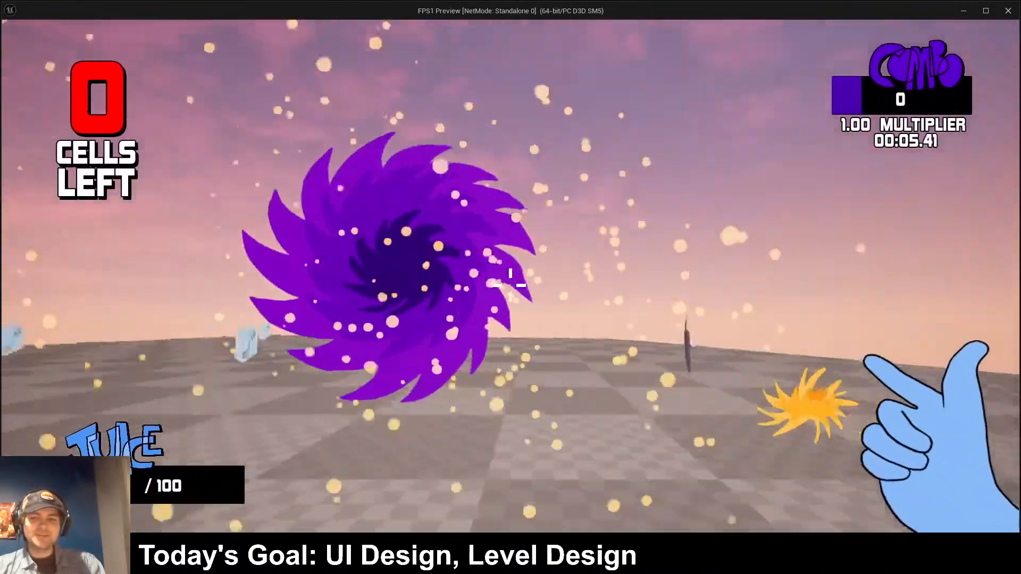
pyautogui.click(511, 286)
pyautogui.press('w')
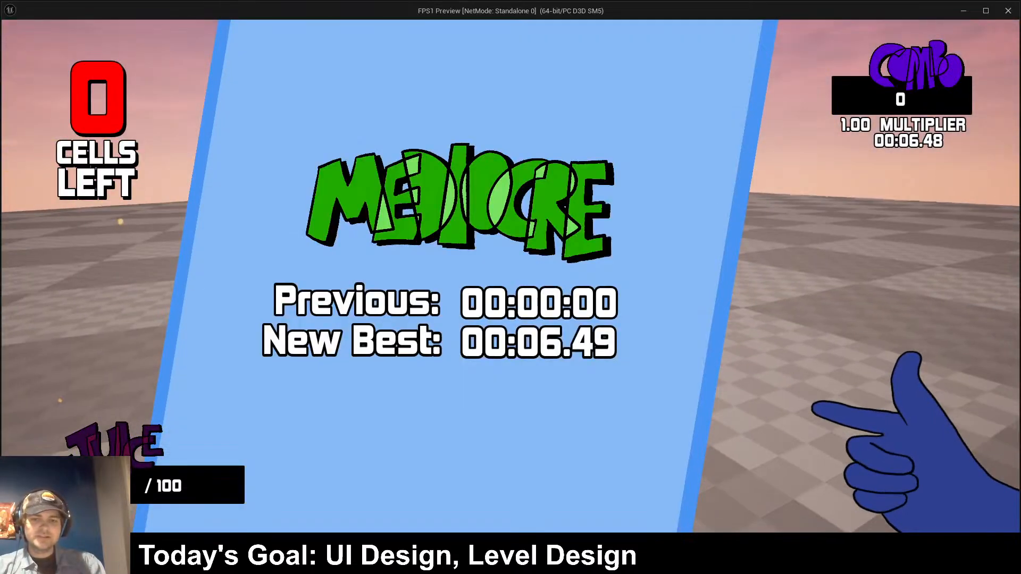
pyautogui.press('Escape')
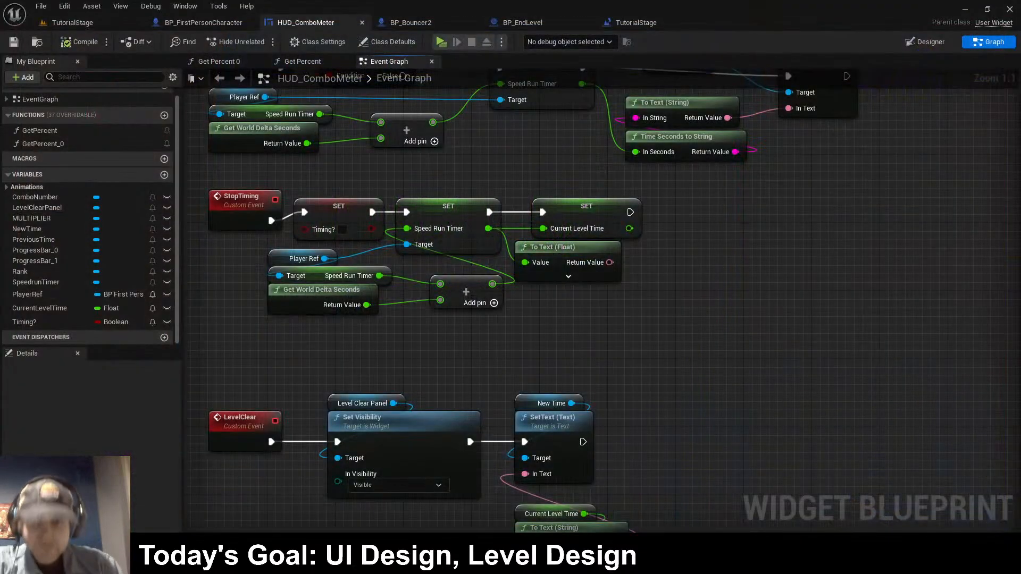
# - In BP_FirstPersonCharacter, create a float variable CurrentTime, compile, and assign it to the SpeedrunTimes category
pyautogui.click(203, 23)
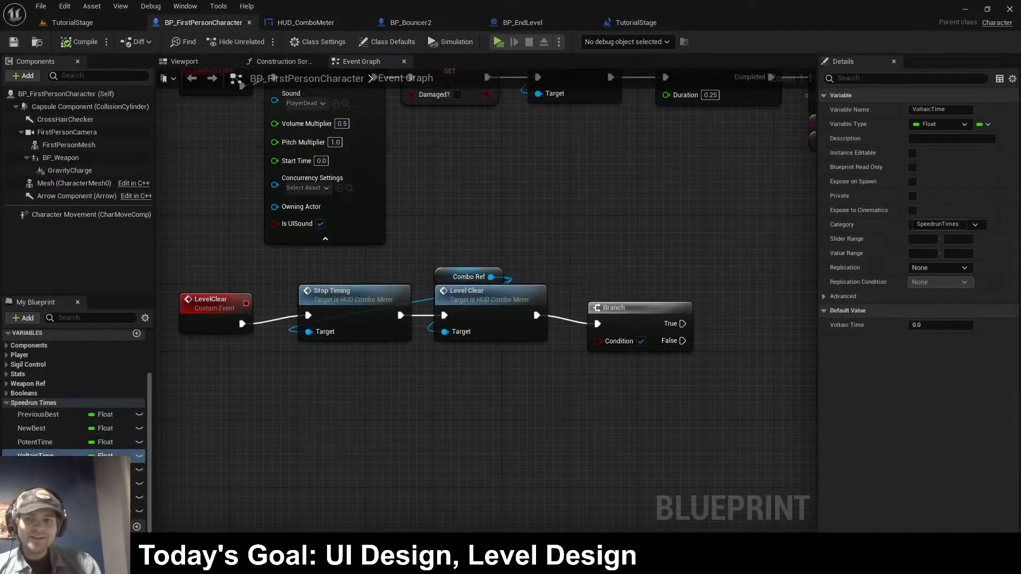
pyautogui.click(136, 333)
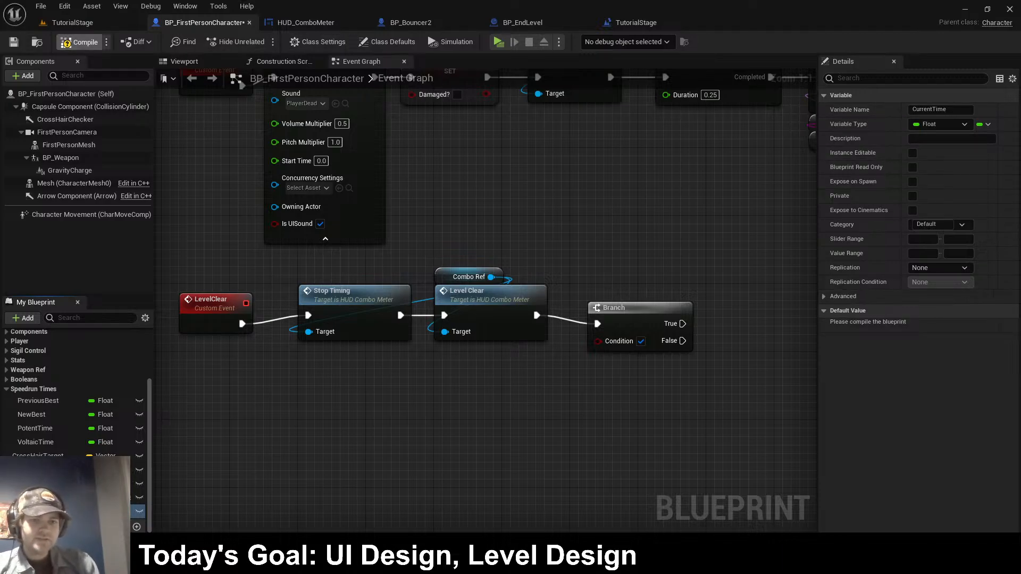
pyautogui.click(80, 42)
pyautogui.click(940, 223)
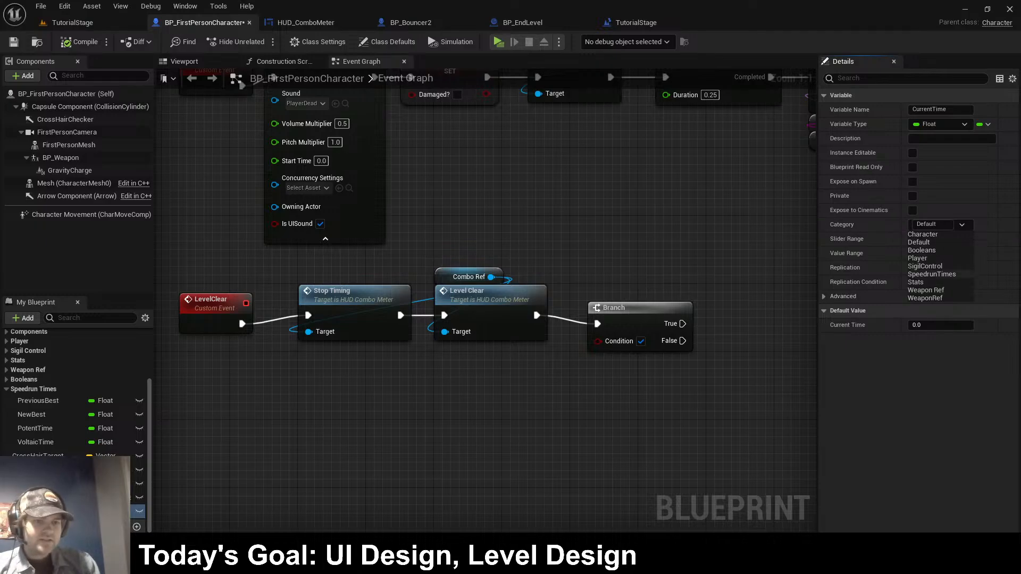
pyautogui.click(932, 275)
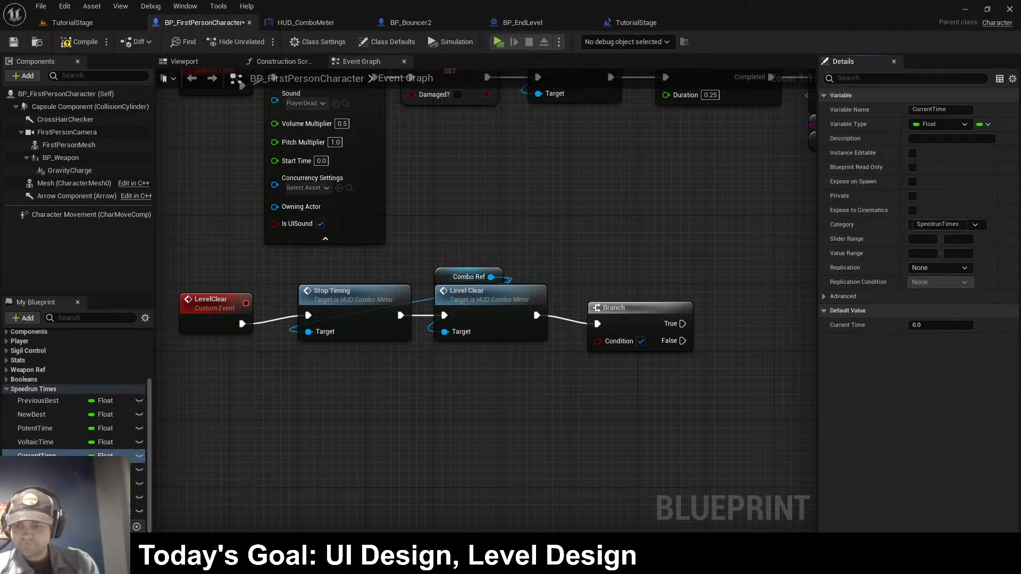
# - Straighten the Branch node after Level Clear and delete the unused New Best getter
pyautogui.moveTo(457, 404); pyautogui.dragTo(399, 406, button='right')
pyautogui.moveTo(555, 310); pyautogui.dragTo(563, 301)
pyautogui.moveTo(563, 319); pyautogui.dragTo(469, 322, button='right')
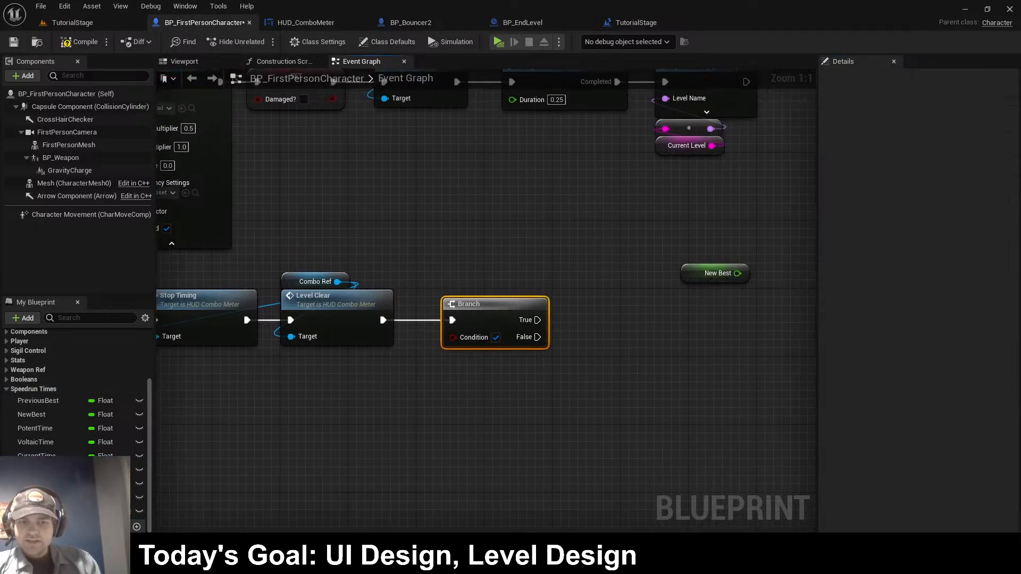
pyautogui.moveTo(656, 246); pyautogui.dragTo(719, 293)
pyautogui.click(720, 293)
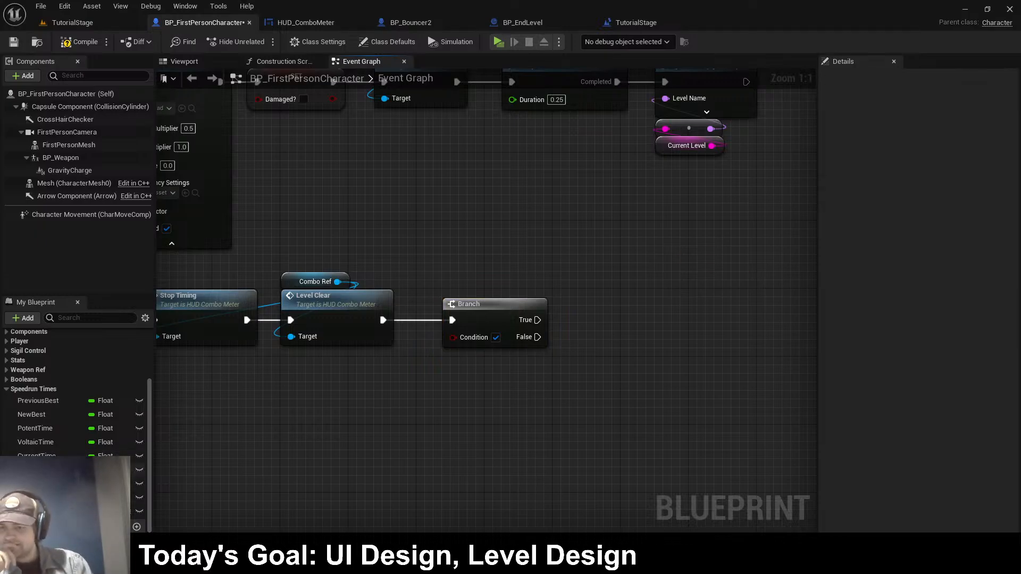
pyautogui.moveTo(36, 455); pyautogui.dragTo(505, 237)
pyautogui.click(519, 240)
pyautogui.moveTo(468, 304); pyautogui.dragTo(502, 303)
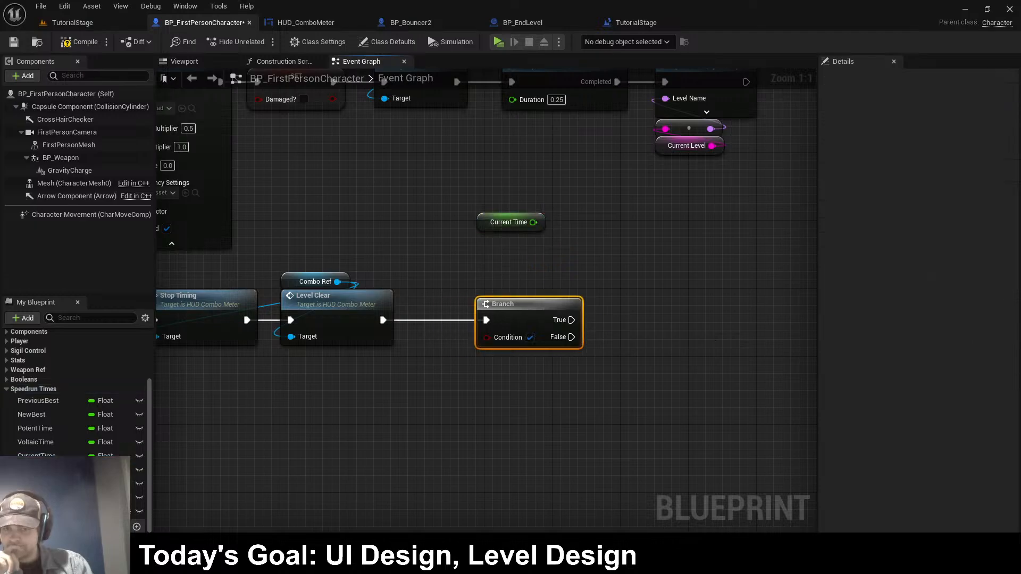
pyautogui.click(509, 223)
pyautogui.press('Delete')
# - Place a SET Current Time node above the Level Clear chain and move the Branch aside to make room for it
pyautogui.moveTo(36, 456); pyautogui.dragTo(445, 267)
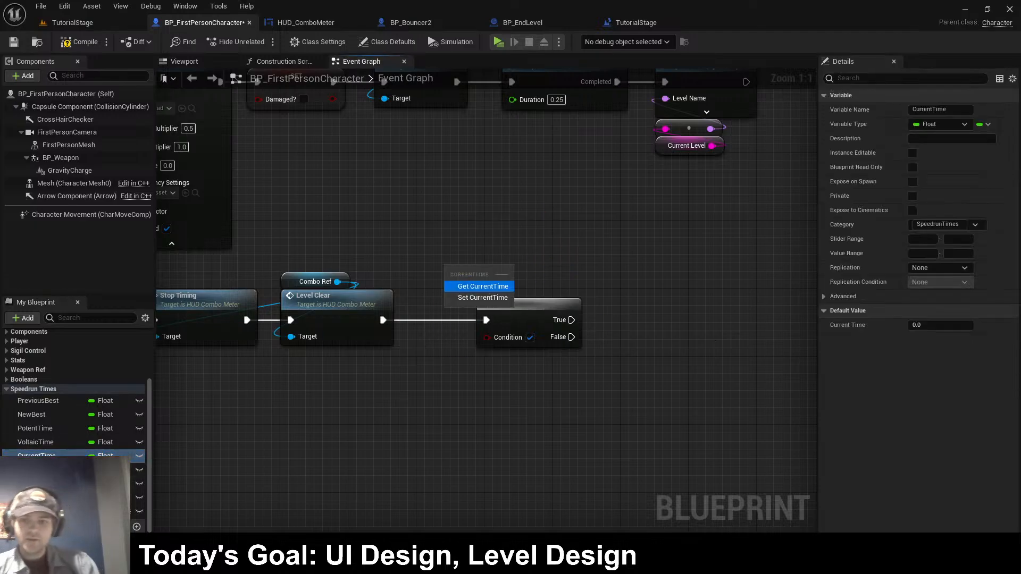
pyautogui.click(483, 297)
pyautogui.moveTo(482, 298); pyautogui.dragTo(392, 246)
pyautogui.moveTo(650, 280); pyautogui.dragTo(489, 246)
pyautogui.moveTo(502, 304); pyautogui.dragTo(570, 338)
pyautogui.moveTo(338, 282); pyautogui.dragTo(389, 282)
pyautogui.write('get')
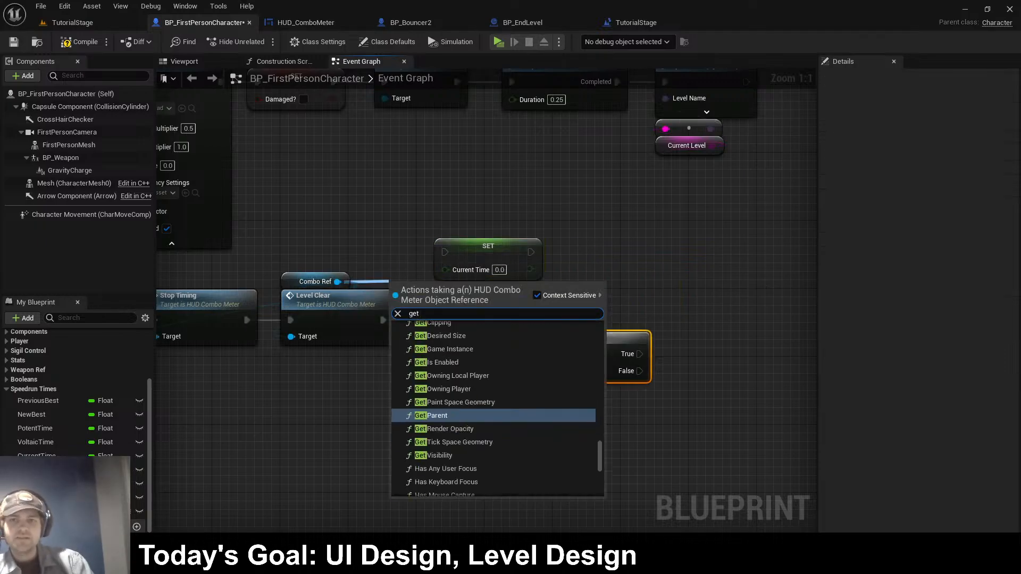
pyautogui.click(306, 23)
pyautogui.click(204, 23)
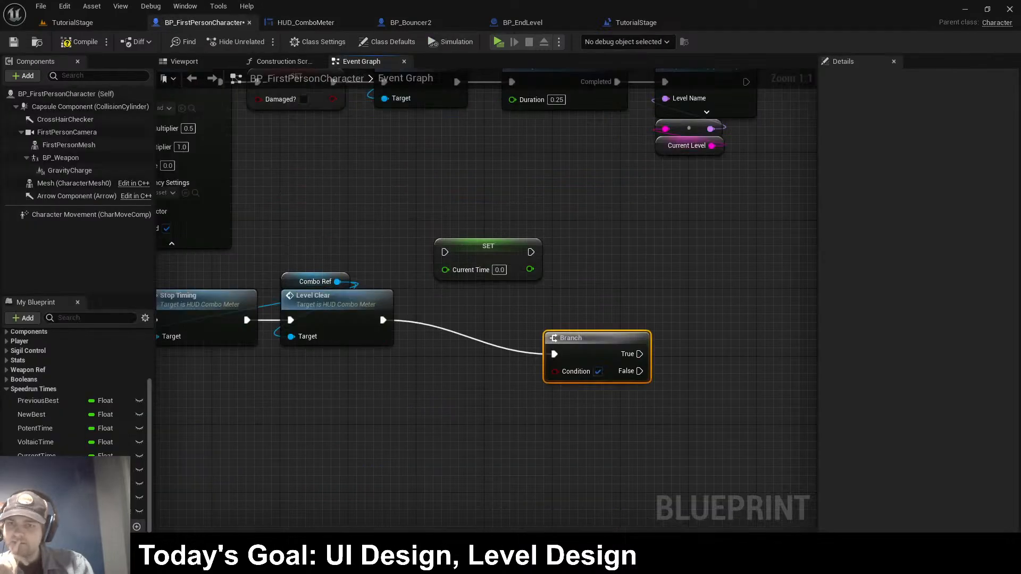
# - Get Current Level Time from Combo Ref and feed it into the SET Current Time node
pyautogui.moveTo(337, 282); pyautogui.dragTo(383, 261)
pyautogui.write('get current level')
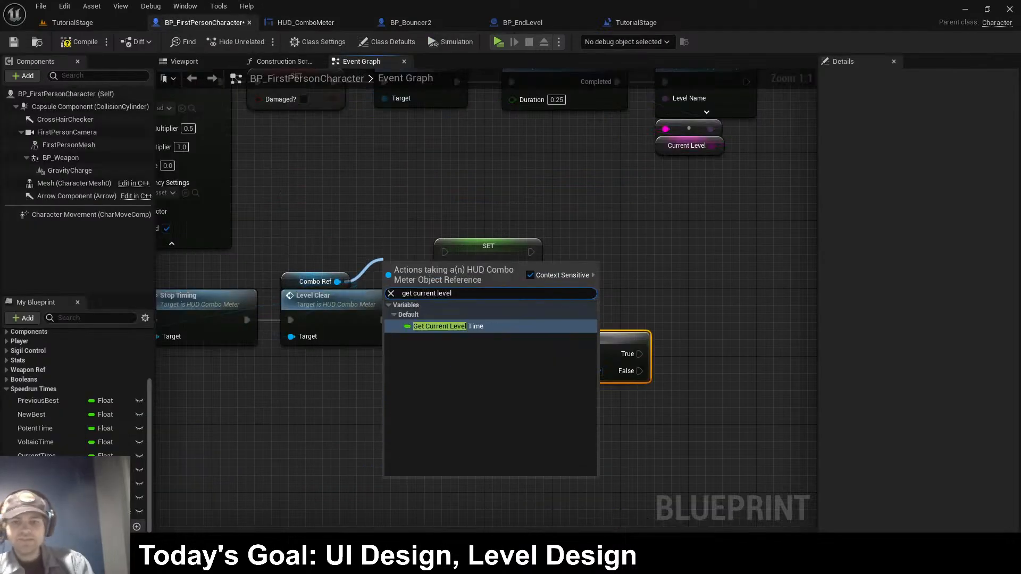
pyautogui.click(448, 326)
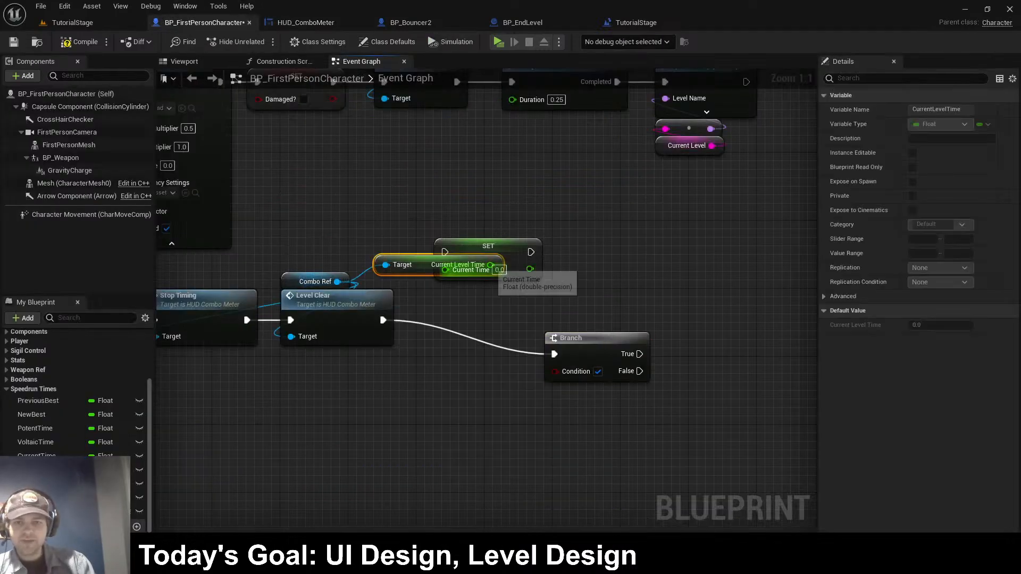
pyautogui.moveTo(488, 246); pyautogui.dragTo(488, 305)
pyautogui.moveTo(490, 265); pyautogui.dragTo(455, 331)
# - Wire SET Current Time between Level Clear and the Branch, and align the getter and Branch with the execution line
pyautogui.moveTo(419, 263); pyautogui.dragTo(454, 317)
pyautogui.keyDown('ctrl'); pyautogui.click(478, 309); pyautogui.keyUp('ctrl')
pyautogui.moveTo(383, 320); pyautogui.dragTo(420, 320)
pyautogui.moveTo(491, 320); pyautogui.dragTo(554, 354)
pyautogui.moveTo(595, 338); pyautogui.dragTo(595, 304)
pyautogui.click(596, 266)
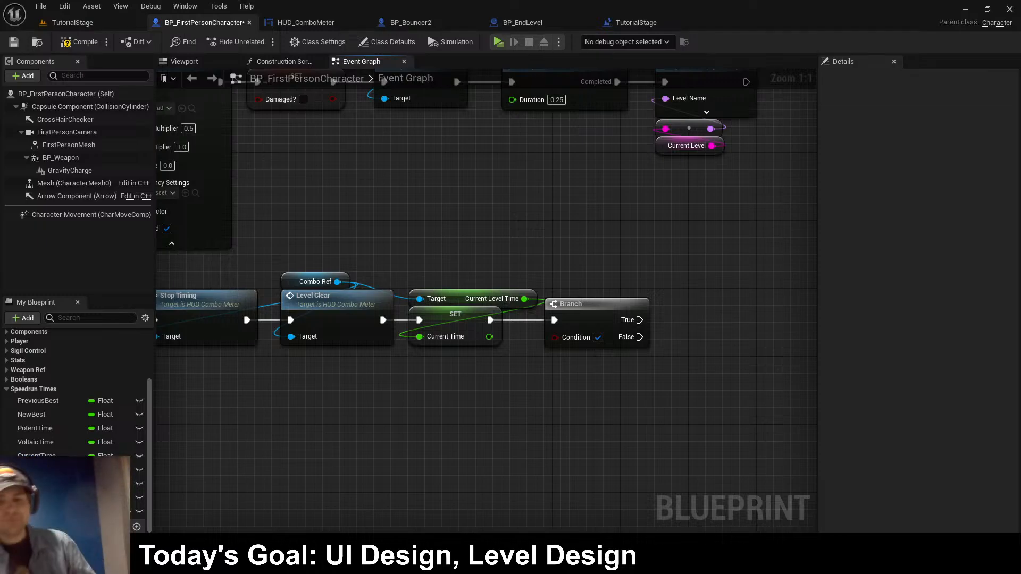
pyautogui.moveTo(589, 302); pyautogui.dragTo(598, 302)
pyautogui.click(601, 273)
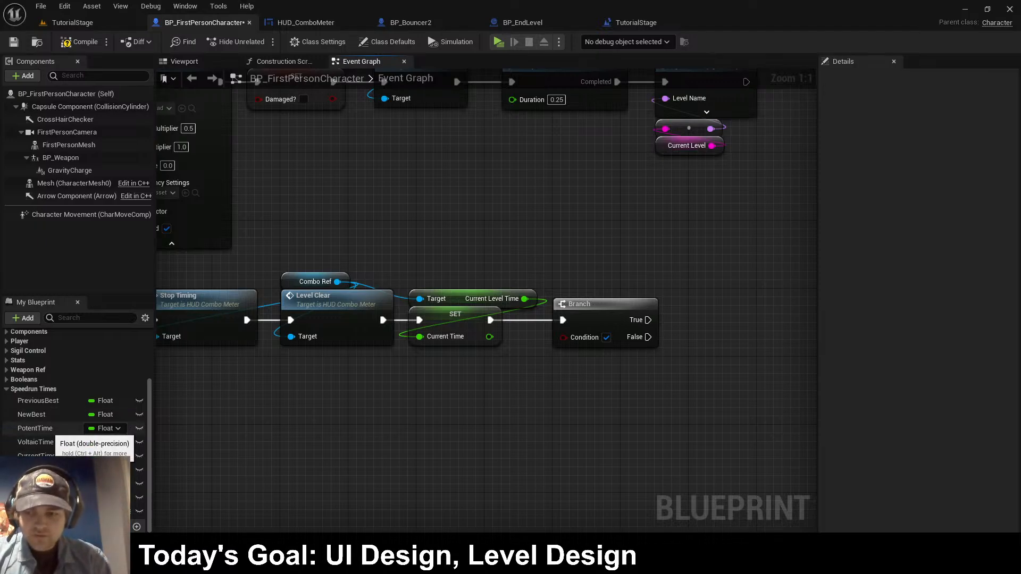
pyautogui.moveTo(565, 315); pyautogui.dragTo(573, 314)
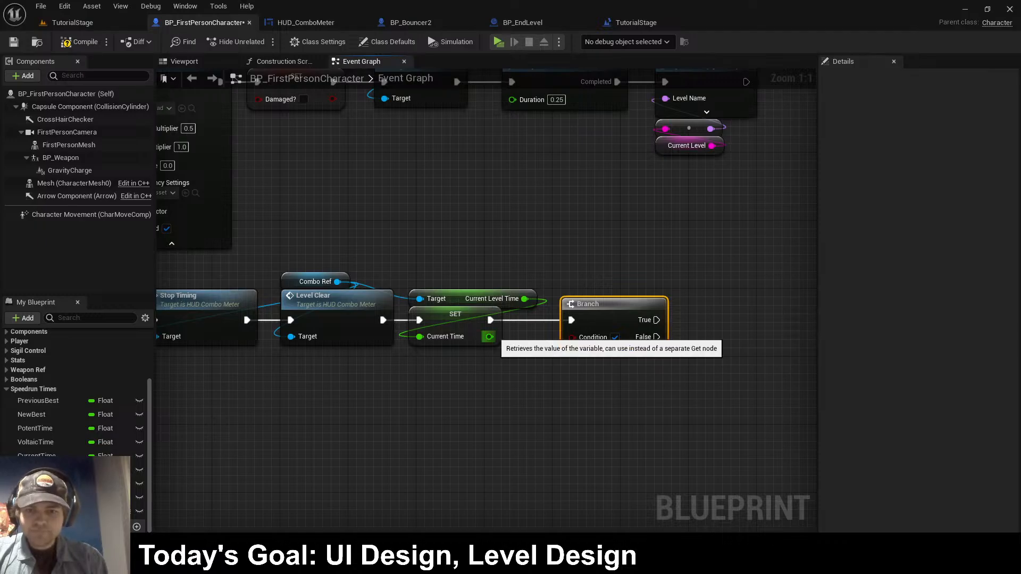
# - Add a Current Time getter above the Branch and feed it into a Less Equal comparison node
pyautogui.moveTo(36, 455); pyautogui.dragTo(596, 230)
pyautogui.click(611, 249)
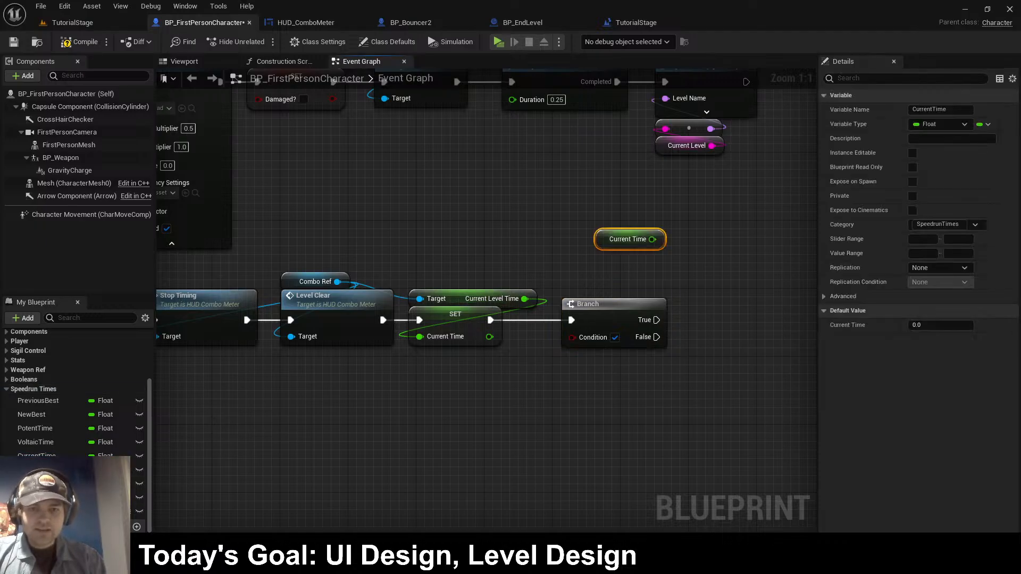
pyautogui.moveTo(612, 250); pyautogui.dragTo(601, 254, button='right')
pyautogui.moveTo(641, 244); pyautogui.dragTo(627, 277)
pyautogui.write('greater')
pyautogui.press('Return')
pyautogui.press('Delete')
pyautogui.write('less')
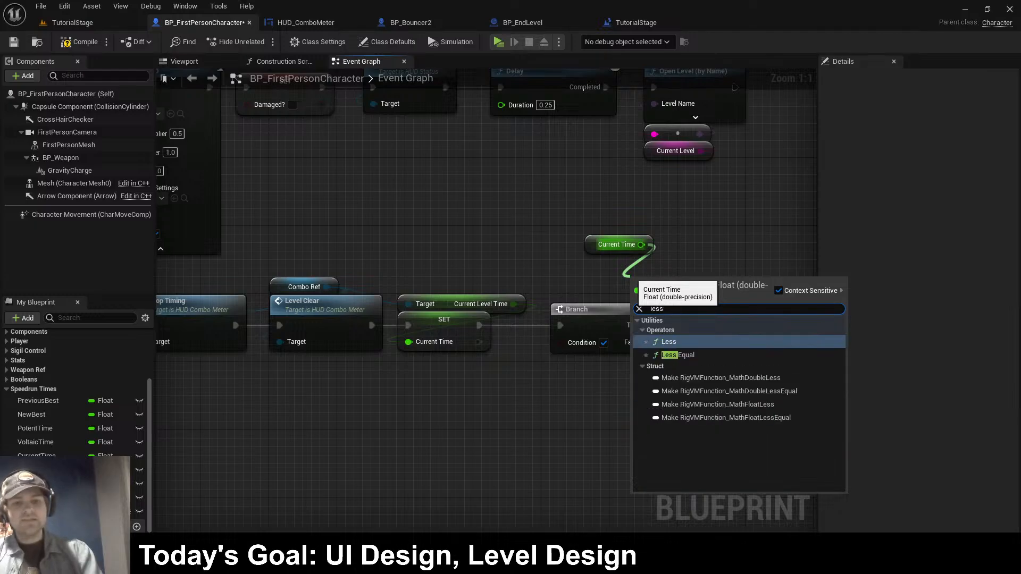
pyautogui.click(678, 355)
# - Connect the Less Equal result to the Branch's Condition and feed Voltaic Time into the comparison's second input
pyautogui.moveTo(665, 270); pyautogui.dragTo(564, 342)
pyautogui.moveTo(48, 442); pyautogui.dragTo(595, 277)
pyautogui.click(506, 251)
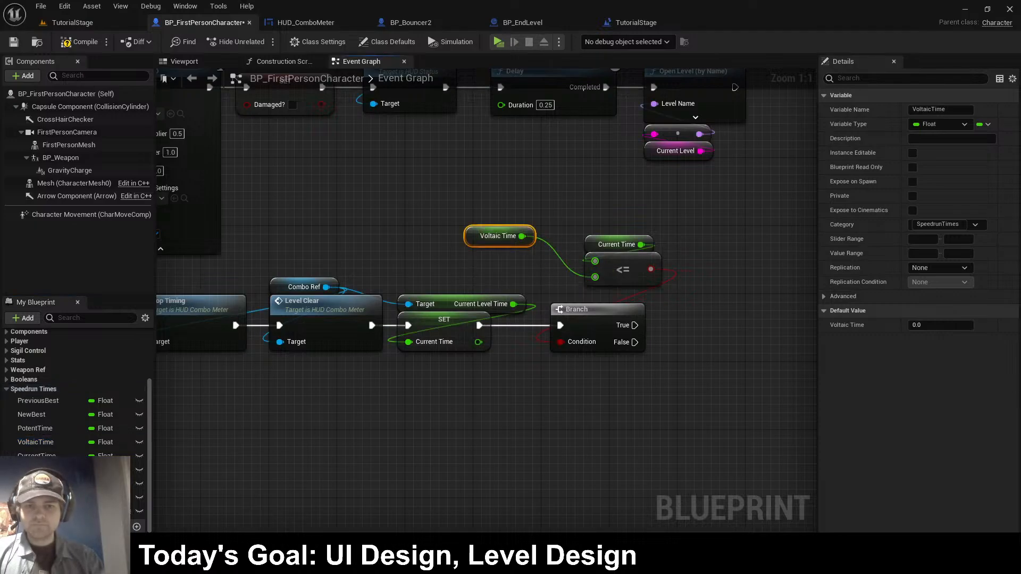
# - Stack the Current Time and Voltaic Time getters and the comparison node neatly above the Branch
pyautogui.moveTo(475, 232); pyautogui.dragTo(509, 275)
pyautogui.moveTo(513, 214); pyautogui.dragTo(634, 279)
pyautogui.moveTo(630, 268); pyautogui.dragTo(597, 285)
pyautogui.click(497, 294)
pyautogui.moveTo(497, 294); pyautogui.dragTo(514, 243)
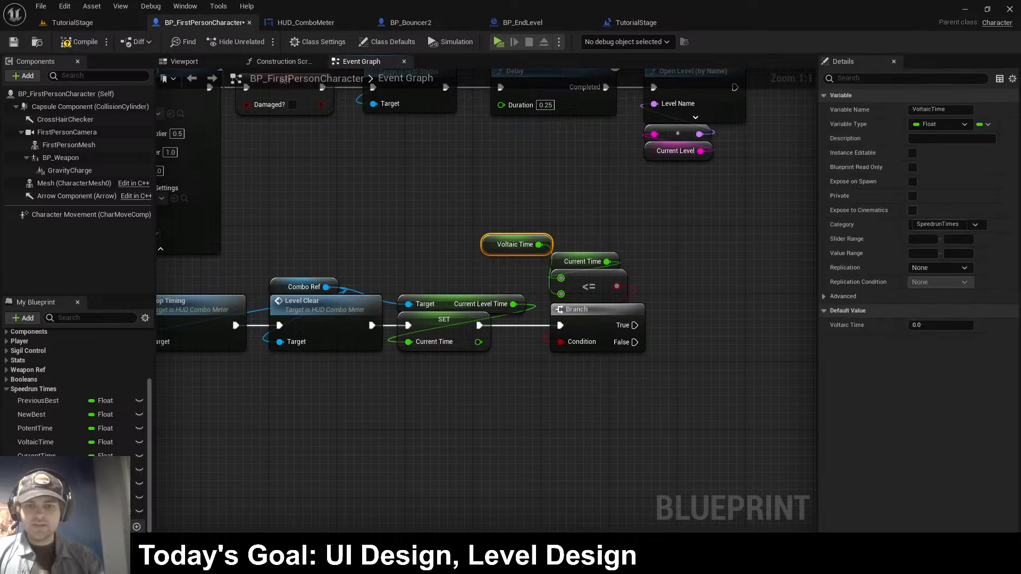
pyautogui.moveTo(582, 261)
pyautogui.mouseDown()
pyautogui.moveTo(514, 228)
pyautogui.moveTo(569, 258)
pyautogui.mouseUp()
pyautogui.keyDown('shift'); pyautogui.click(515, 244); pyautogui.keyUp('shift')
pyautogui.click(659, 241)
# - Place a copy of the Combo Ref getter beyond the Branch's True output
pyautogui.moveTo(659, 242); pyautogui.dragTo(617, 265, button='right')
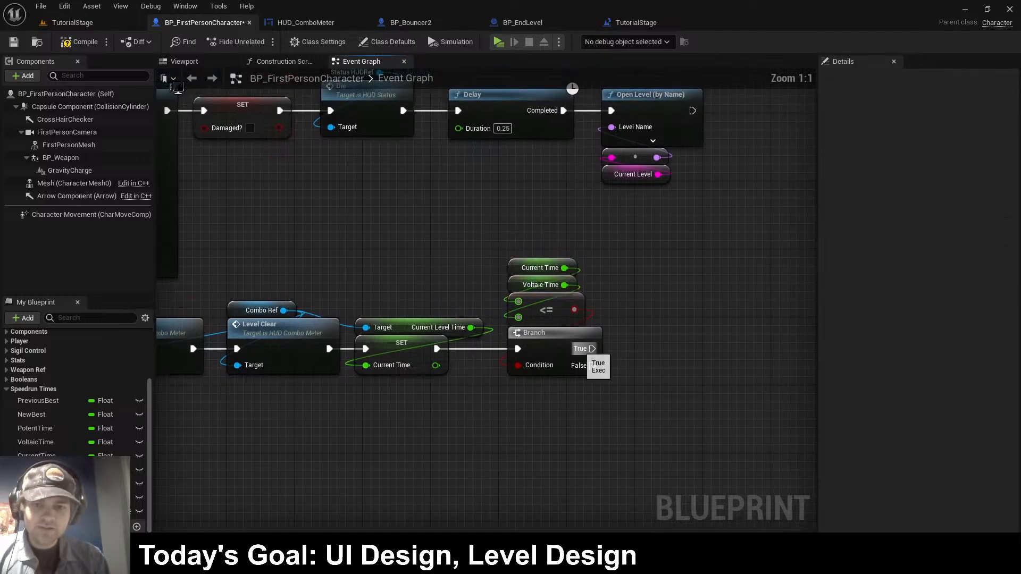
pyautogui.moveTo(591, 349); pyautogui.dragTo(646, 362)
pyautogui.press('Escape')
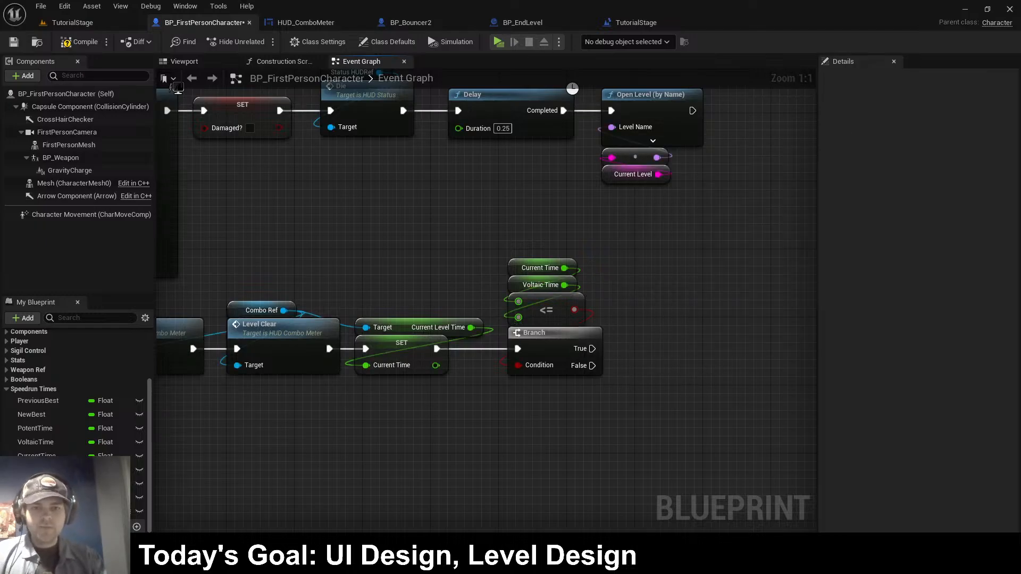
pyautogui.click(257, 310)
pyautogui.click(276, 266)
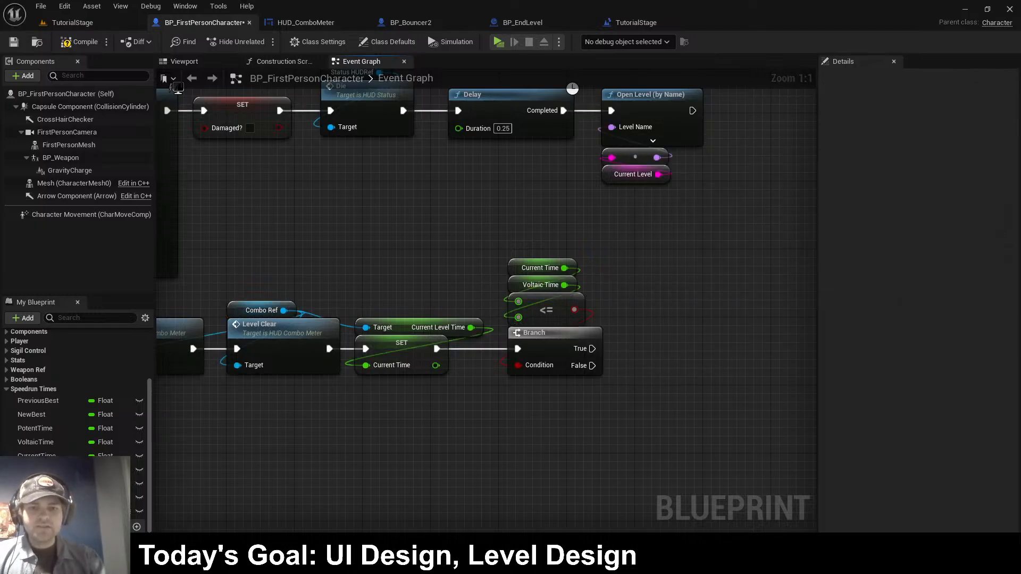
pyautogui.hotkey('ctrl', 'v')
pyautogui.moveTo(738, 294); pyautogui.dragTo(686, 294)
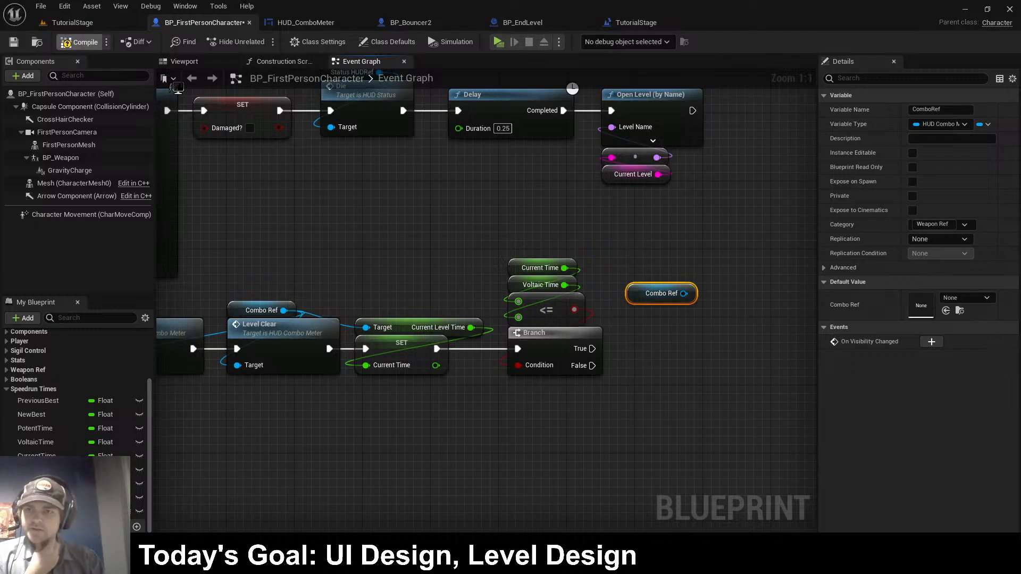
# - In HUD_ComboMeter's event graph, add a custom event named SetRankVoltaic beside the LevelClear nodes
pyautogui.click(318, 25)
pyautogui.moveTo(438, 464); pyautogui.dragTo(351, 375, button='right')
pyautogui.scroll(-2, 452, 361)
pyautogui.scroll(-1, 452, 362)
pyautogui.rightClick(518, 334)
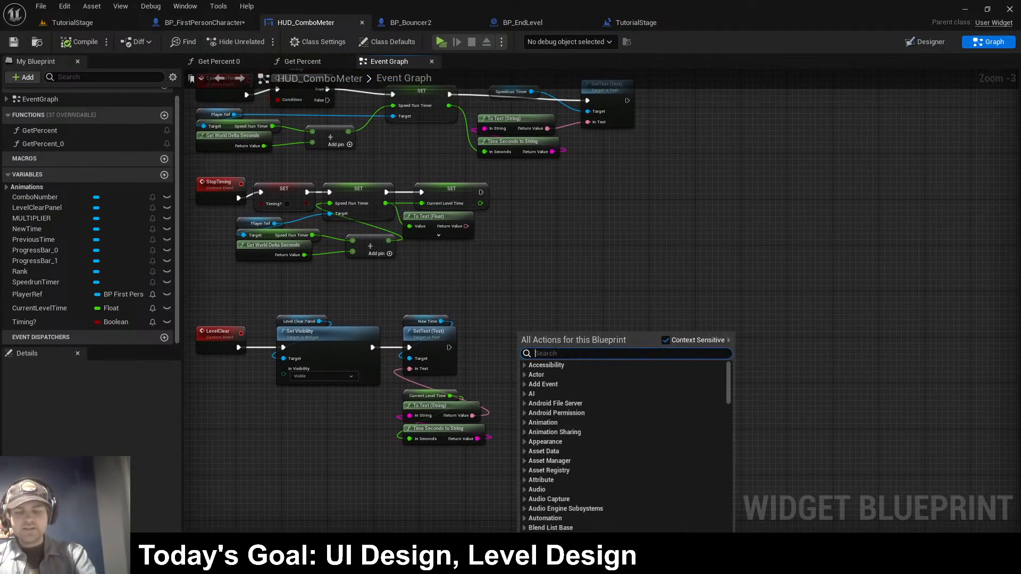
pyautogui.write('custom')
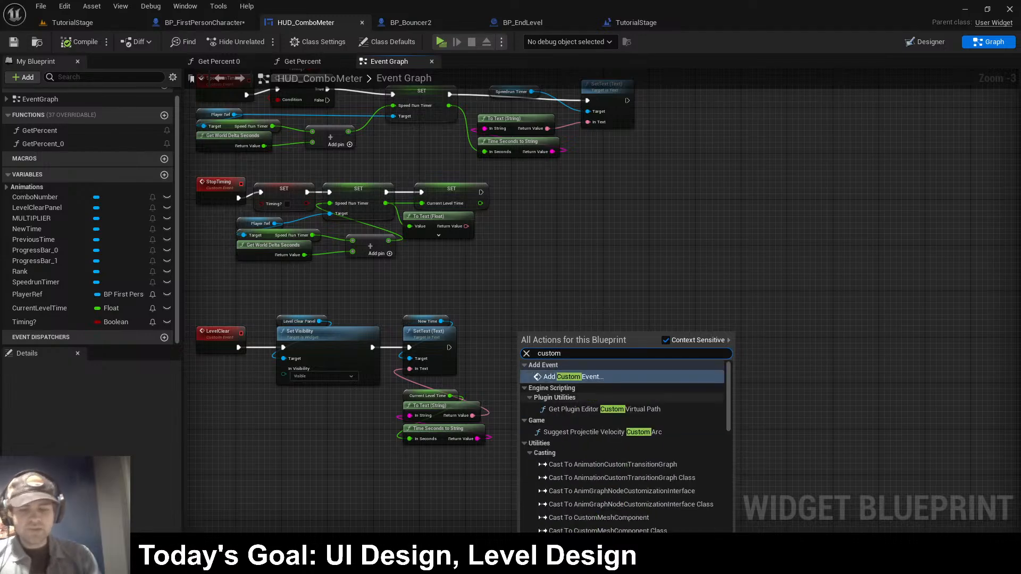
pyautogui.press('Return')
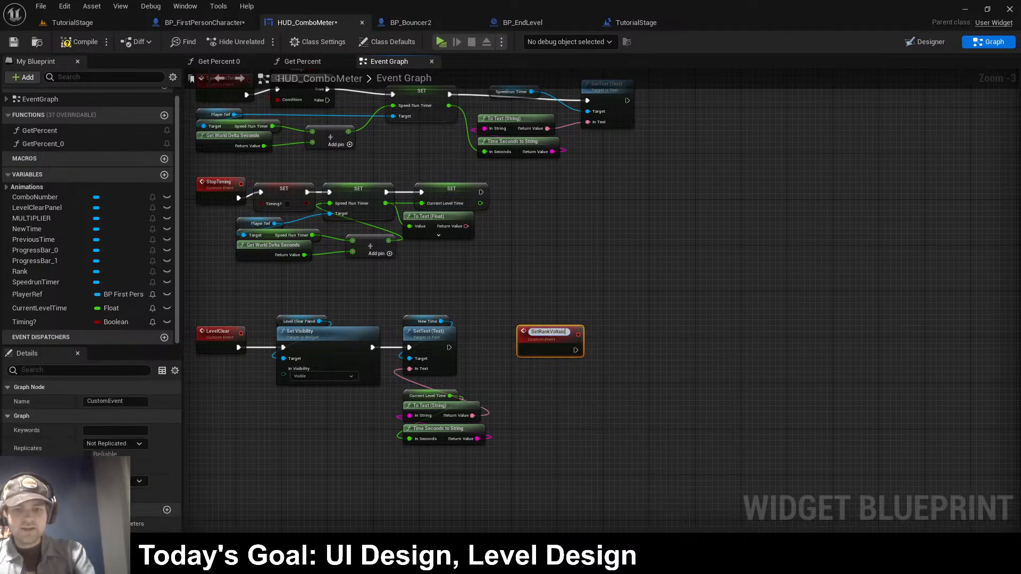
pyautogui.press('Return')
# - Add a custom event named SetRankPotent beside SetRankVoltaic
pyautogui.rightClick(667, 338)
pyautogui.write('custom event')
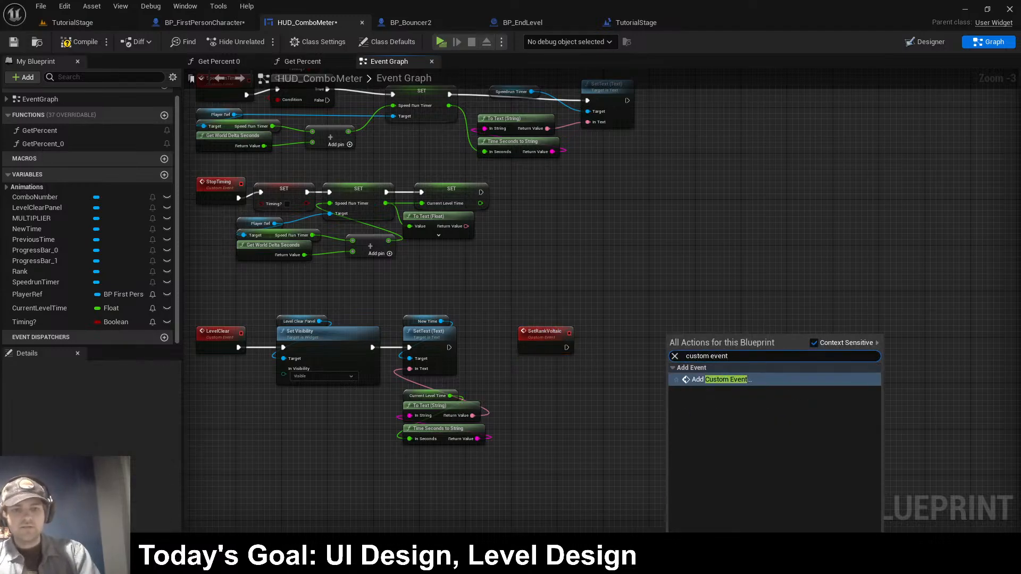
pyautogui.press('Return')
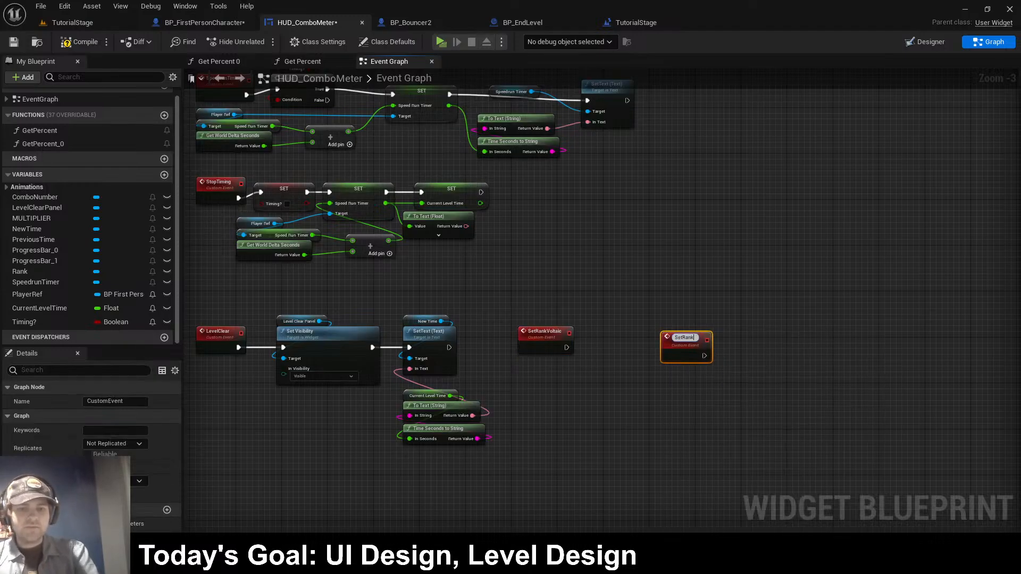
pyautogui.write('SetRankPotent')
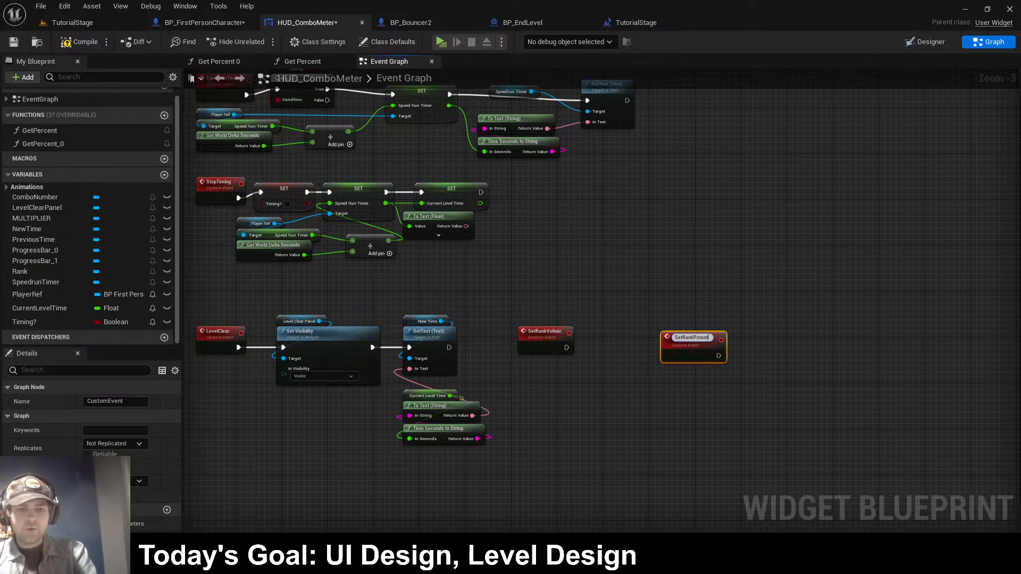
pyautogui.press('Return')
# - Add a custom event named SetRankMediocre beside SetRankPotent and shift both further along, in line with SetRankVoltaic
pyautogui.rightClick(786, 340)
pyautogui.write('custome')
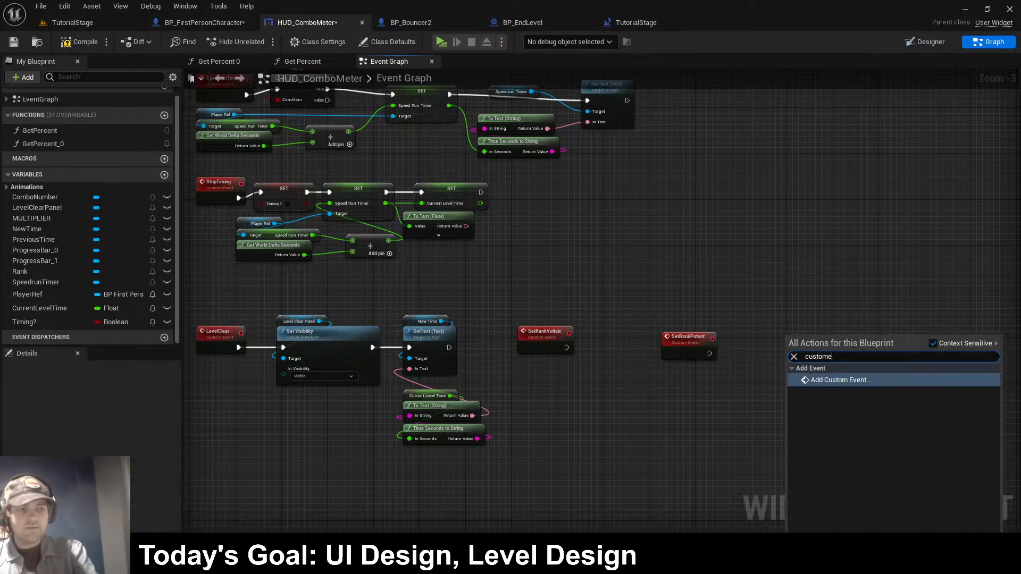
pyautogui.write('ve')
pyautogui.press('Return')
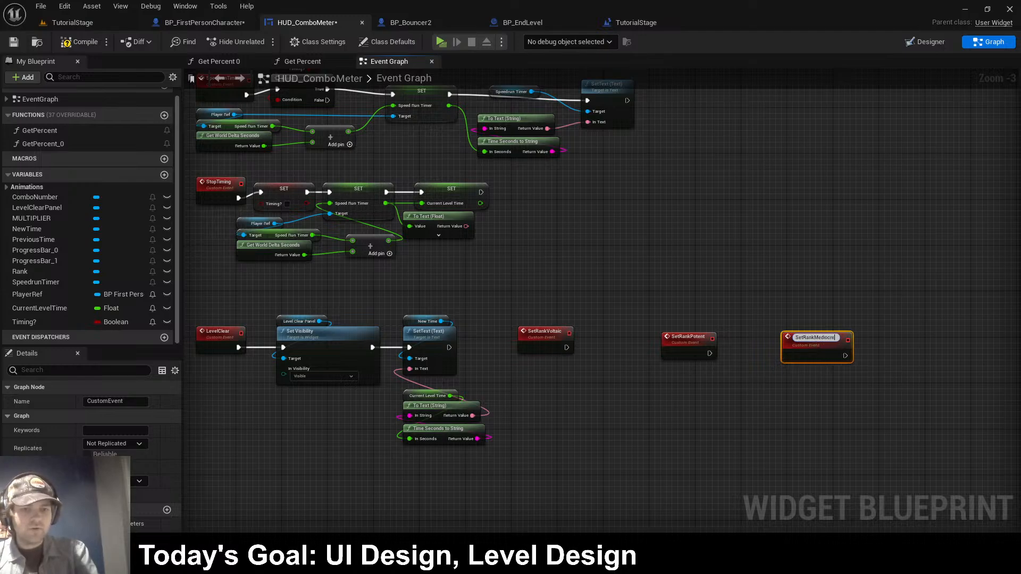
pyautogui.press('Return')
pyautogui.moveTo(641, 311); pyautogui.dragTo(851, 375)
pyautogui.moveTo(819, 343); pyautogui.dragTo(869, 337)
pyautogui.click(803, 372)
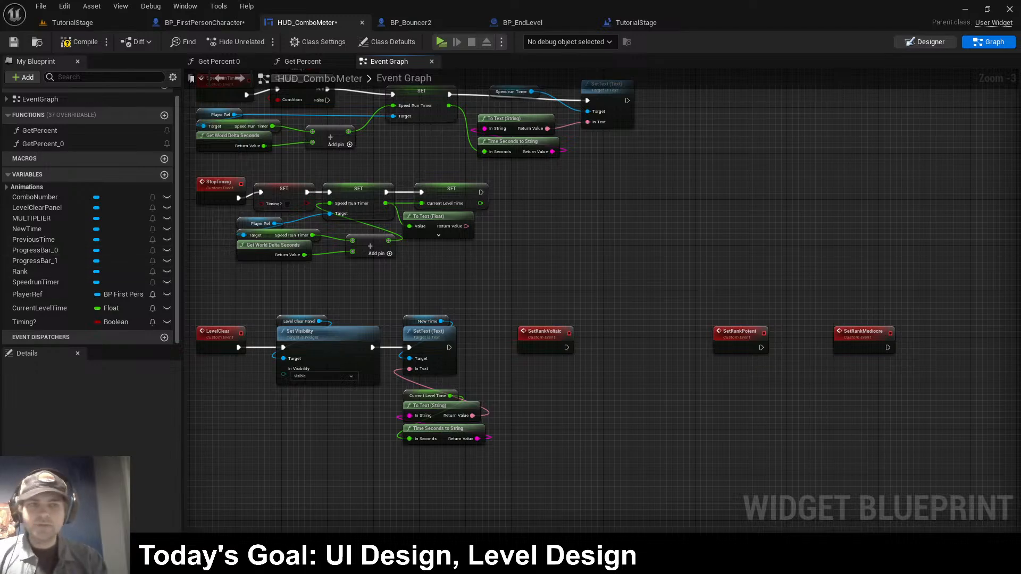
# - Check the Rank image in the widget design, then place a Rank getter above the SetRankVoltaic event
pyautogui.click(925, 42)
pyautogui.click(473, 213)
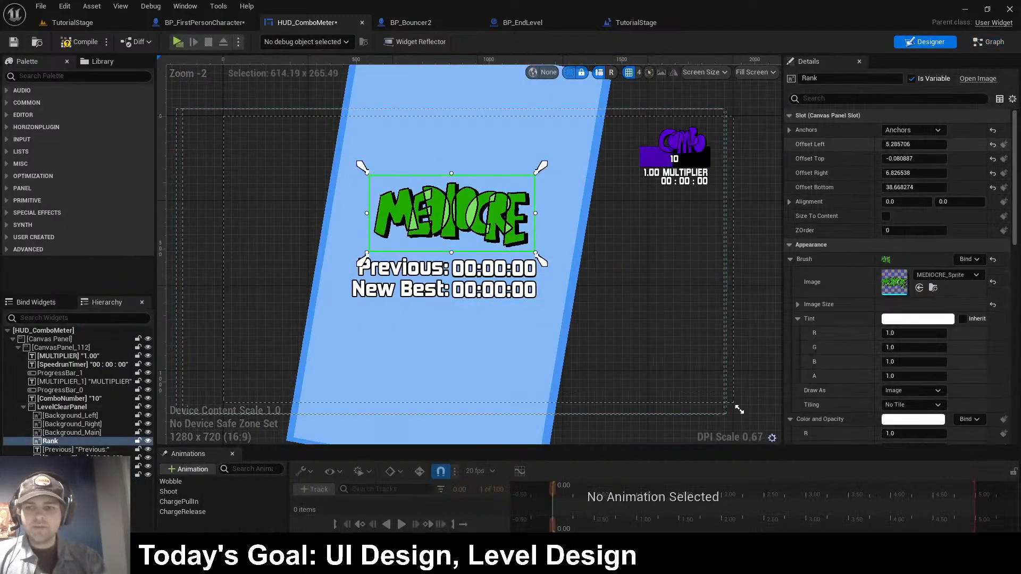
pyautogui.click(987, 42)
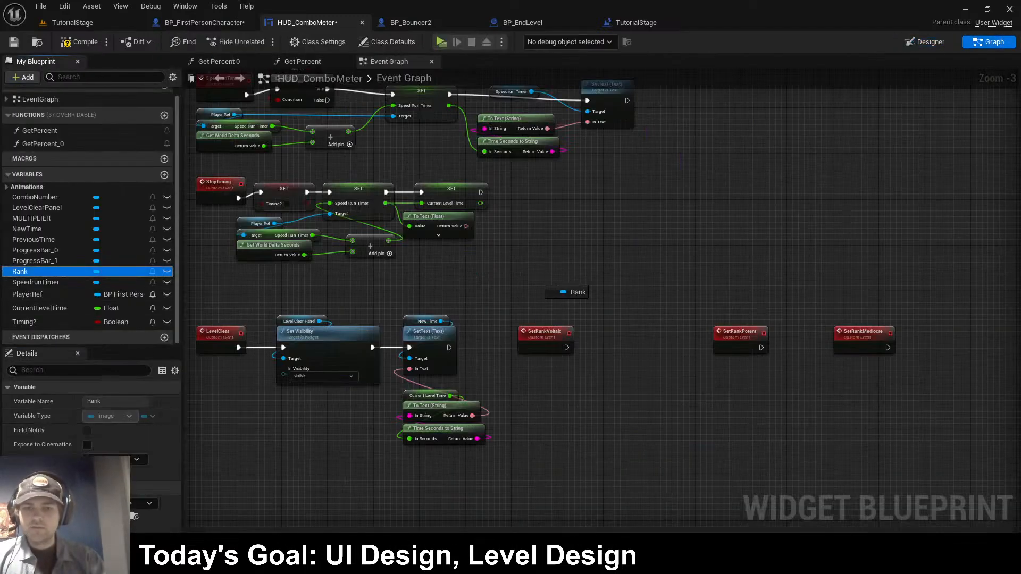
pyautogui.keyDown('ctrl'); pyautogui.moveTo(20, 272); pyautogui.dragTo(558, 280); pyautogui.keyUp('ctrl')
# - Search the Rank reference's actions for a way to swap its image and try out a Set Brush node
pyautogui.moveTo(579, 281); pyautogui.dragTo(591, 313)
pyautogui.write('set sprit')
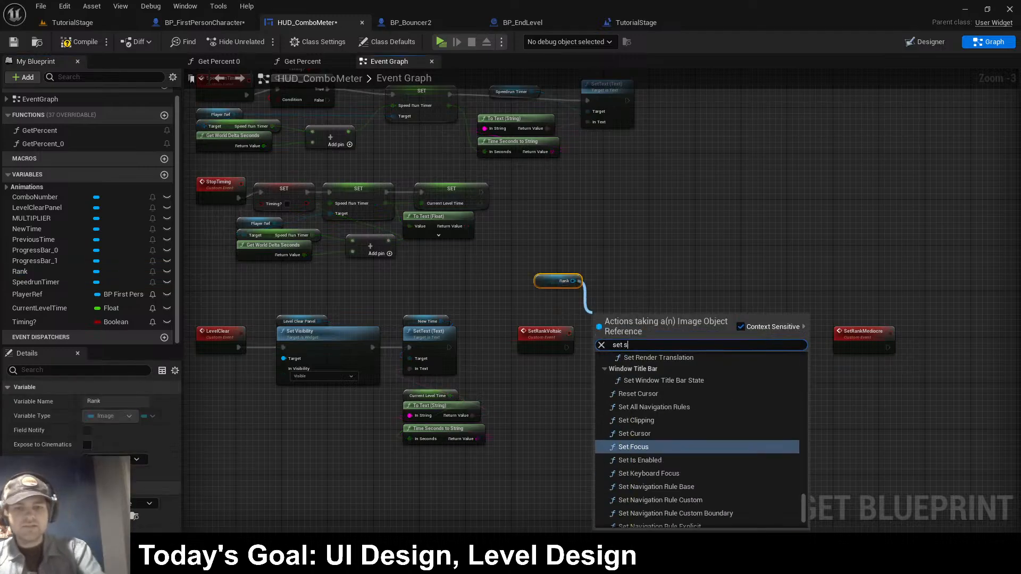
pyautogui.press('BackSpace')
pyautogui.press('BackSpace')
pyautogui.press('BackSpace')
pyautogui.press('BackSpace')
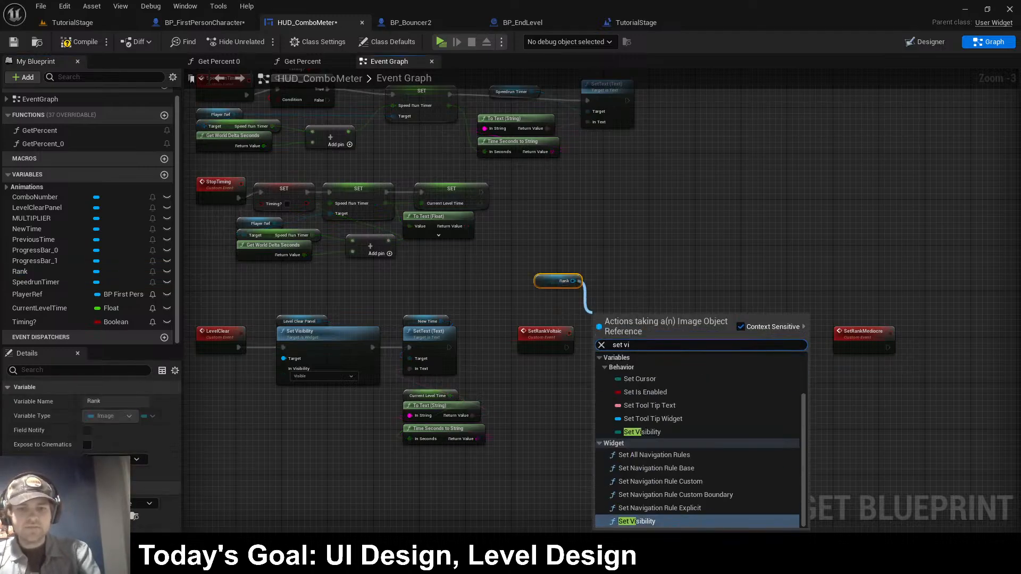
pyautogui.write('v')
pyautogui.press('BackSpace')
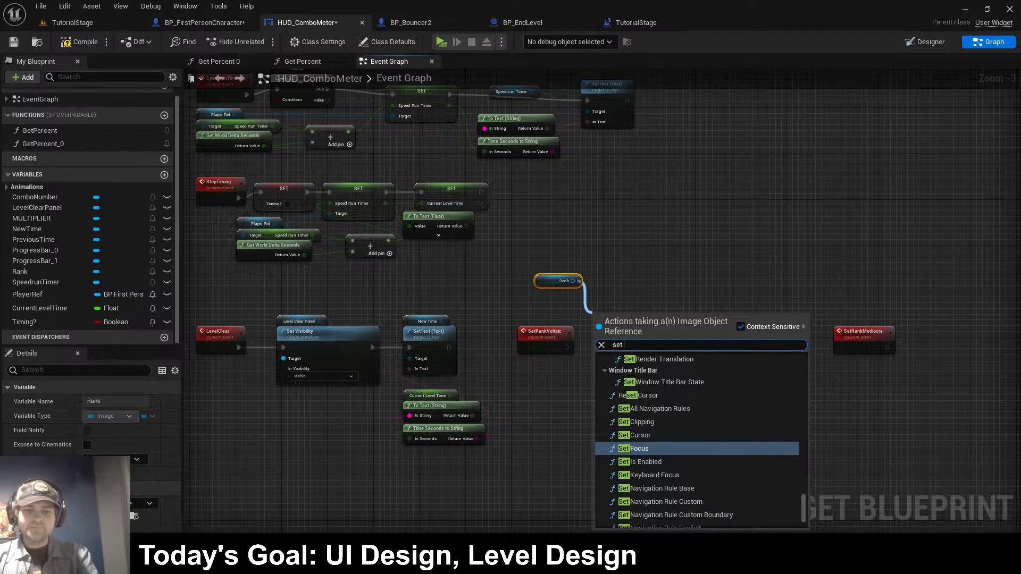
pyautogui.write('ima')
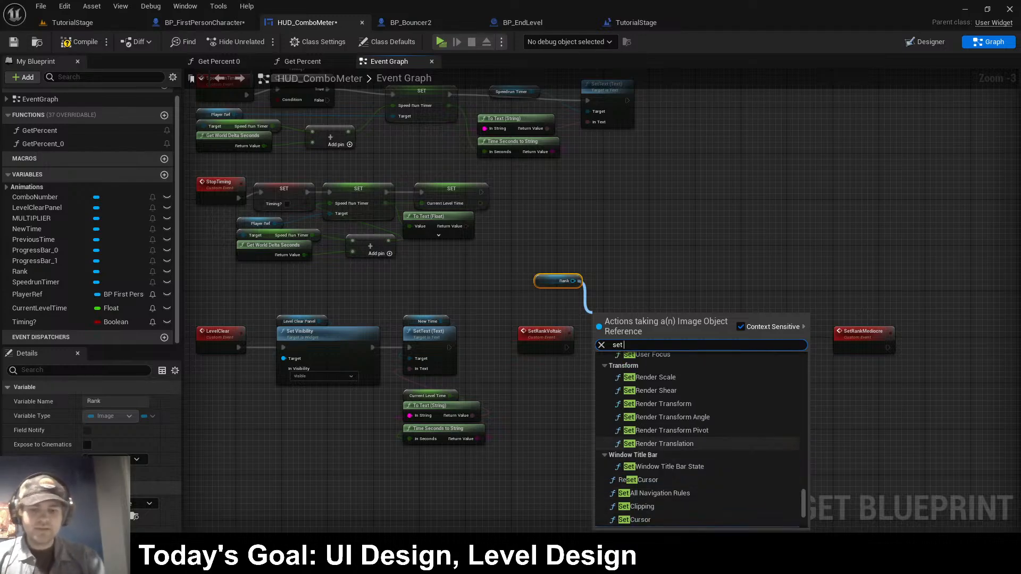
pyautogui.press('BackSpace')
pyautogui.press('BackSpace')
pyautogui.press('BackSpace')
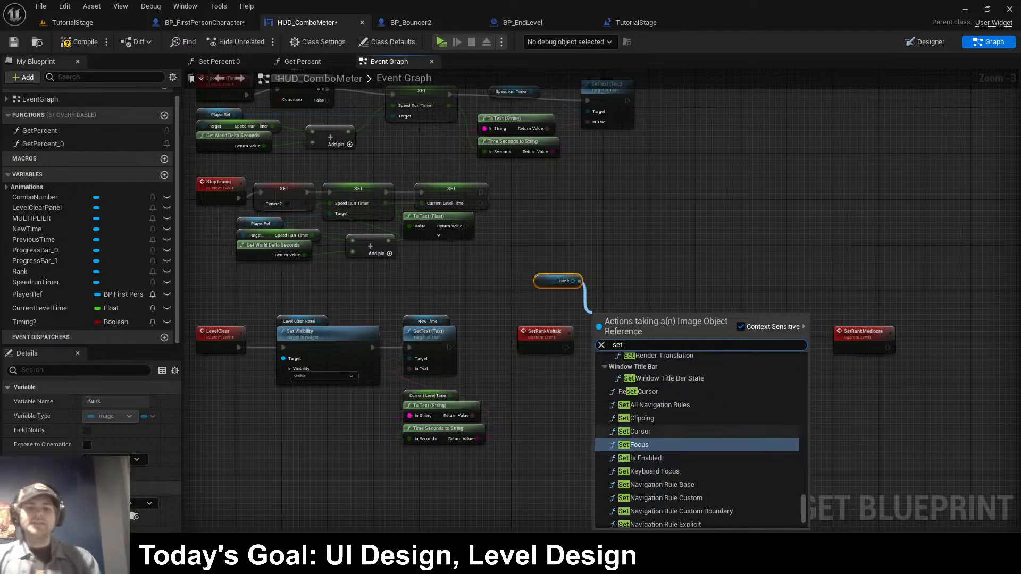
pyautogui.scroll(10, 697, 468)
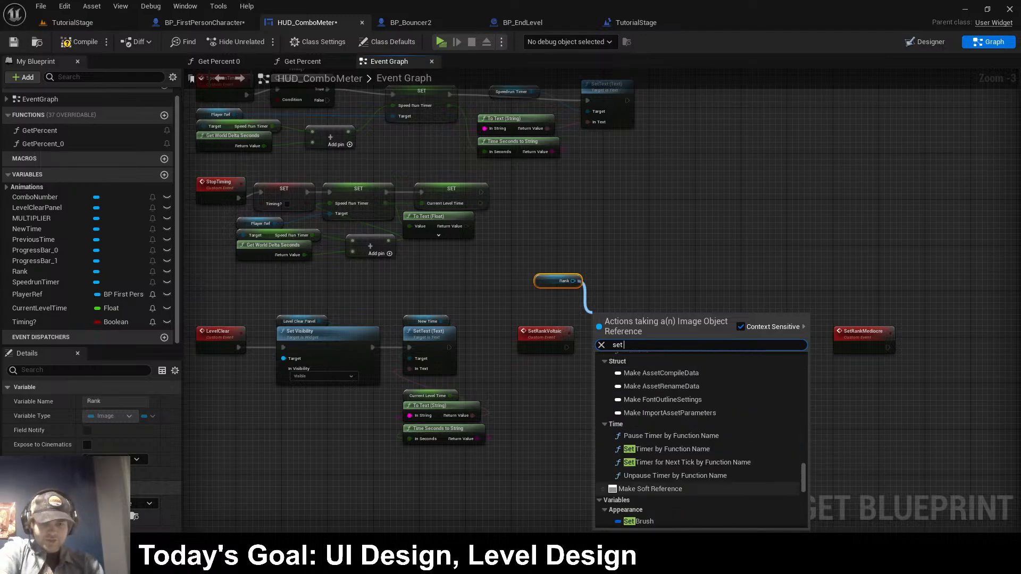
pyautogui.write('brush')
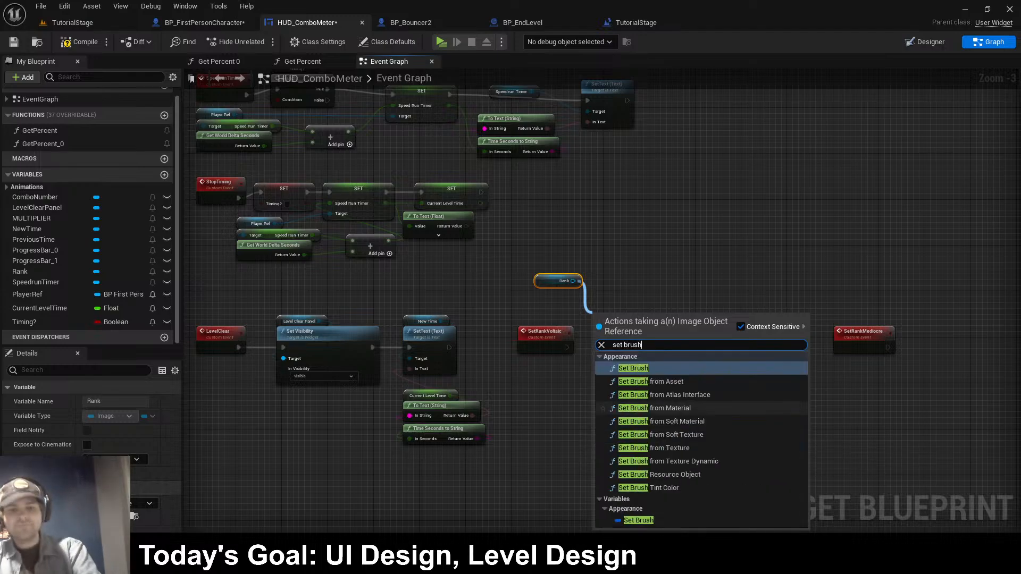
pyautogui.press('Return')
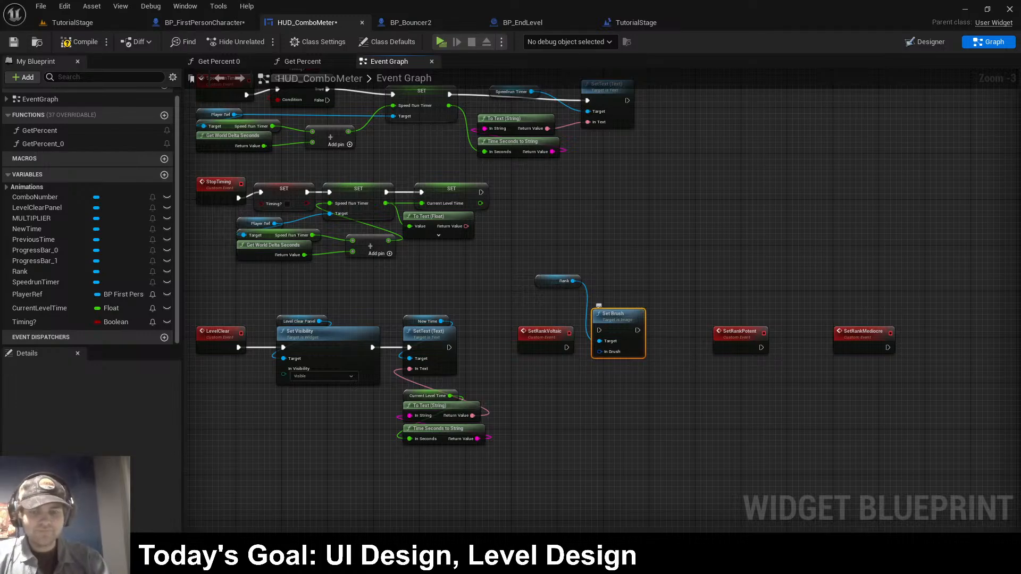
pyautogui.press('Delete')
# - Try a Set Brush from Asset node on Rank, run by SetRankVoltaic, and search for a Voltaic asset to assign
pyautogui.moveTo(573, 281); pyautogui.dragTo(585, 304)
pyautogui.write('set br')
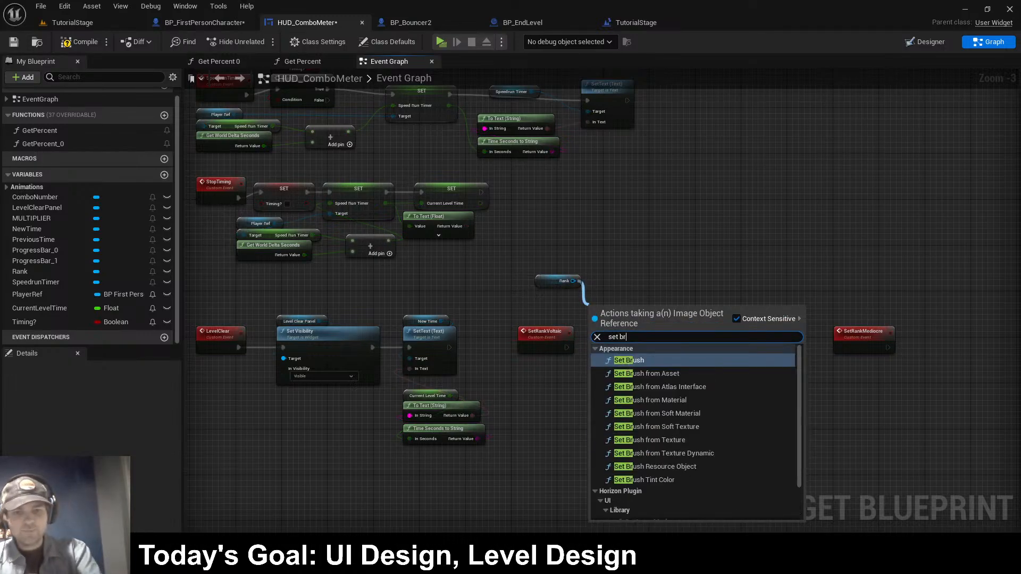
pyautogui.write('ush from ass')
pyautogui.press('Return')
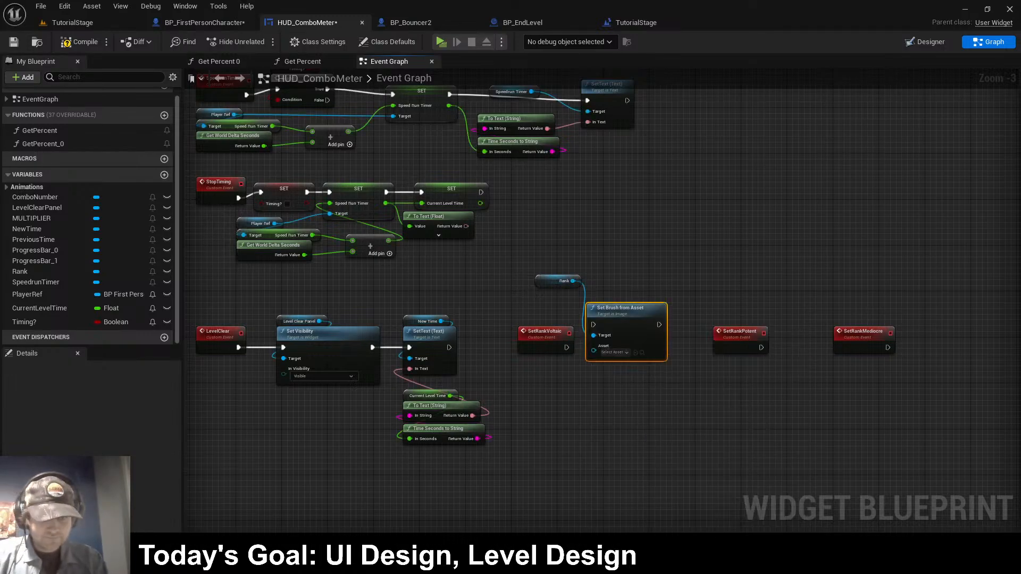
pyautogui.moveTo(619, 310)
pyautogui.mouseDown()
pyautogui.moveTo(620, 331)
pyautogui.moveTo(594, 347)
pyautogui.mouseUp()
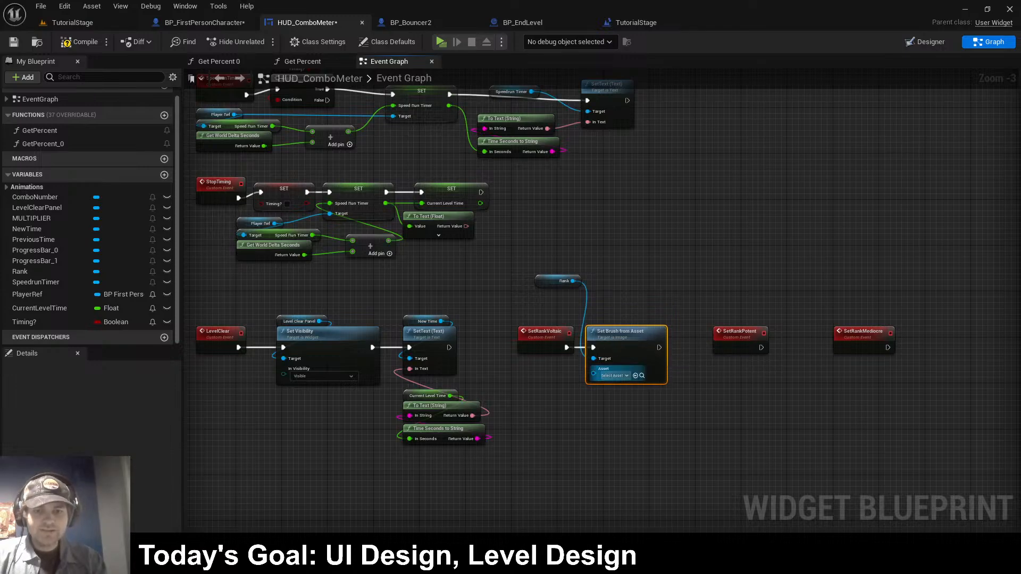
pyautogui.scroll(3, 611, 376)
pyautogui.click(617, 373)
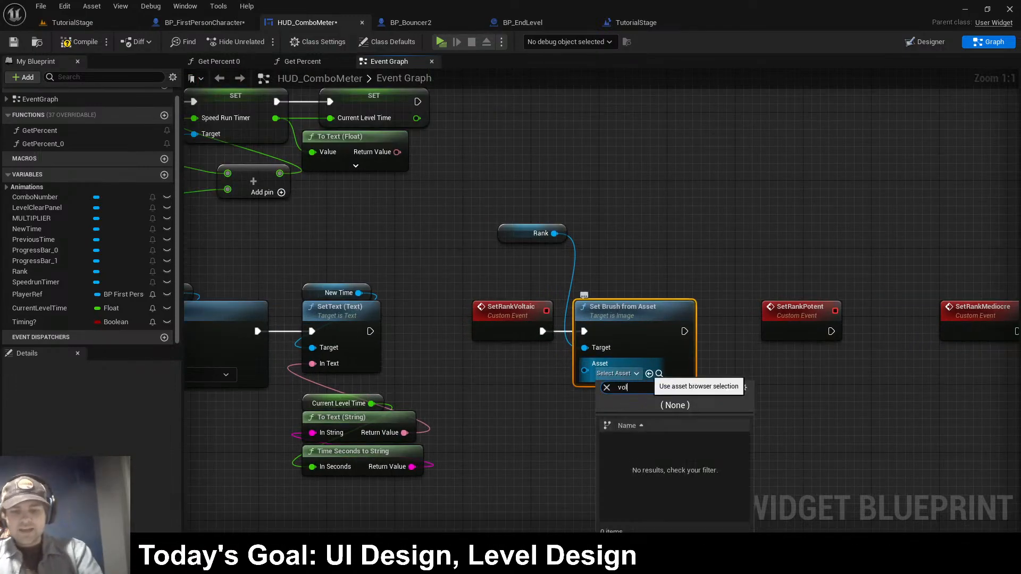
pyautogui.press('Escape')
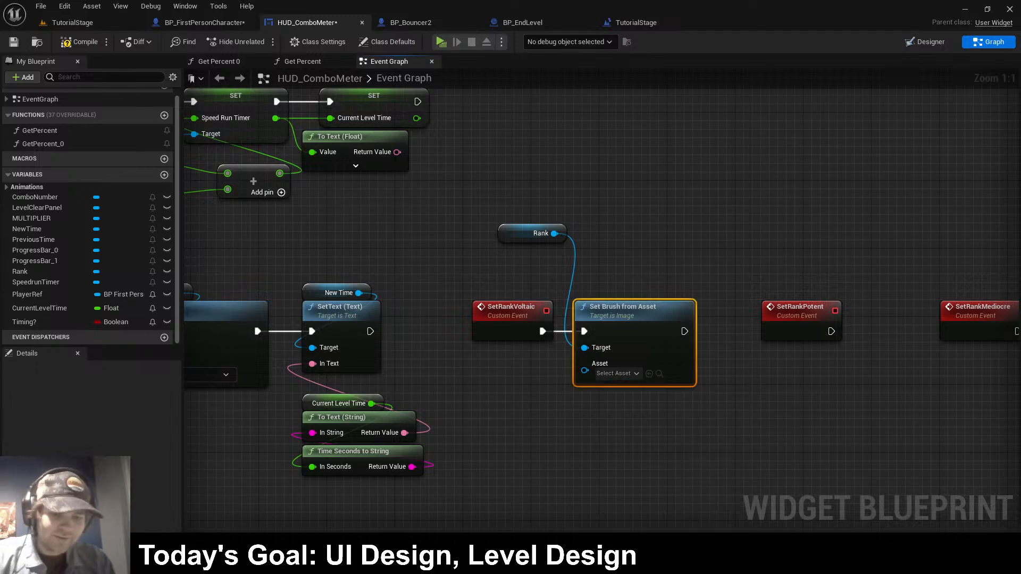
pyautogui.press('Delete')
# - Check in the widget design which asset the Rank image's brush uses, then return to the event graph
pyautogui.moveTo(555, 233); pyautogui.dragTo(583, 286)
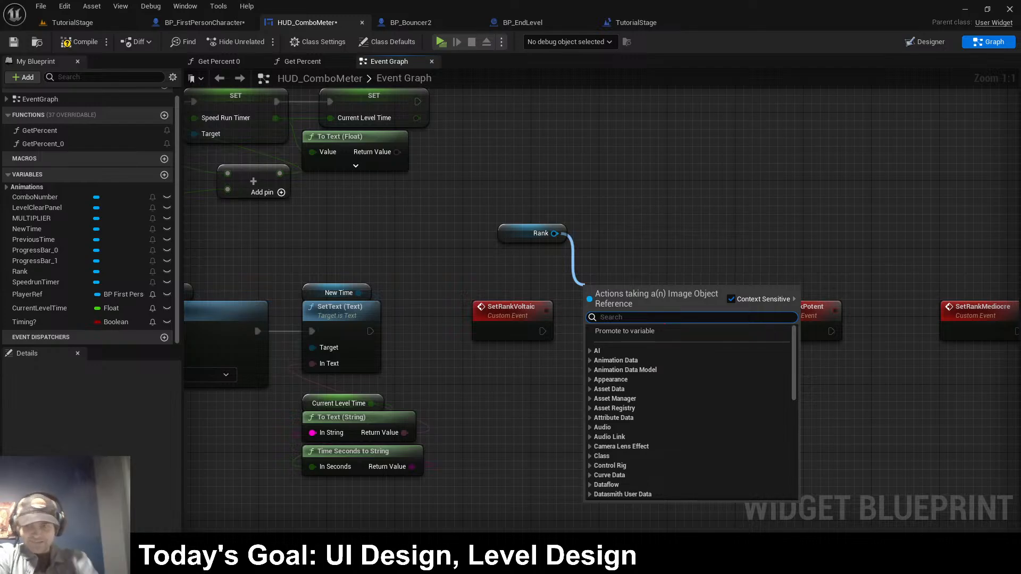
pyautogui.press('Escape')
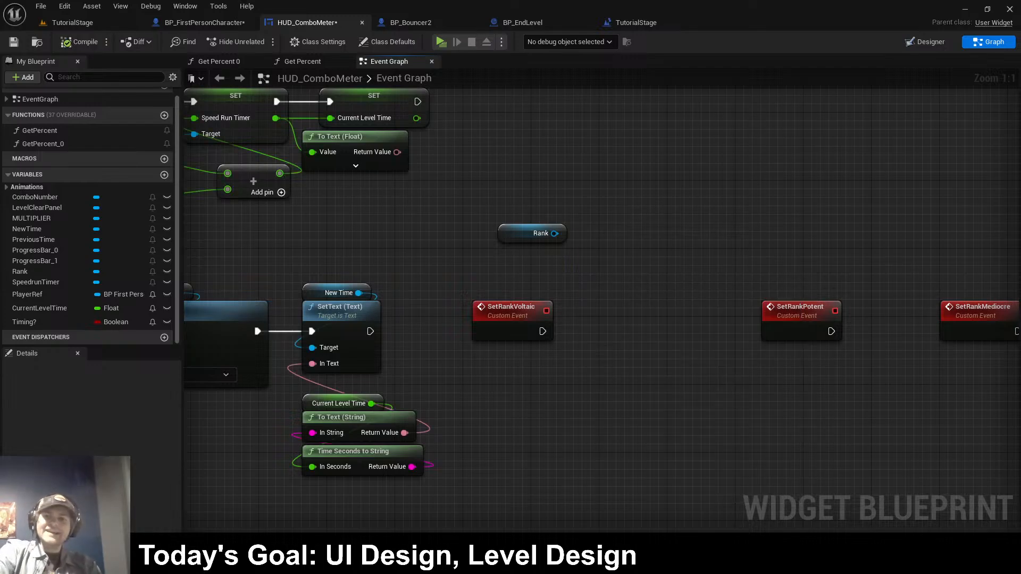
pyautogui.click(925, 42)
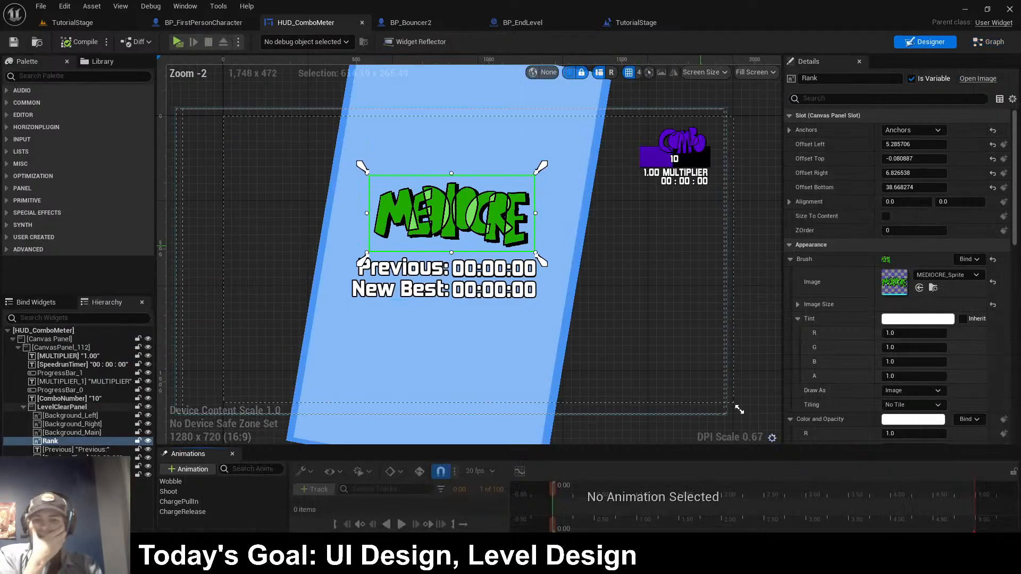
pyautogui.click(948, 275)
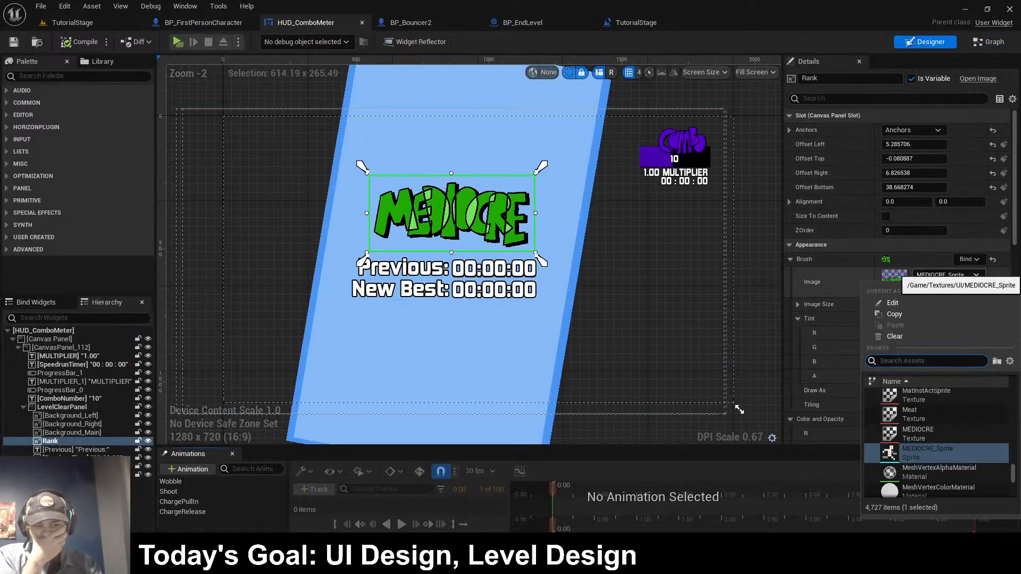
pyautogui.press('Escape')
pyautogui.click(989, 42)
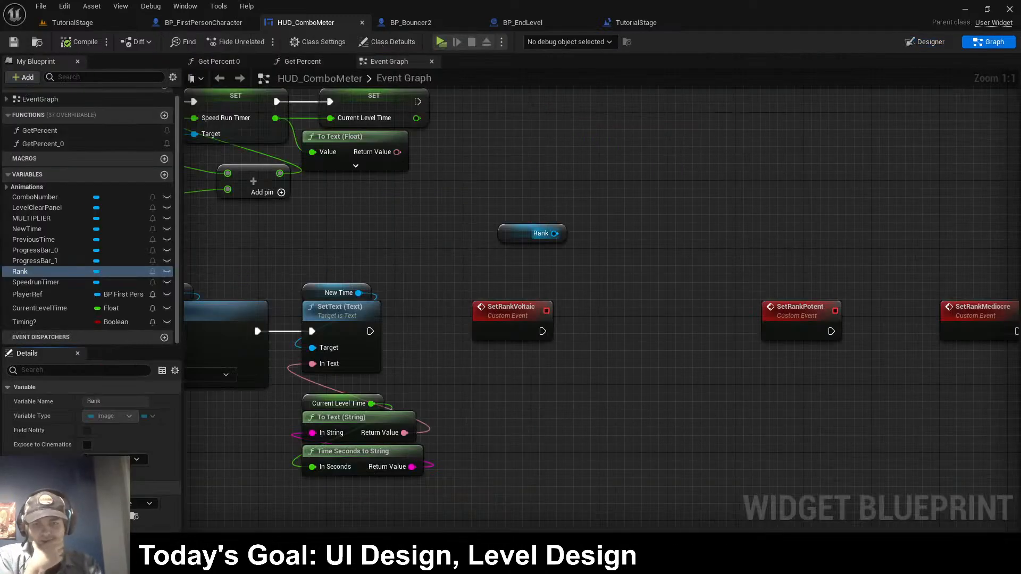
# - Add a Set Brush from Texture node targeting the Rank getter
pyautogui.moveTo(554, 233); pyautogui.dragTo(584, 277)
pyautogui.write('image')
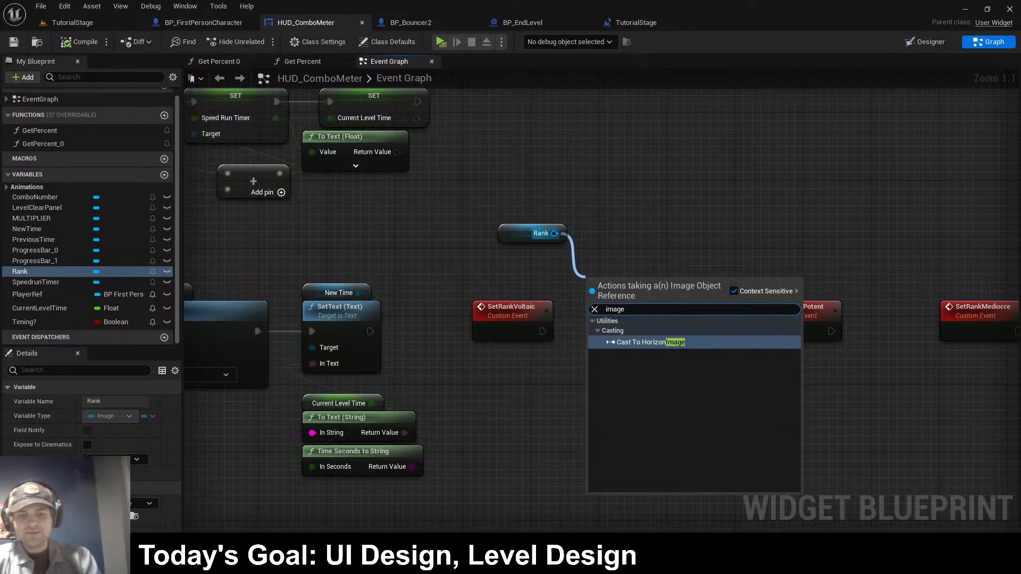
pyautogui.press('BackSpace')
pyautogui.press('BackSpace')
pyautogui.press('BackSpace')
pyautogui.press('BackSpace')
pyautogui.press('BackSpace')
pyautogui.write('set brush')
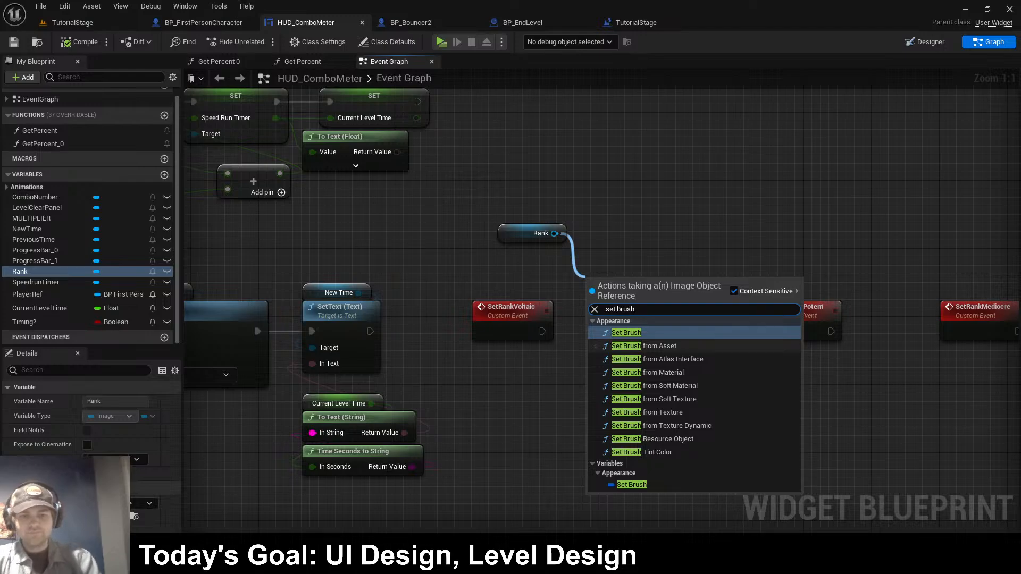
pyautogui.click(654, 412)
# - Set the Set Brush from Texture node's texture to MEDIOCRE
pyautogui.click(636, 348)
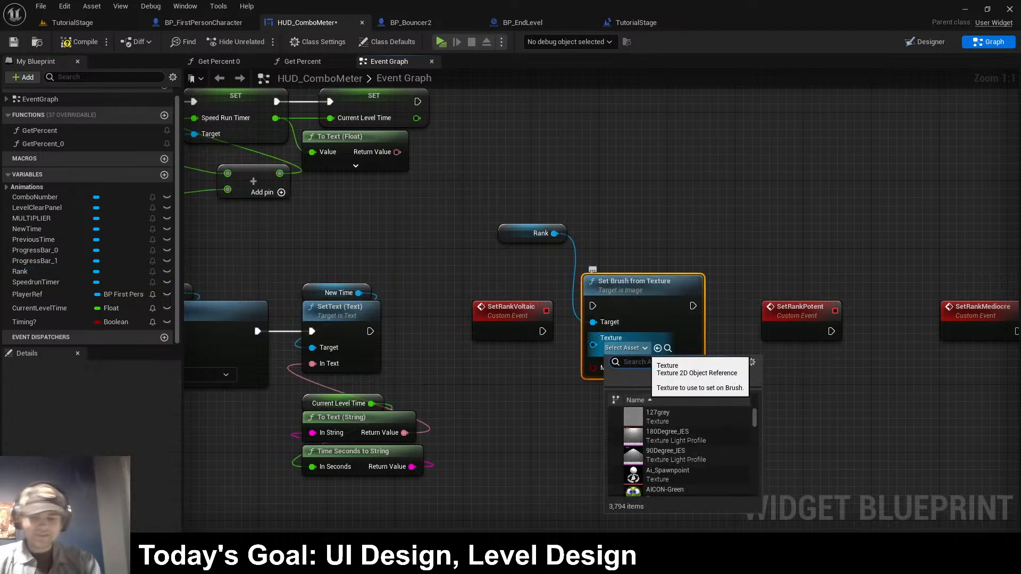
pyautogui.write('mediocr')
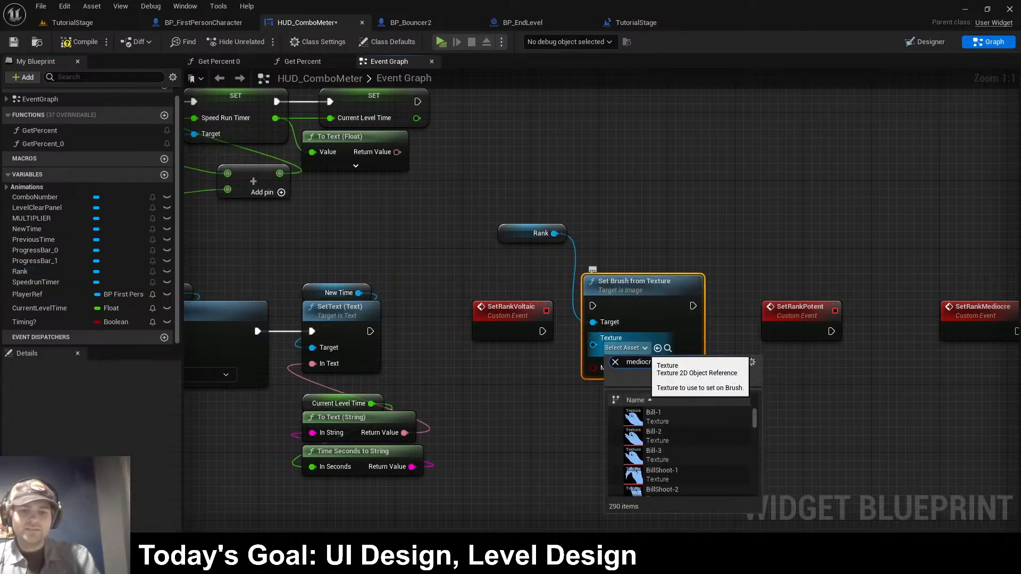
pyautogui.write('e')
pyautogui.click(659, 417)
# - Set the Set Brush from Texture node's texture to VOLTAIC
pyautogui.click(639, 349)
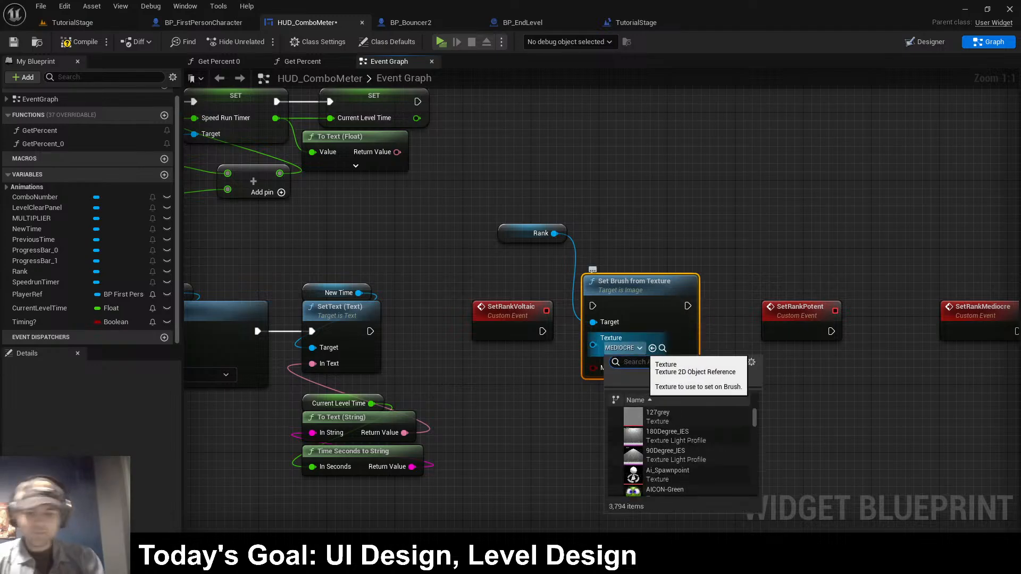
pyautogui.write('voltaic')
pyautogui.click(659, 417)
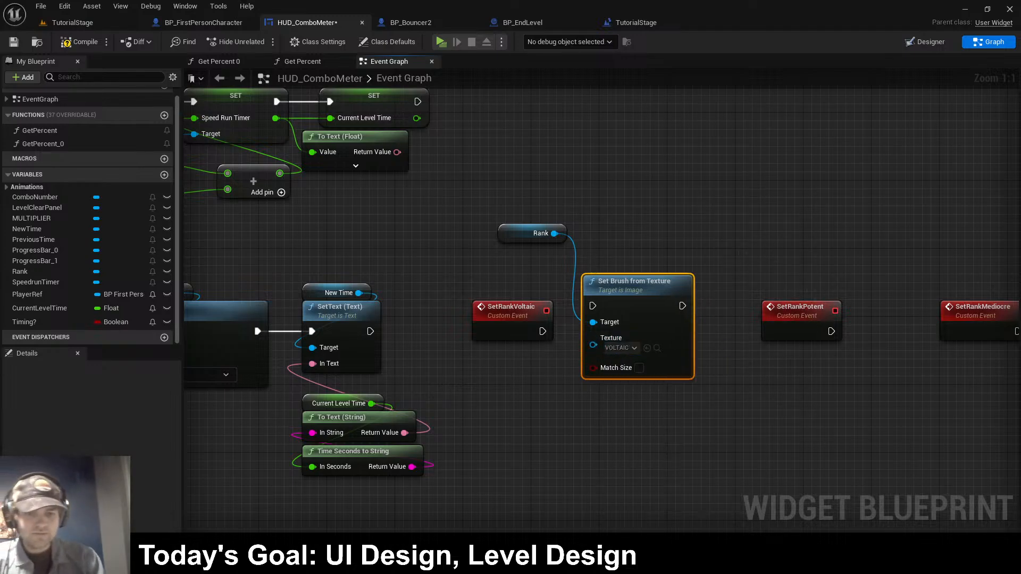
# - Connect SetRankVoltaic to the Set Brush from Texture node, align them, and place the Rank getter directly above the node
pyautogui.moveTo(645, 294); pyautogui.dragTo(646, 312)
pyautogui.moveTo(543, 331); pyautogui.dragTo(593, 323)
pyautogui.press('q')
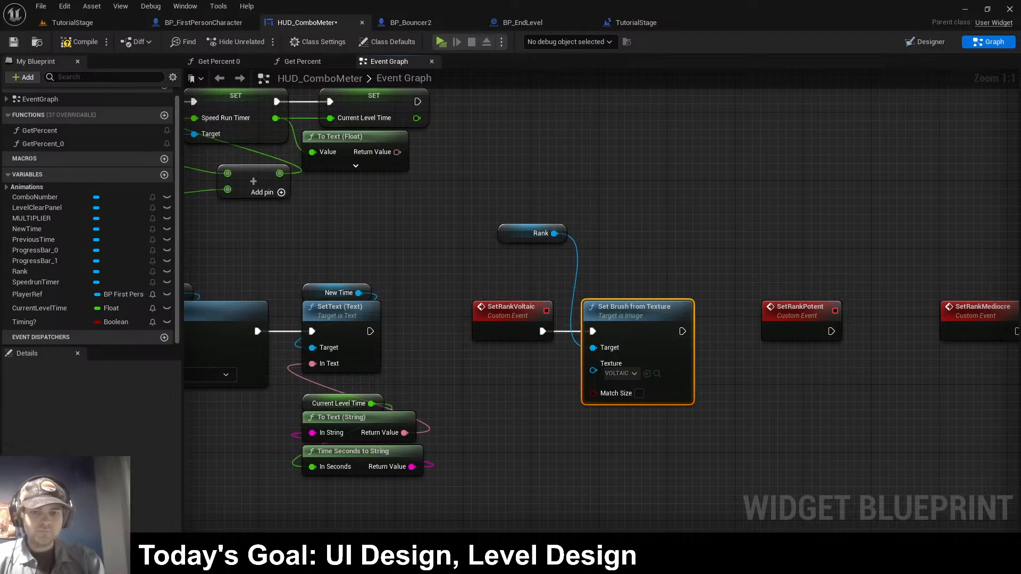
pyautogui.moveTo(520, 234)
pyautogui.mouseDown()
pyautogui.moveTo(622, 268)
pyautogui.moveTo(618, 293)
pyautogui.mouseUp()
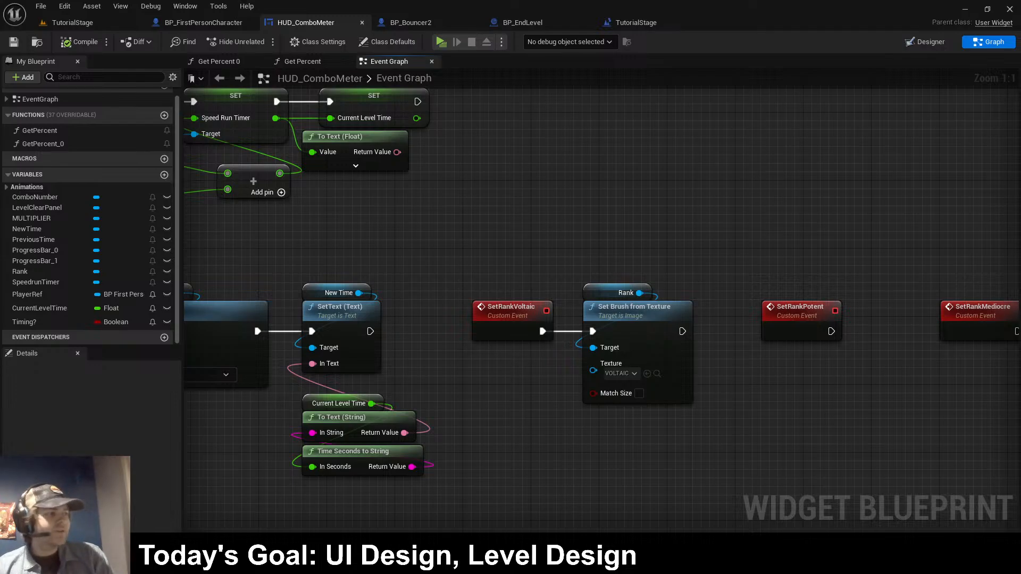
# - Duplicate the Rank getter and Set Brush from Texture node, connect the copy to SetRankPotent, and align them in the row
pyautogui.moveTo(640, 238)
pyautogui.mouseDown()
pyautogui.moveTo(679, 335)
pyautogui.moveTo(670, 333)
pyautogui.moveTo(681, 333)
pyautogui.mouseUp()
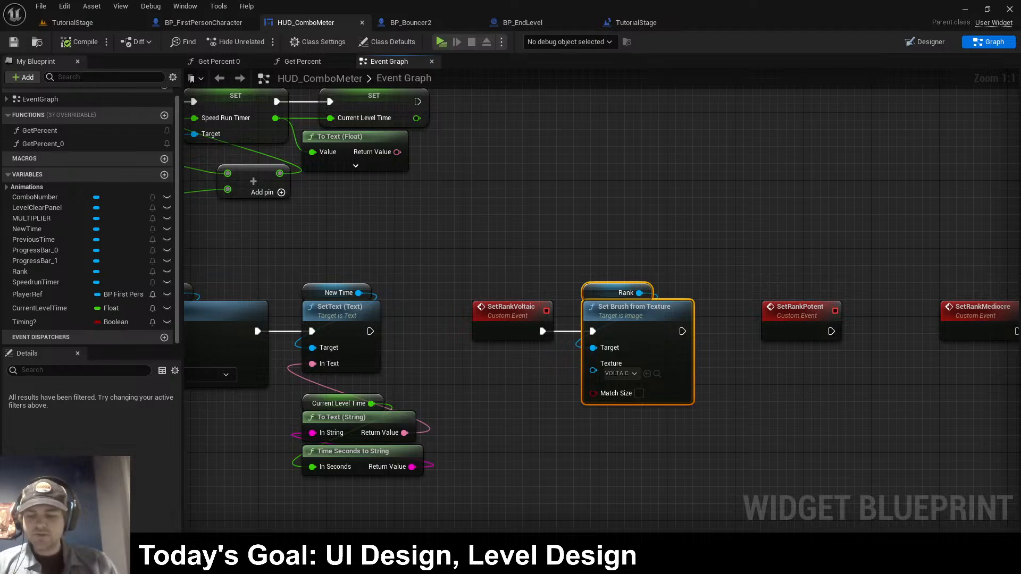
pyautogui.moveTo(799, 273); pyautogui.dragTo(632, 246, button='right')
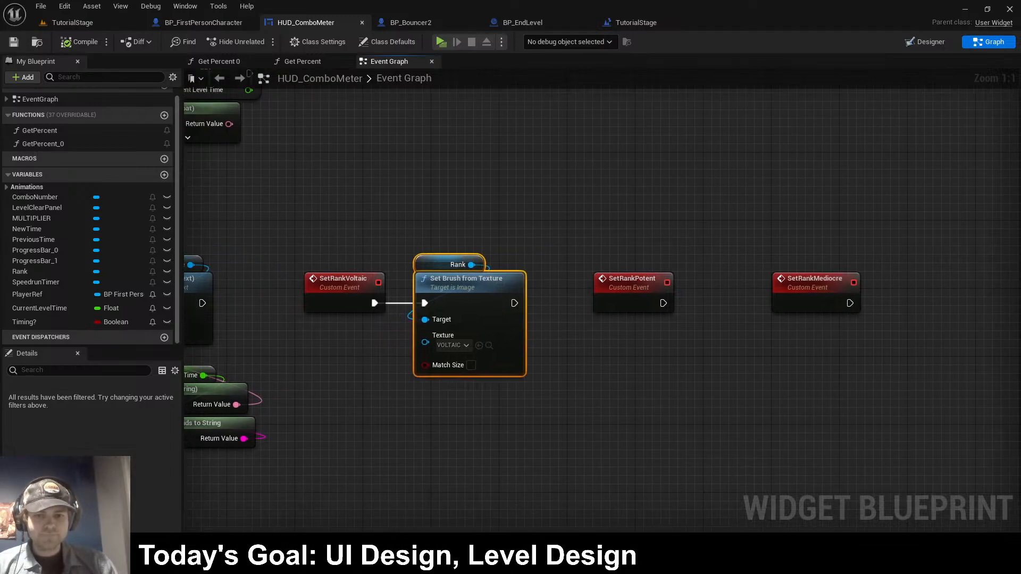
pyautogui.hotkey('ctrl', 'v')
pyautogui.click(596, 284)
pyautogui.moveTo(597, 284)
pyautogui.mouseDown()
pyautogui.moveTo(563, 284)
pyautogui.moveTo(621, 308)
pyautogui.moveTo(655, 286)
pyautogui.mouseUp()
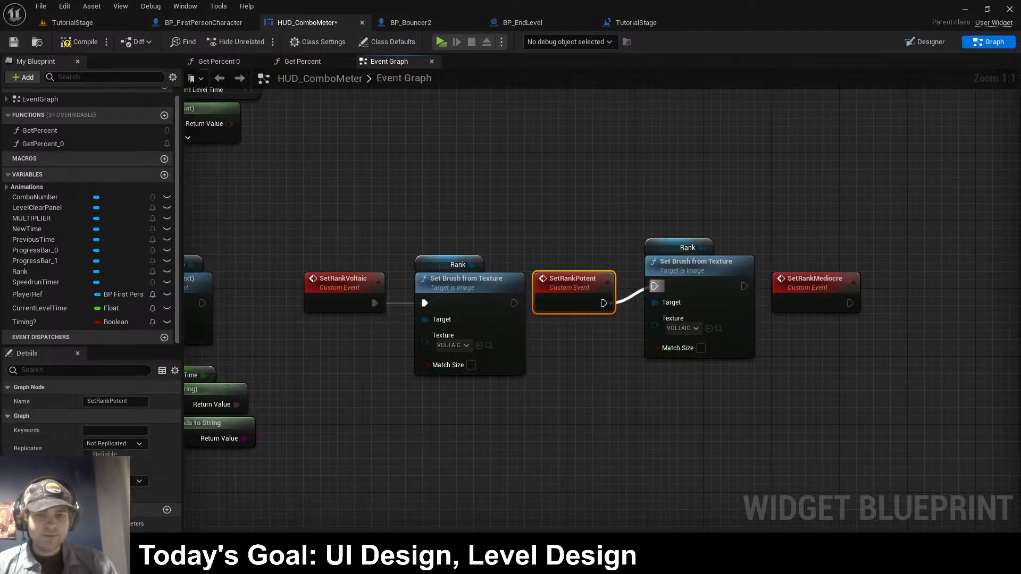
pyautogui.moveTo(637, 246); pyautogui.dragTo(686, 269)
pyautogui.moveTo(697, 267); pyautogui.dragTo(688, 284)
pyautogui.moveTo(573, 284); pyautogui.dragTo(581, 284)
pyautogui.click(591, 340)
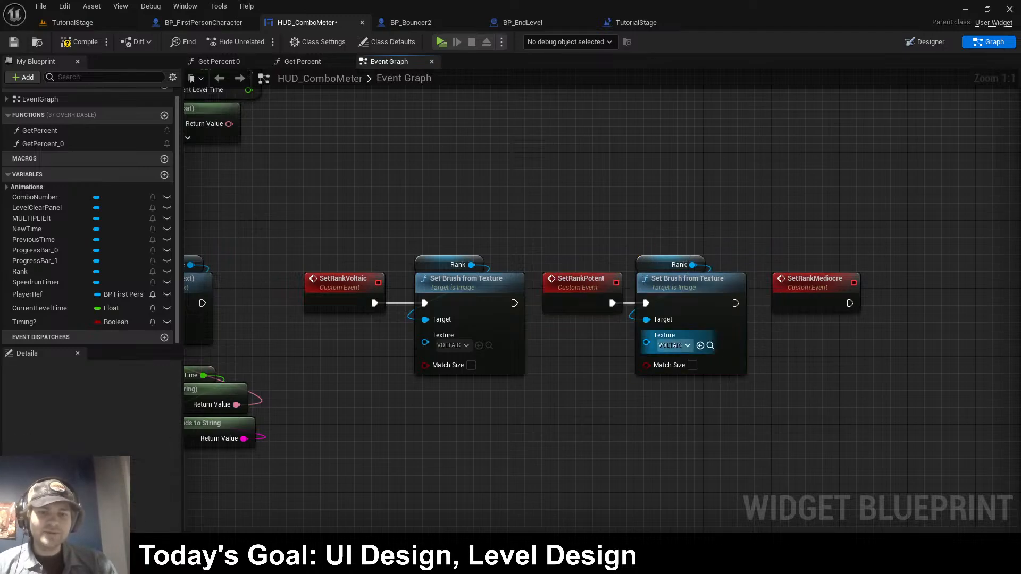
# - Set the texture of the Set Brush from Texture node connected to SetRankPotent to POTENT
pyautogui.click(674, 346)
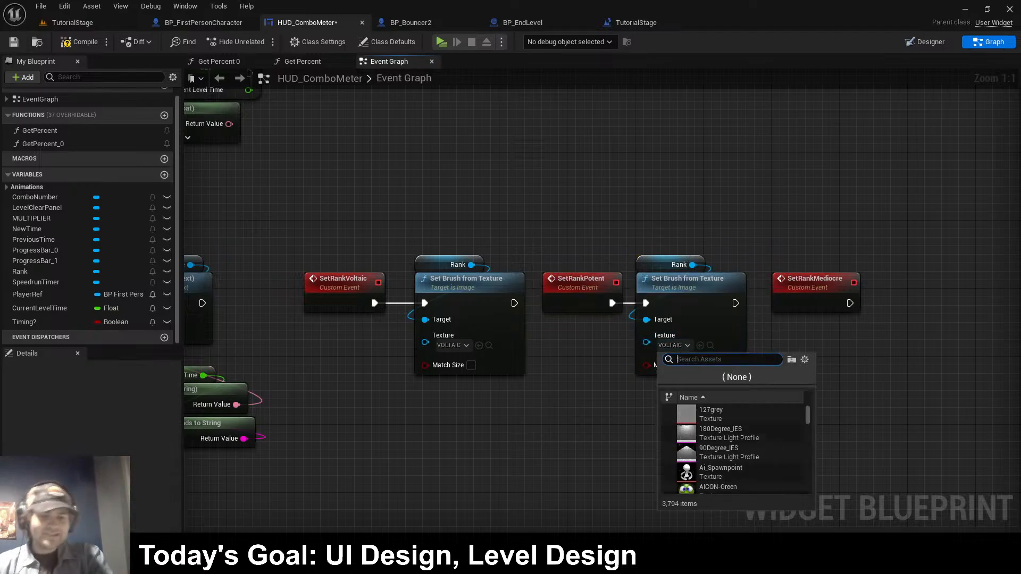
pyautogui.write('potent')
pyautogui.click(734, 415)
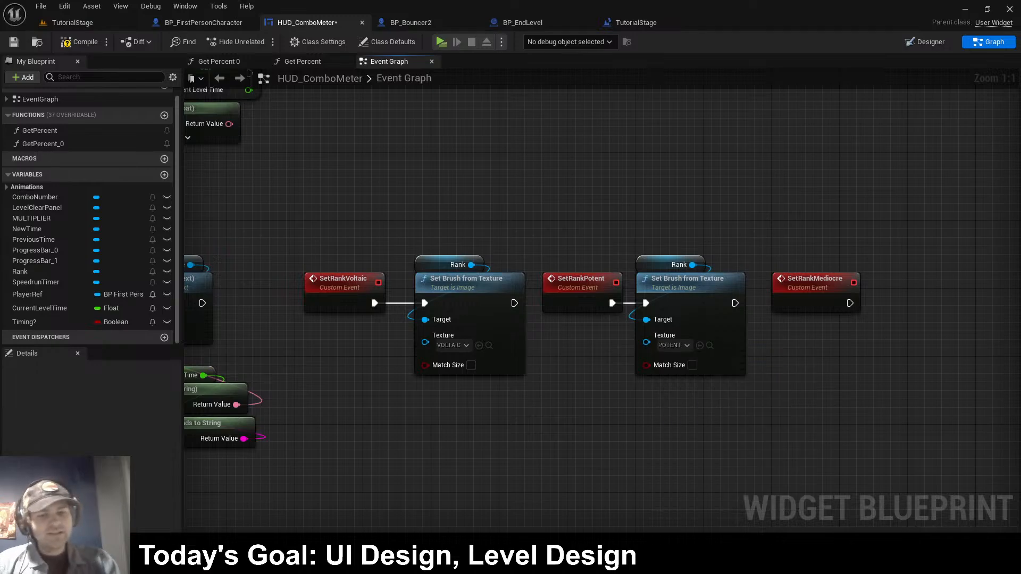
# - Duplicate the Rank getter and Set Brush from Texture node, connect the copy to SetRankMediocre, and align them in the row
pyautogui.hotkey('ctrl', 'c')
pyautogui.click(814, 234)
pyautogui.moveTo(813, 234); pyautogui.dragTo(669, 218, button='right')
pyautogui.hotkey('ctrl', 'v')
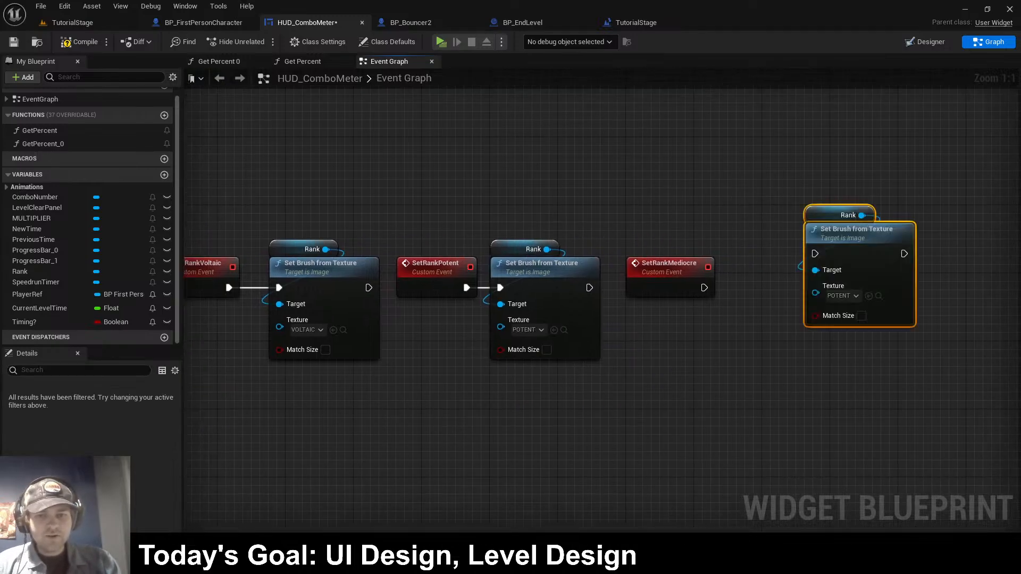
pyautogui.moveTo(704, 288)
pyautogui.mouseDown()
pyautogui.moveTo(825, 267)
pyautogui.moveTo(815, 254)
pyautogui.mouseUp()
pyautogui.moveTo(855, 242); pyautogui.dragTo(786, 276)
# - Set the texture of the Set Brush from Texture node connected to SetRankMediocre to MEDIOCRE and compile the widget blueprint
pyautogui.click(776, 329)
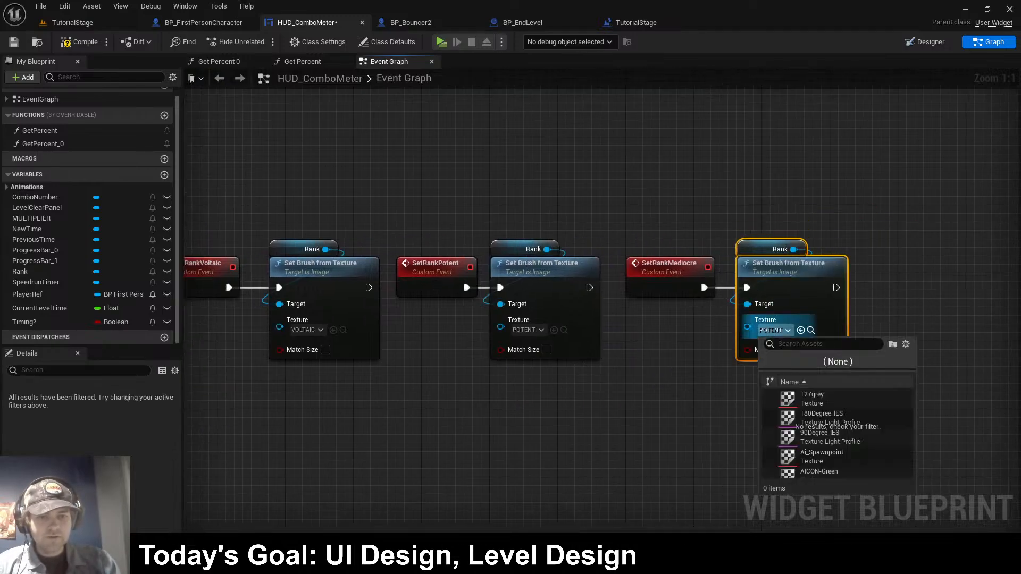
pyautogui.write('medicoc')
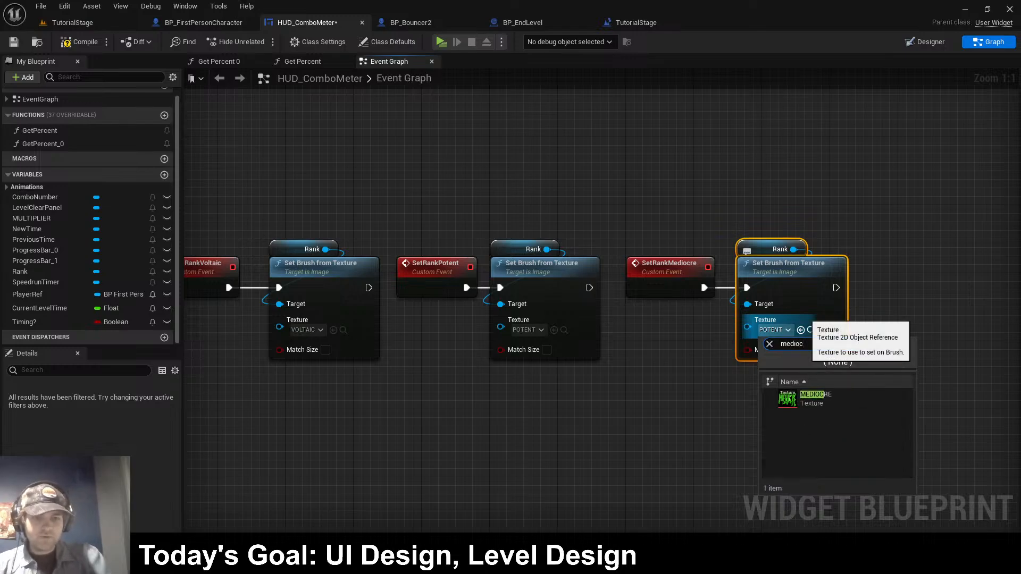
pyautogui.press('Return')
pyautogui.press('F7')
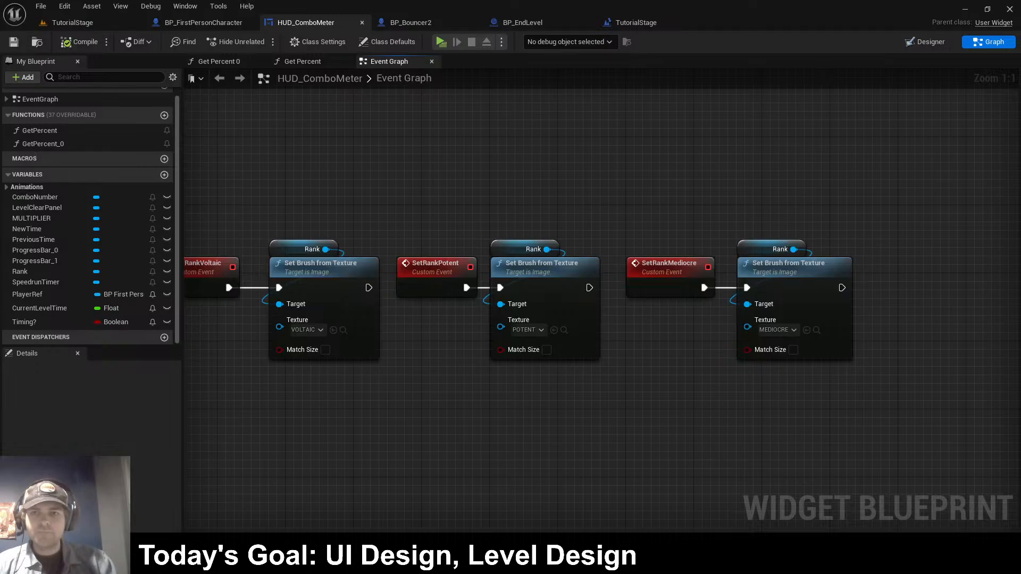
# - Switch to BP_FirstPersonCharacter's event graph and add a Set Rank Voltaic call from the Combo Ref getter beside the Branch
pyautogui.moveTo(478, 404); pyautogui.dragTo(571, 410, button='right')
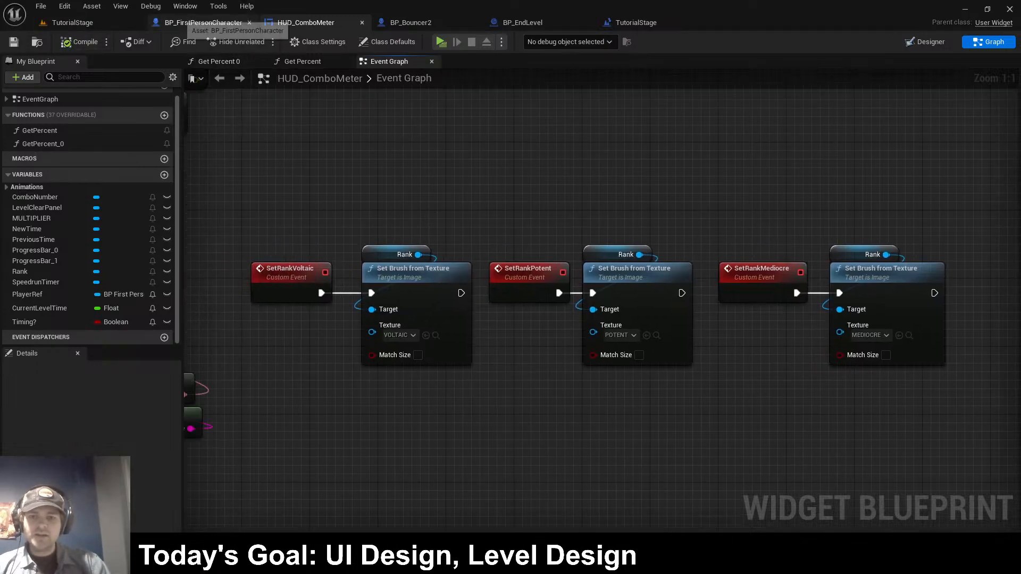
pyautogui.moveTo(185, 22); pyautogui.dragTo(410, 26)
pyautogui.moveTo(638, 330); pyautogui.dragTo(569, 328, button='right')
pyautogui.moveTo(570, 296); pyautogui.dragTo(578, 297)
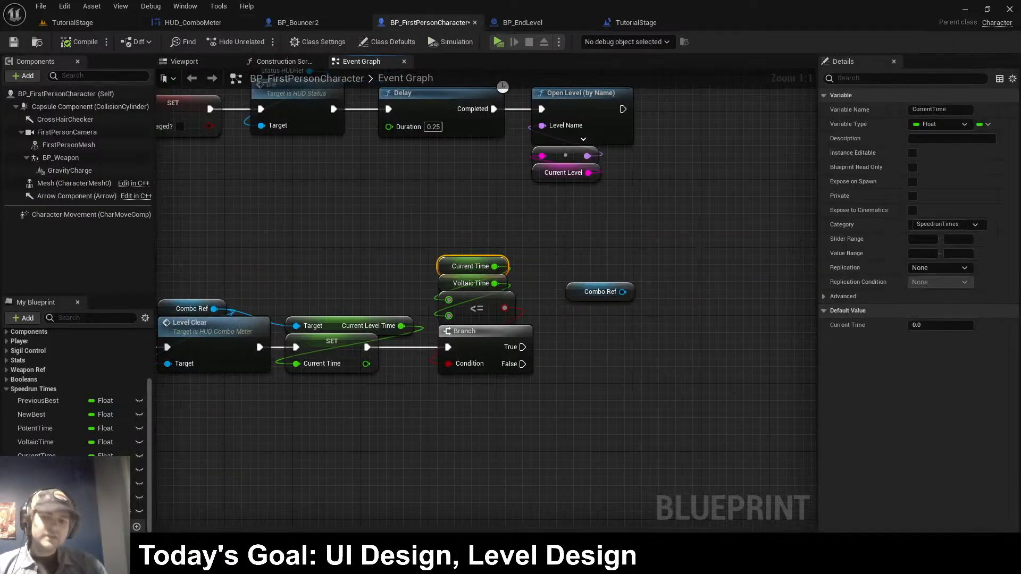
pyautogui.moveTo(522, 347); pyautogui.dragTo(565, 346)
pyautogui.press('Escape')
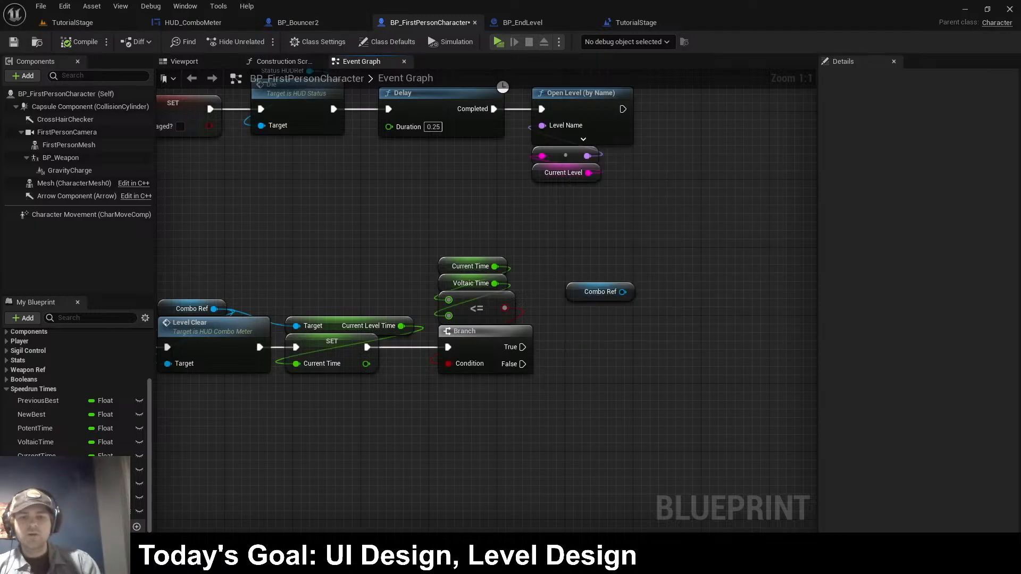
pyautogui.moveTo(622, 292); pyautogui.dragTo(592, 321)
pyautogui.write('setrank')
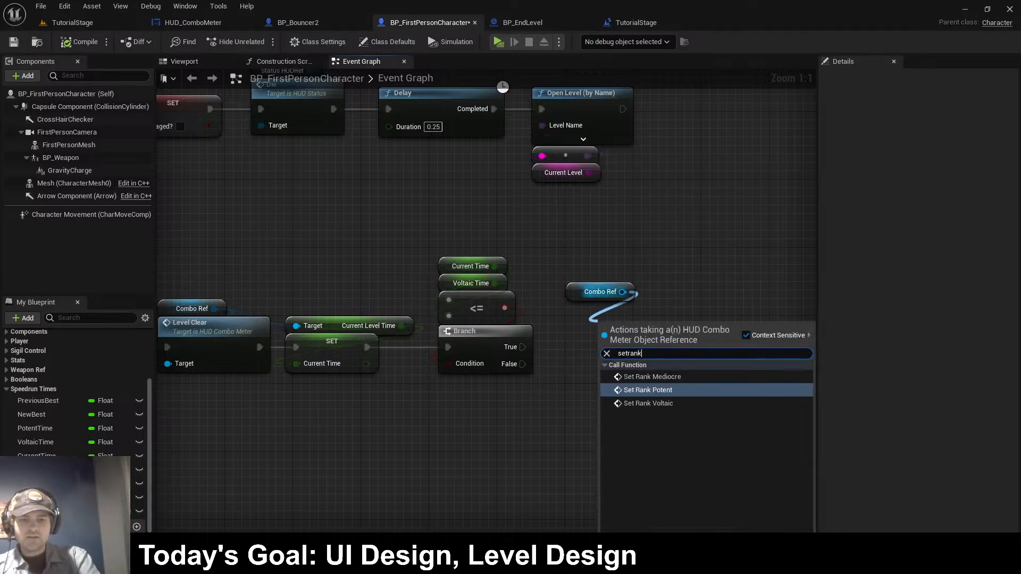
pyautogui.press('Down')
pyautogui.press('Return')
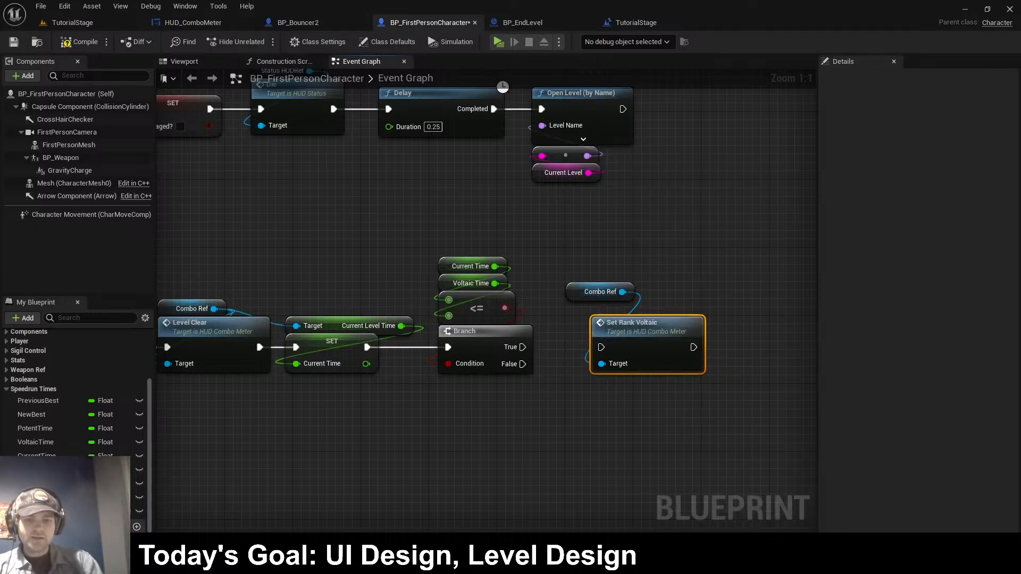
# - Connect the Branch's True output to Set Rank Voltaic and tuck the node under its Combo Ref getter
pyautogui.moveTo(523, 348); pyautogui.dragTo(611, 348)
pyautogui.moveTo(634, 341); pyautogui.dragTo(610, 323)
pyautogui.moveTo(575, 264); pyautogui.dragTo(636, 335)
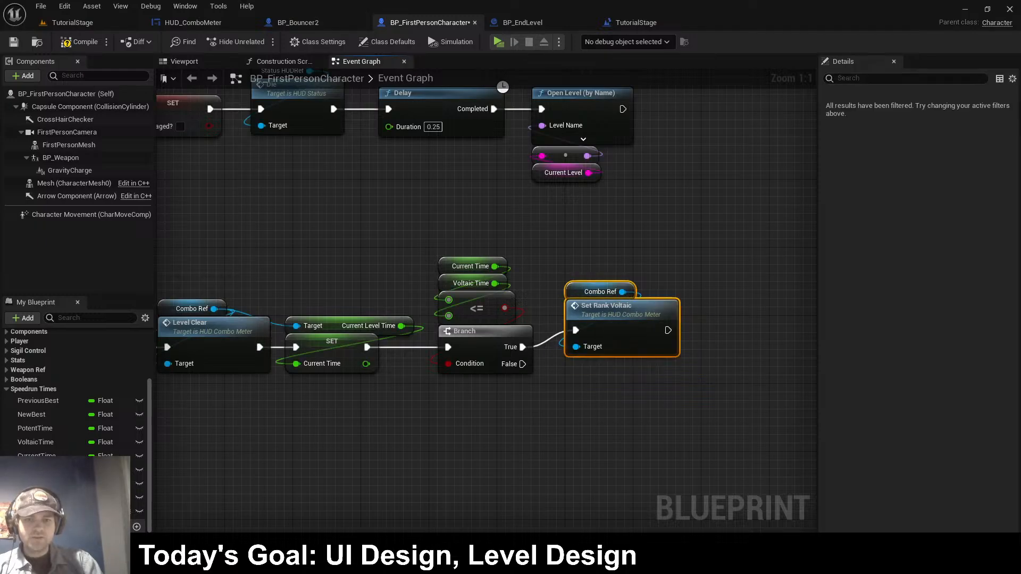
# - Duplicate the Current Time, Voltaic Time, <= and Branch nodes, connect the first Branch's False output to the copied Branch, and align the group
pyautogui.moveTo(429, 238); pyautogui.dragTo(490, 348)
pyautogui.click(628, 393)
pyautogui.moveTo(627, 393); pyautogui.dragTo(459, 404, button='right')
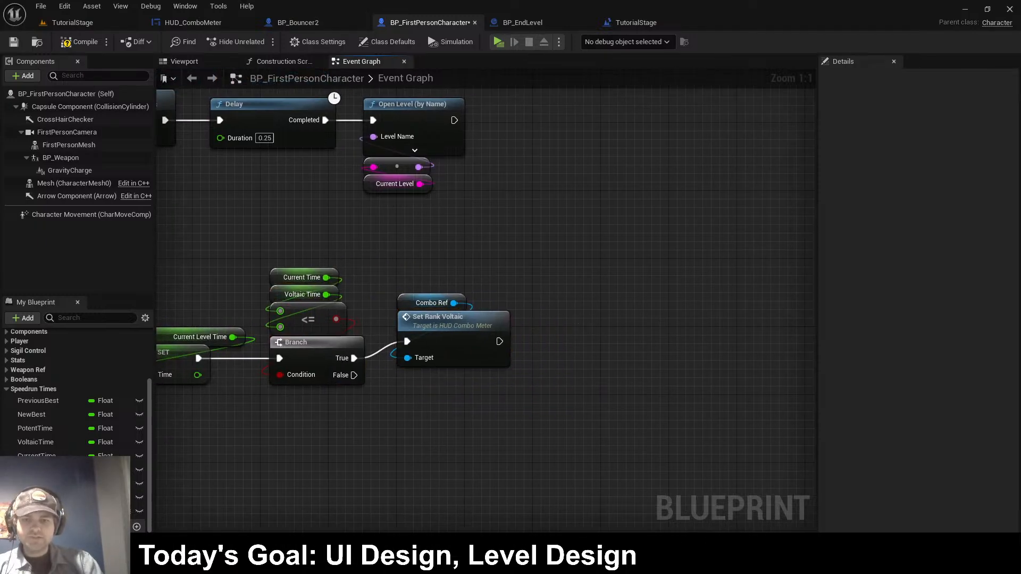
pyautogui.hotkey('ctrl', 'v')
pyautogui.moveTo(354, 376); pyautogui.dragTo(595, 375)
pyautogui.moveTo(634, 372); pyautogui.dragTo(577, 353)
pyautogui.click(632, 316)
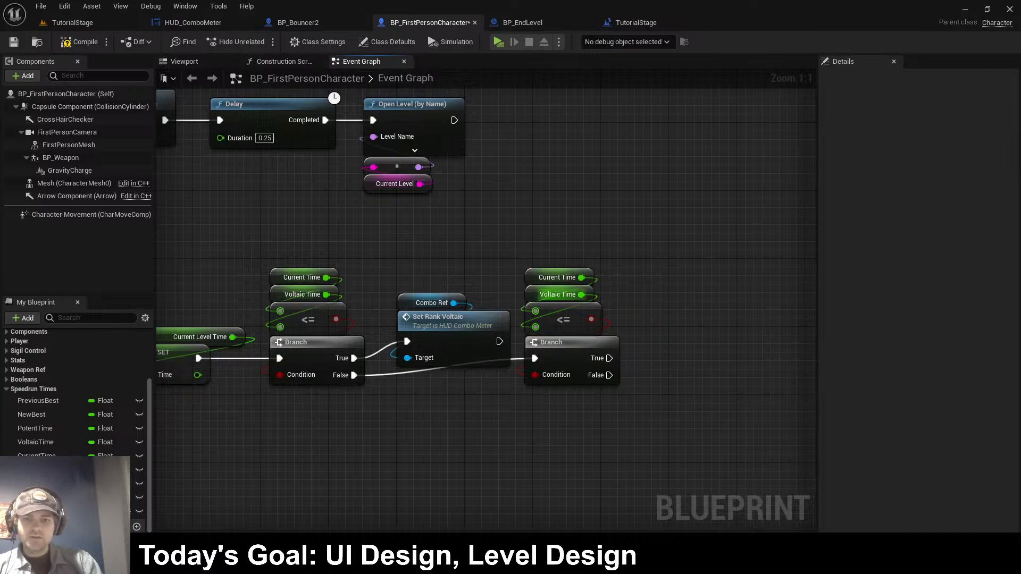
# - Replace the copied comparison's Voltaic Time getter with PotentTime in the second <= input, and save the blueprint
pyautogui.click(532, 297)
pyautogui.press('Delete')
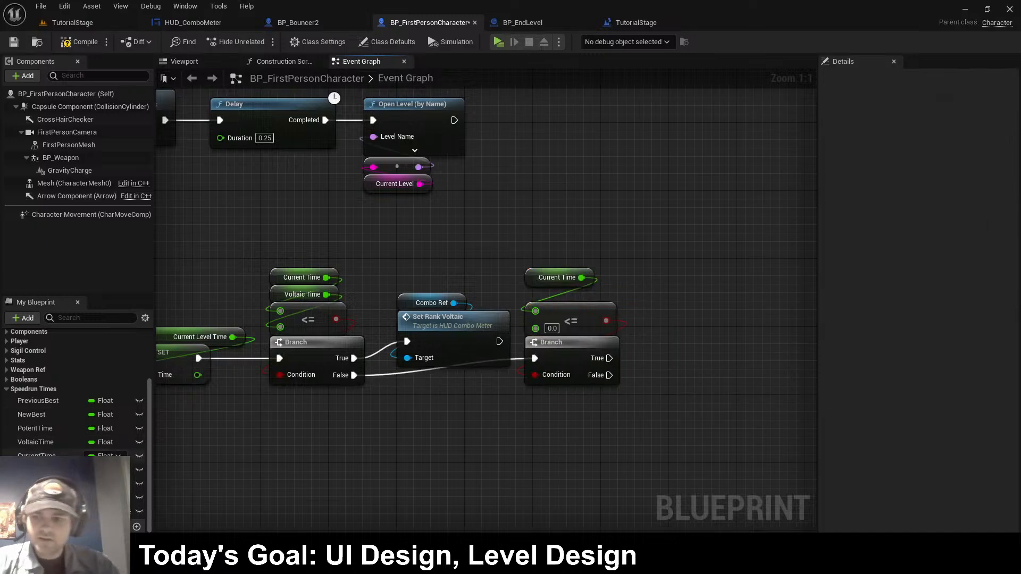
pyautogui.moveTo(35, 428); pyautogui.dragTo(535, 328)
pyautogui.click(567, 310)
pyautogui.moveTo(536, 328); pyautogui.dragTo(487, 336, button='right')
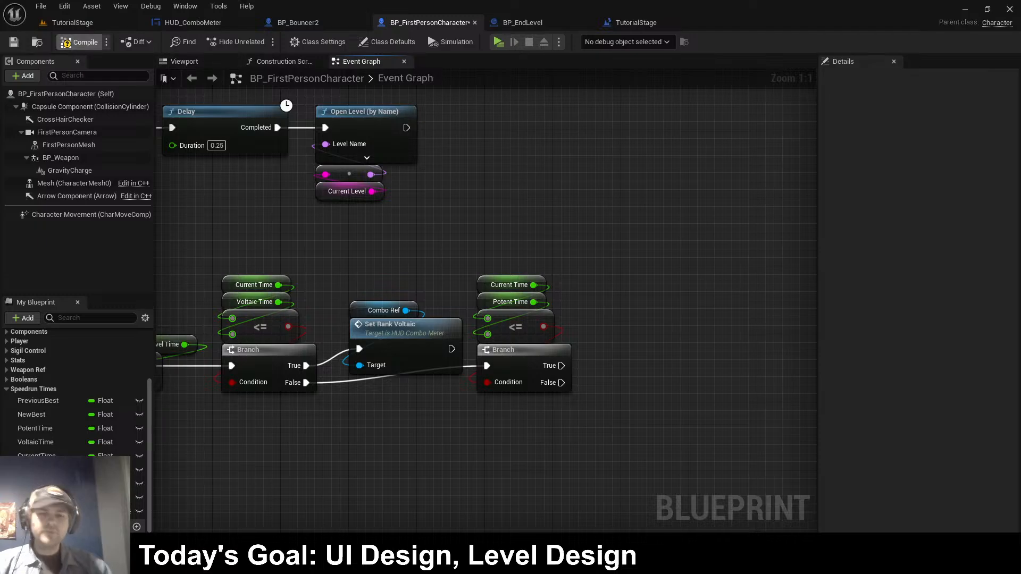
pyautogui.hotkey('ctrl', 's')
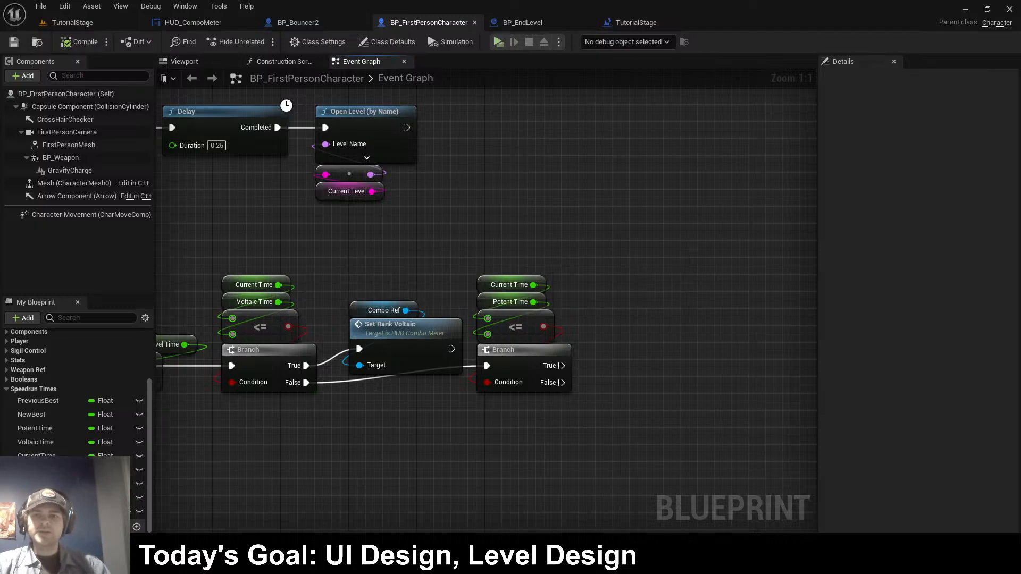
# - Playtest the level by running into the end portal to check the rank on the level-clear panel
pyautogui.click(498, 43)
pyautogui.press('w')
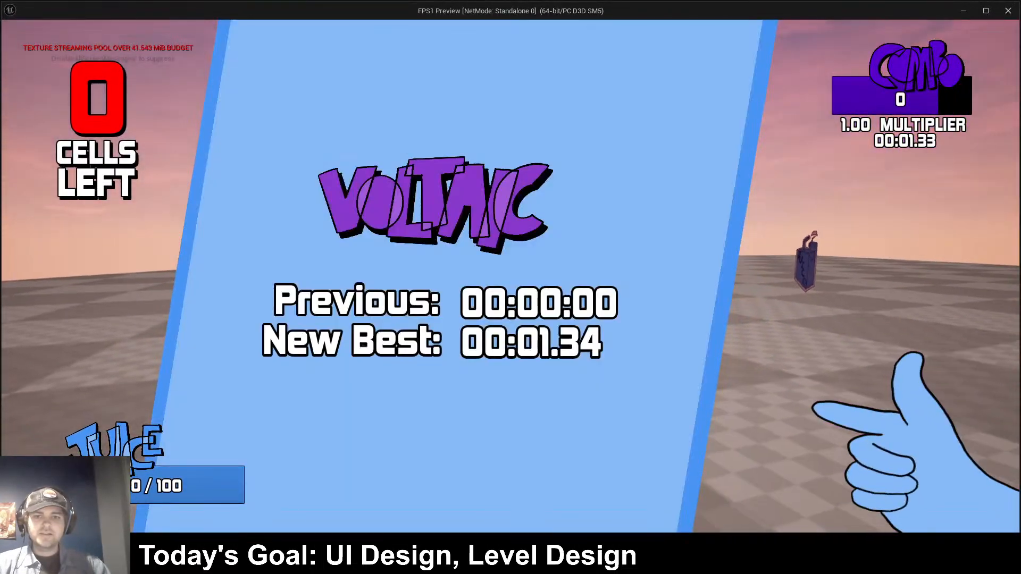
pyautogui.press('Escape')
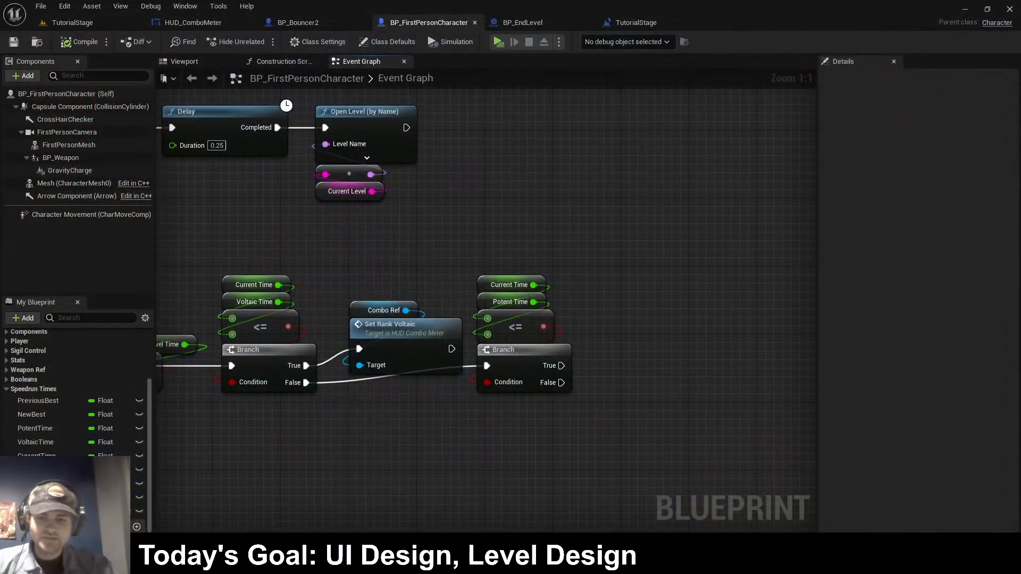
# - Duplicate the Combo Ref getter beside the second Branch and add a Set Rank Potent call from it instead of Set Rank Voltaic
pyautogui.moveTo(396, 306); pyautogui.dragTo(431, 332)
pyautogui.click(510, 431)
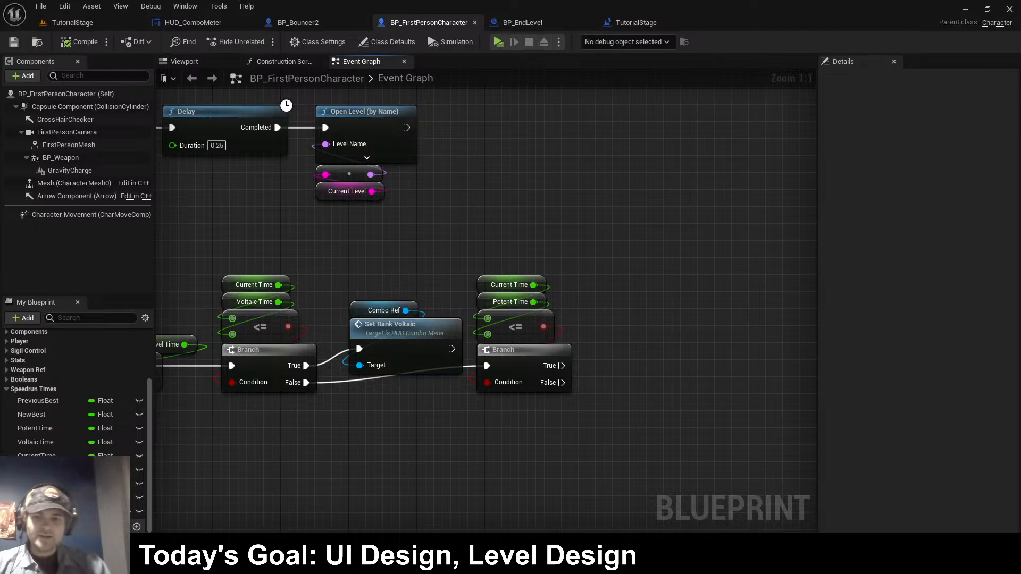
pyautogui.hotkey('ctrl', 'v')
pyautogui.click(703, 345)
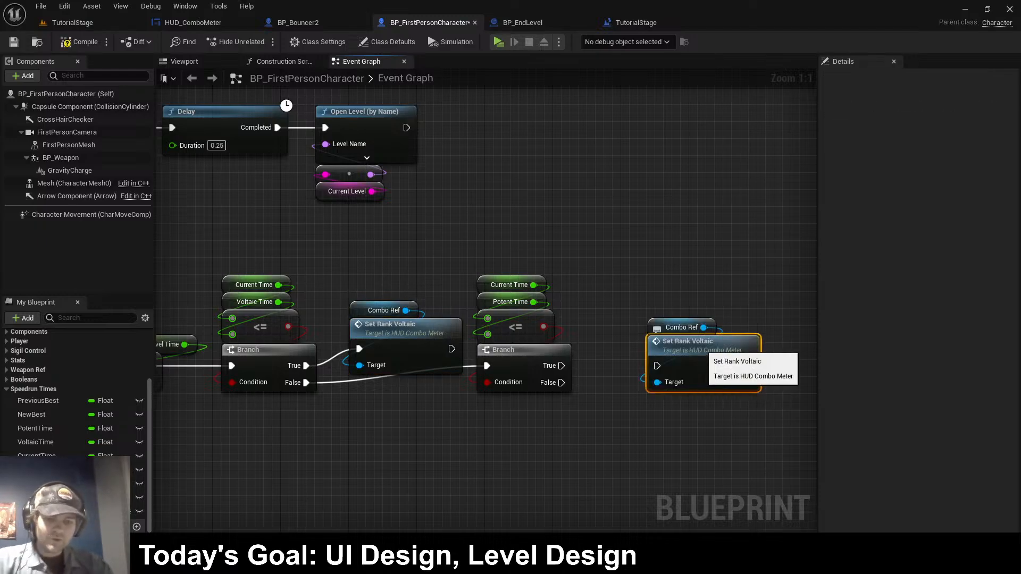
pyautogui.press('Delete')
pyautogui.moveTo(703, 327); pyautogui.dragTo(674, 348)
pyautogui.write('set rank')
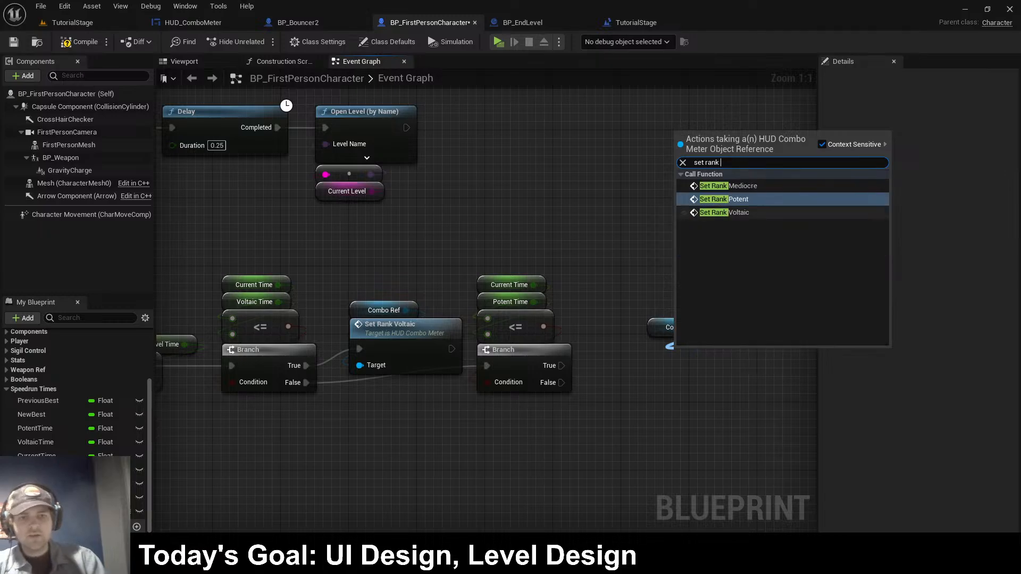
pyautogui.click(738, 200)
pyautogui.moveTo(729, 354); pyautogui.dragTo(704, 345)
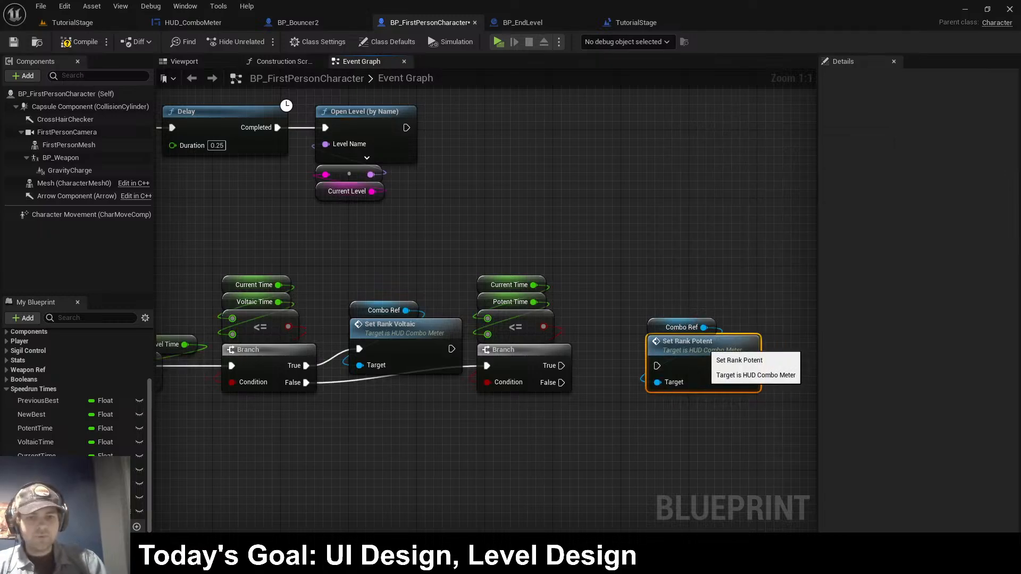
# - Connect the second Branch's True output to Set Rank Potent and move the call with its Combo Ref getter closer to the Branch
pyautogui.moveTo(562, 365); pyautogui.dragTo(658, 366)
pyautogui.moveTo(744, 391); pyautogui.dragTo(706, 332)
pyautogui.moveTo(706, 350); pyautogui.dragTo(664, 325)
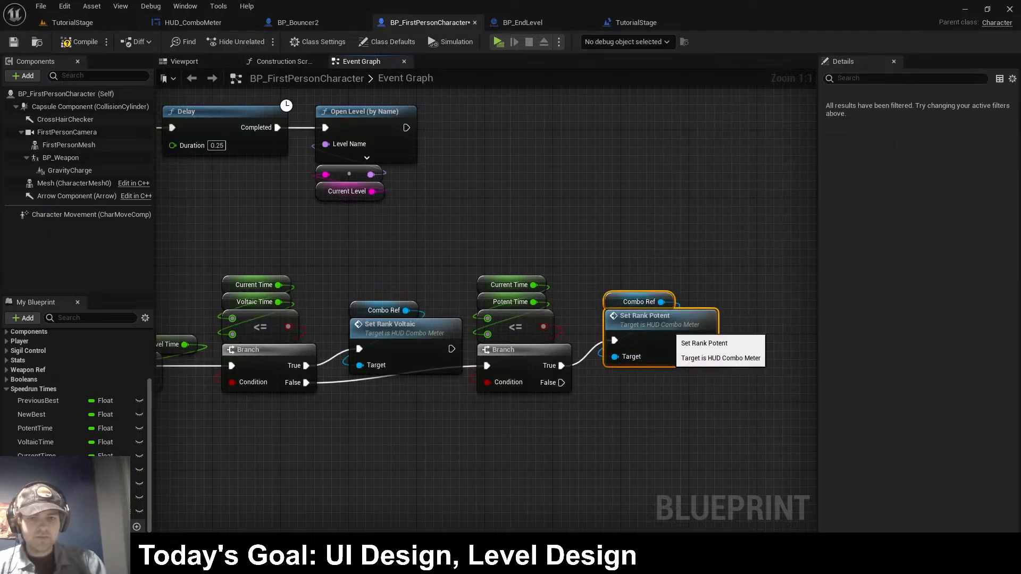
# - Duplicate the Combo Ref getter and Set Rank Potent node, and connect the copy to the second Branch's False output
pyautogui.moveTo(616, 258); pyautogui.dragTo(657, 326)
pyautogui.moveTo(735, 292); pyautogui.dragTo(636, 287, button='right')
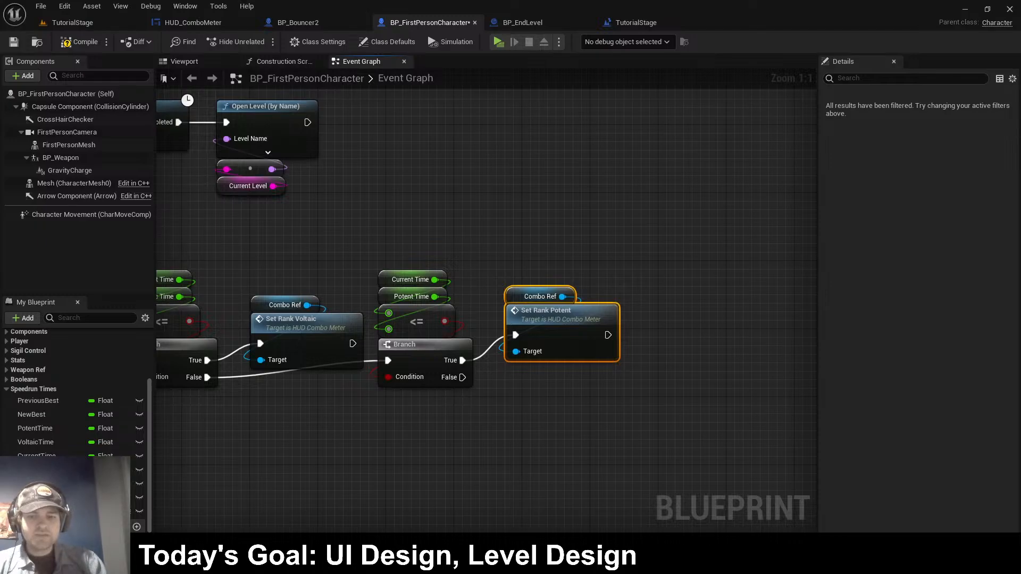
pyautogui.hotkey('ctrl', 'v')
pyautogui.moveTo(462, 377); pyautogui.dragTo(643, 403)
pyautogui.moveTo(676, 386); pyautogui.dragTo(694, 336)
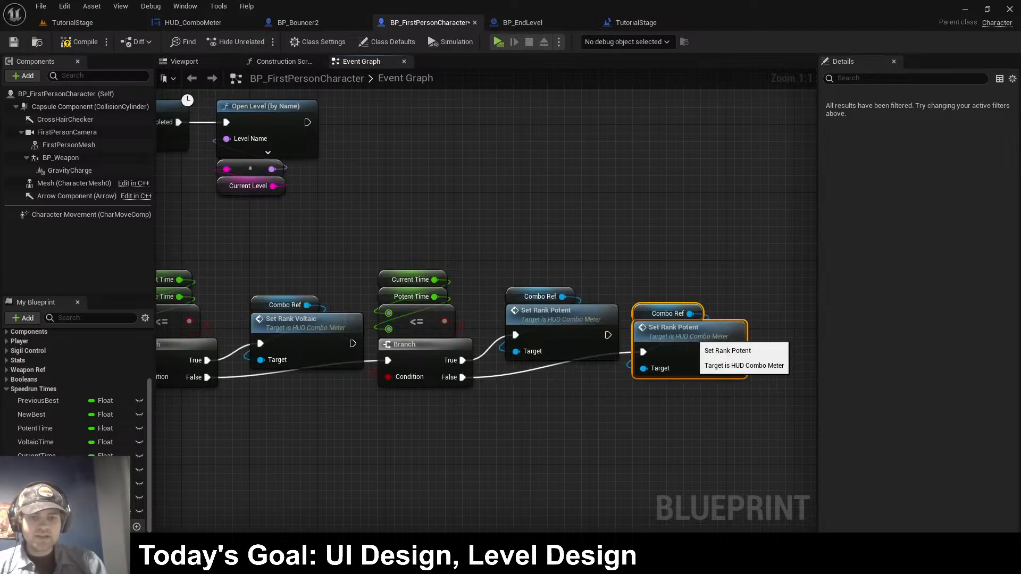
pyautogui.click(691, 281)
pyautogui.click(668, 314)
pyautogui.click(685, 331)
pyautogui.click(696, 285)
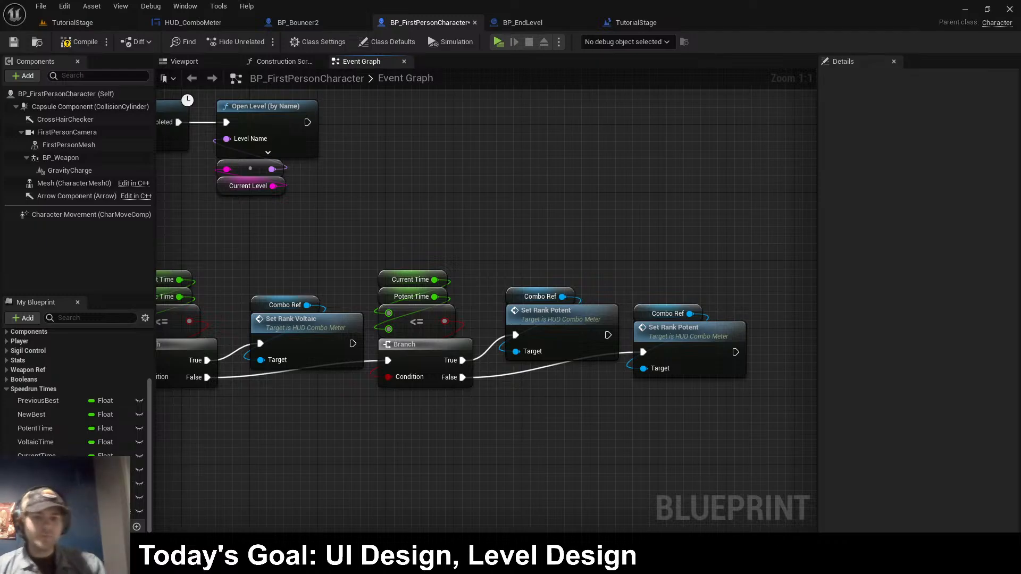
# - Replace the duplicated Set Rank Potent node with a Set Rank Mediocre call from the copied Combo Ref getter
pyautogui.click(691, 340)
pyautogui.press('Delete')
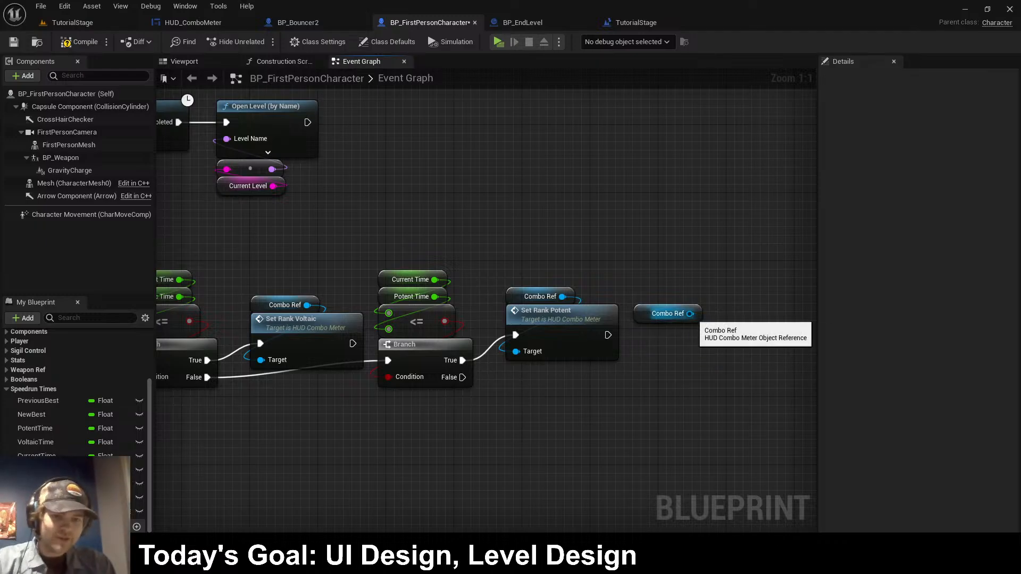
pyautogui.moveTo(690, 314); pyautogui.dragTo(674, 345)
pyautogui.write('set')
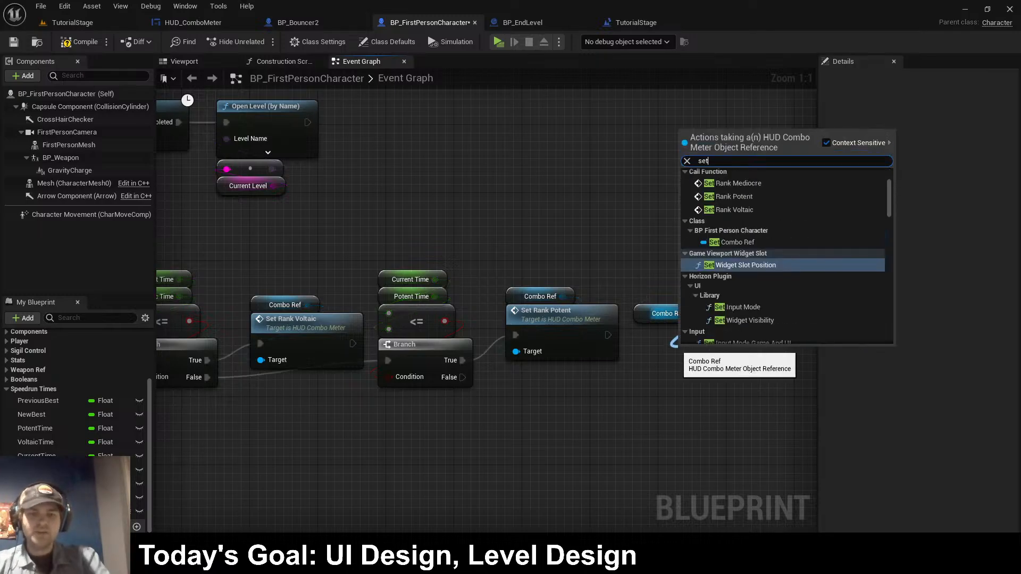
pyautogui.write(' rank me')
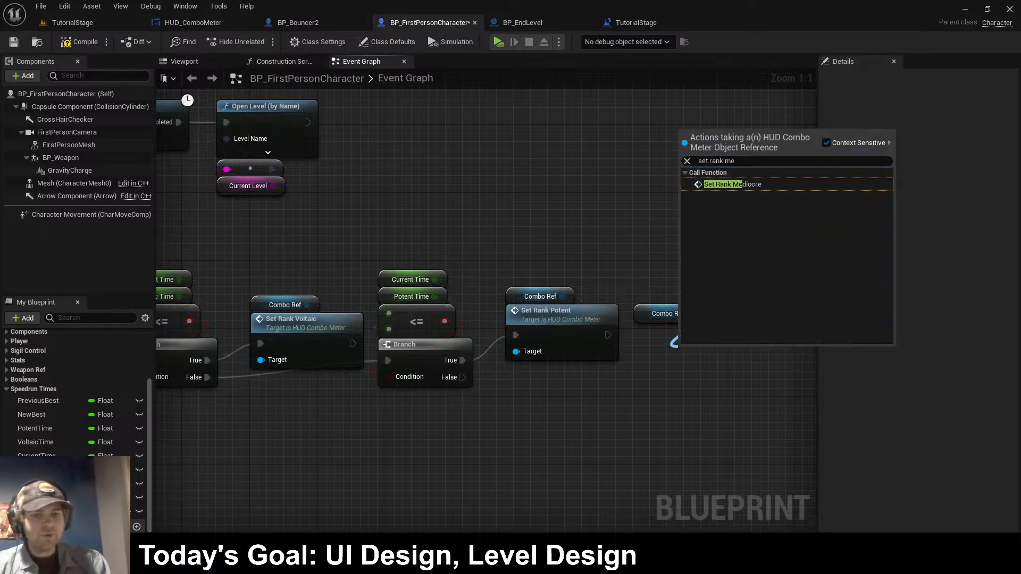
pyautogui.press('Return')
# - Connect the second Branch's False output to Set Rank Mediocre and align the call and its Combo Ref getter with that output
pyautogui.moveTo(713, 354); pyautogui.dragTo(670, 328)
pyautogui.moveTo(463, 377); pyautogui.dragTo(643, 352)
pyautogui.moveTo(661, 273); pyautogui.dragTo(692, 366)
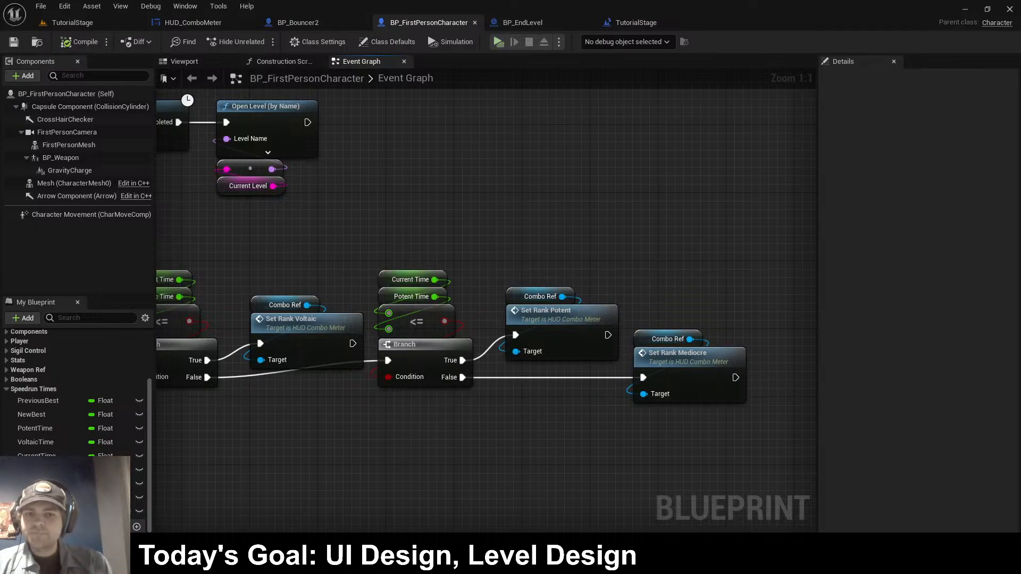
# - Run a short playtest of the level, moving toward the purple portal, and stop it before entering
pyautogui.click(498, 42)
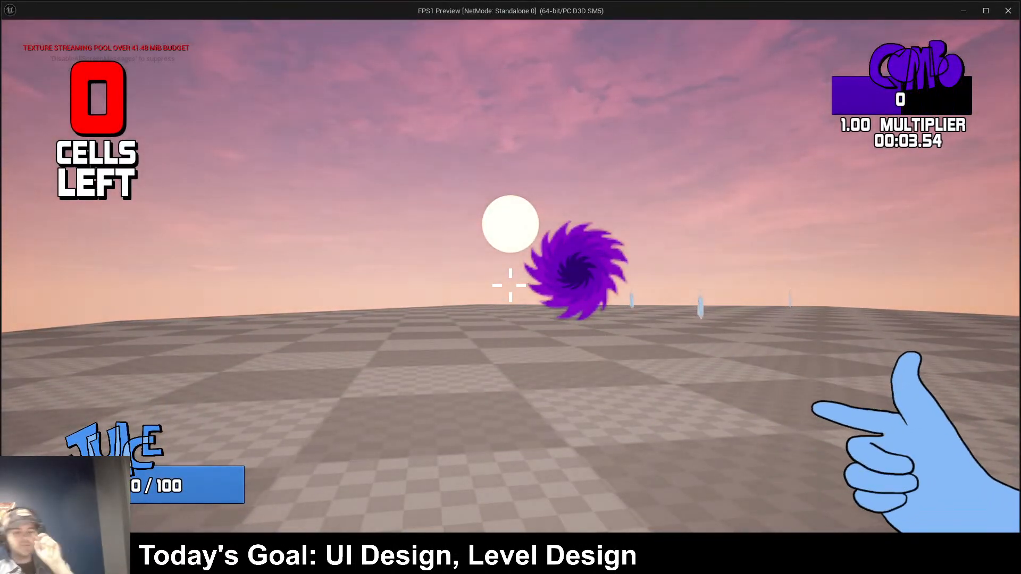
pyautogui.press('w')
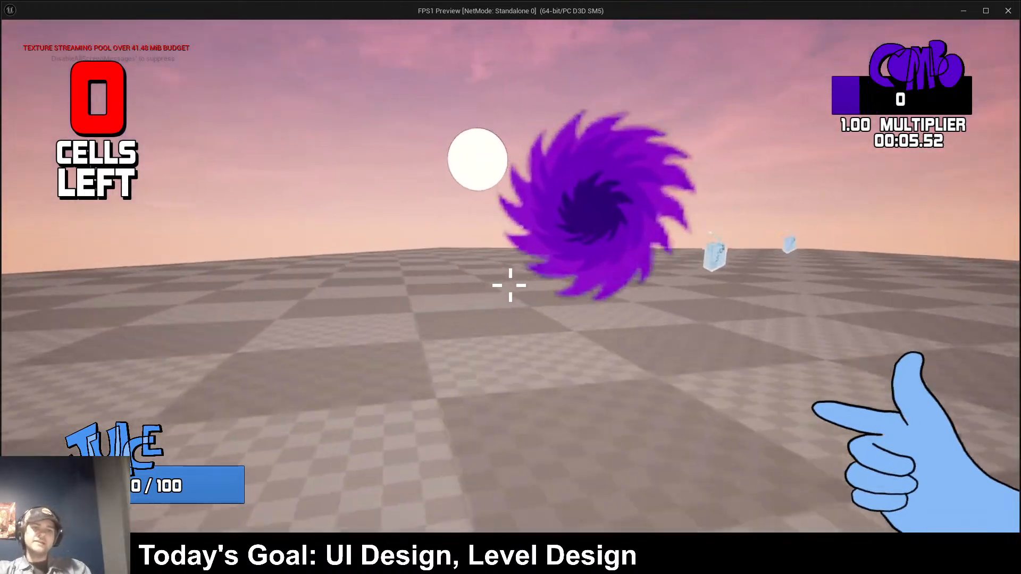
pyautogui.press('Escape')
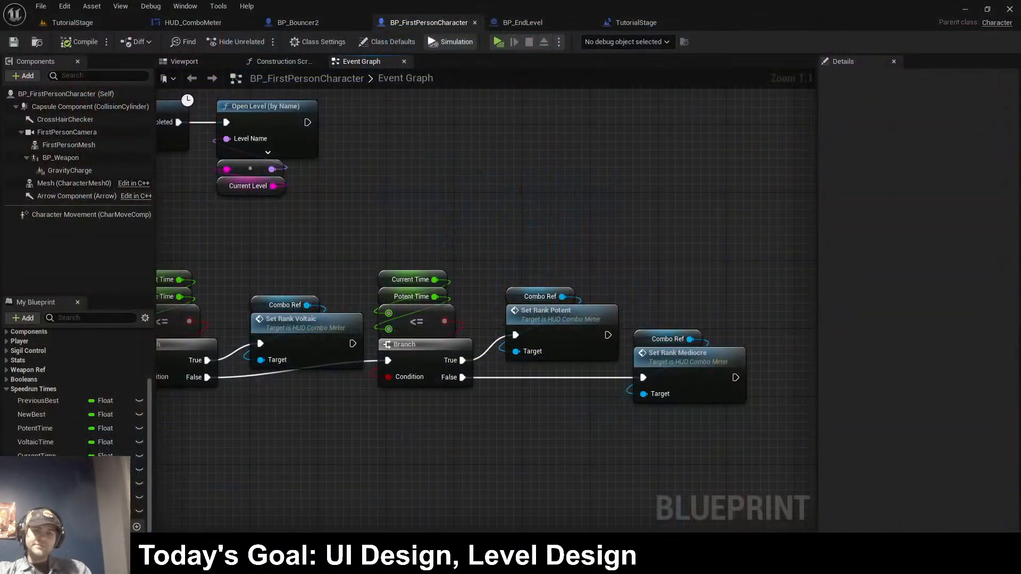
# - Playtest a slow clear, moving and shooting around the portal for about 11 seconds before entering it, to check the awarded rank
pyautogui.press('w')
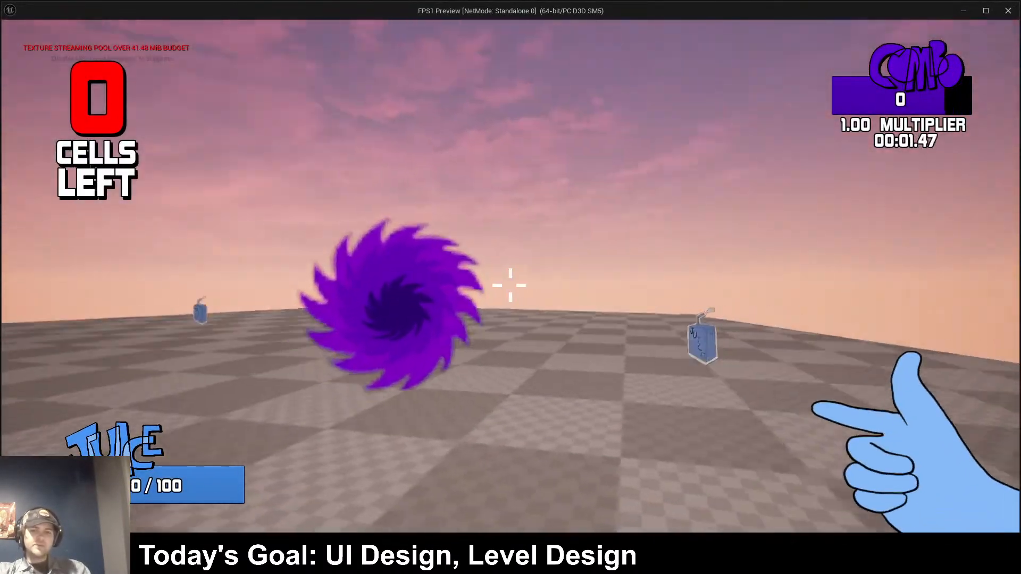
pyautogui.press('a')
pyautogui.press('space')
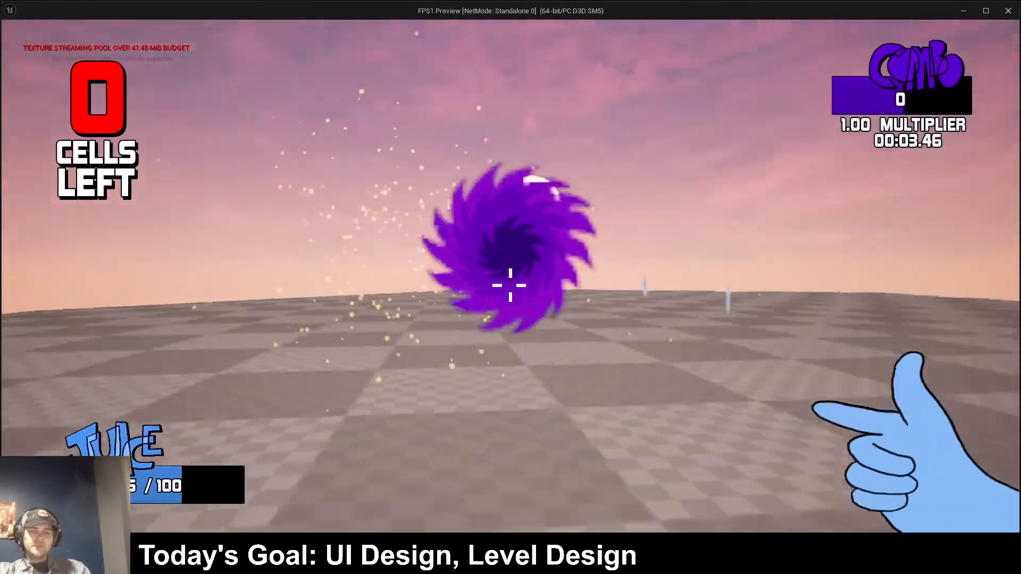
pyautogui.press('w')
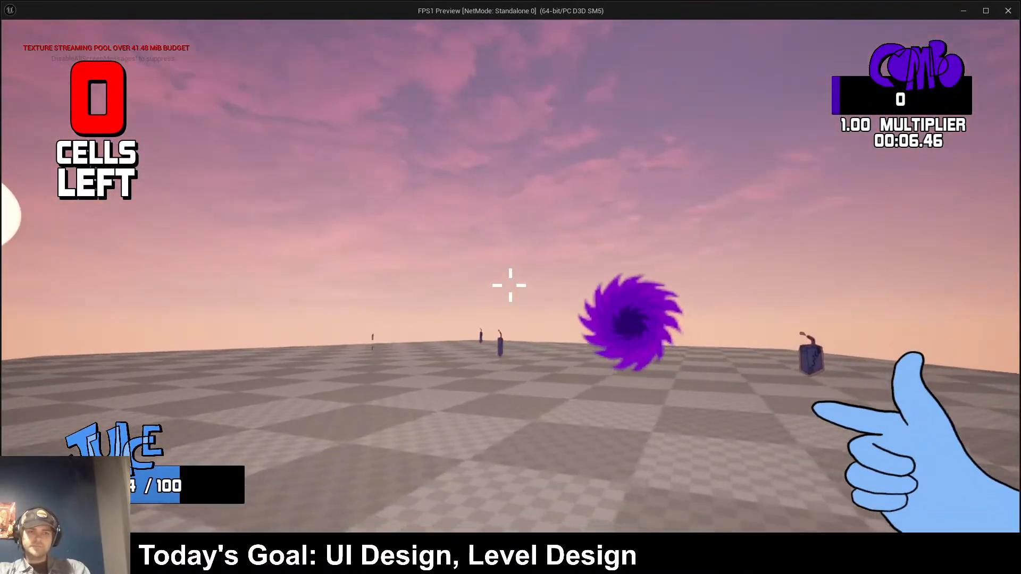
pyautogui.press('w')
pyautogui.click(510, 286)
pyautogui.click(511, 286)
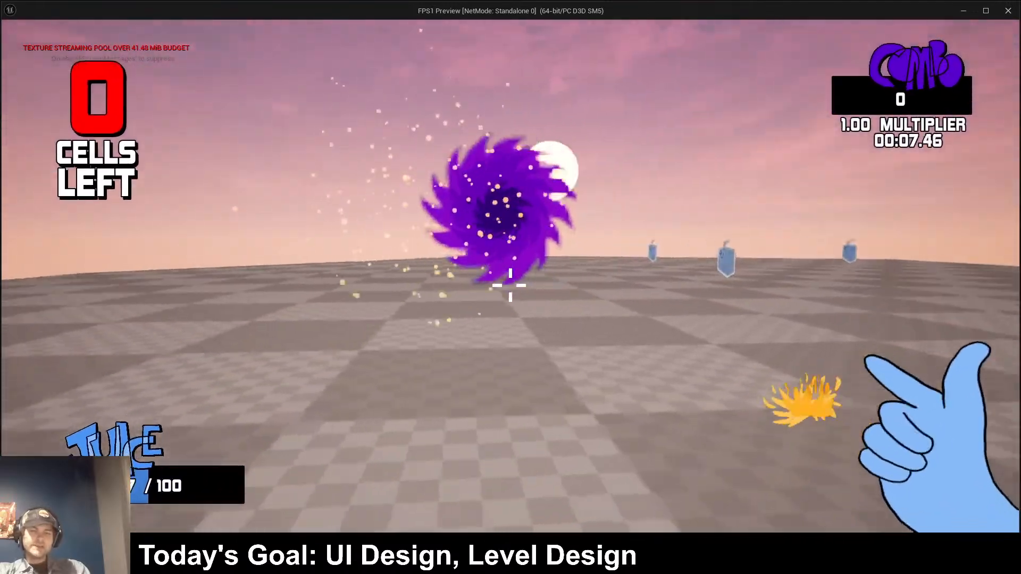
pyautogui.click(510, 286)
pyautogui.press('s')
pyautogui.click(510, 286)
pyautogui.click(510, 286)
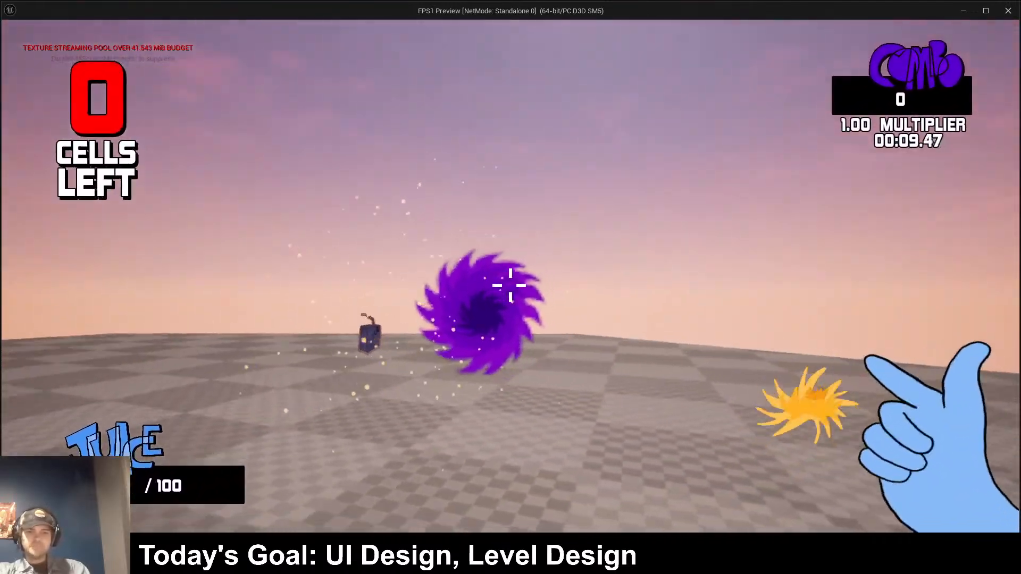
pyautogui.click(511, 286)
pyautogui.press('w')
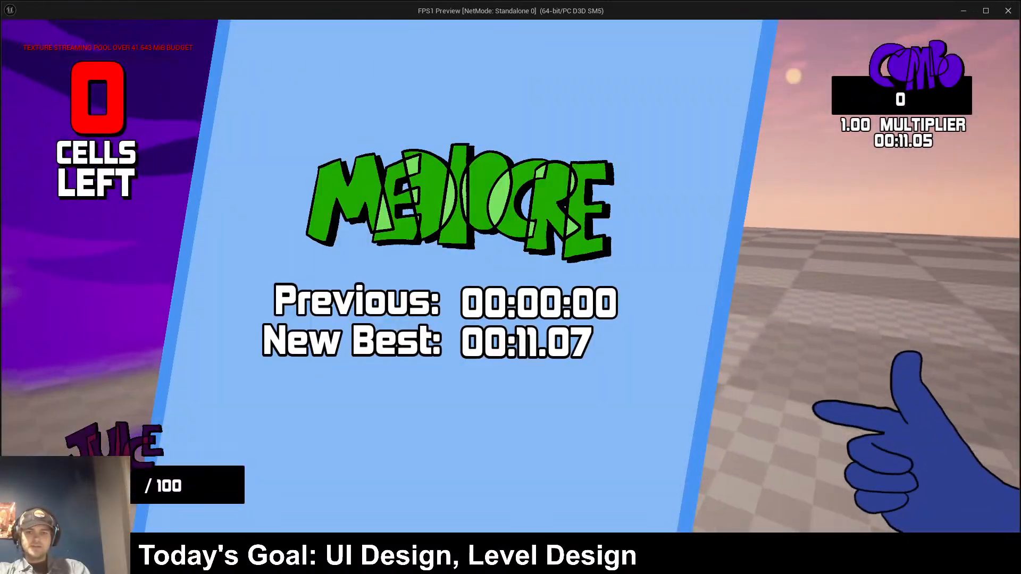
pyautogui.press('Escape')
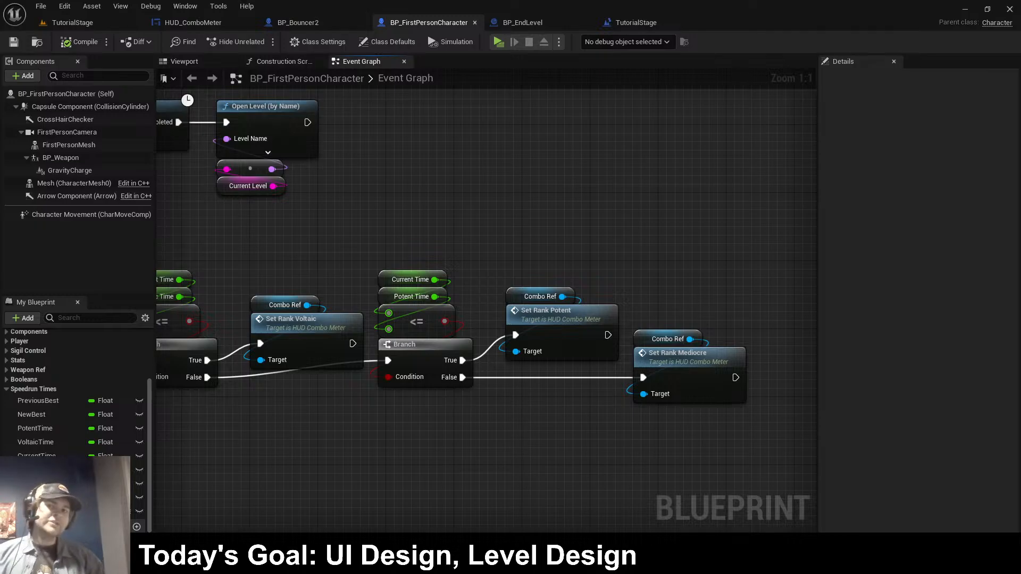
# - Run another playtest of the level, end it, and open the HUD_ComboMeter event graph with the rank events
pyautogui.hotkey('alt', 'p')
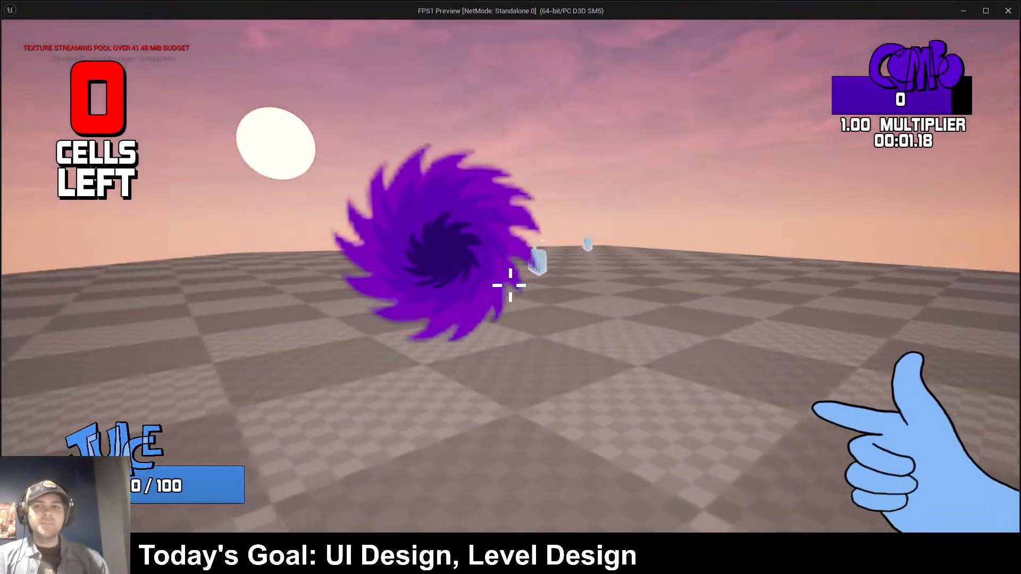
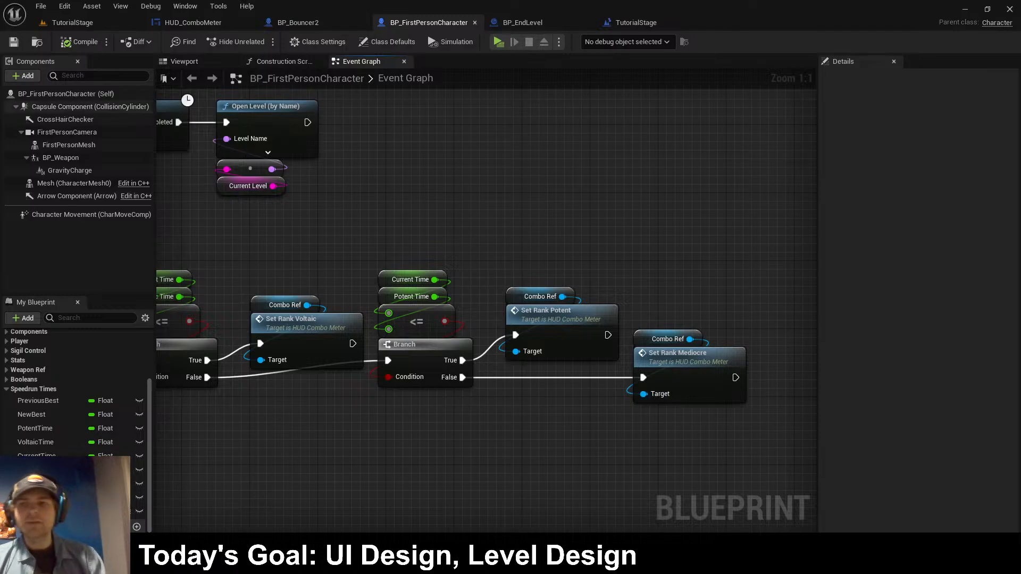
pyautogui.click(193, 23)
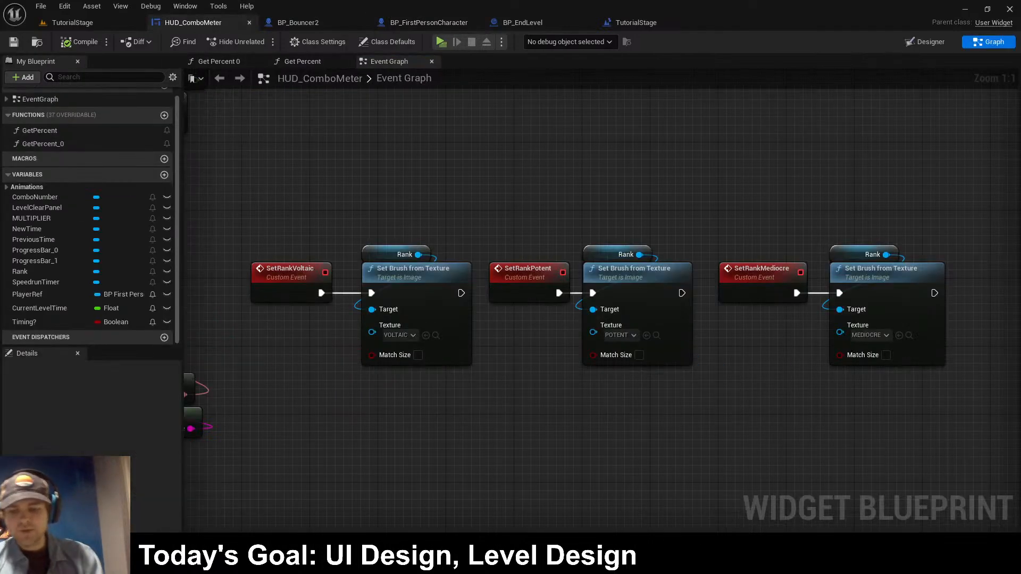
# - Playtest a fast clear, firing a few shots and entering the portal within 4 seconds, to check the rank on the level-clear panel
pyautogui.click(440, 41)
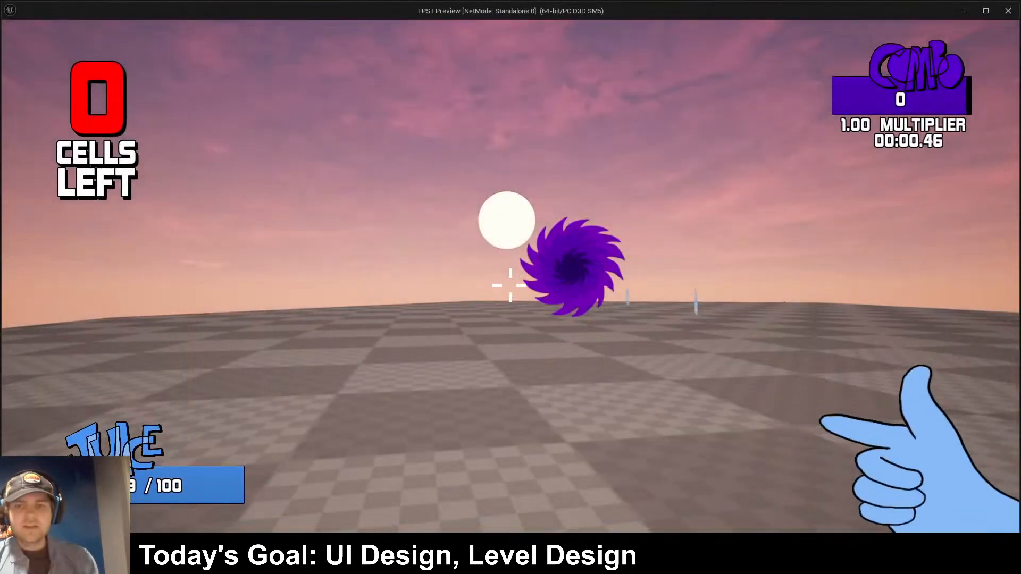
pyautogui.press('w')
pyautogui.click(511, 285)
pyautogui.click(511, 285)
pyautogui.click(511, 286)
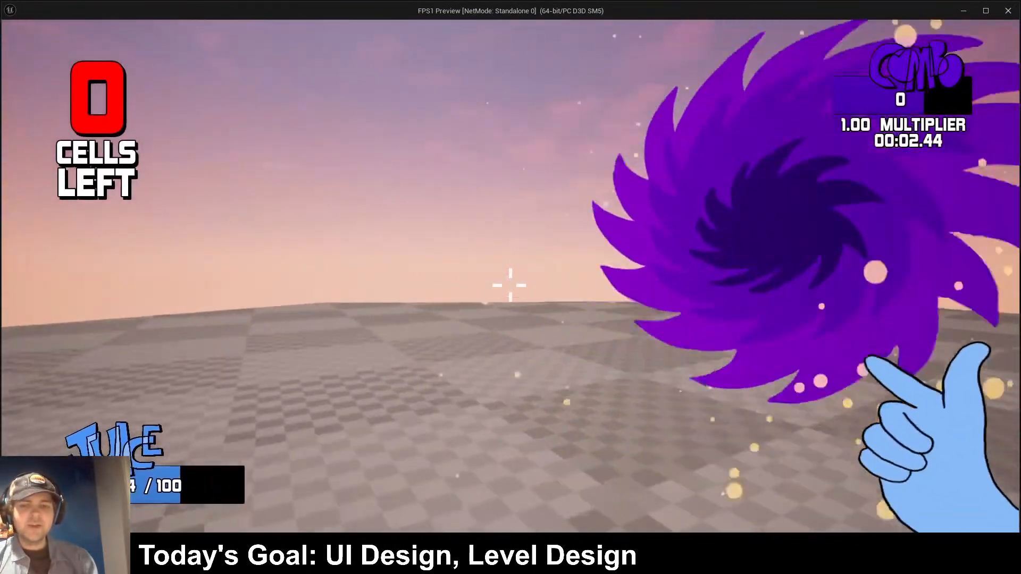
pyautogui.press('w')
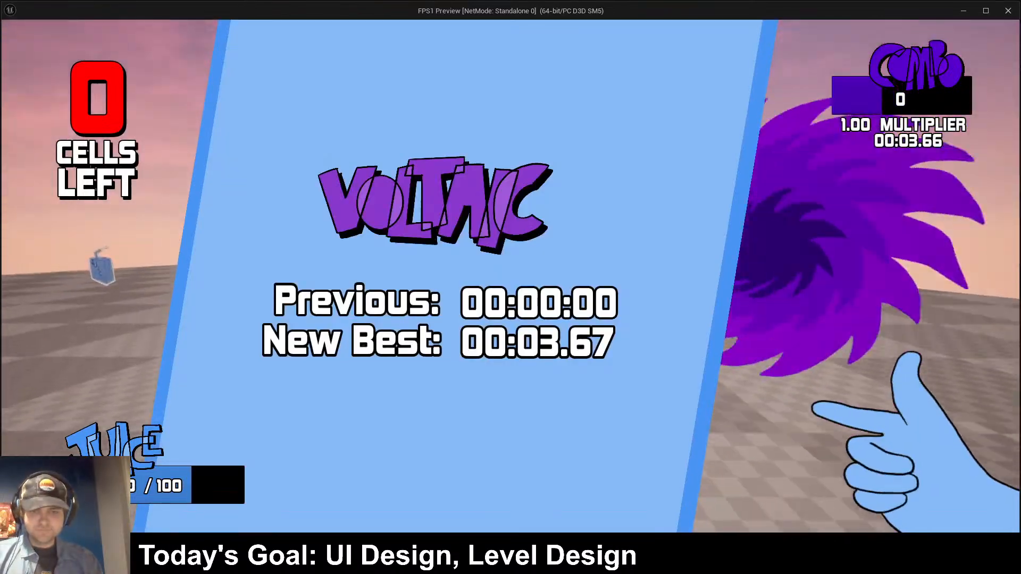
pyautogui.press('w')
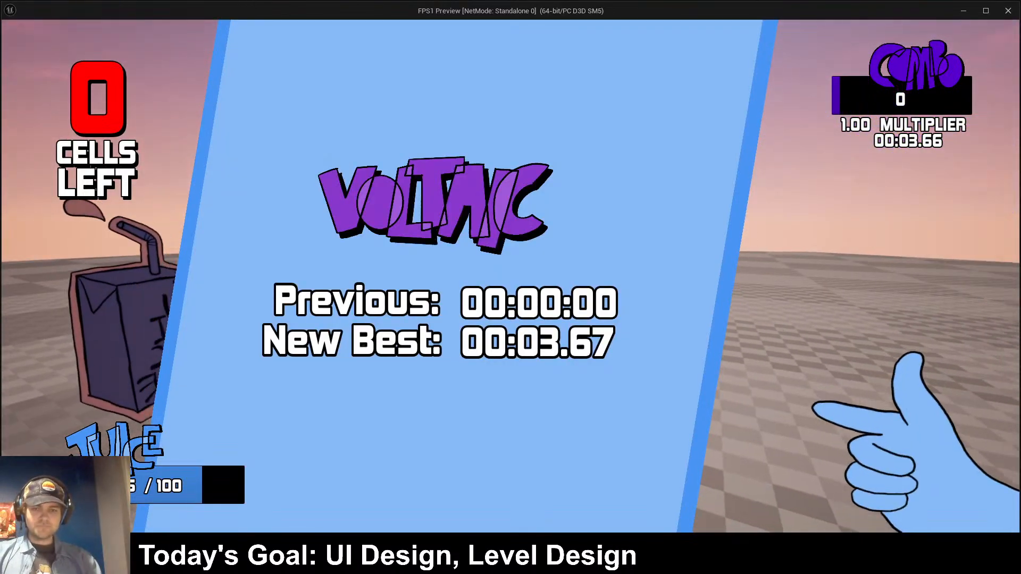
pyautogui.press('Escape')
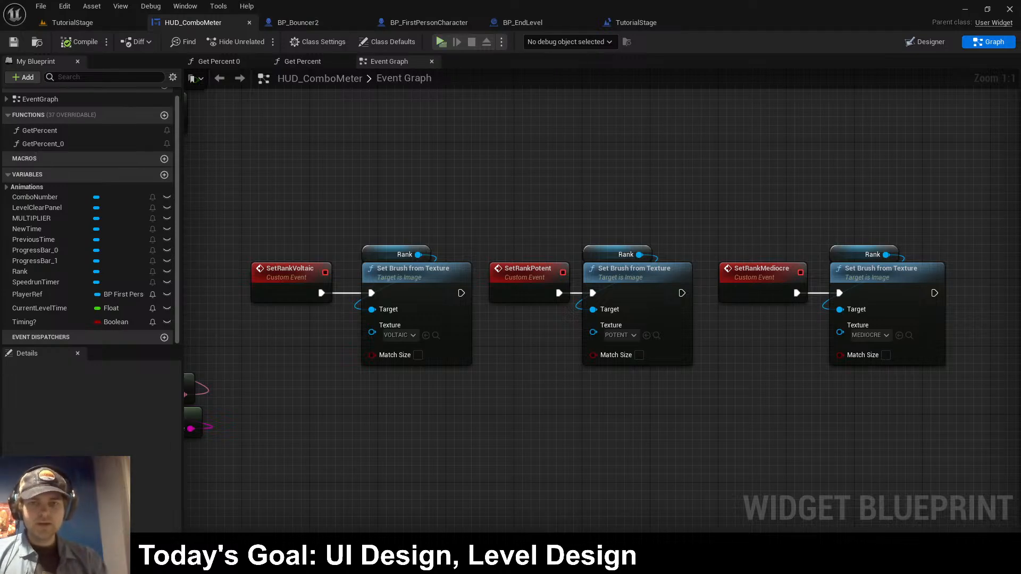
# - Run another playtest, restart the level partway through, move around near the portal, and end the session
pyautogui.hotkey('alt', 'p')
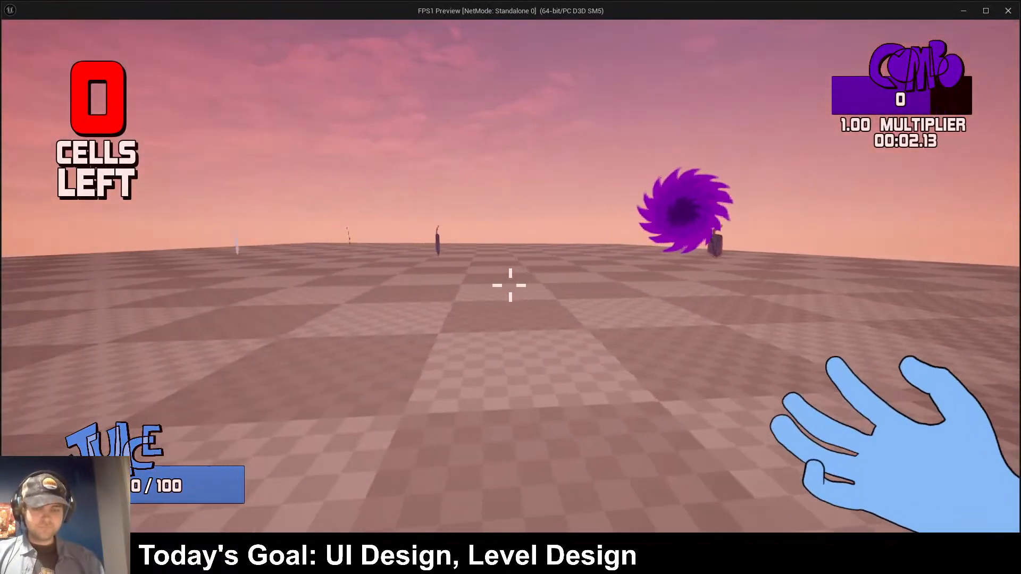
pyautogui.press('a')
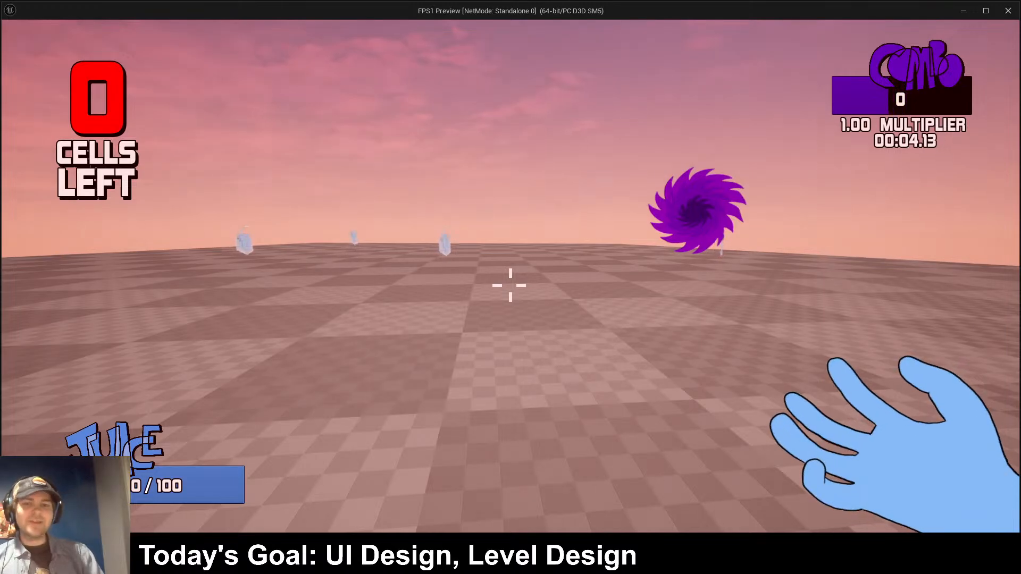
pyautogui.press('r')
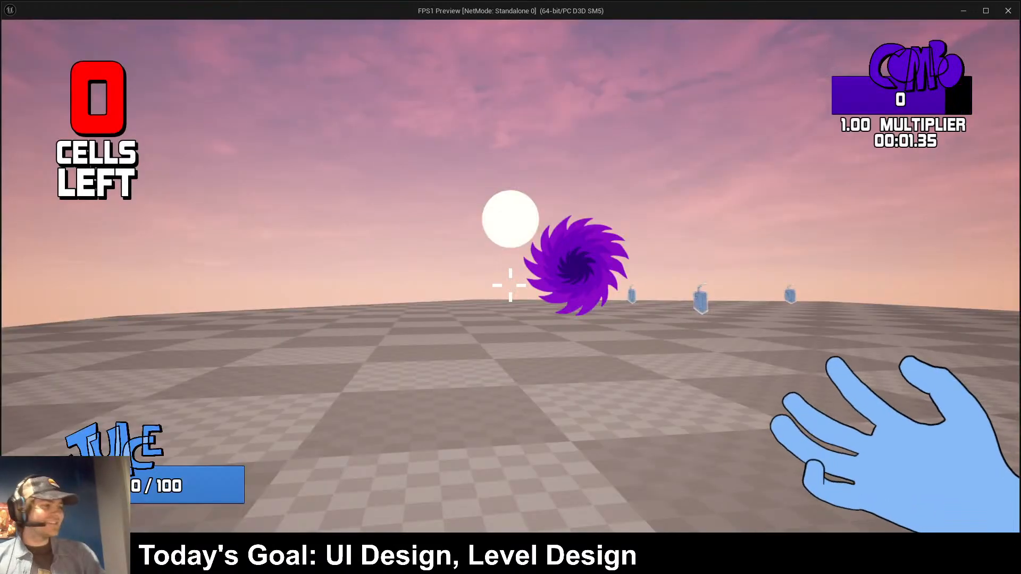
pyautogui.press('a')
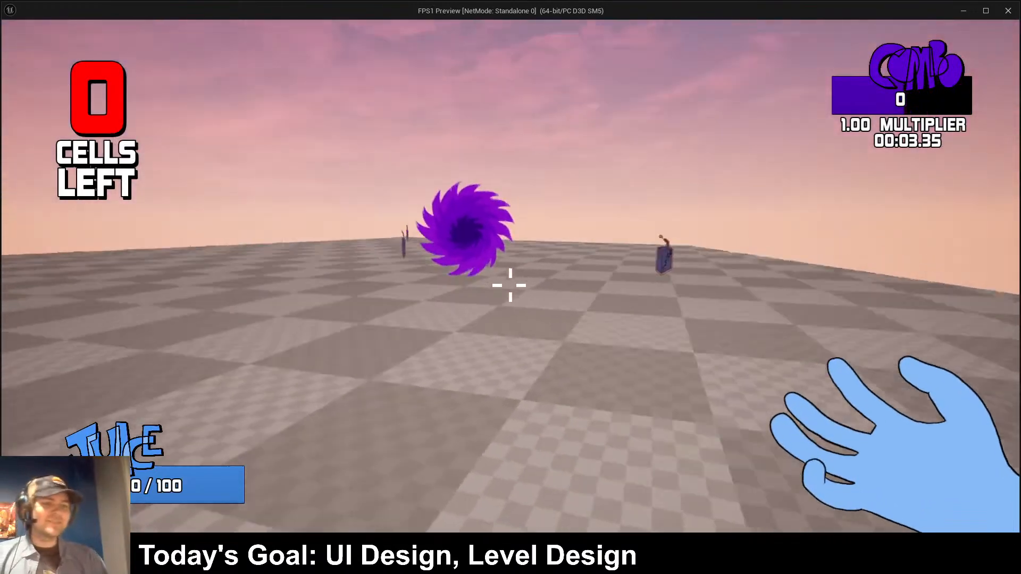
pyautogui.press('w')
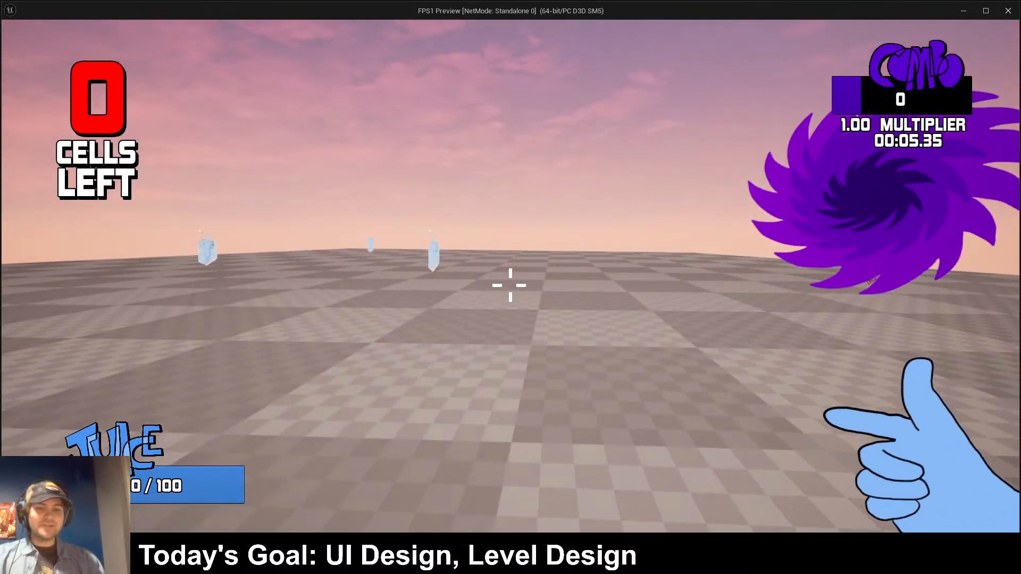
pyautogui.press('Escape')
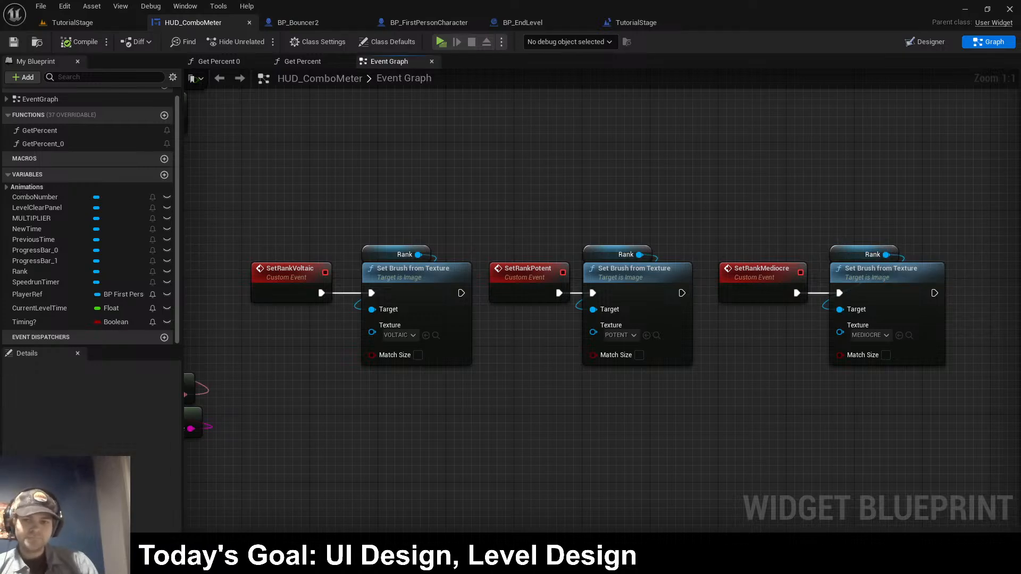
# - Playtest entering the portal right away to check the level-clear rank, and open the BP_Bouncer2 event graph
pyautogui.press('w')
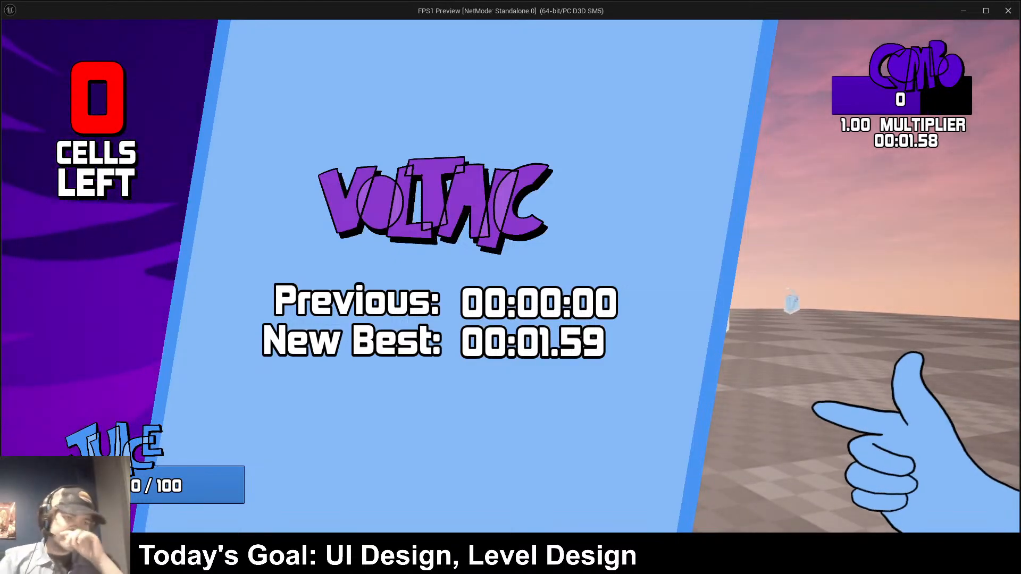
pyautogui.press('Escape')
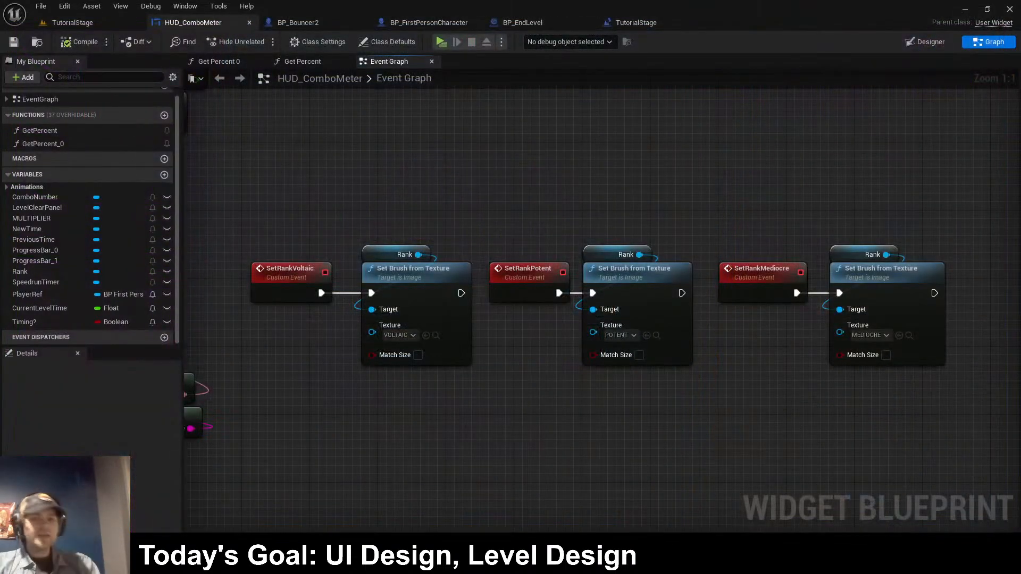
pyautogui.click(300, 23)
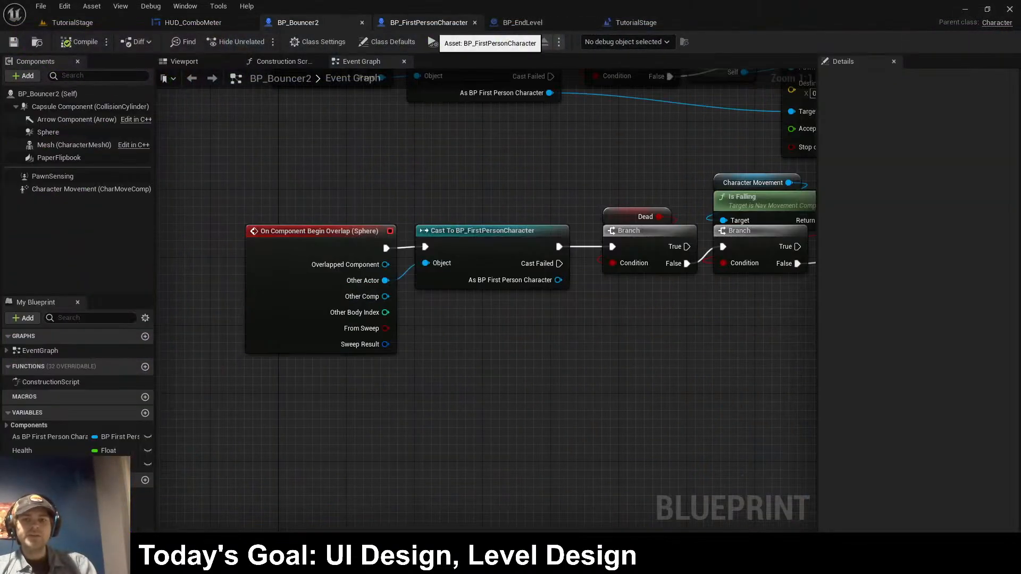
# - In the HUD_ComboMeter designer, rename the "Previous" text block as "Best Time:"
pyautogui.click(429, 22)
pyautogui.click(523, 23)
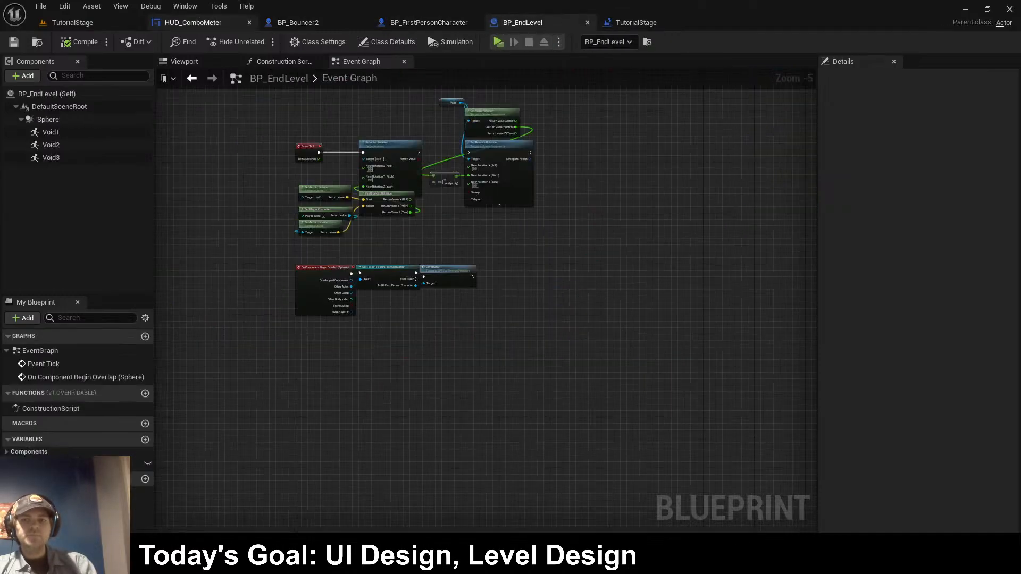
pyautogui.click(193, 22)
pyautogui.click(925, 42)
pyautogui.click(402, 270)
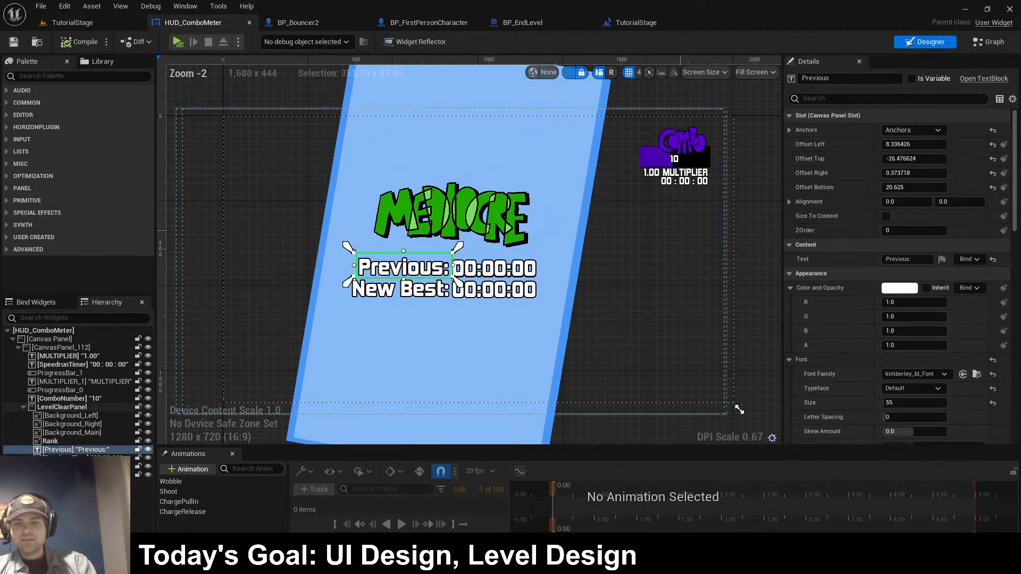
pyautogui.click(850, 78)
pyautogui.write('Best Time:')
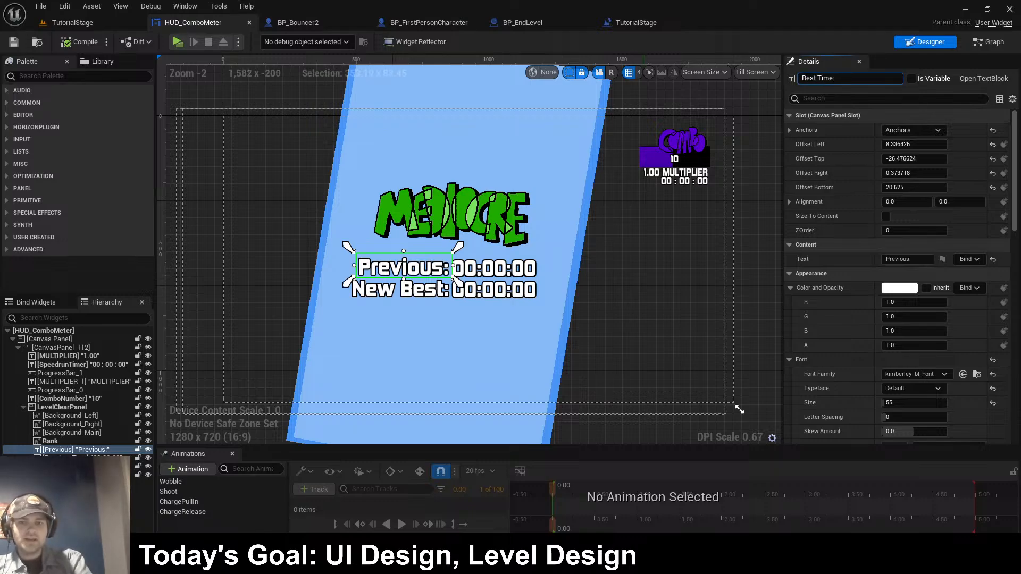
pyautogui.press('Return')
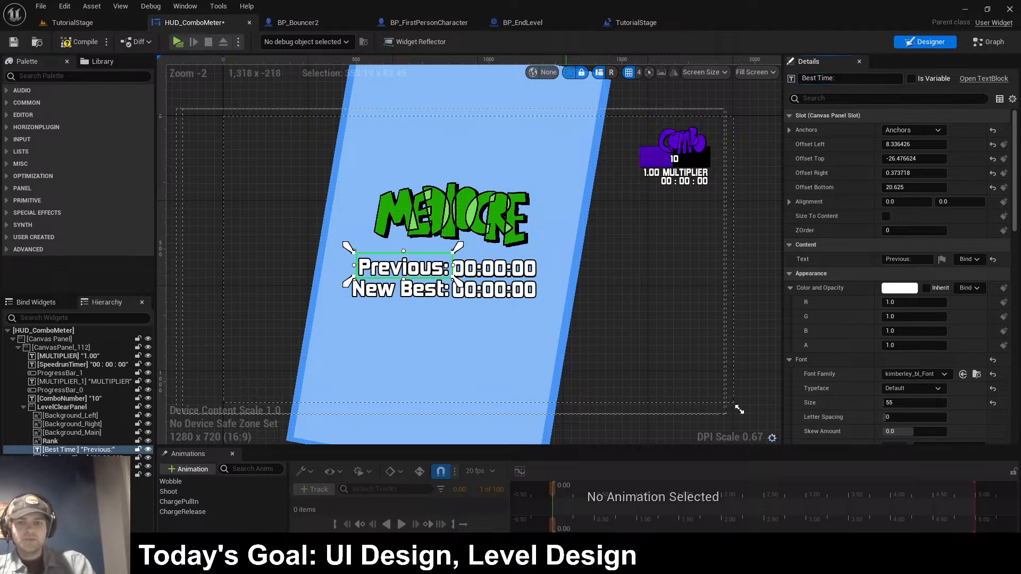
pyautogui.click(849, 78)
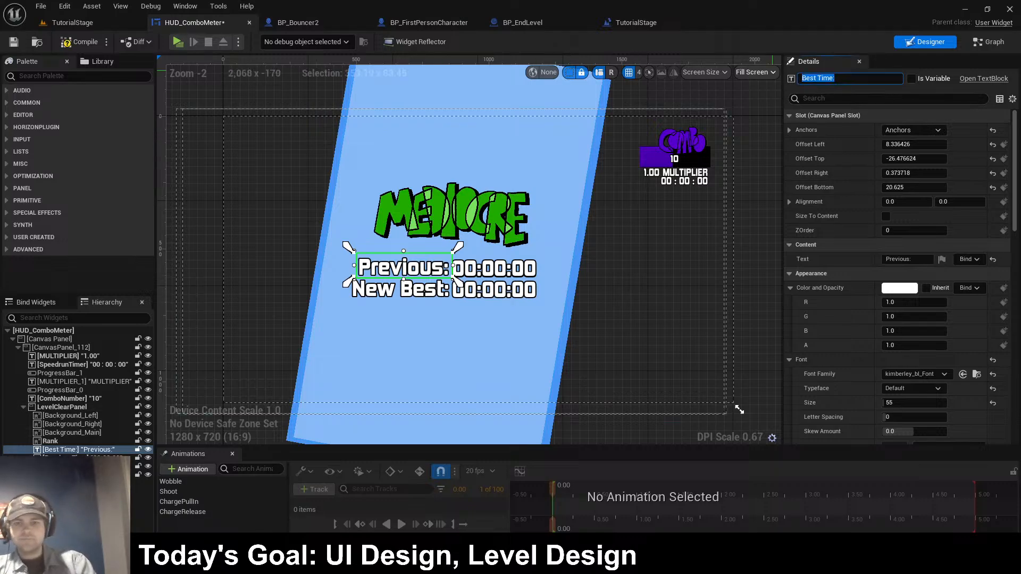
# - Change the displayed text of the renamed label to "Best Time:" and shift it to end just before its timer
pyautogui.click(884, 259)
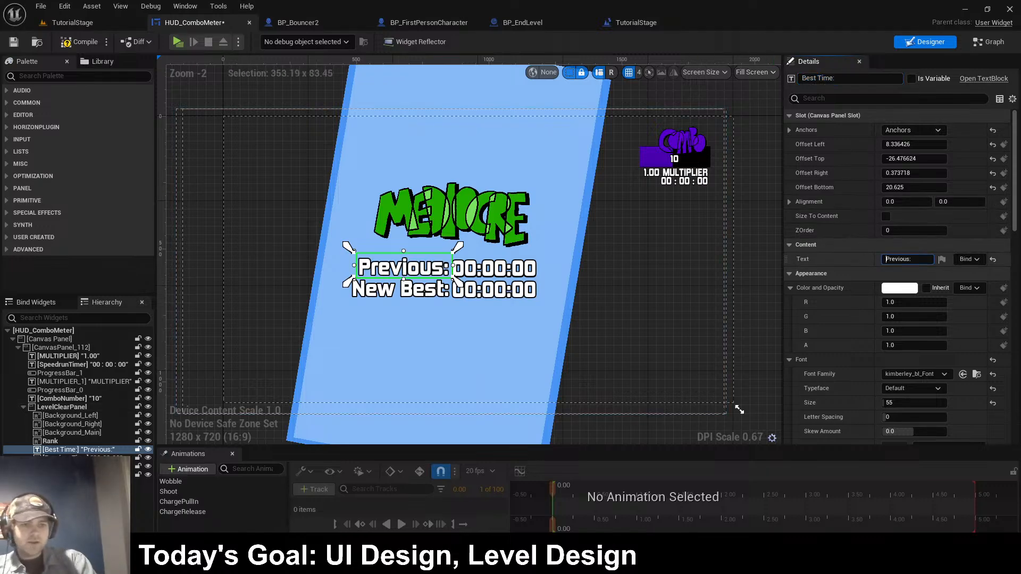
pyautogui.hotkey('ctrl', 'a')
pyautogui.write('Bes')
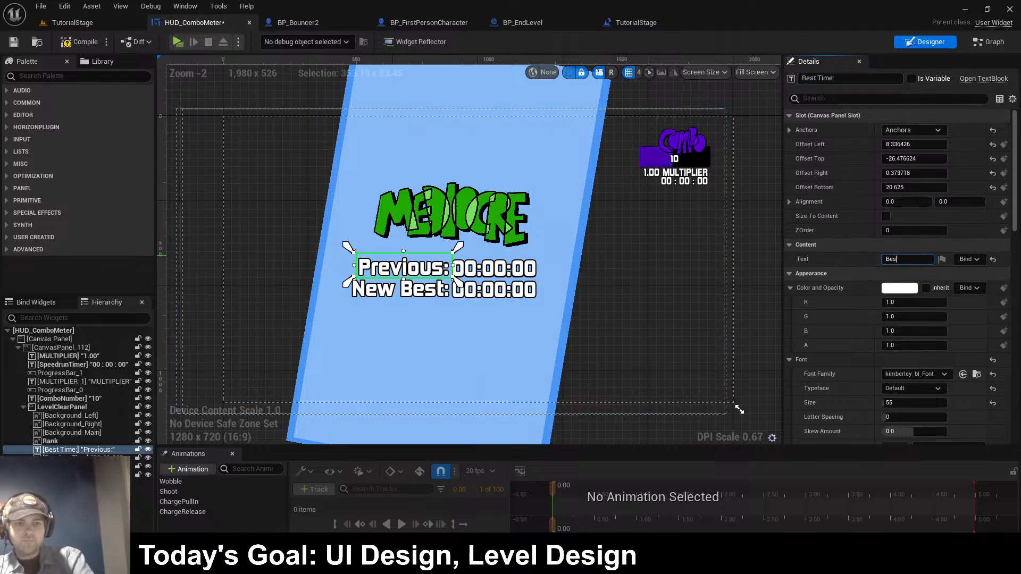
pyautogui.write('t Time:')
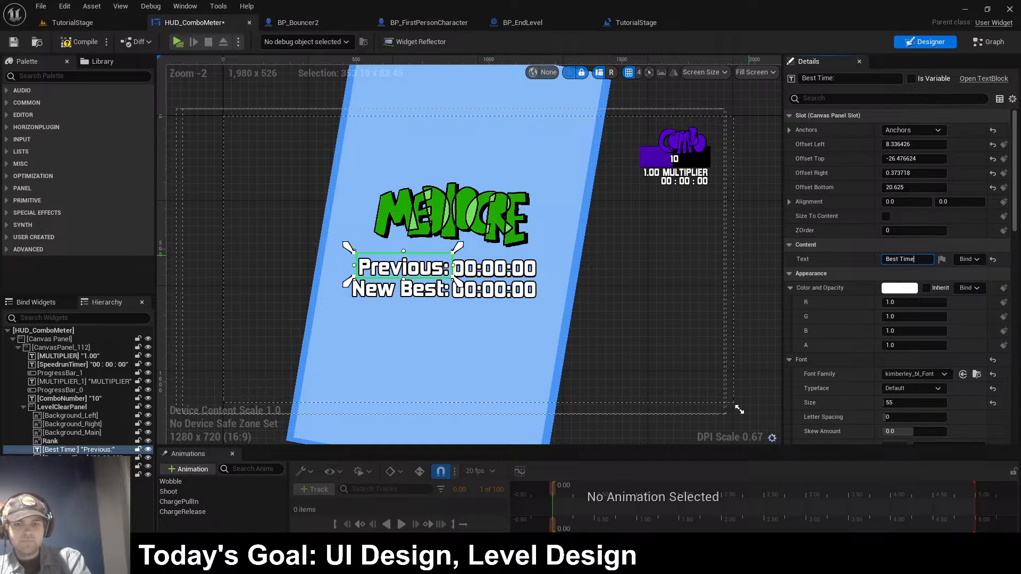
pyautogui.press('Return')
pyautogui.moveTo(442, 276); pyautogui.dragTo(433, 275)
# - Change the displayed text of the "New Best:" label to "Current Time:"
pyautogui.click(398, 288)
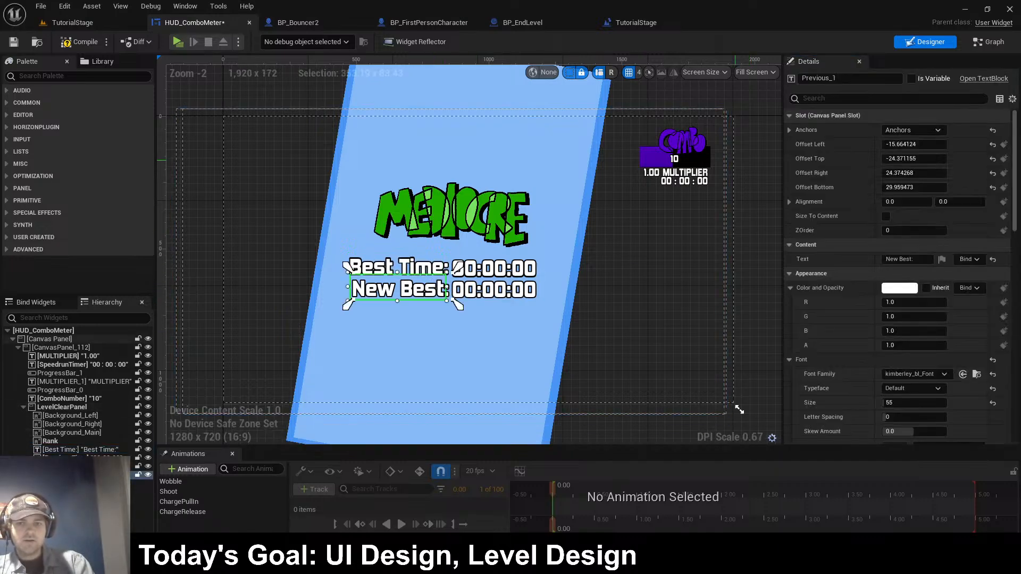
pyautogui.click(907, 259)
pyautogui.write('Current Time:')
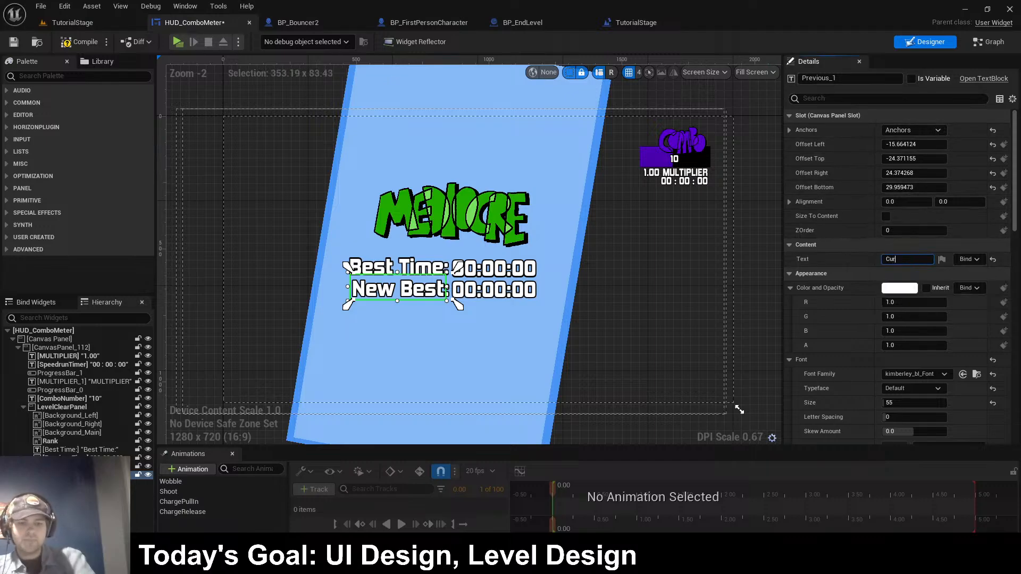
pyautogui.press('Return')
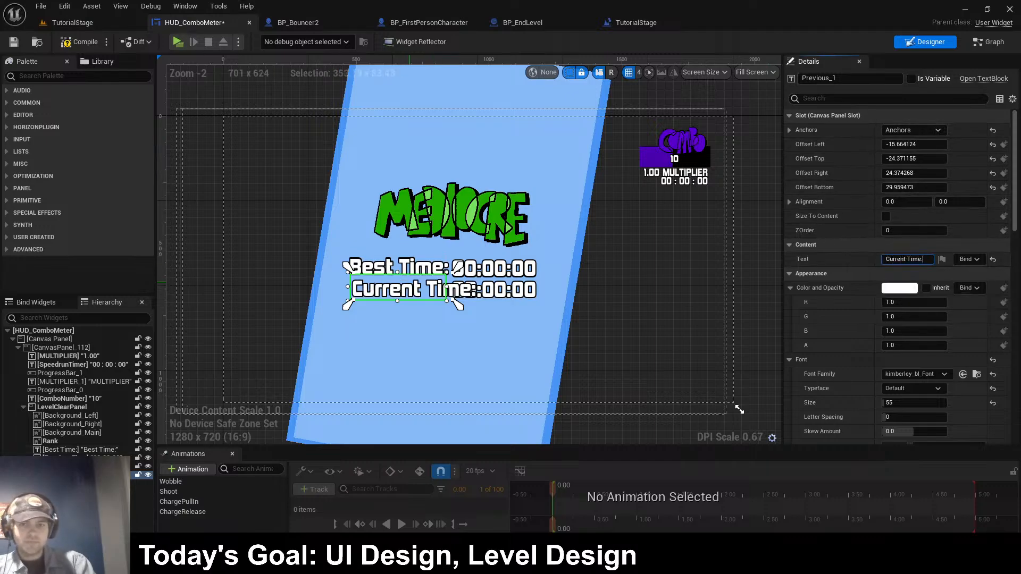
# - Move the "Current Time:" label clear of its timer and fit its anchors to the label's lower corners
pyautogui.moveTo(399, 289); pyautogui.dragTo(373, 290)
pyautogui.moveTo(420, 288); pyautogui.dragTo(456, 304)
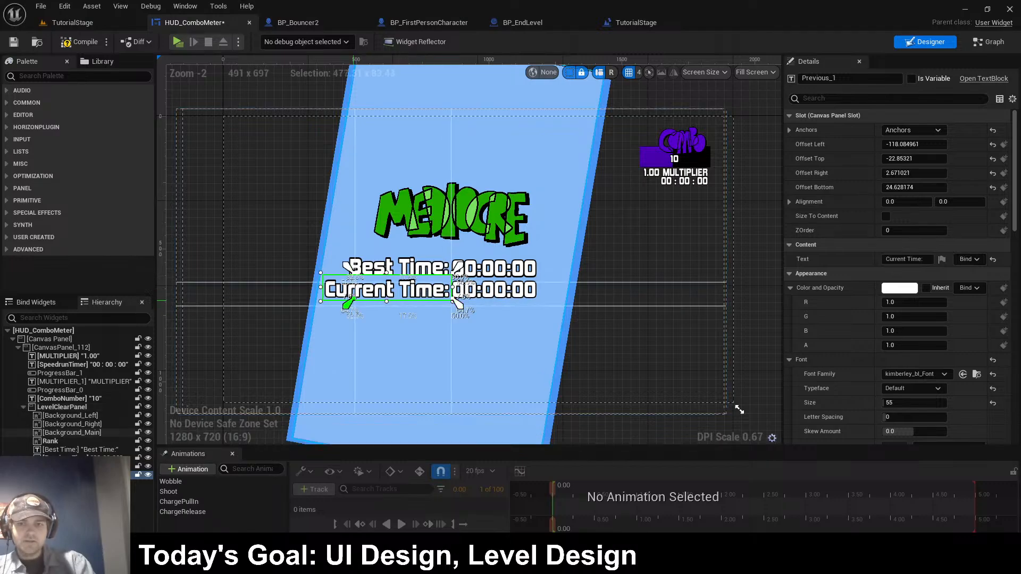
pyautogui.moveTo(349, 305); pyautogui.dragTo(317, 304)
# - Fit the anchors of the "Best Time:" label to its text box and compile the widget
pyautogui.click(412, 267)
pyautogui.moveTo(458, 283)
pyautogui.mouseDown()
pyautogui.moveTo(450, 286)
pyautogui.moveTo(450, 265)
pyautogui.mouseUp()
pyautogui.moveTo(348, 285); pyautogui.dragTo(345, 284)
pyautogui.click(739, 410)
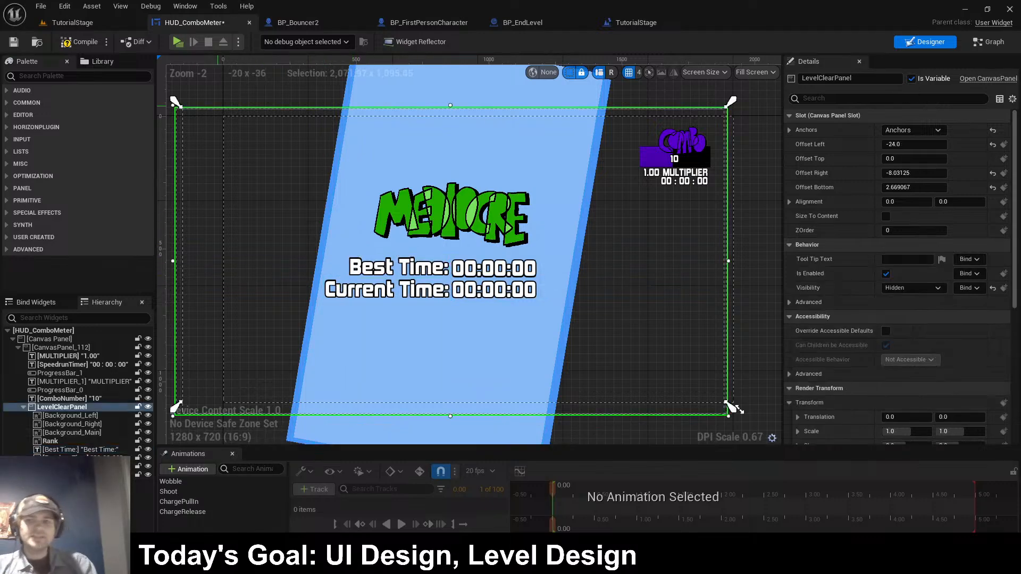
pyautogui.click(81, 42)
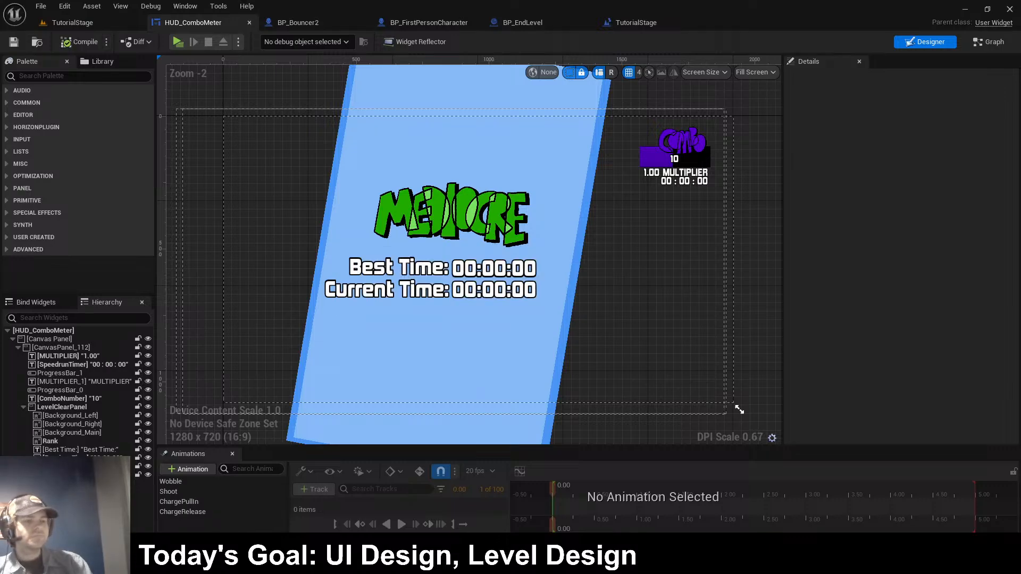
# - Play-test the level by moving into the purple end-level portal and check the time labels on the level-clear screen
pyautogui.click(178, 42)
pyautogui.press('w')
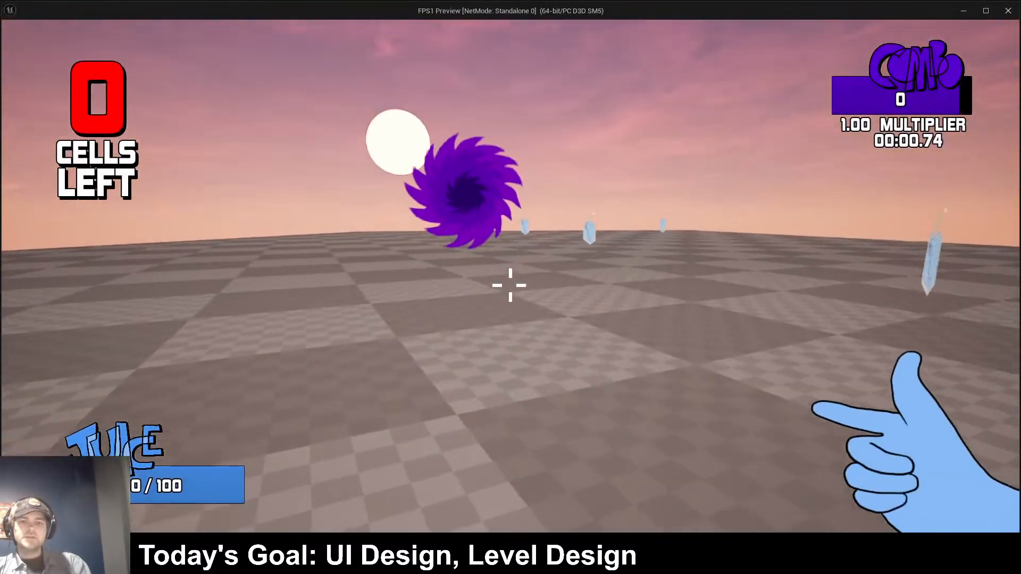
pyautogui.click(511, 287)
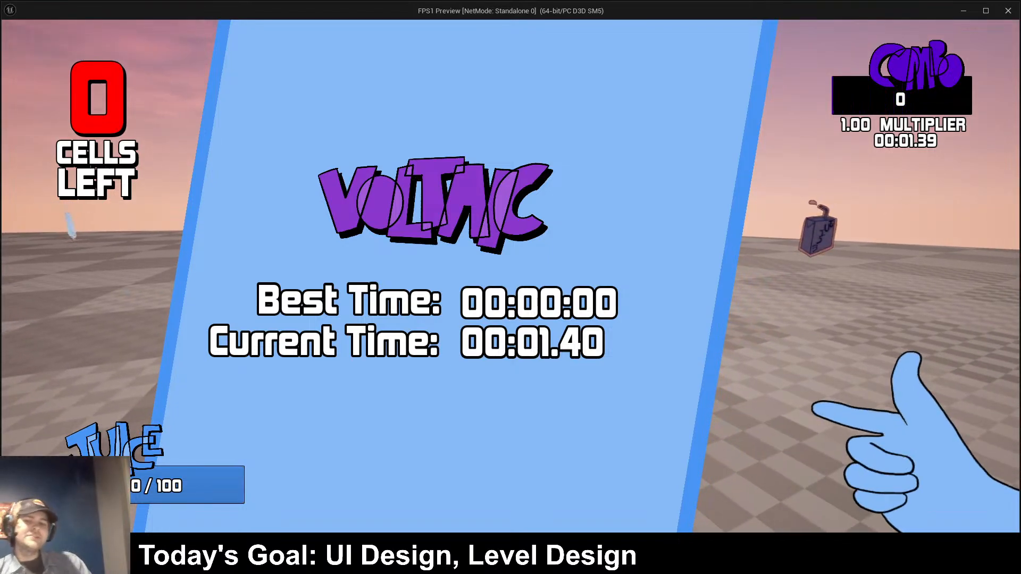
pyautogui.press('w')
pyautogui.press('w')
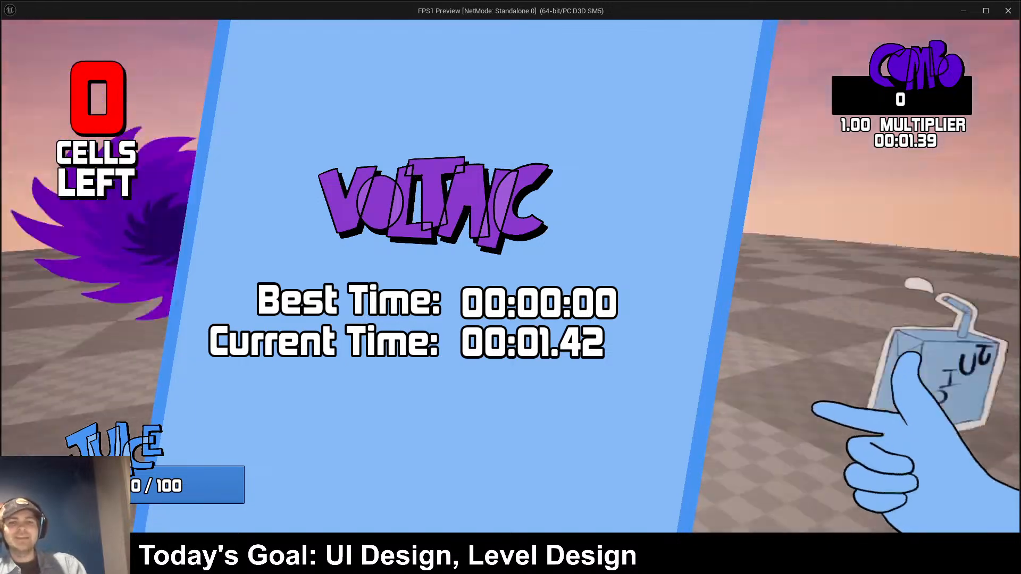
pyautogui.press('w')
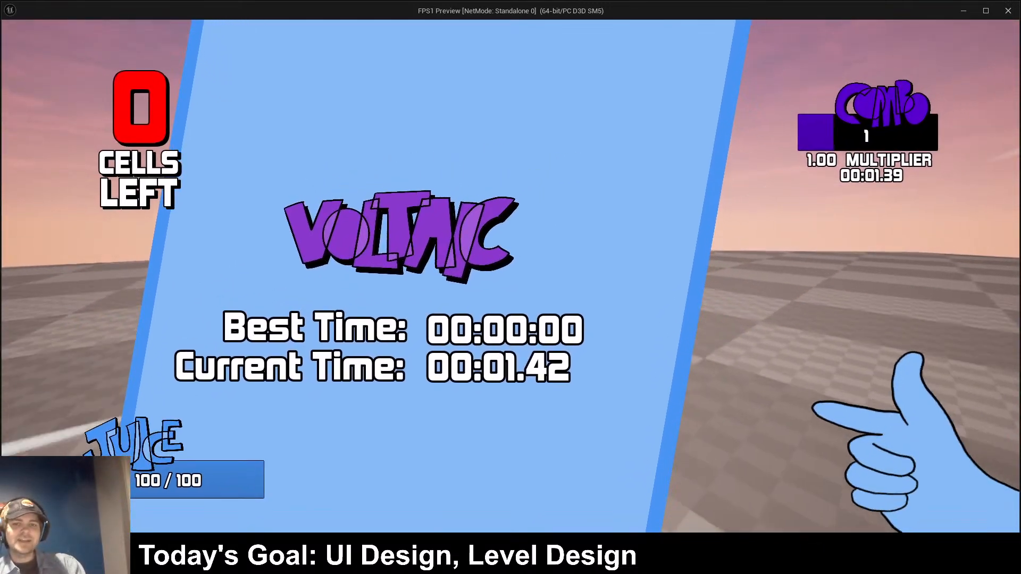
pyautogui.press('w')
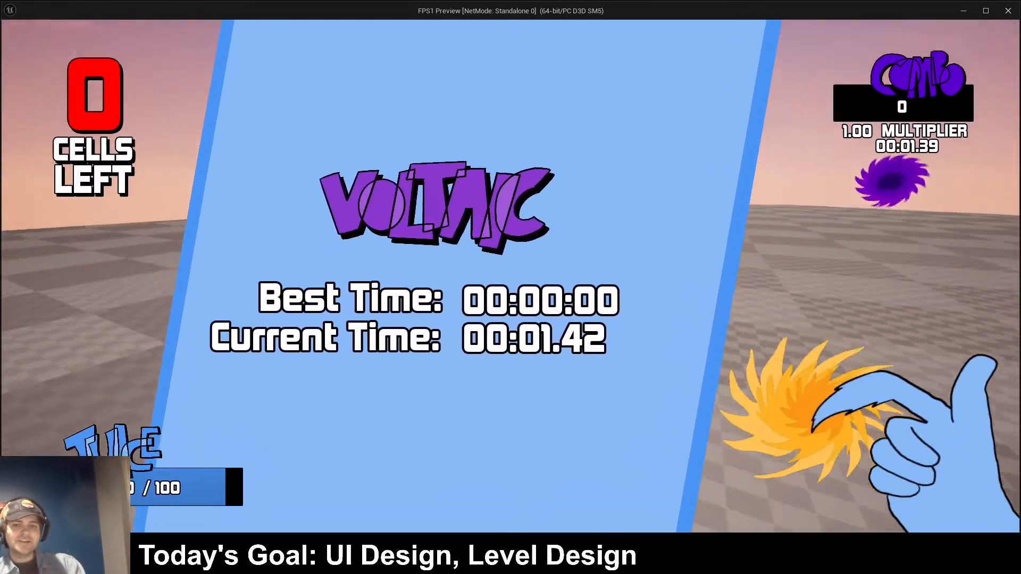
pyautogui.press('w')
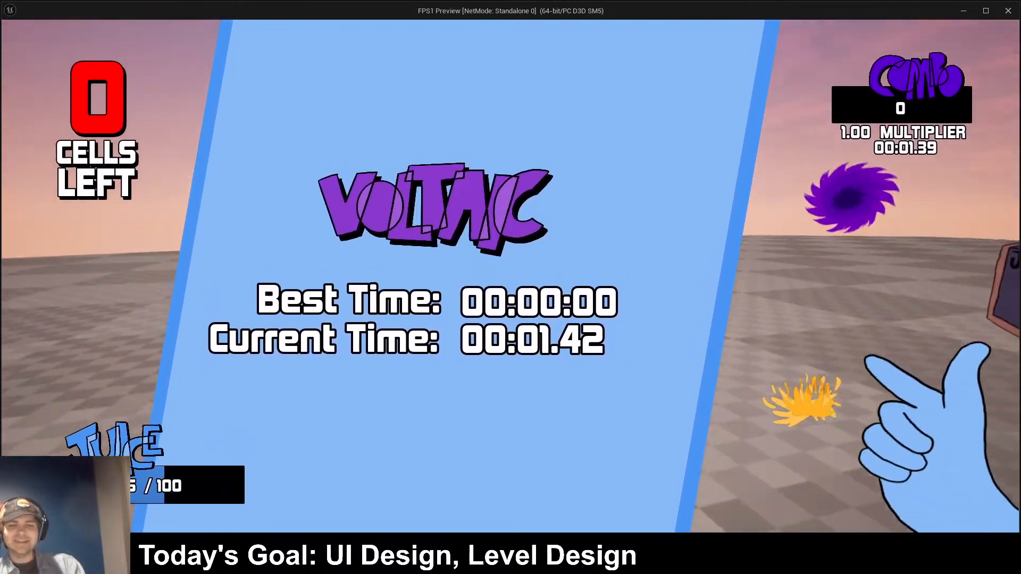
pyautogui.press('w')
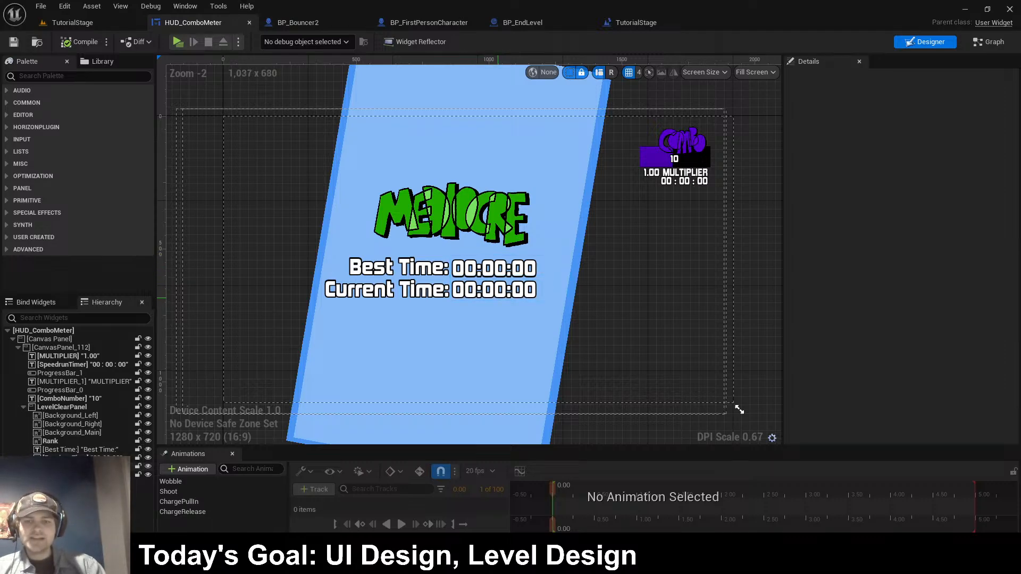
# - Examine the rank time nodes in the TutorialStage level blueprint and run a brief game preview
pyautogui.click(72, 22)
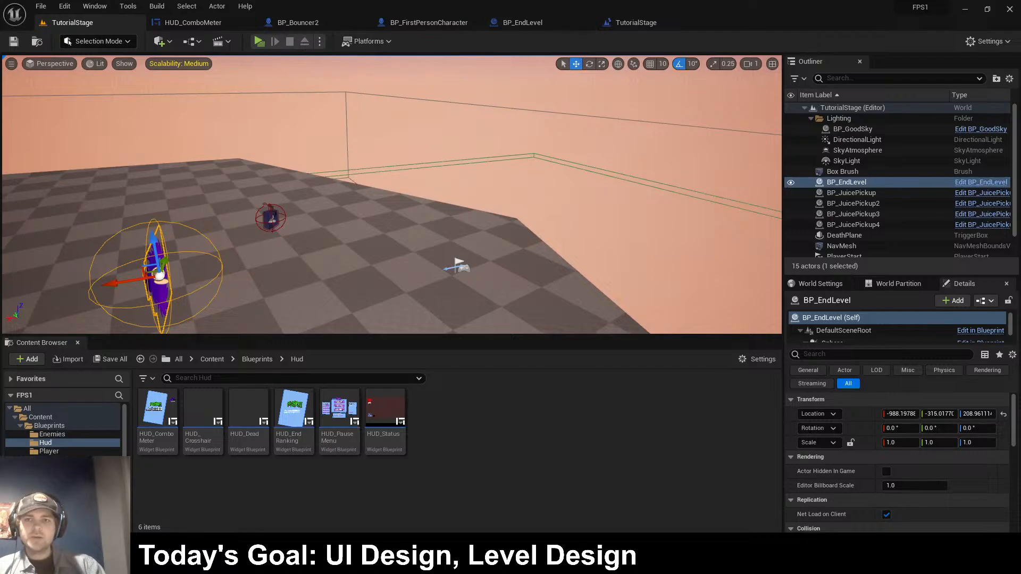
pyautogui.click(634, 23)
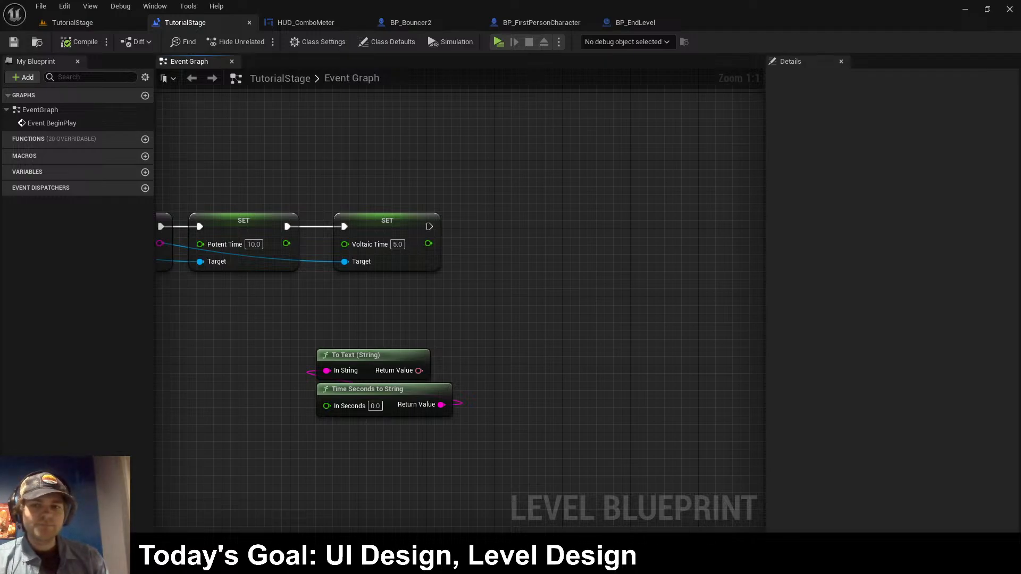
pyautogui.moveTo(457, 313); pyautogui.dragTo(508, 295, button='right')
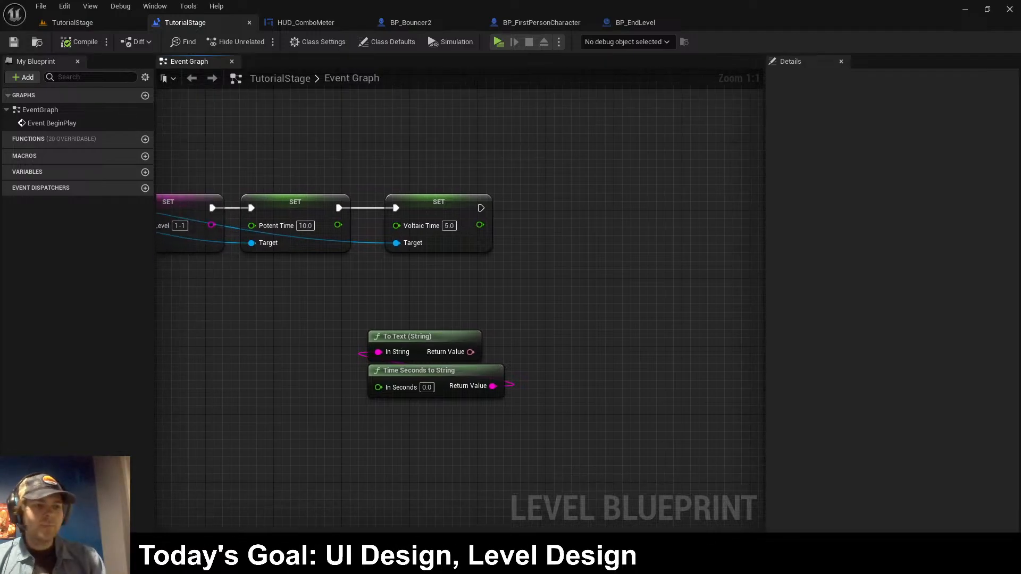
pyautogui.click(498, 41)
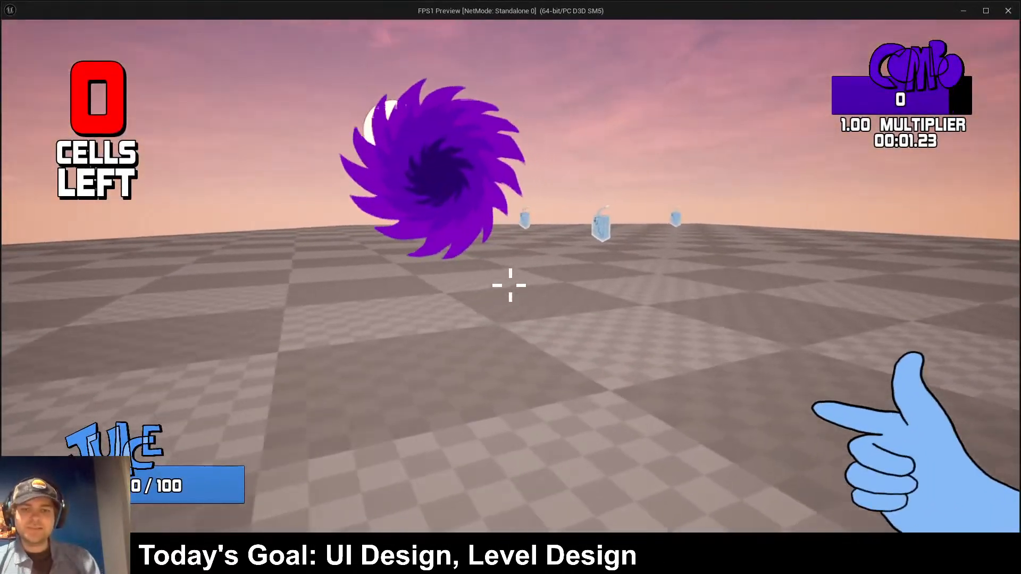
pyautogui.press('Escape')
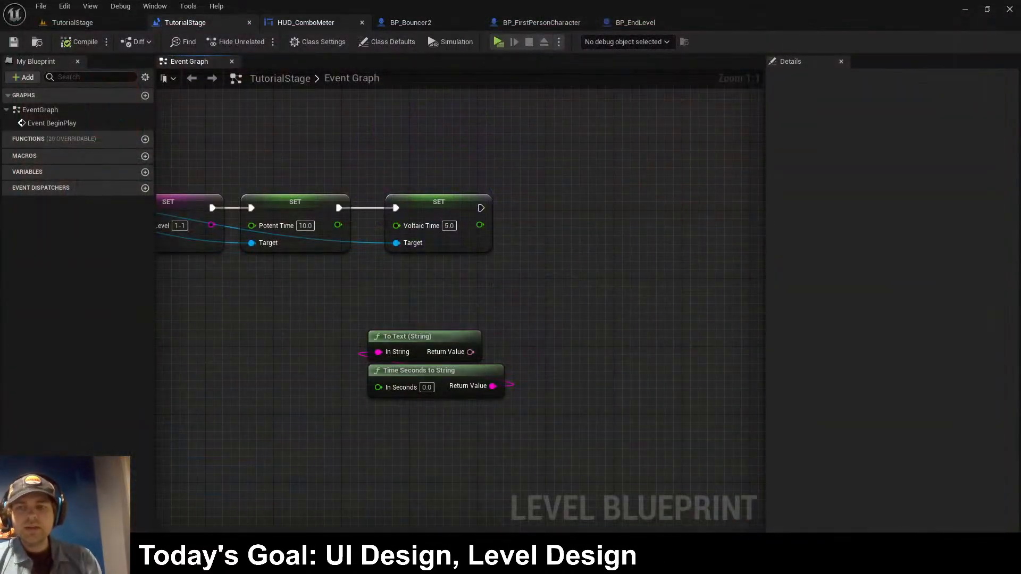
# - Return to the TutorialStage level, open the Blueprints/Hud content folder and focus the view on BP_EndLevel
pyautogui.click(79, 22)
pyautogui.click(257, 359)
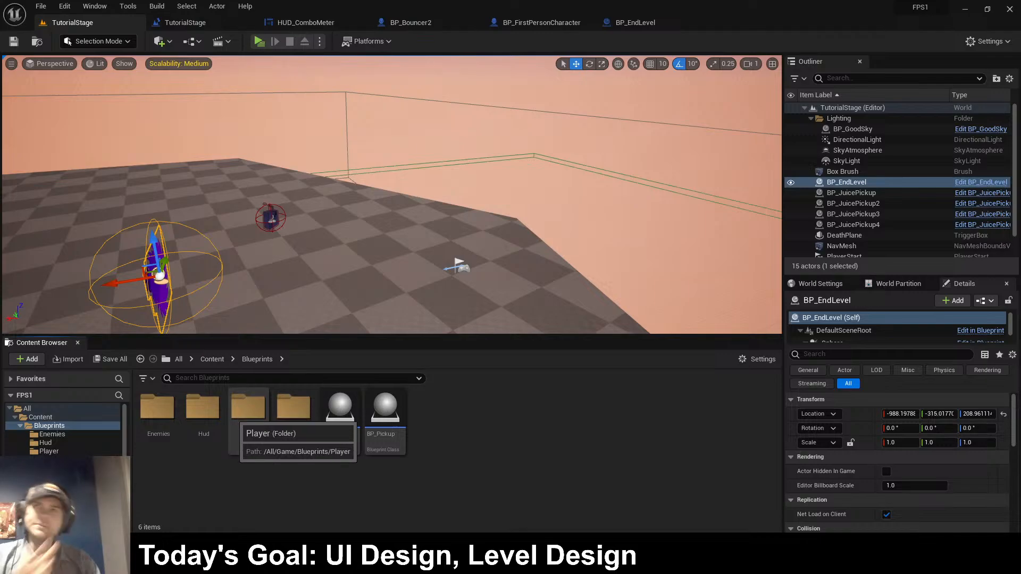
pyautogui.doubleClick(203, 407)
pyautogui.rightClick(453, 426)
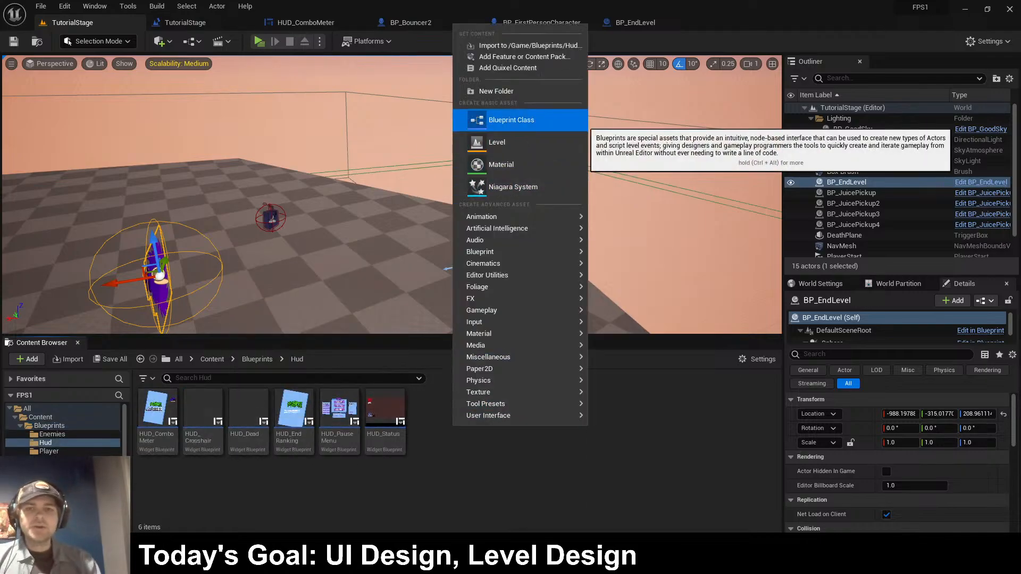
pyautogui.press('Escape')
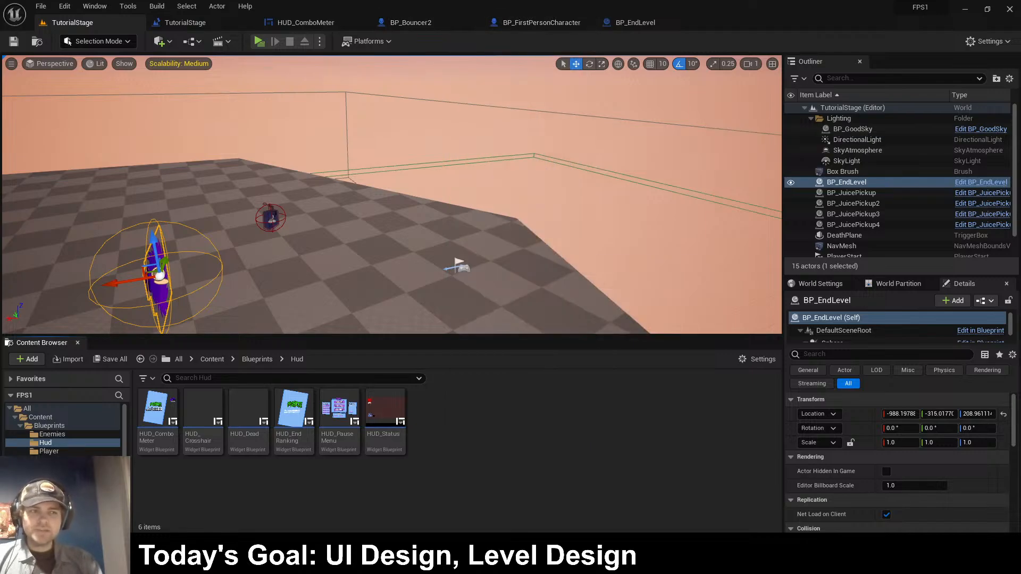
pyautogui.press('f')
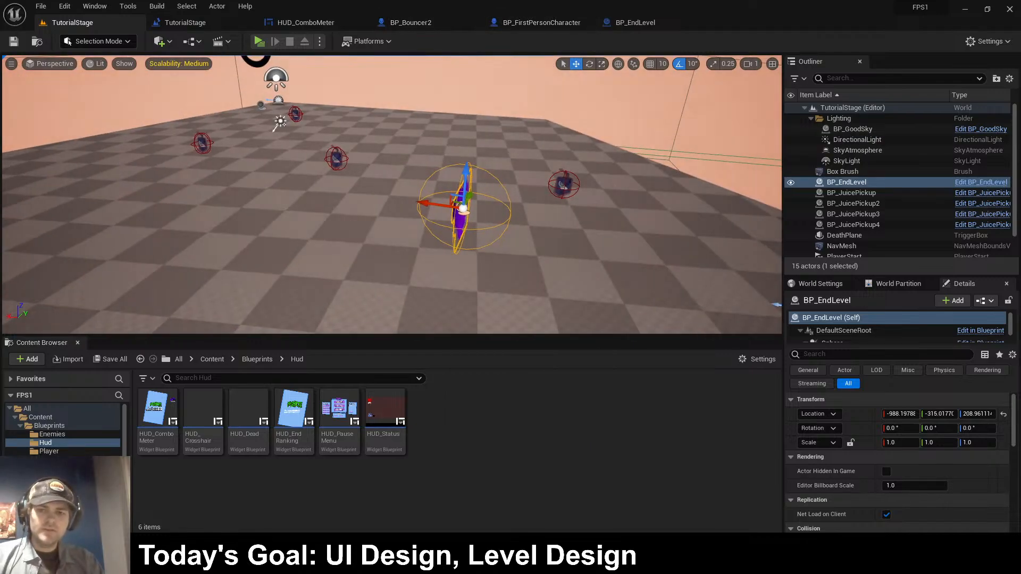
# - Create an Actor Blueprint Class named BP_TimeTracker in the Hud folder
pyautogui.rightClick(478, 457)
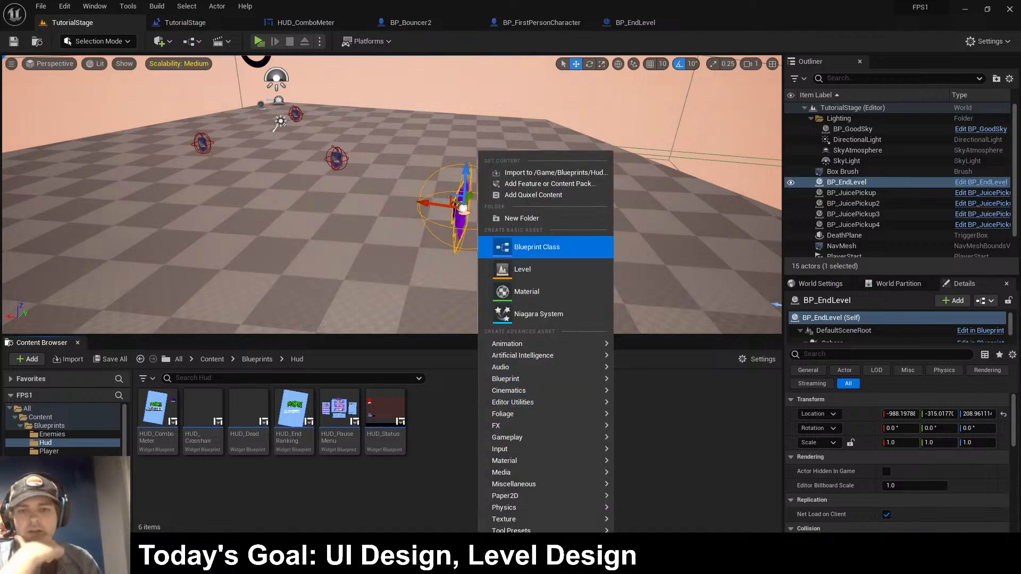
pyautogui.click(524, 246)
pyautogui.click(400, 203)
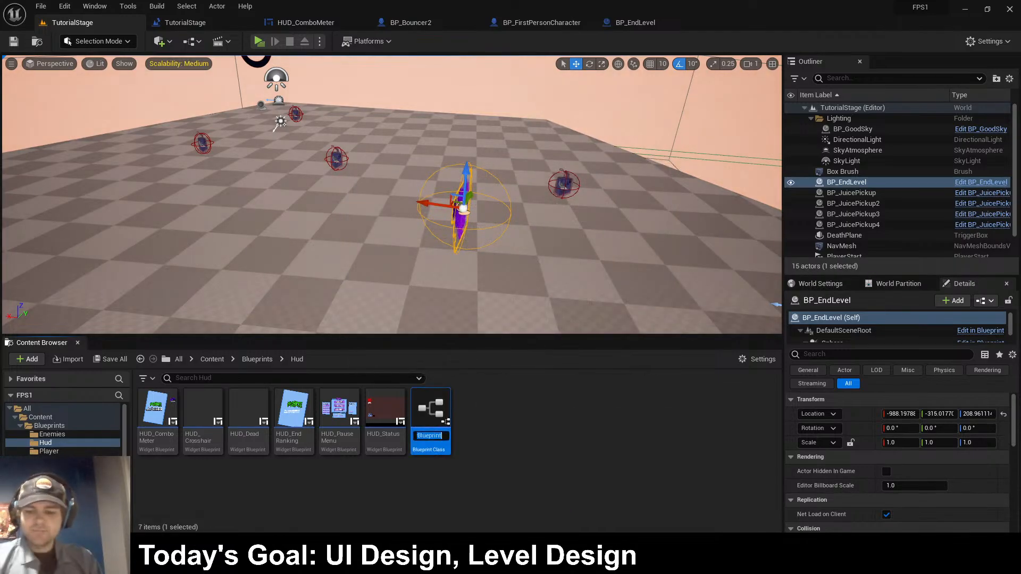
pyautogui.write('B')
pyautogui.write('P_TimeTrac')
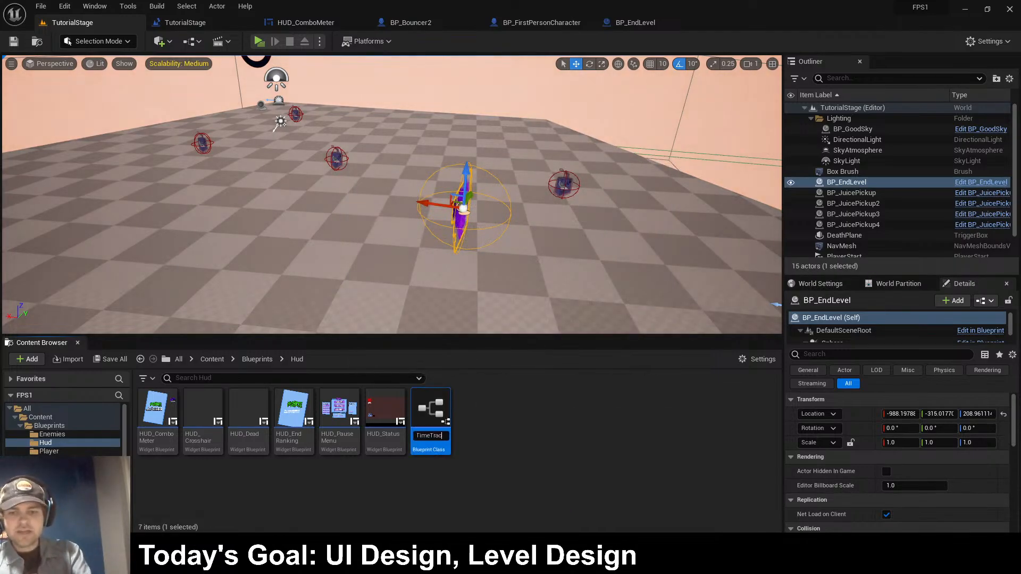
pyautogui.write('ker')
pyautogui.press('Return')
pyautogui.click(425, 492)
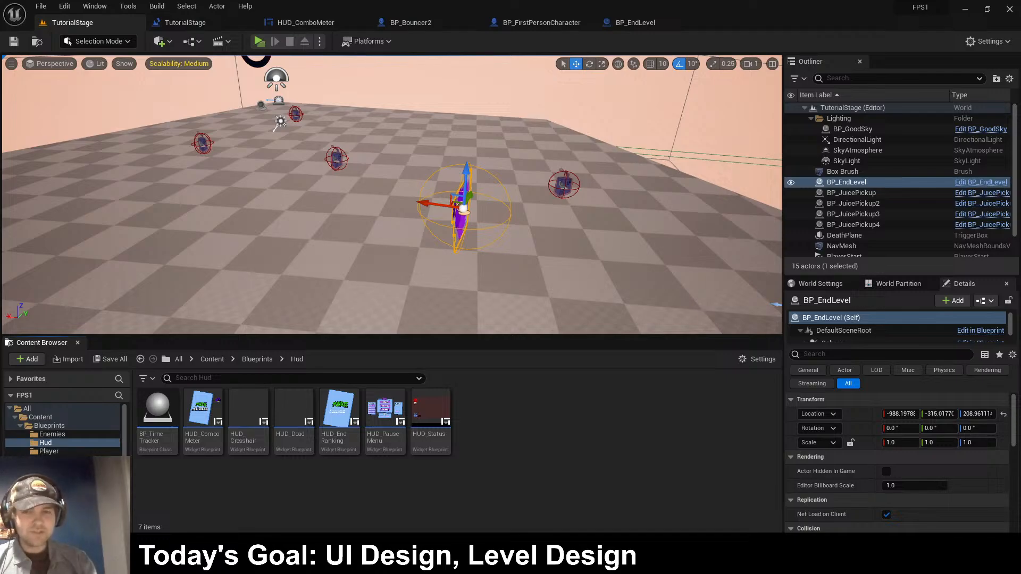
pyautogui.click(478, 88)
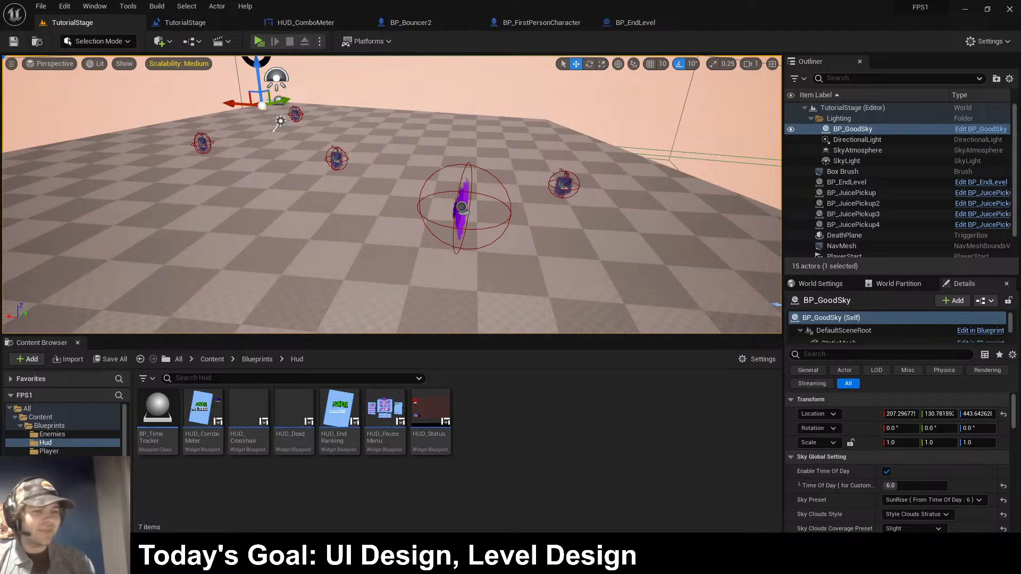
# - Play-test the TutorialStage level by entering the purple end-level portal and check the rank and times on the level-clear screen
pyautogui.click(259, 41)
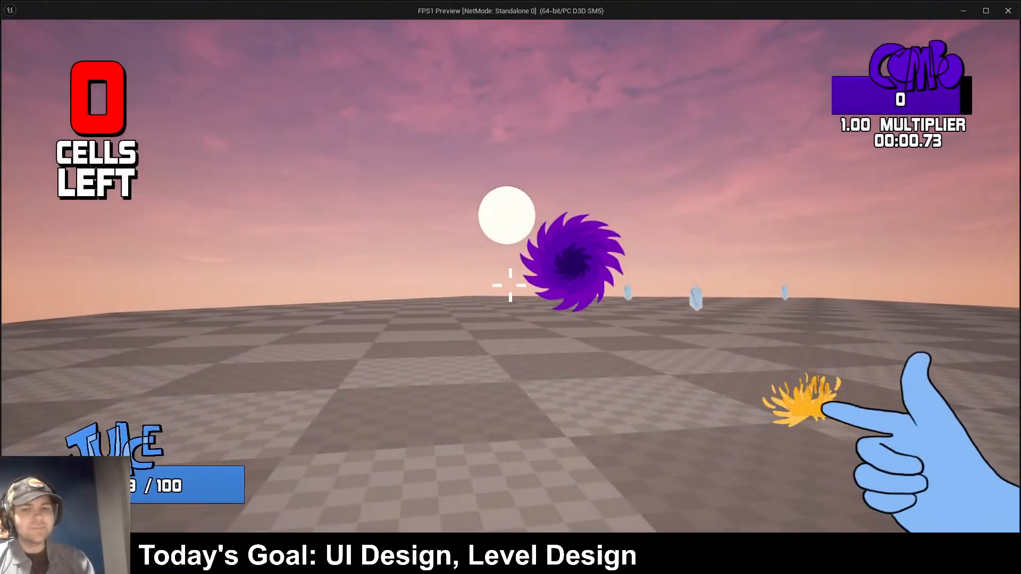
pyautogui.press('w')
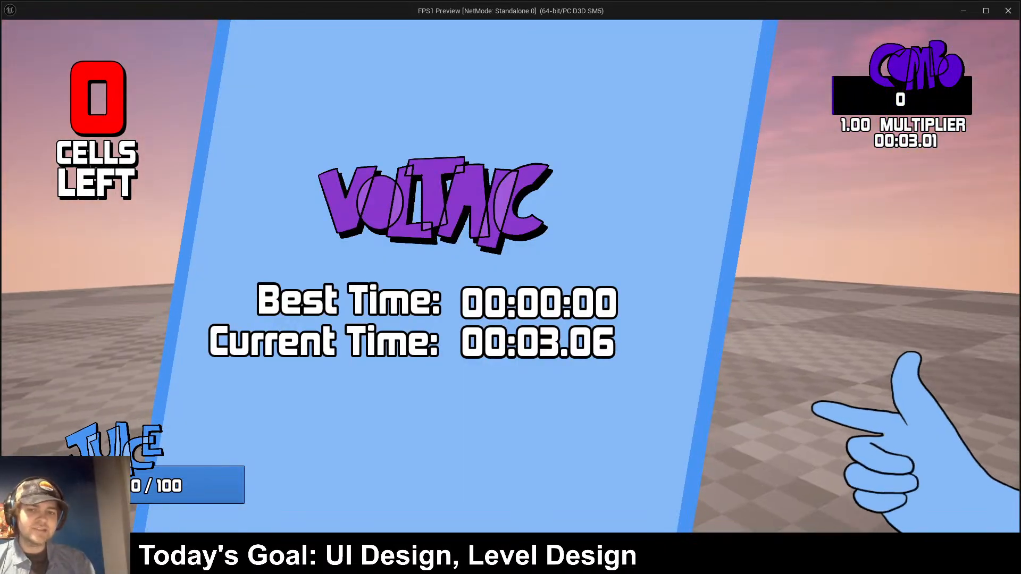
pyautogui.press('Escape')
# - Switch to the TutorialStage level blueprint and preview the game, moving around the end-level portal and firing at the pickups' area
pyautogui.click(202, 22)
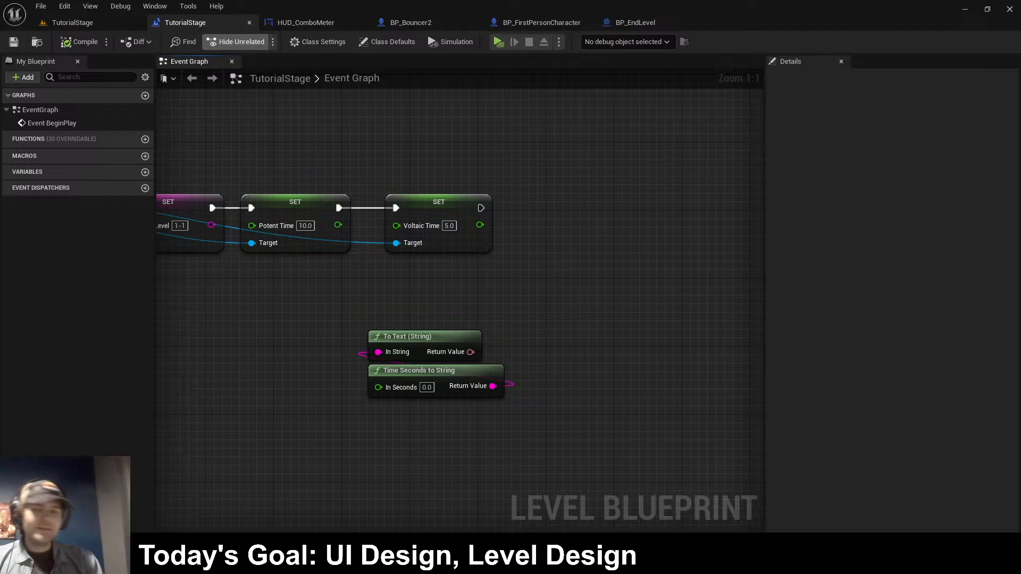
pyautogui.click(499, 42)
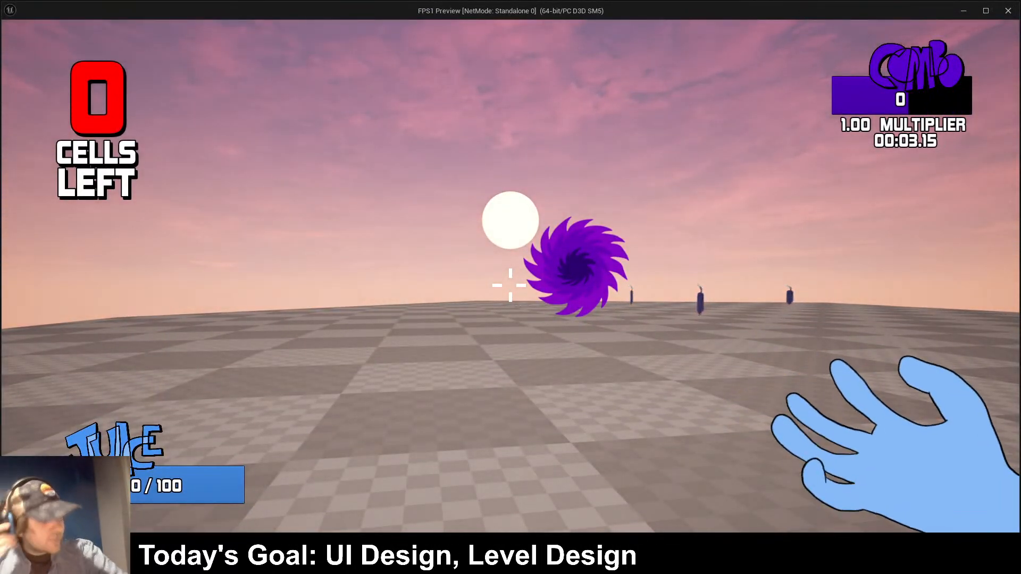
pyautogui.press('w')
pyautogui.press('a')
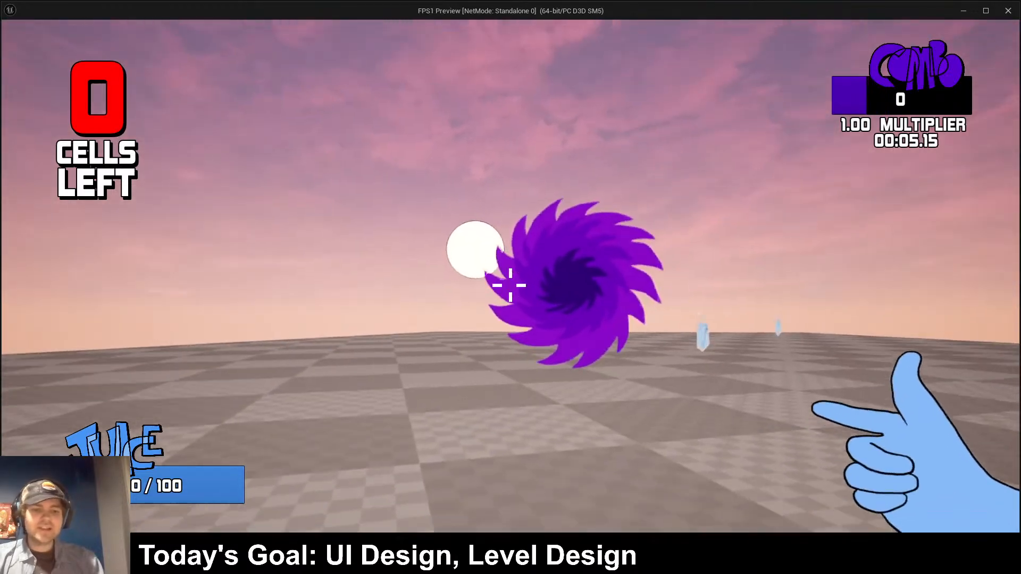
pyautogui.click(510, 286)
pyautogui.click(510, 286)
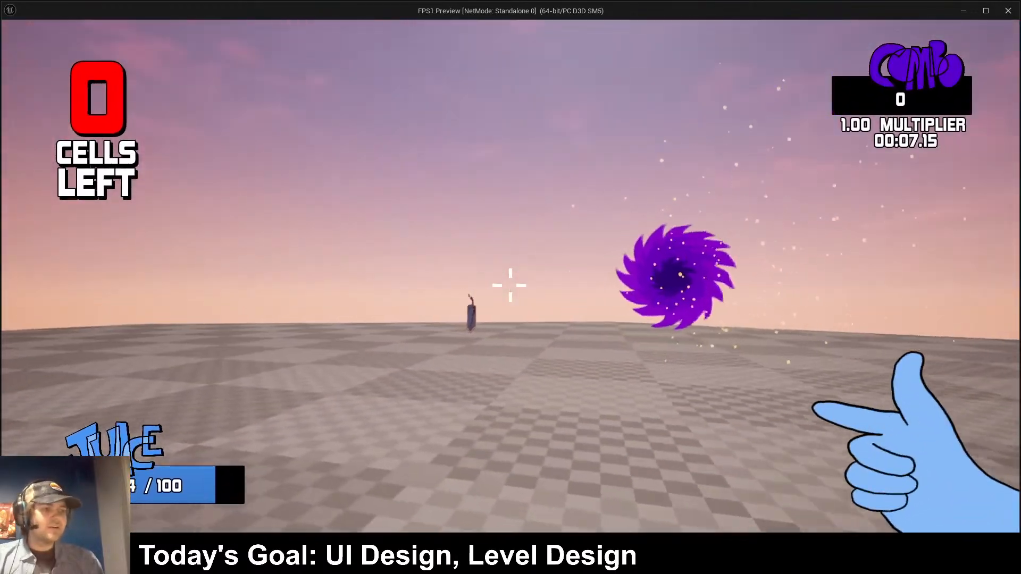
pyautogui.click(510, 285)
pyautogui.press('w')
pyautogui.press('w')
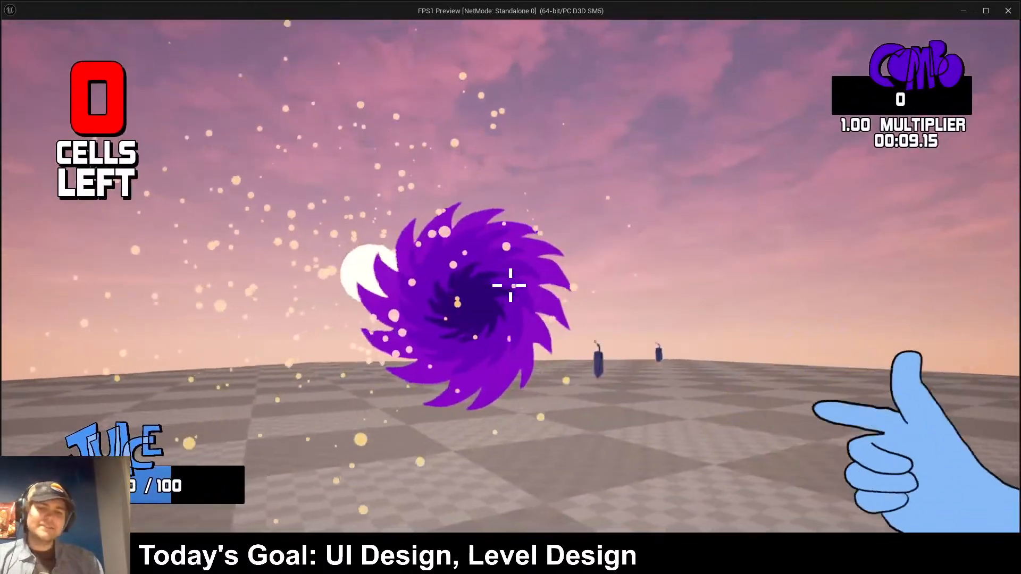
pyautogui.press('Escape')
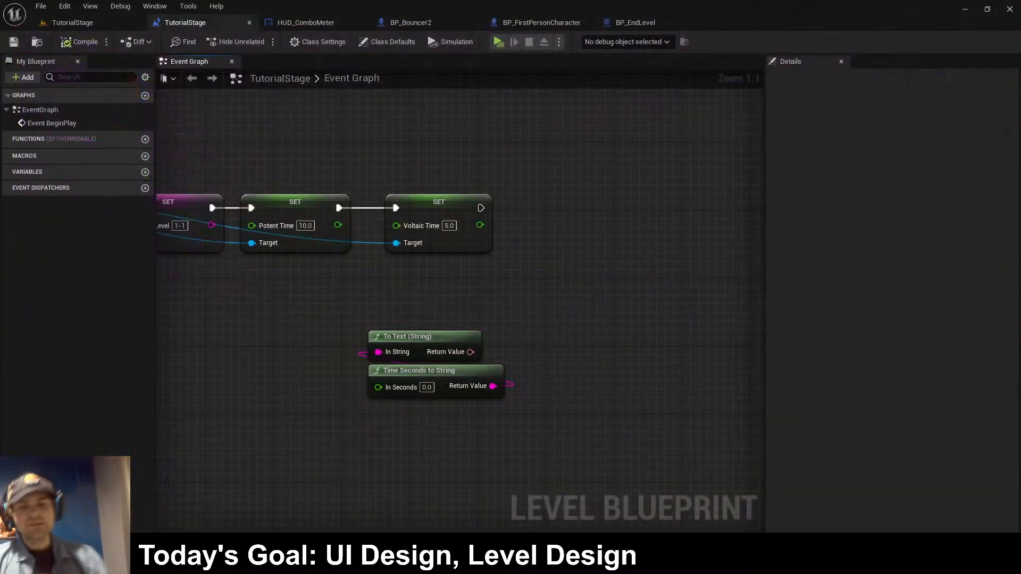
# - Return to the TutorialStage level editor and open the DemoLevel1 level from the Content/Maps folder
pyautogui.click(685, 24)
pyautogui.click(73, 22)
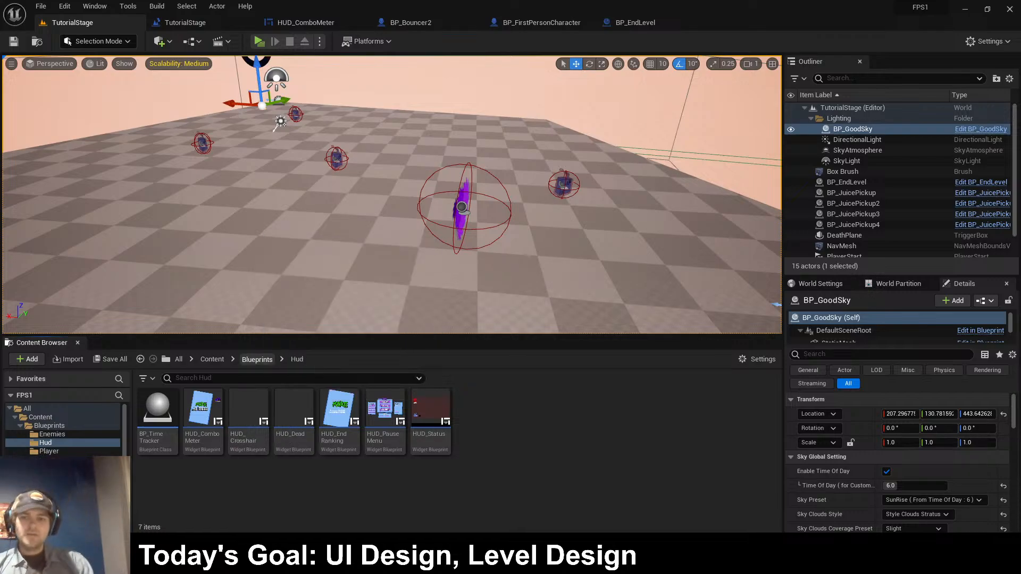
pyautogui.click(257, 359)
pyautogui.click(212, 360)
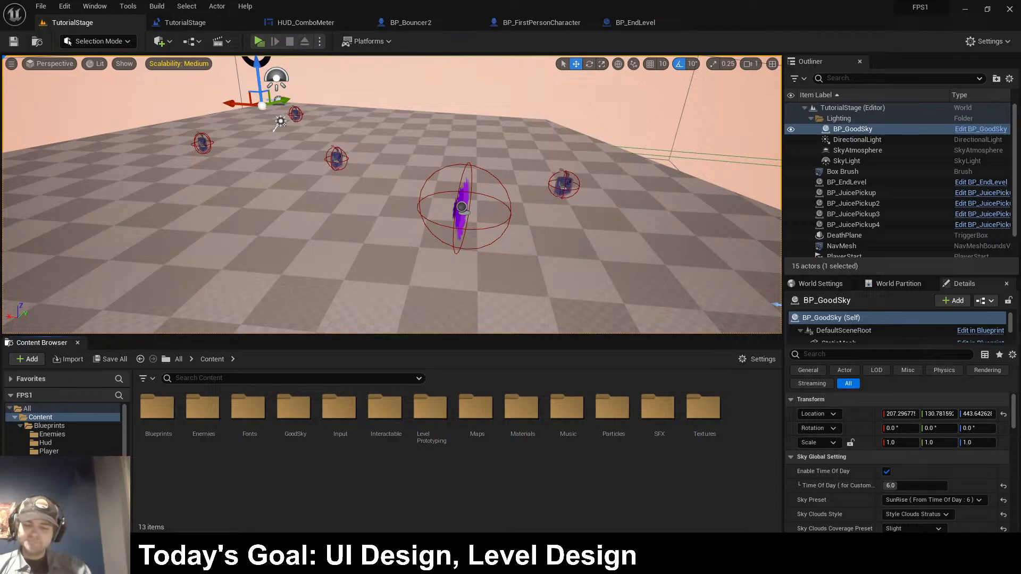
pyautogui.click(476, 417)
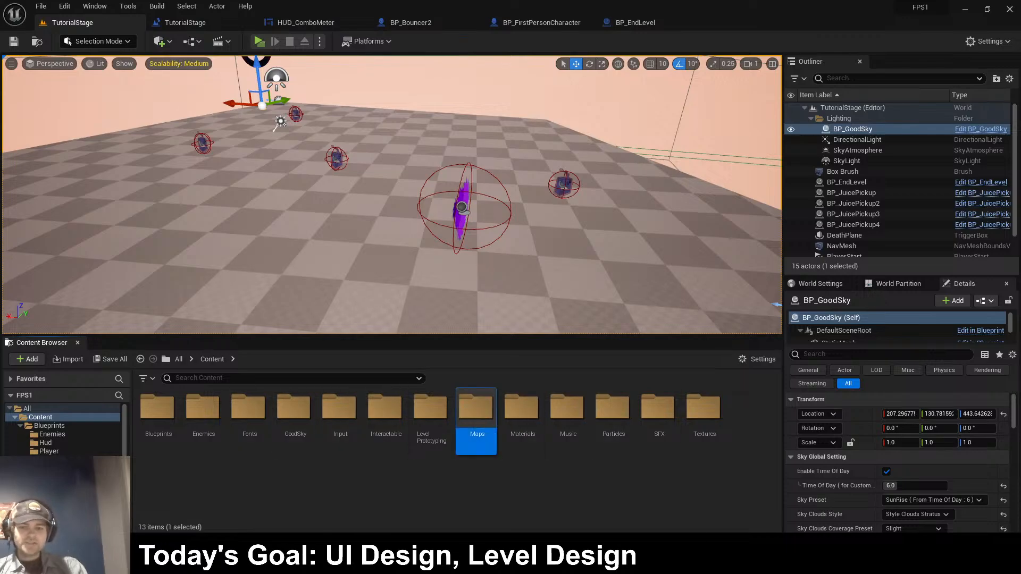
pyautogui.doubleClick(477, 417)
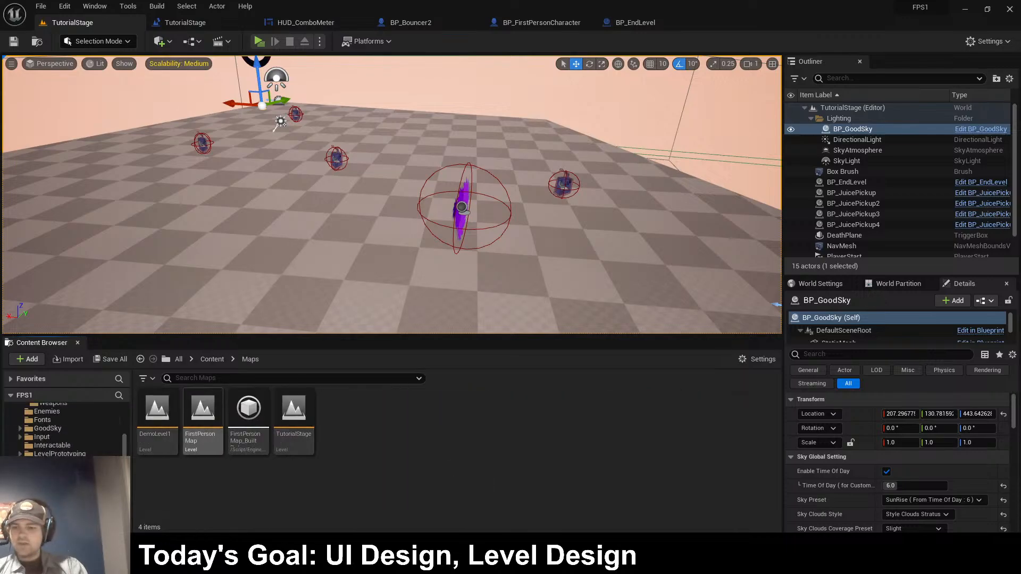
pyautogui.doubleClick(157, 412)
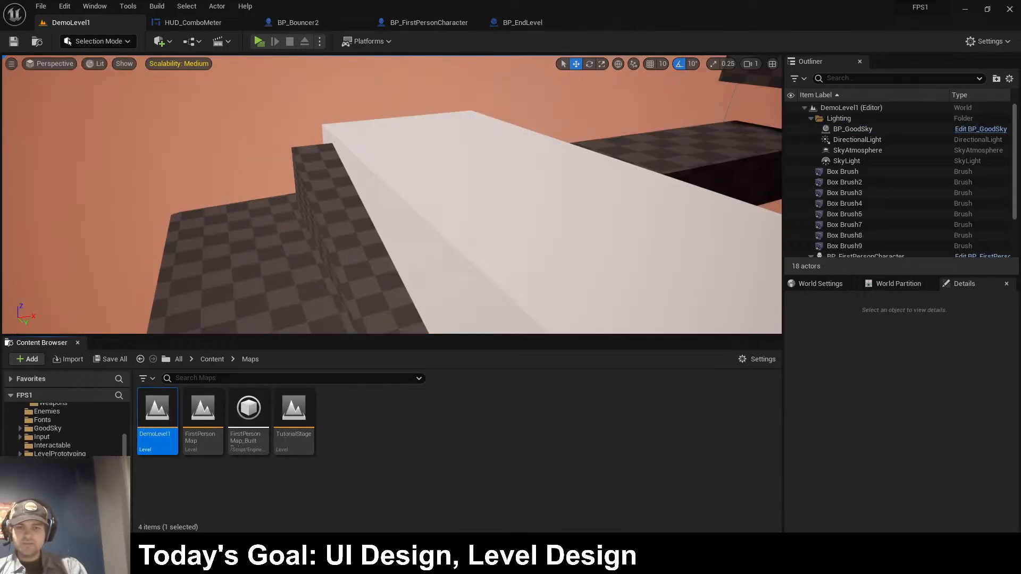
# - Play-test DemoLevel1 by jumping across the floating platforms, up the ramp and over the white wall towards the far blocks
pyautogui.moveTo(392, 195); pyautogui.dragTo(417, 168, button='right')
pyautogui.press('w')
pyautogui.press('s')
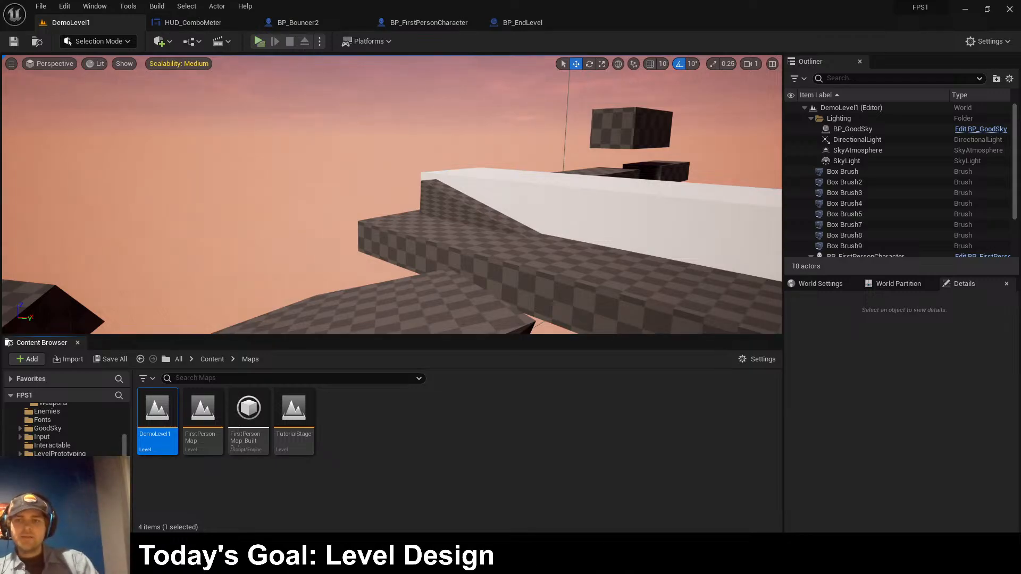
pyautogui.click(259, 42)
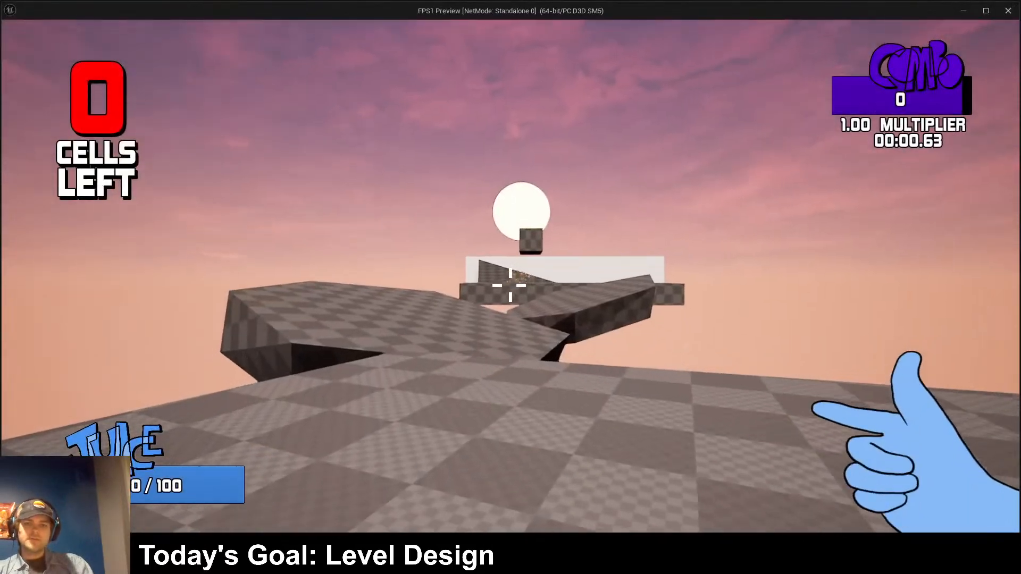
pyautogui.press('w')
pyautogui.press('space')
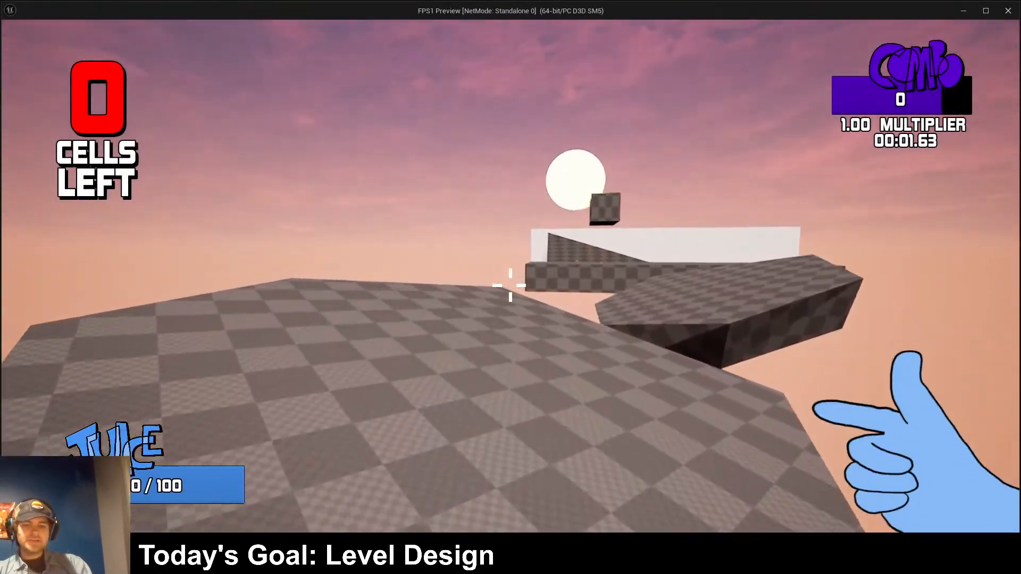
pyautogui.press('w')
pyautogui.press('space')
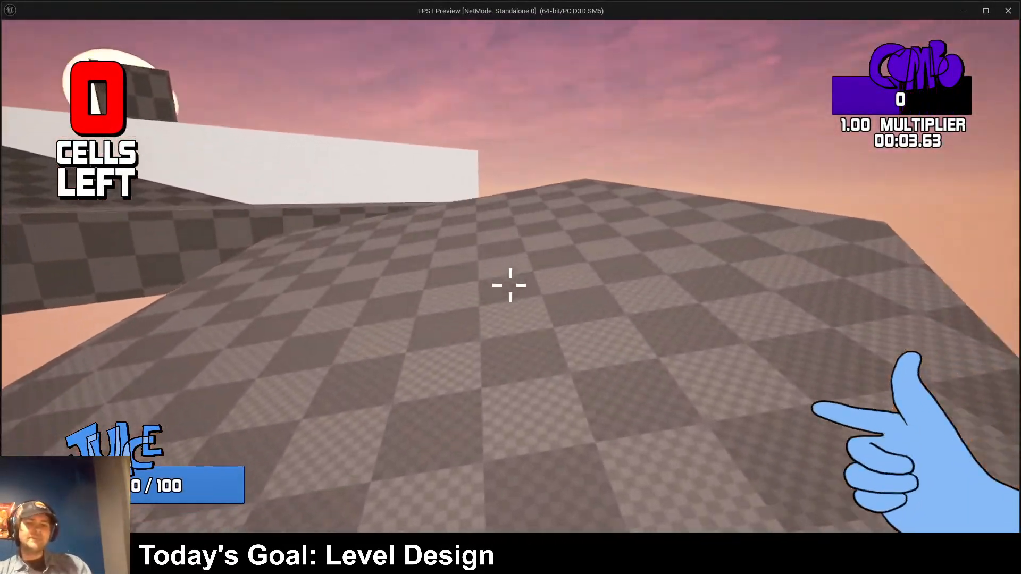
pyautogui.press('w')
pyautogui.press('space')
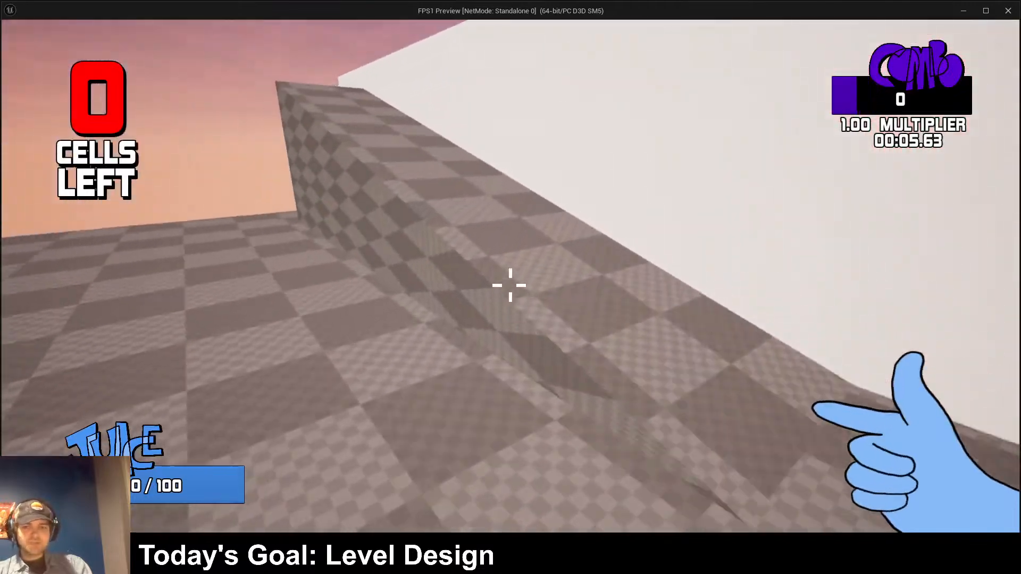
pyautogui.press('space')
pyautogui.press('w')
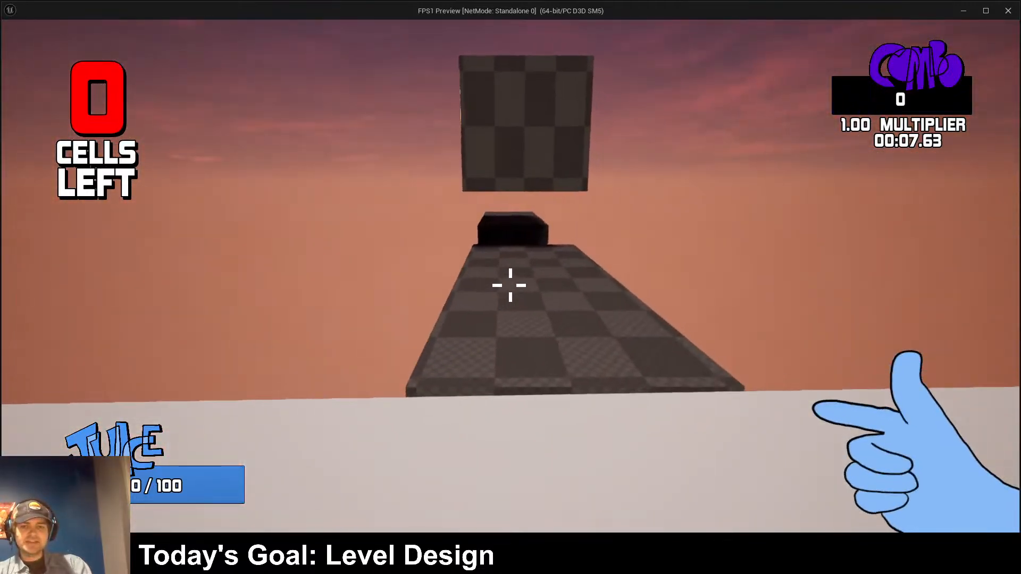
pyautogui.press('space')
pyautogui.press('w')
pyautogui.press('space')
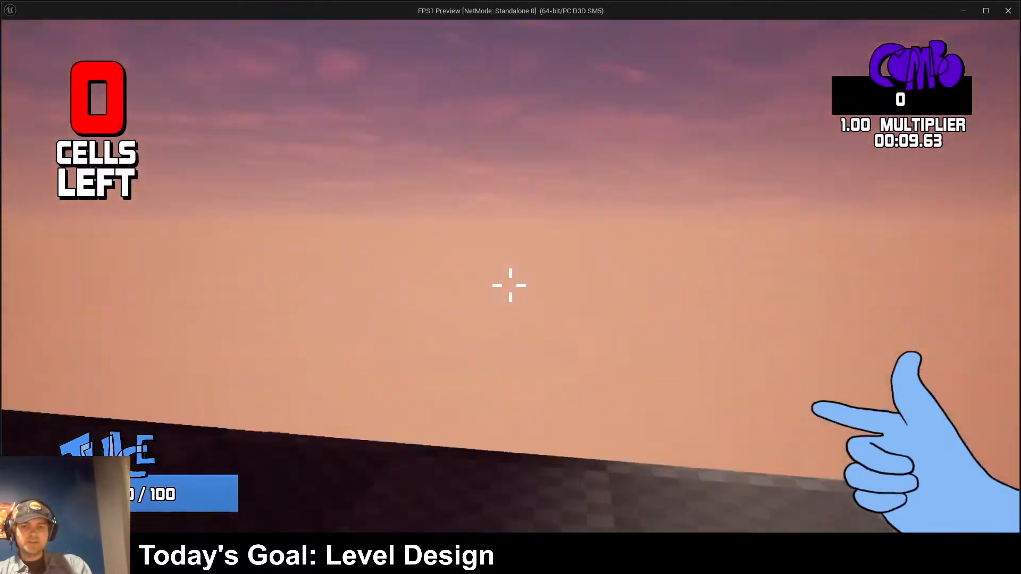
pyautogui.press('space')
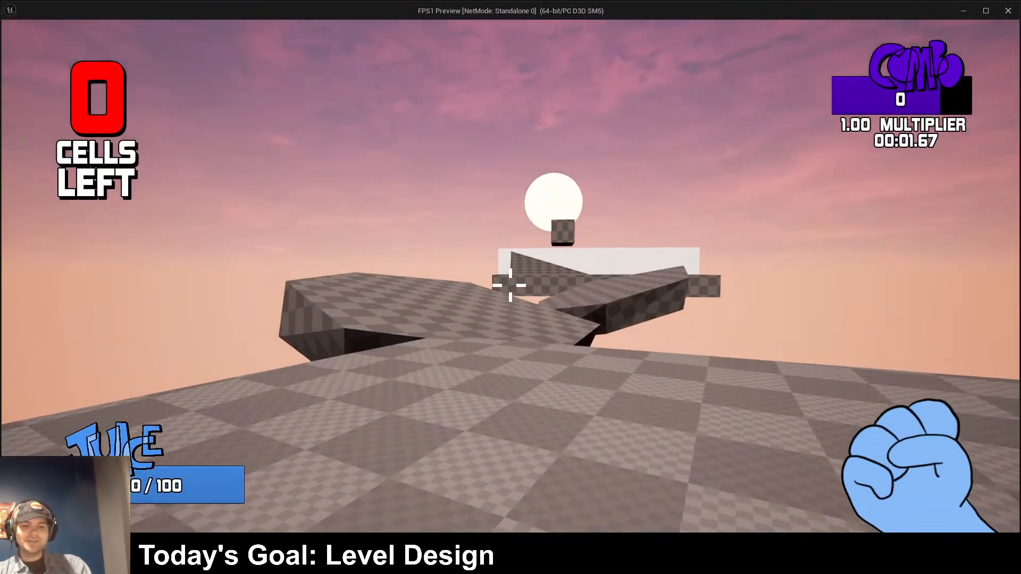
# - Replay the DemoLevel1 course from the start, dashing and jumping over the white wall to the far walkway, and end the preview
pyautogui.press('w')
pyautogui.press('w')
pyautogui.press('space')
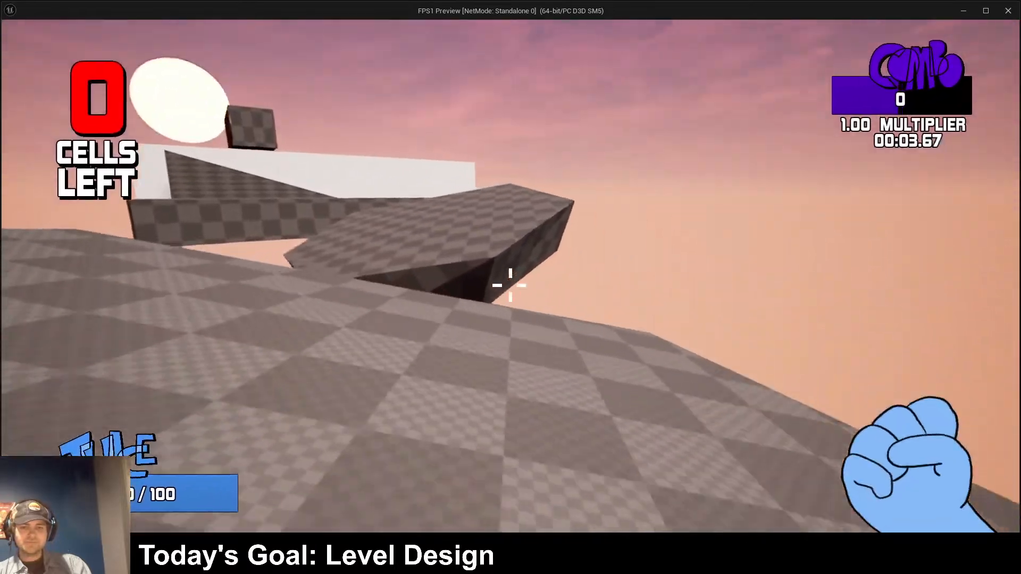
pyautogui.press('shift')
pyautogui.press('w')
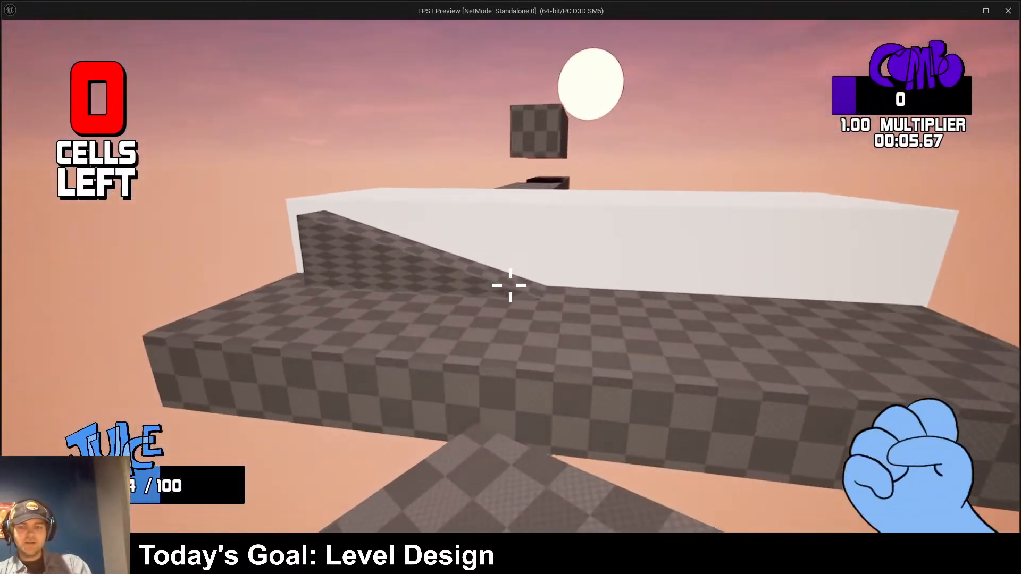
pyautogui.press('space')
pyautogui.press('w')
pyautogui.press('space')
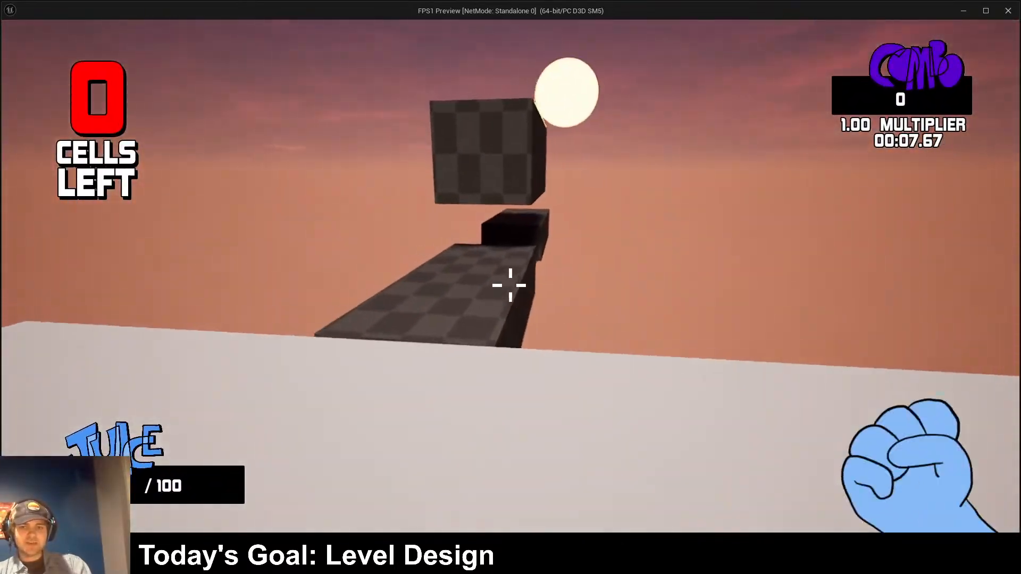
pyautogui.press('w')
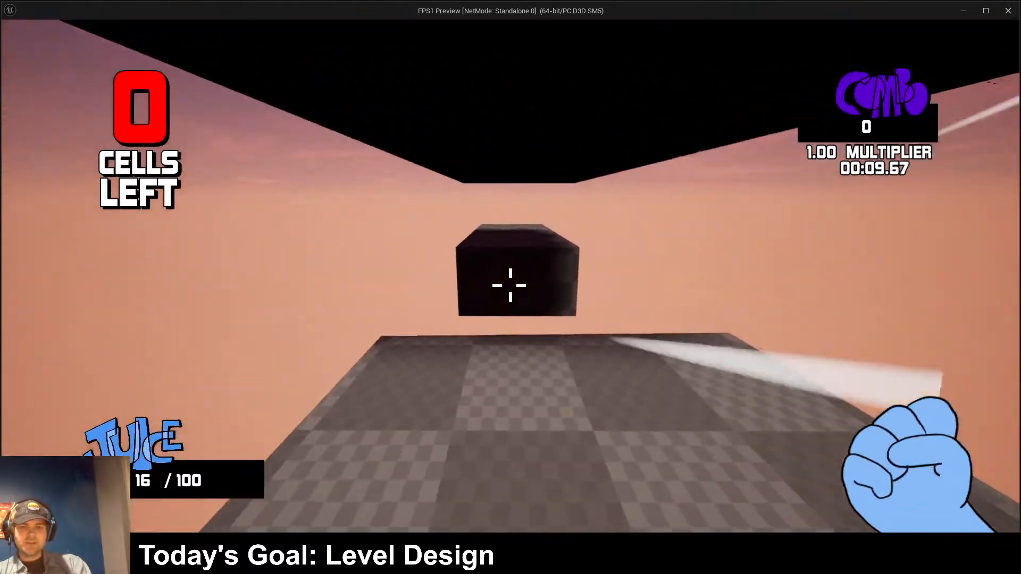
pyautogui.press('space')
pyautogui.press('Escape')
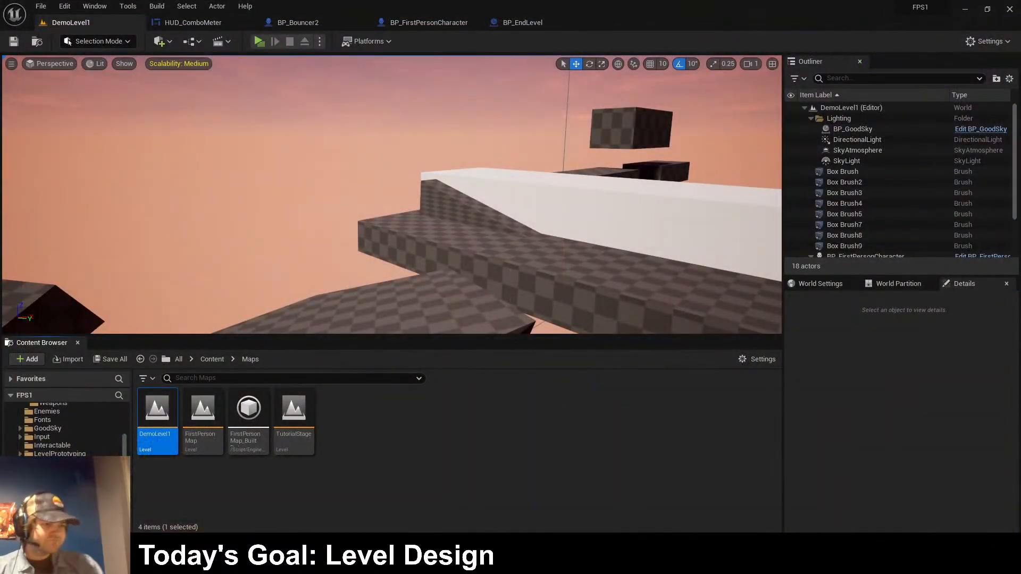
# - Preview DemoLevel1 and jump across the floating platforms to the walkway in front of the white wall
pyautogui.moveTo(392, 194); pyautogui.dragTo(249, 224, button='right')
pyautogui.press('s')
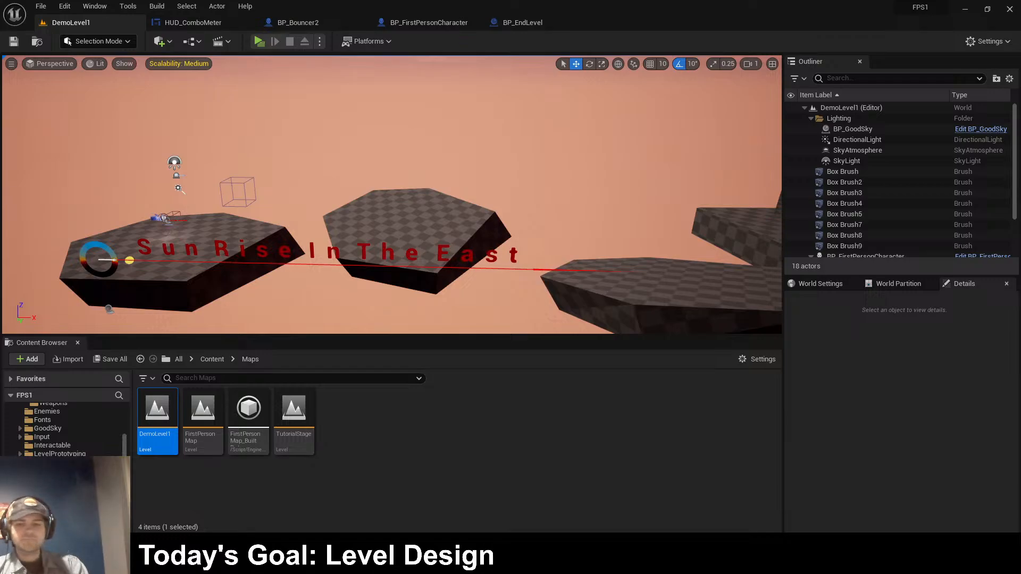
pyautogui.click(553, 159)
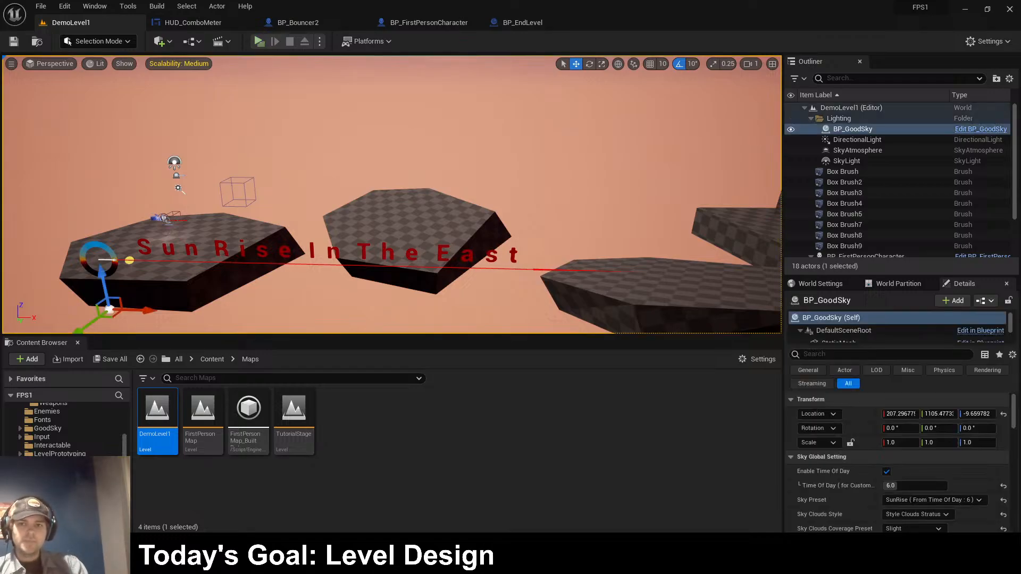
pyautogui.hotkey('alt', 'p')
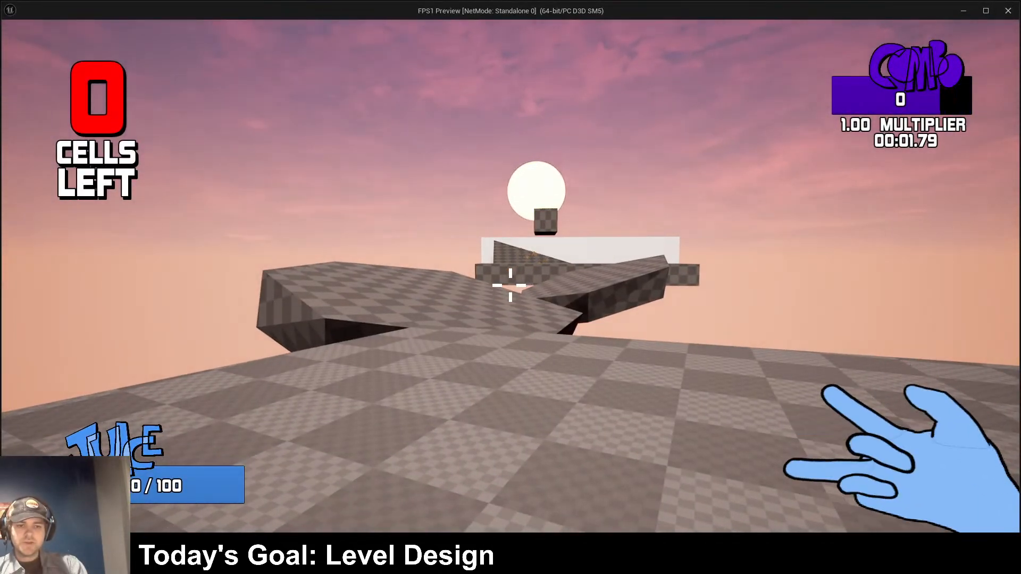
pyautogui.press('w')
pyautogui.press('w')
pyautogui.press('space')
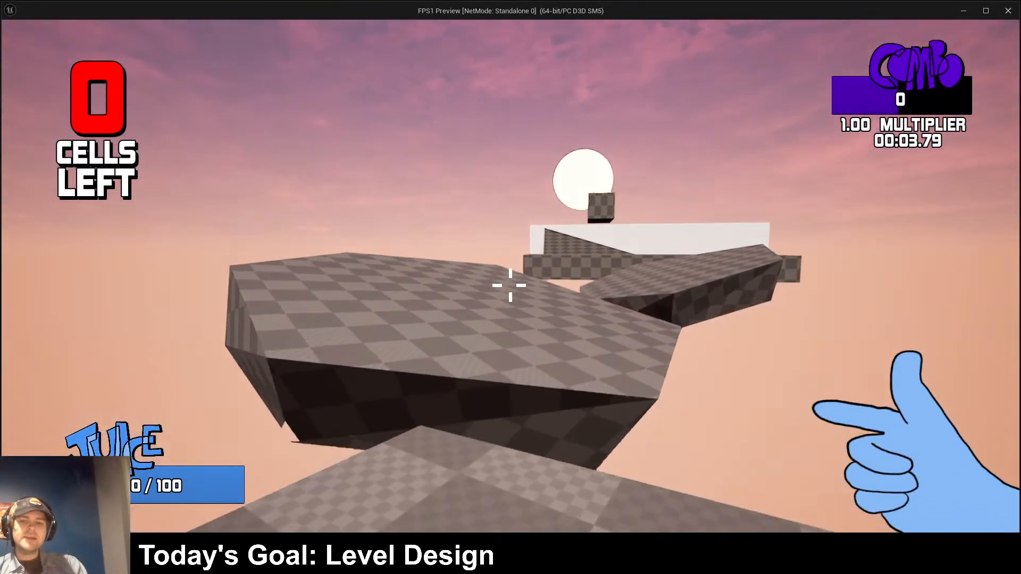
pyautogui.press('space')
pyautogui.press('w')
pyautogui.press('space')
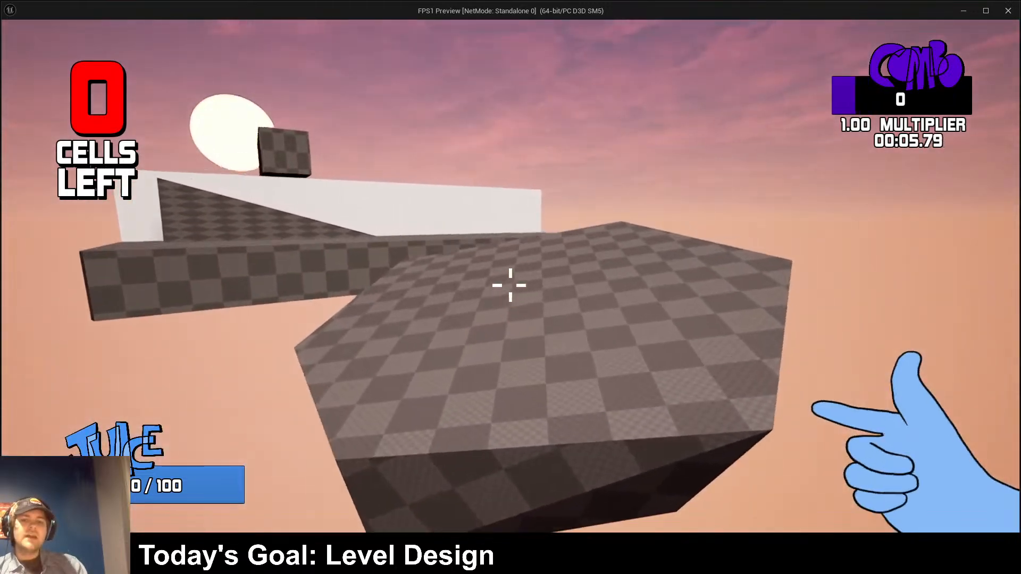
pyautogui.press('w')
pyautogui.press('space')
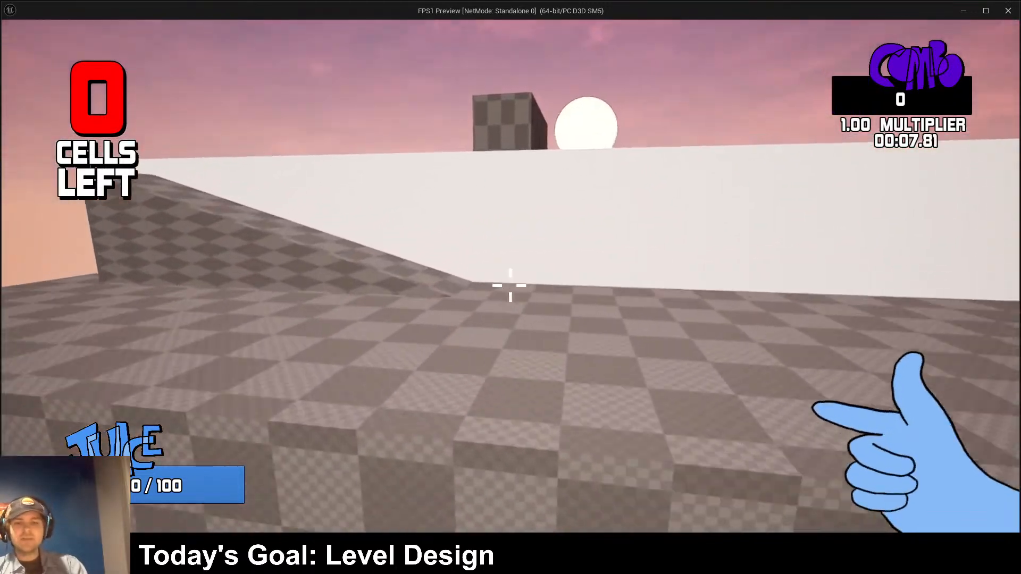
# - Test the ramp and the top of the white wall, continue towards the far blocks, and end the preview
pyautogui.press('w')
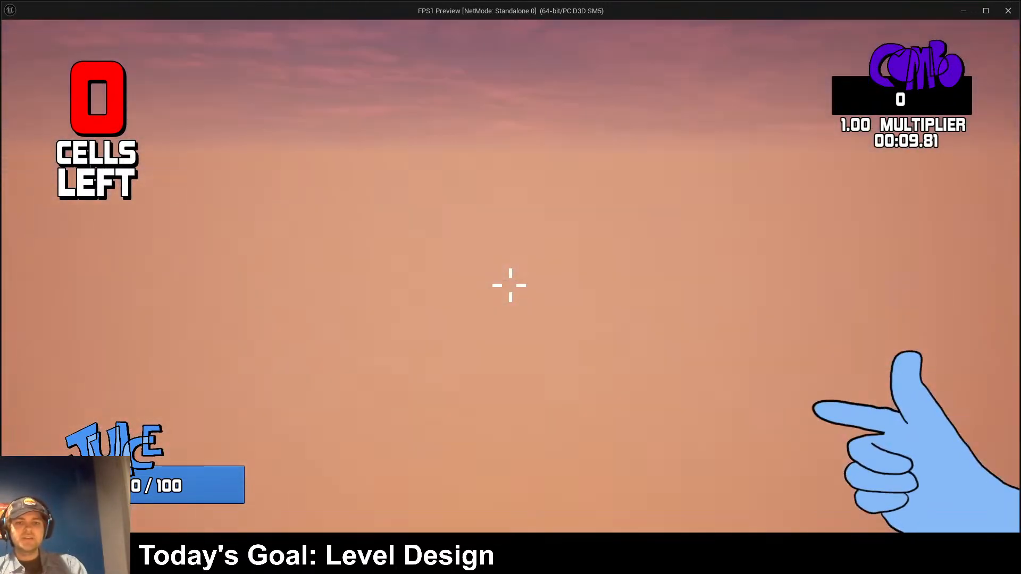
pyautogui.press('space')
pyautogui.press('w')
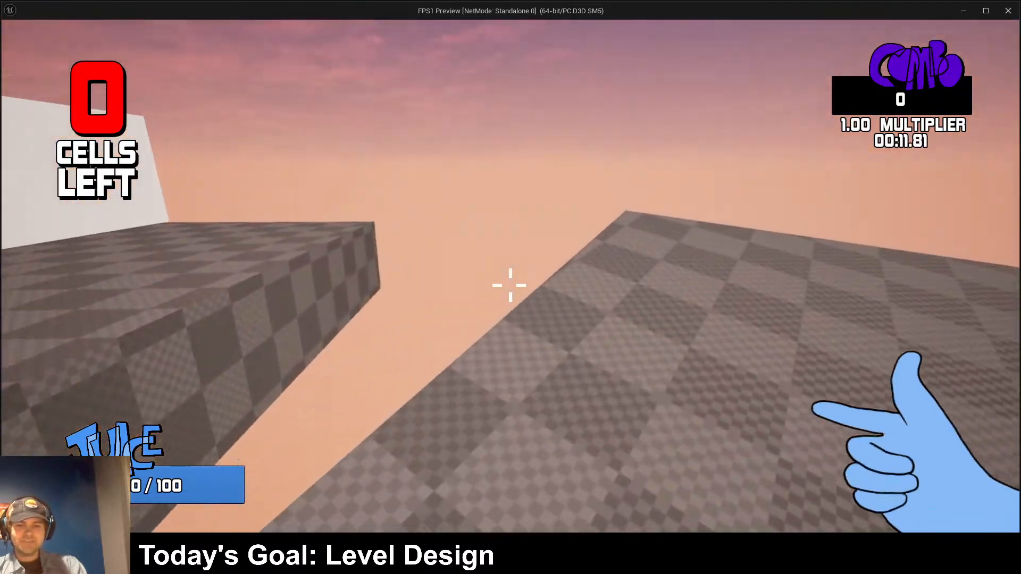
pyautogui.press('w')
pyautogui.press('space')
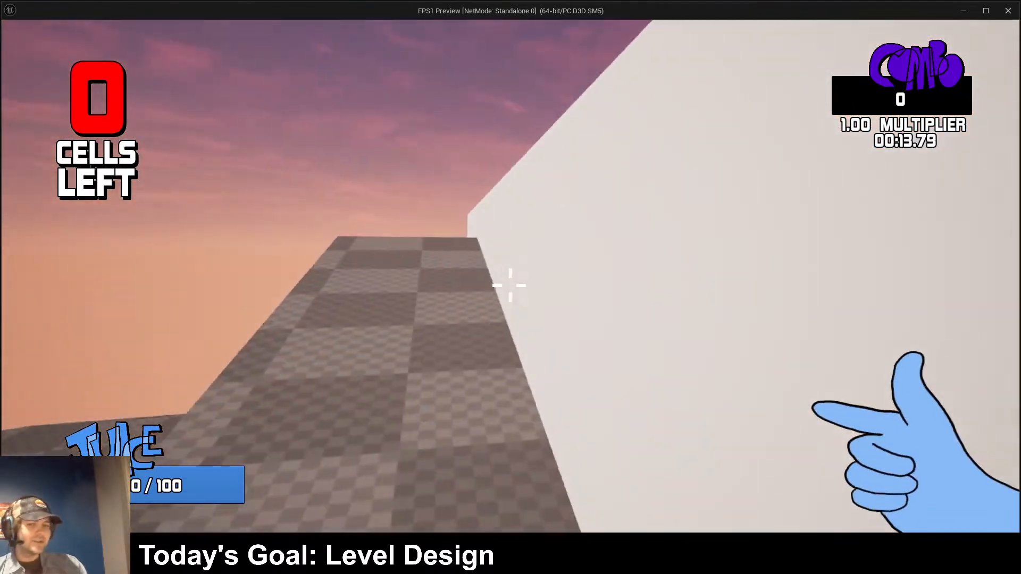
pyautogui.press('space')
pyautogui.press('w')
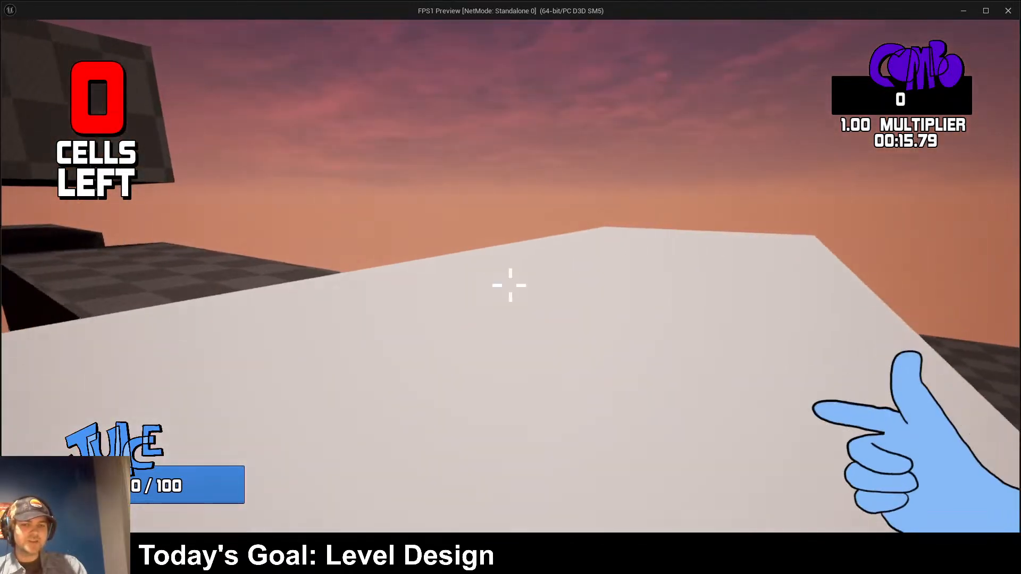
pyautogui.press('w')
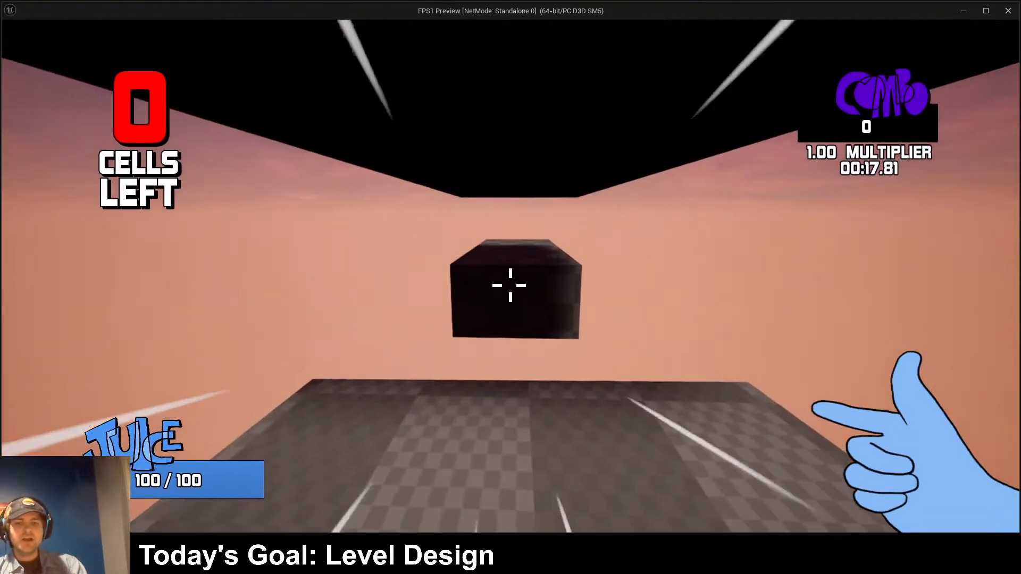
pyautogui.press('space')
pyautogui.press('space')
pyautogui.press('Escape')
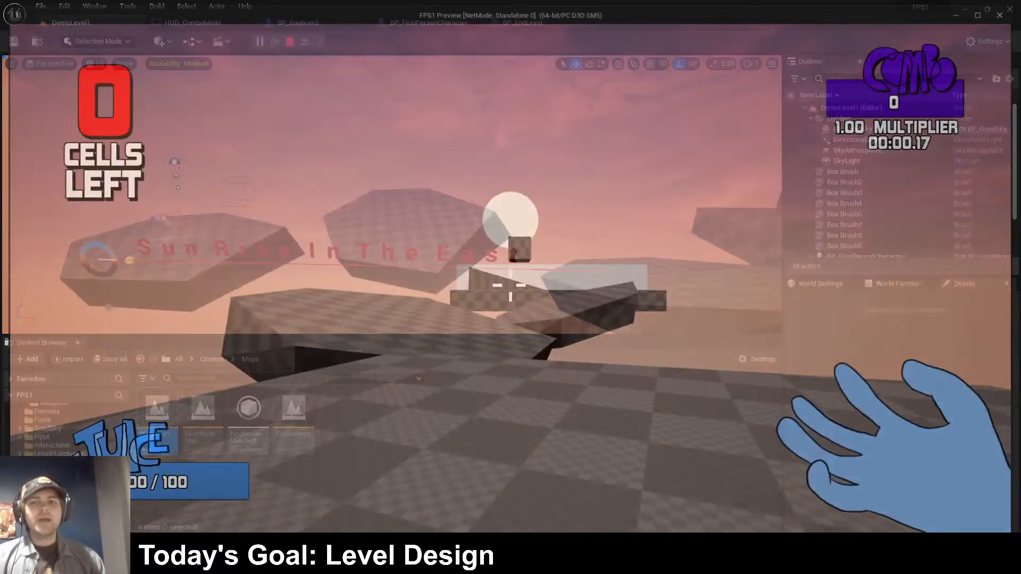
# - Replay DemoLevel1 from the start, going up the ramp and along the far walkway beneath the floating block, and end the preview
pyautogui.press('w')
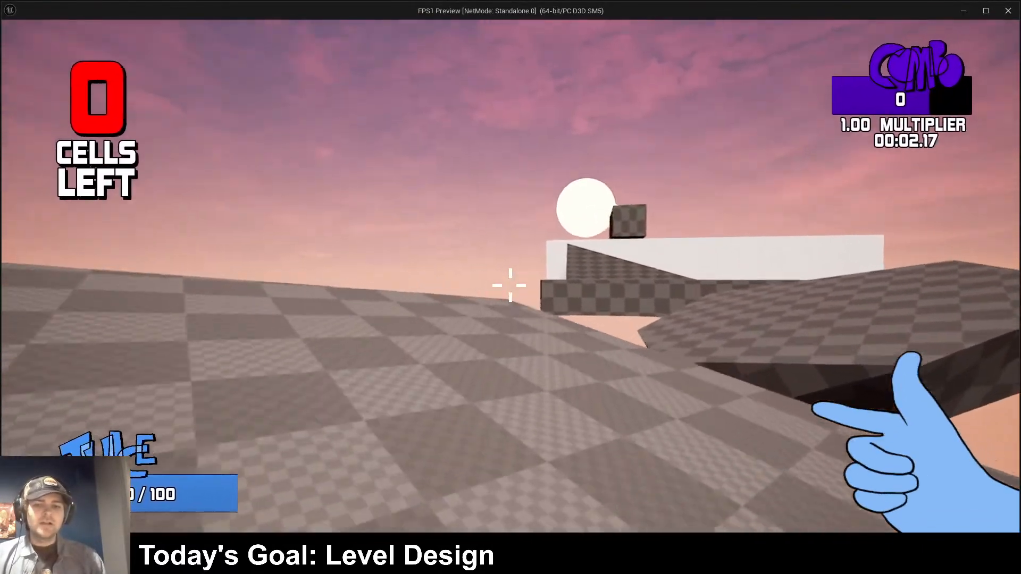
pyautogui.press('space')
pyautogui.press('w')
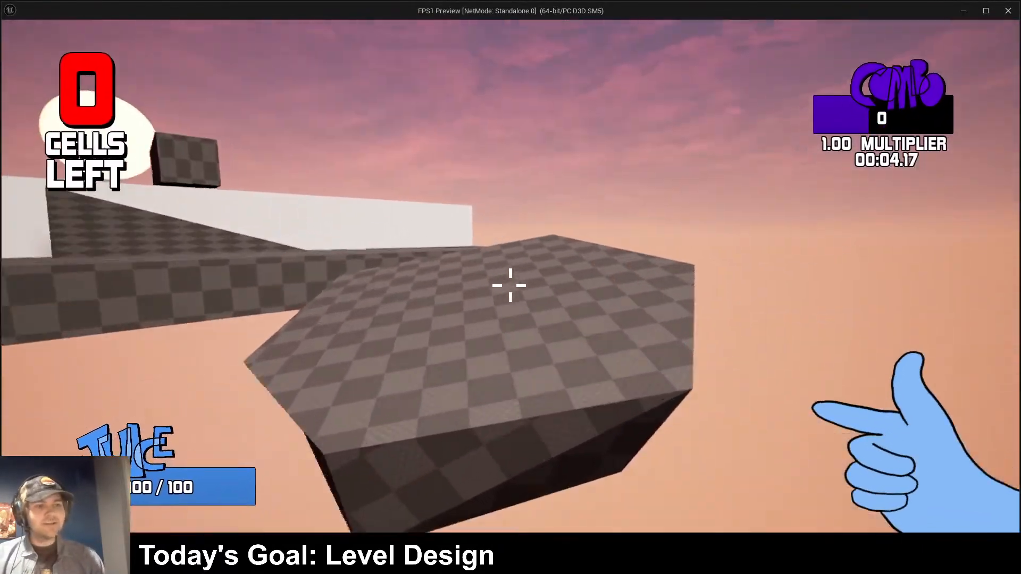
pyautogui.press('space')
pyautogui.press('w')
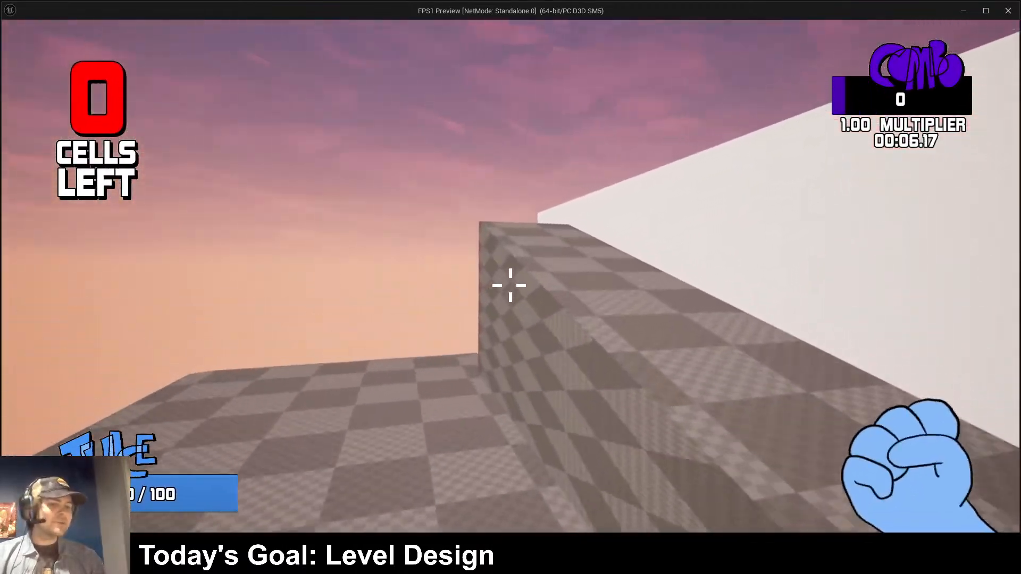
pyautogui.press('space')
pyautogui.press('w')
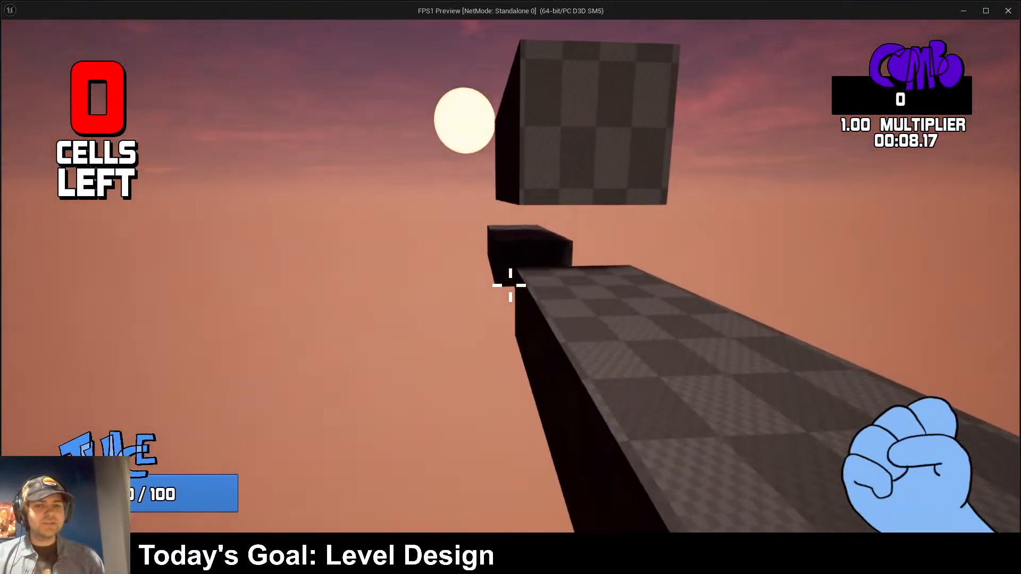
pyautogui.press('space')
pyautogui.press('w')
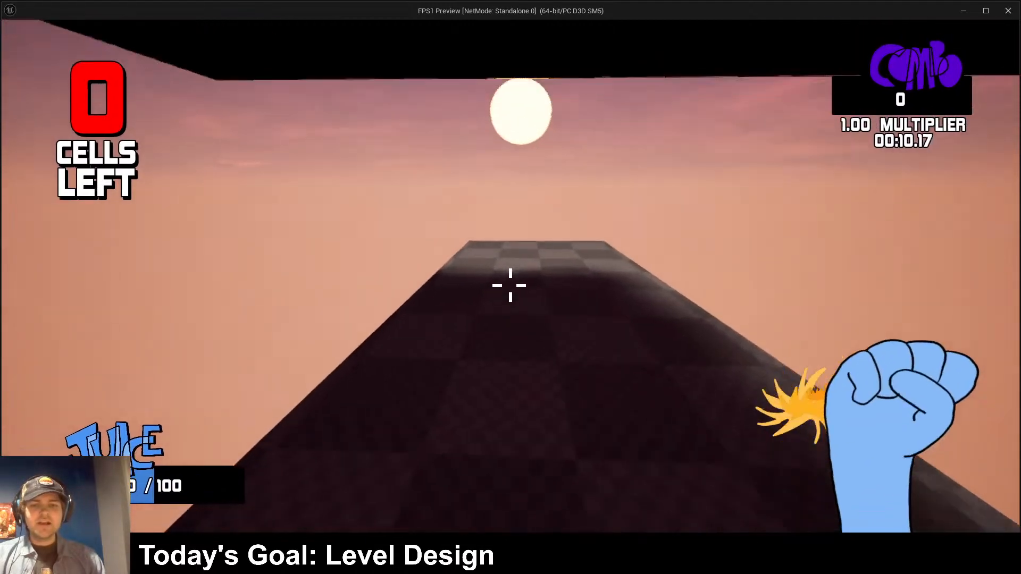
pyautogui.press('Escape')
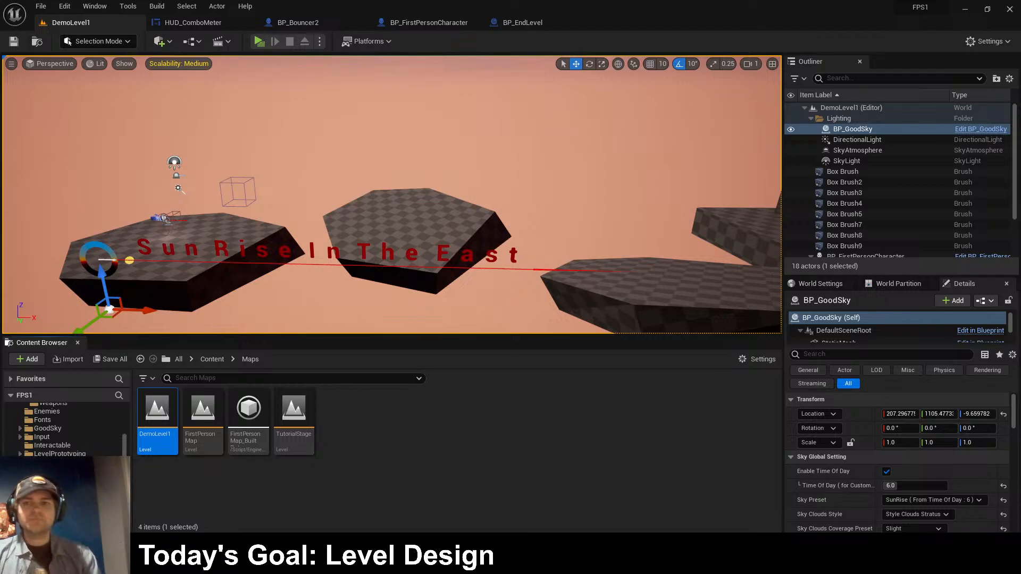
# - Briefly preview the jump from the start platform towards the second platform and stop the preview
pyautogui.click(259, 41)
pyautogui.press('w')
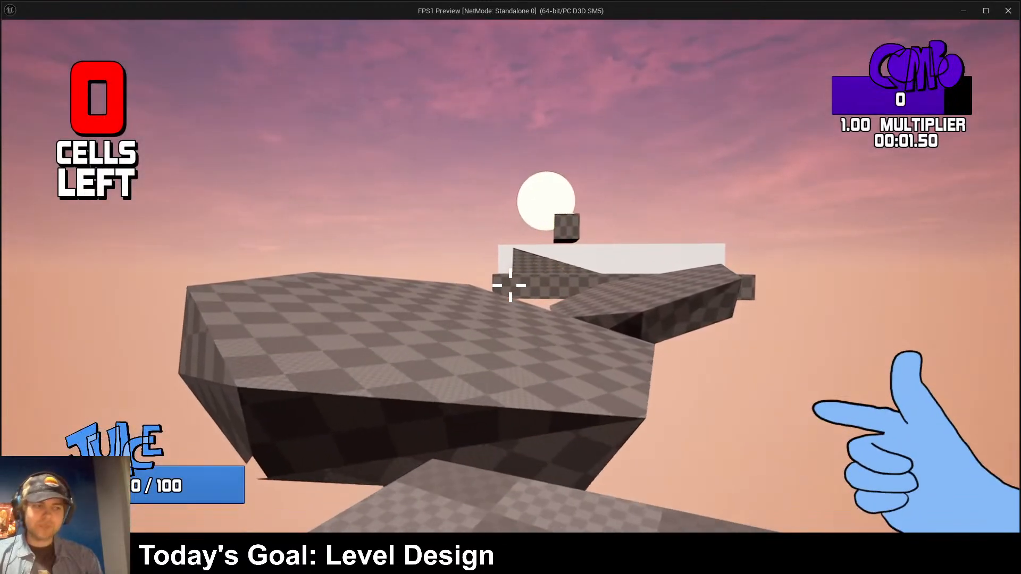
pyautogui.press('Escape')
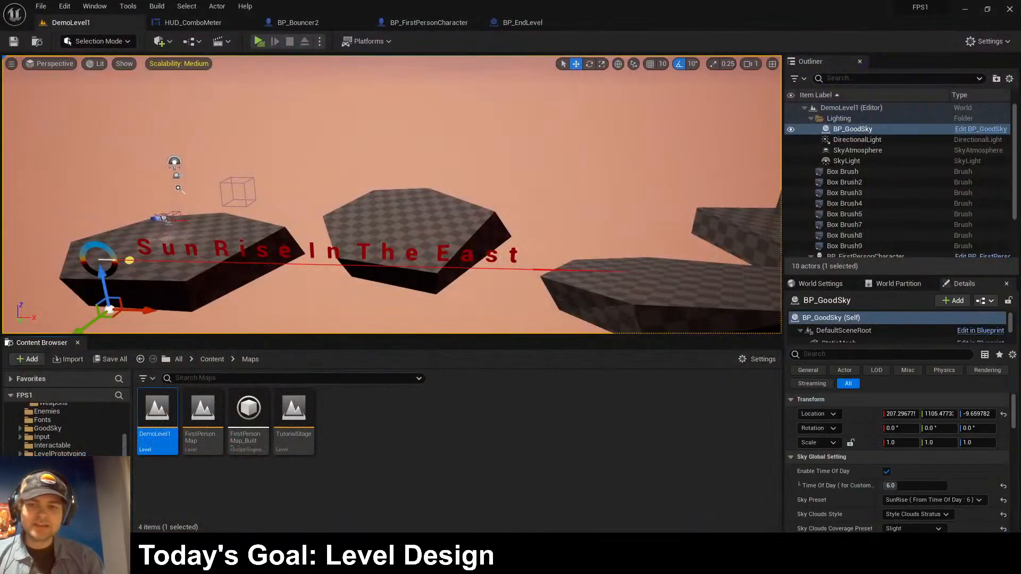
# - Examine the spacing of the floating platforms from the side and from behind the start platform
pyautogui.moveTo(391, 195); pyautogui.dragTo(293, 215, button='right')
pyautogui.press('w')
pyautogui.press('w')
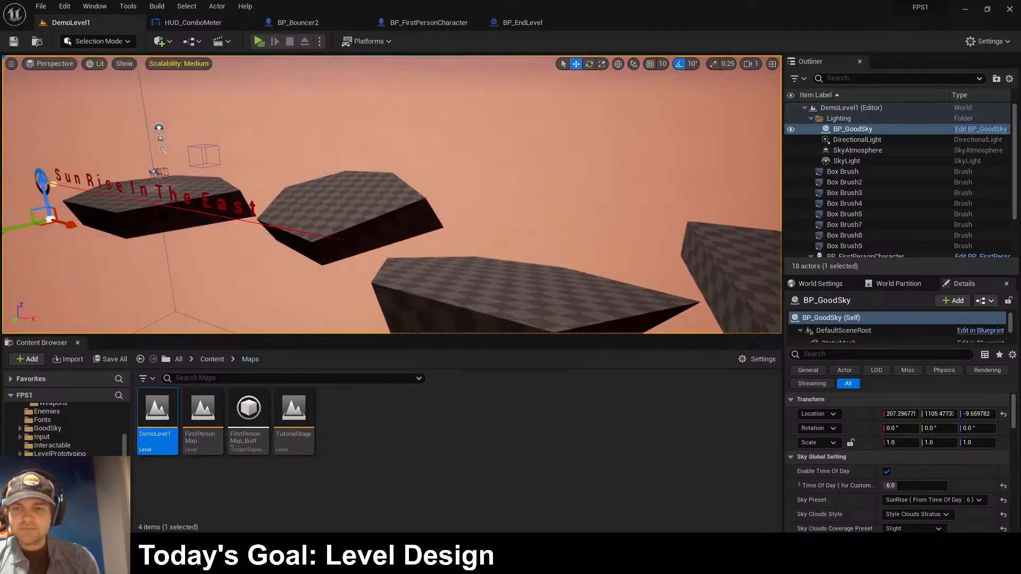
pyautogui.moveTo(372, 186)
pyautogui.mouseDown(button='right')
pyautogui.moveTo(388, 197)
pyautogui.moveTo(367, 198)
pyautogui.mouseUp(button='right')
pyautogui.press('s')
pyautogui.rightClick(405, 181)
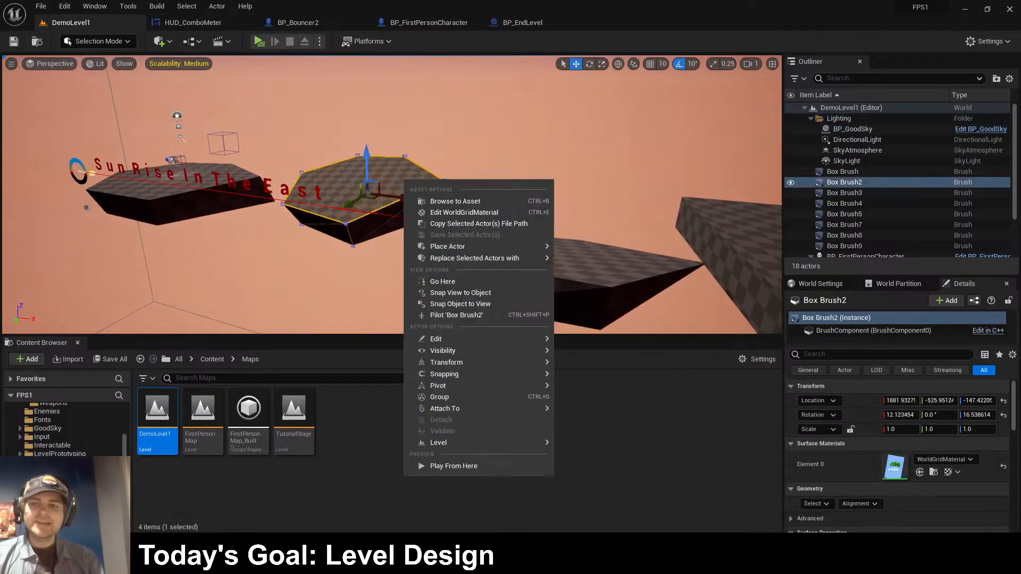
pyautogui.write('d')
pyautogui.click(468, 149)
pyautogui.moveTo(468, 149)
pyautogui.mouseDown(button='right')
pyautogui.moveTo(601, 154)
pyautogui.moveTo(500, 120)
pyautogui.moveTo(410, 153)
pyautogui.moveTo(537, 173)
pyautogui.moveTo(539, 189)
pyautogui.mouseUp(button='right')
pyautogui.press('s')
pyautogui.press('a')
pyautogui.press('w')
pyautogui.press('a')
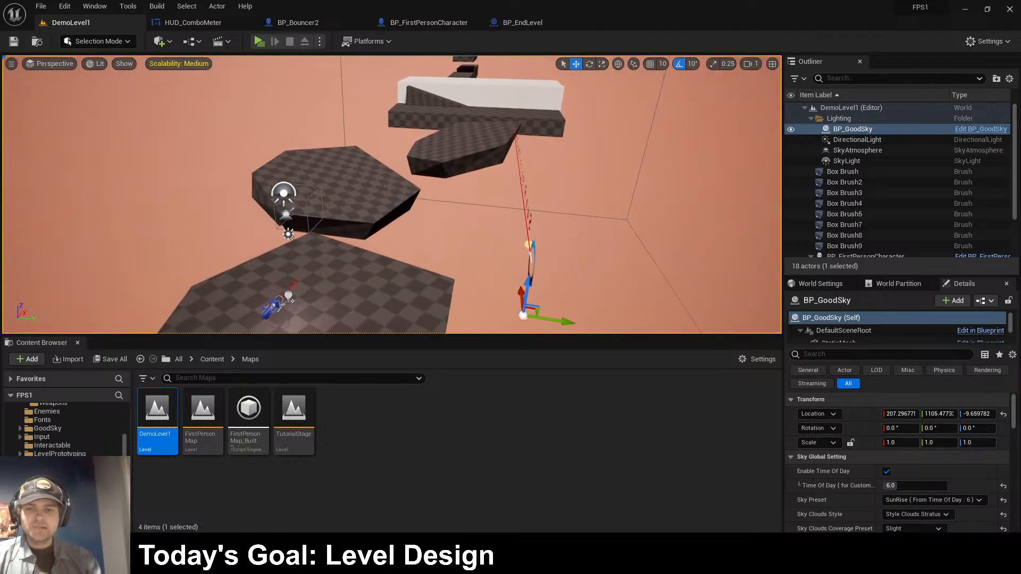
# - Duplicate the second floating platform to Y about -2228 and rotate the copy to about 2.5°, 2.8° and 16.3°
pyautogui.click(372, 190)
pyautogui.moveTo(378, 190)
pyautogui.keyDown('alt'); pyautogui.keyDown('shift'); pyautogui.mouseDown()
pyautogui.moveTo(372, 184)
pyautogui.moveTo(366, 196)
pyautogui.mouseUp(); pyautogui.keyUp('shift'); pyautogui.keyUp('alt')
pyautogui.moveTo(366, 195); pyautogui.dragTo(371, 183, button='right')
pyautogui.press('a')
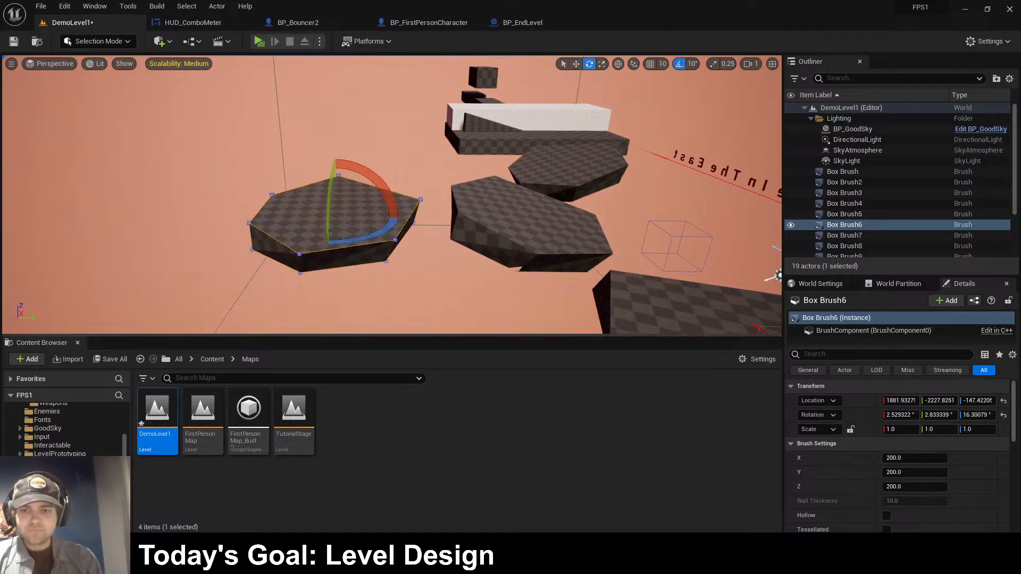
# - Enlarge the level viewport by shrinking the Content Browser and the Outliner and Details area
pyautogui.moveTo(372, 335); pyautogui.dragTo(372, 501)
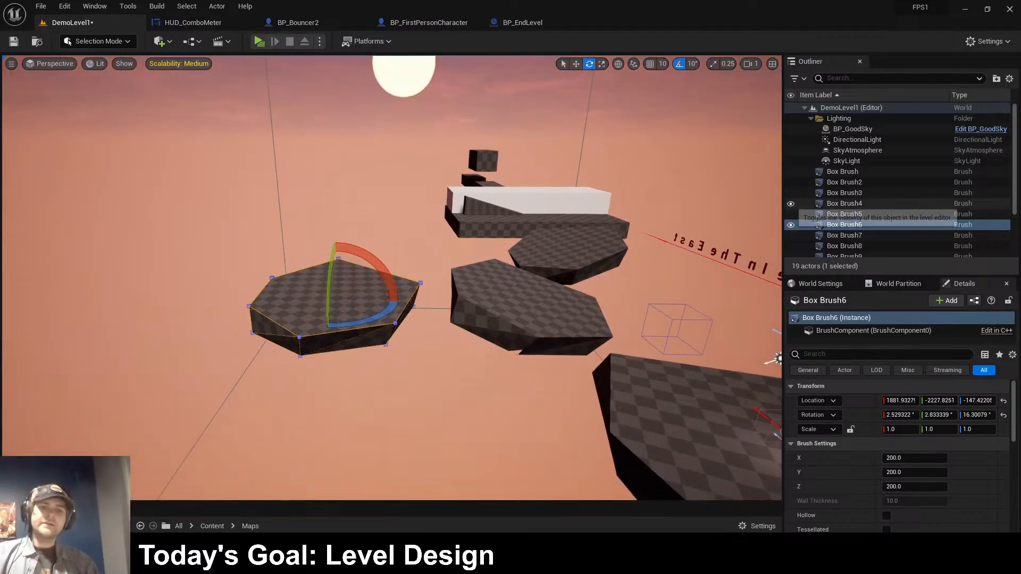
pyautogui.moveTo(783, 207); pyautogui.dragTo(924, 213)
pyautogui.moveTo(638, 266); pyautogui.dragTo(654, 279, button='right')
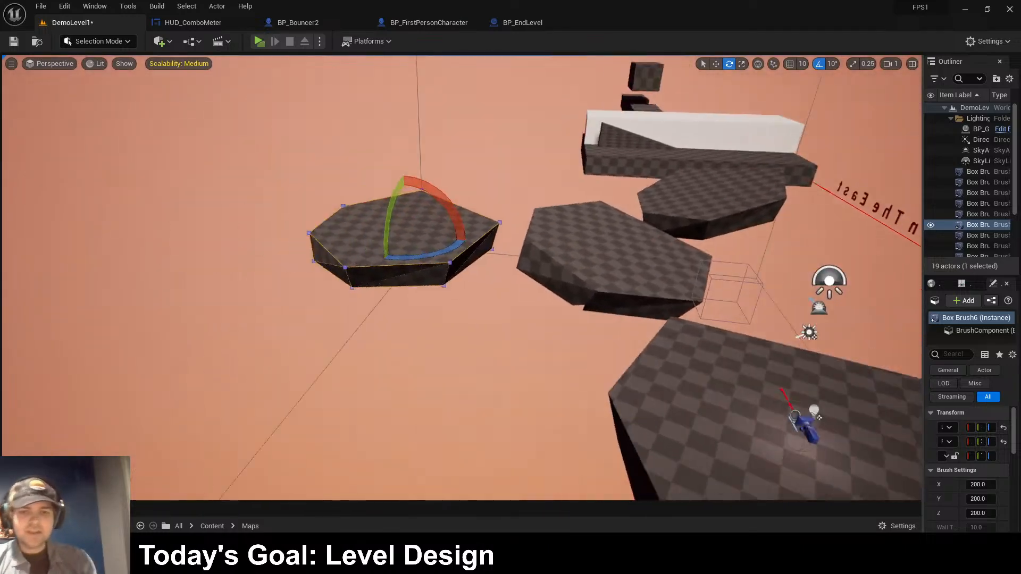
# - Reposition the duplicated platform beside the second floating platform, checking its alignment with the course
pyautogui.moveTo(548, 202)
pyautogui.mouseDown(button='right')
pyautogui.moveTo(510, 184)
pyautogui.moveTo(495, 207)
pyautogui.moveTo(593, 198)
pyautogui.moveTo(563, 200)
pyautogui.moveTo(584, 210)
pyautogui.moveTo(584, 228)
pyautogui.moveTo(595, 212)
pyautogui.moveTo(649, 196)
pyautogui.mouseUp(button='right')
pyautogui.press('w')
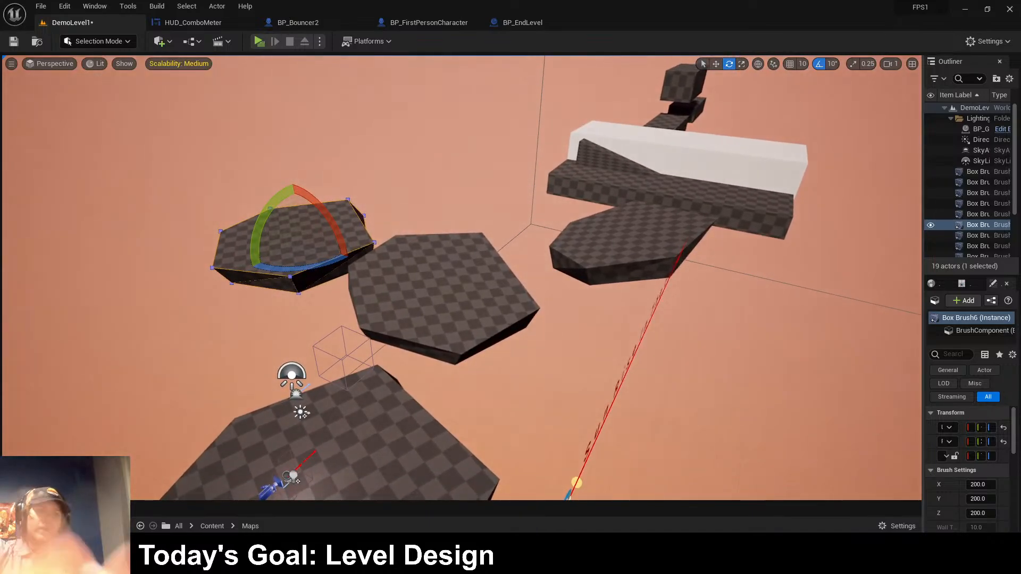
pyautogui.moveTo(649, 196)
pyautogui.mouseDown(button='right')
pyautogui.moveTo(667, 183)
pyautogui.moveTo(638, 171)
pyautogui.moveTo(657, 154)
pyautogui.moveTo(717, 163)
pyautogui.mouseUp(button='right')
pyautogui.press('a')
pyautogui.press('w')
pyautogui.press('a')
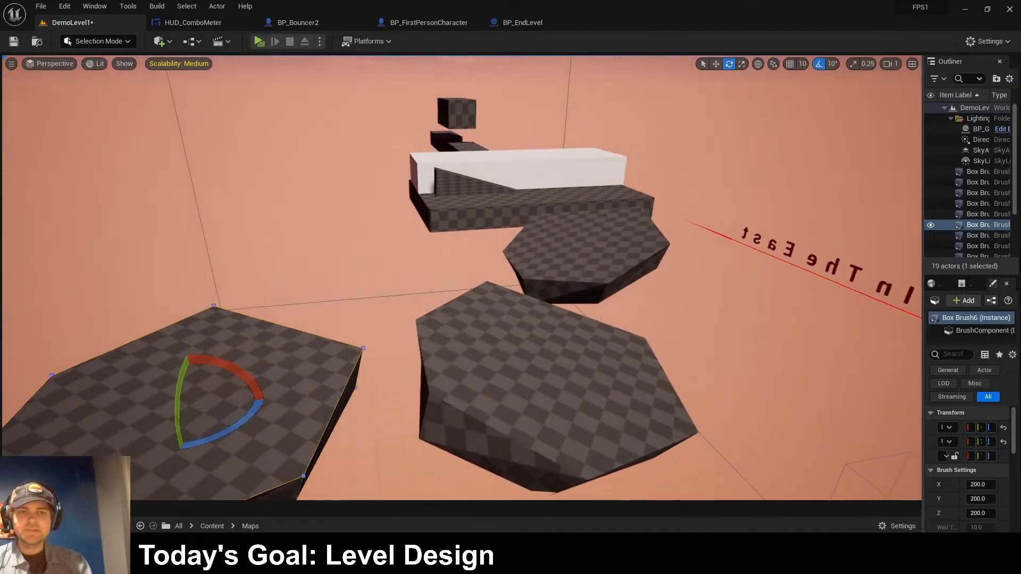
pyautogui.keyDown('shift'); pyautogui.moveTo(211, 385); pyautogui.dragTo(240, 329); pyautogui.keyUp('shift')
pyautogui.moveTo(240, 329)
pyautogui.mouseDown(button='right')
pyautogui.moveTo(187, 325)
pyautogui.moveTo(144, 350)
pyautogui.mouseUp(button='right')
pyautogui.press('s')
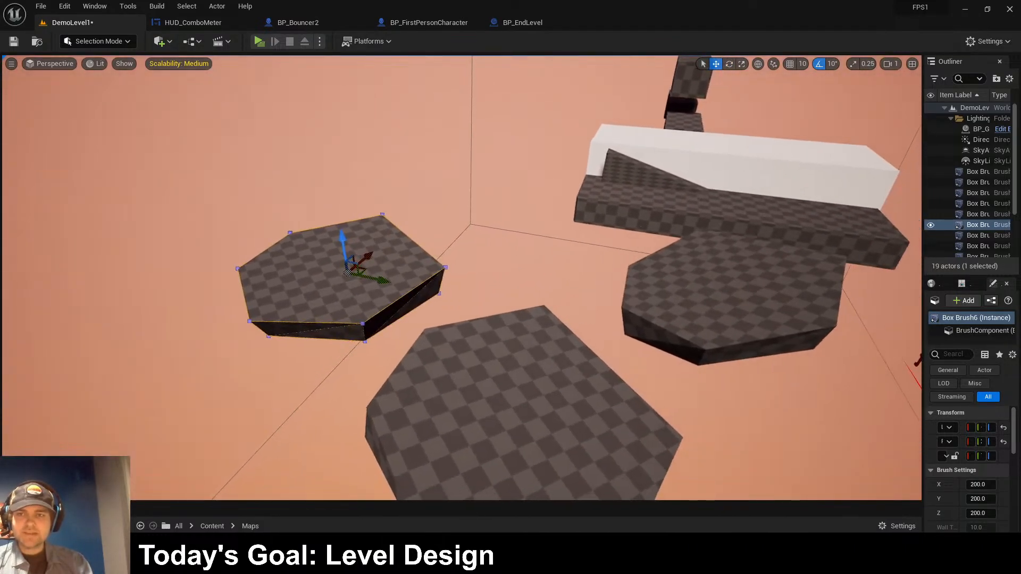
# - Play-test the jump onto the duplicated platform, fire at the neighbouring platform's side, and end the preview
pyautogui.hotkey('alt', 'p')
pyautogui.press('w')
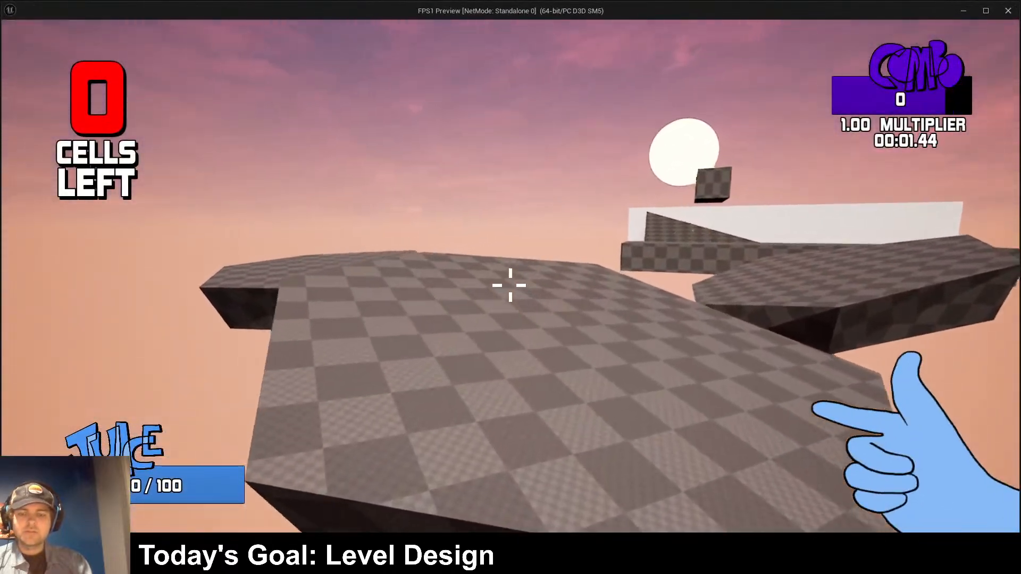
pyautogui.press('w')
pyautogui.press('space')
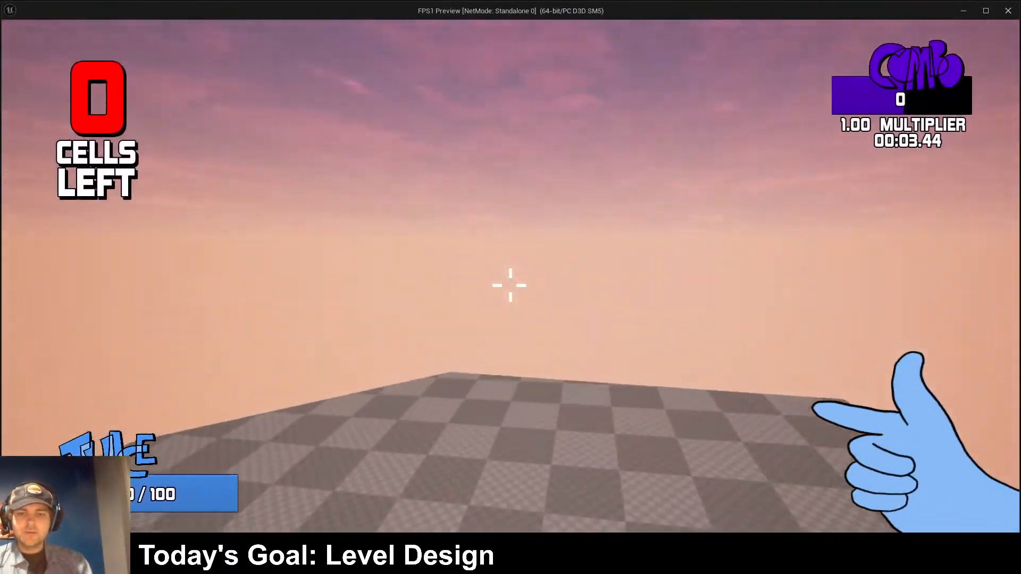
pyautogui.press('w')
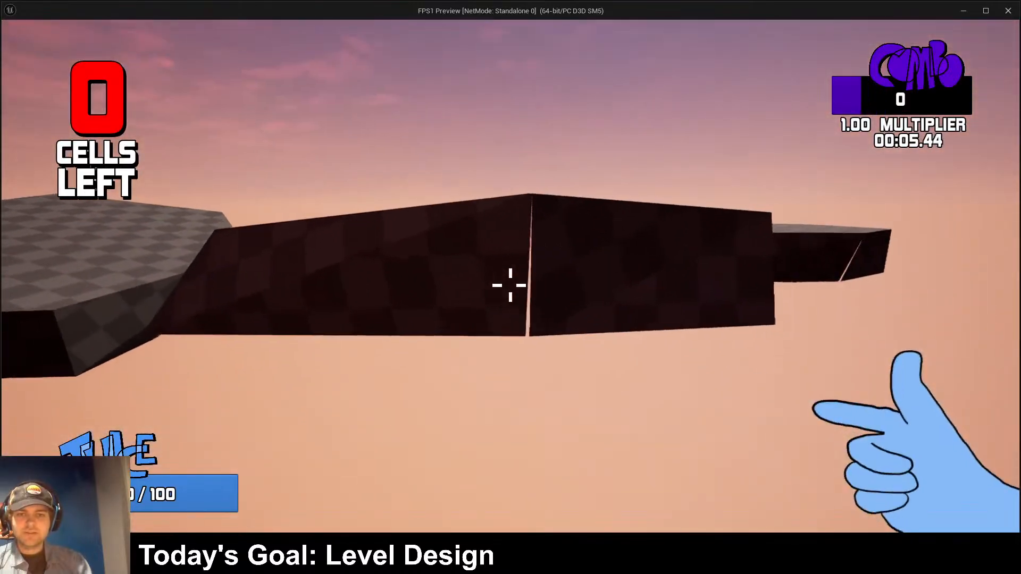
pyautogui.press('s')
pyautogui.click(510, 285)
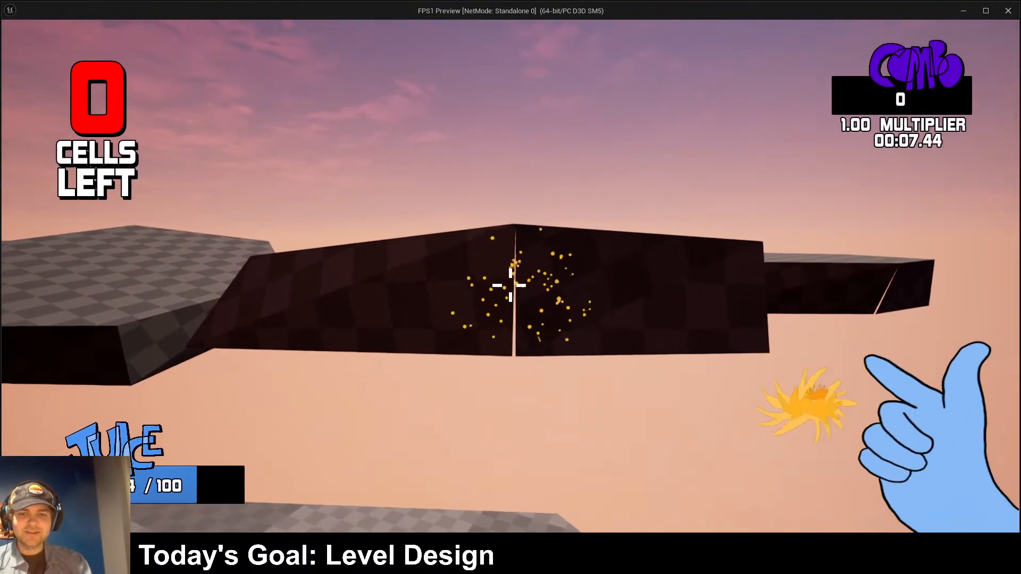
pyautogui.click(511, 286)
pyautogui.click(510, 285)
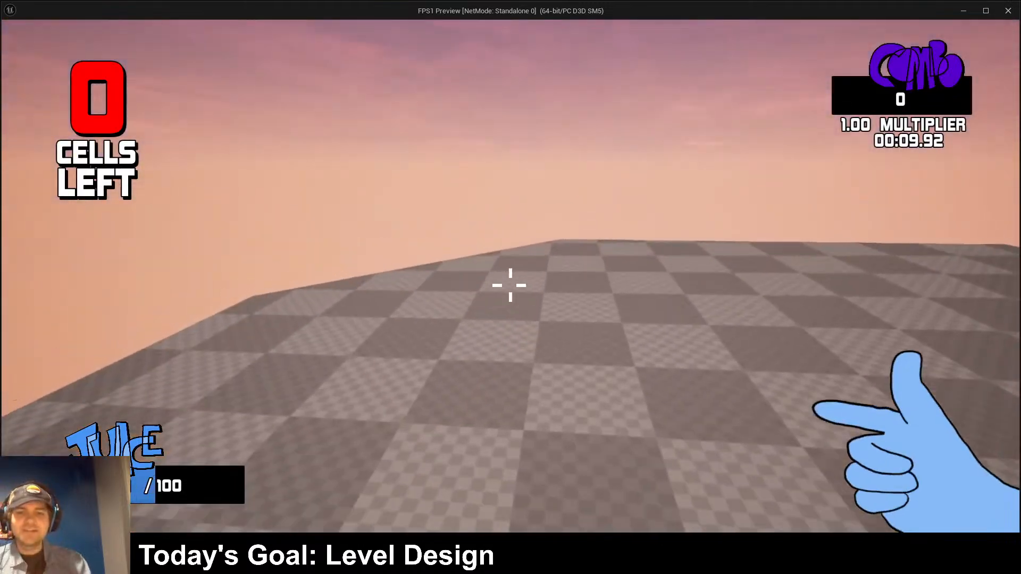
pyautogui.press('Escape')
pyautogui.moveTo(510, 286)
pyautogui.mouseDown(button='right')
pyautogui.moveTo(575, 340)
pyautogui.moveTo(574, 276)
pyautogui.moveTo(527, 259)
pyautogui.moveTo(574, 218)
pyautogui.moveTo(686, 279)
pyautogui.moveTo(572, 262)
pyautogui.moveTo(731, 298)
pyautogui.mouseUp(button='right')
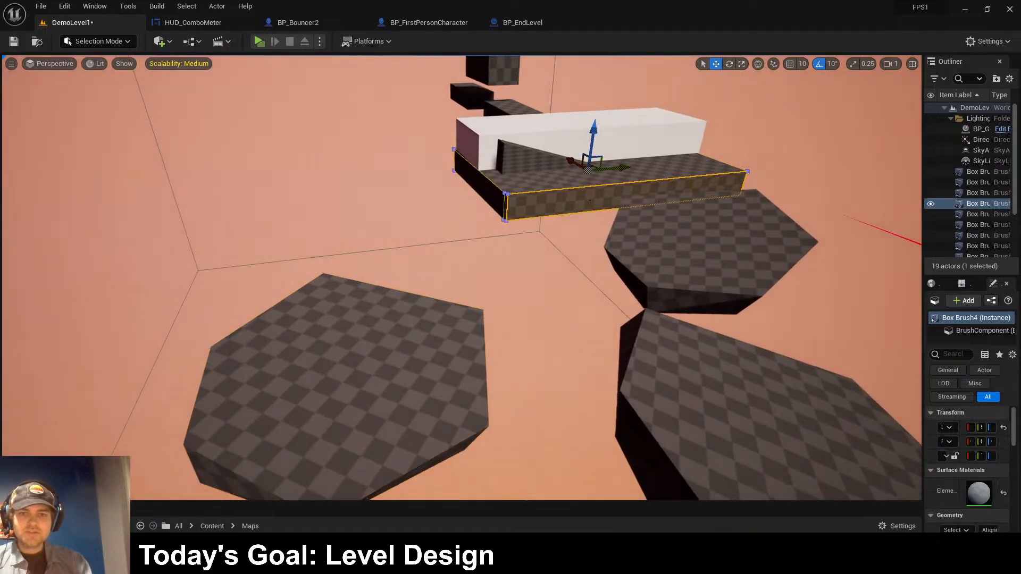
# - Duplicate the long box platform beneath the white block, move the copy beside the octagonal platform, and rotate it about its vertical axis
pyautogui.hotkey('ctrl', 'd')
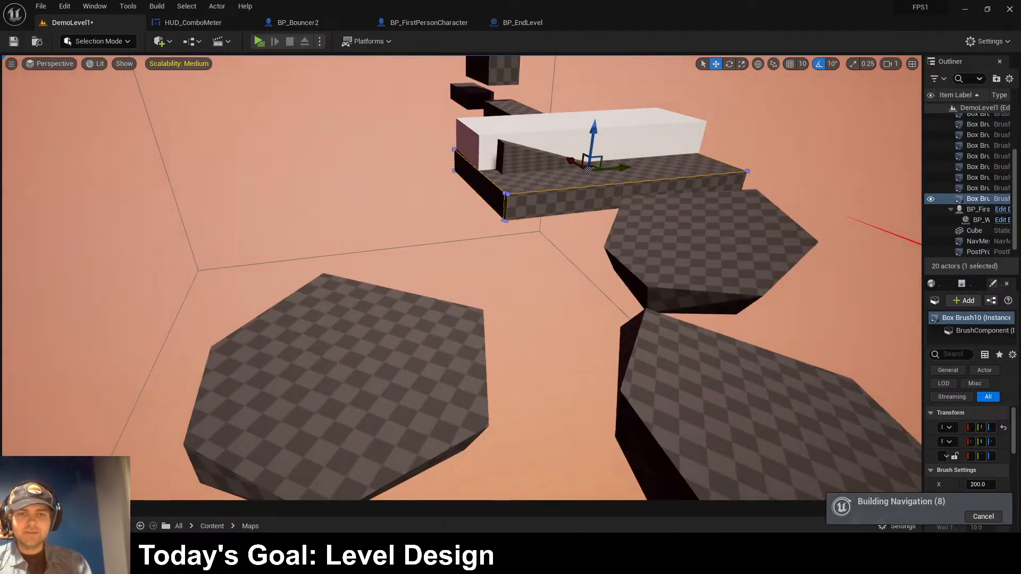
pyautogui.keyDown('shift'); pyautogui.moveTo(611, 168); pyautogui.dragTo(346, 183); pyautogui.keyUp('shift')
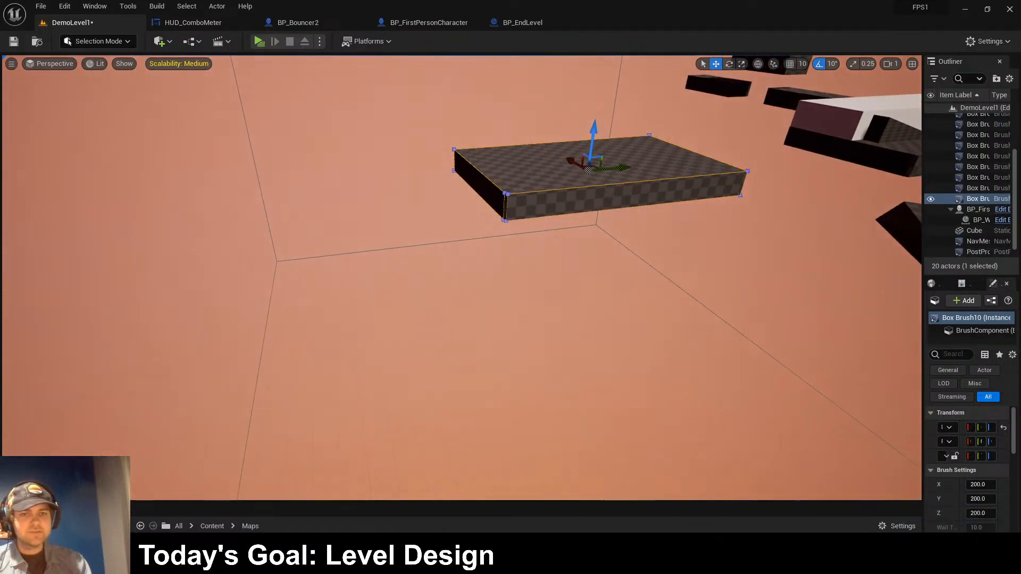
pyautogui.keyDown('shift'); pyautogui.moveTo(572, 161); pyautogui.dragTo(633, 194); pyautogui.keyUp('shift')
pyautogui.moveTo(572, 162)
pyautogui.mouseDown(button='right')
pyautogui.moveTo(567, 128)
pyautogui.moveTo(517, 121)
pyautogui.mouseUp(button='right')
pyautogui.press('d')
pyautogui.press('w')
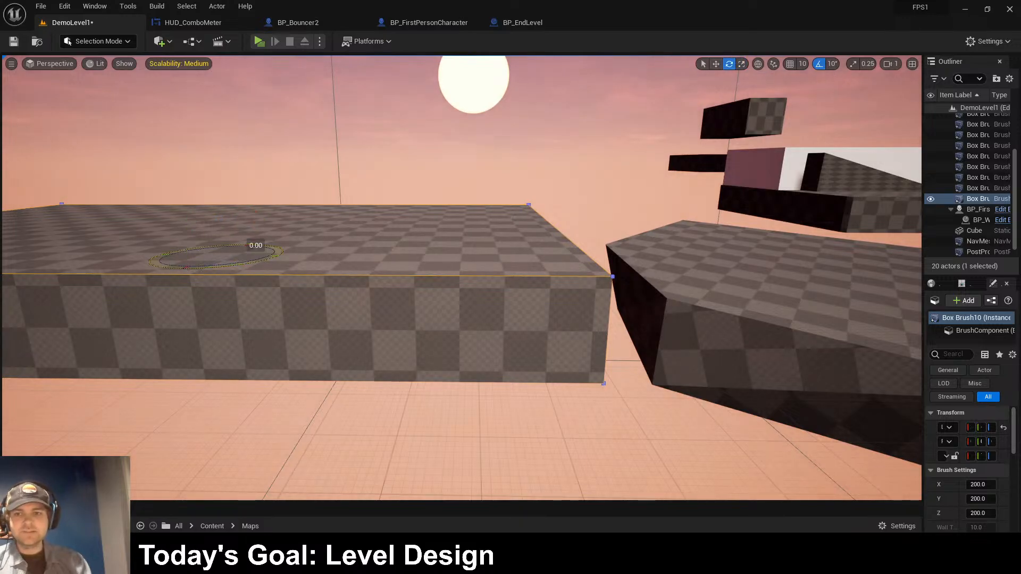
pyautogui.moveTo(234, 265); pyautogui.dragTo(237, 265)
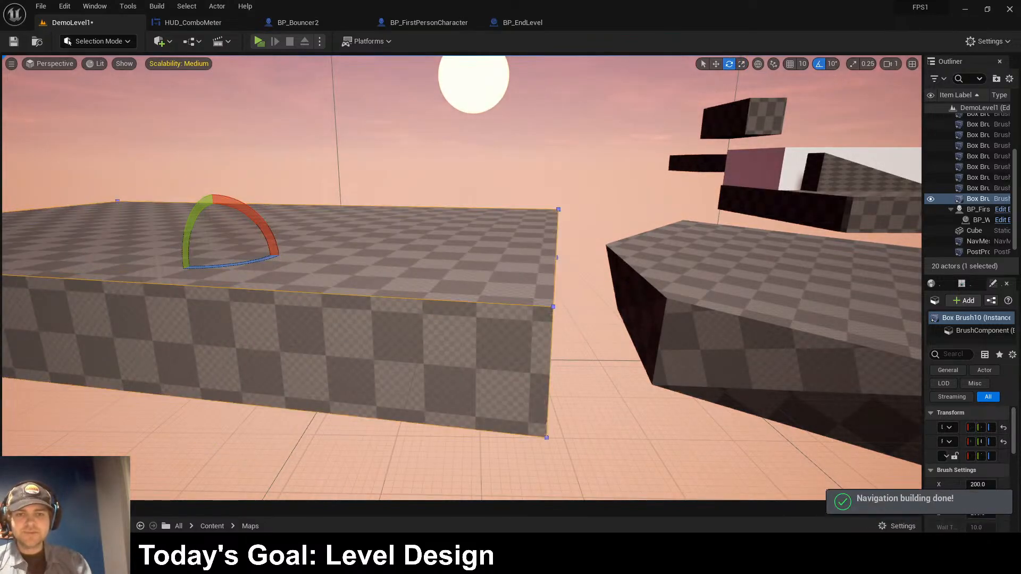
# - Try to stand a duplicate of the new box platform upright as a wall, and undo its rotations
pyautogui.press('d')
pyautogui.moveTo(237, 264)
pyautogui.mouseDown(button='right')
pyautogui.moveTo(200, 222)
pyautogui.moveTo(140, 248)
pyautogui.mouseUp(button='right')
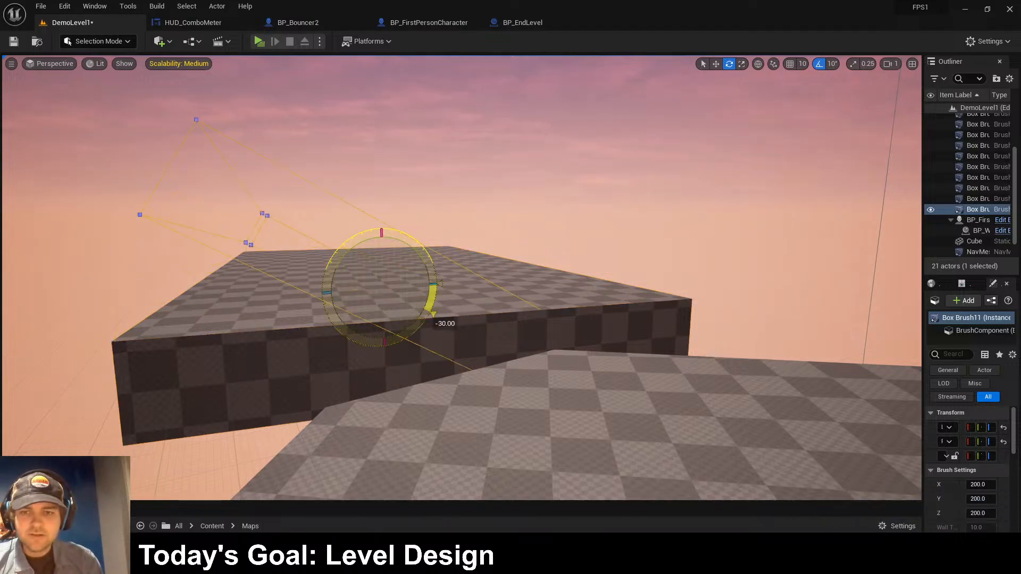
pyautogui.moveTo(343, 250); pyautogui.dragTo(341, 251)
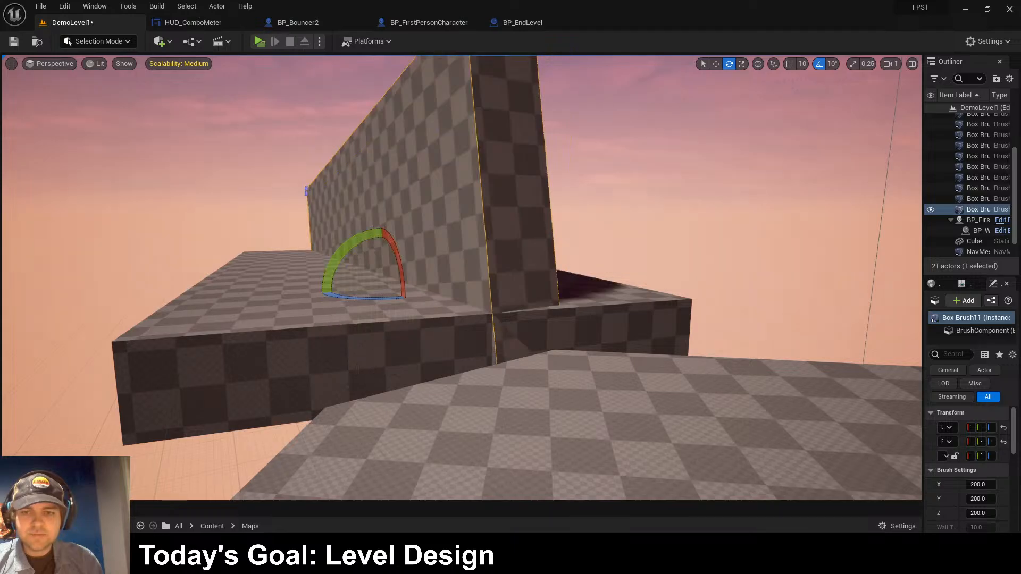
pyautogui.press('d')
pyautogui.moveTo(340, 251); pyautogui.dragTo(306, 241, button='right')
pyautogui.hotkey('ctrl', 'z')
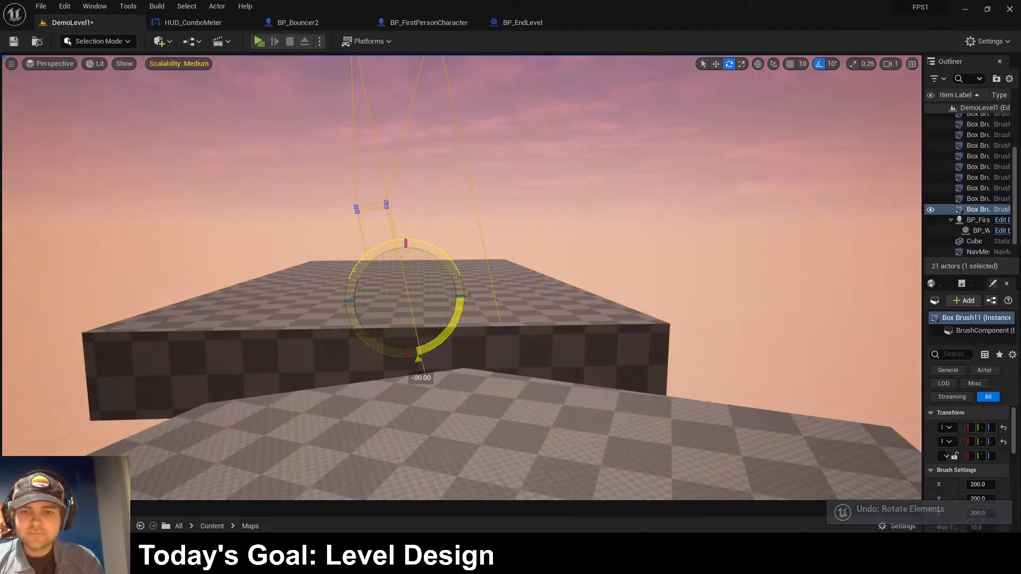
pyautogui.moveTo(367, 261); pyautogui.dragTo(363, 263)
pyautogui.press('a')
pyautogui.moveTo(364, 264)
pyautogui.mouseDown(button='right')
pyautogui.moveTo(452, 197)
pyautogui.moveTo(505, 298)
pyautogui.moveTo(553, 261)
pyautogui.mouseUp(button='right')
pyautogui.hotkey('ctrl', 'z')
# - Duplicate the white block from the first box platform and move the copy onto the new box platform
pyautogui.click(420, 260)
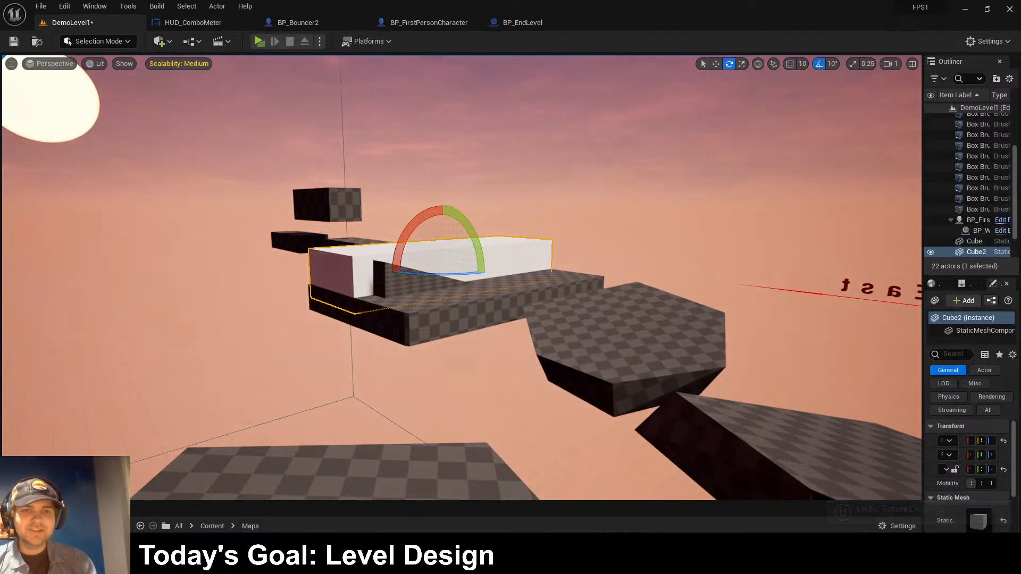
pyautogui.moveTo(477, 235); pyautogui.dragTo(585, 285, button='right')
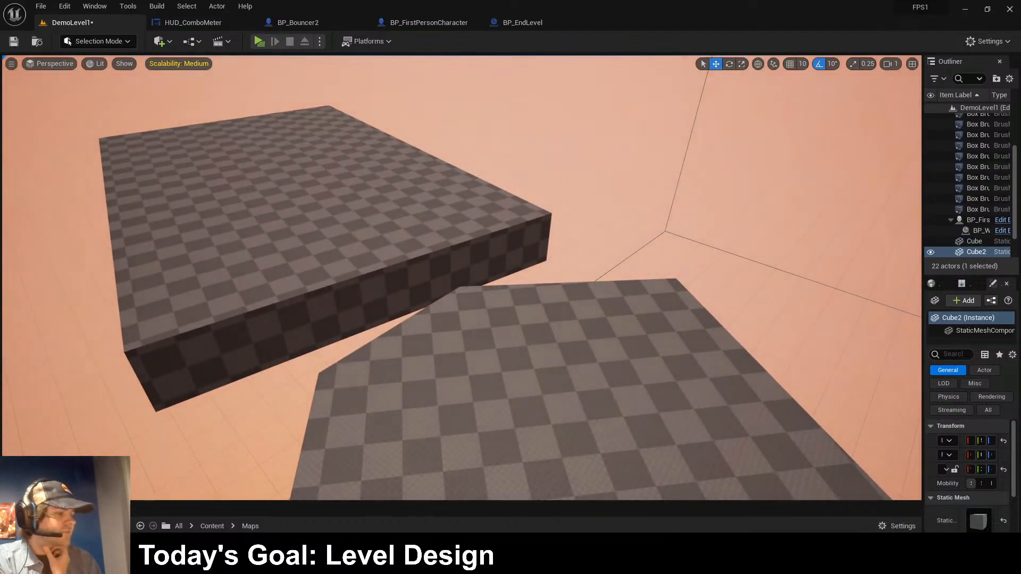
pyautogui.moveTo(585, 285); pyautogui.dragTo(704, 273, button='right')
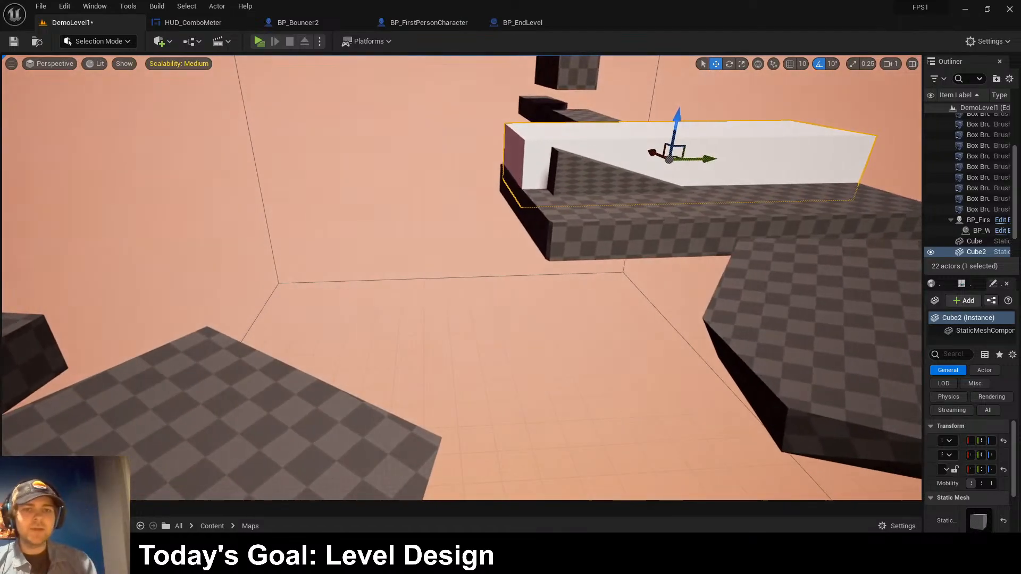
pyautogui.keyDown('shift'); pyautogui.moveTo(710, 159); pyautogui.dragTo(495, 159); pyautogui.keyUp('shift')
pyautogui.moveTo(585, 239); pyautogui.dragTo(524, 247, button='right')
pyautogui.keyDown('shift'); pyautogui.moveTo(752, 282); pyautogui.dragTo(553, 288); pyautogui.keyUp('shift')
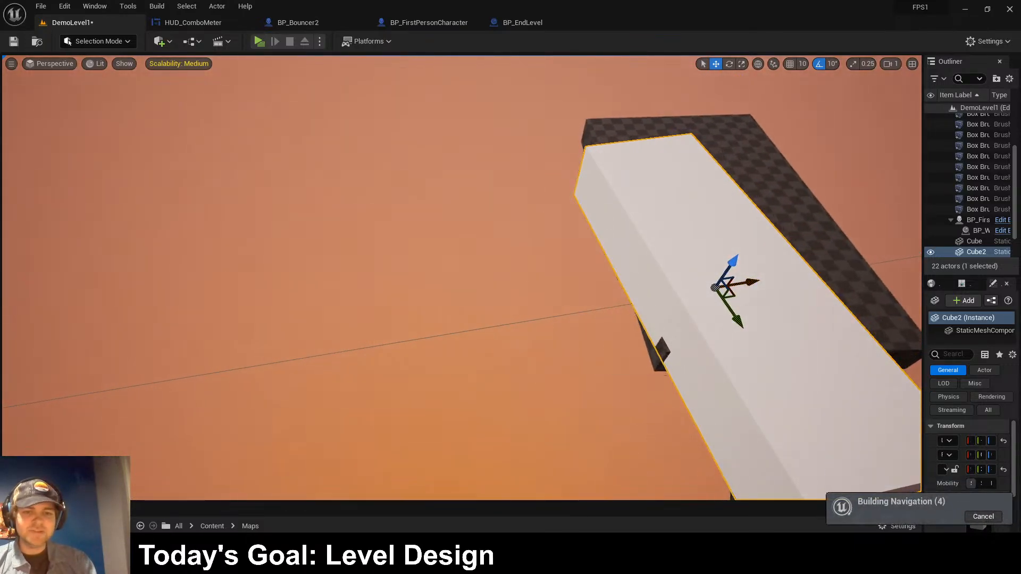
pyautogui.keyDown('shift'); pyautogui.moveTo(737, 320); pyautogui.dragTo(692, 259); pyautogui.keyUp('shift')
# - Rotate the duplicated white block about its vertical axis without angle snapping to align it with the platform's long edge
pyautogui.moveTo(691, 259); pyautogui.dragTo(750, 266, button='right')
pyautogui.press('e')
pyautogui.moveTo(497, 292); pyautogui.dragTo(553, 239)
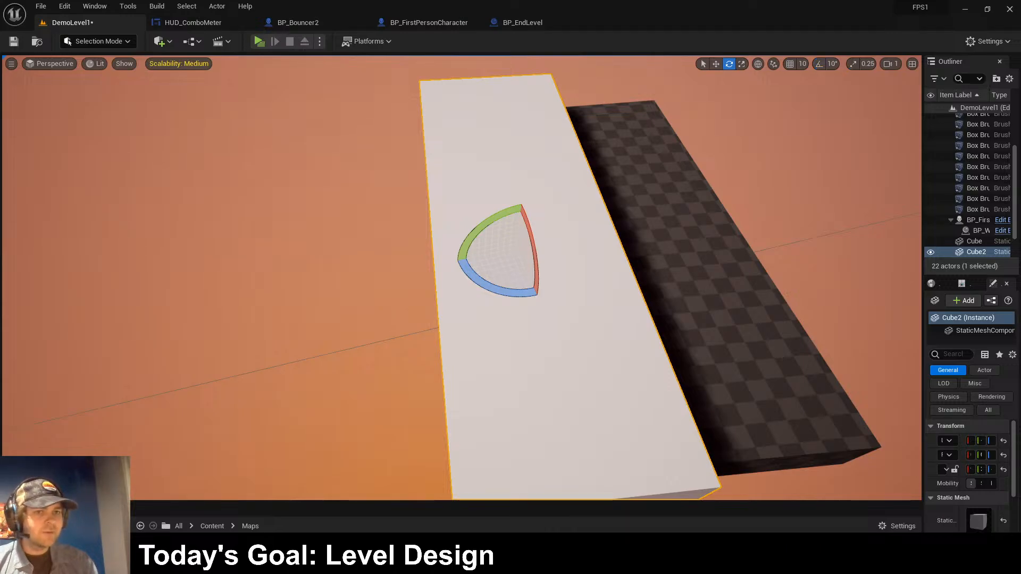
pyautogui.moveTo(496, 290); pyautogui.dragTo(484, 287)
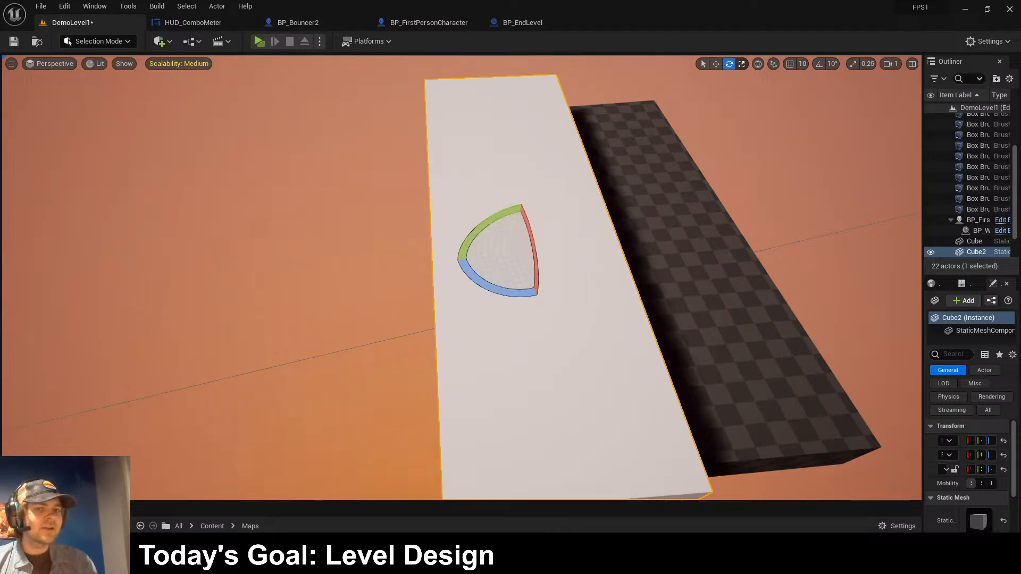
pyautogui.moveTo(550, 246)
pyautogui.mouseDown()
pyautogui.moveTo(487, 249)
pyautogui.moveTo(534, 247)
pyautogui.mouseUp()
pyautogui.moveTo(534, 247); pyautogui.dragTo(511, 249, button='right')
pyautogui.press('d')
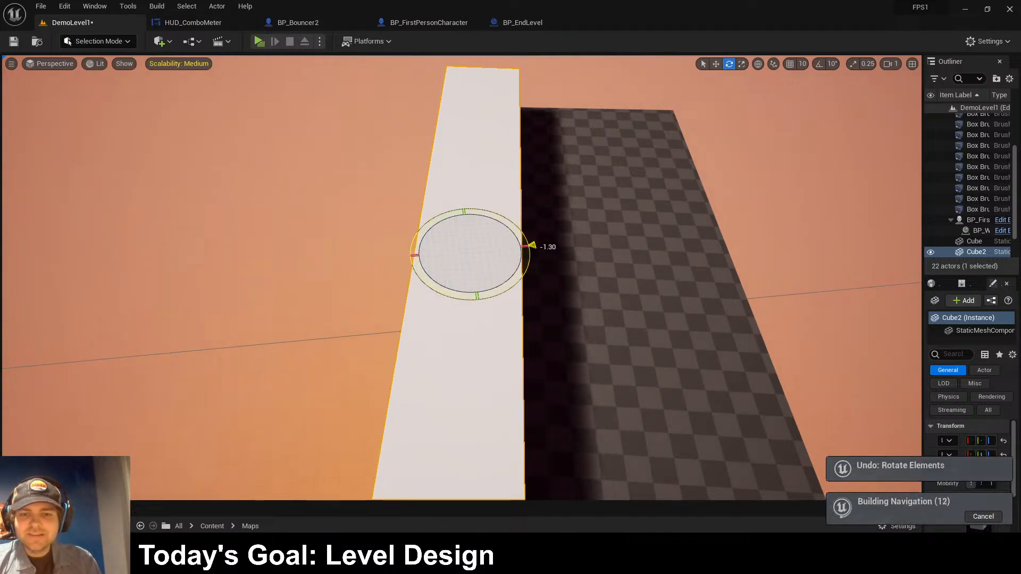
# - Fit the white block to the platform's edge and place a duplicate along the opposite edge to form a walled corridor
pyautogui.moveTo(511, 250); pyautogui.dragTo(372, 250, button='right')
pyautogui.click(741, 63)
pyautogui.keyDown('shift'); pyautogui.moveTo(367, 265); pyautogui.dragTo(377, 265); pyautogui.keyUp('shift')
pyautogui.moveTo(378, 265)
pyautogui.mouseDown(button='right')
pyautogui.moveTo(297, 287)
pyautogui.moveTo(378, 263)
pyautogui.mouseUp(button='right')
pyautogui.keyDown('shift'); pyautogui.moveTo(562, 251); pyautogui.dragTo(571, 266); pyautogui.keyUp('shift')
pyautogui.moveTo(571, 265); pyautogui.dragTo(558, 274, button='right')
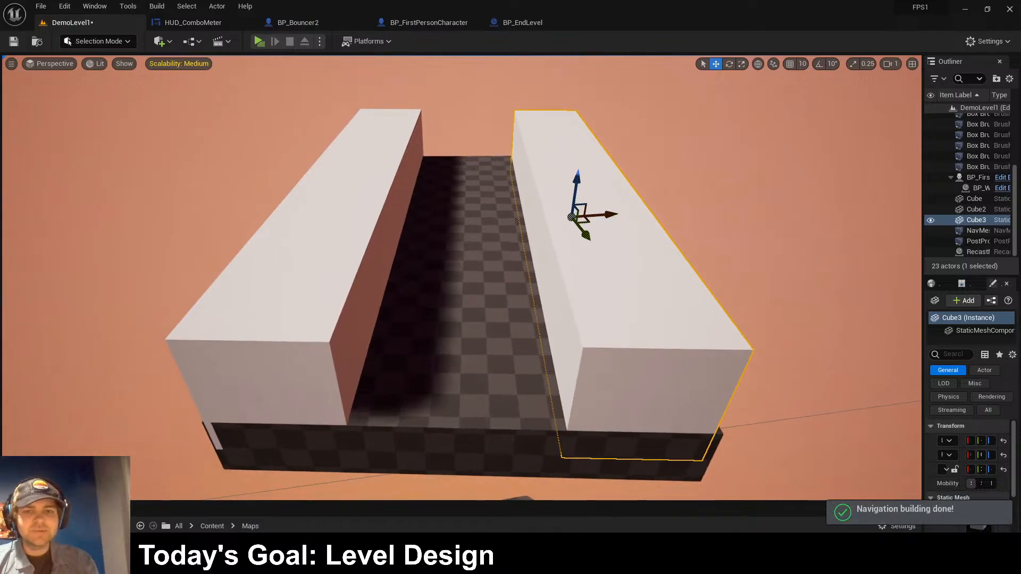
pyautogui.click(744, 202)
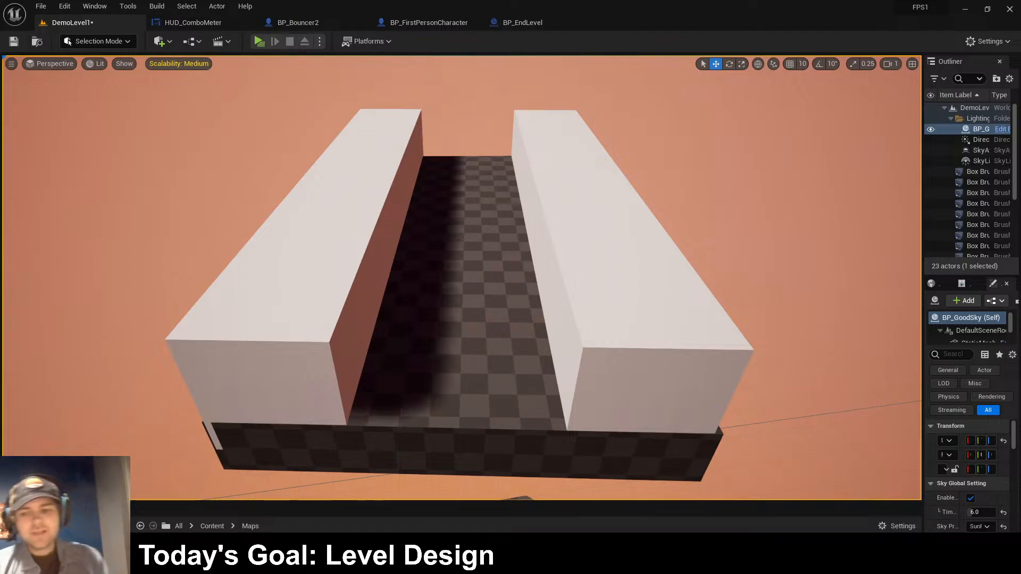
# - Enlarge the Content Browser, open the Enemies folder, and place a BP_Gunther at the corridor's far end
pyautogui.moveTo(372, 501); pyautogui.dragTo(372, 354)
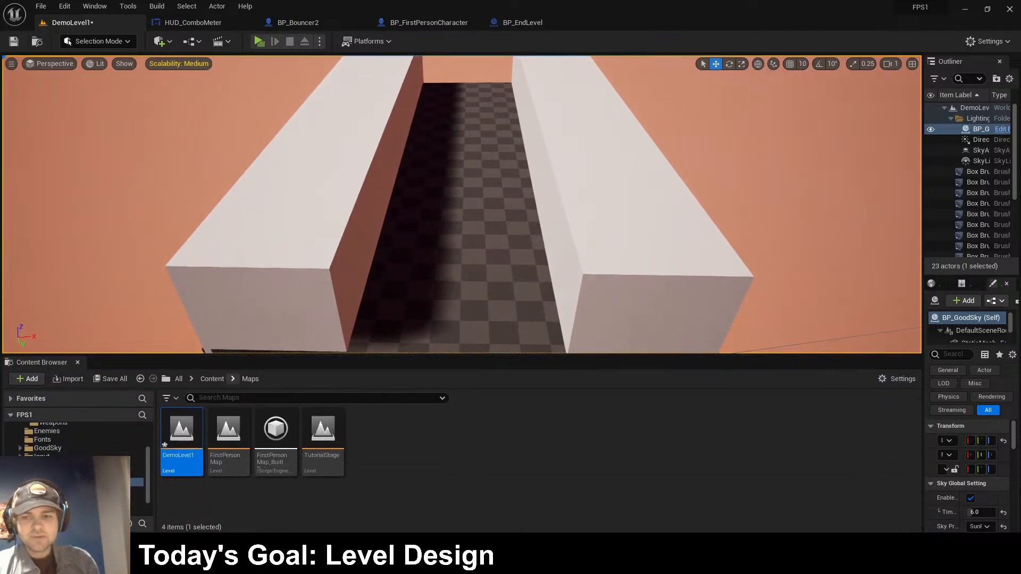
pyautogui.click(213, 379)
pyautogui.doubleClick(229, 430)
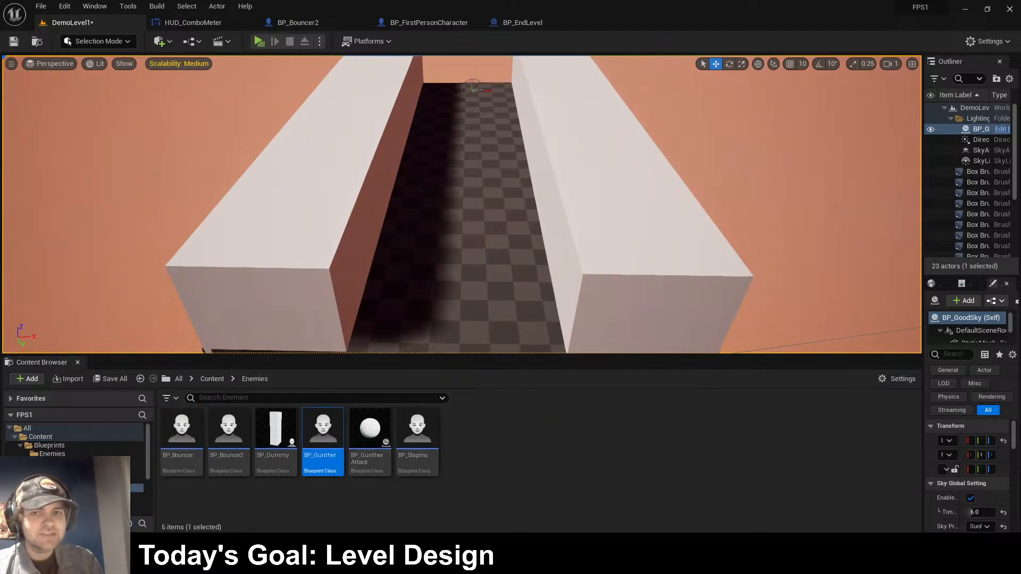
pyautogui.moveTo(472, 86); pyautogui.dragTo(473, 80)
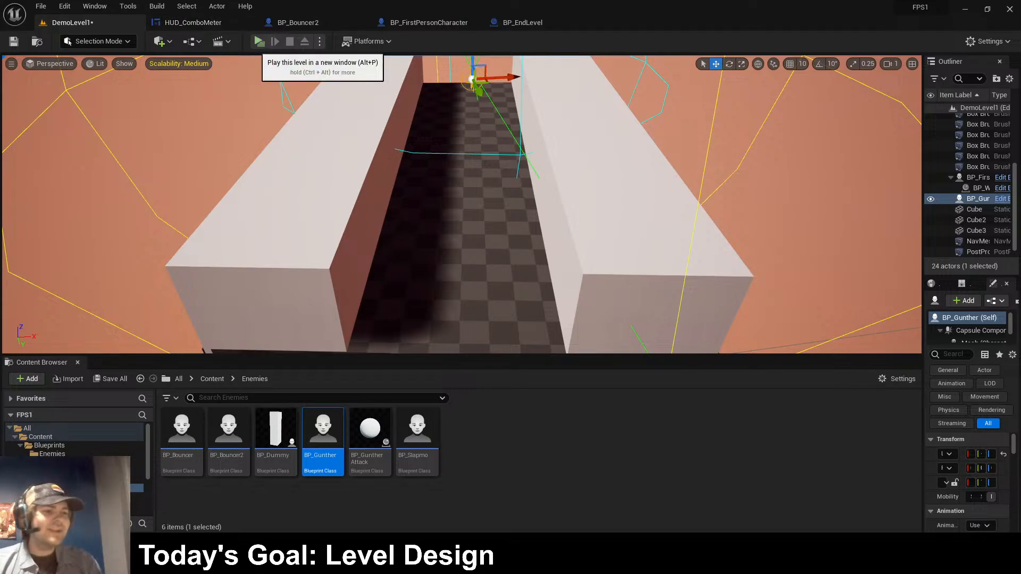
# - Play-test the jumps into the walled corridor, shoot the single Gunther, and end the preview
pyautogui.click(259, 41)
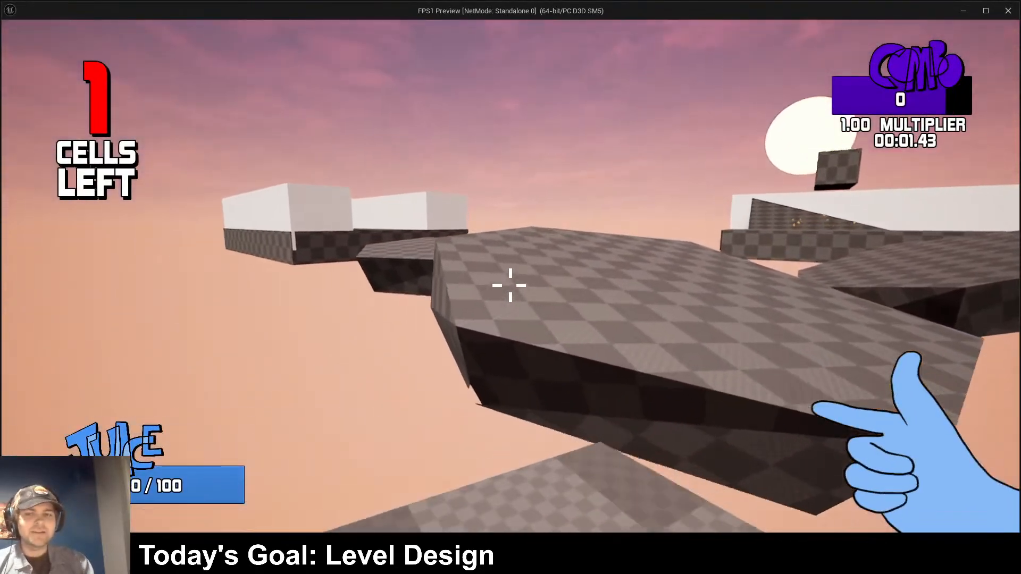
pyautogui.press('w')
pyautogui.press('space')
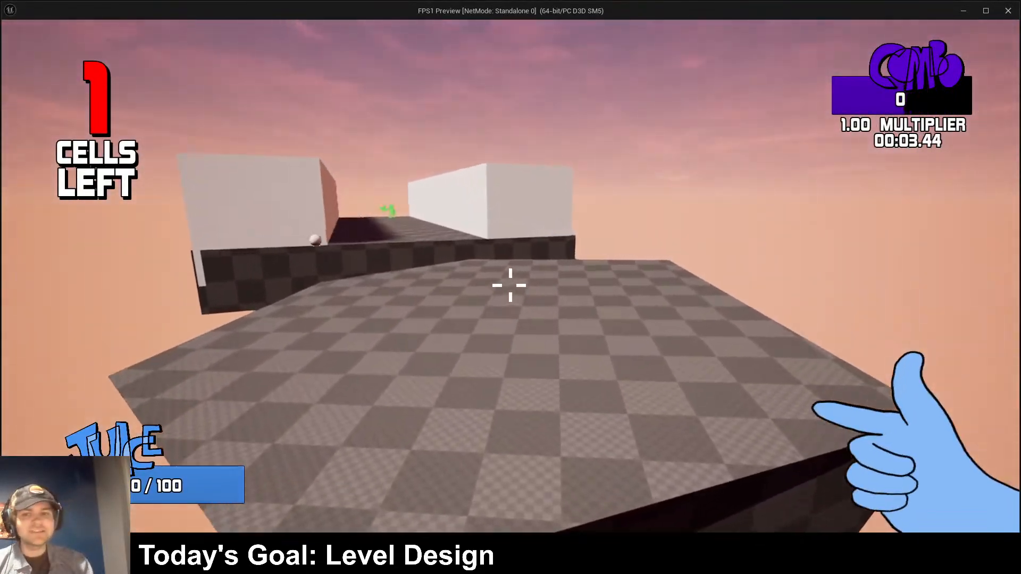
pyautogui.press('w')
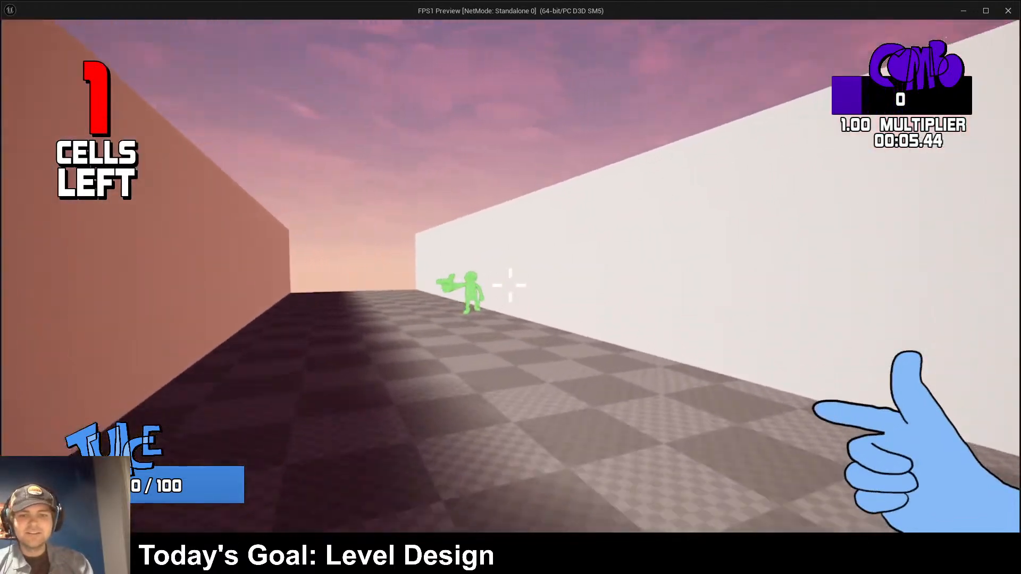
pyautogui.click(511, 285)
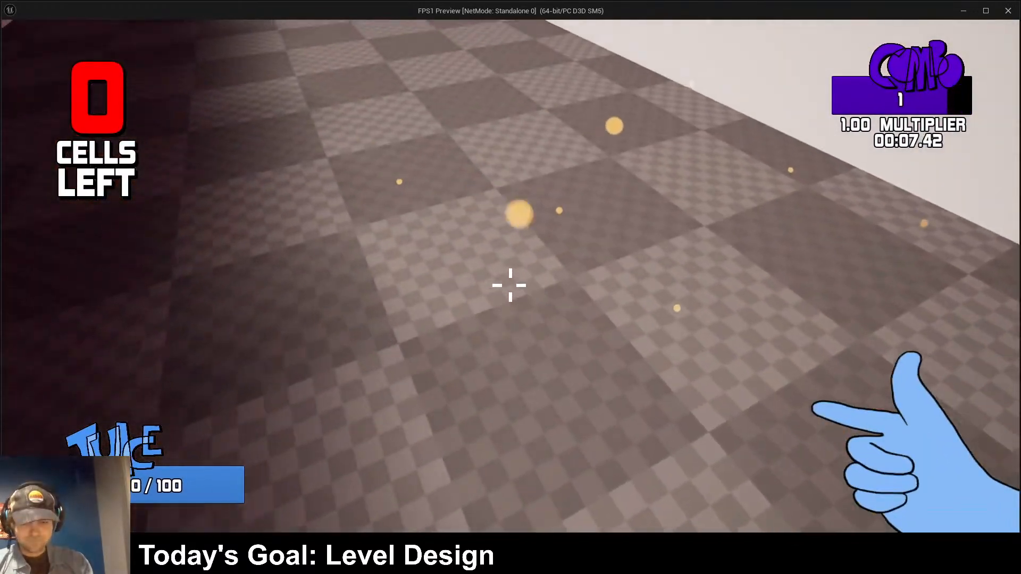
pyautogui.press('Escape')
# - Reposition the BP_Gunther toward one wall at the corridor's far end and place a duplicate near the opposite wall
pyautogui.press('w')
pyautogui.moveTo(462, 223); pyautogui.dragTo(474, 239, button='right')
pyautogui.moveTo(477, 255); pyautogui.dragTo(462, 263)
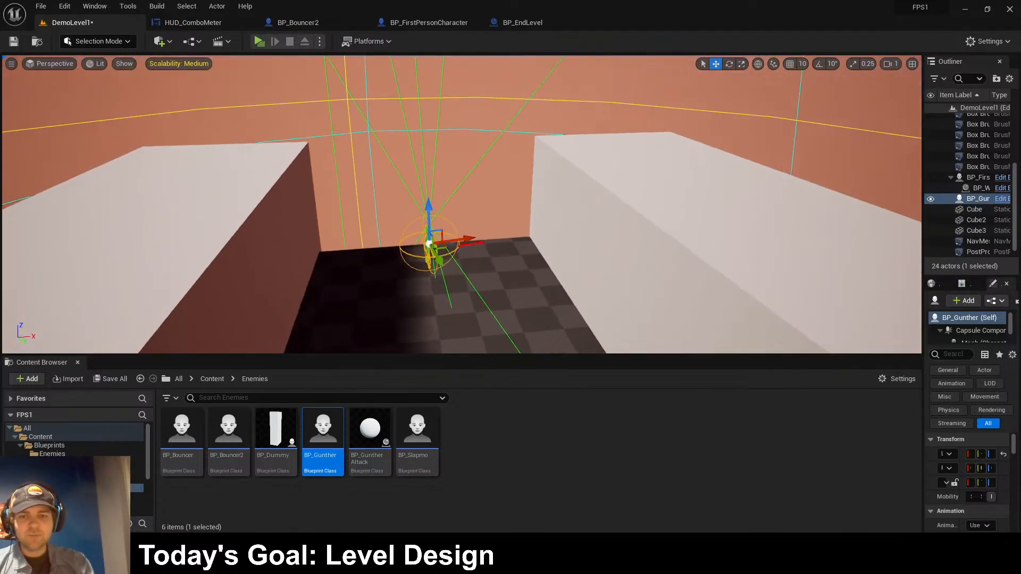
pyautogui.press('f')
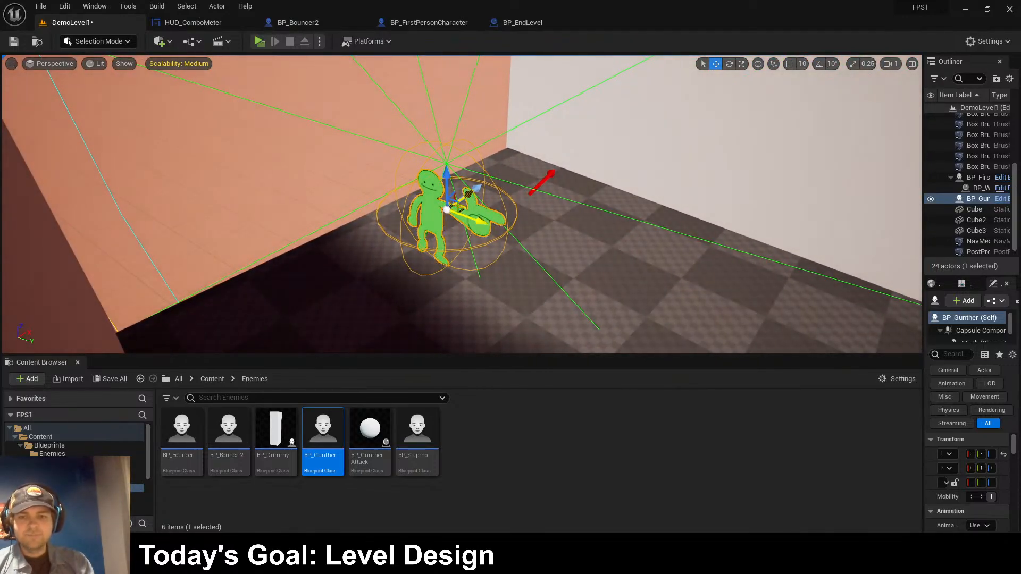
pyautogui.press('s')
pyautogui.moveTo(462, 262); pyautogui.dragTo(402, 271, button='right')
pyautogui.press('d')
pyautogui.keyDown('shift'); pyautogui.moveTo(420, 176); pyautogui.dragTo(383, 184); pyautogui.keyUp('shift')
pyautogui.moveTo(608, 175); pyautogui.dragTo(608, 174)
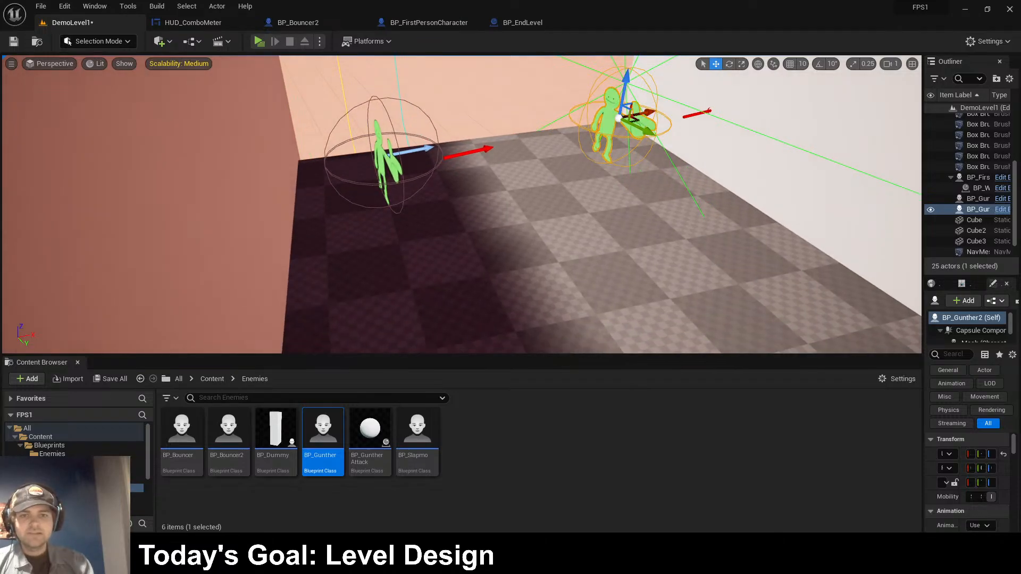
# - Play-test the course into the corridor and fire at the two Gunthers
pyautogui.hotkey('alt', 'p')
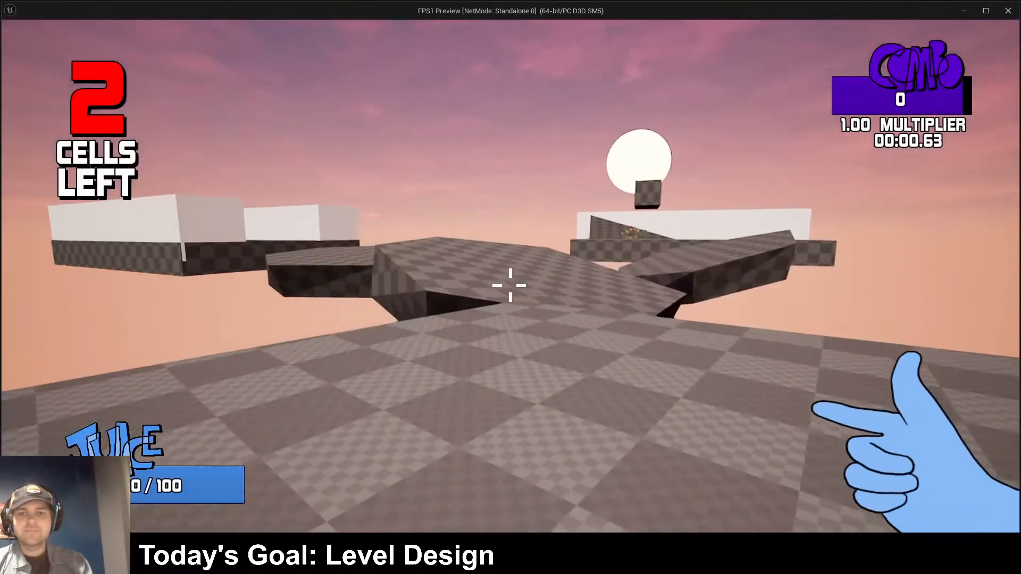
pyautogui.press('w')
pyautogui.press('space')
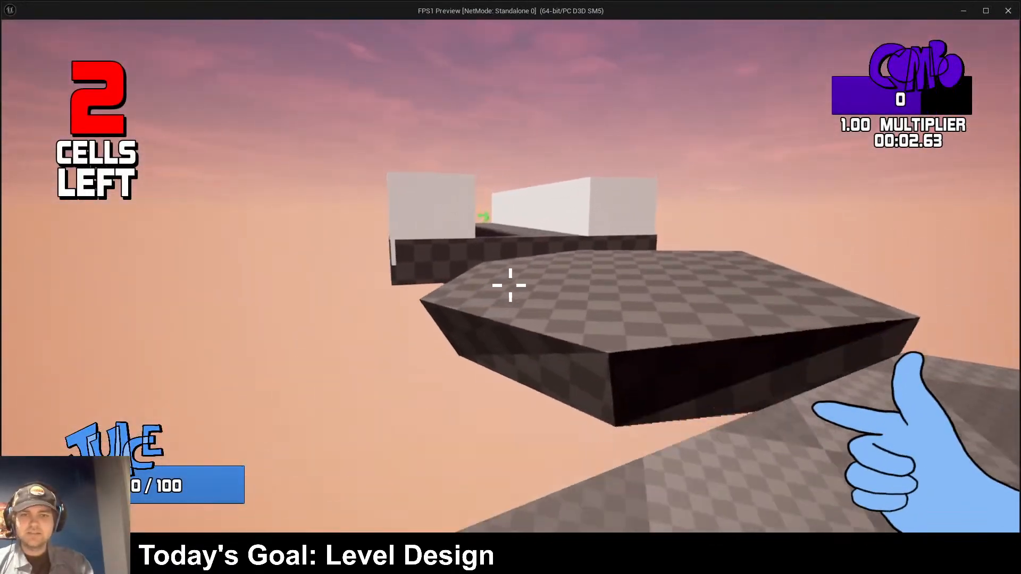
pyautogui.press('space')
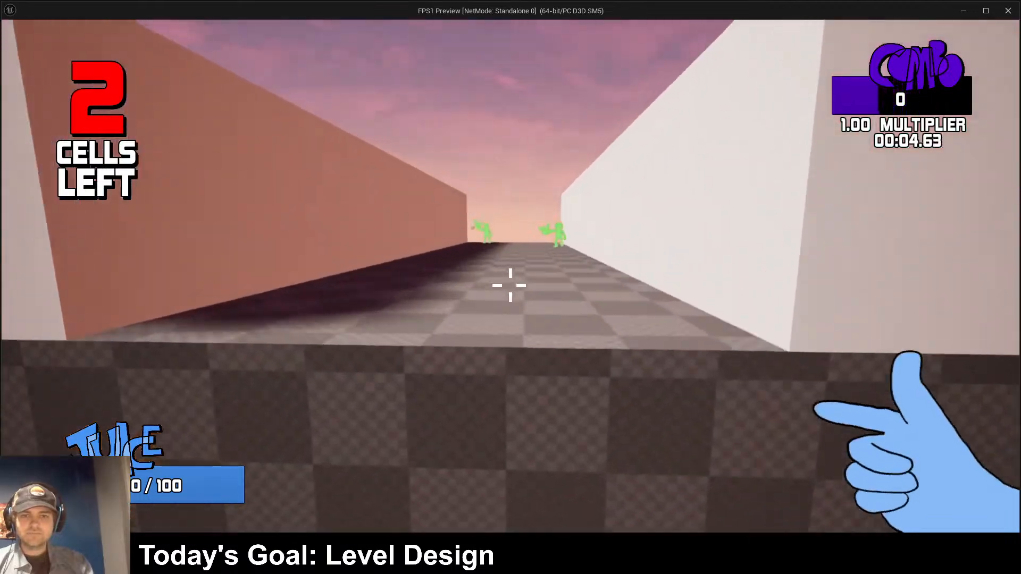
pyautogui.click(510, 286)
pyautogui.click(511, 286)
pyautogui.click(510, 285)
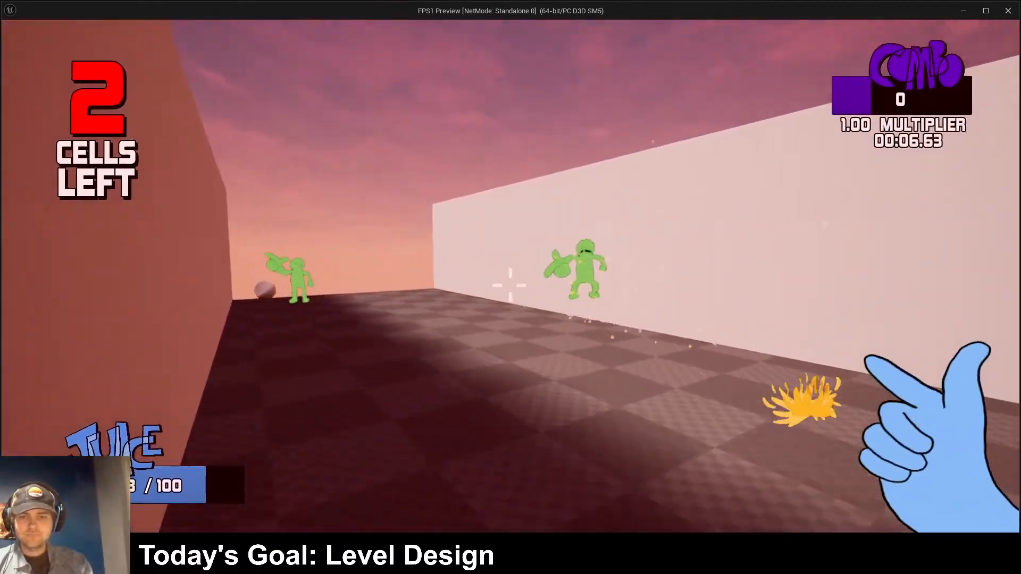
pyautogui.click(511, 286)
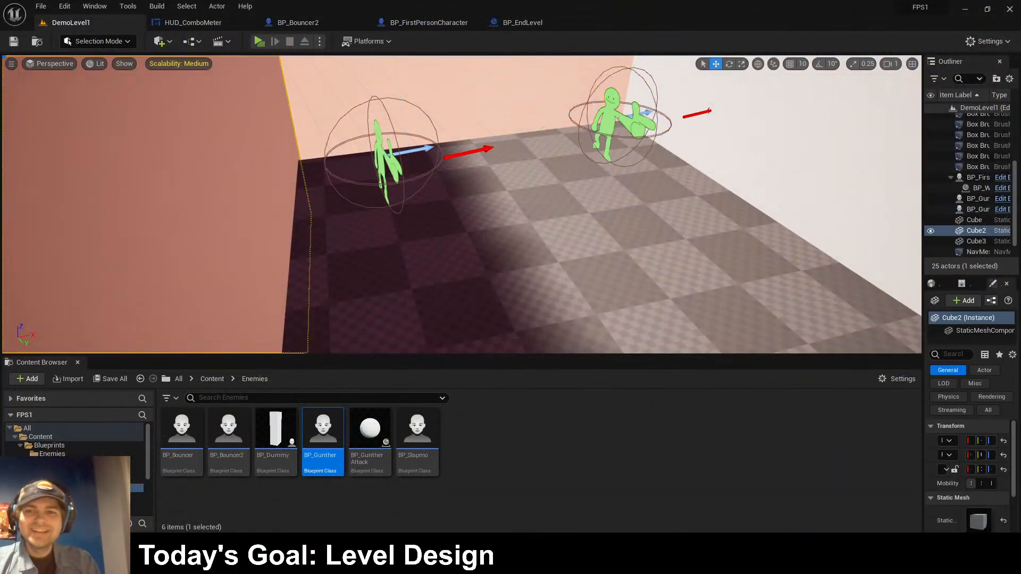
# - Play-test the platform jumps into the walled corridor, shoot both Gunthers while advancing between the walls, and end the preview
pyautogui.click(259, 41)
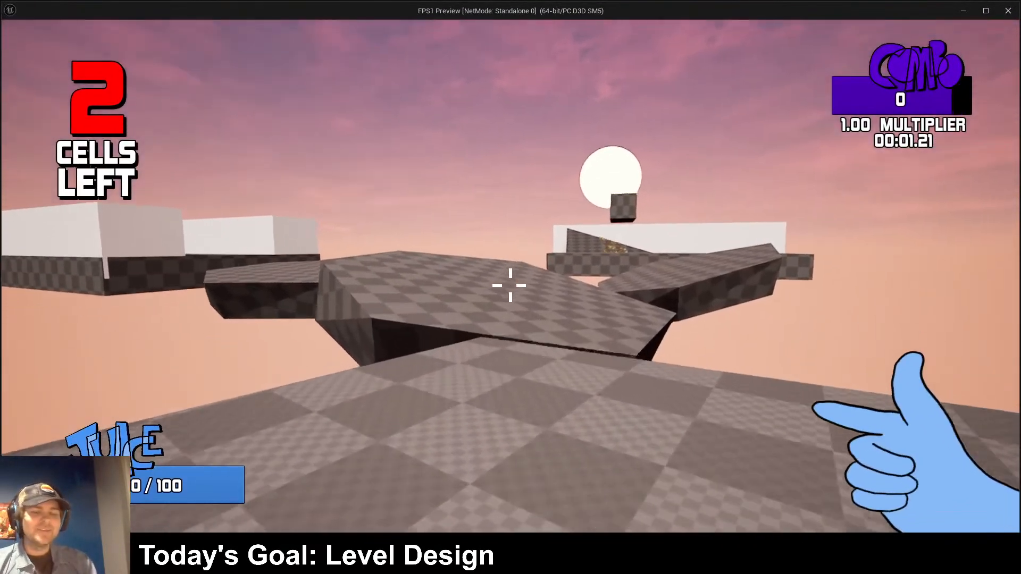
pyautogui.press('w')
pyautogui.press('space')
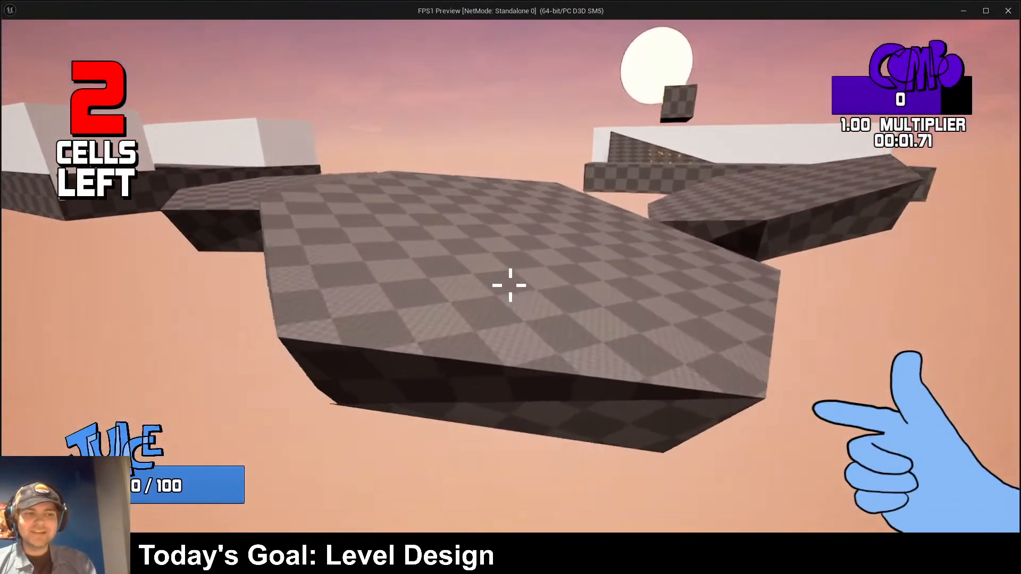
pyautogui.press('space')
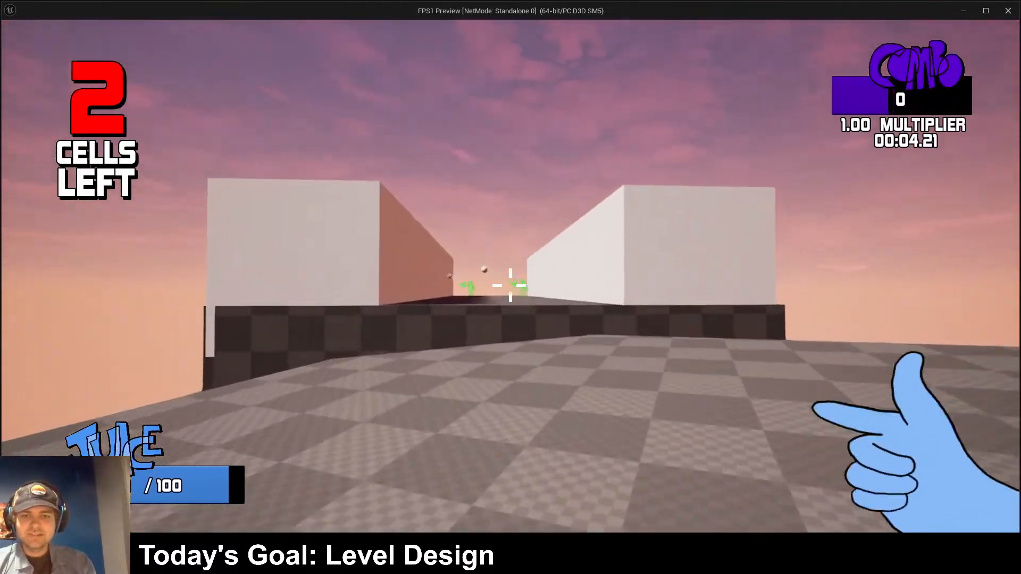
pyautogui.click(511, 285)
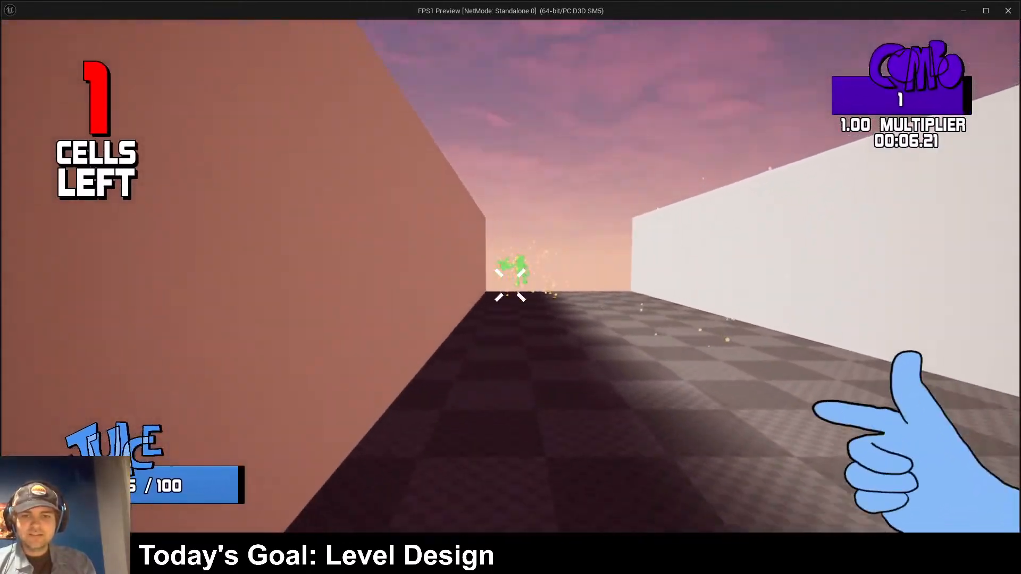
pyautogui.click(511, 285)
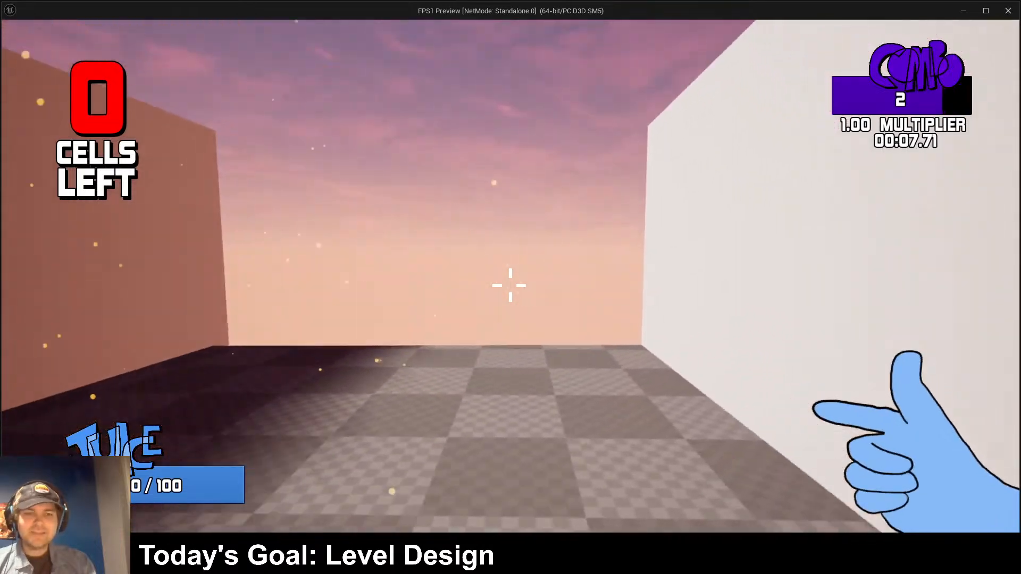
pyautogui.press('Escape')
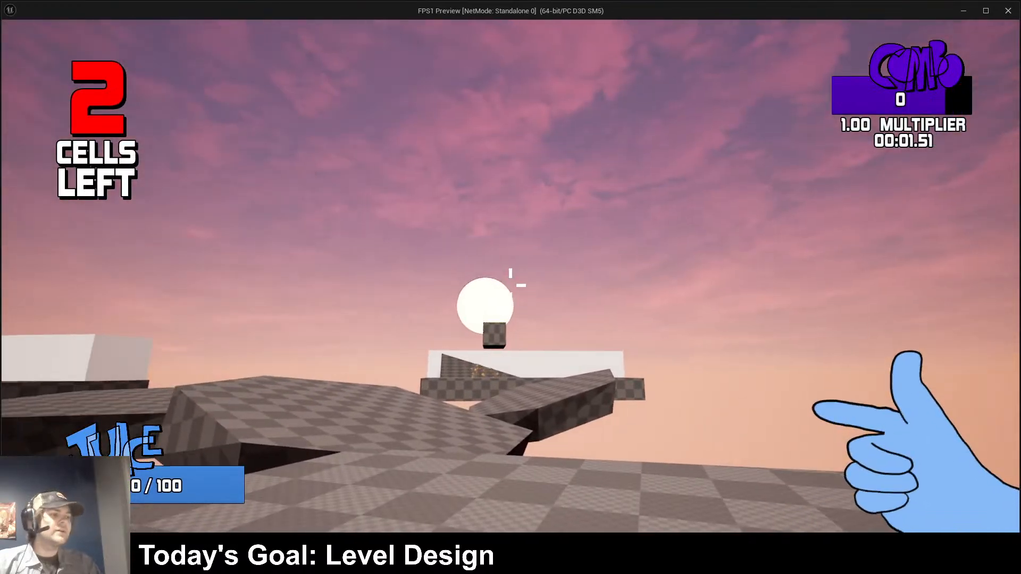
# - Replay the course up to the corridor's entrance and open fire on the two Gunthers before moving in
pyautogui.press('w')
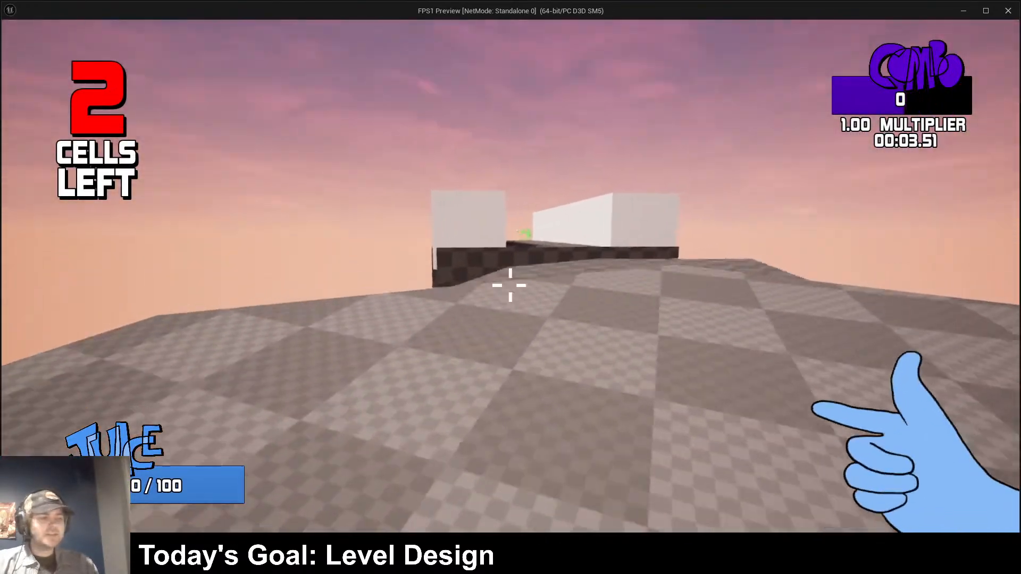
pyautogui.press('space')
pyautogui.press('w')
pyautogui.press('space')
pyautogui.click(510, 286)
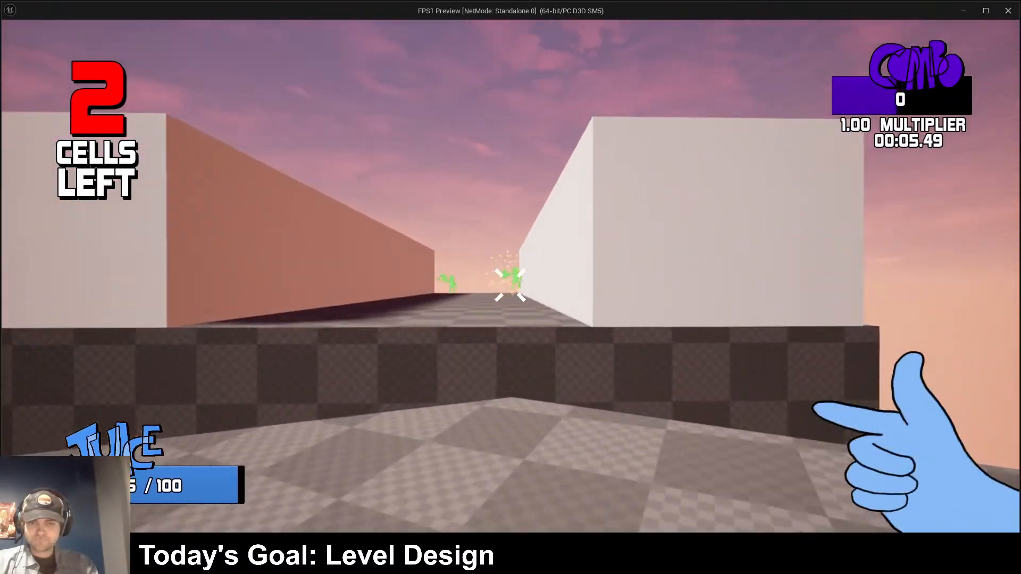
pyautogui.click(510, 286)
pyautogui.press('w')
pyautogui.click(510, 286)
pyautogui.click(510, 286)
pyautogui.click(510, 285)
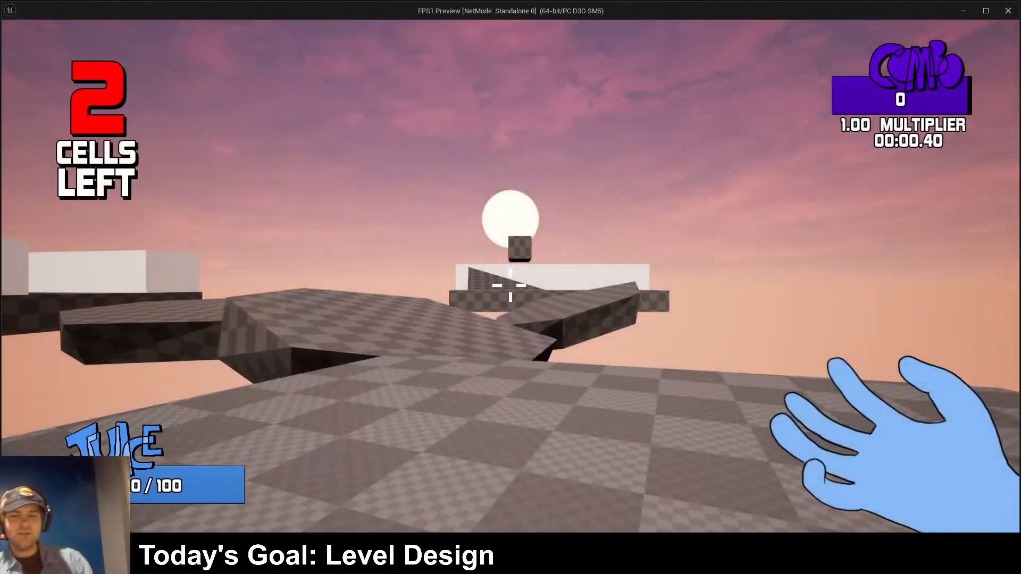
# - Play-test shooting both Gunthers from the distant platform, approach the corridor, and end the preview
pyautogui.press('w')
pyautogui.scroll(-3, 511, 286)
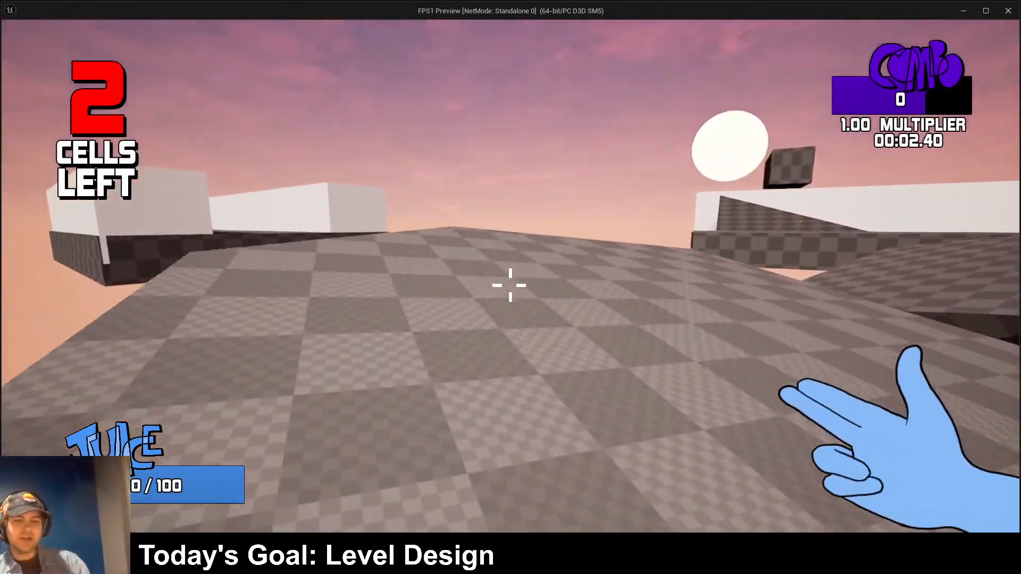
pyautogui.press('d')
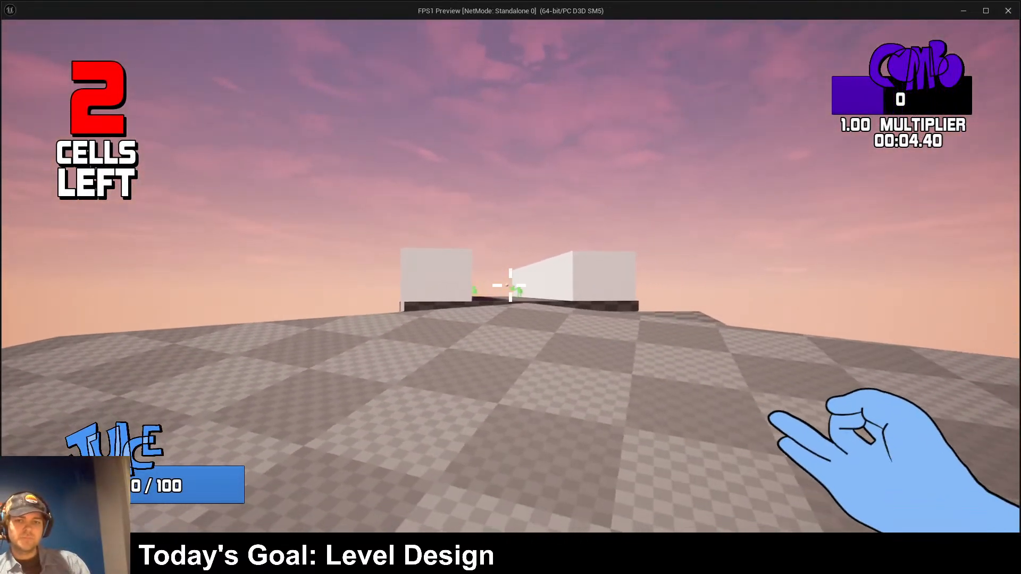
pyautogui.click(510, 286)
pyautogui.click(510, 286)
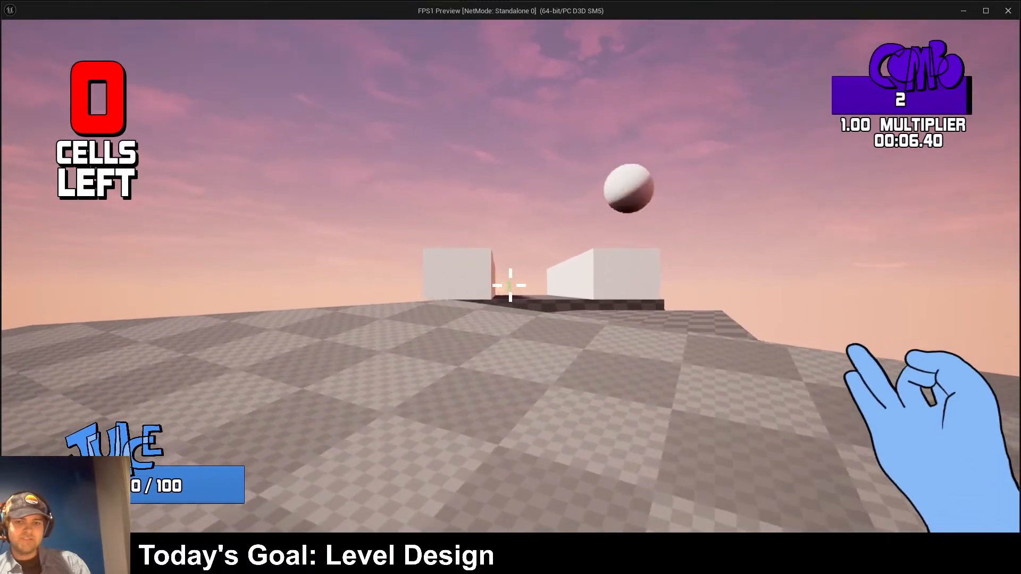
pyautogui.press('w')
pyautogui.press('space')
pyautogui.press('w')
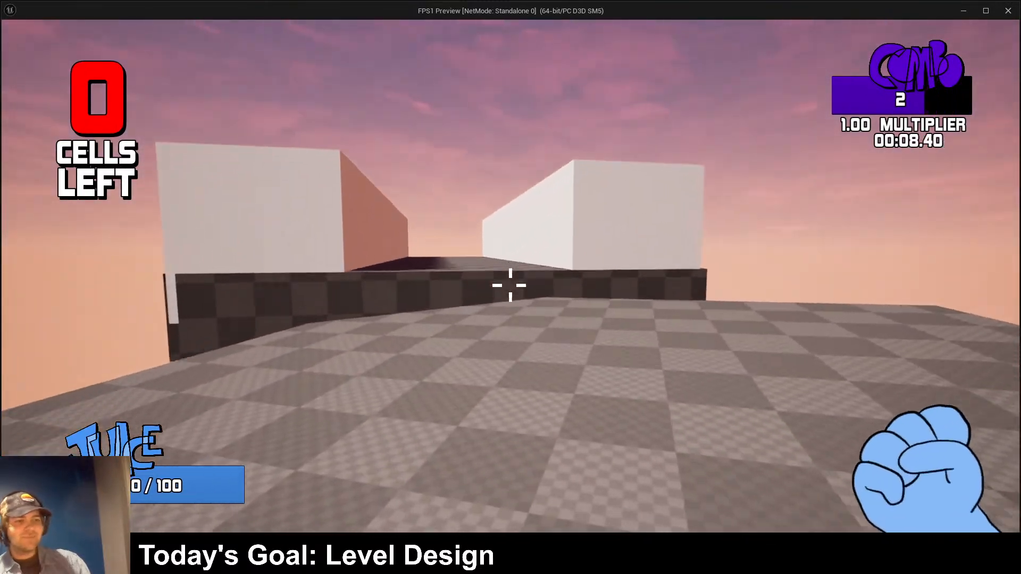
pyautogui.press('Escape')
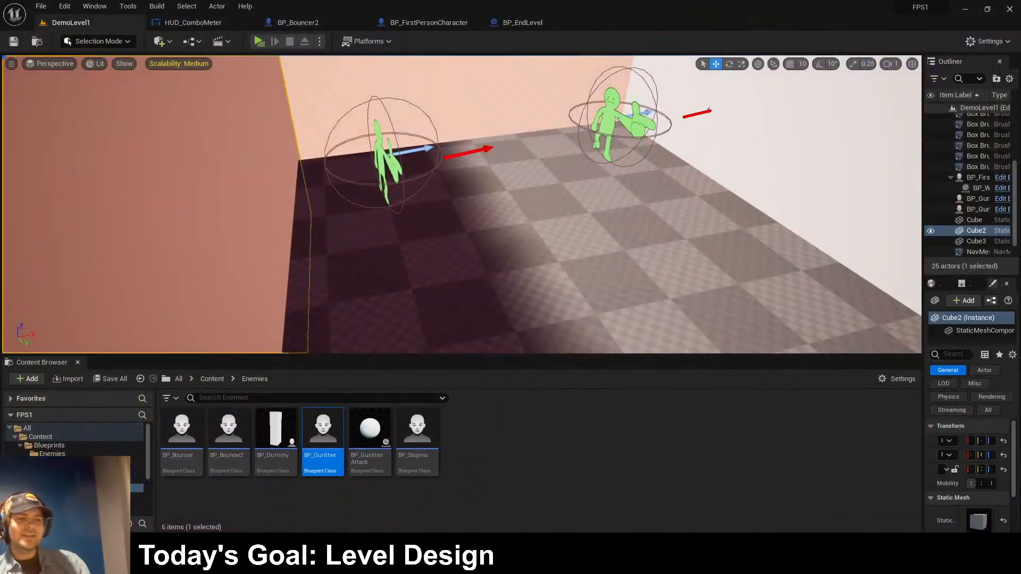
# - Play-test leaping above the corridor walls, drop in at the far end to shoot at a Gunther, and end the preview
pyautogui.press('a')
pyautogui.press('s')
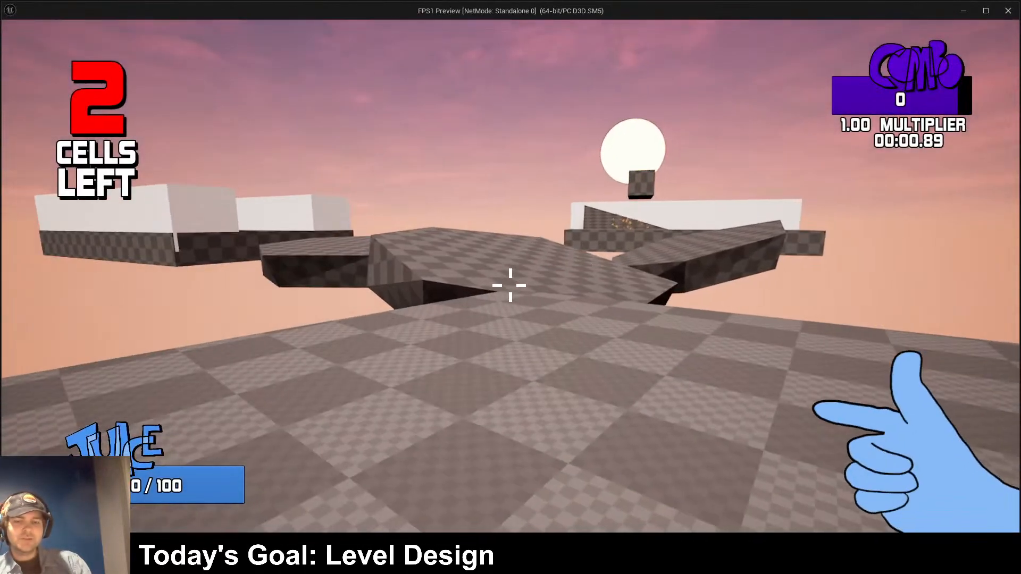
pyautogui.press('w')
pyautogui.press('w')
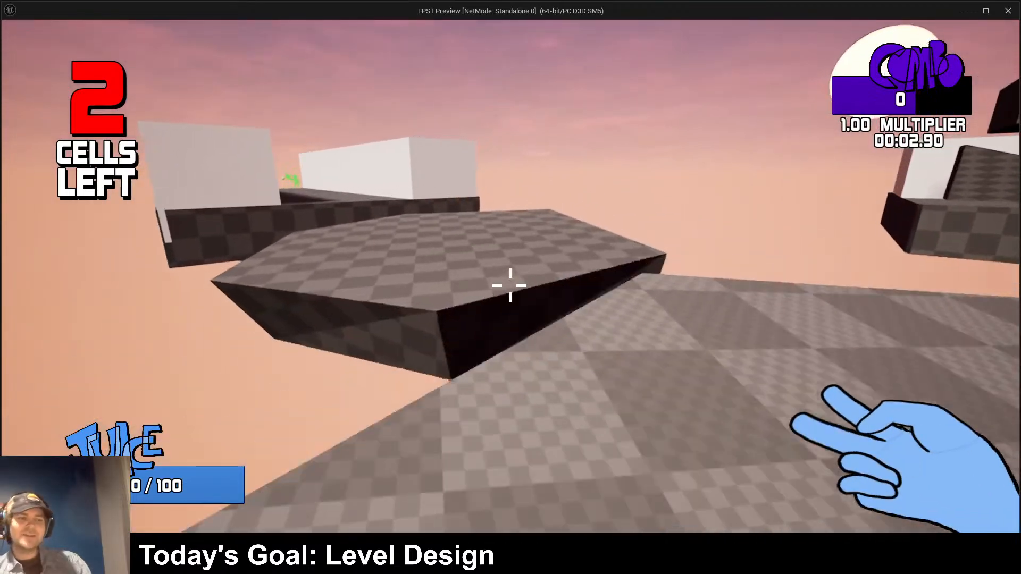
pyautogui.press('w')
pyautogui.press('space')
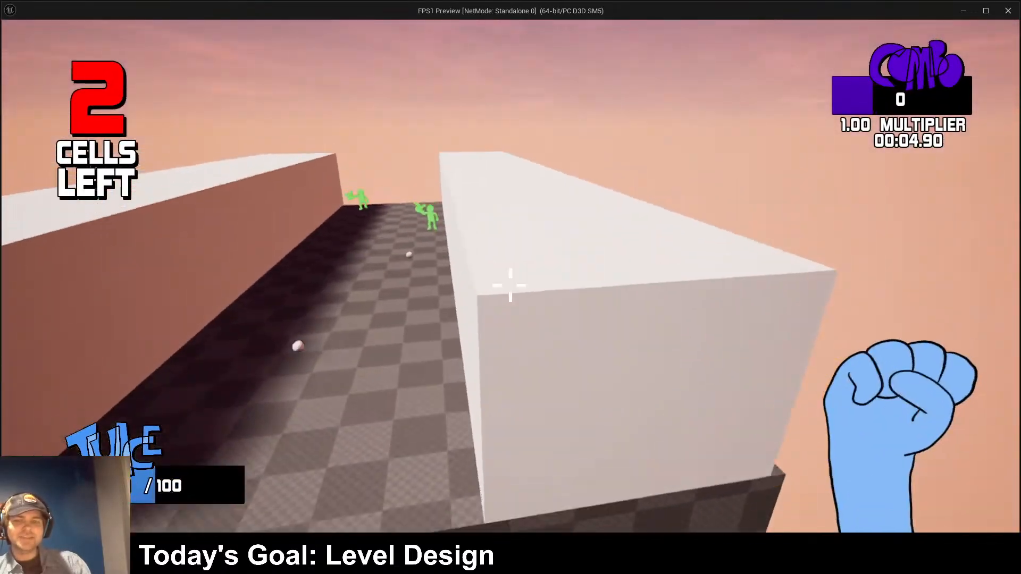
pyautogui.press('w')
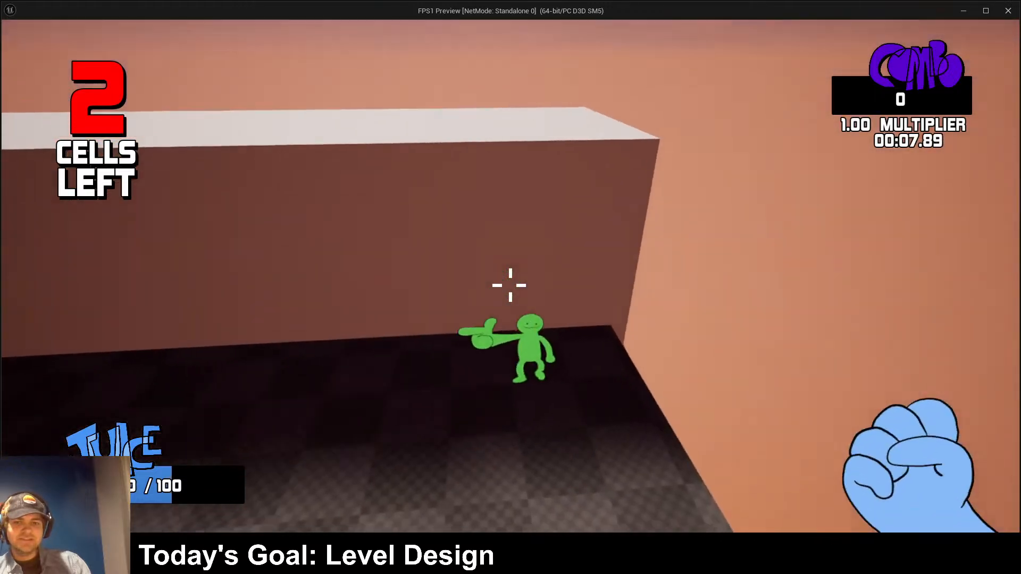
pyautogui.press('w')
pyautogui.click(510, 285)
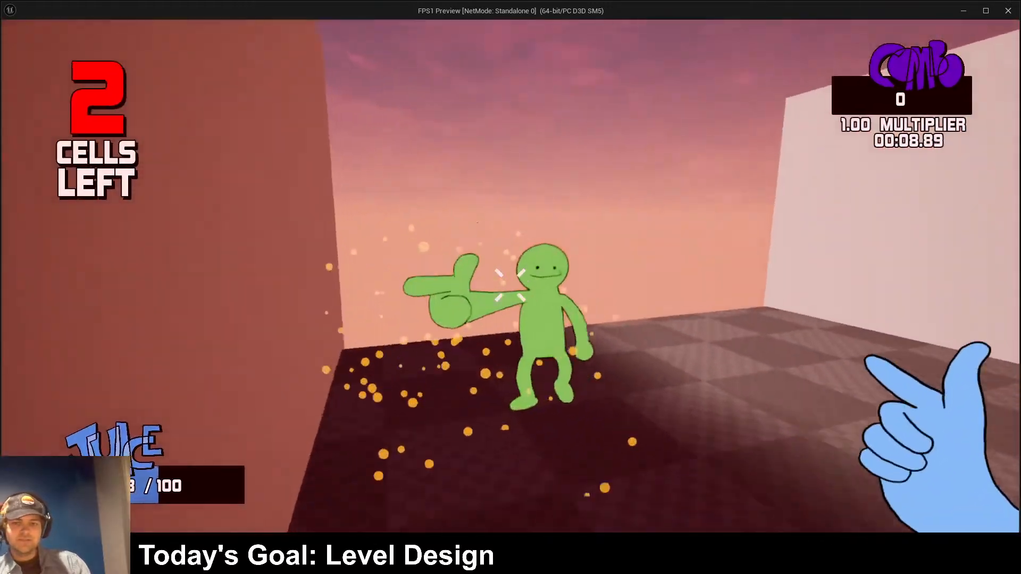
pyautogui.press('w')
pyautogui.press('Escape')
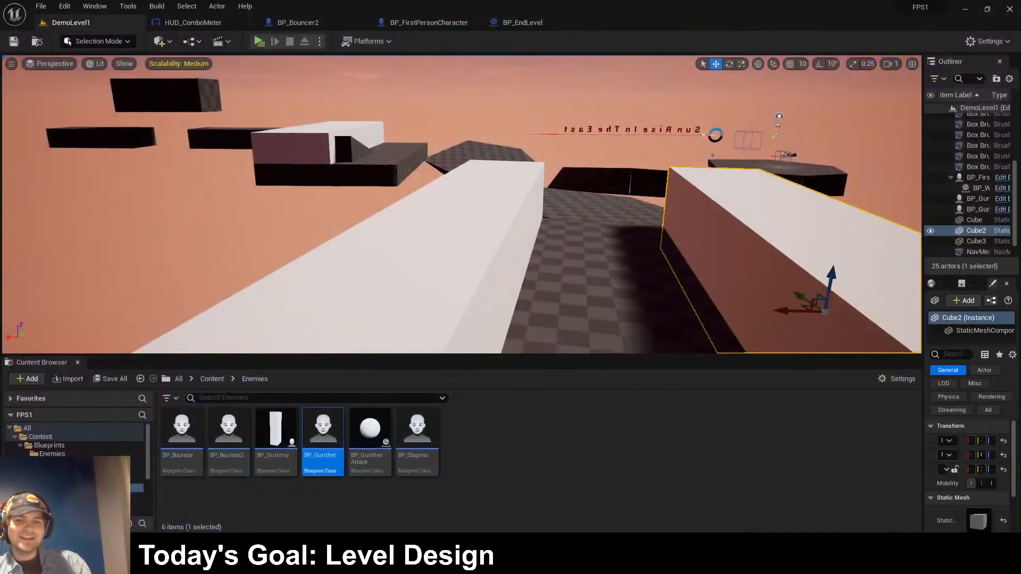
# - Launch the preview in New Editor Window (PIE) mode, run the course into the corridor, shoot at both Gunthers, and end it
pyautogui.scroll(-3, 461, 205)
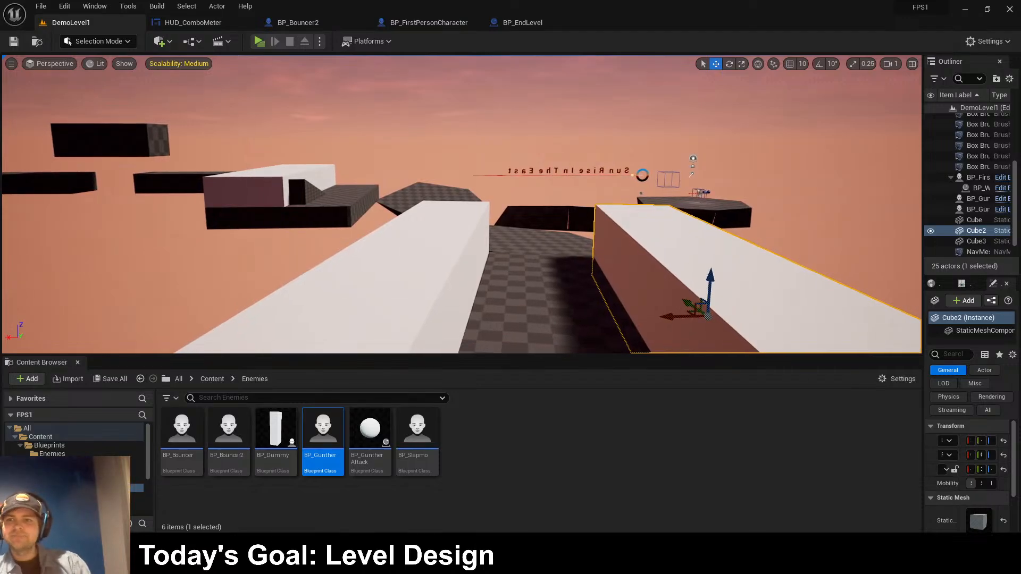
pyautogui.click(642, 176)
pyautogui.click(319, 42)
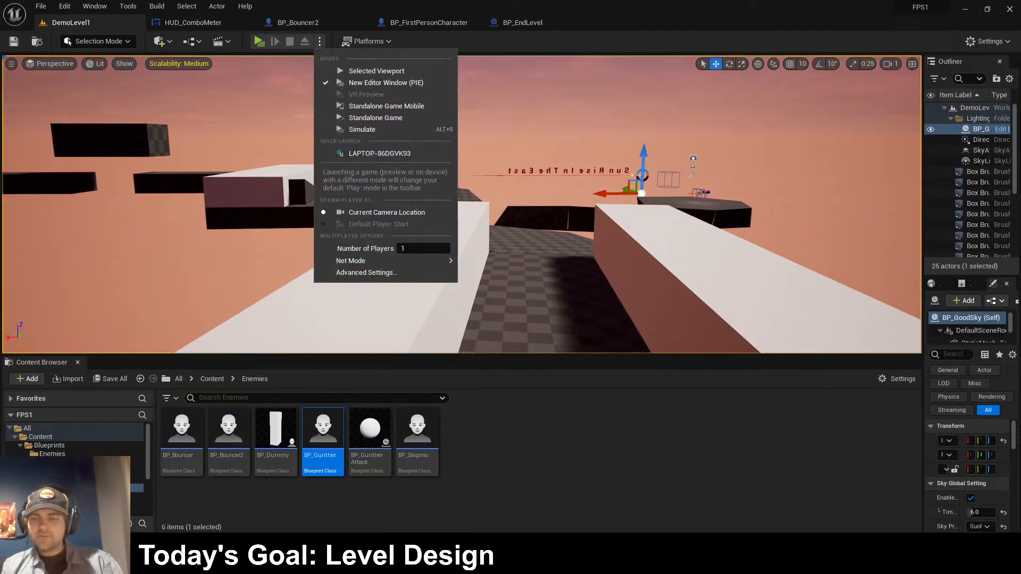
pyautogui.click(386, 82)
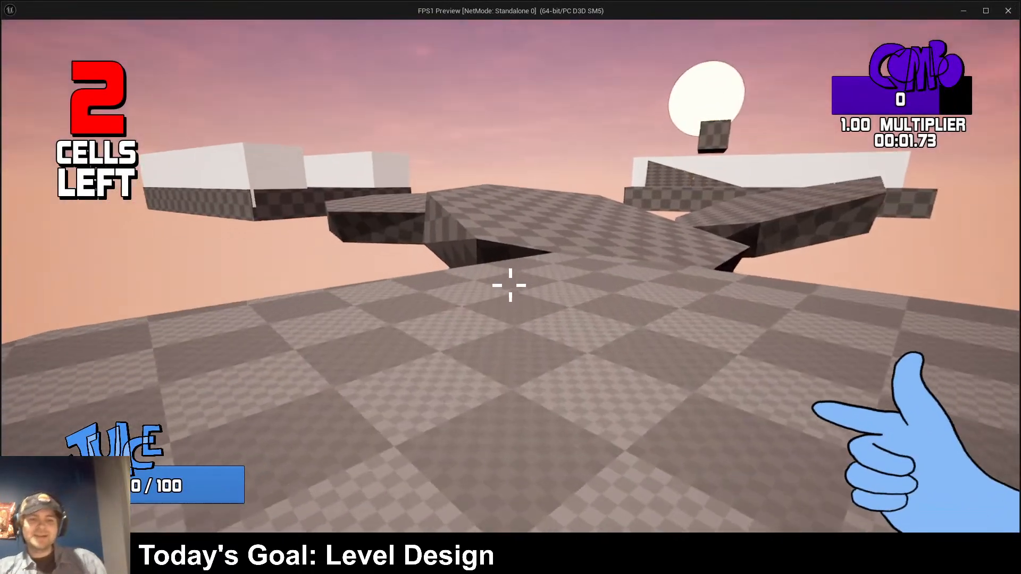
pyautogui.press('w')
pyautogui.press('space')
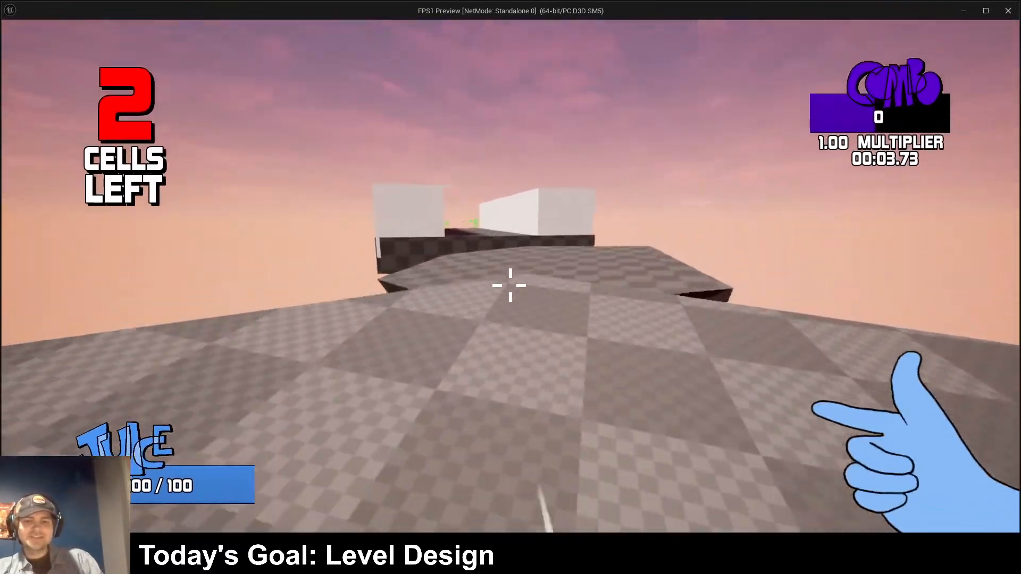
pyautogui.press('w')
pyautogui.press('space')
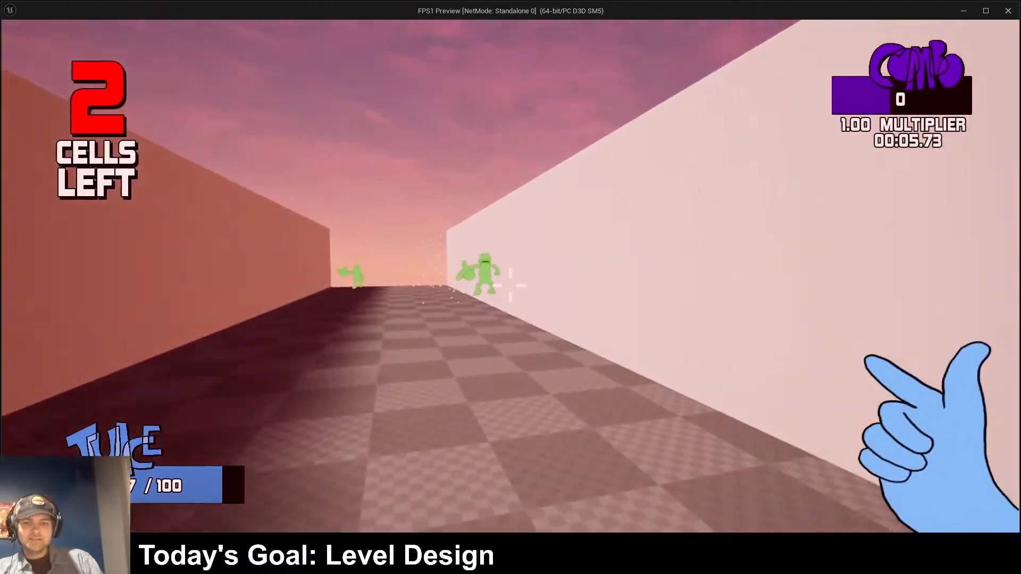
pyautogui.click(510, 287)
pyautogui.click(510, 287)
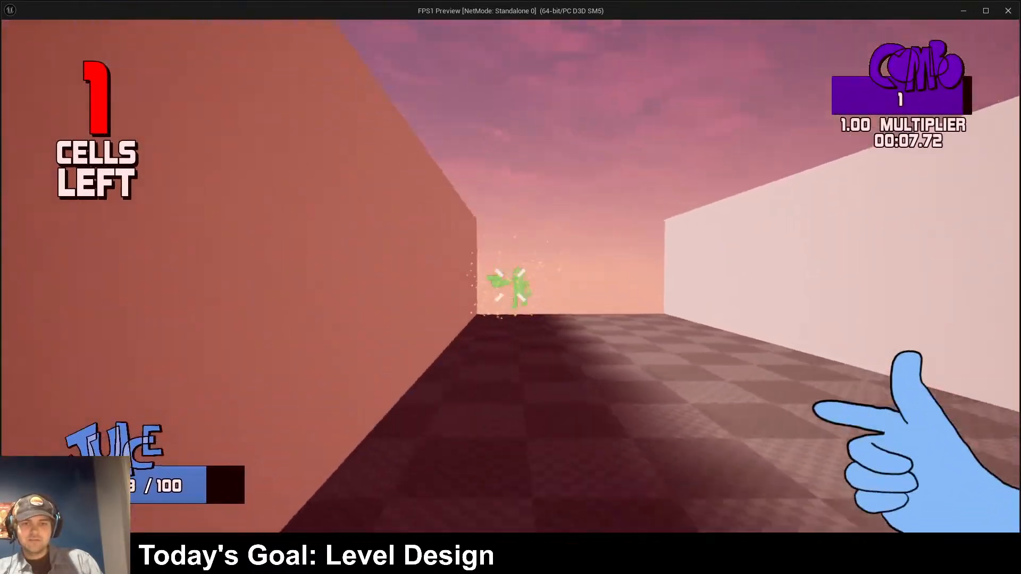
pyautogui.click(510, 287)
pyautogui.press('Escape')
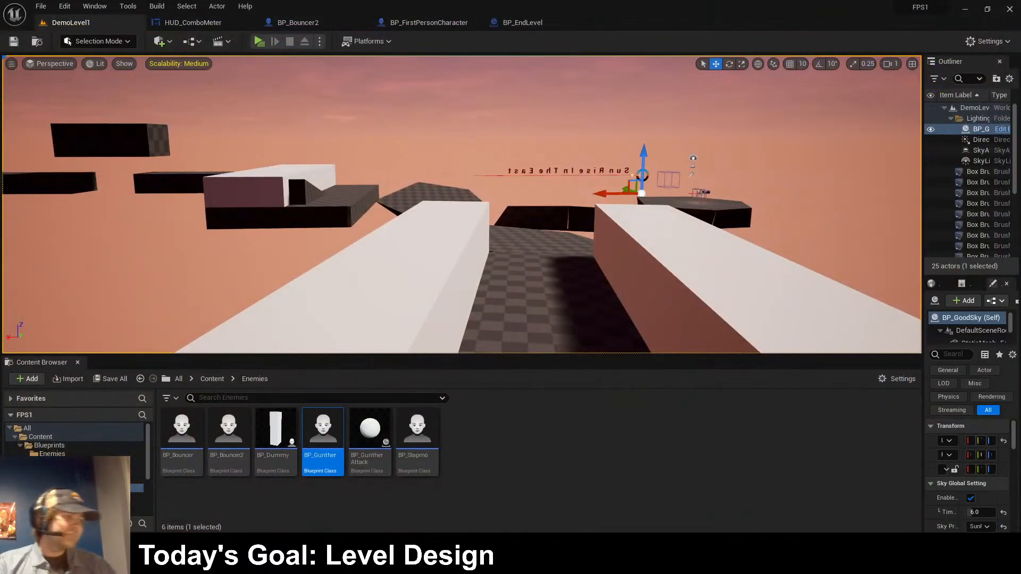
# - Duplicate one of the corridor's long walls and position the copy beside it, inside the corridor
pyautogui.moveTo(462, 204); pyautogui.dragTo(144, 260, button='right')
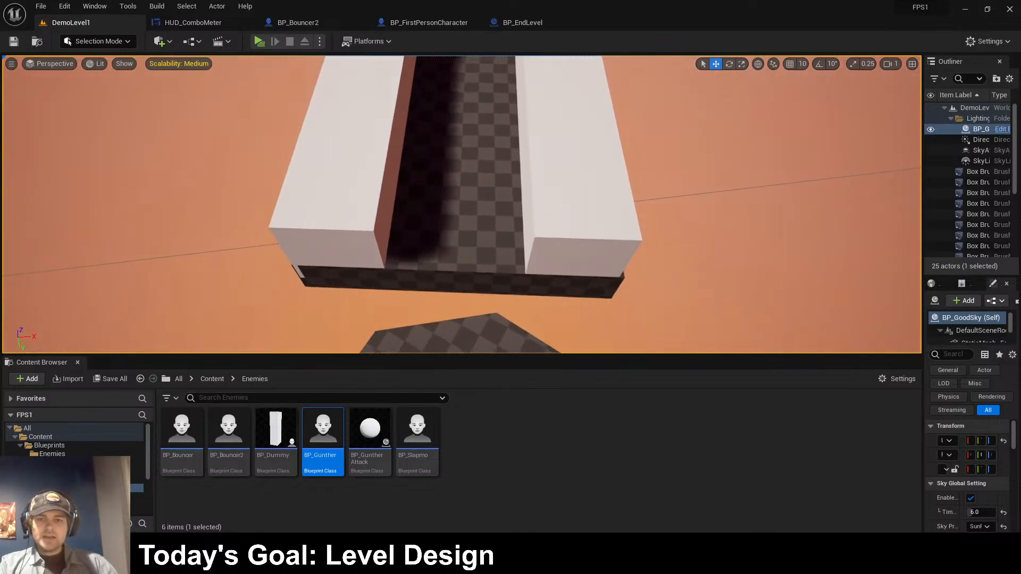
pyautogui.click(341, 175)
pyautogui.keyDown('alt'); pyautogui.keyDown('shift'); pyautogui.moveTo(416, 74); pyautogui.dragTo(510, 67); pyautogui.keyUp('shift'); pyautogui.keyUp('alt')
pyautogui.keyDown('shift'); pyautogui.moveTo(375, 102); pyautogui.dragTo(376, 111); pyautogui.keyUp('shift')
pyautogui.keyDown('shift'); pyautogui.moveTo(415, 74); pyautogui.dragTo(401, 75); pyautogui.keyUp('shift')
pyautogui.click(612, 176)
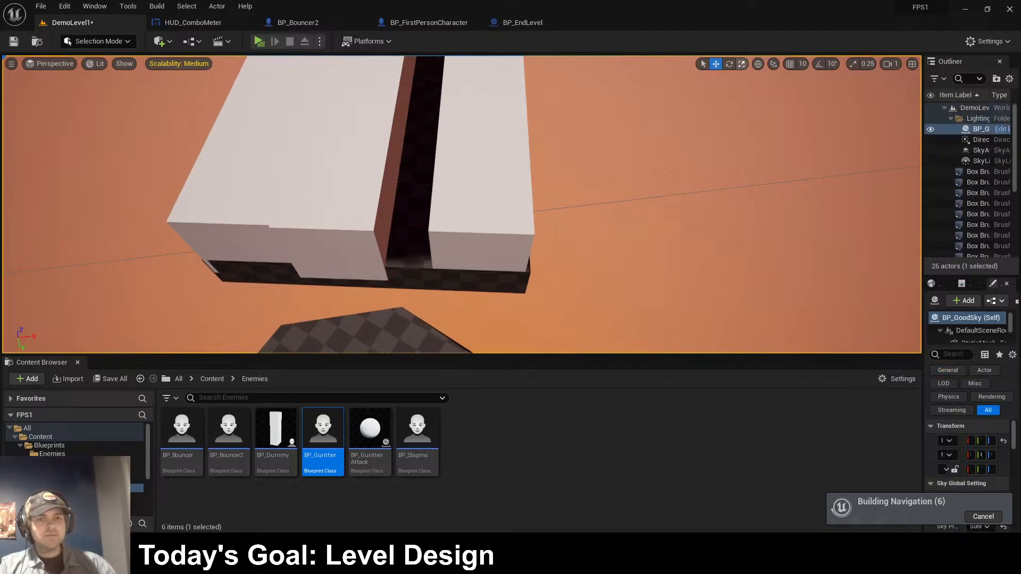
# - Shorten the duplicated wall into a thin barrier and move it to the corridor's entrance, partly blocking the opening
pyautogui.moveTo(611, 176); pyautogui.dragTo(566, 143, button='right')
pyautogui.click(447, 202)
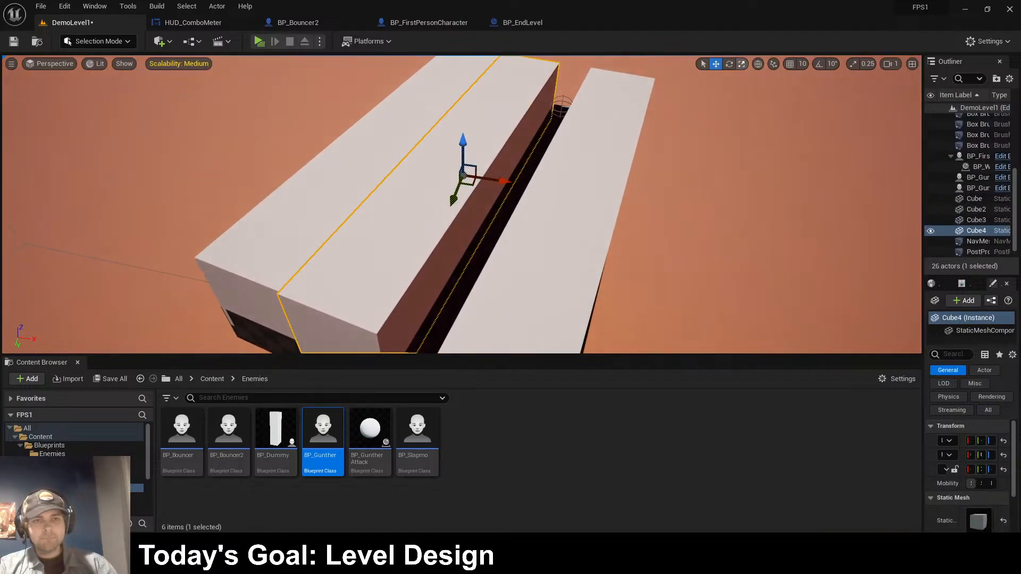
pyautogui.moveTo(448, 196); pyautogui.dragTo(484, 142)
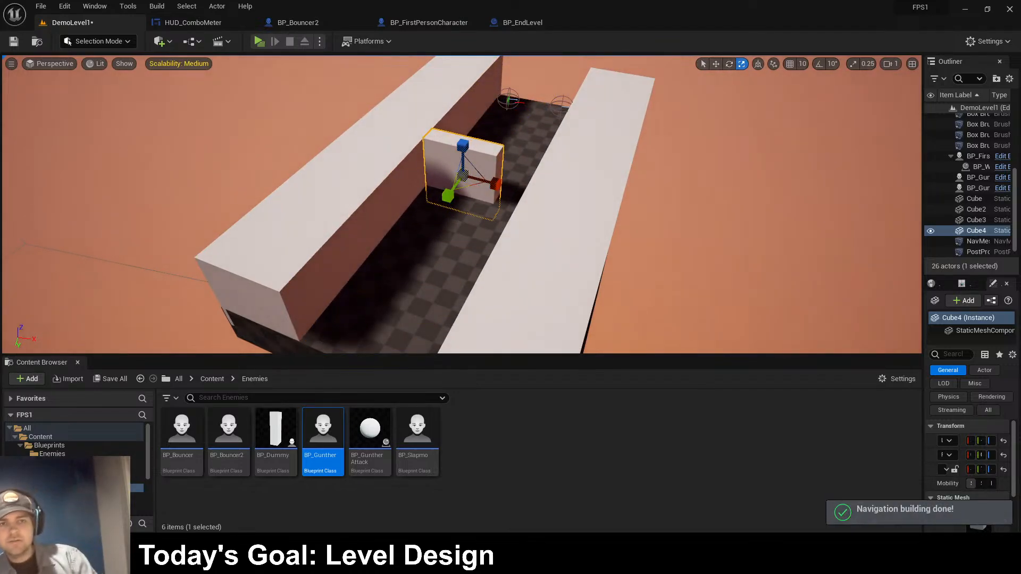
pyautogui.click(716, 64)
pyautogui.keyDown('shift'); pyautogui.moveTo(454, 199); pyautogui.dragTo(412, 324); pyautogui.keyUp('shift')
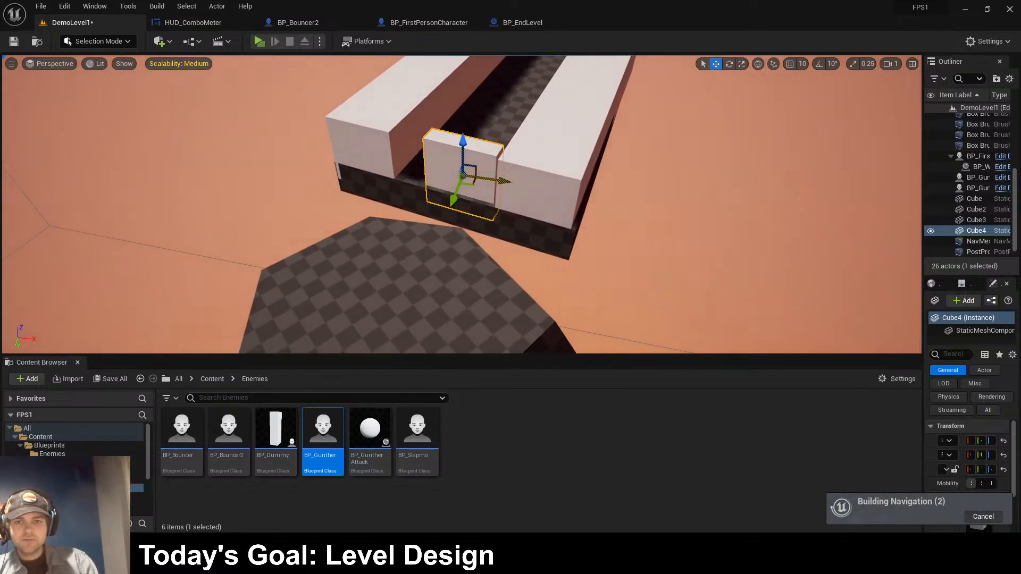
pyautogui.keyDown('shift'); pyautogui.moveTo(504, 181); pyautogui.dragTo(455, 195); pyautogui.keyUp('shift')
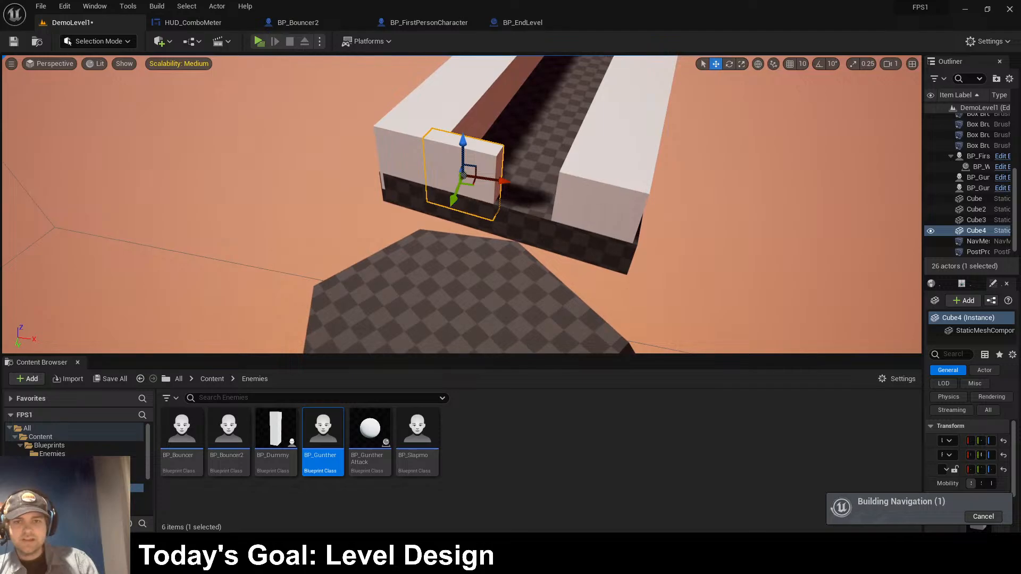
# - Play-test the course past the new entrance barrier, shoot both Gunthers in the corridor, and end the preview
pyautogui.click(258, 41)
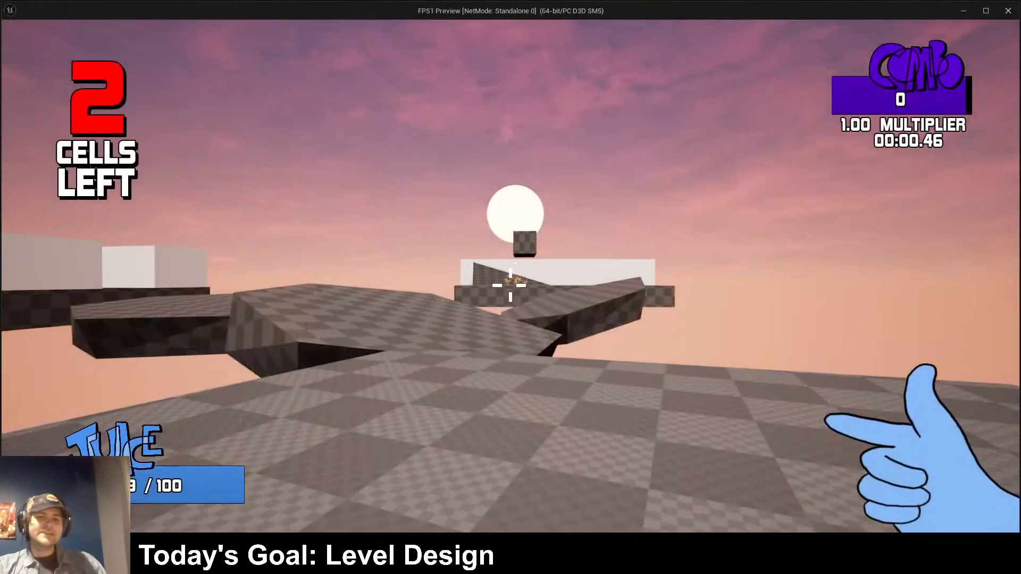
pyautogui.press('w')
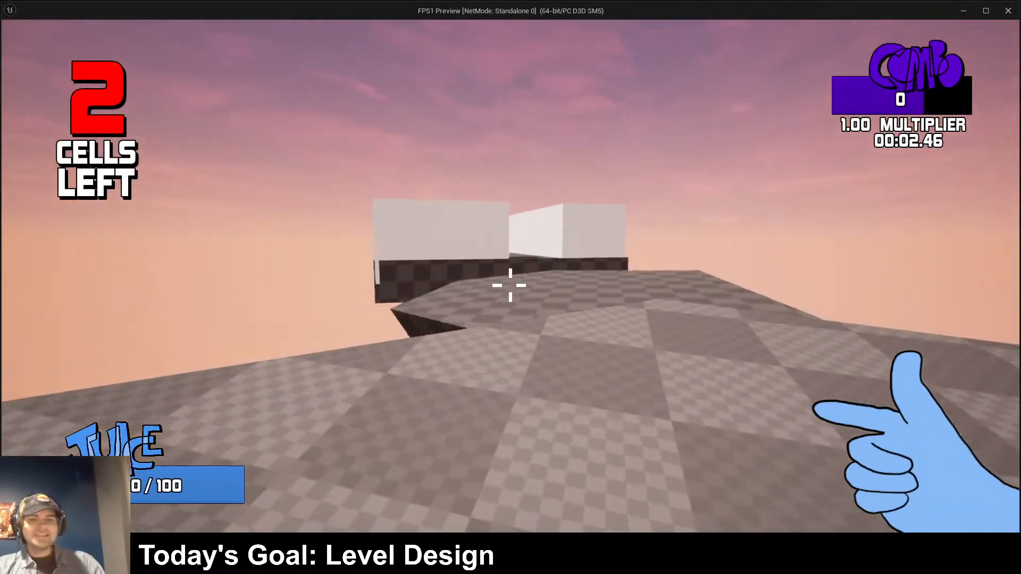
pyautogui.press('w')
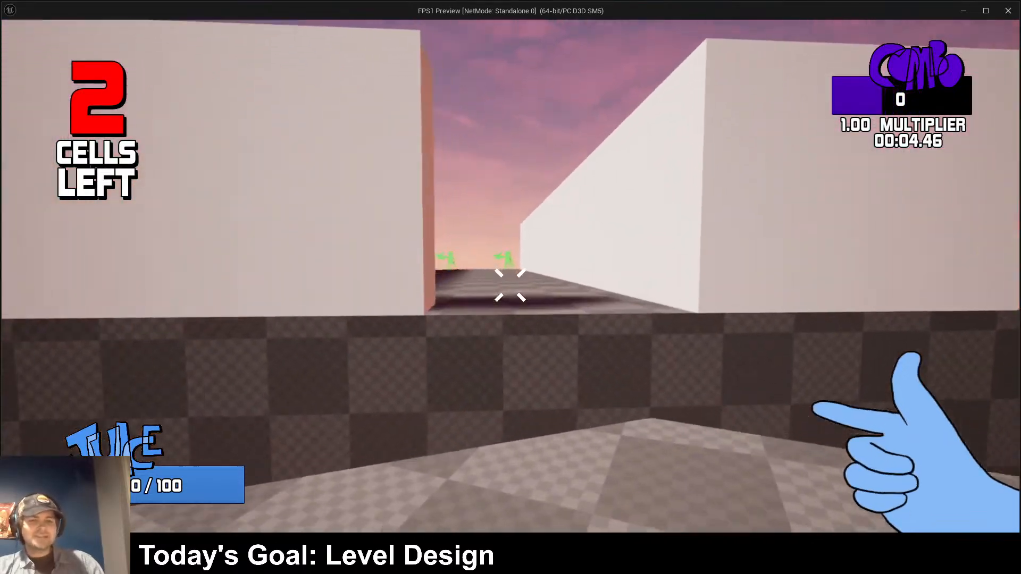
pyautogui.press('w')
pyautogui.click(511, 286)
pyautogui.click(511, 286)
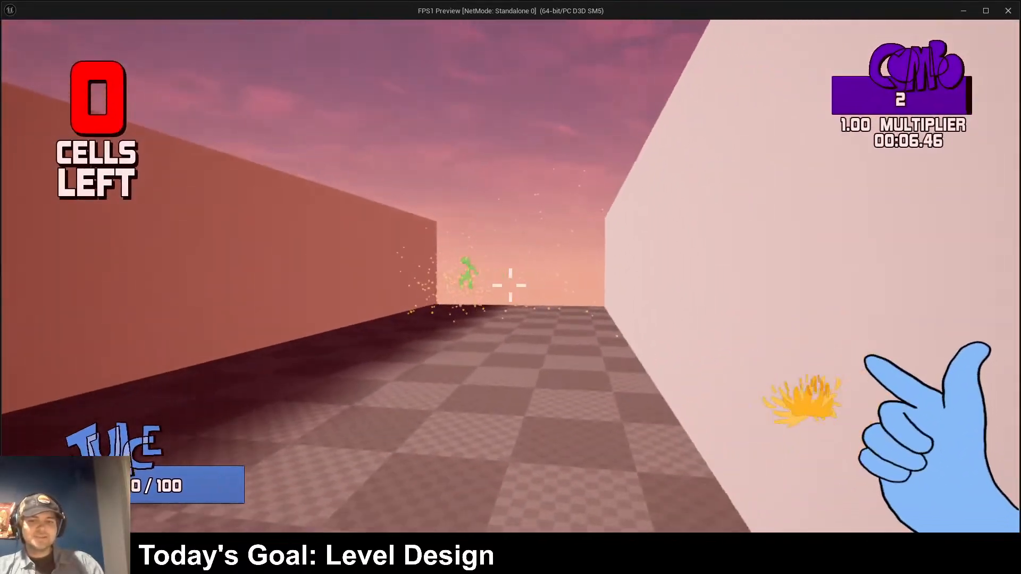
pyautogui.press('w')
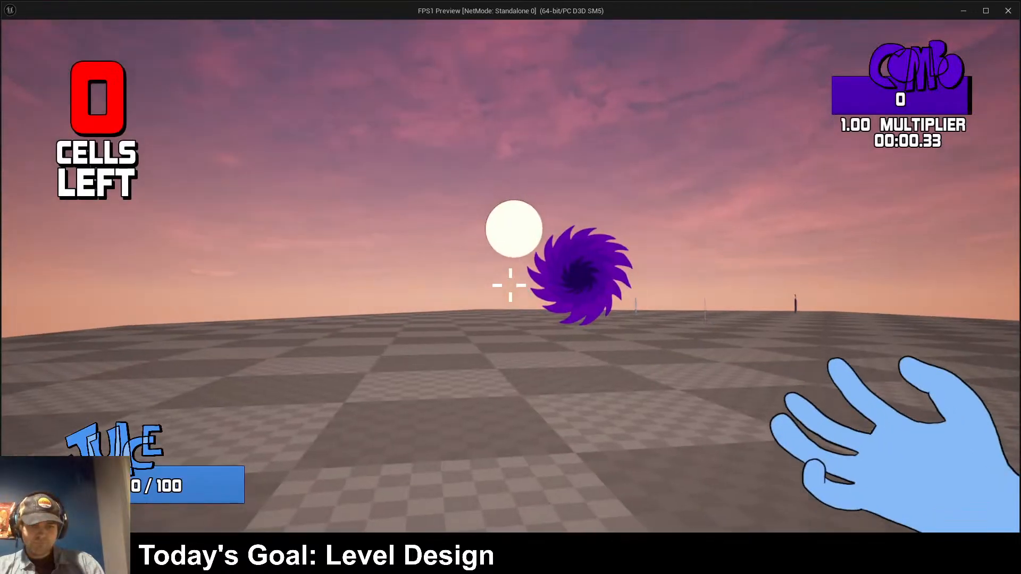
pyautogui.press('Escape')
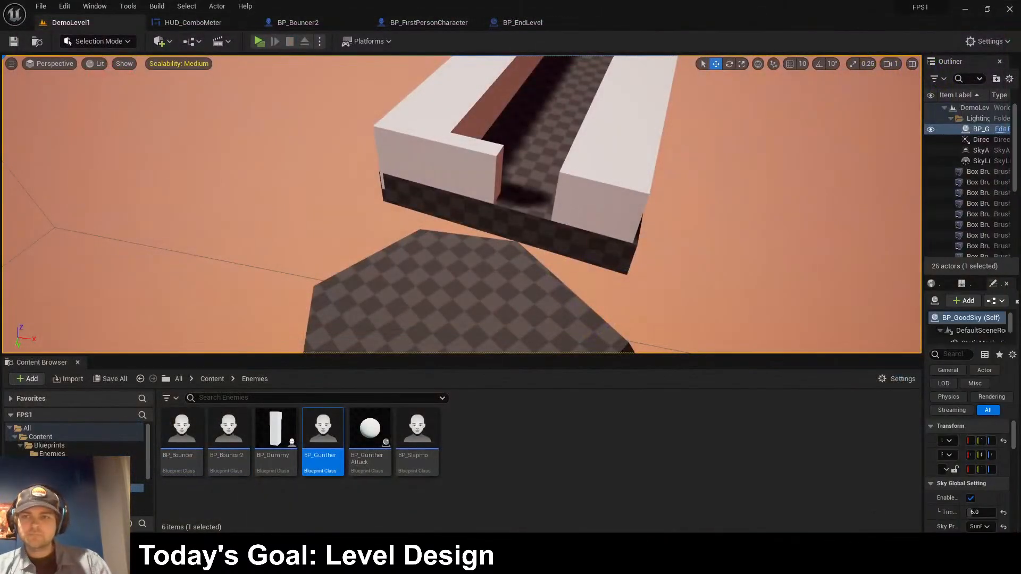
# - Show the Content folder's contents and switch the level editor to Brush Editing mode with the Pen tool active
pyautogui.click(212, 378)
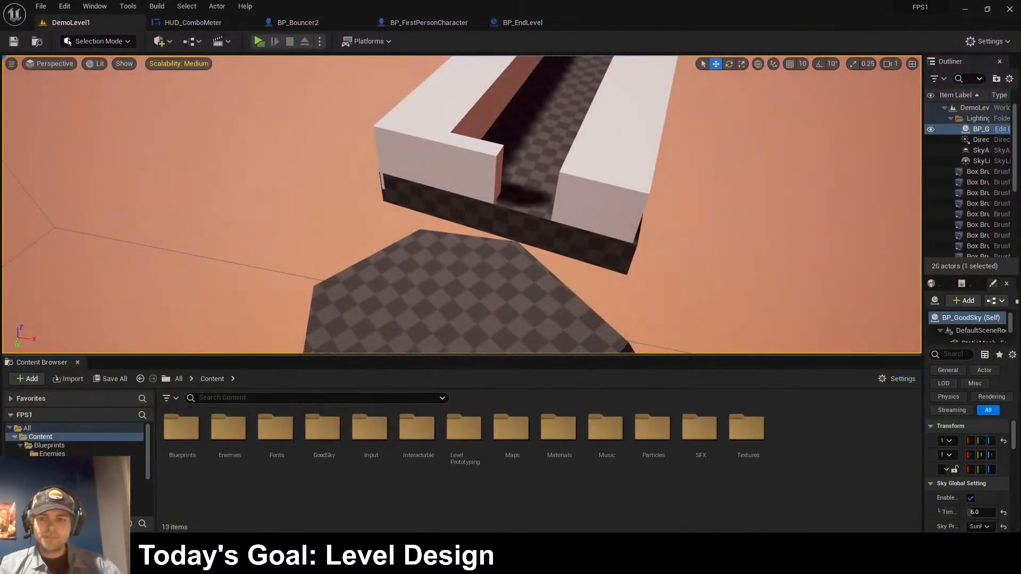
pyautogui.moveTo(462, 205); pyautogui.dragTo(627, 239, button='right')
pyautogui.click(409, 255)
pyautogui.moveTo(409, 255)
pyautogui.mouseDown(button='right')
pyautogui.moveTo(372, 252)
pyautogui.moveTo(303, 213)
pyautogui.moveTo(341, 217)
pyautogui.moveTo(373, 202)
pyautogui.mouseUp(button='right')
pyautogui.click(372, 202)
pyautogui.click(98, 41)
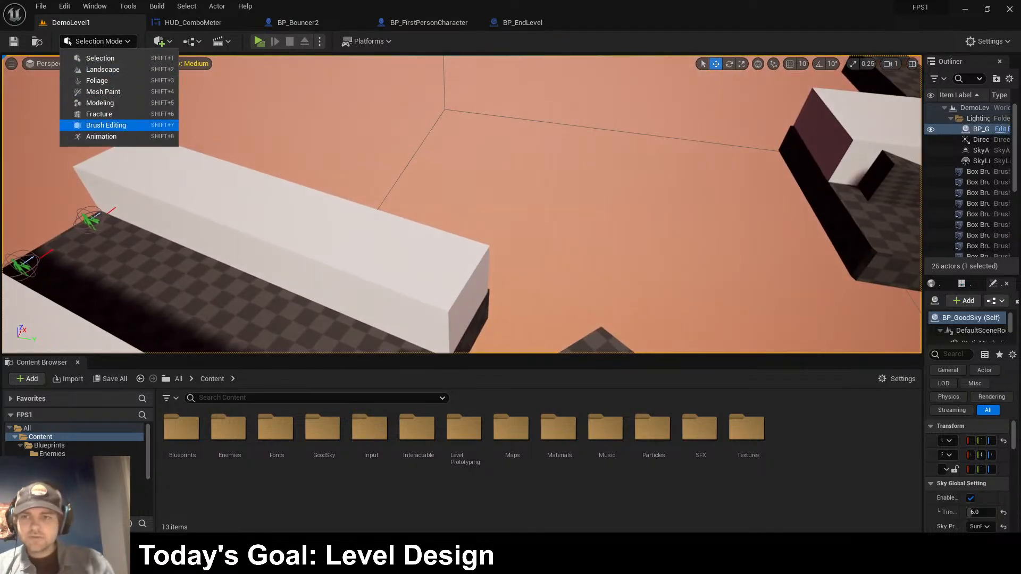
pyautogui.click(106, 125)
pyautogui.click(99, 89)
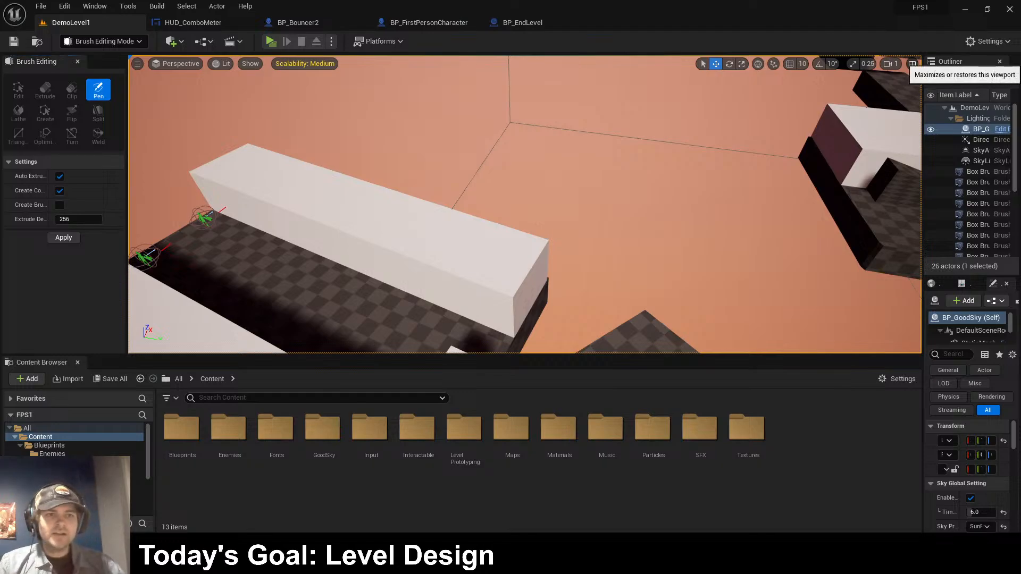
# - Draw a four-cornered brush with the Pen tool in the Top view, just beyond the corridor's Gunther end
pyautogui.click(912, 63)
pyautogui.moveTo(633, 269); pyautogui.dragTo(703, 419, button='right')
pyautogui.scroll(-6, 696, 274)
pyautogui.scroll(5, 626, 266)
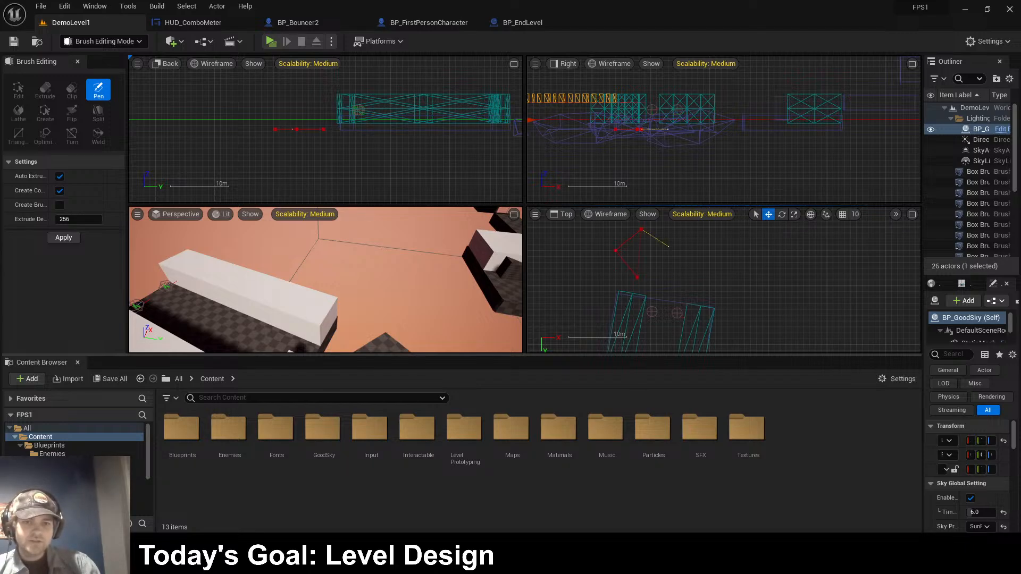
pyautogui.press('Return')
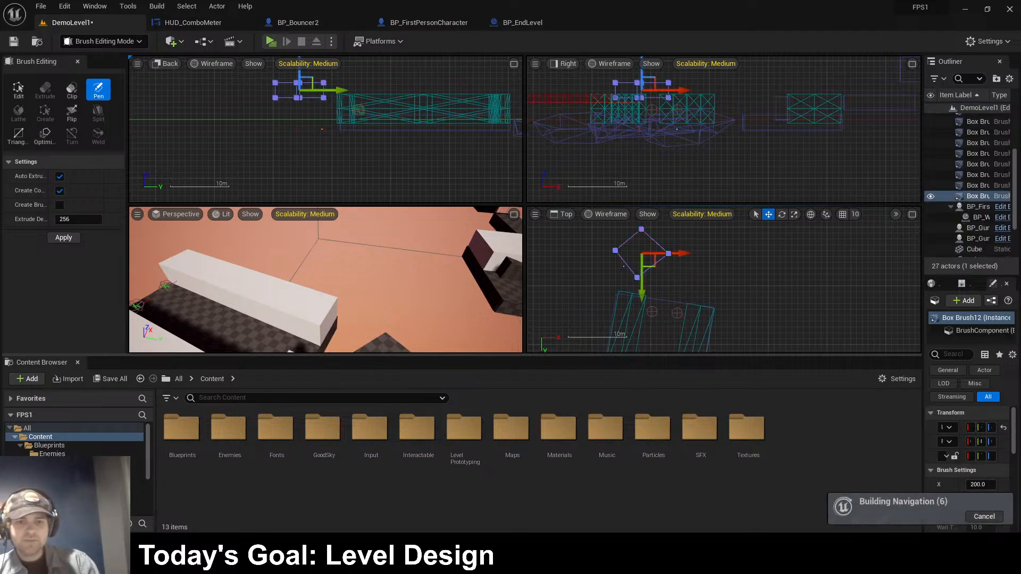
# - Examine the new brush's position and height relative to the corridor in the perspective and side views
pyautogui.press('f')
pyautogui.press('w')
pyautogui.press('a')
pyautogui.moveTo(326, 281)
pyautogui.mouseDown(button='right')
pyautogui.moveTo(340, 287)
pyautogui.moveTo(372, 265)
pyautogui.mouseUp(button='right')
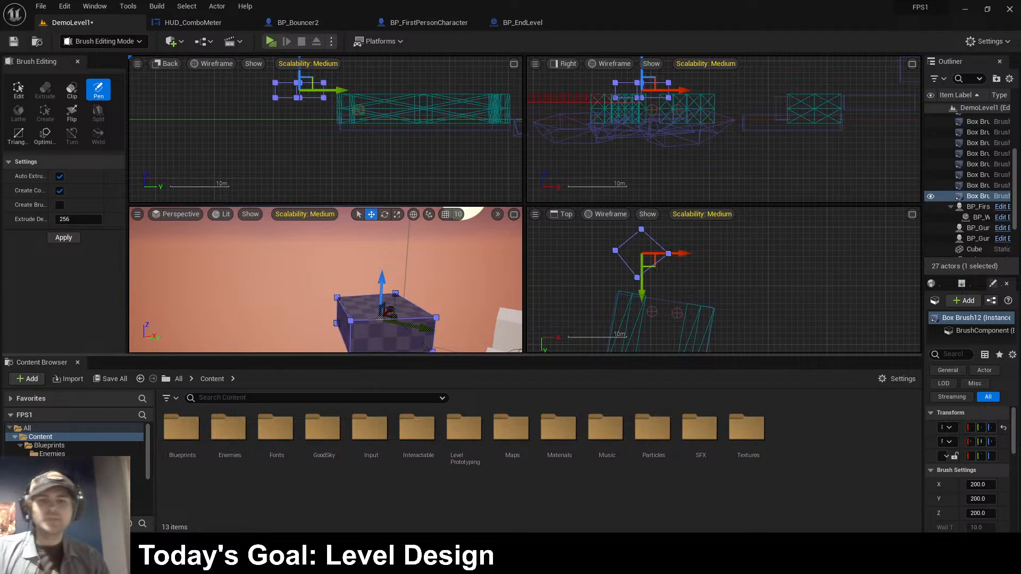
pyautogui.click(912, 64)
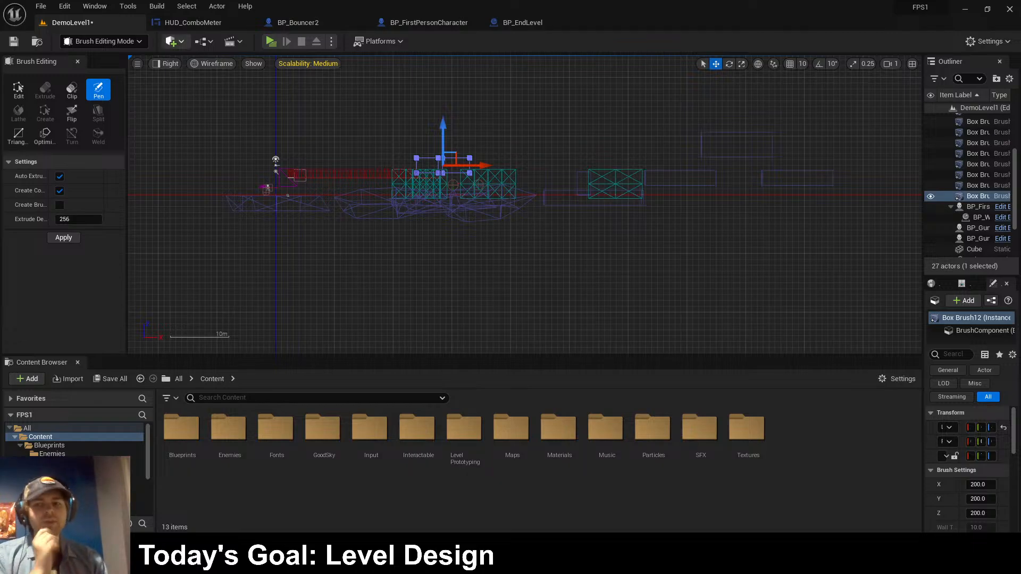
pyautogui.click(912, 63)
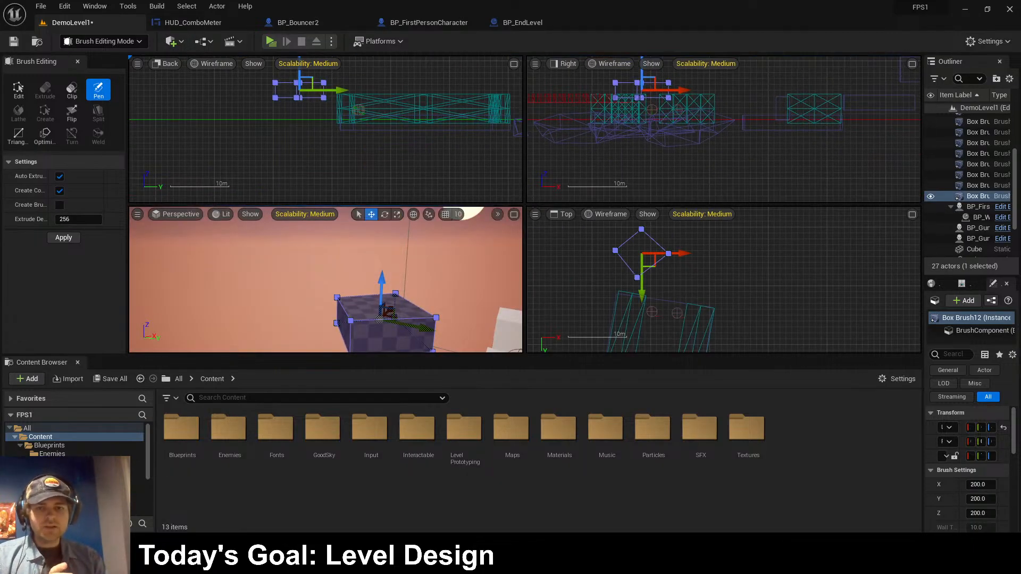
pyautogui.click(471, 247)
pyautogui.click(514, 214)
# - Lower the new platform to roughly the corridor's floor height and position it just beyond the Gunther end
pyautogui.click(645, 282)
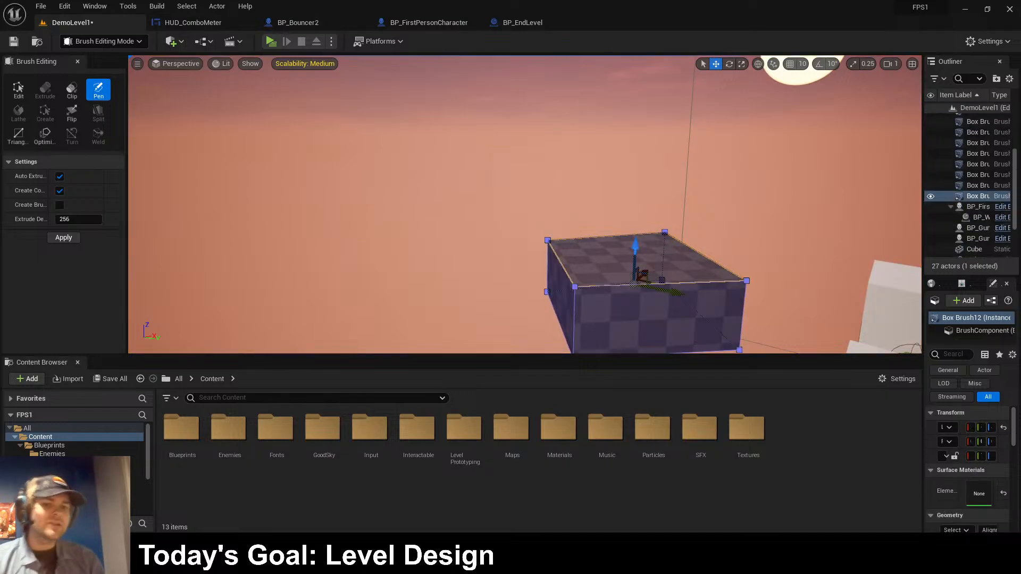
pyautogui.moveTo(645, 282); pyautogui.dragTo(695, 287, button='right')
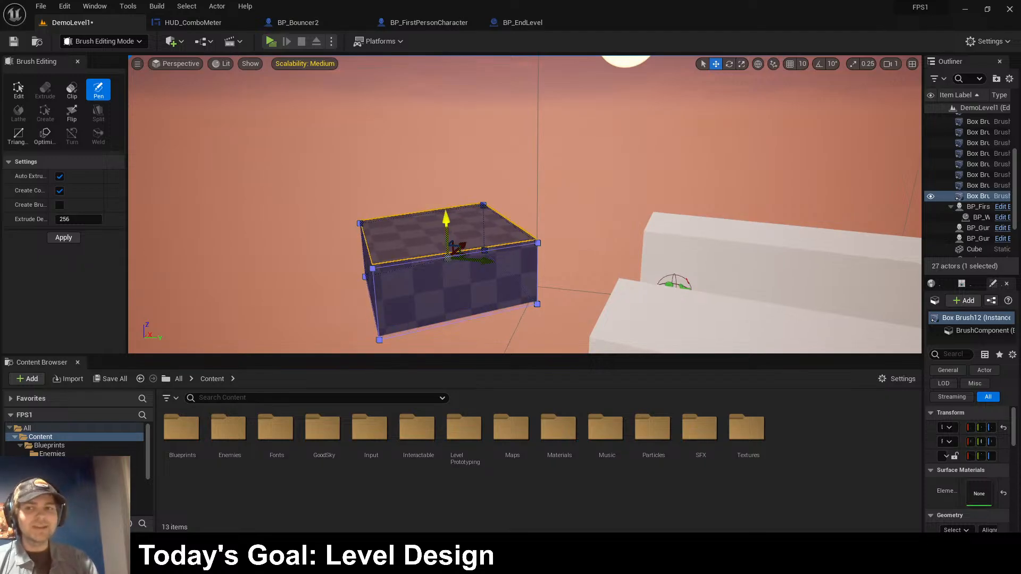
pyautogui.moveTo(694, 287); pyautogui.dragTo(817, 300, button='right')
pyautogui.keyDown('shift'); pyautogui.moveTo(458, 251); pyautogui.dragTo(362, 241); pyautogui.keyUp('shift')
pyautogui.moveTo(464, 214)
pyautogui.keyDown('shift'); pyautogui.mouseDown()
pyautogui.moveTo(492, 228)
pyautogui.moveTo(515, 217)
pyautogui.mouseUp(); pyautogui.keyUp('shift')
pyautogui.moveTo(514, 217); pyautogui.dragTo(425, 205, button='right')
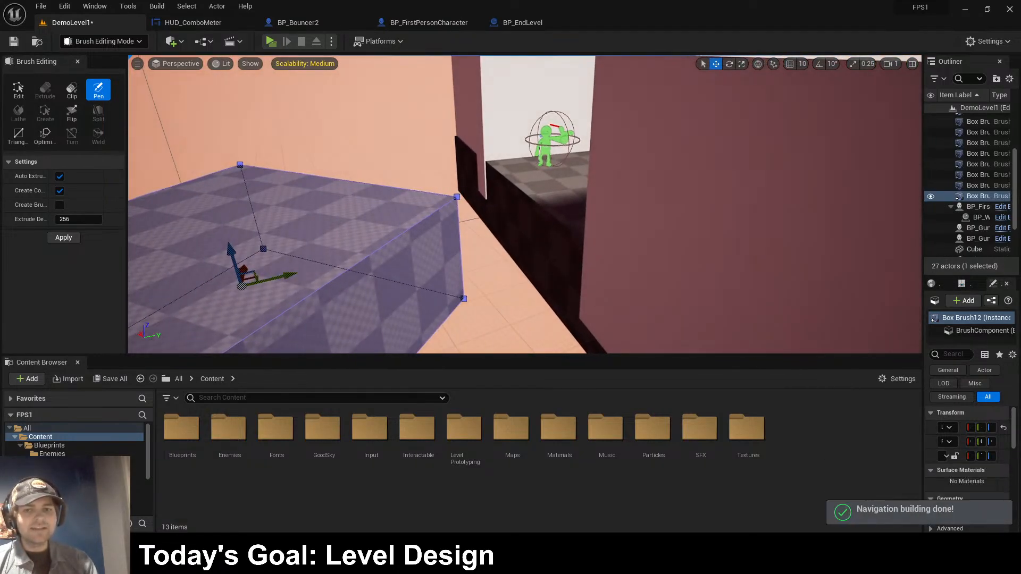
pyautogui.keyDown('shift'); pyautogui.moveTo(230, 250); pyautogui.dragTo(232, 256); pyautogui.keyUp('shift')
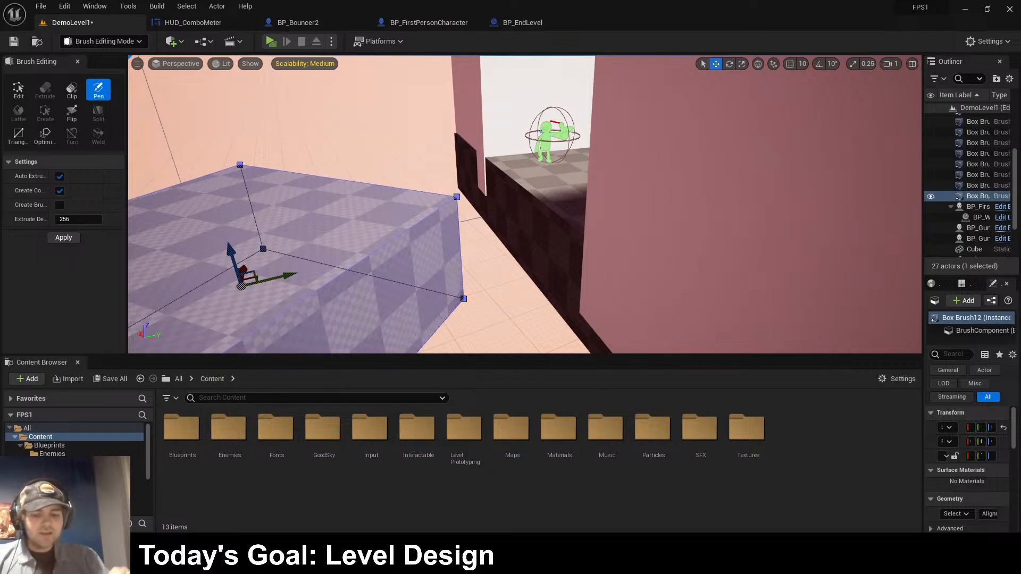
# - View the new platform from inside the corridor, play-test the opening platforms toward it, and end the preview
pyautogui.press('w')
pyautogui.moveTo(479, 223)
pyautogui.mouseDown(button='right')
pyautogui.moveTo(620, 184)
pyautogui.moveTo(696, 190)
pyautogui.moveTo(569, 190)
pyautogui.mouseUp(button='right')
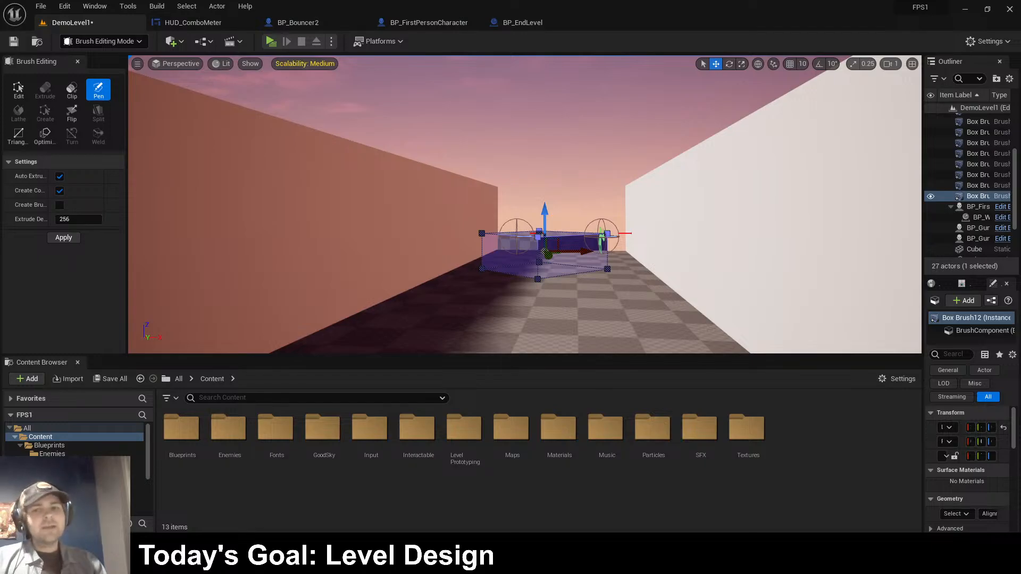
pyautogui.moveTo(525, 204); pyautogui.dragTo(577, 117, button='right')
pyautogui.press('w')
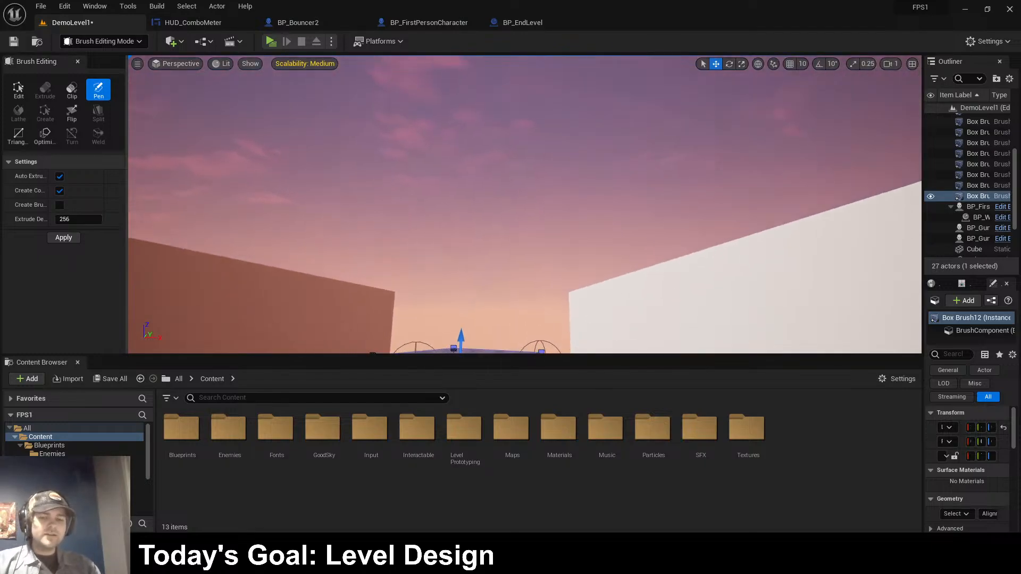
pyautogui.click(270, 41)
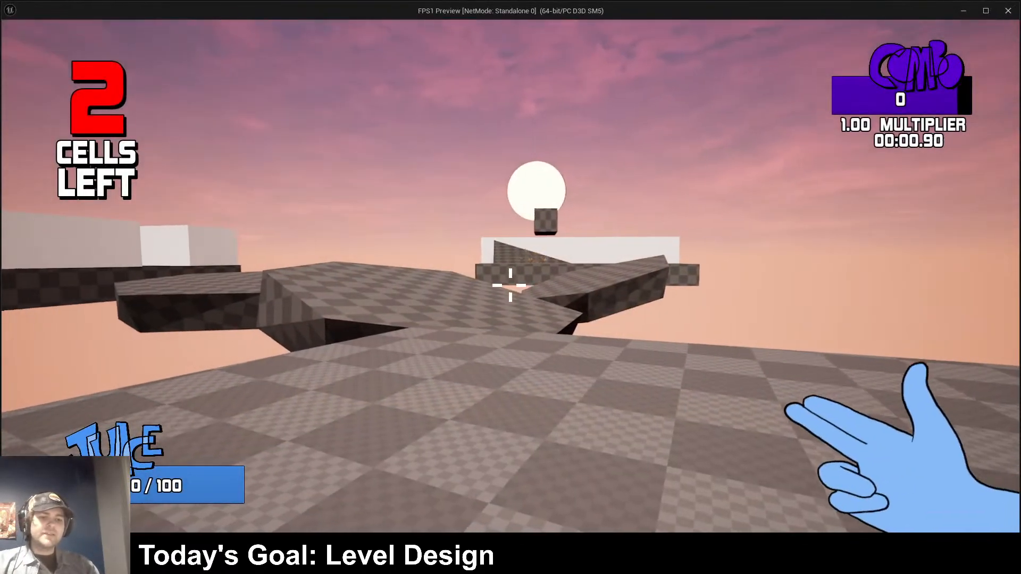
pyautogui.press('w')
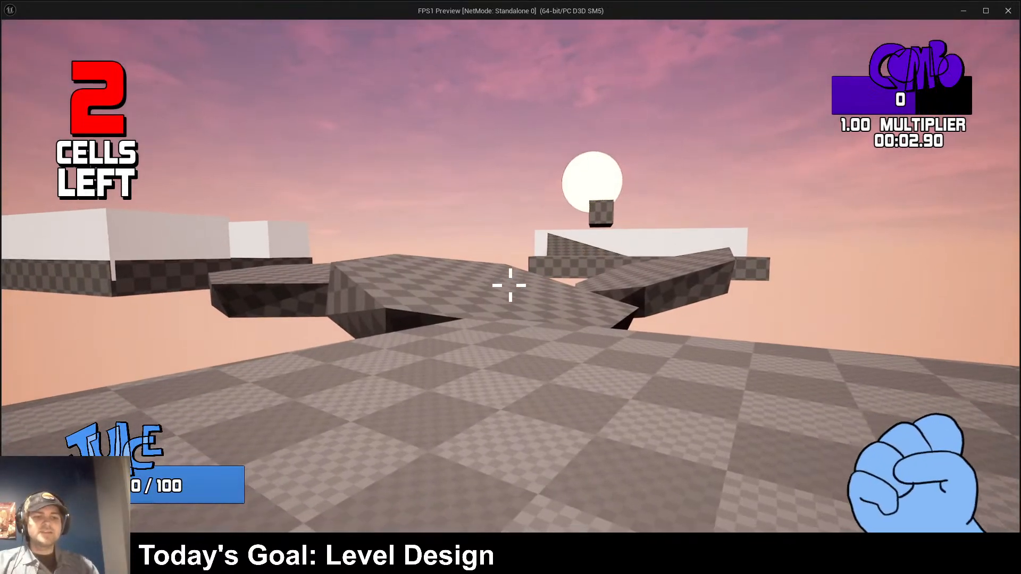
pyautogui.press('w')
pyautogui.press('w')
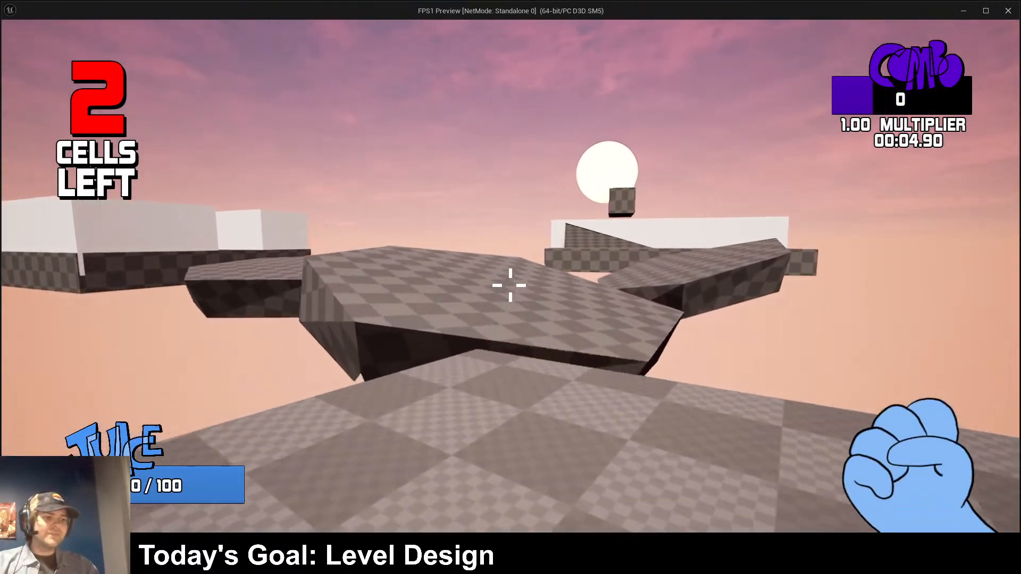
pyautogui.press('w')
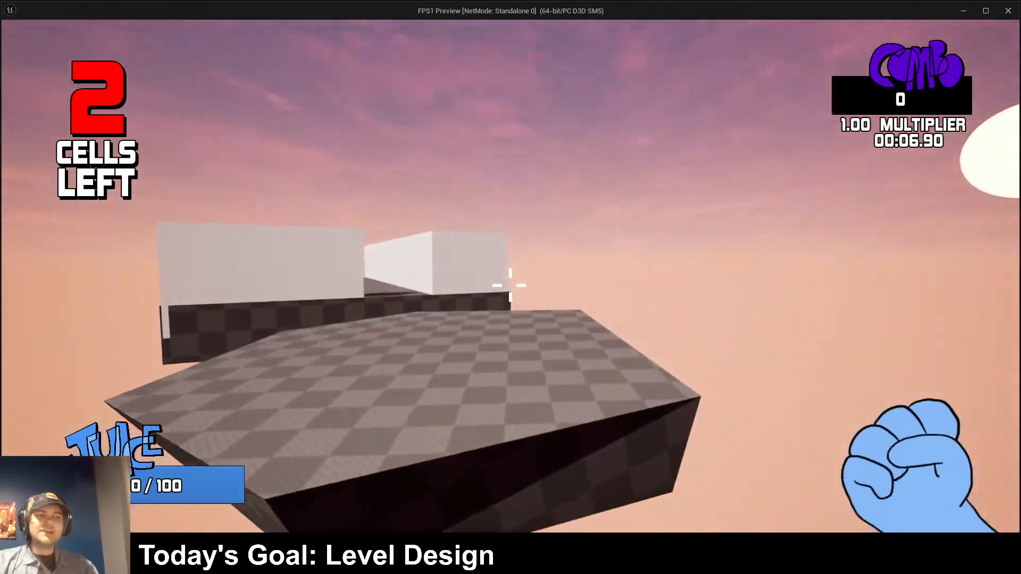
pyautogui.press('w')
pyautogui.press('Escape')
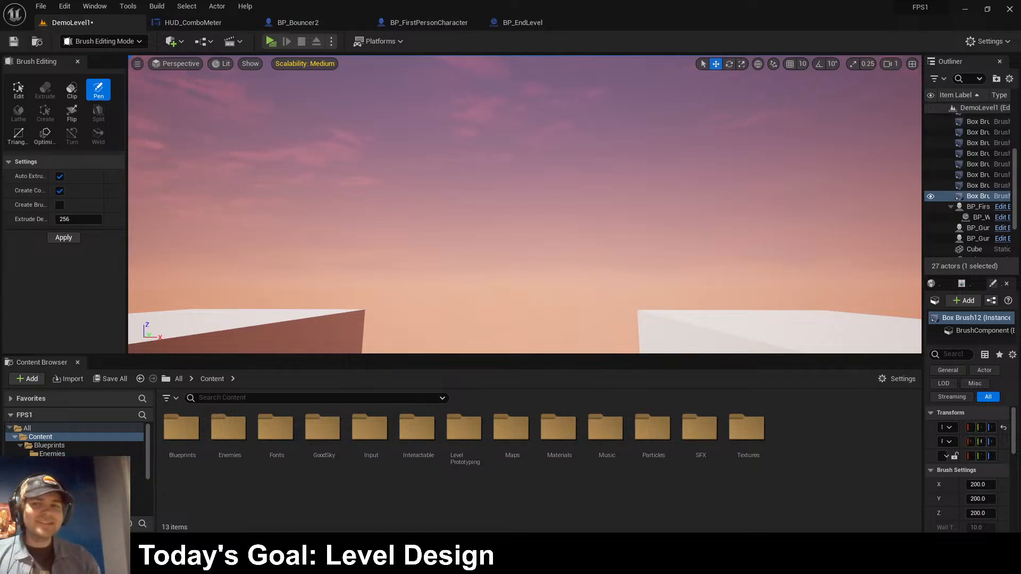
# - Play-test jumping across the platforms into the corridor while shooting at the Gunthers, and end the preview
pyautogui.click(271, 41)
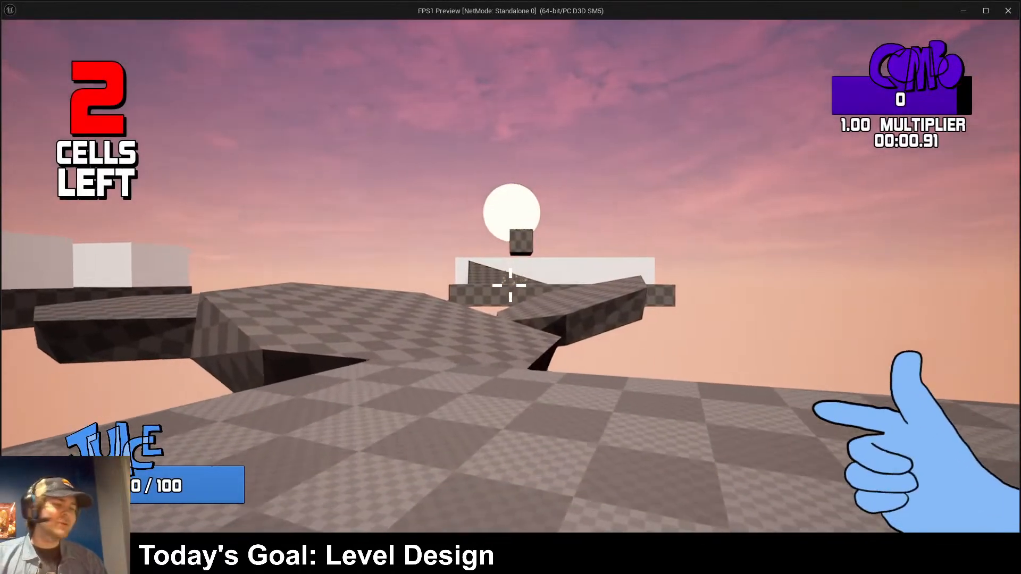
pyautogui.press('w')
pyautogui.press('space')
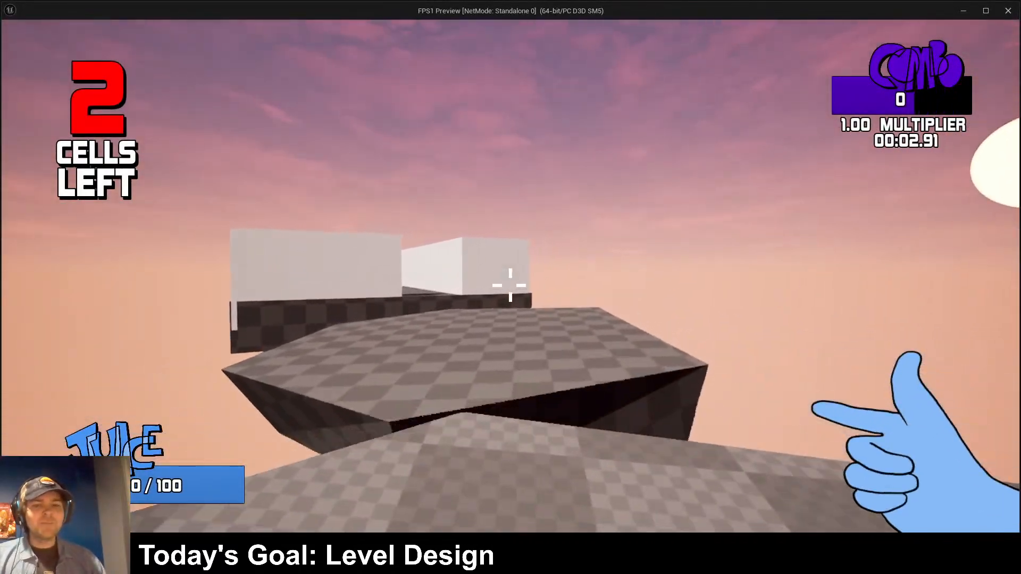
pyautogui.press('w')
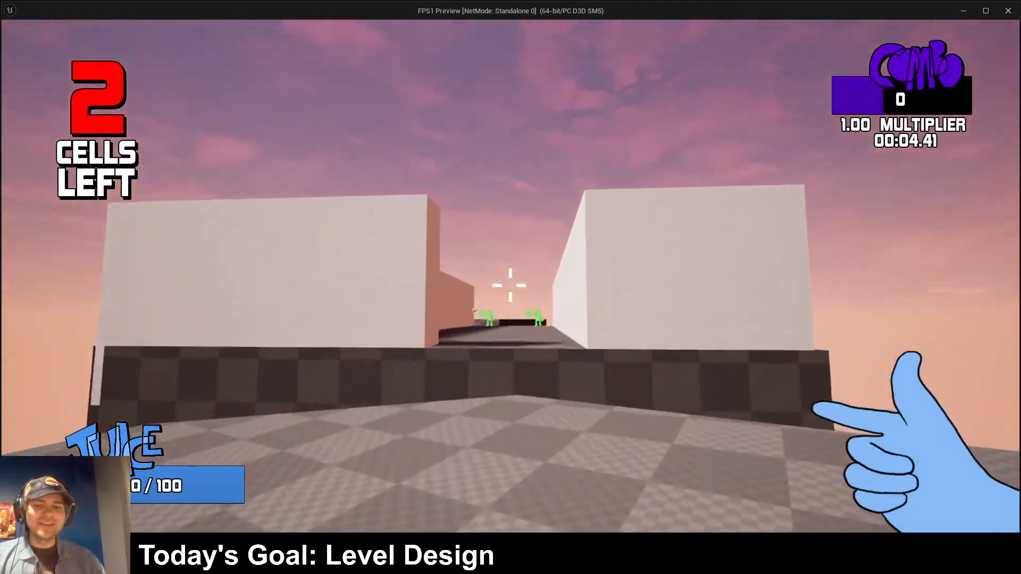
pyautogui.press('space')
pyautogui.click(511, 285)
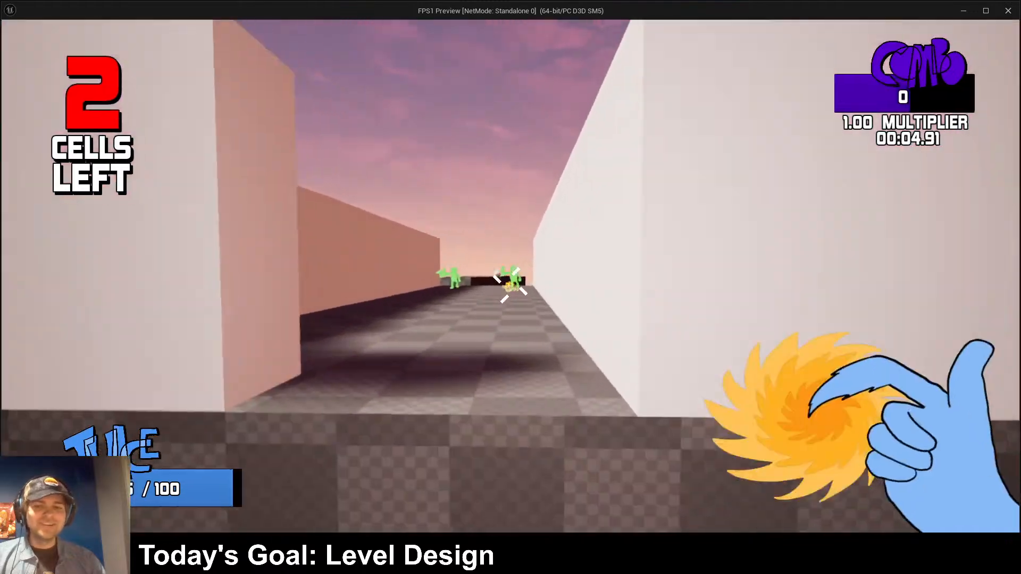
pyautogui.press('w')
pyautogui.click(511, 285)
pyautogui.press('Escape')
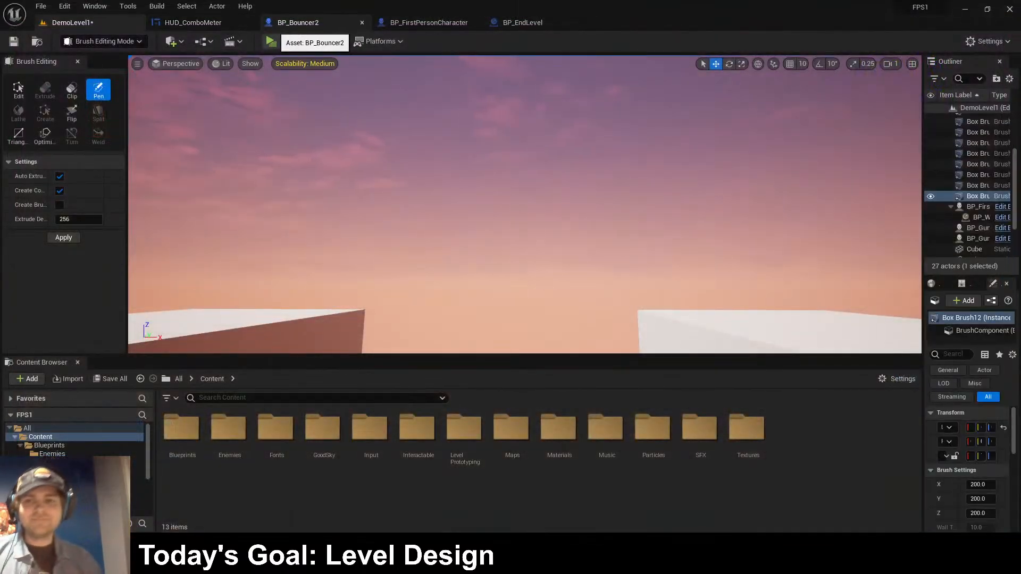
# - Rotate the new platform behind the two Gunthers about its vertical axis
pyautogui.press('f')
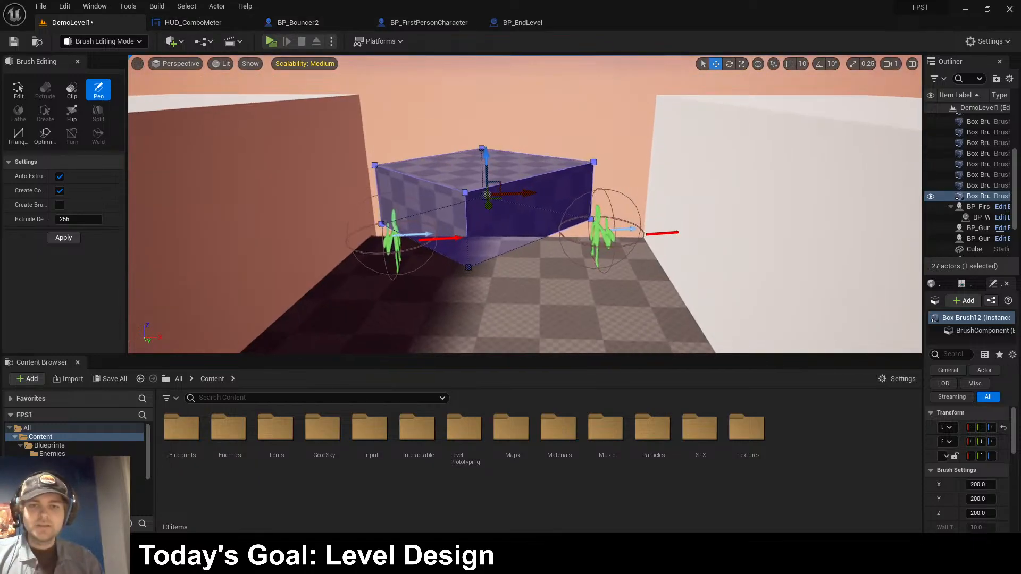
pyautogui.click(729, 63)
pyautogui.moveTo(559, 236); pyautogui.dragTo(524, 243)
# - Try raising the new platform's top face to make it taller, and undo the move
pyautogui.keyDown('ctrl'); pyautogui.click(590, 170); pyautogui.keyUp('ctrl')
pyautogui.press('w')
pyautogui.click(547, 186)
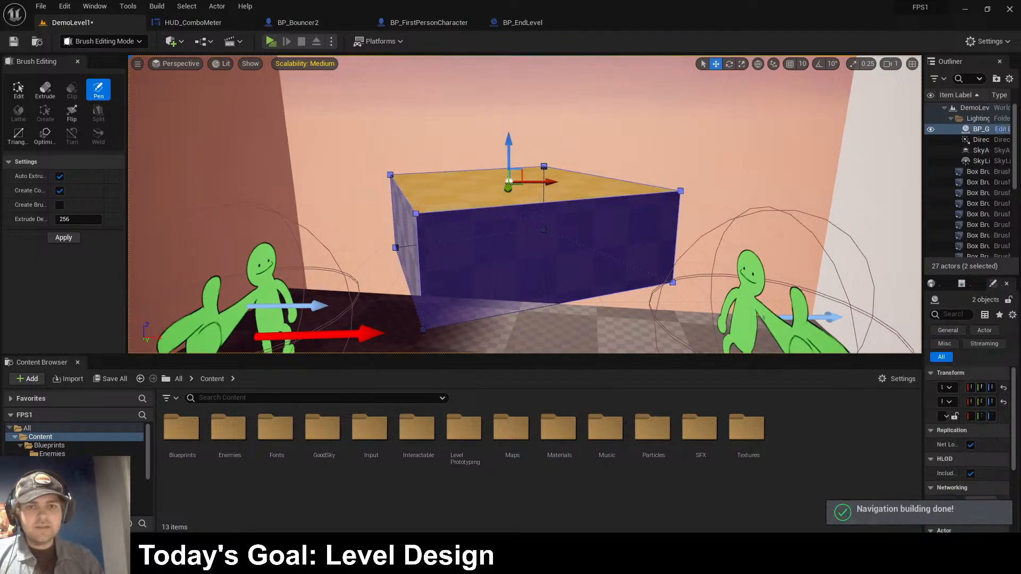
pyautogui.moveTo(508, 181); pyautogui.dragTo(494, 153)
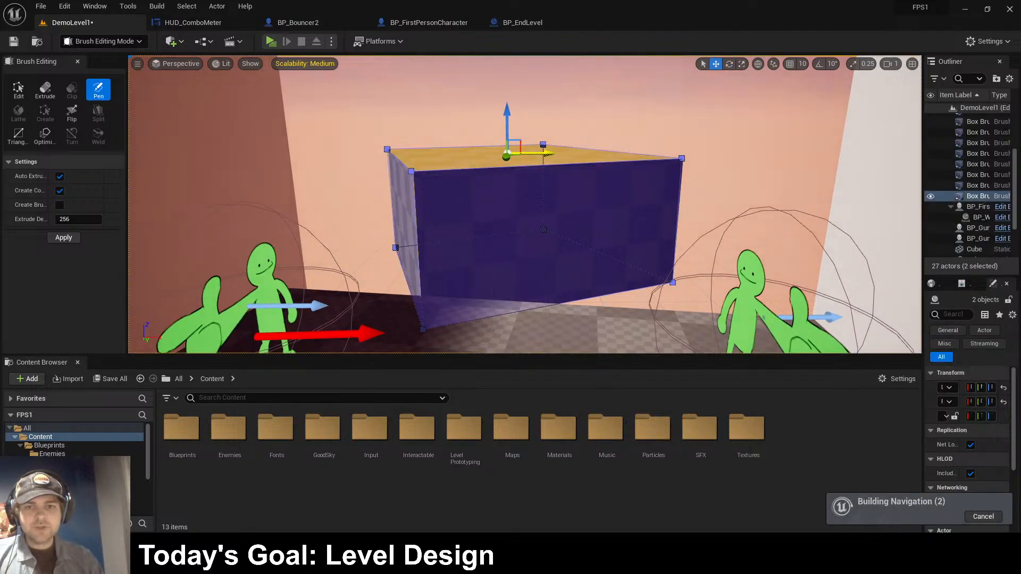
pyautogui.hotkey('ctrl', 'z')
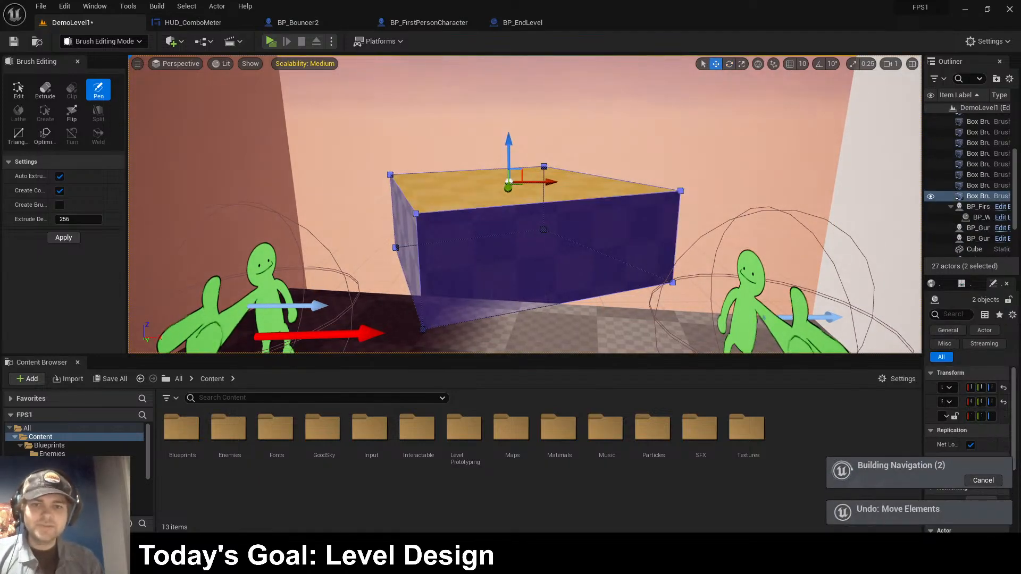
# - Select the entire new platform behind the two Gunthers, shift it sideways and raise it above the corridor floor
pyautogui.click(547, 240)
pyautogui.keyDown('shift'); pyautogui.moveTo(553, 225); pyautogui.dragTo(512, 225); pyautogui.keyUp('shift')
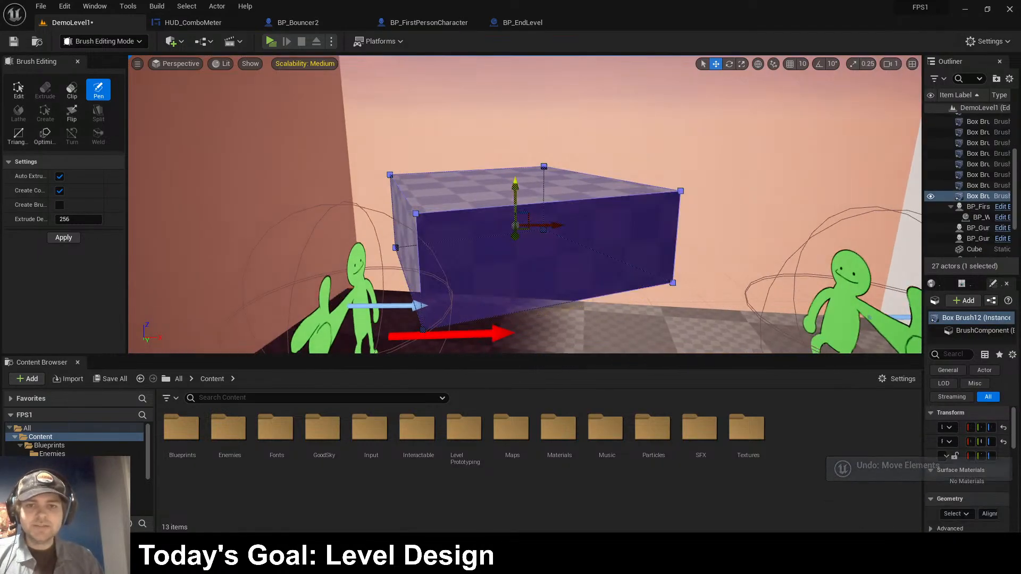
pyautogui.keyDown('shift'); pyautogui.moveTo(514, 189); pyautogui.dragTo(515, 169); pyautogui.keyUp('shift')
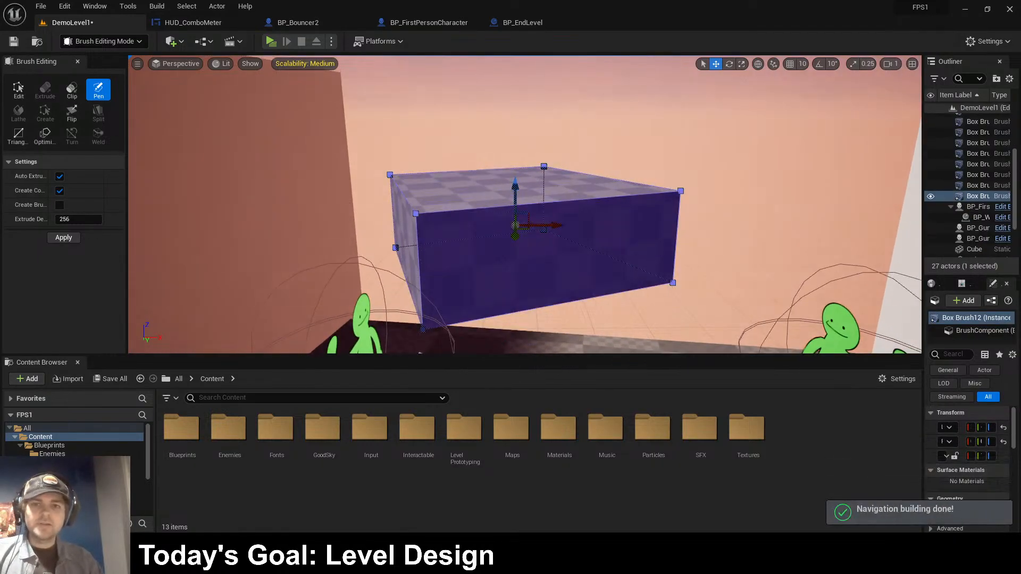
# - Duplicate the new platform, place the copy beyond and above it as a second step, and rotate it about its vertical axis
pyautogui.hotkey('ctrl', 'd')
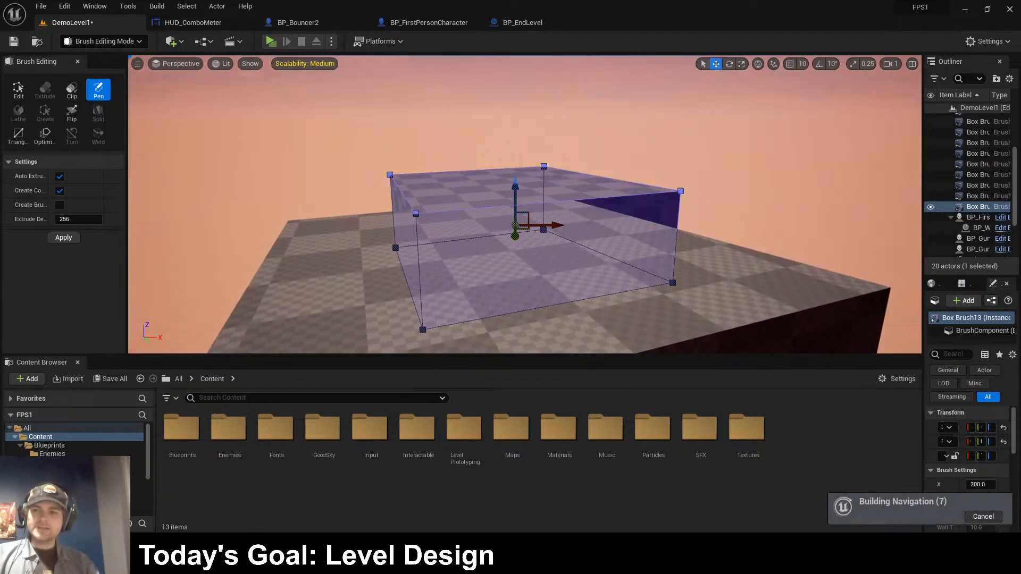
pyautogui.moveTo(515, 212)
pyautogui.mouseDown(button='right')
pyautogui.moveTo(612, 205)
pyautogui.moveTo(699, 239)
pyautogui.mouseUp(button='right')
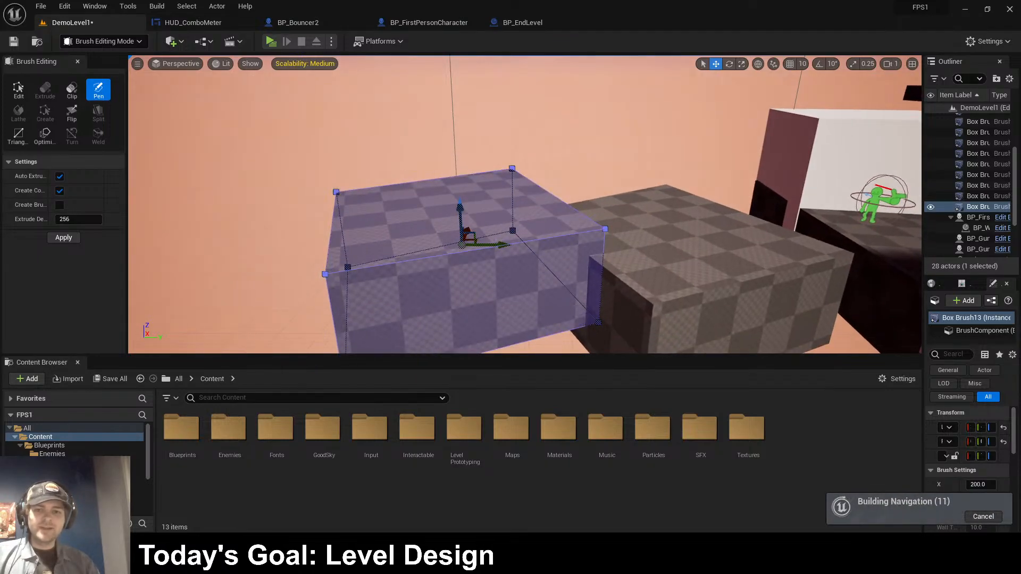
pyautogui.press('e')
pyautogui.moveTo(483, 269); pyautogui.dragTo(420, 266)
pyautogui.moveTo(420, 266); pyautogui.dragTo(239, 266, button='right')
pyautogui.press('w')
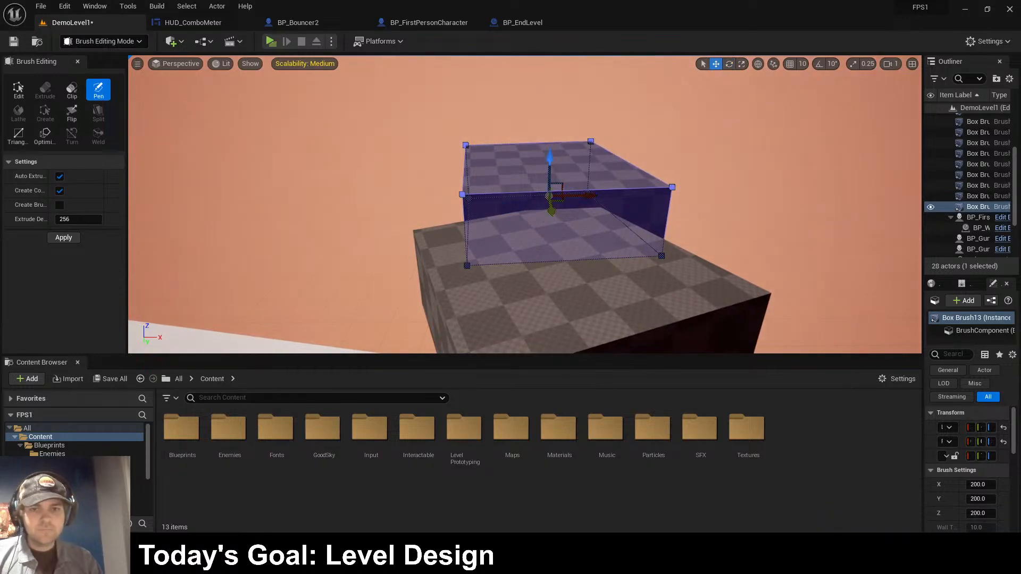
pyautogui.keyDown('shift'); pyautogui.moveTo(552, 211); pyautogui.dragTo(551, 242); pyautogui.keyUp('shift')
pyautogui.moveTo(552, 242); pyautogui.dragTo(452, 256, button='right')
# - Duplicate the second stepping platform, raise the copy slightly and offset it sideways to form a third platform
pyautogui.hotkey('ctrl', 'd')
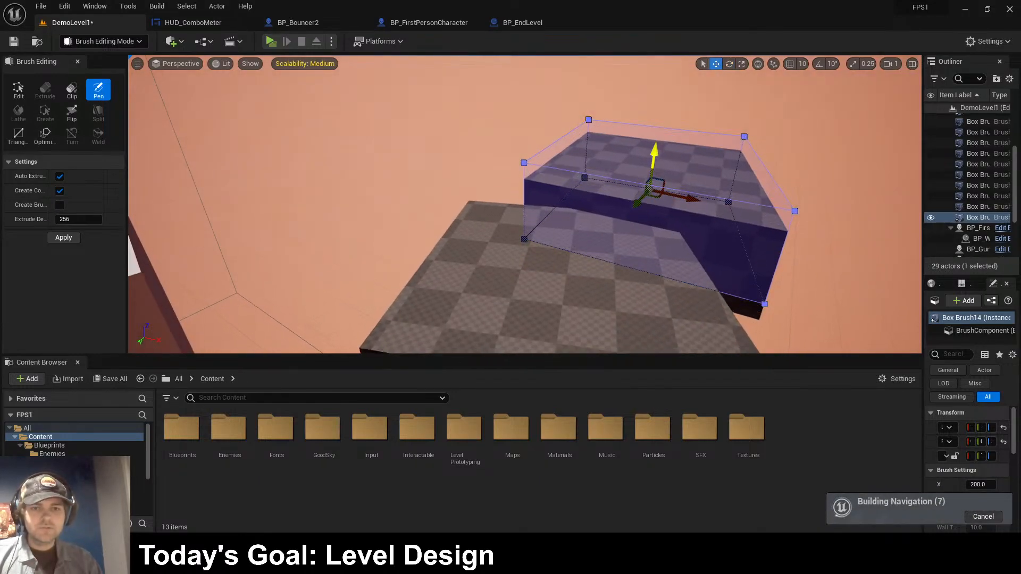
pyautogui.keyDown('shift'); pyautogui.moveTo(654, 151); pyautogui.dragTo(654, 148); pyautogui.keyUp('shift')
pyautogui.keyDown('shift'); pyautogui.moveTo(694, 199); pyautogui.dragTo(747, 206); pyautogui.keyUp('shift')
pyautogui.moveTo(693, 199)
pyautogui.mouseDown(button='right')
pyautogui.moveTo(718, 200)
pyautogui.moveTo(679, 199)
pyautogui.mouseUp(button='right')
pyautogui.keyDown('shift'); pyautogui.moveTo(680, 198); pyautogui.dragTo(691, 208); pyautogui.keyUp('shift')
# - Rotate the third platform about its vertical axis so it sits at a different angle from the second one
pyautogui.click(729, 64)
pyautogui.click(798, 186)
pyautogui.press('a')
pyautogui.moveTo(798, 187); pyautogui.dragTo(867, 188, button='right')
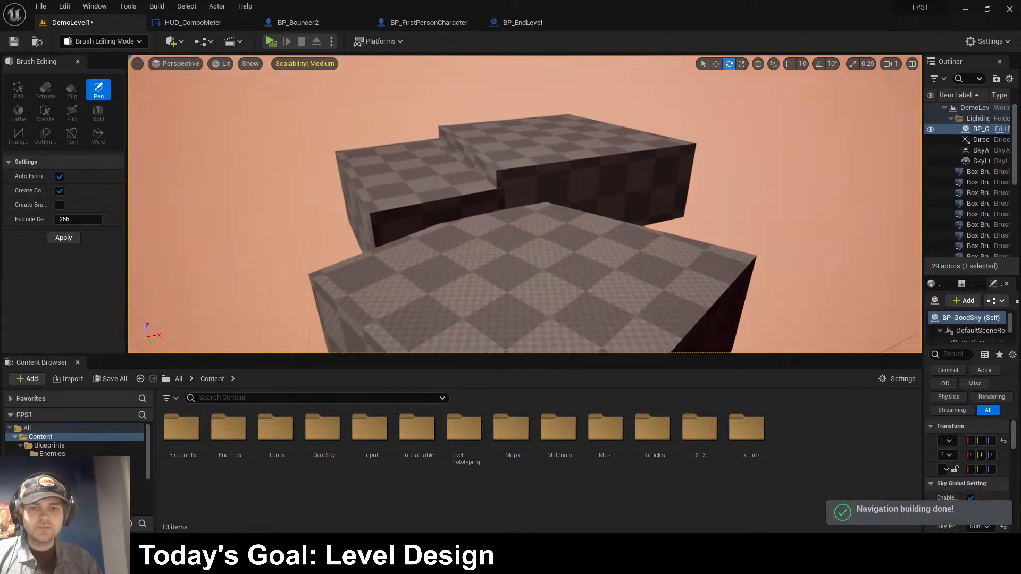
pyautogui.moveTo(696, 188); pyautogui.dragTo(680, 187, button='right')
pyautogui.click(697, 187)
pyautogui.moveTo(643, 197); pyautogui.dragTo(619, 197)
pyautogui.moveTo(622, 205); pyautogui.dragTo(623, 205, button='right')
pyautogui.press('d')
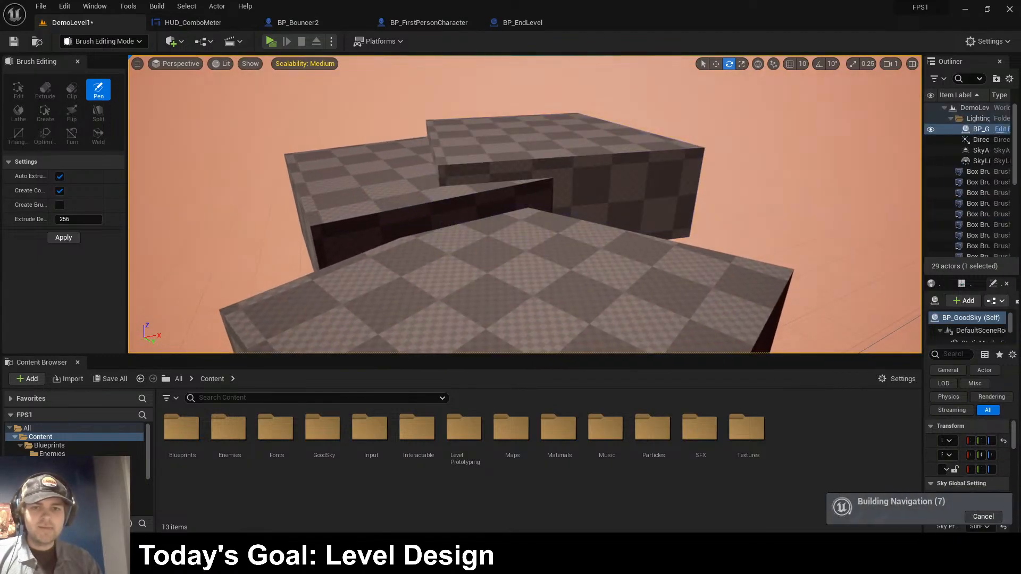
# - Raise the third platform to make a higher step above the second one, and deselect it
pyautogui.click(715, 63)
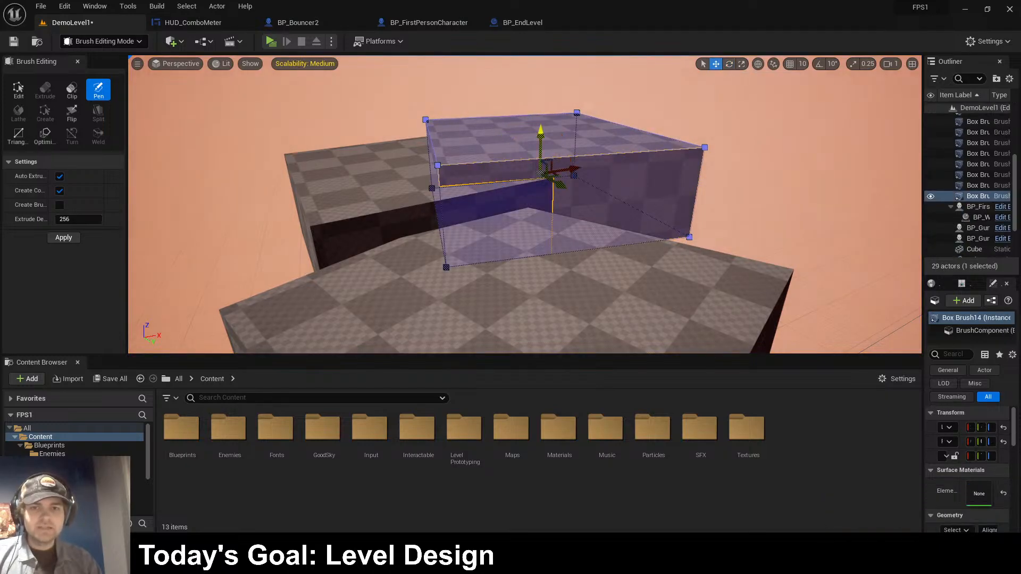
pyautogui.keyDown('shift'); pyautogui.moveTo(541, 130); pyautogui.dragTo(541, 112); pyautogui.keyUp('shift')
pyautogui.click(541, 101)
pyautogui.press('d')
pyautogui.moveTo(541, 101); pyautogui.dragTo(503, 102, button='right')
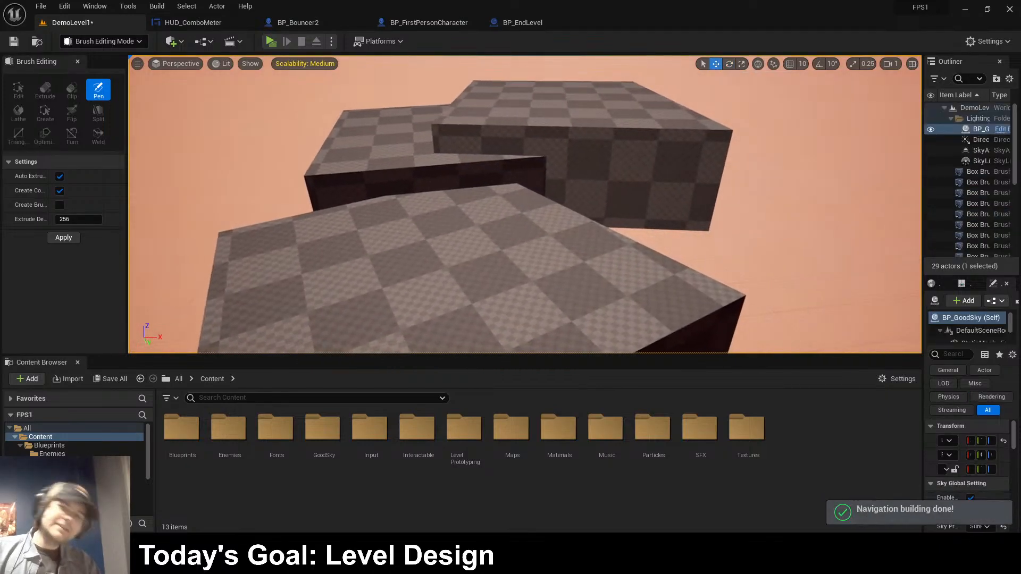
# - Save the level and play-test it, shooting both Gunthers, running through the corridor and jumping onto the new stepped platforms
pyautogui.hotkey('ctrl', 's')
pyautogui.hotkey('alt', 'p')
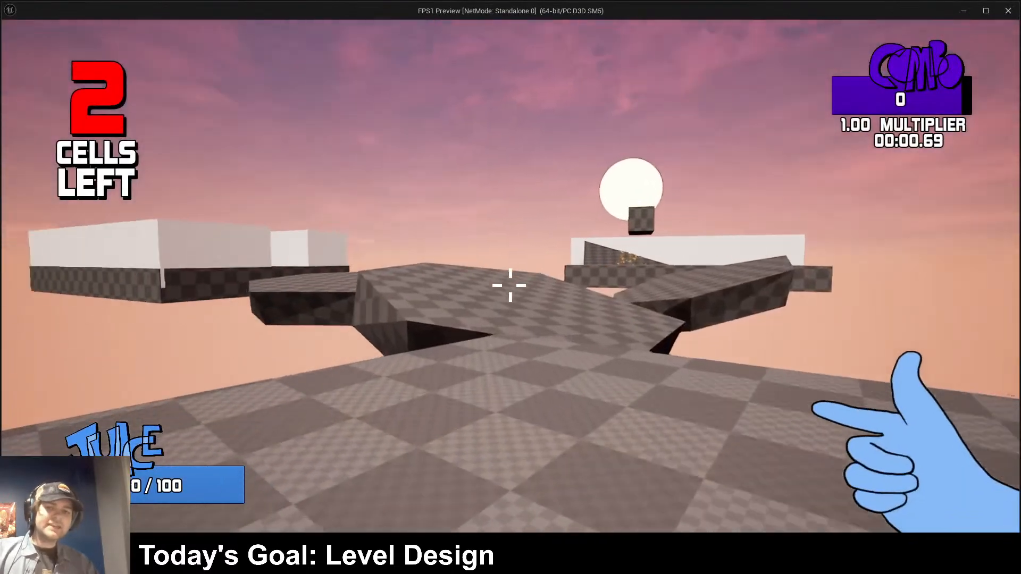
pyautogui.press('w')
pyautogui.press('space')
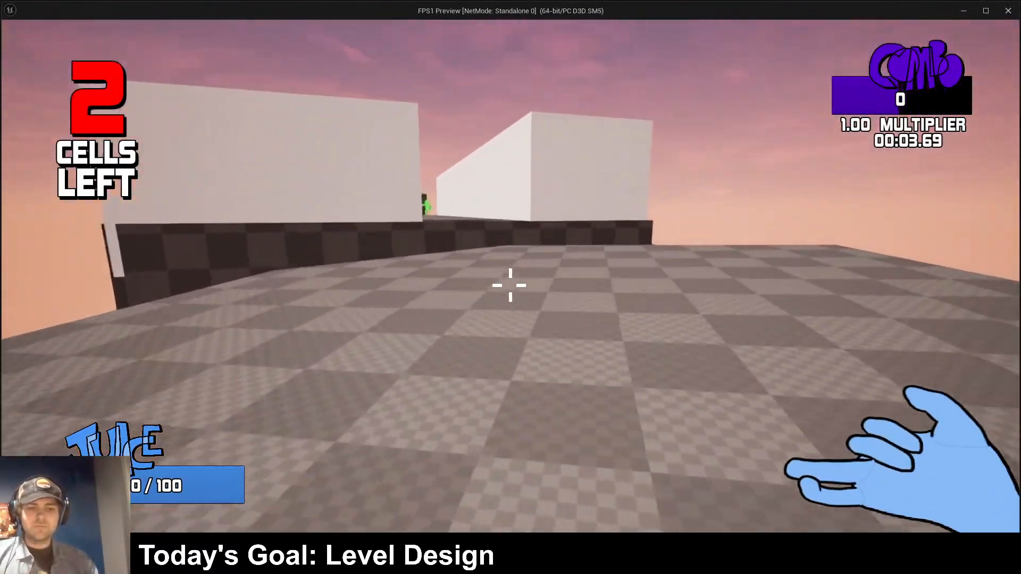
pyautogui.press('w')
pyautogui.click(511, 286)
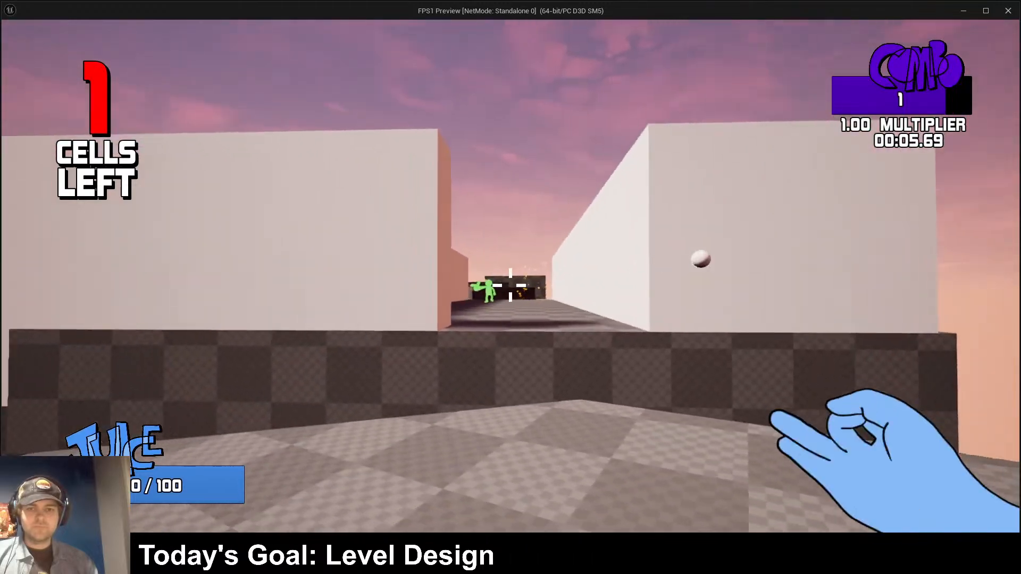
pyautogui.click(510, 285)
pyautogui.press('w')
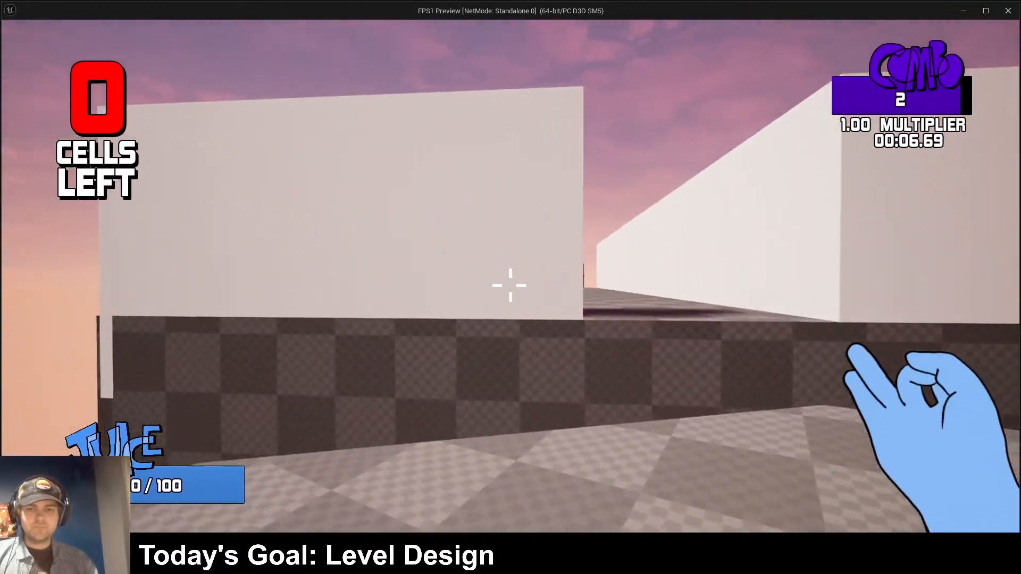
pyautogui.press('w')
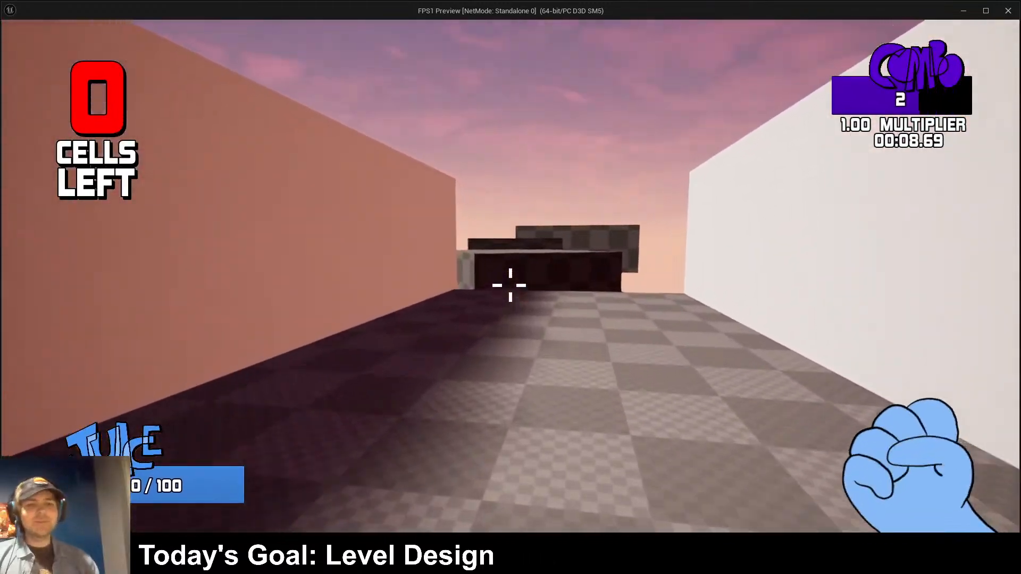
pyautogui.press('space')
pyautogui.press('w')
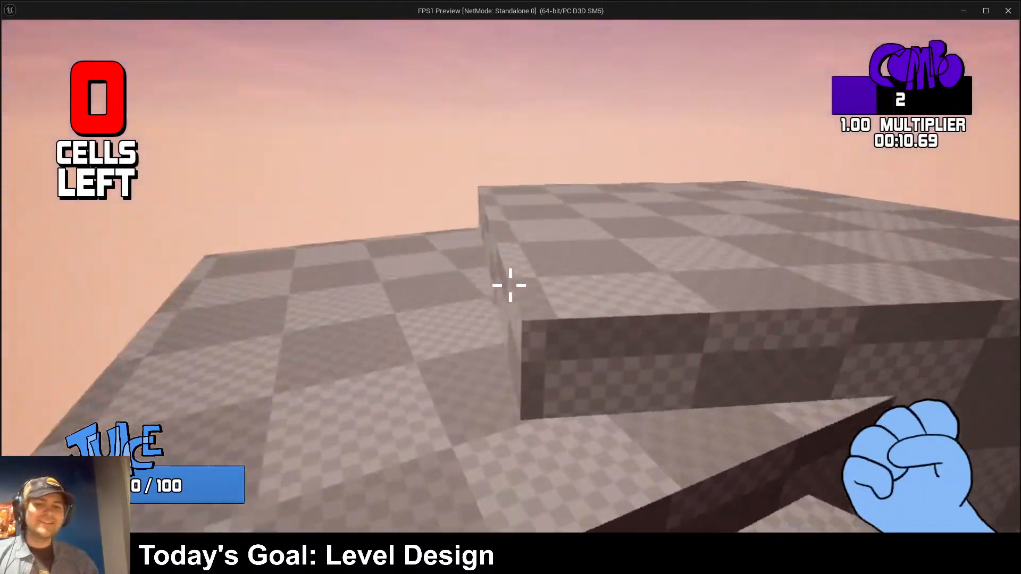
pyautogui.press('w')
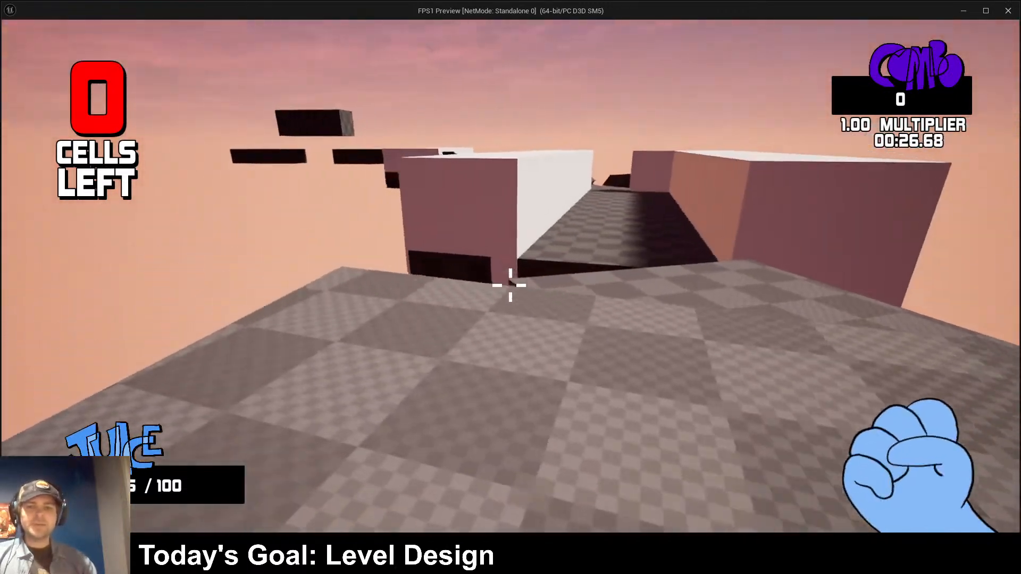
# - Play-test jumping among the stepped platforms and back over the corridor and its walls, and end the preview
pyautogui.press('w')
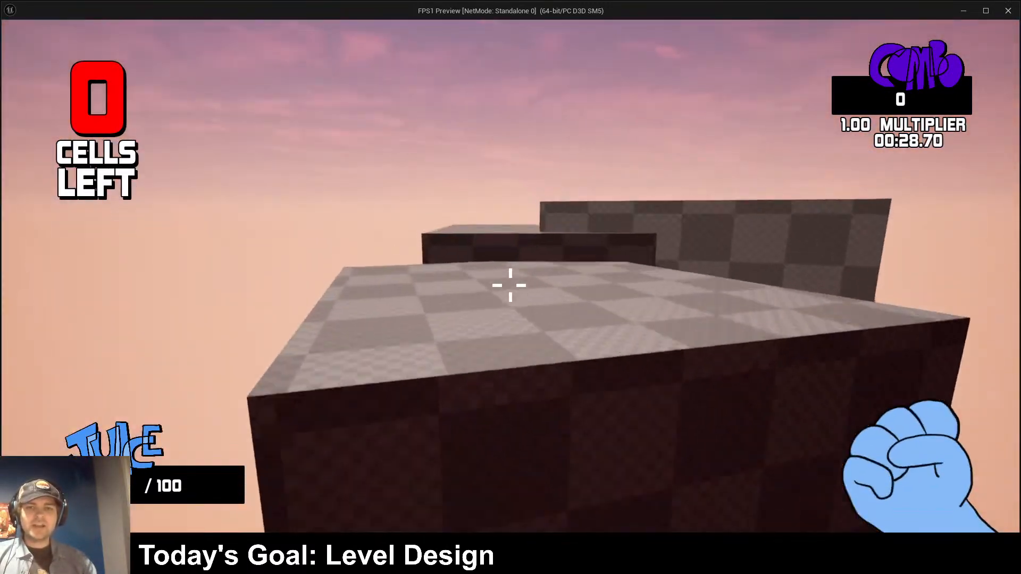
pyautogui.press('space')
pyautogui.press('w')
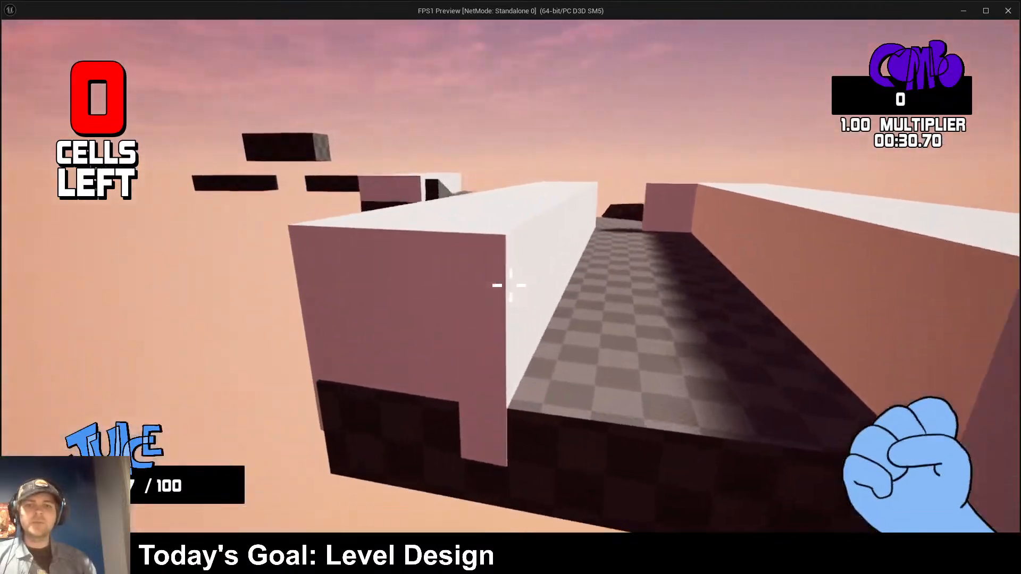
pyautogui.press('space')
pyautogui.press('w')
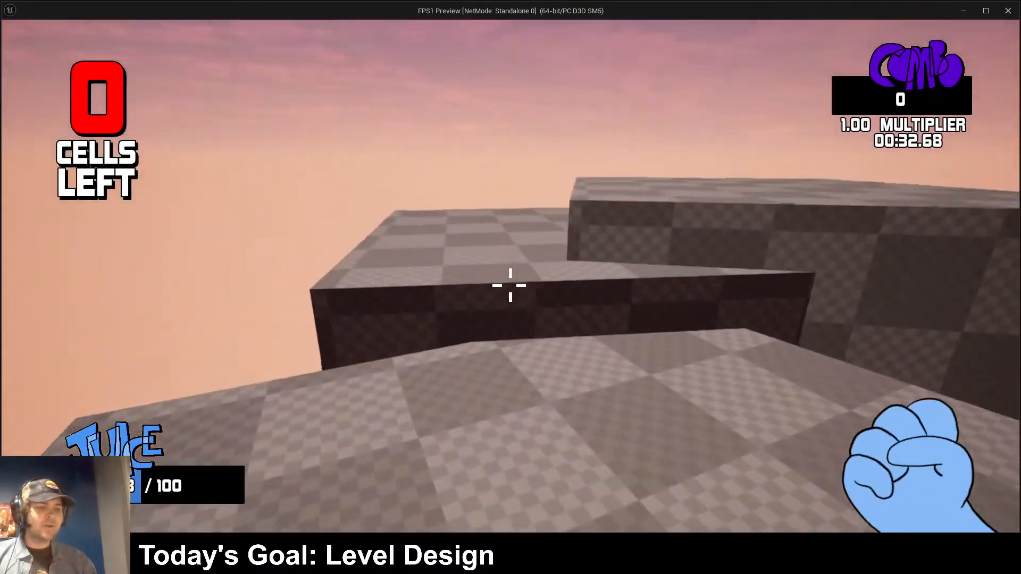
pyautogui.press('space')
pyautogui.press('space')
pyautogui.press('w')
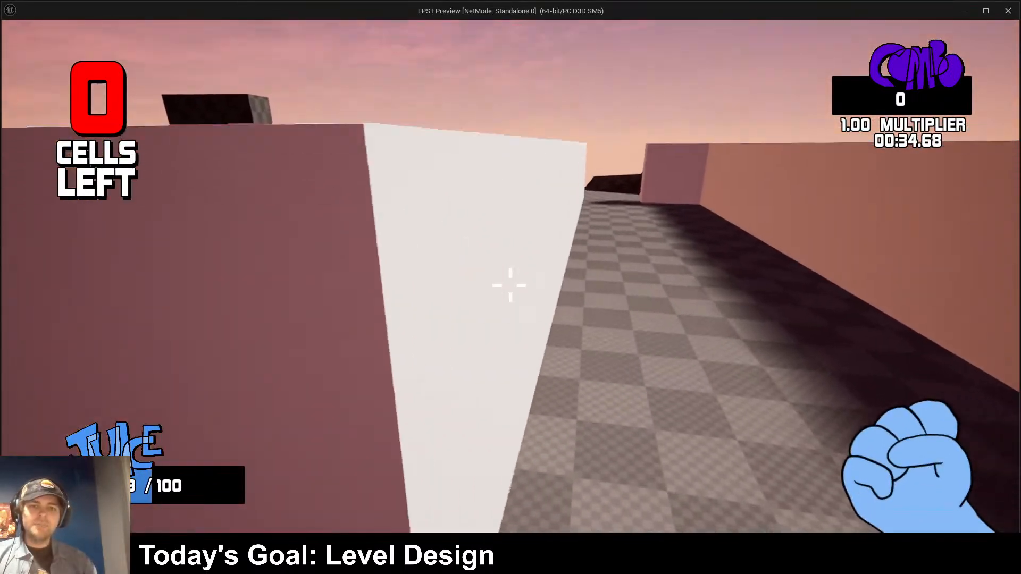
pyautogui.press('space')
pyautogui.press('w')
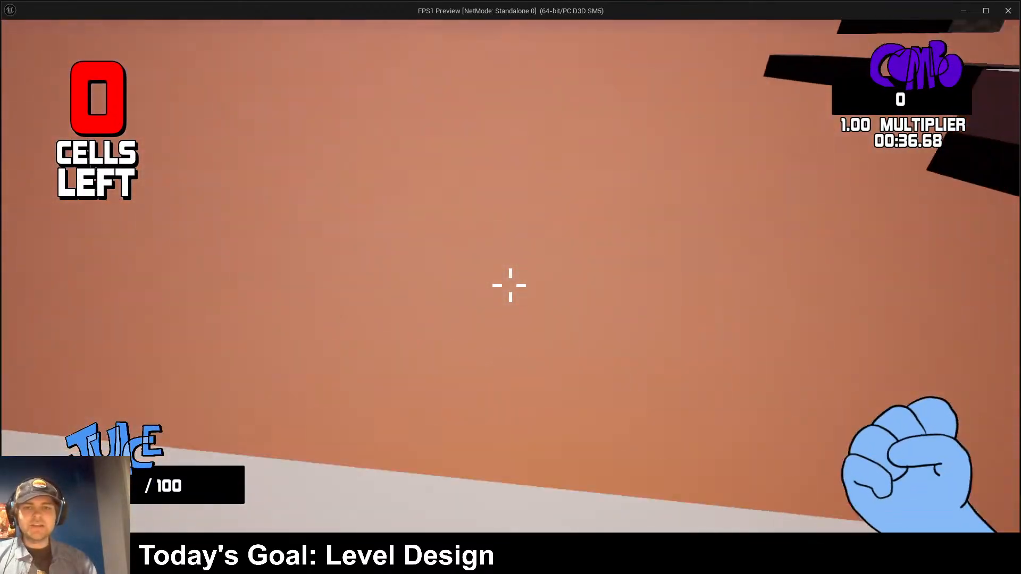
pyautogui.press('space')
pyautogui.press('w')
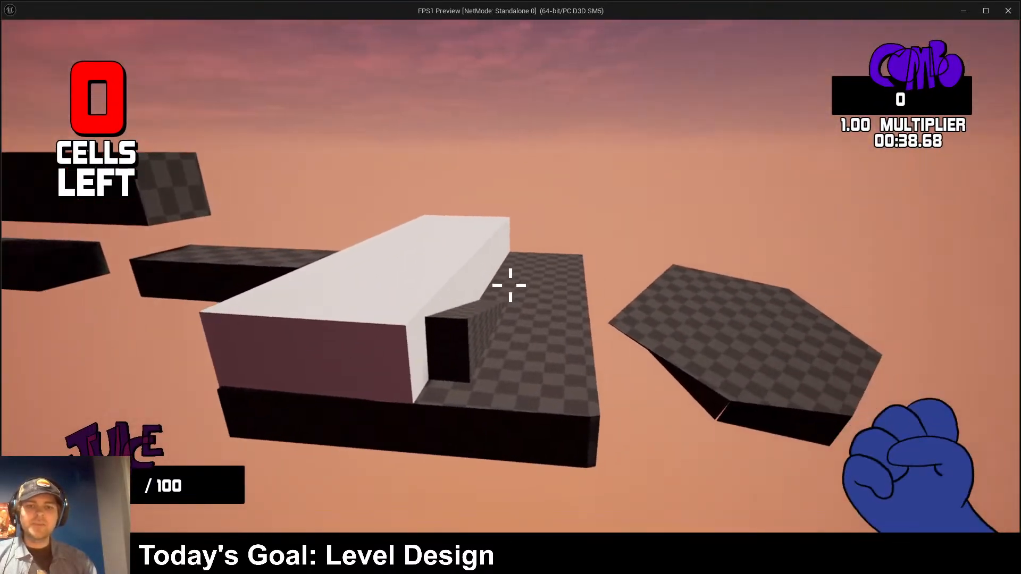
pyautogui.press('Escape')
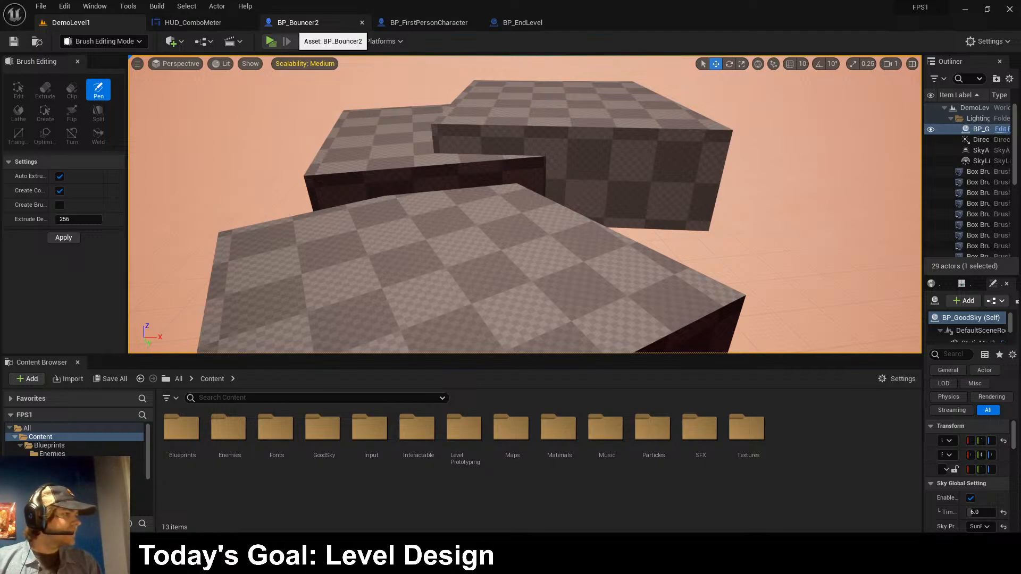
# - Play-test the approach to the corridor again while shooting at the Gunthers from outside its entrance, and end the preview
pyautogui.click(271, 41)
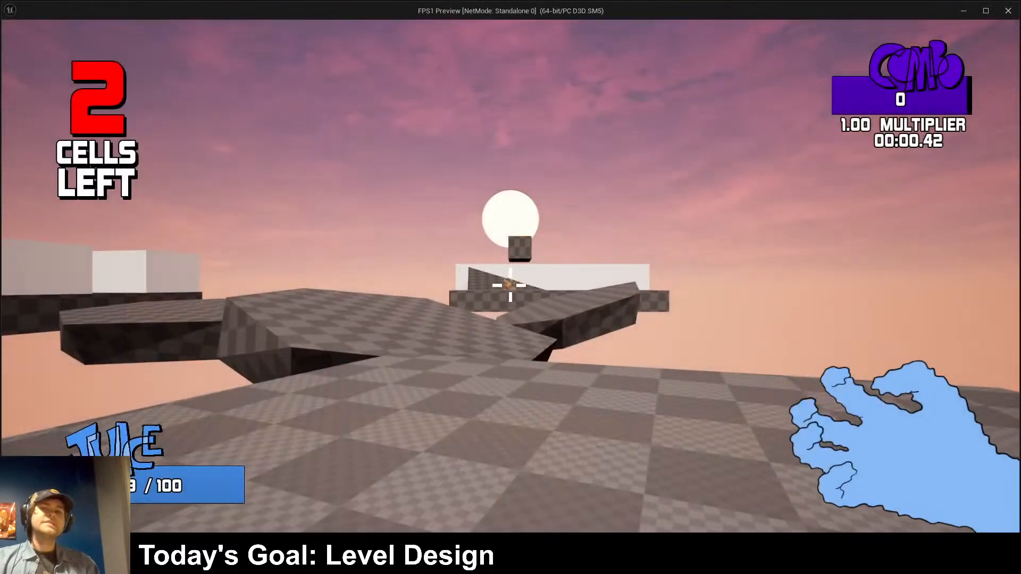
pyautogui.press('w')
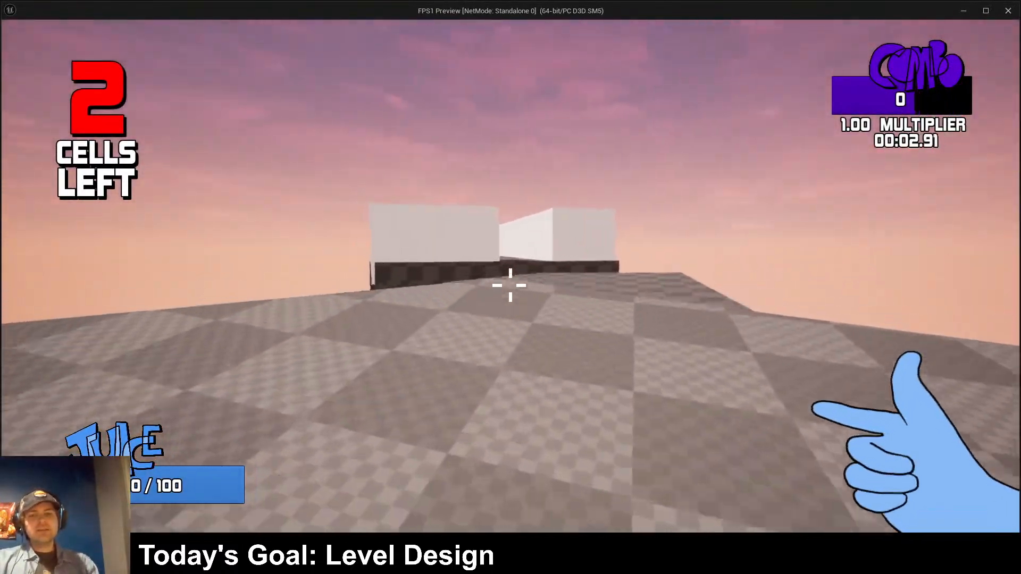
pyautogui.press('w')
pyautogui.click(510, 285)
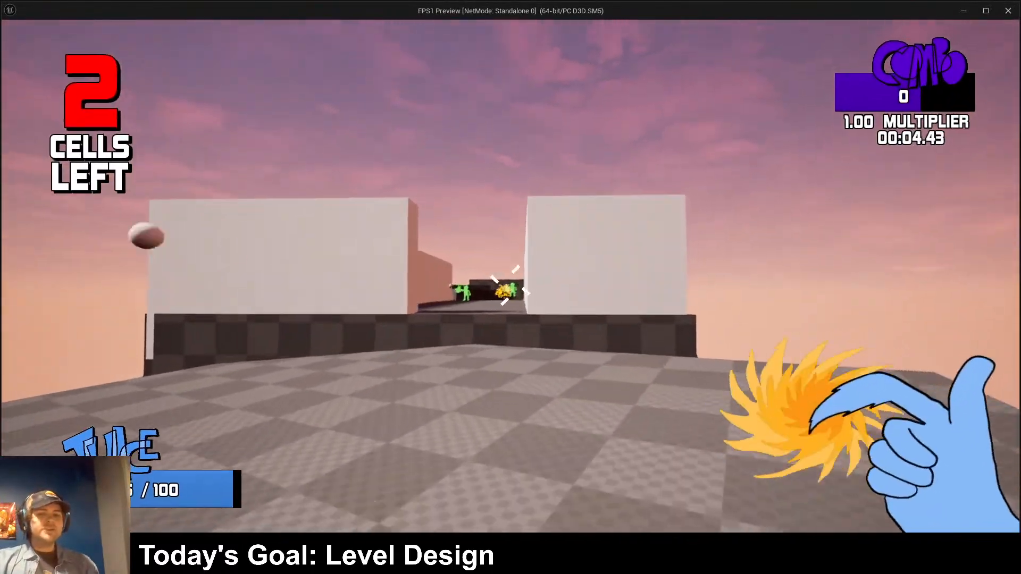
pyautogui.press('w')
pyautogui.click(510, 286)
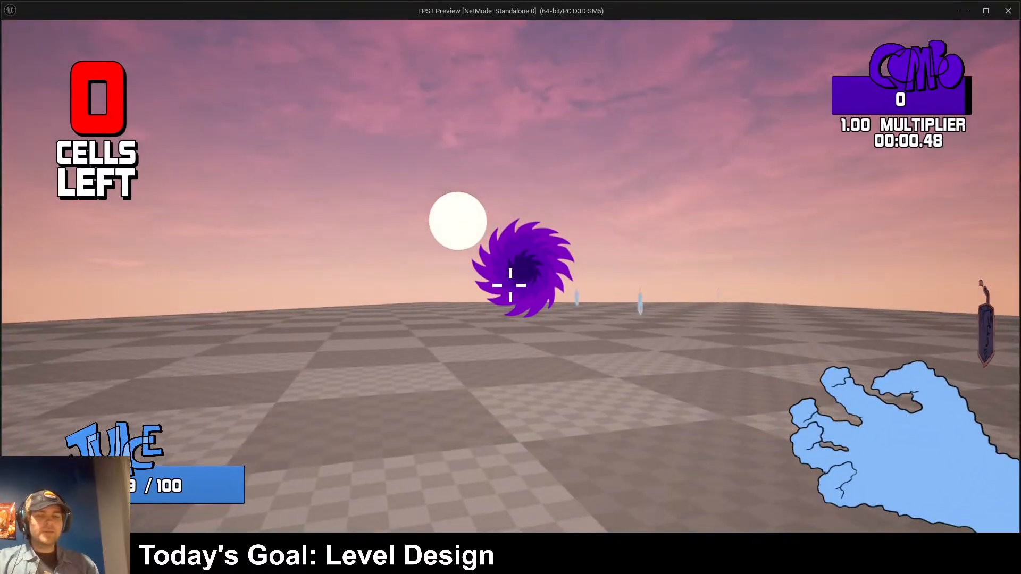
pyautogui.press('Escape')
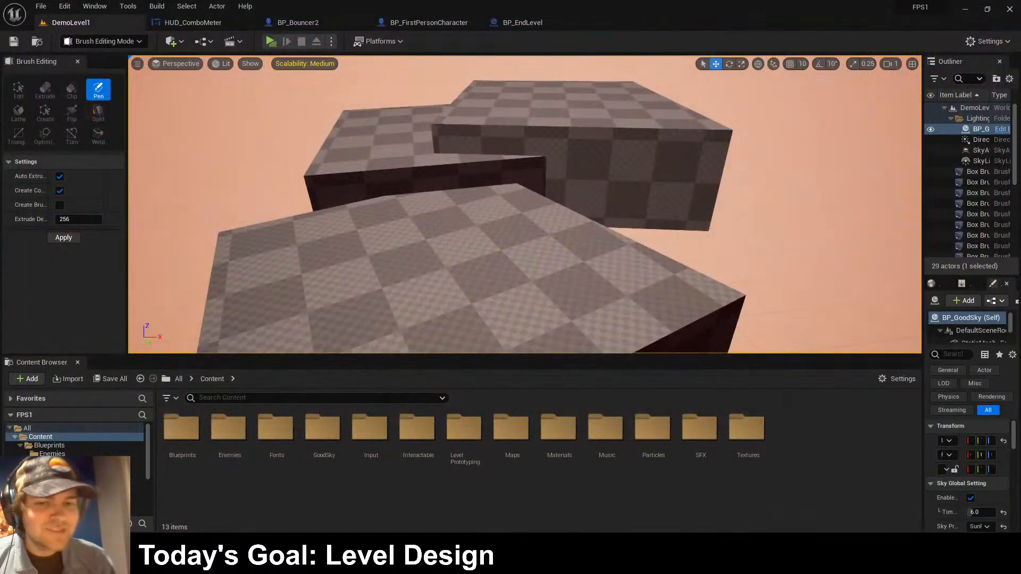
# - Duplicate the third platform, move the copy farther along as a fourth platform and rotate it about its vertical axis
pyautogui.click(565, 143)
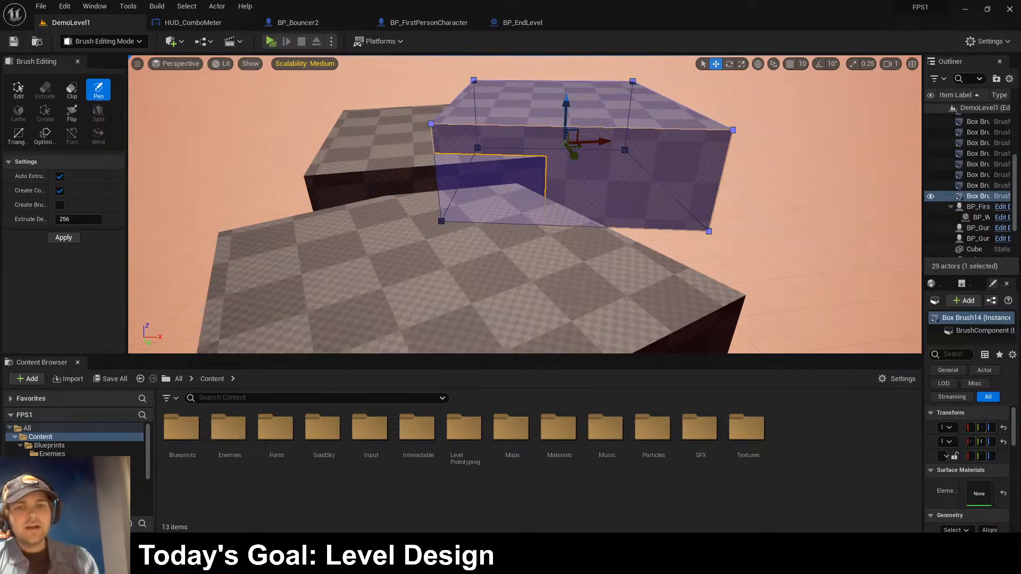
pyautogui.hotkey('ctrl', 'd')
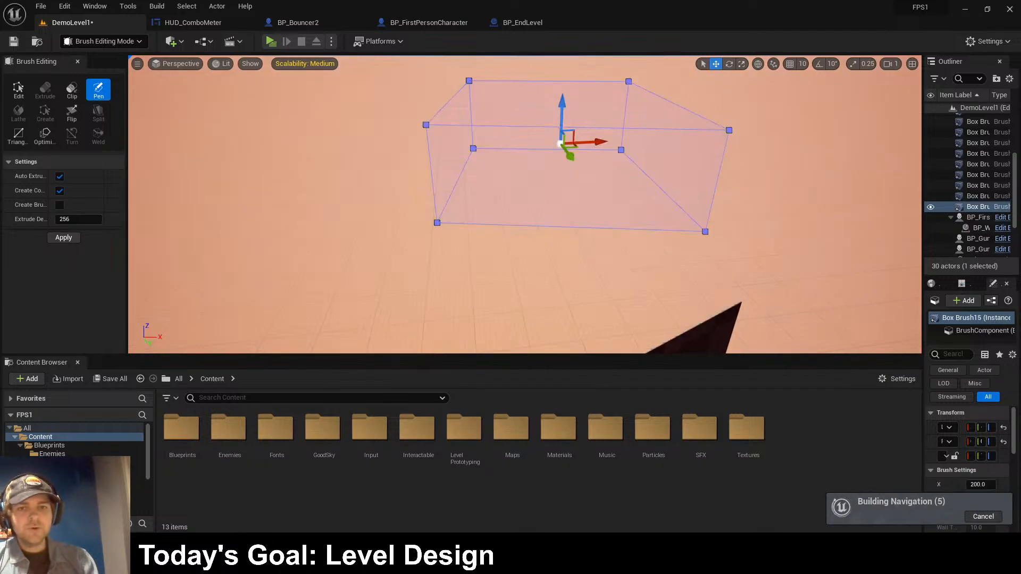
pyautogui.click(729, 64)
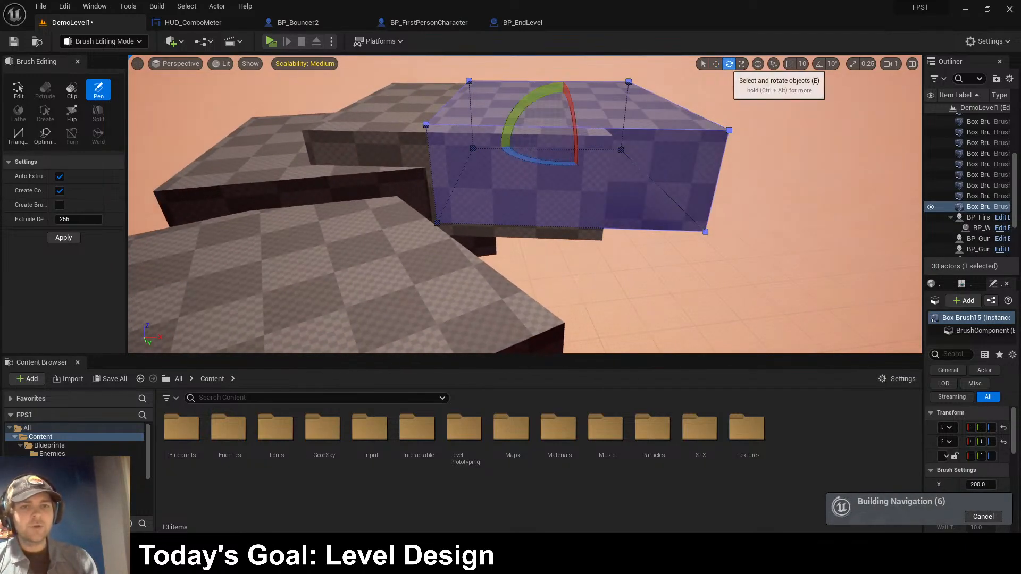
pyautogui.moveTo(542, 161); pyautogui.dragTo(500, 161)
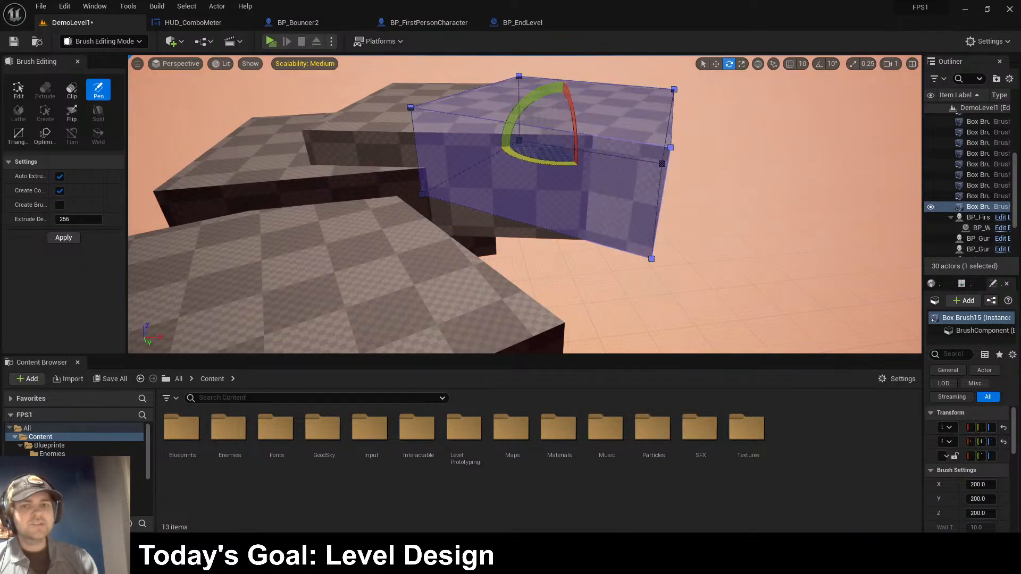
# - Raise the fourth rotated platform slightly and adjust its horizontal position so it steps up from the third
pyautogui.press('w')
pyautogui.click(561, 98)
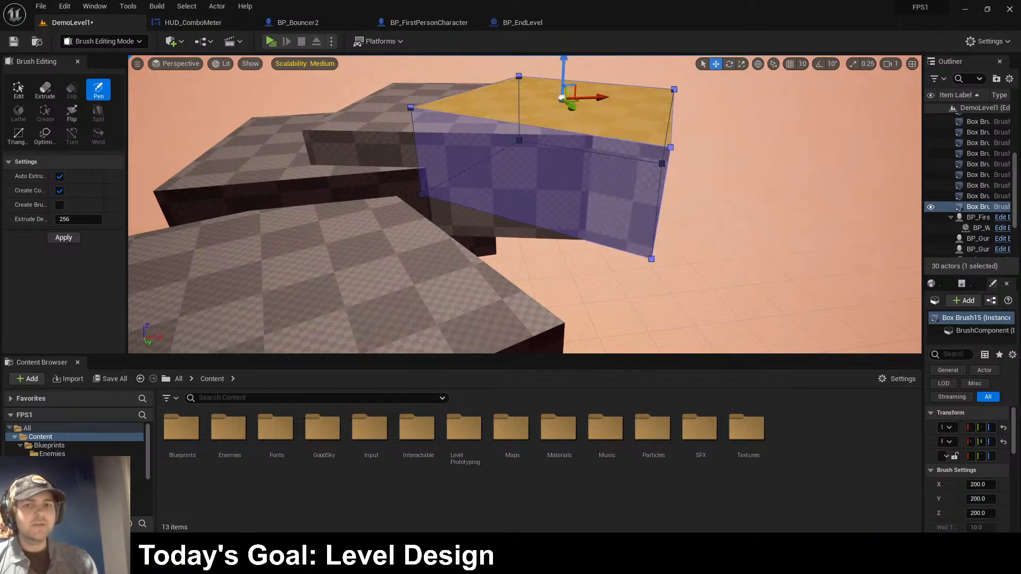
pyautogui.click(624, 186)
pyautogui.click(702, 186)
pyautogui.click(624, 183)
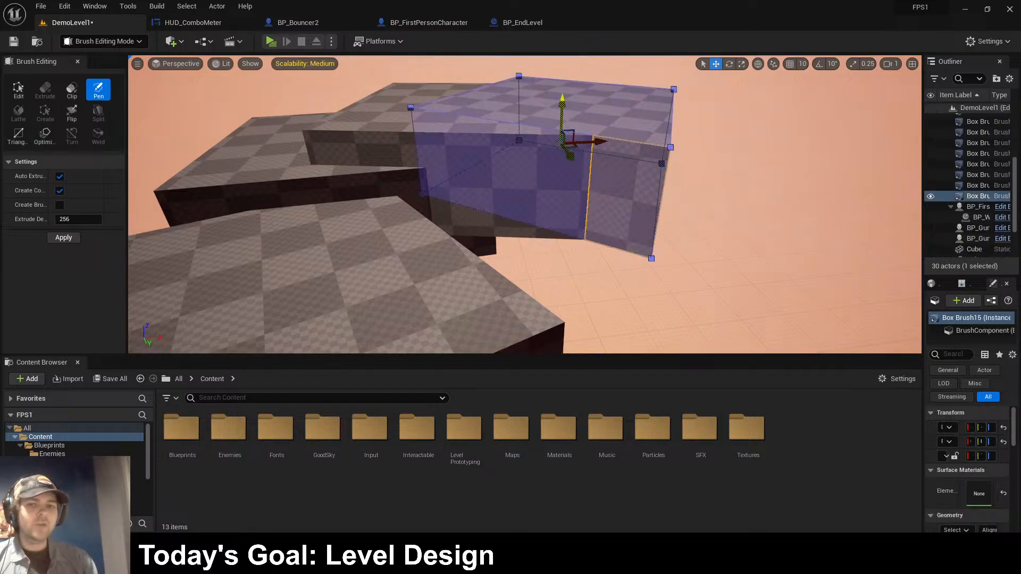
pyautogui.keyDown('shift'); pyautogui.moveTo(562, 109); pyautogui.dragTo(562, 91); pyautogui.keyUp('shift')
pyautogui.press('a')
pyautogui.moveTo(562, 91)
pyautogui.mouseDown(button='right')
pyautogui.moveTo(627, 82)
pyautogui.moveTo(627, 53)
pyautogui.moveTo(633, 101)
pyautogui.moveTo(643, 80)
pyautogui.mouseUp(button='right')
pyautogui.press('s')
pyautogui.moveTo(543, 224); pyautogui.dragTo(551, 227)
pyautogui.press('w')
pyautogui.moveTo(551, 227)
pyautogui.mouseDown(button='right')
pyautogui.moveTo(563, 218)
pyautogui.moveTo(473, 224)
pyautogui.mouseUp(button='right')
pyautogui.press('d')
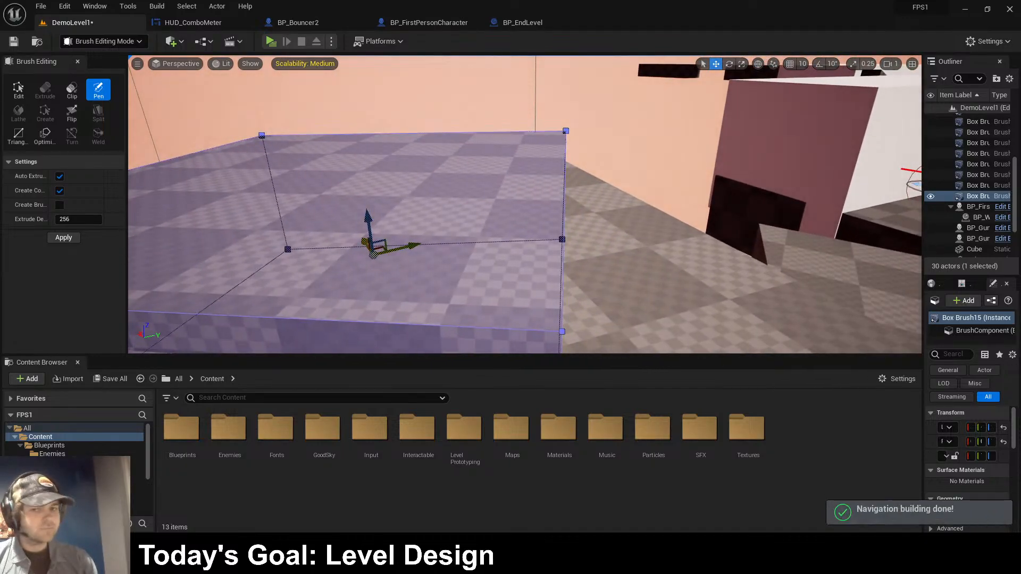
pyautogui.moveTo(366, 243); pyautogui.dragTo(369, 249)
# - Duplicate the fourth platform and move the copy sideways along its horizontal axis as a fifth platform
pyautogui.moveTo(370, 249)
pyautogui.mouseDown(button='right')
pyautogui.moveTo(388, 207)
pyautogui.moveTo(380, 260)
pyautogui.moveTo(367, 266)
pyautogui.mouseUp(button='right')
pyautogui.press('d')
pyautogui.press('s')
pyautogui.hotkey('ctrl', 'd')
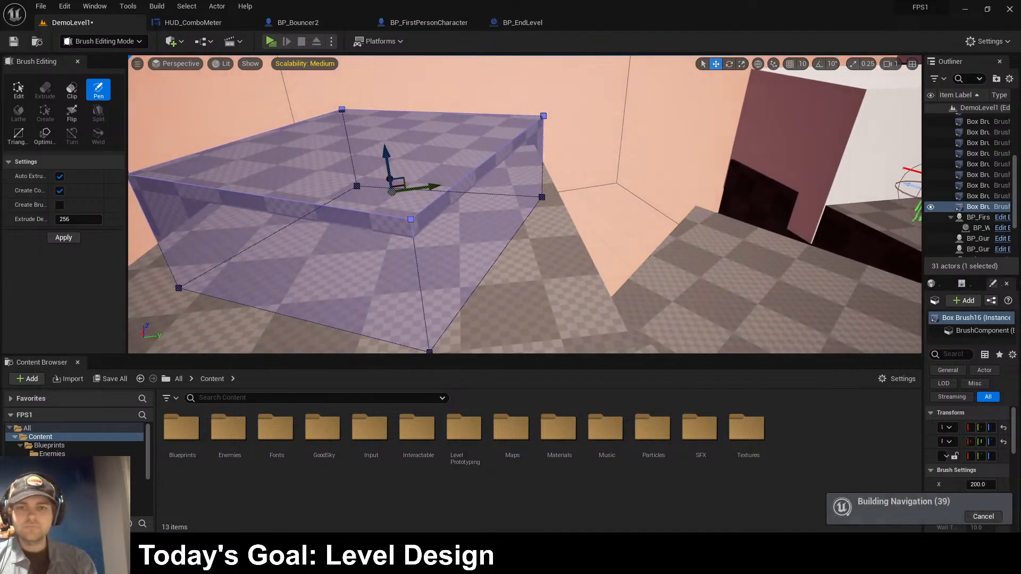
pyautogui.keyDown('shift'); pyautogui.moveTo(431, 187); pyautogui.dragTo(537, 179); pyautogui.keyUp('shift')
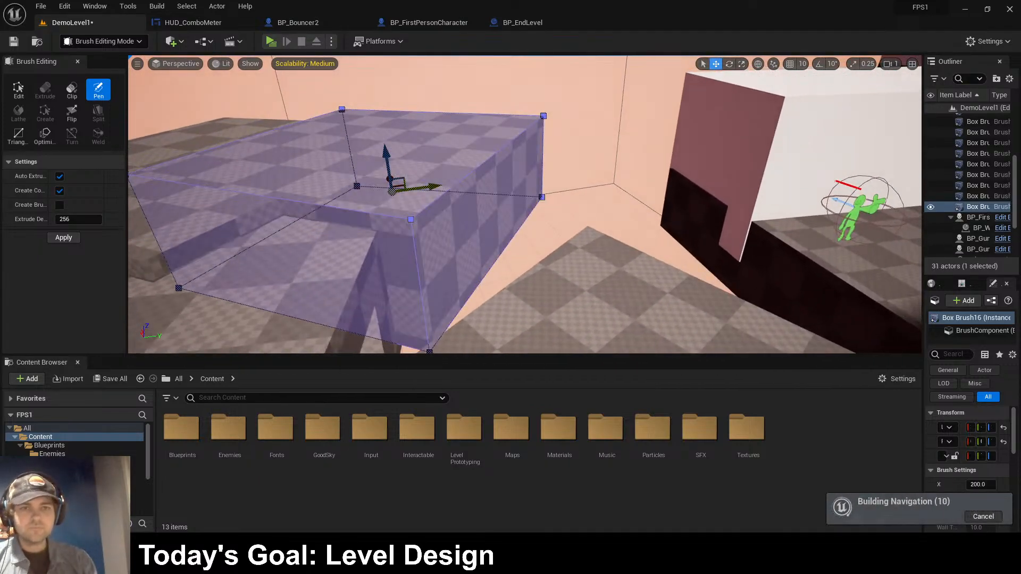
# - Rotate the fifth platform and shift it into place beside the other stepped platforms beyond the corridor
pyautogui.press('e')
pyautogui.moveTo(367, 213)
pyautogui.mouseDown()
pyautogui.moveTo(383, 217)
pyautogui.moveTo(396, 171)
pyautogui.moveTo(385, 150)
pyautogui.mouseUp()
pyautogui.press('w')
pyautogui.moveTo(385, 150); pyautogui.dragTo(518, 183, button='right')
pyautogui.moveTo(206, 222); pyautogui.dragTo(175, 229)
pyautogui.moveTo(204, 221)
pyautogui.mouseDown(button='right')
pyautogui.moveTo(122, 234)
pyautogui.moveTo(260, 220)
pyautogui.moveTo(245, 226)
pyautogui.mouseUp(button='right')
pyautogui.press('d')
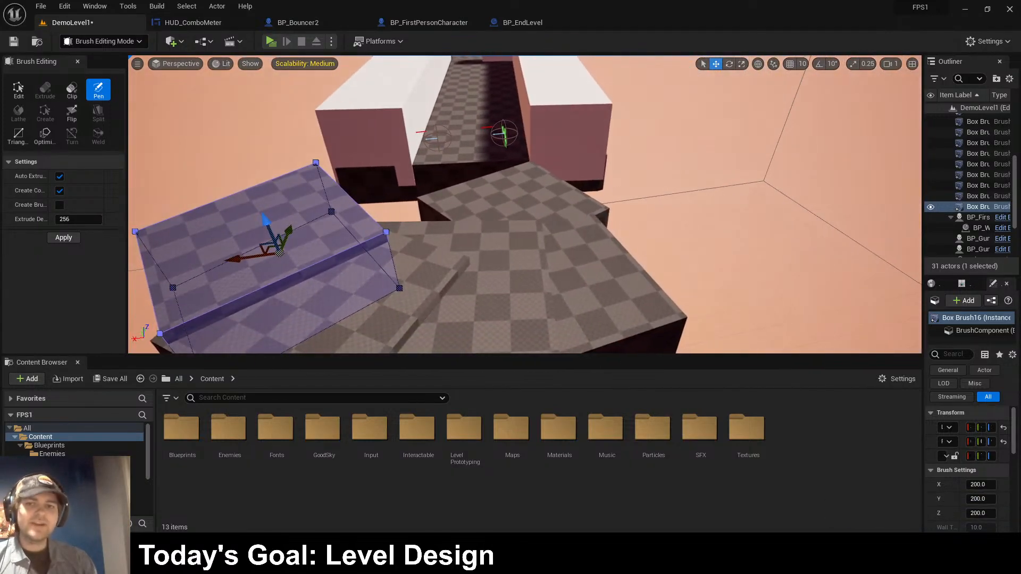
# - Save the level and play-test it, crossing the first platforms, shooting both Gunthers and running through the corridor
pyautogui.hotkey('ctrl', 's')
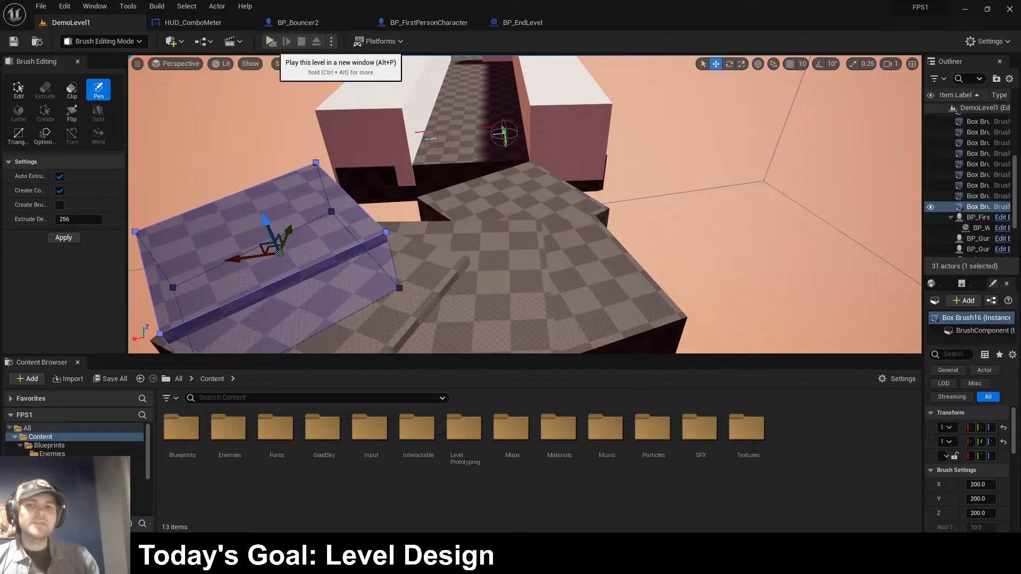
pyautogui.click(271, 42)
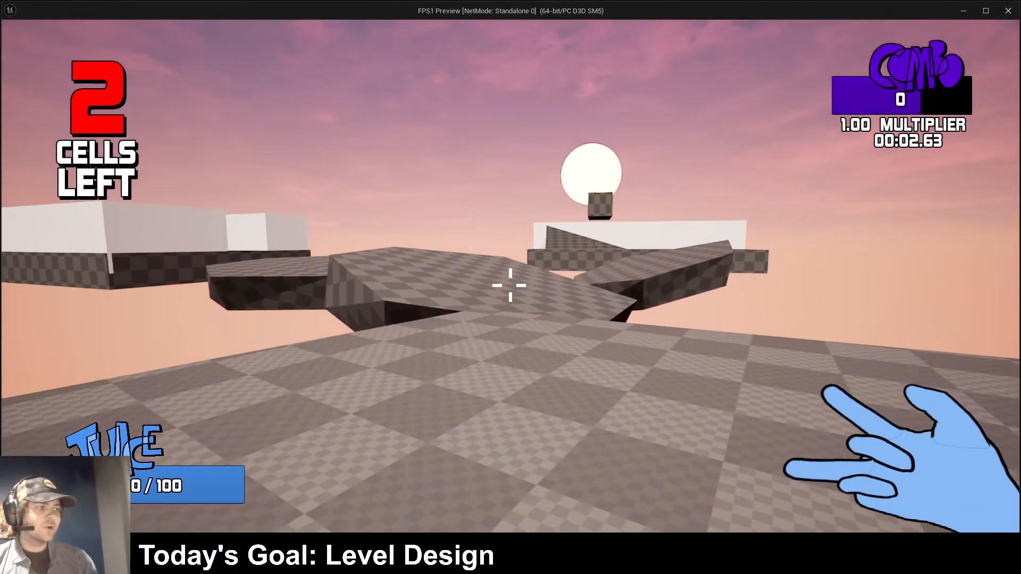
pyautogui.press('w')
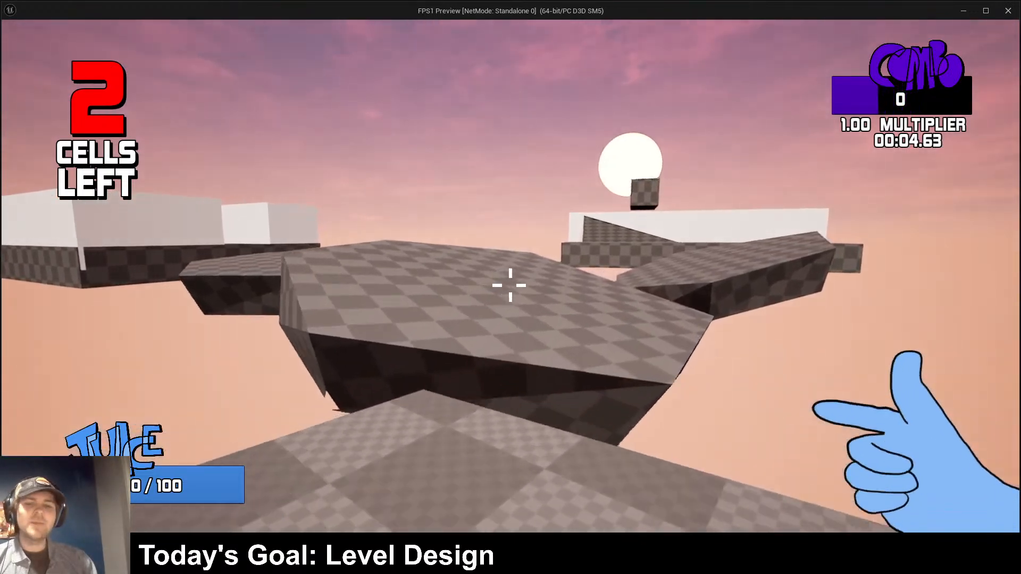
pyautogui.press('w')
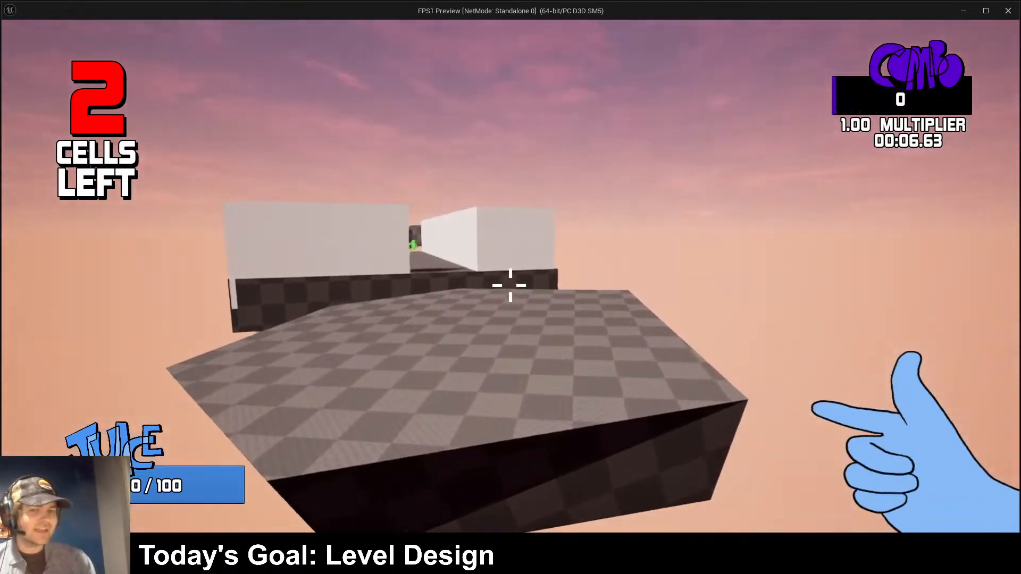
pyautogui.press('w')
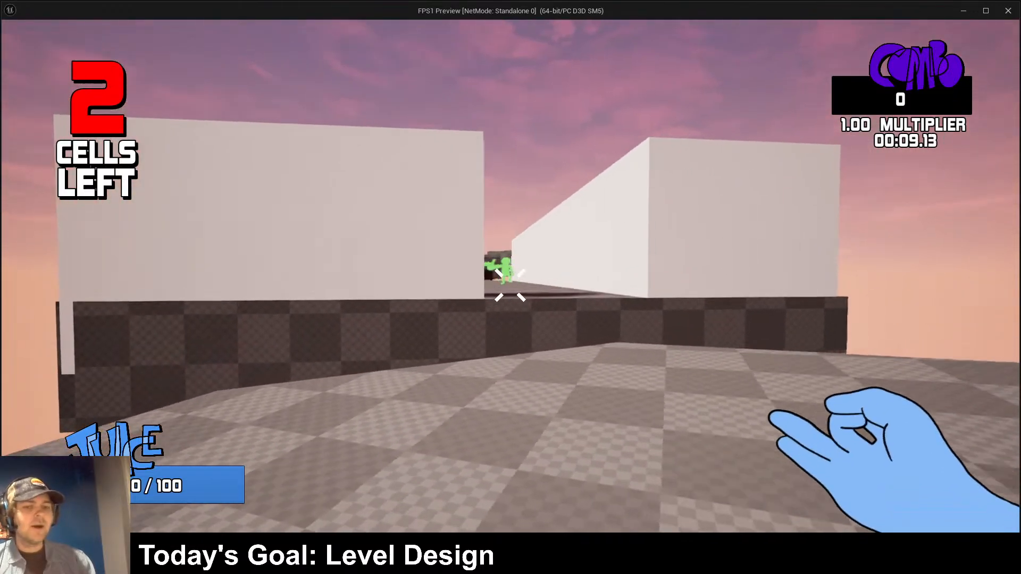
pyautogui.click(510, 285)
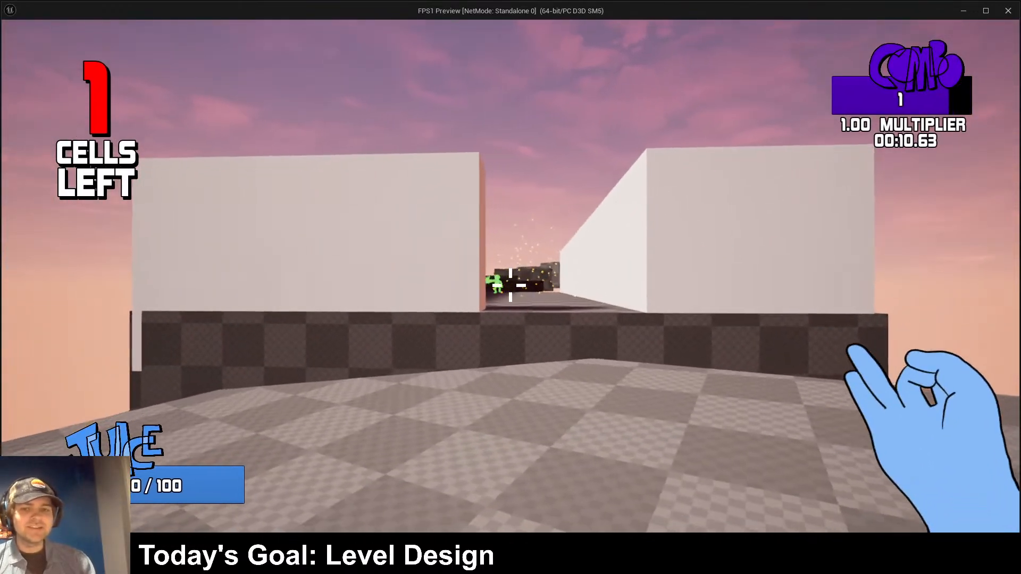
pyautogui.click(511, 286)
pyautogui.press('w')
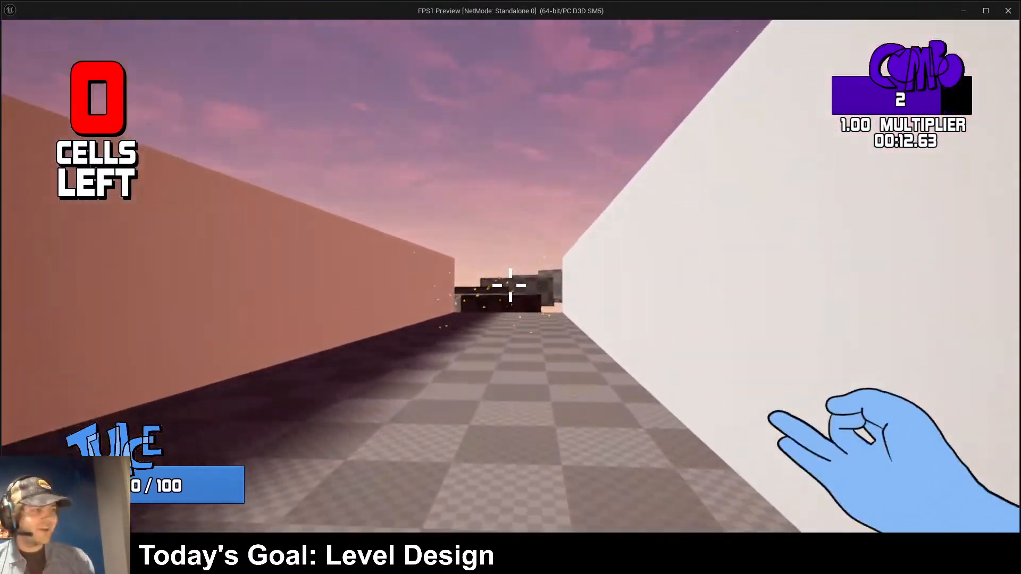
pyautogui.press('w')
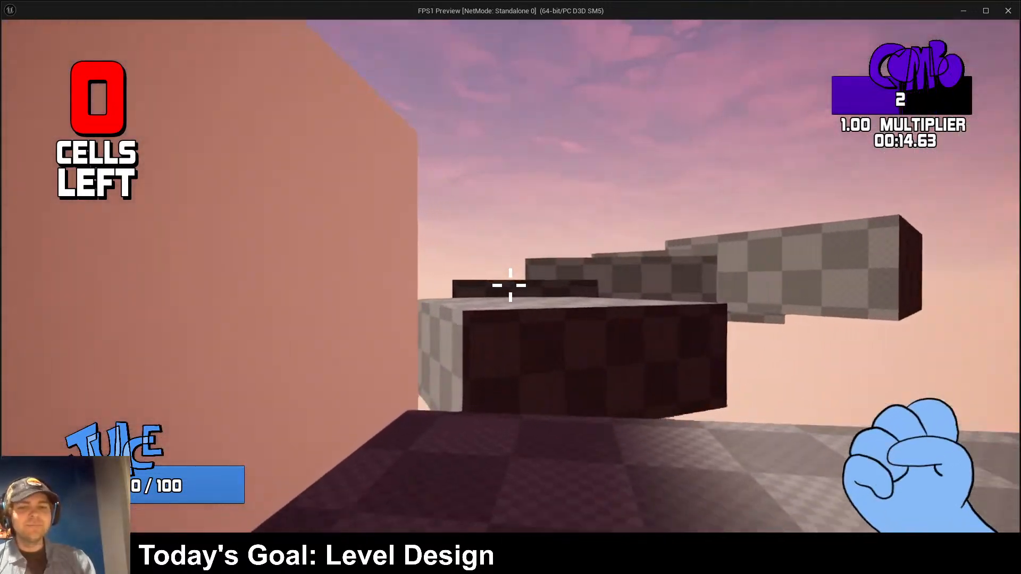
# - Play-test jumping up the stepped platforms and running back and forth along the corridor's wall tops, and end the preview
pyautogui.press('space')
pyautogui.press('w')
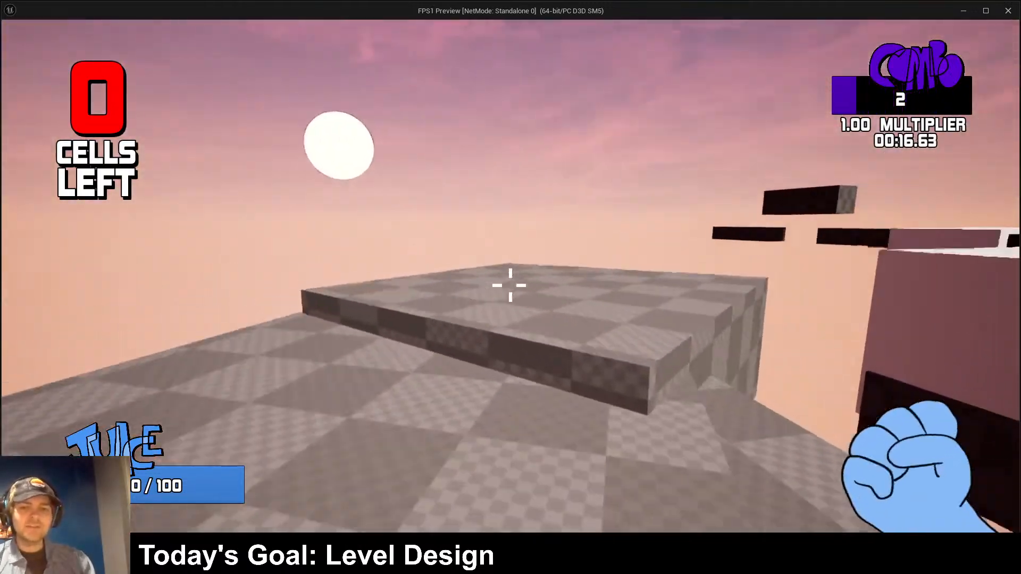
pyautogui.press('w')
pyautogui.press('space')
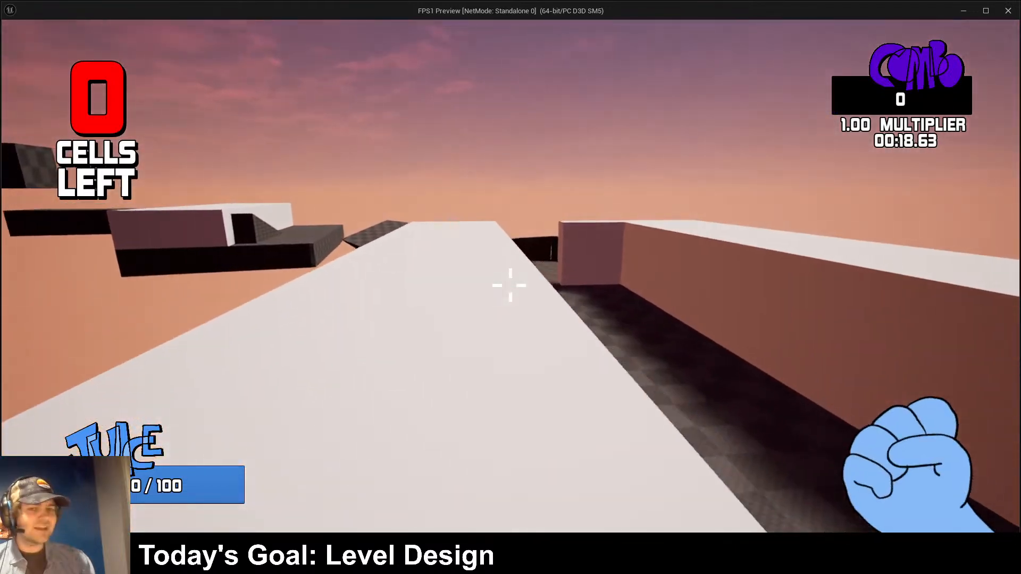
pyautogui.press('w')
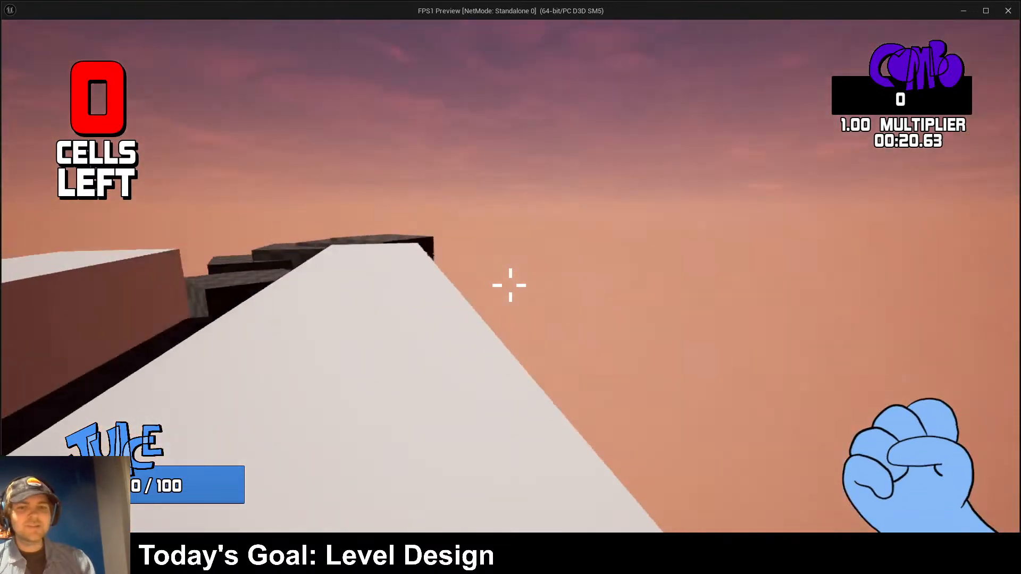
pyautogui.press('w')
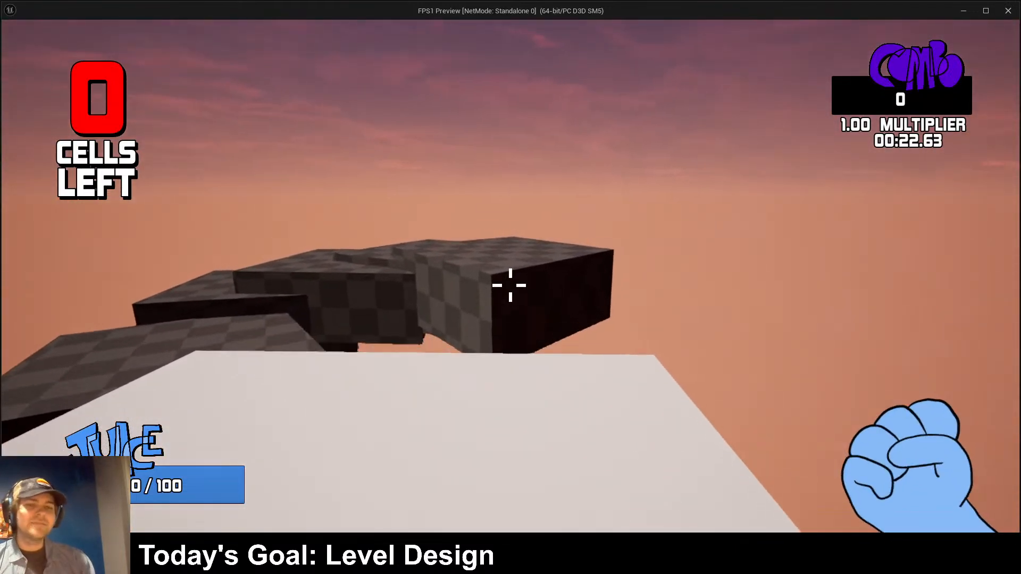
pyautogui.press('Escape')
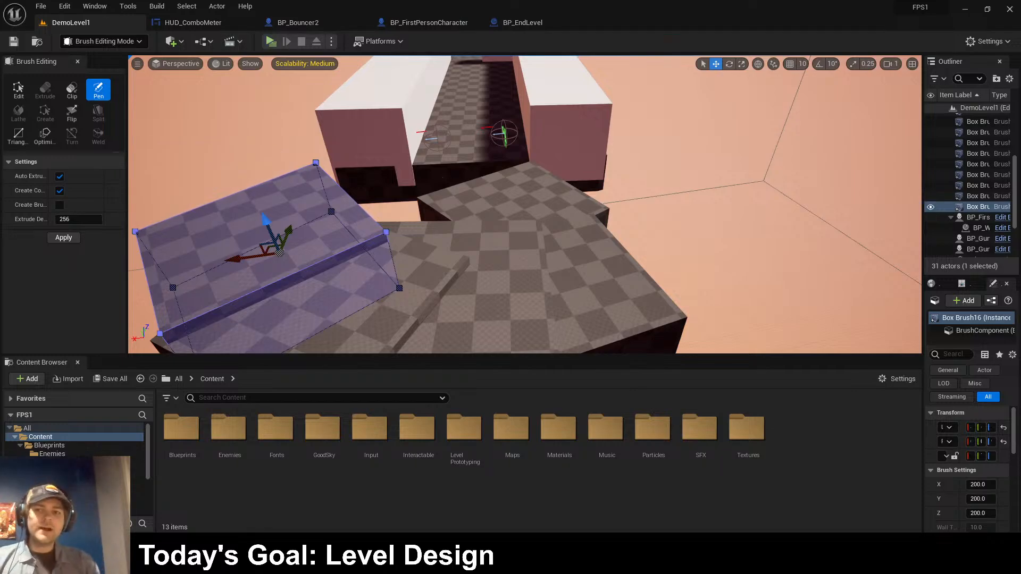
# - Deselect the fifth platform, play-test jumping and dashing across the starting platforms toward the corridor, and end the preview
pyautogui.click(250, 122)
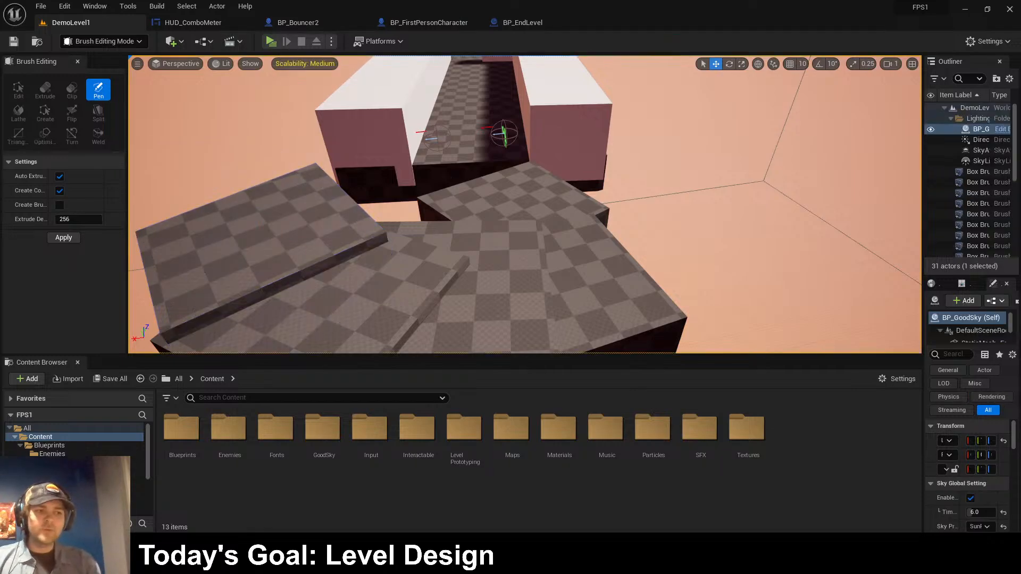
pyautogui.moveTo(250, 122); pyautogui.dragTo(228, 112, button='right')
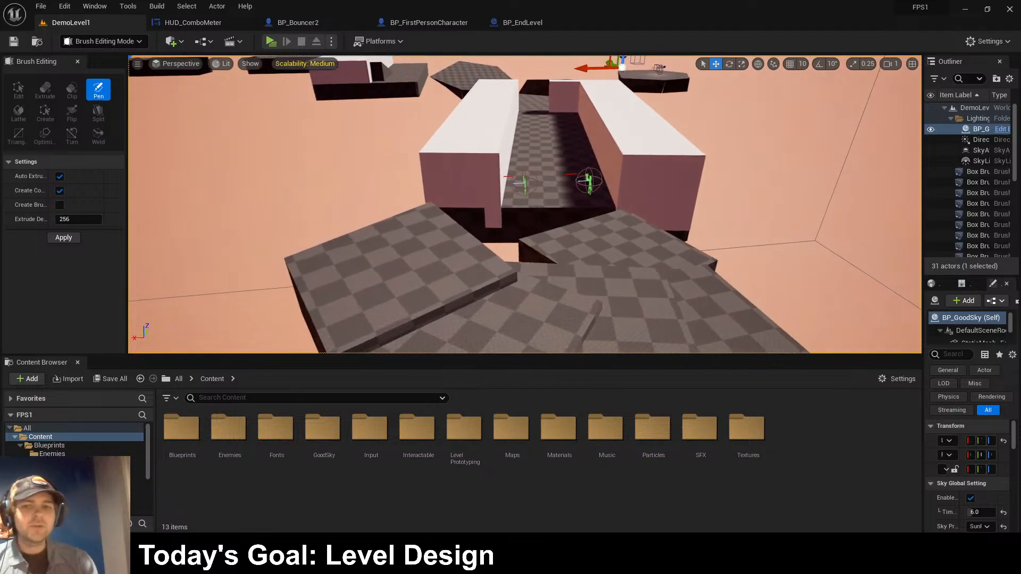
pyautogui.click(271, 41)
pyautogui.press('w')
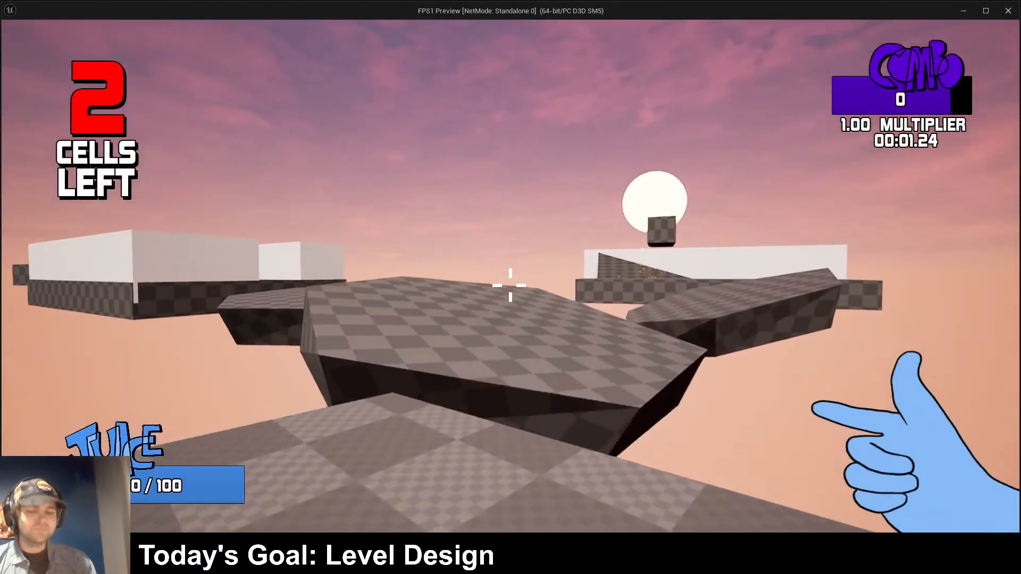
pyautogui.press('space')
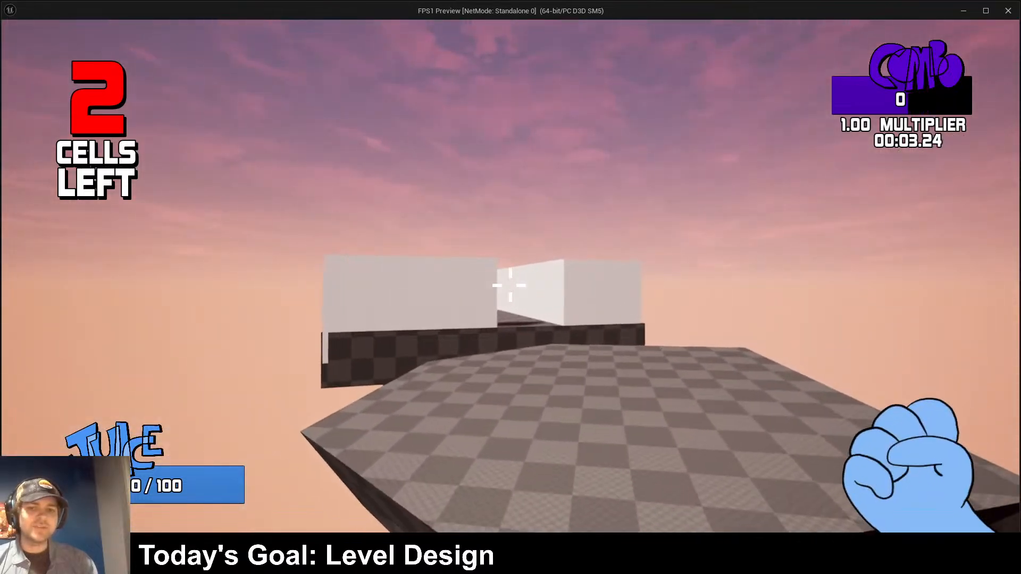
pyautogui.press('space')
pyautogui.press('shift')
pyautogui.press('Escape')
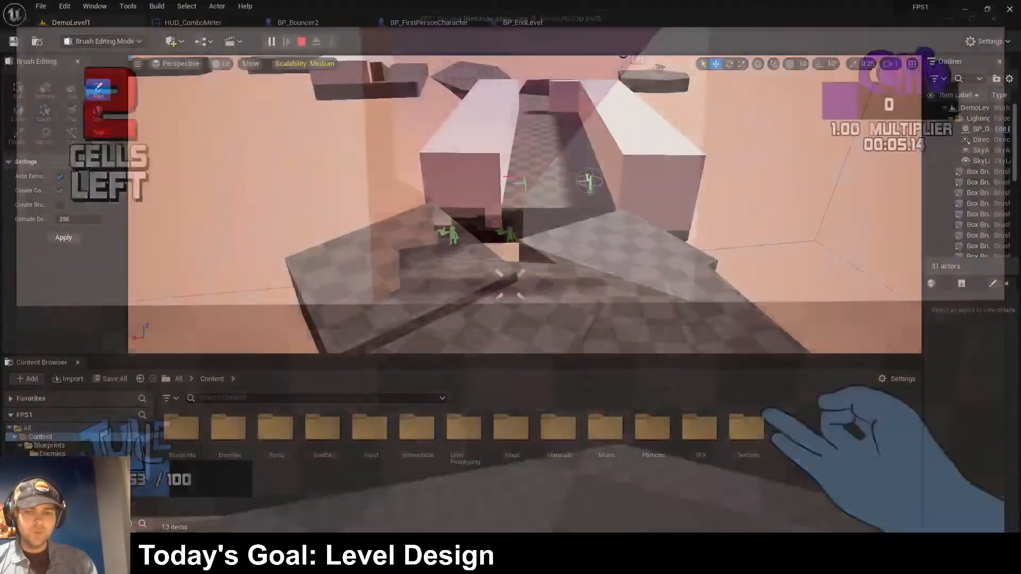
# - Play-test a high jump and dash above the corridor entrance from the starting platforms, and end the preview
pyautogui.click(271, 41)
pyautogui.press('w')
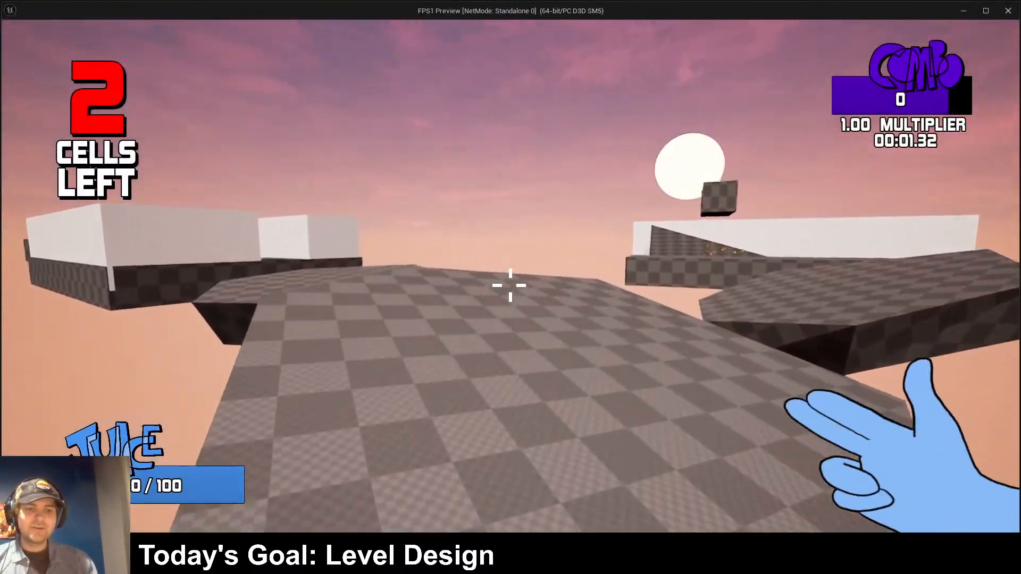
pyautogui.press('space')
pyautogui.press('shift')
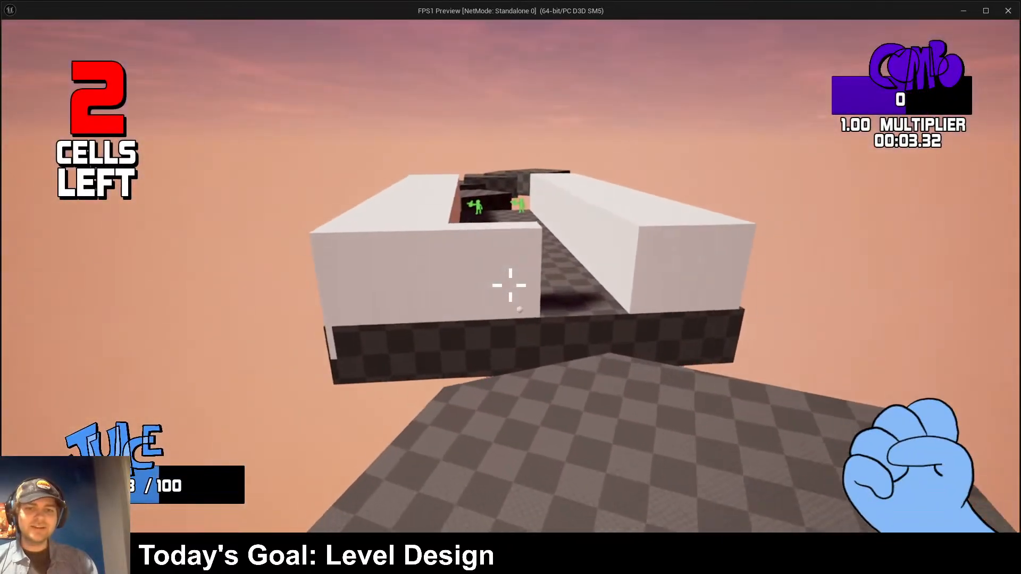
pyautogui.press('Escape')
# - Play-test a jump and dash from the starting platform to the platform in front of the corridor, and end the preview
pyautogui.hotkey('alt', 'p')
pyautogui.press('w')
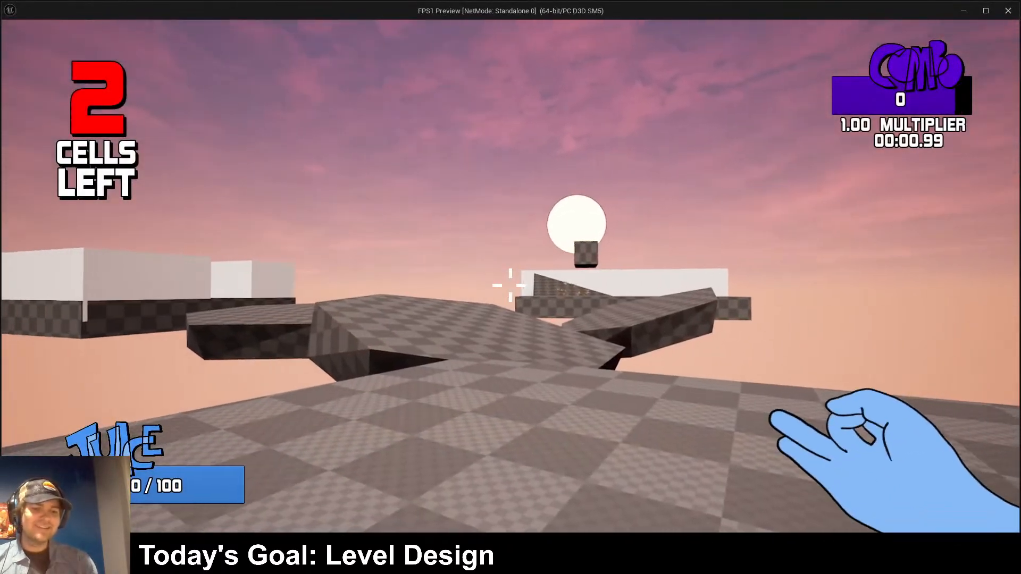
pyautogui.press('w')
pyautogui.press('space')
pyautogui.press('shift')
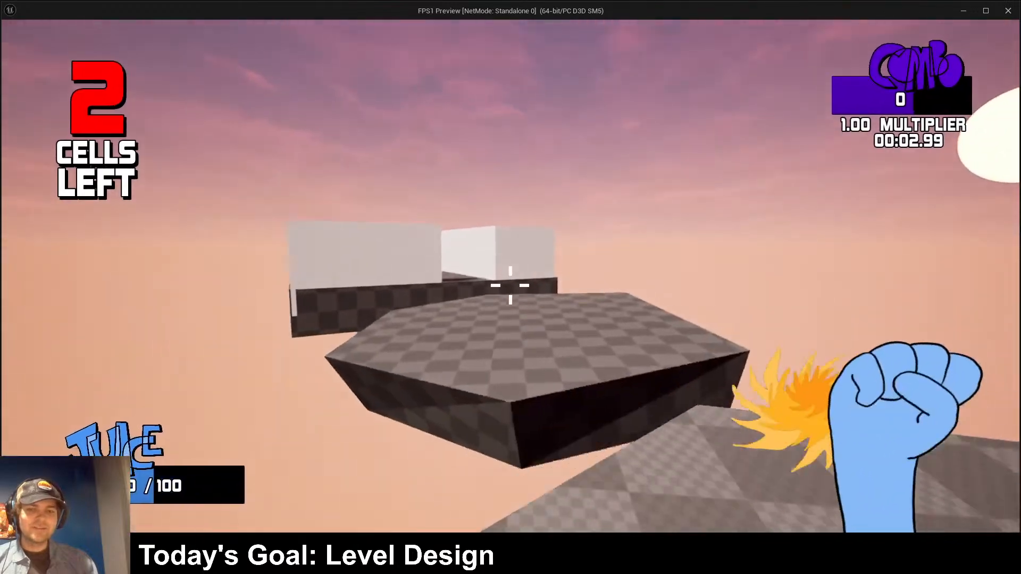
pyautogui.press('space')
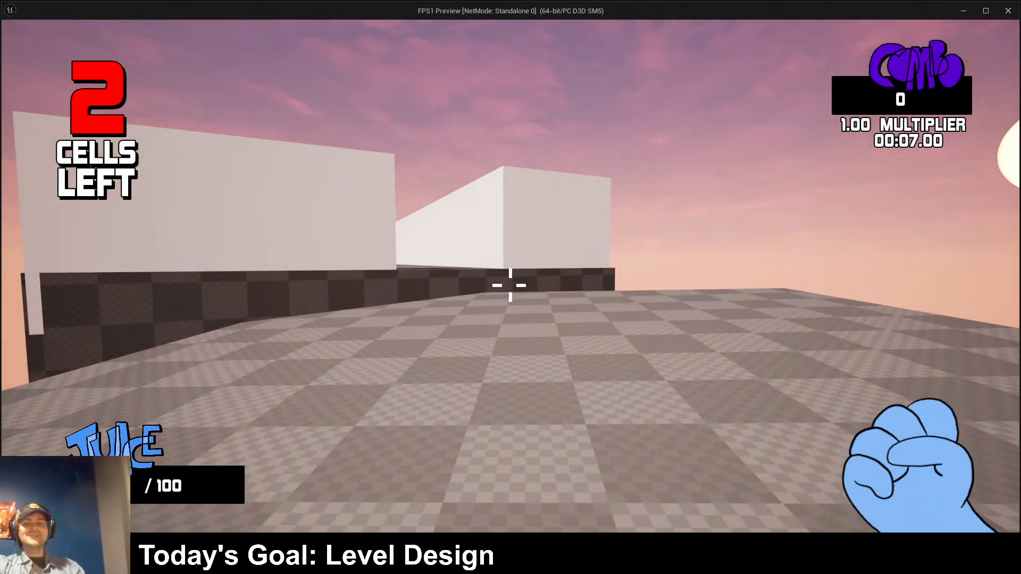
pyautogui.press('Escape')
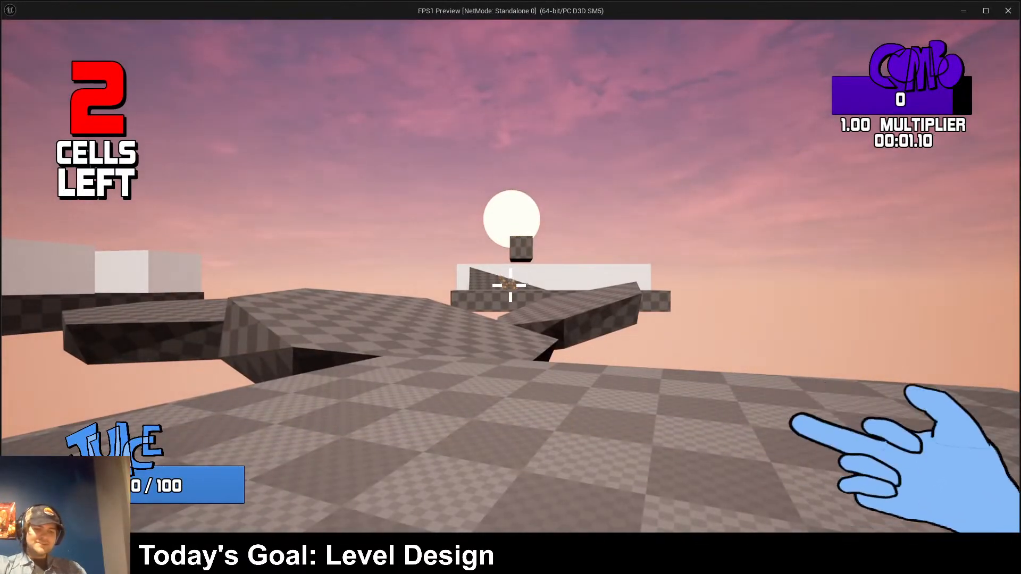
# - Play-test short jumps and attacks from the starting platform toward the next platform, and end the preview
pyautogui.press('space')
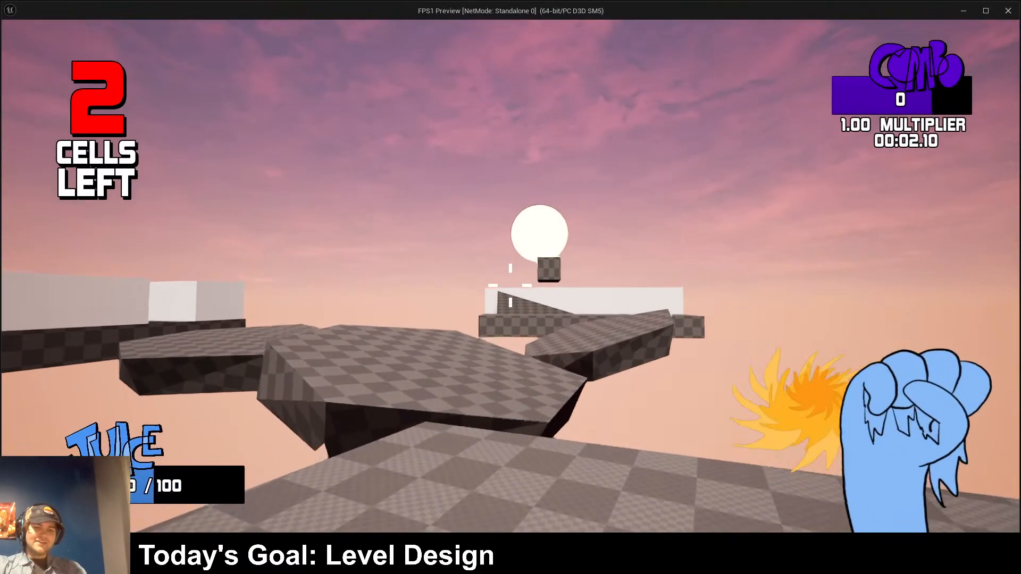
pyautogui.press('Escape')
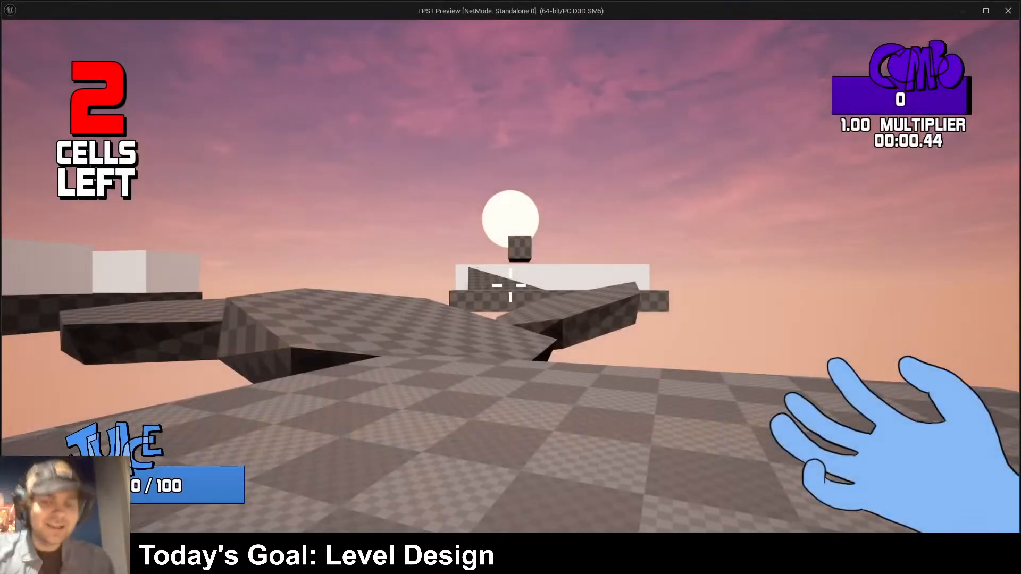
pyautogui.click(510, 286)
pyautogui.click(510, 286)
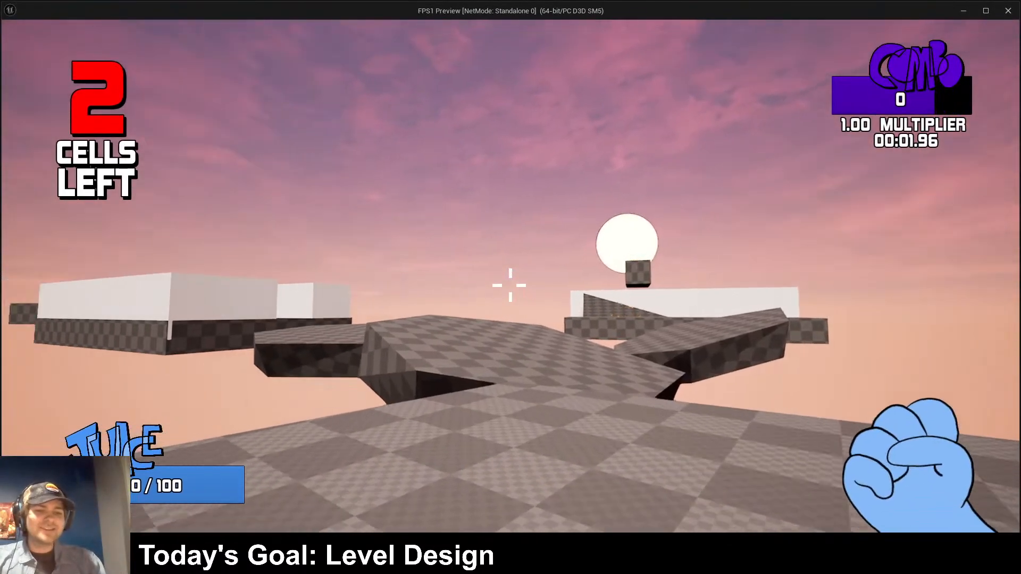
pyautogui.click(510, 286)
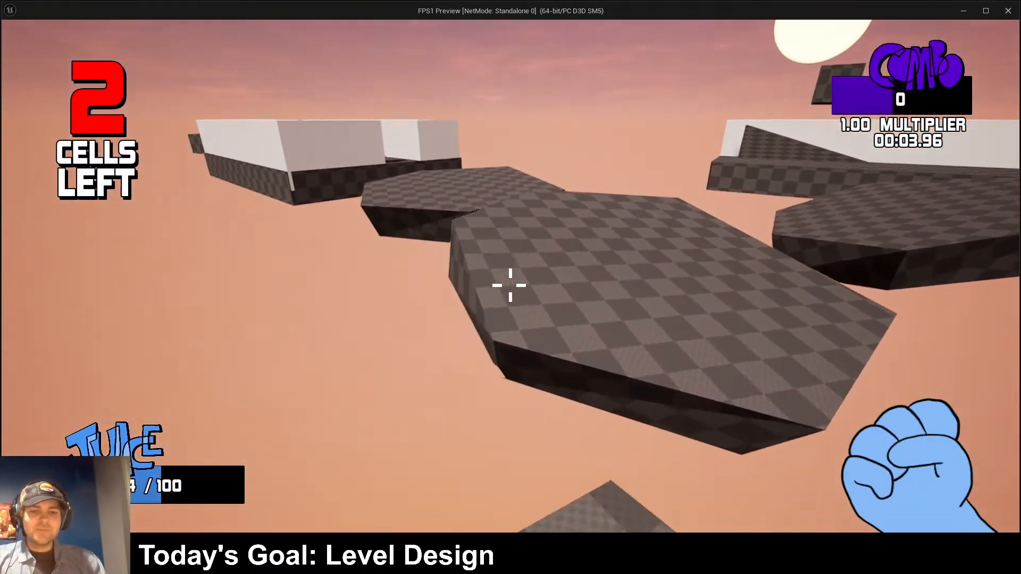
pyautogui.press('Escape')
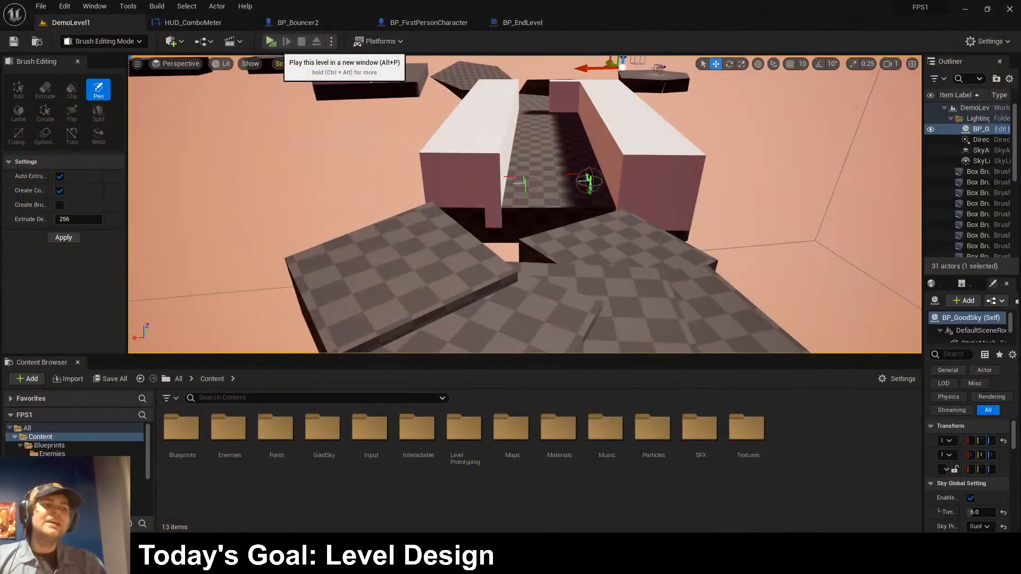
# - Play-test the route from the starting platforms to the corridor, attack its Gunther guards from above, and end the preview
pyautogui.click(271, 41)
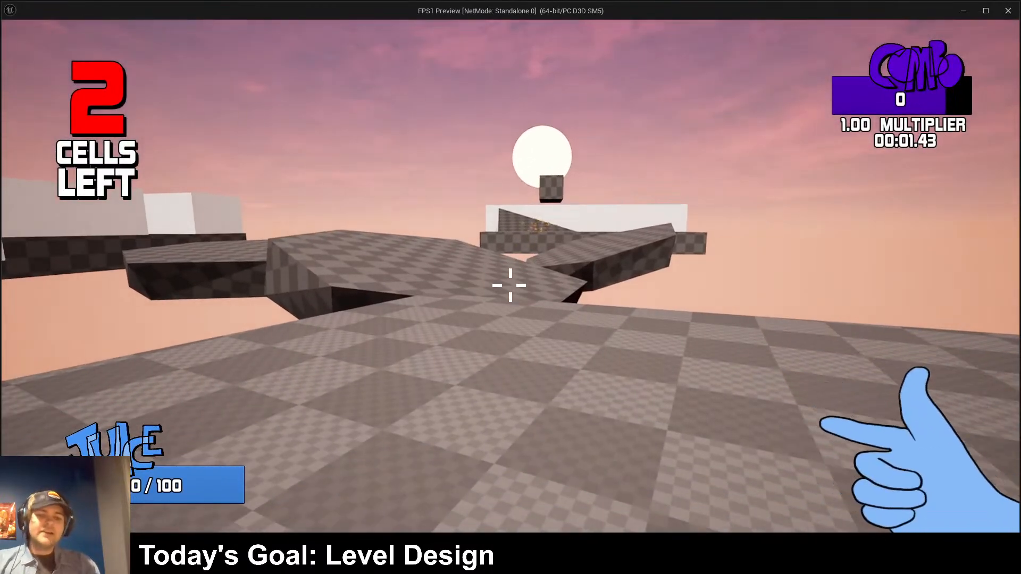
pyautogui.press('w')
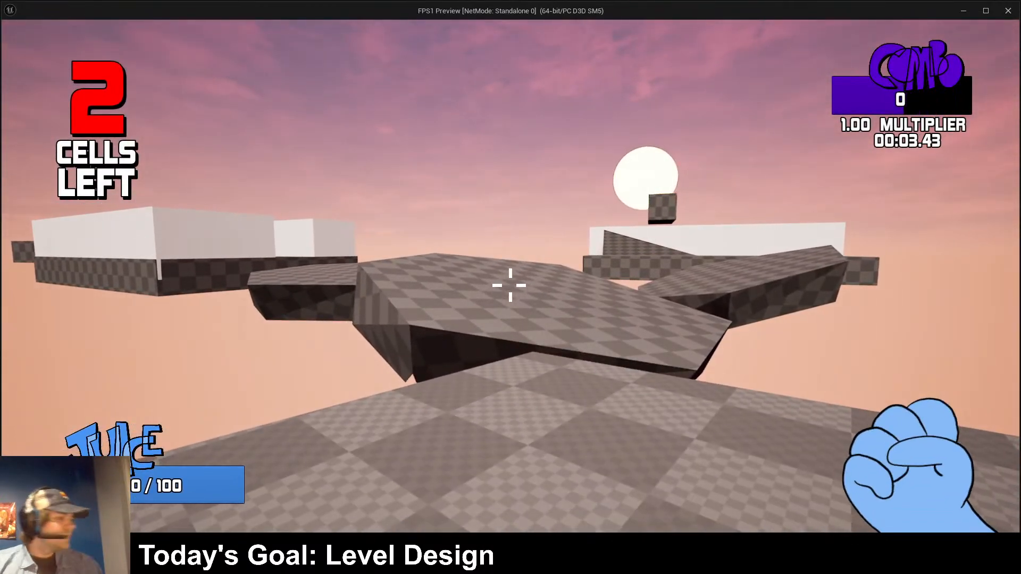
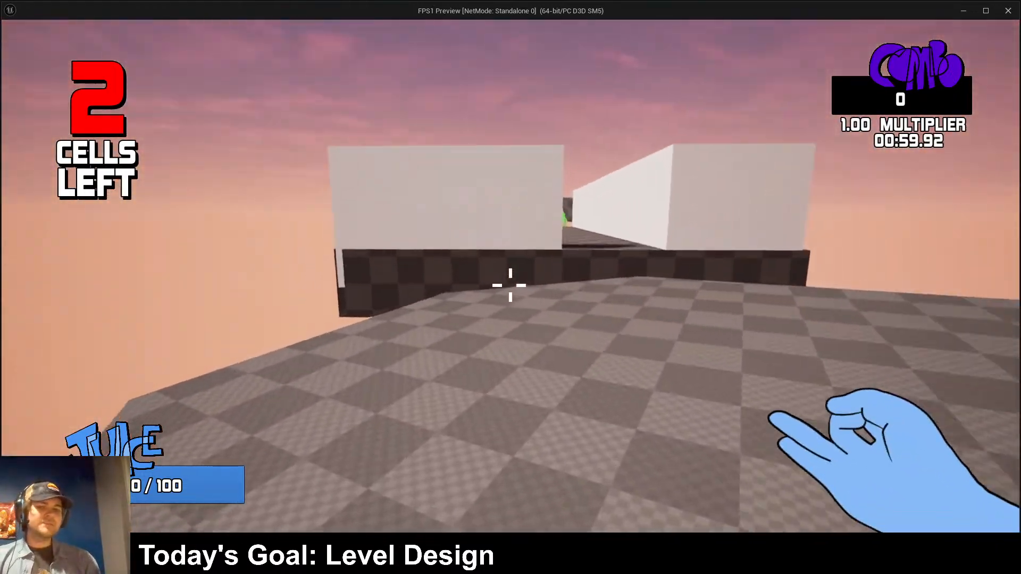
pyautogui.press('w')
pyautogui.click(510, 286)
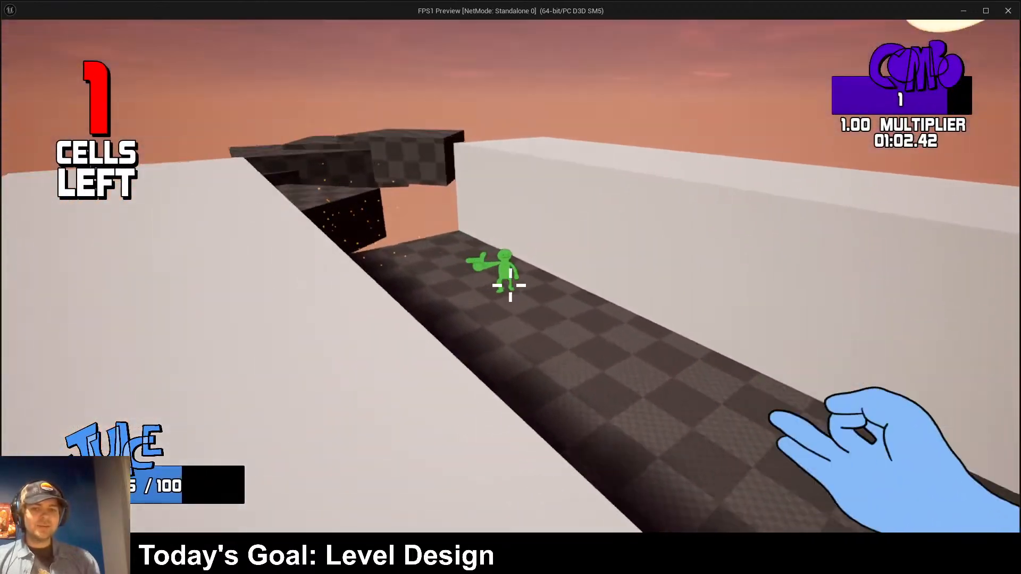
pyautogui.click(511, 286)
pyautogui.press('w')
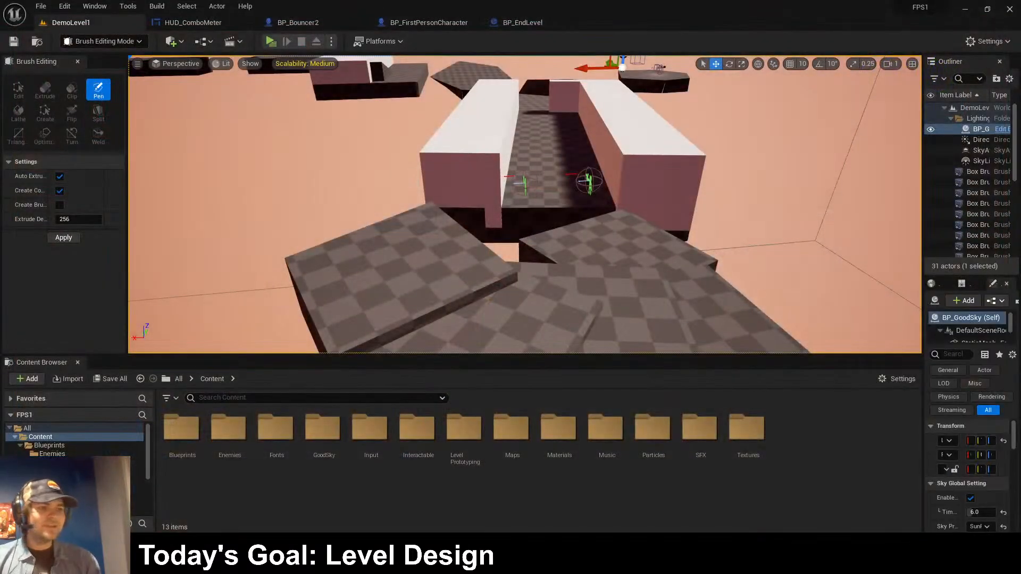
# - Open the Enemies folder and place a BP_Slapmo enemy on the rising platforms beyond the corridor
pyautogui.press('f')
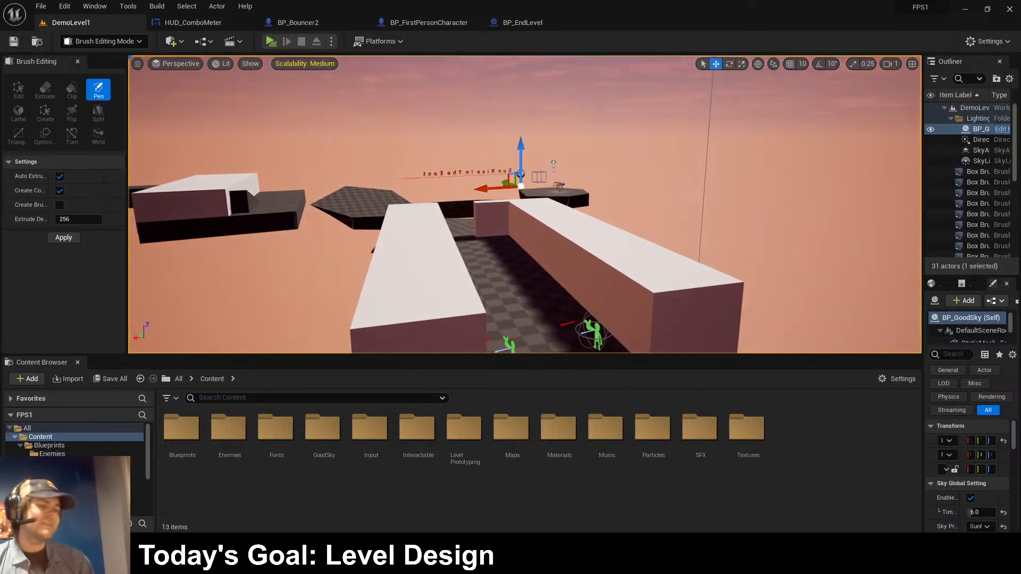
pyautogui.moveTo(524, 205); pyautogui.dragTo(712, 178, button='right')
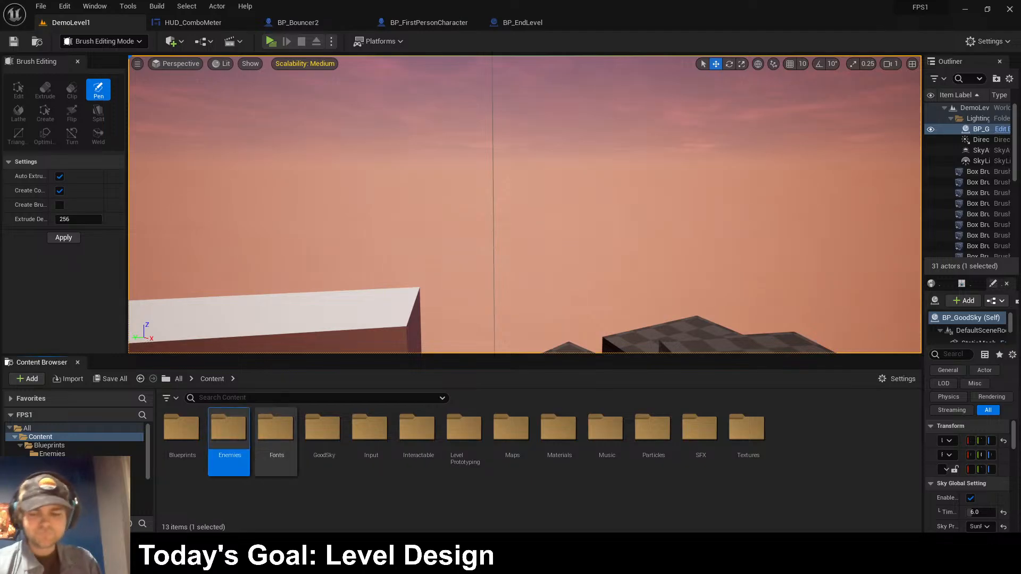
pyautogui.doubleClick(229, 436)
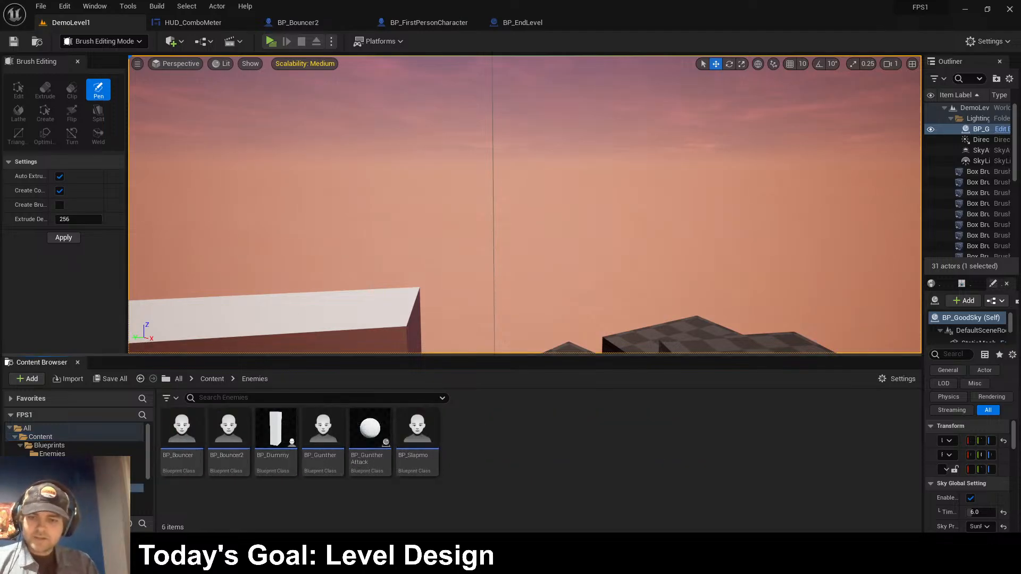
pyautogui.moveTo(404, 255); pyautogui.dragTo(574, 292, button='right')
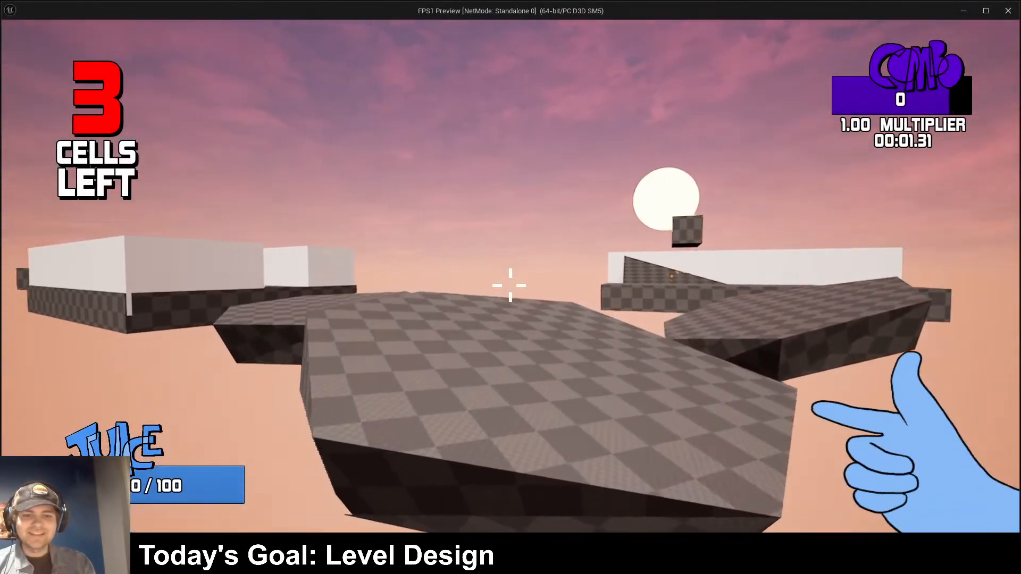
# - Play-test switching attacks and jumping across the starting platforms toward the corridor entrance
pyautogui.press('w')
pyautogui.press('2')
pyautogui.press('space')
pyautogui.press('3')
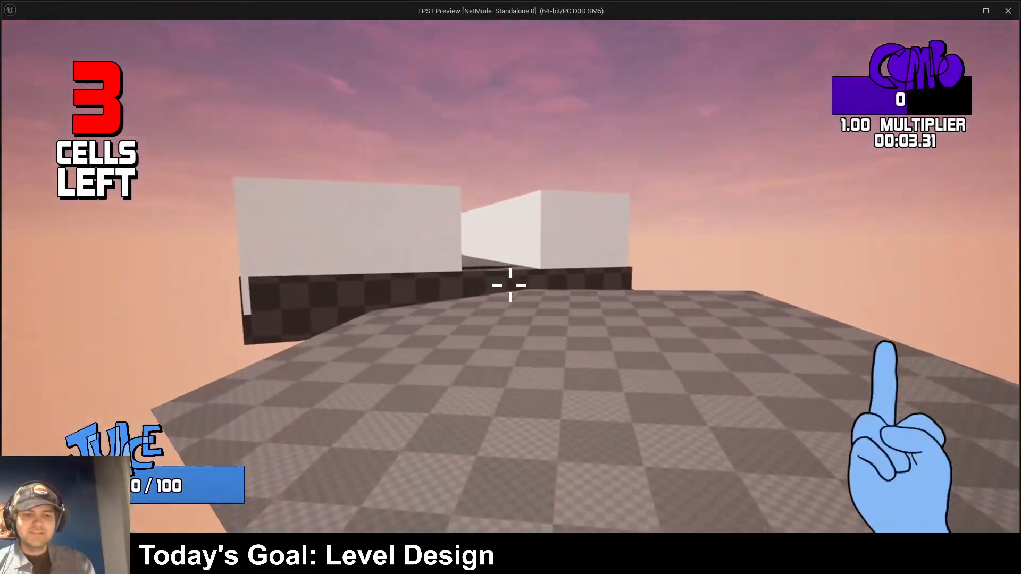
pyautogui.press('4')
pyautogui.press('w')
pyautogui.press('space')
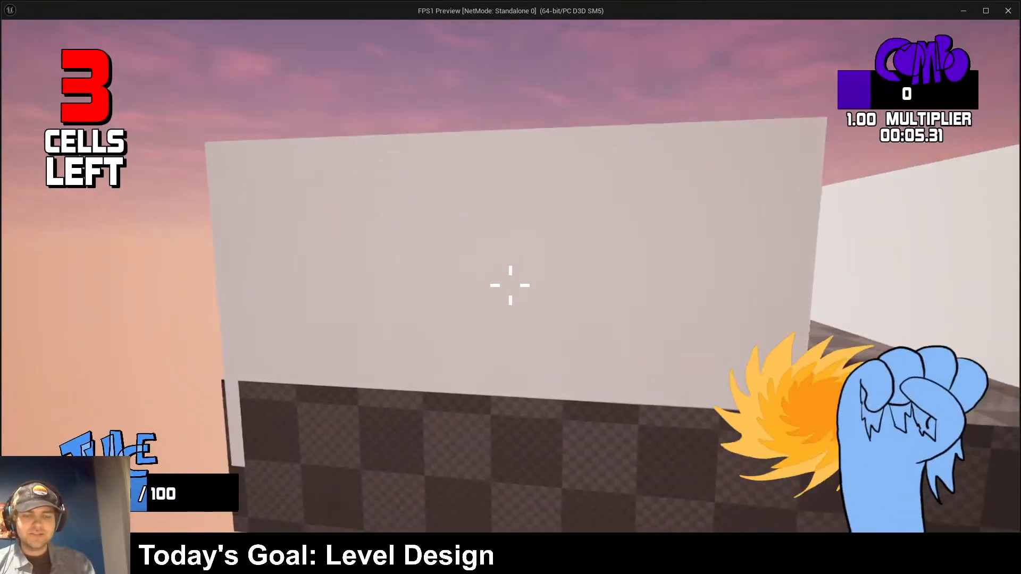
# - Play-test fighting the Slapmo and the Gunthers while moving over the wall and into the corridor
pyautogui.press('w')
pyautogui.click(510, 285)
pyautogui.click(510, 286)
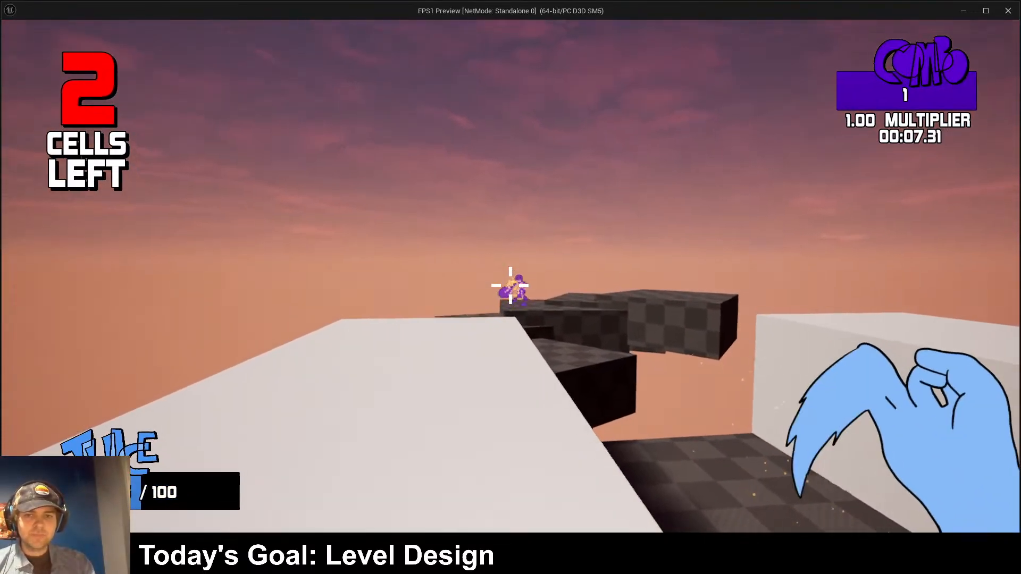
pyautogui.press('w')
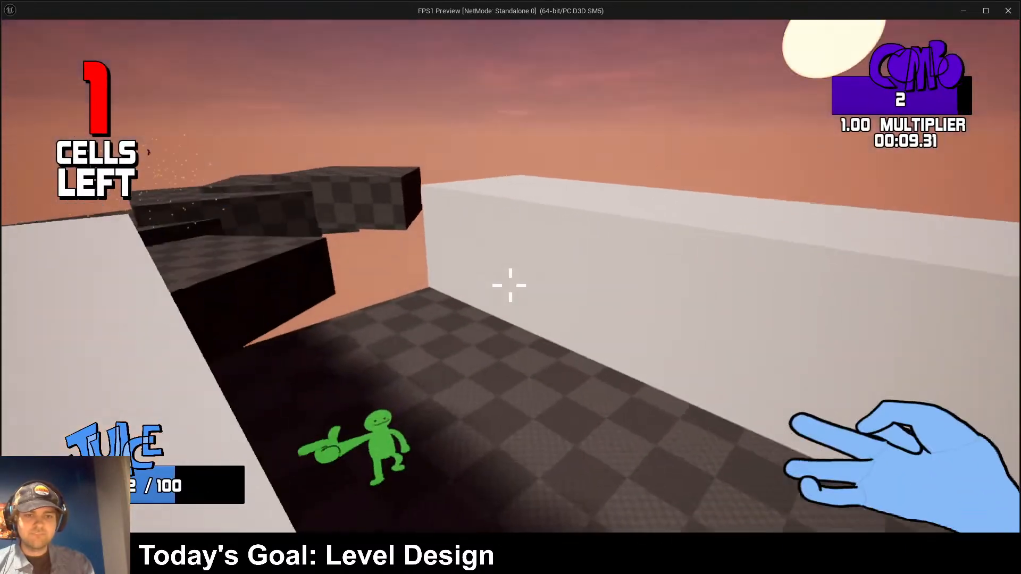
pyautogui.press('w')
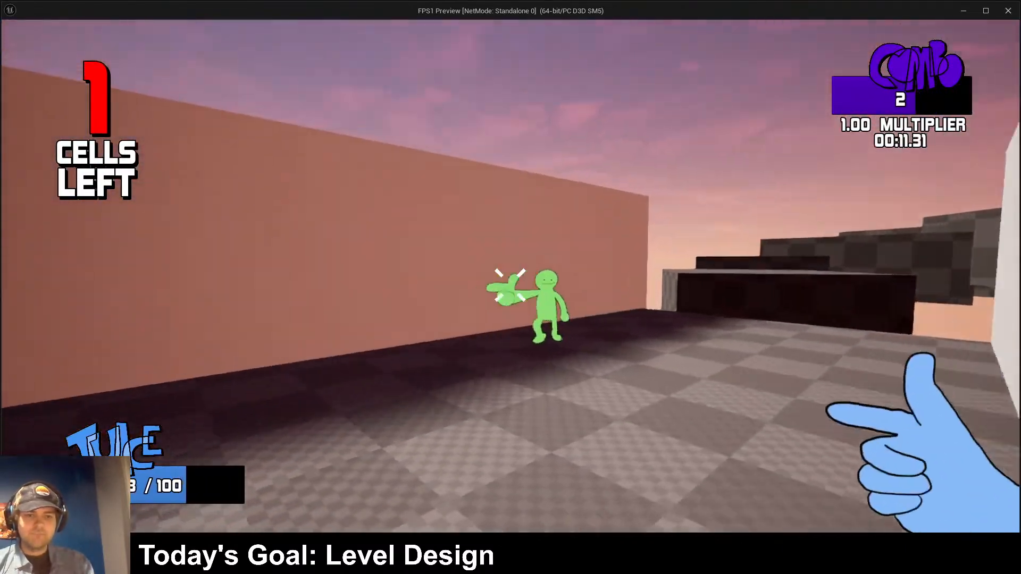
pyautogui.click(511, 285)
pyautogui.press('w')
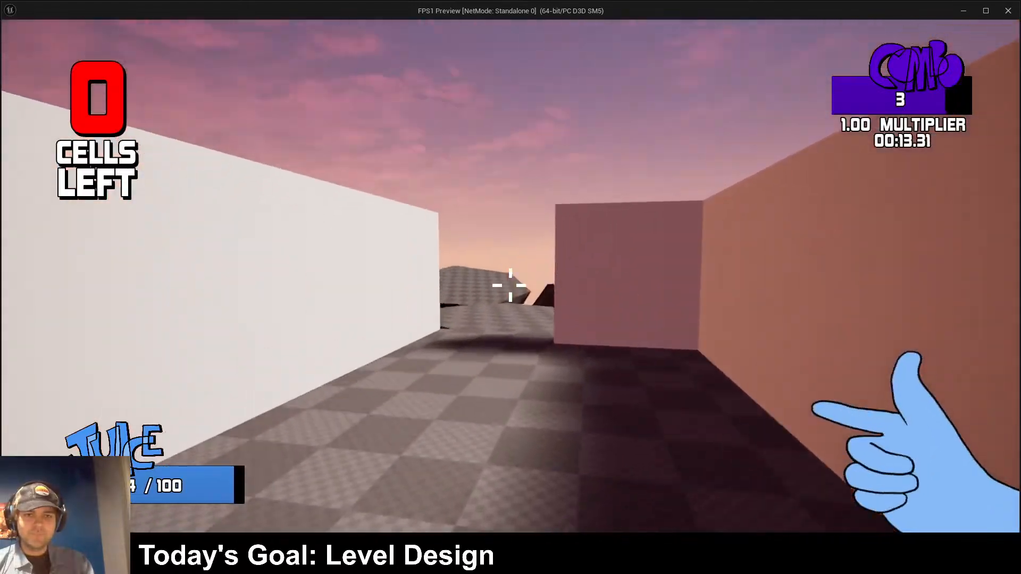
# - Play-test jumping back out of the corridor to the opposite walled platform and its floating blocks, and end the preview
pyautogui.press('space')
pyautogui.press('w')
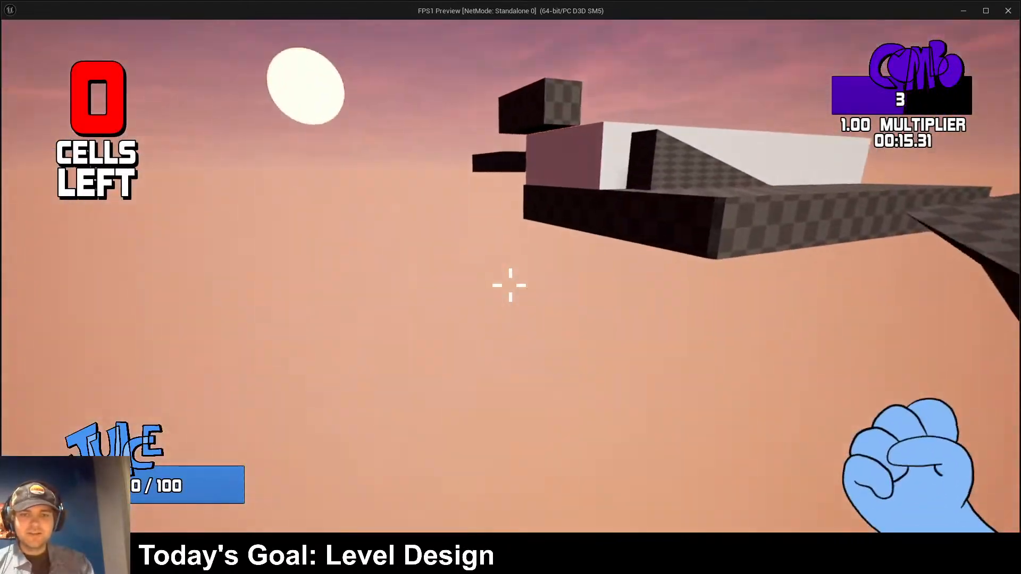
pyautogui.press('space')
pyautogui.press('w')
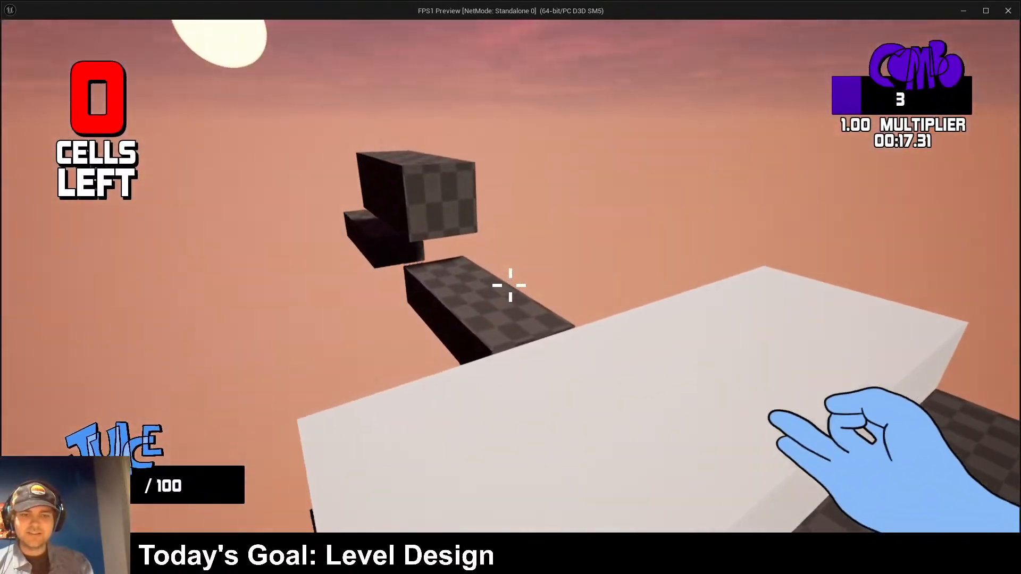
pyautogui.press('w')
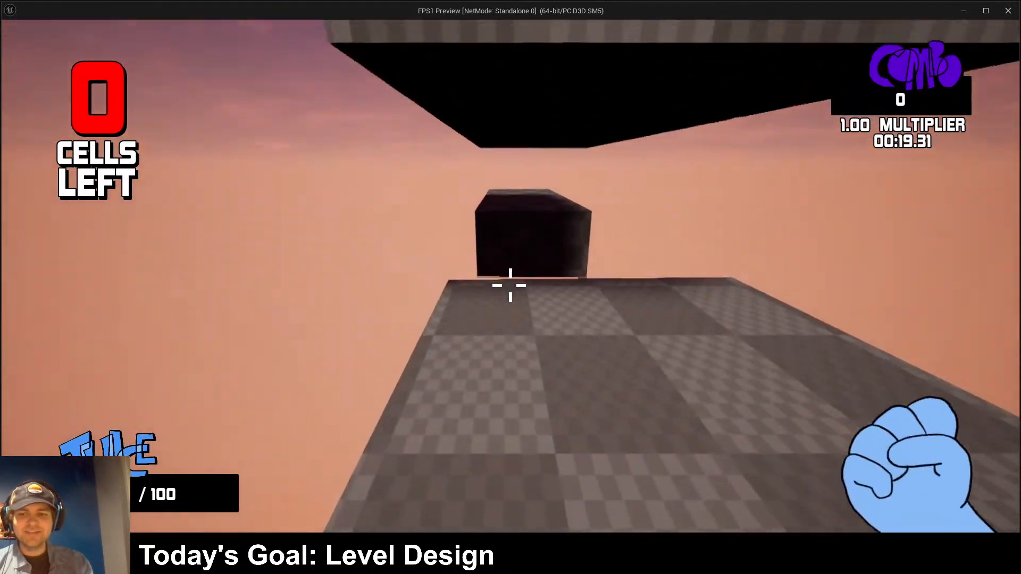
pyautogui.press('space')
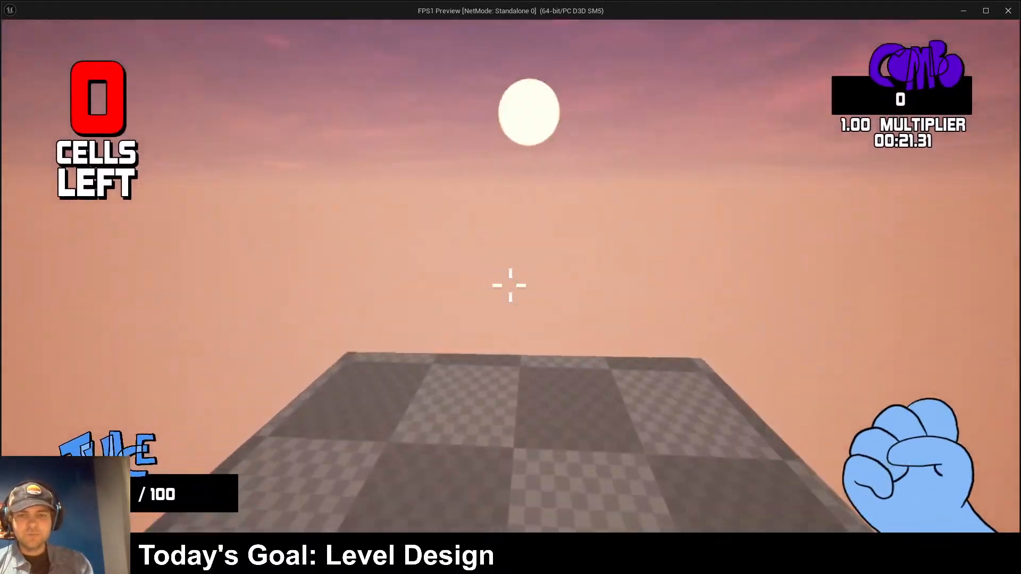
pyautogui.press('Escape')
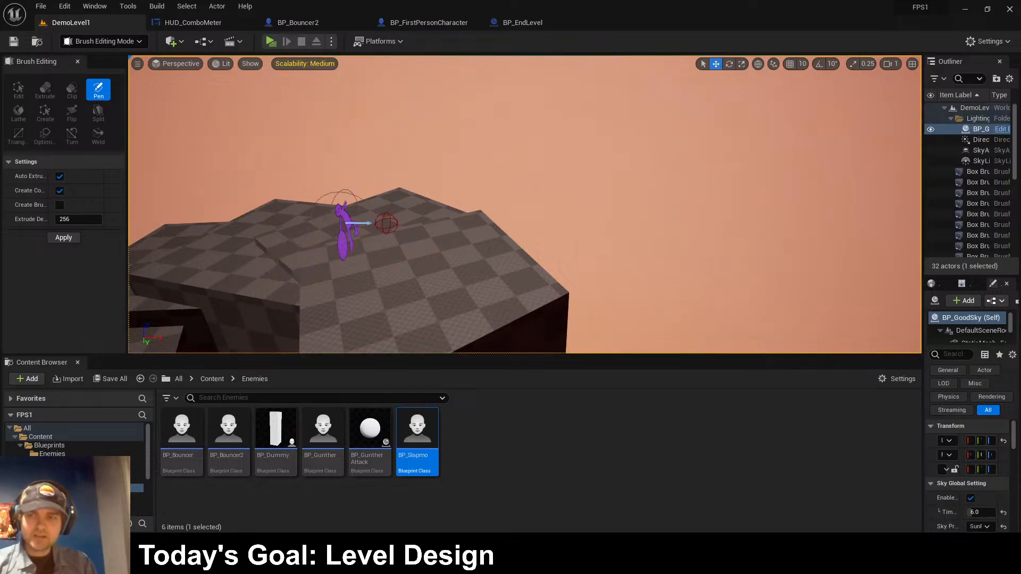
# - Start a new preview and play-test entering the corridor at floor level while shooting its Gunthers
pyautogui.click(510, 285)
pyautogui.press('w')
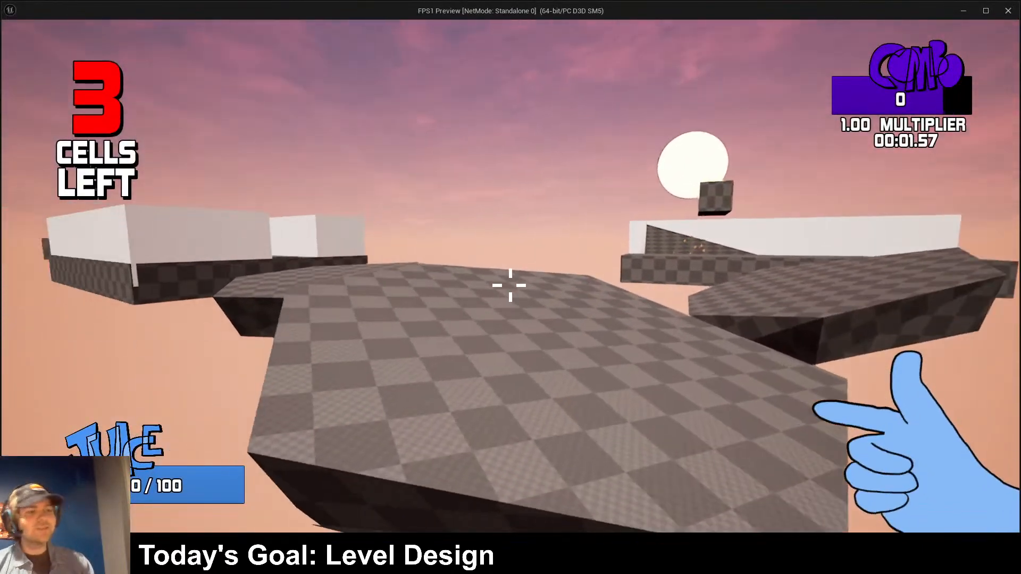
pyautogui.press('w')
pyautogui.press('space')
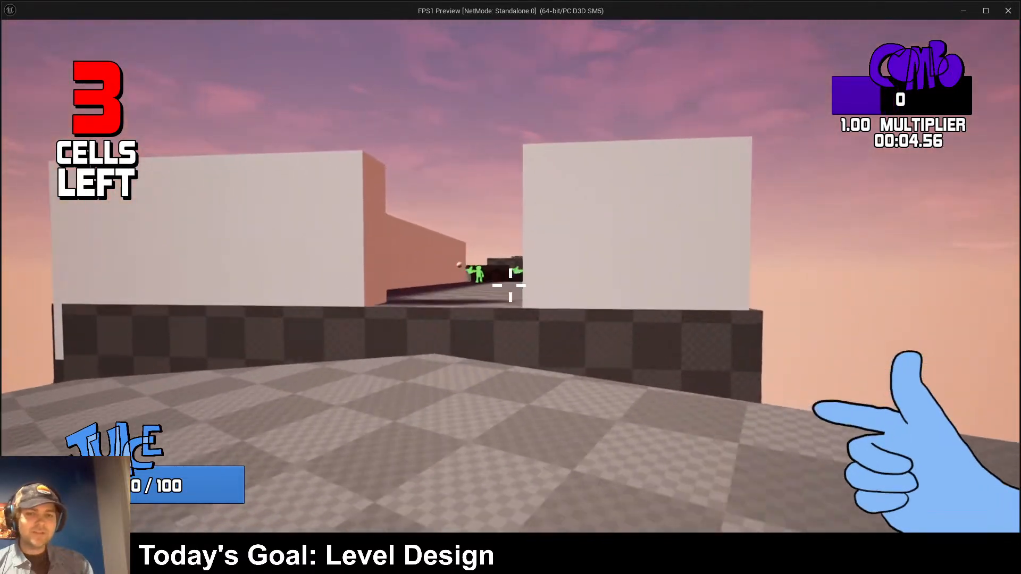
pyautogui.click(511, 285)
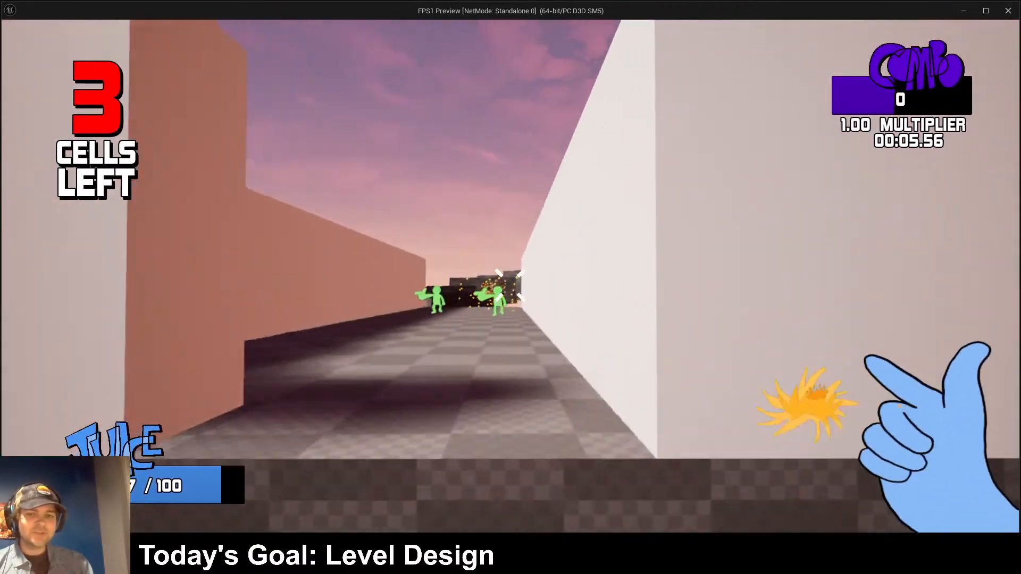
pyautogui.press('w')
pyautogui.click(510, 286)
pyautogui.click(511, 286)
pyautogui.click(511, 286)
pyautogui.click(510, 286)
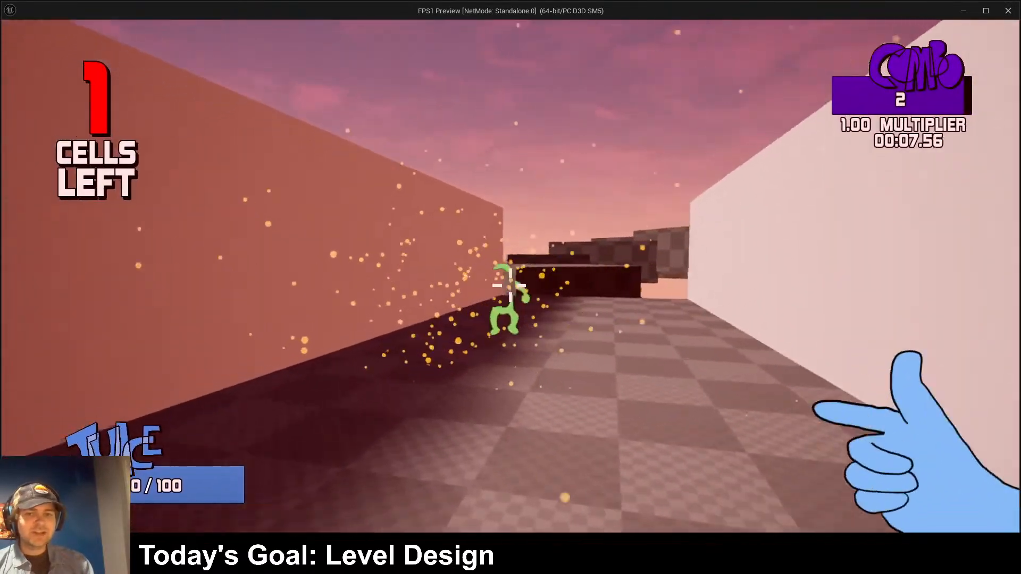
# - Play-test jumping from the corridor's far end onto the rising platforms, attack the Slapmo, and end the preview
pyautogui.press('w')
pyautogui.press('space')
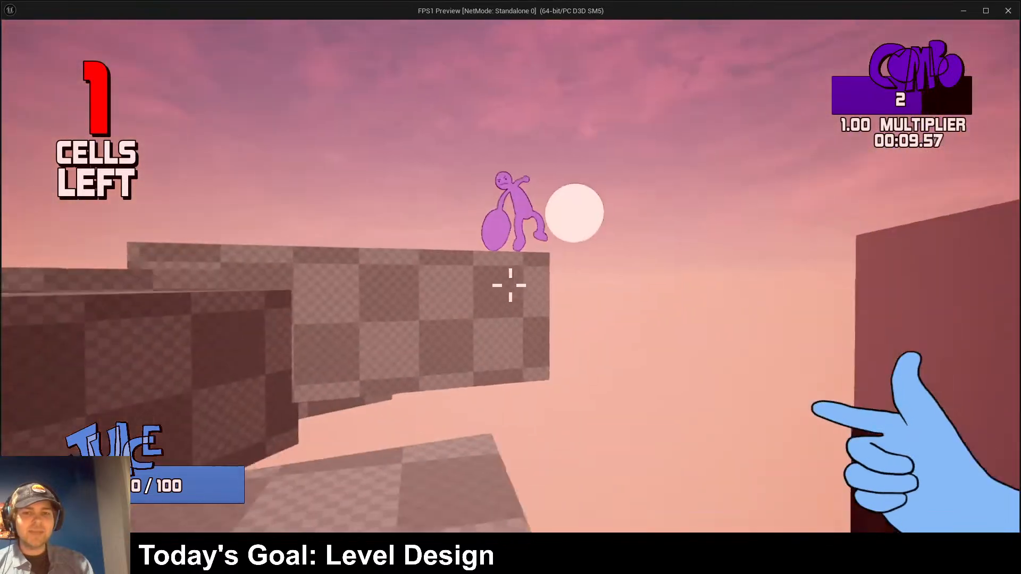
pyautogui.press('w')
pyautogui.click(510, 285)
pyautogui.click(511, 286)
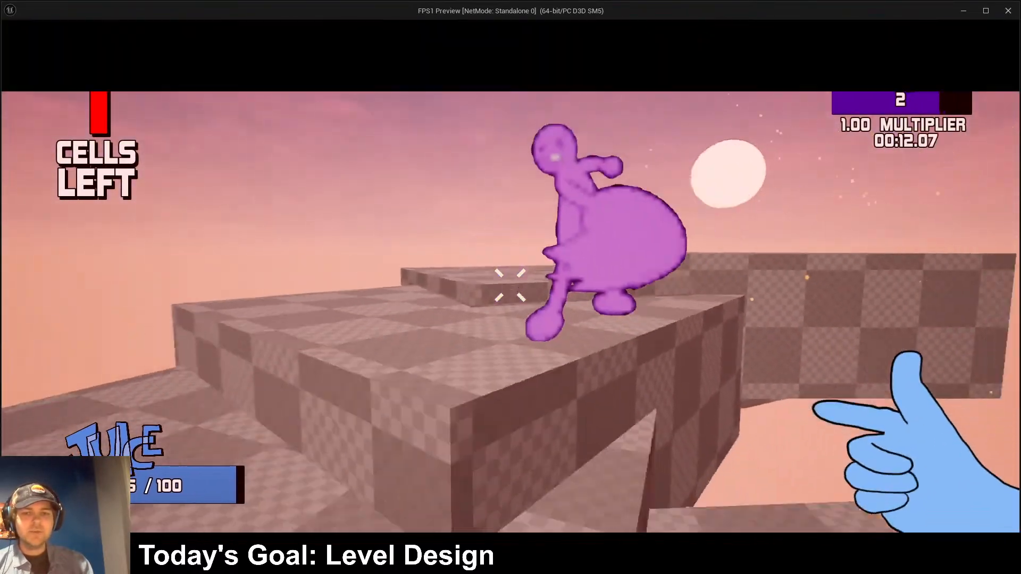
pyautogui.click(511, 286)
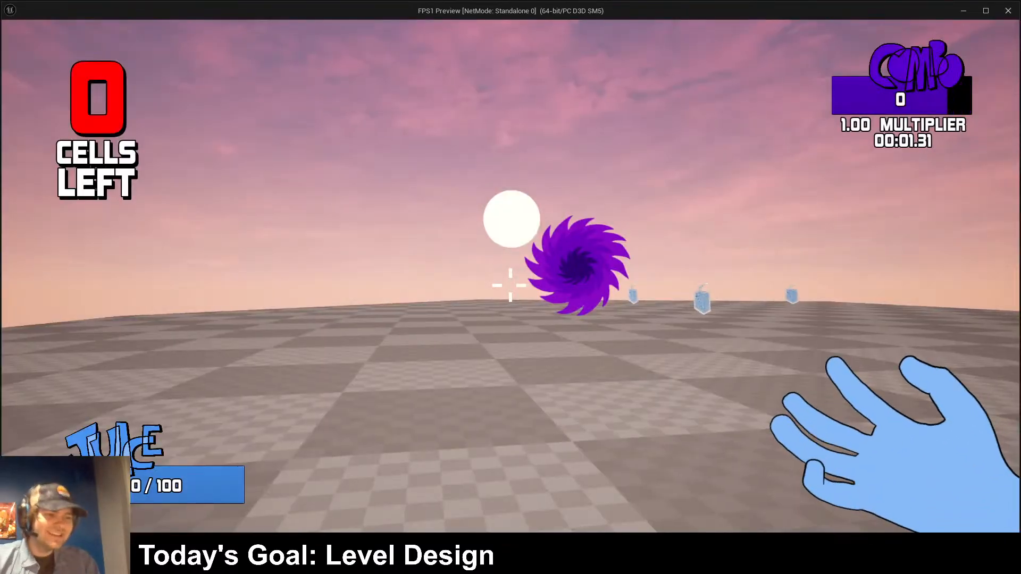
pyautogui.press('Escape')
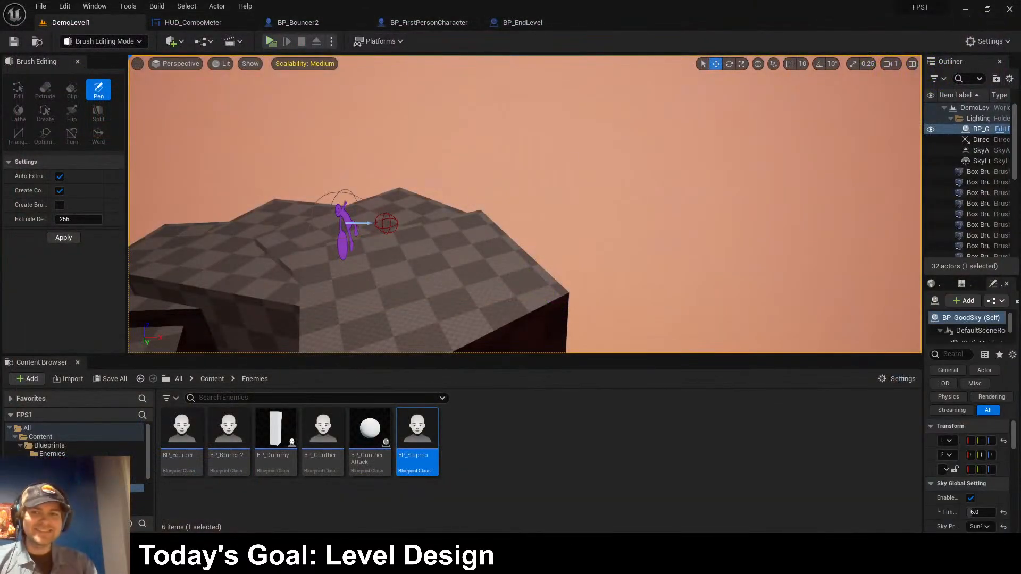
# - Start a new preview and play-test crossing above the corridor to the rising platforms while attacking the Gunthers and Slapmo
pyautogui.click(270, 41)
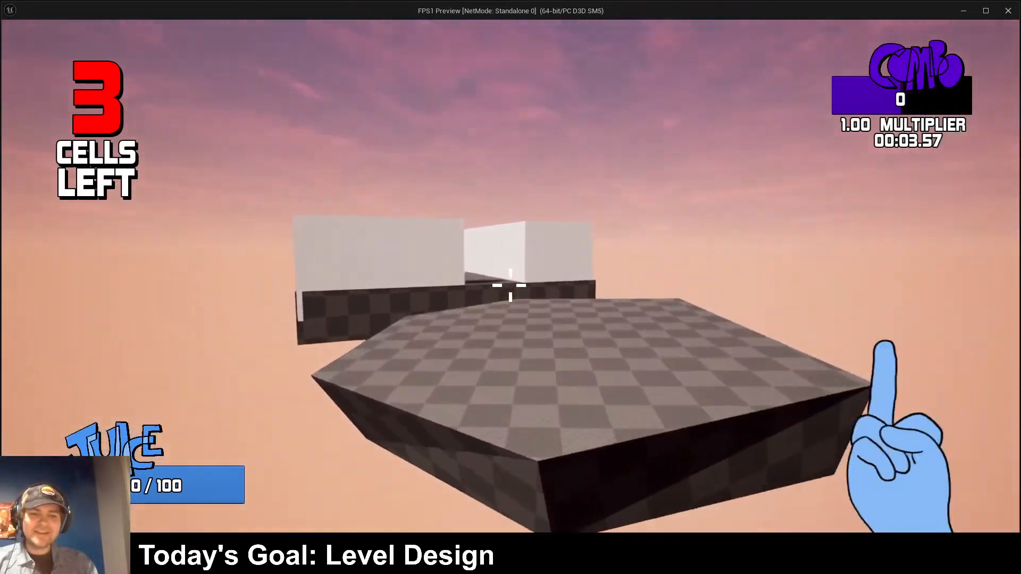
pyautogui.press('w')
pyautogui.press('space')
pyautogui.click(510, 286)
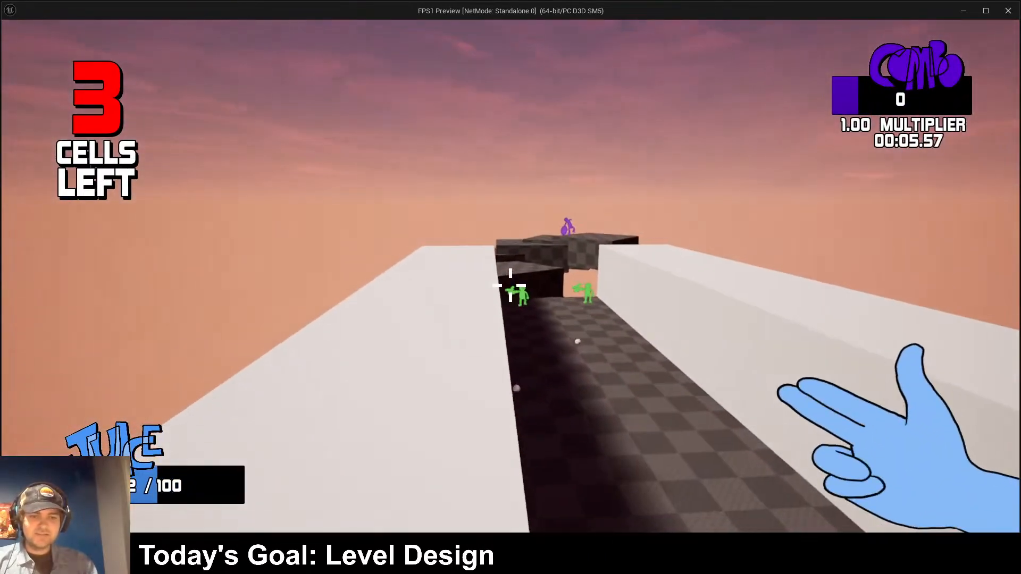
pyautogui.click(510, 286)
pyautogui.press('w')
pyautogui.click(511, 286)
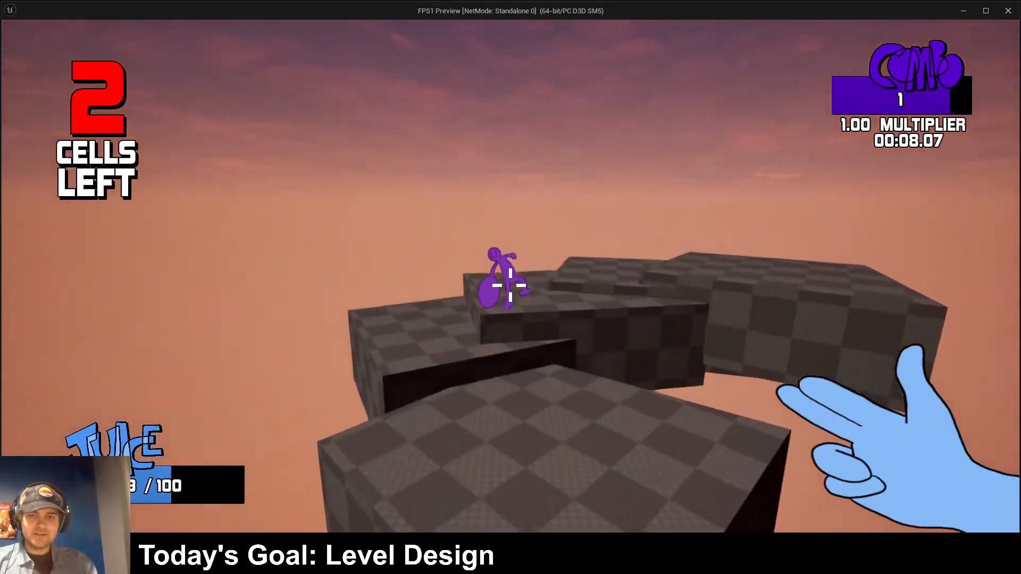
pyautogui.press('w')
pyautogui.click(510, 285)
pyautogui.click(510, 285)
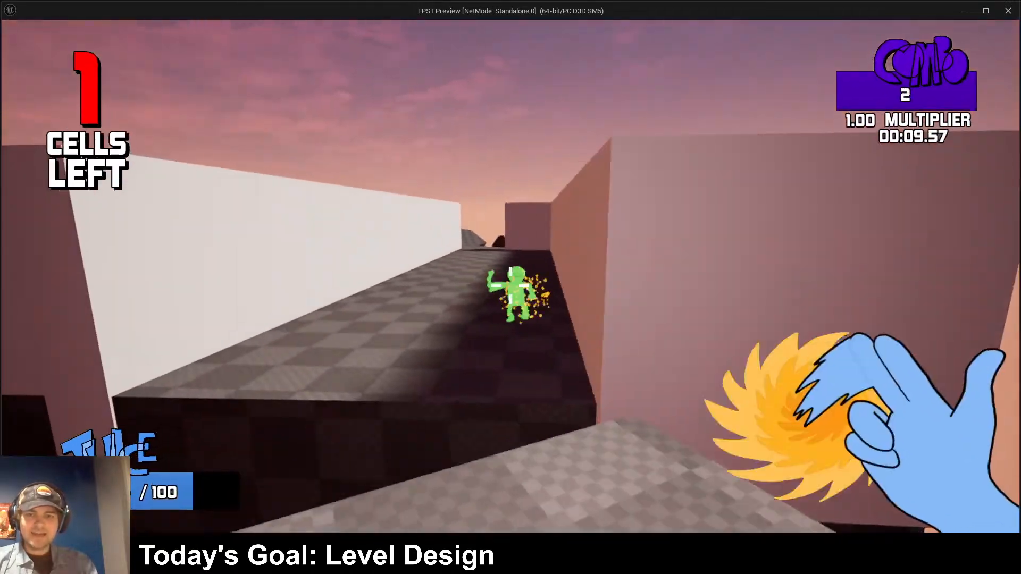
# - Play-test jumping across the rising platforms and back along the top of the corridor wall, and end the preview
pyautogui.press('w')
pyautogui.press('space')
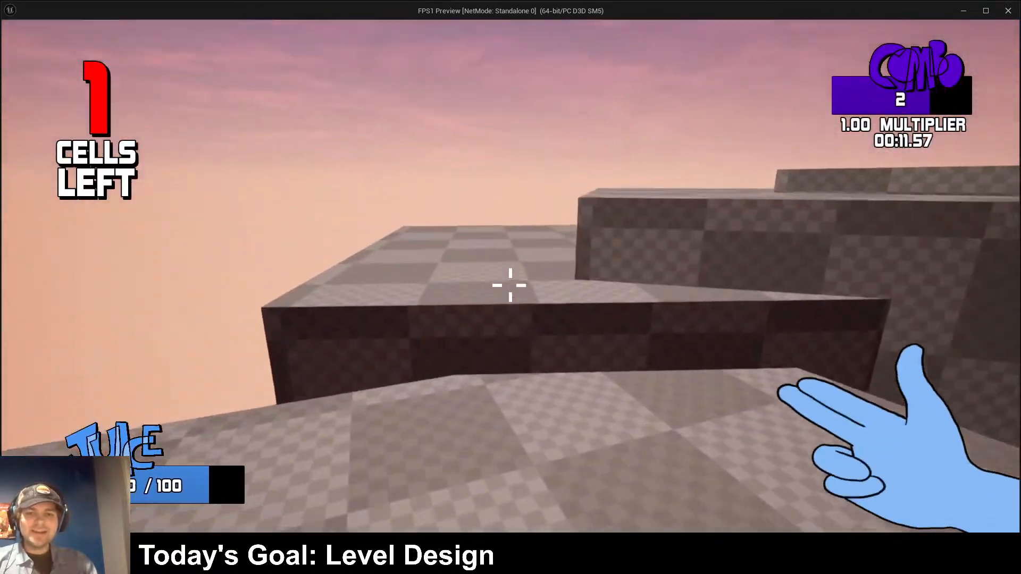
pyautogui.press('space')
pyautogui.press('w')
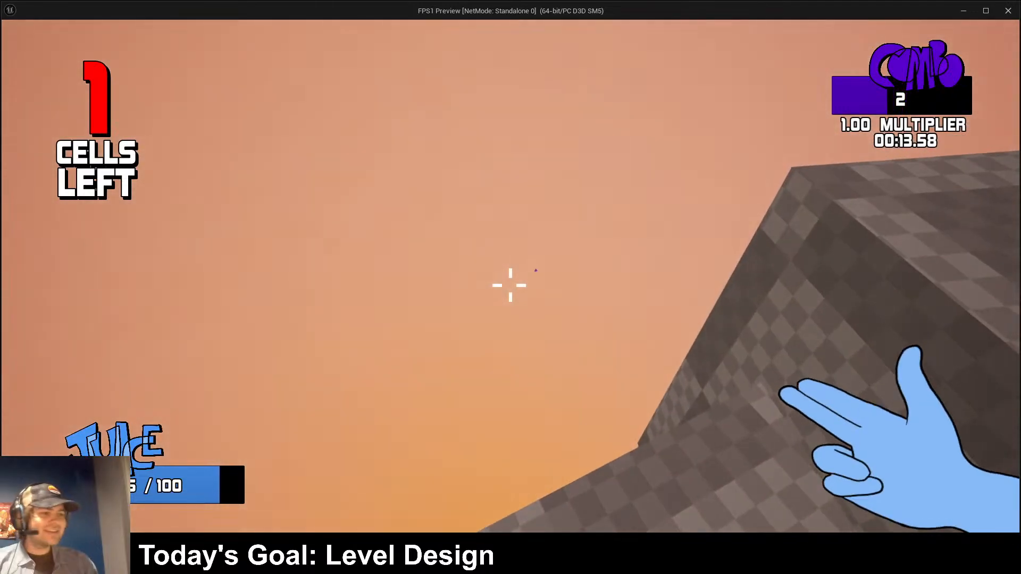
pyautogui.press('w')
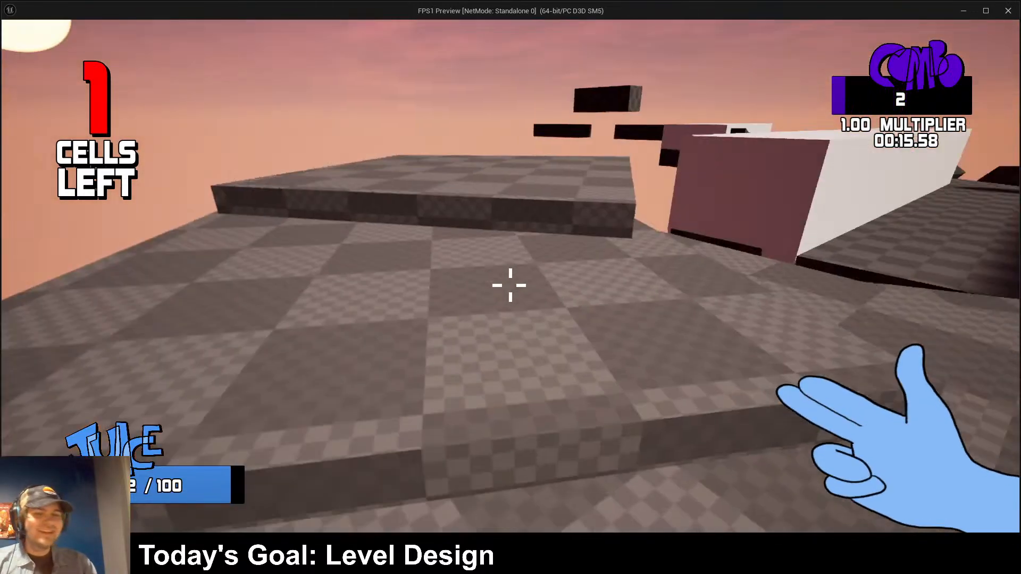
pyautogui.press('w')
pyautogui.press('space')
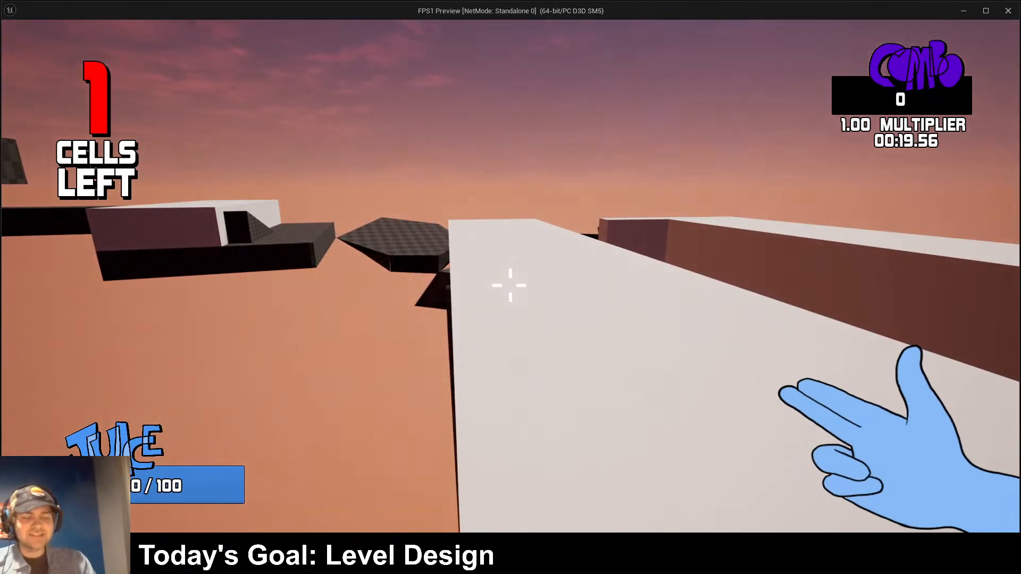
pyautogui.press('w')
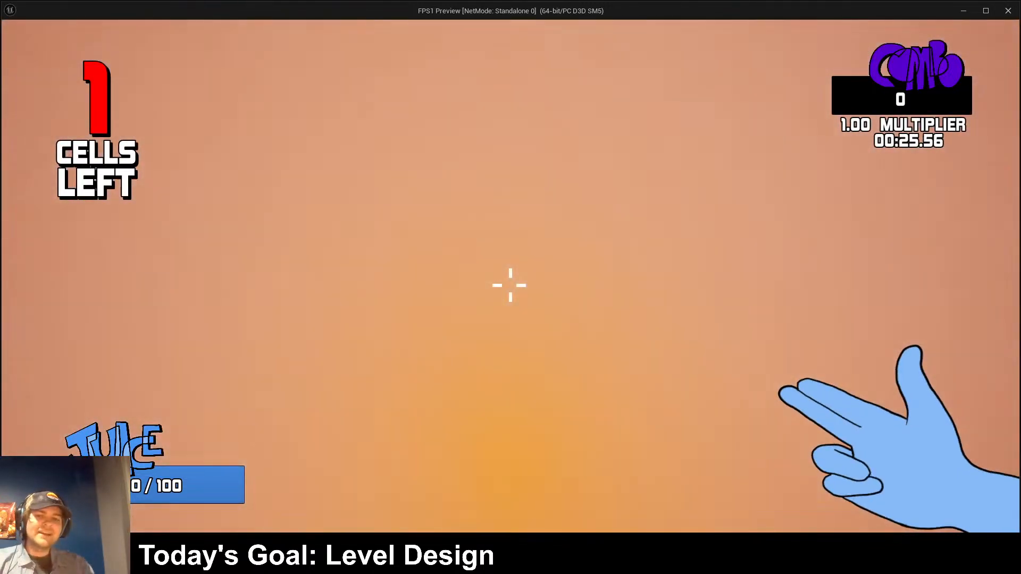
pyautogui.press('Escape')
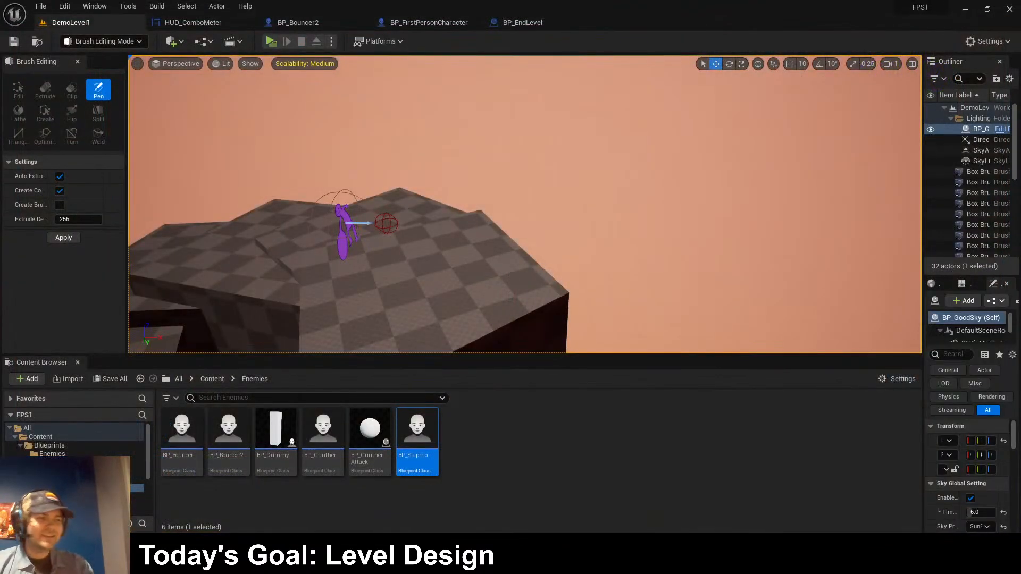
# - Start a new preview and play-test jumping from the starting platforms to above the corridor while firing the second weapon at the Gunthers
pyautogui.click(271, 41)
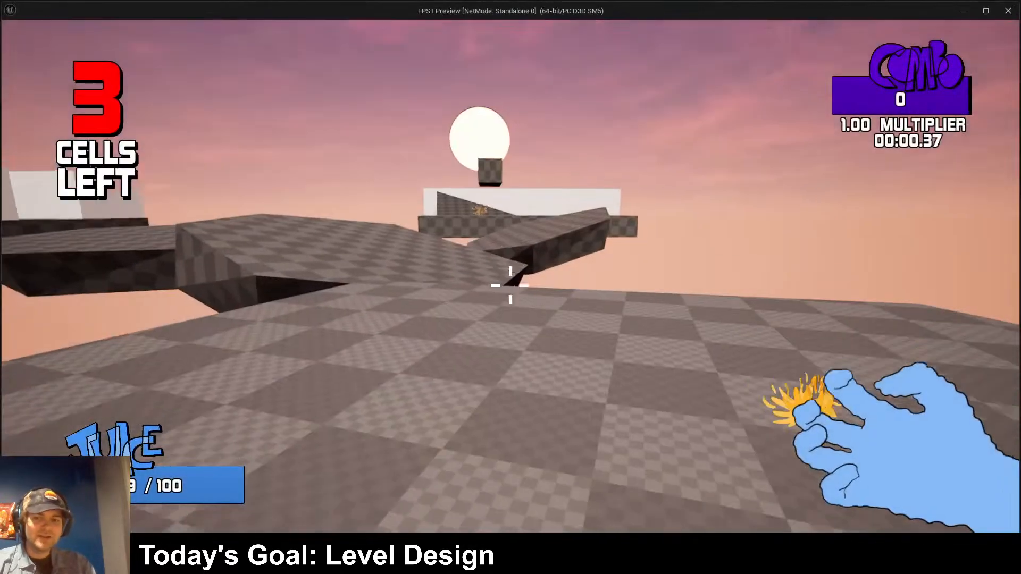
pyautogui.press('w')
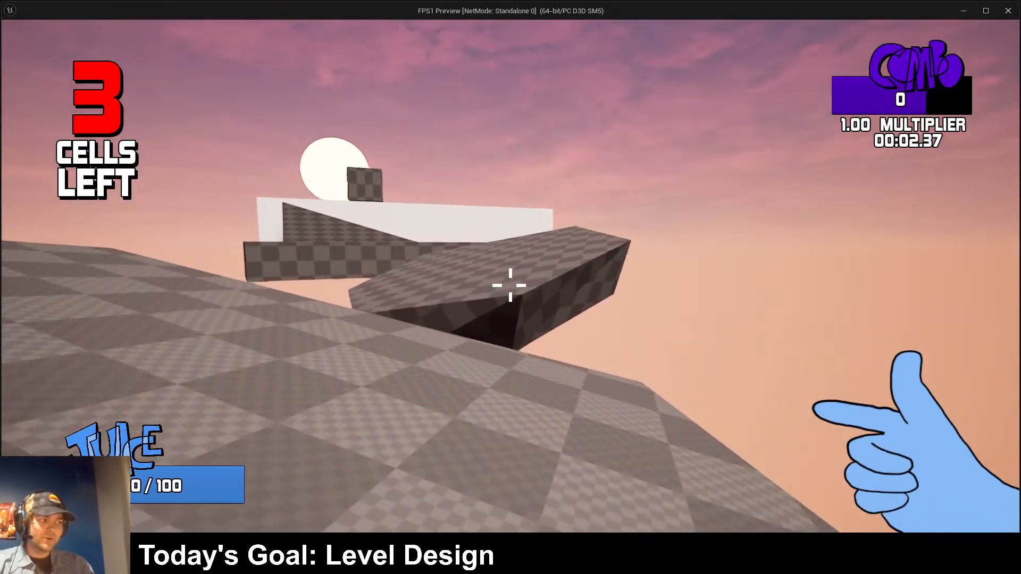
pyautogui.press('2')
pyautogui.press('space')
pyautogui.press('w')
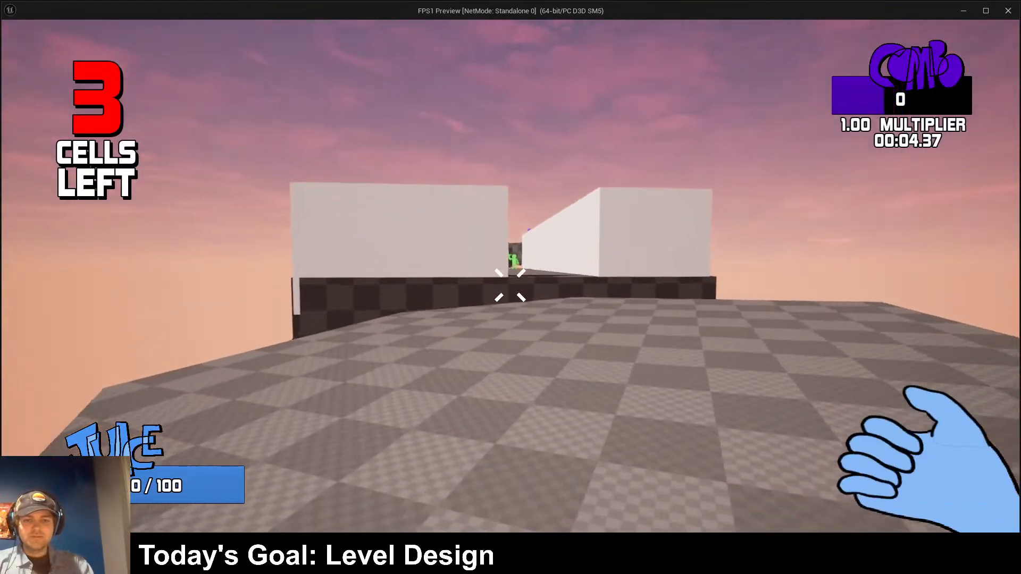
pyautogui.press('space')
pyautogui.click(510, 285)
pyautogui.press('w')
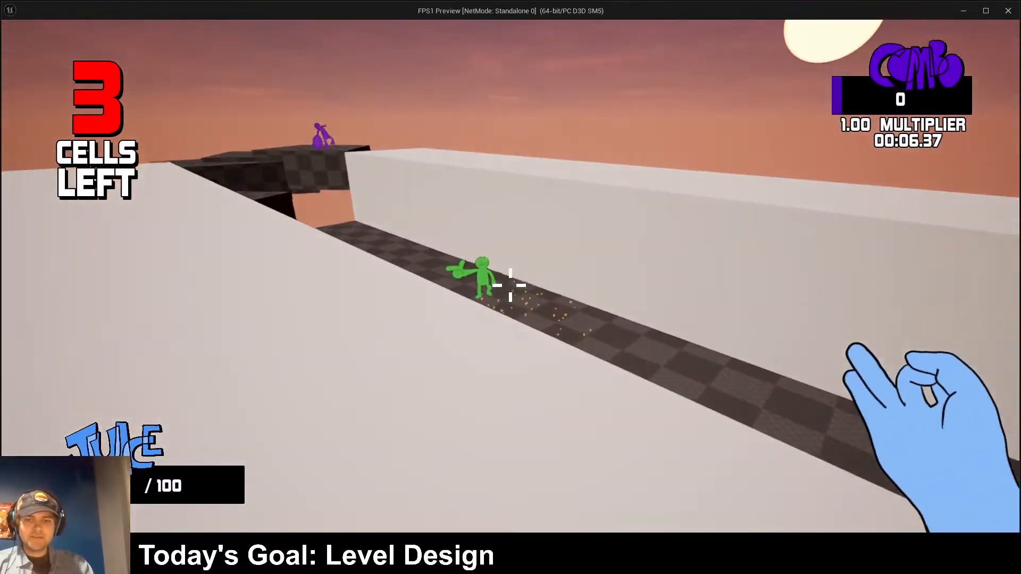
pyautogui.click(510, 285)
pyautogui.press('w')
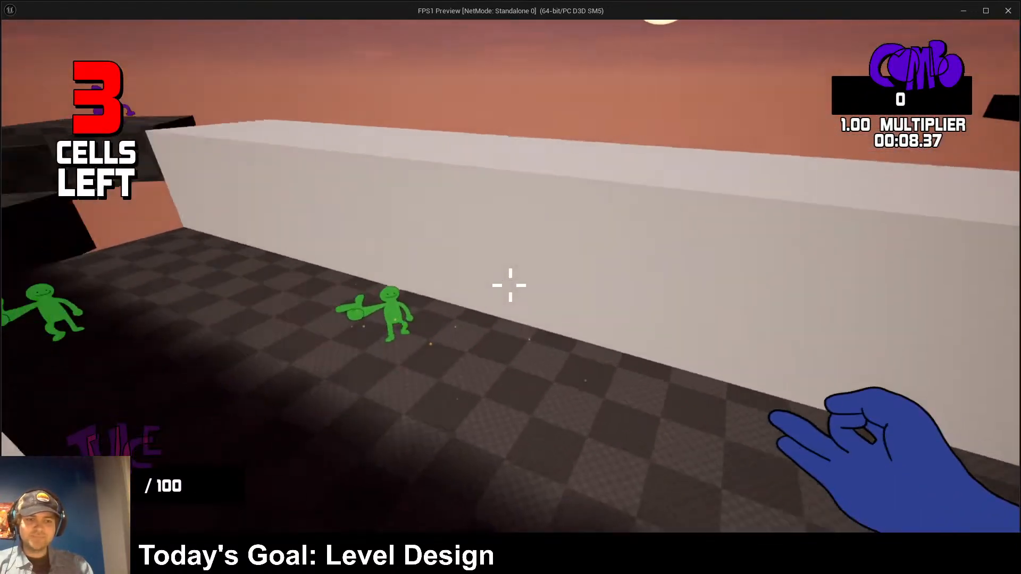
# - Play-test moving along the corridor's wall top, shoot the Gunthers and the Slapmo from there, and end the preview
pyautogui.press('space')
pyautogui.press('w')
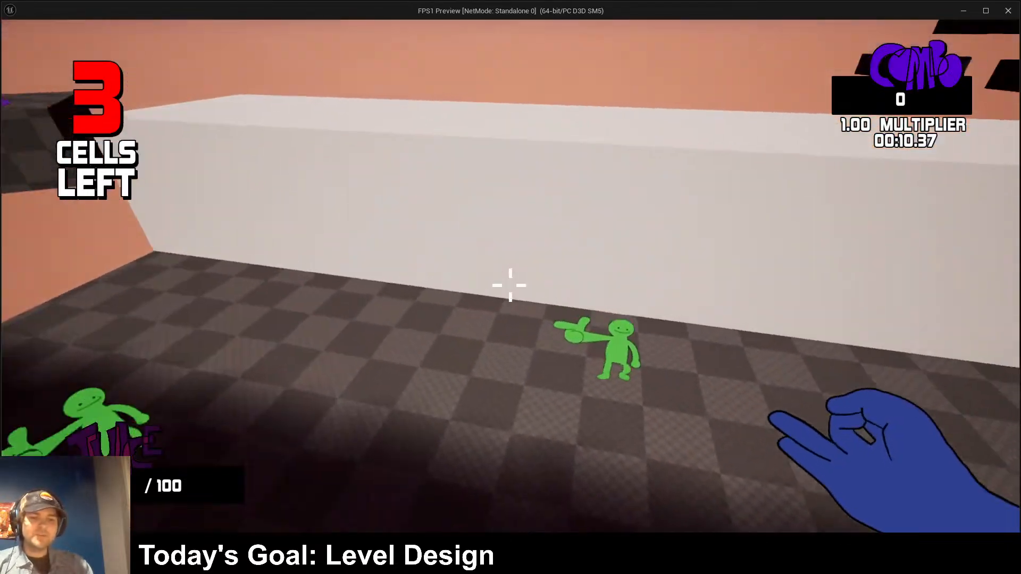
pyautogui.press('space')
pyautogui.press('w')
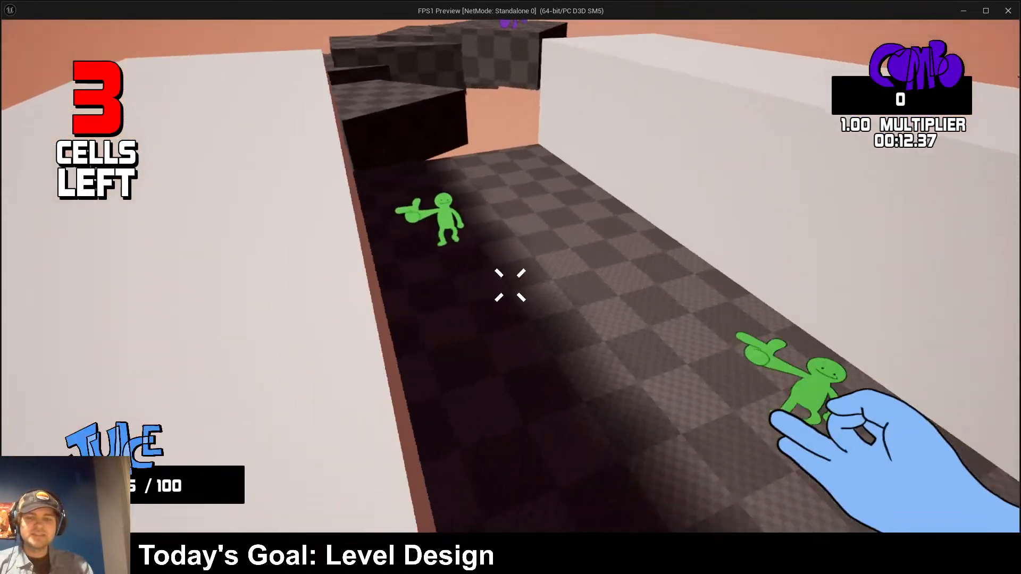
pyautogui.click(511, 286)
pyautogui.click(510, 286)
pyautogui.press('w')
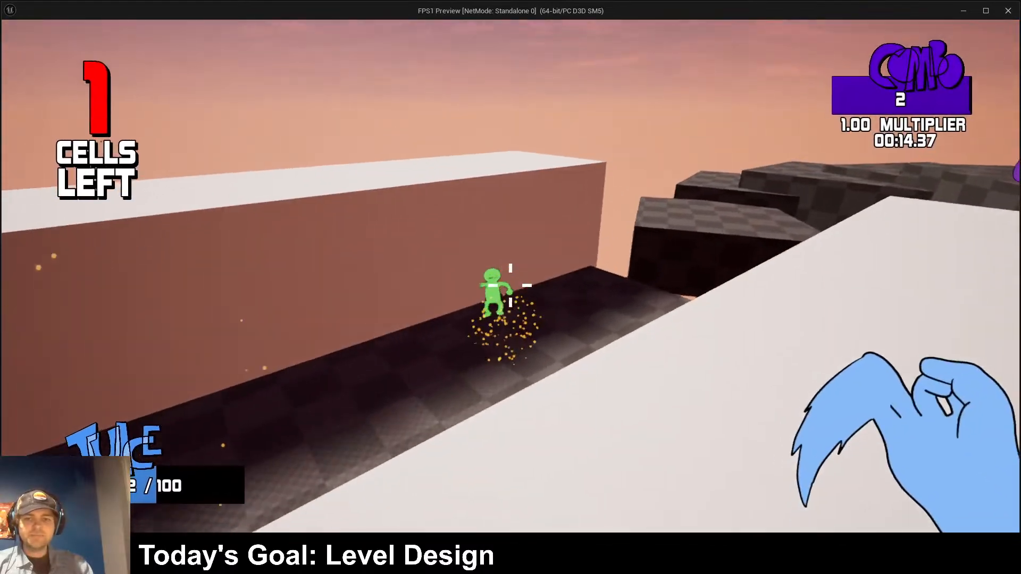
pyautogui.press('w')
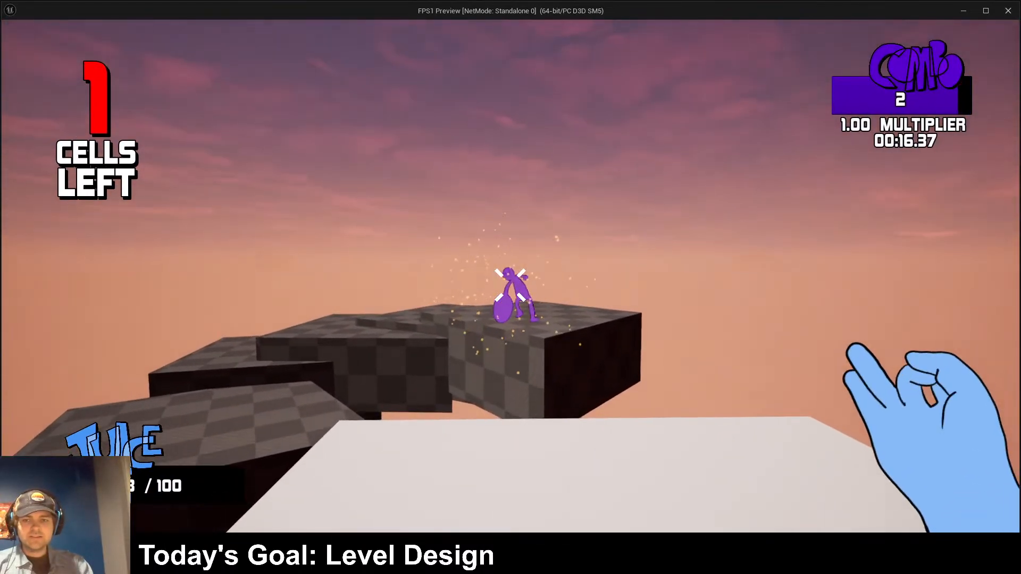
pyautogui.click(510, 285)
pyautogui.press('w')
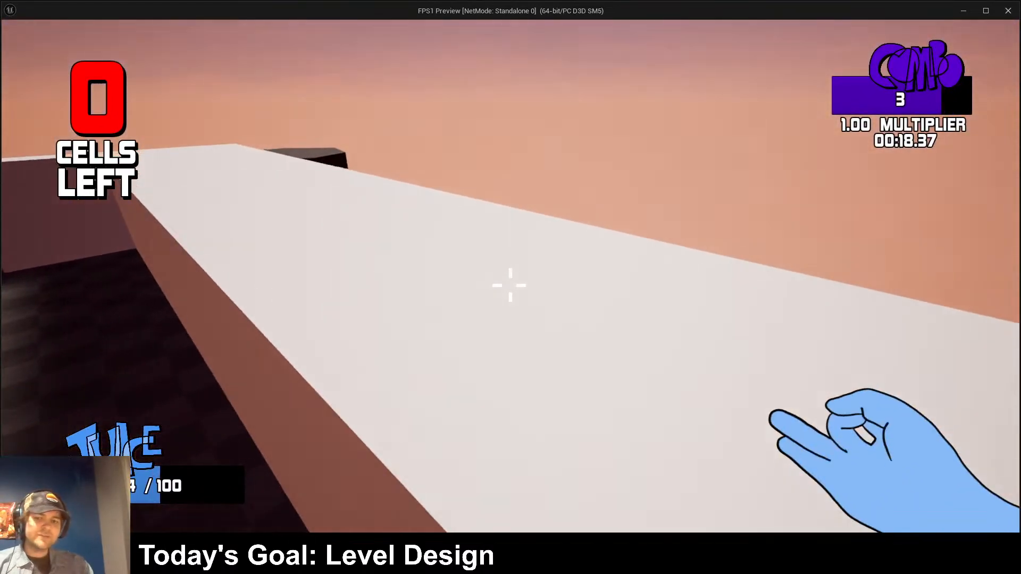
pyautogui.press('Escape')
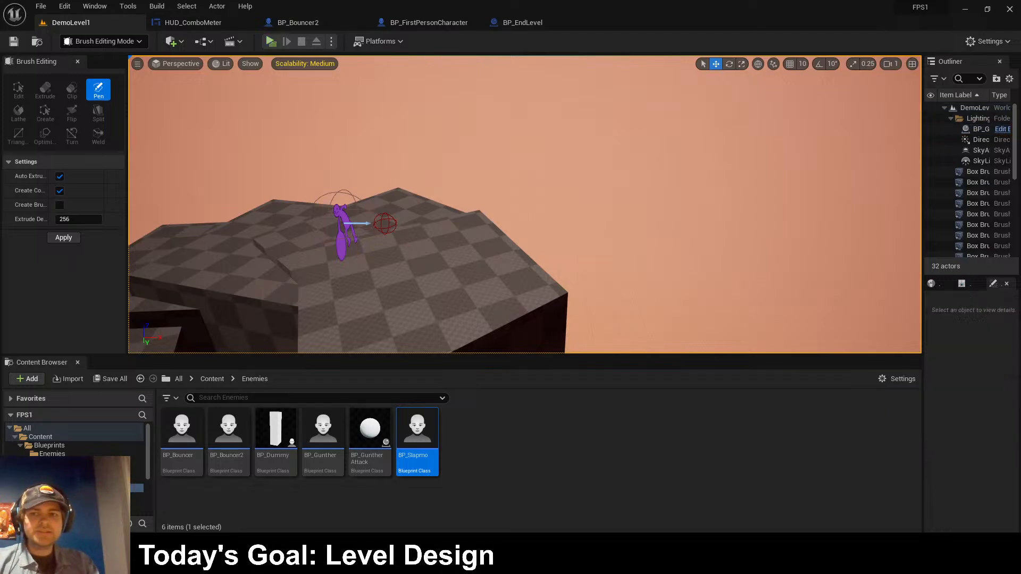
# - Start a new preview and play-test reaching the corridor's wall top while shooting both Gunthers with the second weapon
pyautogui.press('w')
pyautogui.click(510, 286)
pyautogui.press('space')
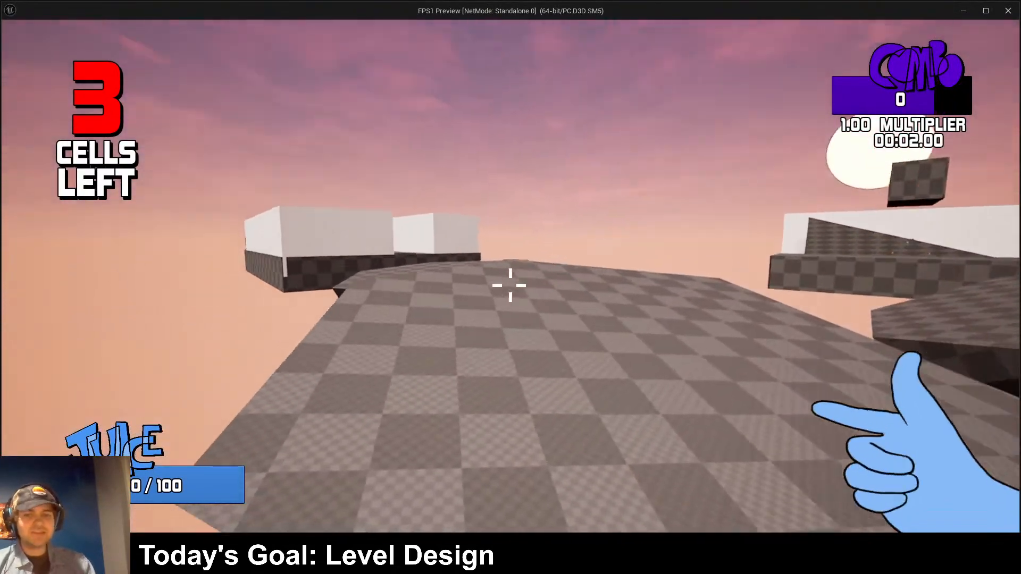
pyautogui.press('space')
pyautogui.press('2')
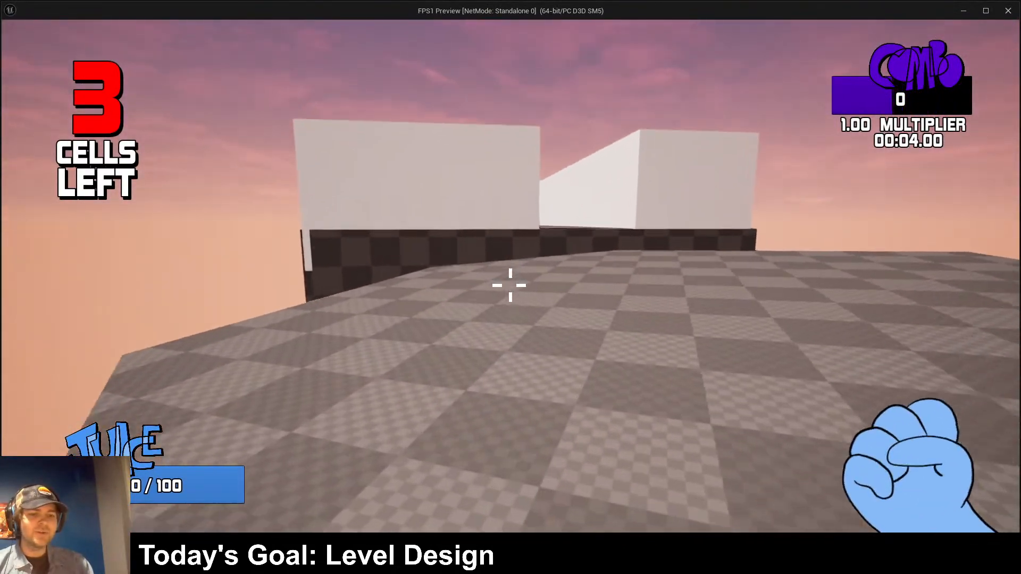
pyautogui.click(510, 285)
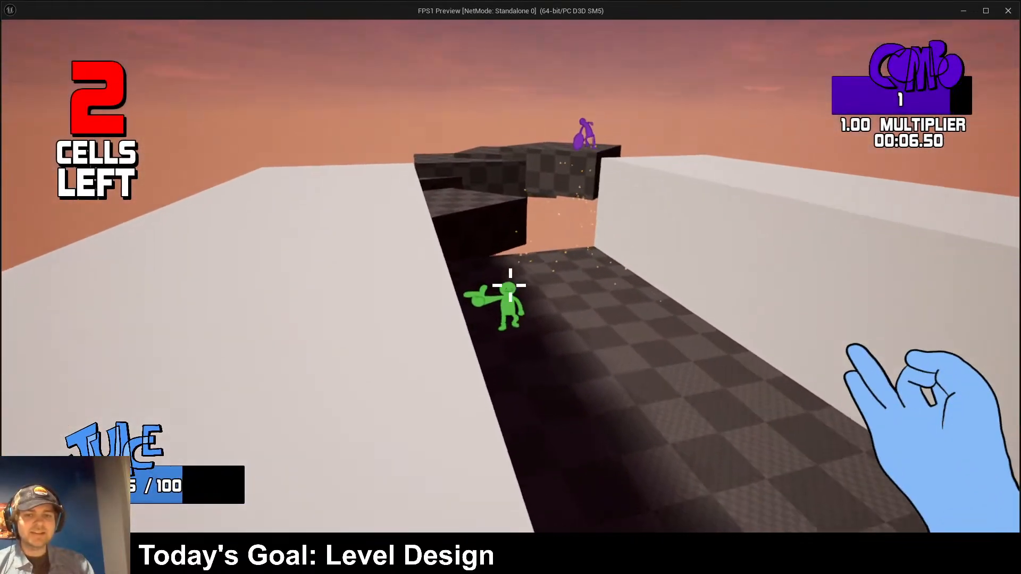
pyautogui.click(510, 285)
pyautogui.press('space')
pyautogui.press('1')
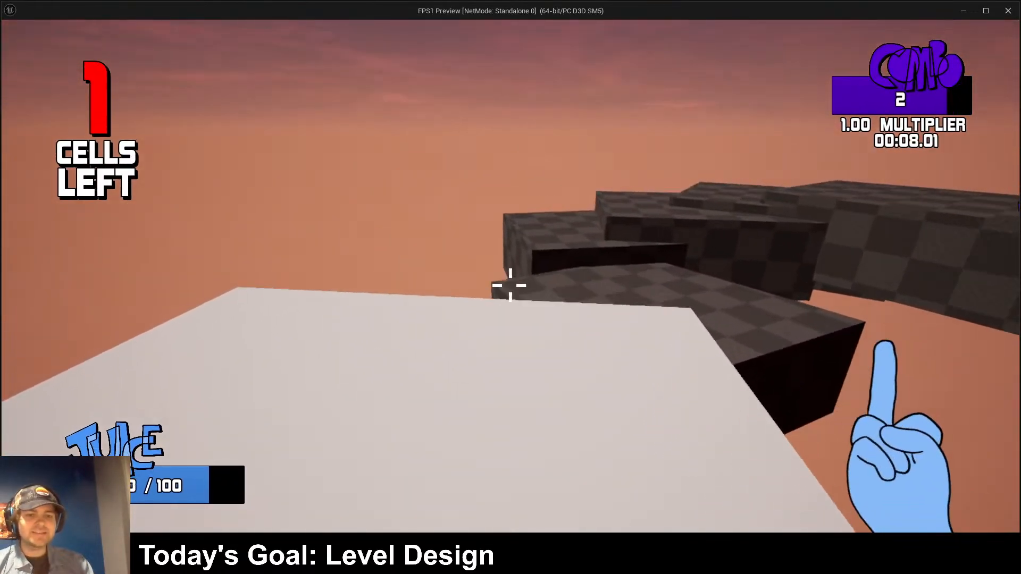
# - Switch to the third weapon, play-test attacking the Slapmo while jumping to the rising platforms, and end the preview
pyautogui.press('1')
pyautogui.press('3')
pyautogui.click(510, 285)
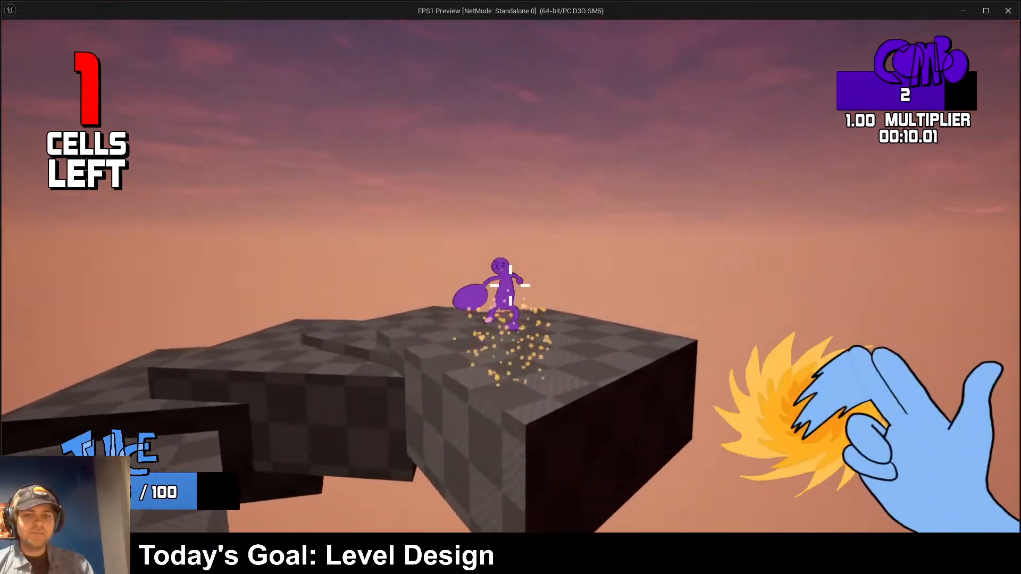
pyautogui.press('w')
pyautogui.press('space')
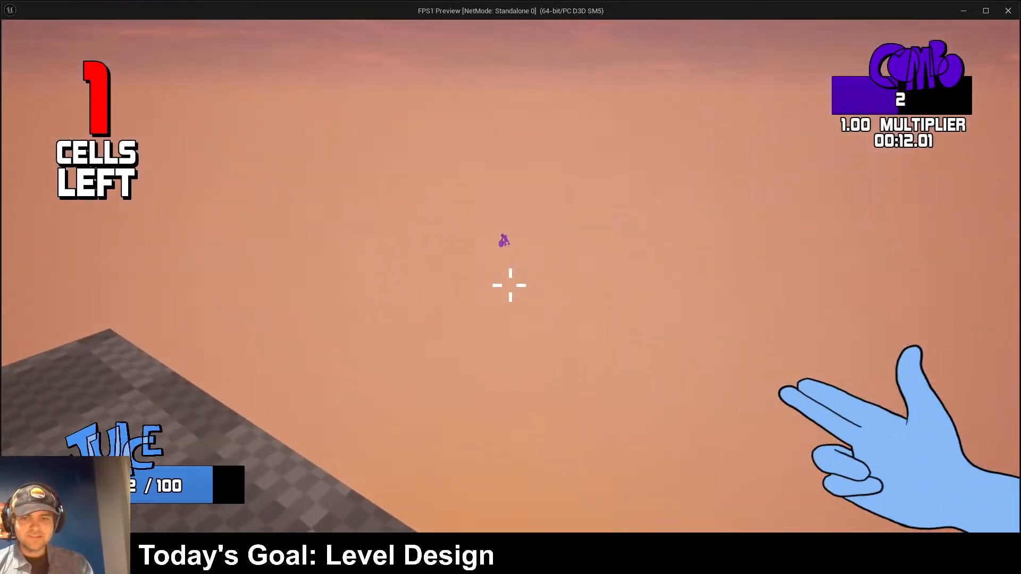
pyautogui.press('Escape')
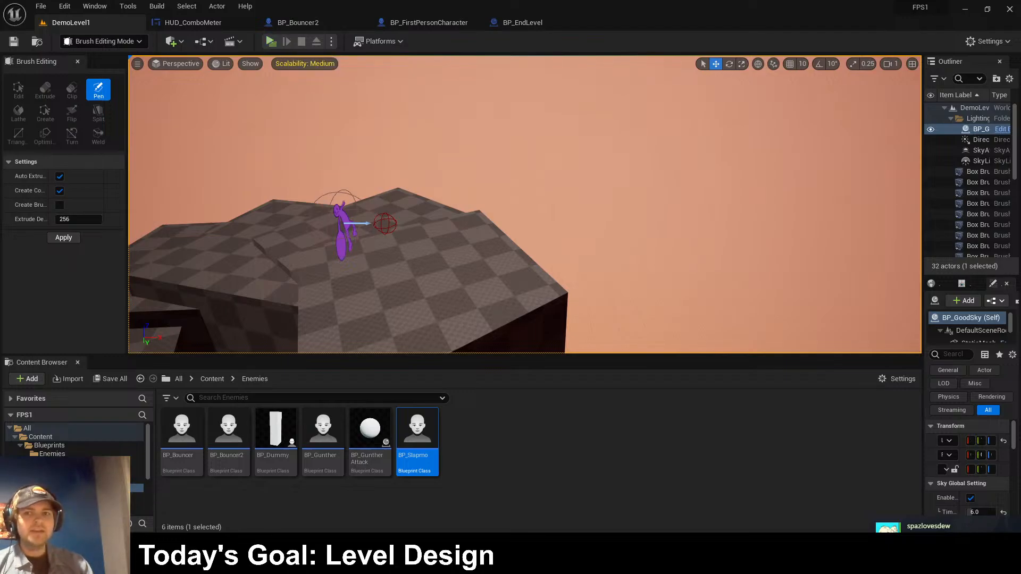
# - Start a new preview, play-test the jump toward the tilted platform near the start, and end the preview
pyautogui.hotkey('alt', 'p')
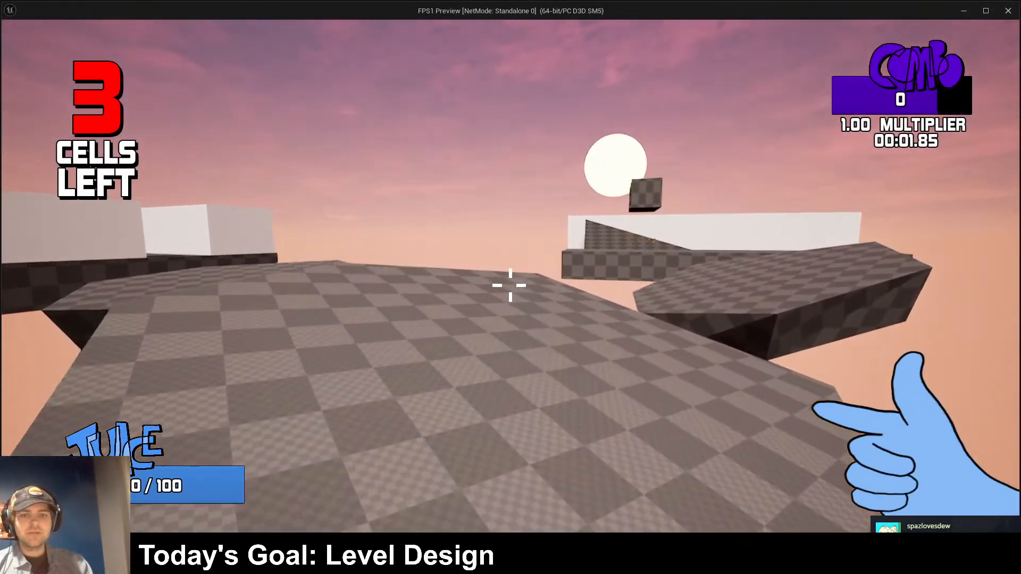
pyautogui.press('w')
pyautogui.press('space')
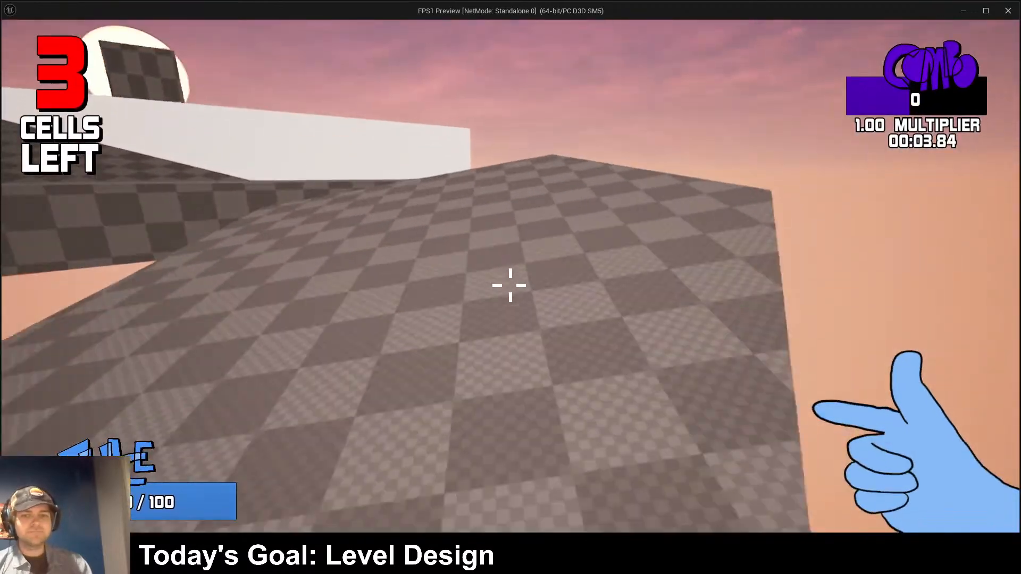
pyautogui.press('Escape')
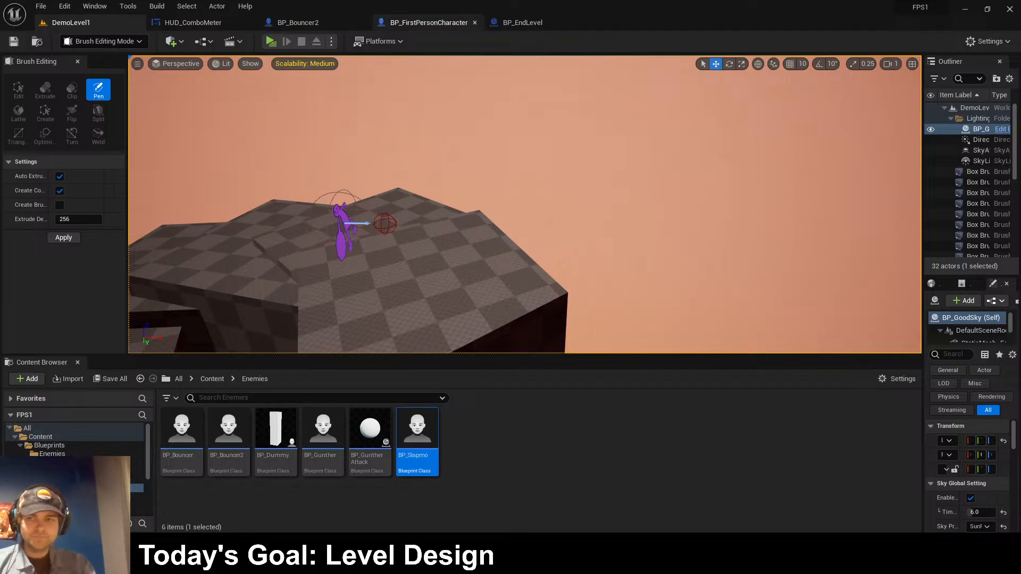
# - Open the BP_Bouncer2 blueprint, start a preview, and play-test crossing the starting platforms toward the Gunther corridor
pyautogui.click(193, 23)
pyautogui.click(341, 22)
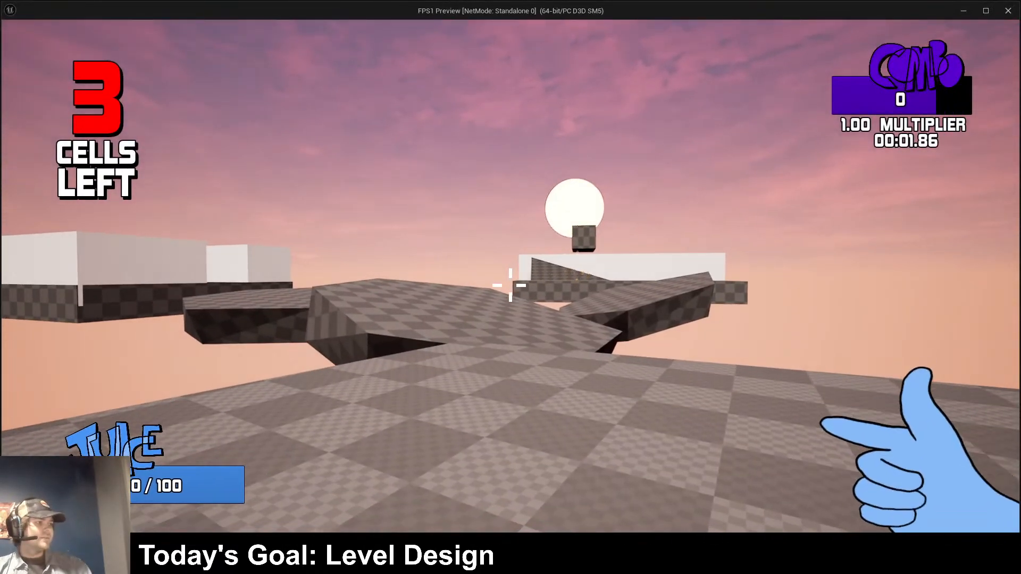
pyautogui.press('w')
pyautogui.press('space')
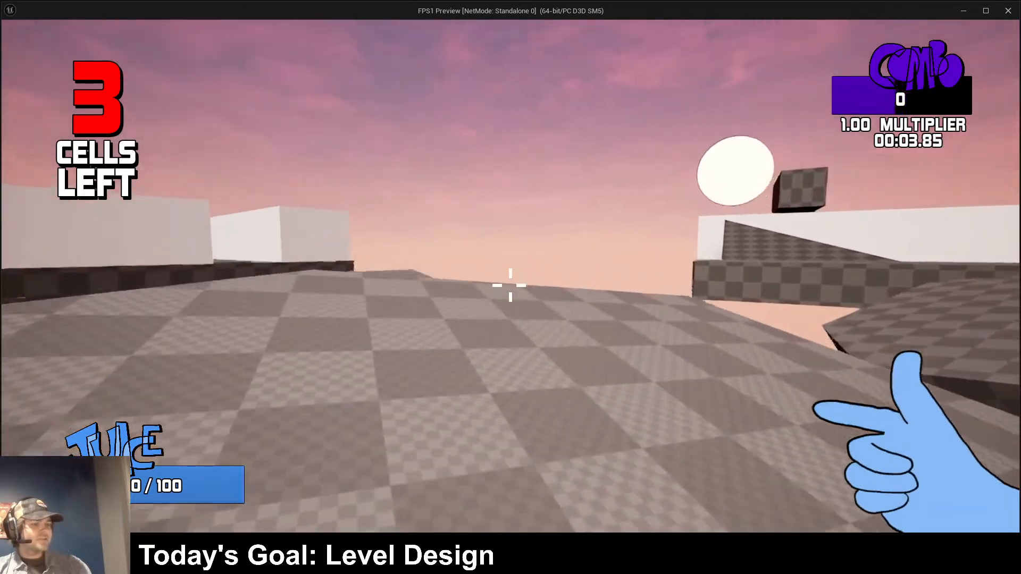
pyautogui.press('w')
pyautogui.press('space')
pyautogui.press('2')
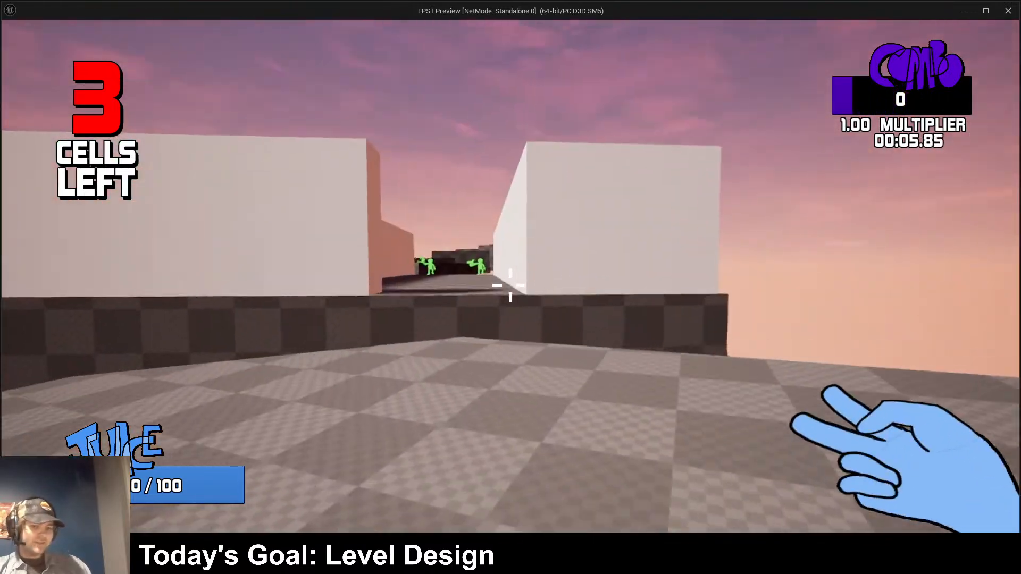
# - Play-test entering the corridor at floor level, restart the run, move into the purple spiked object, and end the preview
pyautogui.press('w')
pyautogui.press('space')
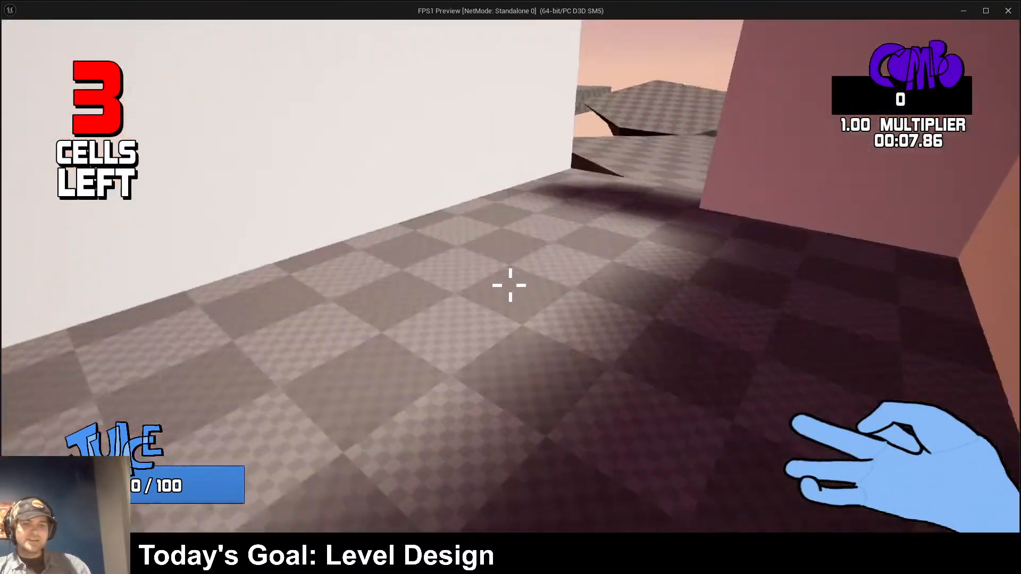
pyautogui.press('w')
pyautogui.press('r')
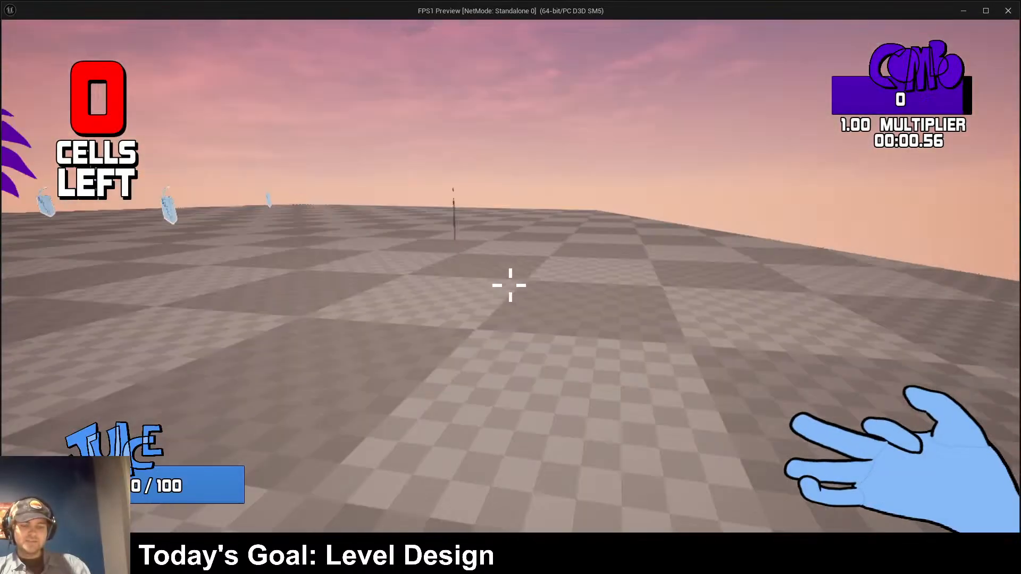
pyautogui.press('w')
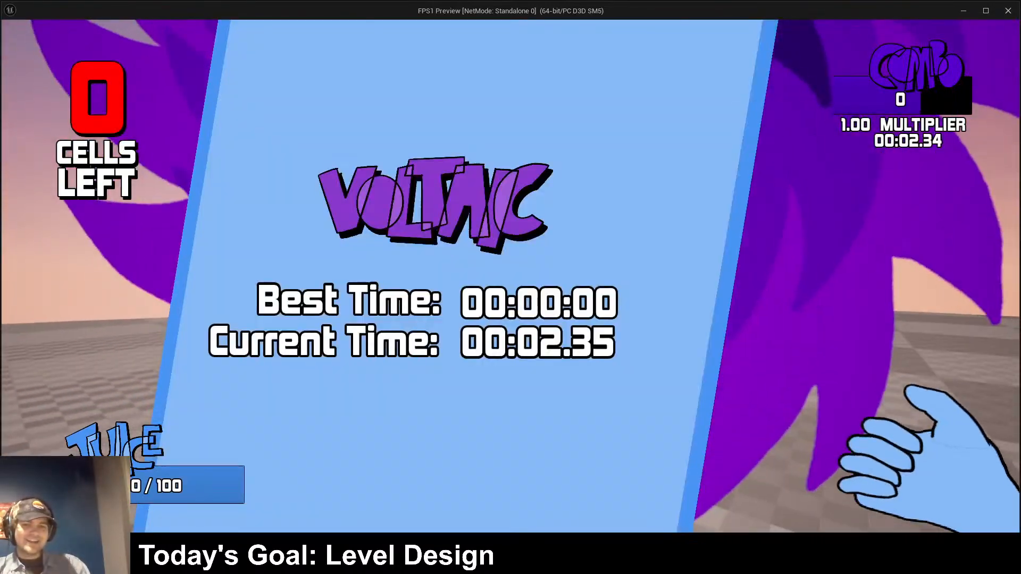
pyautogui.press('Escape')
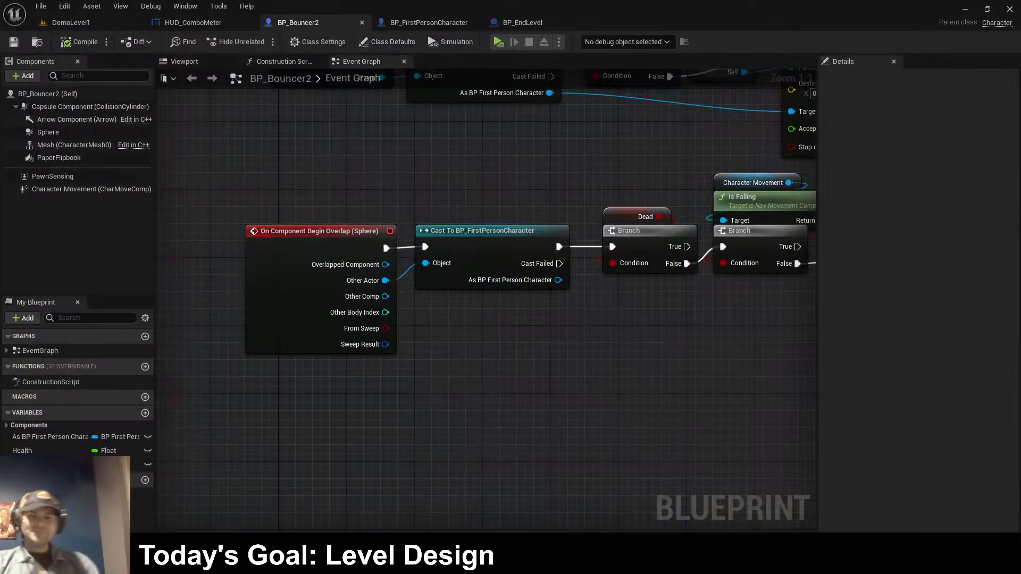
# - Return to DemoLevel1 and duplicate the tilted polygonal platform beside the Gunther corridor
pyautogui.click(69, 23)
pyautogui.moveTo(532, 212); pyautogui.dragTo(319, 224, button='right')
pyautogui.click(542, 212)
pyautogui.moveTo(542, 212)
pyautogui.mouseDown(button='right')
pyautogui.moveTo(558, 210)
pyautogui.moveTo(446, 191)
pyautogui.moveTo(464, 190)
pyautogui.mouseUp(button='right')
pyautogui.click(458, 172)
pyautogui.hotkey('ctrl', 'd')
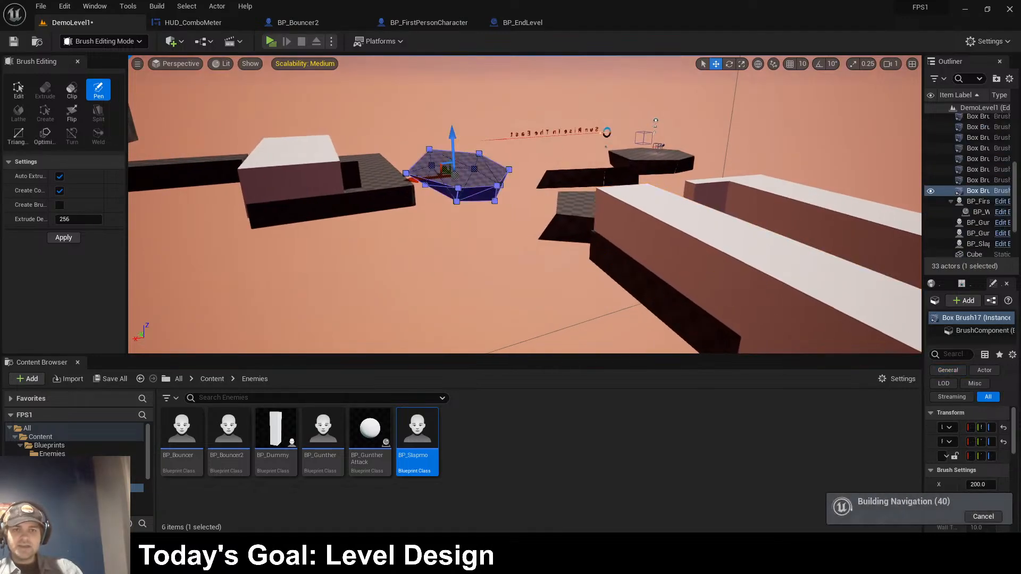
# - Move the duplicated polygonal platform alongside the corridor's outer wall and raise it above the surrounding platforms
pyautogui.moveTo(445, 169); pyautogui.dragTo(474, 142, button='right')
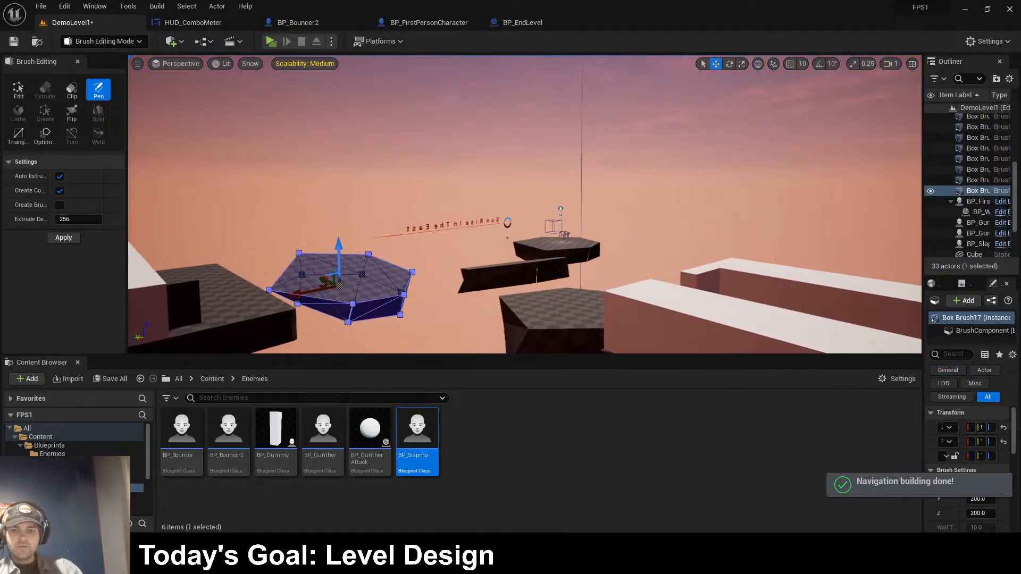
pyautogui.keyDown('shift'); pyautogui.moveTo(325, 280); pyautogui.dragTo(404, 312); pyautogui.keyUp('shift')
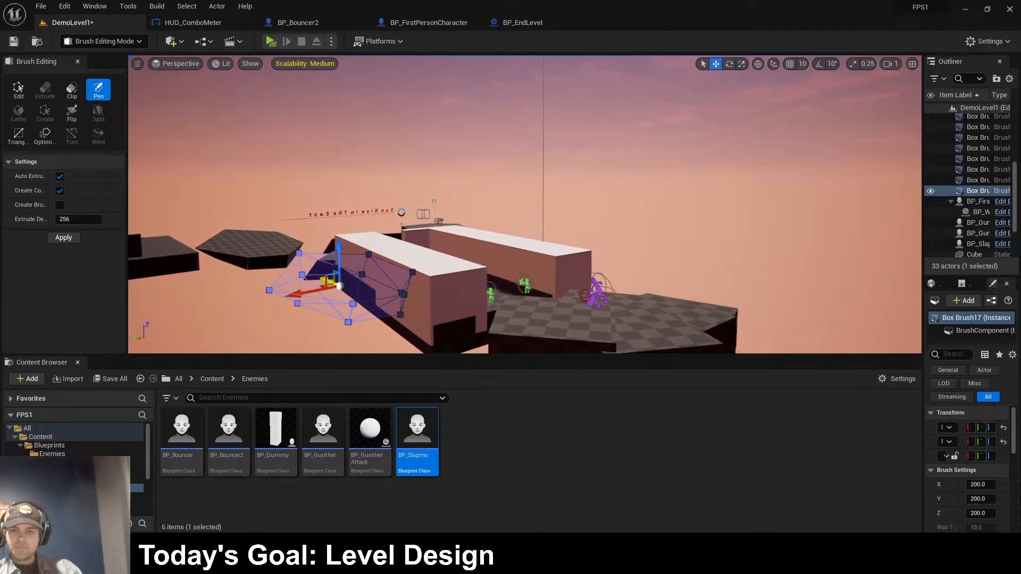
pyautogui.keyDown('shift'); pyautogui.moveTo(339, 247); pyautogui.dragTo(338, 218); pyautogui.keyUp('shift')
pyautogui.moveTo(338, 246); pyautogui.dragTo(284, 278, button='right')
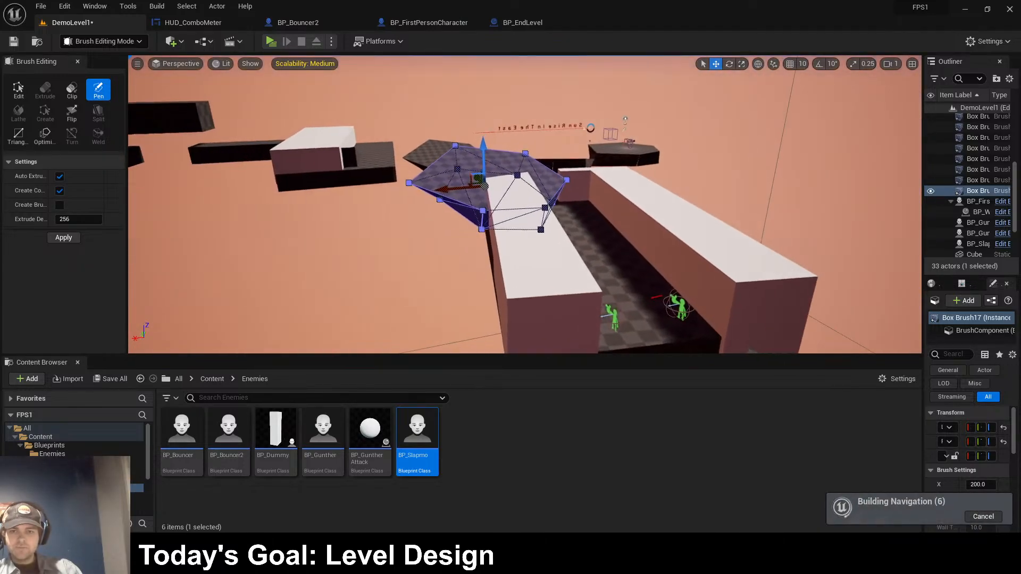
pyautogui.keyDown('shift'); pyautogui.moveTo(443, 190); pyautogui.dragTo(409, 191); pyautogui.keyUp('shift')
pyautogui.moveTo(409, 212)
pyautogui.mouseDown(button='right')
pyautogui.moveTo(303, 219)
pyautogui.moveTo(355, 240)
pyautogui.mouseUp(button='right')
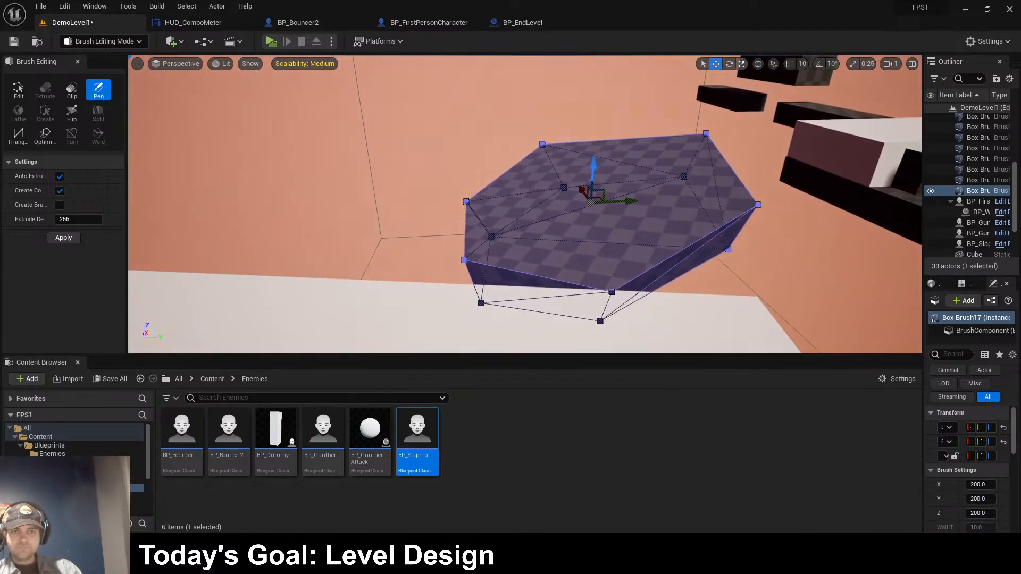
# - Rotate the raised platform by about 10 degrees on one axis and adjust its tilt on a second axis
pyautogui.press('e')
pyautogui.moveTo(553, 163); pyautogui.dragTo(569, 154)
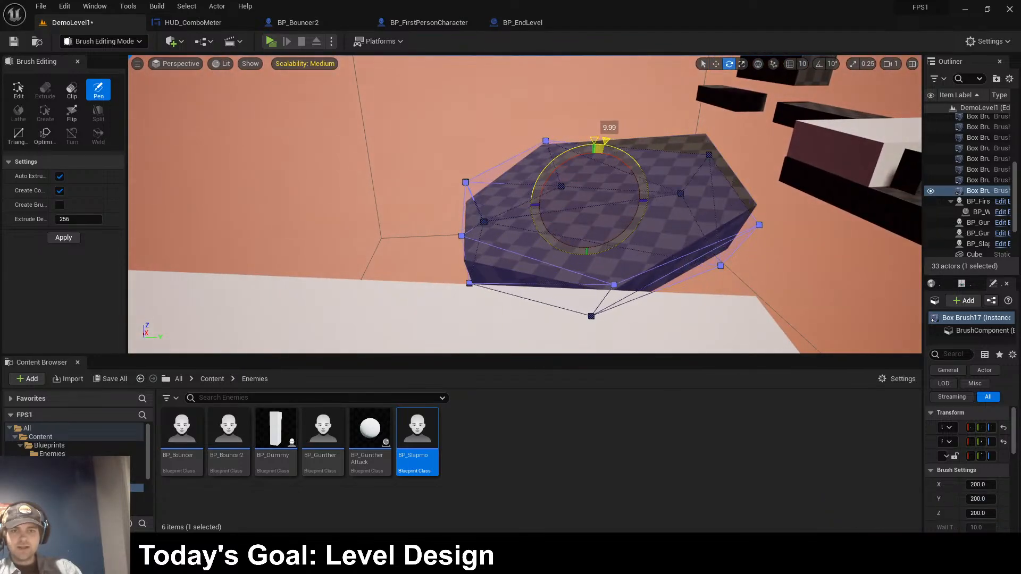
pyautogui.moveTo(569, 154); pyautogui.dragTo(510, 170, button='right')
pyautogui.moveTo(492, 178)
pyautogui.mouseDown()
pyautogui.moveTo(497, 154)
pyautogui.moveTo(537, 152)
pyautogui.mouseUp()
pyautogui.moveTo(537, 153); pyautogui.dragTo(486, 159, button='right')
# - Shift the raised platform away from the corridor wall into the gap toward the white-walled ramp platform
pyautogui.press('w')
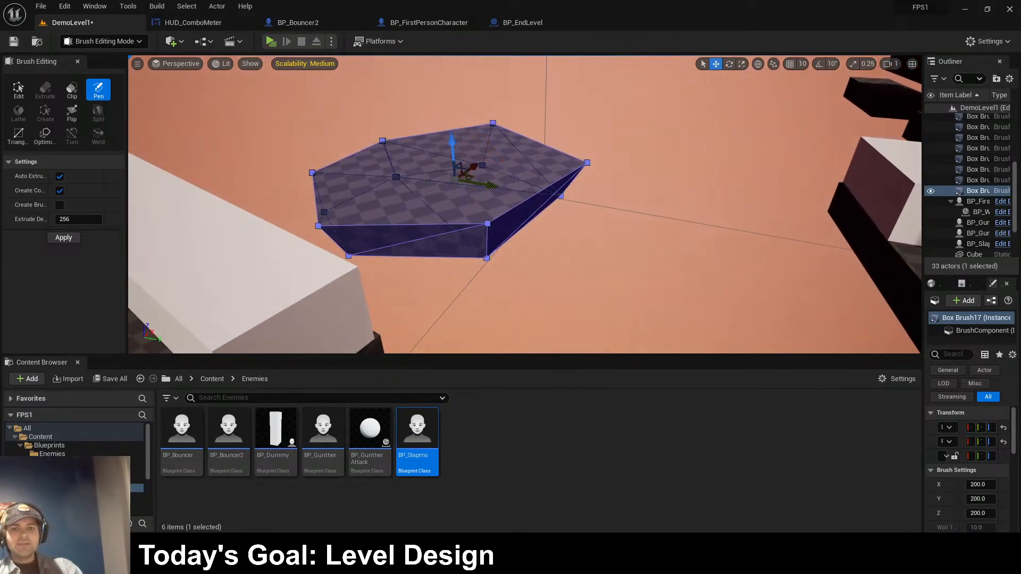
pyautogui.keyDown('shift'); pyautogui.moveTo(472, 167); pyautogui.dragTo(500, 146); pyautogui.keyUp('shift')
pyautogui.keyDown('shift'); pyautogui.moveTo(491, 185); pyautogui.dragTo(556, 193); pyautogui.keyUp('shift')
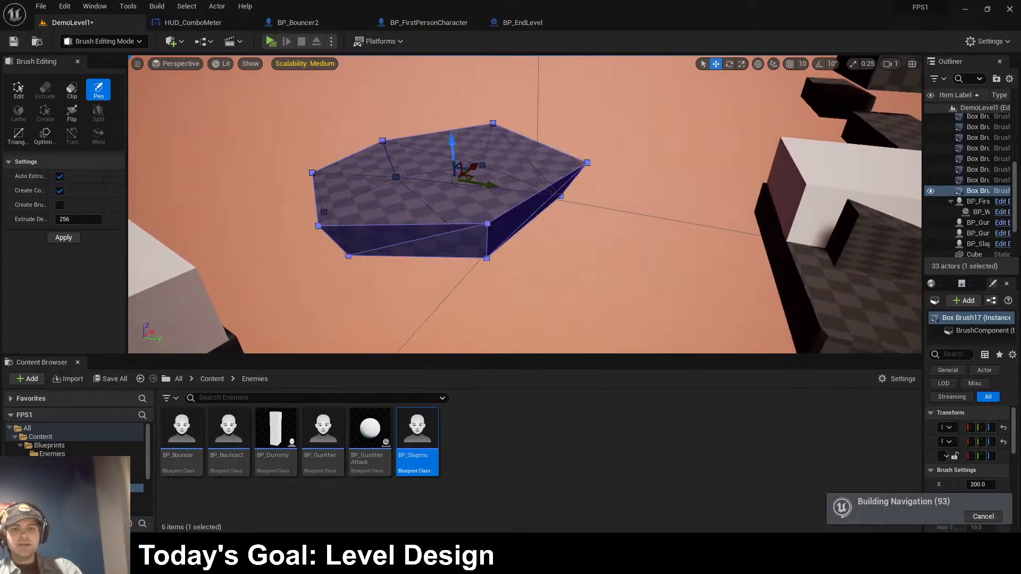
pyautogui.keyDown('shift'); pyautogui.moveTo(472, 167); pyautogui.dragTo(478, 163); pyautogui.keyUp('shift')
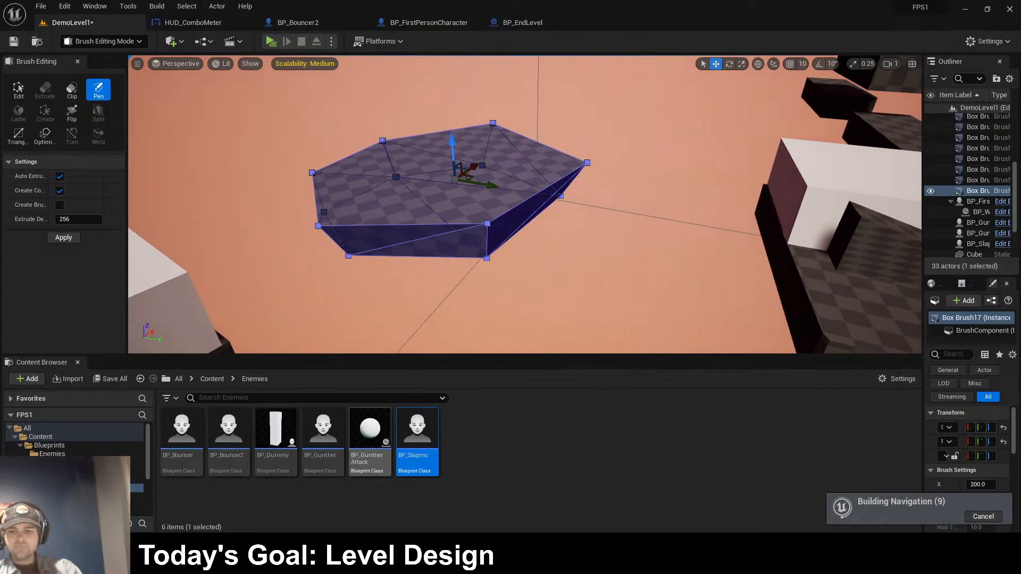
# - Place a BP_Gunther enemy on top of the new raised platform
pyautogui.click(478, 468)
pyautogui.moveTo(322, 441); pyautogui.dragTo(472, 178)
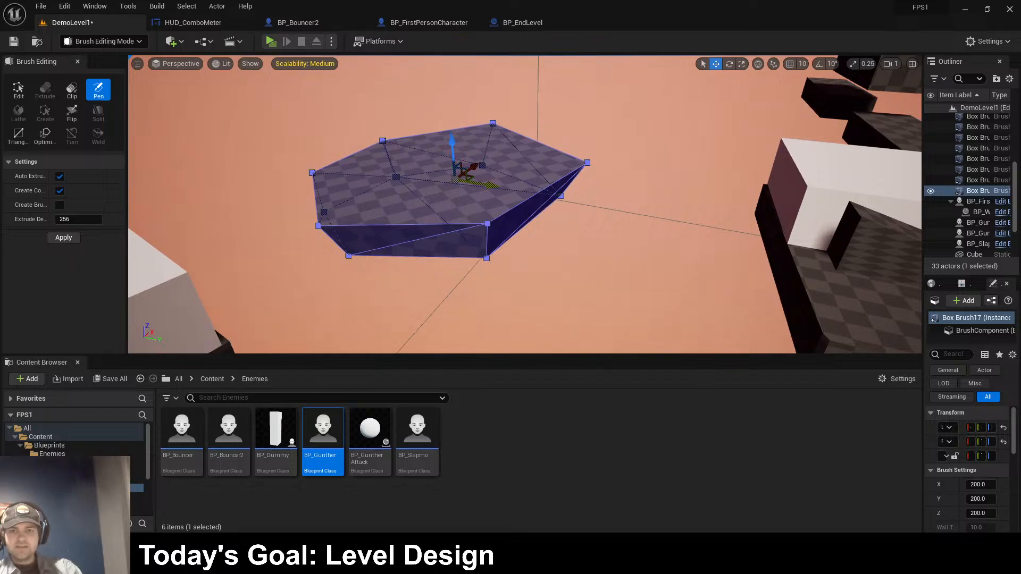
pyautogui.moveTo(611, 234)
pyautogui.mouseDown(button='right')
pyautogui.moveTo(585, 242)
pyautogui.moveTo(595, 226)
pyautogui.moveTo(591, 276)
pyautogui.moveTo(588, 212)
pyautogui.mouseUp(button='right')
pyautogui.click(614, 234)
pyautogui.press('w')
pyautogui.press('s')
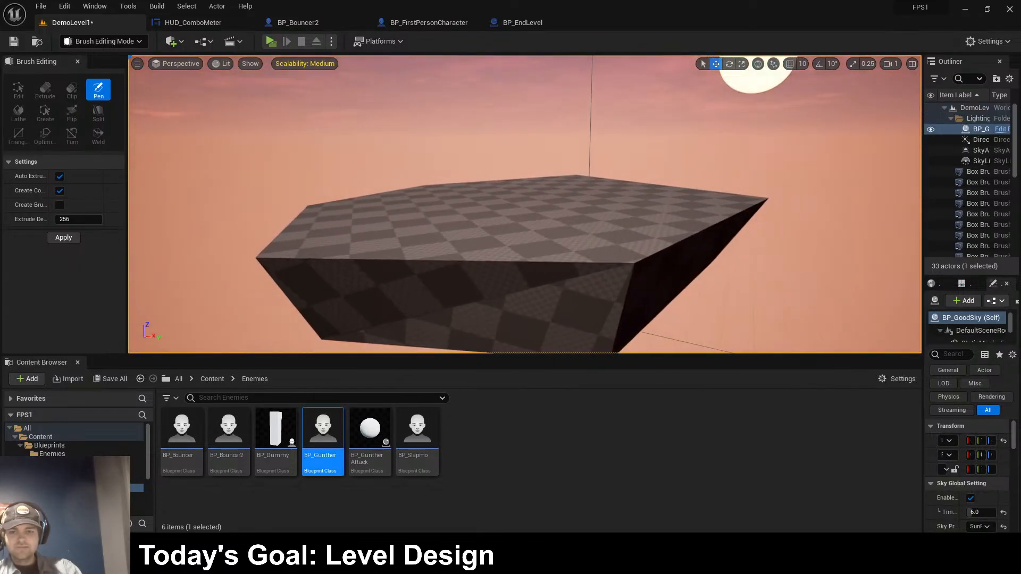
pyautogui.moveTo(482, 210); pyautogui.dragTo(498, 184)
pyautogui.moveTo(498, 183)
pyautogui.mouseDown(button='right')
pyautogui.moveTo(436, 183)
pyautogui.moveTo(462, 185)
pyautogui.mouseUp(button='right')
pyautogui.press('s')
# - Start a preview, play-test crossing the starting platforms, and shoot the Gunthers on the raised platform and in the corridor
pyautogui.click(270, 41)
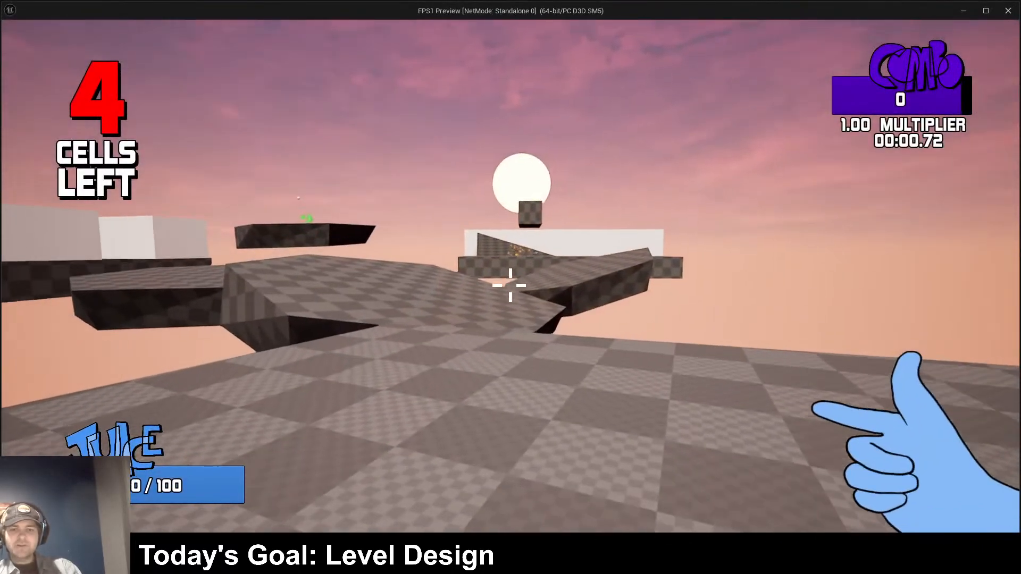
pyautogui.press('w')
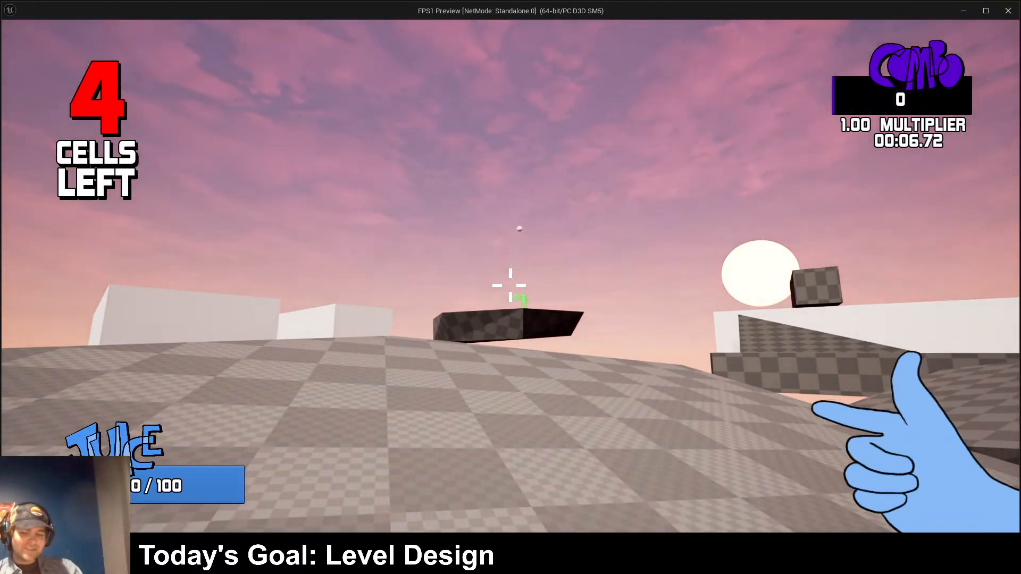
pyautogui.press('w')
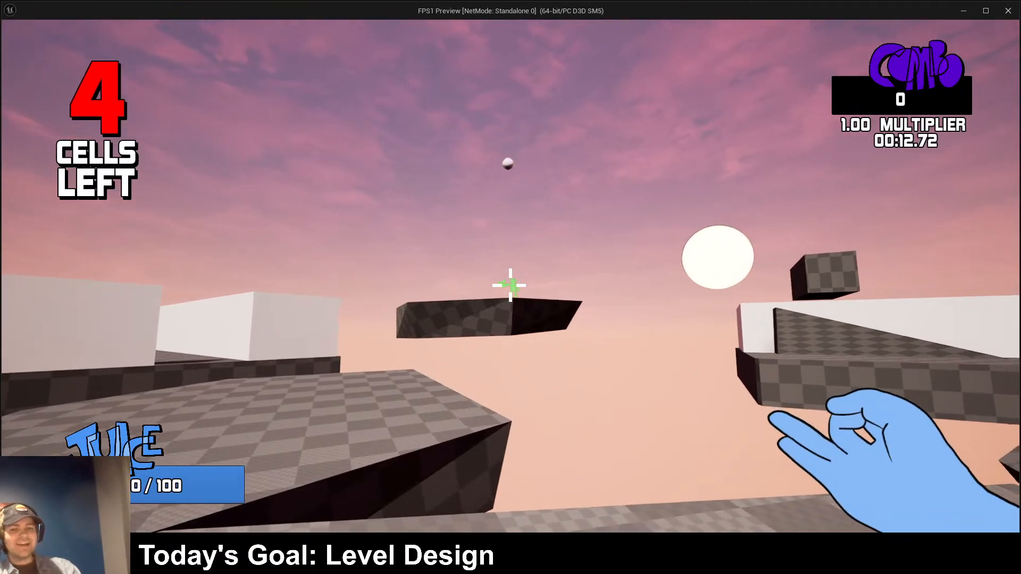
pyautogui.click(511, 285)
pyautogui.press('w')
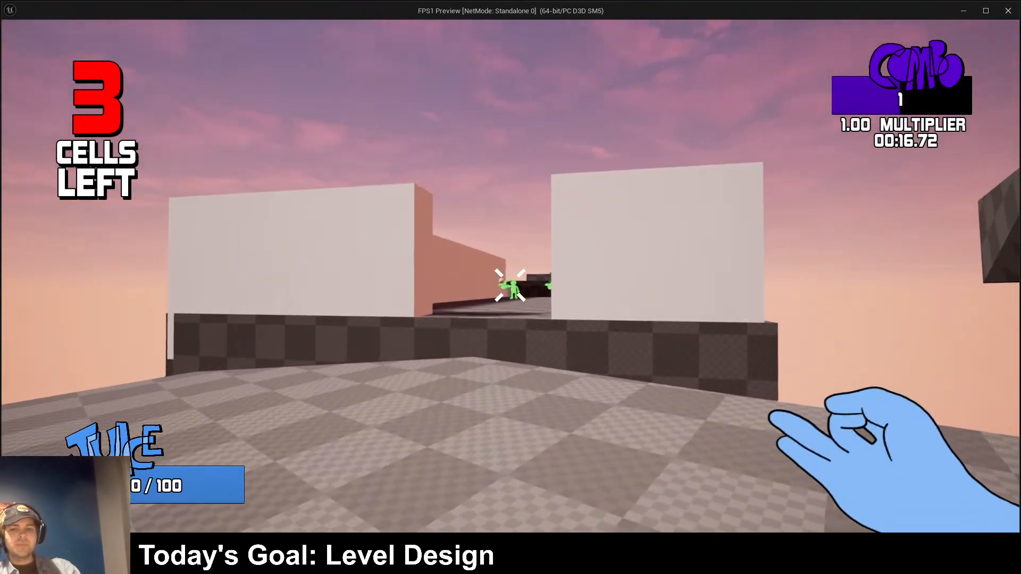
pyautogui.click(511, 285)
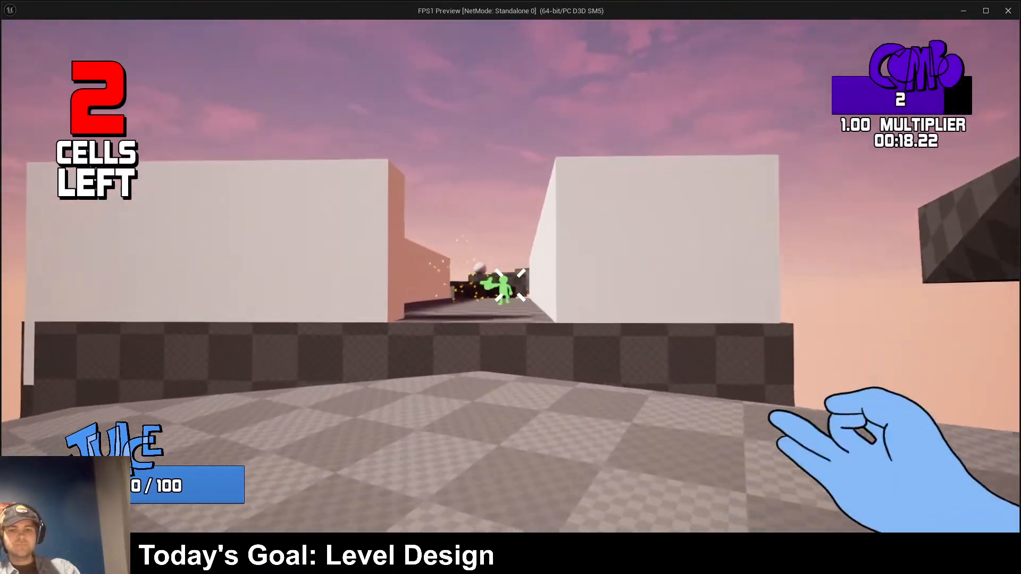
pyautogui.click(511, 285)
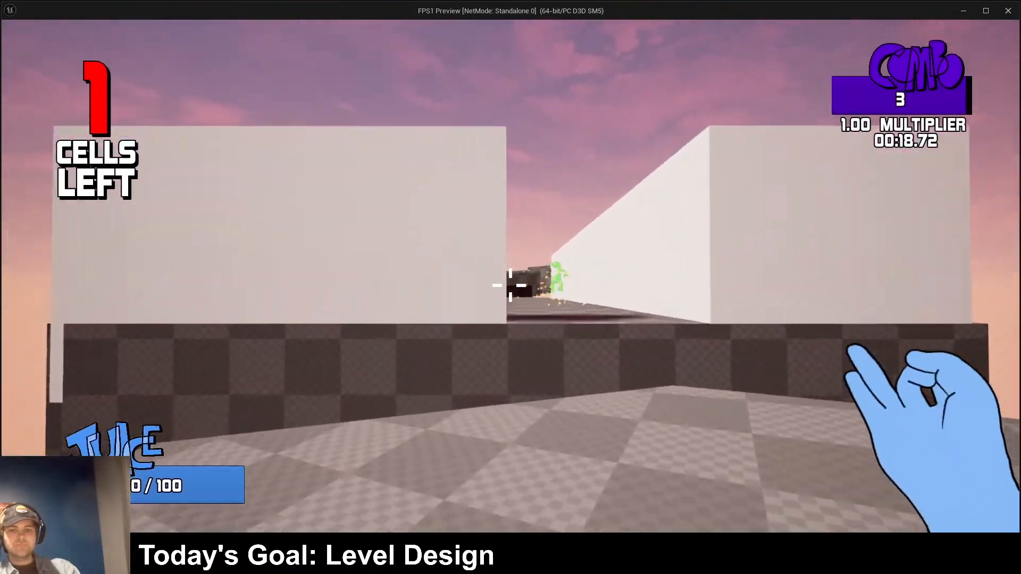
# - Play-test running through the corridor, jumping onto its wall and attacking the Slapmo on the rising platforms, and end the preview
pyautogui.press('w')
pyautogui.press('w')
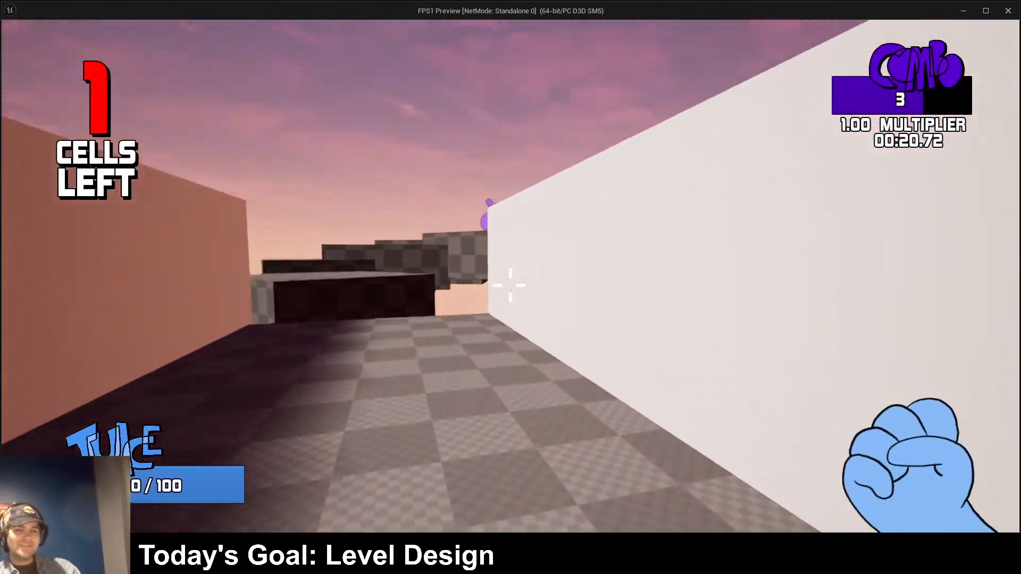
pyautogui.press('space')
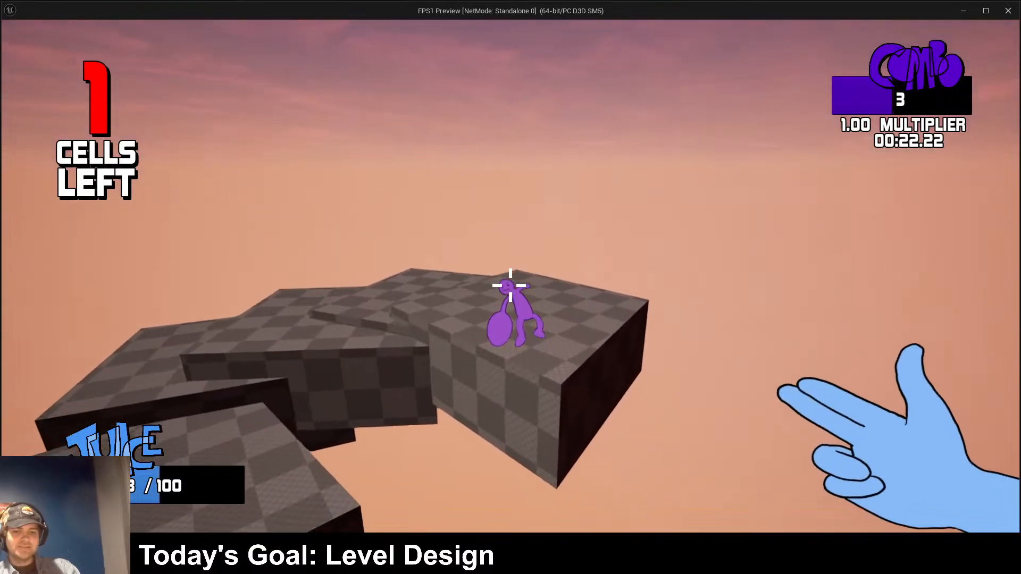
pyautogui.click(510, 286)
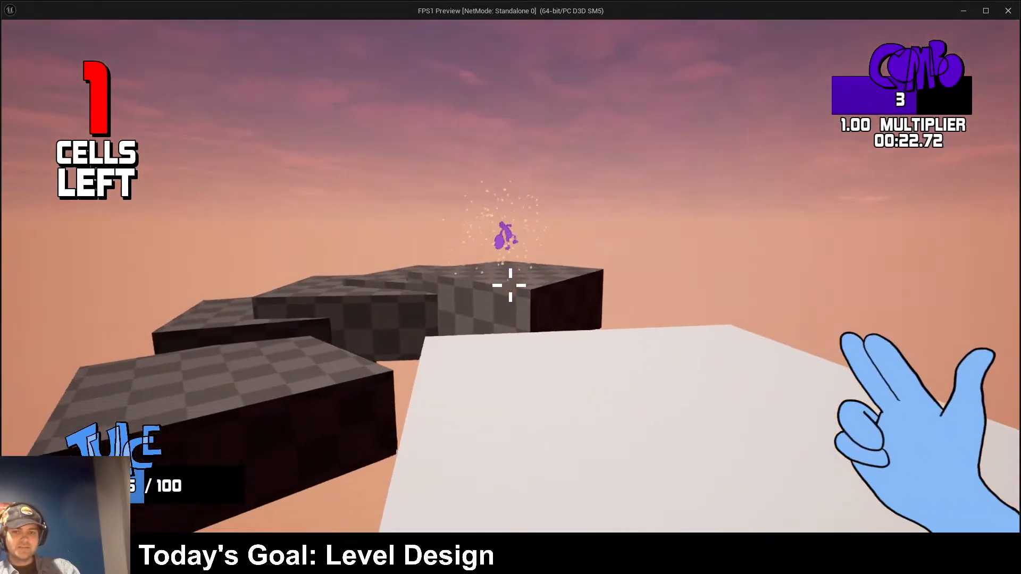
pyautogui.press('w')
pyautogui.press('space')
pyautogui.press('w')
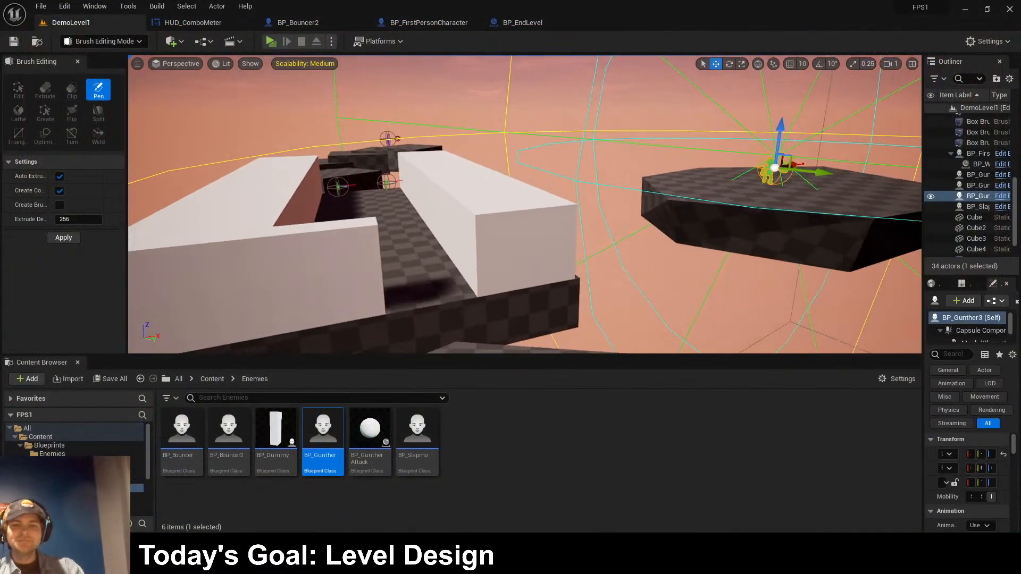
# - Duplicate the lowest checkered block of the rising platforms at the corridor's far end
pyautogui.moveTo(525, 204); pyautogui.dragTo(755, 210, button='right')
pyautogui.click(596, 240)
pyautogui.click(537, 250)
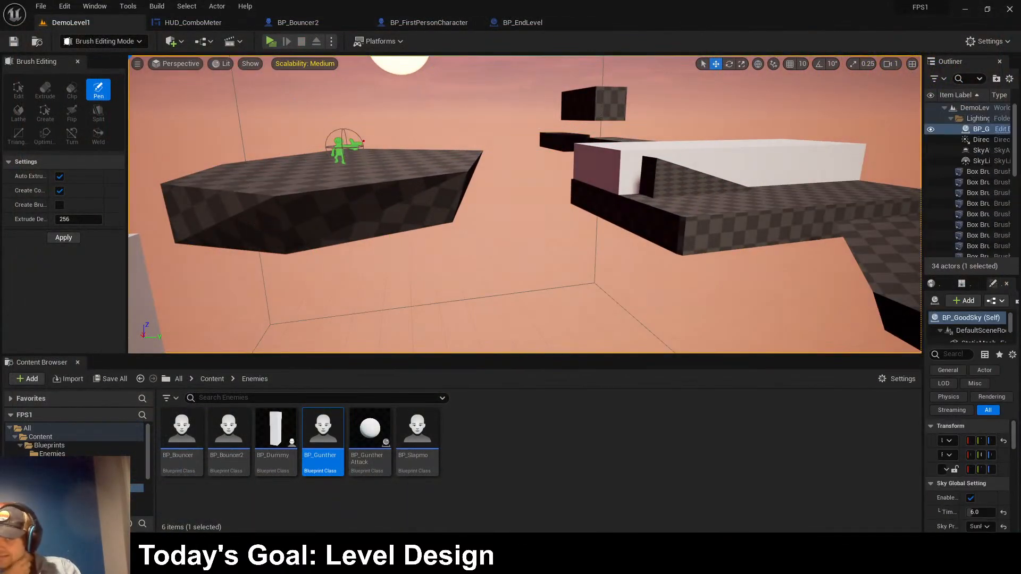
pyautogui.moveTo(525, 204); pyautogui.dragTo(632, 202, button='right')
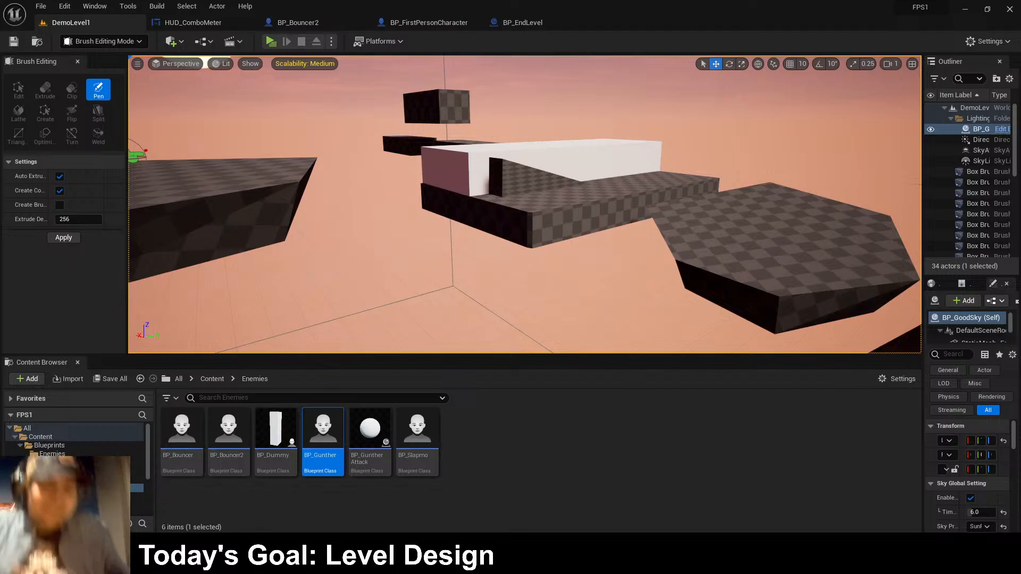
pyautogui.moveTo(524, 204)
pyautogui.mouseDown(button='right')
pyautogui.moveTo(622, 209)
pyautogui.moveTo(494, 211)
pyautogui.moveTo(463, 138)
pyautogui.moveTo(463, 162)
pyautogui.mouseUp(button='right')
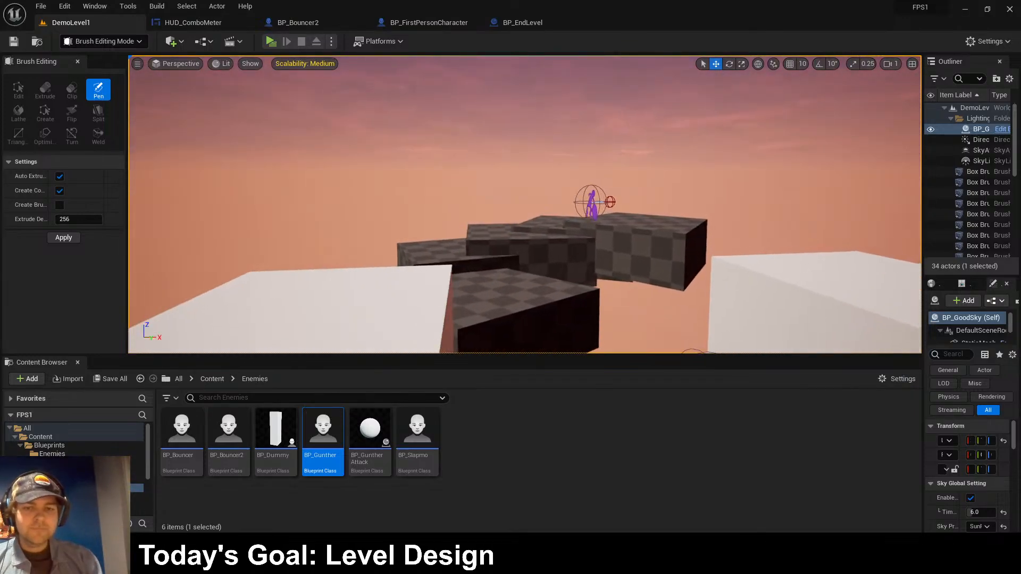
pyautogui.click(523, 293)
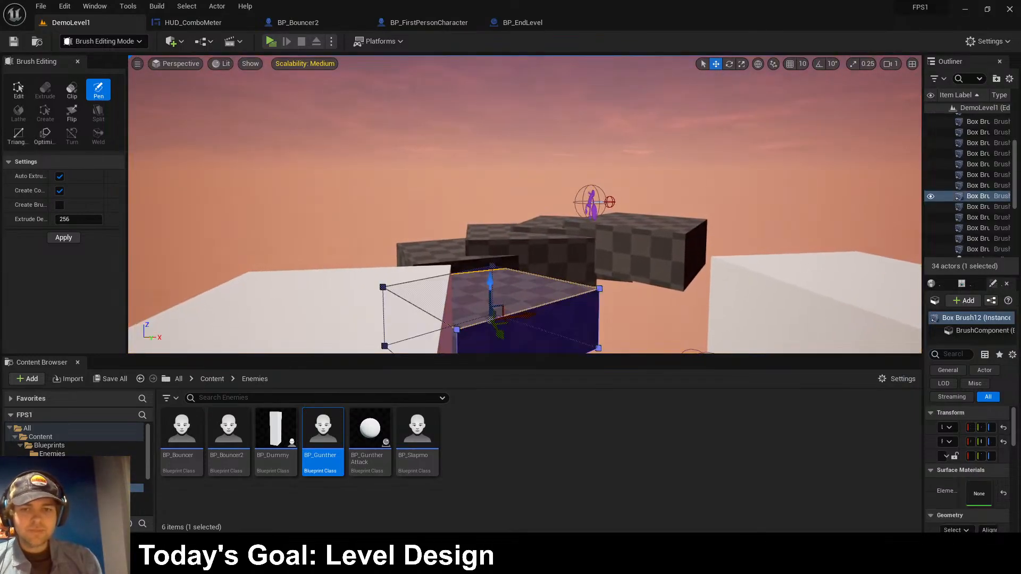
pyautogui.hotkey('ctrl', 'd')
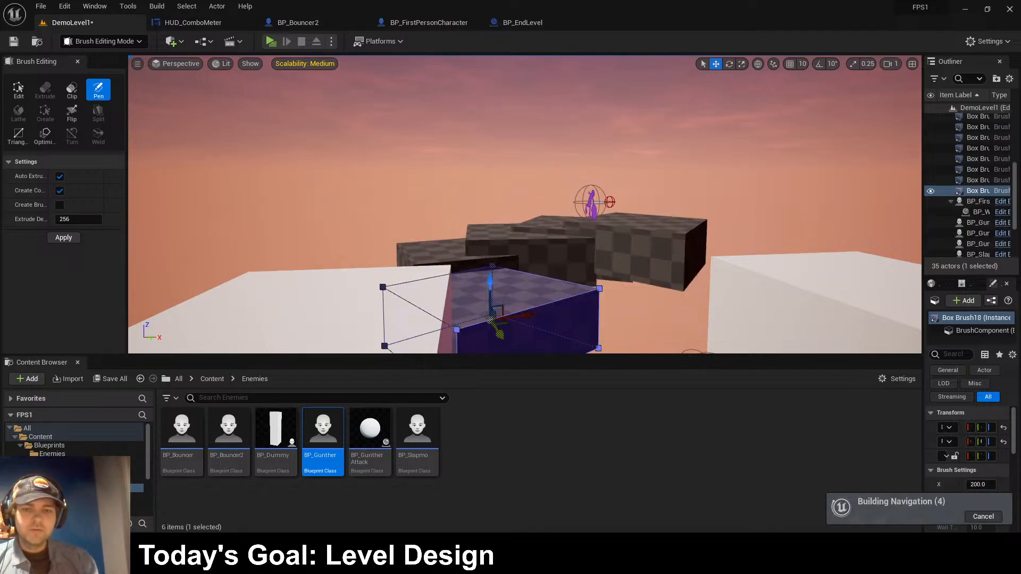
# - Move the duplicated block into the open space on the opposite side of the starting platforms, adjust its height, and deselect it
pyautogui.moveTo(500, 334)
pyautogui.keyDown('shift'); pyautogui.mouseDown()
pyautogui.moveTo(517, 371)
pyautogui.moveTo(507, 350)
pyautogui.mouseUp(); pyautogui.keyUp('shift')
pyautogui.keyDown('shift'); pyautogui.moveTo(528, 316); pyautogui.dragTo(495, 321); pyautogui.keyUp('shift')
pyautogui.moveTo(510, 298); pyautogui.dragTo(468, 330, button='right')
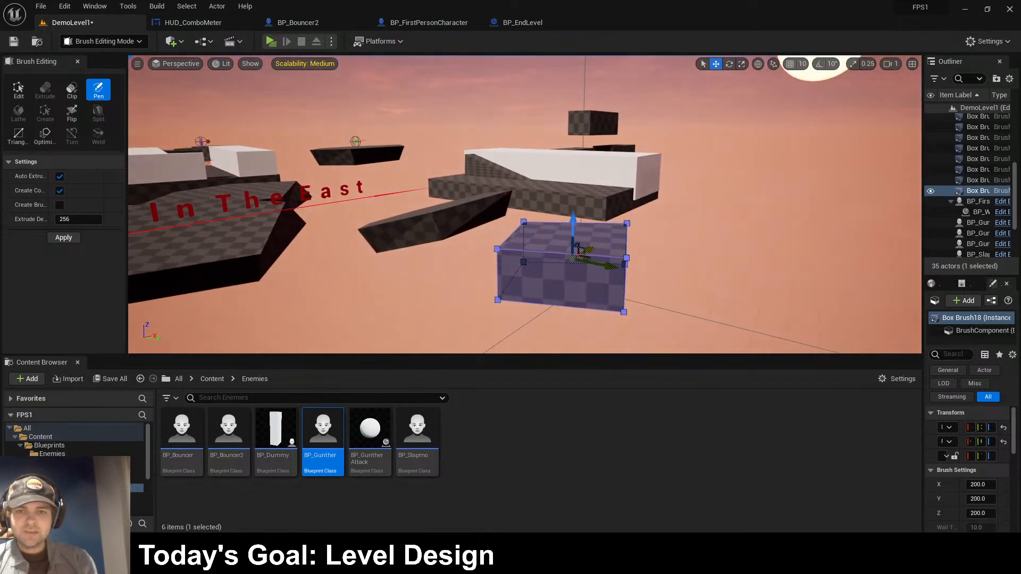
pyautogui.keyDown('shift'); pyautogui.moveTo(585, 250); pyautogui.dragTo(523, 256); pyautogui.keyUp('shift')
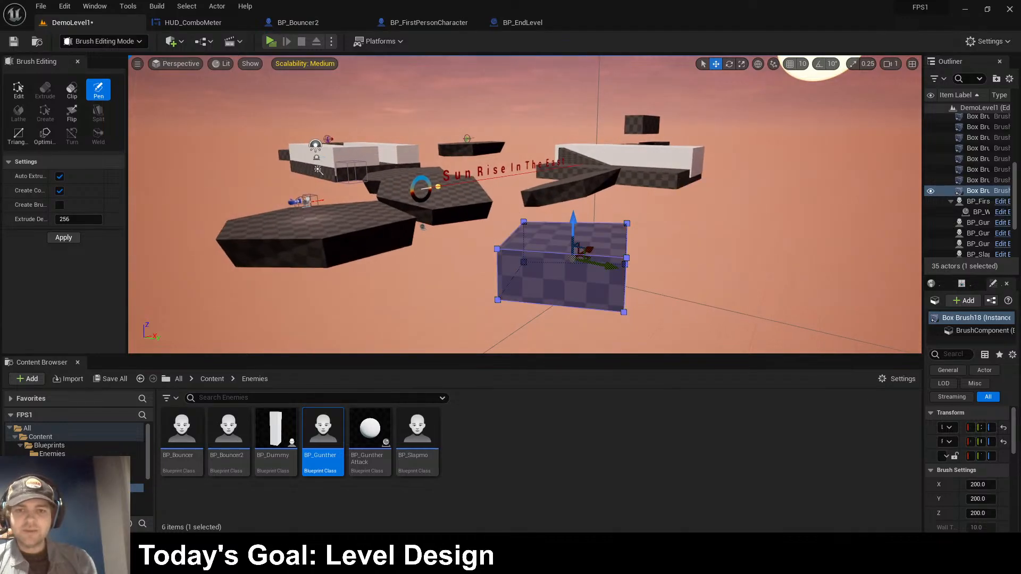
pyautogui.keyDown('shift'); pyautogui.moveTo(598, 264); pyautogui.dragTo(561, 260); pyautogui.keyUp('shift')
pyautogui.moveTo(597, 264); pyautogui.dragTo(653, 262, button='right')
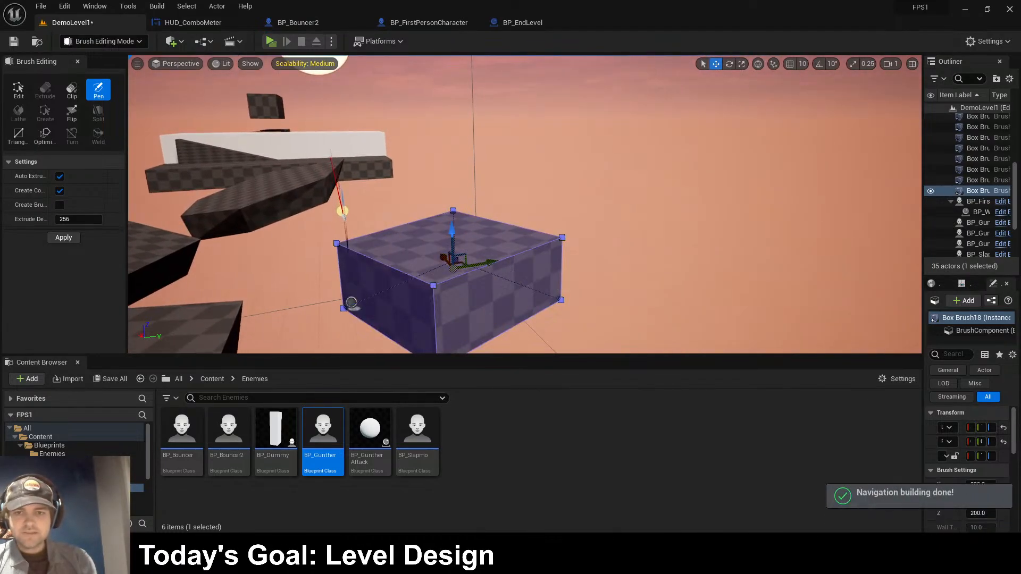
pyautogui.keyDown('shift'); pyautogui.moveTo(452, 231); pyautogui.dragTo(449, 268); pyautogui.keyUp('shift')
pyautogui.keyDown('shift'); pyautogui.moveTo(452, 231); pyautogui.dragTo(432, 248); pyautogui.keyUp('shift')
pyautogui.click(628, 239)
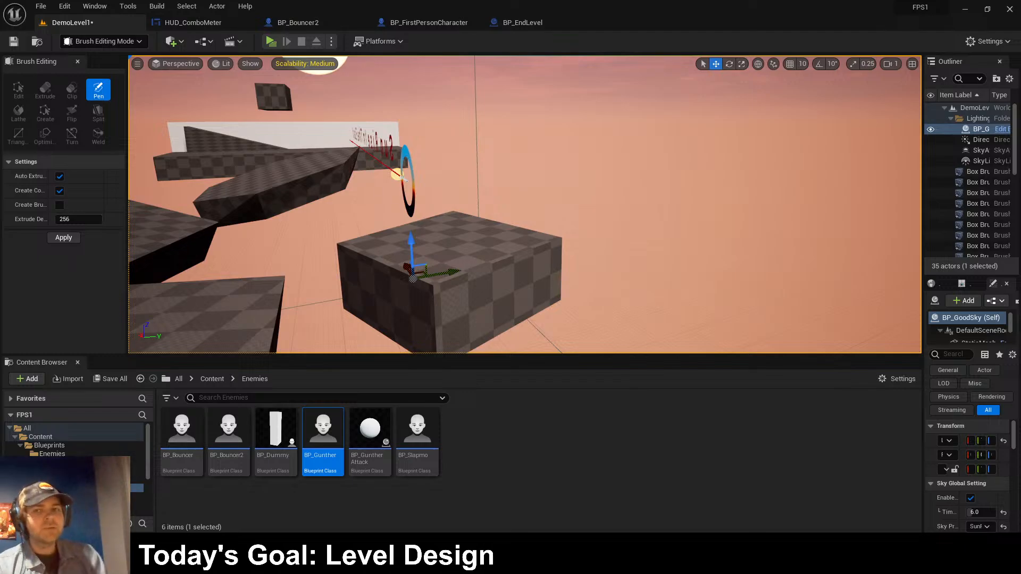
# - Open the BP_Bouncer2 blueprint and examine its Event BeginPlay logic for the player cast and Number Of Cells
pyautogui.click(298, 22)
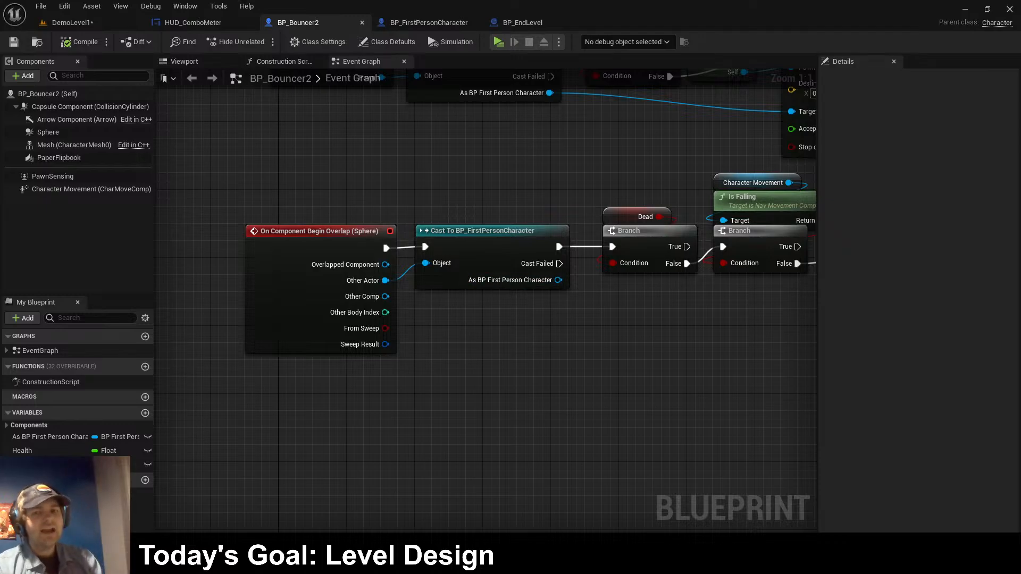
pyautogui.scroll(-3, 483, 194)
pyautogui.moveTo(482, 194); pyautogui.dragTo(474, 500, button='right')
pyautogui.moveTo(460, 112); pyautogui.dragTo(391, 524, button='right')
pyautogui.click(393, 452)
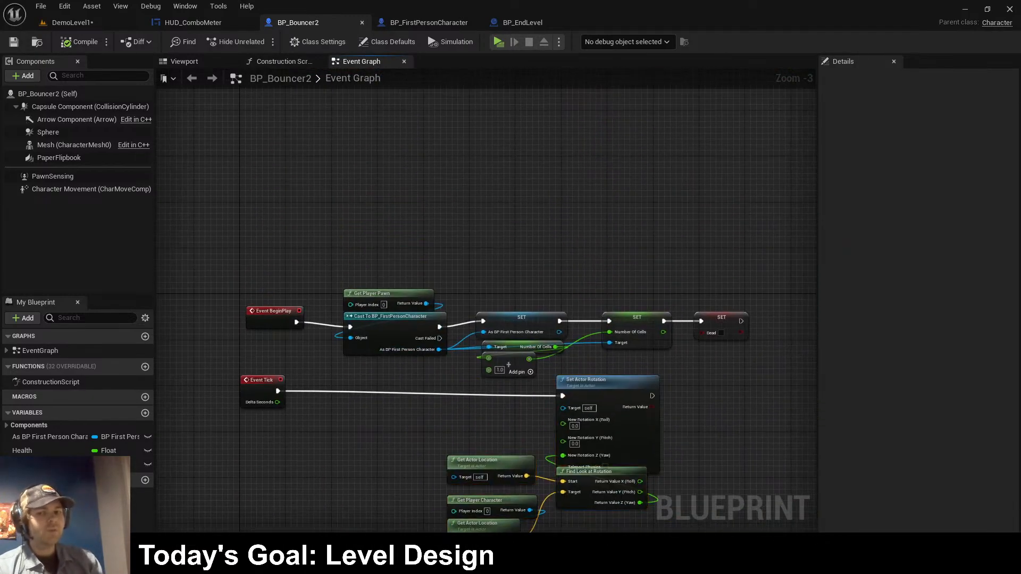
pyautogui.scroll(3, 416, 353)
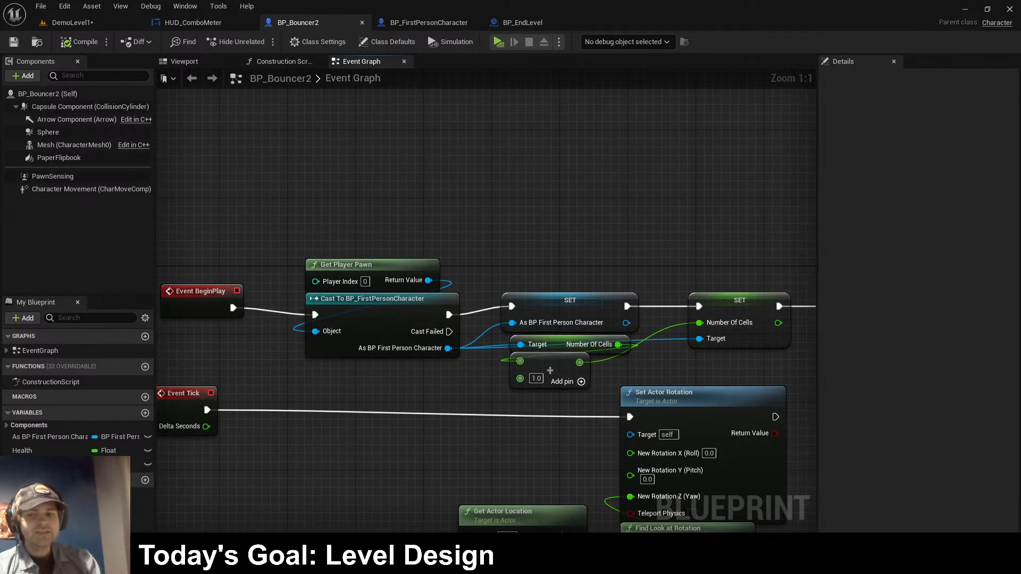
pyautogui.click(200, 300)
pyautogui.click(386, 378)
# - Examine the Event Tick nodes that rotate the enemy toward the player, and save all changes
pyautogui.moveTo(373, 461); pyautogui.dragTo(332, 250, button='right')
pyautogui.moveTo(418, 250); pyautogui.dragTo(721, 440)
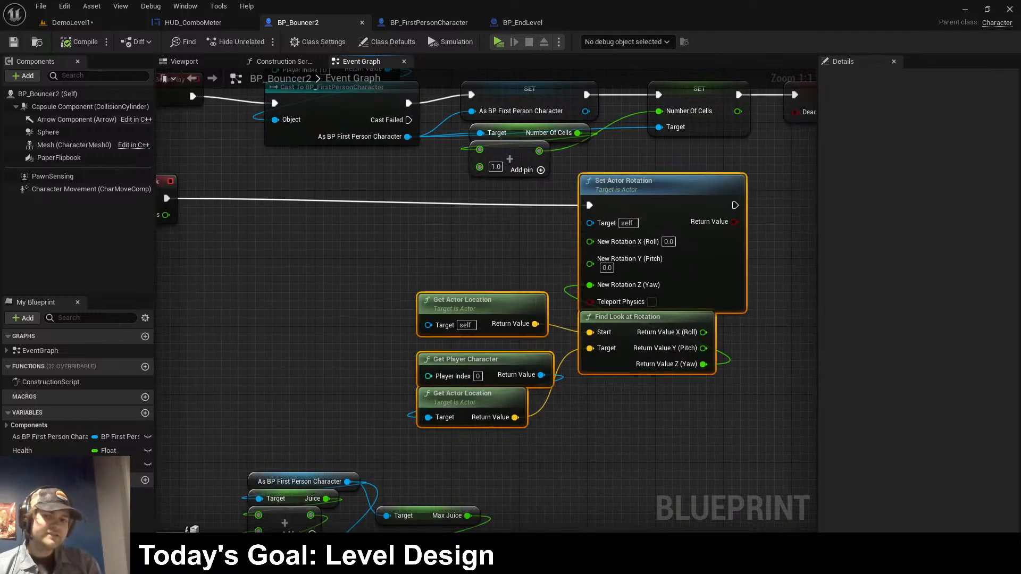
pyautogui.click(721, 440)
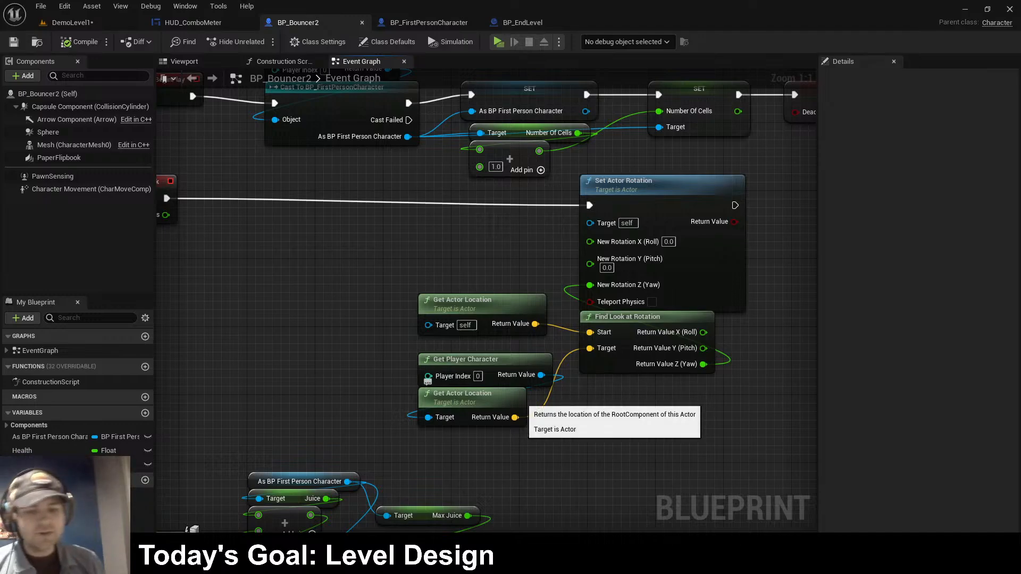
pyautogui.hotkey('ctrl', 'shift', 's')
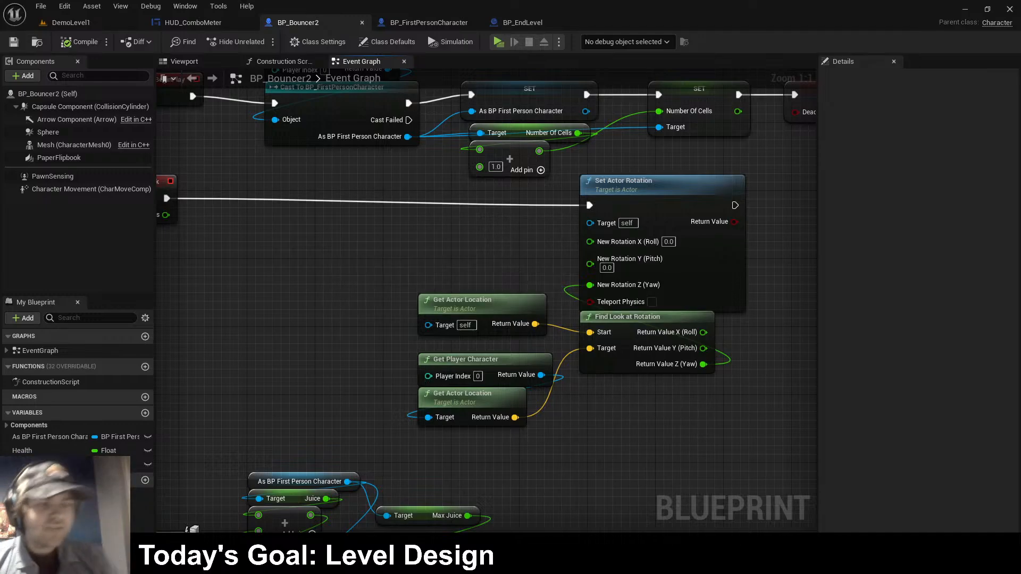
# - Switch to the DemoLevel1 level and bring the small box platform beside the starting area into sight
pyautogui.click(71, 23)
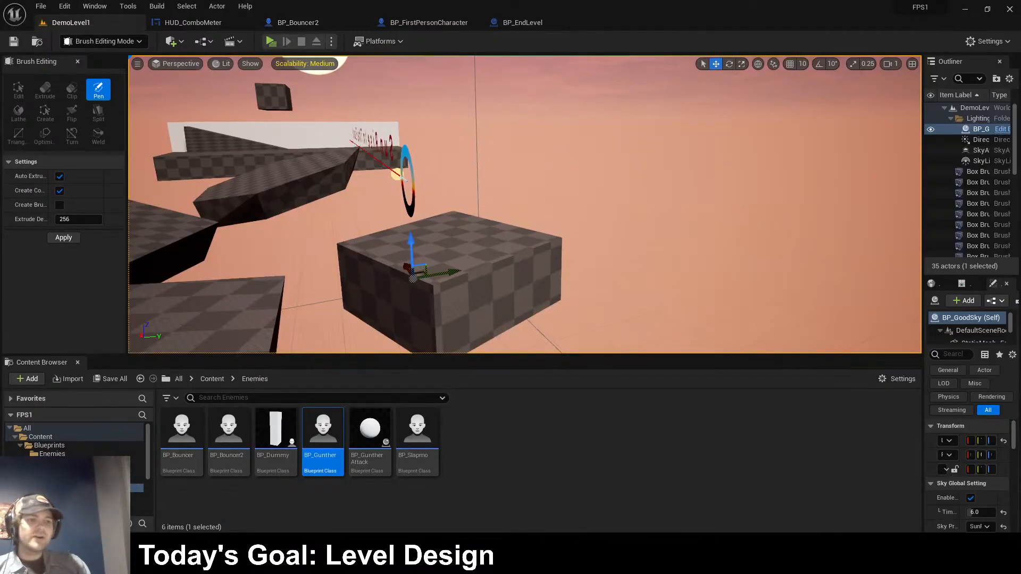
pyautogui.moveTo(585, 224); pyautogui.dragTo(526, 234, button='right')
pyautogui.click(630, 226)
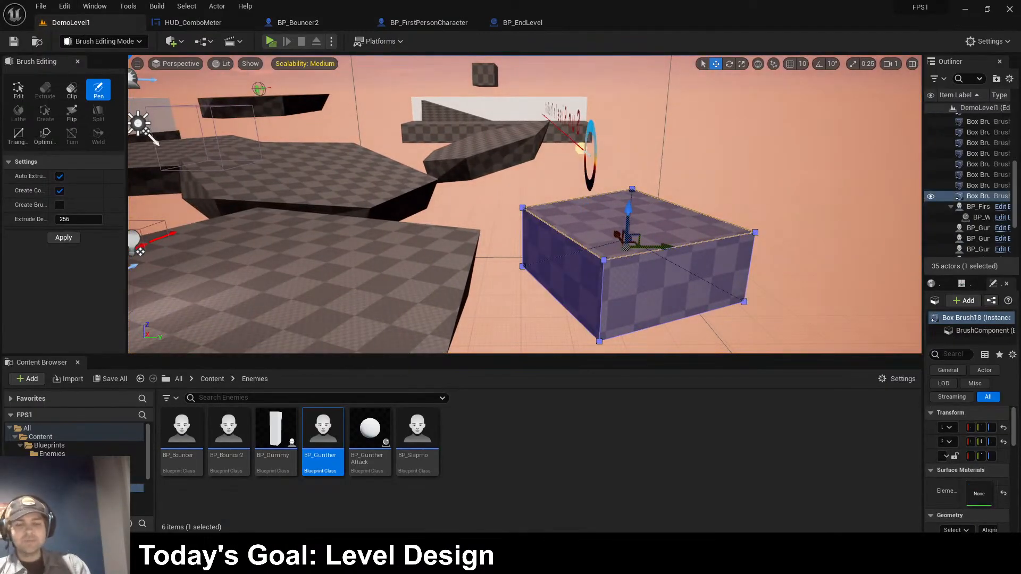
pyautogui.hotkey('ctrl', 'd')
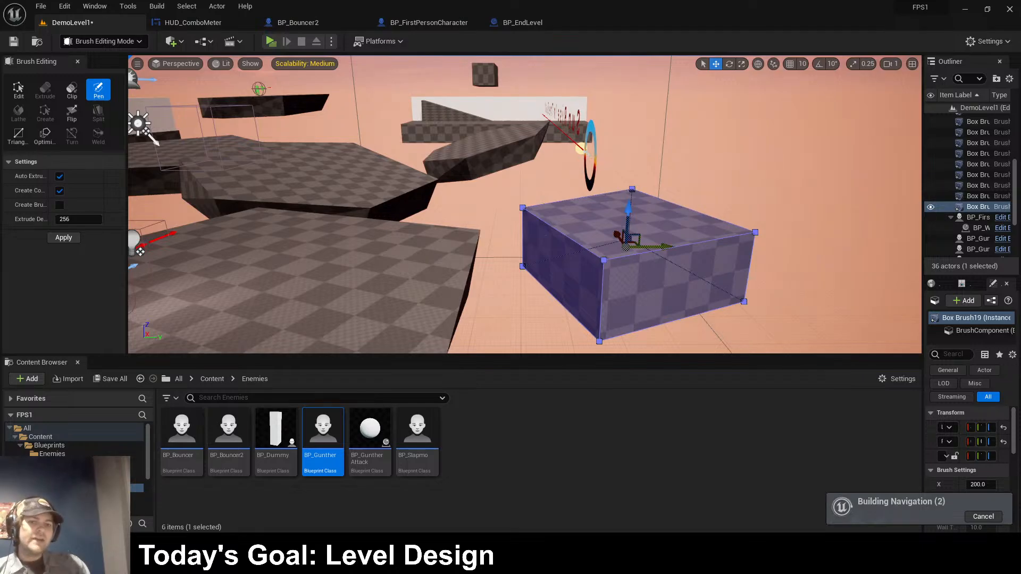
pyautogui.keyDown('shift'); pyautogui.moveTo(659, 246); pyautogui.dragTo(664, 247); pyautogui.keyUp('shift')
pyautogui.press('Delete')
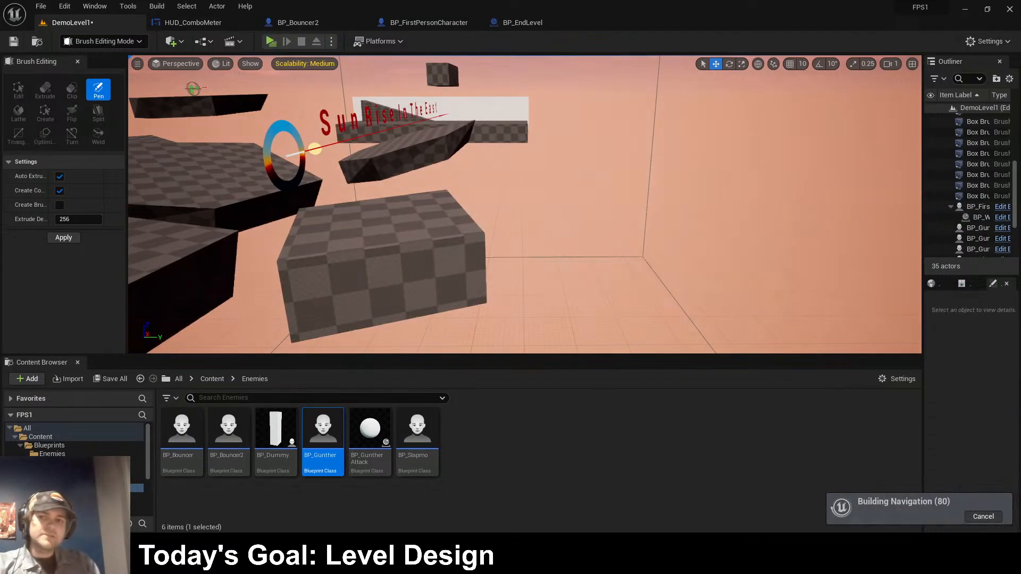
# - Duplicate a large polygonal platform and place the copy past the small box platform
pyautogui.hotkey('ctrl', 'z')
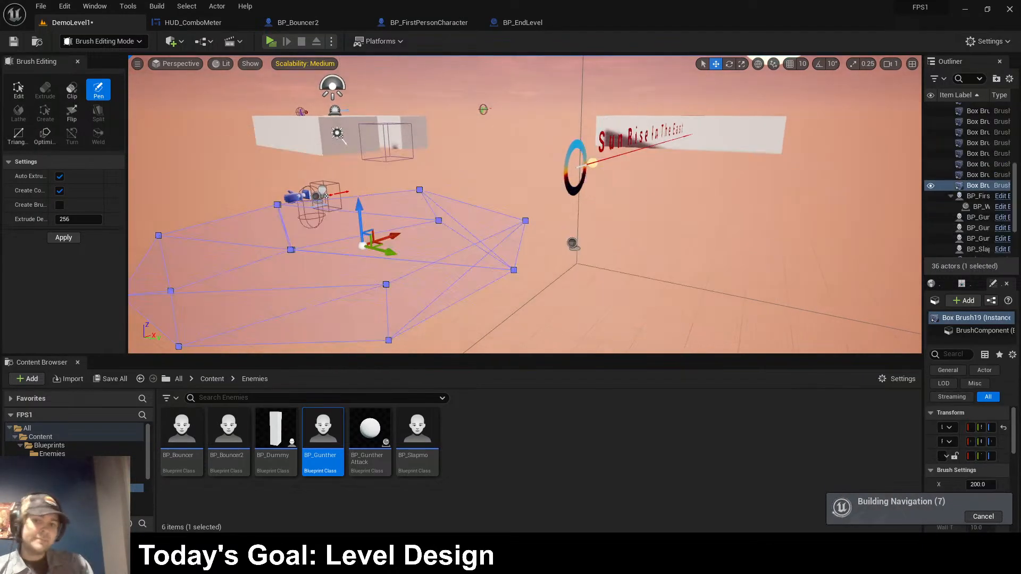
pyautogui.keyDown('shift'); pyautogui.moveTo(391, 252); pyautogui.dragTo(398, 254); pyautogui.keyUp('shift')
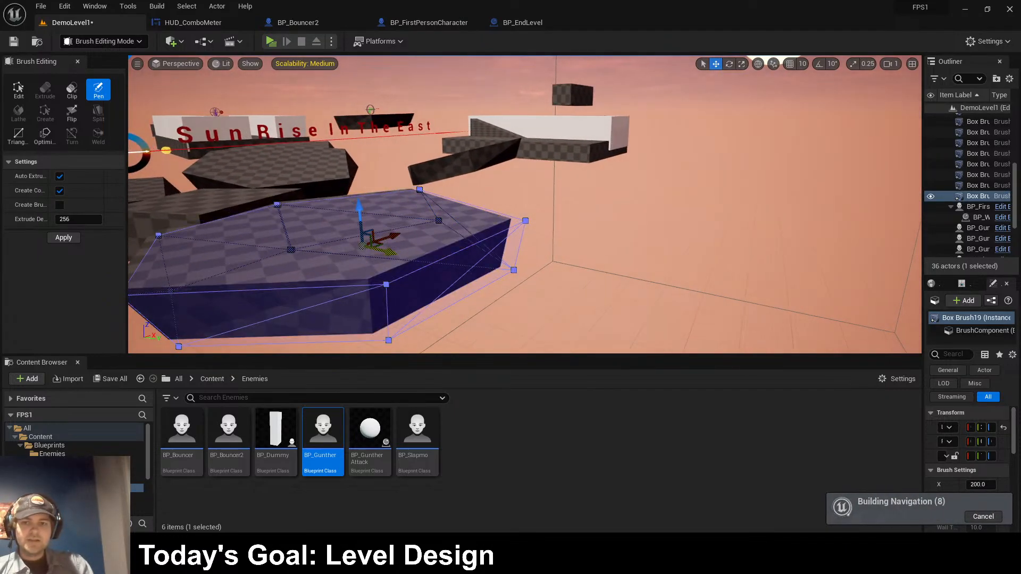
pyautogui.press('a')
pyautogui.moveTo(397, 254); pyautogui.dragTo(489, 256, button='right')
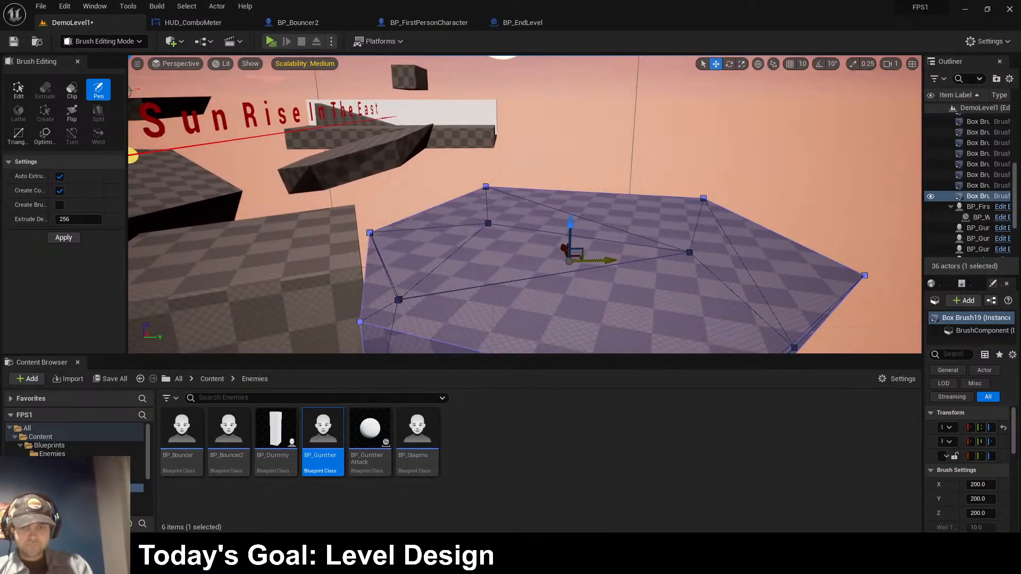
pyautogui.keyDown('shift'); pyautogui.moveTo(611, 260); pyautogui.dragTo(626, 261); pyautogui.keyUp('shift')
pyautogui.keyDown('shift'); pyautogui.moveTo(570, 223); pyautogui.dragTo(570, 217); pyautogui.keyUp('shift')
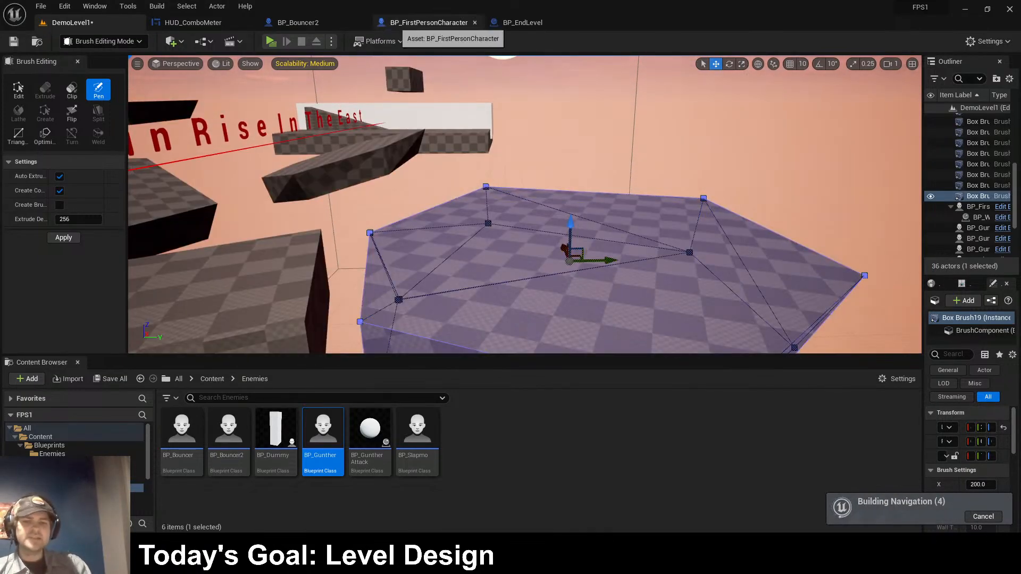
# - Look through the open blueprints and examine the actor rotation nodes in BP_Bouncer2's event graph
pyautogui.click(425, 23)
pyautogui.click(521, 22)
pyautogui.click(298, 22)
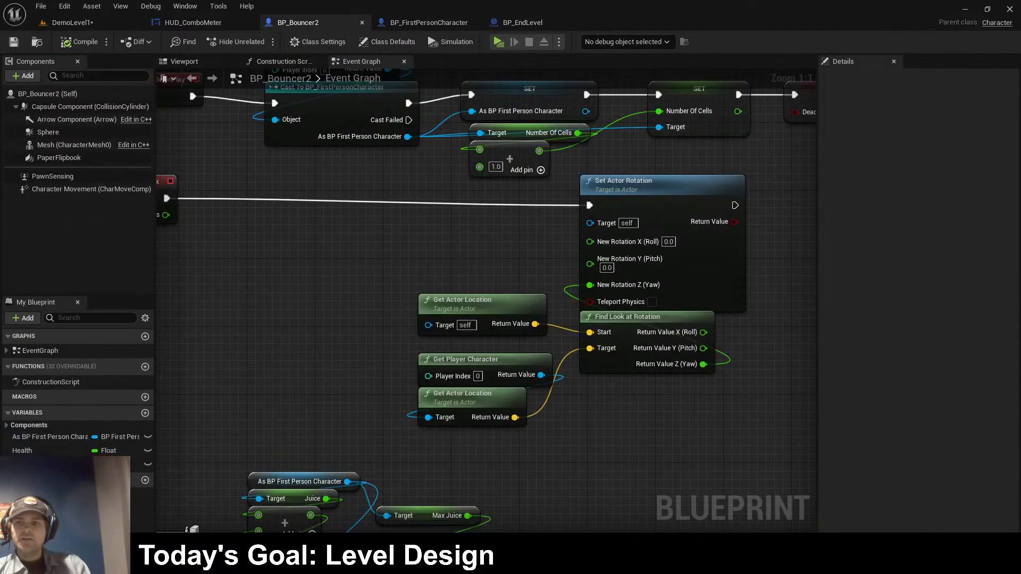
pyautogui.rightClick(466, 263)
pyautogui.moveTo(489, 264); pyautogui.dragTo(422, 255, button='right')
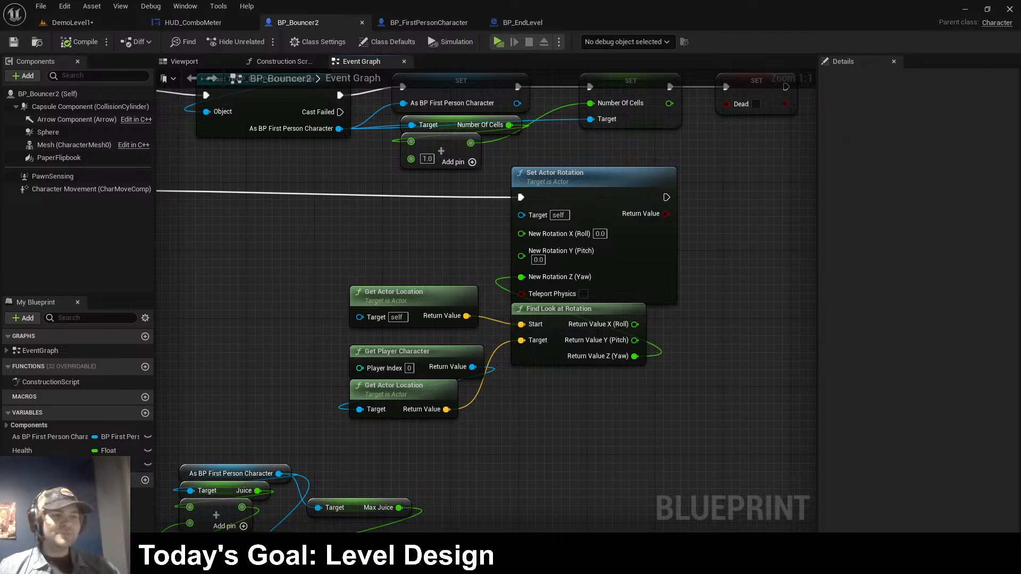
# - Return to DemoLevel1, play-test the level in a standalone preview and stop it
pyautogui.click(63, 22)
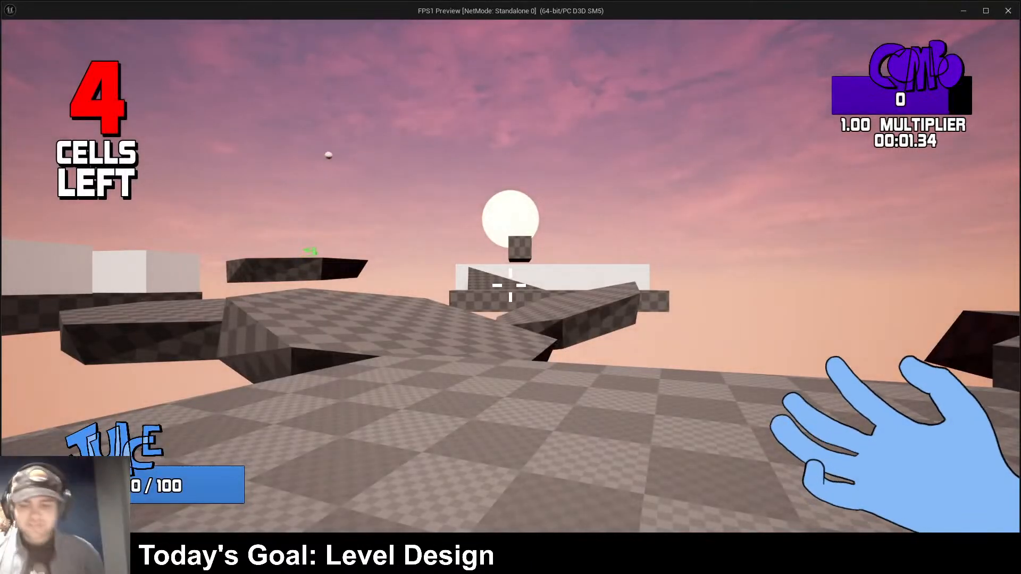
pyautogui.click(511, 285)
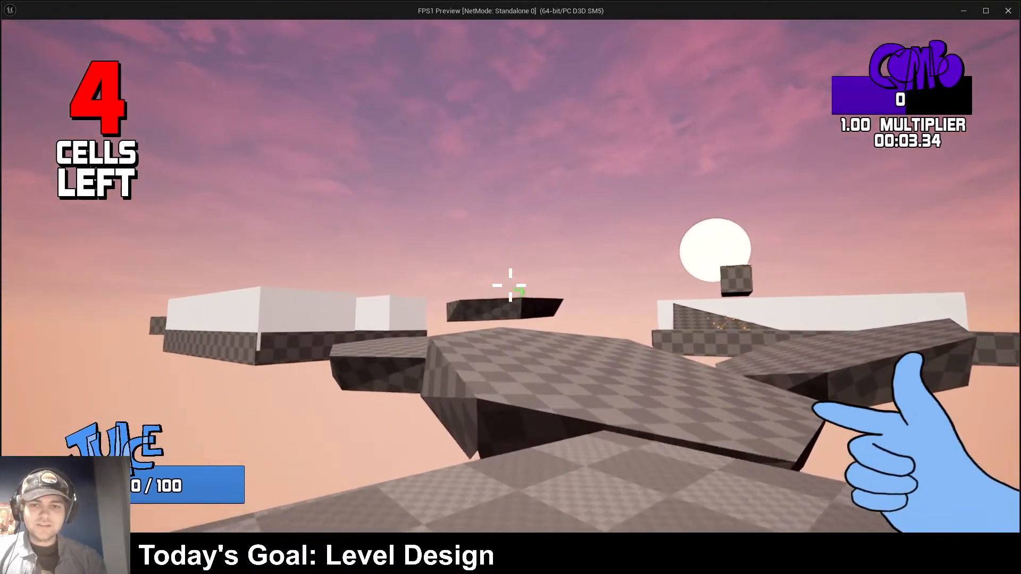
pyautogui.press('Escape')
# - Delete one BP_Gunther enemy and place a BP_Bouncer2 enemy on the new large polygonal platform
pyautogui.moveTo(511, 285); pyautogui.dragTo(250, 274, button='right')
pyautogui.click(448, 266)
pyautogui.press('Delete')
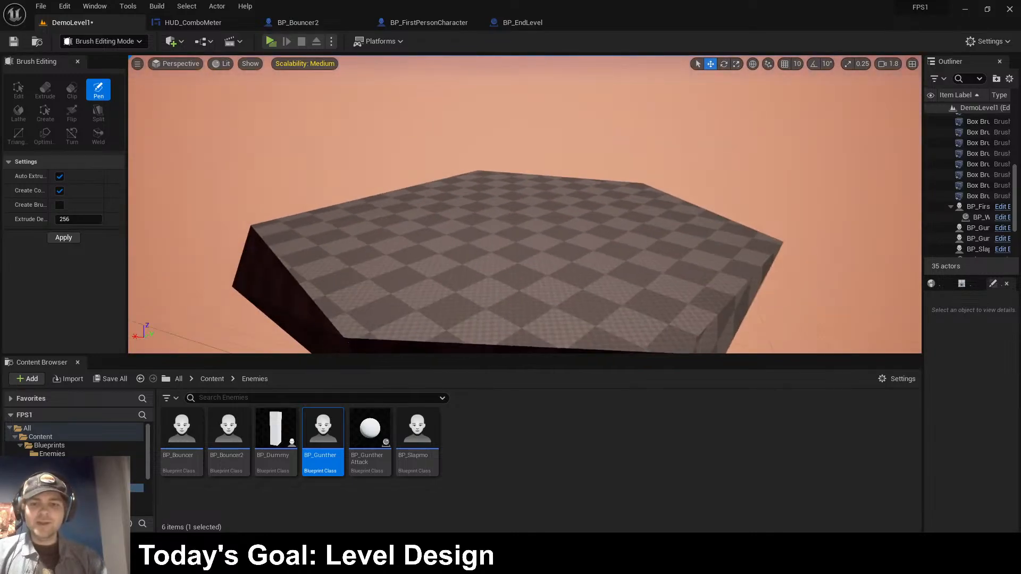
pyautogui.moveTo(559, 194); pyautogui.dragTo(548, 176)
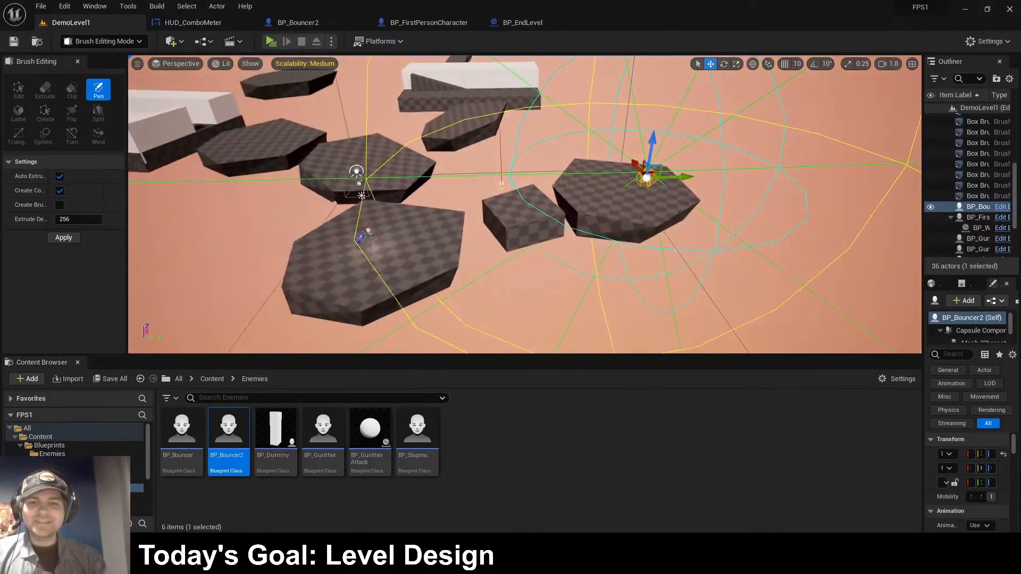
# - Duplicate the small box platform and place the copy as a stepping box just beyond the BP_Bouncer2 platform, adjusting its height
pyautogui.click(524, 218)
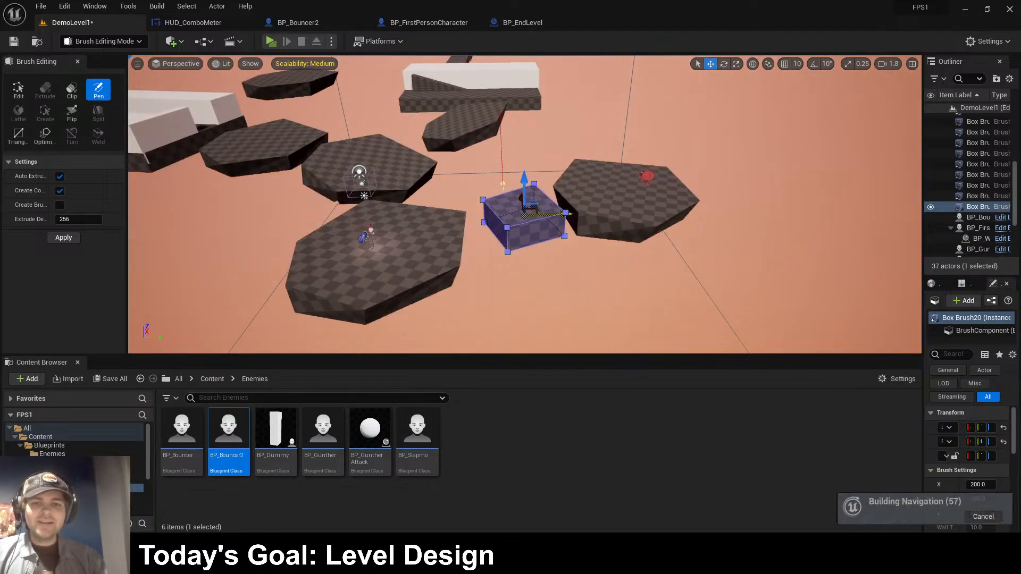
pyautogui.keyDown('alt'); pyautogui.keyDown('shift'); pyautogui.moveTo(564, 214); pyautogui.dragTo(771, 214); pyautogui.keyUp('shift'); pyautogui.keyUp('alt')
pyautogui.press('d')
pyautogui.moveTo(564, 215)
pyautogui.mouseDown(button='right')
pyautogui.moveTo(556, 179)
pyautogui.moveTo(425, 186)
pyautogui.mouseUp(button='right')
pyautogui.press('d')
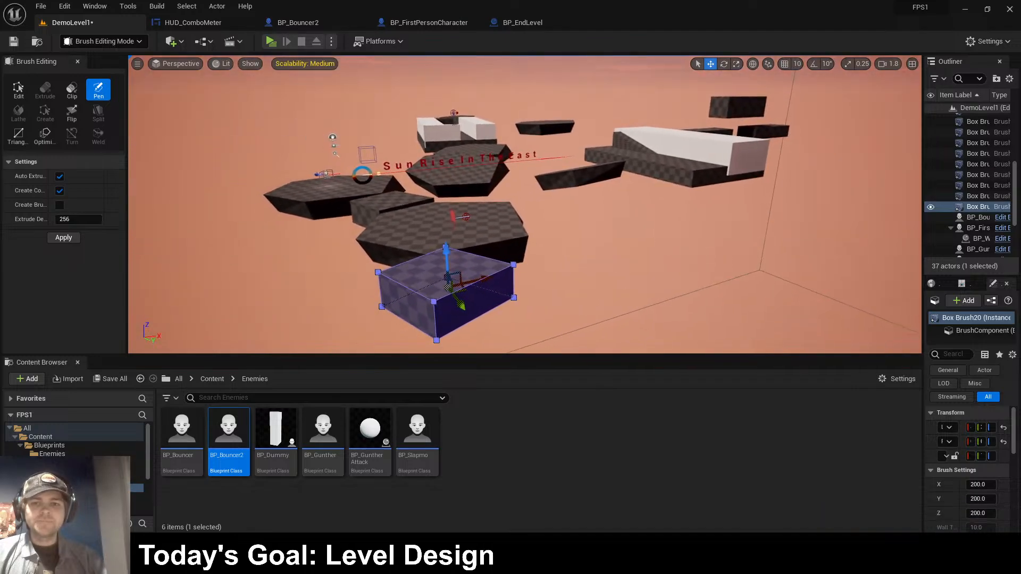
pyautogui.moveTo(458, 302)
pyautogui.keyDown('shift'); pyautogui.mouseDown()
pyautogui.moveTo(564, 273)
pyautogui.moveTo(649, 269)
pyautogui.mouseUp(); pyautogui.keyUp('shift')
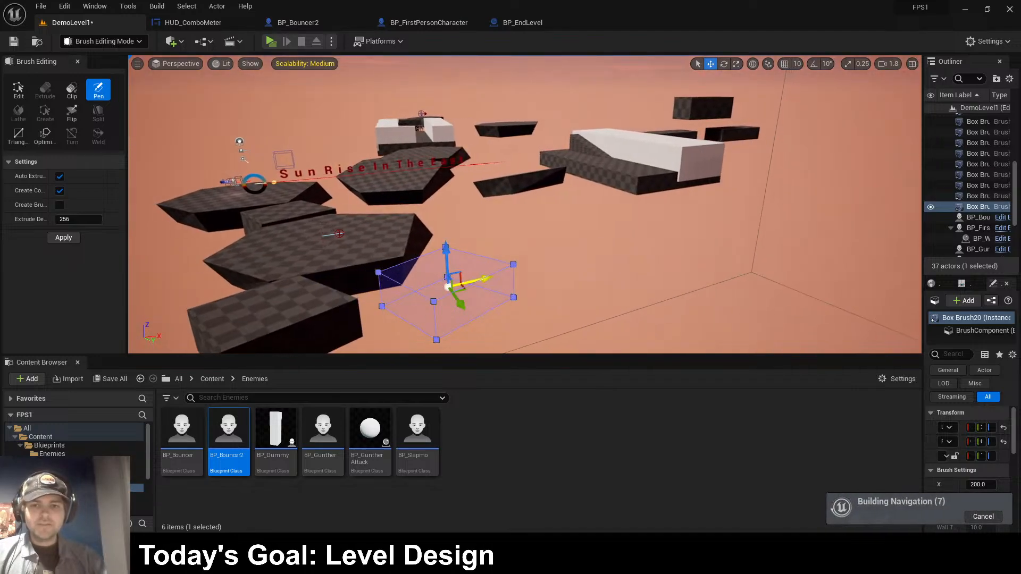
pyautogui.press('a')
pyautogui.moveTo(648, 269); pyautogui.dragTo(851, 271, button='right')
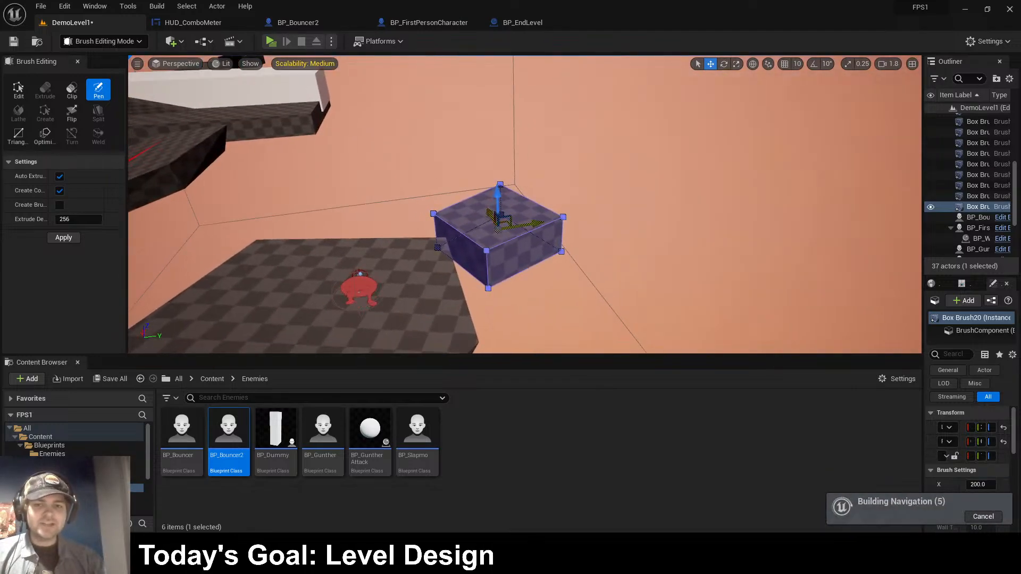
pyautogui.keyDown('shift'); pyautogui.moveTo(505, 220); pyautogui.dragTo(497, 186); pyautogui.keyUp('shift')
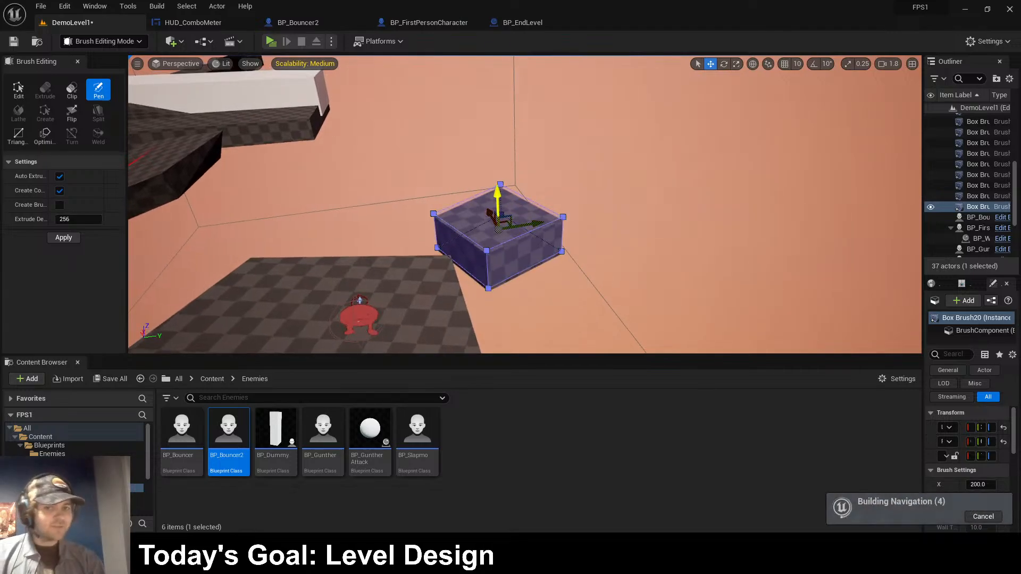
# - Play-test the level facing the BP_Bouncer2 platform and end the preview
pyautogui.click(531, 171)
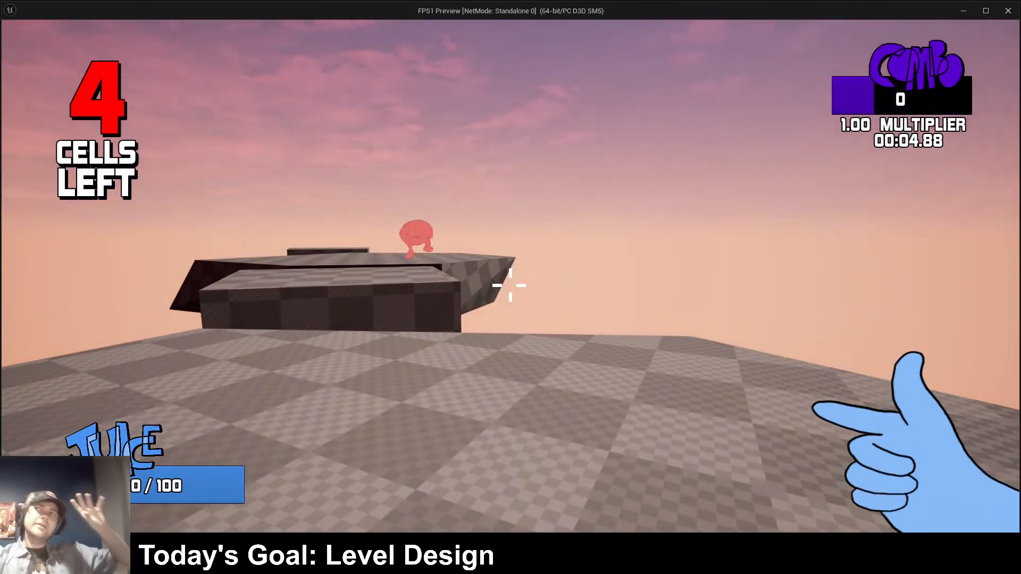
pyautogui.press('Escape')
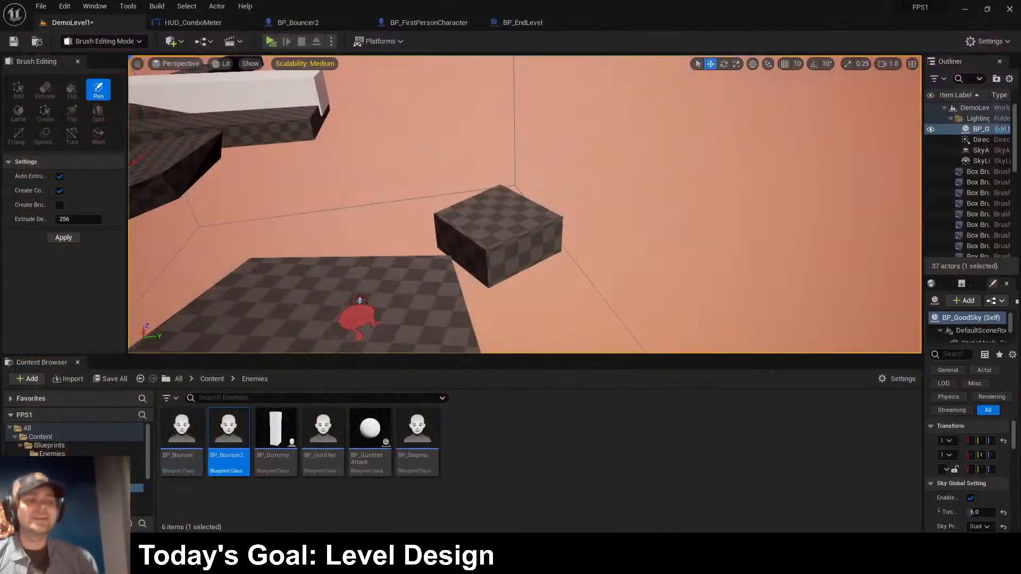
# - Rotate the new stepping box beyond the BP_Bouncer2 platform so that it sits tilted
pyautogui.press('d')
pyautogui.moveTo(524, 204); pyautogui.dragTo(324, 163, button='right')
pyautogui.click(646, 234)
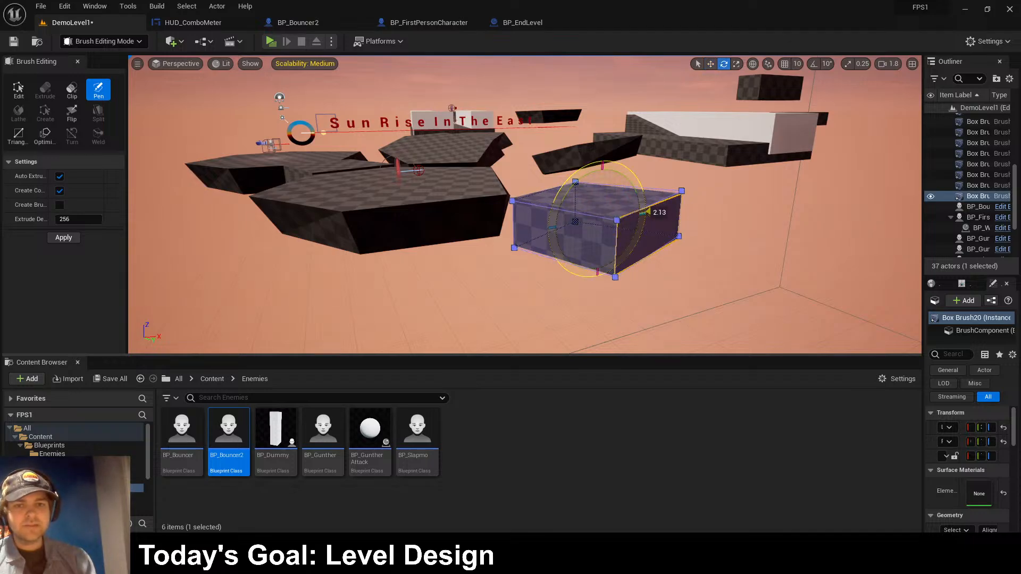
pyautogui.moveTo(646, 212); pyautogui.dragTo(601, 161)
pyautogui.press('a')
pyautogui.moveTo(601, 161); pyautogui.dragTo(696, 162, button='right')
# - Duplicate the tilted stepping box, move the copy farther out and turn it about 54 degrees around its vertical axis
pyautogui.hotkey('ctrl', 'd')
pyautogui.press('w')
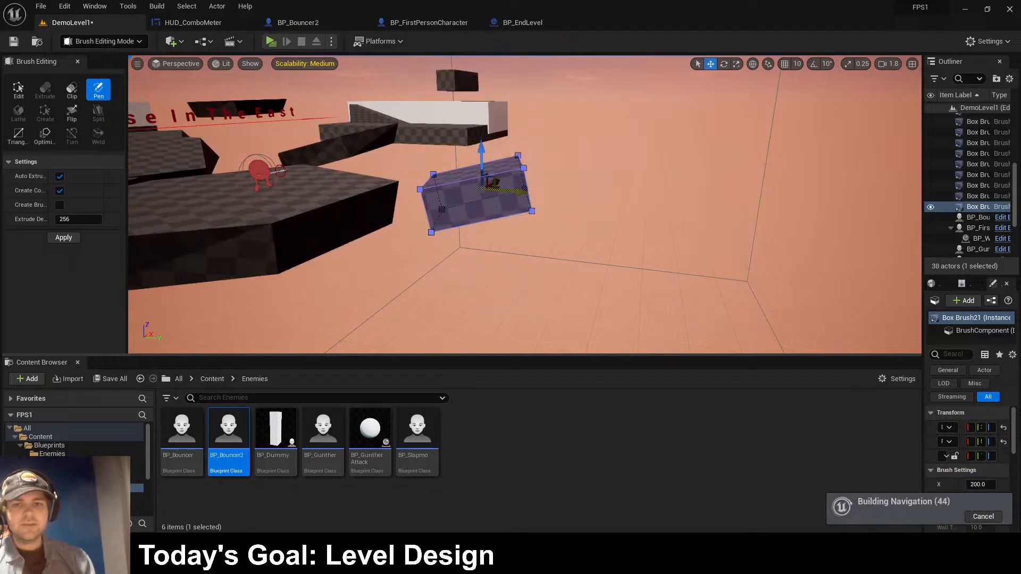
pyautogui.keyDown('shift'); pyautogui.moveTo(494, 182); pyautogui.dragTo(541, 160); pyautogui.keyUp('shift')
pyautogui.moveTo(500, 203); pyautogui.dragTo(545, 201)
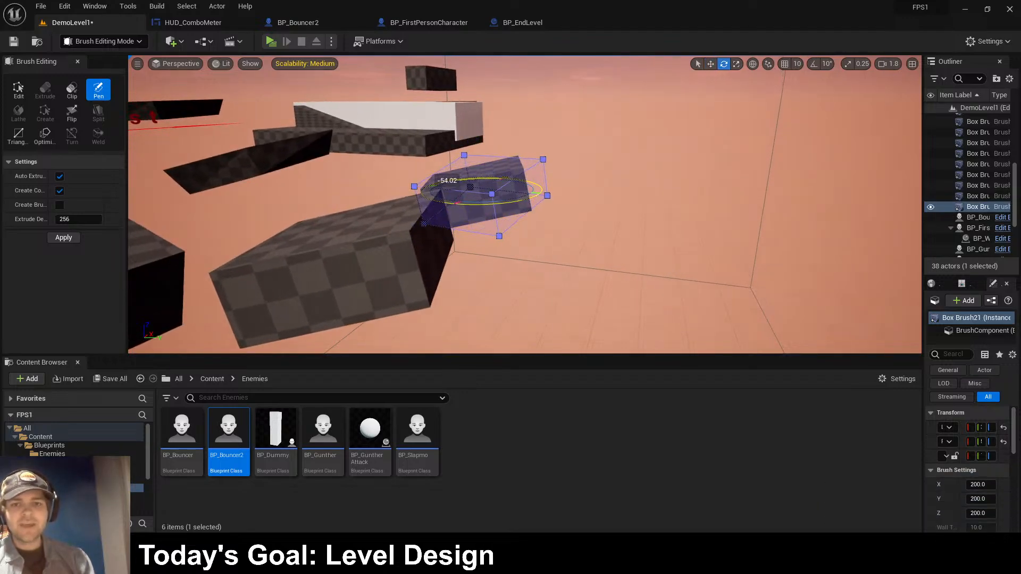
# - Fine-tune the height and position of the second stepping box, and duplicate it in place
pyautogui.moveTo(514, 202); pyautogui.dragTo(474, 200, button='right')
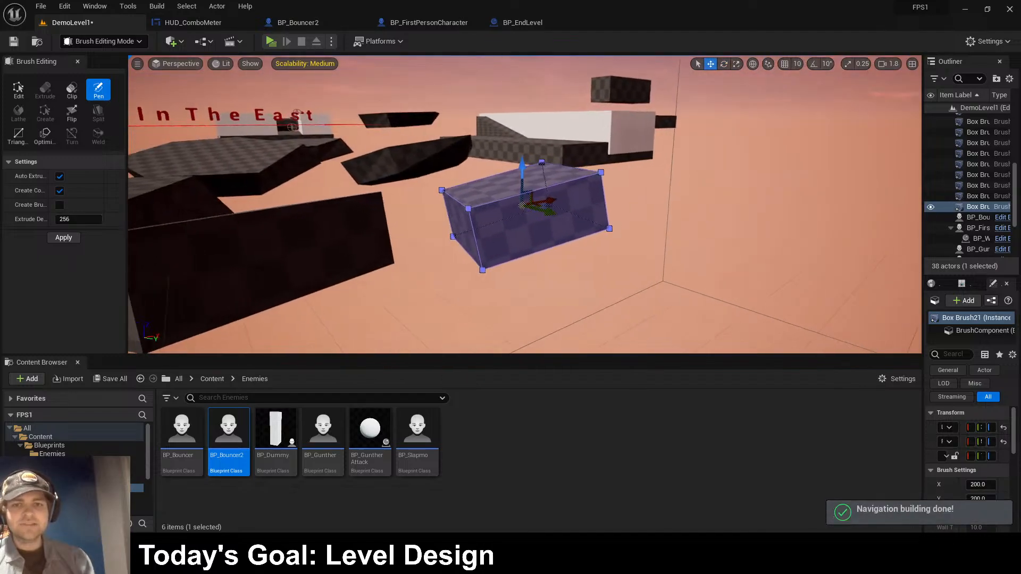
pyautogui.moveTo(514, 166); pyautogui.dragTo(515, 162)
pyautogui.moveTo(515, 176)
pyautogui.mouseDown(button='right')
pyautogui.moveTo(470, 194)
pyautogui.moveTo(524, 176)
pyautogui.mouseUp(button='right')
pyautogui.moveTo(584, 197); pyautogui.dragTo(594, 198)
pyautogui.moveTo(594, 198)
pyautogui.mouseDown(button='right')
pyautogui.moveTo(633, 160)
pyautogui.moveTo(656, 202)
pyautogui.moveTo(654, 226)
pyautogui.mouseUp(button='right')
pyautogui.hotkey('ctrl', 'd')
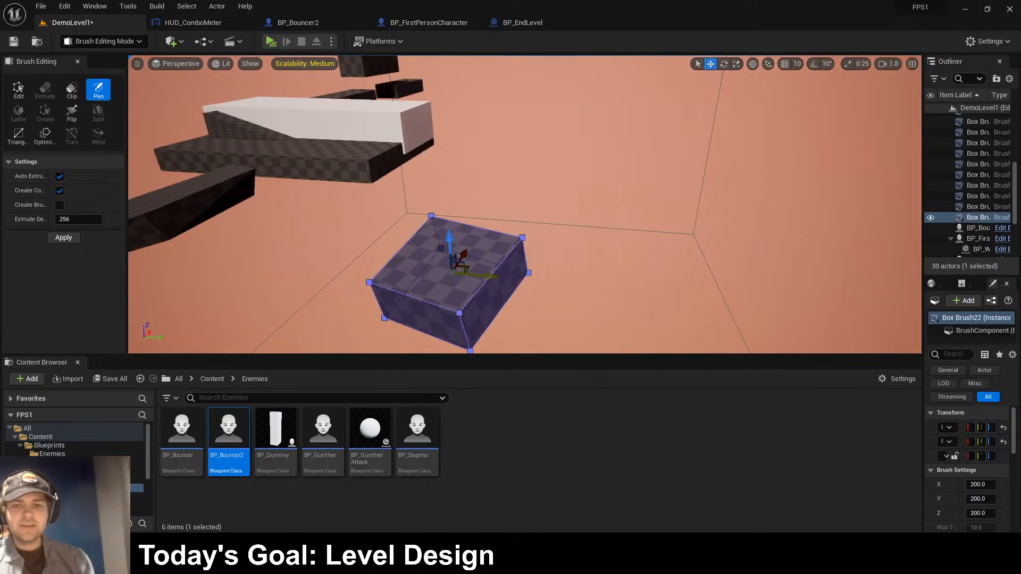
# - Duplicate the BP_Bouncer2 platform and place the copy beyond the stepping boxes, next to the white-walled platform
pyautogui.moveTo(594, 198); pyautogui.dragTo(436, 184, button='right')
pyautogui.click(387, 224)
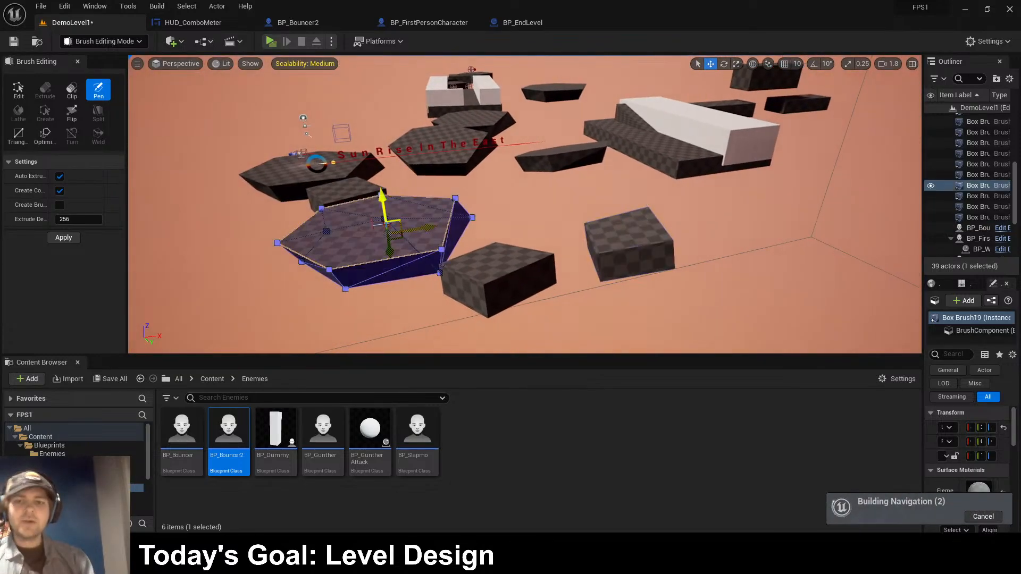
pyautogui.hotkey('ctrl', 'd')
pyautogui.keyDown('shift'); pyautogui.moveTo(420, 227); pyautogui.dragTo(435, 227); pyautogui.keyUp('shift')
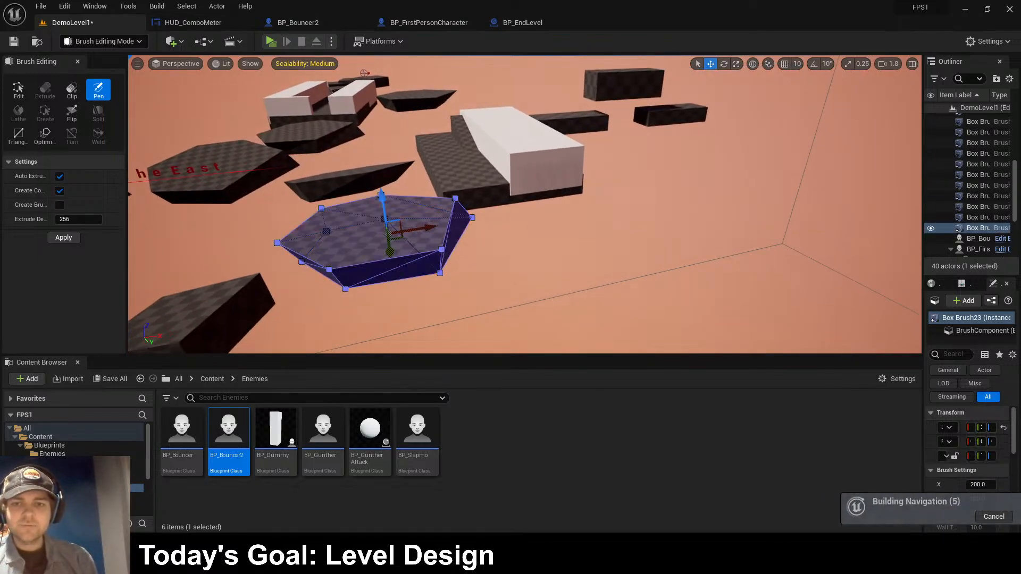
pyautogui.keyDown('shift'); pyautogui.moveTo(389, 251); pyautogui.dragTo(392, 268); pyautogui.keyUp('shift')
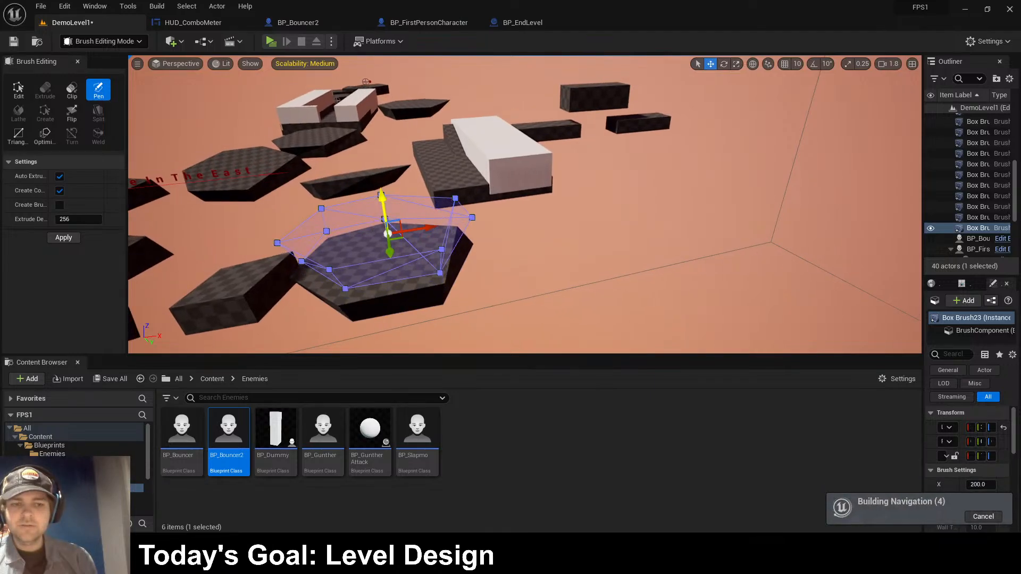
pyautogui.keyDown('shift'); pyautogui.moveTo(427, 228); pyautogui.dragTo(432, 227); pyautogui.keyUp('shift')
# - Delete the overlapping duplicate of the second stepping box and shift the remaining one along the X axis
pyautogui.moveTo(433, 227)
pyautogui.mouseDown(button='right')
pyautogui.moveTo(402, 234)
pyautogui.moveTo(386, 213)
pyautogui.moveTo(365, 210)
pyautogui.mouseUp(button='right')
pyautogui.press('w')
pyautogui.press('s')
pyautogui.click(521, 289)
pyautogui.moveTo(521, 290); pyautogui.dragTo(513, 288, button='right')
pyautogui.press('s')
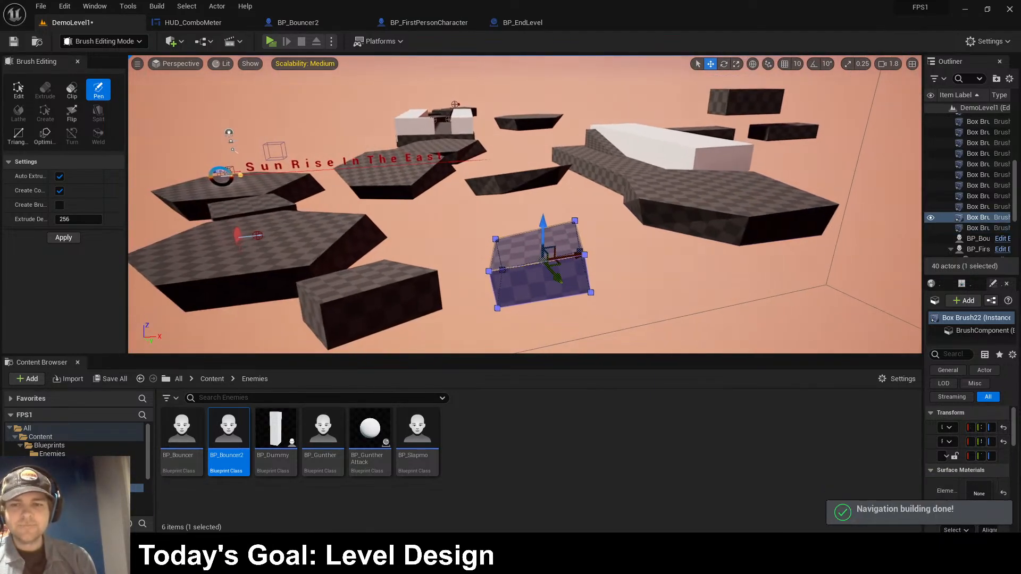
pyautogui.keyDown('shift'); pyautogui.moveTo(579, 254); pyautogui.dragTo(577, 255); pyautogui.keyUp('shift')
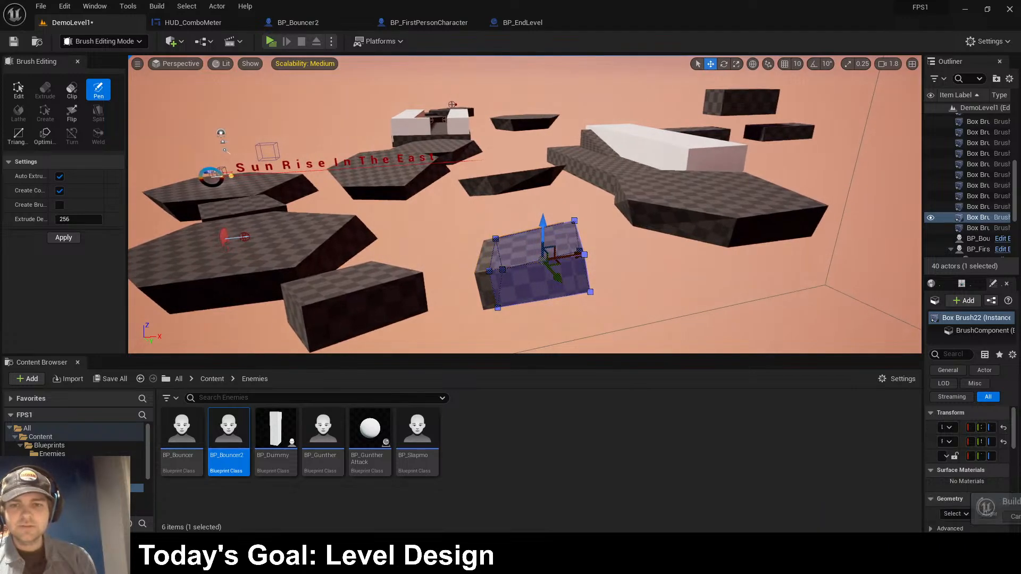
pyautogui.click(352, 282)
pyautogui.hotkey('ctrl', 'z')
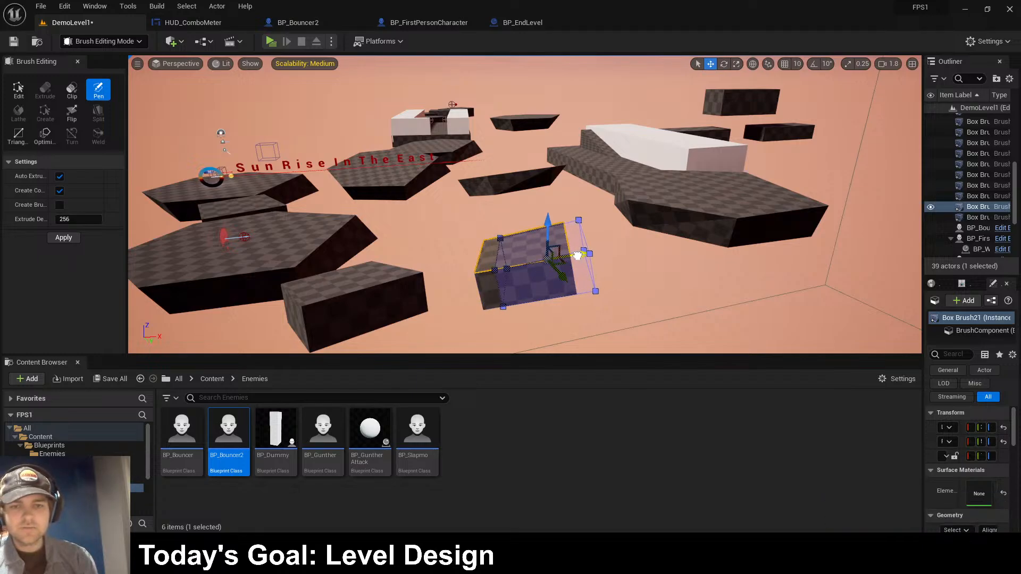
# - Shift the first stepping box beside the BP_Bouncer2 platform slightly along the X axis and deselect it
pyautogui.keyDown('shift'); pyautogui.moveTo(391, 296); pyautogui.dragTo(404, 292); pyautogui.keyUp('shift')
pyautogui.click(452, 250)
pyautogui.moveTo(452, 250); pyautogui.dragTo(585, 253, button='right')
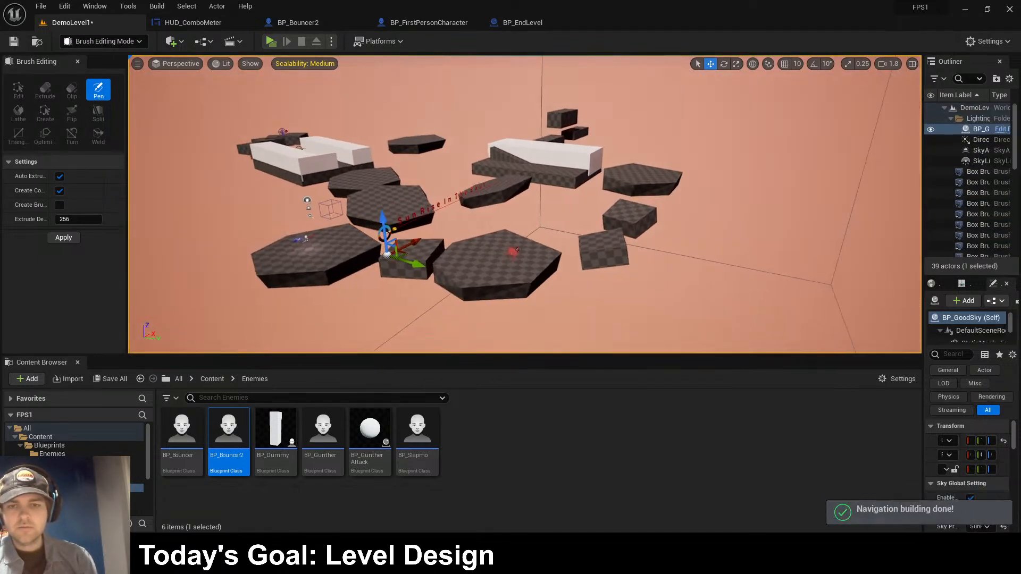
# - Play-test the level by jumping across the first box to the BP_Bouncer2 platform and attacking the enemy at close range
pyautogui.hotkey('alt', 'p')
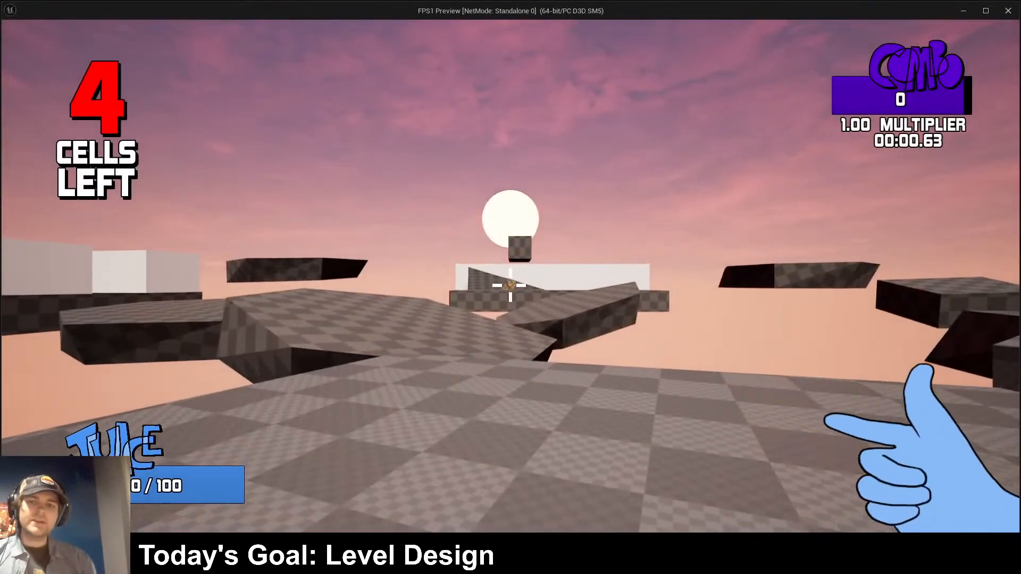
pyautogui.press('w')
pyautogui.press('space')
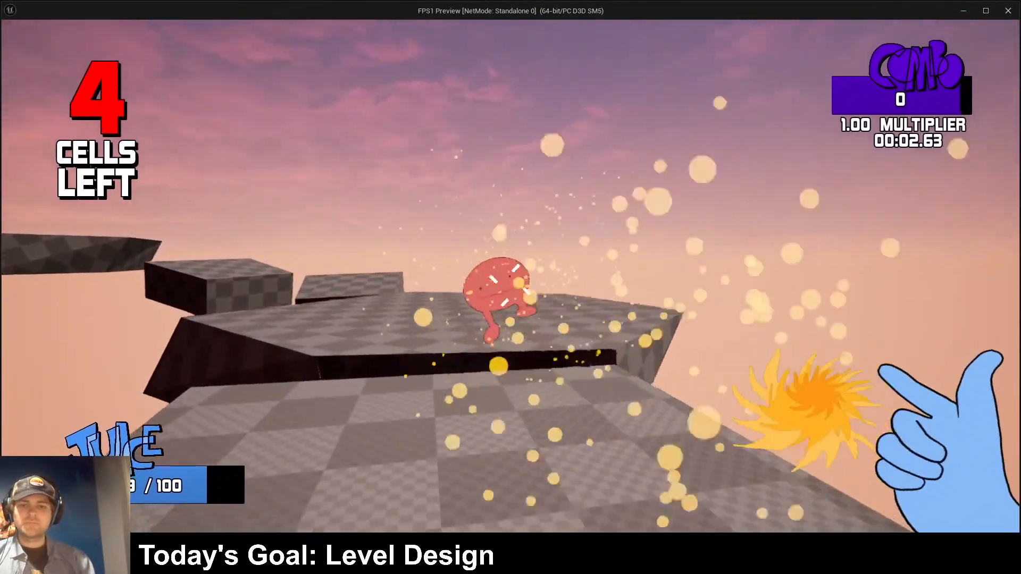
pyautogui.click(510, 285)
pyautogui.press('s')
pyautogui.click(510, 286)
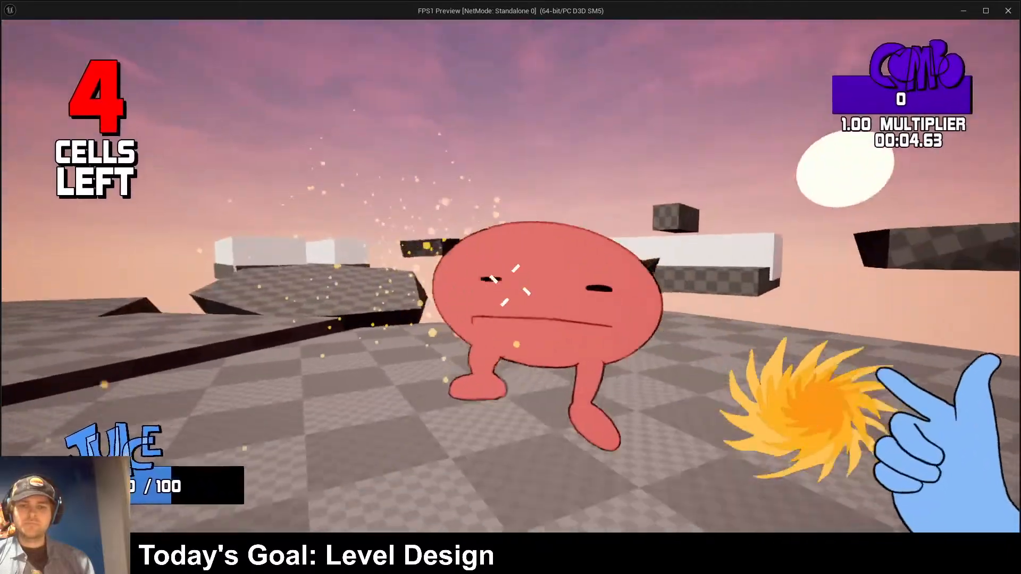
pyautogui.click(510, 286)
pyautogui.press('w')
pyautogui.rightClick(511, 286)
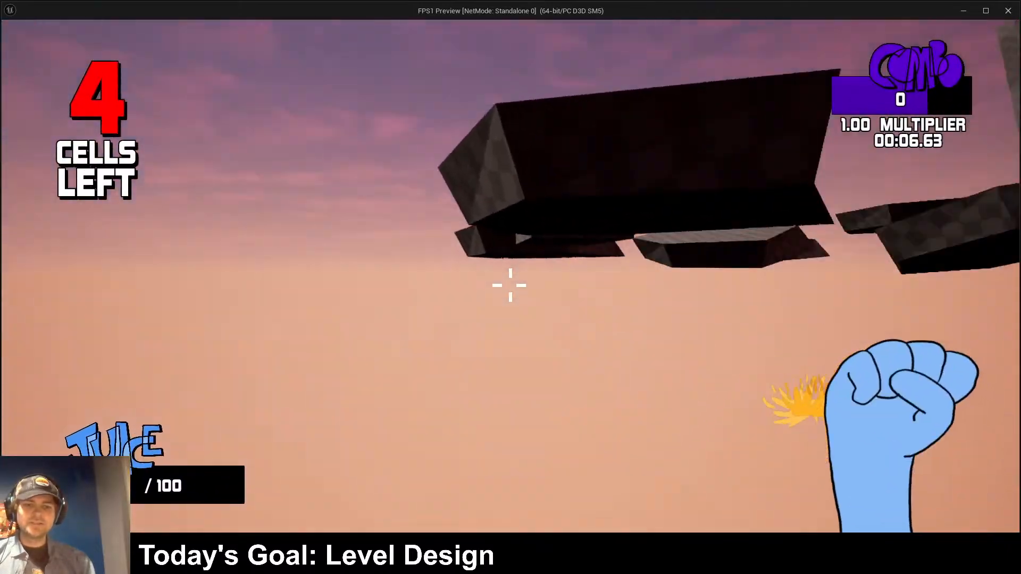
# - Test the jumps from the BP_Bouncer2 platform over the stepping boxes toward the white-walled platform, and end the play-test
pyautogui.press('space')
pyautogui.press('w')
pyautogui.press('space')
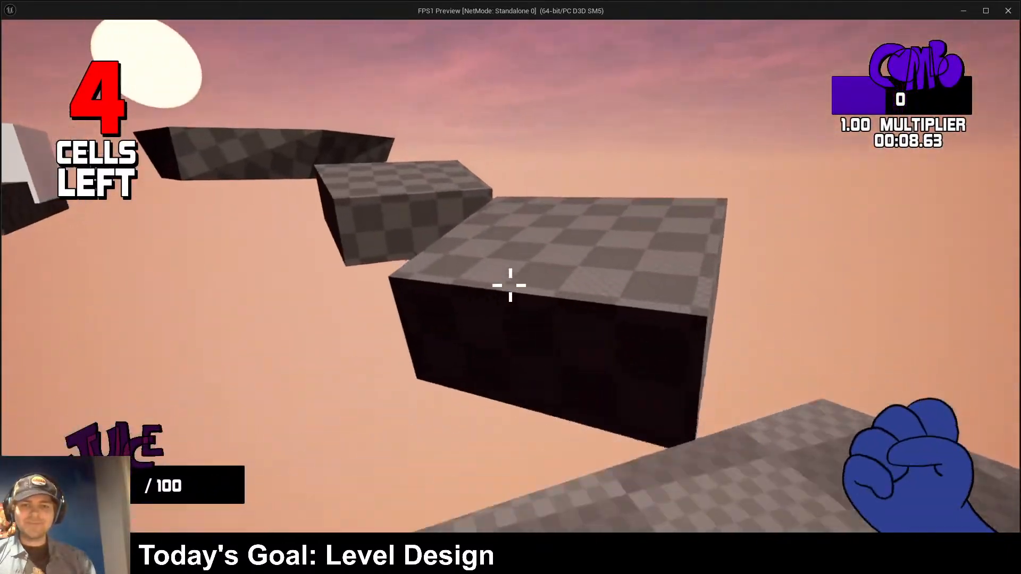
pyautogui.press('w')
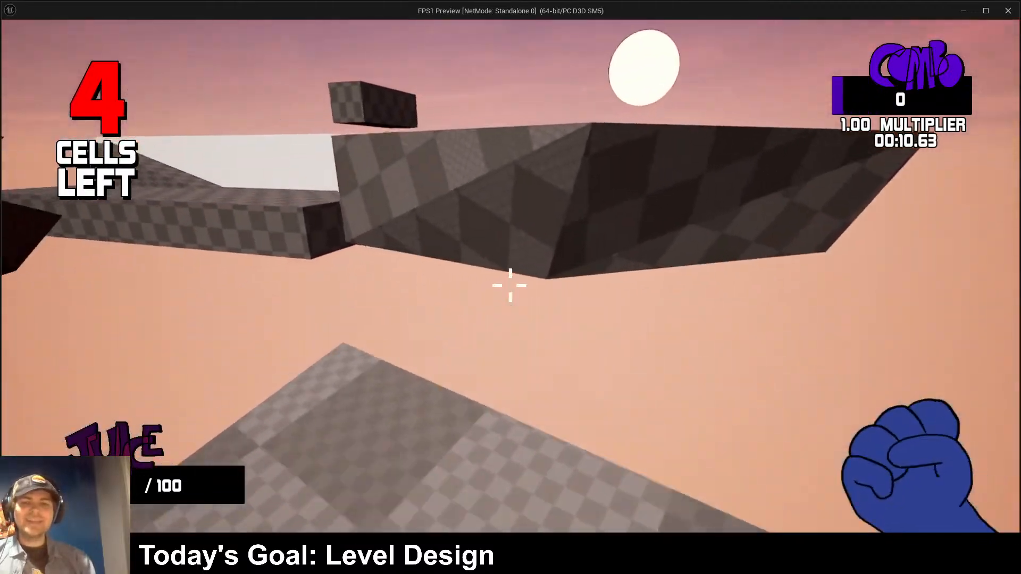
pyautogui.press('Escape')
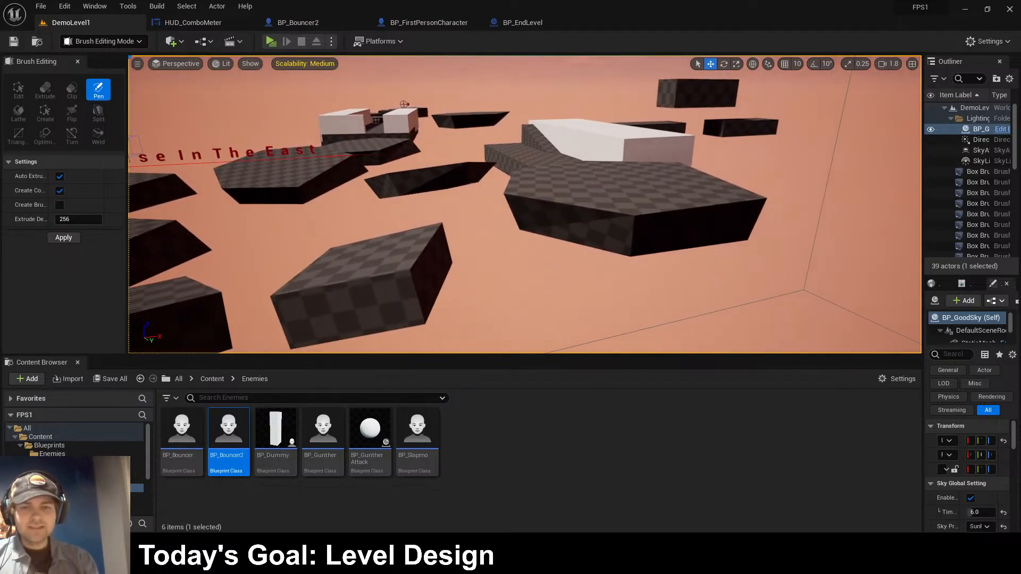
# - Play-test the approach from the start platform onto the box facing the BP_Bouncer2 platform, jump back, and stop playing
pyautogui.click(626, 179)
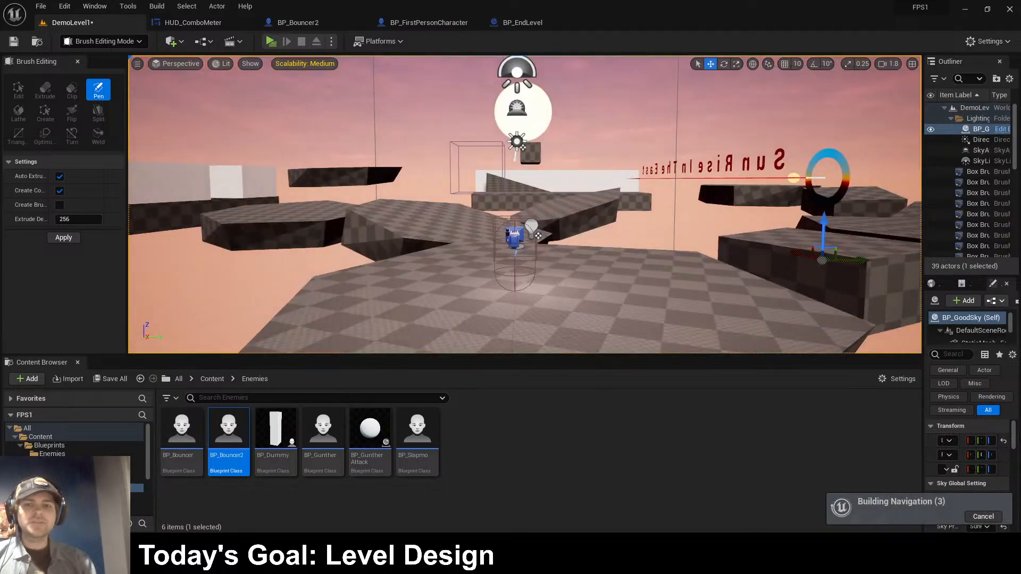
pyautogui.press('w')
pyautogui.moveTo(524, 204); pyautogui.dragTo(540, 229, button='right')
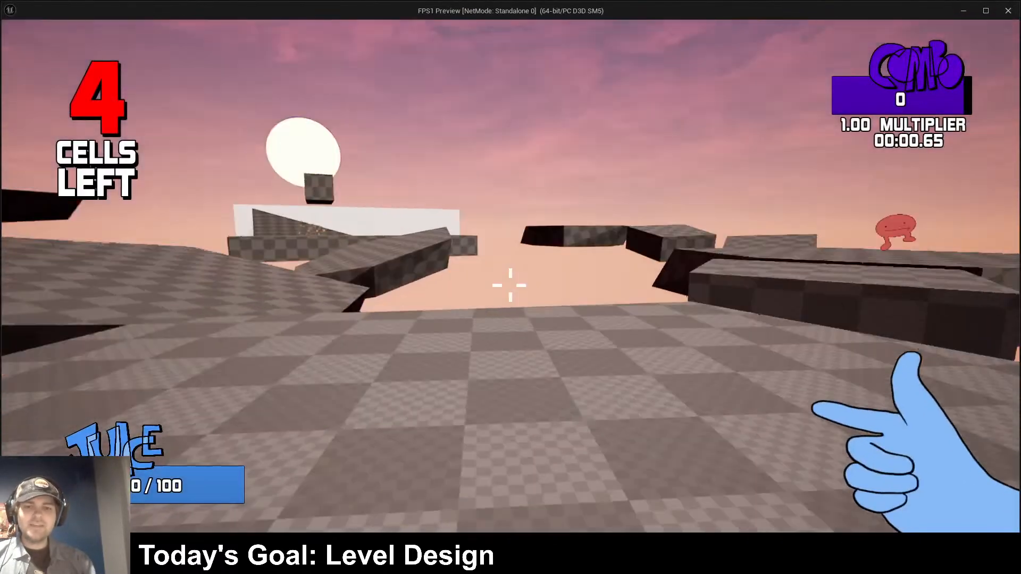
pyautogui.press('w')
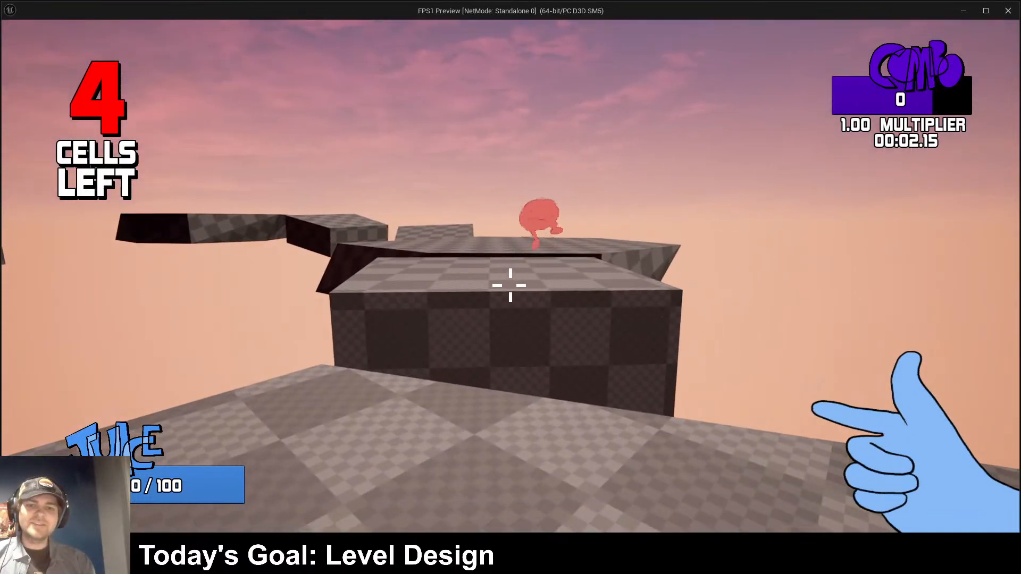
pyautogui.press('w')
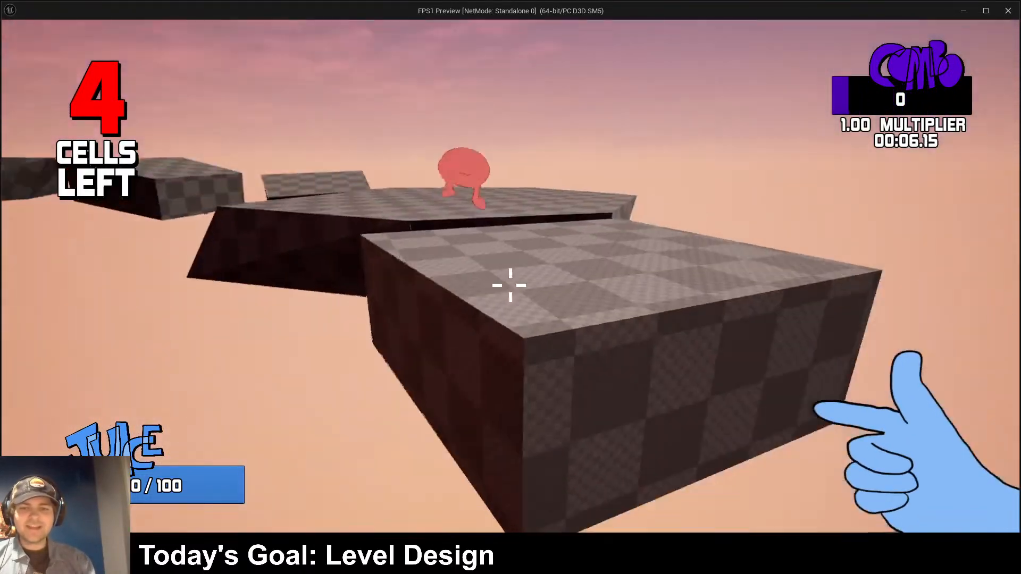
pyautogui.press('space')
pyautogui.press('space')
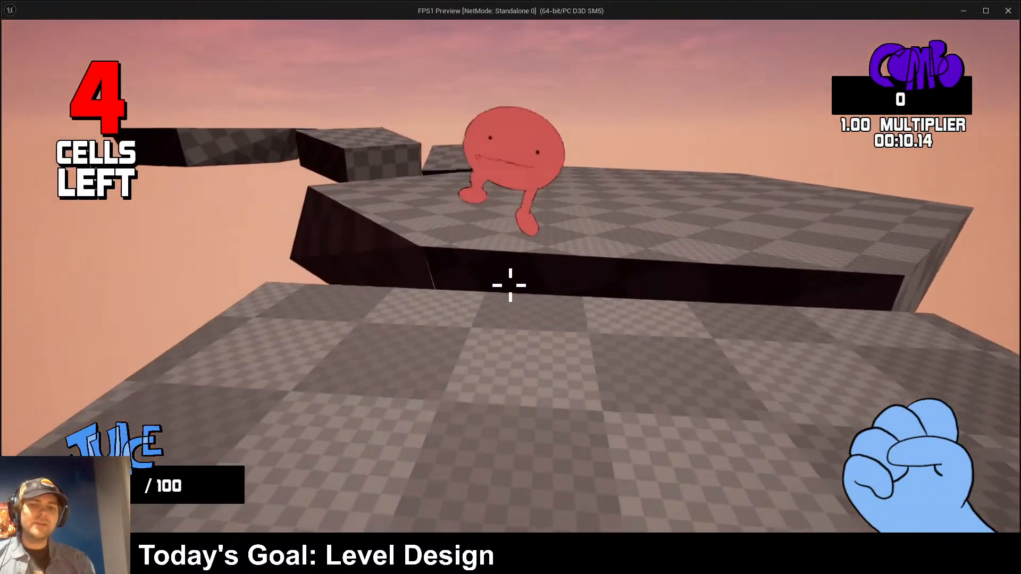
pyautogui.press('w')
pyautogui.press('w')
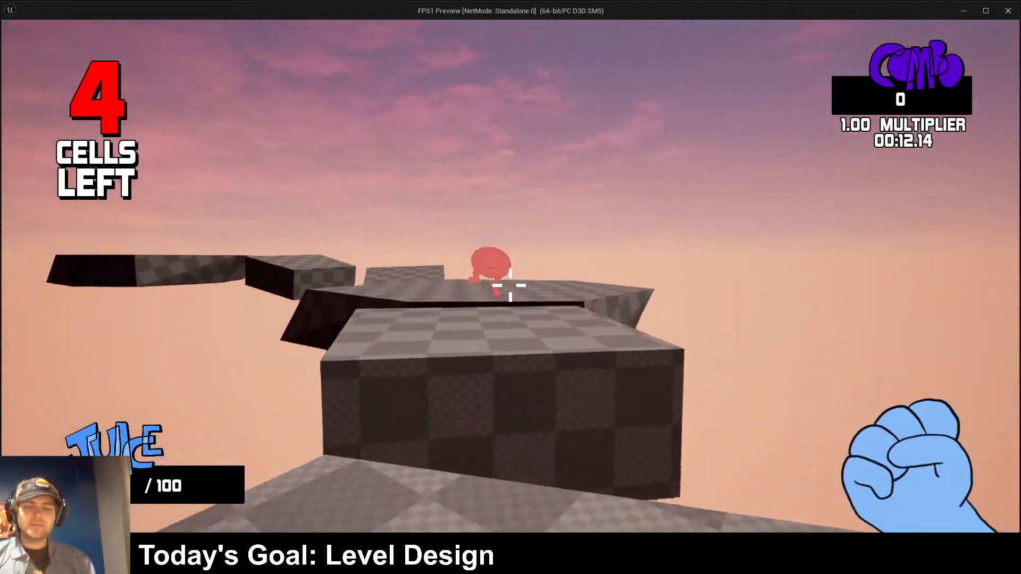
pyautogui.press('Escape')
# - Examine from the side how the start platform, connecting box and BP_Bouncer2 platform line up
pyautogui.moveTo(510, 286); pyautogui.dragTo(409, 246, button='right')
pyautogui.press('s')
pyautogui.press('w')
pyautogui.press('s')
pyautogui.keyDown('shift'); pyautogui.moveTo(510, 231); pyautogui.dragTo(266, 229); pyautogui.keyUp('shift')
pyautogui.moveTo(508, 231); pyautogui.dragTo(590, 231, button='right')
pyautogui.press('d')
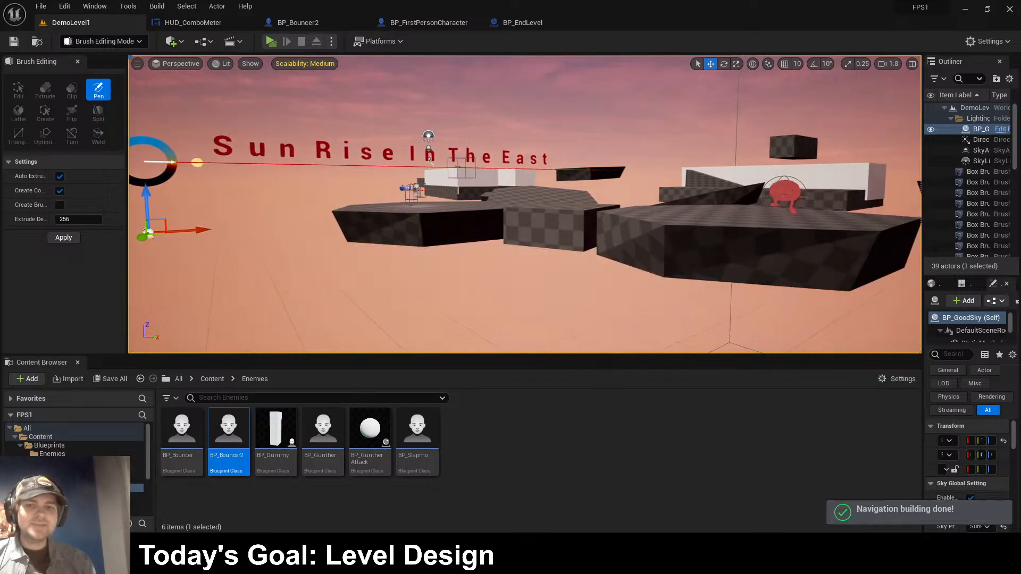
# - Play-test defeating the BP_Bouncer2 enemy by shooting it from the connecting box
pyautogui.hotkey('alt', 'p')
pyautogui.press('w')
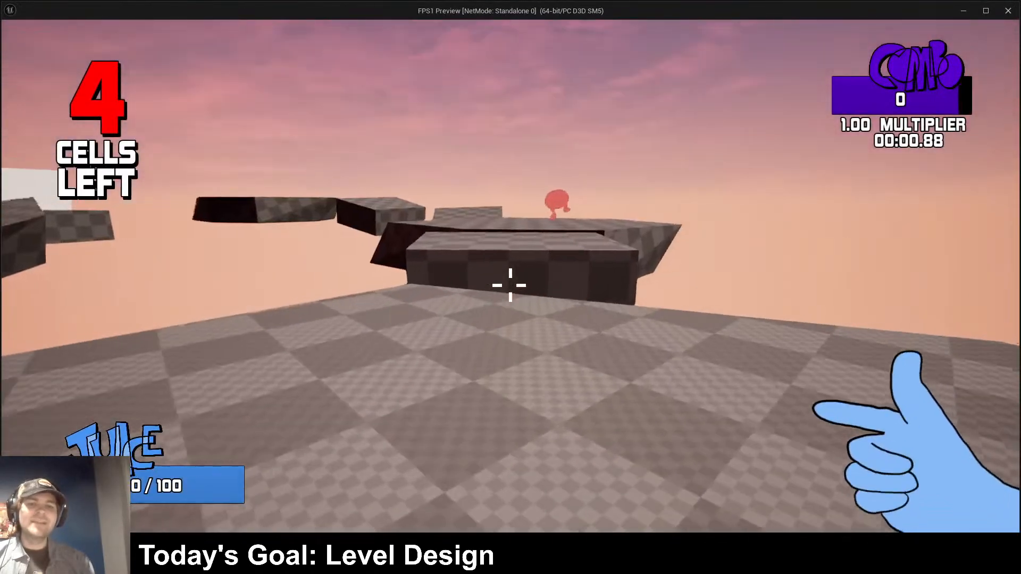
pyautogui.press('w')
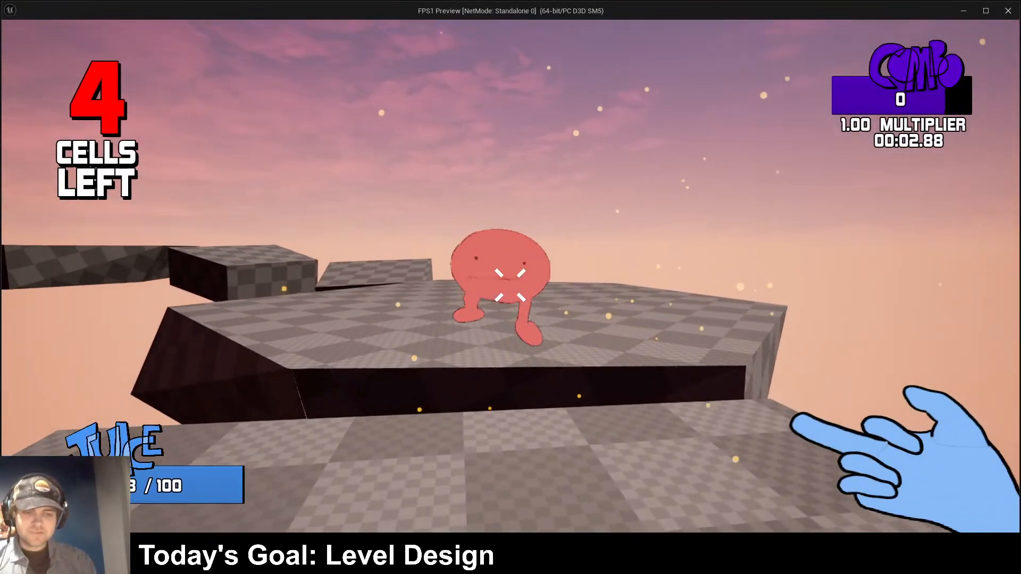
pyautogui.click(510, 285)
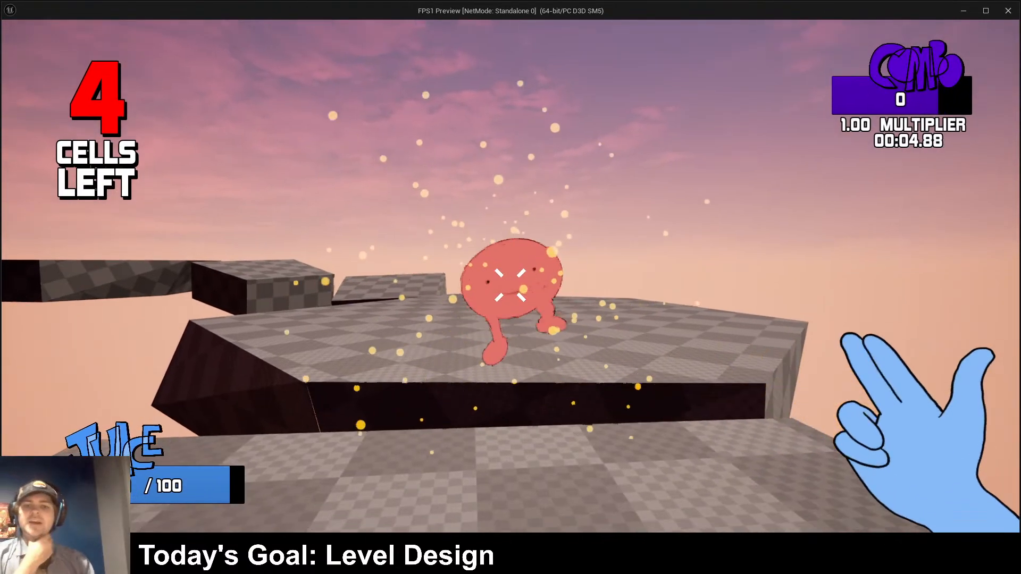
pyautogui.click(511, 285)
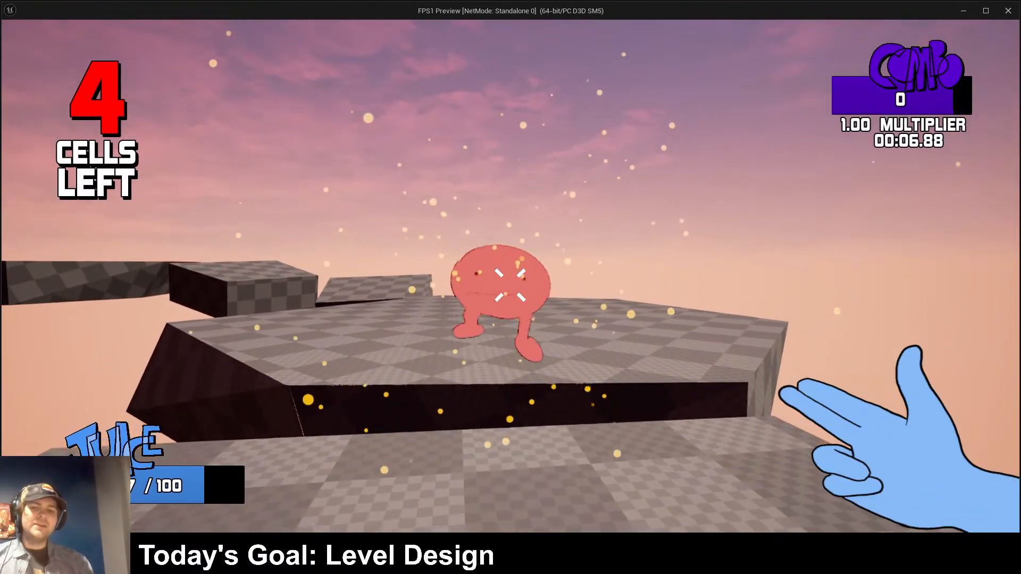
pyautogui.click(511, 285)
pyautogui.press('space')
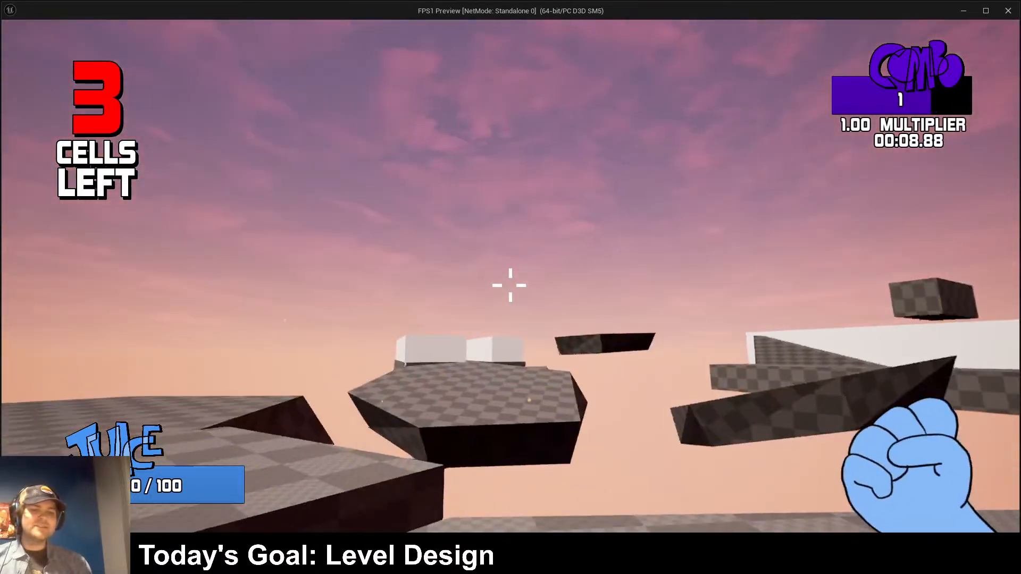
# - Test the route across the stepping boxes to the new platform beside the white wall, and end the play-test
pyautogui.press('w')
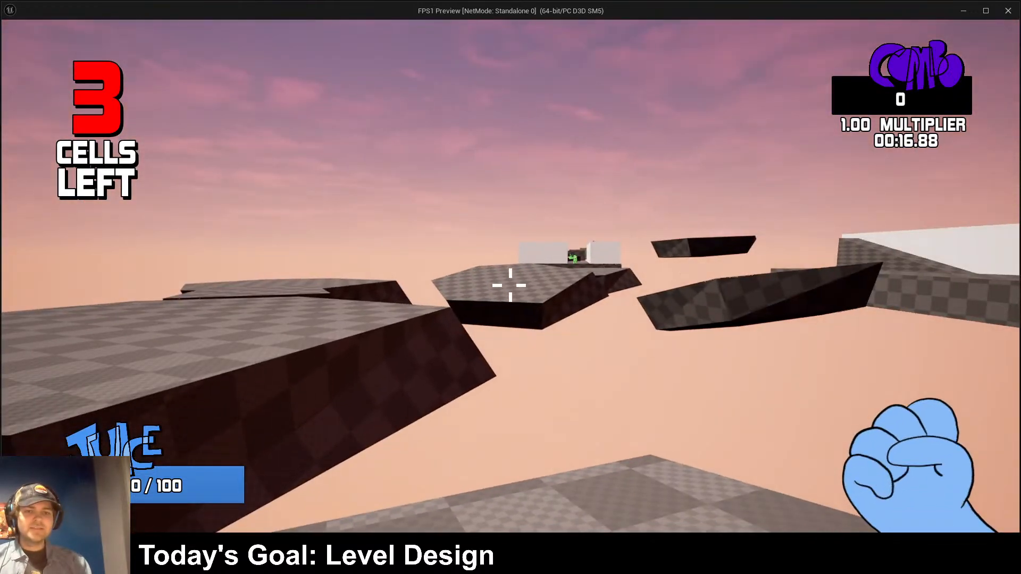
pyautogui.press('d')
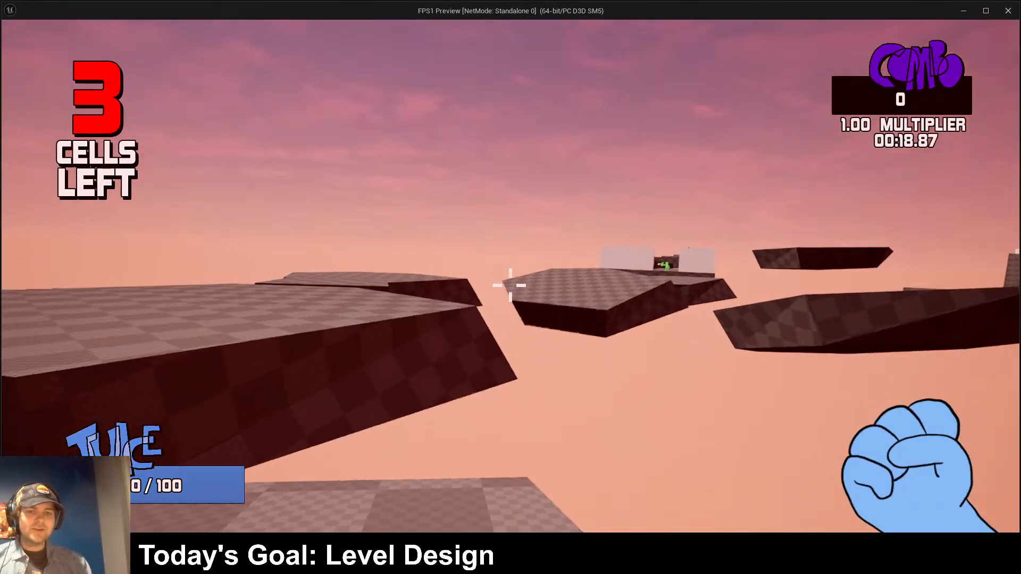
pyautogui.press('a')
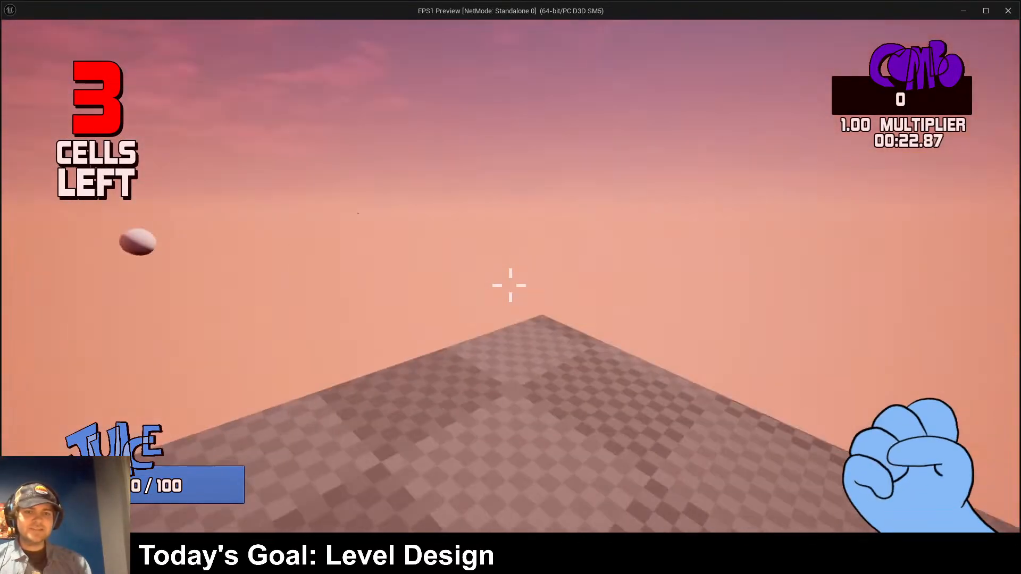
pyautogui.press('w')
pyautogui.press('space')
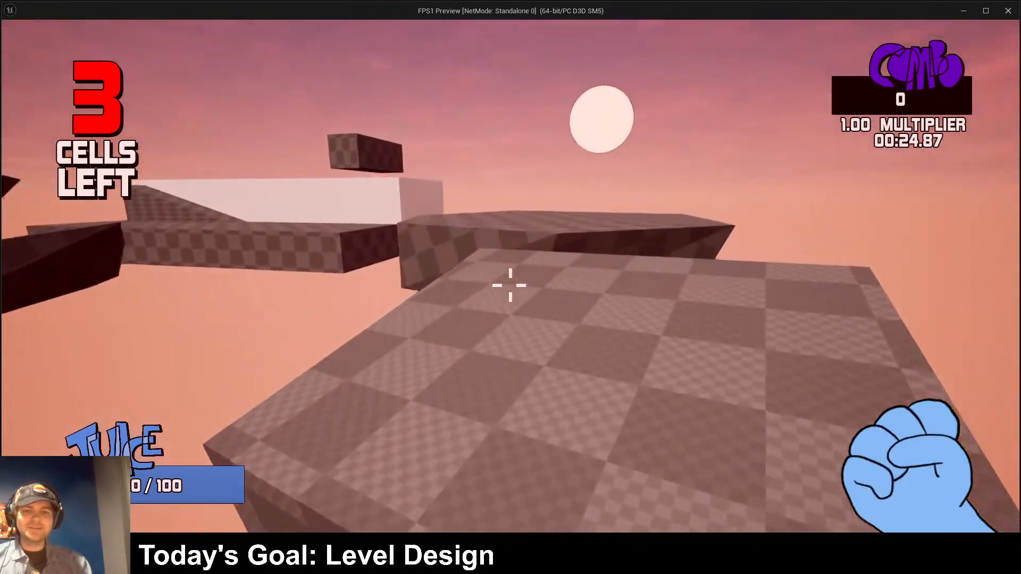
pyautogui.press('w')
pyautogui.press('space')
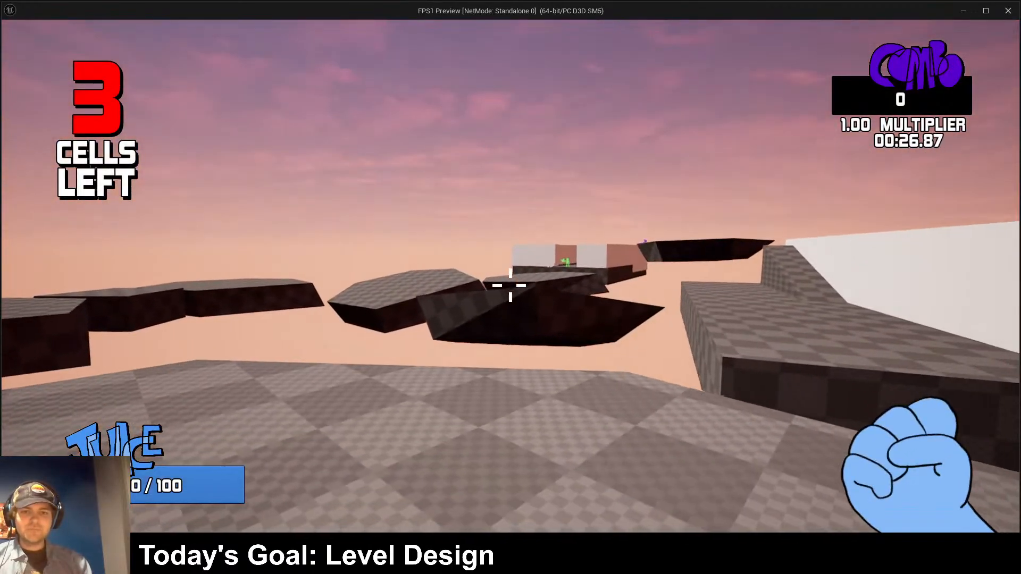
pyautogui.press('Escape')
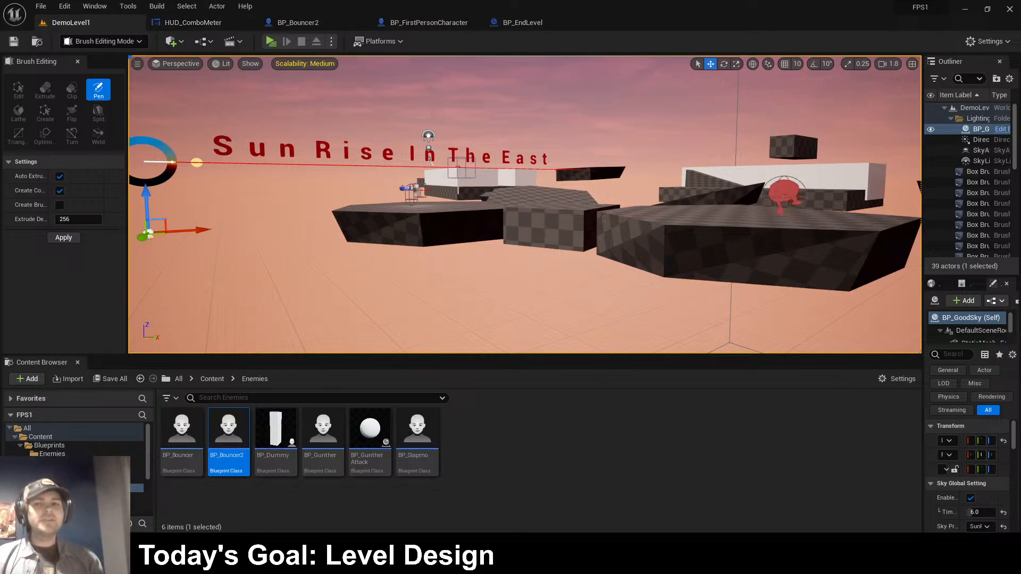
# - Start a new play-test, shoot at BP_Bouncer2 from the connecting box, and retreat to the start platform
pyautogui.click(271, 42)
pyautogui.press('w')
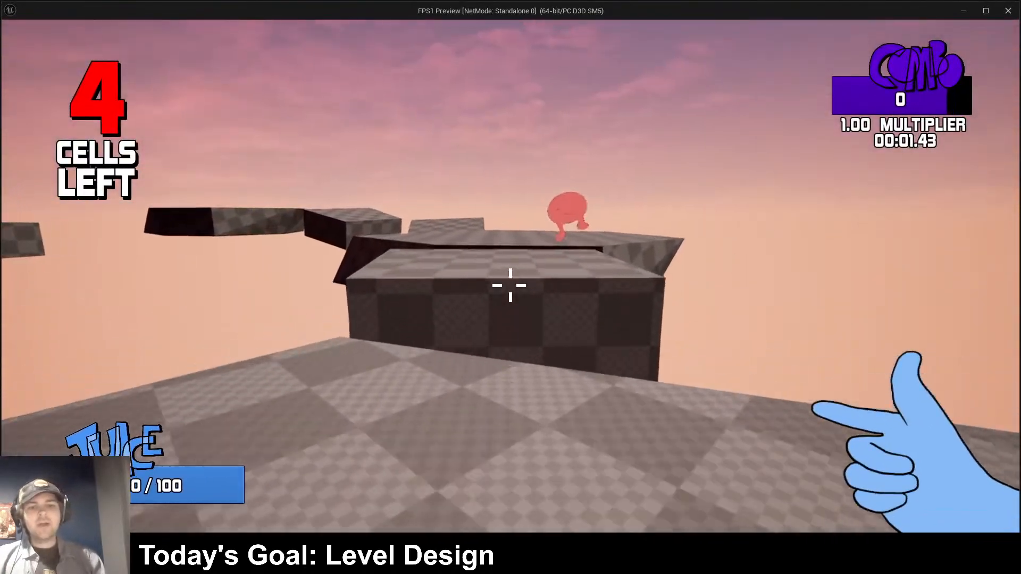
pyautogui.press('space')
pyautogui.click(510, 286)
pyautogui.press('w')
pyautogui.press('s')
pyautogui.click(510, 285)
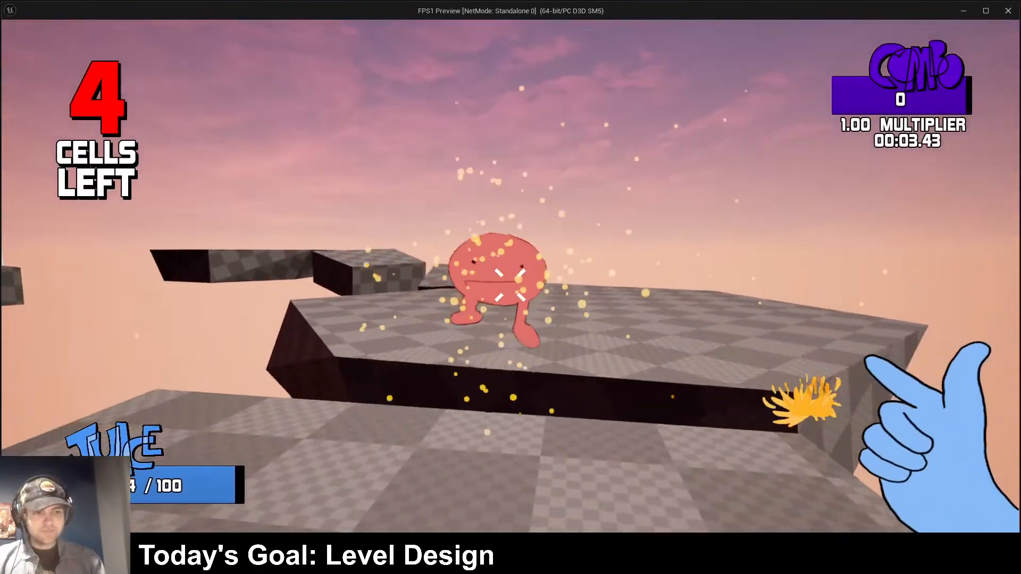
pyautogui.press('w')
pyautogui.press('space')
pyautogui.press('s')
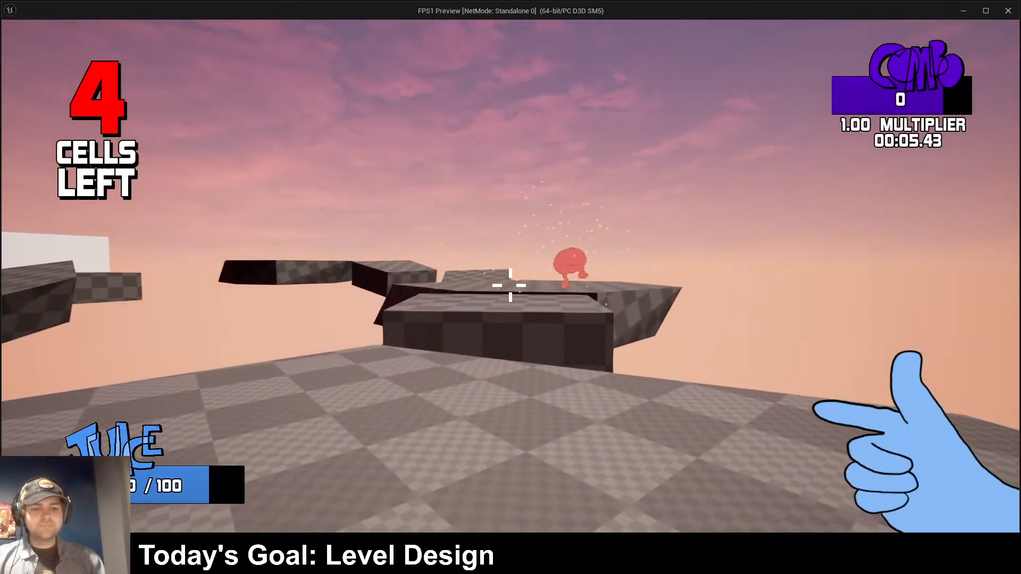
pyautogui.click(510, 286)
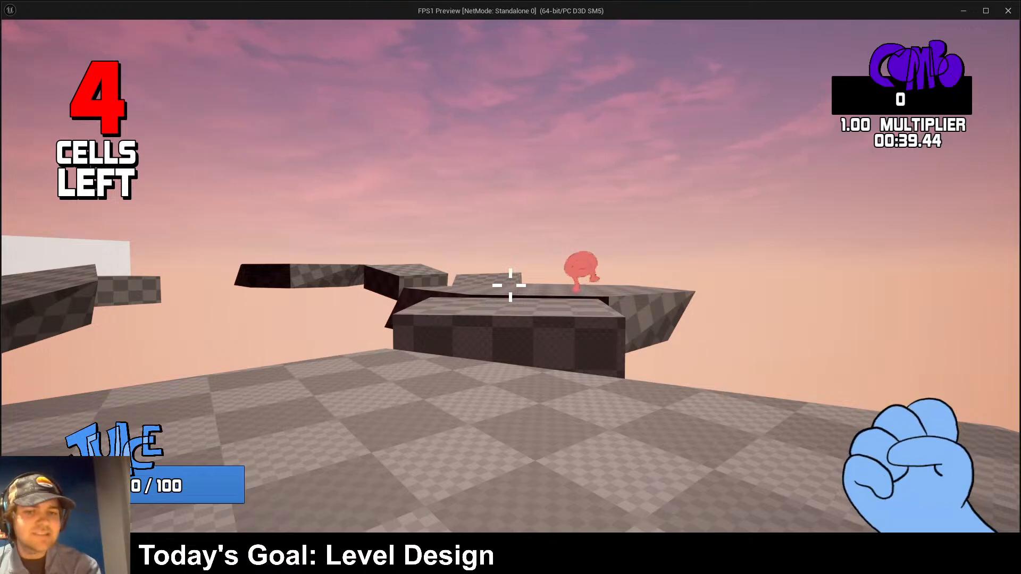
# - Test jumping from the start platform toward the BP_Bouncer2 route, and stop the play-test
pyautogui.press('w')
pyautogui.press('space')
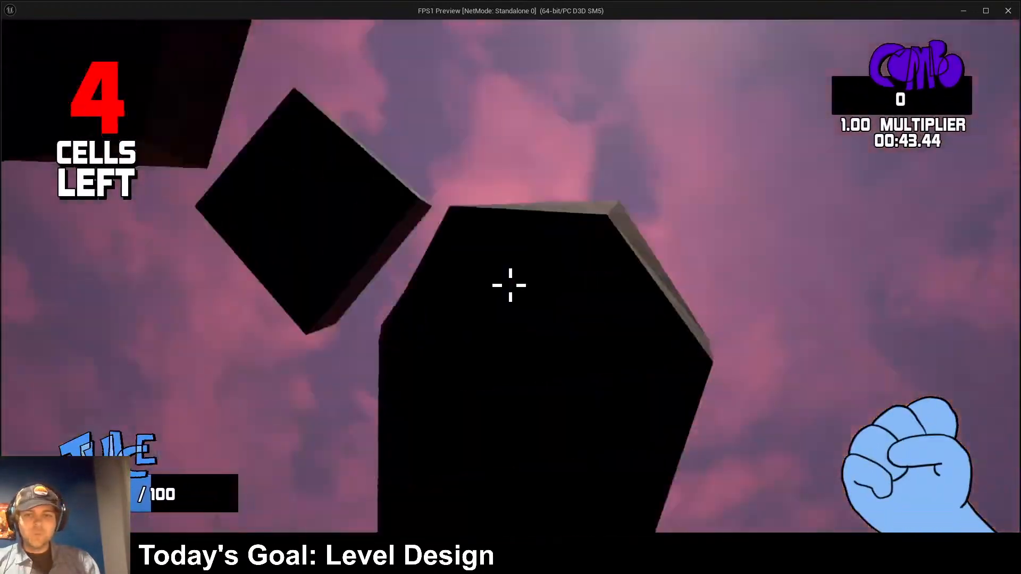
pyautogui.press('Escape')
# - Play-test approaching BP_Bouncer2 with the fist from the connecting box, and end the session
pyautogui.hotkey('alt', 'p')
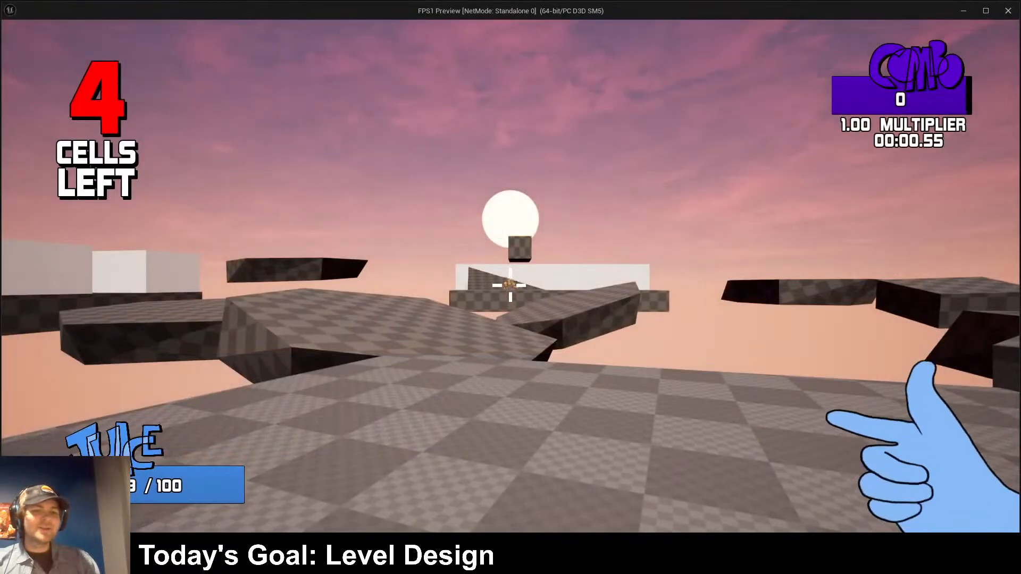
pyautogui.press('w')
pyautogui.press('w')
pyautogui.press('space')
pyautogui.press('2')
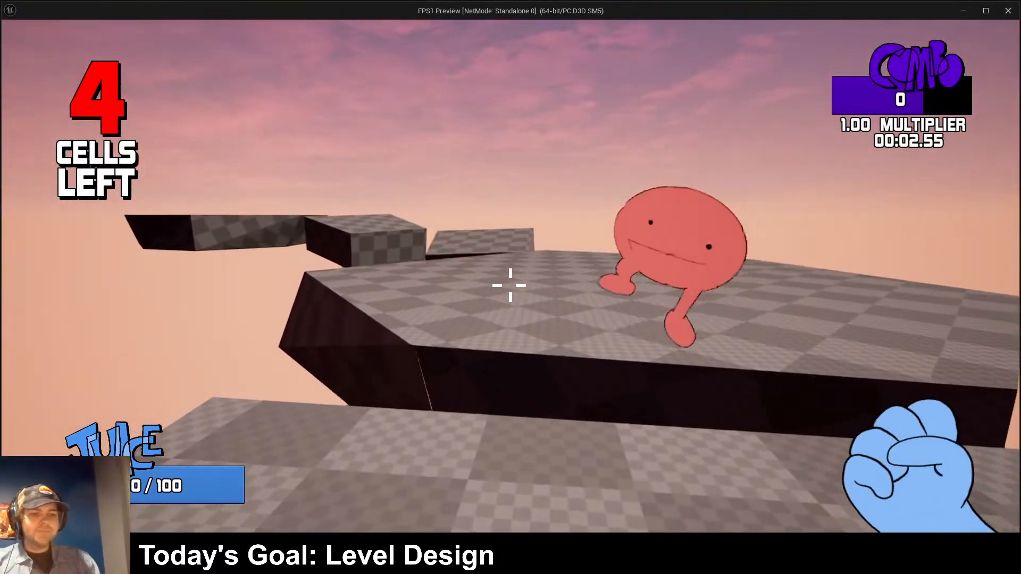
pyautogui.press('space')
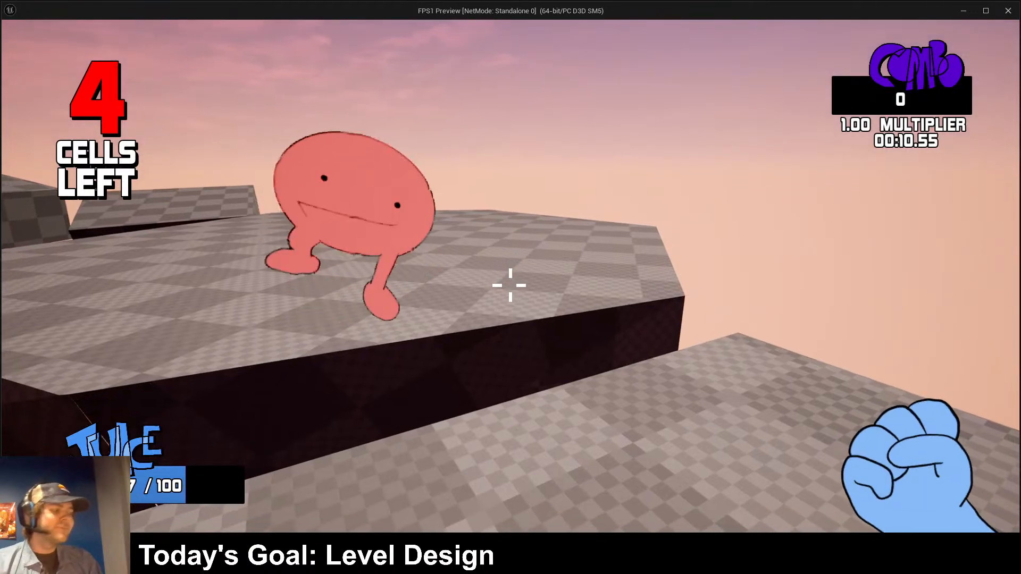
pyautogui.press('Escape')
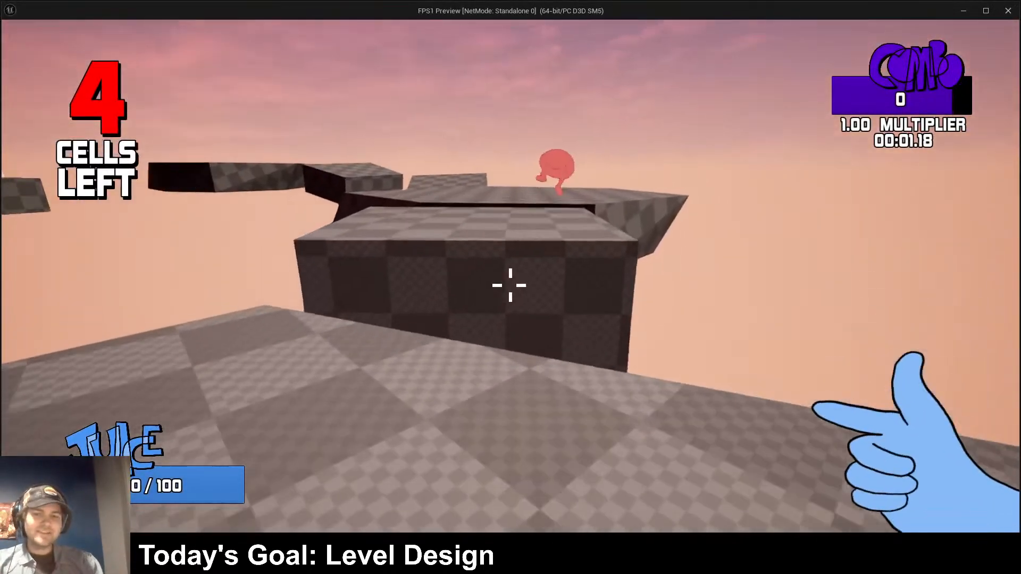
# - Play-test shooting BP_Bouncer2 from the connecting box, jump across to its platform, and end the session
pyautogui.press('w')
pyautogui.press('space')
pyautogui.click(511, 286)
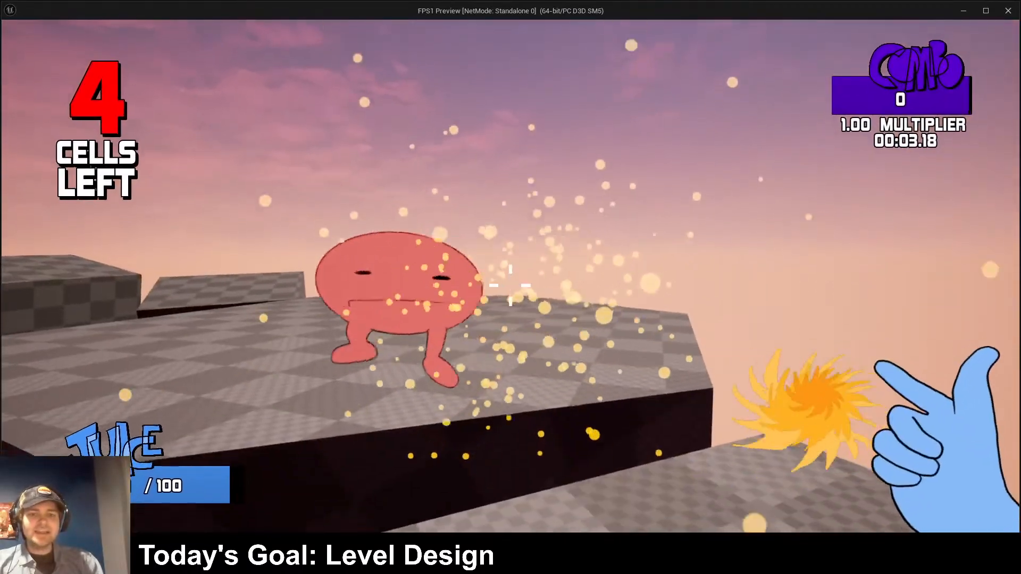
pyautogui.click(510, 288)
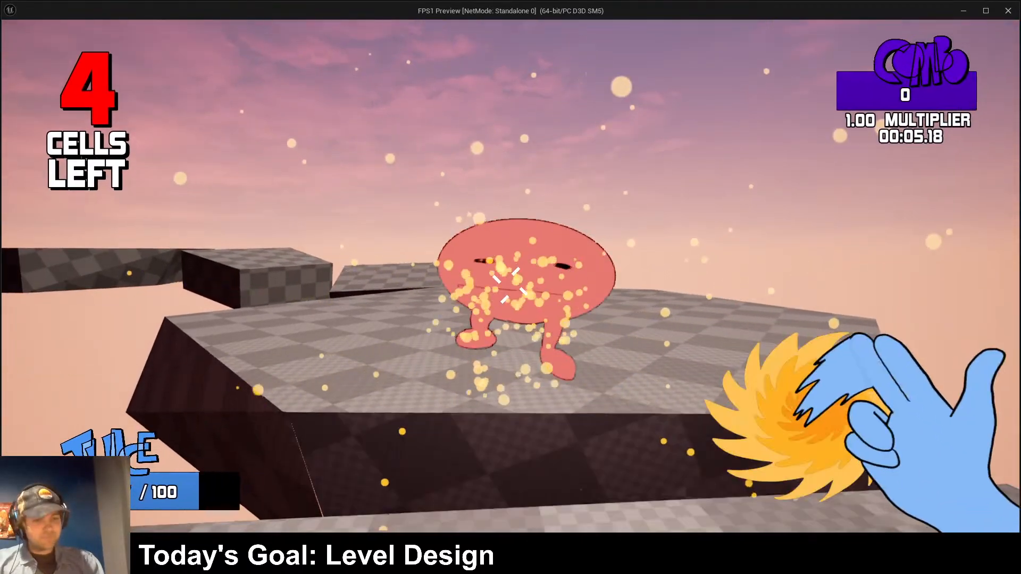
pyautogui.click(510, 286)
pyautogui.press('w')
pyautogui.press('space')
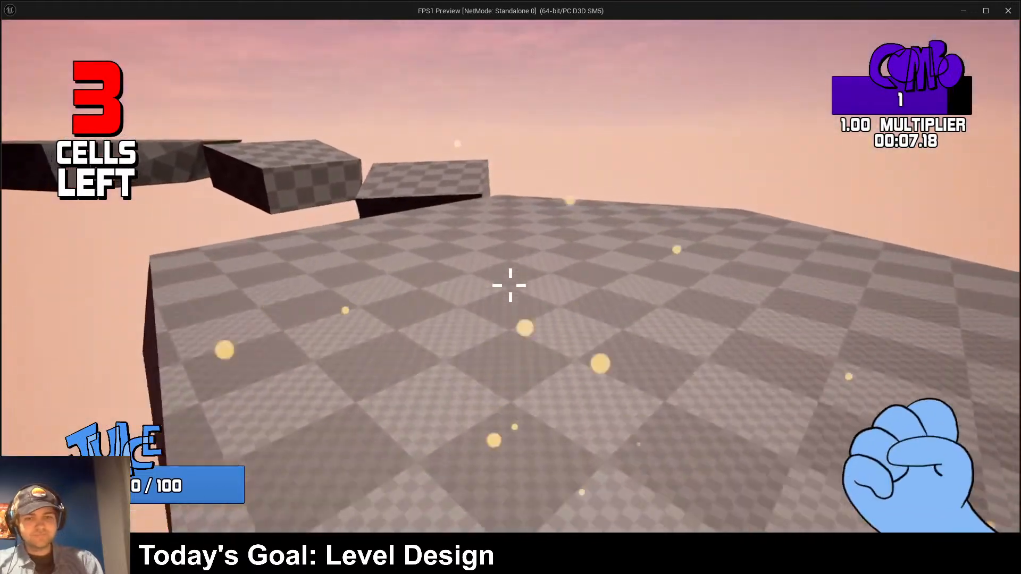
pyautogui.press('Escape')
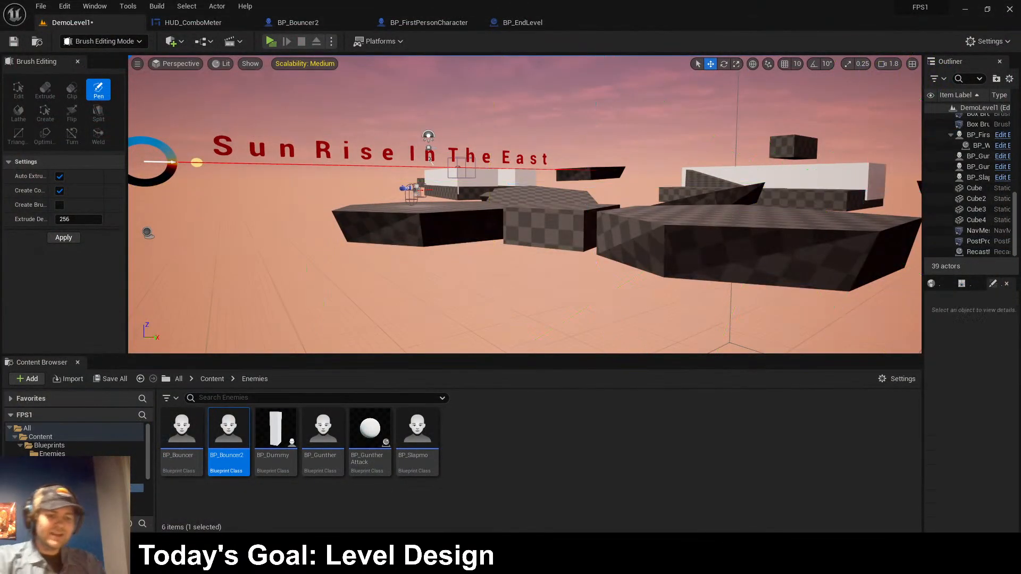
# - Play-test the stepping-box route without BP_Bouncer2 up to the platform beside the white wall, and end the session
pyautogui.click(270, 41)
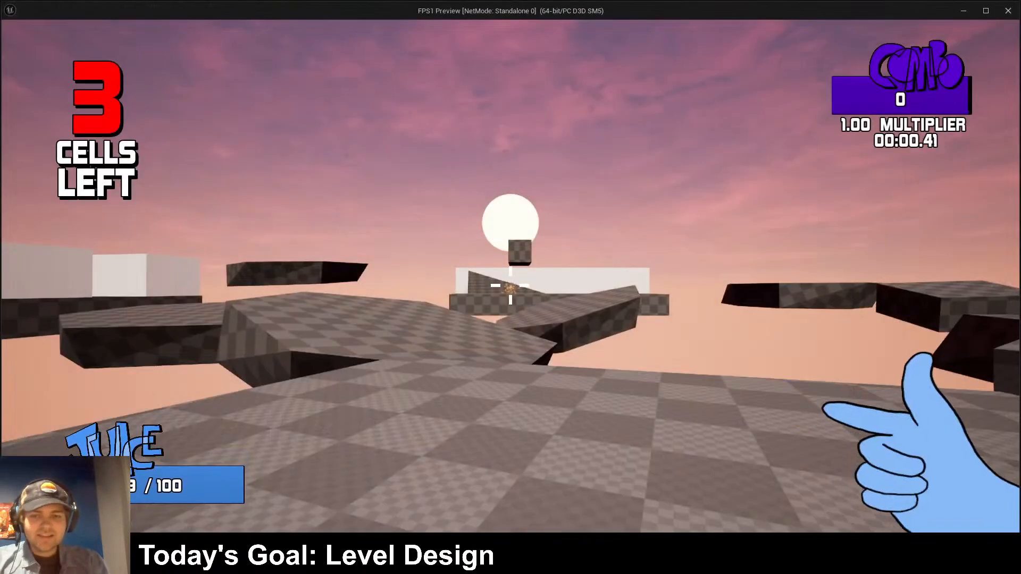
pyautogui.press('w')
pyautogui.press('space')
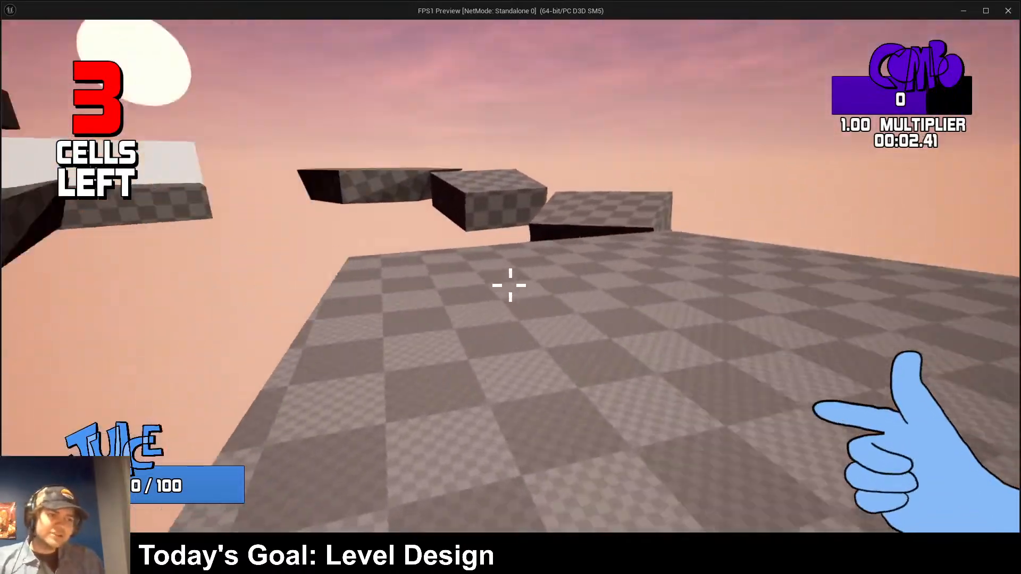
pyautogui.press('w')
pyautogui.press('space')
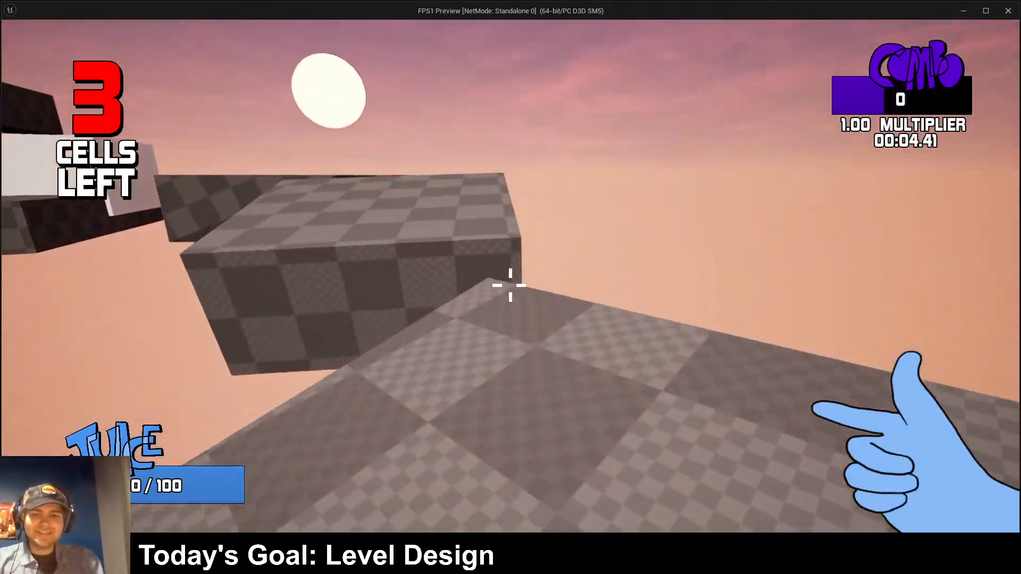
pyautogui.press('w')
pyautogui.press('space')
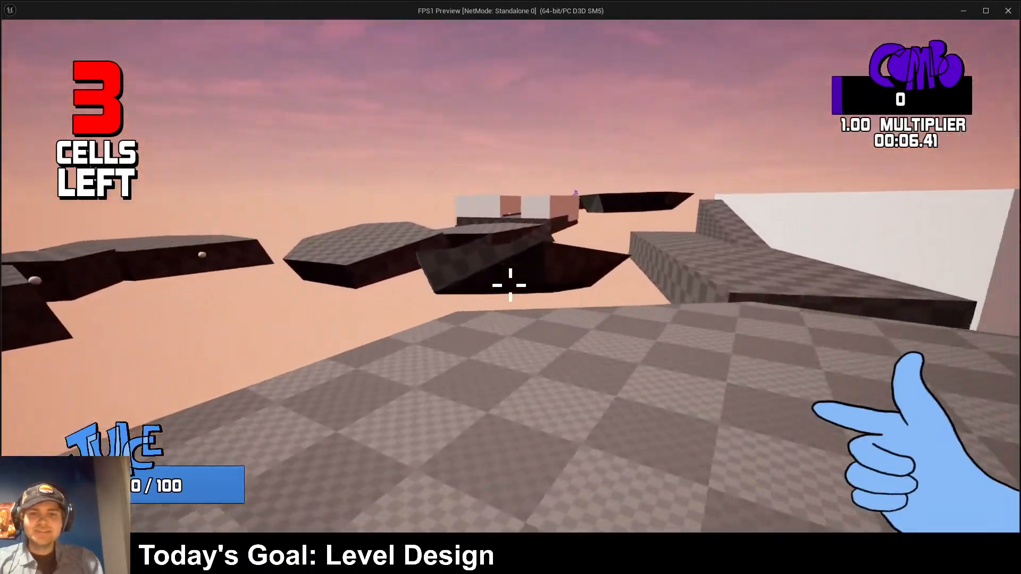
pyautogui.press('w')
pyautogui.press('Escape')
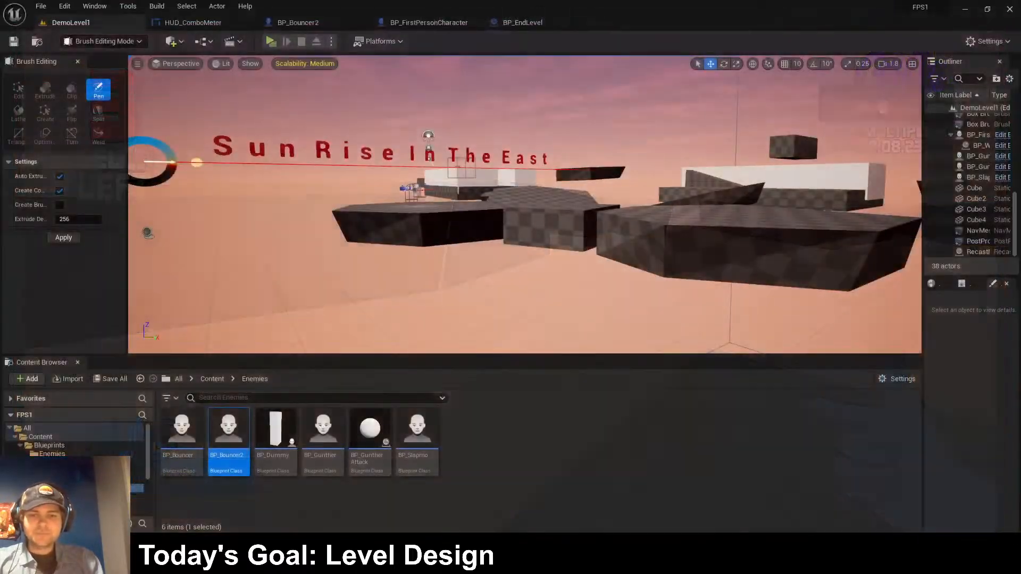
# - Place a BP_Slapmo enemy on the new platform near the white wall, and save the level
pyautogui.moveTo(525, 204); pyautogui.dragTo(606, 200, button='right')
pyautogui.press('s')
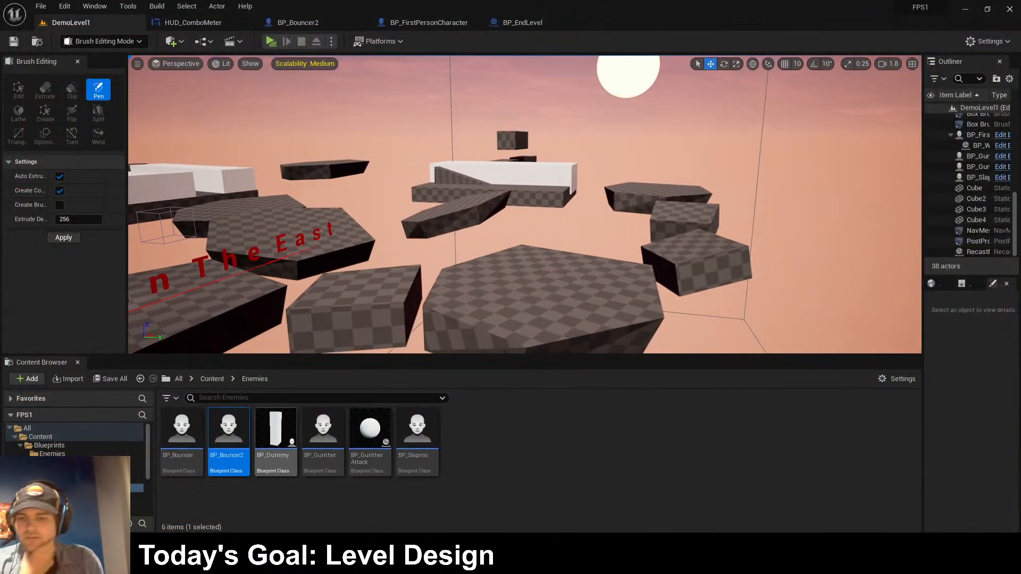
pyautogui.moveTo(648, 186); pyautogui.dragTo(648, 187)
pyautogui.moveTo(649, 188); pyautogui.dragTo(579, 189, button='right')
pyautogui.press('w')
pyautogui.hotkey('ctrl', 's')
# - Start a play-test and shoot at the new BP_Slapmo from a distance while advancing along the stepping boxes to its platform
pyautogui.hotkey('alt', 'p')
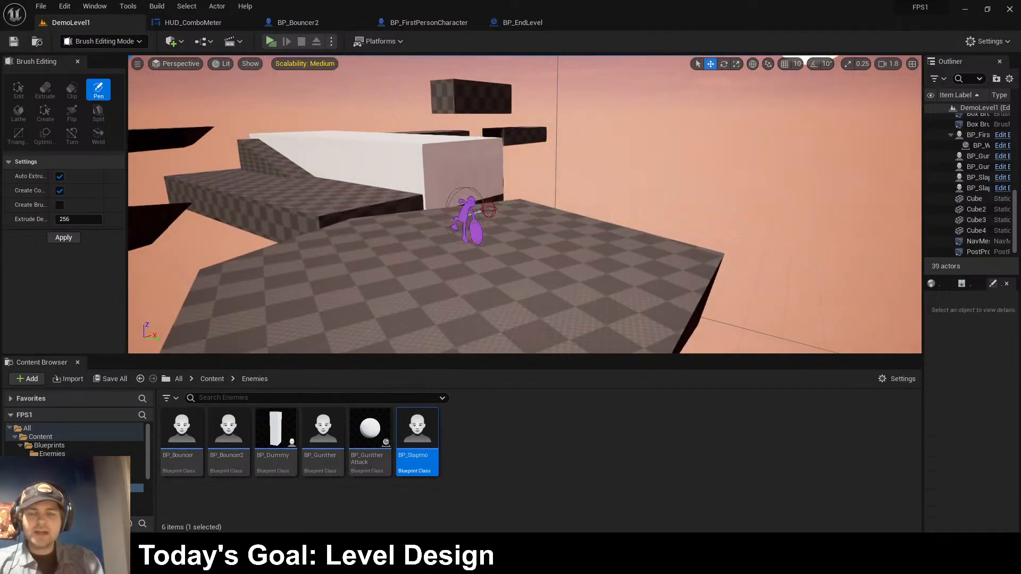
pyautogui.press('w')
pyautogui.click(511, 286)
pyautogui.press('w')
pyautogui.press('d')
pyautogui.click(510, 286)
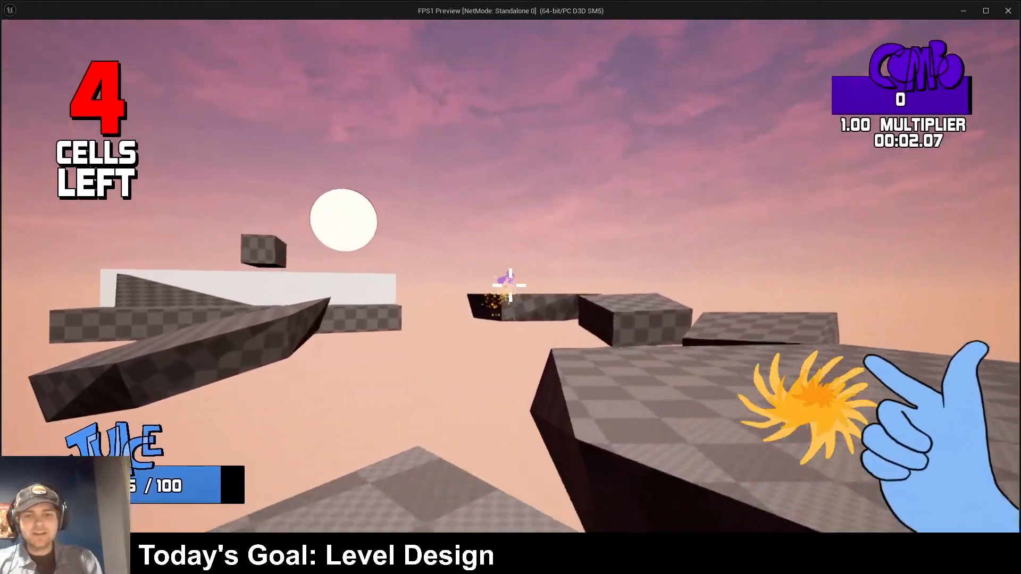
pyautogui.click(510, 285)
pyautogui.click(510, 286)
pyautogui.press('w')
pyautogui.click(511, 286)
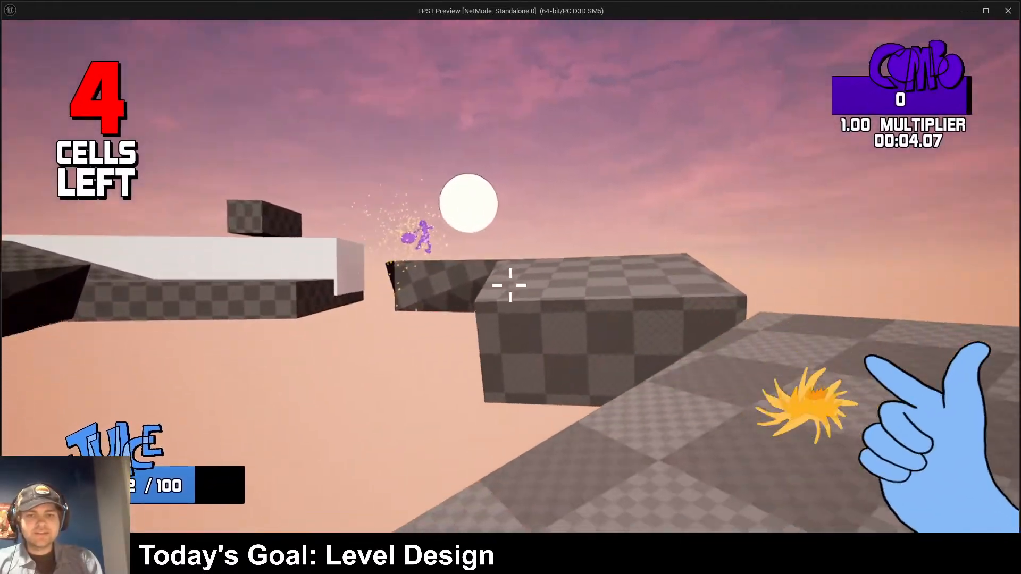
pyautogui.click(510, 285)
pyautogui.press('w')
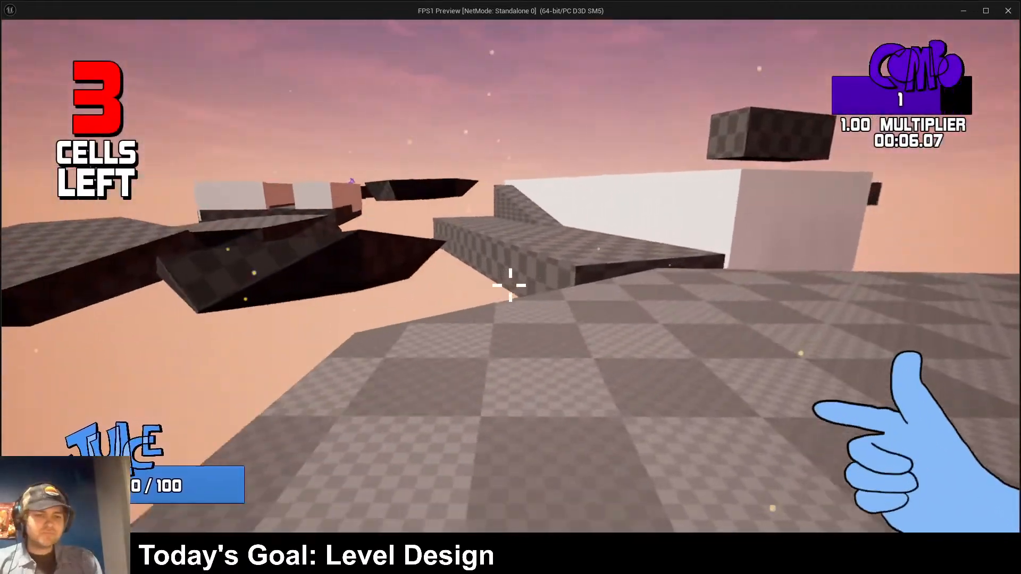
# - Test running past the white wall and jumping toward the walled arena, and end the play-test
pyautogui.press('w')
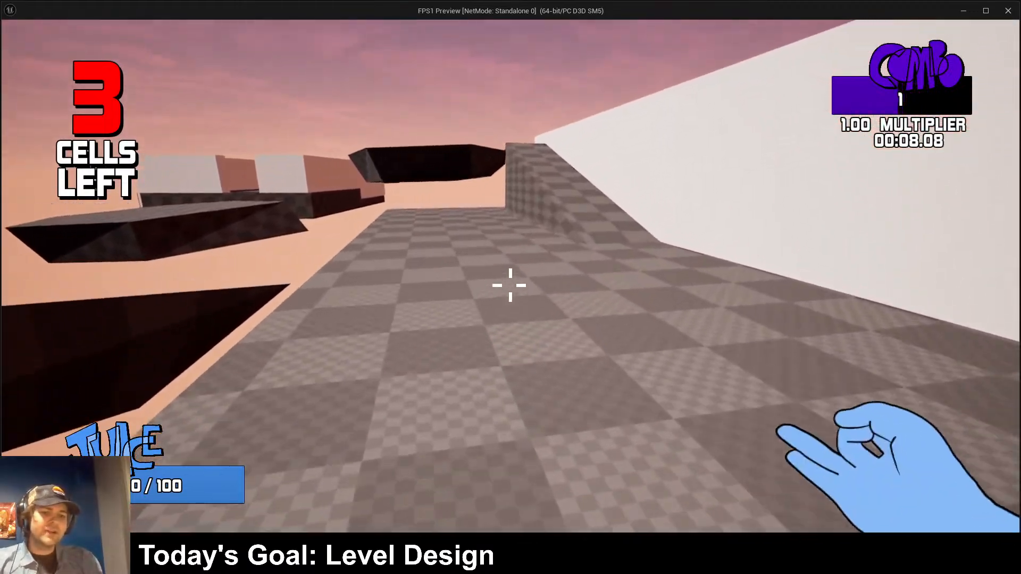
pyautogui.press('w')
pyautogui.press('space')
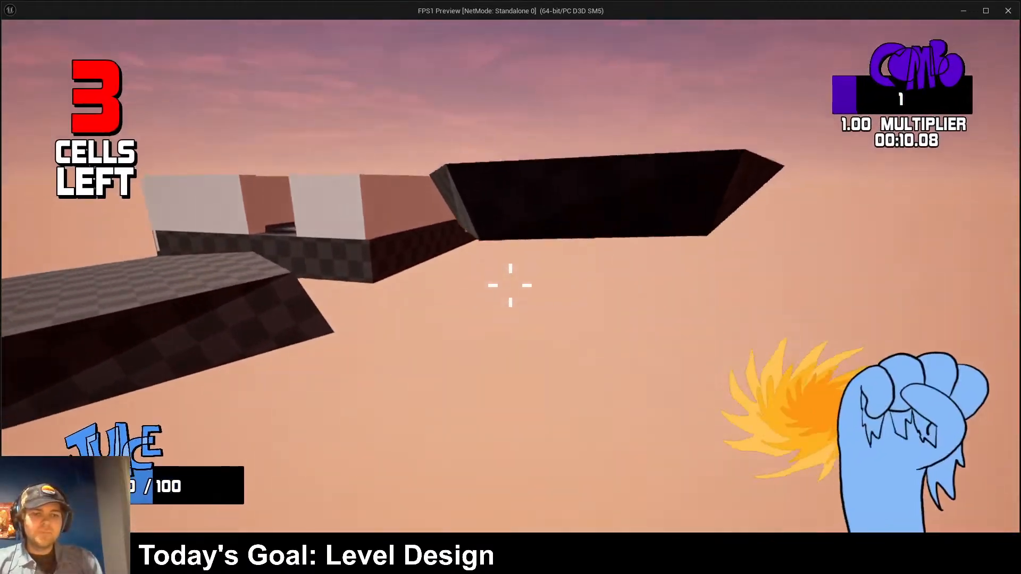
pyautogui.press('Escape')
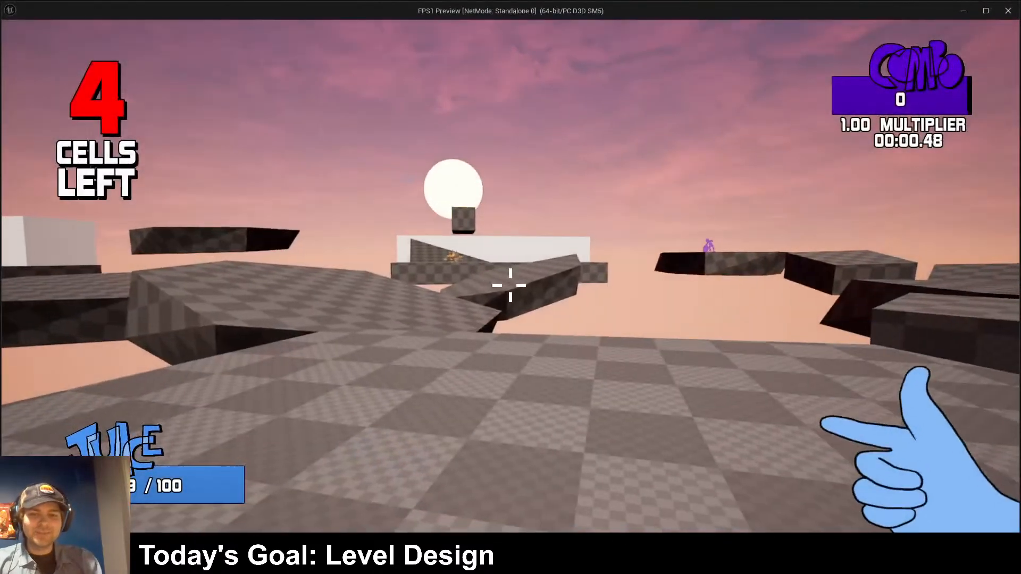
# - Play-test the route again past the new BP_Slapmo, and attack the enemies from the top of the arena's white walls
pyautogui.press('w')
pyautogui.press('space')
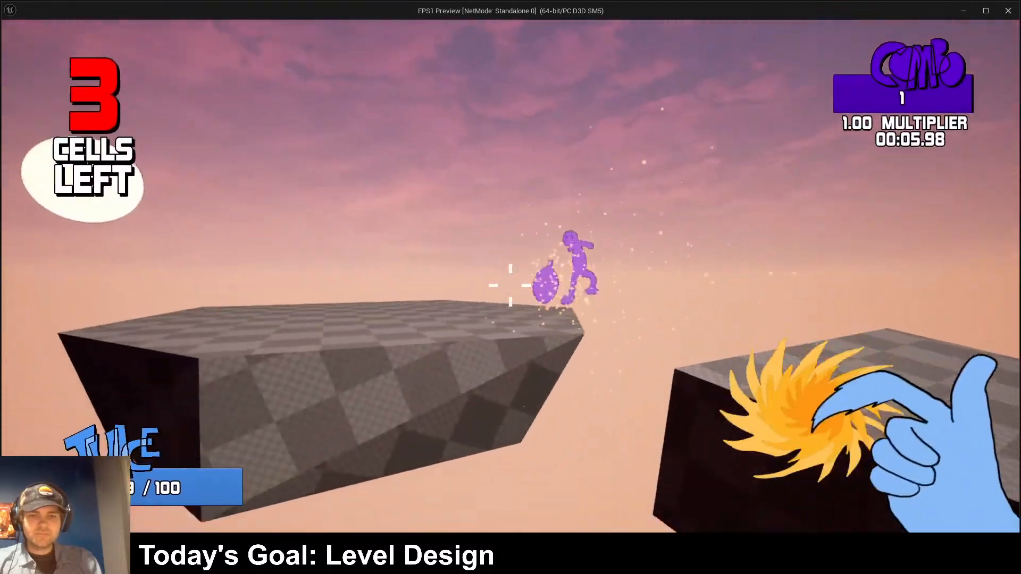
pyautogui.press('shift')
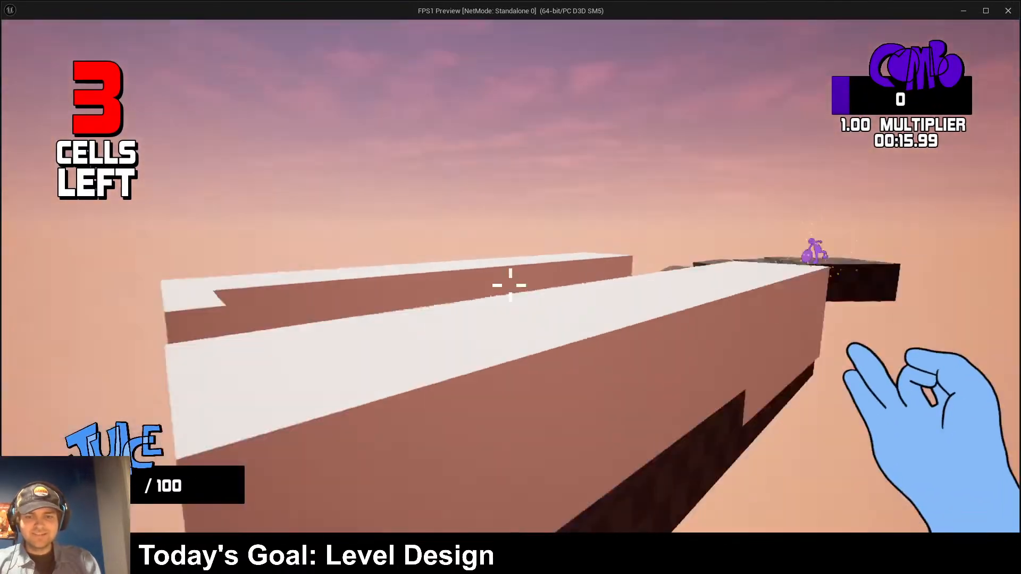
pyautogui.click(509, 286)
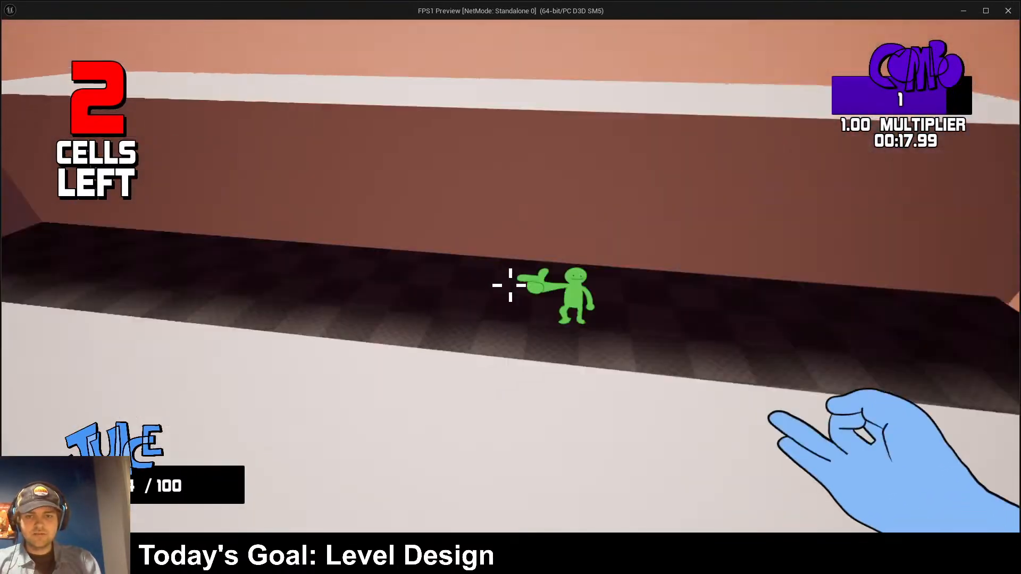
pyautogui.click(510, 286)
pyautogui.press('w')
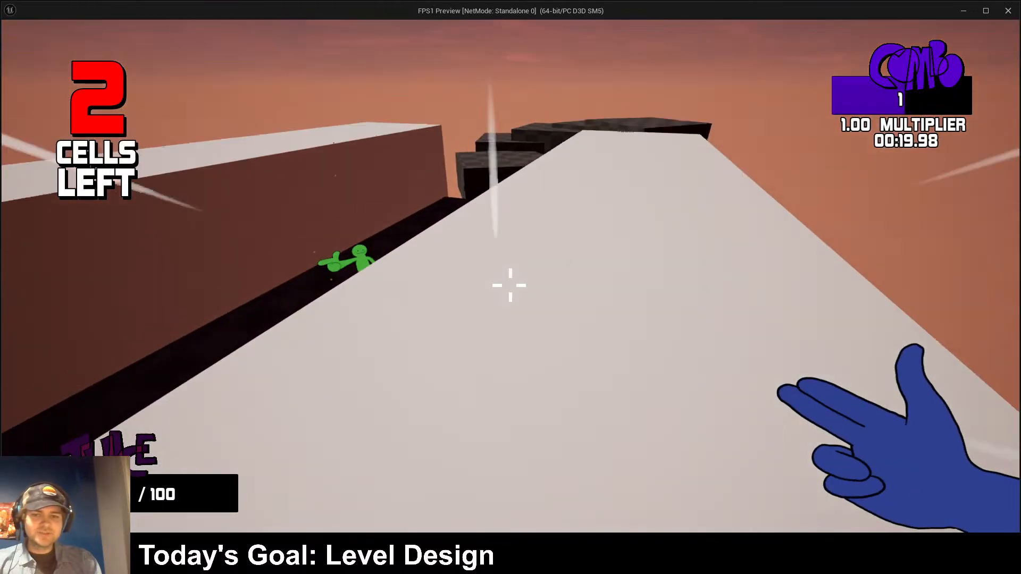
# - Test dropping between the arena's white walls and shooting the green BP_Gunther enemies at close range
pyautogui.press('w')
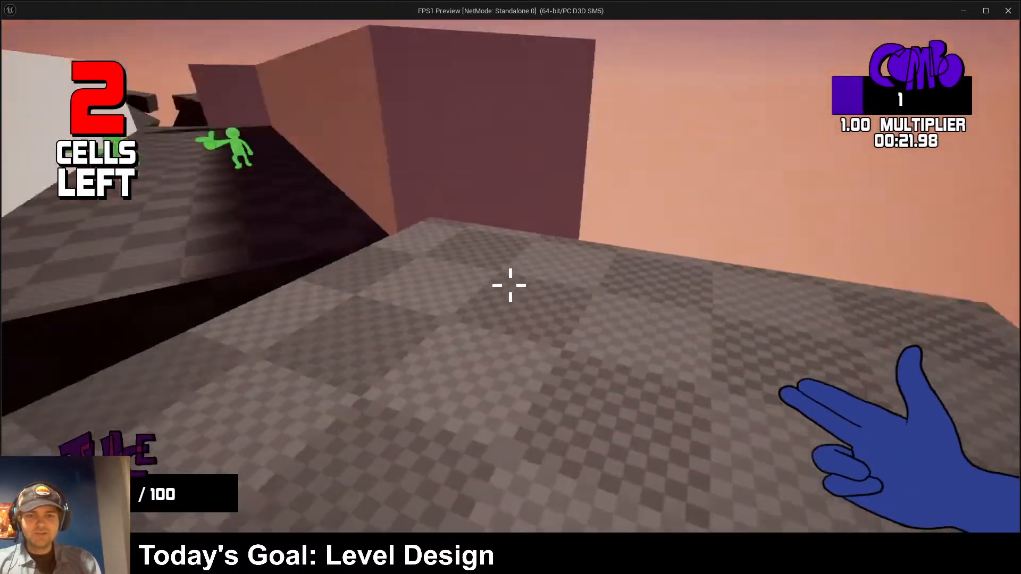
pyautogui.press('space')
pyautogui.press('w')
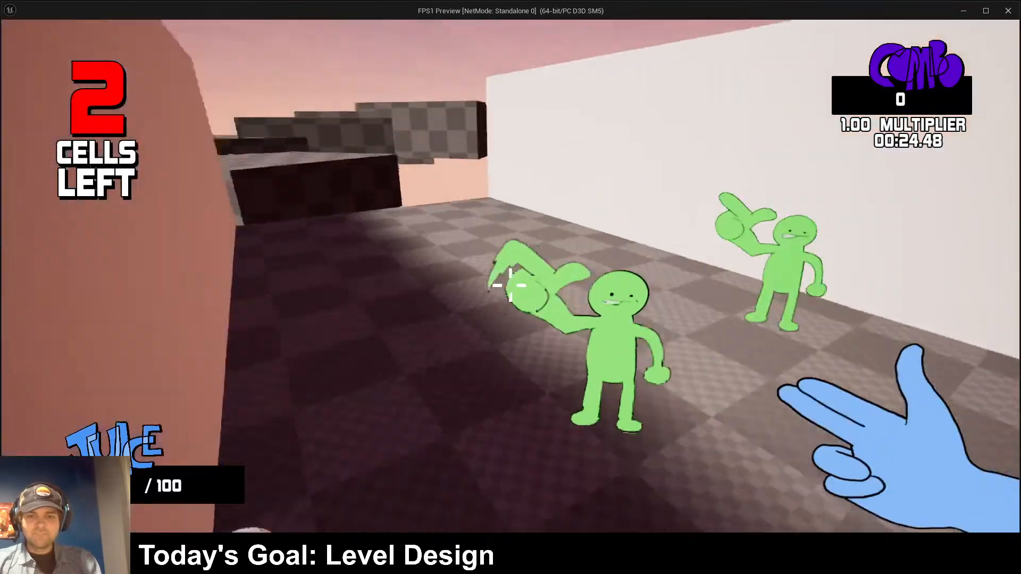
pyautogui.click(510, 285)
pyautogui.press('d')
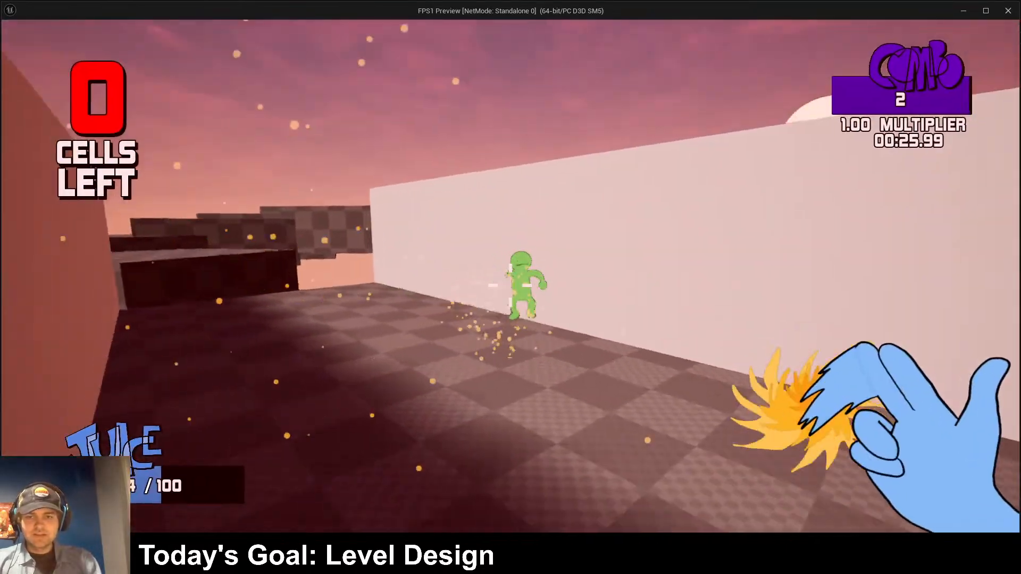
pyautogui.press('w')
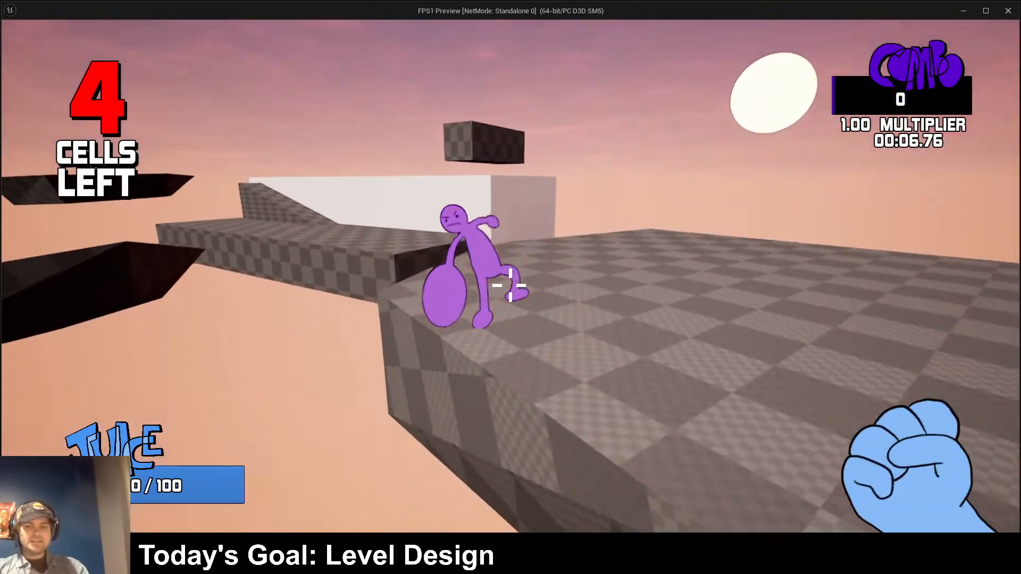
# - Play-test striking BP_Slapmo on the new platform, and continue up the ramp beside the white wall to the next platform
pyautogui.click(509, 285)
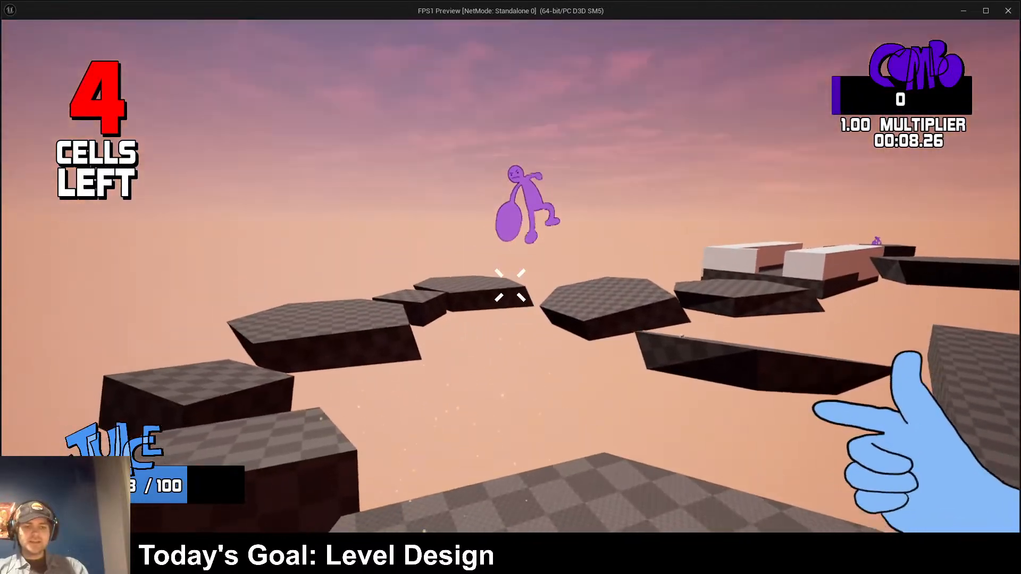
pyautogui.click(510, 286)
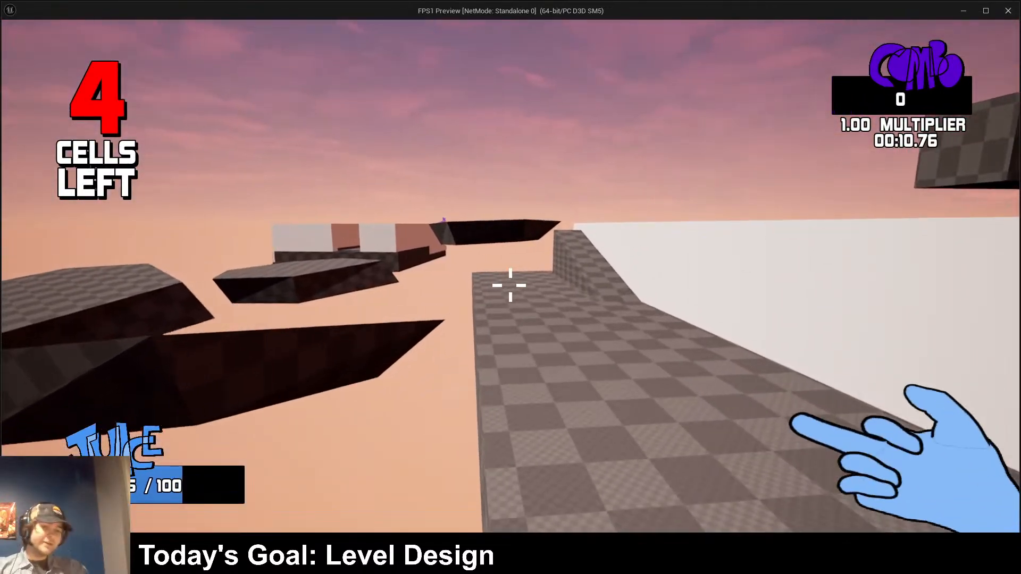
pyautogui.press('w')
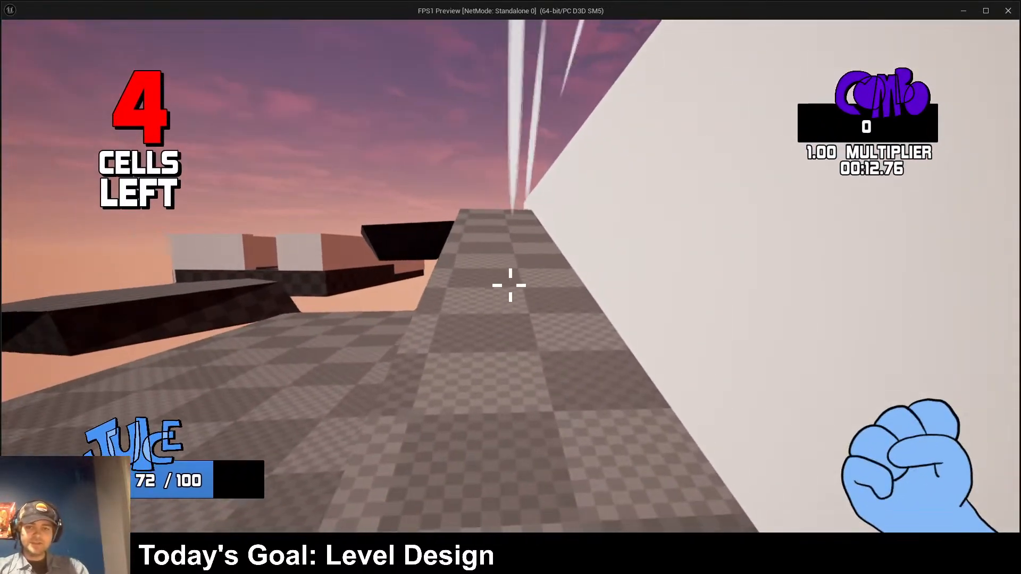
pyautogui.press('w')
pyautogui.press('space')
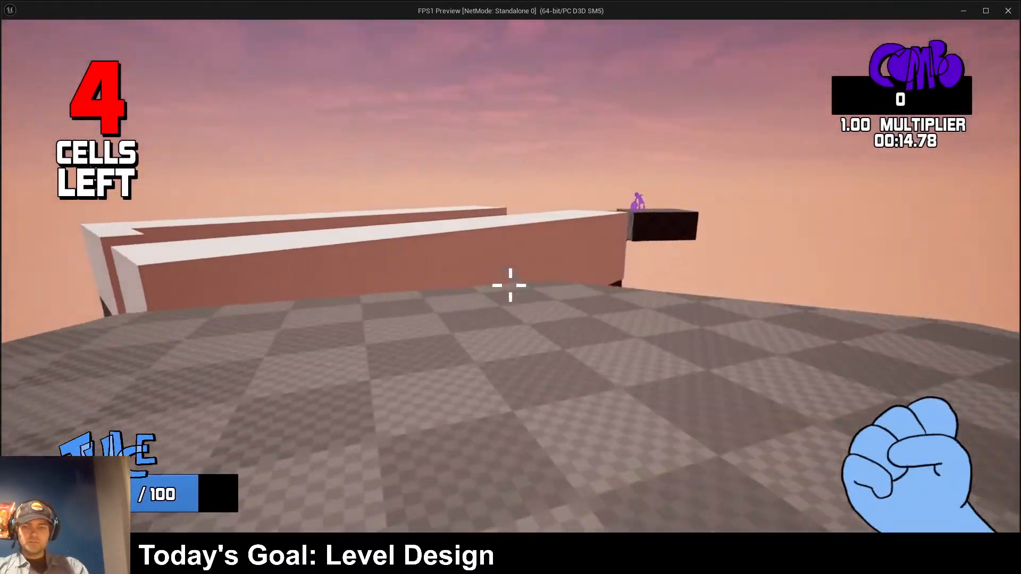
# - Test jumping from the platform onto the arena's white walls and moving along them toward the far BP_Slapmo
pyautogui.press('w')
pyautogui.press('space')
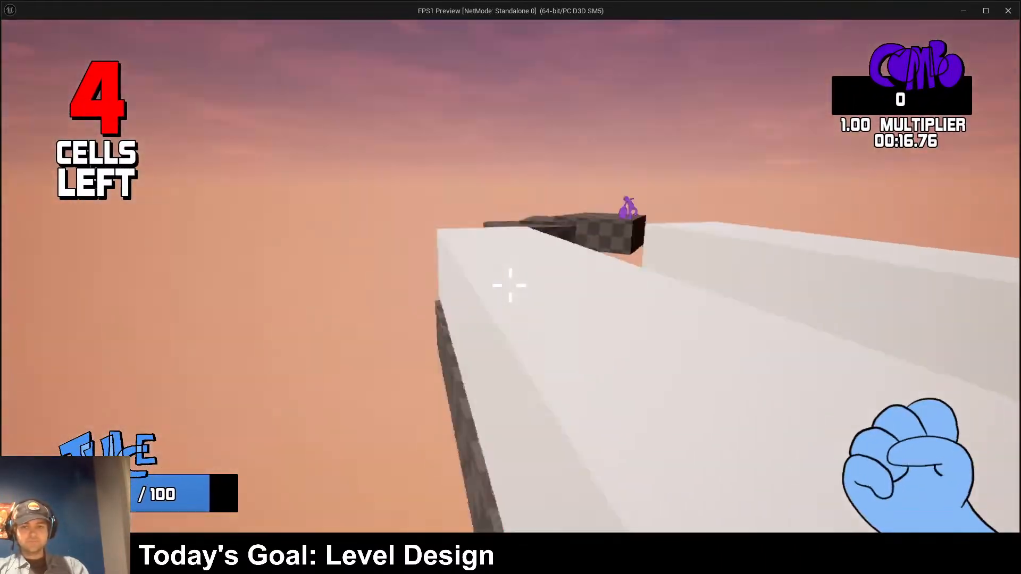
pyautogui.press('w')
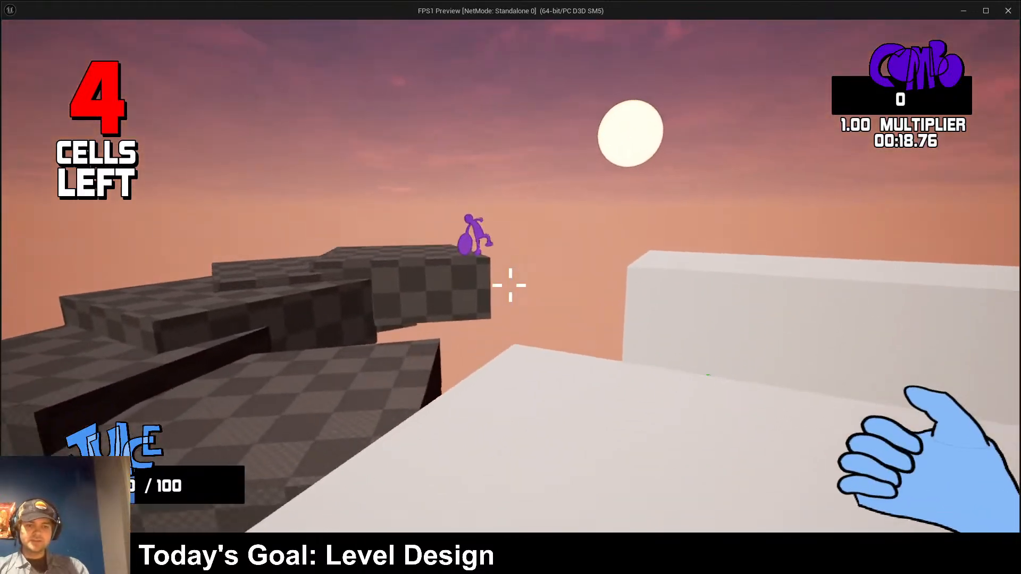
pyautogui.press('space')
pyautogui.press('w')
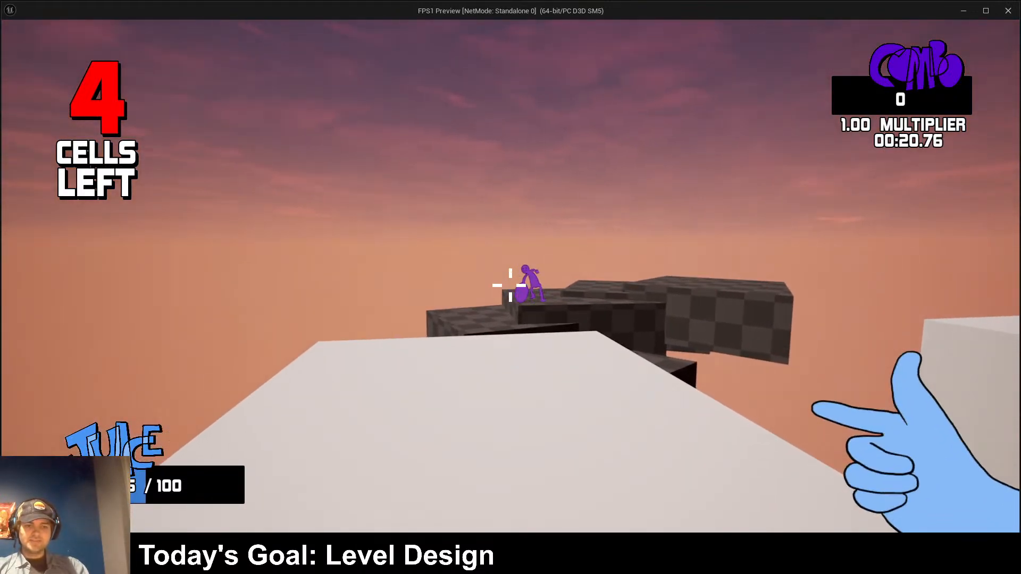
# - Shoot the far BP_Slapmo from the wall top, switch to weapon 2, and fire at BP_Gunther below
pyautogui.click(510, 285)
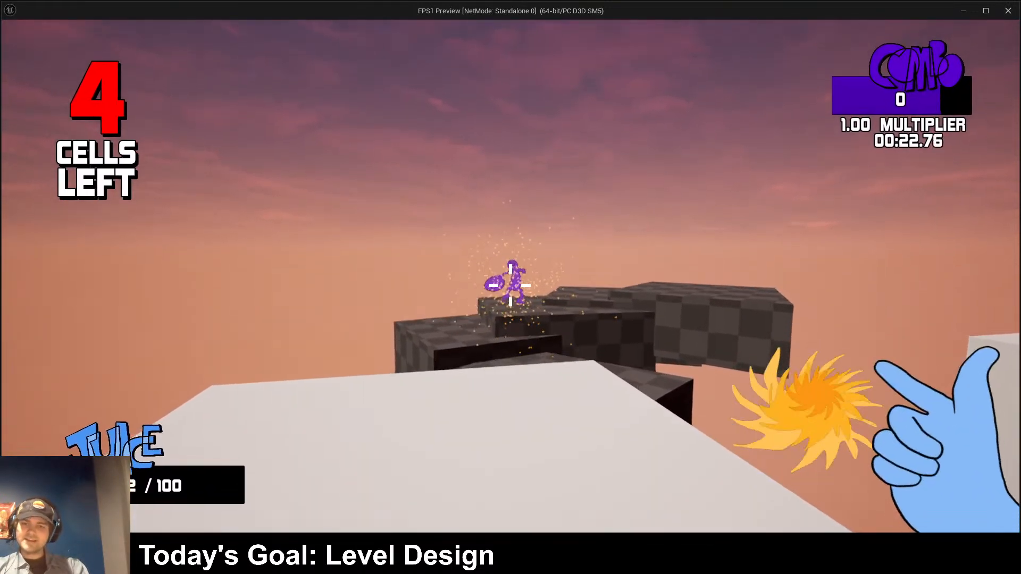
pyautogui.click(510, 286)
pyautogui.press('2')
pyautogui.press('w')
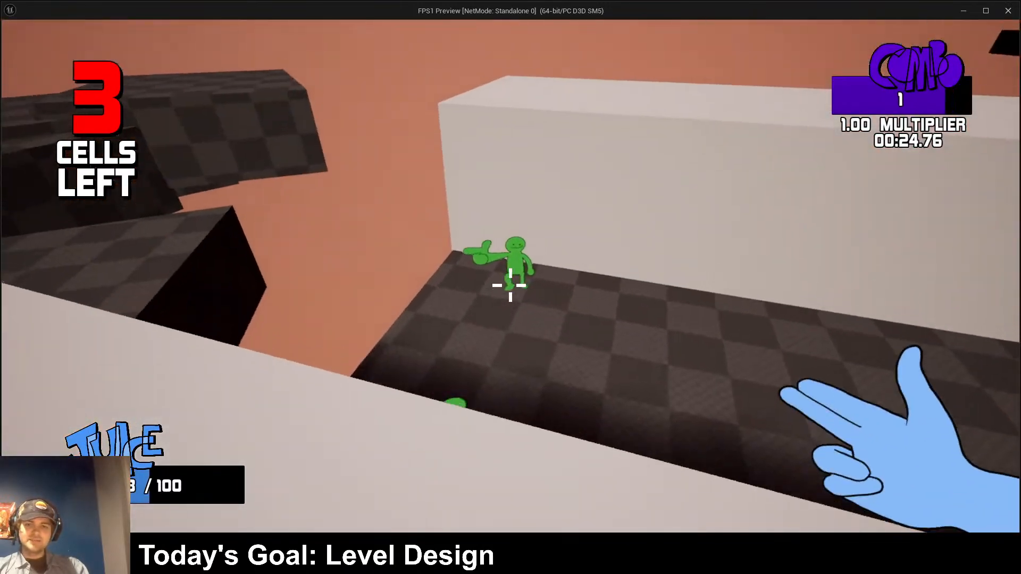
pyautogui.click(510, 286)
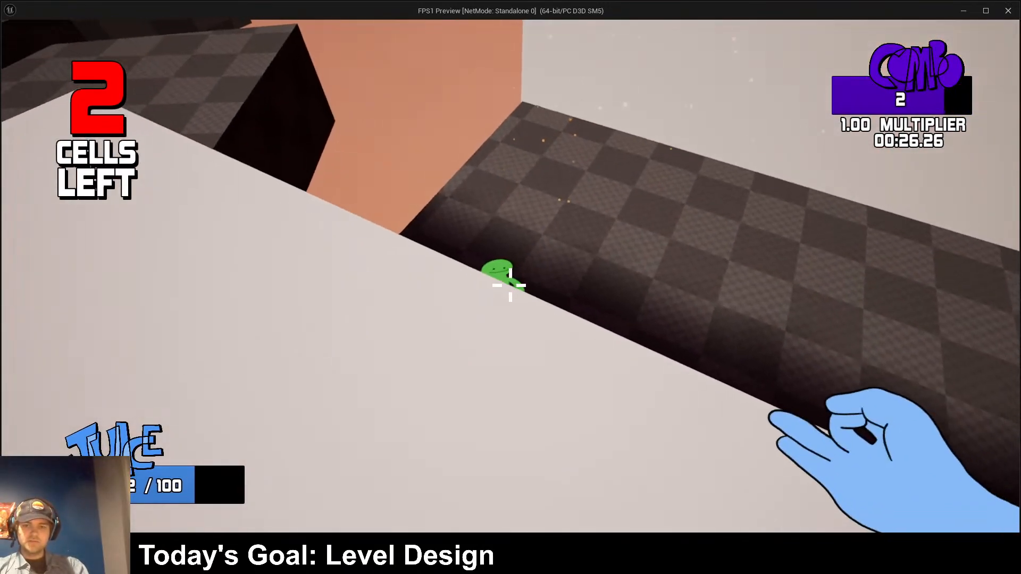
# - Play-test shooting BP_Gunther from the wall top and jumping back across the floating platforms, and end the preview
pyautogui.click(510, 285)
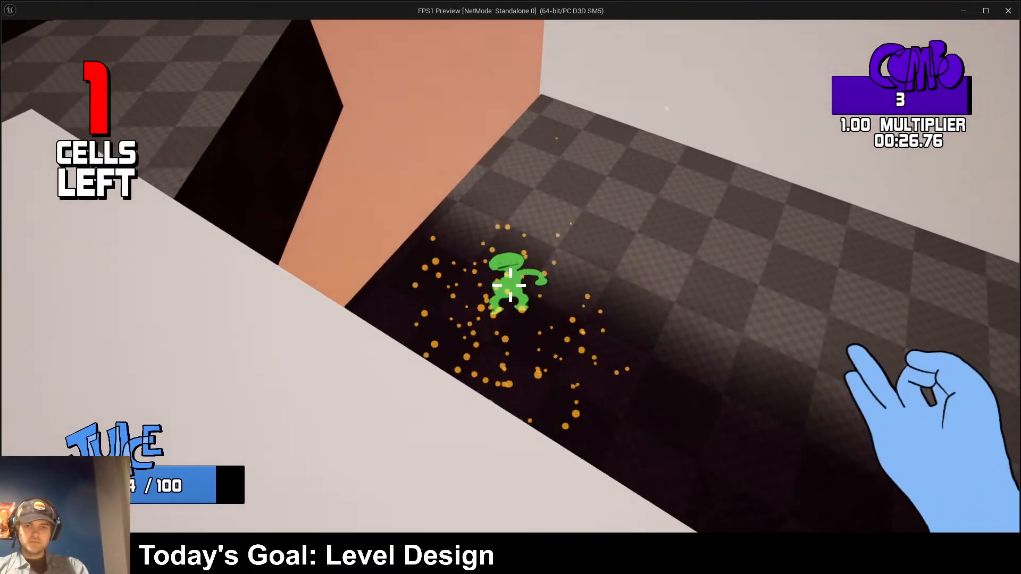
pyautogui.press('w')
pyautogui.press('space')
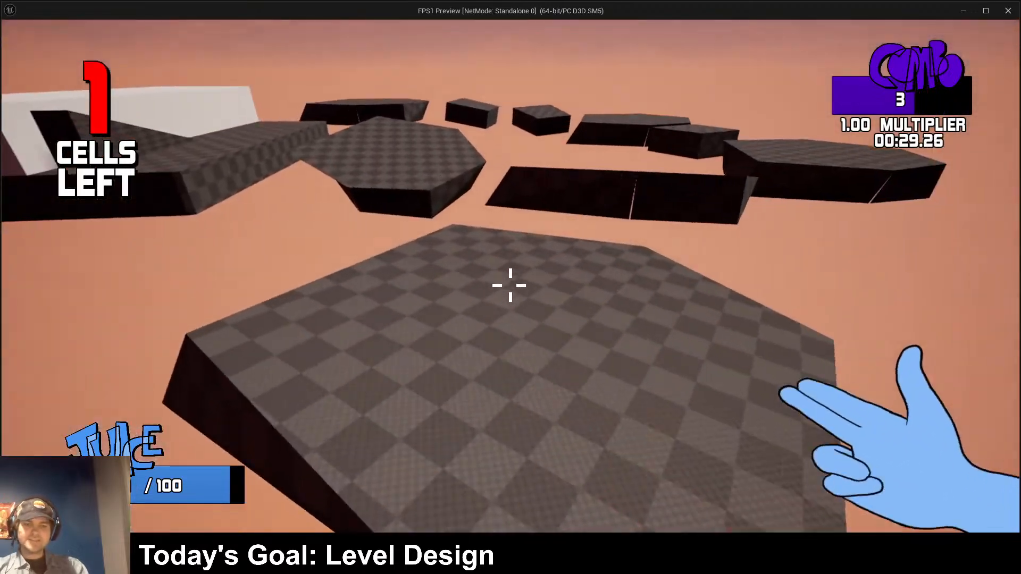
pyautogui.press('w')
pyautogui.click(511, 285)
pyautogui.press('space')
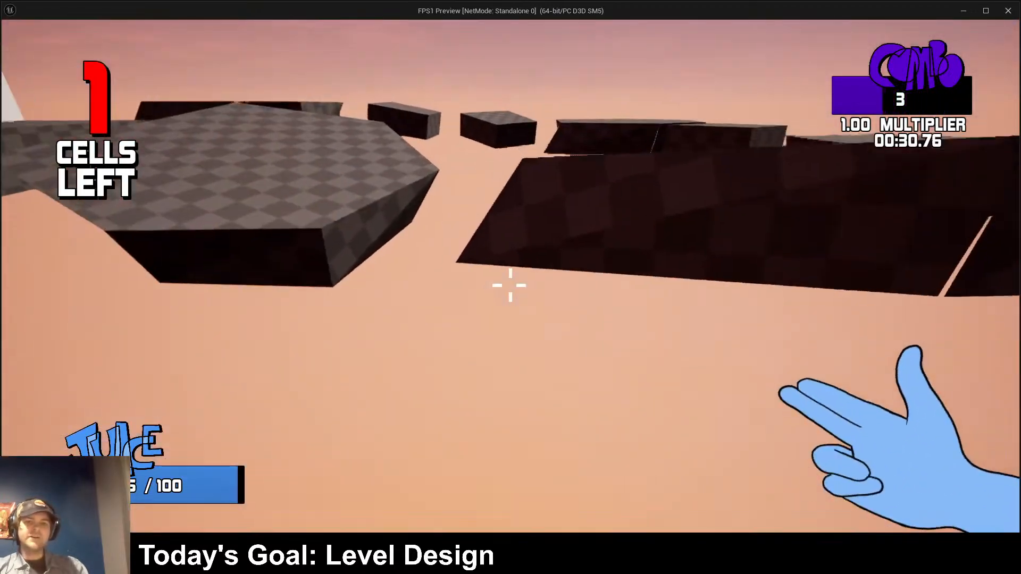
pyautogui.press('Escape')
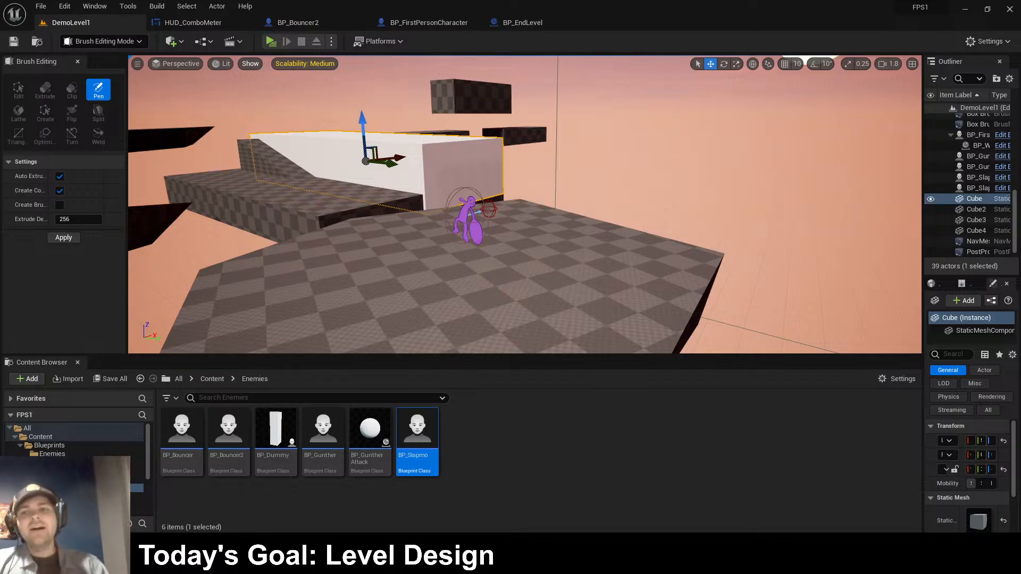
# - Start a new play-test and try launching from the starting platform toward the neighbouring hexagonal platforms
pyautogui.click(271, 42)
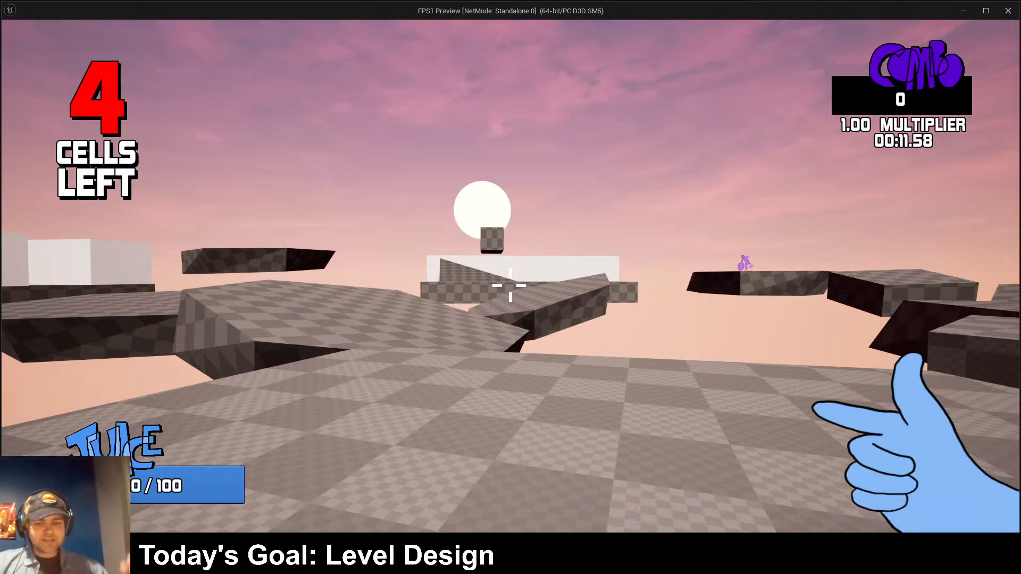
pyautogui.press('w')
pyautogui.click(510, 285)
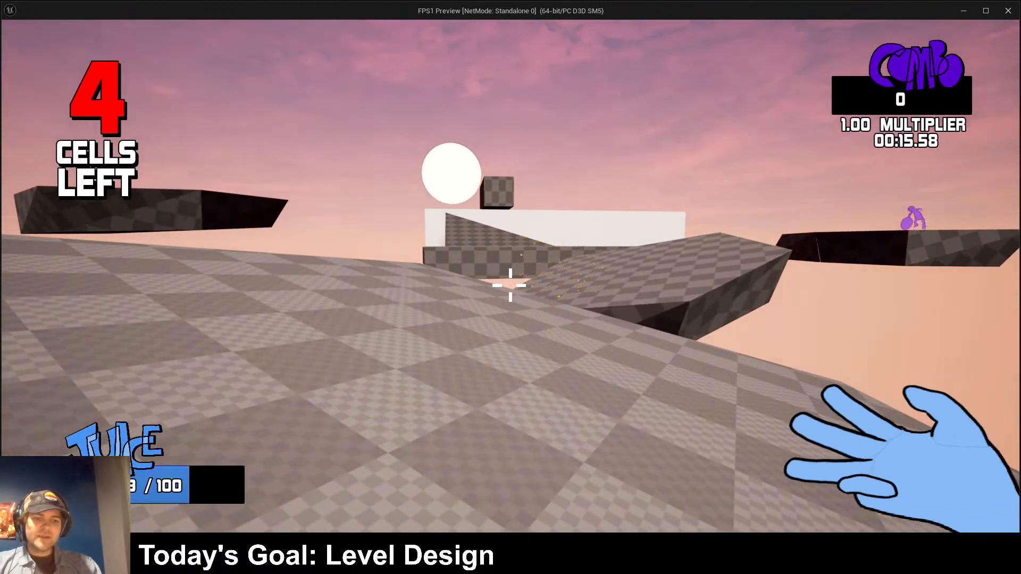
pyautogui.press('w')
pyautogui.click(510, 286)
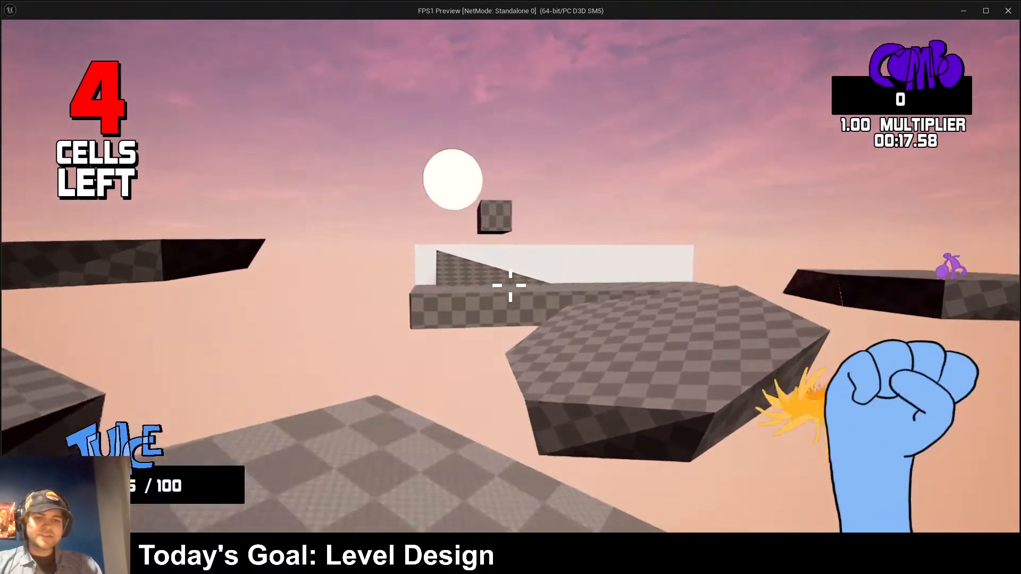
pyautogui.press('w')
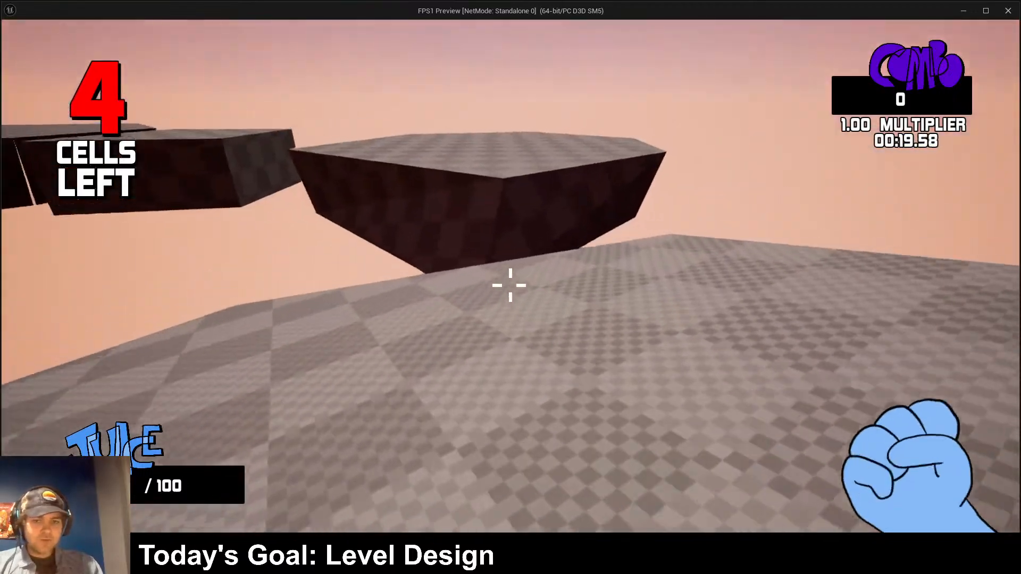
# - Test the jumps along the new platform route toward the block platforms leading to BP_Slapmo
pyautogui.press('space')
pyautogui.press('w')
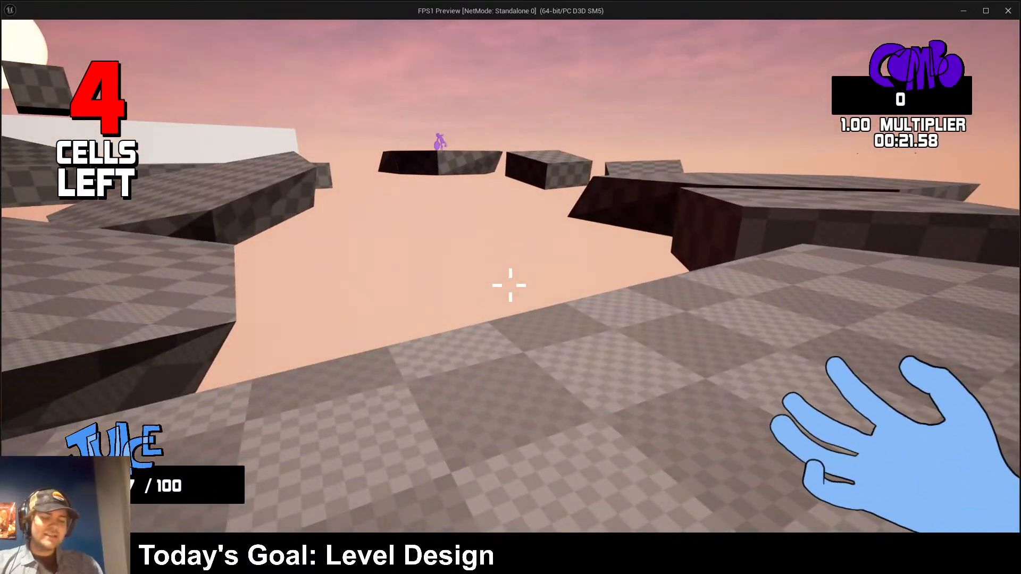
pyautogui.press('space')
pyautogui.press('w')
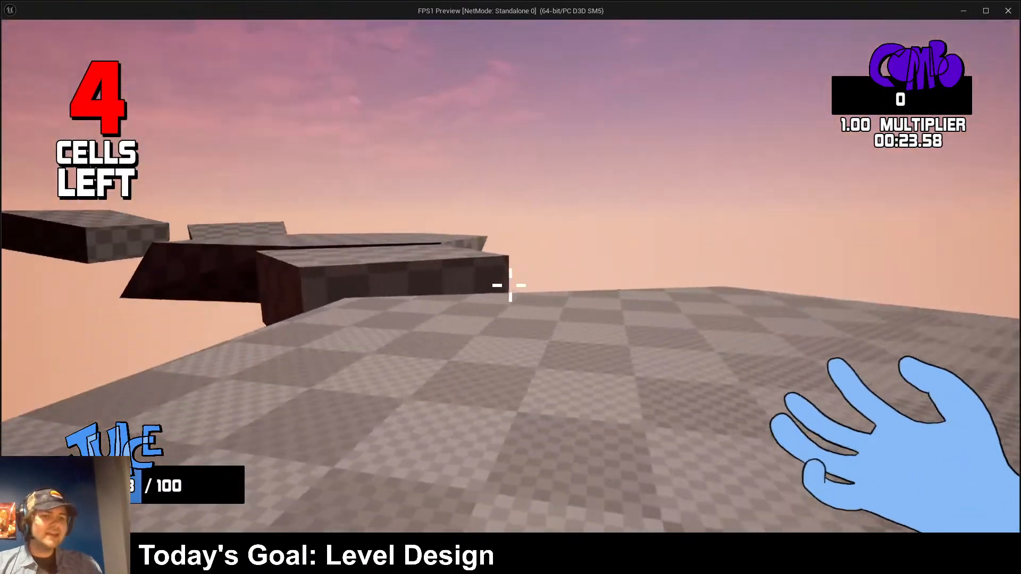
pyautogui.press('w')
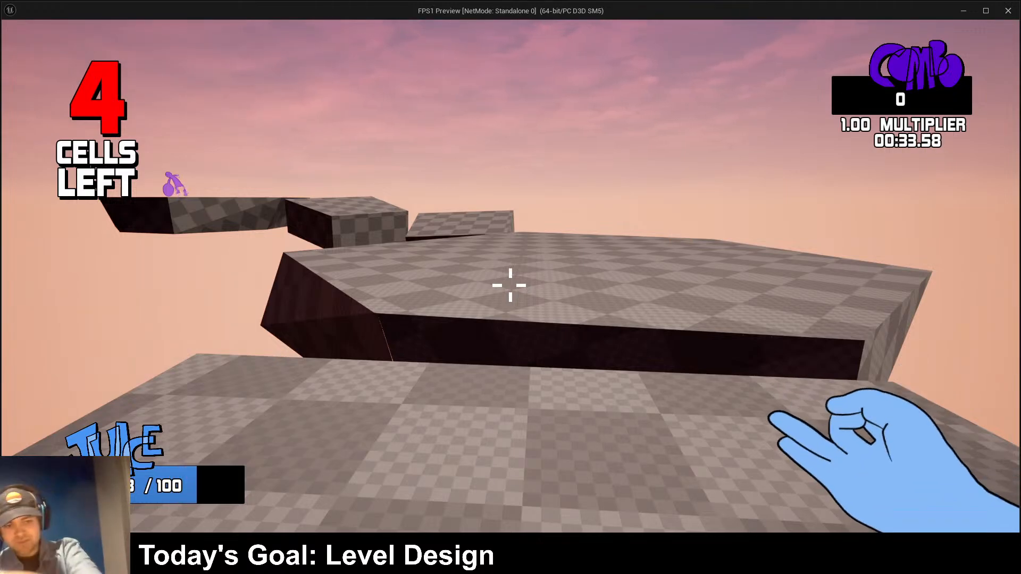
pyautogui.press('w')
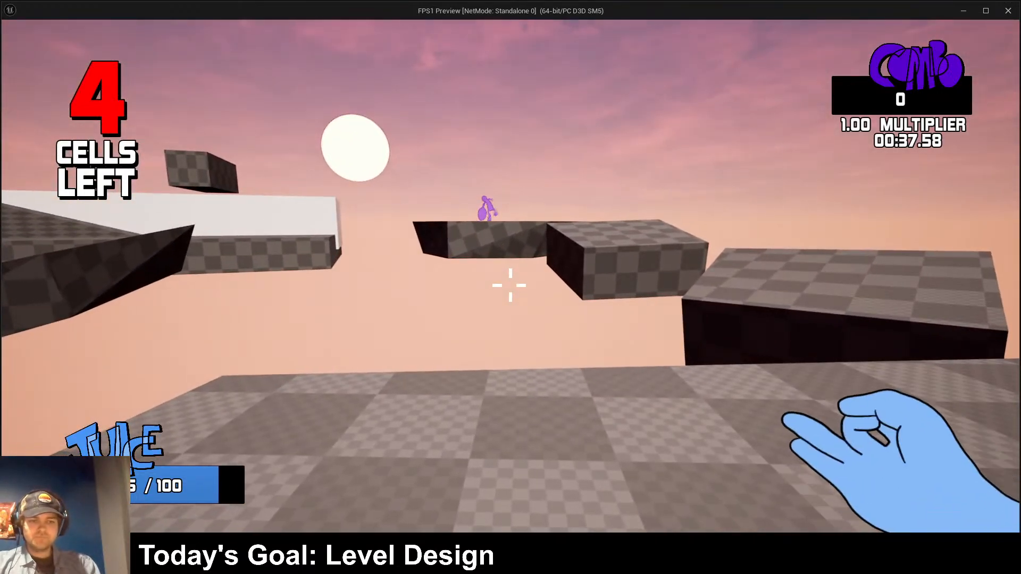
pyautogui.press('w')
pyautogui.press('space')
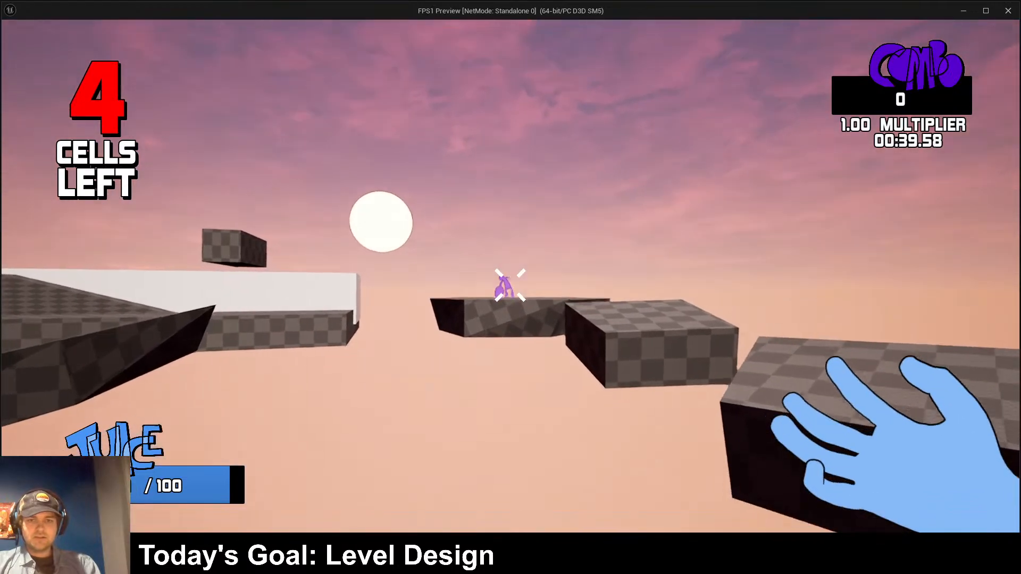
# - Play-test shooting BP_Slapmo from a distance and fighting it up close on its platform, and end the preview
pyautogui.click(510, 285)
pyautogui.click(511, 286)
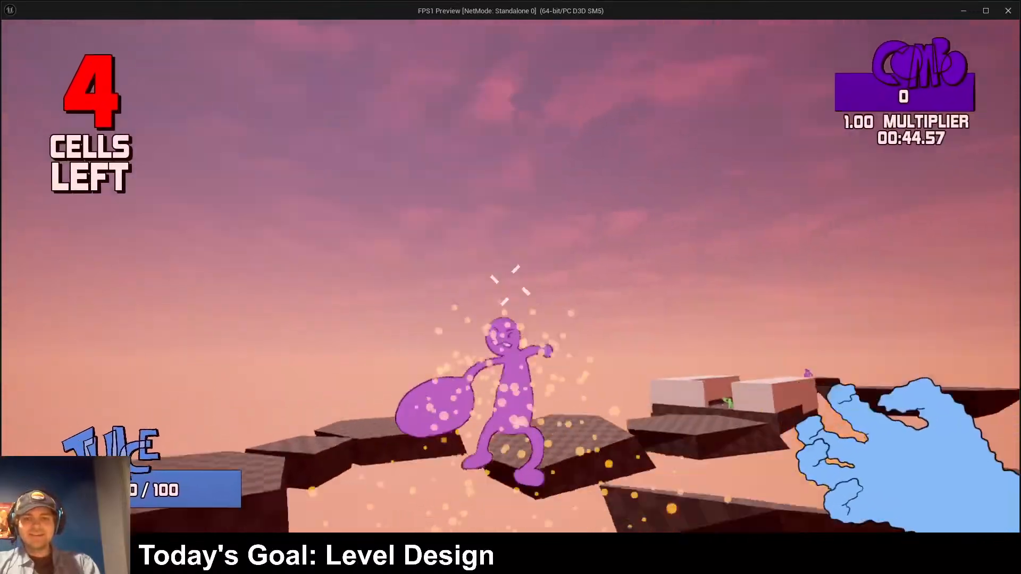
pyautogui.click(510, 286)
pyautogui.click(510, 285)
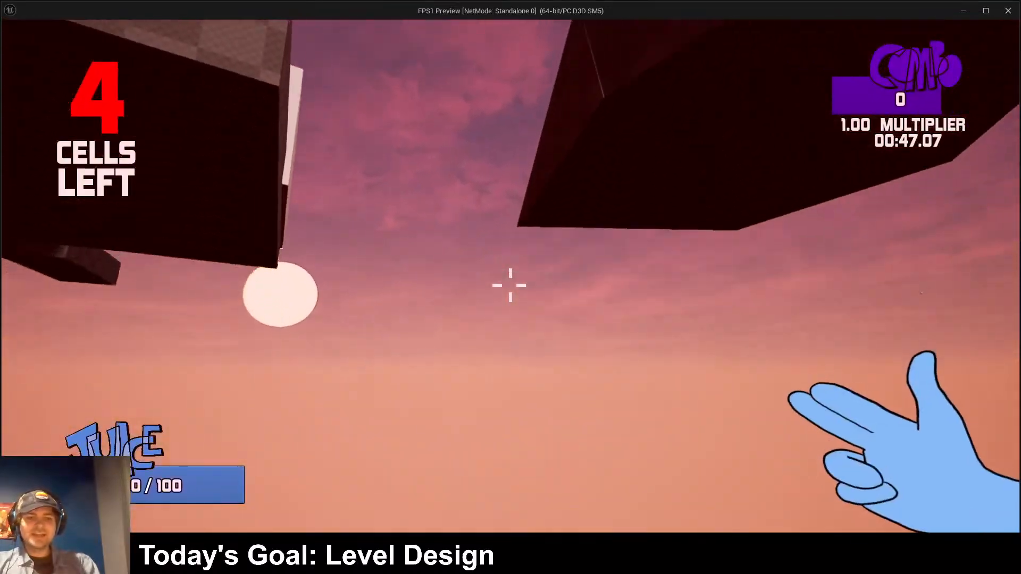
pyautogui.click(510, 286)
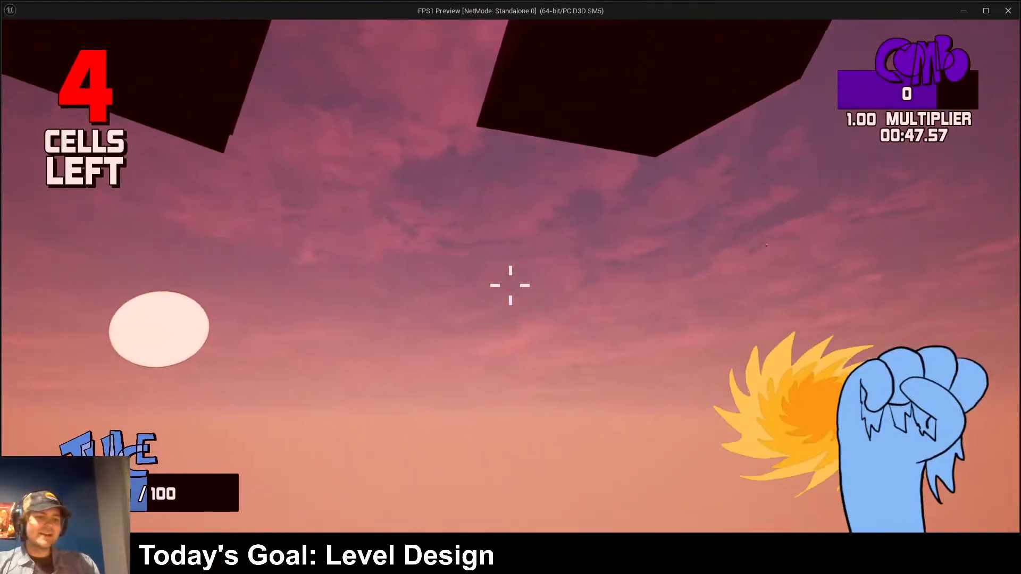
pyautogui.press('Escape')
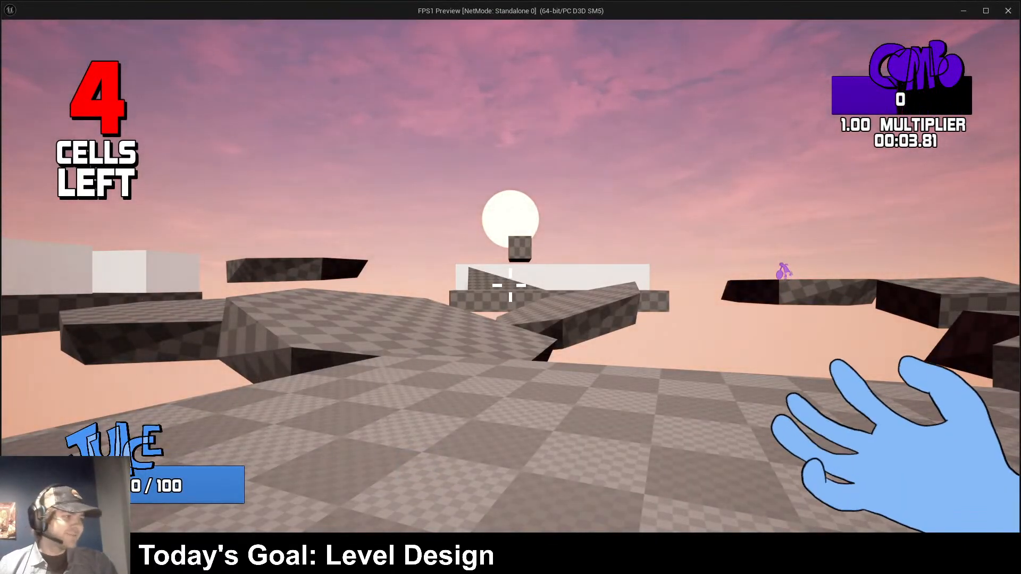
# - In a fresh play-test, fire at BP_Slapmo from across the gap and from beside the white wall, and end the preview
pyautogui.click(511, 286)
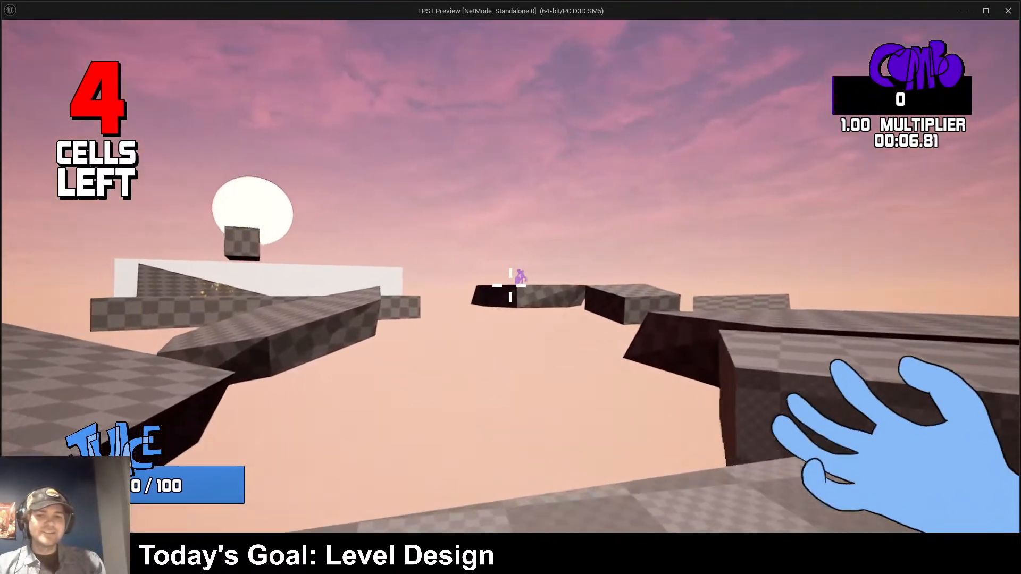
pyautogui.click(510, 286)
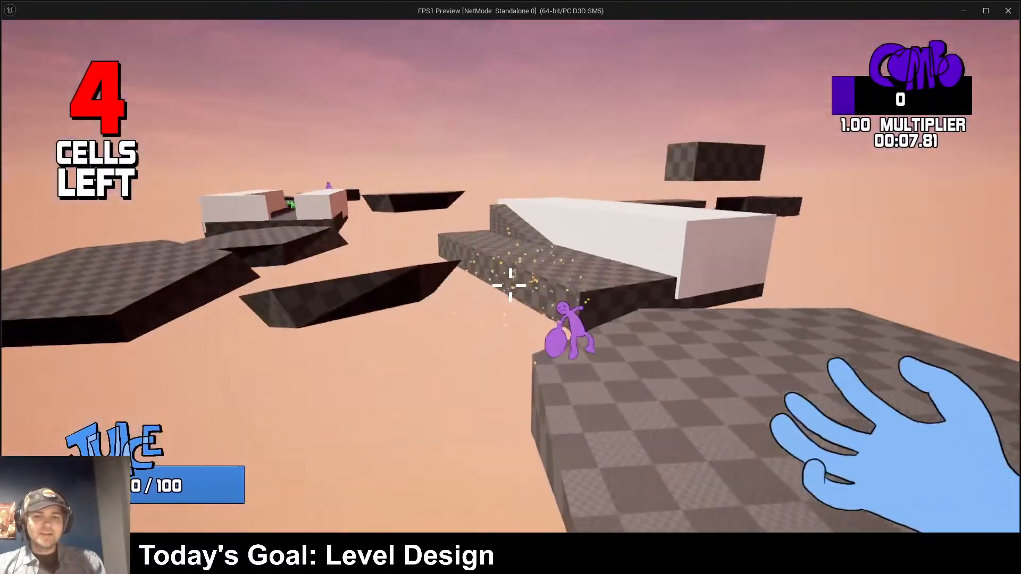
pyautogui.click(511, 286)
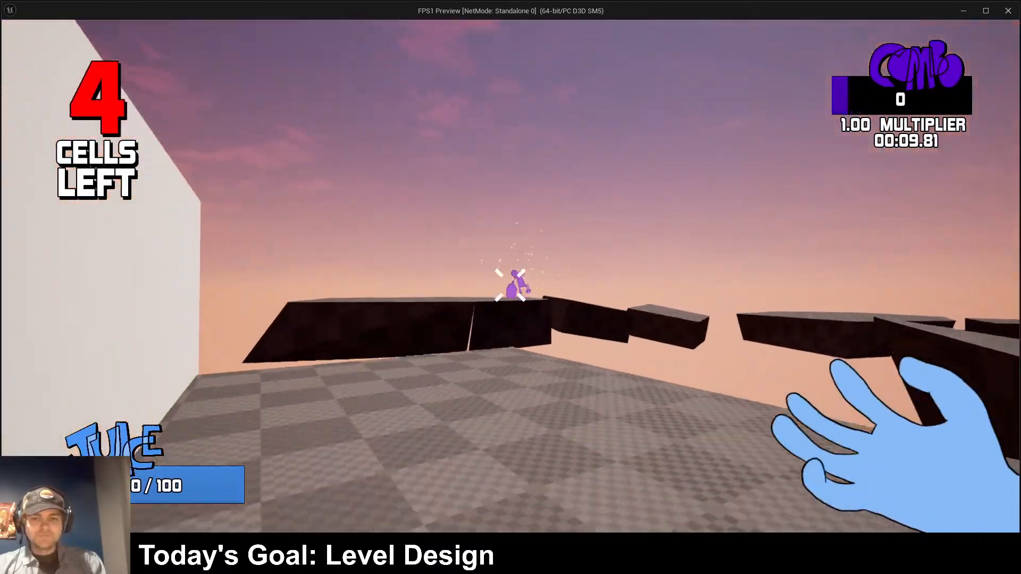
pyautogui.click(511, 286)
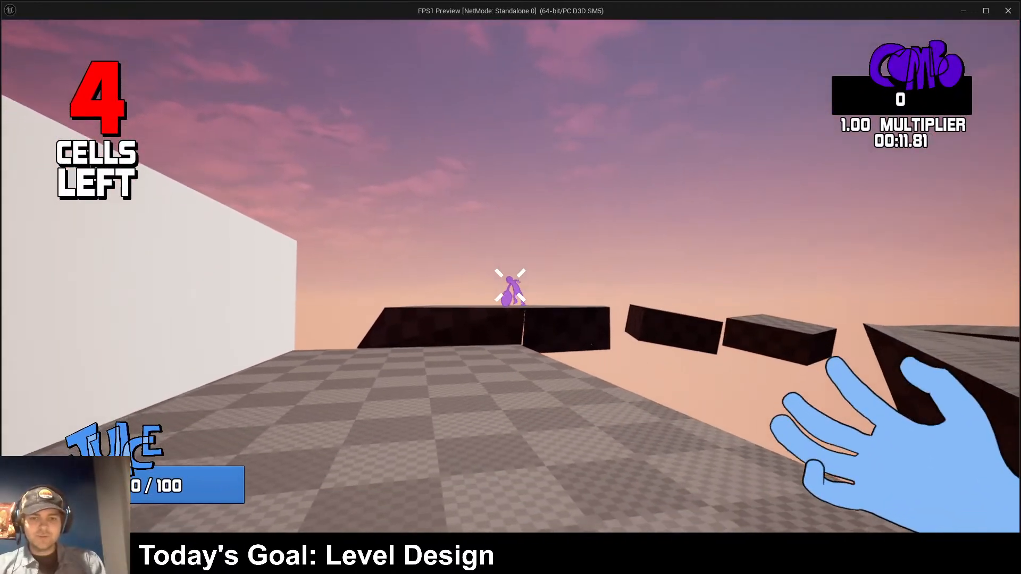
pyautogui.click(510, 286)
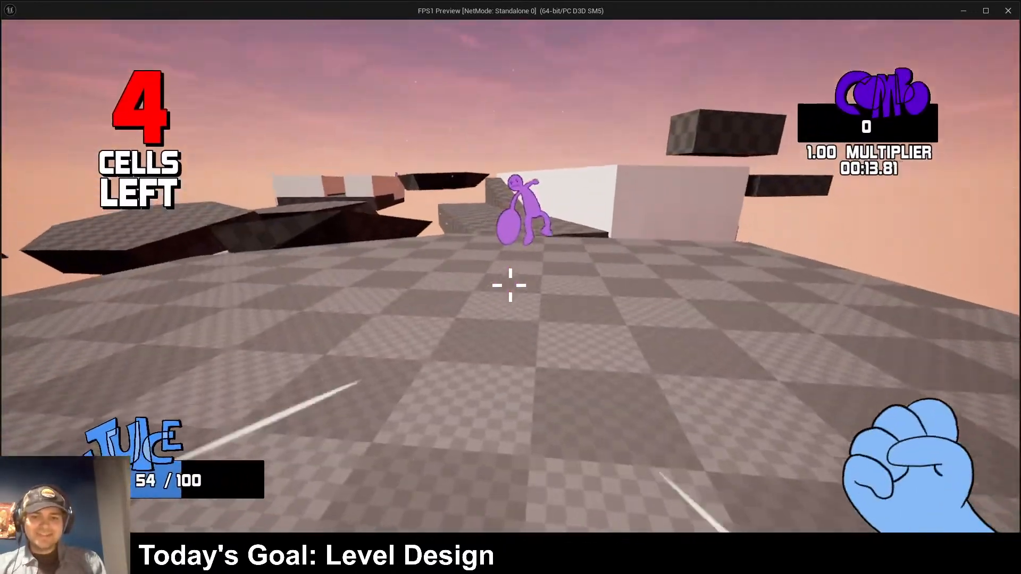
pyautogui.click(510, 286)
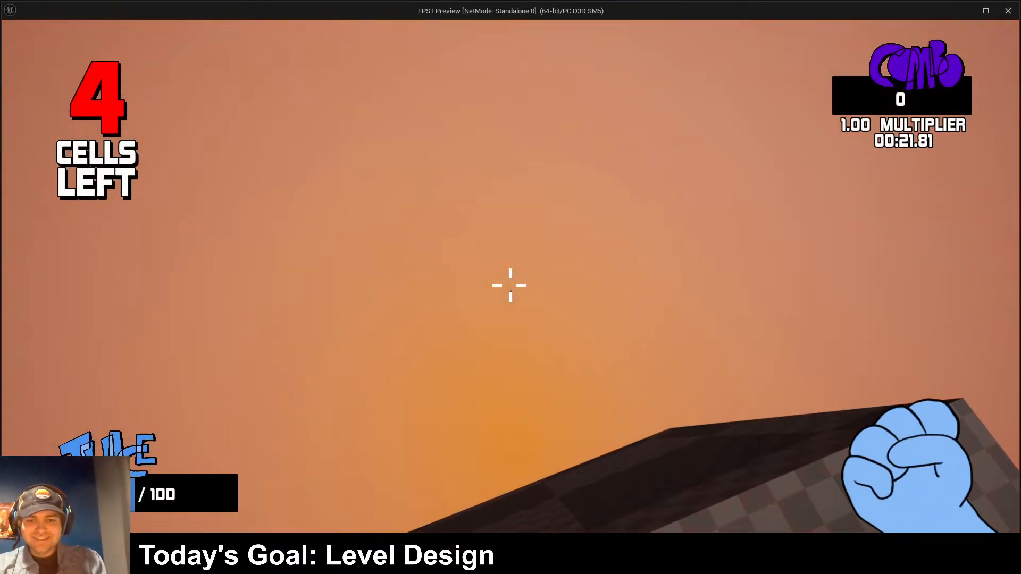
pyautogui.press('Escape')
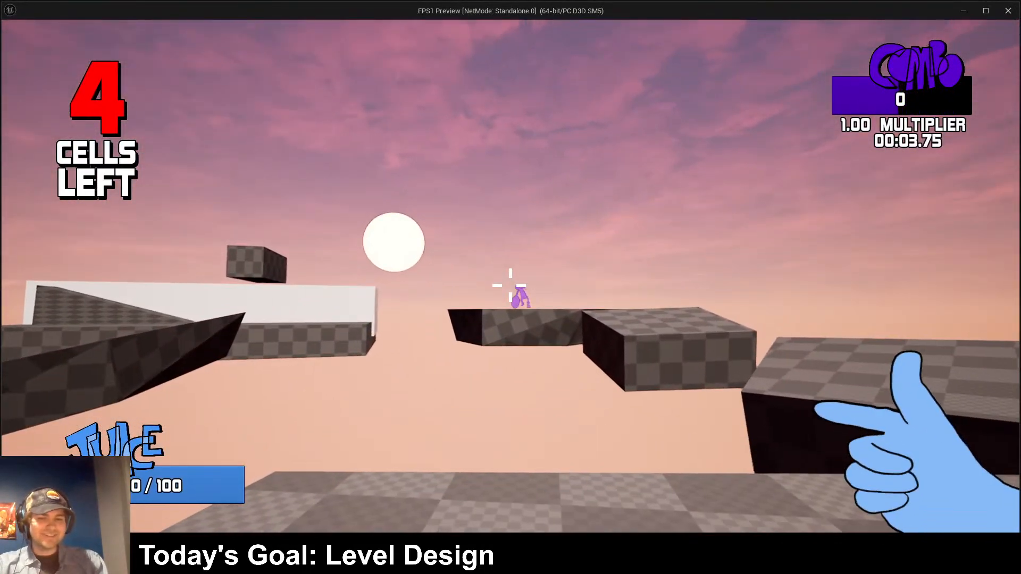
# - Play-test a quick approach along the block platforms to shoot BP_Slapmo, and end the preview
pyautogui.click(511, 286)
pyautogui.click(510, 286)
pyautogui.press('w')
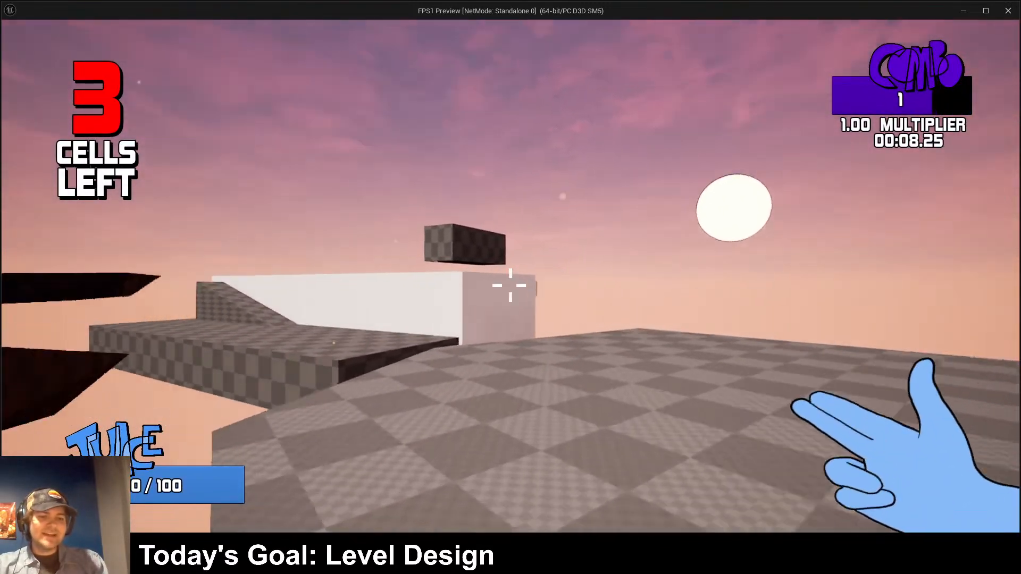
pyautogui.press('Escape')
# - Restart the play-test, cross the block platforms, and attack BP_Slapmo at close range on its platform
pyautogui.click(270, 41)
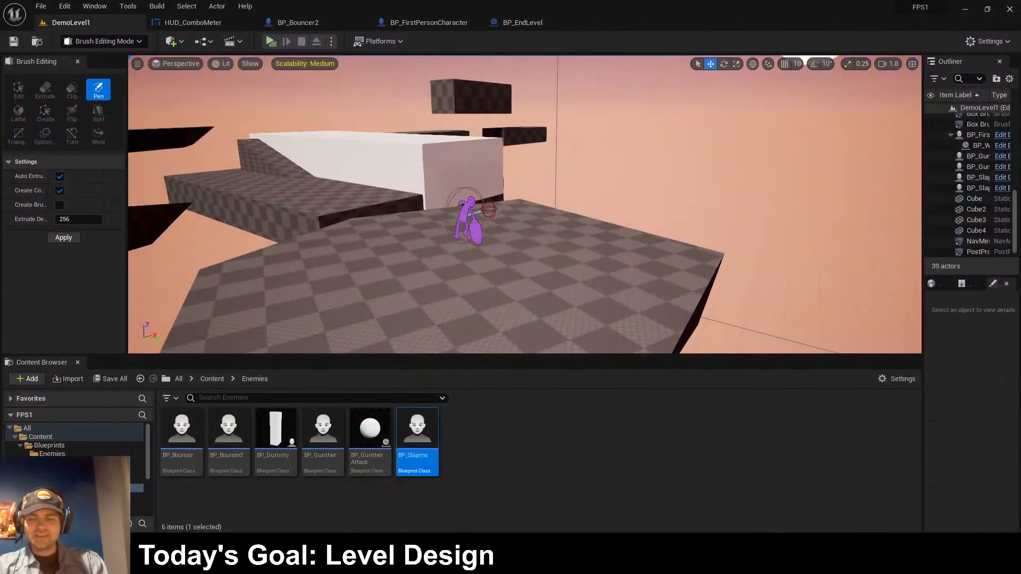
pyautogui.press('w')
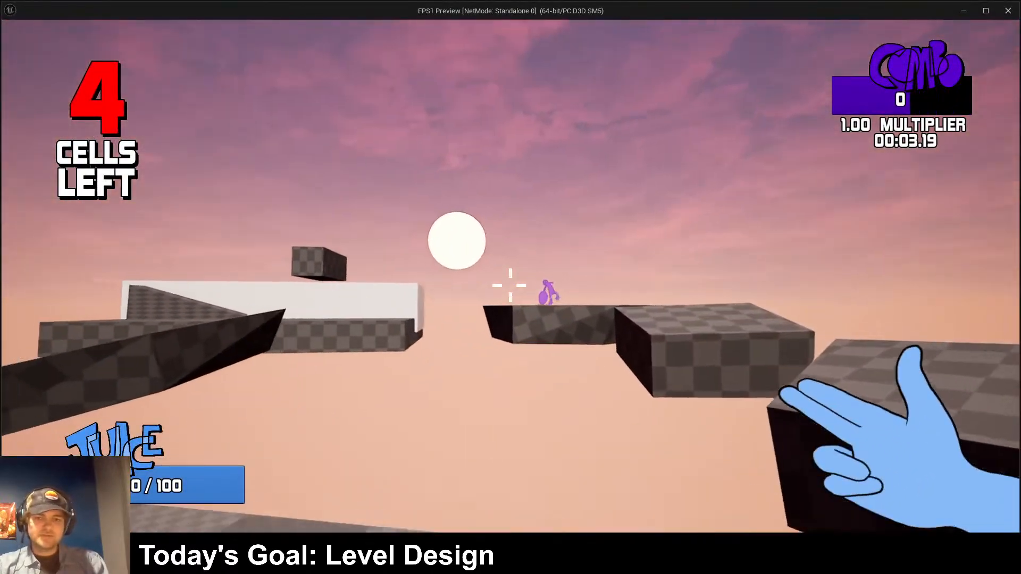
pyautogui.click(511, 286)
pyautogui.press('w')
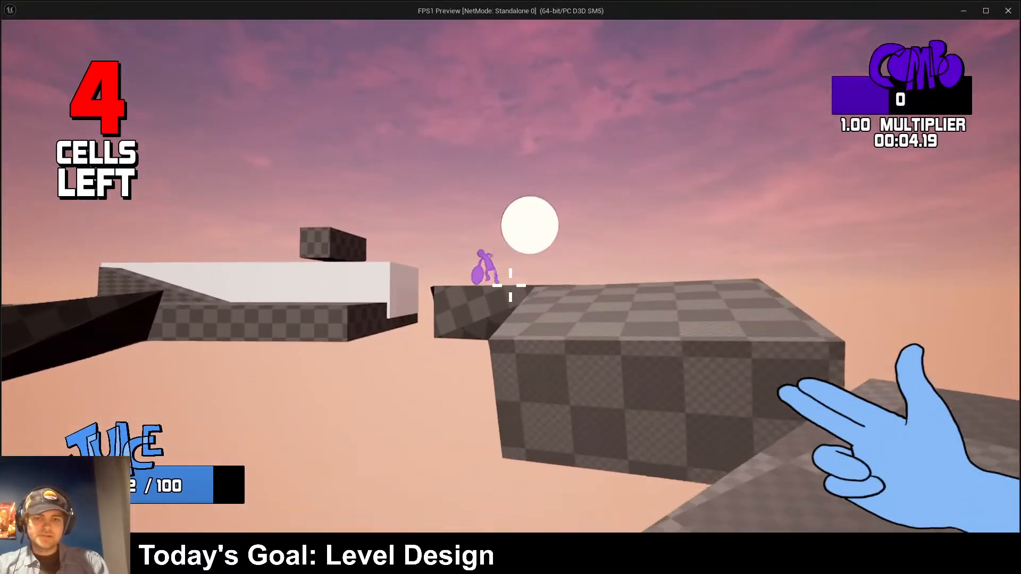
pyautogui.click(510, 286)
pyautogui.press('w')
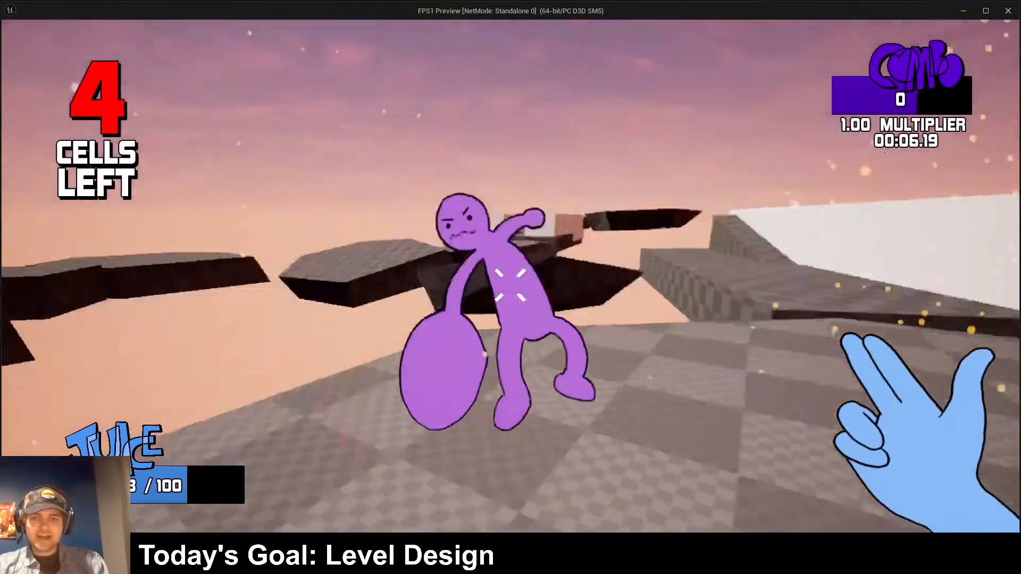
pyautogui.click(510, 285)
pyautogui.press('w')
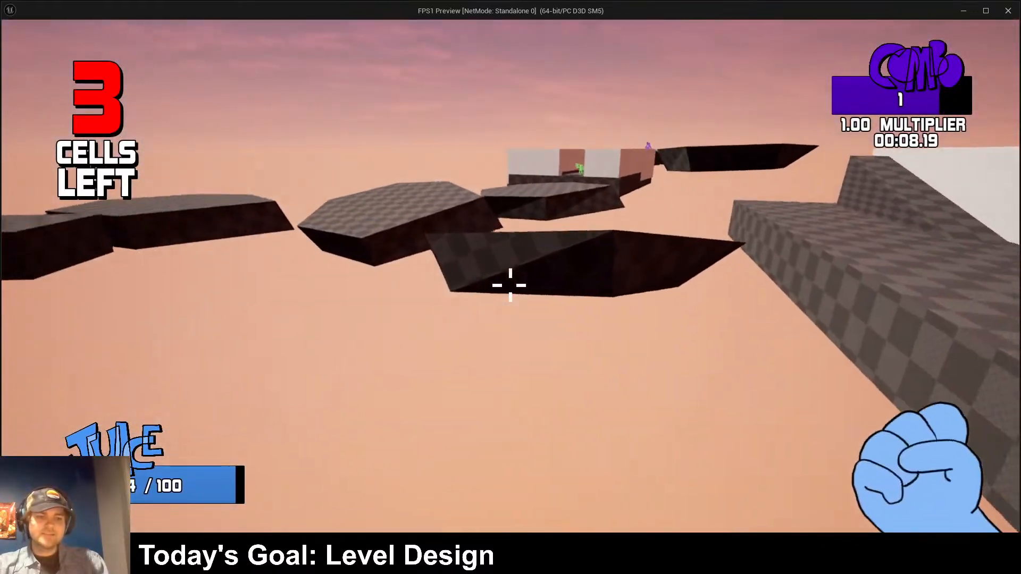
# - Test shooting the BP_Gunther enemies between the white walls from afar and moving through the arena toward the far BP_Slapmo
pyautogui.click(511, 286)
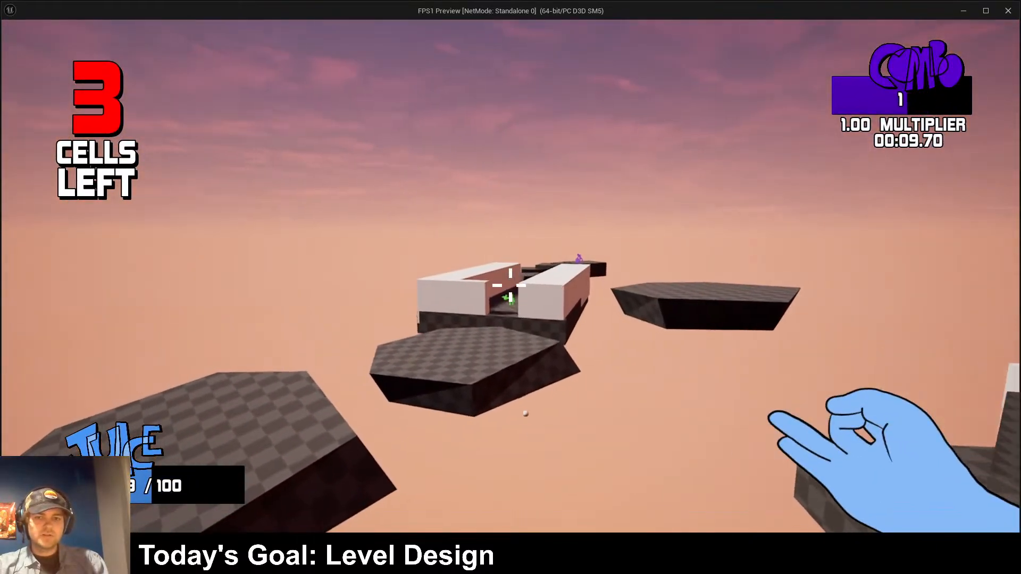
pyautogui.press('w')
pyautogui.click(510, 285)
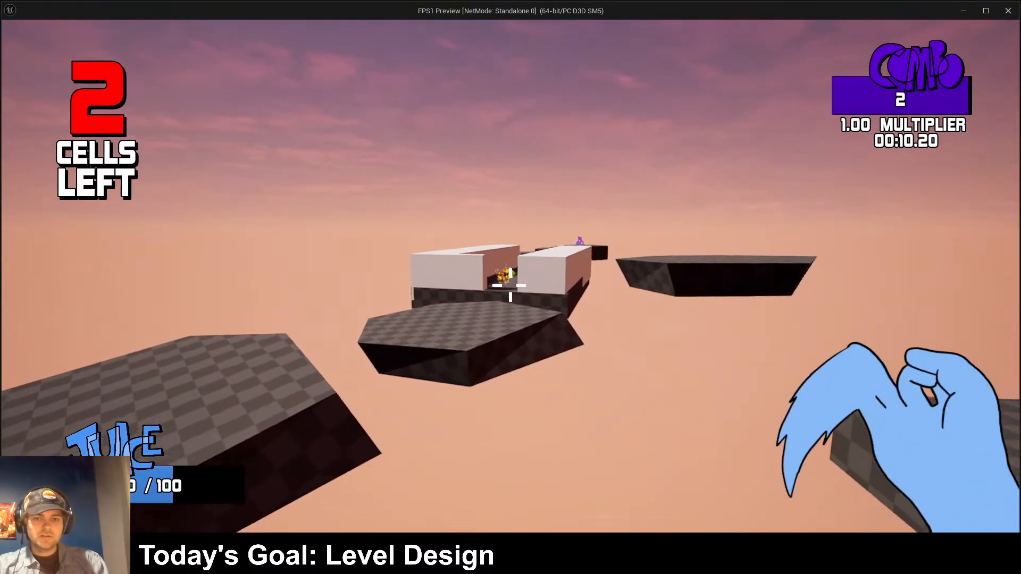
pyautogui.press('w')
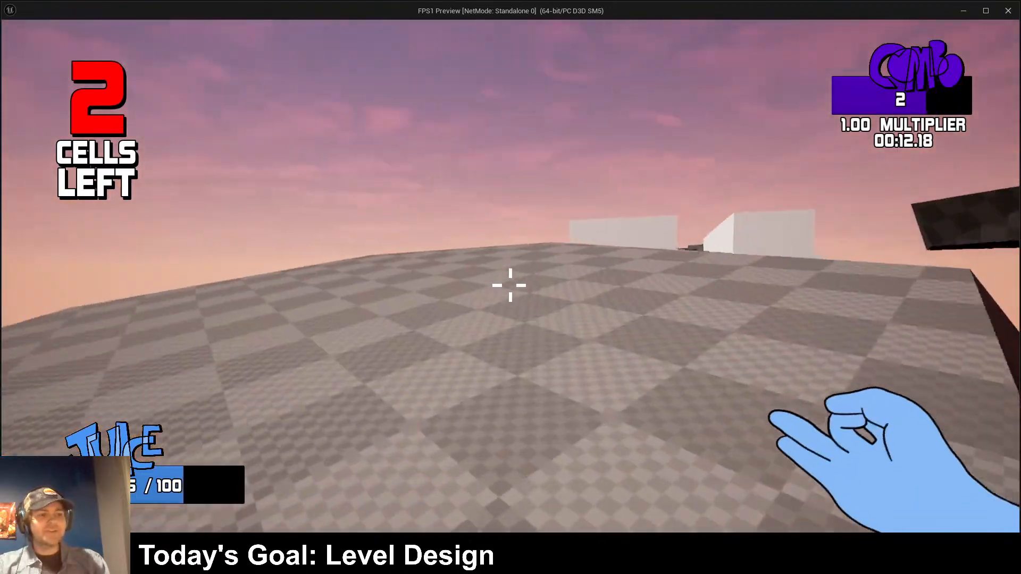
pyautogui.click(511, 285)
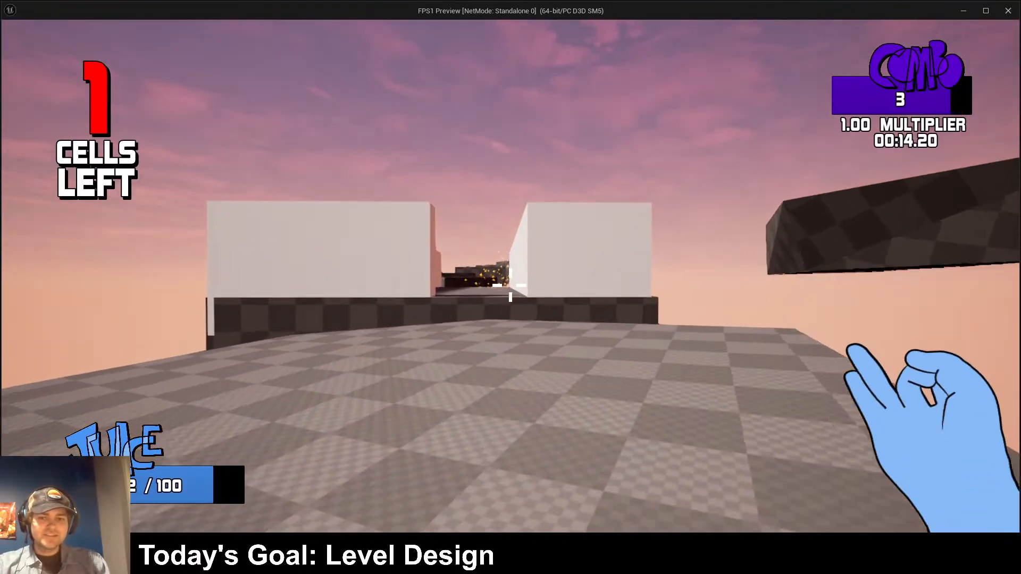
pyautogui.press('w')
pyautogui.click(510, 285)
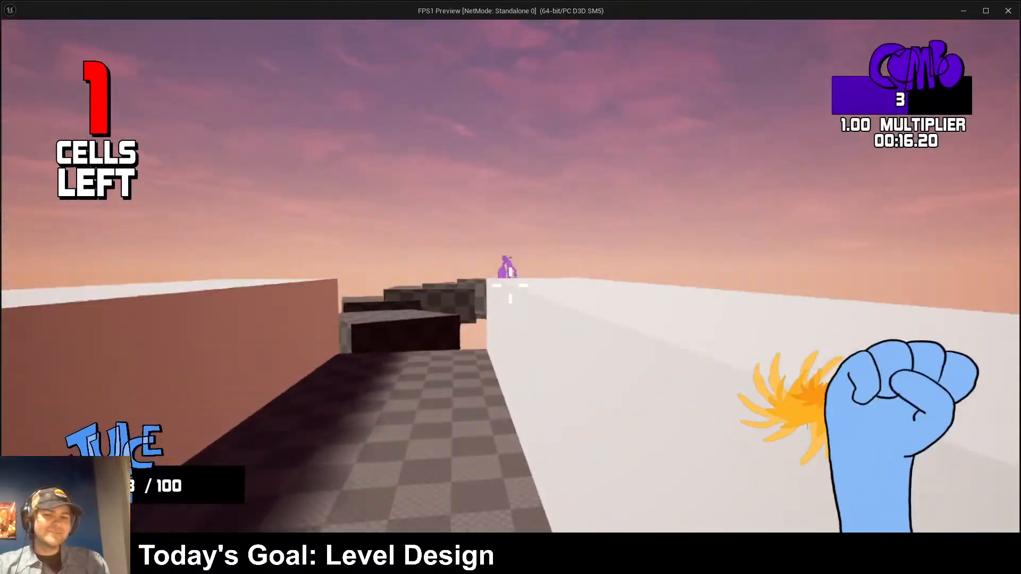
# - Test jumping onto the white wall and shooting the far BP_Slapmo on its block platform
pyautogui.press('w')
pyautogui.press('space')
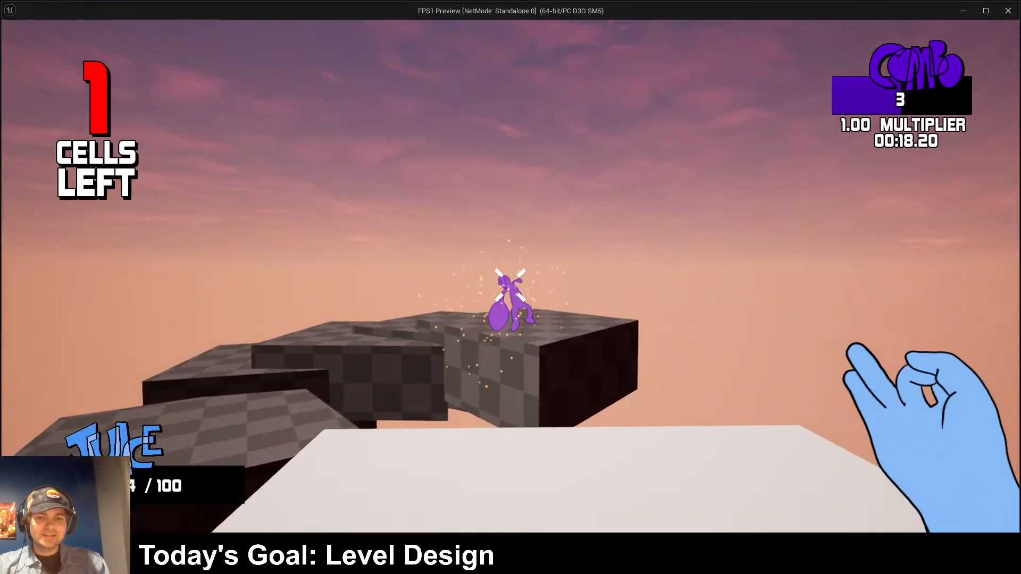
pyautogui.click(510, 286)
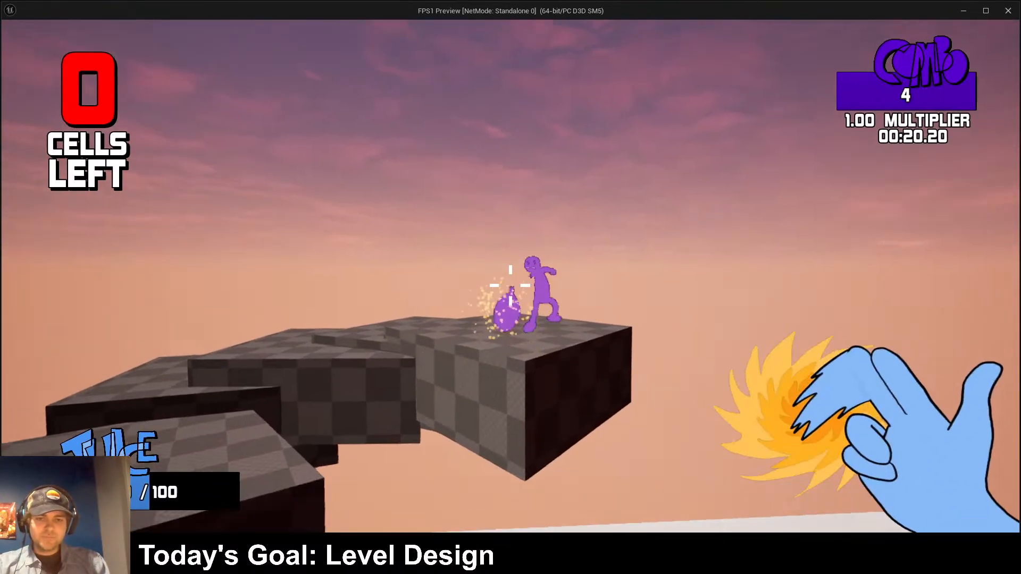
pyautogui.press('w')
pyautogui.press('space')
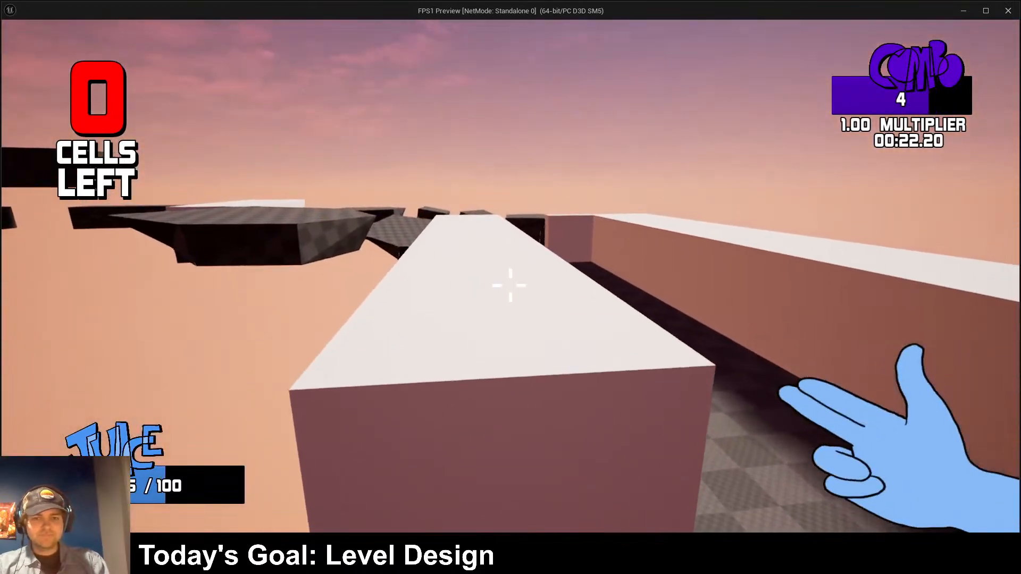
# - Test the way back from the white arena wall across the large angled platforms to the white block
pyautogui.press('w')
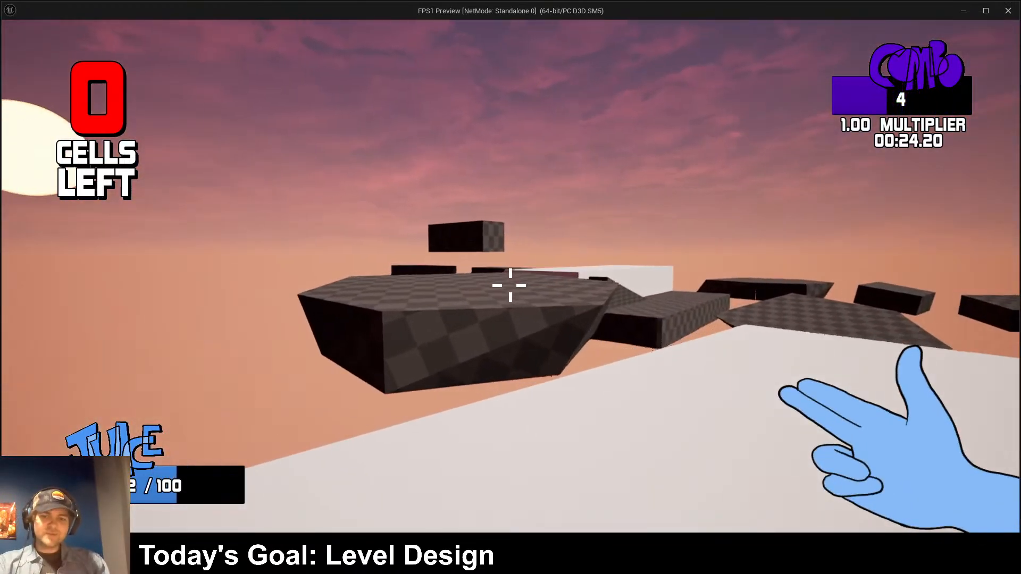
pyautogui.press('w')
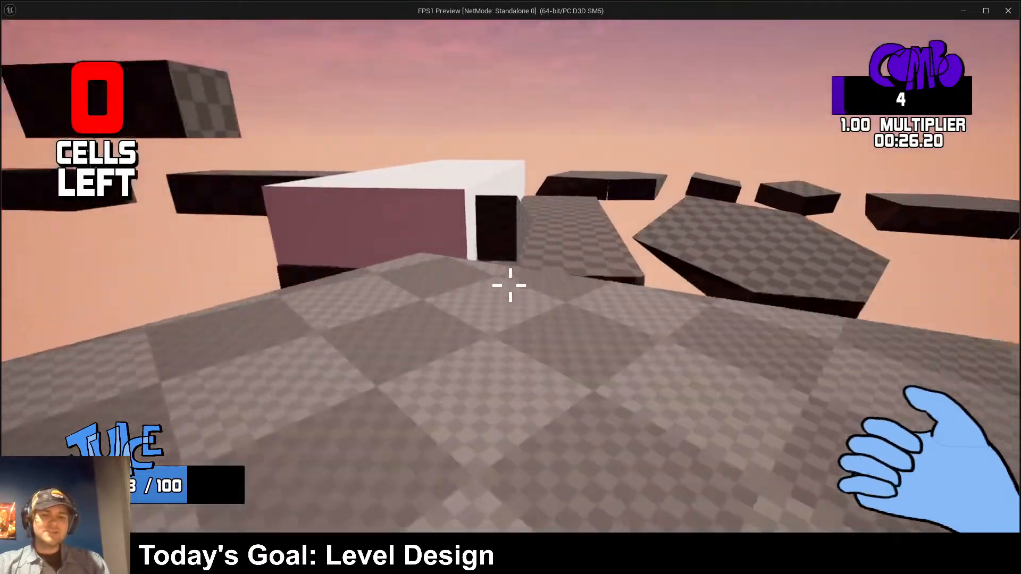
pyautogui.press('space')
pyautogui.press('w')
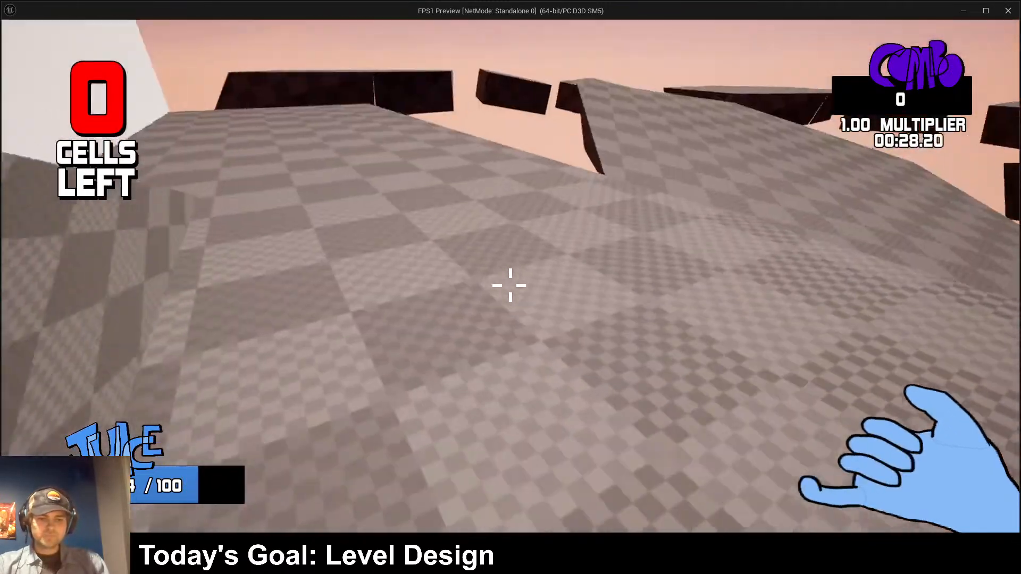
pyautogui.press('w')
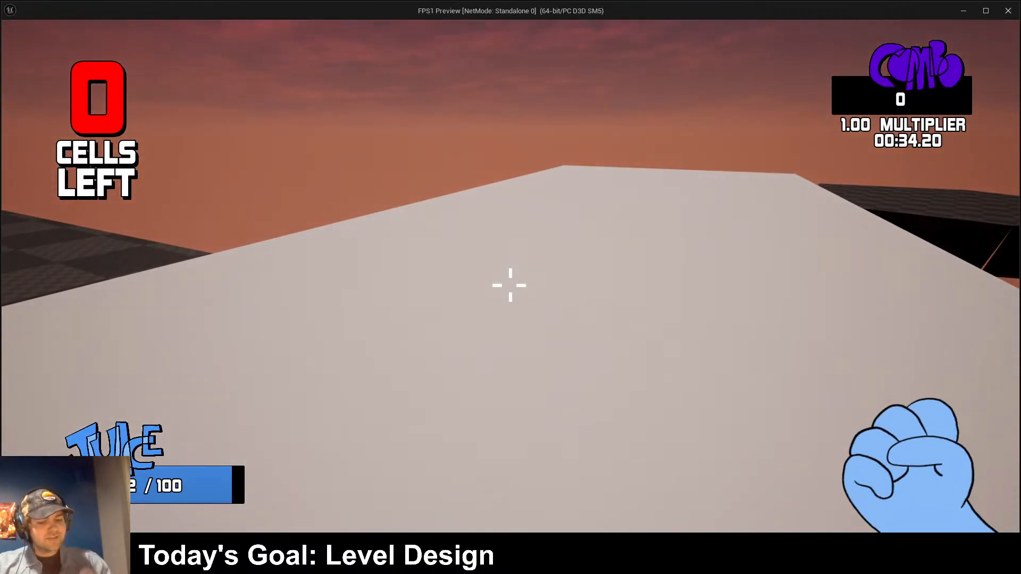
# - Test leaping from the top of the white block over the angled platforms onto the arena's white walls
pyautogui.press('w')
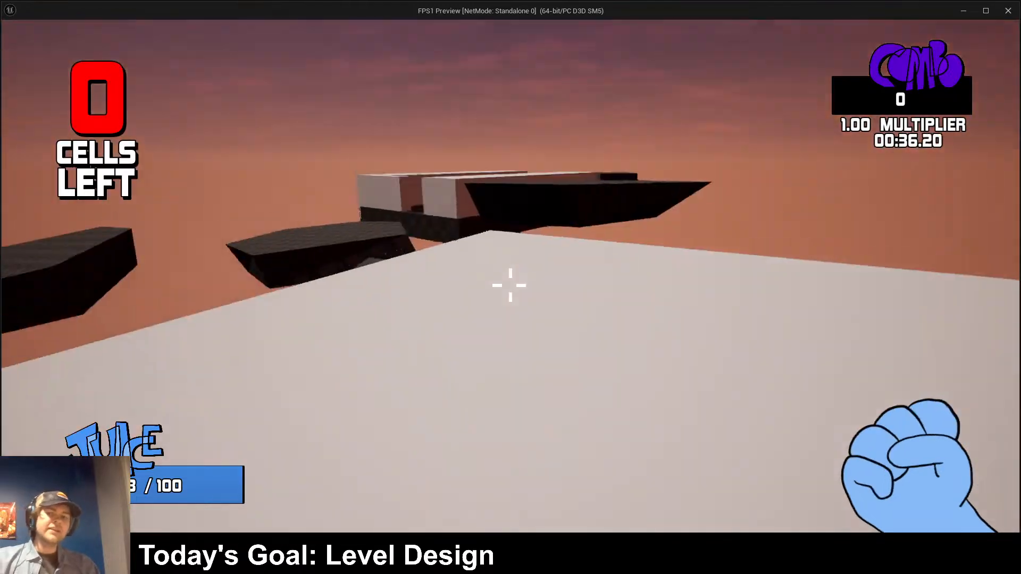
pyautogui.press('w')
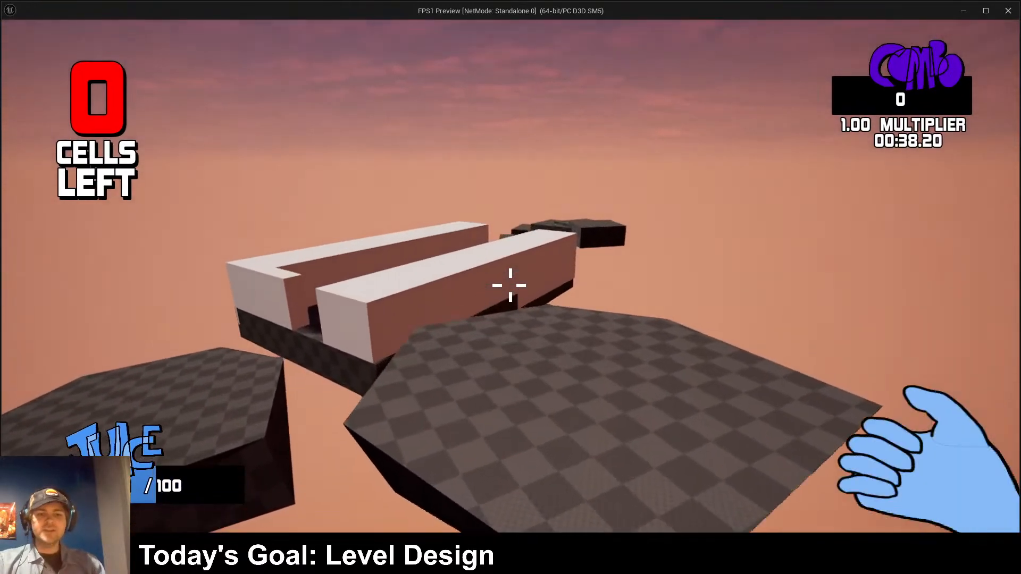
pyautogui.press('w')
pyautogui.press('space')
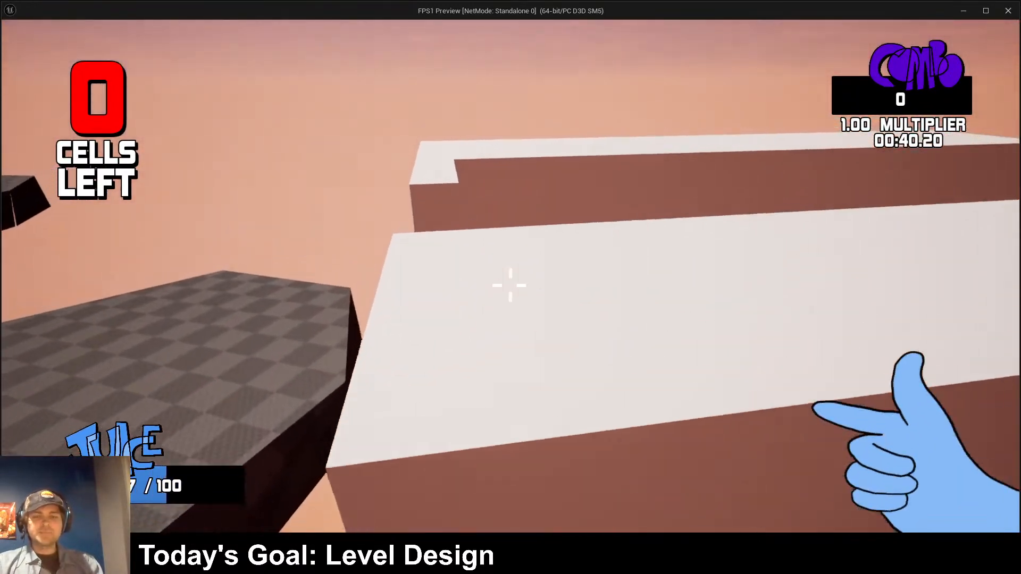
pyautogui.press('space')
pyautogui.press('w')
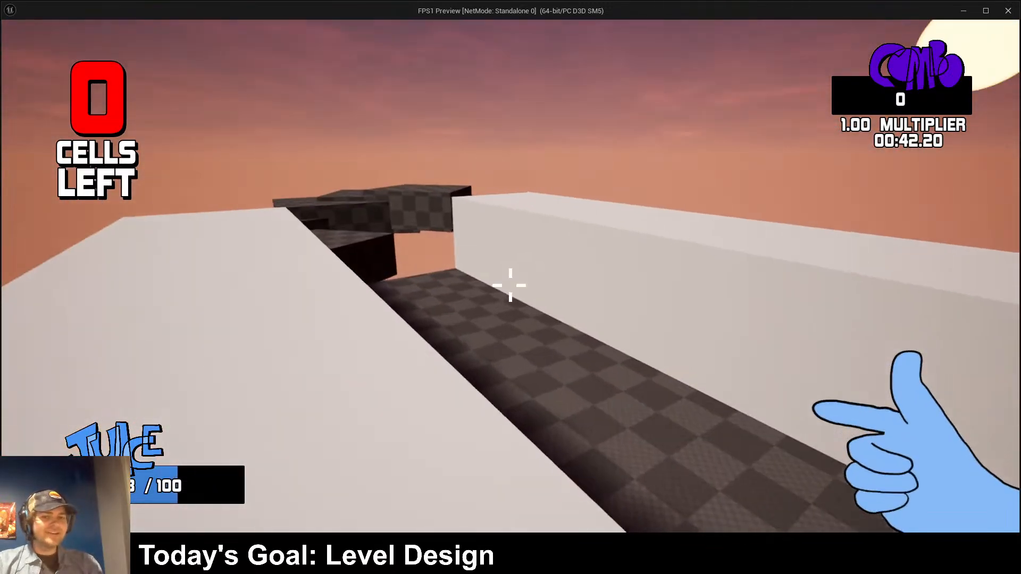
# - Test running the arena wall in the opposite direction and jumping across the large platform onto the white block
pyautogui.press('space')
pyautogui.press('w')
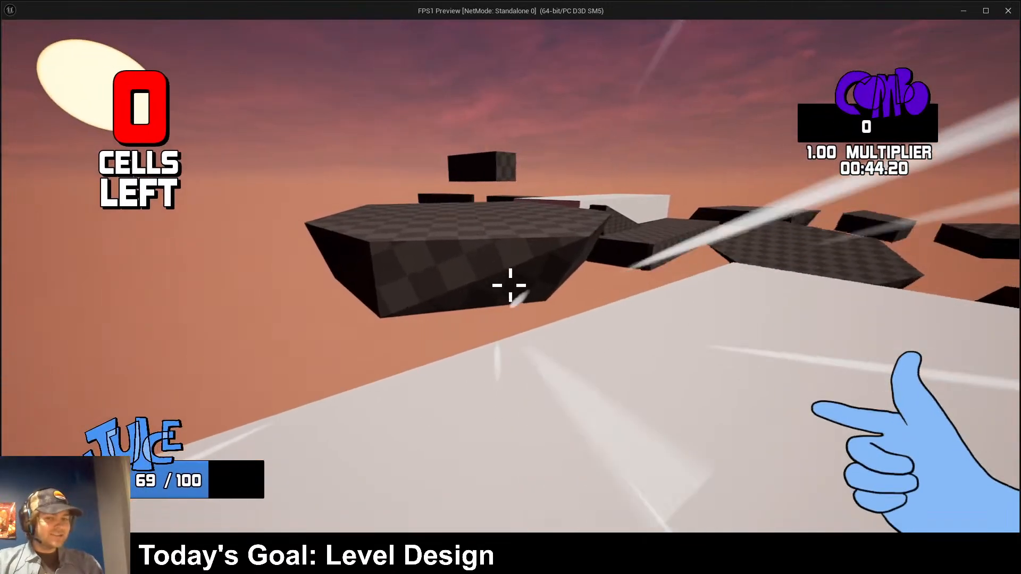
pyautogui.press('space')
pyautogui.press('w')
pyautogui.press('space')
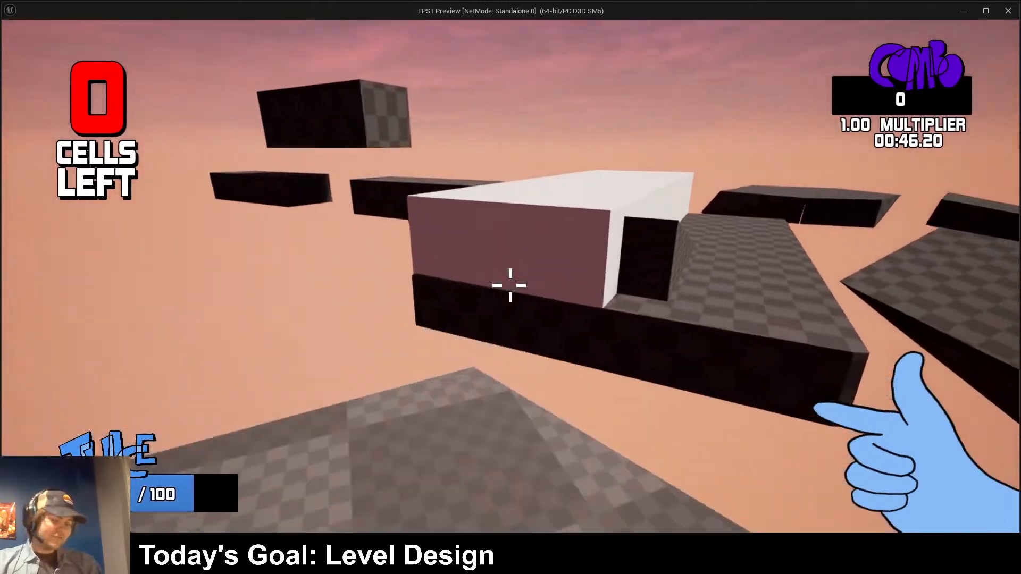
pyautogui.press('space')
pyautogui.press('w')
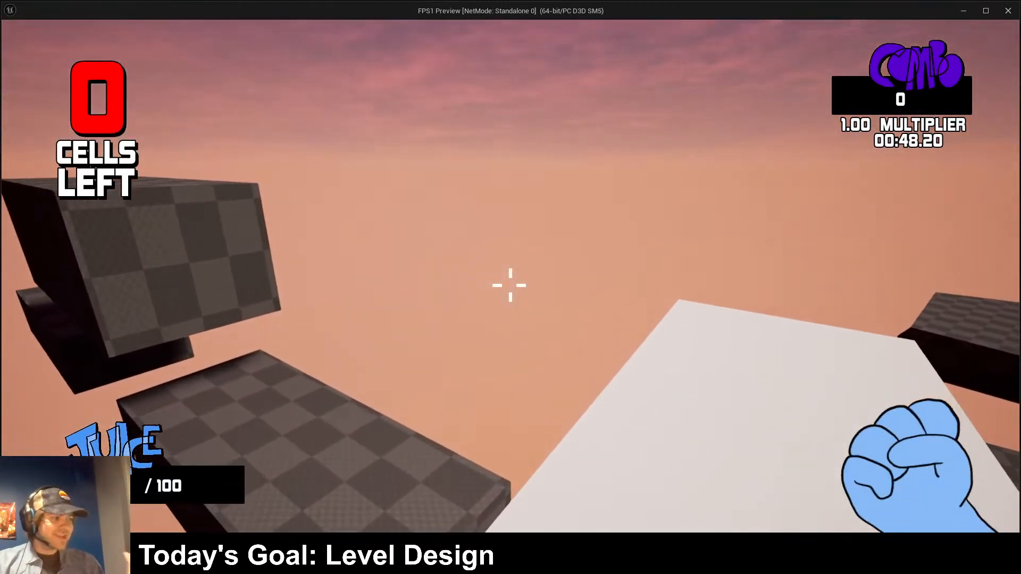
# - Walk the checkered platforms around the white block, check the ramp beside it, and end the run
pyautogui.press('w')
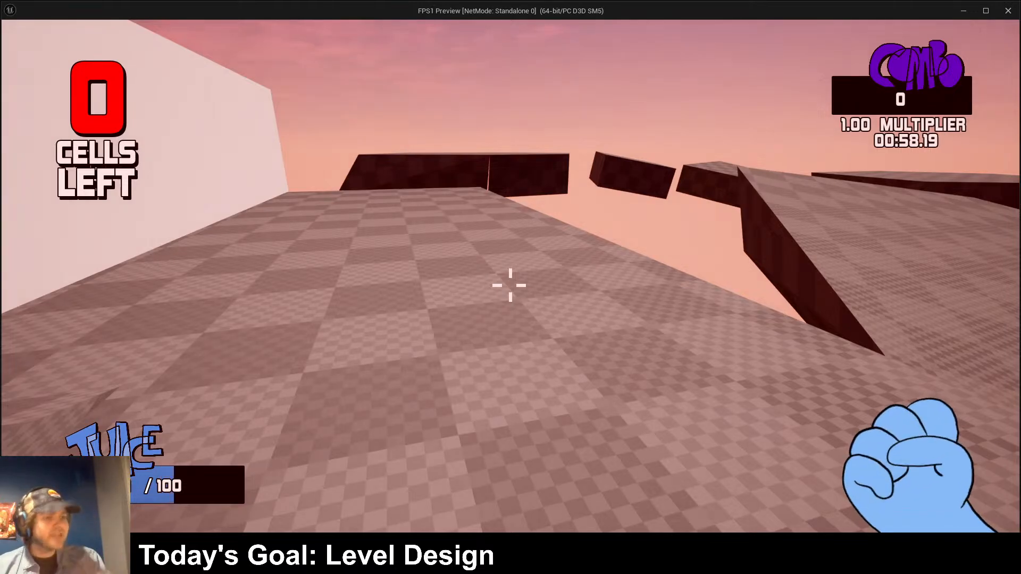
pyautogui.press('w')
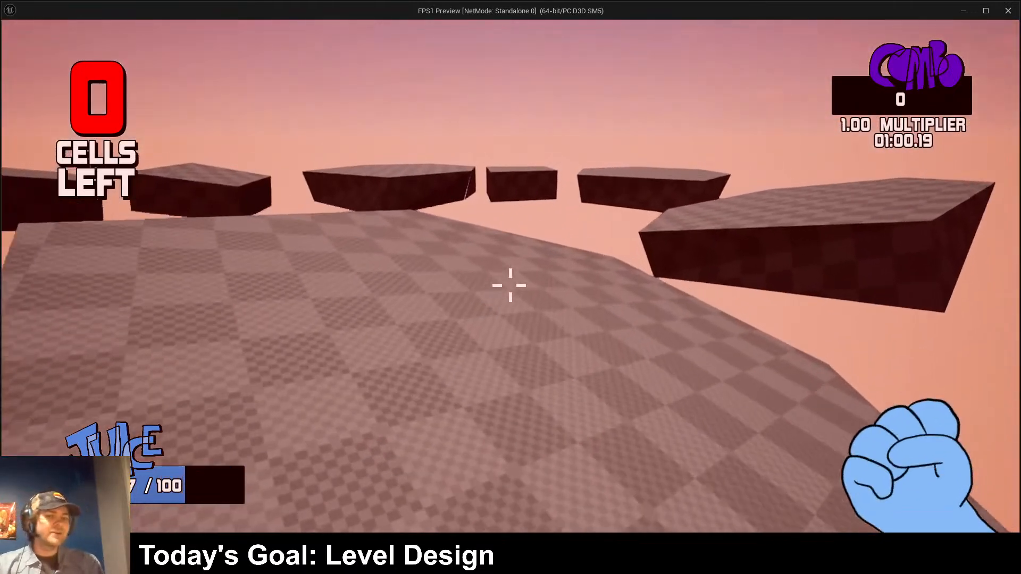
pyautogui.press('w')
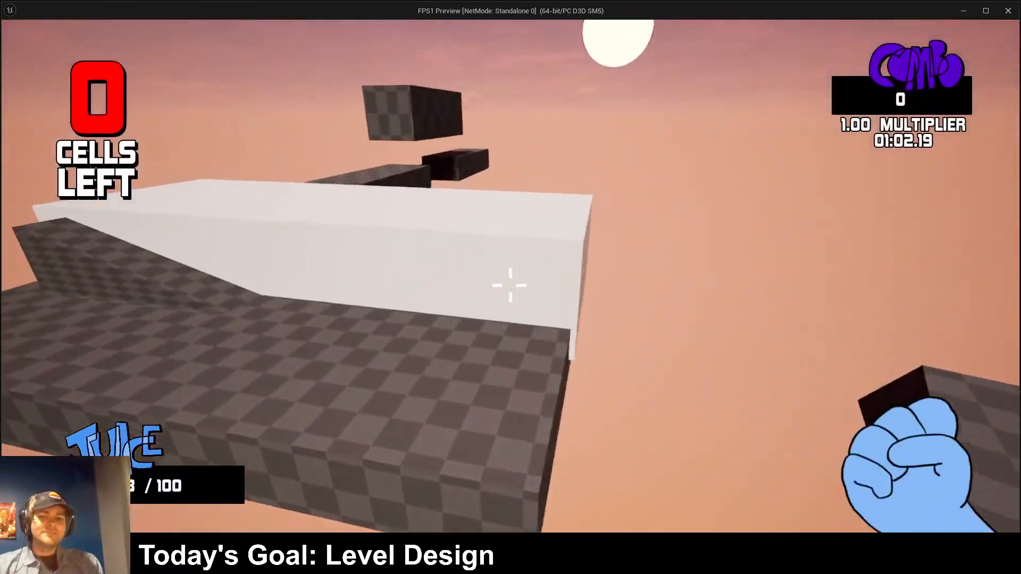
pyautogui.press('w')
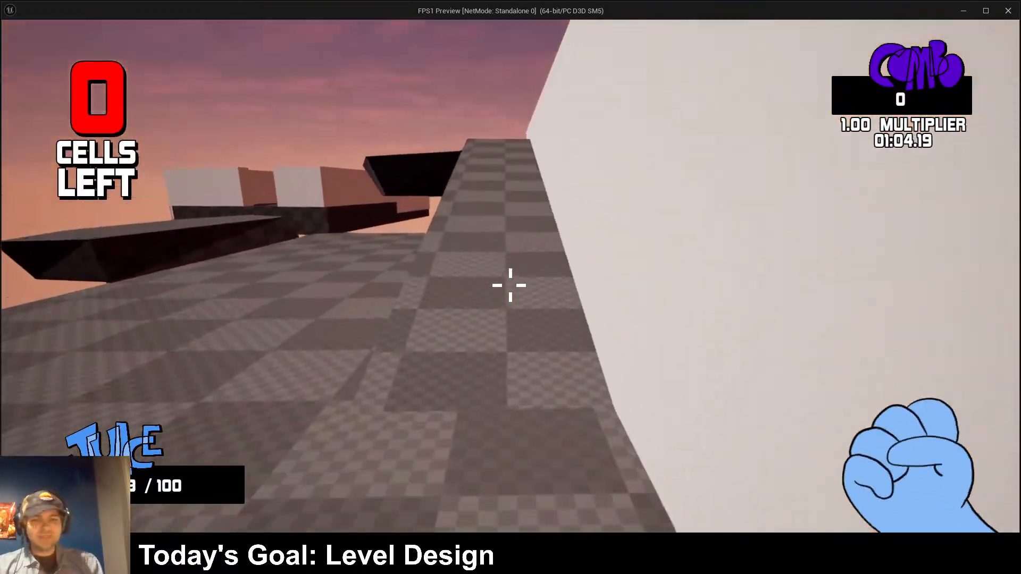
pyautogui.press('Escape')
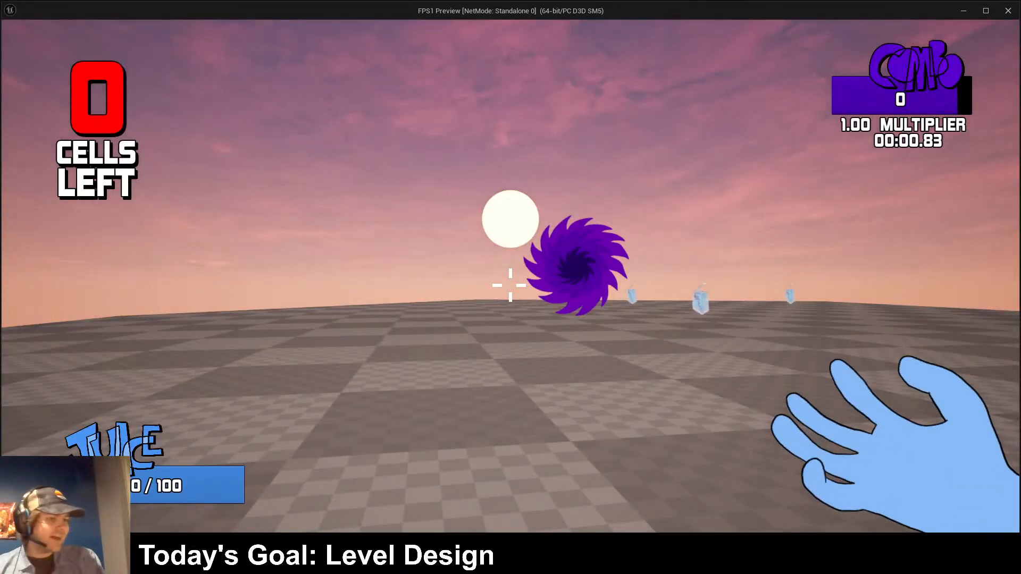
# - In a fresh play-test, switch weapons and shoot the first BP_Slapmo across the gap while jumping off the starting platforms
pyautogui.press('w')
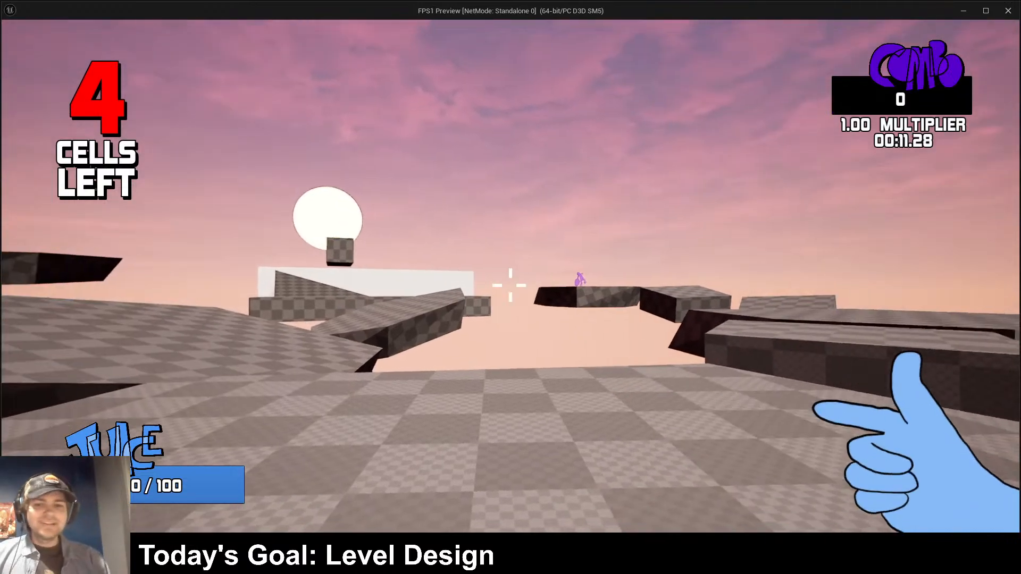
pyautogui.click(510, 286)
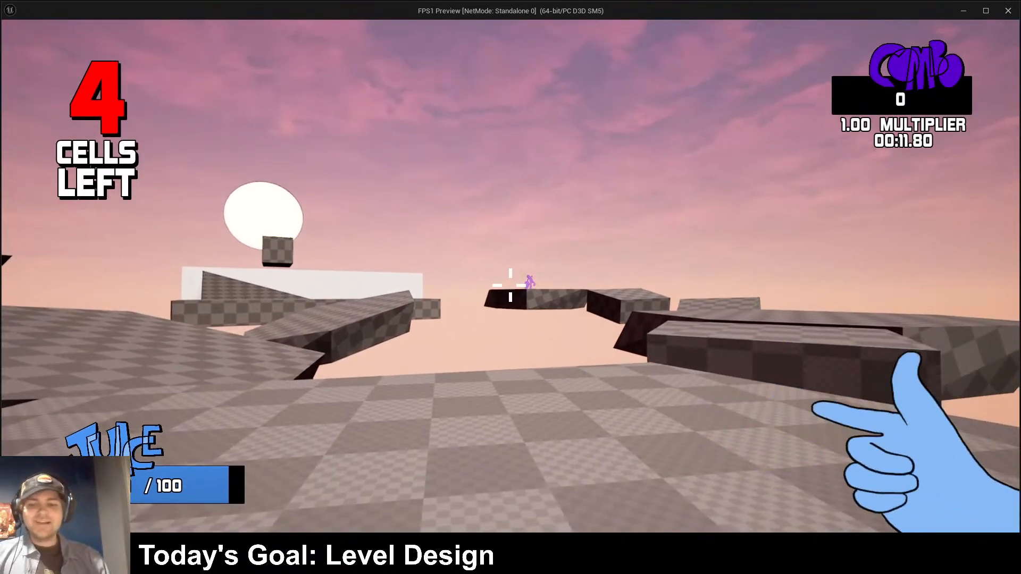
pyautogui.press('2')
pyautogui.press('w')
pyautogui.scroll(-3, 511, 285)
pyautogui.press('space')
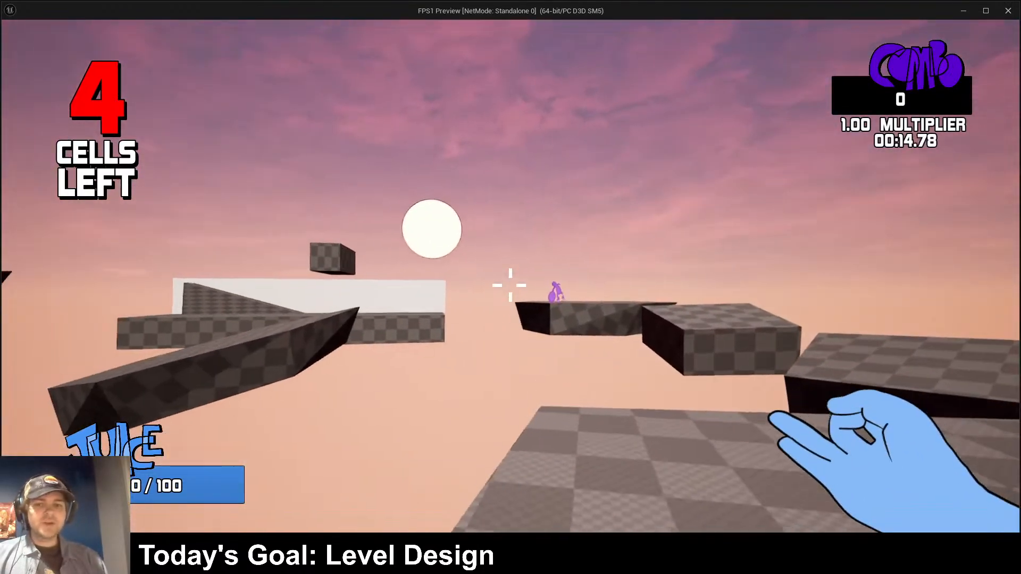
pyautogui.press('w')
pyautogui.click(510, 285)
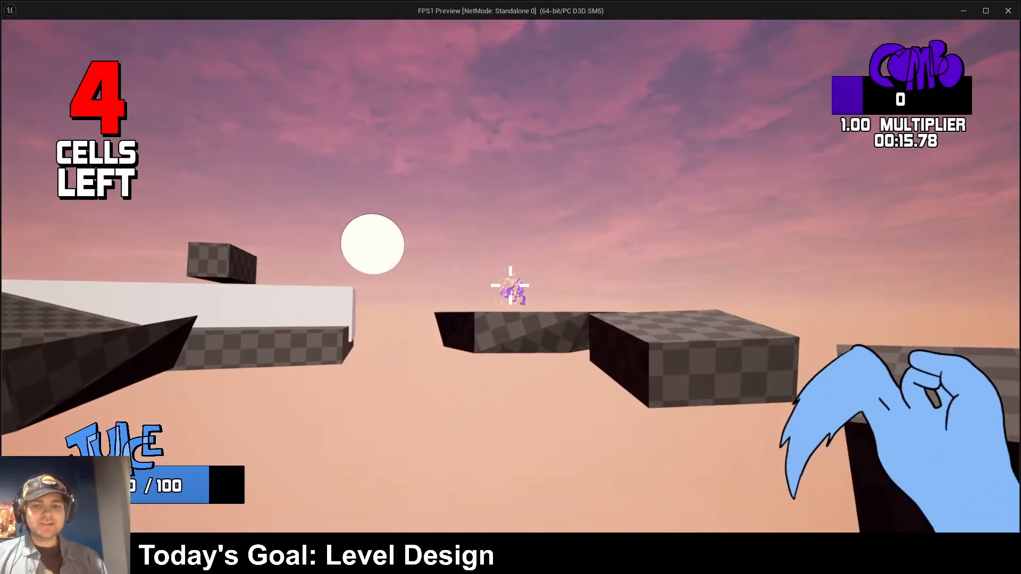
pyautogui.press('s')
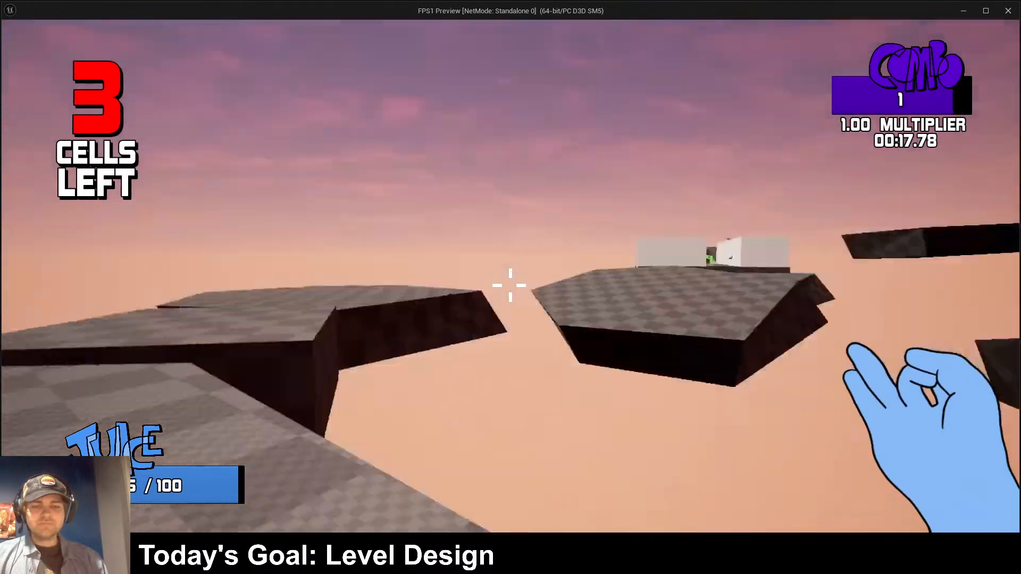
# - Test jumping over the block platforms and on to the top of the arena's white wall
pyautogui.press('w')
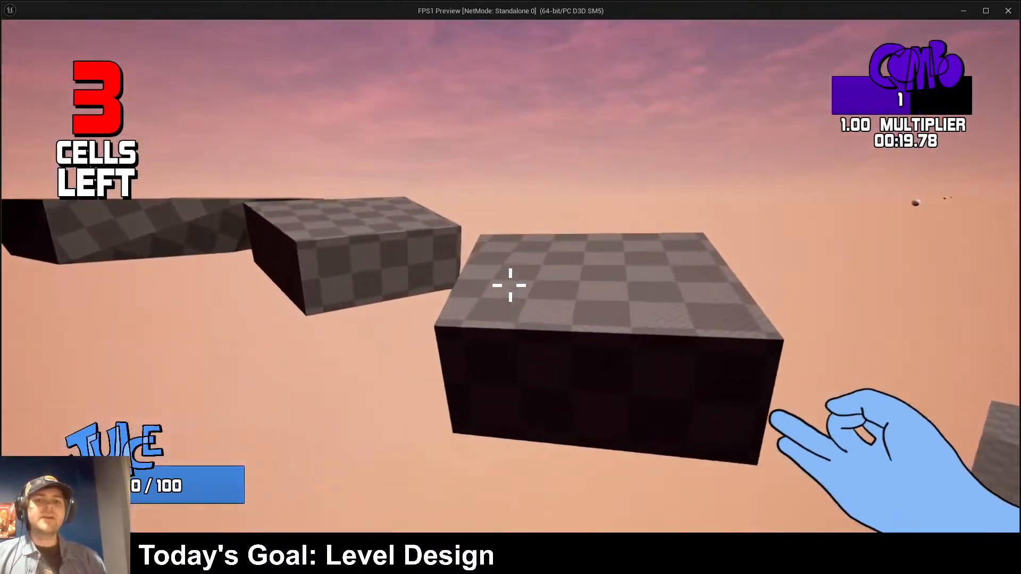
pyautogui.press('w')
pyautogui.press('space')
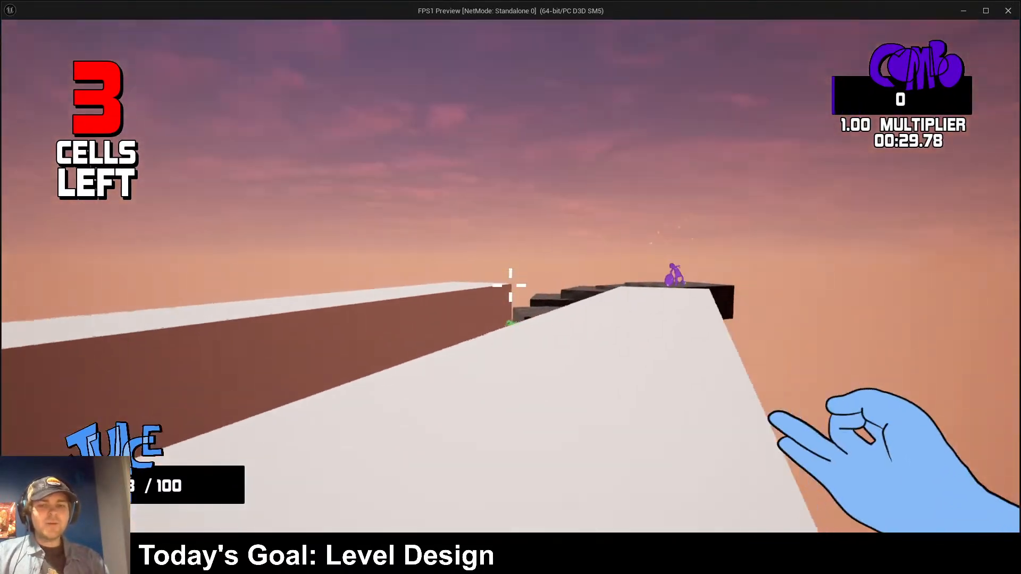
# - Test attacking the BP_Gunther enemies between the white walls from above, switching weapons during the fight
pyautogui.press('w')
pyautogui.scroll(-1, 511, 285)
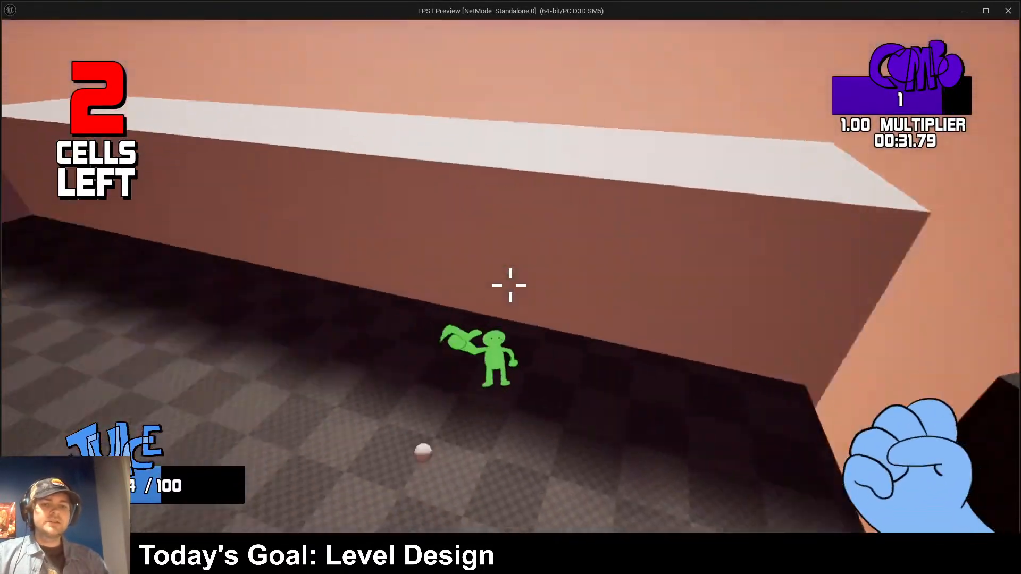
pyautogui.scroll(-2, 510, 286)
pyautogui.press('w')
pyautogui.click(510, 285)
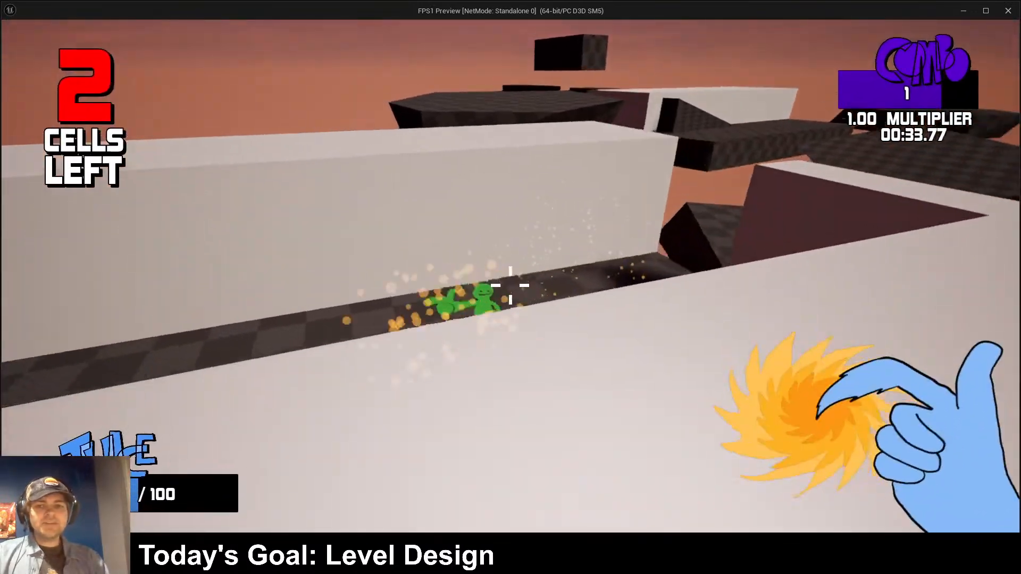
pyautogui.click(510, 285)
pyautogui.click(510, 286)
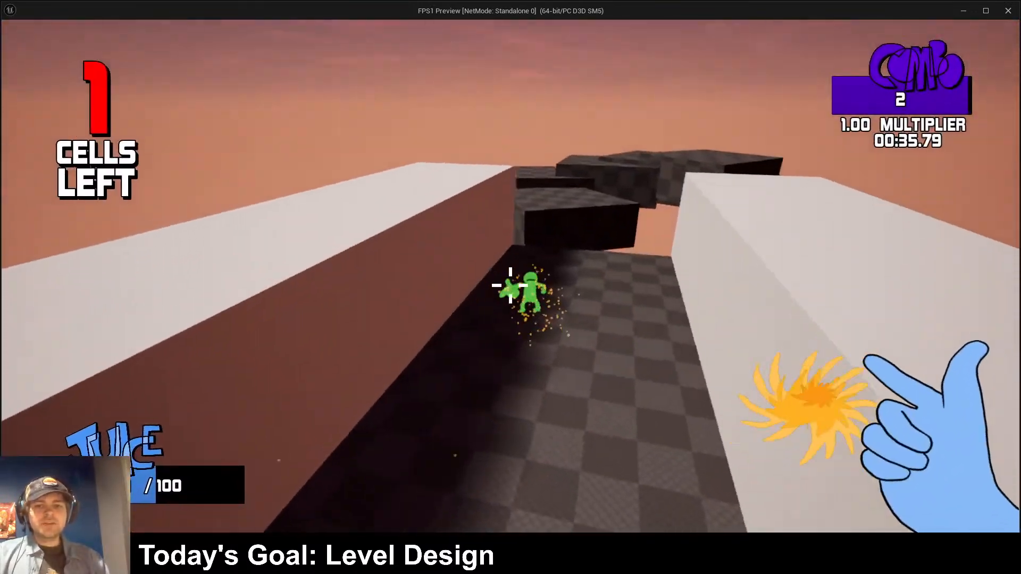
pyautogui.click(511, 286)
pyautogui.press('w')
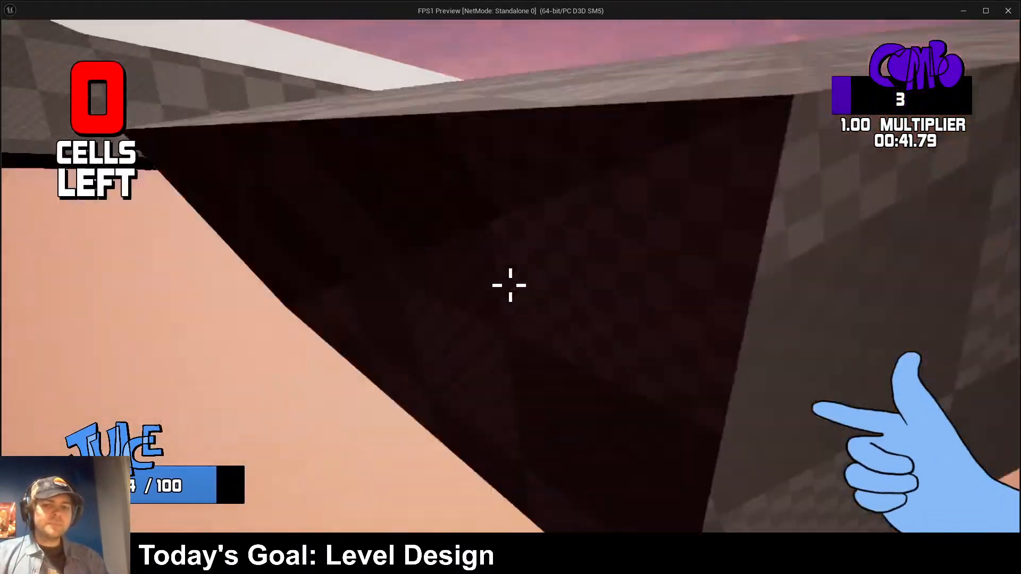
# - Test the return route over the angled platforms, up the ramp, along the white block, and onto the platforms beyond
pyautogui.press('w')
pyautogui.press('space')
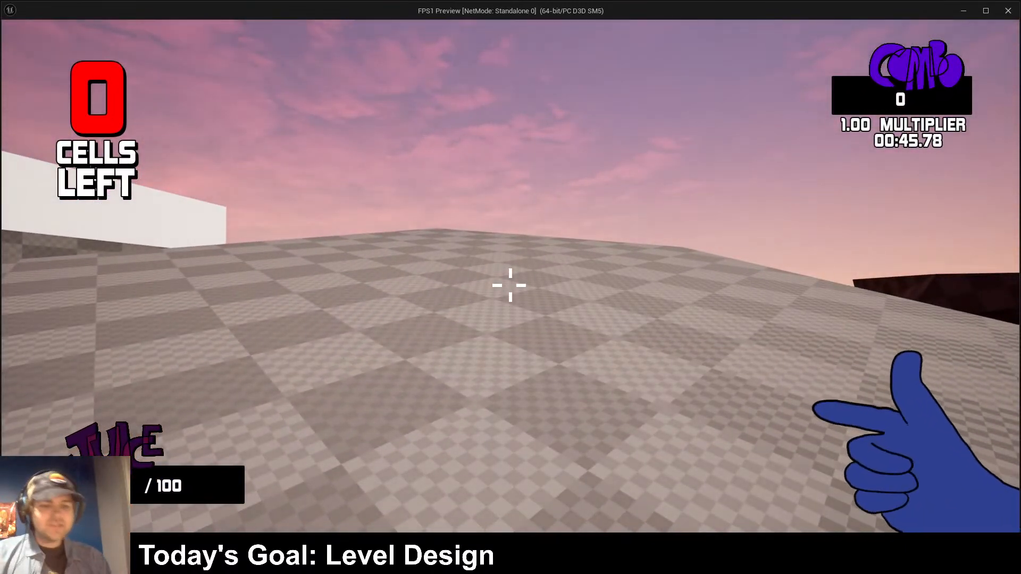
pyautogui.press('w')
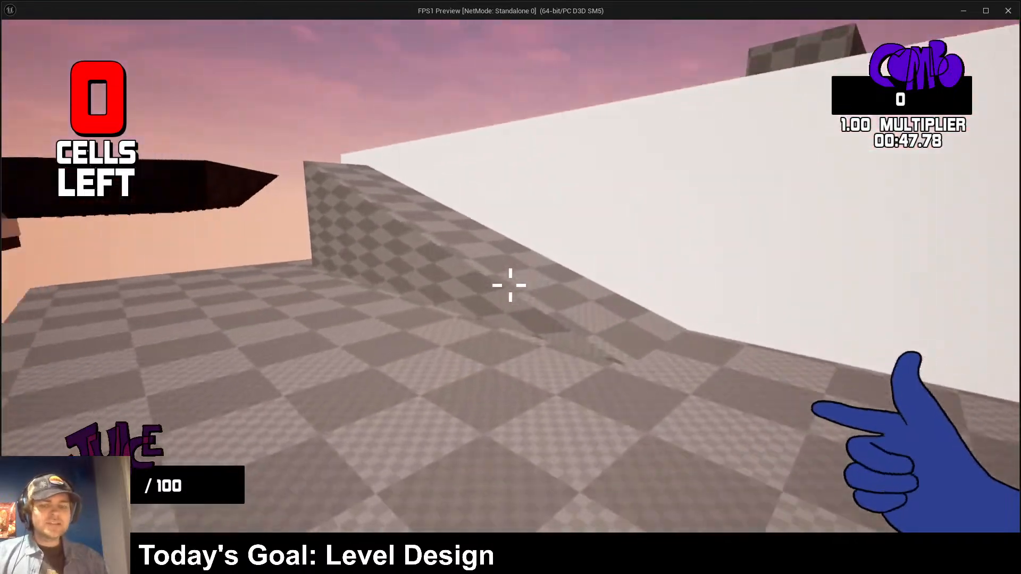
pyautogui.press('w')
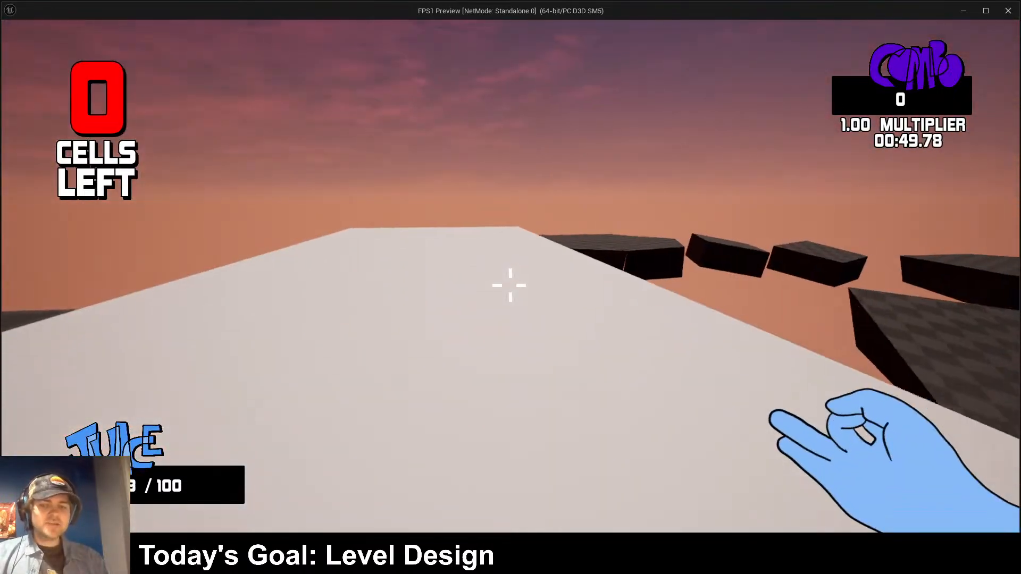
pyautogui.press('w')
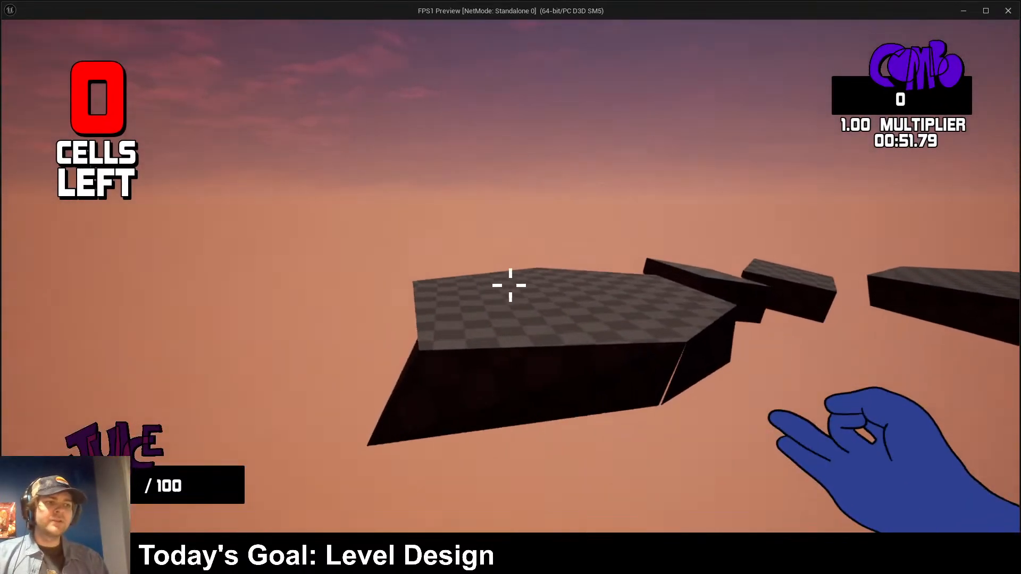
pyautogui.press('w')
pyautogui.press('space')
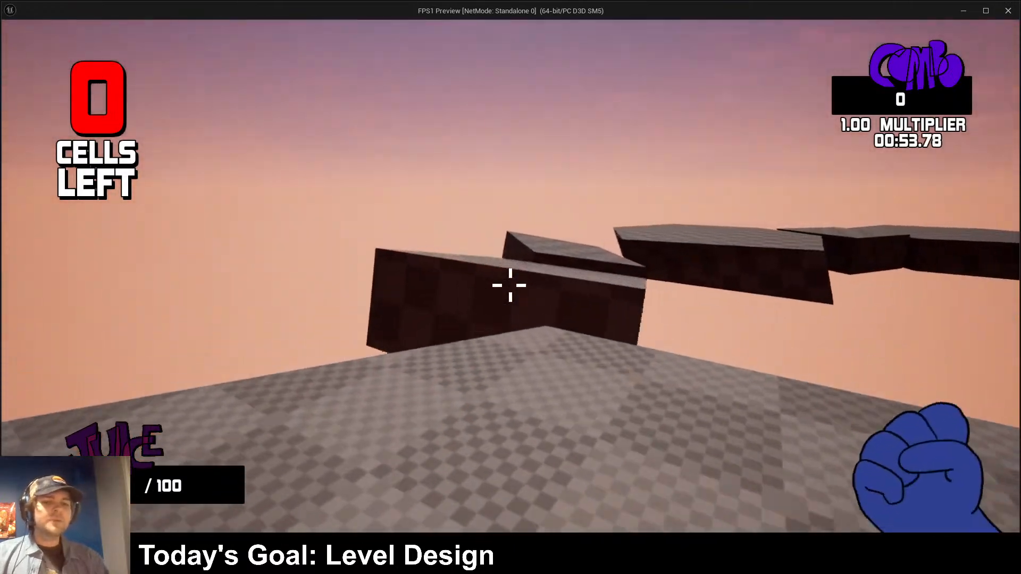
# - Walk across the remaining angled platforms towards the starting area, switch weapons, and end the play-test
pyautogui.press('w')
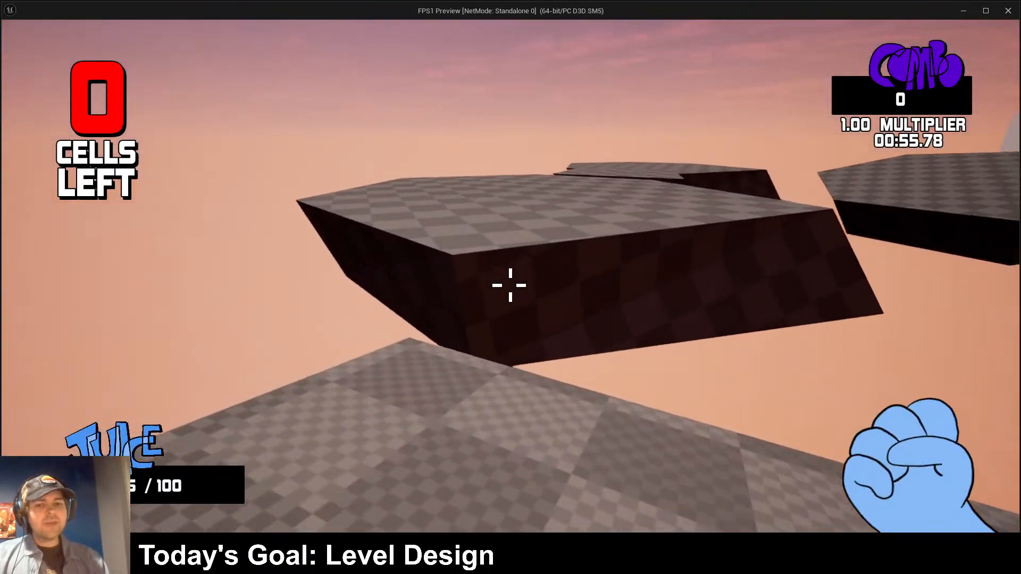
pyautogui.press('w')
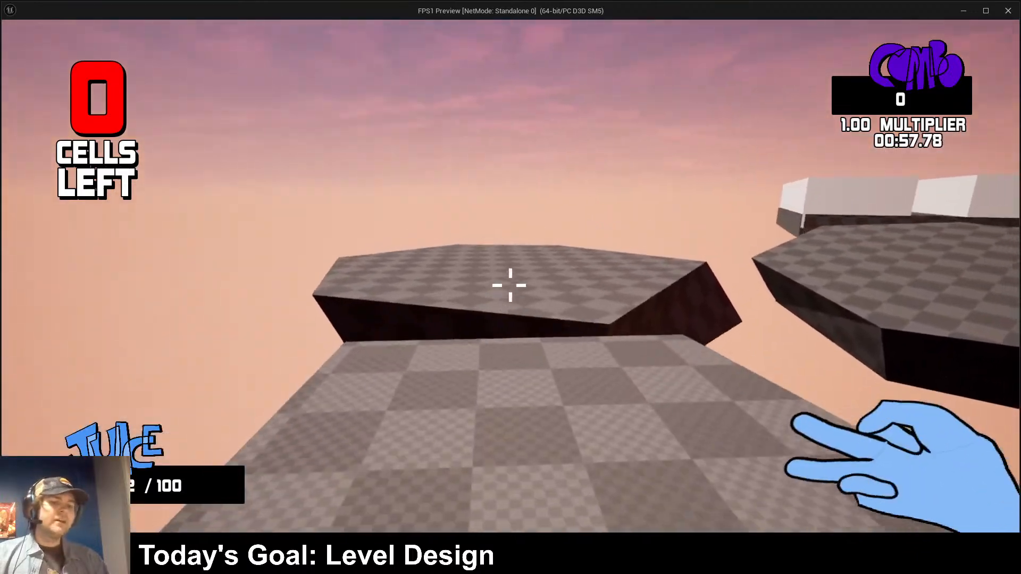
pyautogui.press('w')
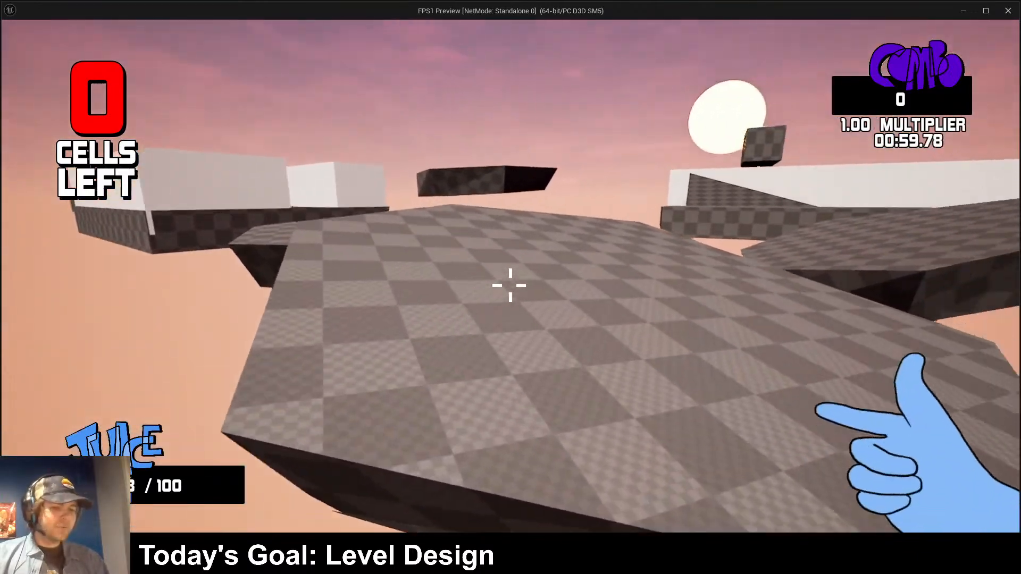
pyautogui.press('w')
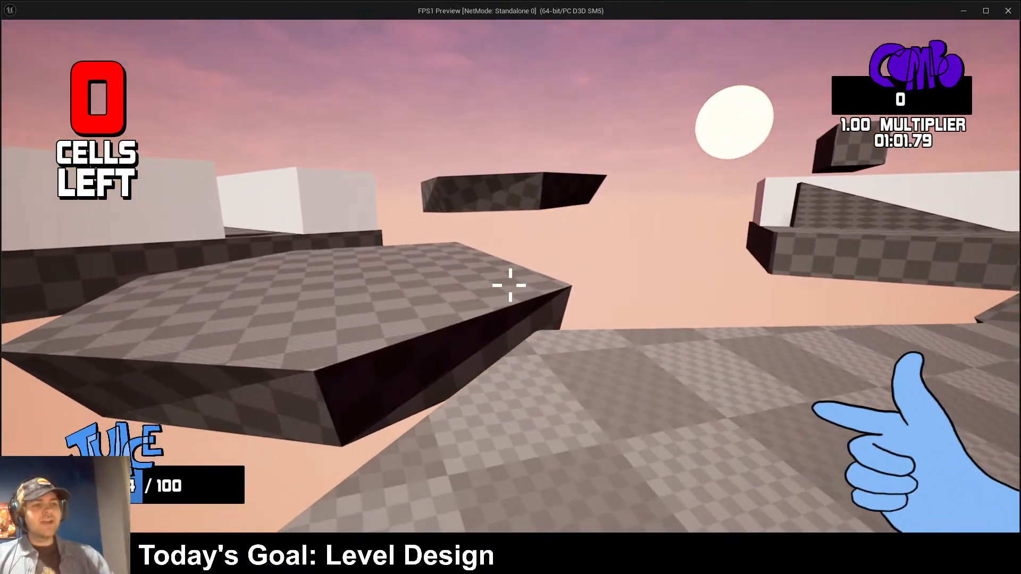
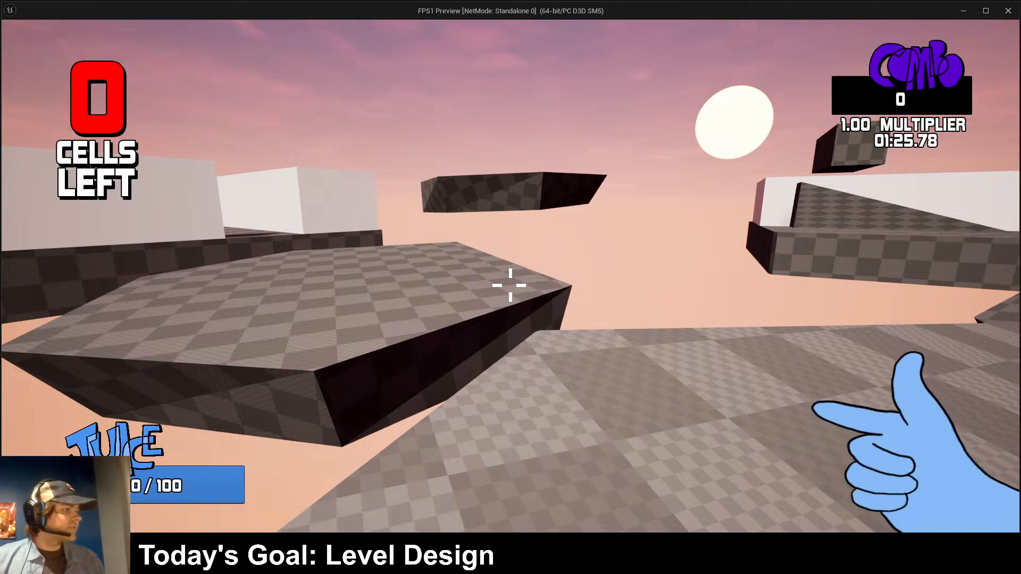
pyautogui.press('w')
pyautogui.press('2')
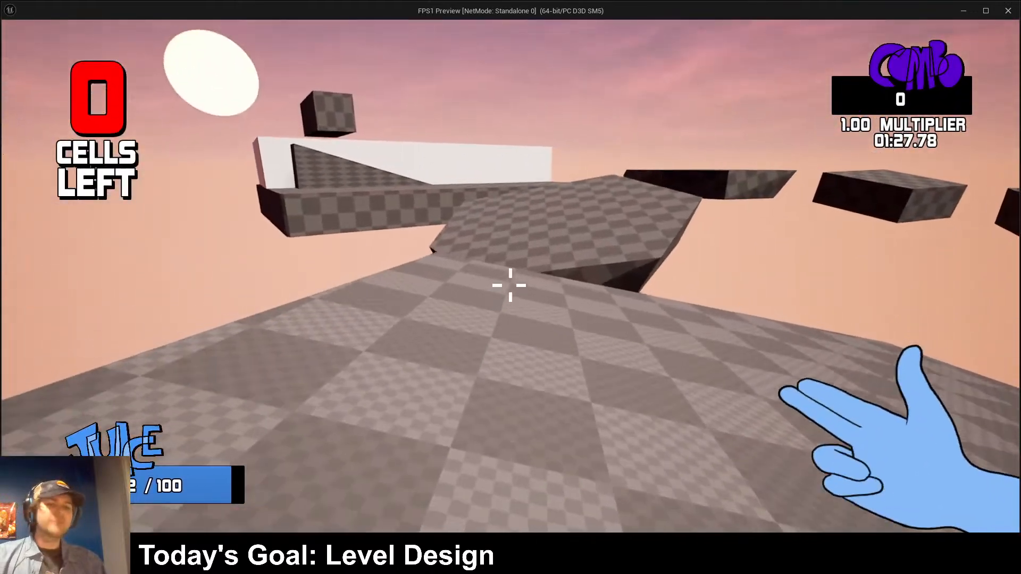
pyautogui.press('Escape')
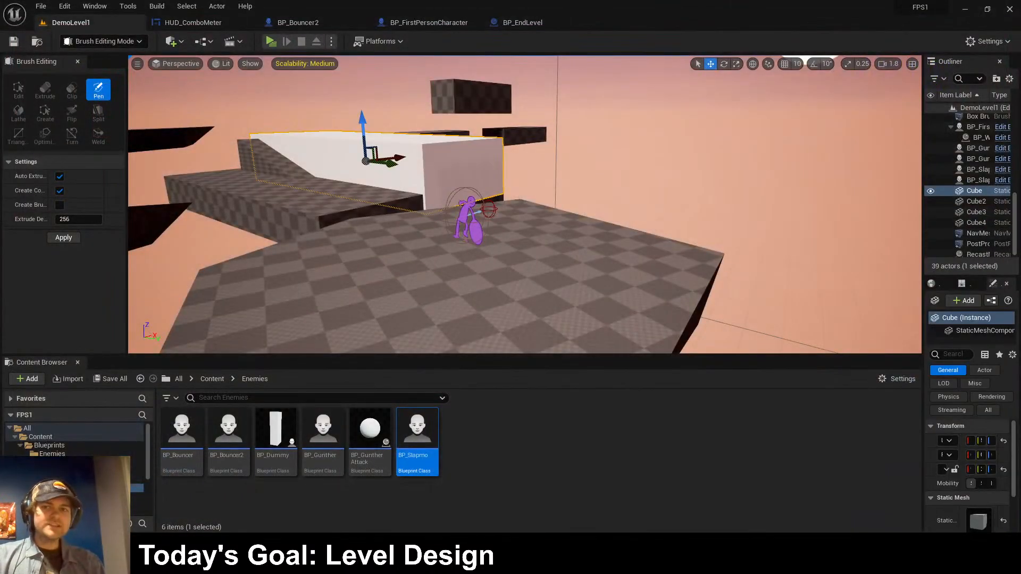
# - In a fresh play-test, jump along the block platforms to the first BP_Slapmo, shoot at it up close, and end the run
pyautogui.click(272, 41)
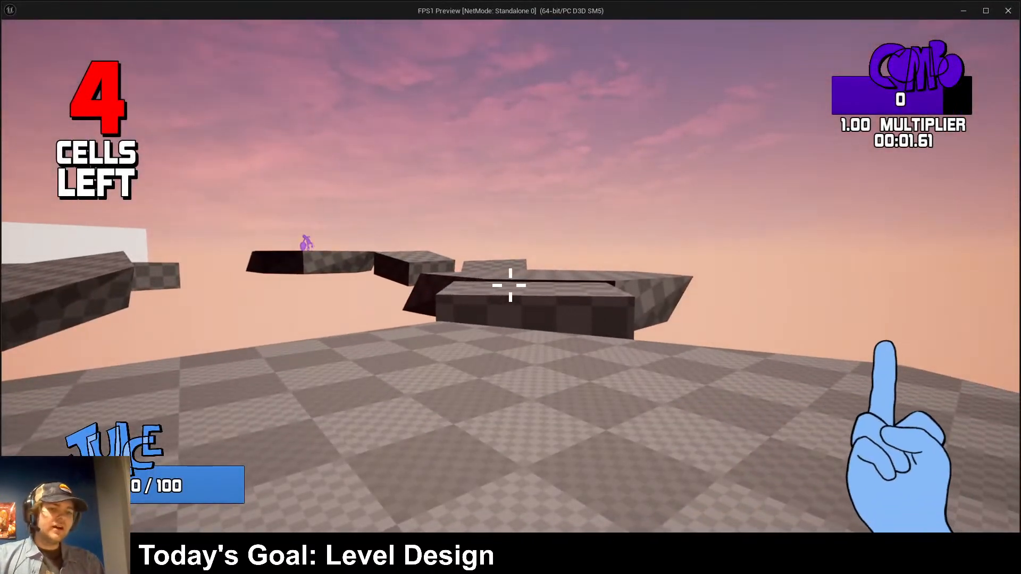
pyautogui.press('w')
pyautogui.press('space')
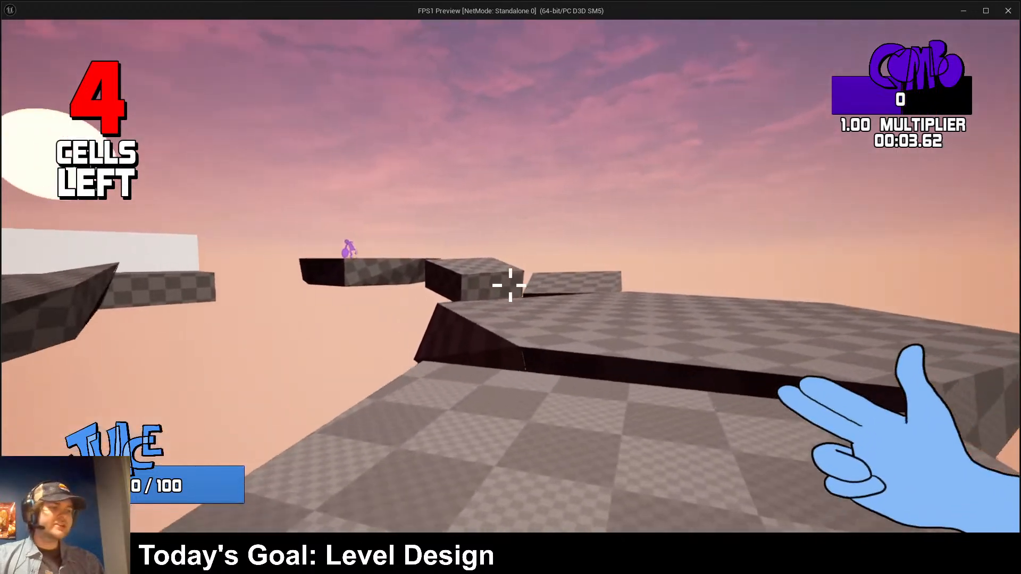
pyautogui.press('w')
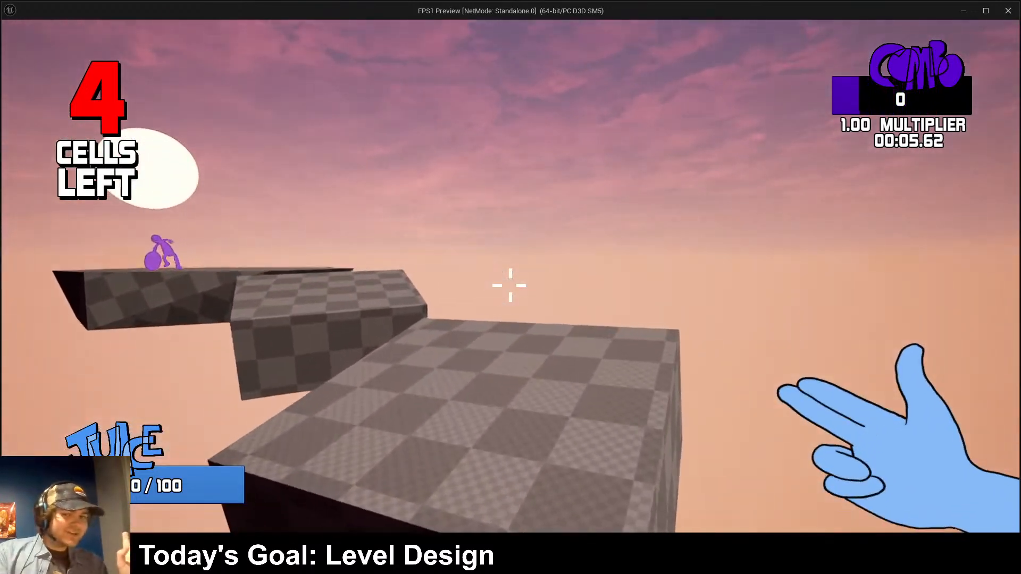
pyautogui.press('w')
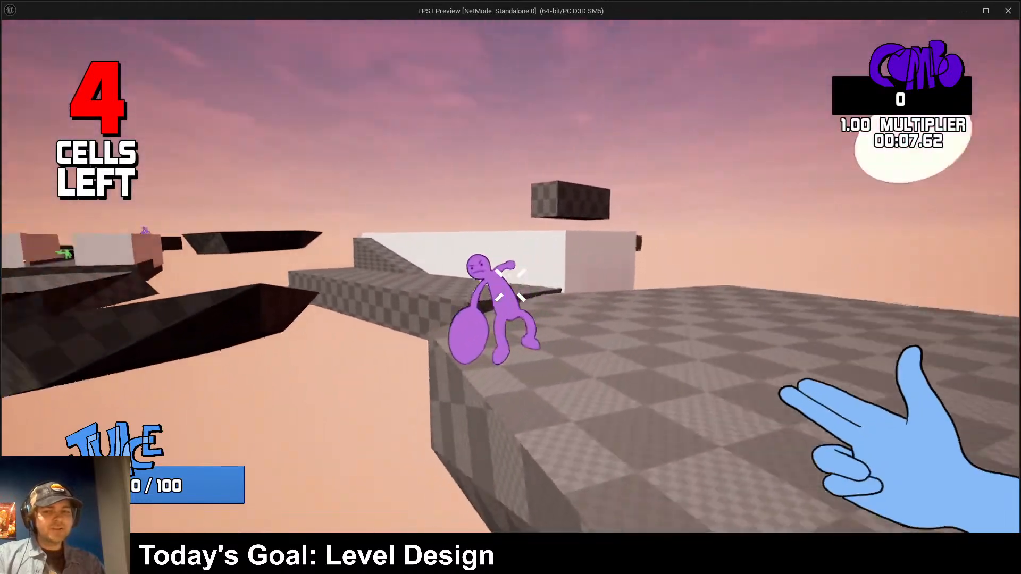
pyautogui.click(511, 285)
pyautogui.press('w')
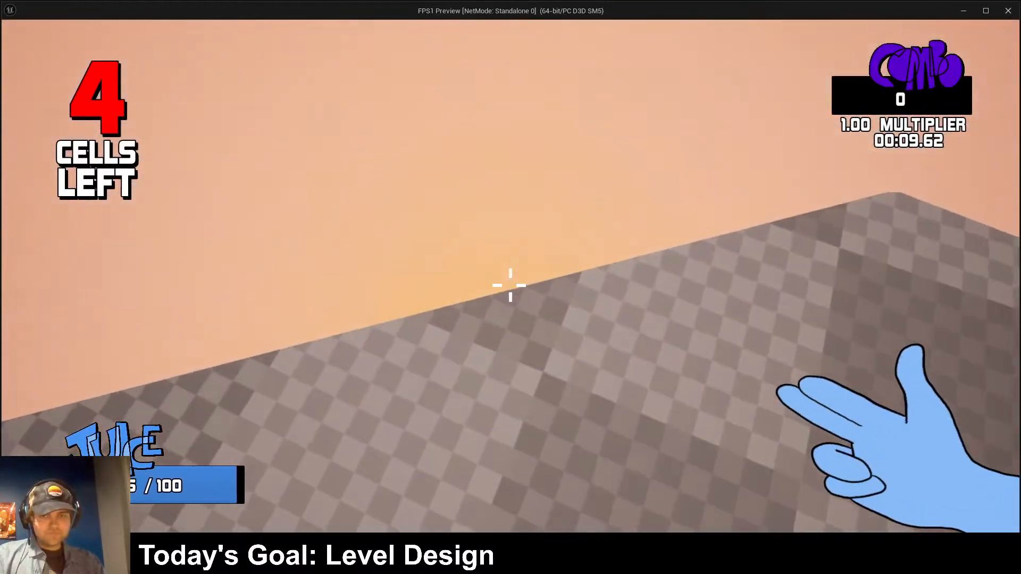
pyautogui.press('Escape')
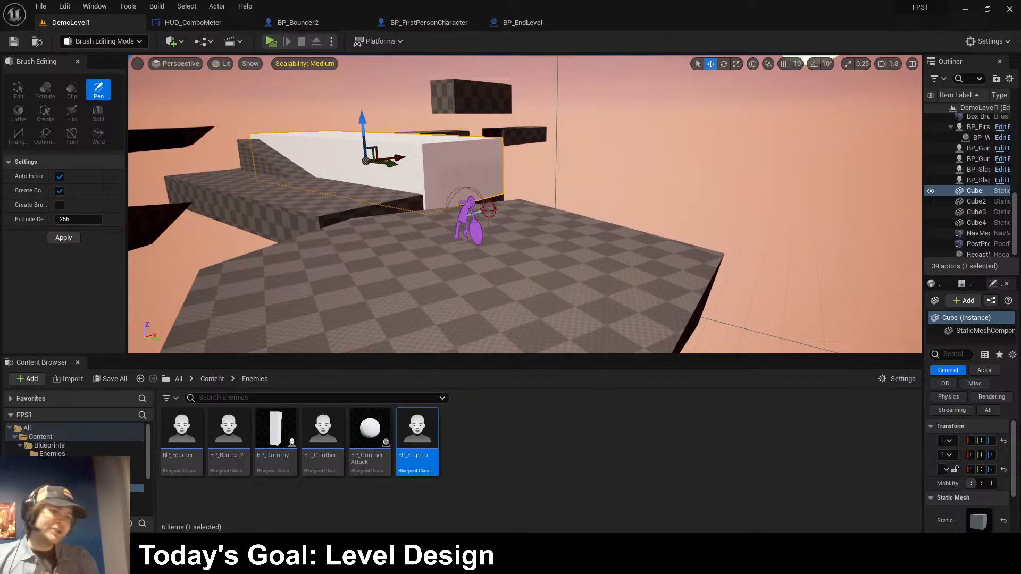
# - Start another play-test and jump along the block platforms to the first BP_Slapmo, firing during the approach
pyautogui.hotkey('alt', 'p')
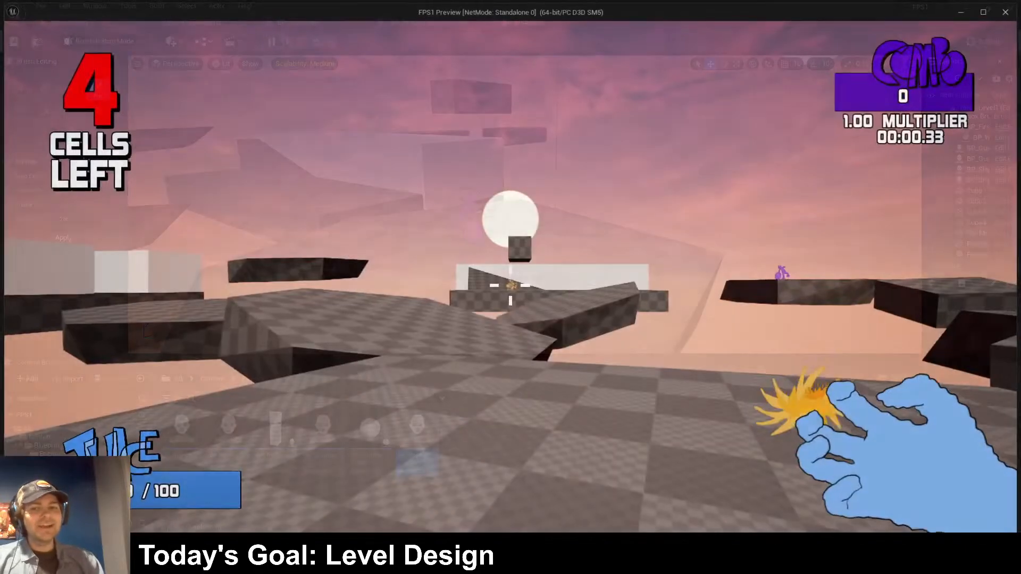
pyautogui.press('w')
pyautogui.press('space')
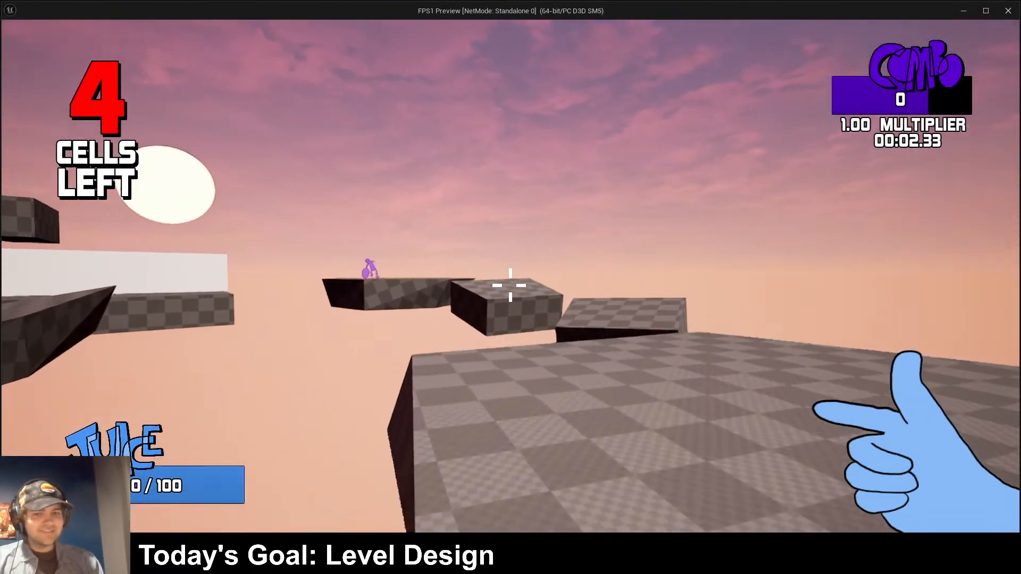
pyautogui.press('space')
pyautogui.press('w')
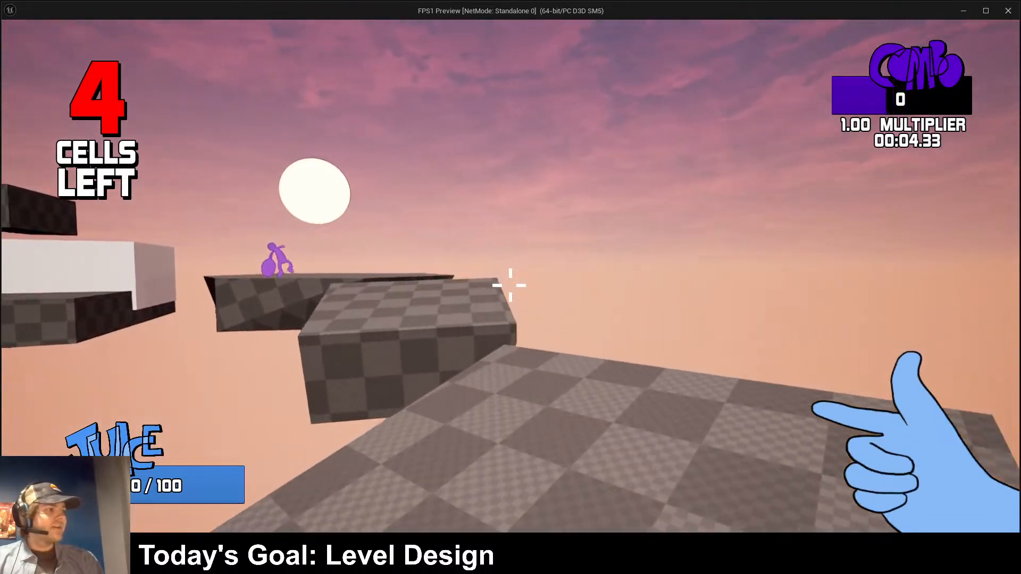
pyautogui.press('space')
pyautogui.click(511, 285)
pyautogui.press('w')
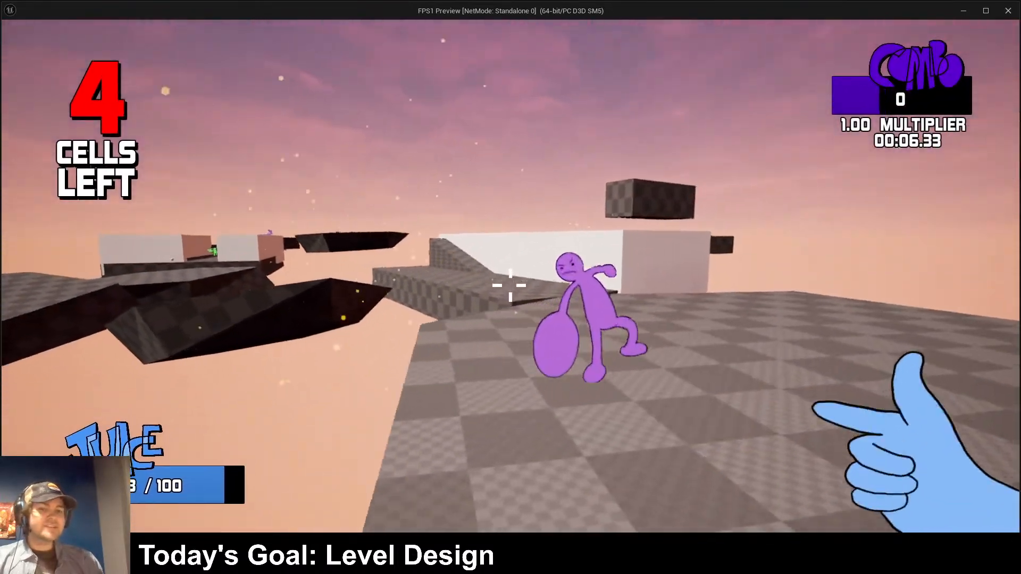
# - Test shooting down the first BP_Slapmo at close range, check the way onward from its platform, and end the play-test
pyautogui.click(511, 286)
pyautogui.click(510, 285)
pyautogui.click(511, 286)
pyautogui.click(510, 285)
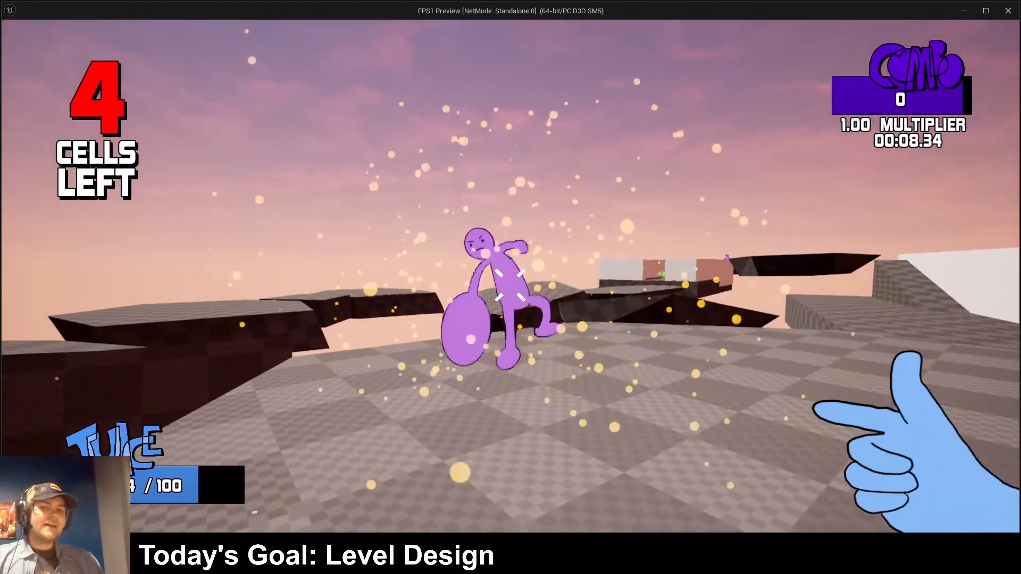
pyautogui.click(510, 285)
pyautogui.press('w')
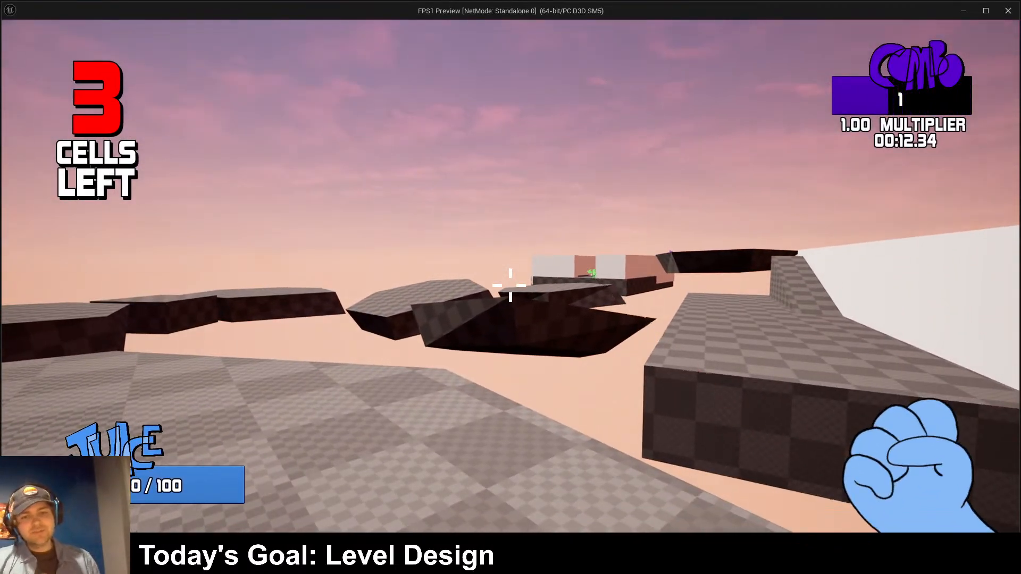
pyautogui.press('Escape')
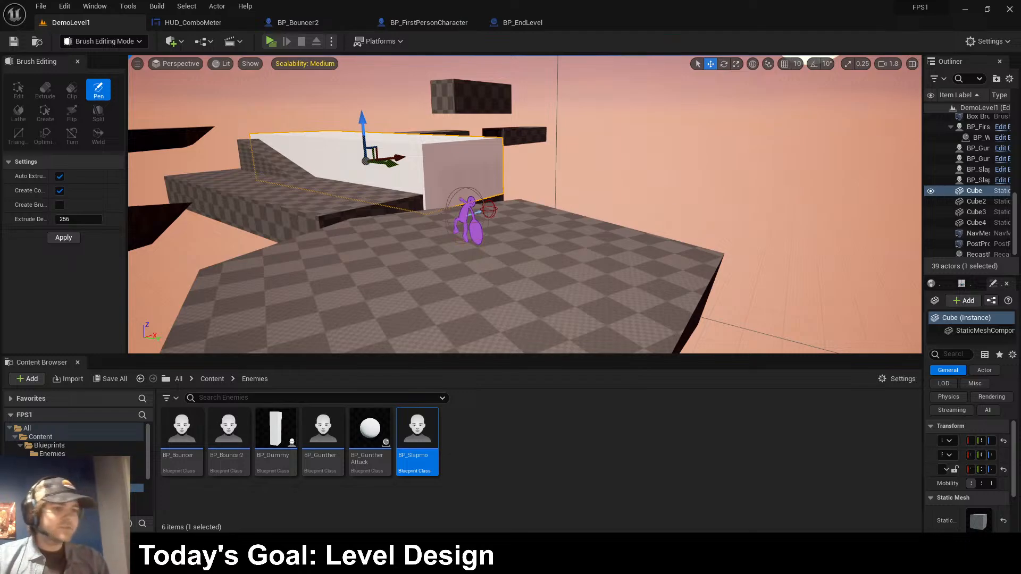
# - Start a new play-test, jump onto the first platforms, look back over the level, and switch between weapons
pyautogui.click(271, 42)
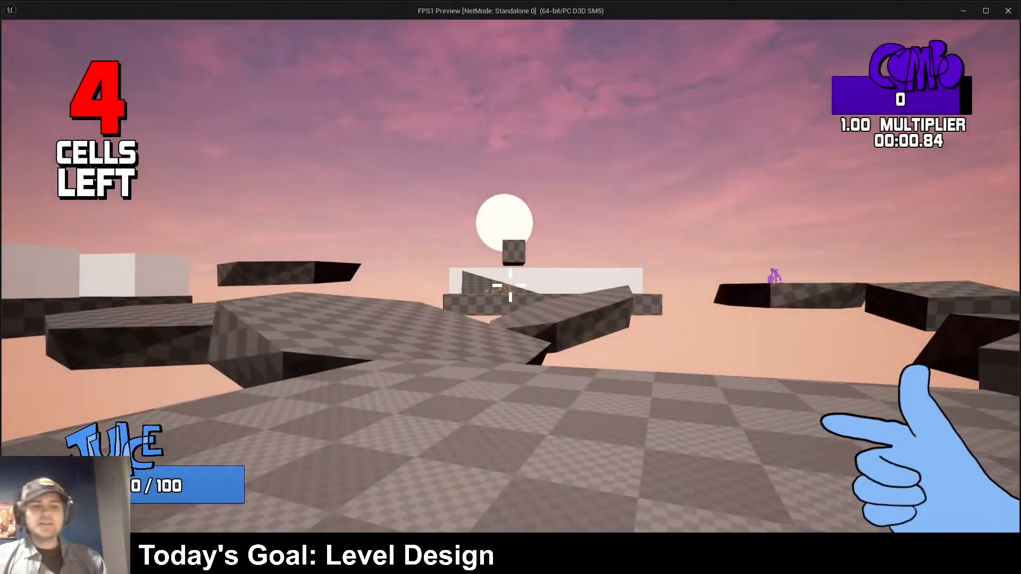
pyautogui.press('w')
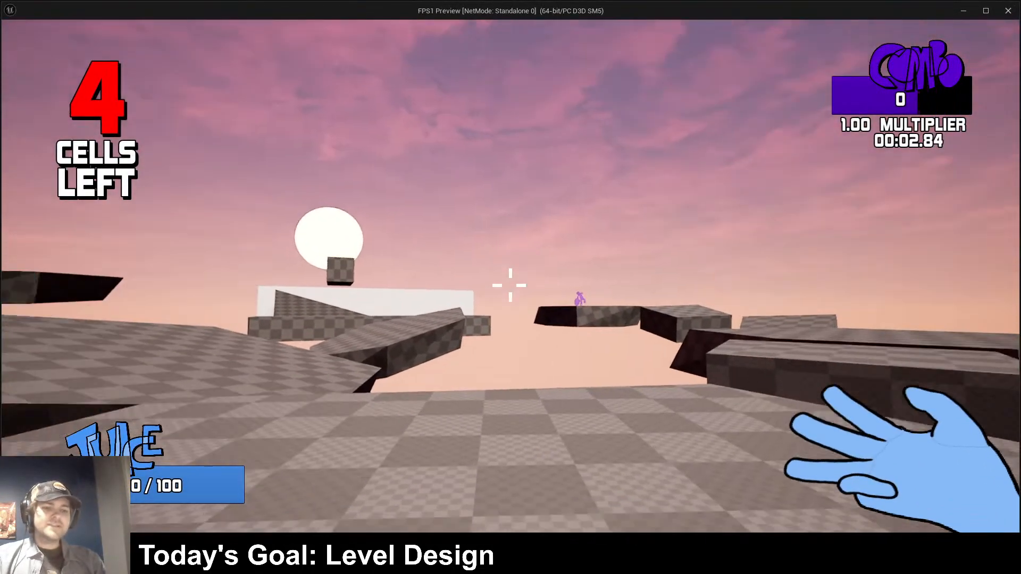
pyautogui.press('w')
pyautogui.press('space')
pyautogui.press('space')
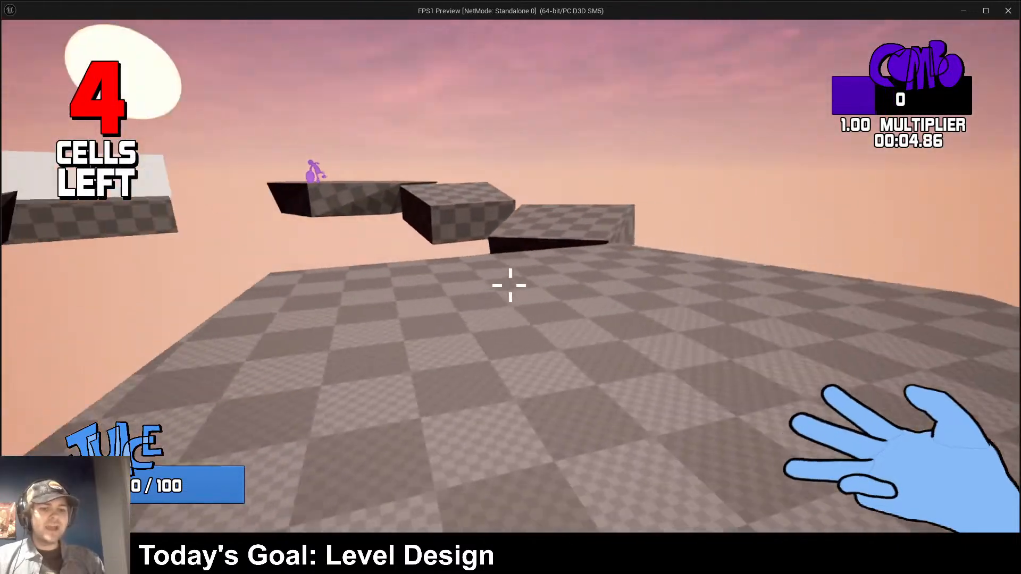
pyautogui.press('w')
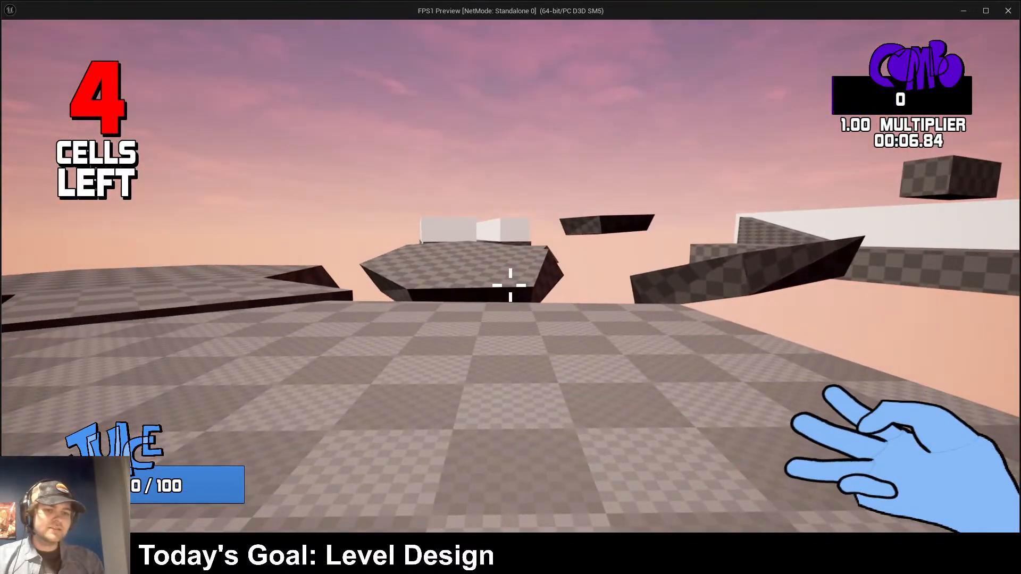
pyautogui.press('3')
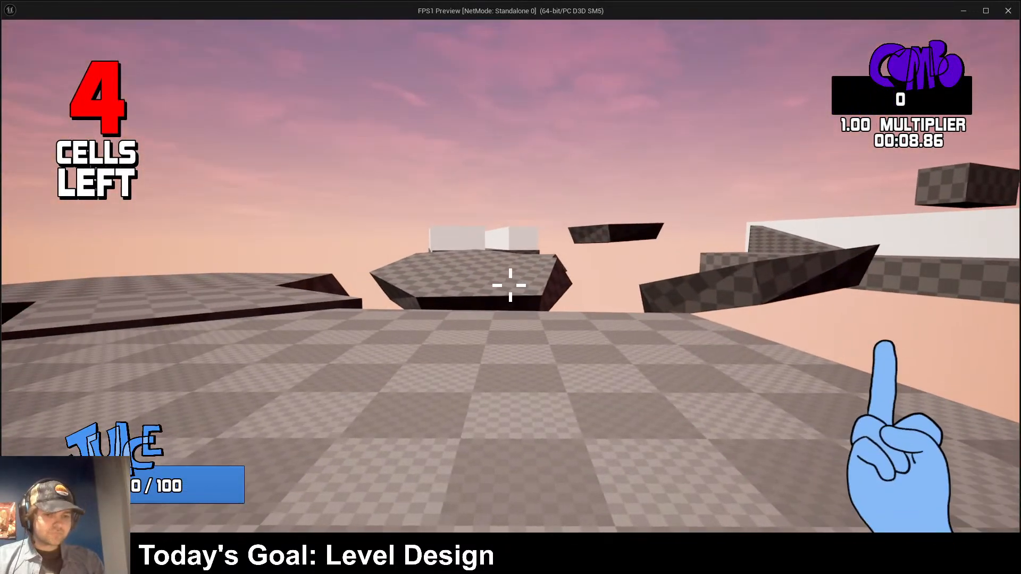
pyautogui.press('1')
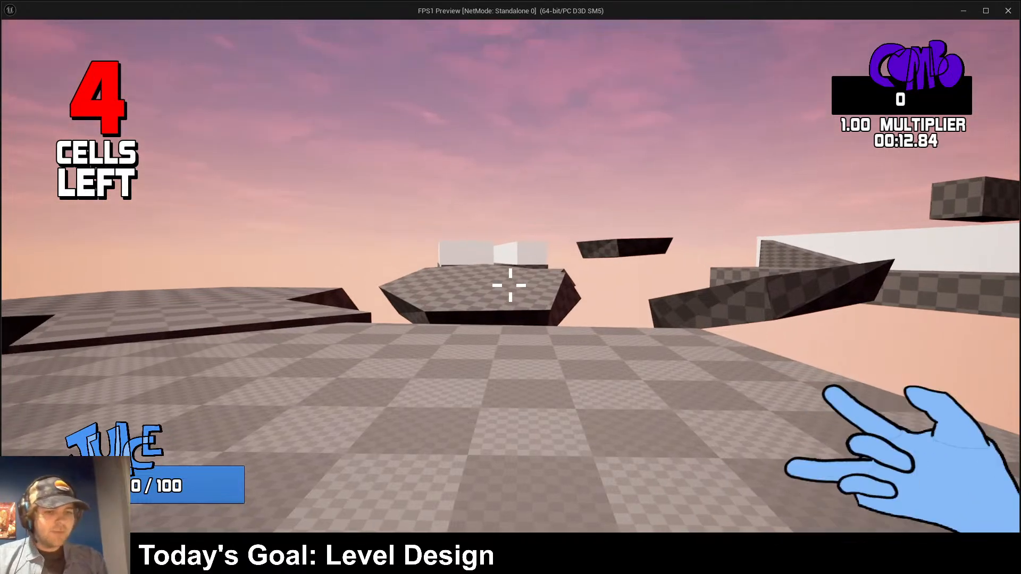
# - Test firing the selected weapon while running and jumping between the starting platforms
pyautogui.press('w')
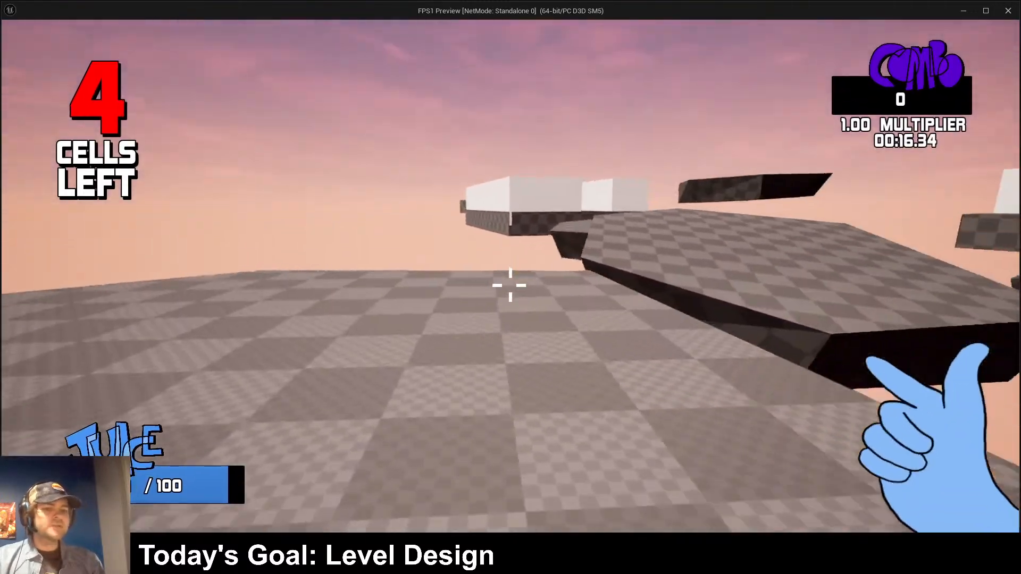
pyautogui.click(511, 285)
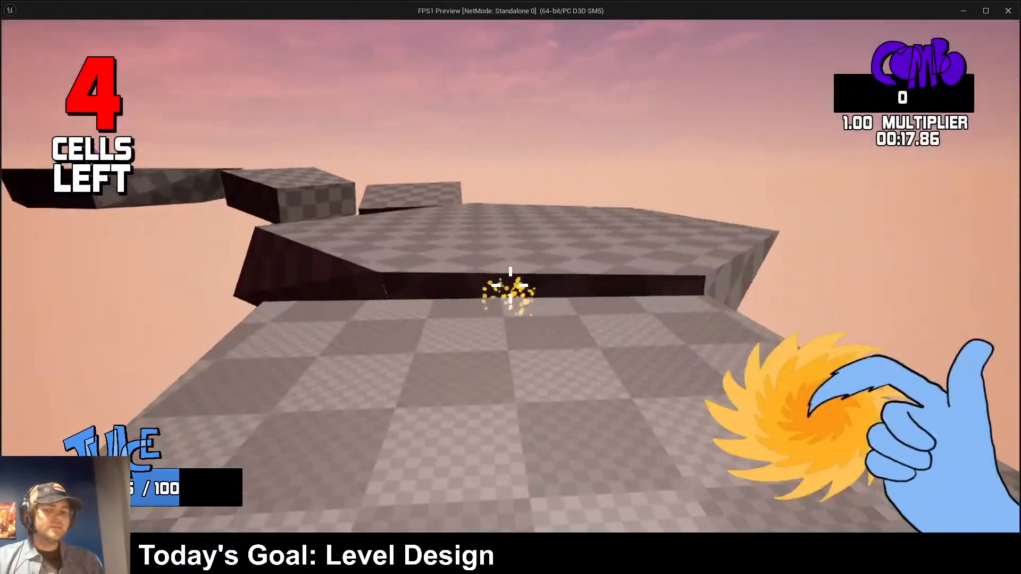
pyautogui.press('w')
pyautogui.press('space')
pyautogui.click(510, 285)
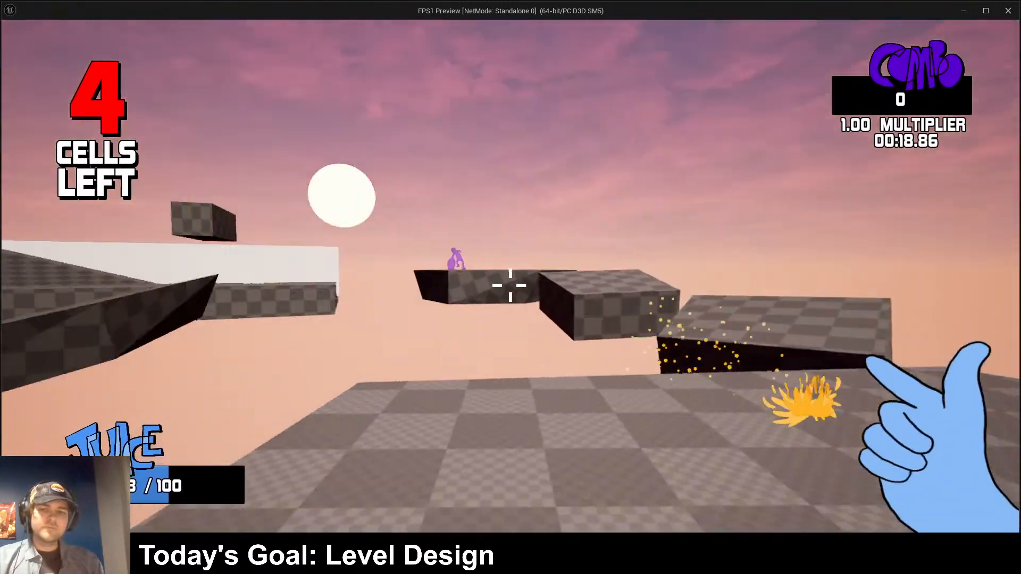
pyautogui.press('w')
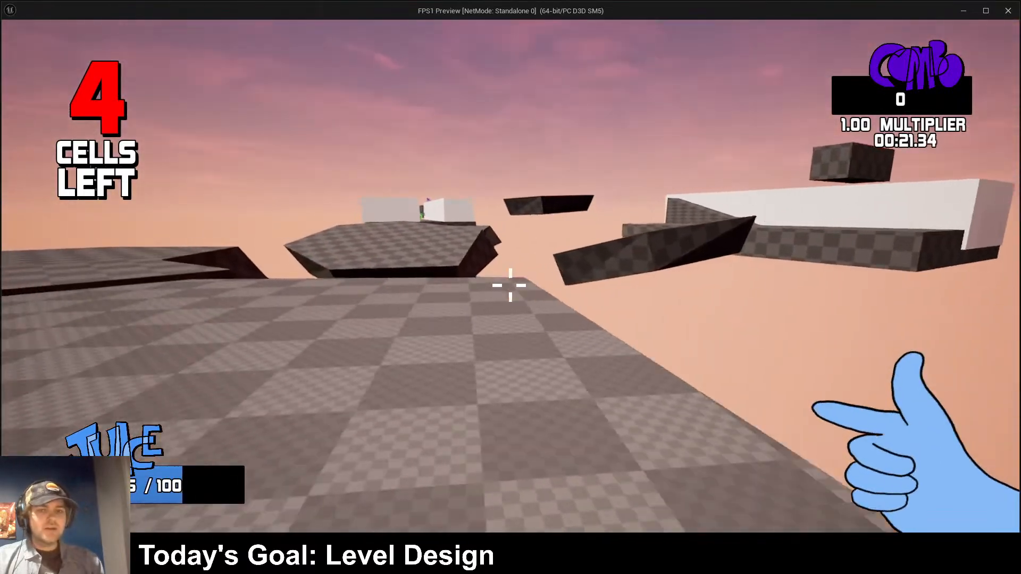
# - Fire once more, test the return over the low block to the neighbouring starting platform, and end the play-test
pyautogui.click(510, 285)
pyautogui.press('w')
pyautogui.press('space')
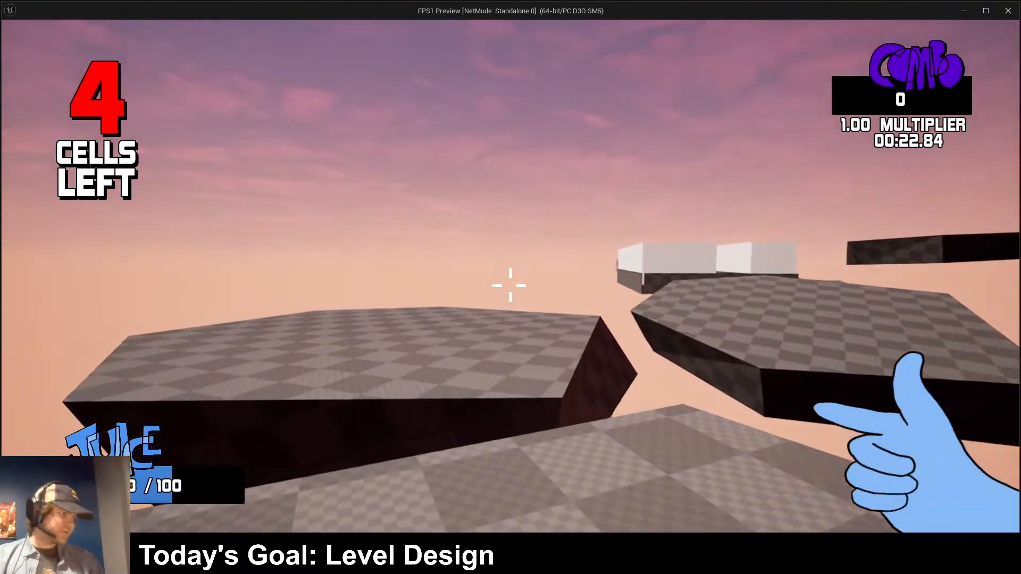
pyautogui.press('w')
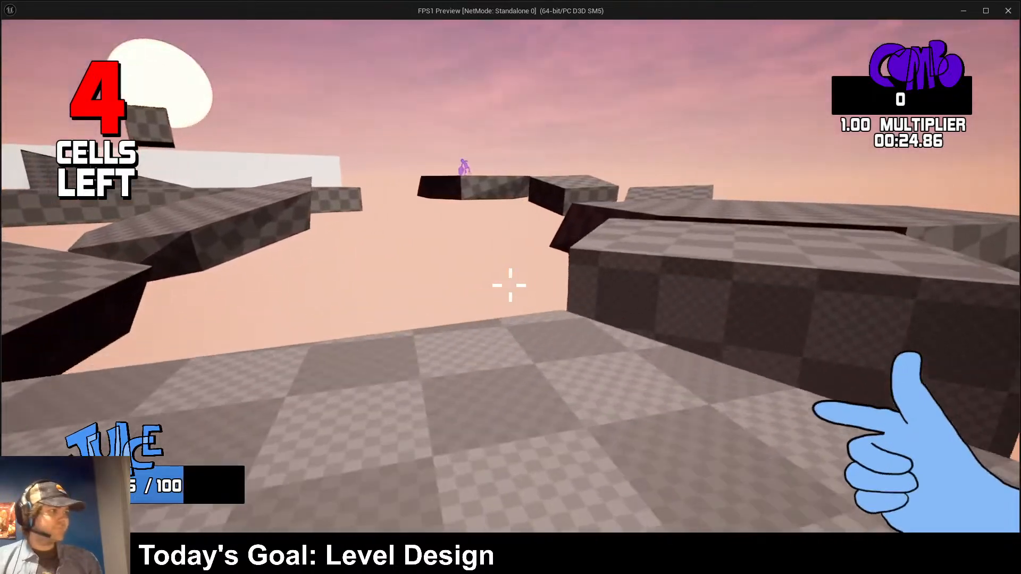
pyautogui.press('w')
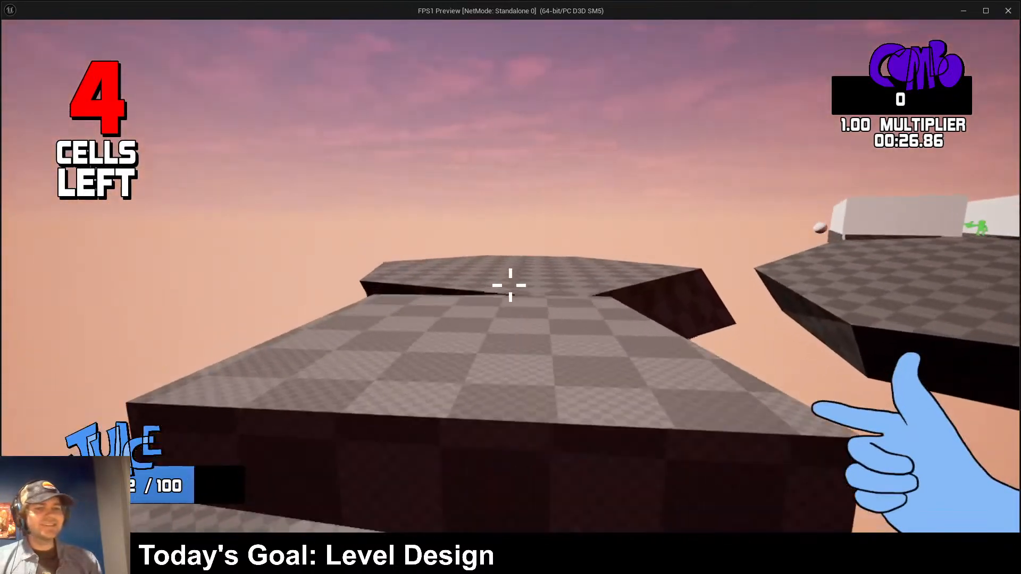
pyautogui.press('w')
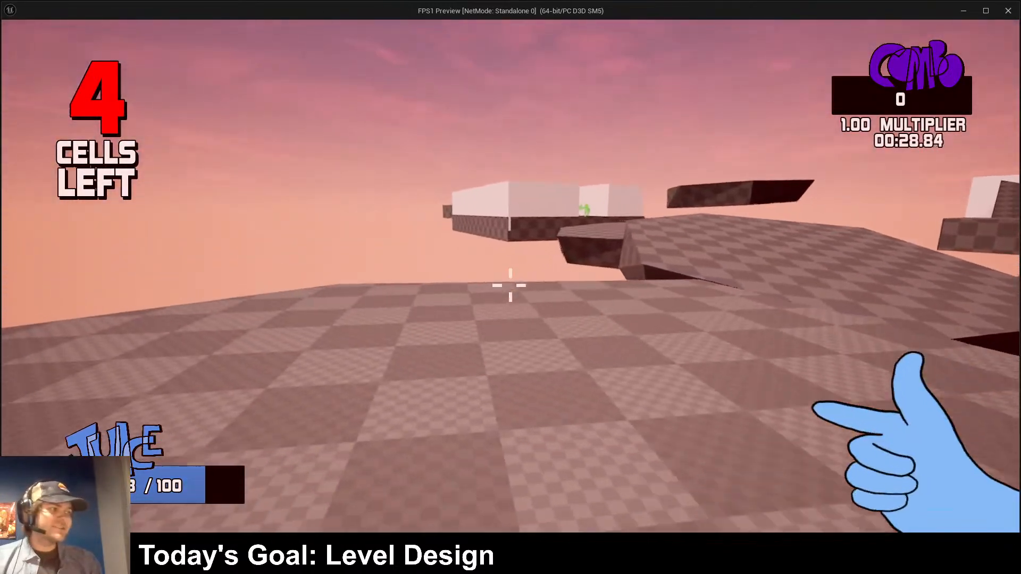
pyautogui.press('Escape')
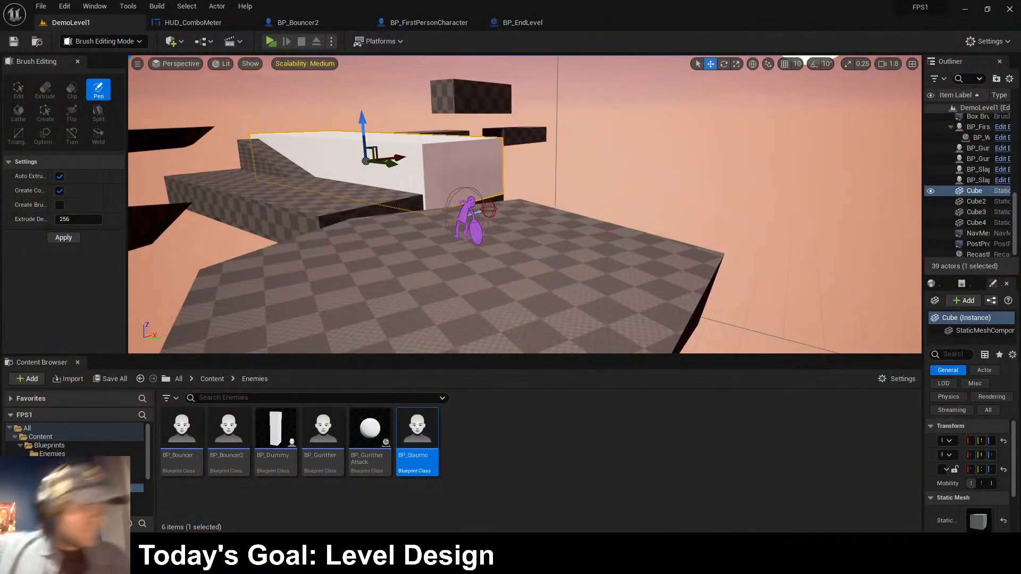
# - Place a BP_Bouncer2 enemy on the middle platform next to the start of the level
pyautogui.moveTo(646, 151); pyautogui.dragTo(539, 165, button='right')
pyautogui.click(641, 151)
pyautogui.press('w')
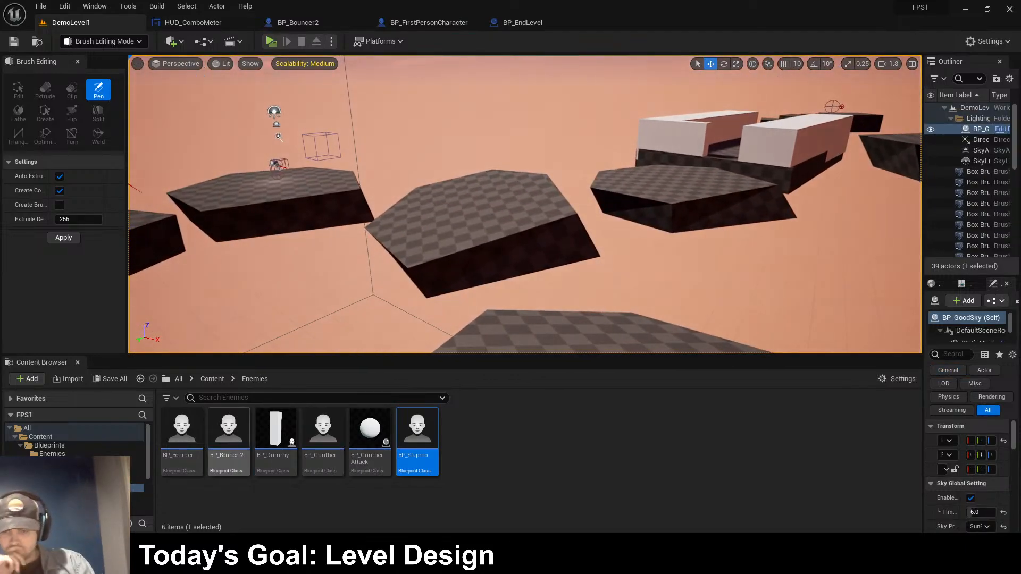
pyautogui.click(228, 432)
pyautogui.moveTo(228, 431); pyautogui.dragTo(467, 194)
pyautogui.press('Escape')
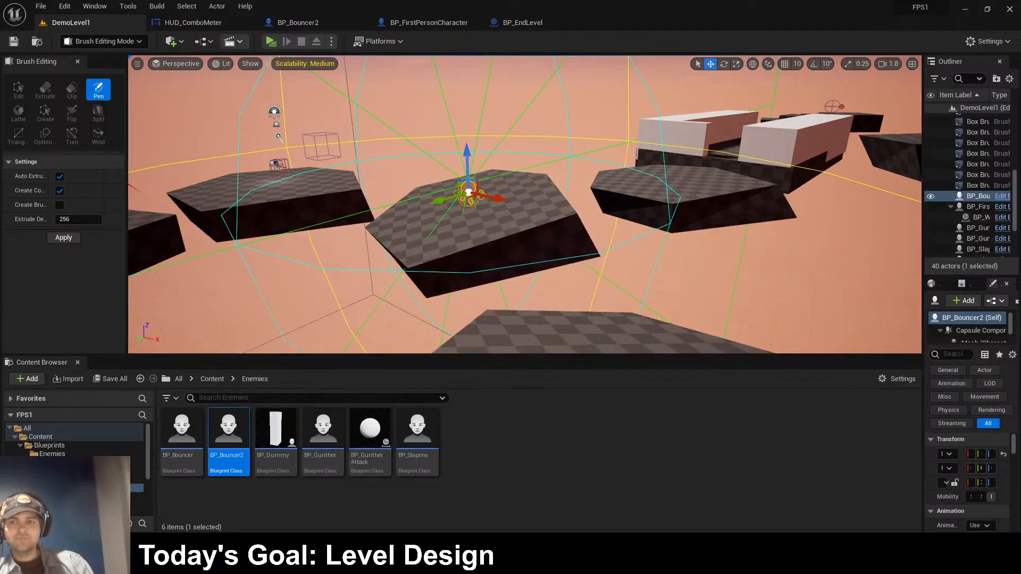
# - Play-test the level with BP_Bouncer2 in place, shoot the first BP_Slapmo at close range, and end the play-test
pyautogui.click(271, 41)
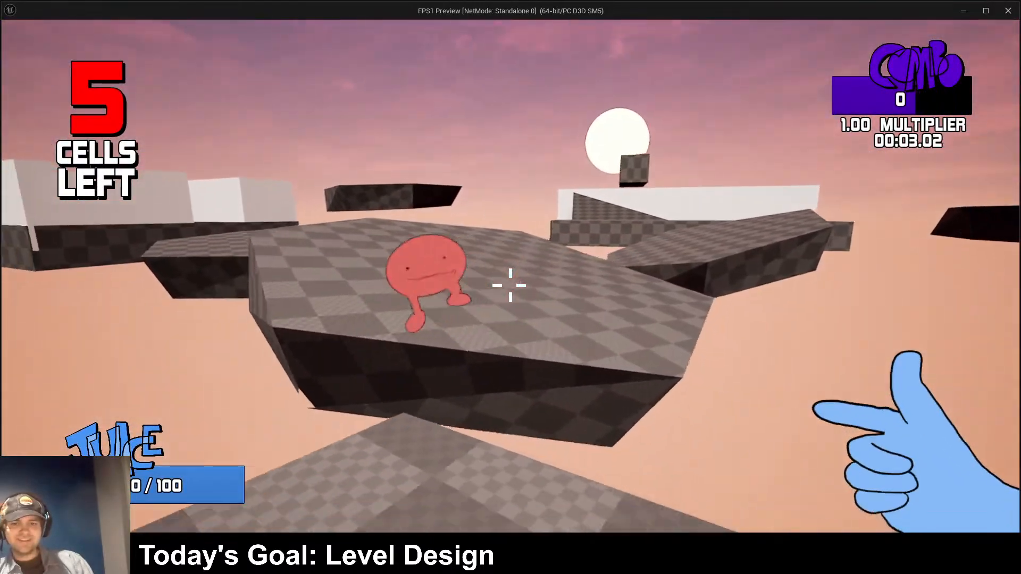
pyautogui.click(510, 285)
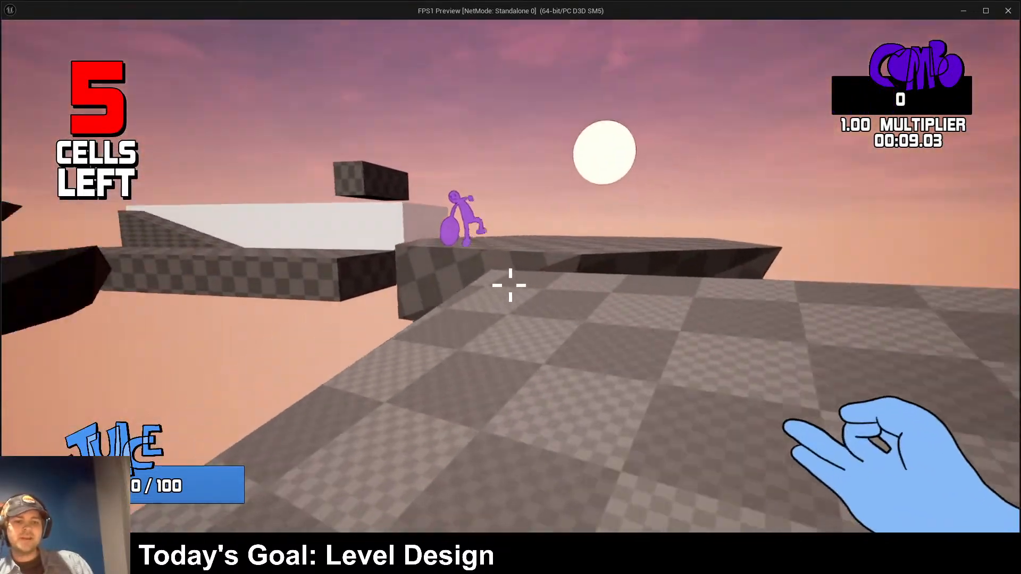
pyautogui.click(510, 286)
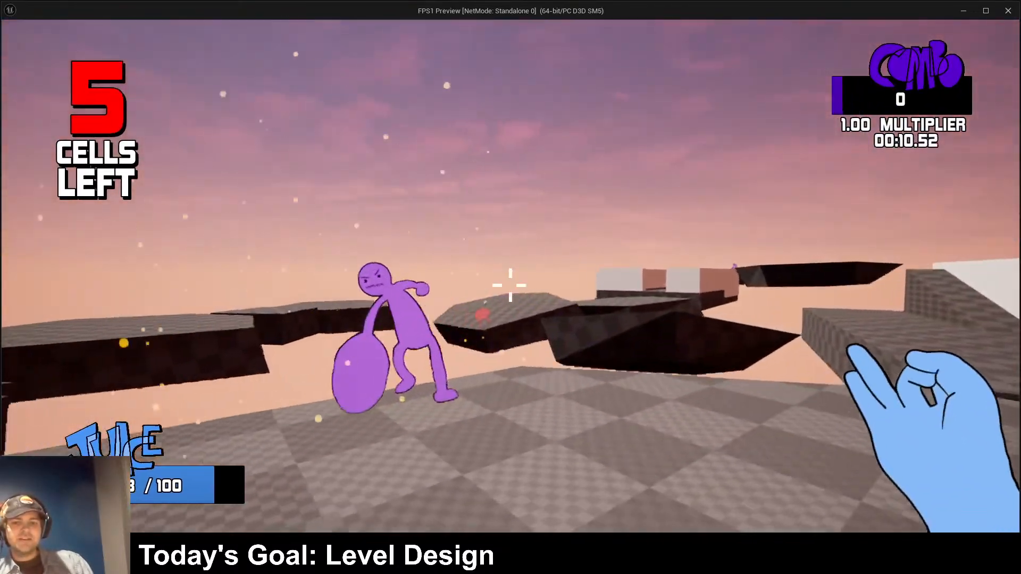
pyautogui.click(511, 286)
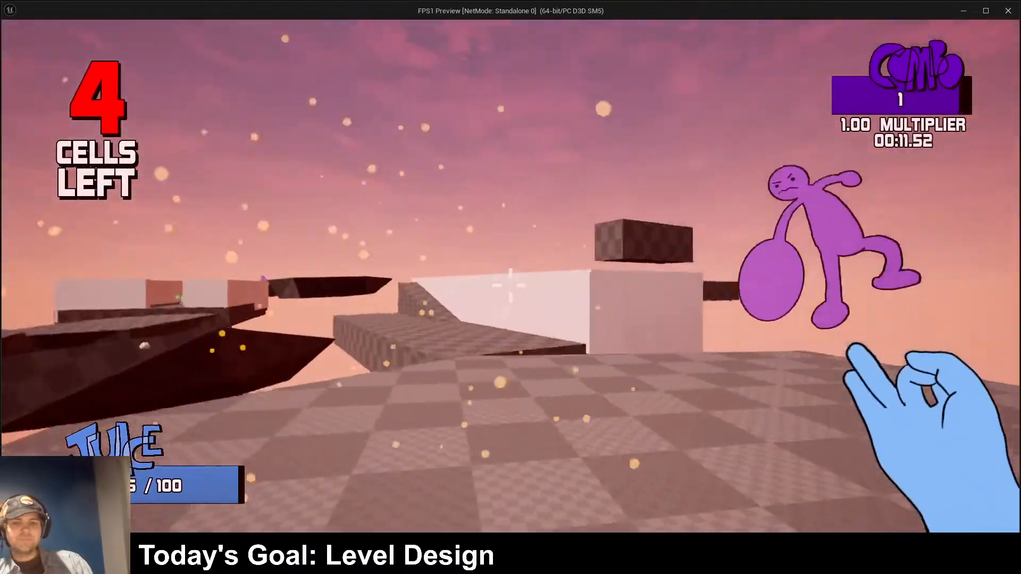
pyautogui.press('Escape')
# - Start a new play-test, shoot the first BP_Slapmo from a distance, and fire at BP_Bouncer2 from the Slapmo's platform
pyautogui.click(271, 41)
pyautogui.click(510, 286)
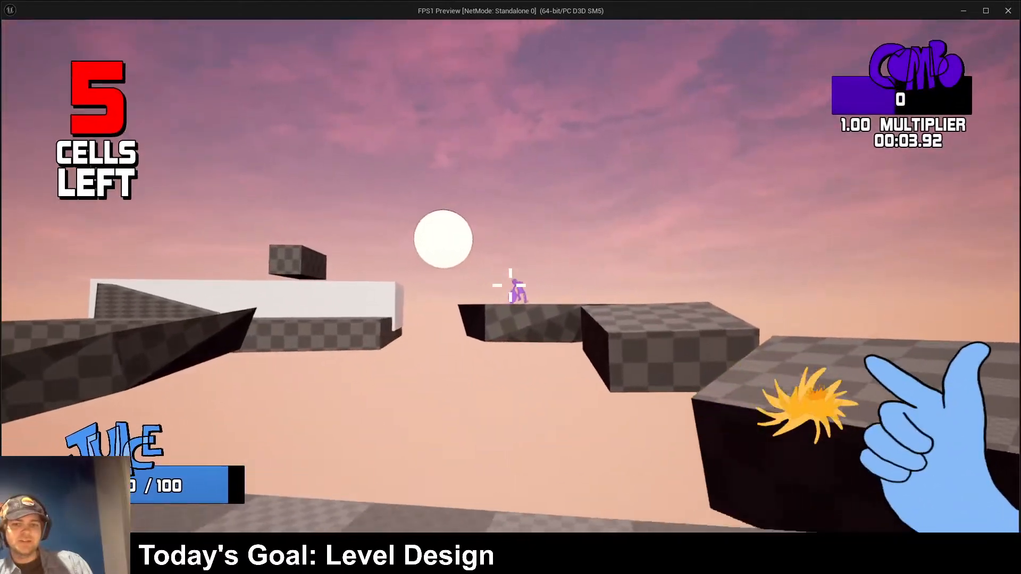
pyautogui.click(510, 286)
pyautogui.click(510, 286)
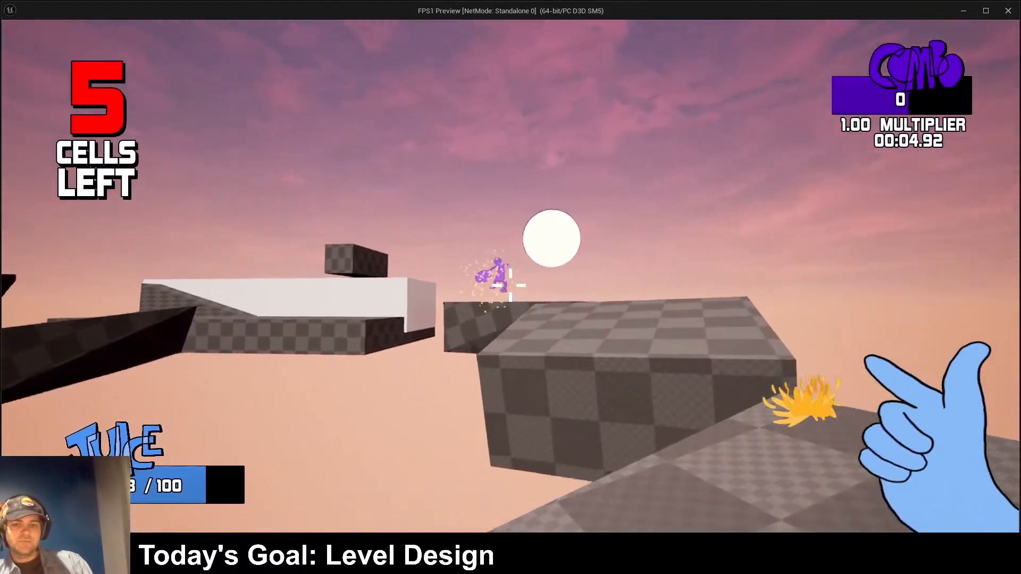
pyautogui.click(511, 285)
pyautogui.click(510, 285)
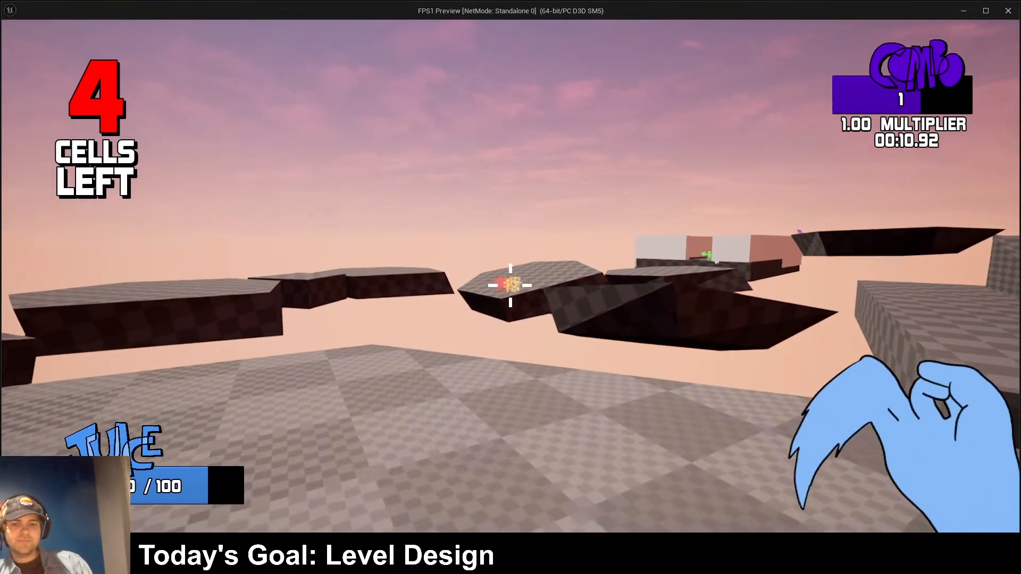
# - Test advancing across the next platforms and shooting the nearer BP_Gunther in the arena from a distance
pyautogui.press('w')
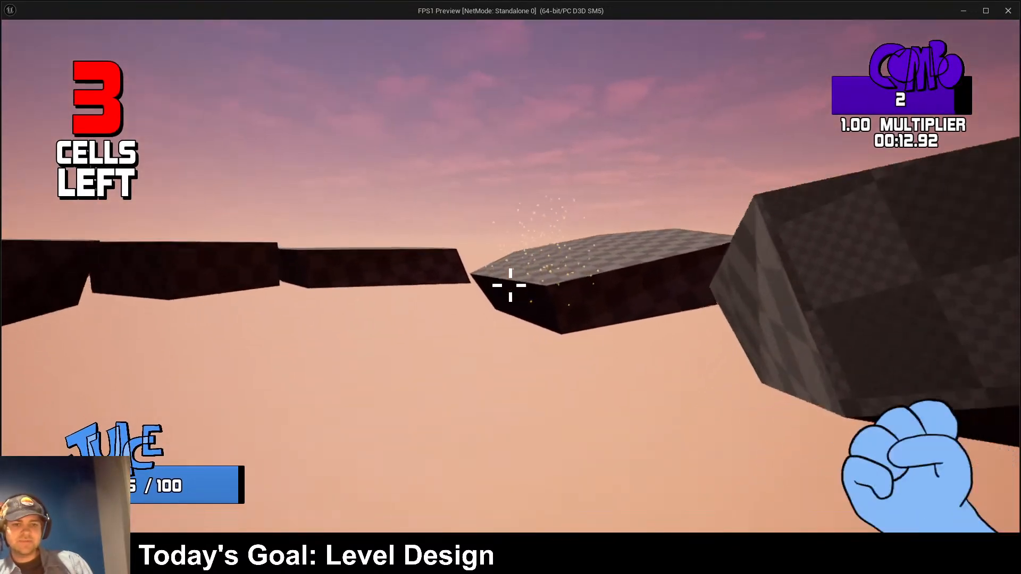
pyautogui.press('w')
pyautogui.click(510, 285)
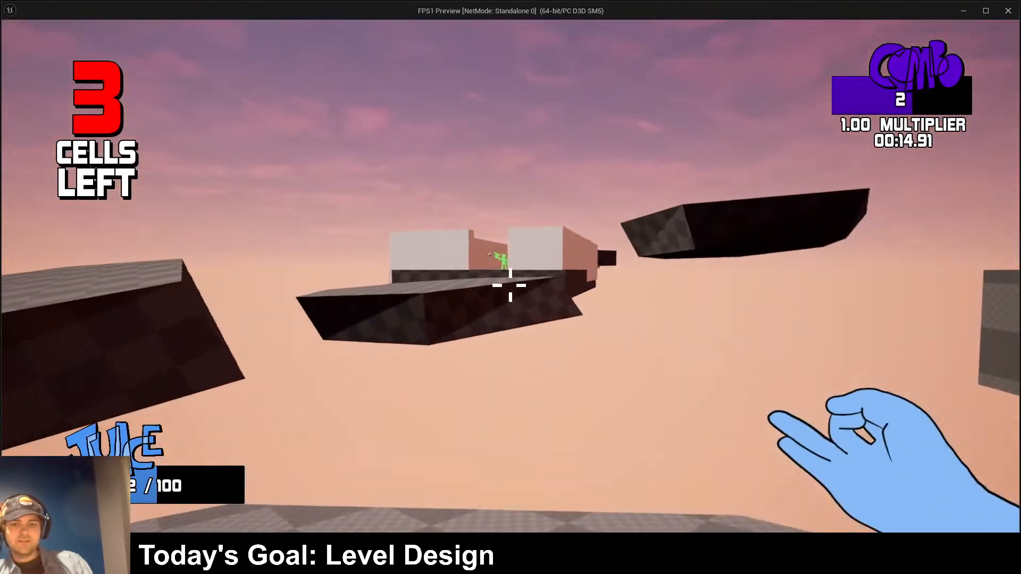
pyautogui.press('w')
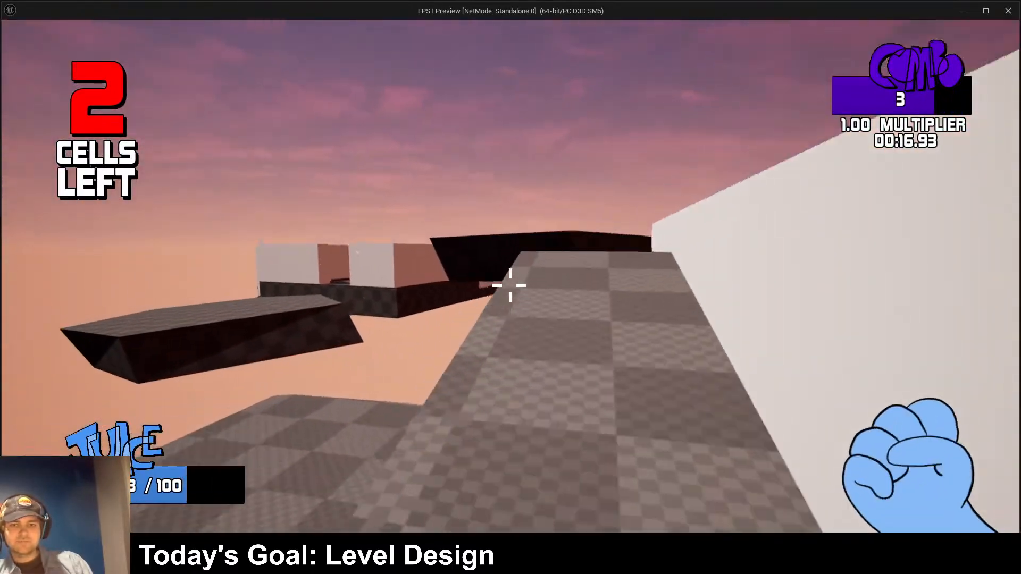
# - Run up the ramp beside the white wall, jump off, and test sniping the far BP_Slapmo beyond the arena
pyautogui.press('w')
pyautogui.press('space')
pyautogui.click(510, 285)
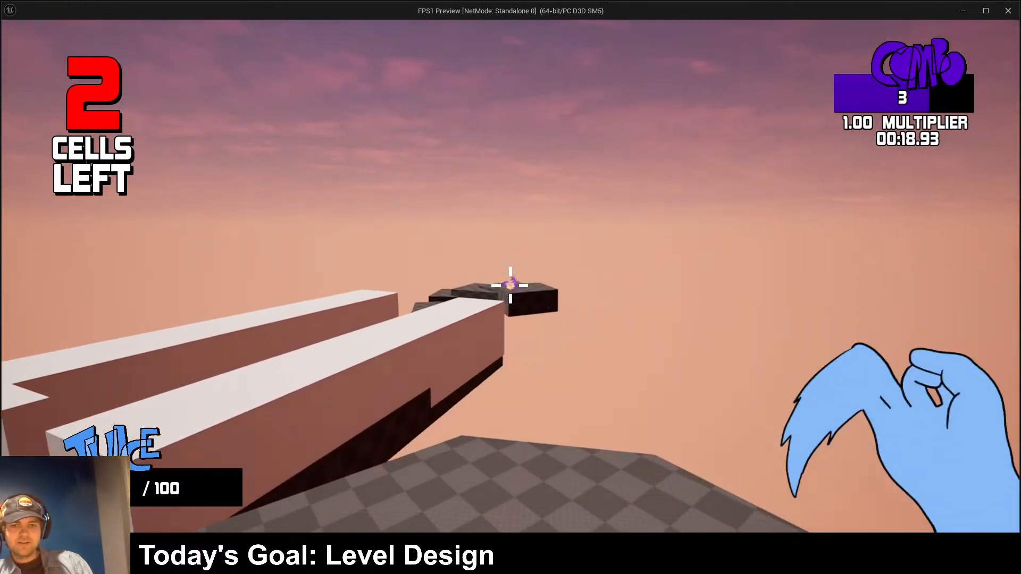
pyautogui.click(510, 285)
pyautogui.press('w')
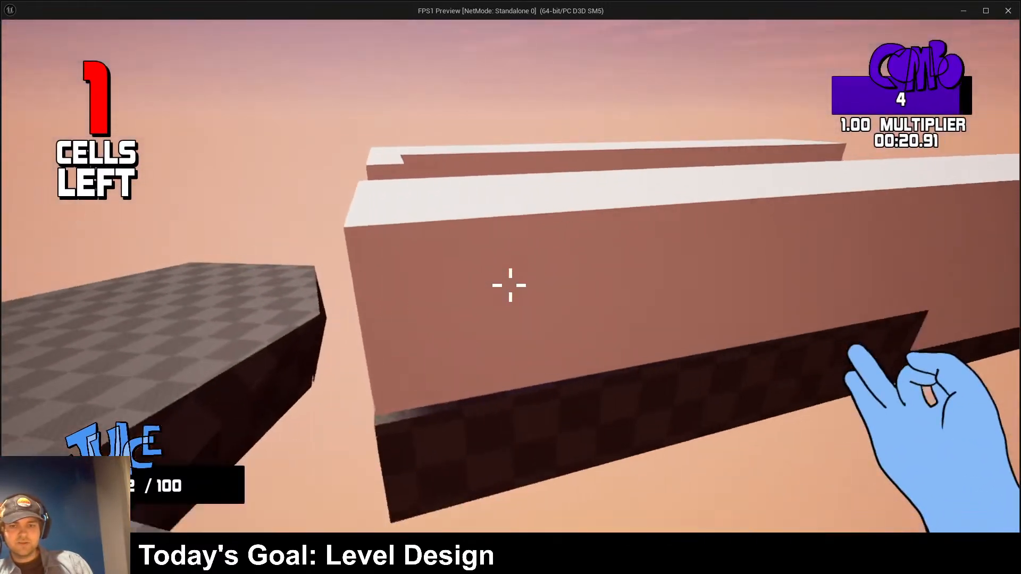
# - Enter the walled arena, test shooting the remaining BP_Gunther, and run out past it towards the platforms
pyautogui.press('space')
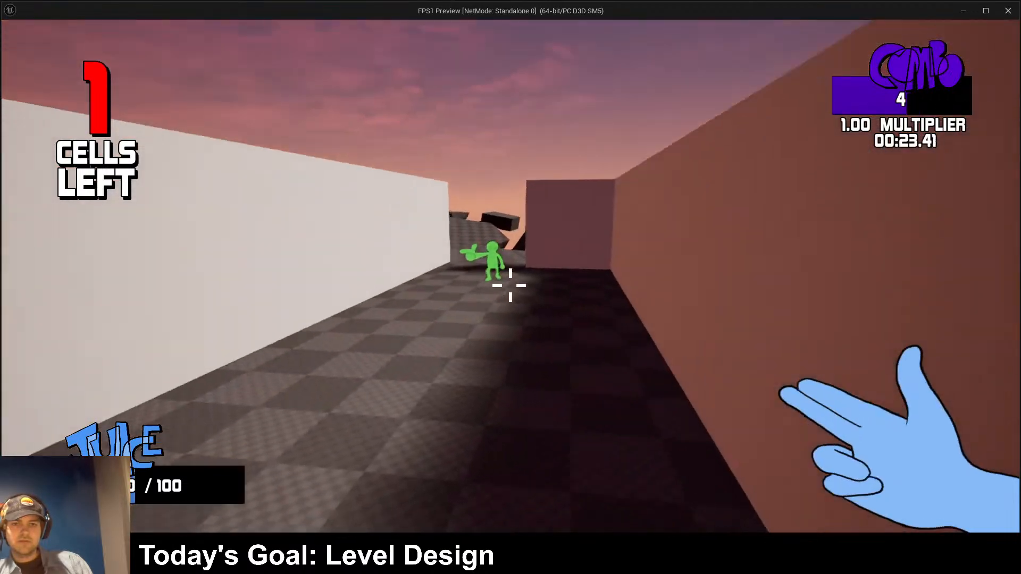
pyautogui.click(510, 285)
pyautogui.press('w')
pyautogui.press('space')
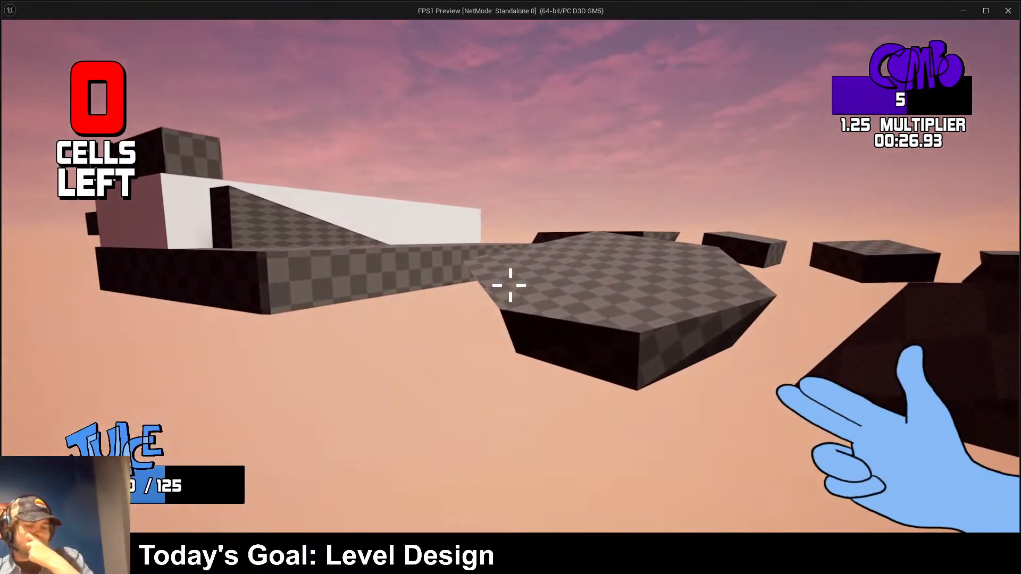
# - Test the return flow from the arena over the platforms and back onto the ramp, and end the play-test
pyautogui.press('w')
pyautogui.press('w')
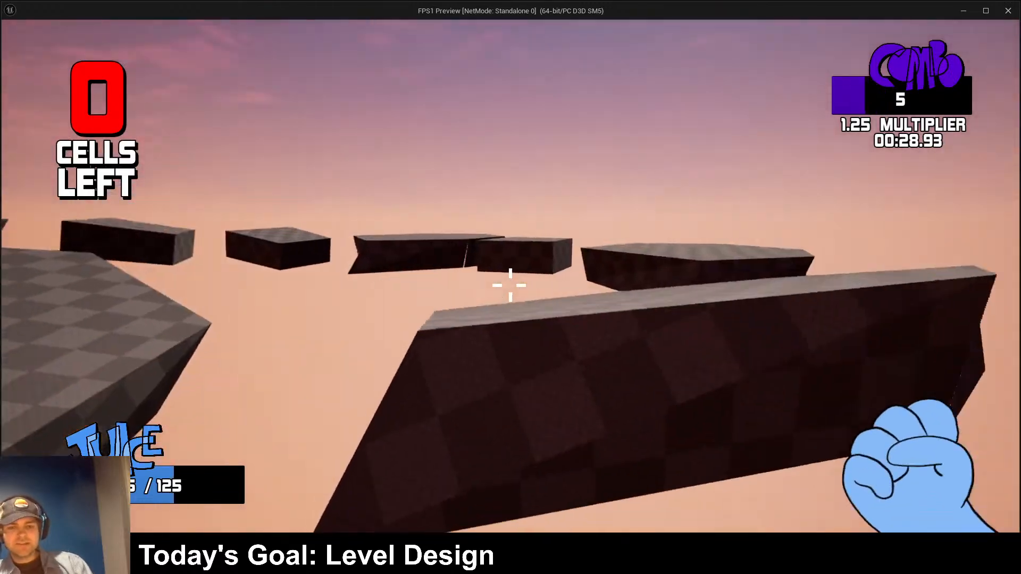
pyautogui.click(510, 285)
pyautogui.press('w')
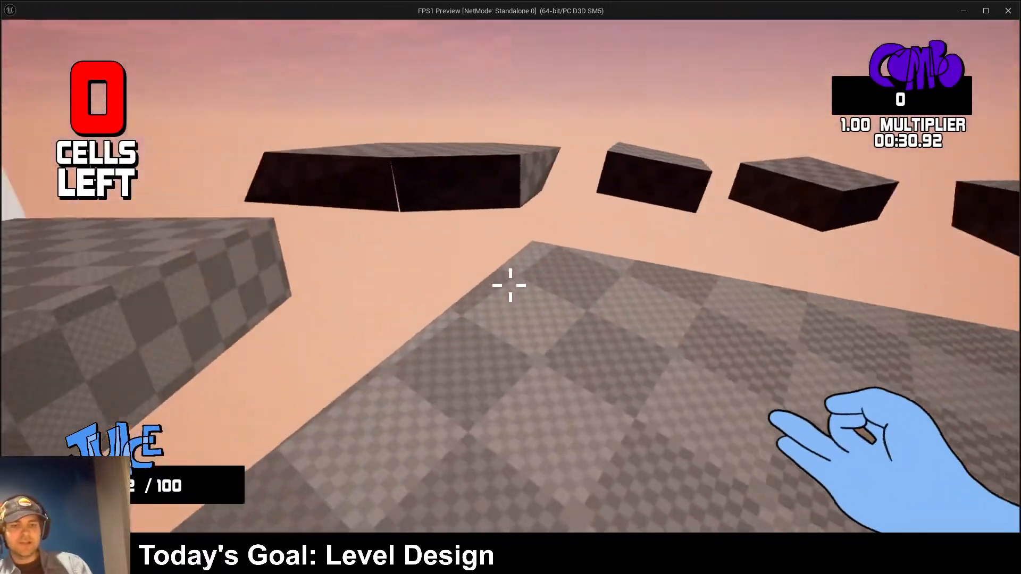
pyautogui.press('space')
pyautogui.press('w')
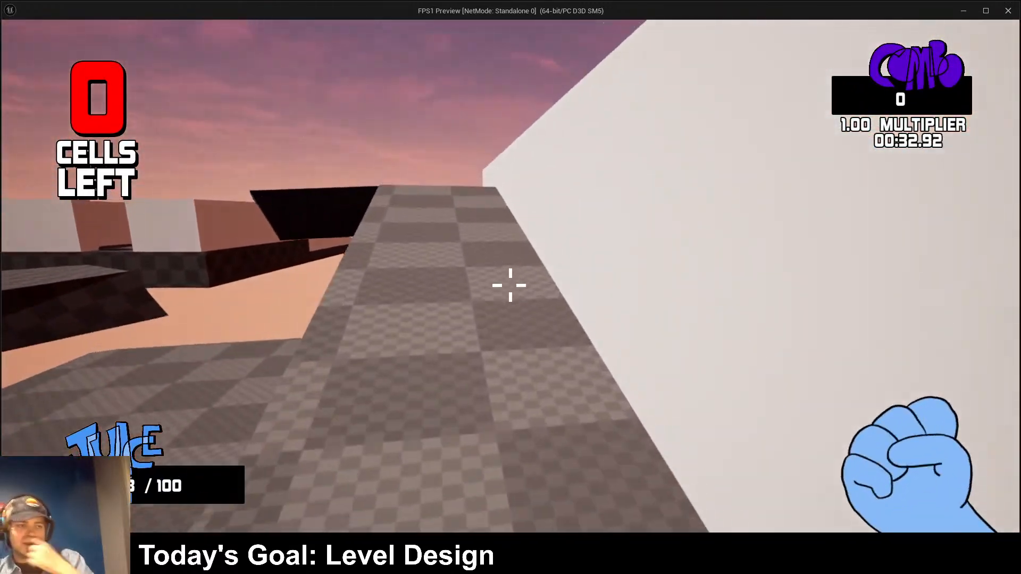
pyautogui.press('Escape')
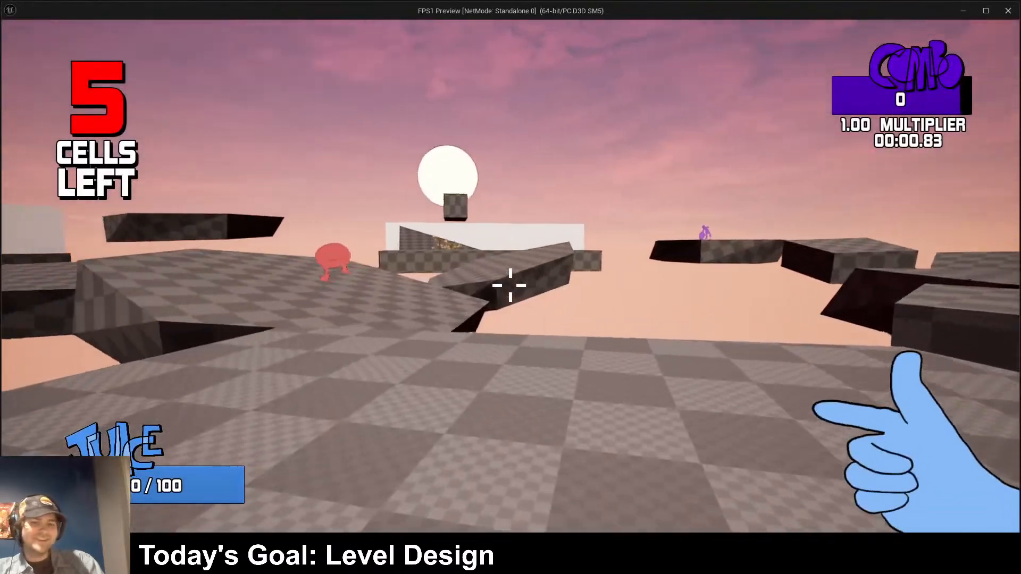
# - Test shooting down BP_Bouncer2 with repeated shots from the starting platform, and end the play-test
pyautogui.click(510, 285)
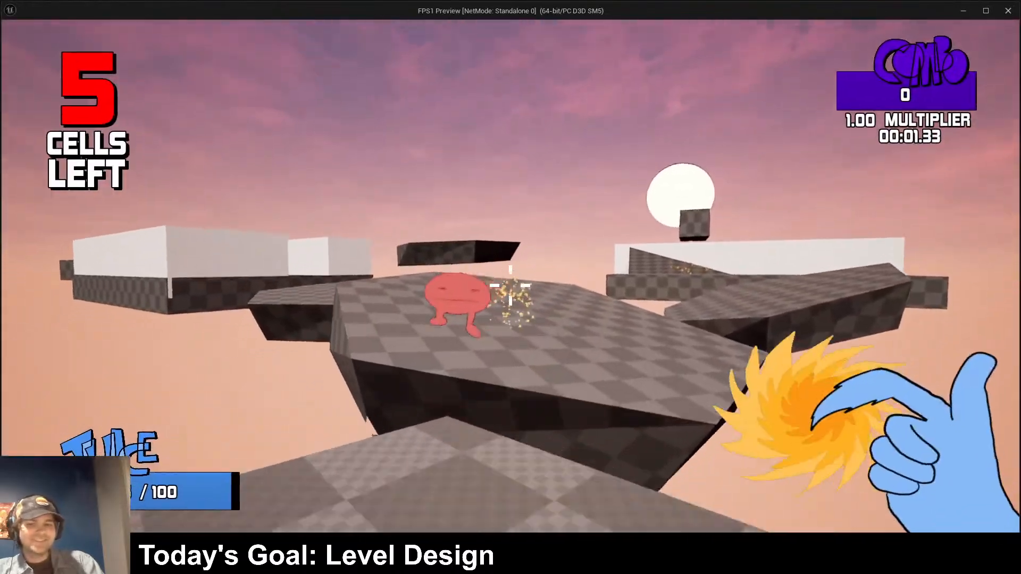
pyautogui.click(511, 285)
pyautogui.click(511, 285)
pyautogui.click(511, 285)
pyautogui.click(511, 286)
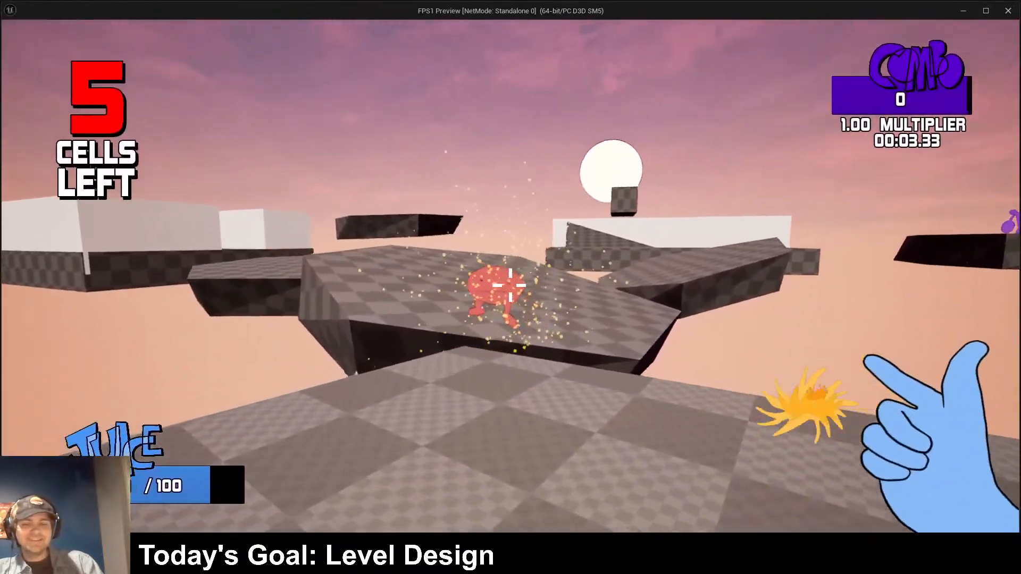
pyautogui.click(511, 286)
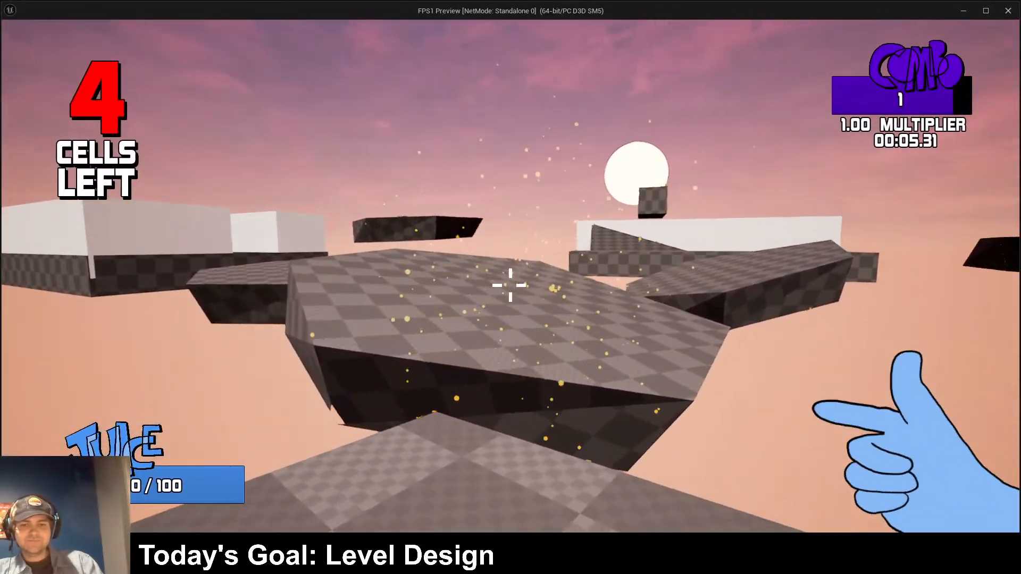
pyautogui.press('Escape')
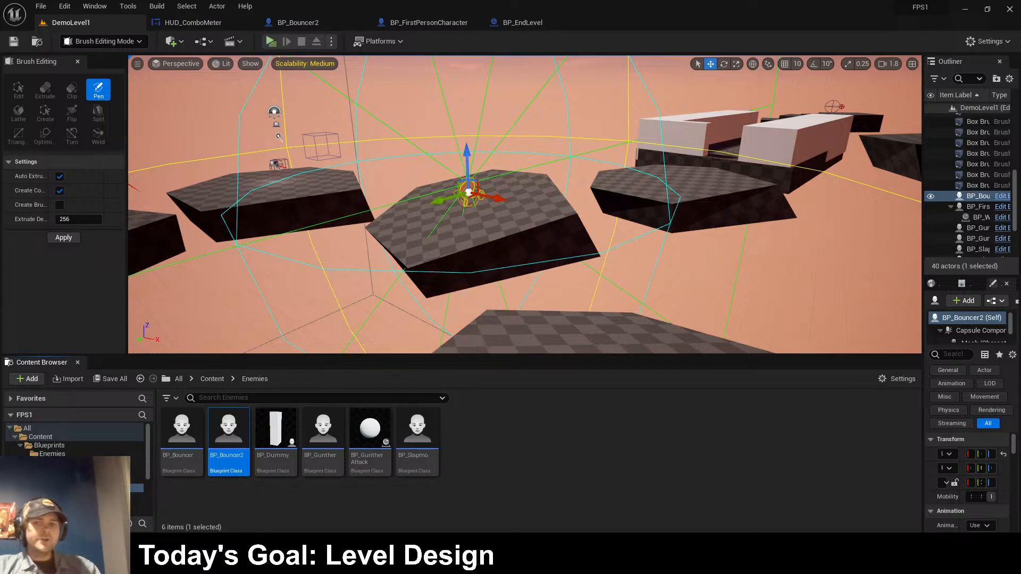
# - Play-test the jumps across the starting platforms towards the first BP_Slapmo without firing, and end the play-test
pyautogui.click(271, 41)
pyautogui.press('w')
pyautogui.press('space')
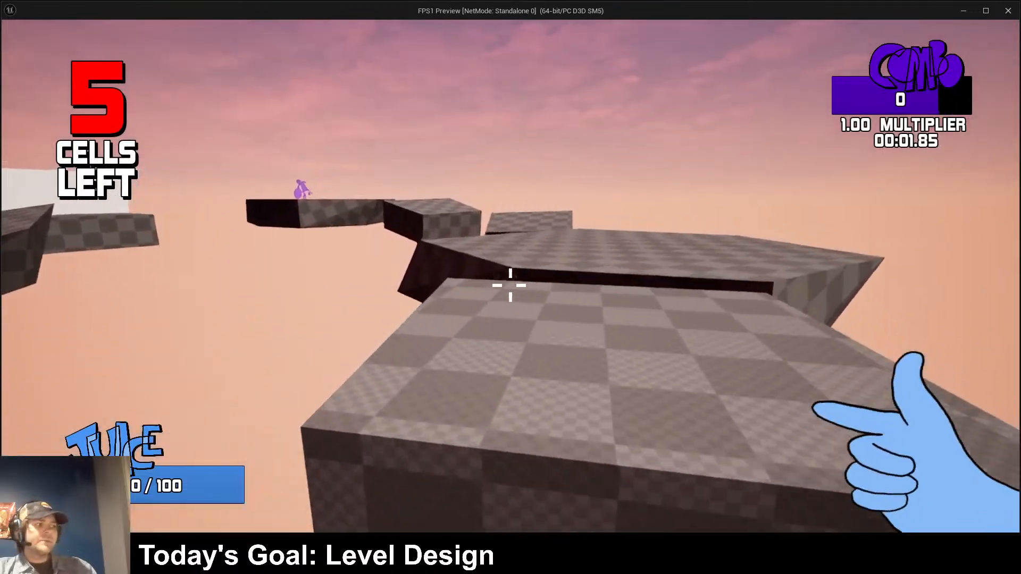
pyautogui.press('space')
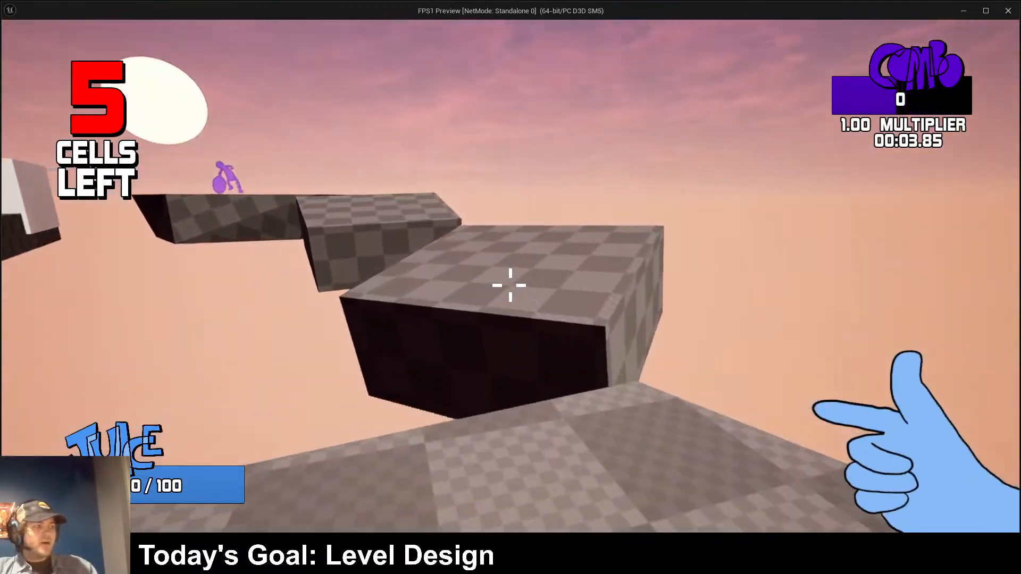
pyautogui.press('space')
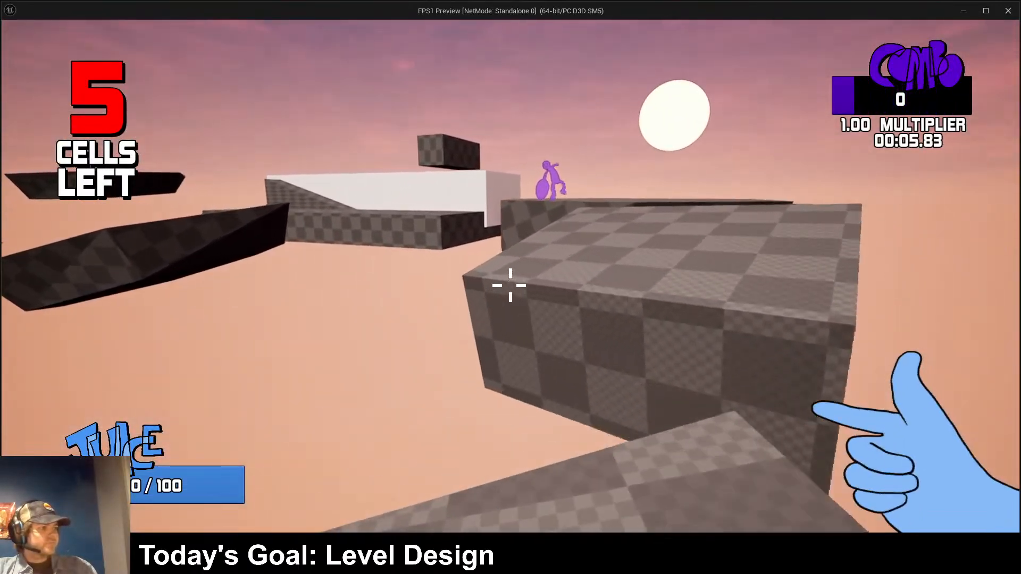
pyautogui.press('Escape')
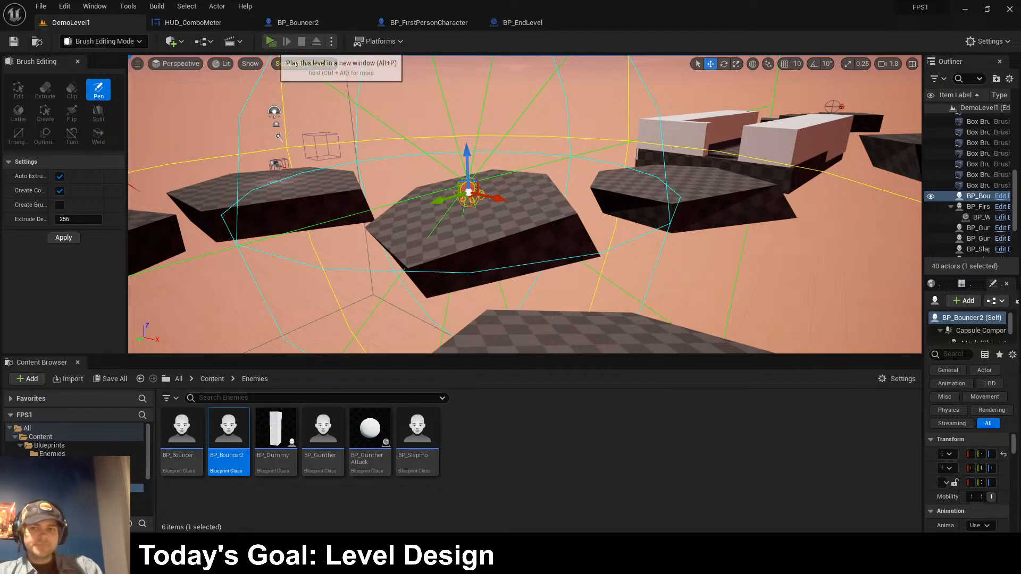
# - Play-test approaching BP_Bouncer2 and moving back and forth around it at close range, and end the play-test
pyautogui.click(271, 41)
pyautogui.press('w')
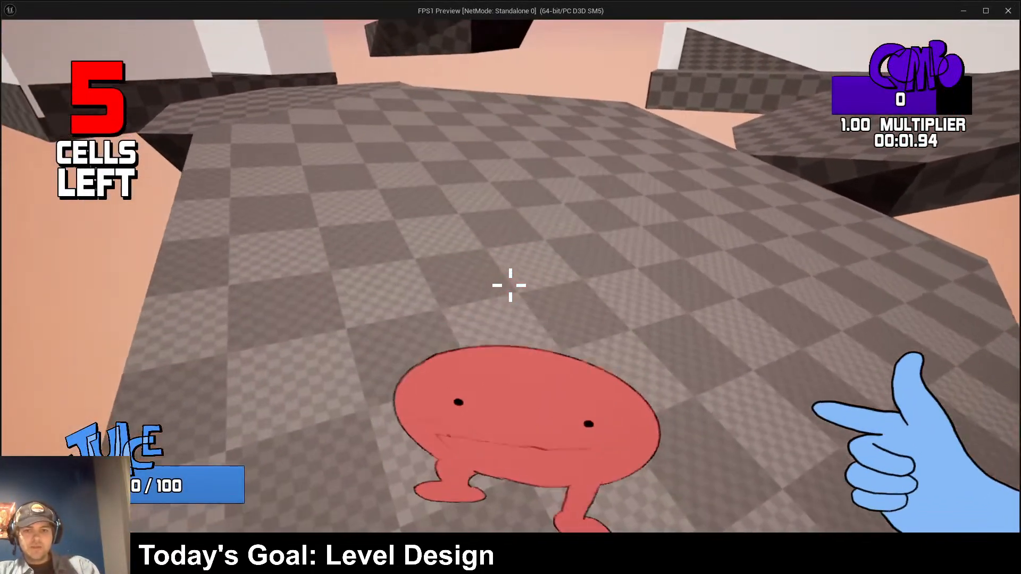
pyautogui.press('s')
pyautogui.press('w')
pyautogui.press('w')
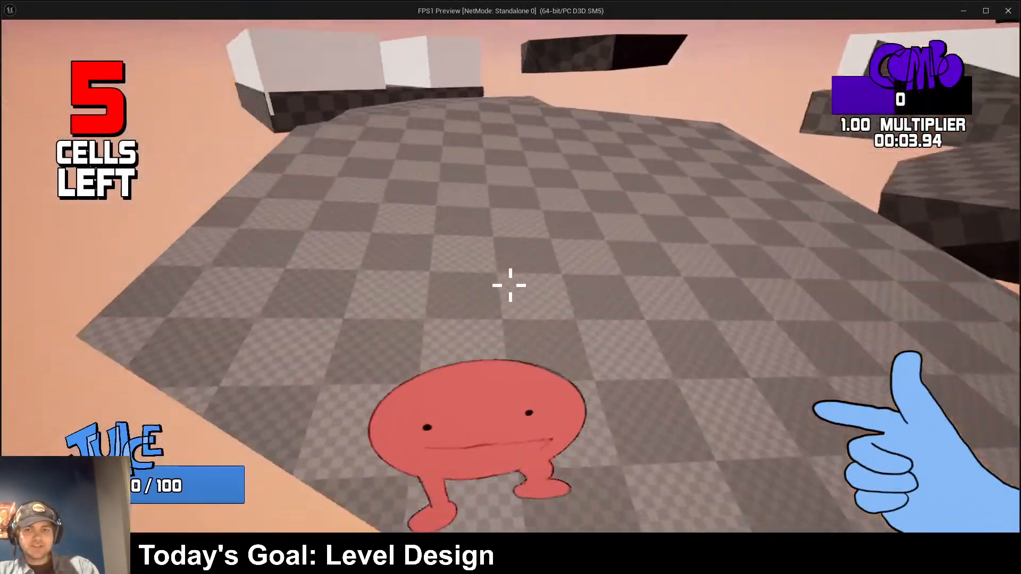
pyautogui.press('Escape')
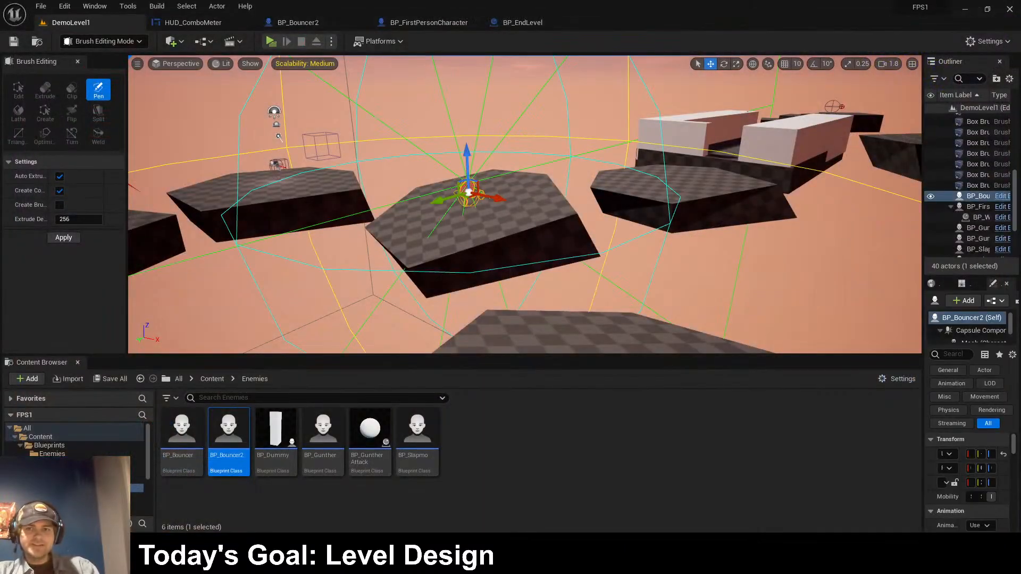
# - Play-test the jump route to the first BP_Slapmo with another weapon selected, attack it up close, and end the play-test
pyautogui.click(272, 40)
pyautogui.press('w')
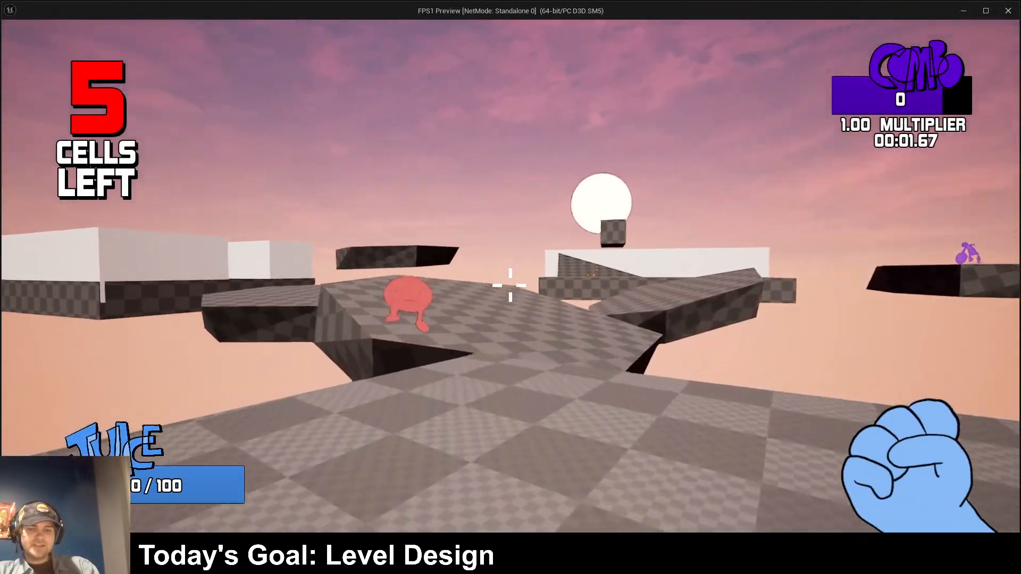
pyautogui.press('space')
pyautogui.press('w')
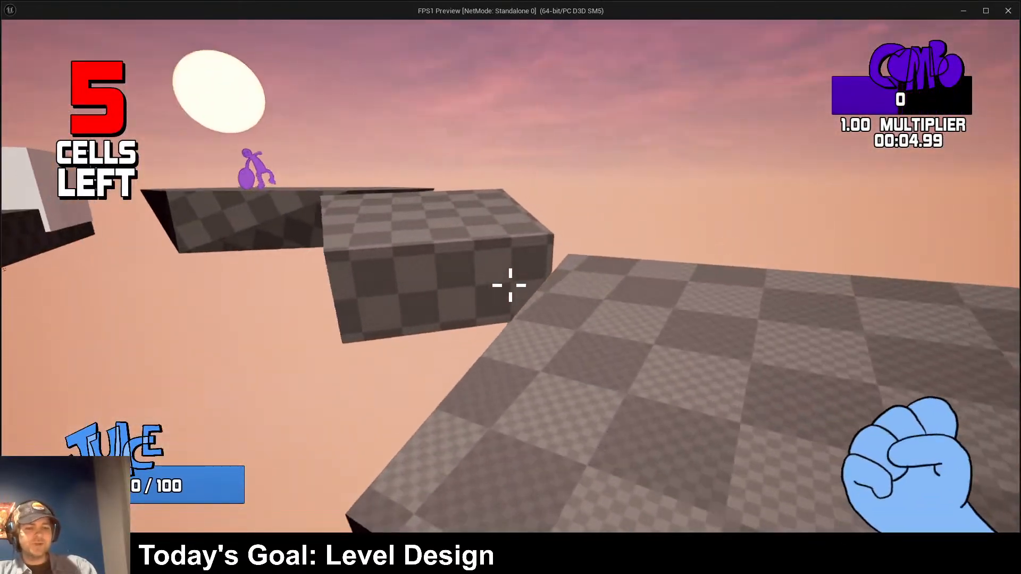
pyautogui.press('w')
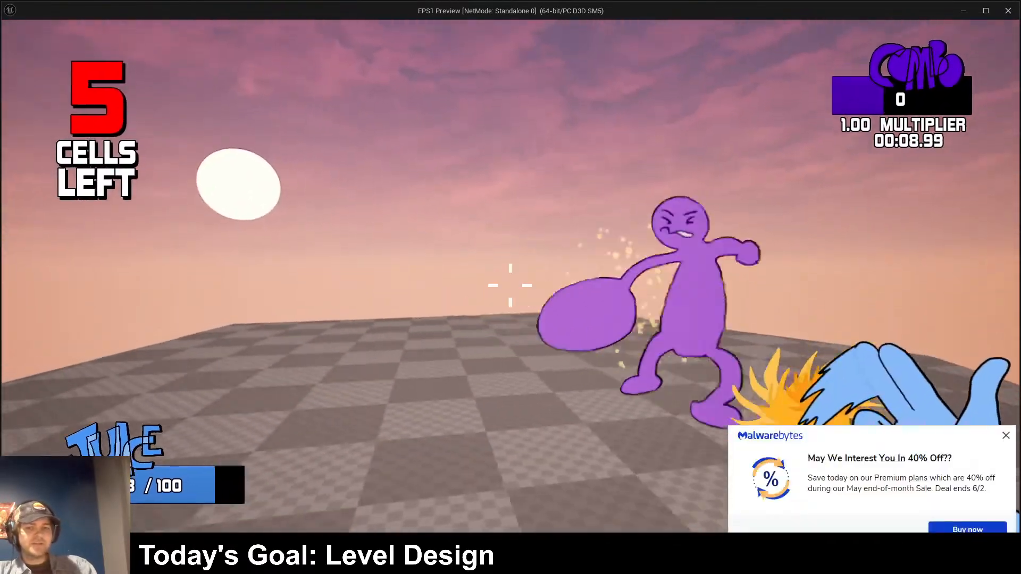
pyautogui.press('Escape')
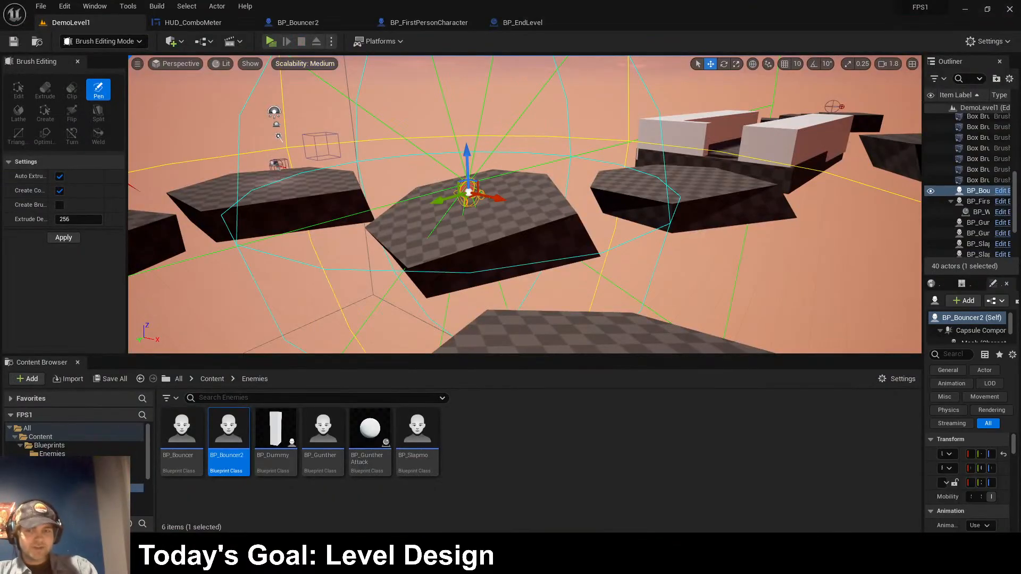
# - Play-test the jump route from the starting platforms to the first BP_Slapmo, and shoot it down along the way
pyautogui.click(271, 42)
pyautogui.press('w')
pyautogui.press('space')
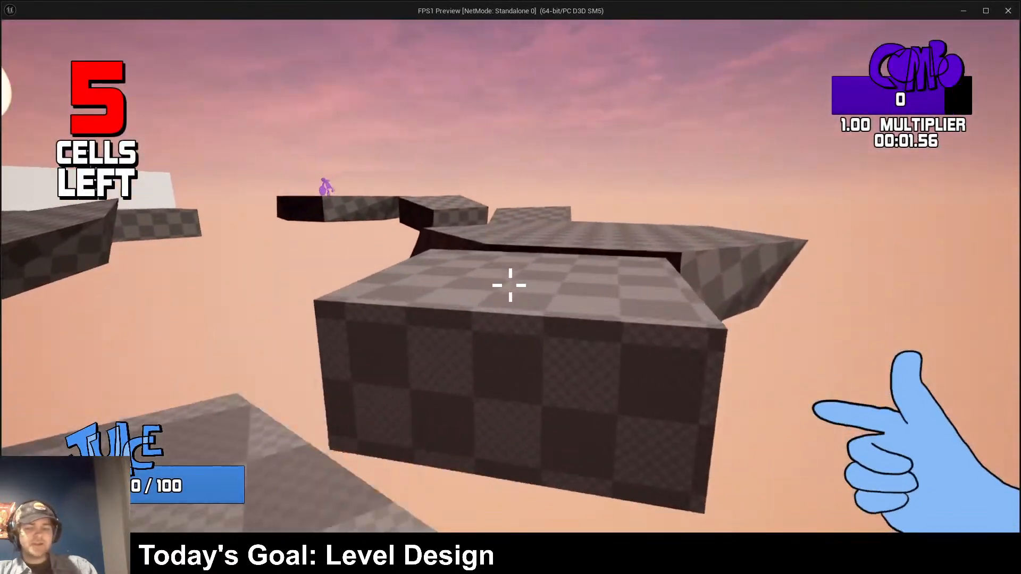
pyautogui.press('w')
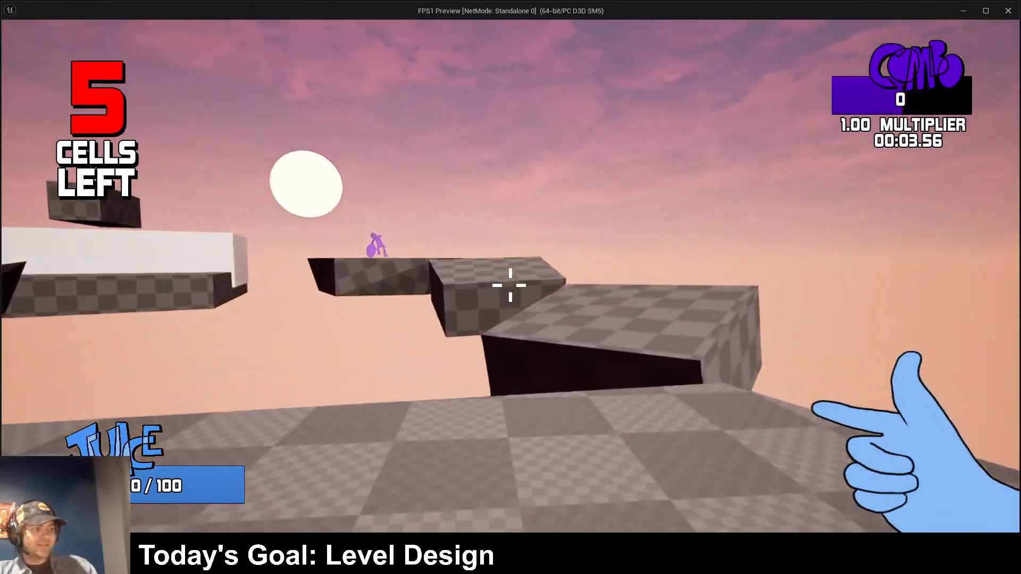
pyautogui.press('space')
pyautogui.click(511, 285)
pyautogui.press('space')
pyautogui.press('w')
pyautogui.click(511, 286)
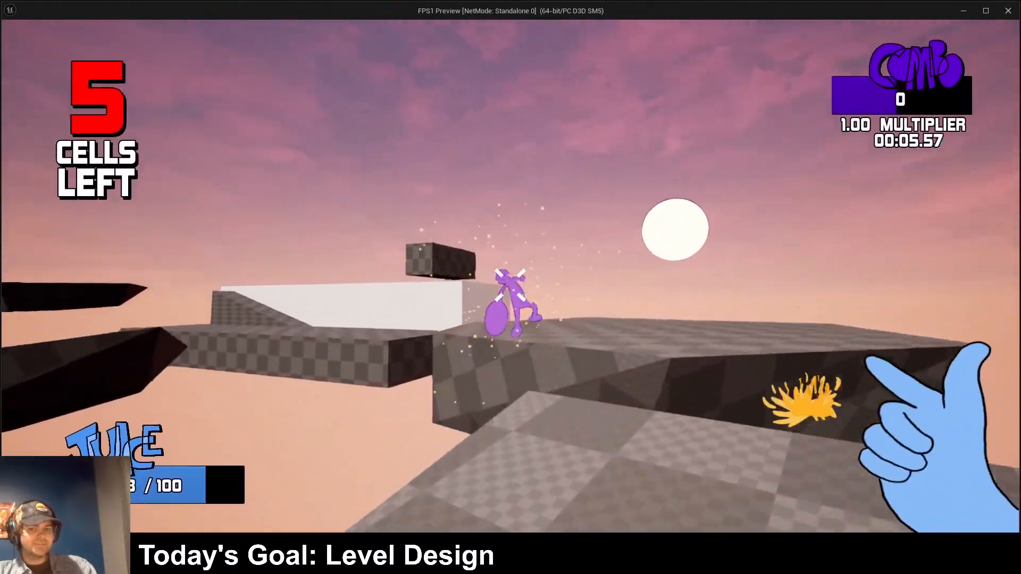
pyautogui.press('space')
pyautogui.click(510, 285)
pyautogui.click(510, 285)
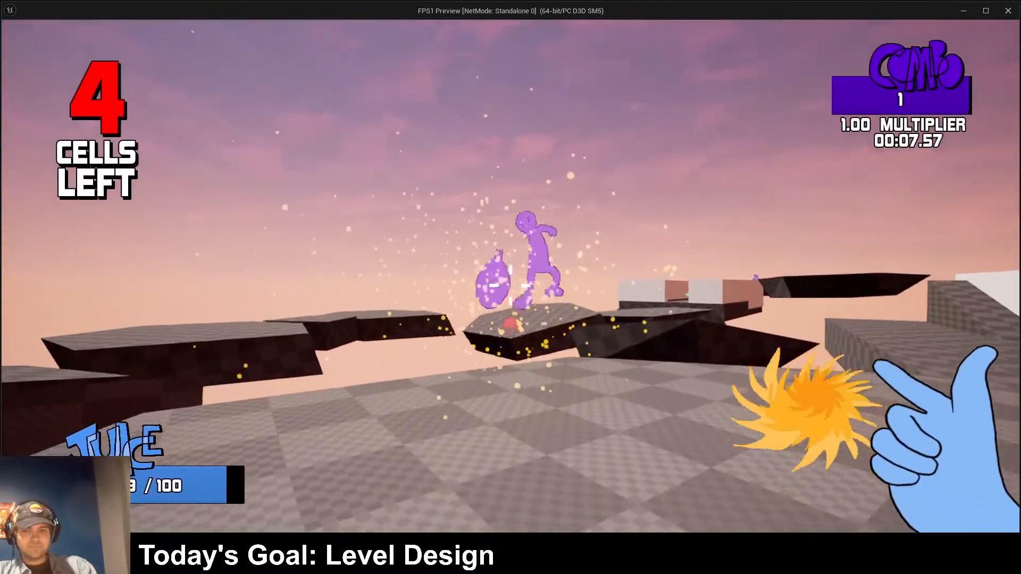
# - Continue the play-test onto the large platform alongside the white wall, and end the play-test
pyautogui.press('w')
pyautogui.press('space')
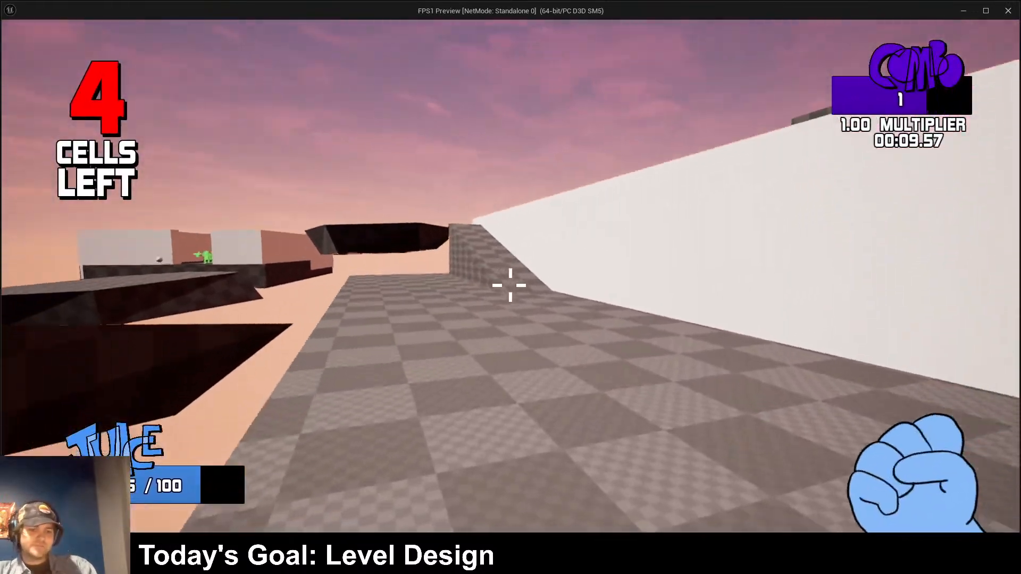
pyautogui.press('Escape')
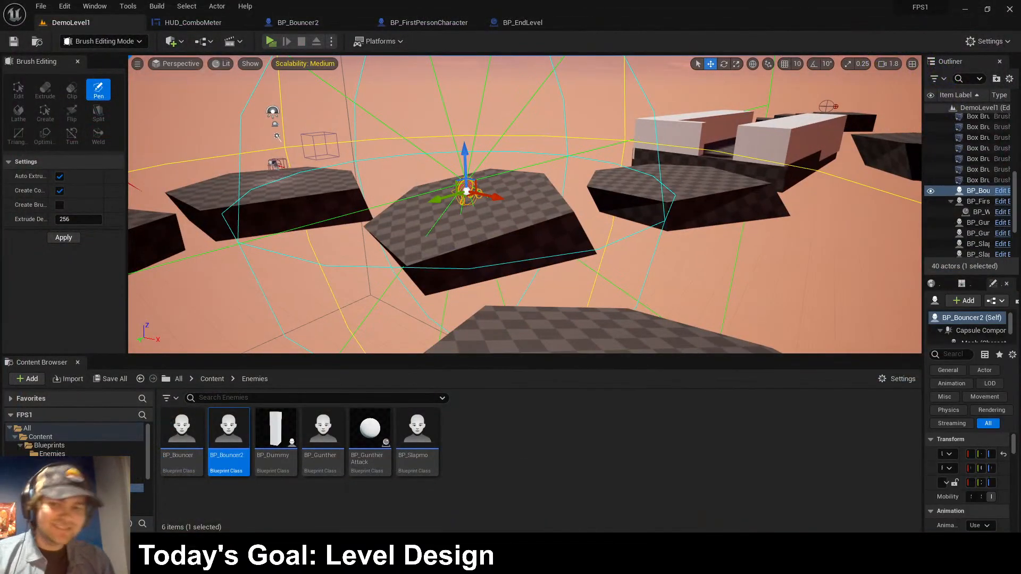
pyautogui.moveTo(525, 204)
pyautogui.mouseDown(button='right')
pyautogui.moveTo(553, 209)
pyautogui.moveTo(531, 206)
pyautogui.mouseUp(button='right')
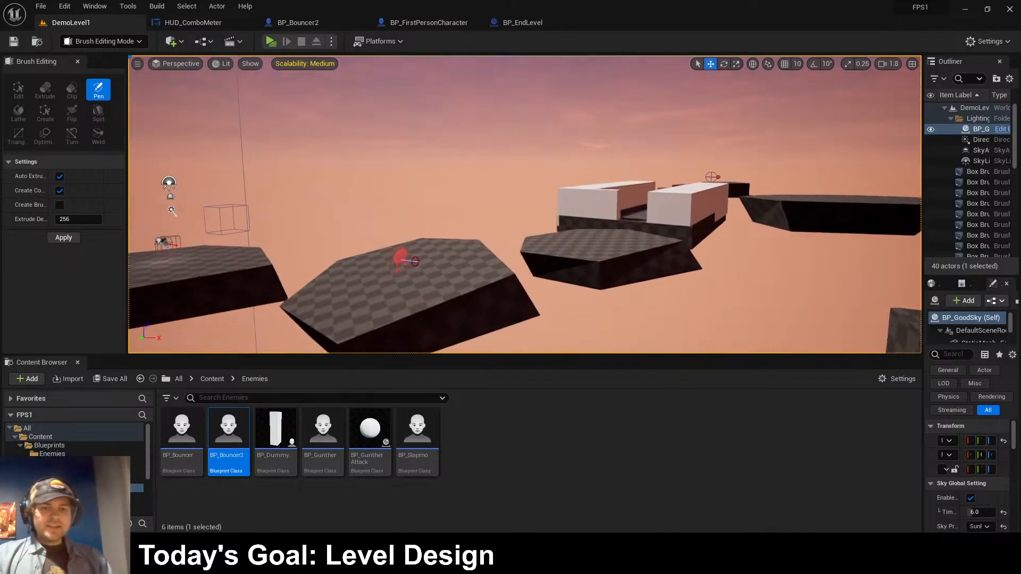
pyautogui.moveTo(524, 205); pyautogui.dragTo(642, 213, button='right')
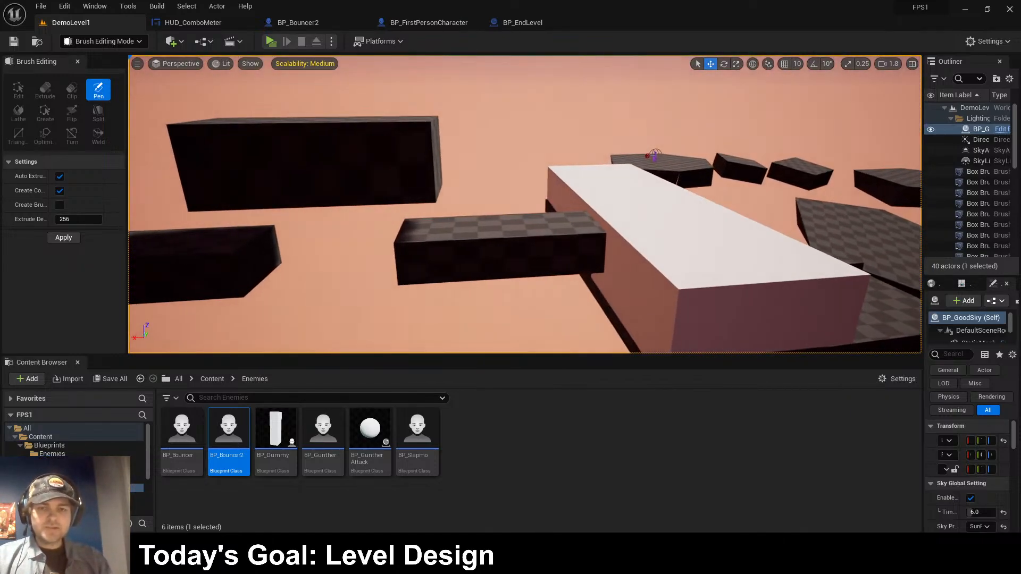
pyautogui.click(314, 163)
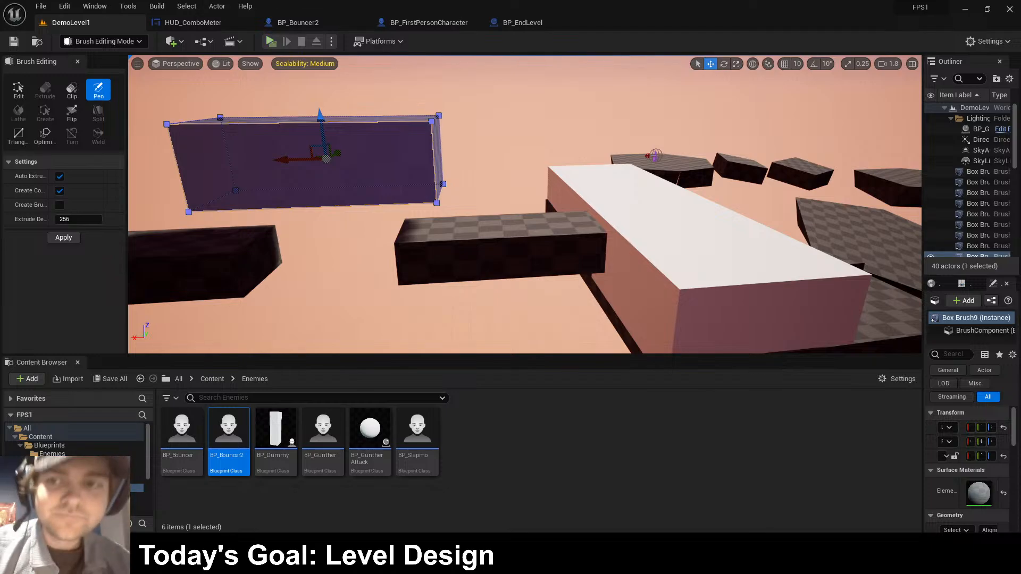
# - Play-test the route over the jump platforms and the white wall to the narrow platforms behind it, and end the play-test
pyautogui.click(271, 42)
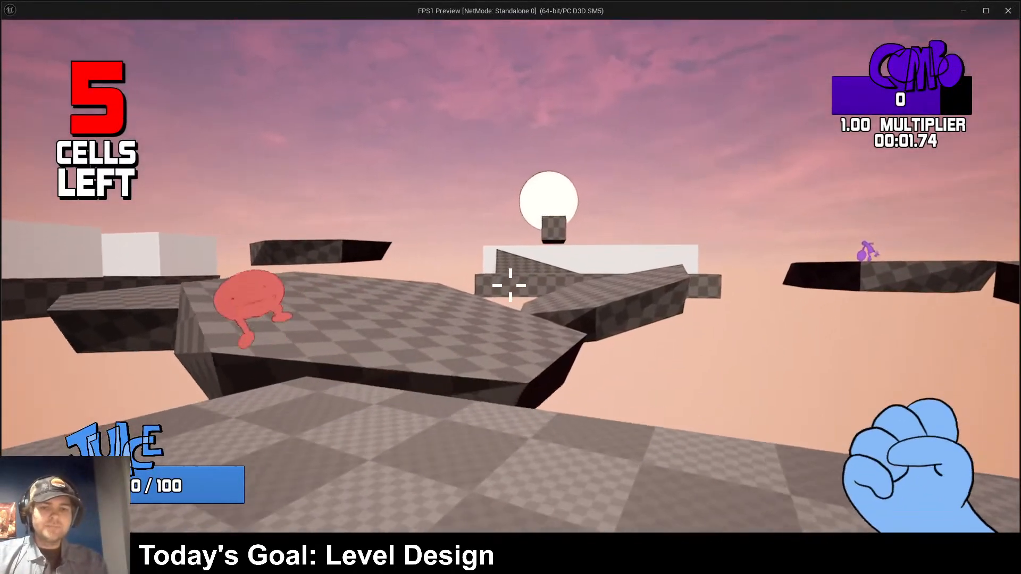
pyautogui.press('w')
pyautogui.press('space')
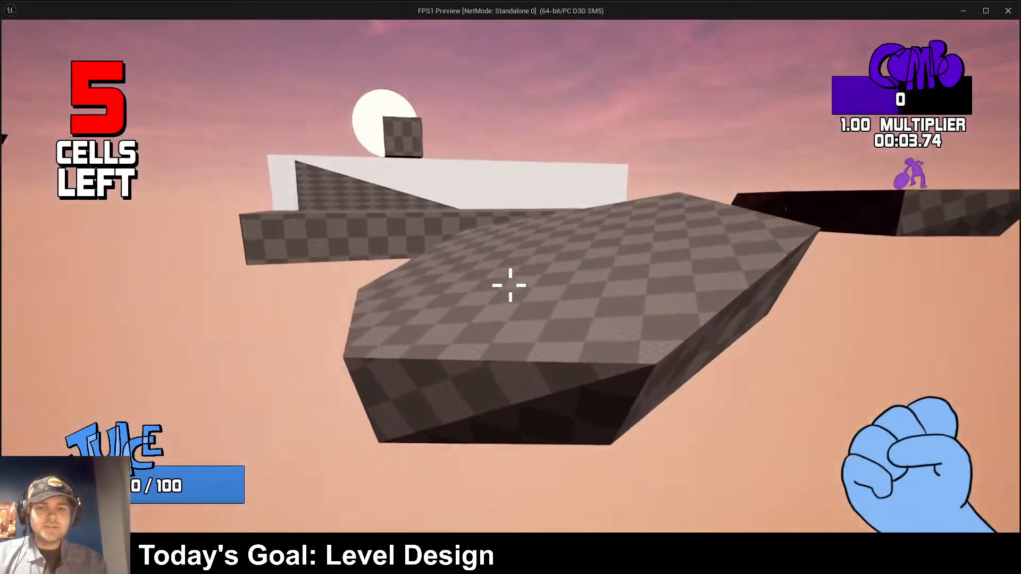
pyautogui.press('w')
pyautogui.press('shift')
pyautogui.press('space')
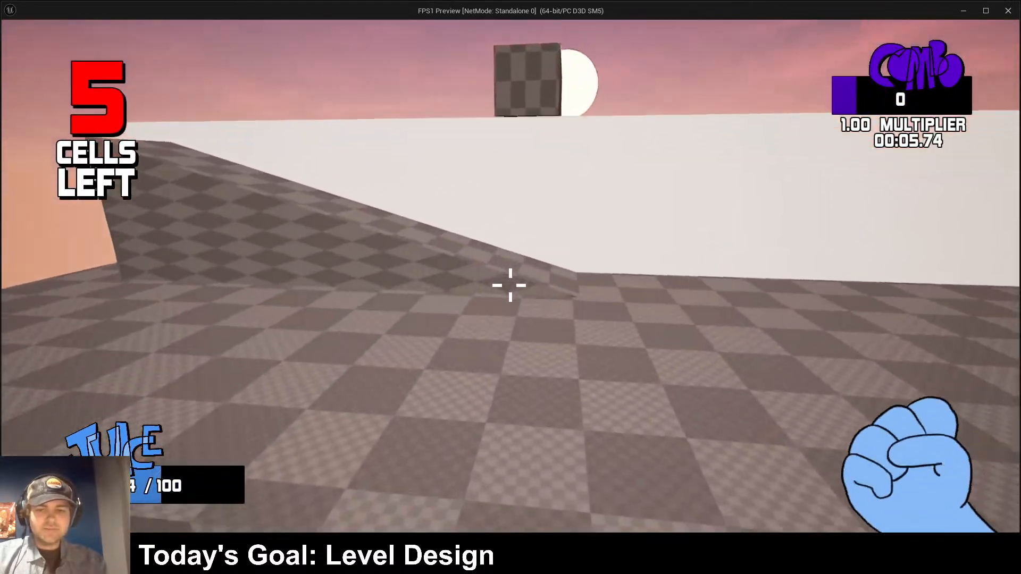
pyautogui.press('w')
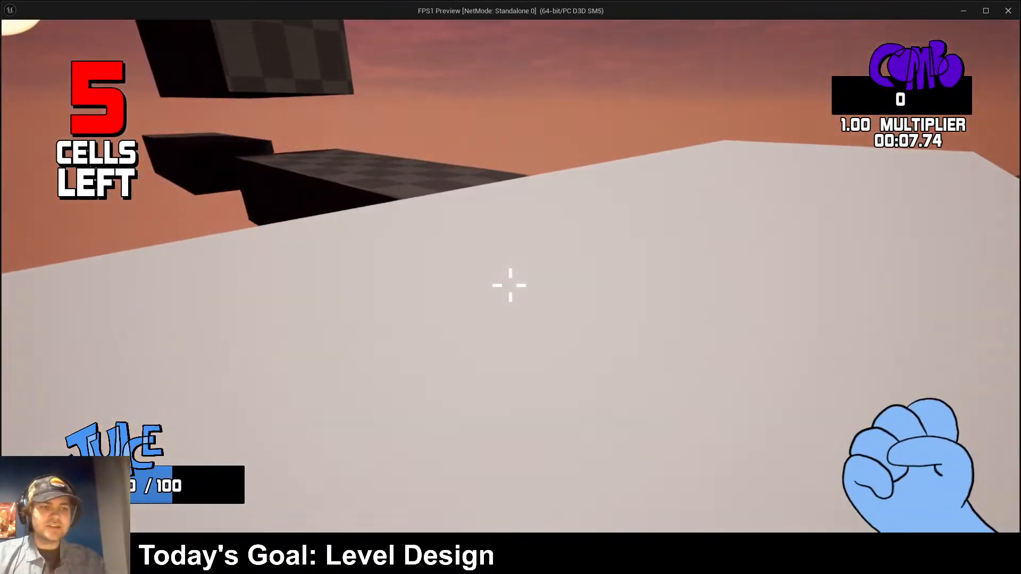
pyautogui.press('w')
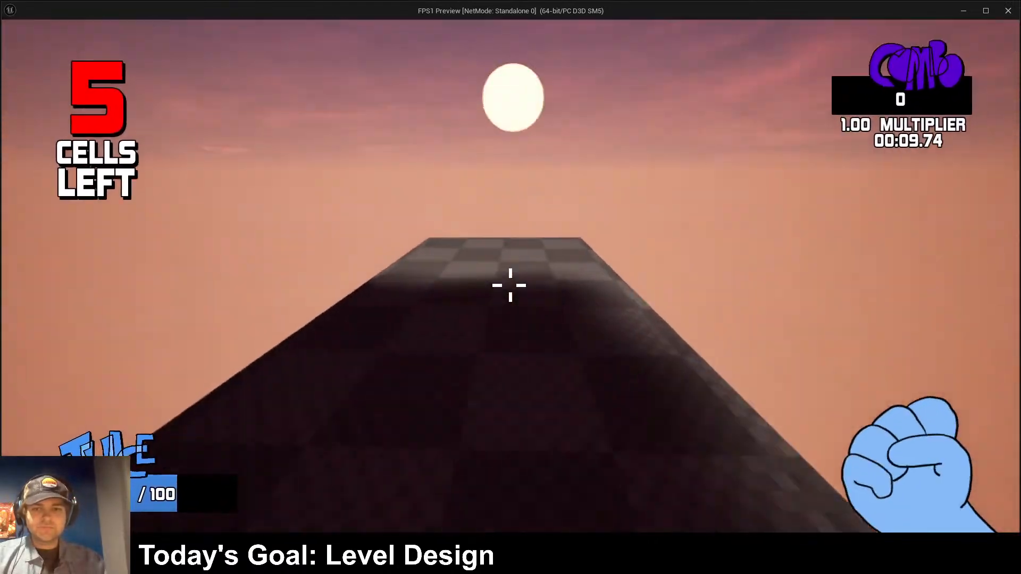
pyautogui.press('w')
pyautogui.press('Escape')
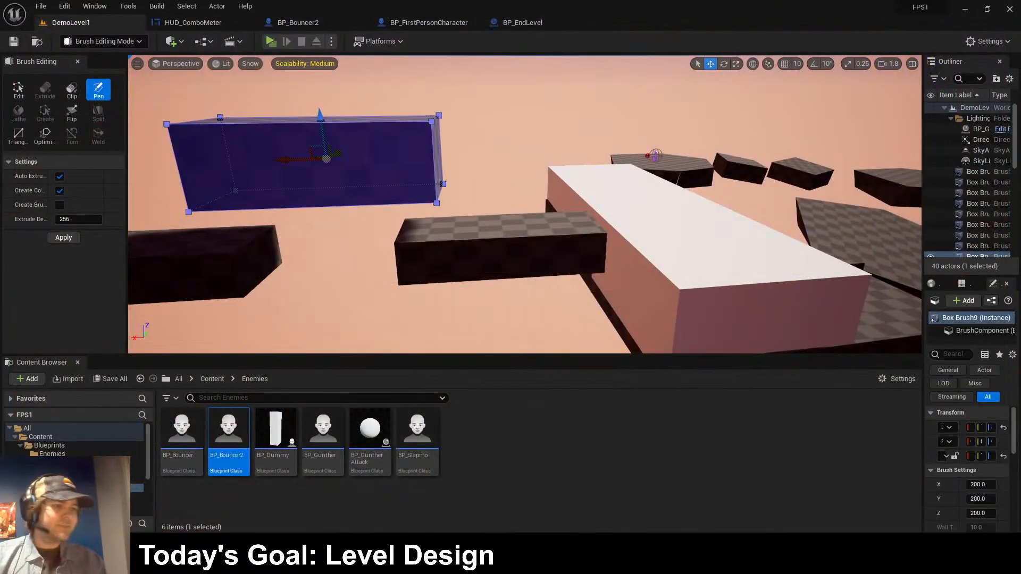
pyautogui.click(510, 287)
pyautogui.press('w')
pyautogui.moveTo(510, 287); pyautogui.dragTo(521, 295, button='right')
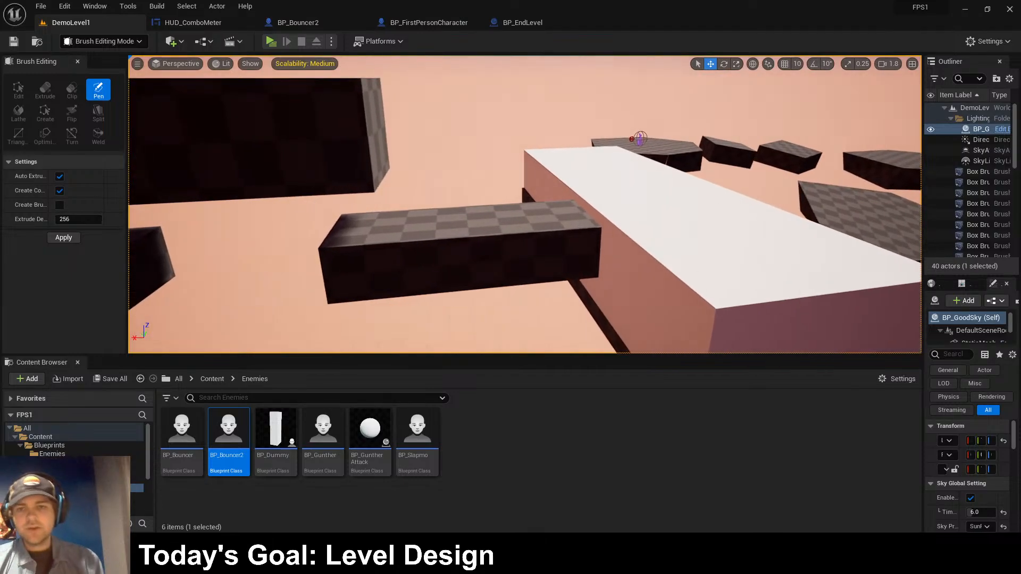
pyautogui.click(458, 261)
pyautogui.hotkey('ctrl', 'd')
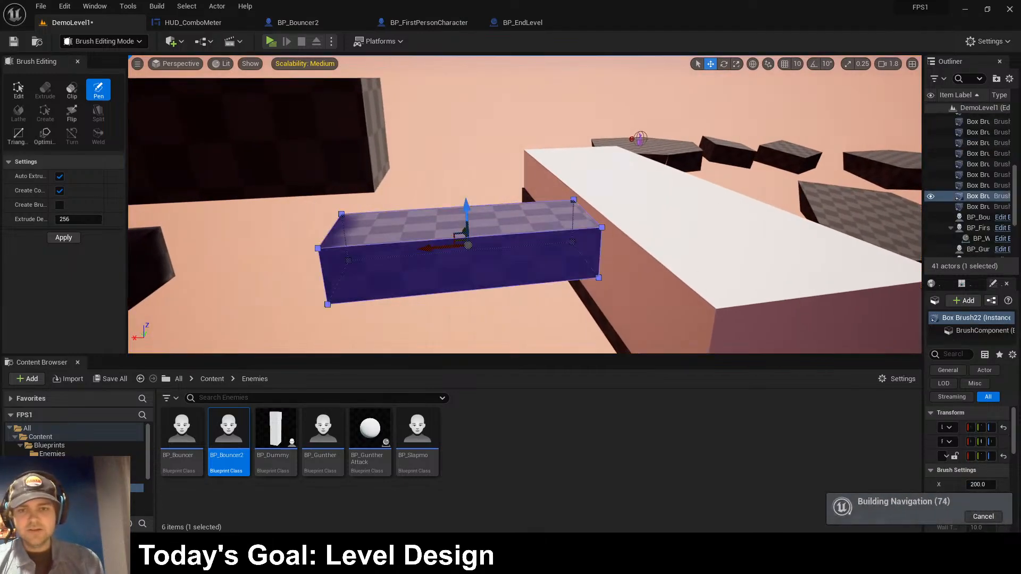
pyautogui.press('d')
pyautogui.moveTo(458, 260); pyautogui.dragTo(340, 259, button='right')
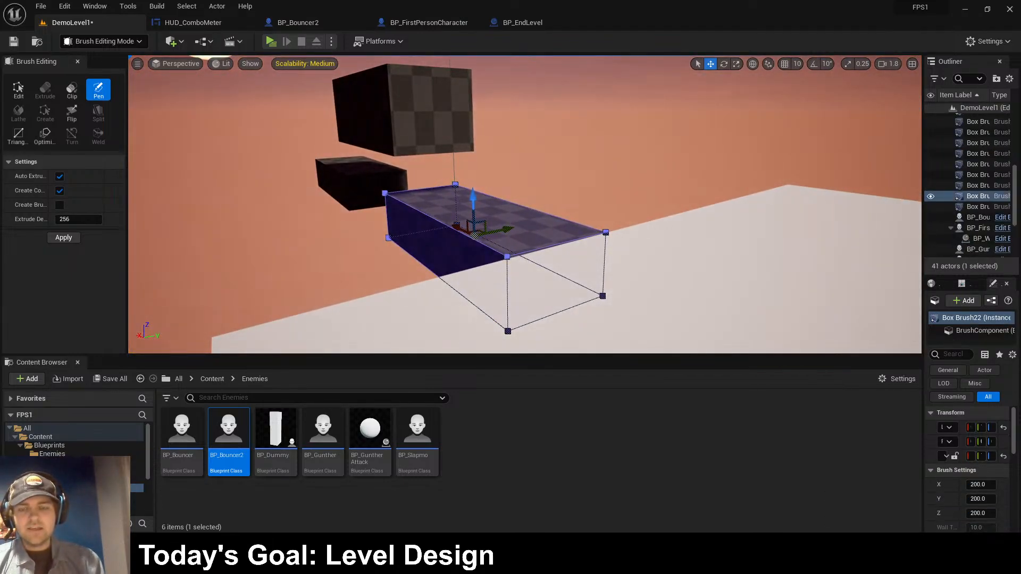
pyautogui.hotkey('ctrl', 'z')
# - Place a copy of the large white wall cube beside the narrow platforms behind the wall
pyautogui.click(532, 159)
pyautogui.moveTo(531, 159); pyautogui.dragTo(561, 149, button='right')
pyautogui.click(584, 297)
pyautogui.click(468, 234)
pyautogui.click(563, 297)
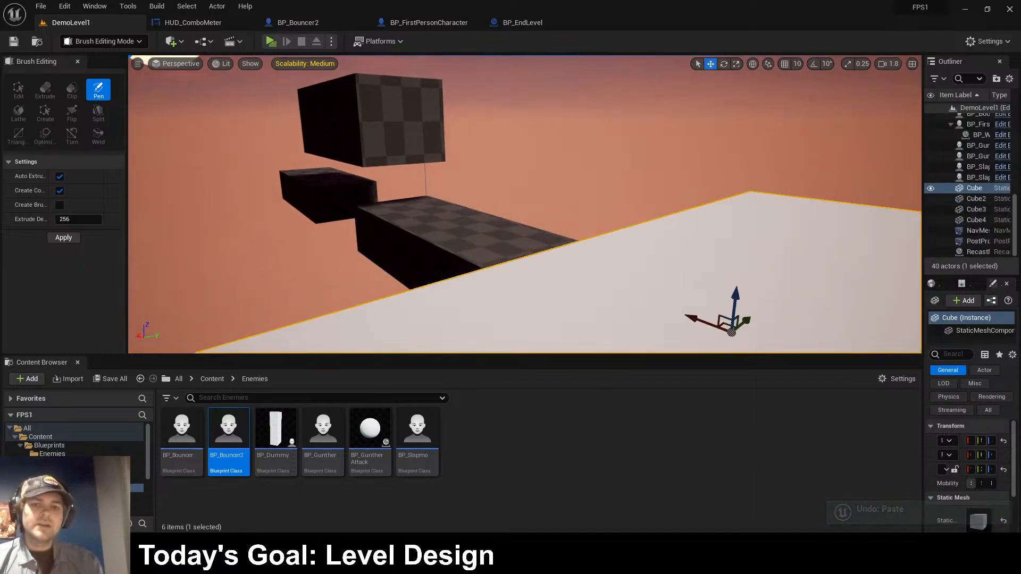
pyautogui.hotkey('ctrl', 'c')
pyautogui.hotkey('ctrl', 'v')
pyautogui.press('f')
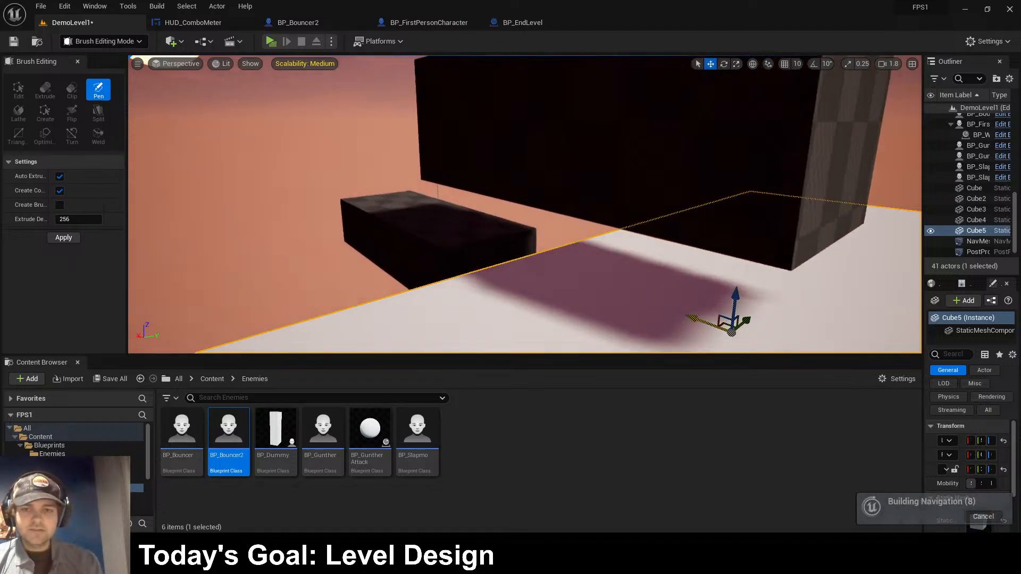
pyautogui.press('r')
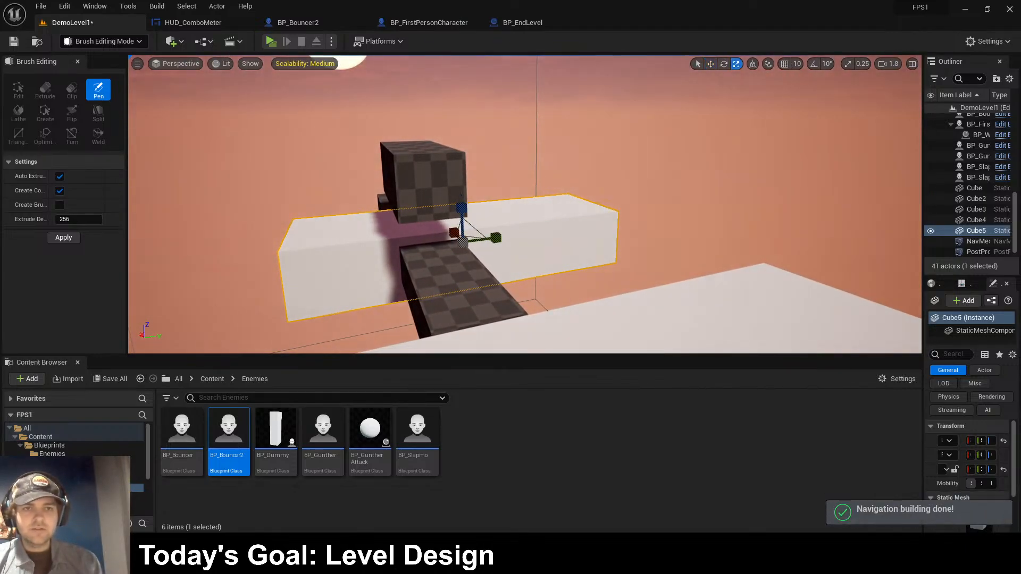
# - Scale the copied cube down along Y and stretch it along X into a long wall running beside the narrow platforms
pyautogui.moveTo(496, 238); pyautogui.dragTo(408, 248)
pyautogui.press('w')
pyautogui.press('a')
pyautogui.moveTo(498, 238); pyautogui.dragTo(686, 252, button='right')
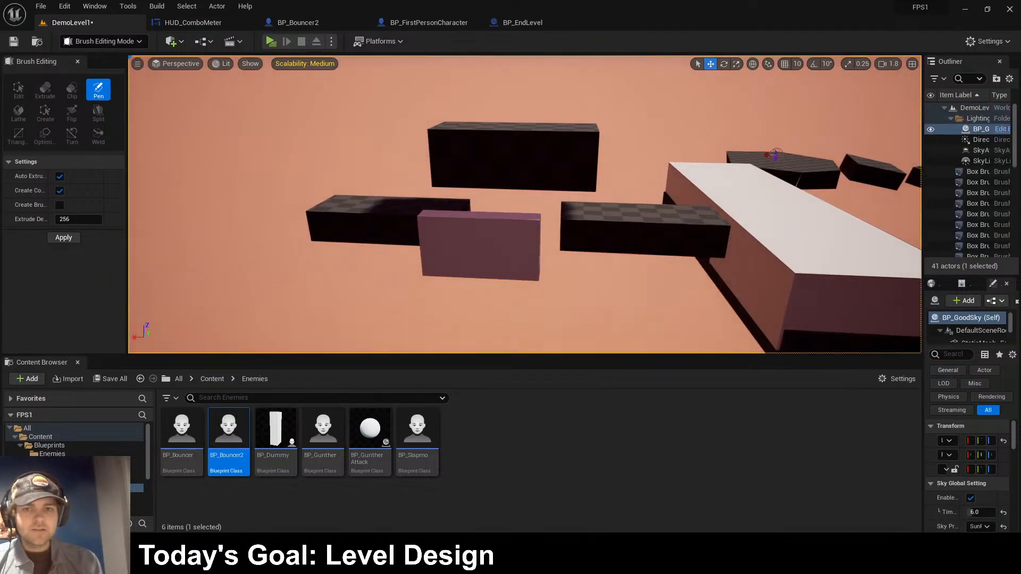
pyautogui.press('r')
pyautogui.moveTo(445, 244); pyautogui.dragTo(316, 241)
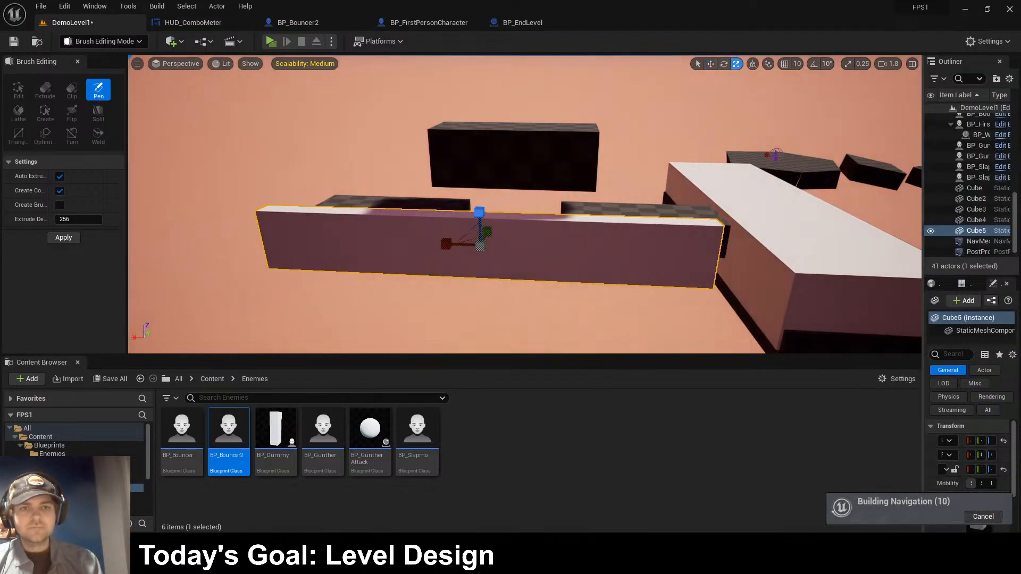
pyautogui.press('w')
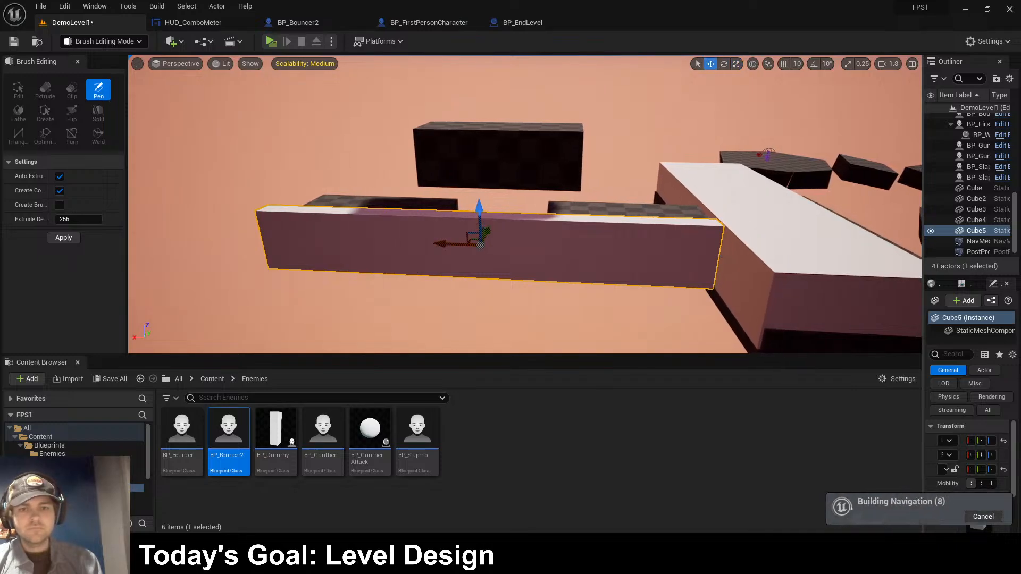
# - Raise the long wall beside the narrow platforms and place a copy of it on their opposite side to form a corridor
pyautogui.press('d')
pyautogui.moveTo(440, 243); pyautogui.dragTo(297, 247, button='right')
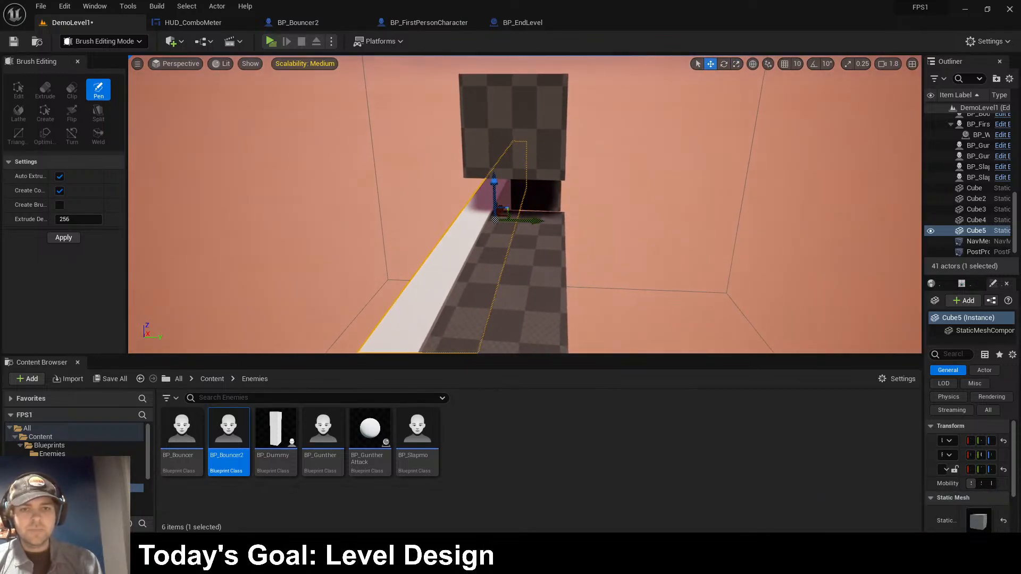
pyautogui.keyDown('shift'); pyautogui.moveTo(494, 181); pyautogui.dragTo(494, 99); pyautogui.keyUp('shift')
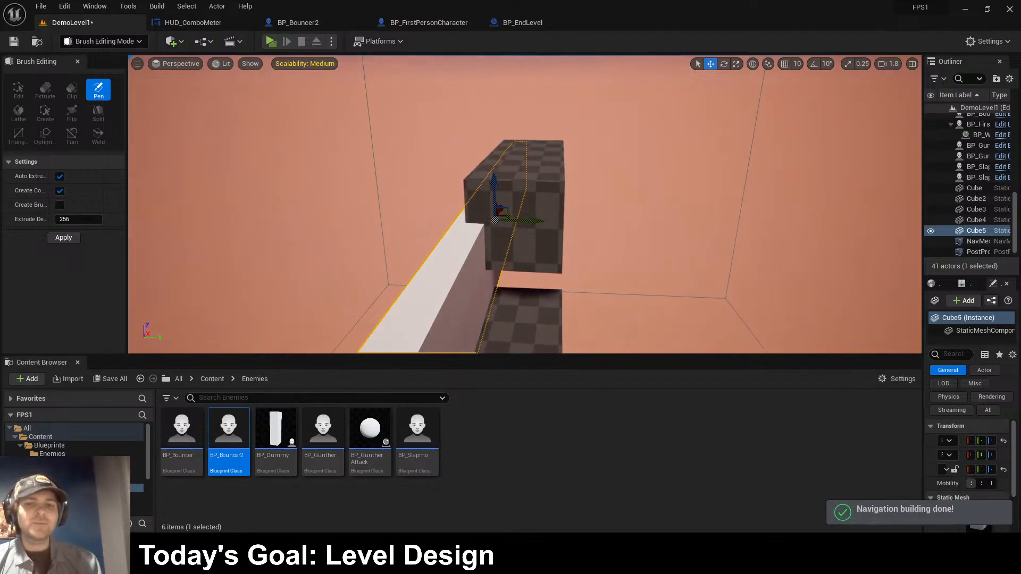
pyautogui.keyDown('alt'); pyautogui.keyDown('shift'); pyautogui.moveTo(531, 220); pyautogui.dragTo(509, 220); pyautogui.keyUp('shift'); pyautogui.keyUp('alt')
pyautogui.click(563, 226)
pyautogui.press('s')
pyautogui.moveTo(564, 226)
pyautogui.mouseDown(button='right')
pyautogui.moveTo(553, 271)
pyautogui.moveTo(547, 216)
pyautogui.moveTo(521, 226)
pyautogui.mouseUp(button='right')
# - Scale the far narrow platform brush at the end of the corridor between the two long walls
pyautogui.press('w')
pyautogui.press('d')
pyautogui.click(542, 263)
pyautogui.moveTo(543, 263)
pyautogui.mouseDown(button='right')
pyautogui.moveTo(463, 138)
pyautogui.moveTo(470, 227)
pyautogui.mouseUp(button='right')
pyautogui.press('r')
pyautogui.moveTo(462, 270); pyautogui.dragTo(502, 278)
pyautogui.press('w')
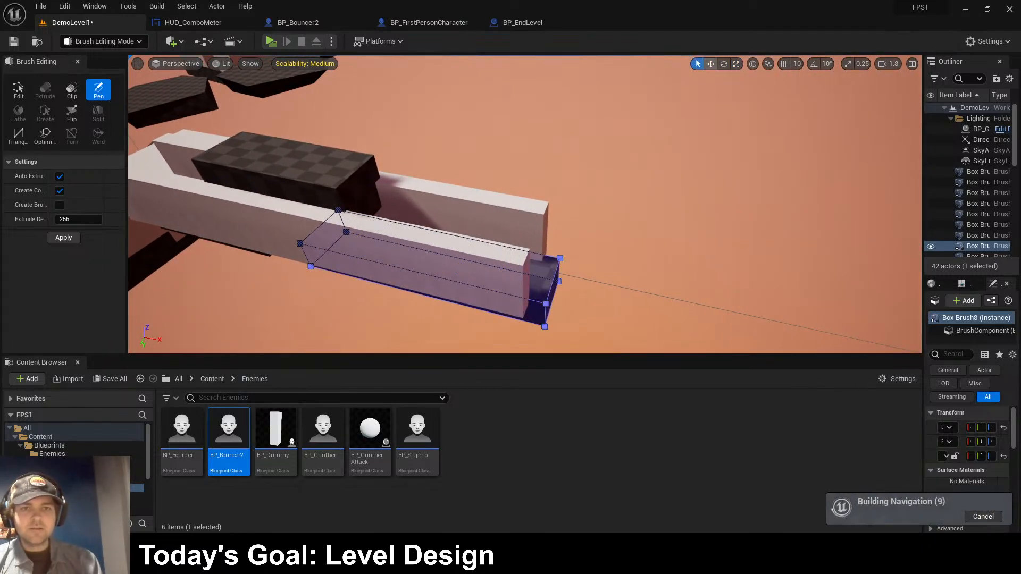
# - Move BP_FirstPersonCharacter up to the large white wall near the new corridor, and save the level
pyautogui.moveTo(502, 278); pyautogui.dragTo(341, 222, button='right')
pyautogui.click(454, 206)
pyautogui.keyDown('shift'); pyautogui.moveTo(453, 228); pyautogui.dragTo(511, 250); pyautogui.keyUp('shift')
pyautogui.keyDown('shift'); pyautogui.moveTo(451, 188); pyautogui.dragTo(450, 150); pyautogui.keyUp('shift')
pyautogui.keyDown('shift'); pyautogui.moveTo(414, 232); pyautogui.dragTo(404, 234); pyautogui.keyUp('shift')
pyautogui.click(14, 41)
# - Try the new start position in a brief play-test, and shift BP_FirstPersonCharacter further along X onto the white wall
pyautogui.click(271, 41)
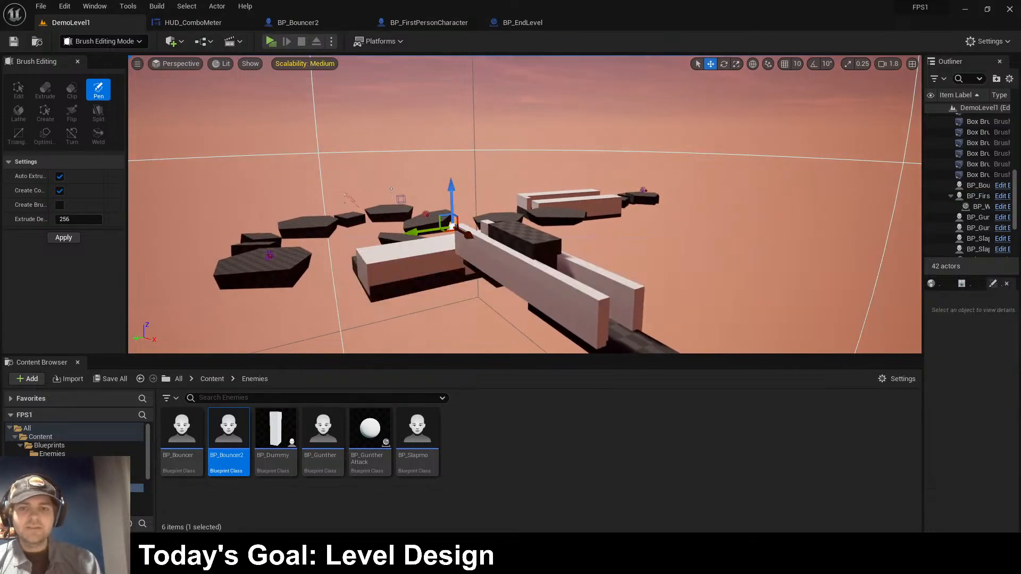
pyautogui.press('Escape')
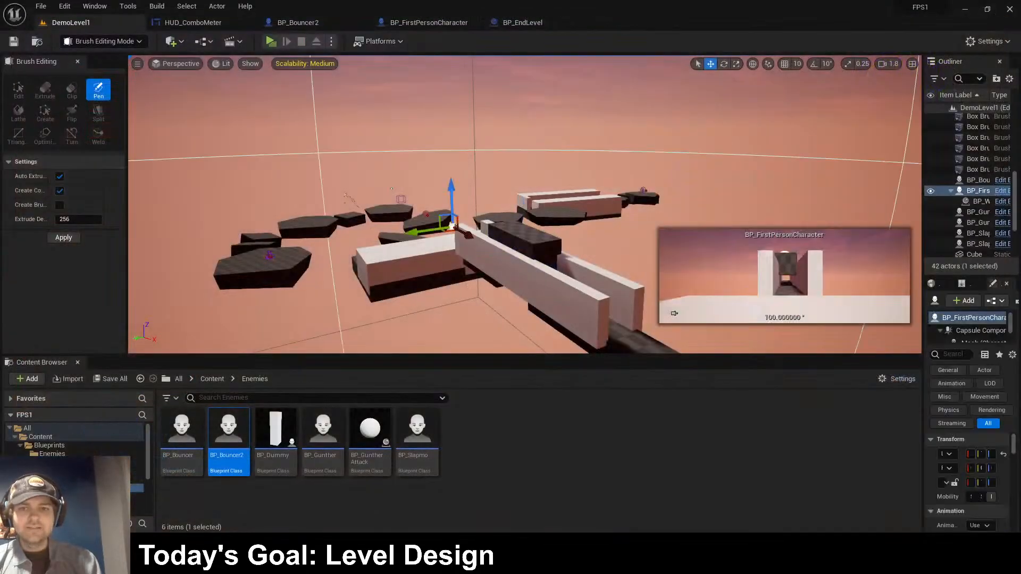
pyautogui.press('w')
pyautogui.moveTo(511, 285)
pyautogui.mouseDown(button='right')
pyautogui.moveTo(510, 266)
pyautogui.moveTo(500, 292)
pyautogui.moveTo(527, 298)
pyautogui.mouseUp(button='right')
pyautogui.press('w')
pyautogui.press('a')
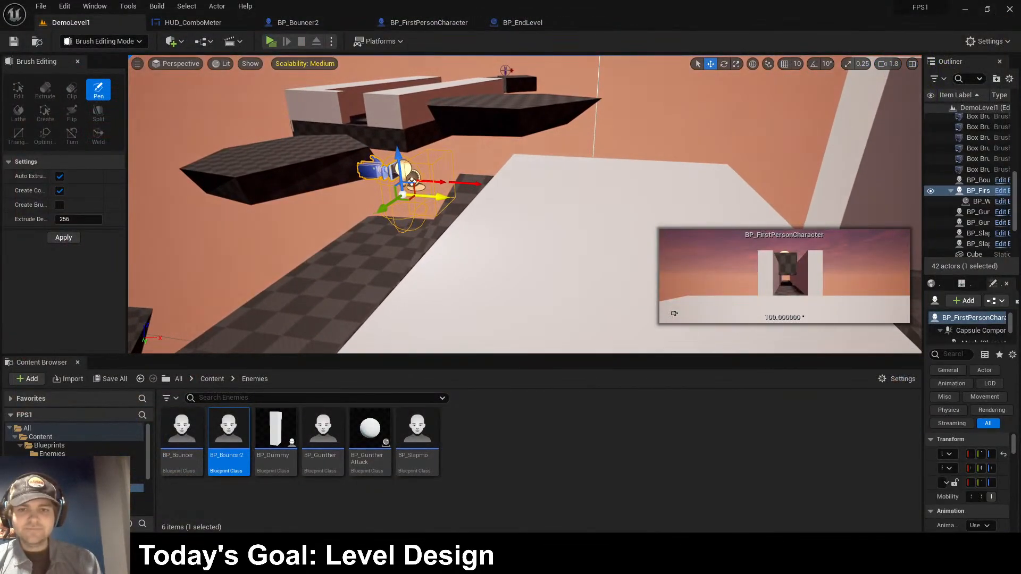
pyautogui.keyDown('shift'); pyautogui.moveTo(436, 197); pyautogui.dragTo(510, 198); pyautogui.keyUp('shift')
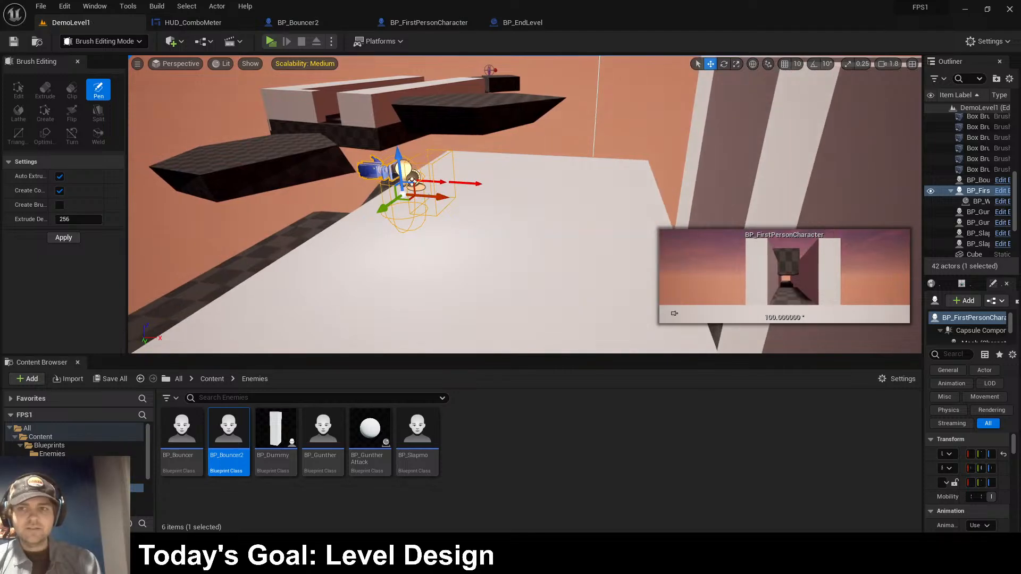
# - Play-test entering the walled corridor from the new start position, and end the play-test
pyautogui.click(270, 42)
pyautogui.press('w')
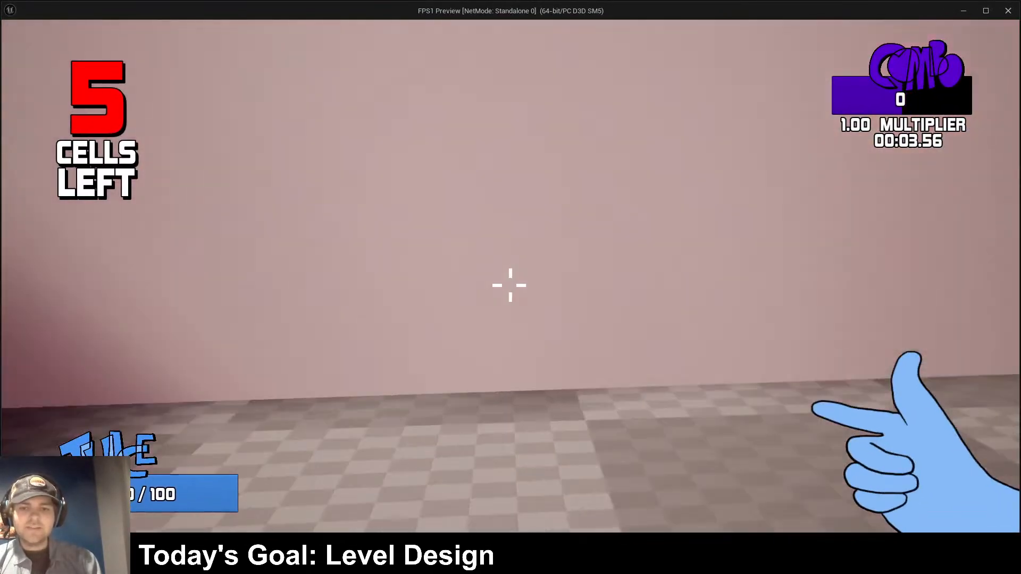
pyautogui.press('Escape')
# - Add a BP_Gunther enemy on the platform inside the walled corridor
pyautogui.moveTo(412, 182); pyautogui.dragTo(617, 135, button='right')
pyautogui.click(589, 197)
pyautogui.moveTo(323, 428); pyautogui.dragTo(588, 242)
pyautogui.press('f')
pyautogui.moveTo(588, 242); pyautogui.dragTo(522, 204, button='right')
# - Try a small move of the new BP_Gunther, undo it, and save the level
pyautogui.keyDown('shift'); pyautogui.moveTo(611, 231); pyautogui.dragTo(615, 222); pyautogui.keyUp('shift')
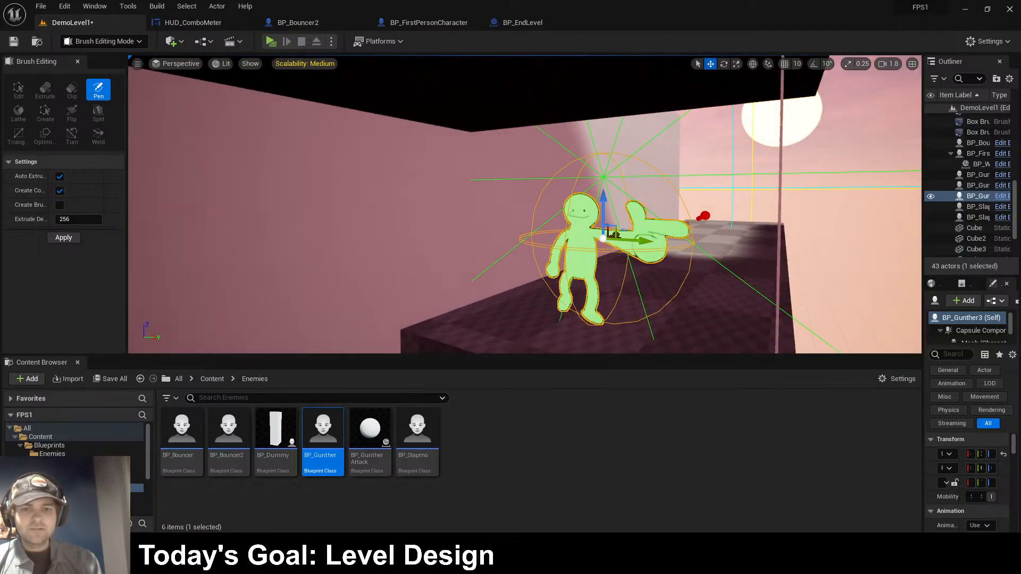
pyautogui.hotkey('ctrl', 'z')
pyautogui.moveTo(587, 237); pyautogui.dragTo(509, 212, button='right')
pyautogui.press('f')
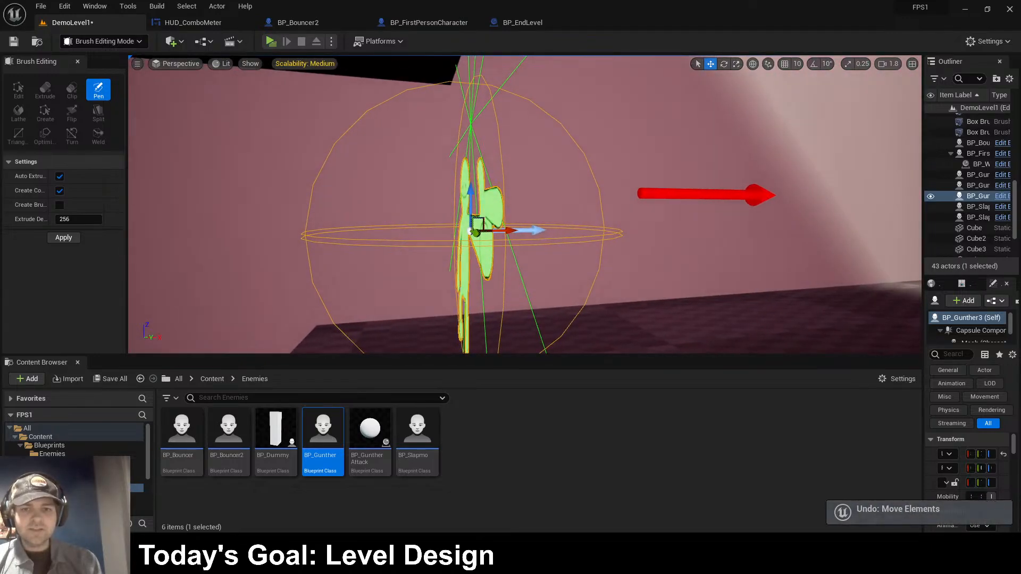
pyautogui.hotkey('ctrl', 's')
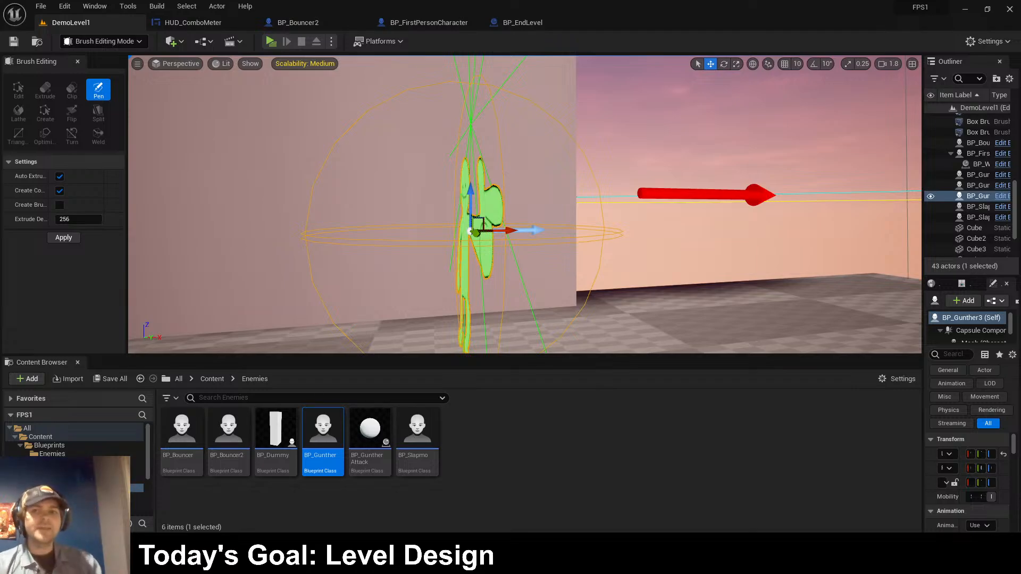
# - Play-test running through the walled corridor up to the BP_Gunther in two short runs
pyautogui.click(271, 41)
pyautogui.press('w')
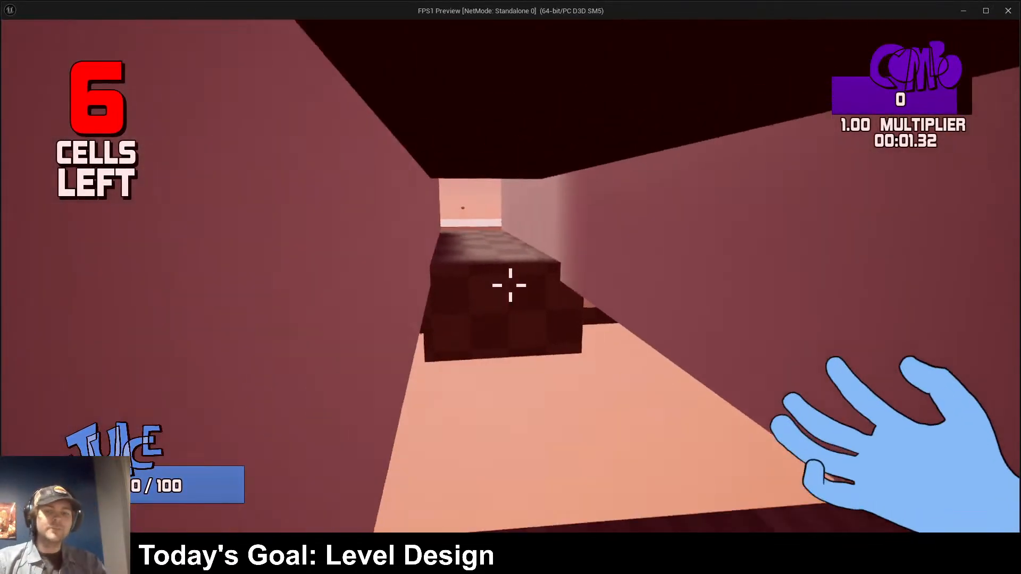
pyautogui.press('Escape')
pyautogui.click(270, 41)
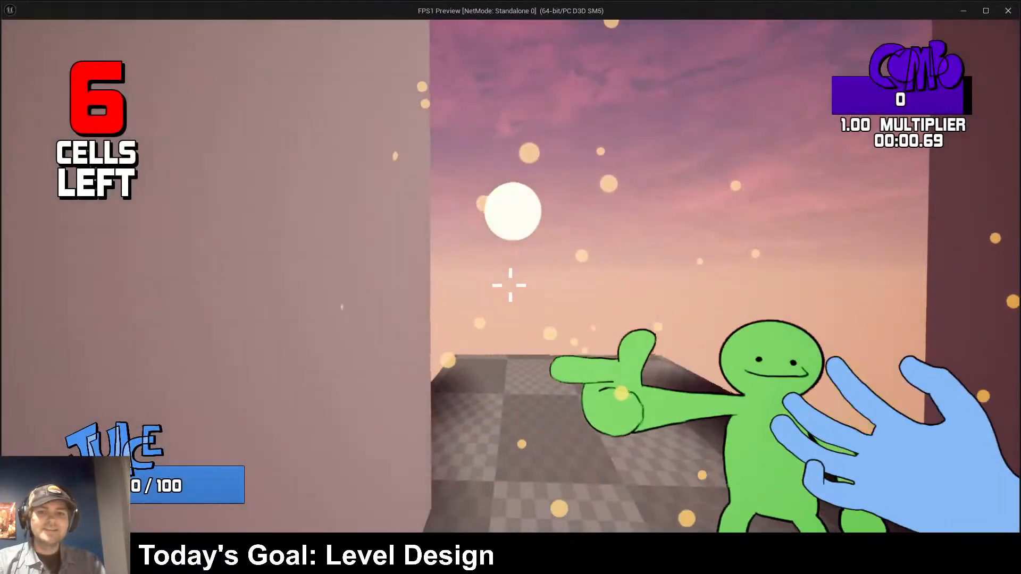
pyautogui.press('w')
pyautogui.press('Escape')
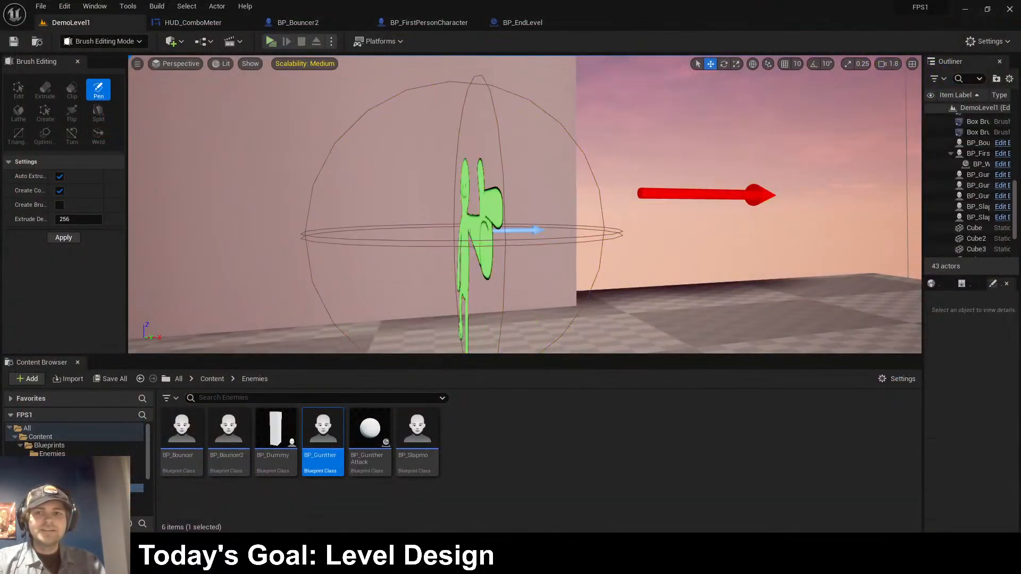
# - Play-test attacking the corridor's BP_Gunther at close range in two more short runs
pyautogui.hotkey('alt', 'p')
pyautogui.press('w')
pyautogui.click(511, 286)
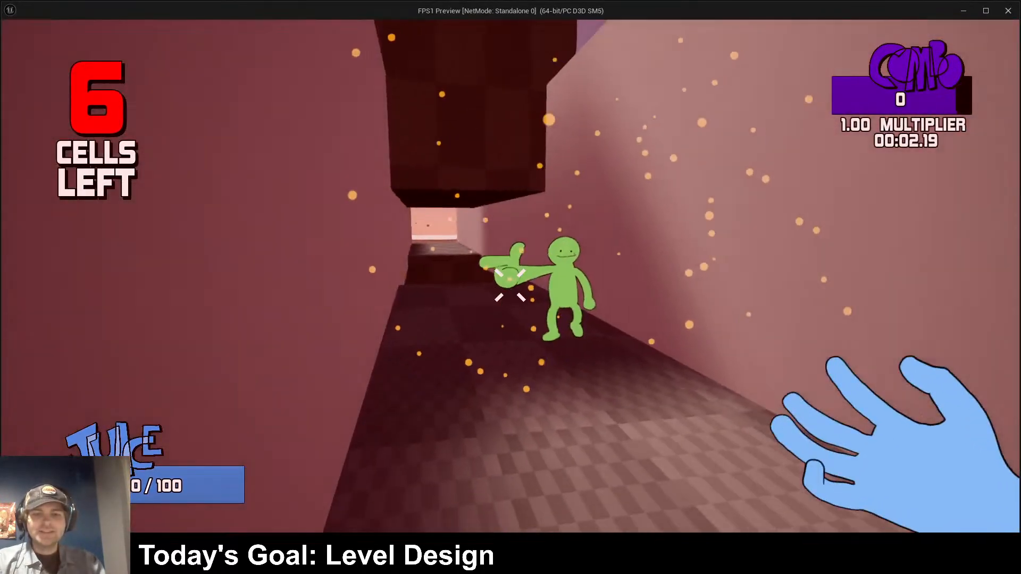
pyautogui.press('Escape')
pyautogui.hotkey('alt', 'p')
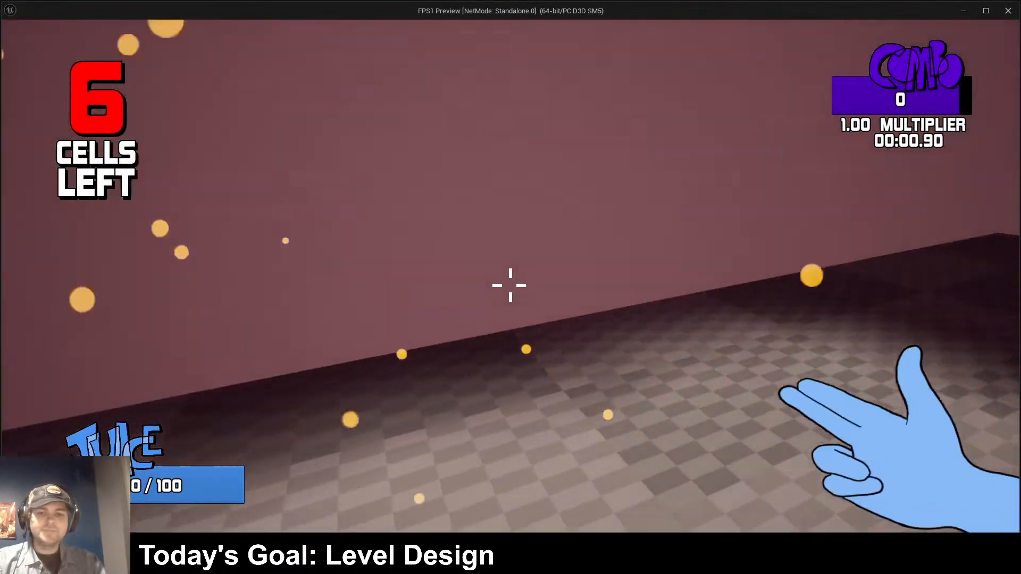
pyautogui.press('Escape')
# - Run a brief play-test from the white start platform facing the walled corridor
pyautogui.moveTo(511, 285); pyautogui.dragTo(691, 250, button='right')
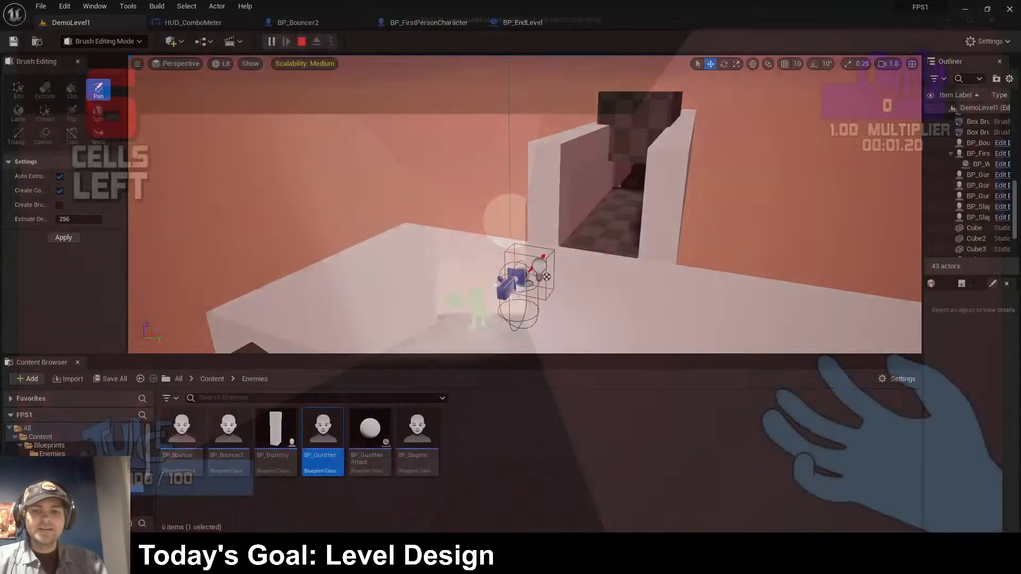
pyautogui.click(271, 42)
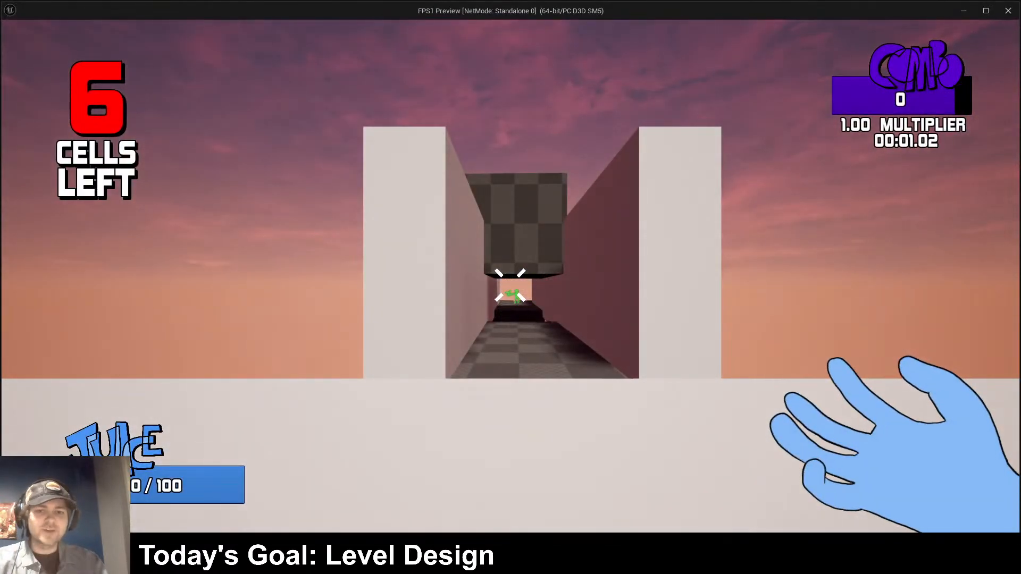
pyautogui.press('r')
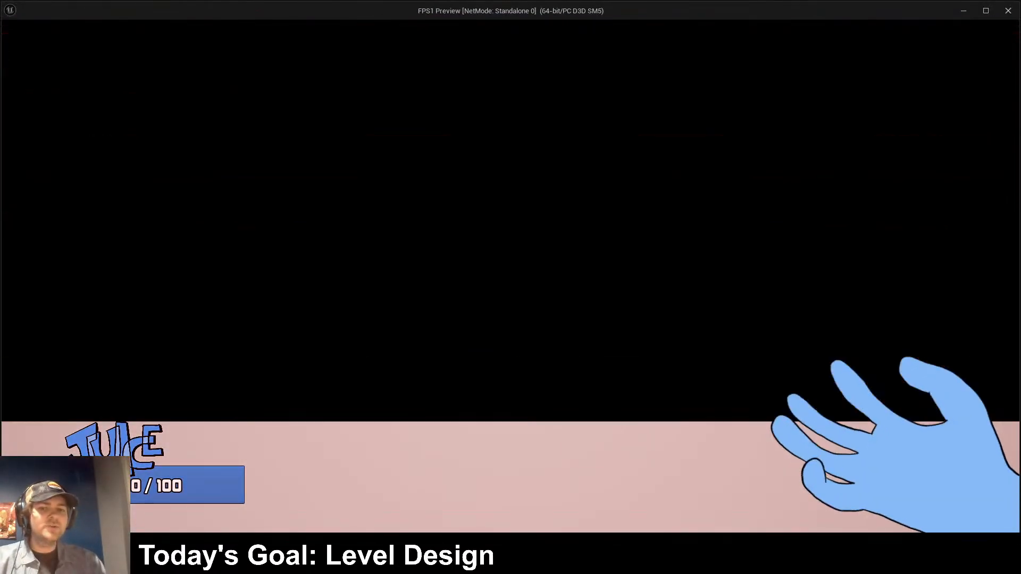
pyautogui.press('Escape')
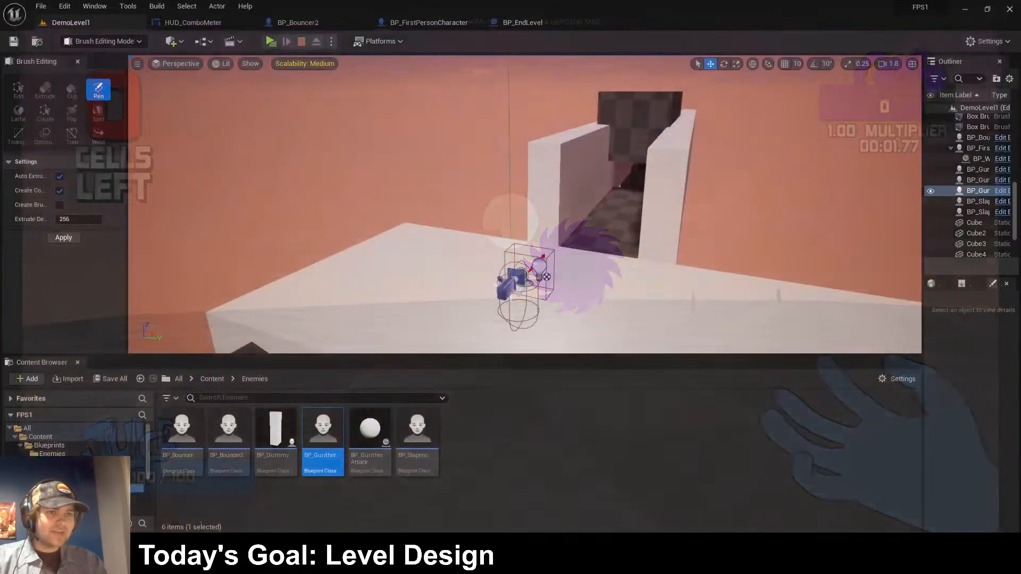
# - Play-test crossing the corridor and defeating the BP_Gunther on its platform, and end the play-test
pyautogui.click(271, 42)
pyautogui.click(510, 285)
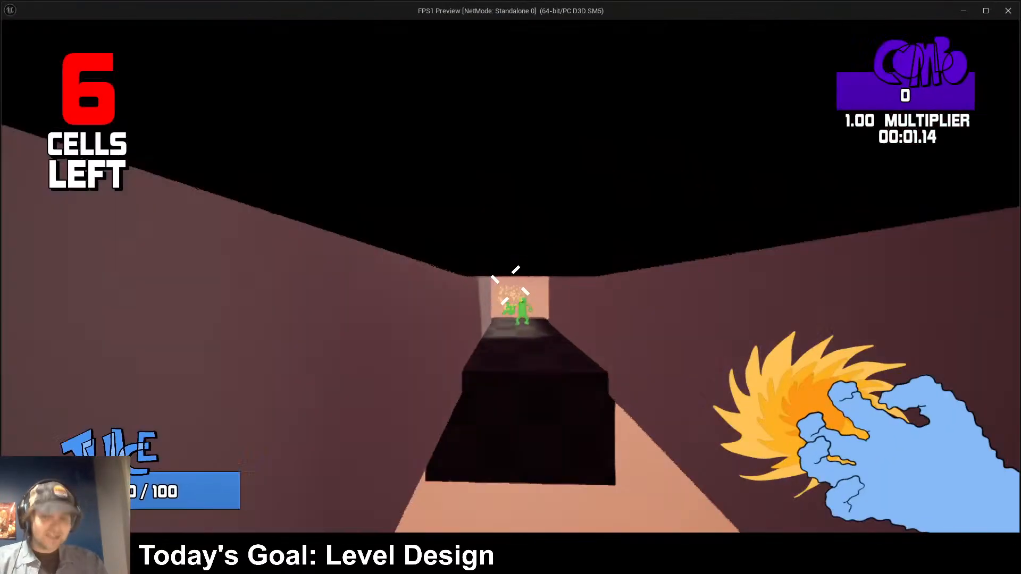
pyautogui.press('d')
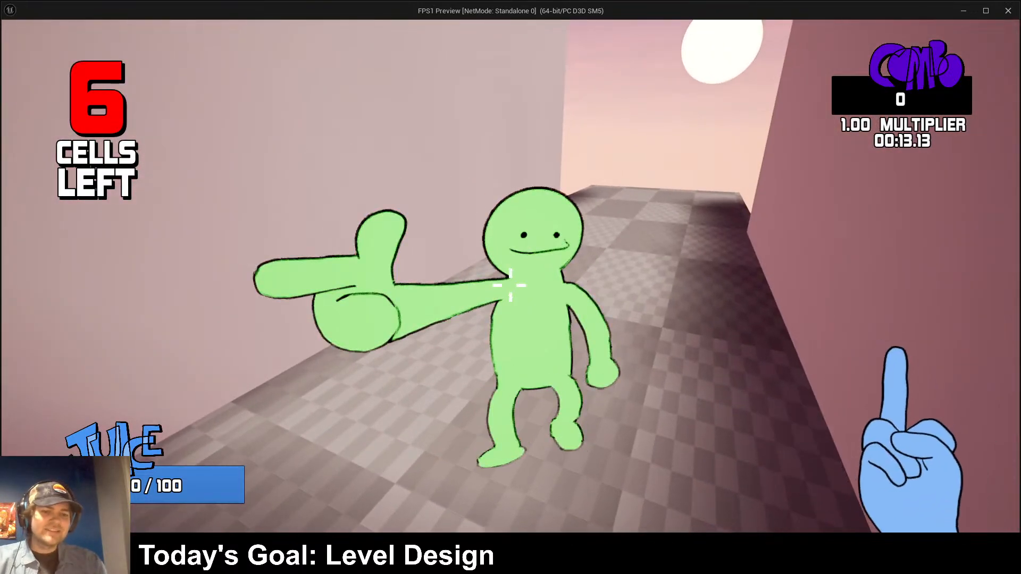
pyautogui.click(511, 285)
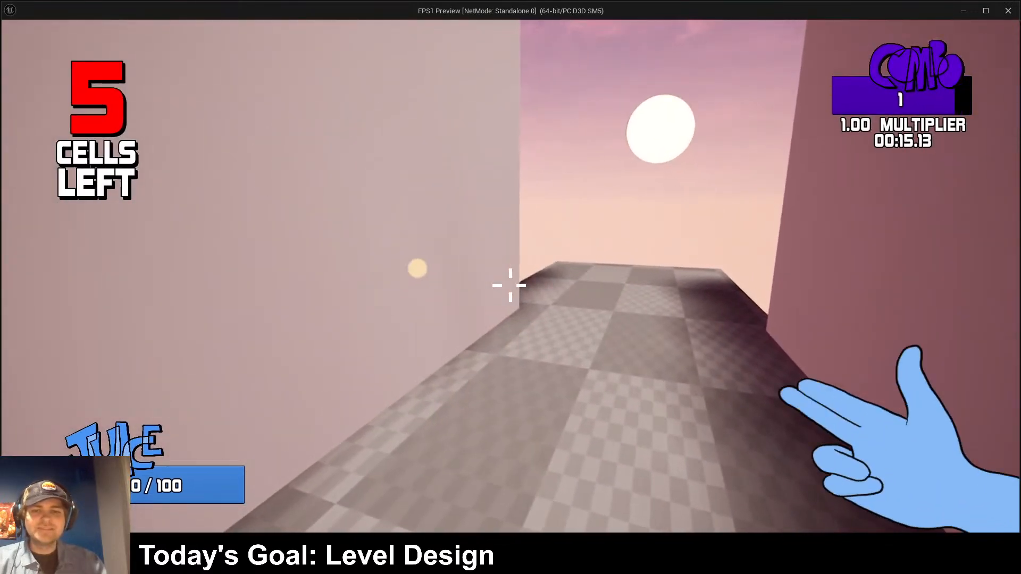
pyautogui.press('Escape')
# - Shift BP_FirstPersonCharacter along Y on the white start platform, and play-test attacking the corridor's BP_Gunther from that start
pyautogui.click(509, 287)
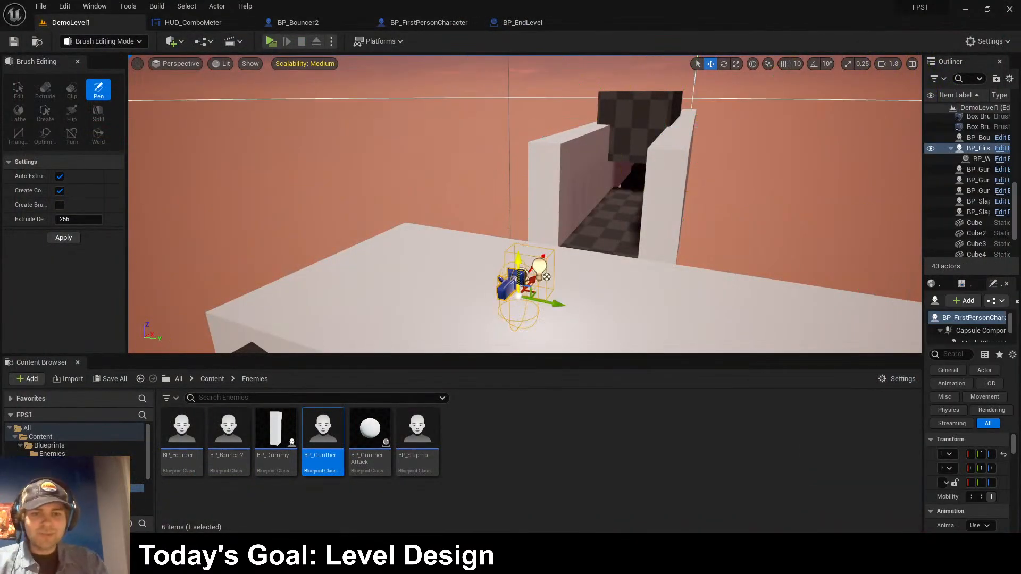
pyautogui.keyDown('shift'); pyautogui.moveTo(553, 303); pyautogui.dragTo(664, 327); pyautogui.keyUp('shift')
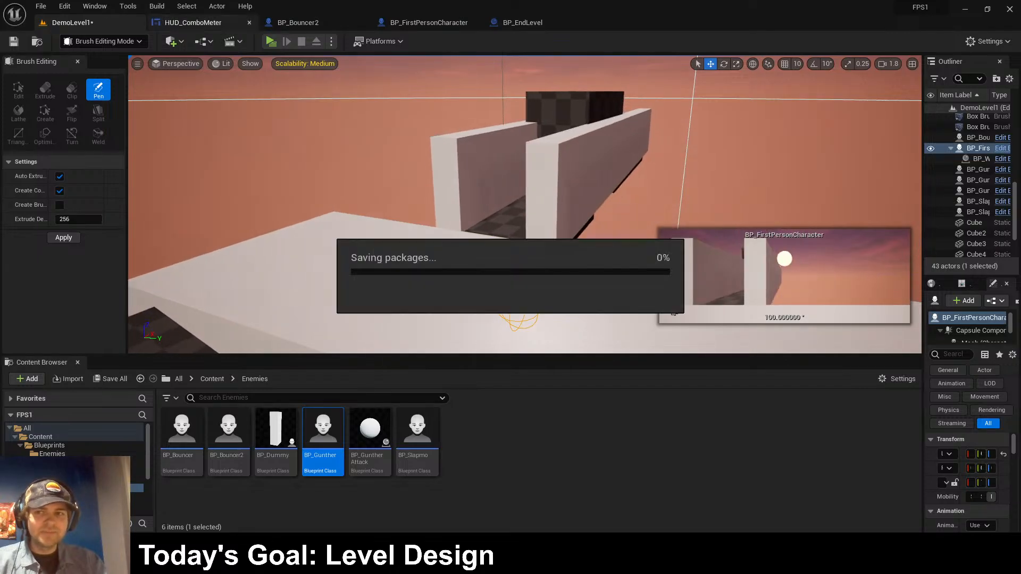
pyautogui.click(271, 41)
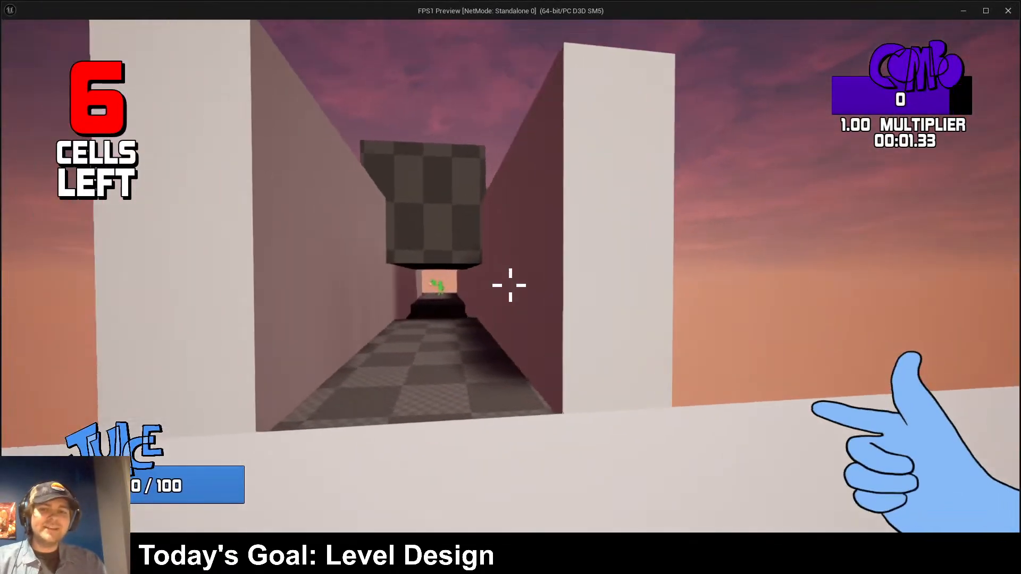
pyautogui.press('w')
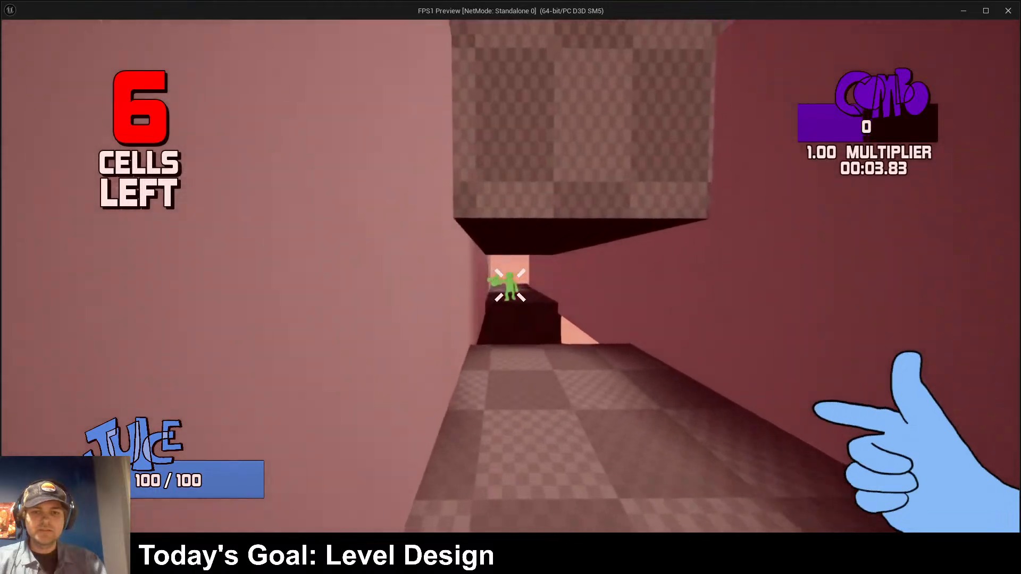
pyautogui.press('w')
pyautogui.press('space')
pyautogui.click(510, 286)
pyautogui.click(510, 286)
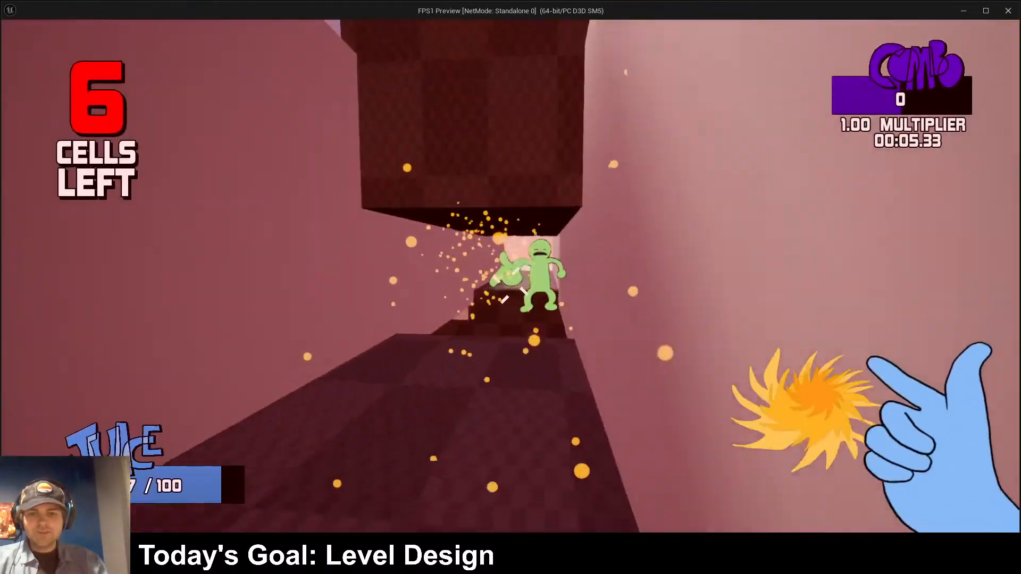
pyautogui.click(511, 286)
pyautogui.press('Escape')
# - Play-test shooting the BP_Gunther from outside the corridor and running through to the far platform, and end the play-test
pyautogui.click(271, 41)
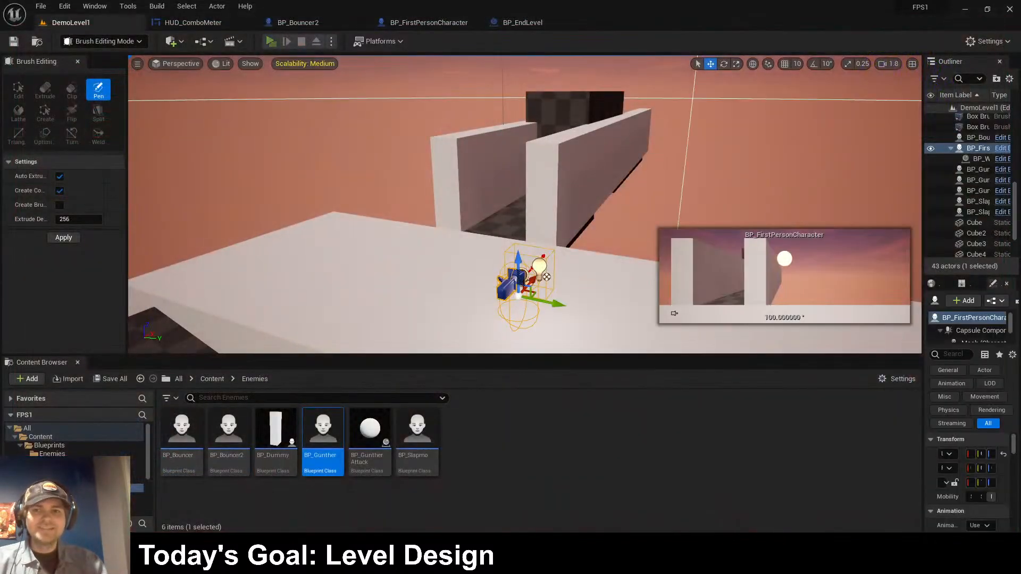
pyautogui.press('w')
pyautogui.click(511, 285)
pyautogui.click(510, 286)
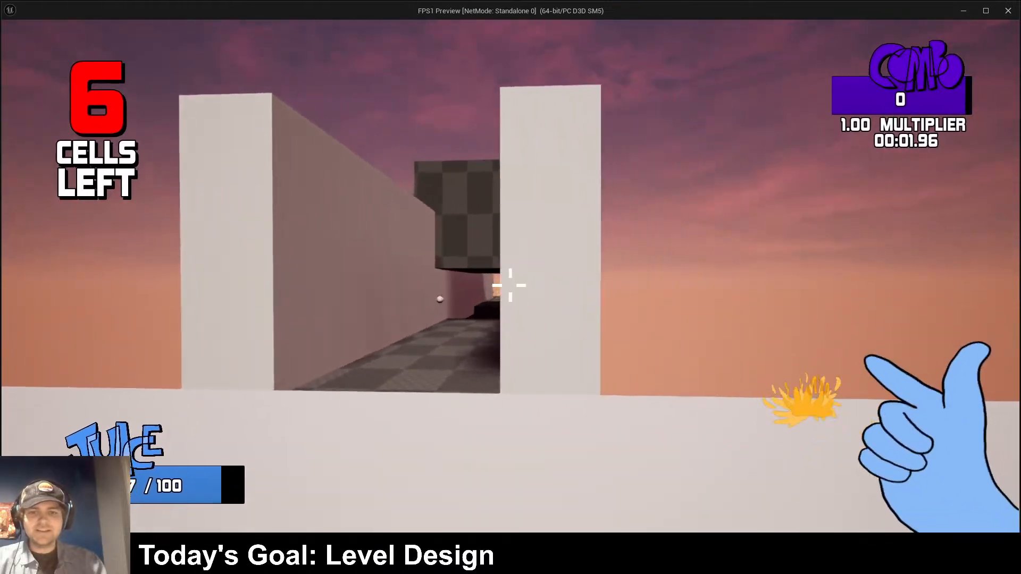
pyautogui.click(511, 285)
pyautogui.press('w')
pyautogui.click(511, 285)
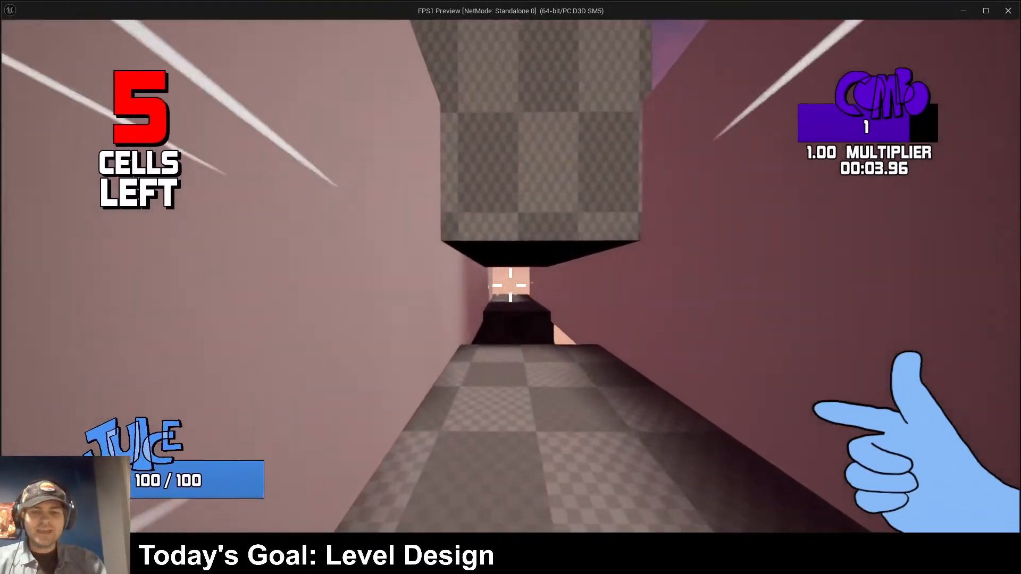
pyautogui.press('w')
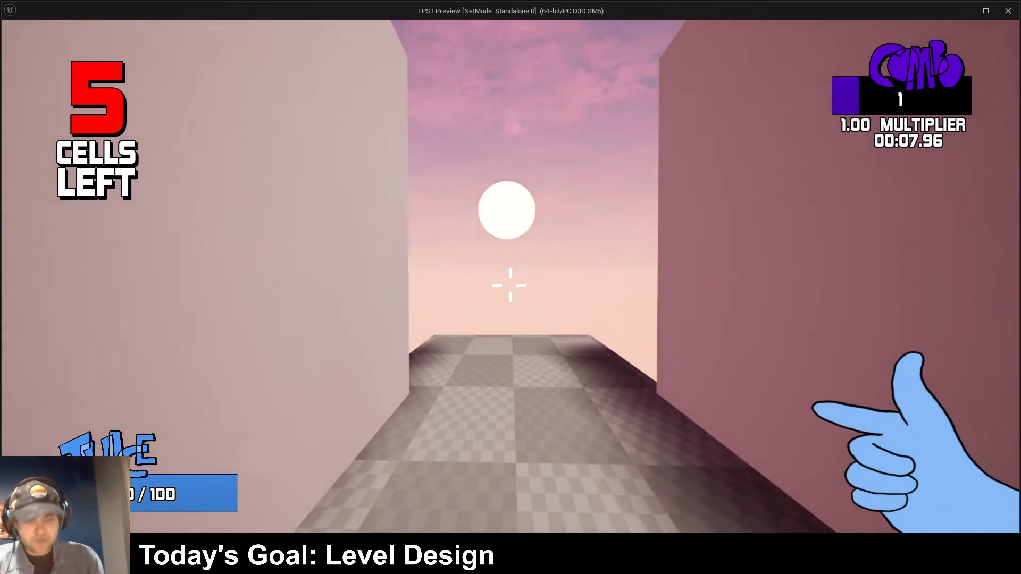
pyautogui.press('super')
pyautogui.press('super')
pyautogui.click(511, 285)
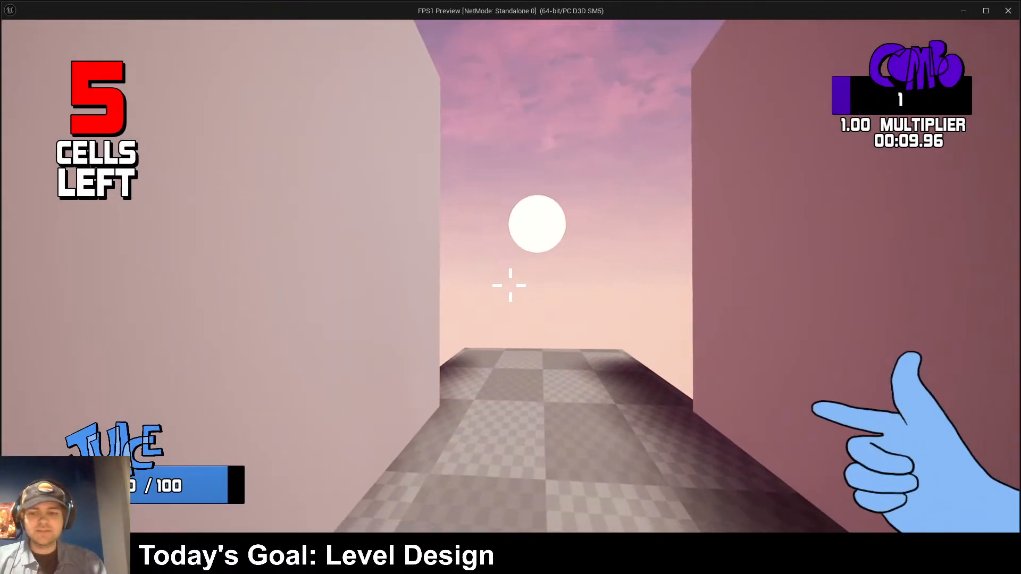
pyautogui.press('Escape')
# - Play-test shooting straight down the corridor at the BP_Gunther from its entrance, and end the play-test
pyautogui.moveTo(665, 176); pyautogui.dragTo(720, 173, button='right')
pyautogui.click(665, 175)
pyautogui.press('a')
pyautogui.hotkey('alt', 'p')
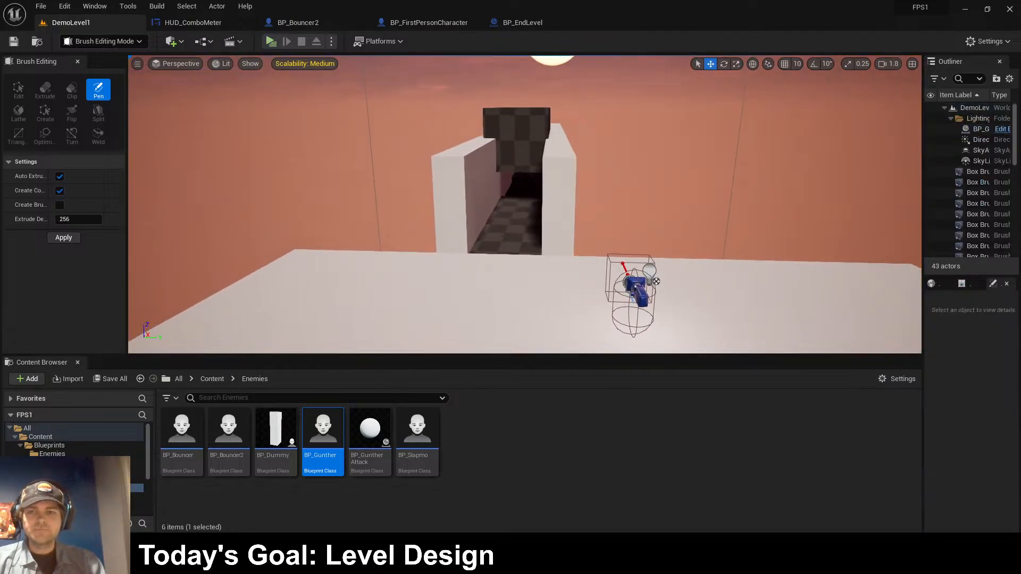
pyautogui.press('w')
pyautogui.click(510, 285)
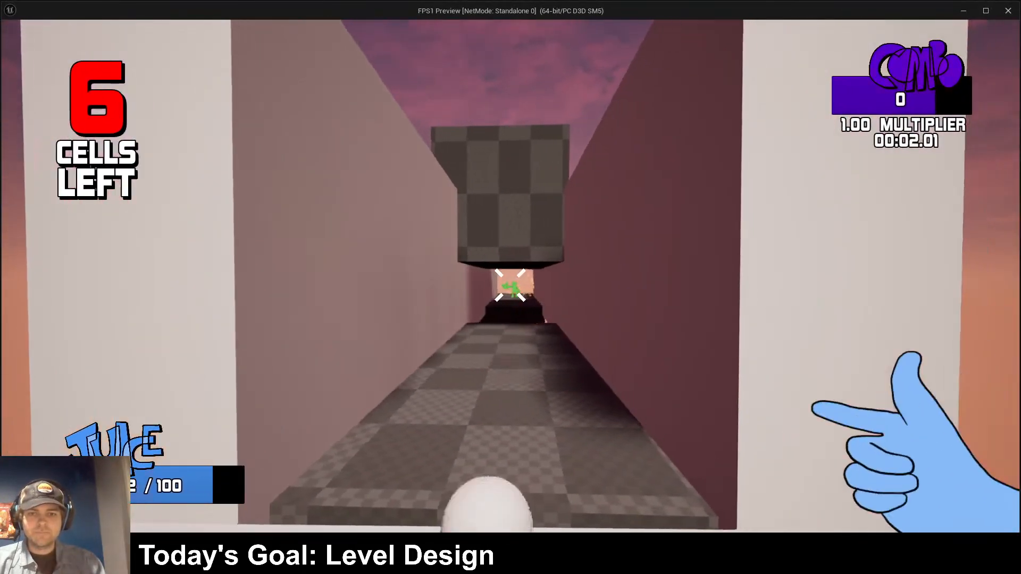
pyautogui.press('Escape')
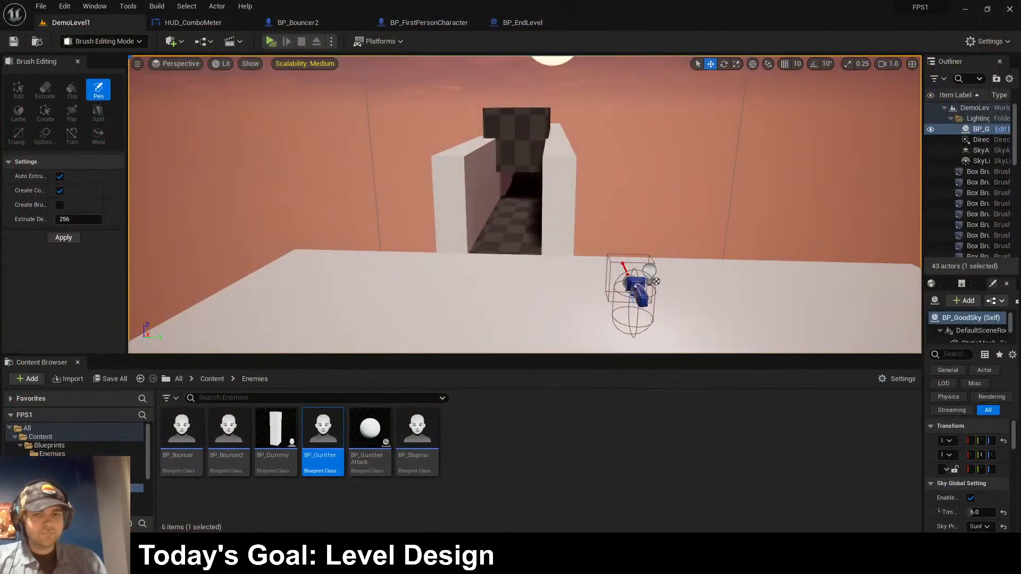
# - Duplicate the checkered box brush above the corridor along Y to the outside of the wall, and lower the copy below wall height
pyautogui.press('d')
pyautogui.moveTo(525, 205)
pyautogui.mouseDown(button='right')
pyautogui.moveTo(478, 178)
pyautogui.moveTo(426, 205)
pyautogui.moveTo(436, 229)
pyautogui.mouseUp(button='right')
pyautogui.press('w')
pyautogui.press('s')
pyautogui.click(574, 178)
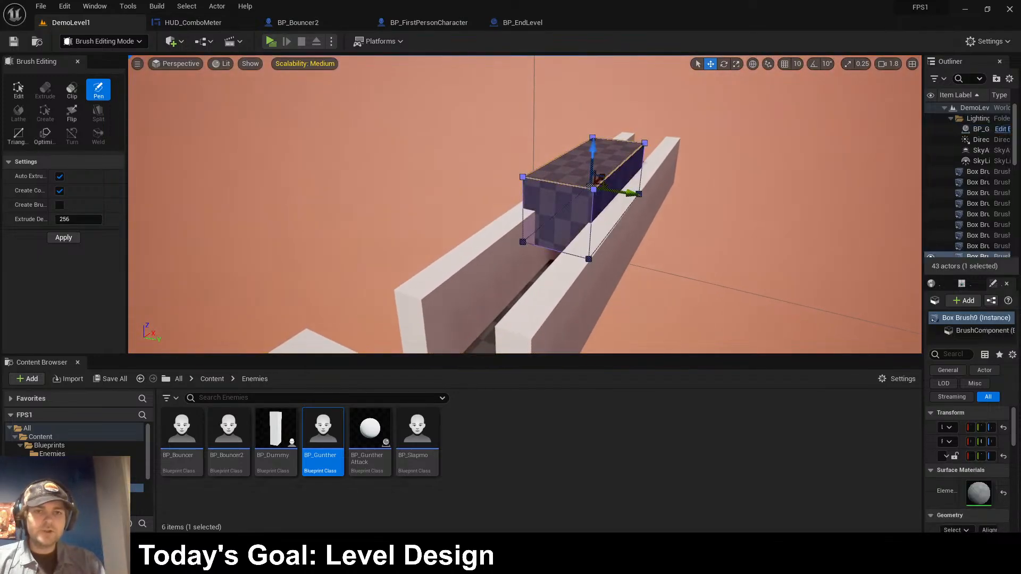
pyautogui.keyDown('alt'); pyautogui.keyDown('shift'); pyautogui.moveTo(628, 193); pyautogui.dragTo(766, 216); pyautogui.keyUp('shift'); pyautogui.keyUp('alt')
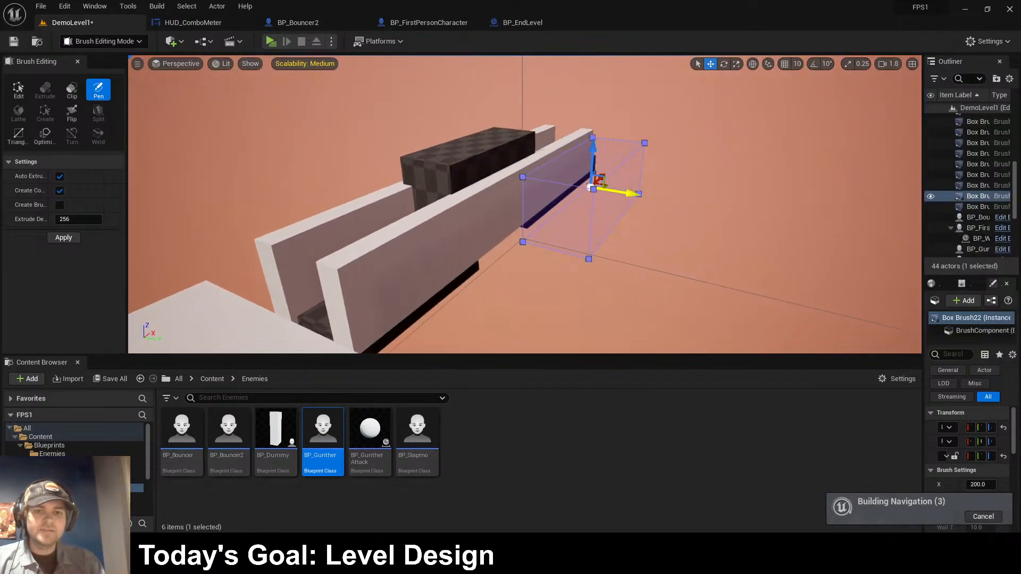
pyautogui.keyDown('shift'); pyautogui.moveTo(593, 151); pyautogui.dragTo(593, 255); pyautogui.keyUp('shift')
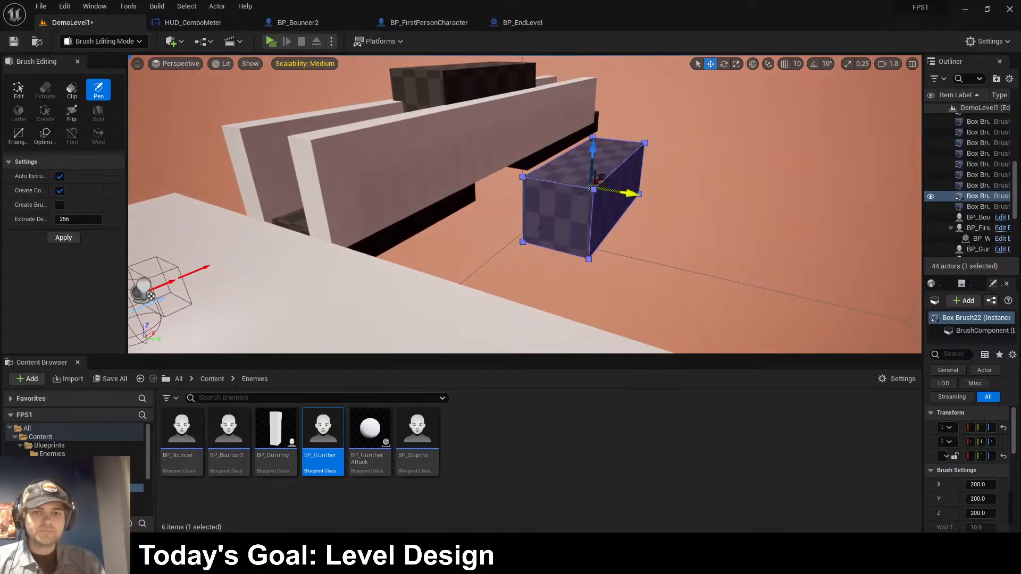
# - Scale the duplicated box brush along X into a long platform running beside the corridor wall
pyautogui.press('f')
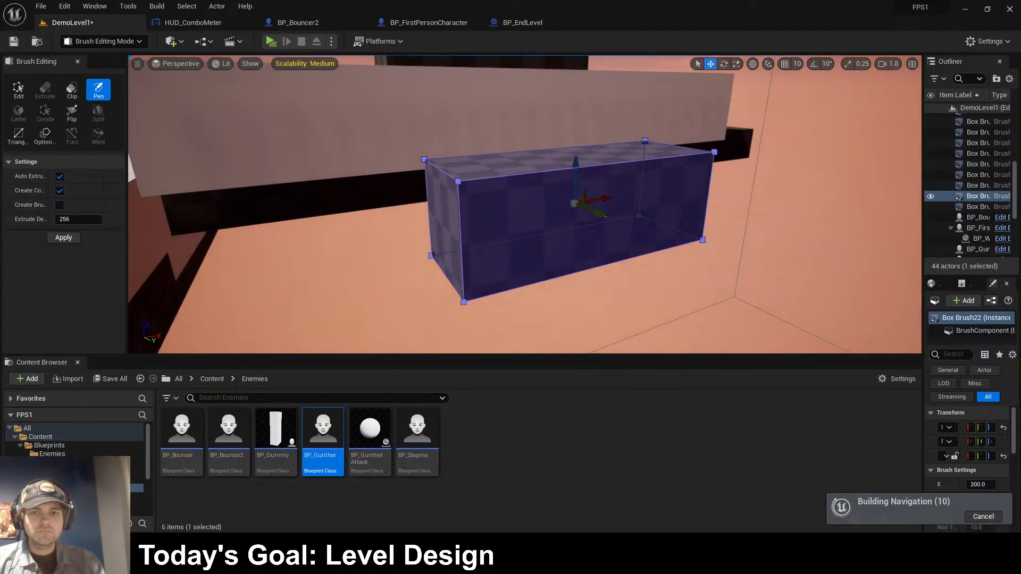
pyautogui.press('r')
pyautogui.moveTo(603, 198); pyautogui.dragTo(641, 194)
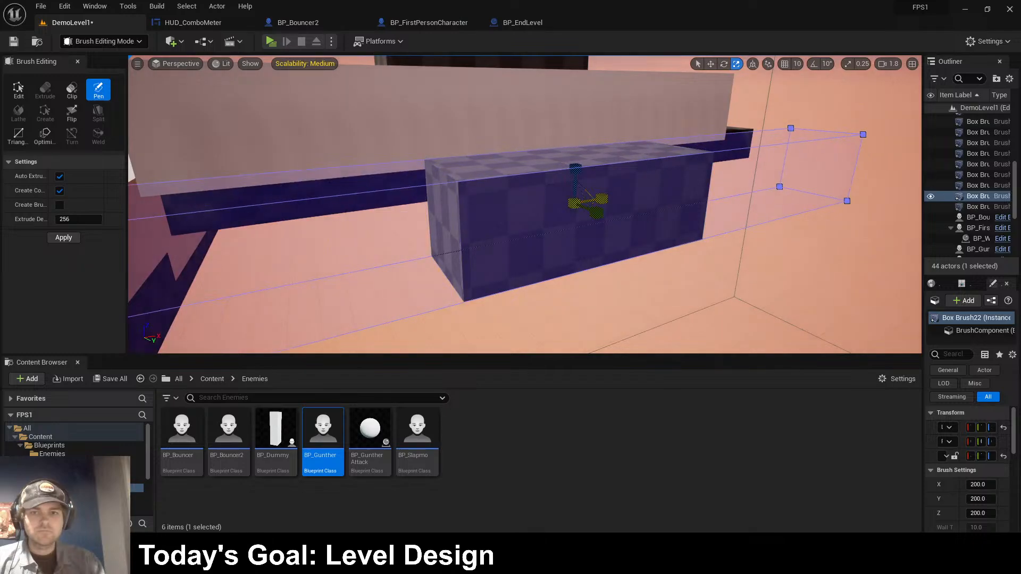
pyautogui.press('f')
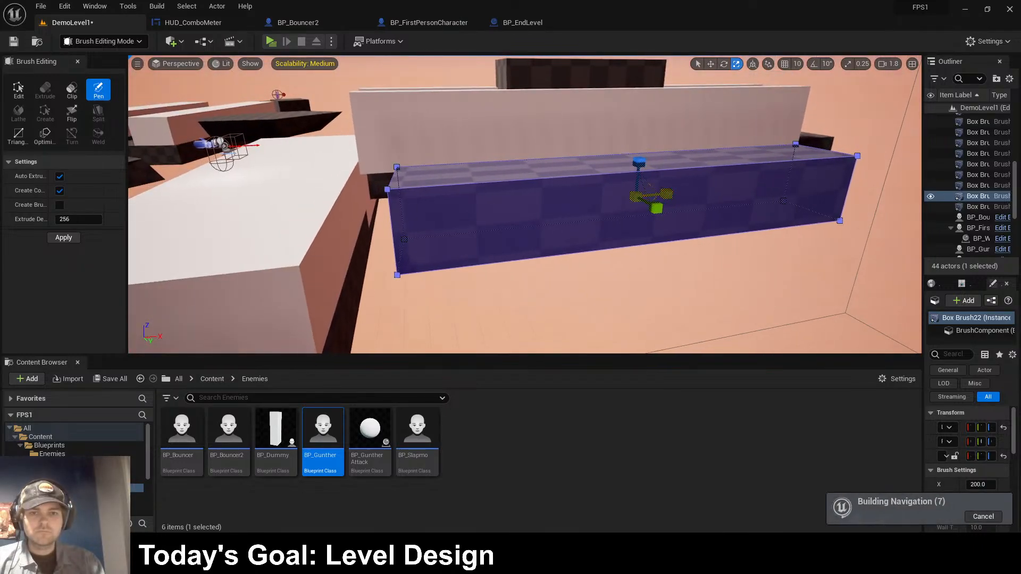
pyautogui.moveTo(666, 195)
pyautogui.mouseDown()
pyautogui.moveTo(678, 193)
pyautogui.moveTo(662, 194)
pyautogui.mouseUp()
# - Fine-tune the height of the side platform and stretch it further along X past the end of the corridor wall
pyautogui.press('a')
pyautogui.moveTo(662, 195); pyautogui.dragTo(768, 205, button='right')
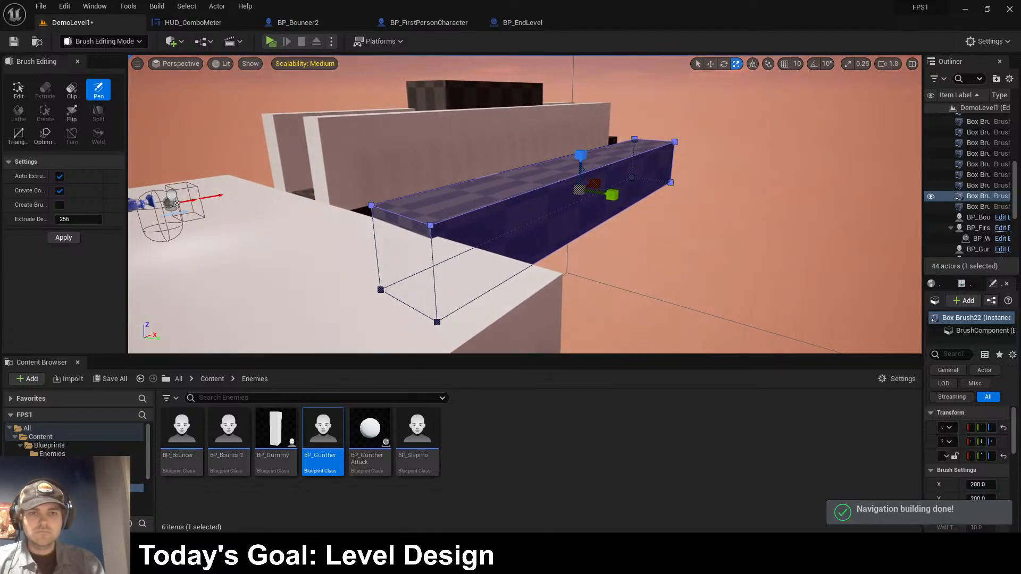
pyautogui.moveTo(581, 151); pyautogui.dragTo(581, 157)
pyautogui.press('d')
pyautogui.moveTo(581, 158)
pyautogui.mouseDown(button='right')
pyautogui.moveTo(523, 128)
pyautogui.moveTo(460, 154)
pyautogui.mouseUp(button='right')
pyautogui.press('w')
pyautogui.press('s')
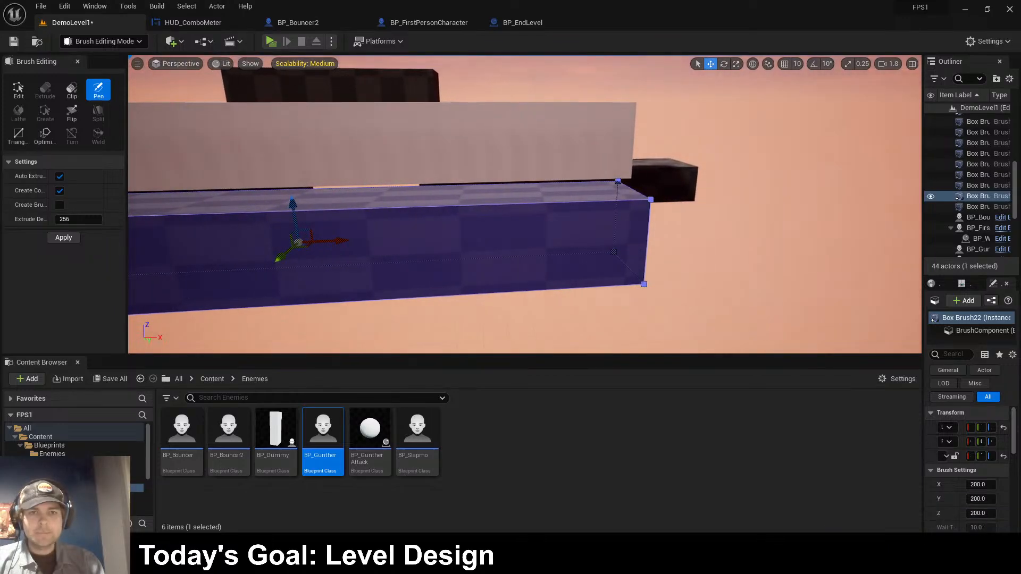
pyautogui.moveTo(335, 242); pyautogui.dragTo(336, 242)
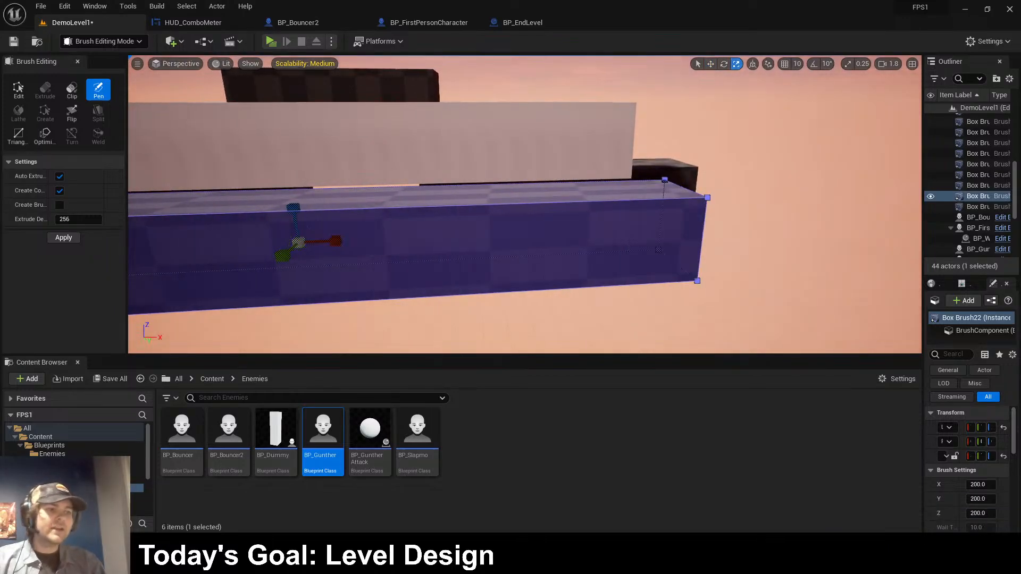
pyautogui.moveTo(337, 241); pyautogui.dragTo(350, 242, button='right')
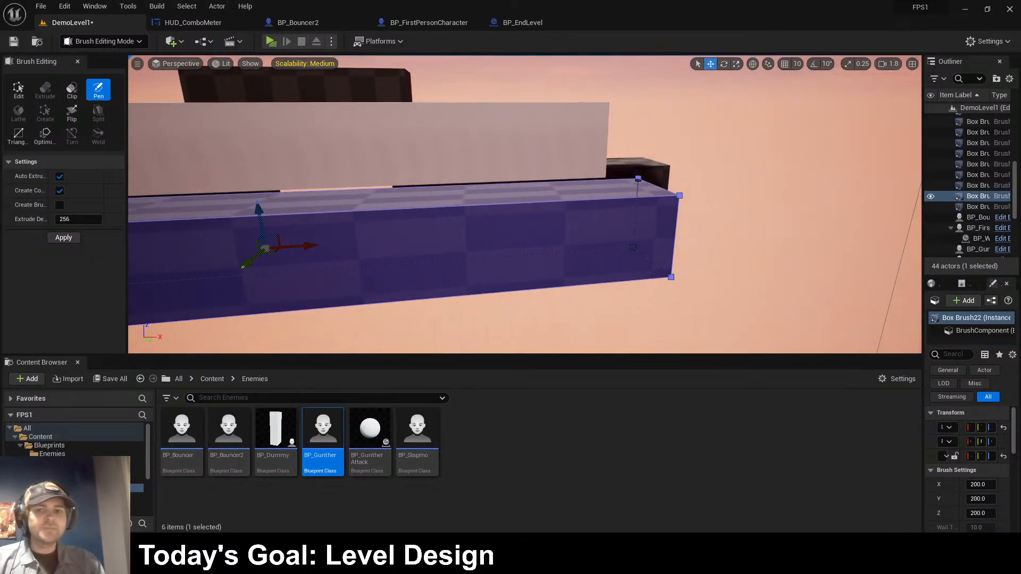
# - Nudge the long side platform further along X beside the corridor wall
pyautogui.moveTo(309, 245); pyautogui.dragTo(310, 245)
pyautogui.moveTo(311, 245); pyautogui.dragTo(331, 246, button='right')
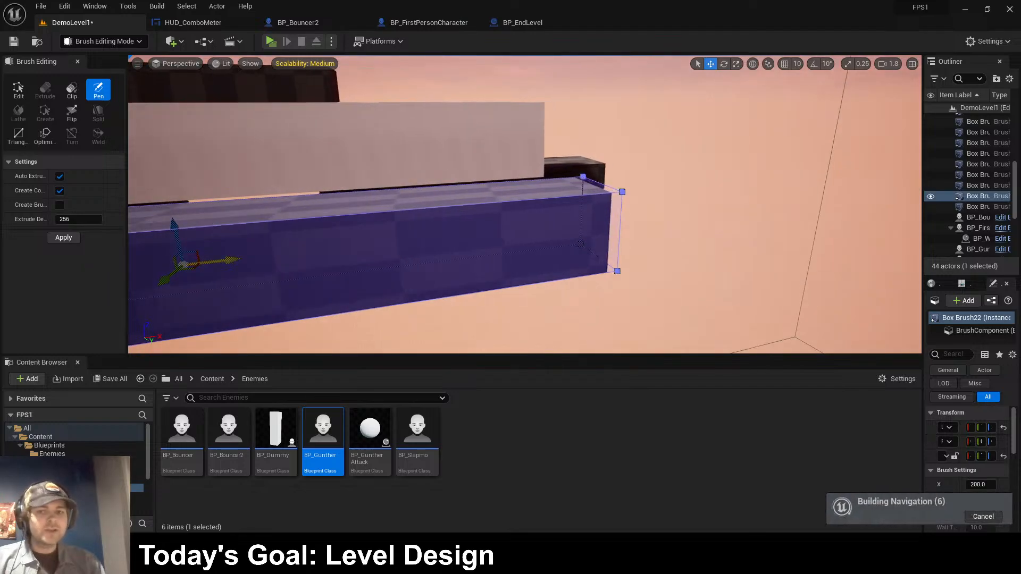
pyautogui.moveTo(231, 261); pyautogui.dragTo(233, 261)
pyautogui.moveTo(232, 261)
pyautogui.mouseDown(button='right')
pyautogui.moveTo(154, 269)
pyautogui.moveTo(144, 234)
pyautogui.moveTo(173, 232)
pyautogui.moveTo(178, 154)
pyautogui.moveTo(208, 271)
pyautogui.mouseUp(button='right')
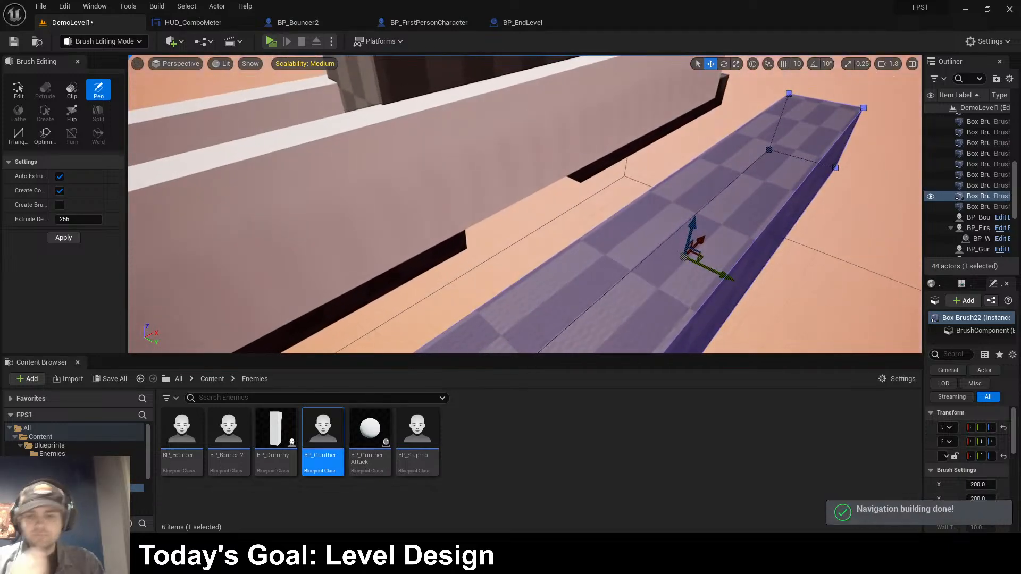
# - Place a BP_Bouncer2 enemy on the side platform and position it near the platform's far end
pyautogui.moveTo(229, 430); pyautogui.dragTo(823, 128)
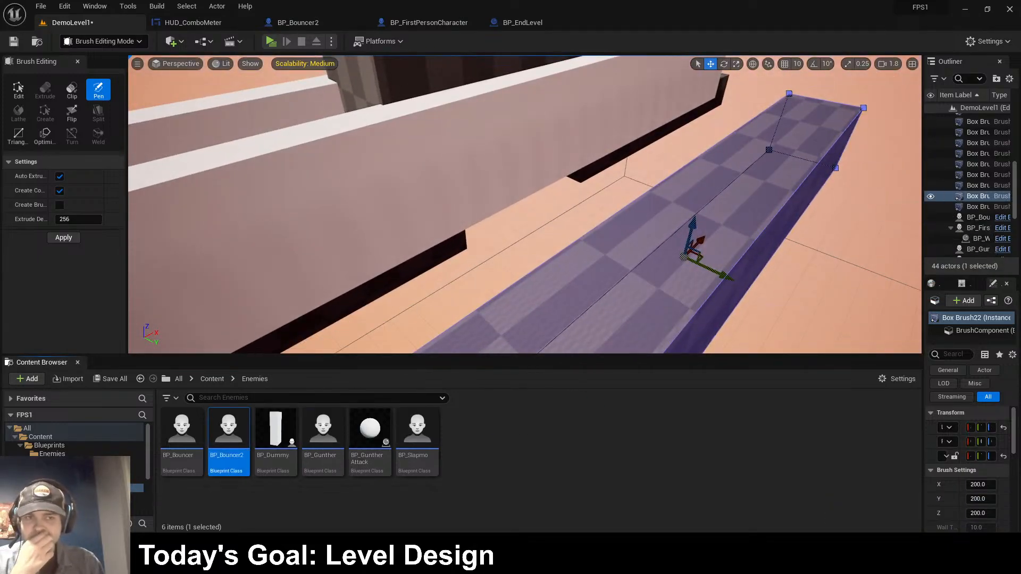
pyautogui.click(585, 208)
pyautogui.moveTo(585, 208); pyautogui.dragTo(447, 217, button='right')
pyautogui.moveTo(790, 296); pyautogui.dragTo(794, 297)
pyautogui.moveTo(794, 297); pyautogui.dragTo(806, 290, button='right')
pyautogui.keyDown('shift'); pyautogui.moveTo(609, 272); pyautogui.dragTo(739, 305); pyautogui.keyUp('shift')
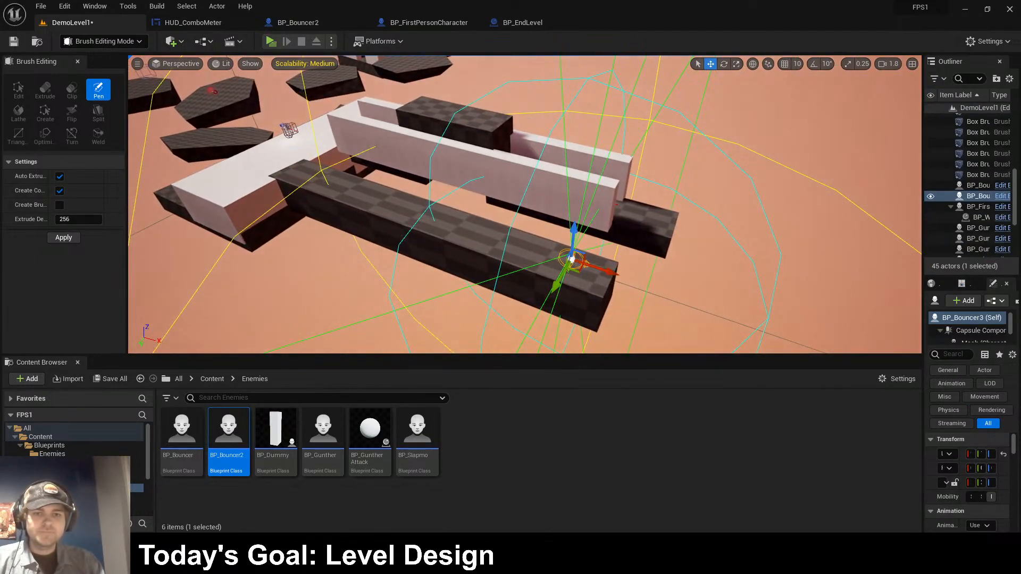
# - Start a play-test and shoot the BP_Gunther from the corridor entrance, advancing down the walled corridor
pyautogui.click(271, 42)
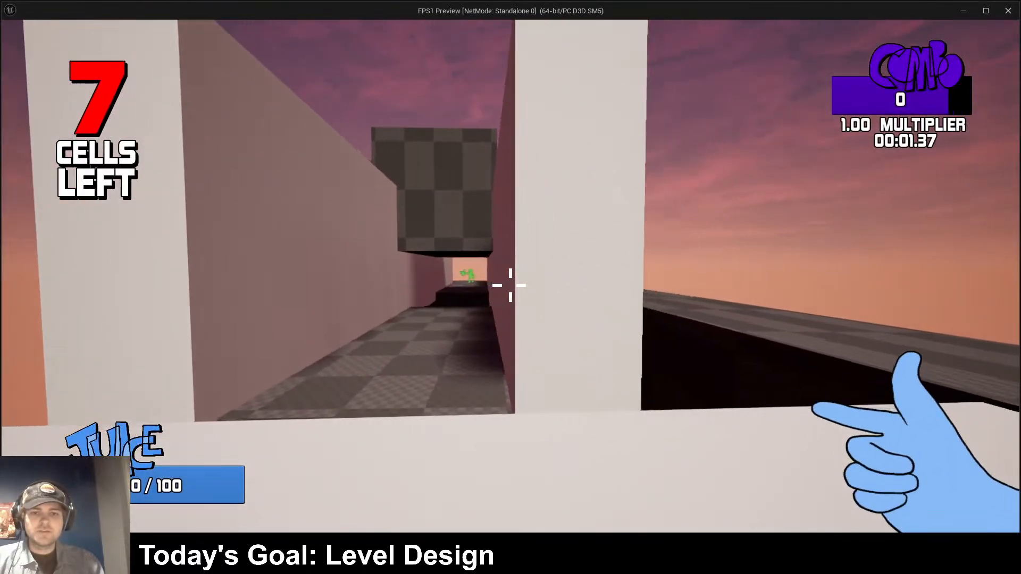
pyautogui.click(511, 285)
pyautogui.click(511, 285)
pyautogui.click(510, 286)
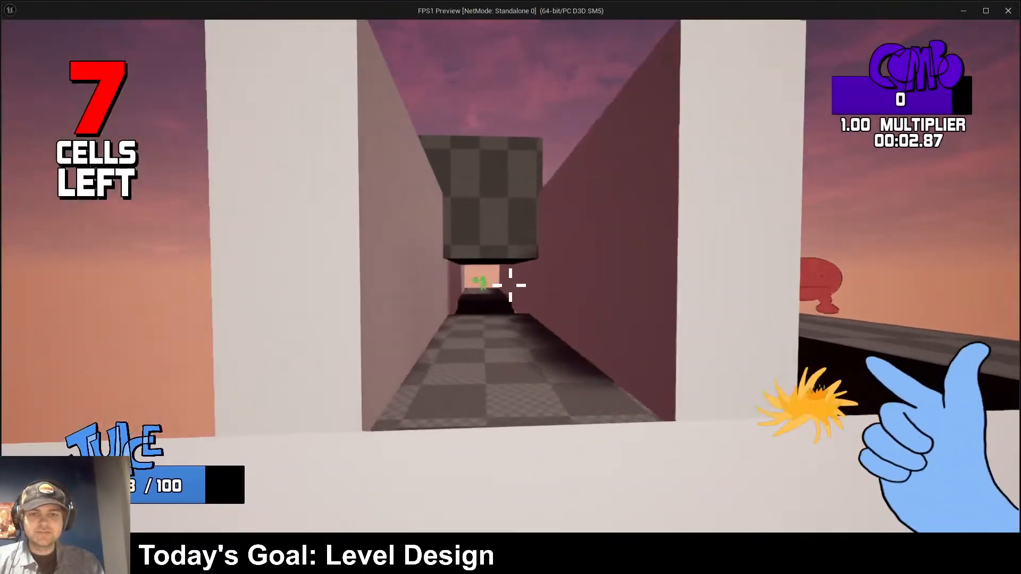
pyautogui.press('w')
pyautogui.click(510, 285)
pyautogui.click(510, 286)
pyautogui.press('w')
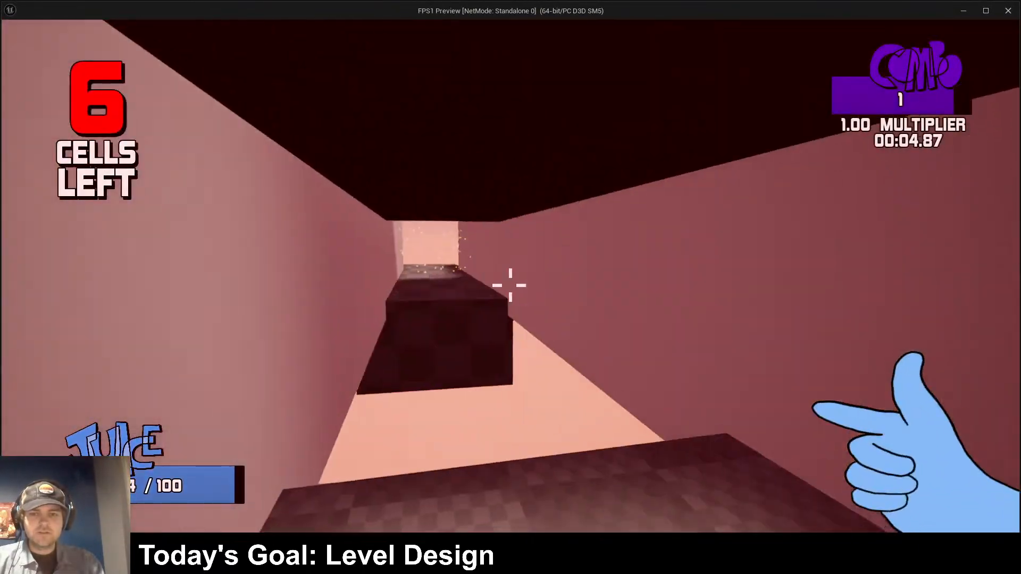
# - Play-test reaching the side platform by jumping across from the white platform, and end the play-test
pyautogui.press('w')
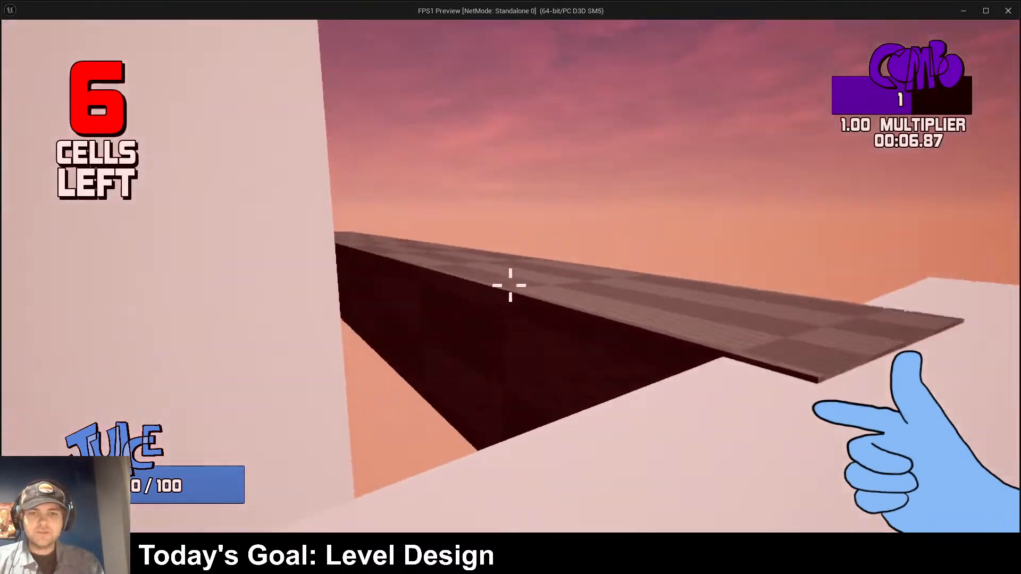
pyautogui.press('w')
pyautogui.press('space')
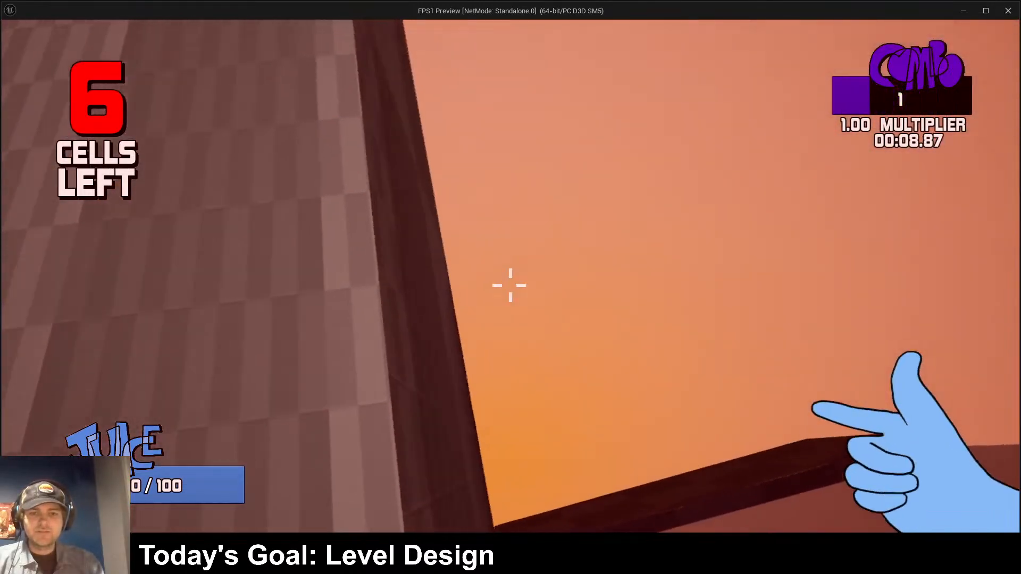
pyautogui.press('w')
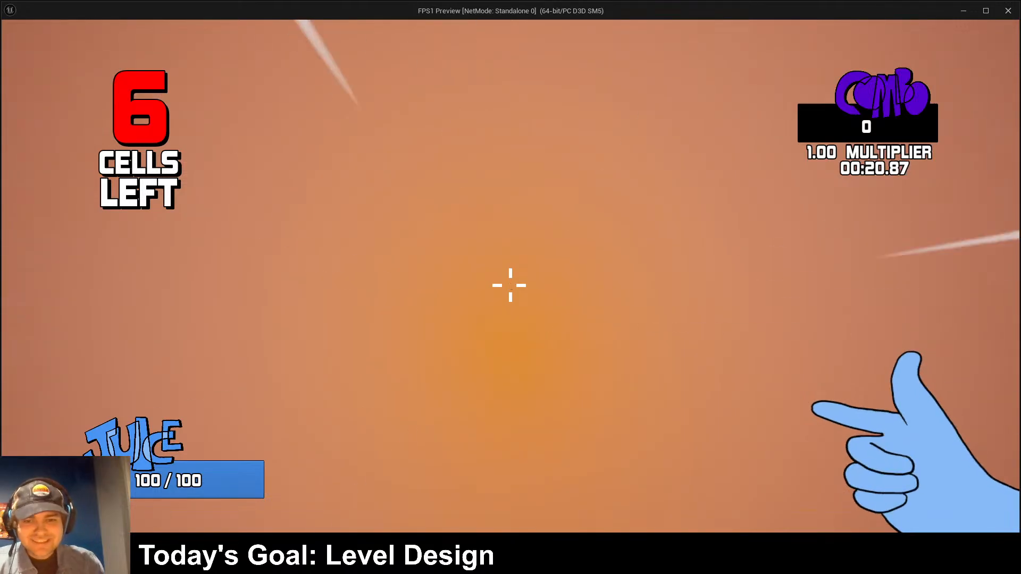
pyautogui.press('shift')
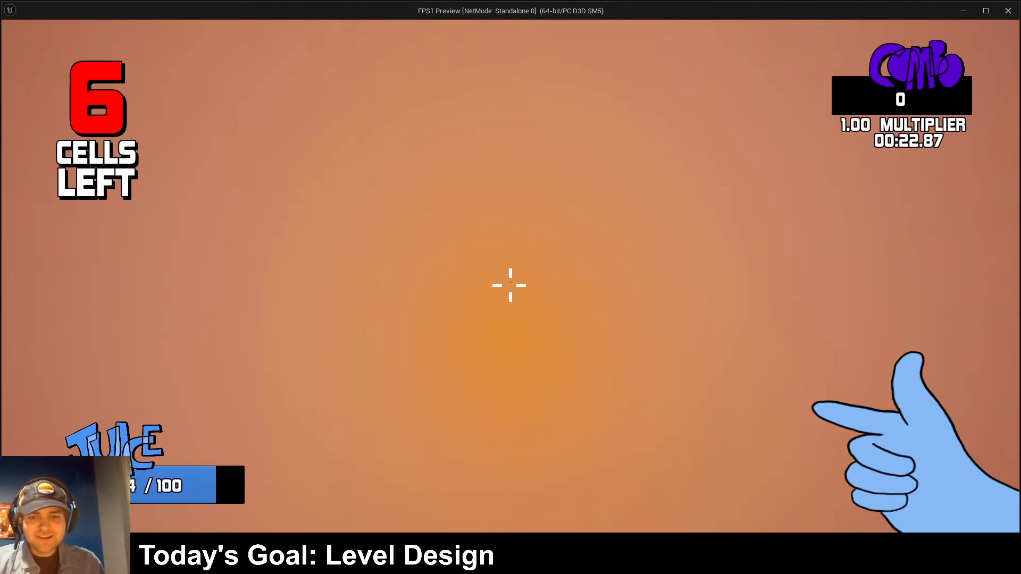
pyautogui.press('Escape')
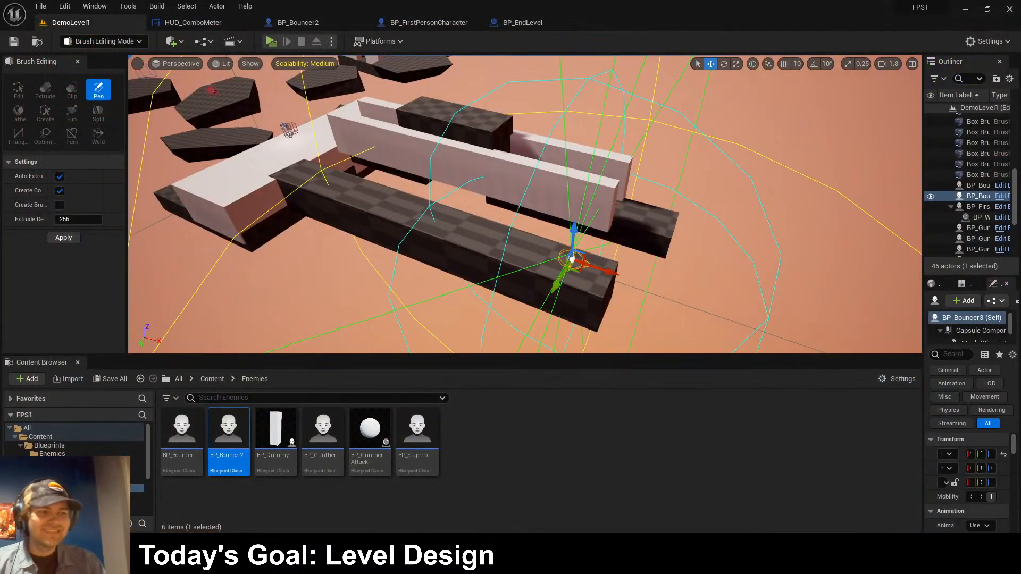
# - Play-test how the BP_Bouncer2 chases the player from the side platform across the white platform, and end the play-test
pyautogui.hotkey('alt', 'p')
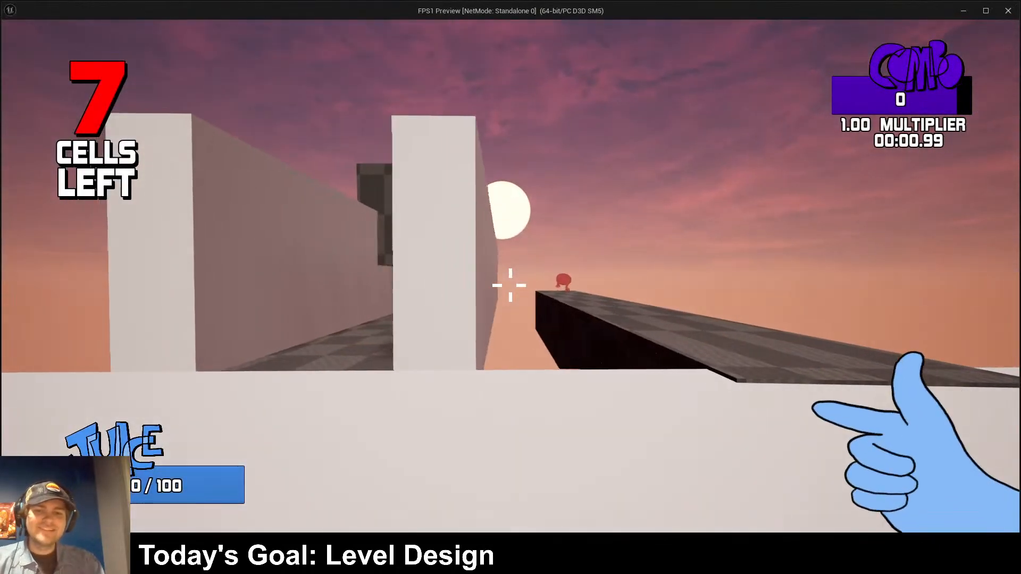
pyautogui.press('d')
pyautogui.press('a')
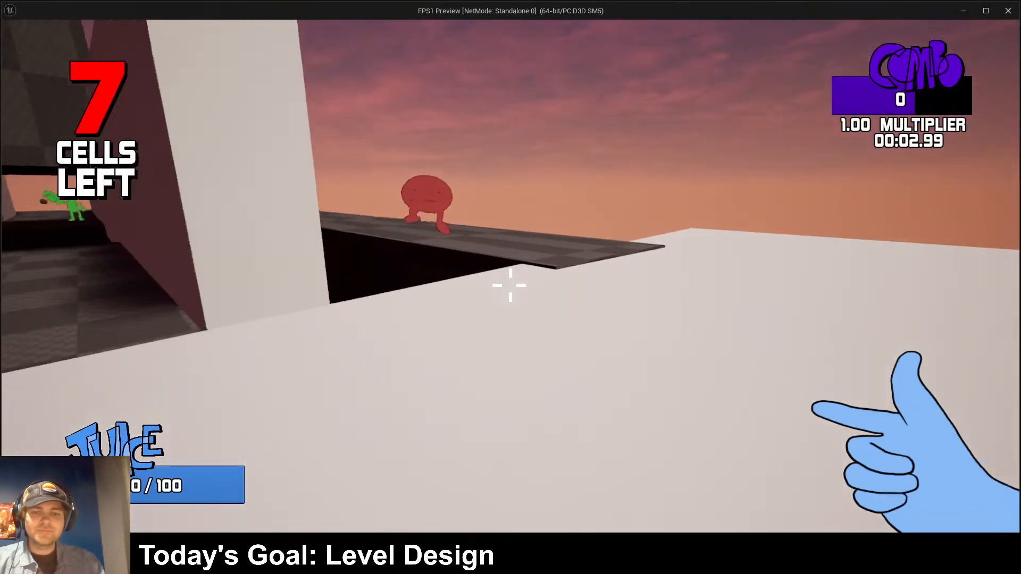
pyautogui.press('d')
pyautogui.press('w')
pyautogui.press('space')
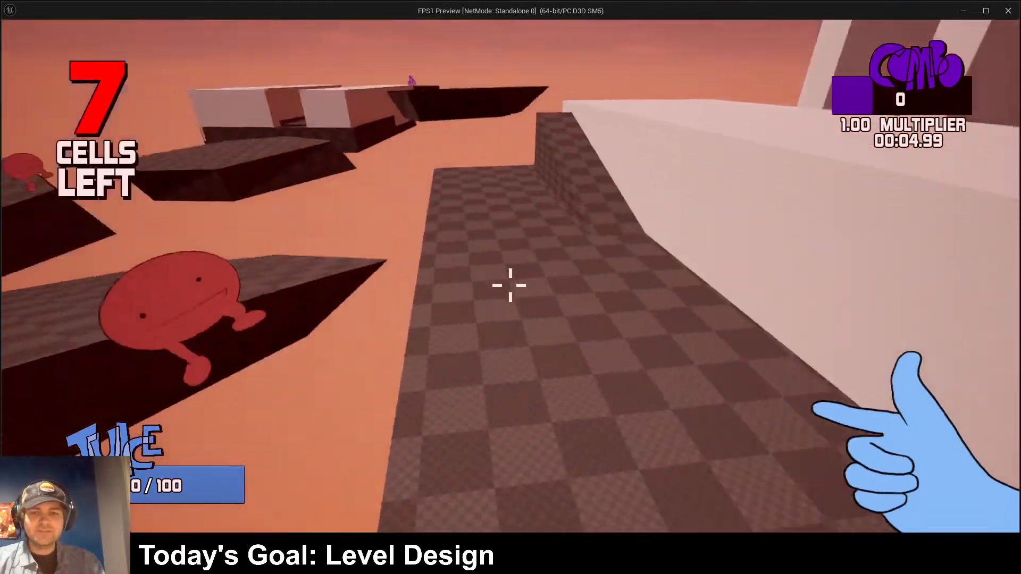
pyautogui.press('w')
pyautogui.press('s')
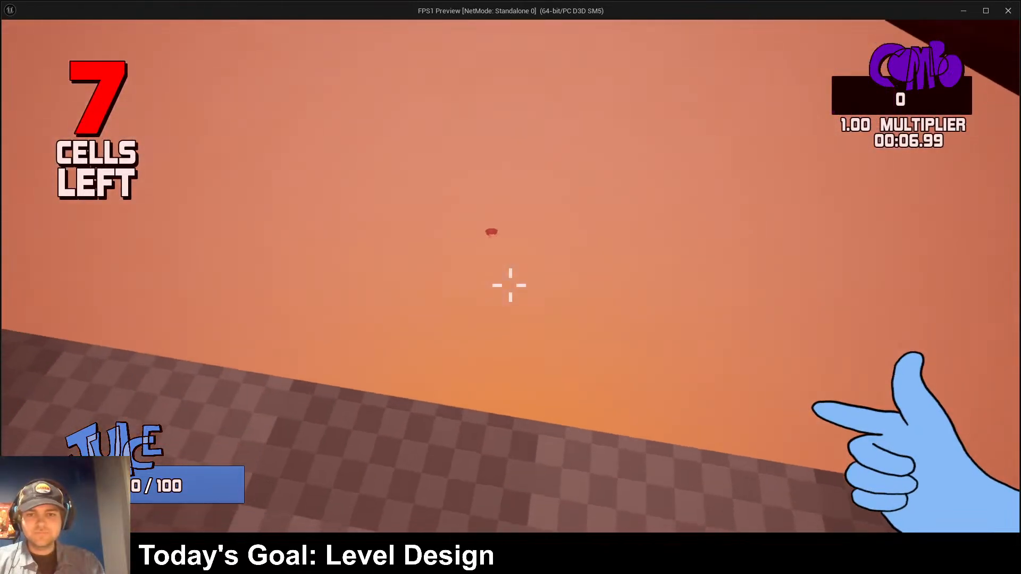
pyautogui.press('Escape')
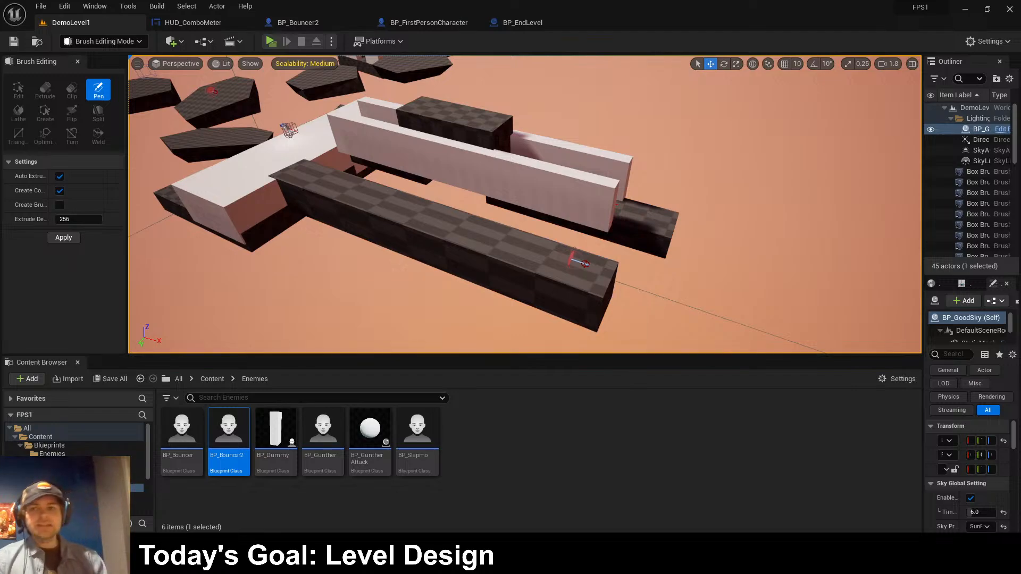
# - Play-test fighting the BP_Bouncer2 on the white platform with both the fist and finger-gun weapons, and end the play-test
pyautogui.hotkey('alt', 'p')
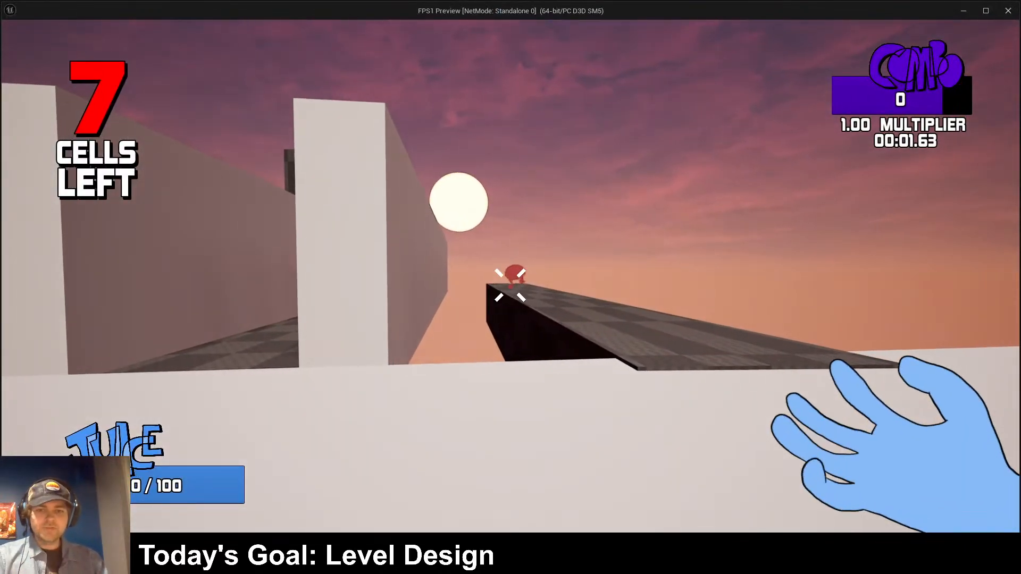
pyautogui.press('2')
pyautogui.press('w')
pyautogui.click(511, 286)
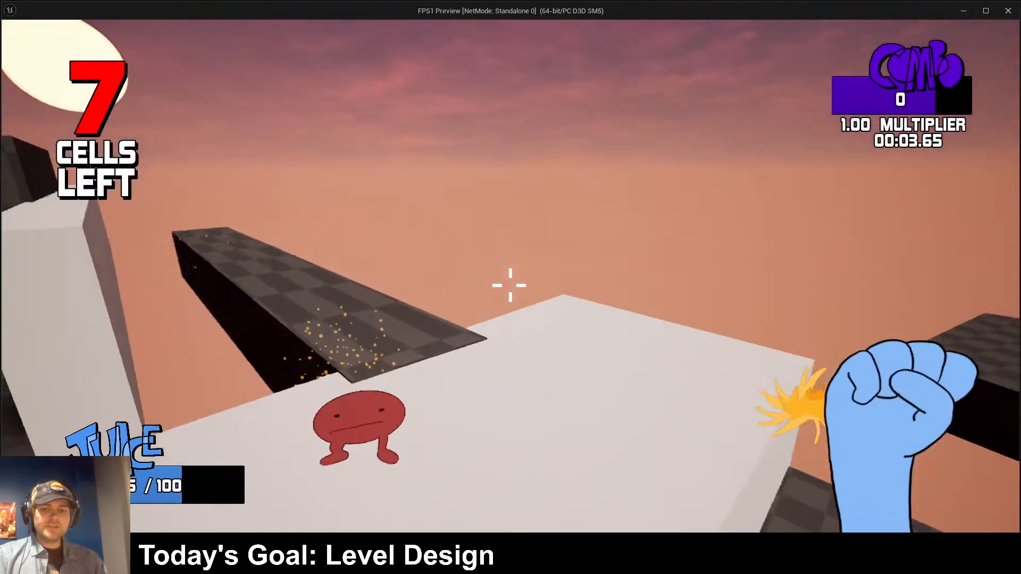
pyautogui.press('w')
pyautogui.press('1')
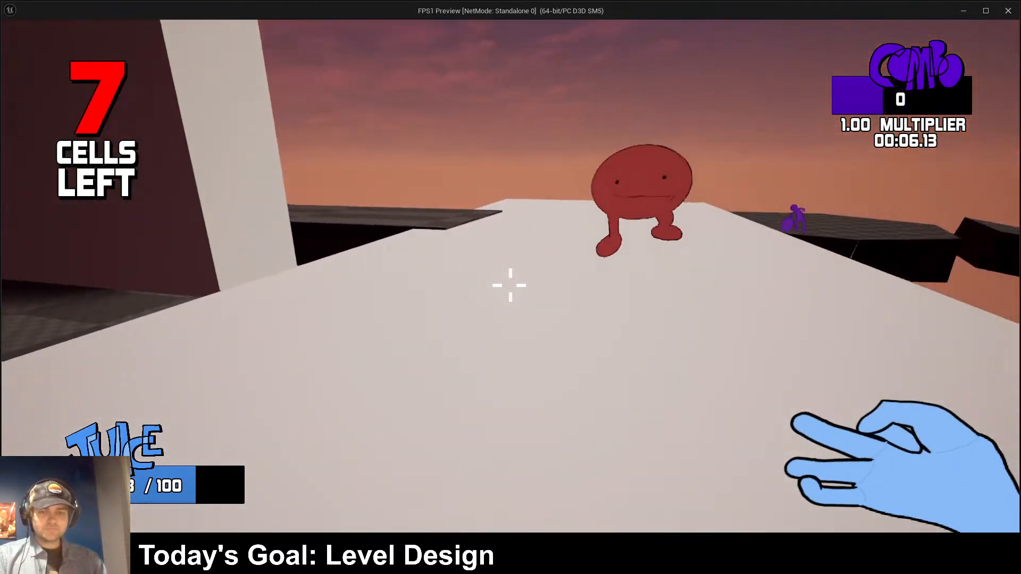
pyautogui.click(510, 286)
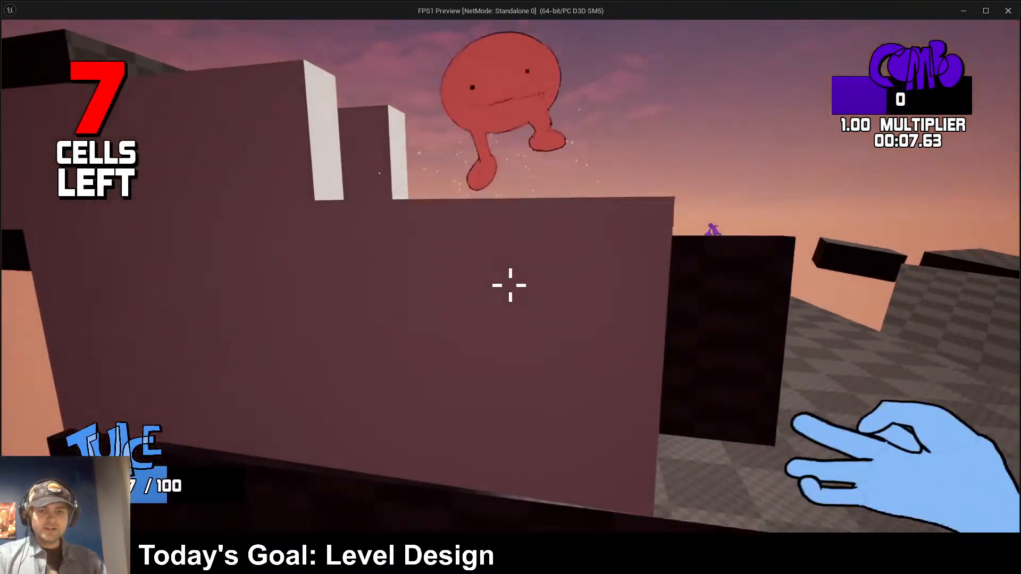
pyautogui.press('2')
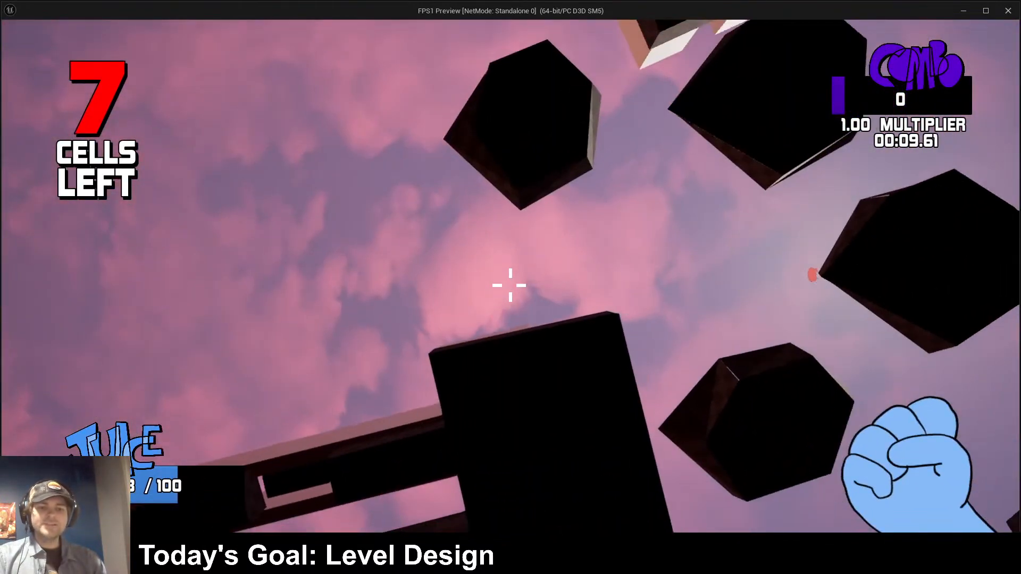
pyautogui.press('Escape')
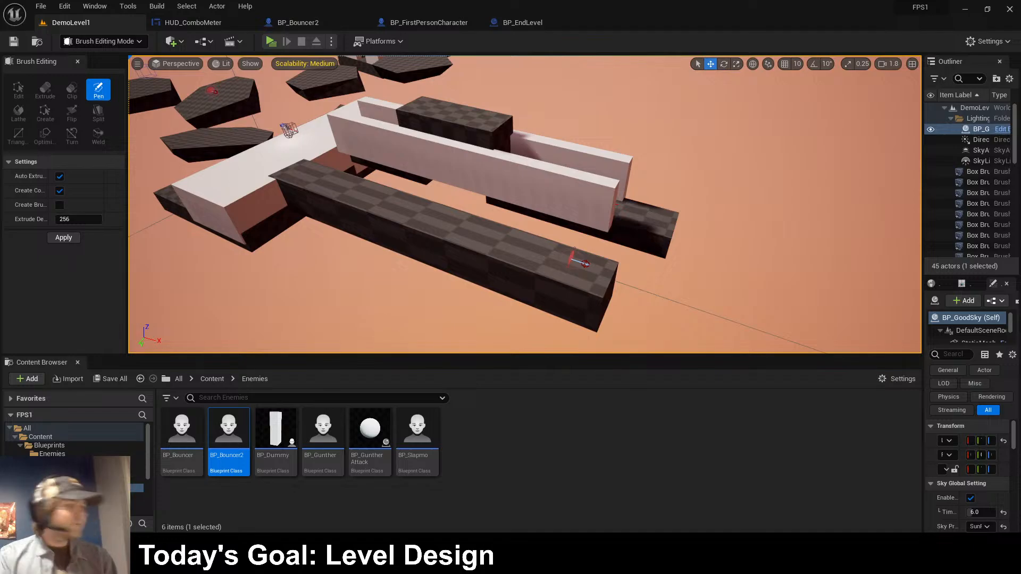
# - Duplicate the checkered box brush above the corridor and move the copy down to the outside of the corridor wall
pyautogui.click(455, 122)
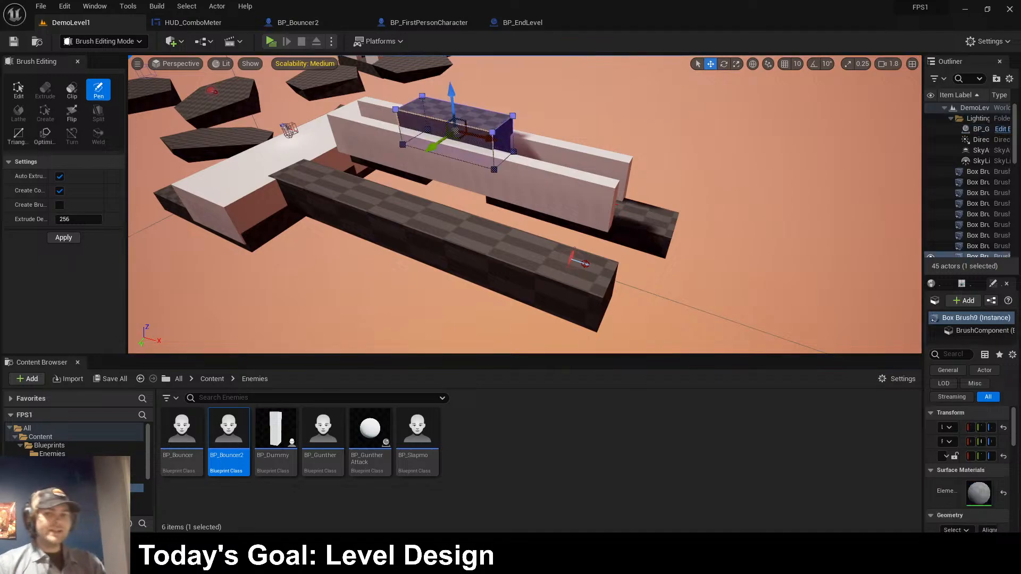
pyautogui.press('f')
pyautogui.hotkey('ctrl', 'd')
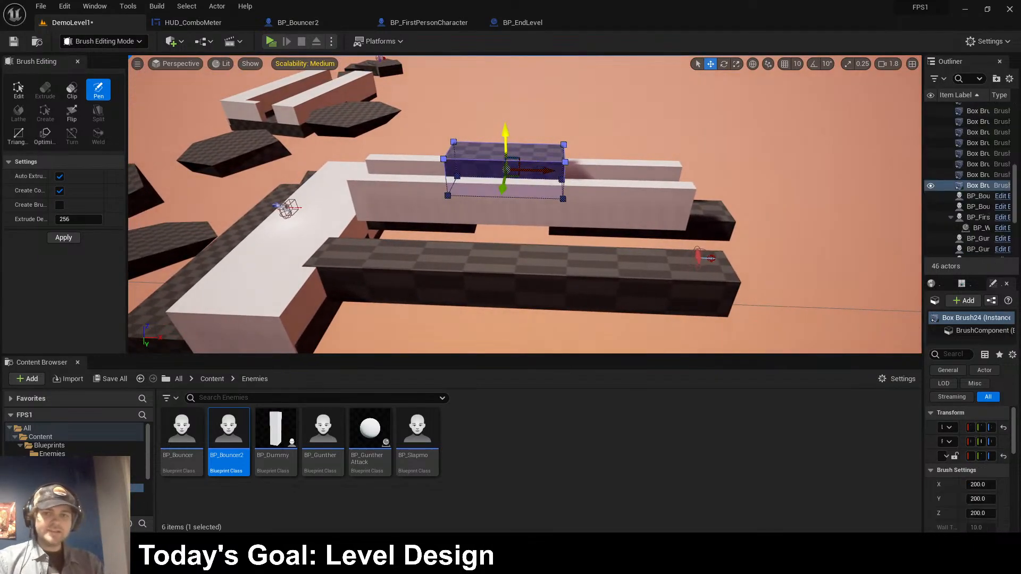
pyautogui.press('f')
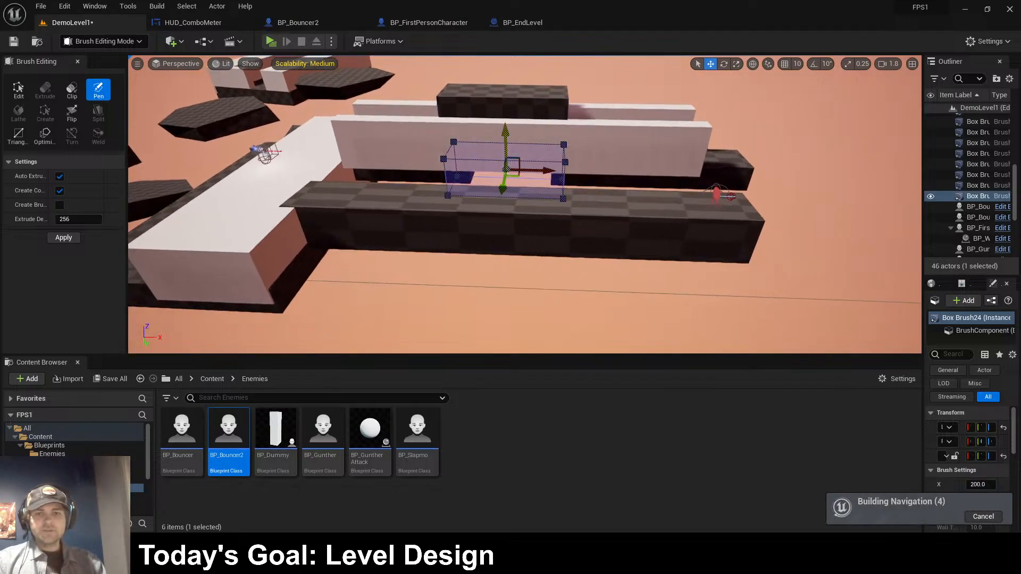
pyautogui.press('w')
pyautogui.moveTo(524, 204)
pyautogui.mouseDown(button='right')
pyautogui.moveTo(537, 154)
pyautogui.moveTo(612, 117)
pyautogui.moveTo(686, 154)
pyautogui.moveTo(523, 250)
pyautogui.moveTo(500, 223)
pyautogui.moveTo(500, 314)
pyautogui.mouseUp(button='right')
pyautogui.press('s')
pyautogui.press('w')
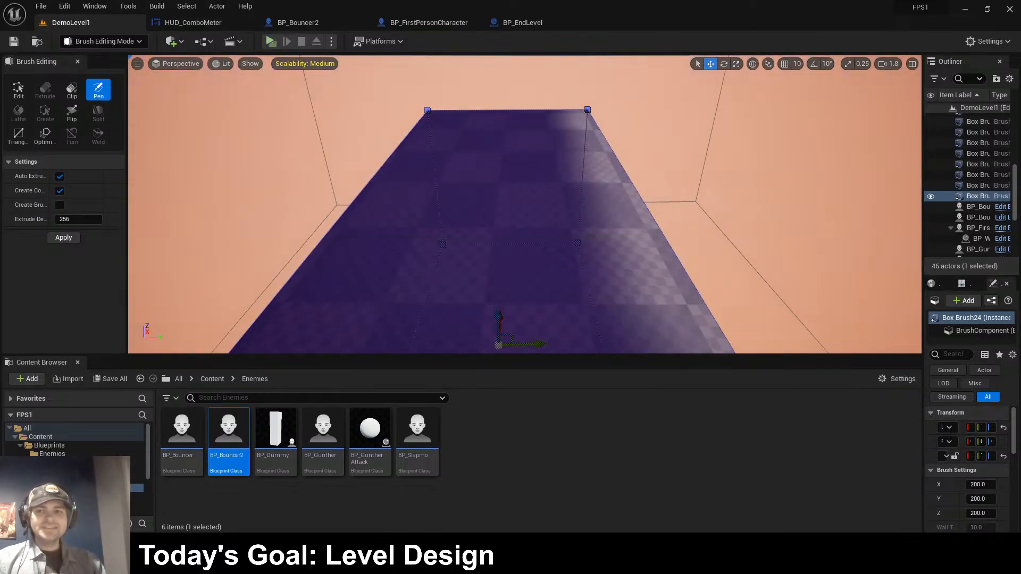
# - Play-test shooting the BP_Bouncer2 while backing away from the side platform, and end the play-test
pyautogui.click(270, 41)
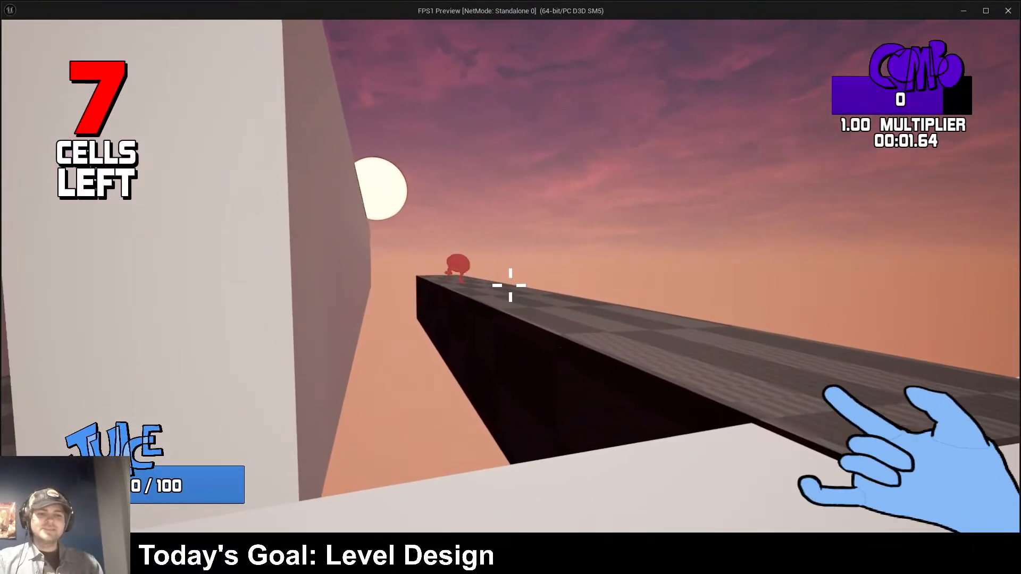
pyautogui.click(511, 285)
pyautogui.press('s')
pyautogui.click(510, 285)
pyautogui.click(510, 285)
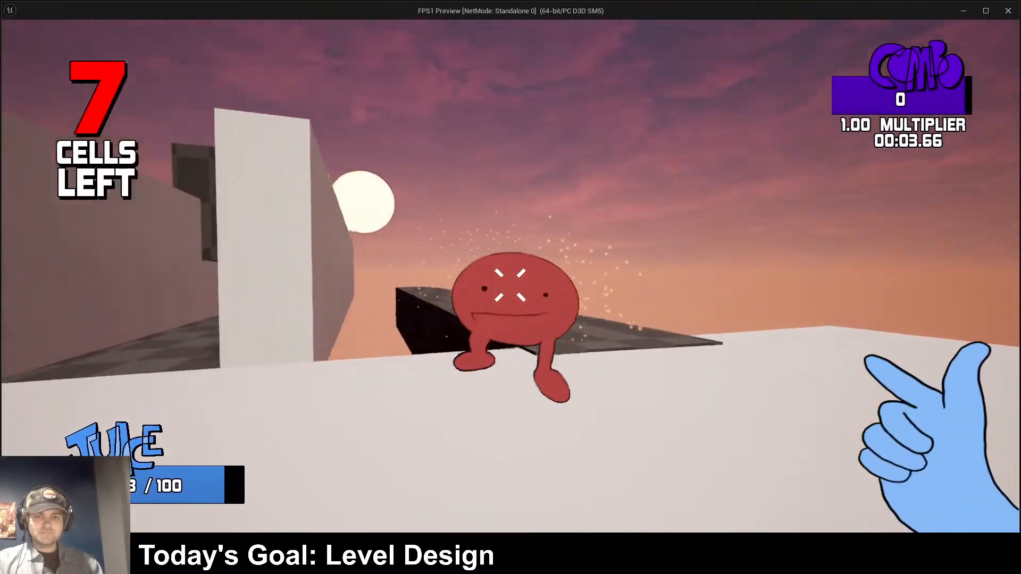
pyautogui.press('s')
pyautogui.press('space')
pyautogui.click(510, 285)
pyautogui.click(511, 285)
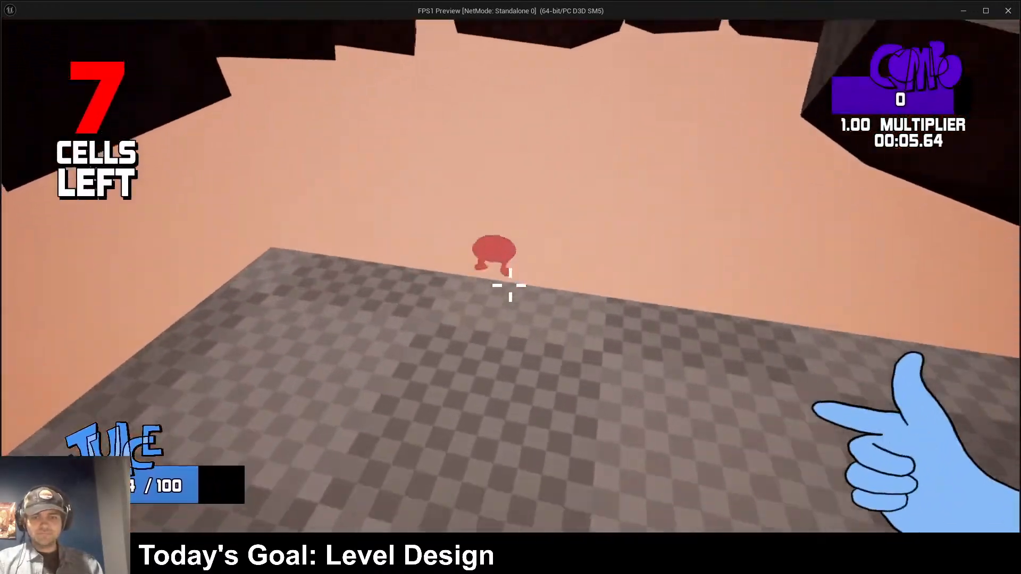
pyautogui.press('Escape')
pyautogui.moveTo(511, 213); pyautogui.dragTo(515, 266, button='right')
pyautogui.click(516, 160)
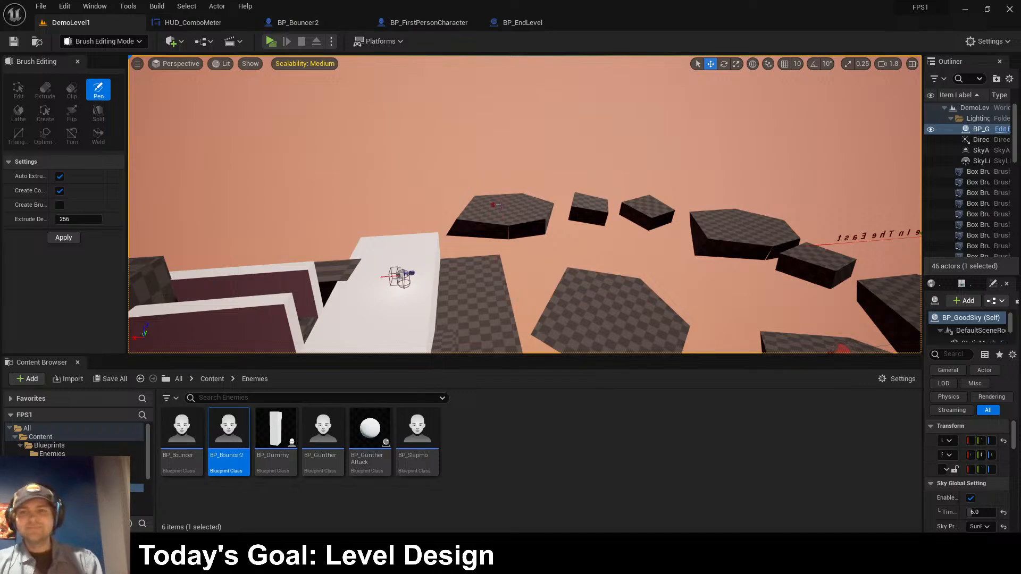
# - Play-test shooting the BP_Bouncer2 from the white platform and crossing the nearby checkered platforms, and end the play-test
pyautogui.hotkey('alt', 'p')
pyautogui.press('w')
pyautogui.click(510, 286)
pyautogui.click(511, 286)
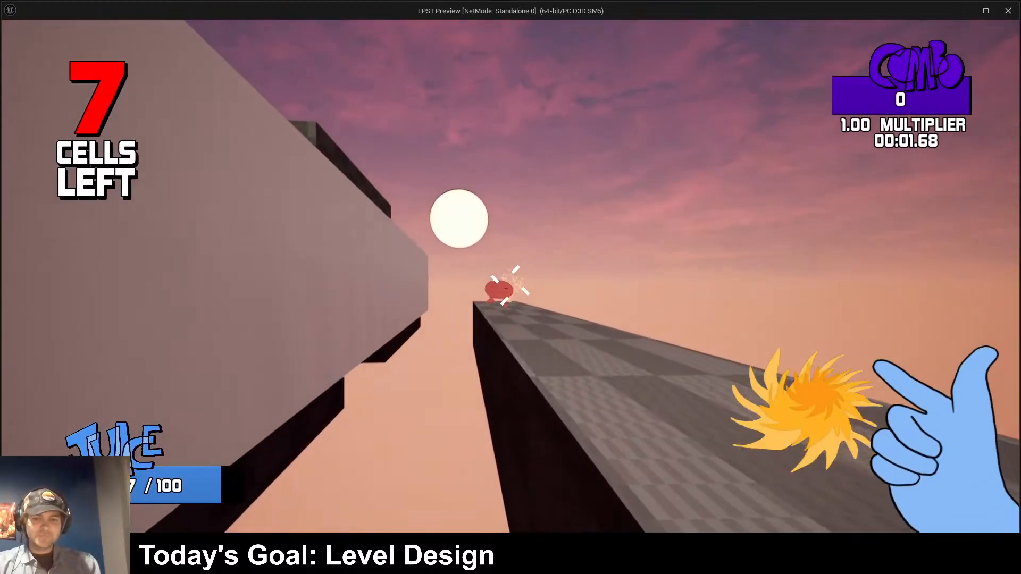
pyautogui.click(511, 286)
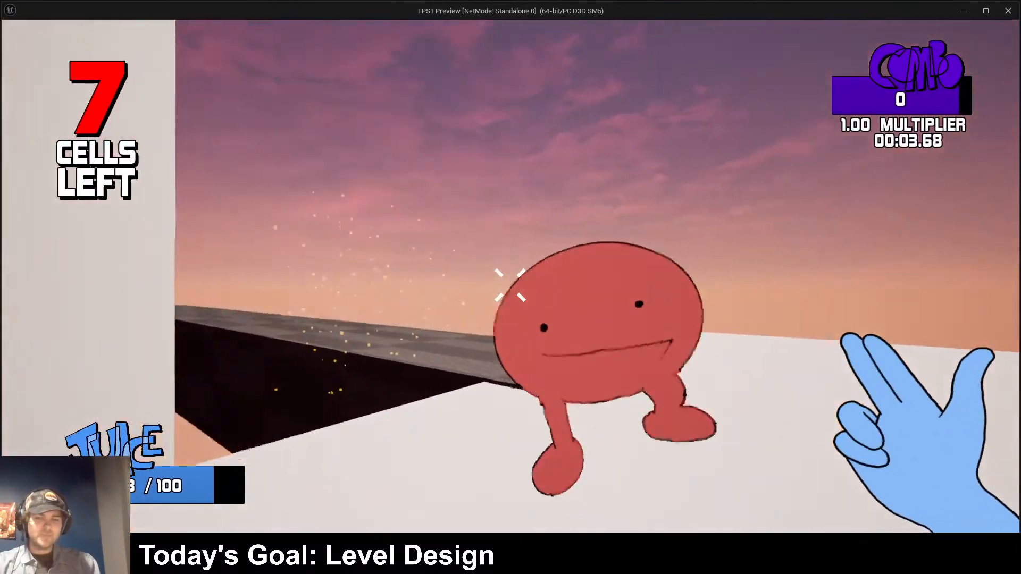
pyautogui.press('s')
pyautogui.press('d')
pyautogui.press('w')
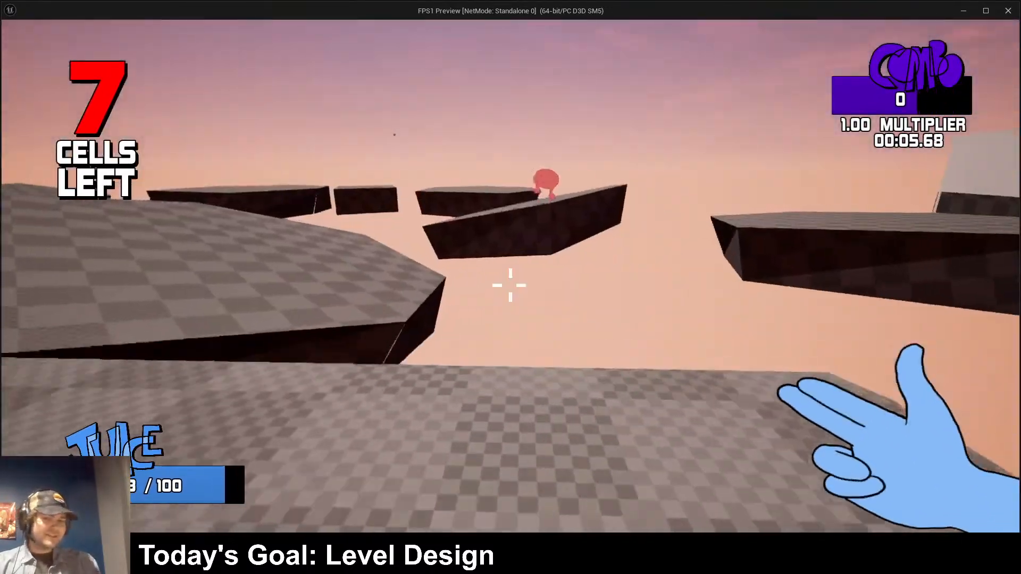
pyautogui.press('w')
pyautogui.press('2')
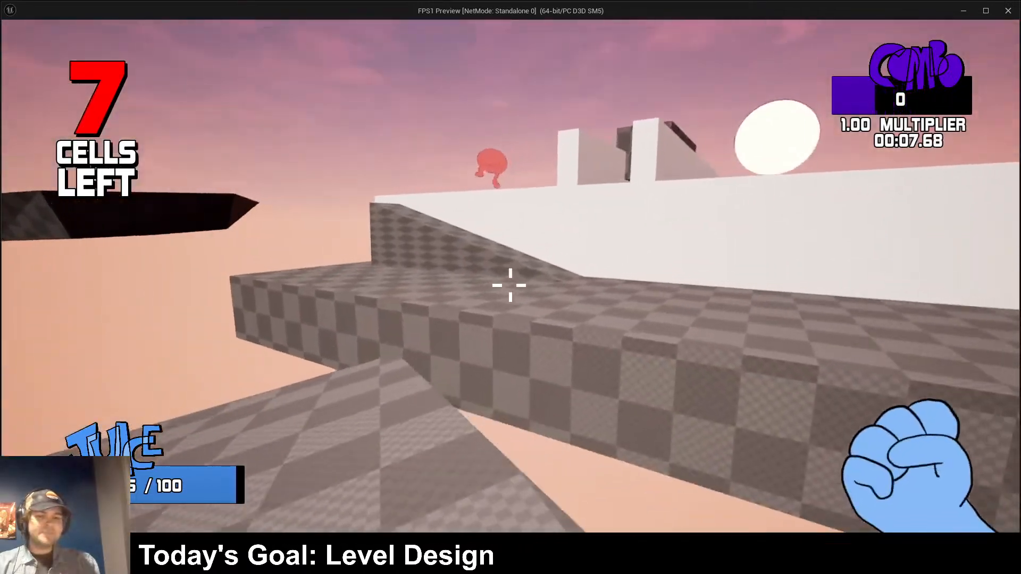
pyautogui.press('Escape')
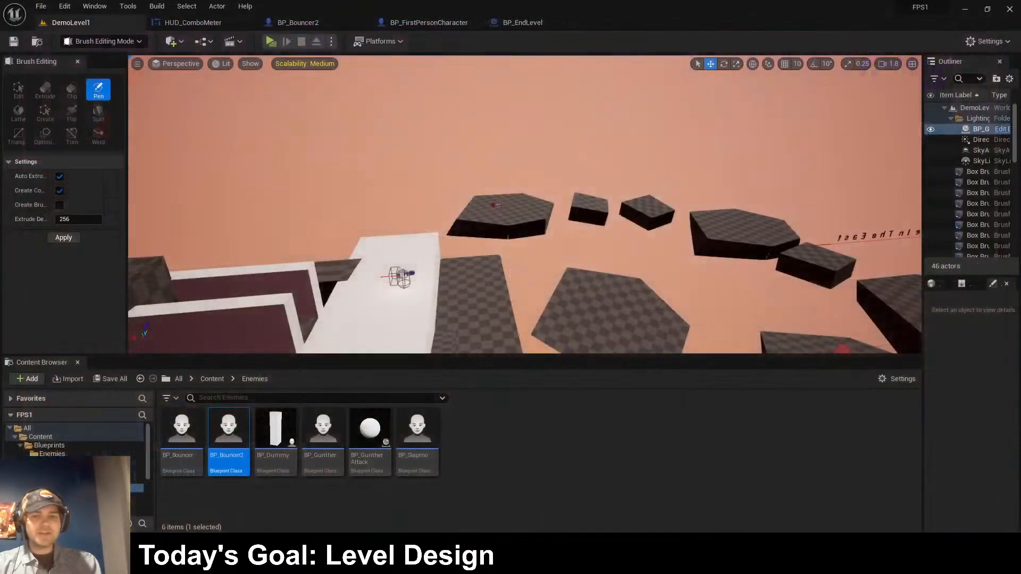
# - Move the BP_FirstPersonCharacter from the white platform onto the large polygonal checkered platform beside the red text, and save the level
pyautogui.click(400, 276)
pyautogui.click(409, 273)
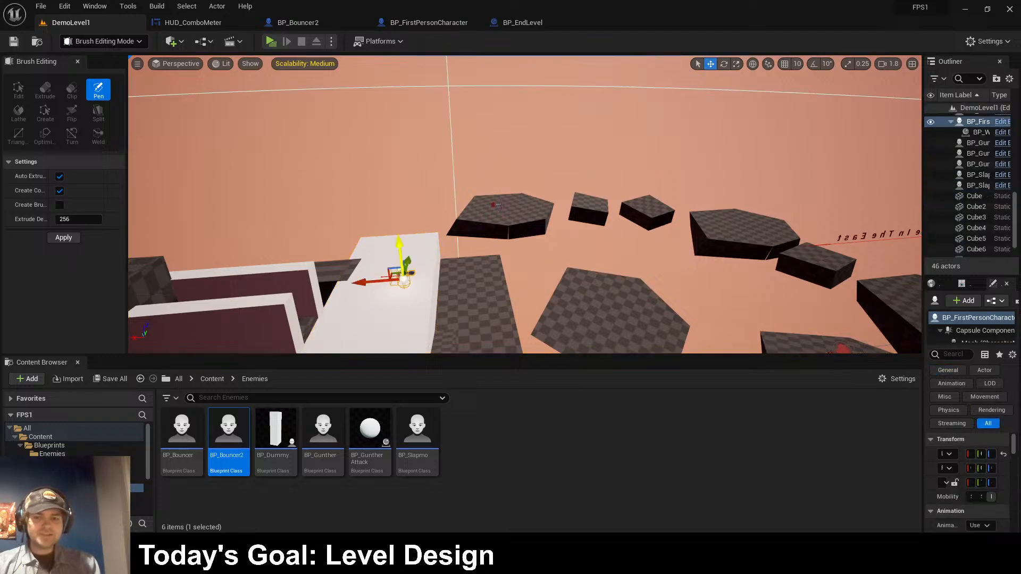
pyautogui.keyDown('shift'); pyautogui.moveTo(367, 282); pyautogui.dragTo(725, 273); pyautogui.keyUp('shift')
pyautogui.moveTo(532, 213); pyautogui.dragTo(340, 244, button='right')
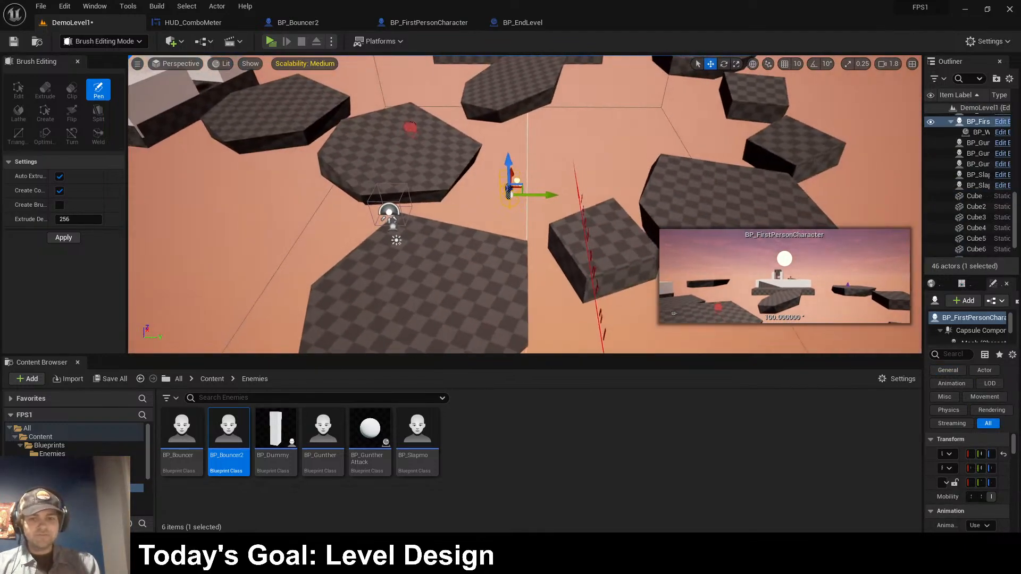
pyautogui.keyDown('shift'); pyautogui.moveTo(537, 194); pyautogui.dragTo(460, 195); pyautogui.keyUp('shift')
pyautogui.moveTo(503, 162)
pyautogui.keyDown('shift'); pyautogui.mouseDown()
pyautogui.moveTo(504, 261)
pyautogui.moveTo(503, 162)
pyautogui.mouseUp(); pyautogui.keyUp('shift')
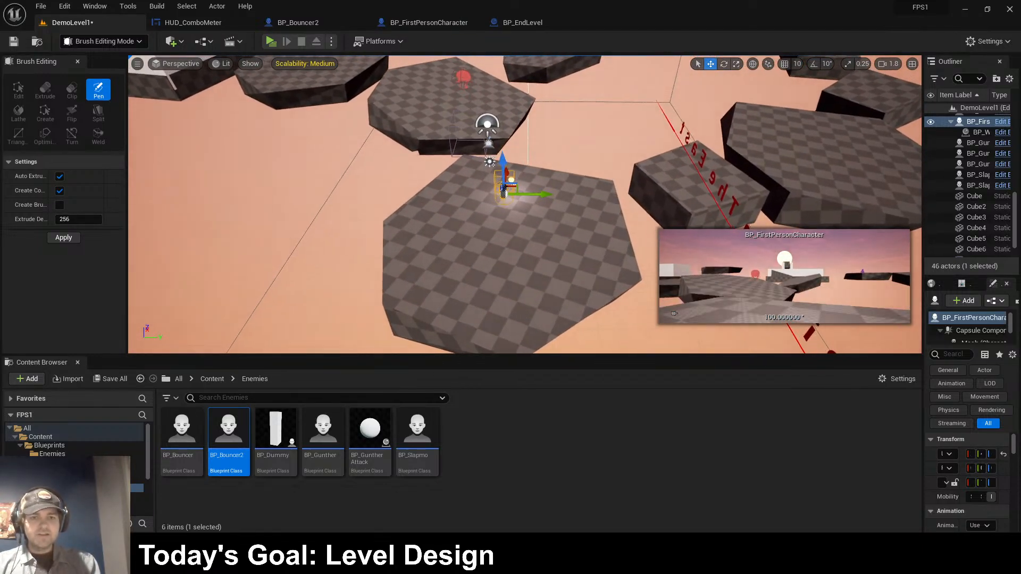
pyautogui.moveTo(508, 181); pyautogui.dragTo(393, 191, button='right')
pyautogui.keyDown('shift'); pyautogui.moveTo(426, 190); pyautogui.dragTo(362, 209); pyautogui.keyUp('shift')
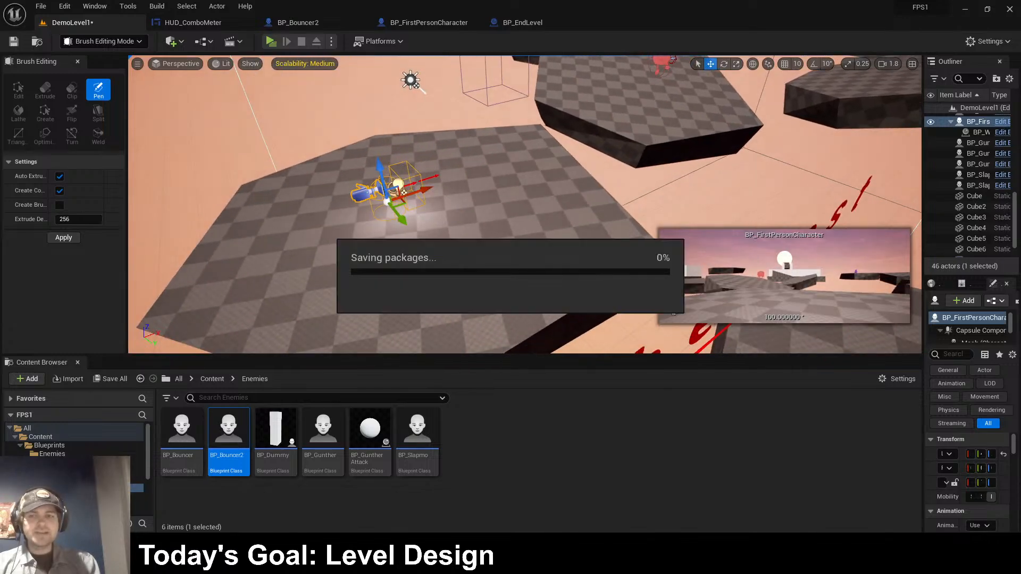
# - Start a play-test from the large checkered platform and shoot at the red bouncer on the neighbouring platform
pyautogui.hotkey('alt', 'p')
pyautogui.click(510, 286)
pyautogui.click(510, 286)
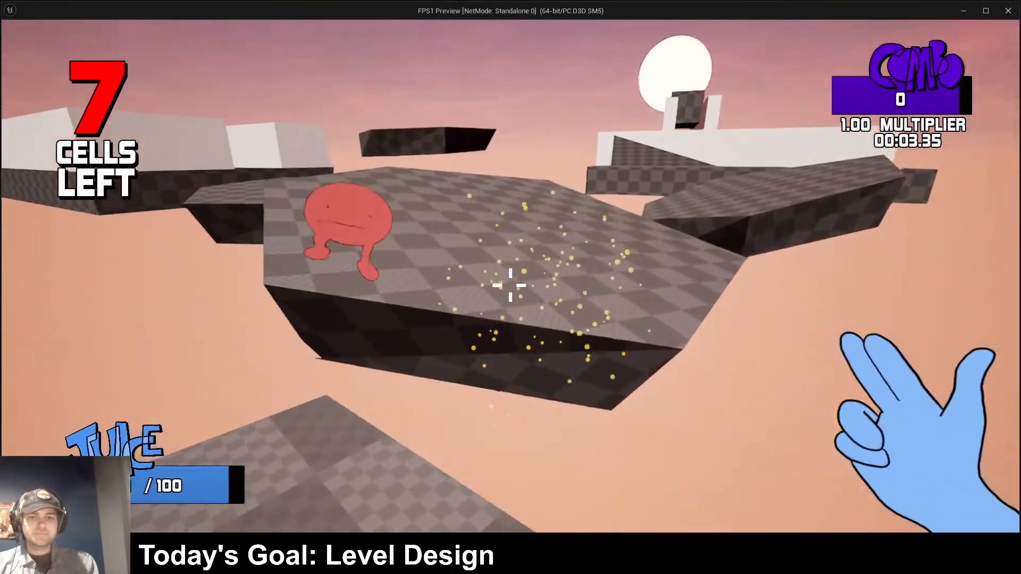
pyautogui.click(511, 285)
pyautogui.press('w')
pyautogui.press('space')
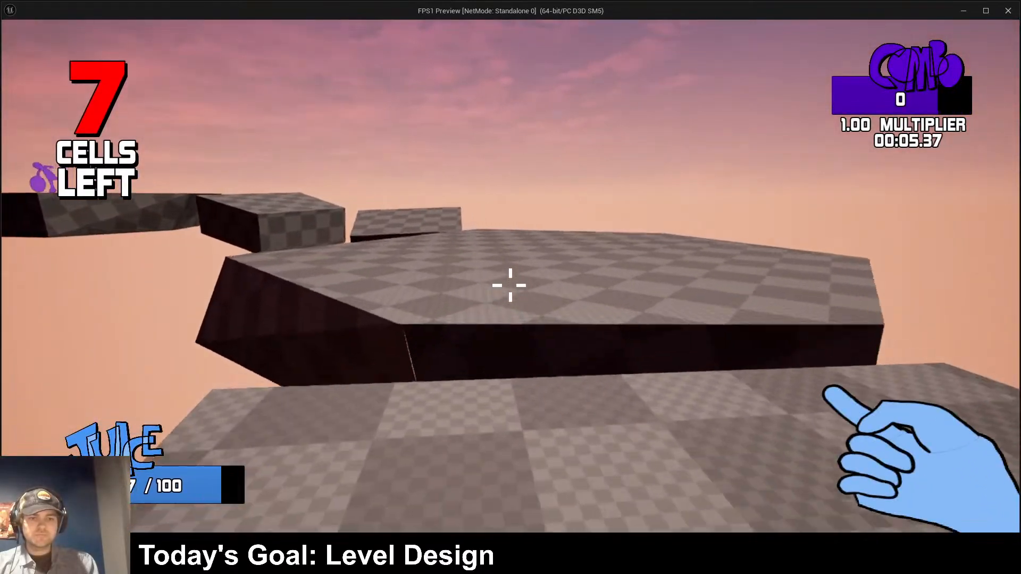
# - Play-test jumping along the checkered platforms towards the white platform while shooting the purple enemy
pyautogui.press('space')
pyautogui.press('w')
pyautogui.press('space')
pyautogui.click(511, 286)
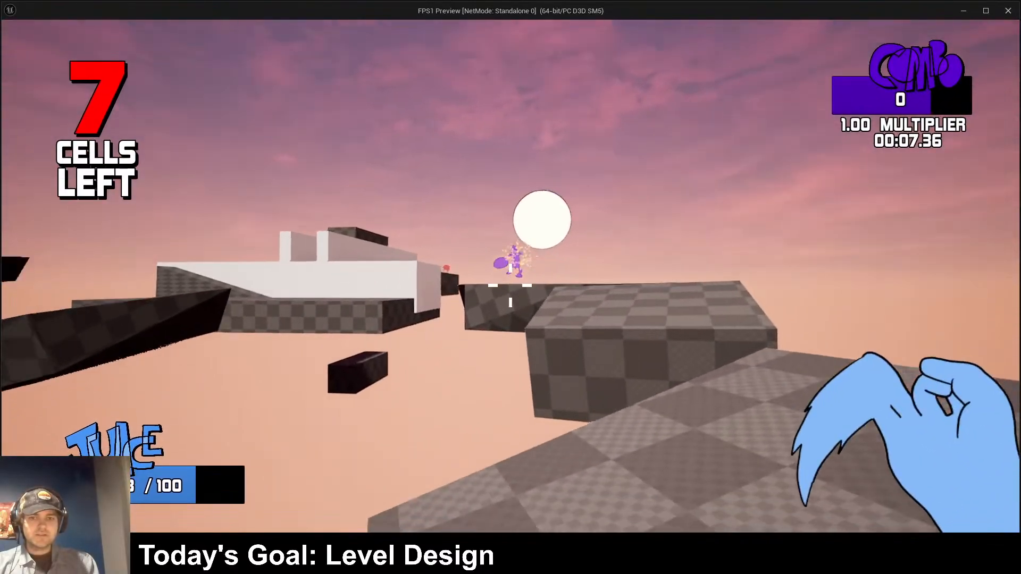
pyautogui.press('w')
pyautogui.click(510, 285)
pyautogui.press('space')
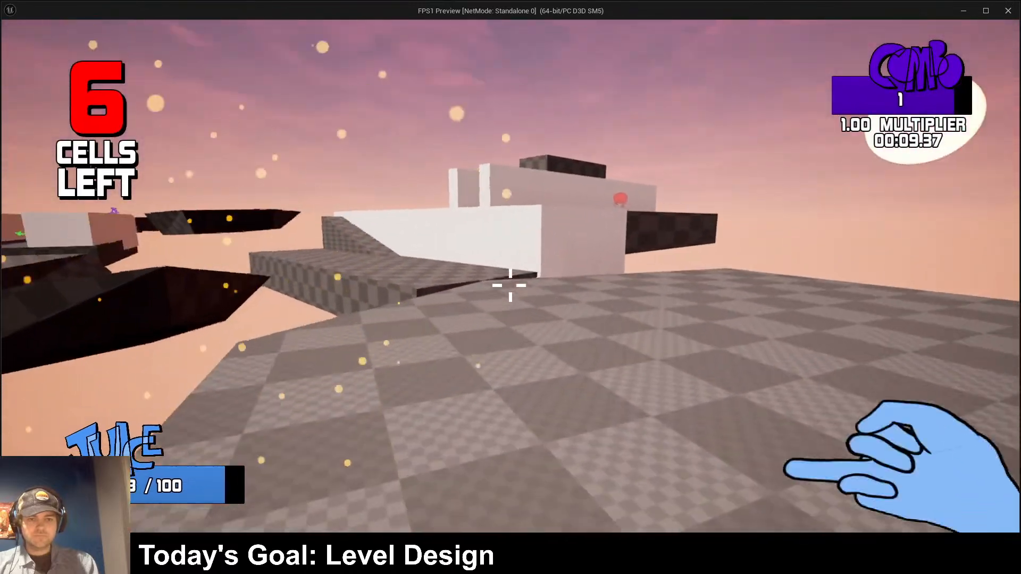
pyautogui.press('w')
pyautogui.press('space')
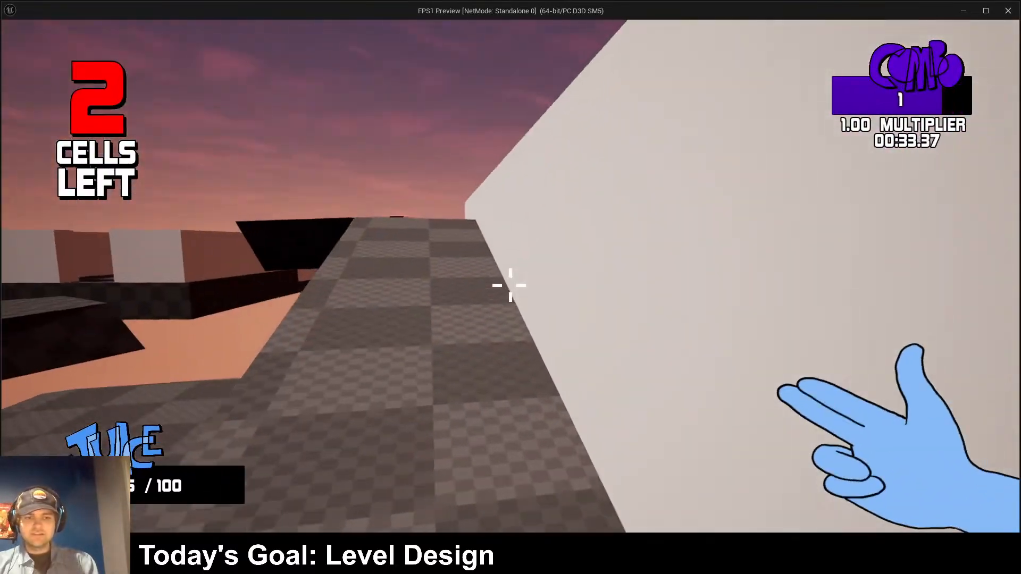
# - Play-test the walled corridor by running through it, jumping onto its walls and shooting the green enemy, and end the play-test
pyautogui.press('w')
pyautogui.press('w')
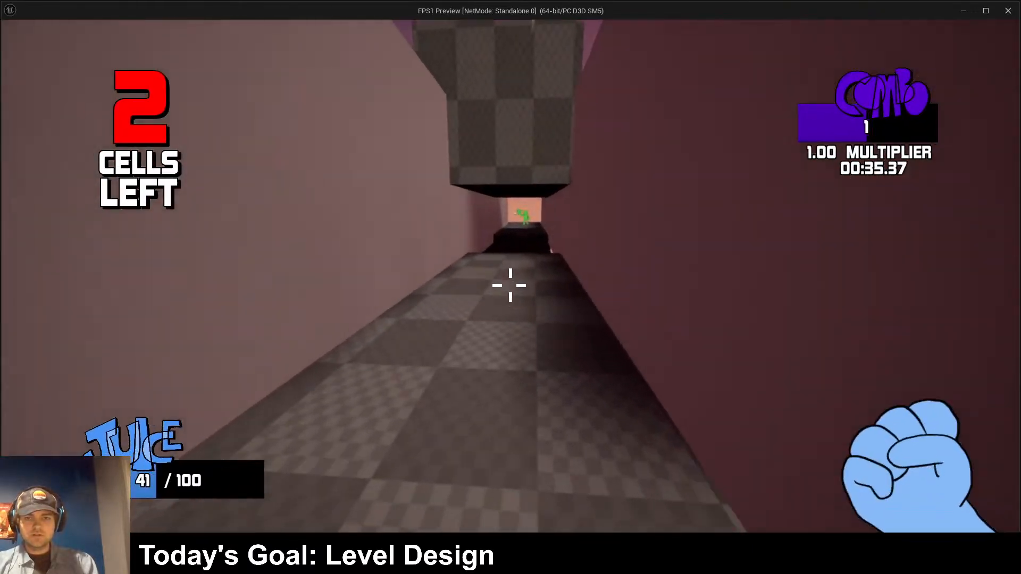
pyautogui.press('space')
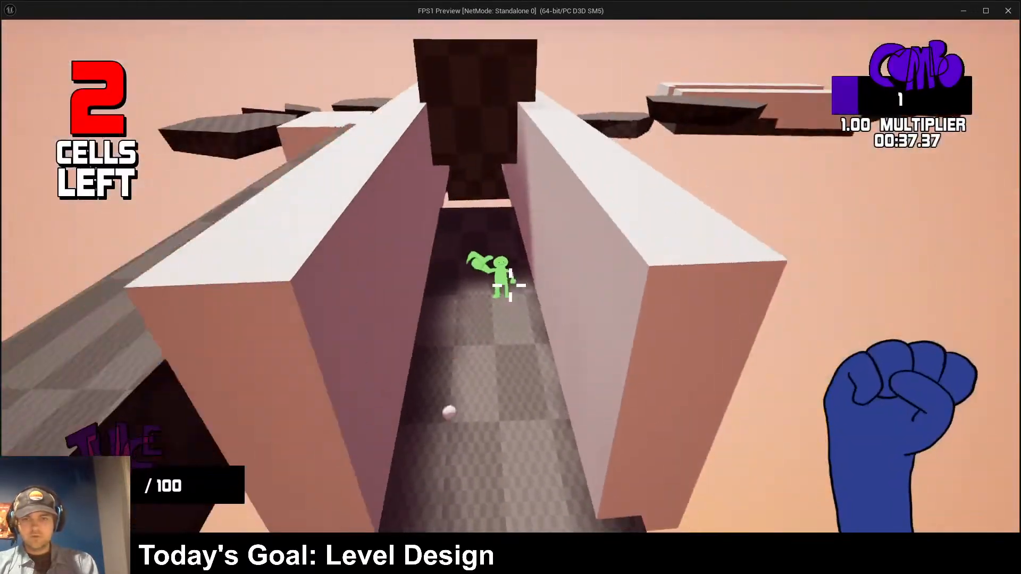
pyautogui.press('w')
pyautogui.press('w')
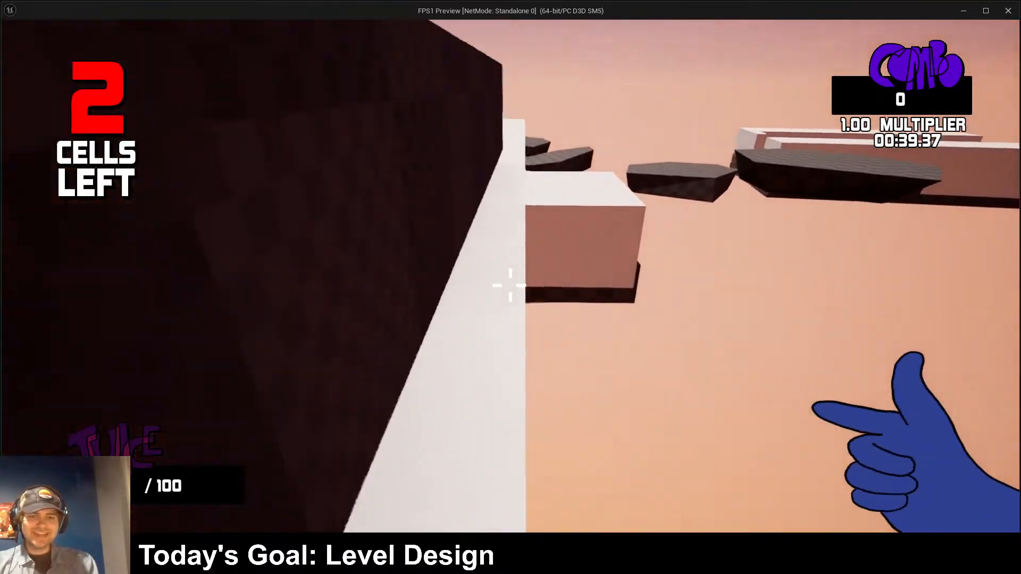
pyautogui.press('space')
pyautogui.press('w')
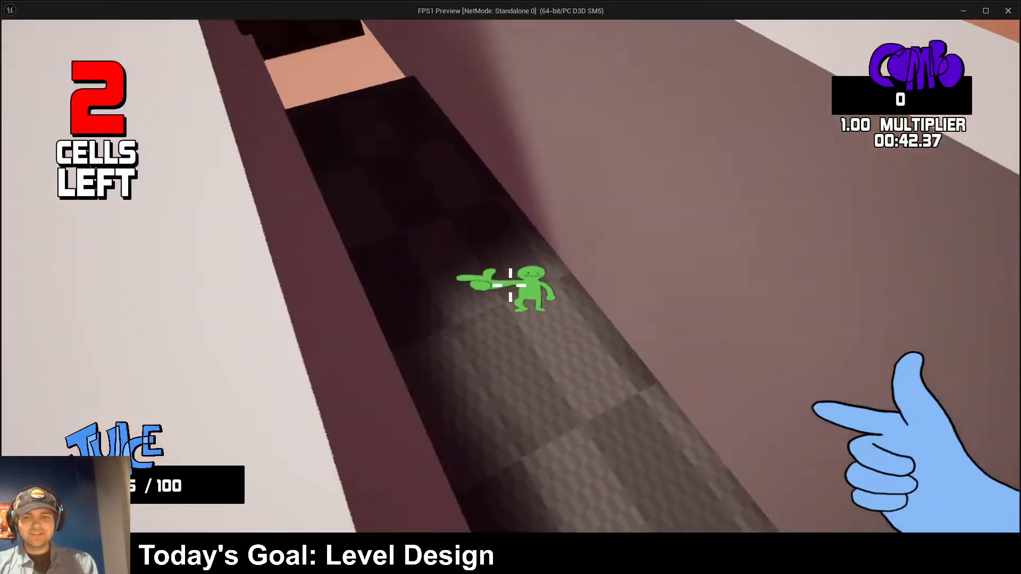
pyautogui.click(510, 285)
pyautogui.click(510, 286)
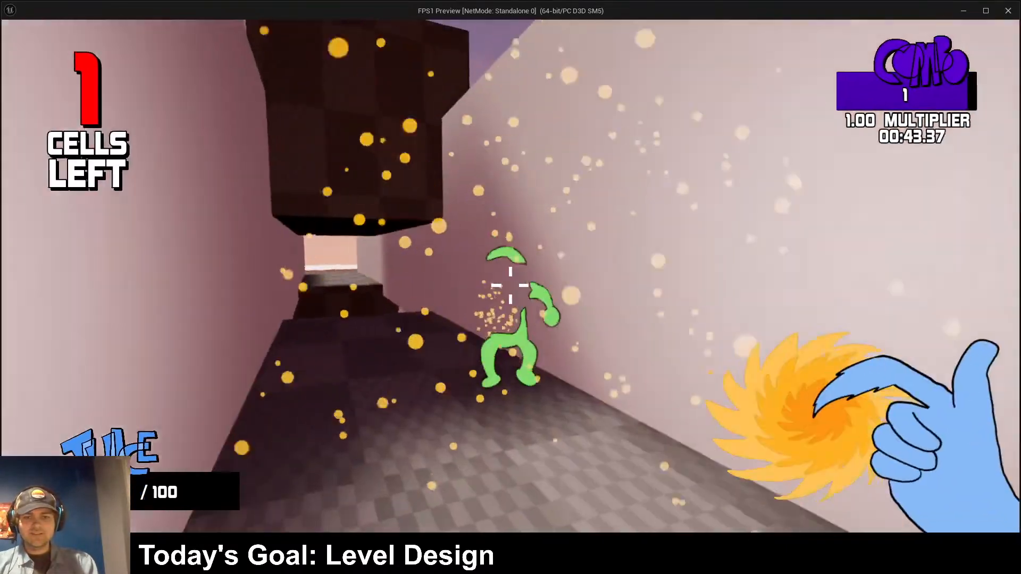
pyautogui.press('Escape')
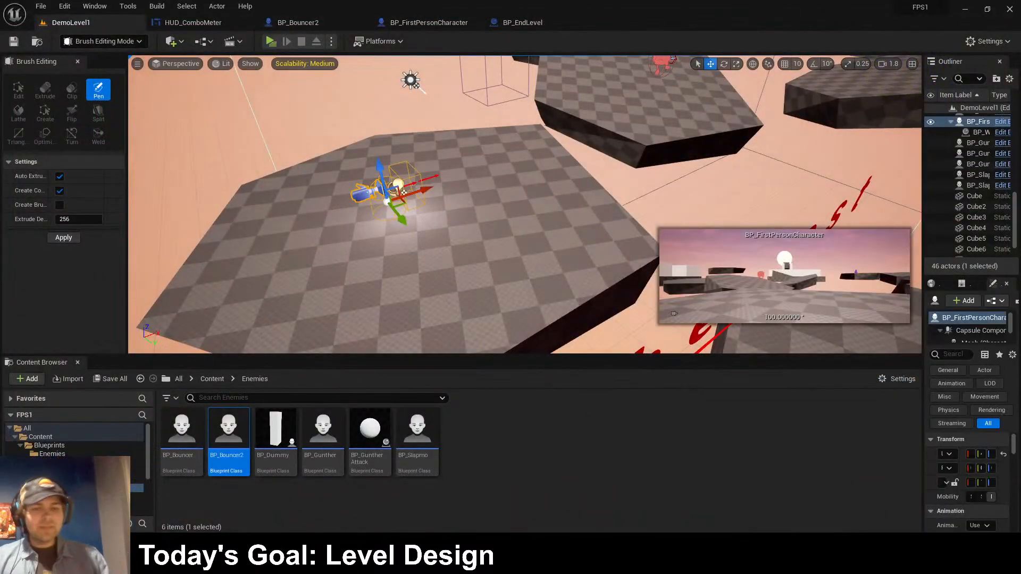
pyautogui.click(674, 313)
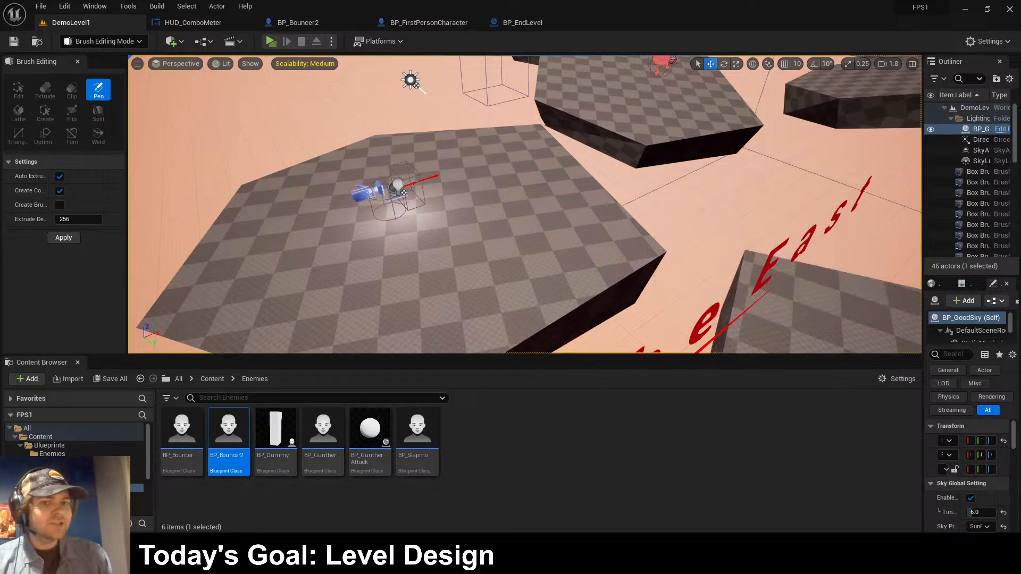